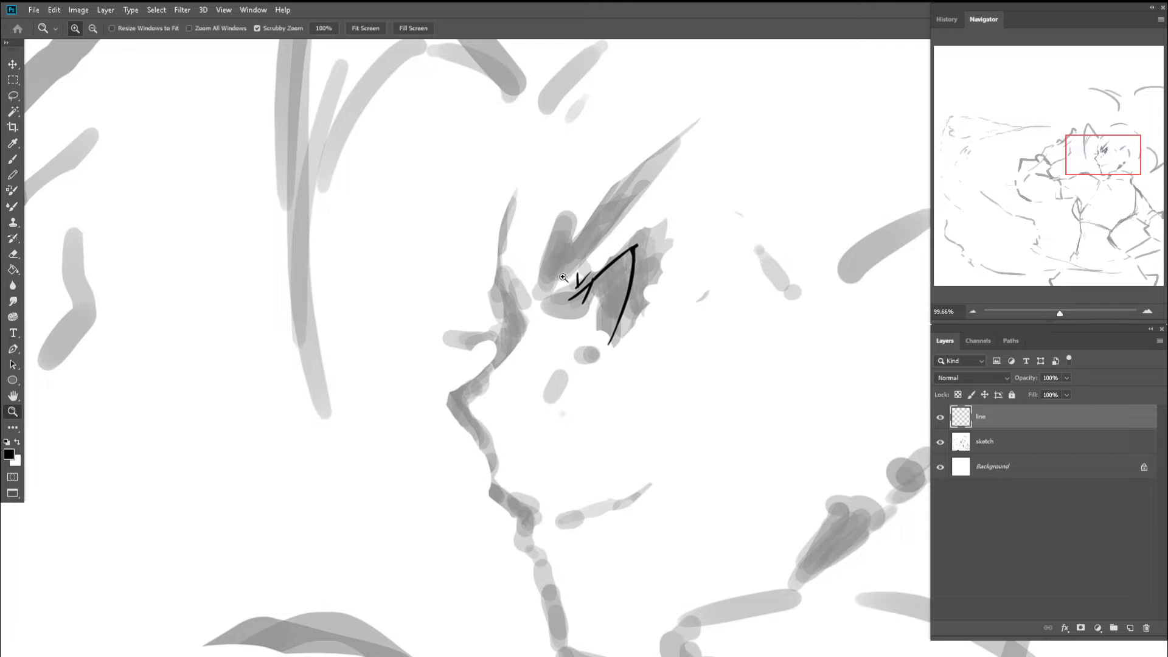
# - Thicken the upper lid line near the eye's inner corner with short black brush strokes
pyautogui.moveTo(564, 278); pyautogui.dragTo(601, 275)
pyautogui.press('b')
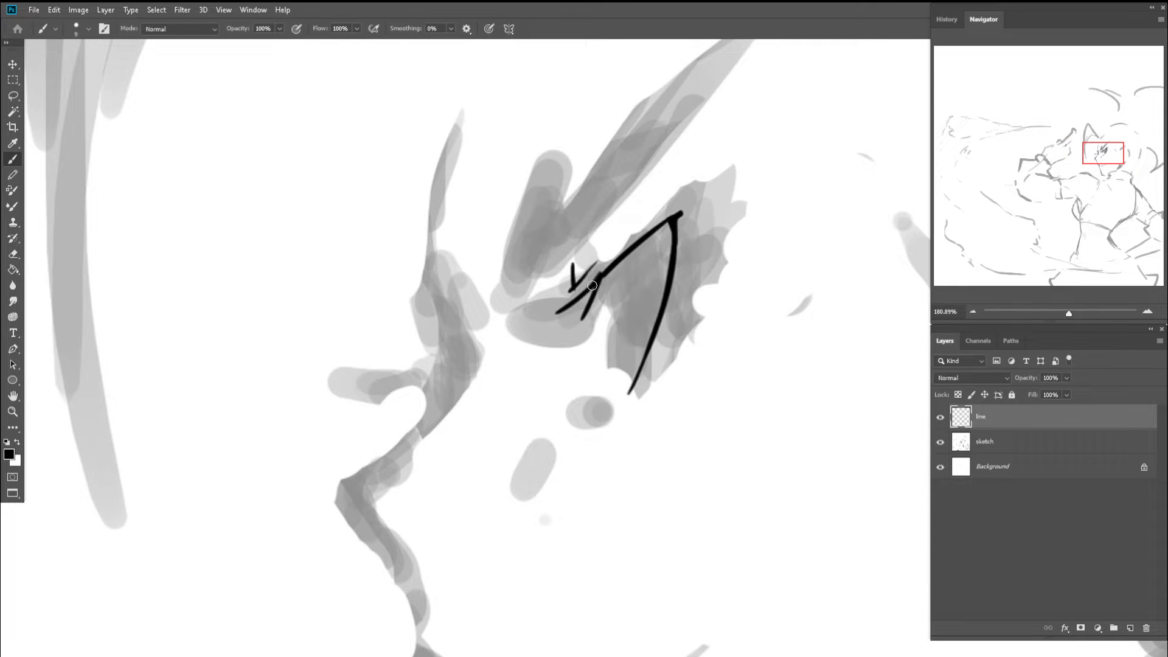
pyautogui.moveTo(608, 260); pyautogui.dragTo(585, 309)
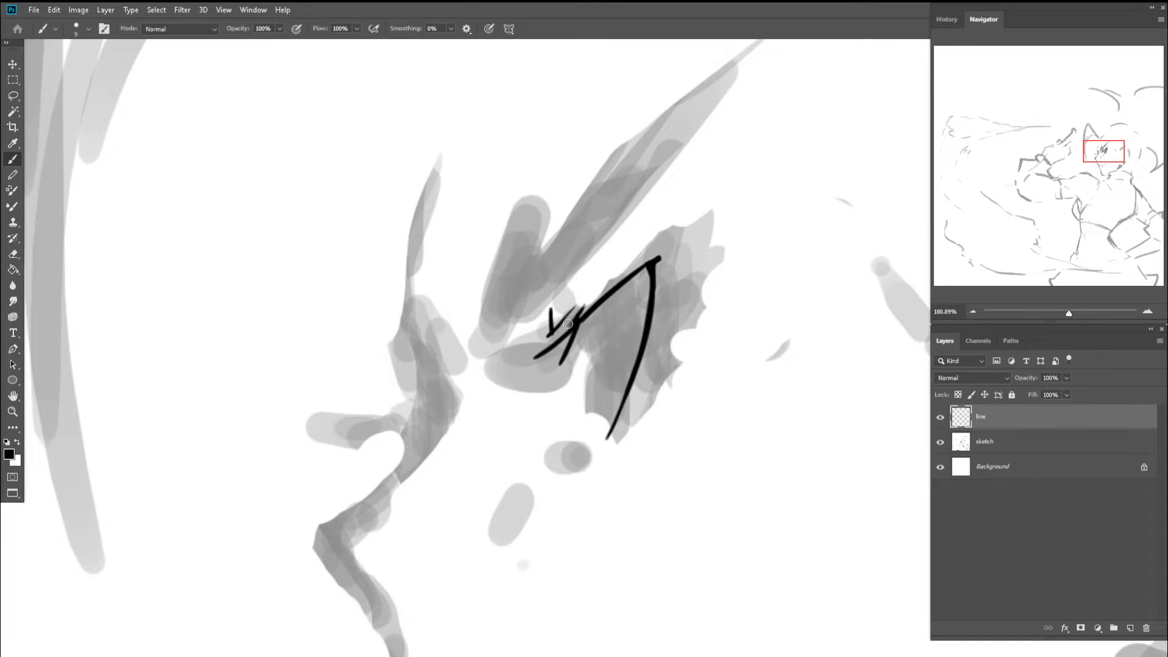
pyautogui.moveTo(568, 324); pyautogui.dragTo(585, 312)
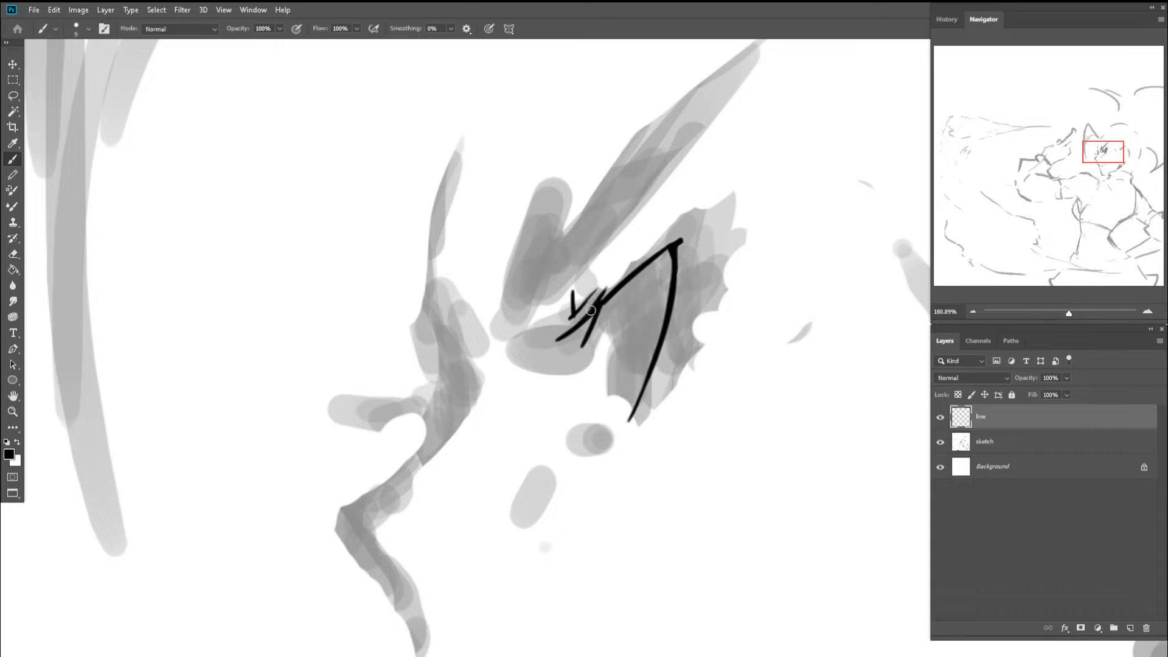
pyautogui.moveTo(597, 302)
pyautogui.mouseDown()
pyautogui.moveTo(583, 328)
pyautogui.moveTo(593, 318)
pyautogui.mouseUp()
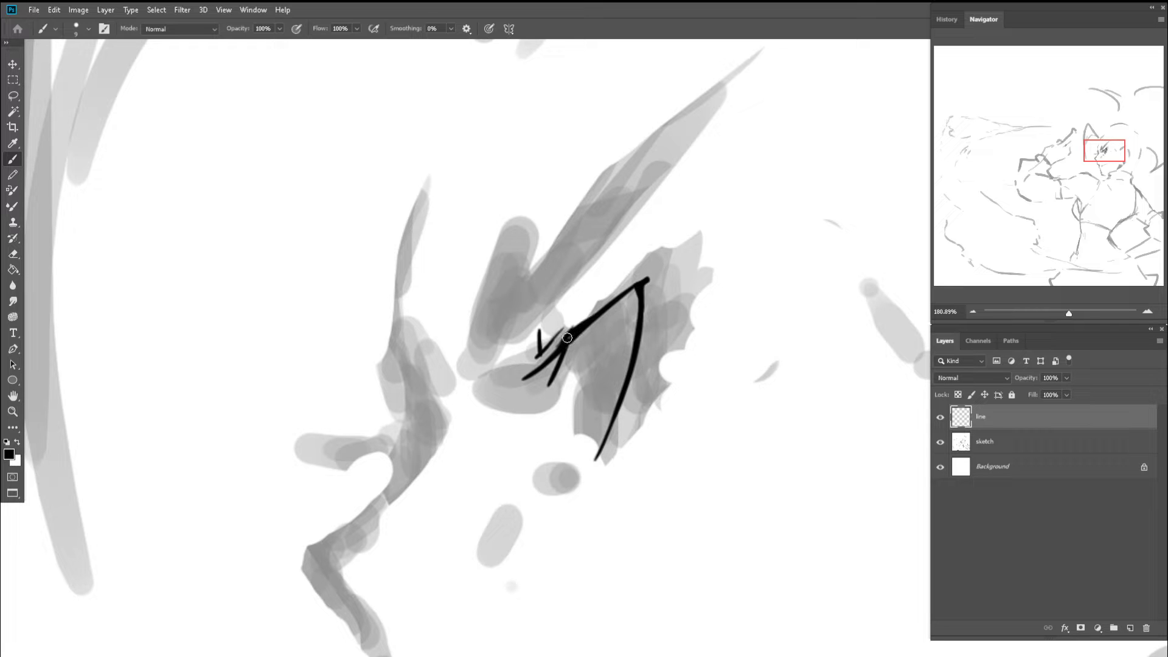
# - Thicken the upper lid toward its peak and add a second line along the eye's long curved edge
pyautogui.moveTo(645, 284)
pyautogui.mouseDown()
pyautogui.moveTo(614, 304)
pyautogui.moveTo(625, 249)
pyautogui.mouseUp()
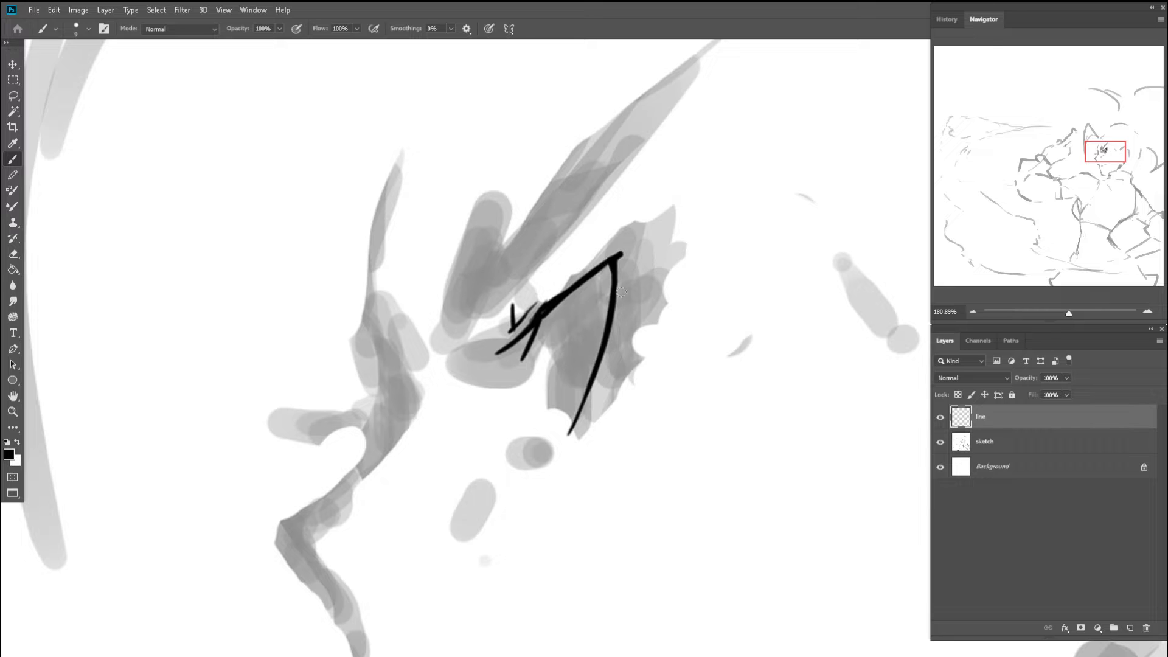
pyautogui.moveTo(603, 340)
pyautogui.mouseDown()
pyautogui.moveTo(615, 272)
pyautogui.moveTo(602, 321)
pyautogui.mouseUp()
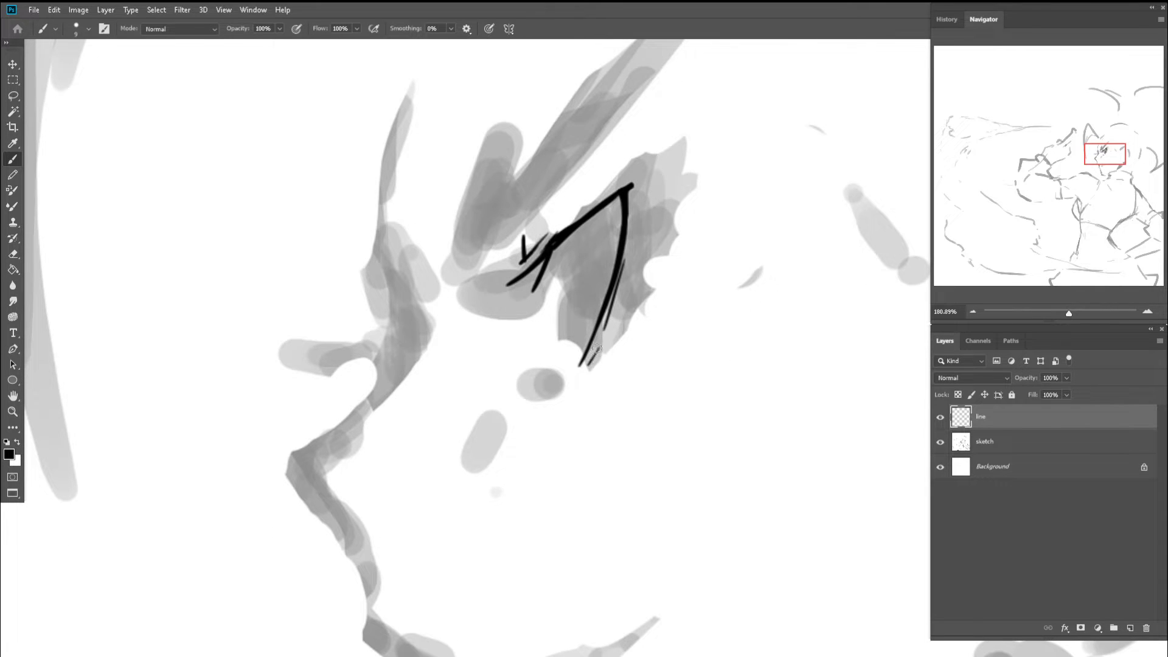
pyautogui.moveTo(623, 242); pyautogui.dragTo(604, 307)
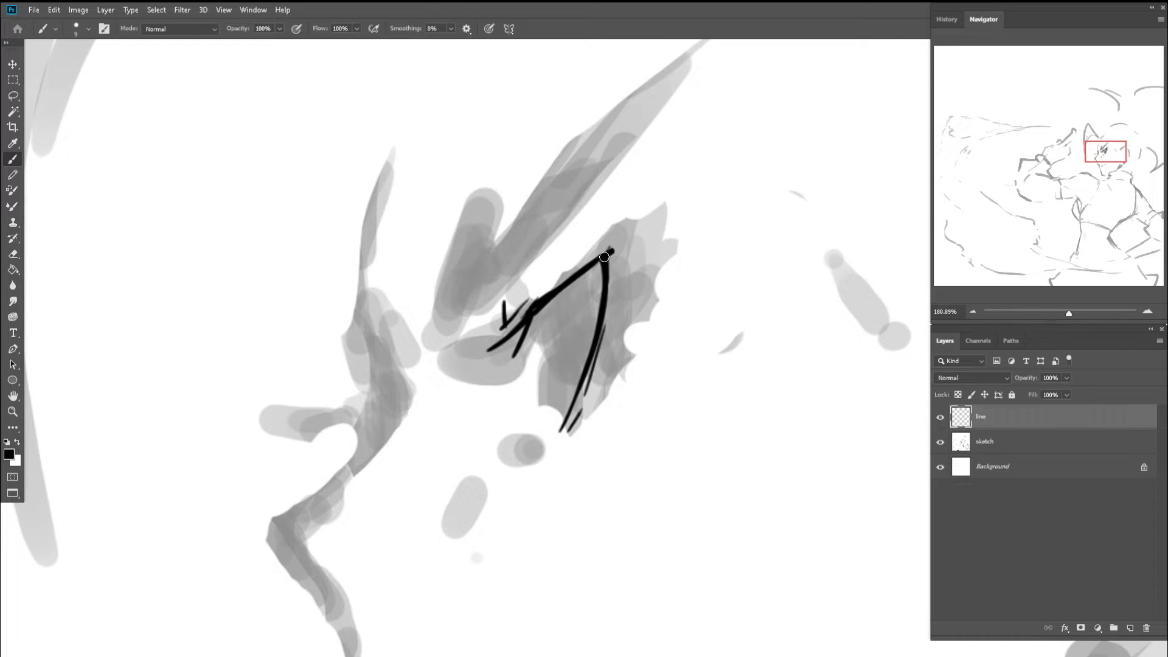
# - Clean up the peak where the two eye lines meet and extend it into a thin pointed wing
pyautogui.press('e')
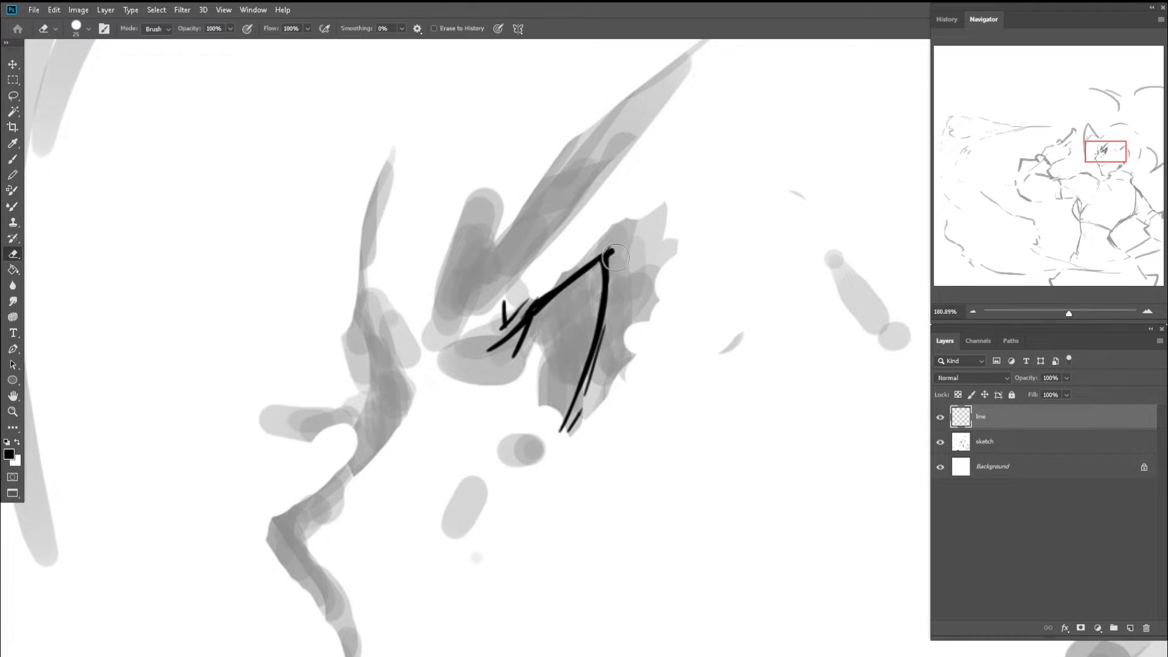
pyautogui.press('b')
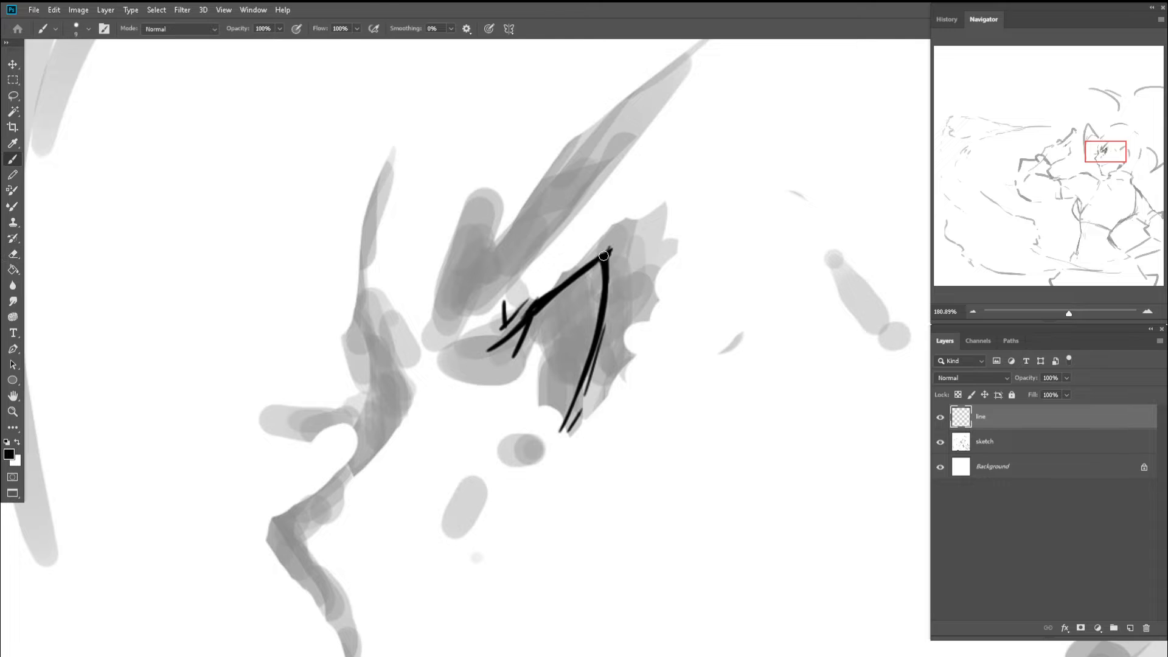
pyautogui.moveTo(605, 261); pyautogui.dragTo(637, 211)
pyautogui.moveTo(602, 314)
pyautogui.mouseDown()
pyautogui.moveTo(598, 251)
pyautogui.moveTo(637, 294)
pyautogui.moveTo(599, 252)
pyautogui.mouseUp()
# - Rotate the canvas and draw short lashes along the eye's curved outer line, undoing the last stroke
pyautogui.press('r')
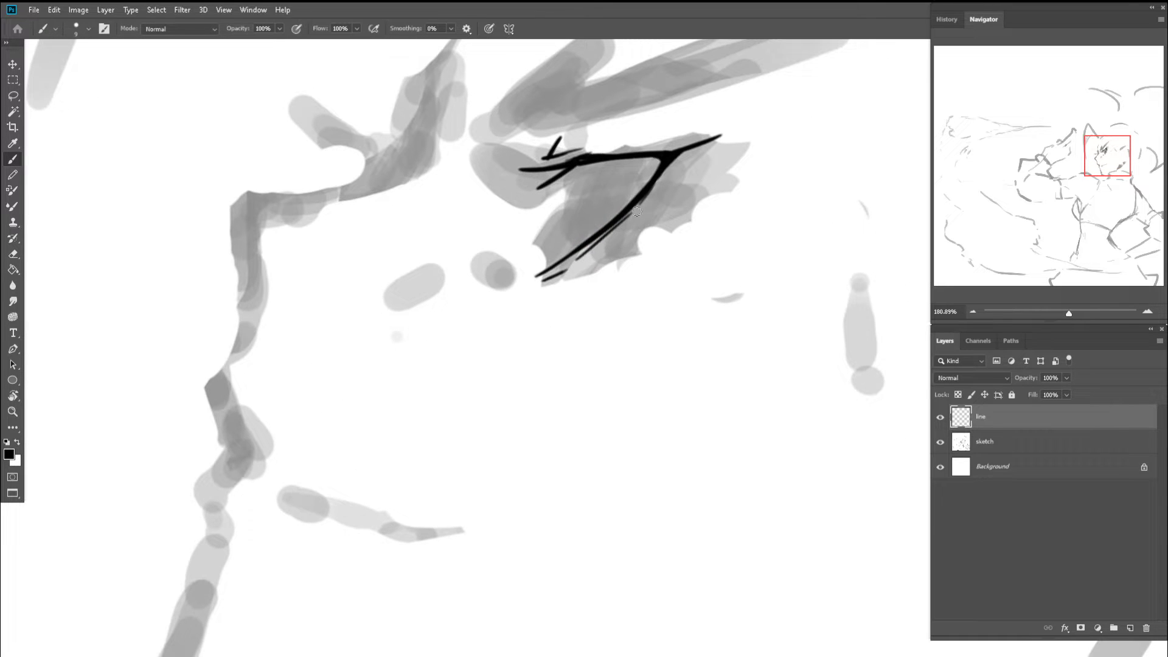
pyautogui.moveTo(636, 212)
pyautogui.mouseDown()
pyautogui.moveTo(657, 227)
pyautogui.moveTo(621, 255)
pyautogui.moveTo(630, 262)
pyautogui.moveTo(621, 244)
pyautogui.mouseUp()
pyautogui.moveTo(535, 279); pyautogui.dragTo(519, 293)
pyautogui.moveTo(574, 261); pyautogui.dragTo(584, 283)
pyautogui.moveTo(648, 221)
pyautogui.mouseDown()
pyautogui.moveTo(589, 277)
pyautogui.moveTo(648, 252)
pyautogui.moveTo(574, 255)
pyautogui.mouseUp()
pyautogui.hotkey('ctrl', 'z')
# - Rotate the canvas back upright and draw two short strokes at the eyebrow's inner start, trimming the first one thinner
pyautogui.press('z')
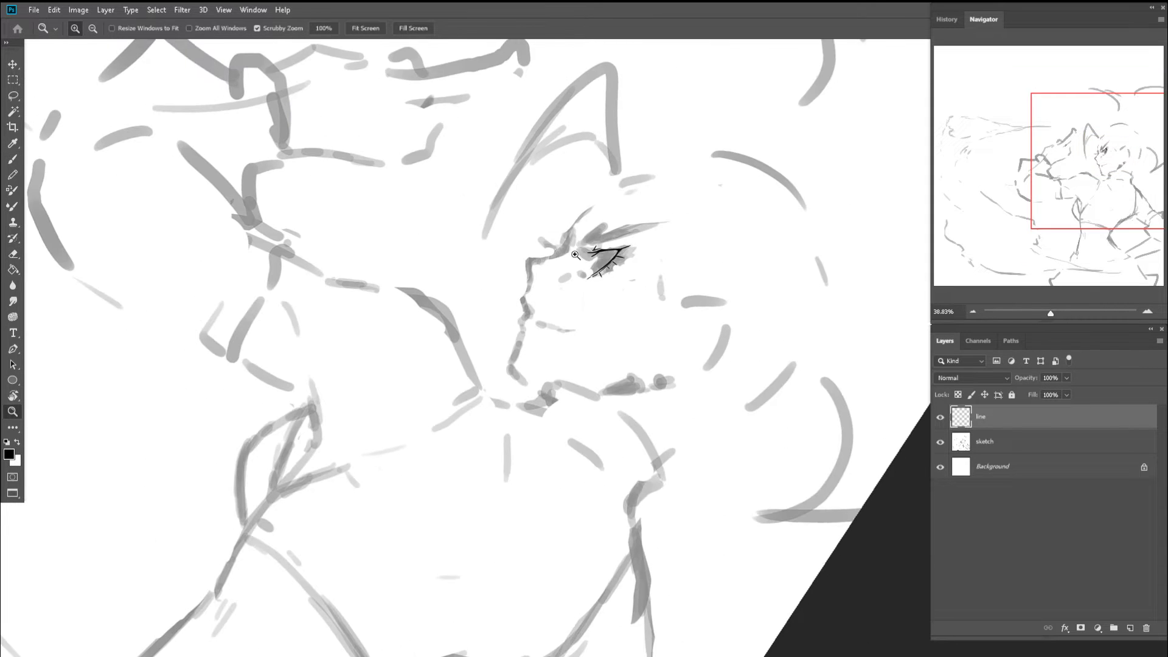
pyautogui.press('r')
pyautogui.moveTo(648, 243); pyautogui.dragTo(588, 188)
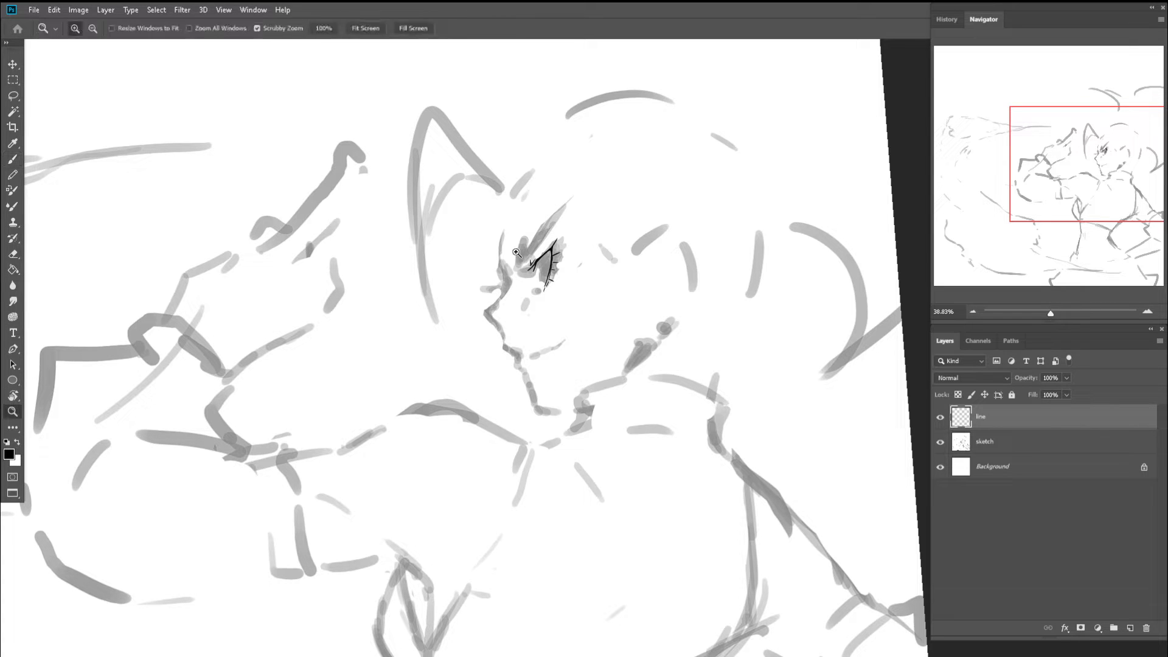
pyautogui.scroll(3, 519, 252)
pyautogui.hotkey('ctrl', 'z')
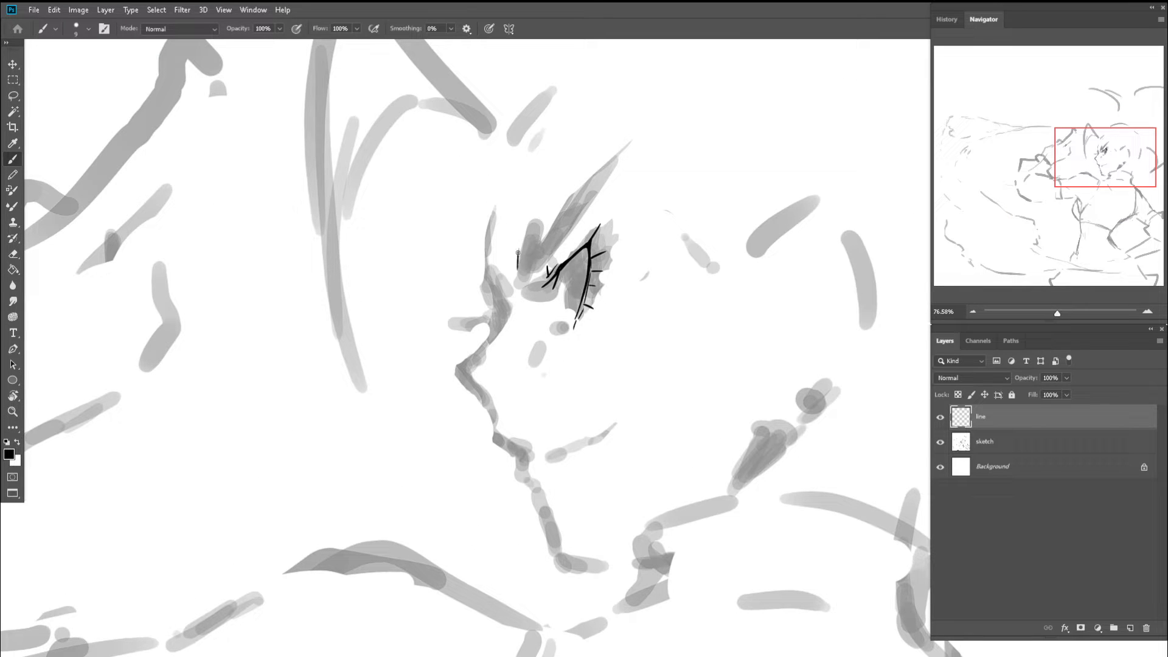
pyautogui.scroll(2, 517, 252)
pyautogui.press('e')
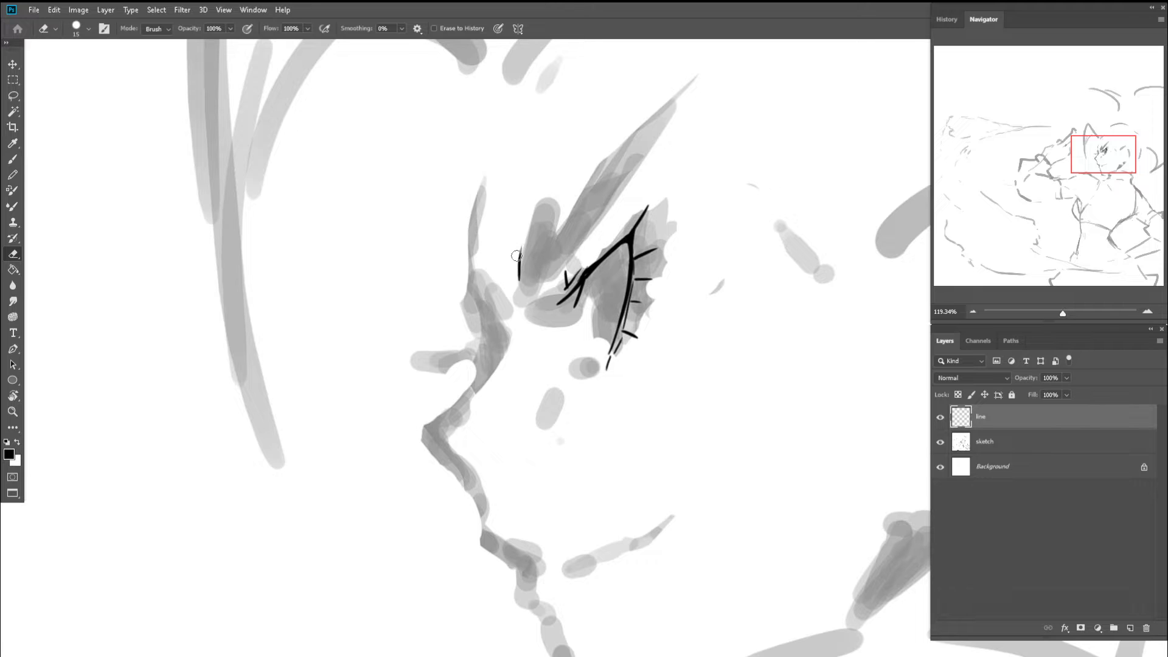
pyautogui.press('b')
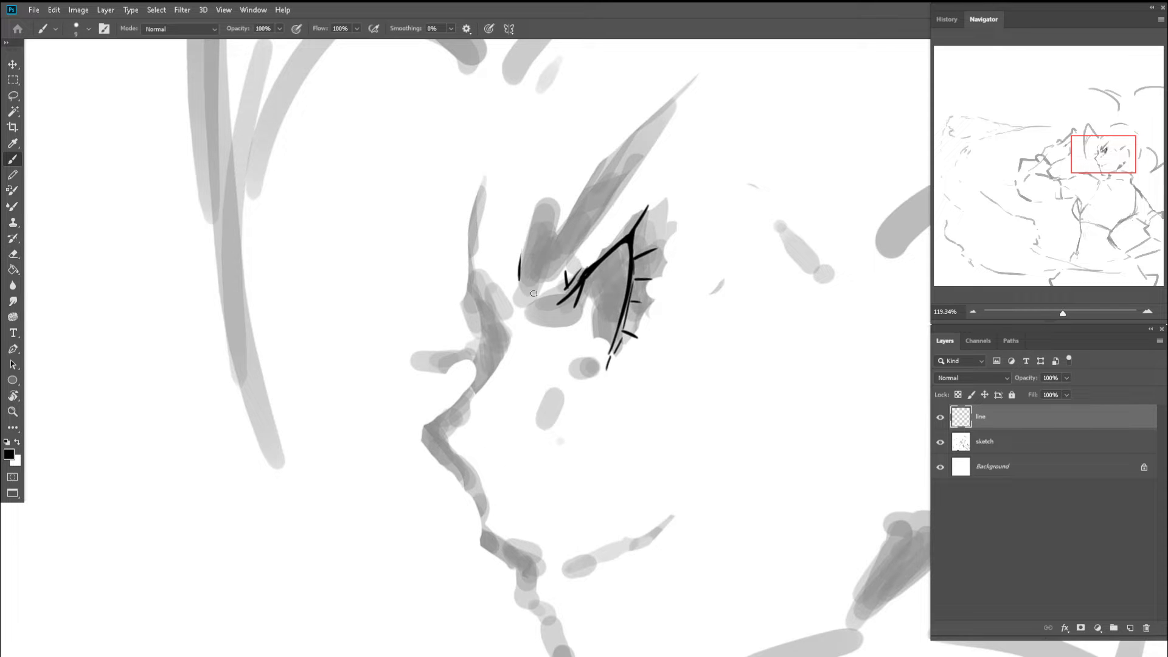
pyautogui.moveTo(533, 293); pyautogui.dragTo(526, 319)
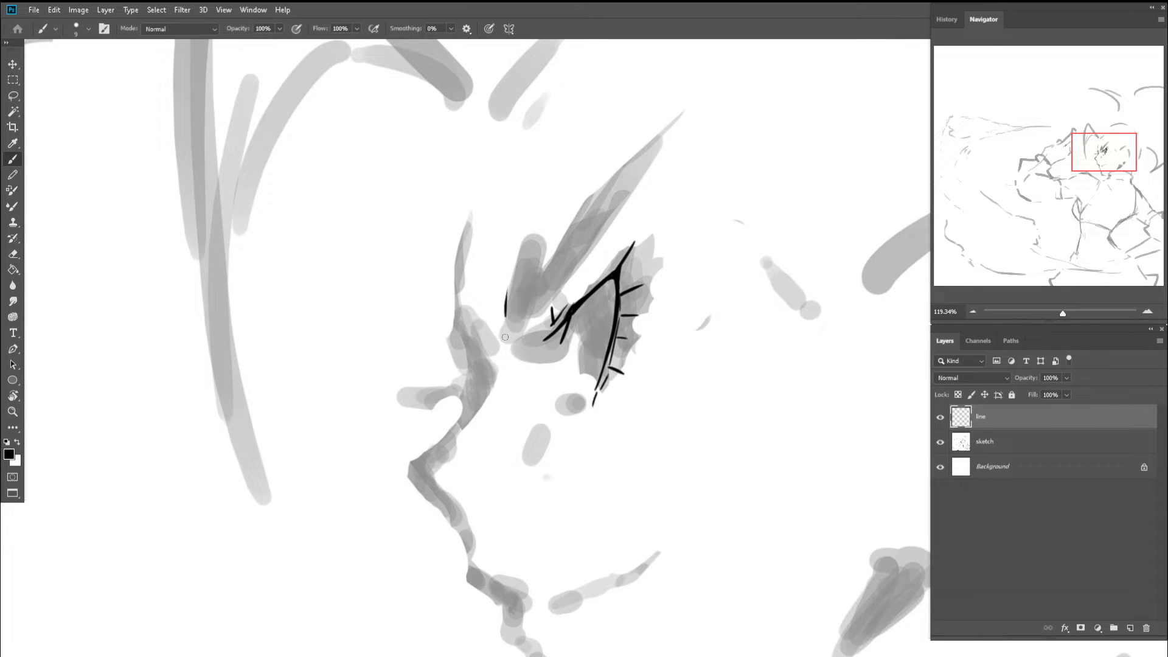
# - Draw the long upper edge of the eyebrow along the sketch and rotate the canvas slightly
pyautogui.moveTo(519, 298)
pyautogui.mouseDown()
pyautogui.moveTo(508, 350)
pyautogui.moveTo(622, 194)
pyautogui.mouseUp()
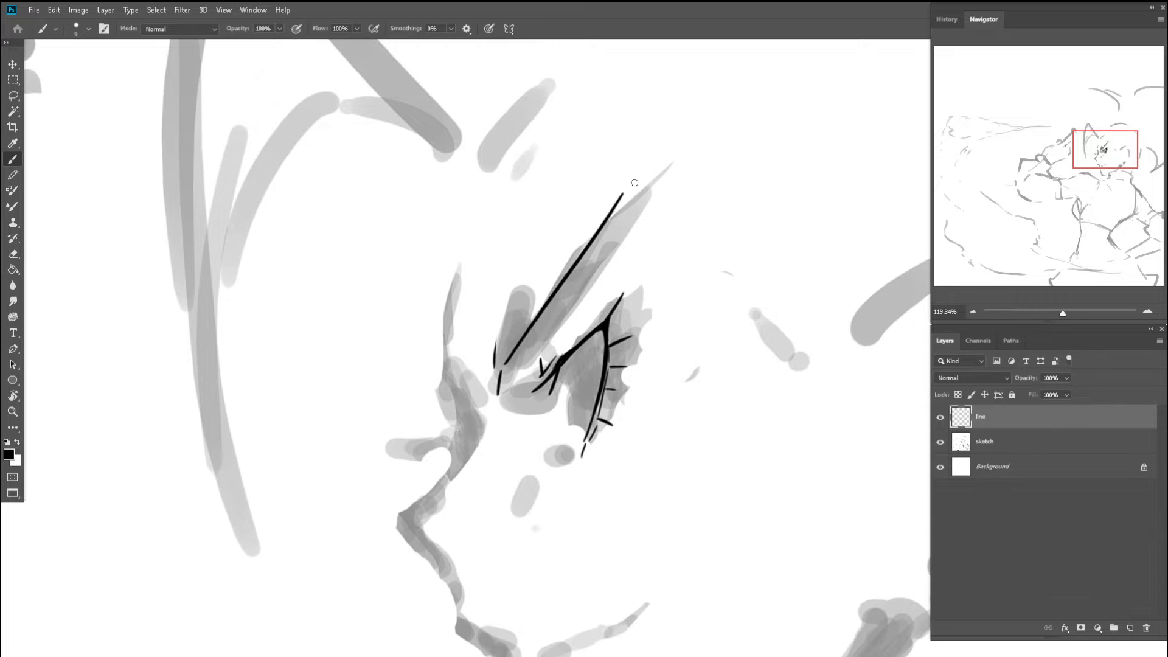
pyautogui.press('r')
pyautogui.moveTo(667, 124)
pyautogui.mouseDown()
pyautogui.moveTo(612, 136)
pyautogui.moveTo(555, 287)
pyautogui.mouseUp()
pyautogui.press('e')
pyautogui.press('b')
pyautogui.moveTo(604, 216); pyautogui.dragTo(566, 279)
pyautogui.hotkey('ctrl', 'z')
pyautogui.moveTo(597, 219); pyautogui.dragTo(566, 301)
pyautogui.hotkey('ctrl', 'z')
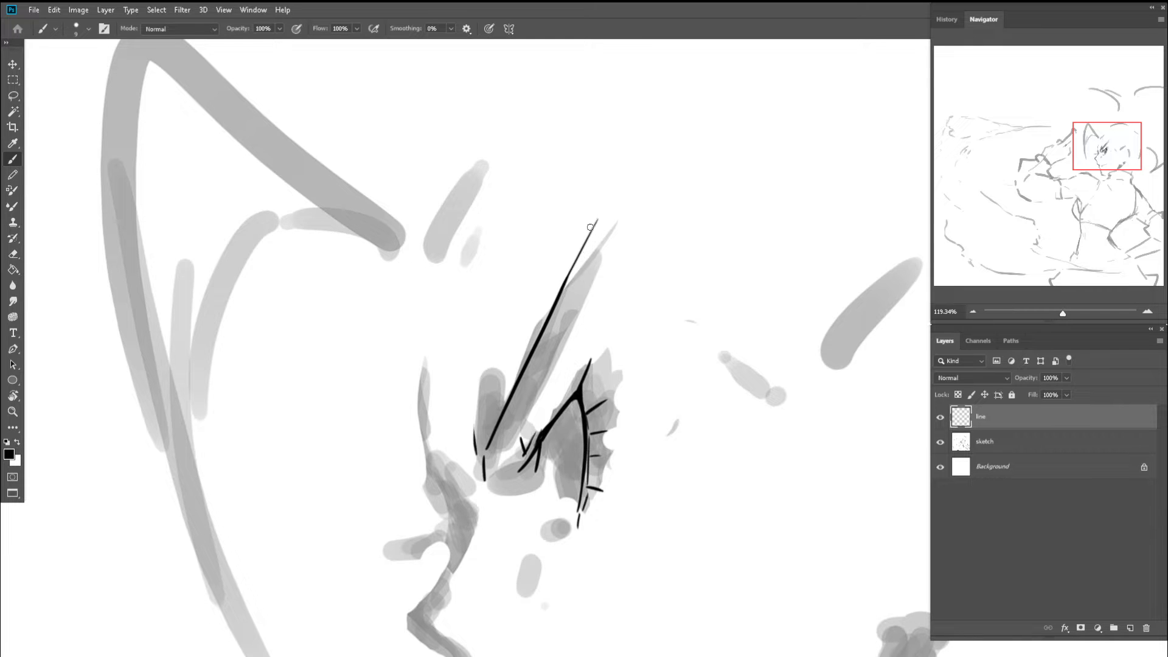
pyautogui.moveTo(596, 219)
pyautogui.mouseDown()
pyautogui.moveTo(580, 287)
pyautogui.moveTo(595, 222)
pyautogui.moveTo(543, 340)
pyautogui.mouseUp()
pyautogui.hotkey('ctrl', 'z')
pyautogui.hotkey('ctrl', 'z')
# - Draw the eyebrow's lower edge down from the tip and join both edges in a point at the inner end
pyautogui.moveTo(604, 207); pyautogui.dragTo(534, 381)
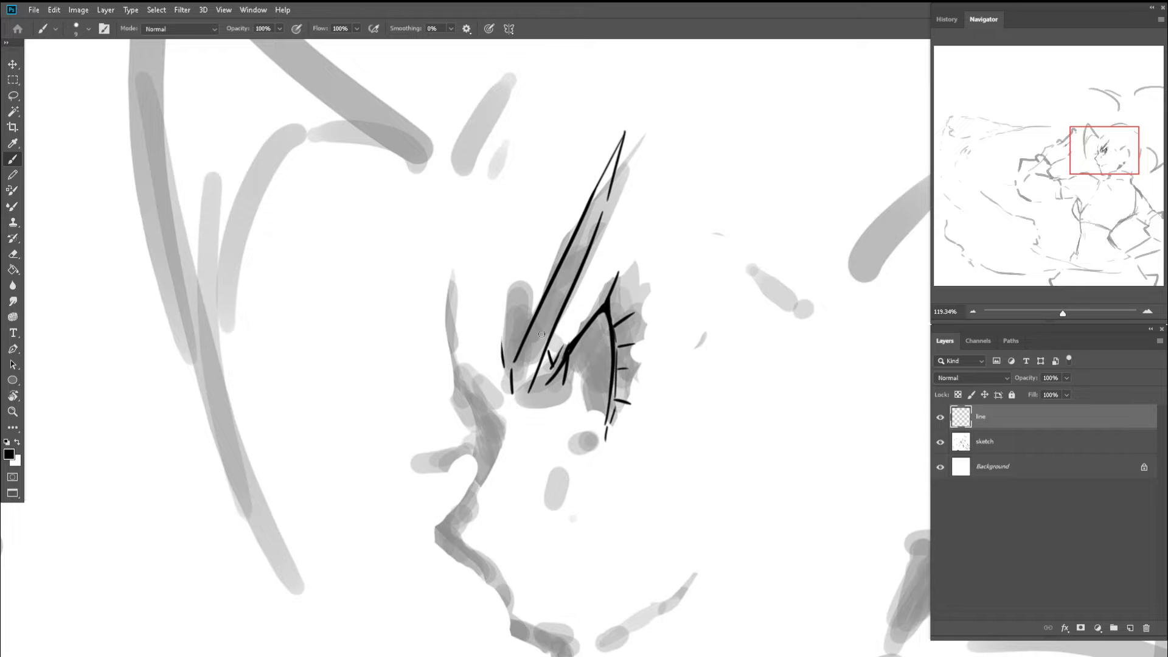
pyautogui.moveTo(541, 334); pyautogui.dragTo(554, 289)
pyautogui.moveTo(521, 337); pyautogui.dragTo(578, 334)
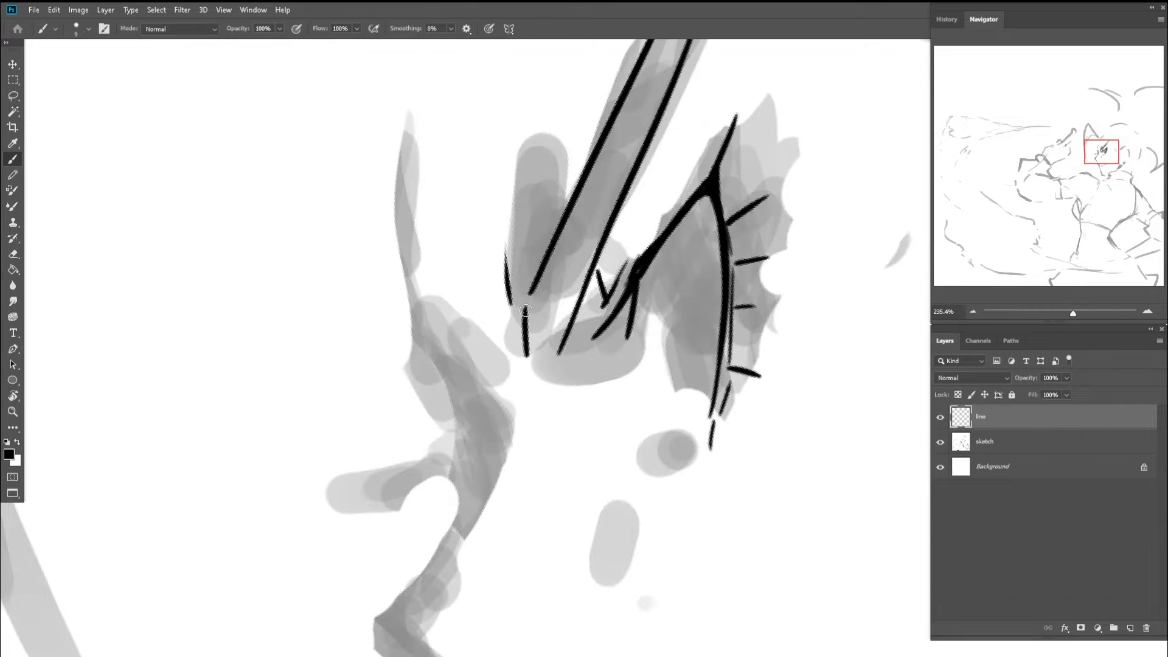
pyautogui.moveTo(522, 298); pyautogui.dragTo(525, 331)
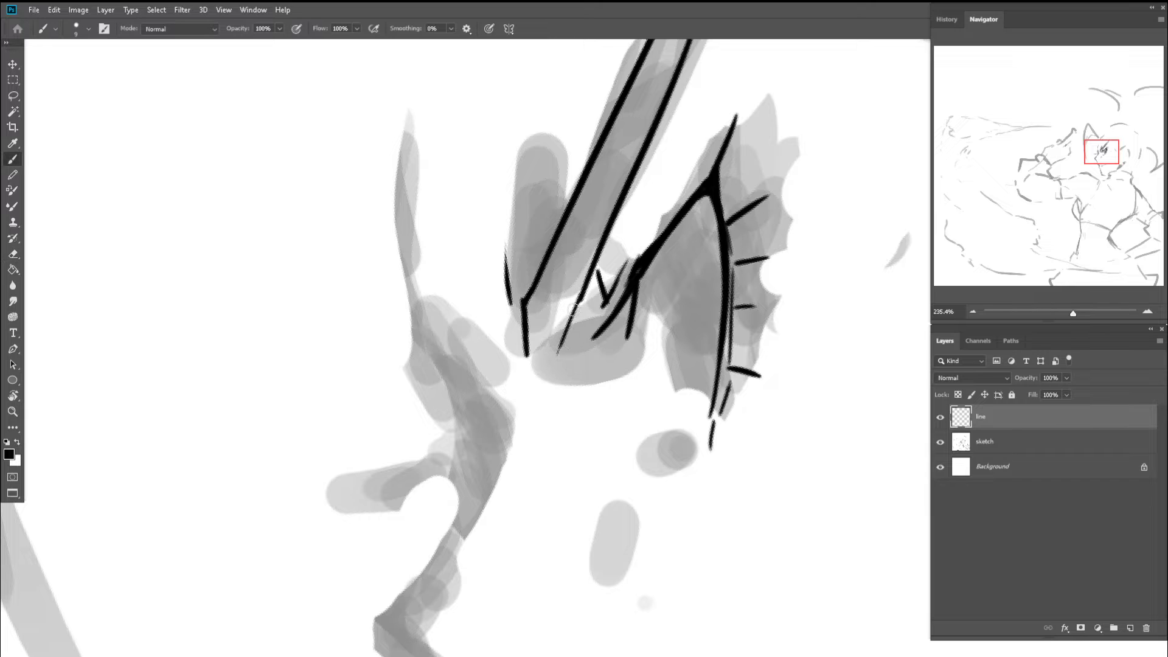
pyautogui.moveTo(580, 290); pyautogui.dragTo(543, 380)
pyautogui.moveTo(523, 328)
pyautogui.mouseDown()
pyautogui.moveTo(527, 358)
pyautogui.moveTo(511, 327)
pyautogui.moveTo(540, 394)
pyautogui.moveTo(529, 338)
pyautogui.moveTo(543, 377)
pyautogui.mouseUp()
pyautogui.press('e')
pyautogui.press('b')
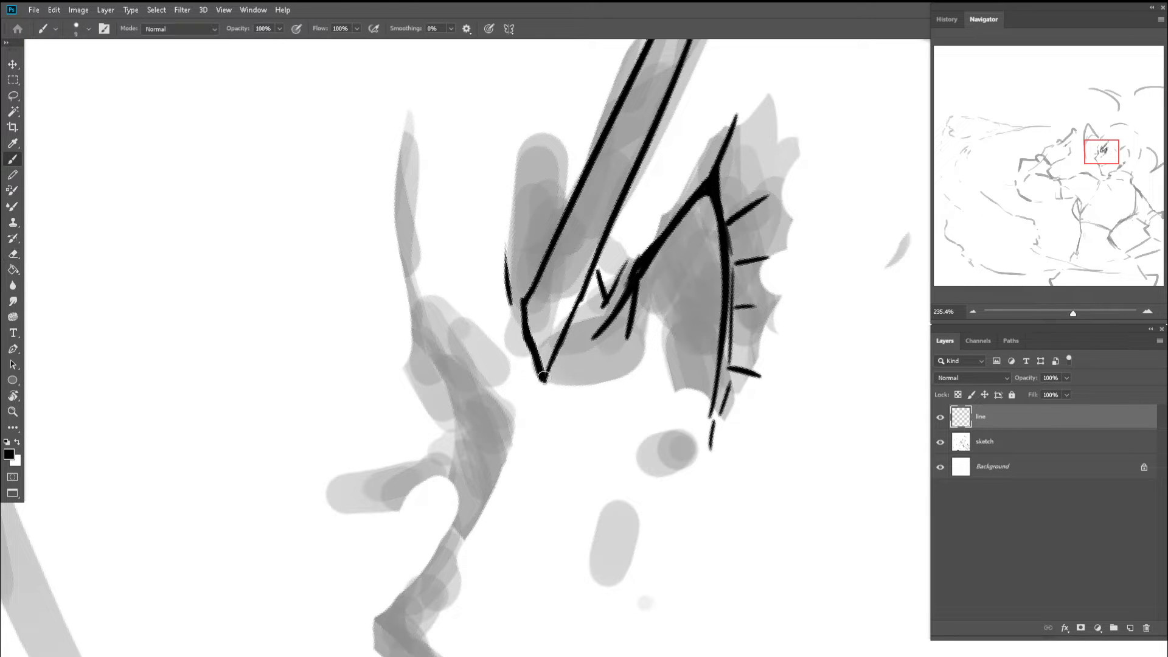
# - Reinforce the eyebrow's outline toward the tip so that its two edges form a closed shape
pyautogui.moveTo(569, 311); pyautogui.dragTo(538, 313)
pyautogui.moveTo(621, 173); pyautogui.dragTo(649, 188)
pyautogui.moveTo(612, 230)
pyautogui.mouseDown()
pyautogui.moveTo(625, 229)
pyautogui.moveTo(616, 259)
pyautogui.mouseUp()
pyautogui.moveTo(633, 207); pyautogui.dragTo(611, 267)
pyautogui.moveTo(625, 228); pyautogui.dragTo(608, 272)
# - Fill the eyebrow outline with black using the Paint Bucket at a tolerance above 32
pyautogui.press('g')
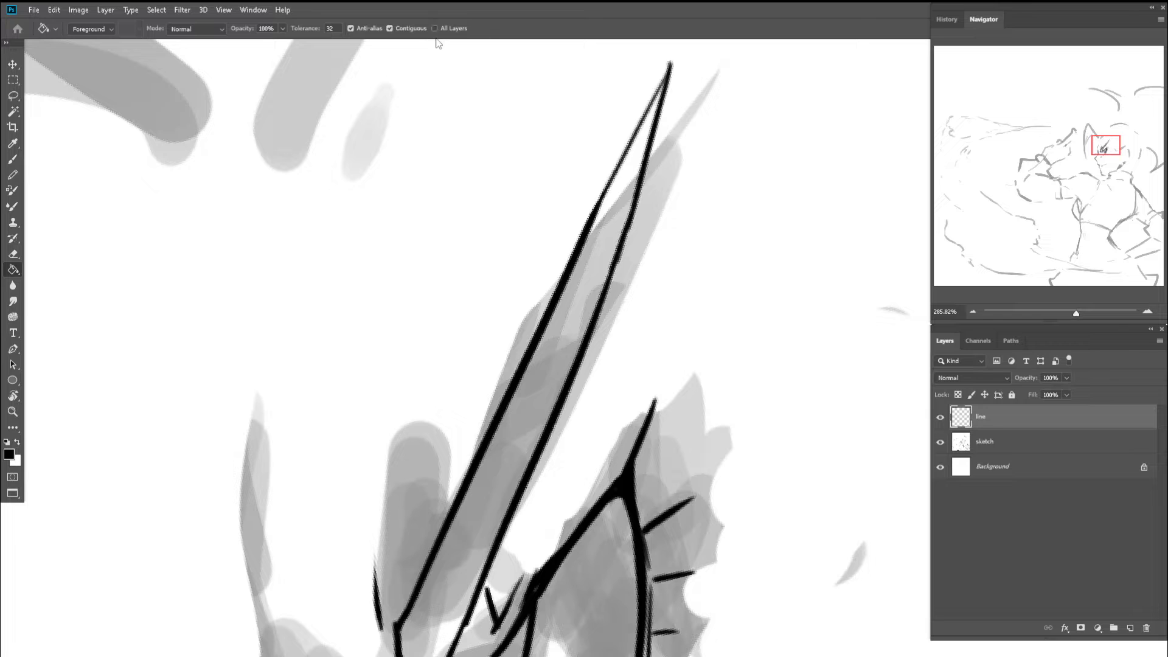
pyautogui.click(573, 285)
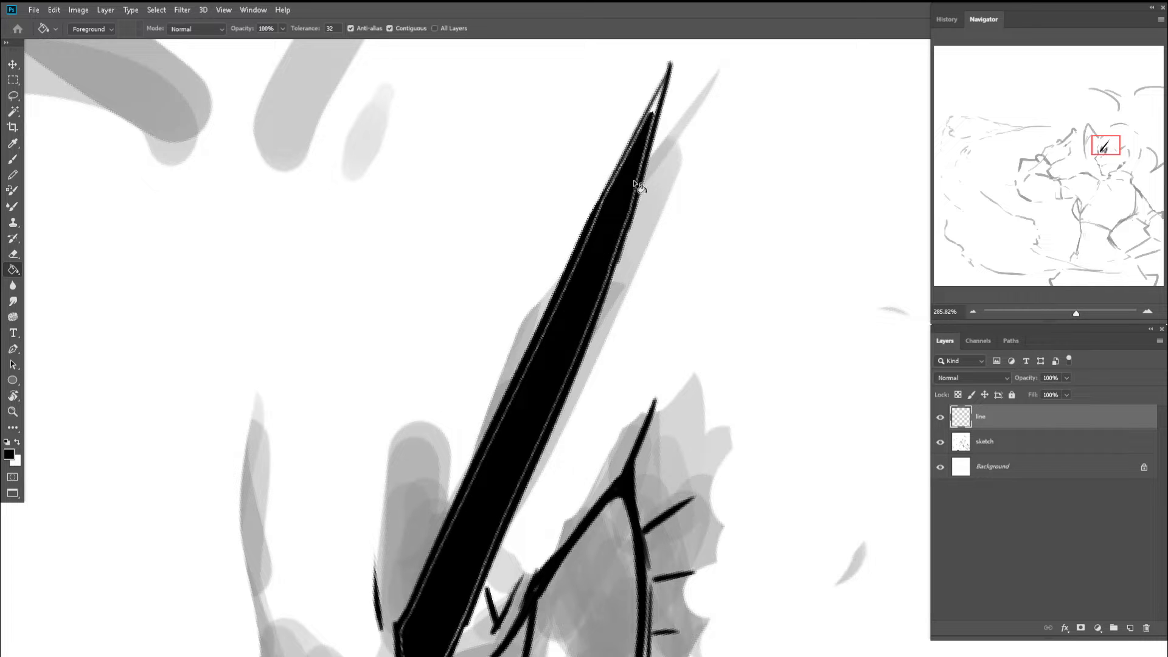
pyautogui.hotkey('ctrl', 'z')
pyautogui.moveTo(299, 31); pyautogui.dragTo(308, 37)
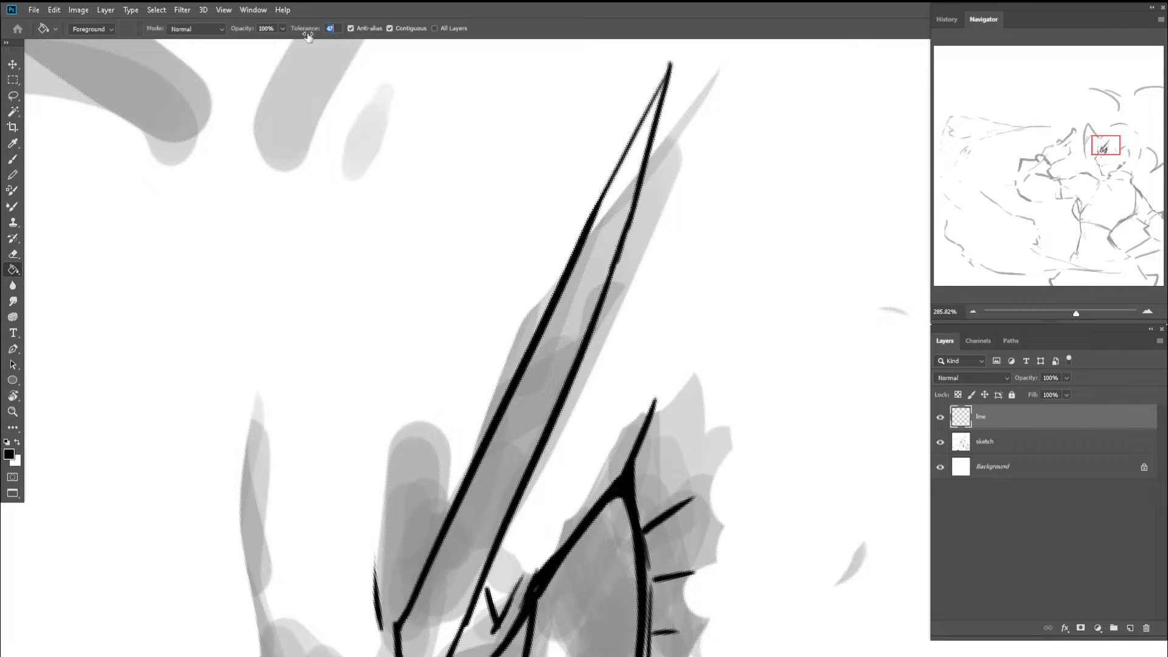
pyautogui.click(591, 277)
pyautogui.press('b')
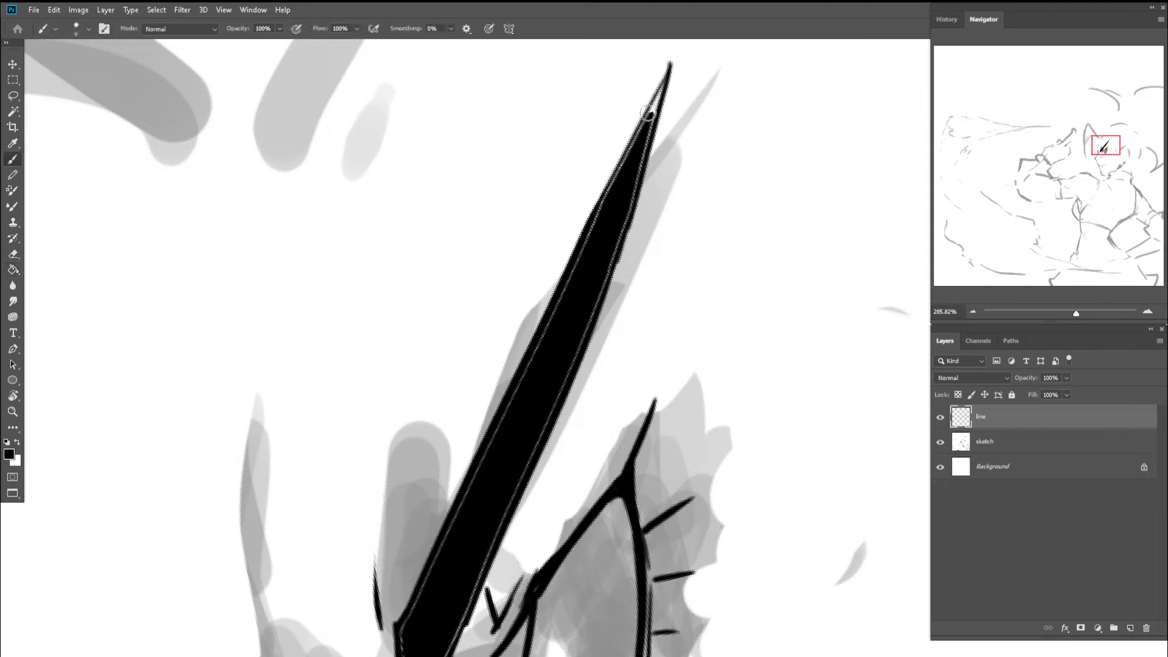
pyautogui.press('g')
pyautogui.click(609, 239)
pyautogui.hotkey('ctrl', 'z')
pyautogui.press('b')
# - Paint over the unfilled gaps at the eyebrow's tip and around its inner base in black
pyautogui.moveTo(645, 119)
pyautogui.mouseDown()
pyautogui.moveTo(662, 86)
pyautogui.moveTo(650, 115)
pyautogui.mouseUp()
pyautogui.moveTo(559, 292); pyautogui.dragTo(617, 176)
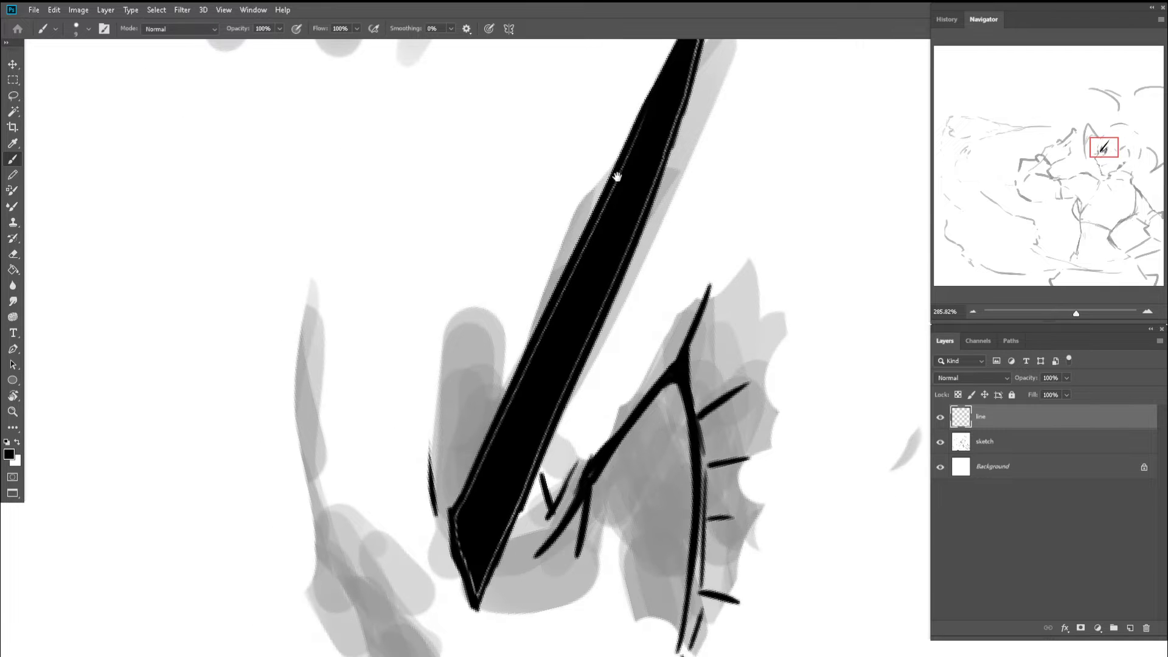
pyautogui.moveTo(527, 383)
pyautogui.mouseDown()
pyautogui.moveTo(596, 225)
pyautogui.moveTo(530, 351)
pyautogui.moveTo(535, 248)
pyautogui.moveTo(518, 229)
pyautogui.moveTo(534, 295)
pyautogui.moveTo(539, 283)
pyautogui.mouseUp()
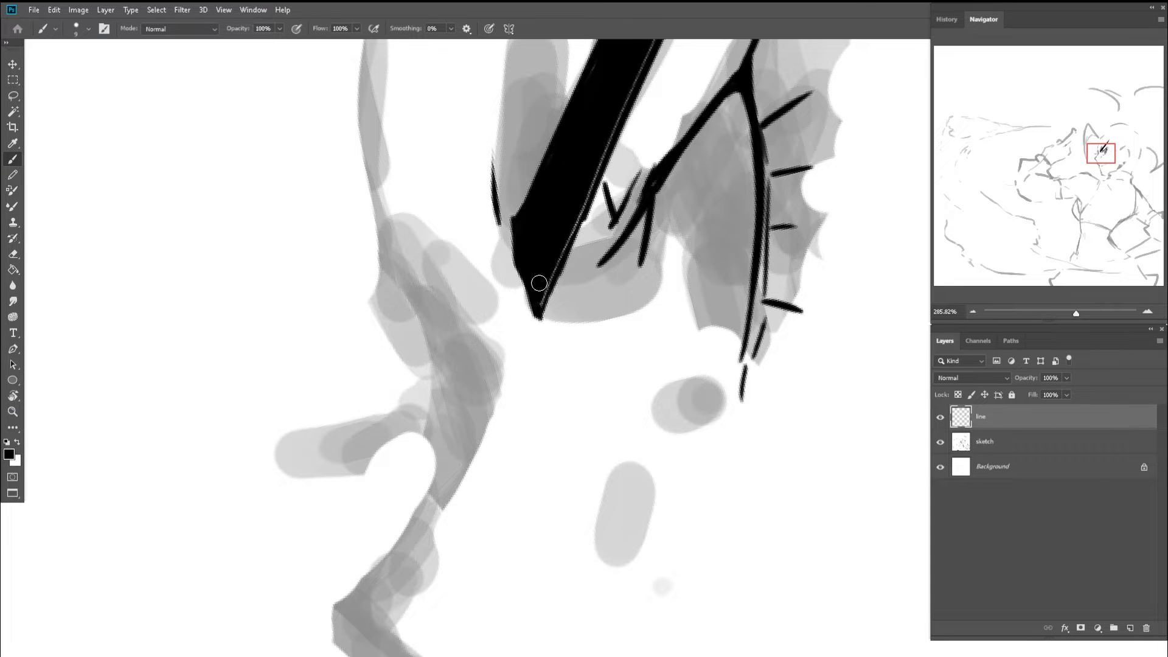
pyautogui.moveTo(559, 240); pyautogui.dragTo(527, 370)
pyautogui.moveTo(559, 310); pyautogui.dragTo(511, 433)
pyautogui.moveTo(551, 285); pyautogui.dragTo(509, 409)
# - Cover the remaining thin gaps along the eyebrow's lower edge and trim its pointed tip with the Eraser
pyautogui.moveTo(599, 235); pyautogui.dragTo(542, 376)
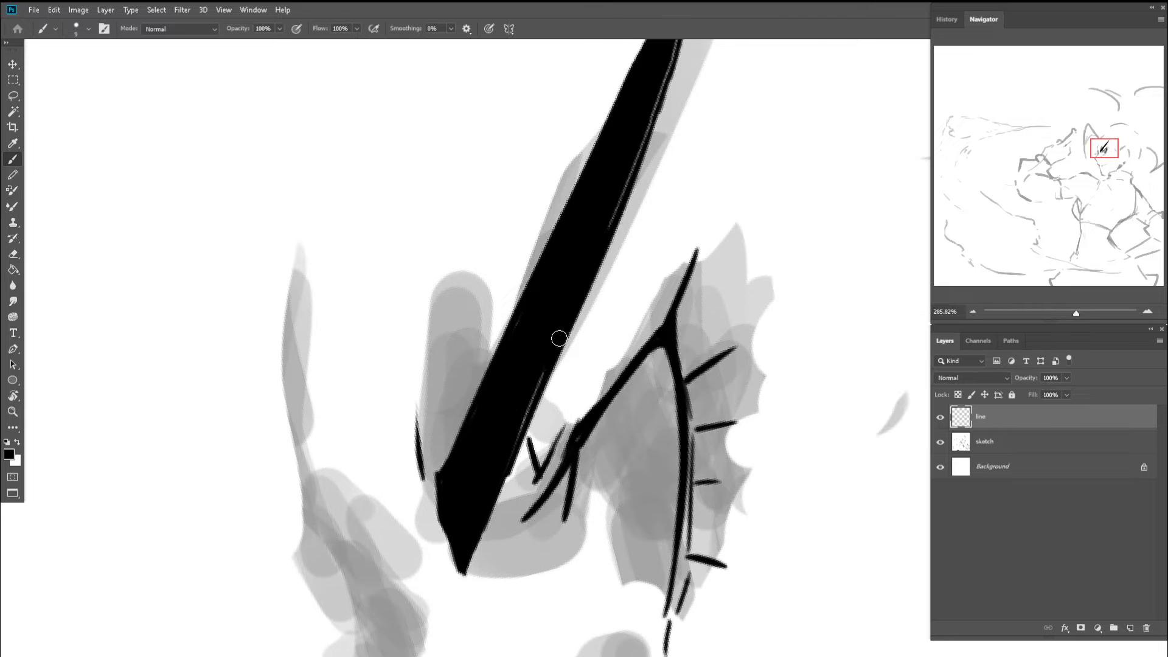
pyautogui.moveTo(590, 223); pyautogui.dragTo(525, 376)
pyautogui.moveTo(626, 125)
pyautogui.mouseDown()
pyautogui.moveTo(607, 224)
pyautogui.moveTo(623, 145)
pyautogui.moveTo(533, 391)
pyautogui.mouseUp()
pyautogui.moveTo(598, 182); pyautogui.dragTo(564, 308)
pyautogui.press('e')
pyautogui.moveTo(584, 232); pyautogui.dragTo(602, 188)
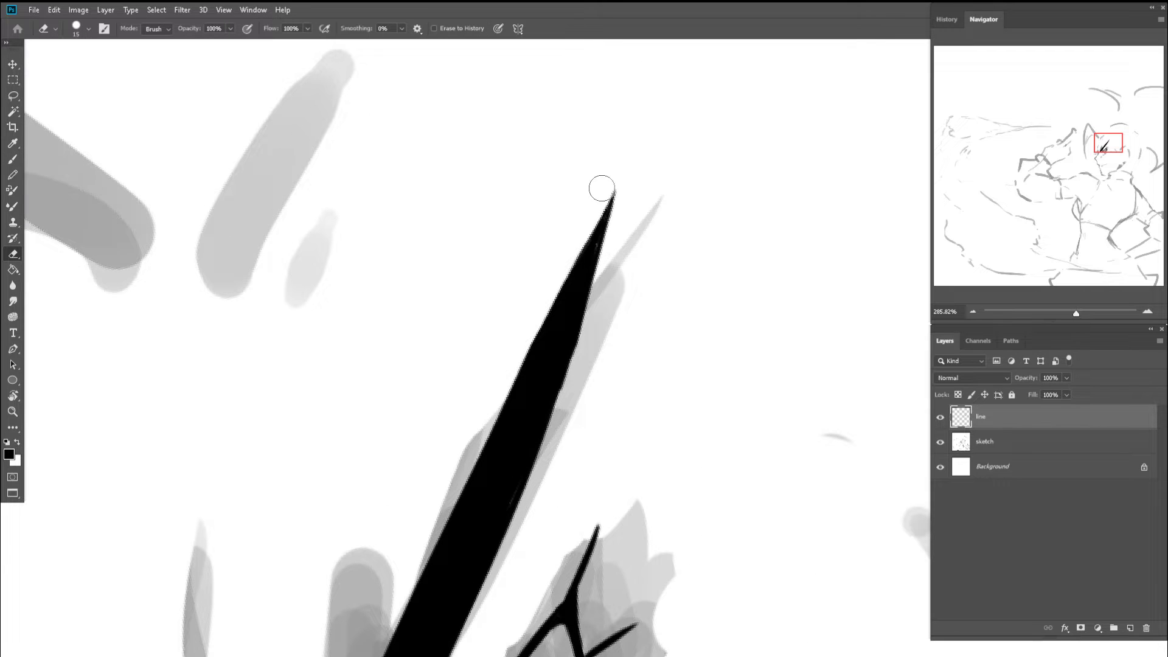
# - Check the eye line art at full-figure view by hiding and showing the sketch layer
pyautogui.press('z')
pyautogui.moveTo(630, 243); pyautogui.dragTo(487, 261)
pyautogui.press('c')
pyautogui.press('z')
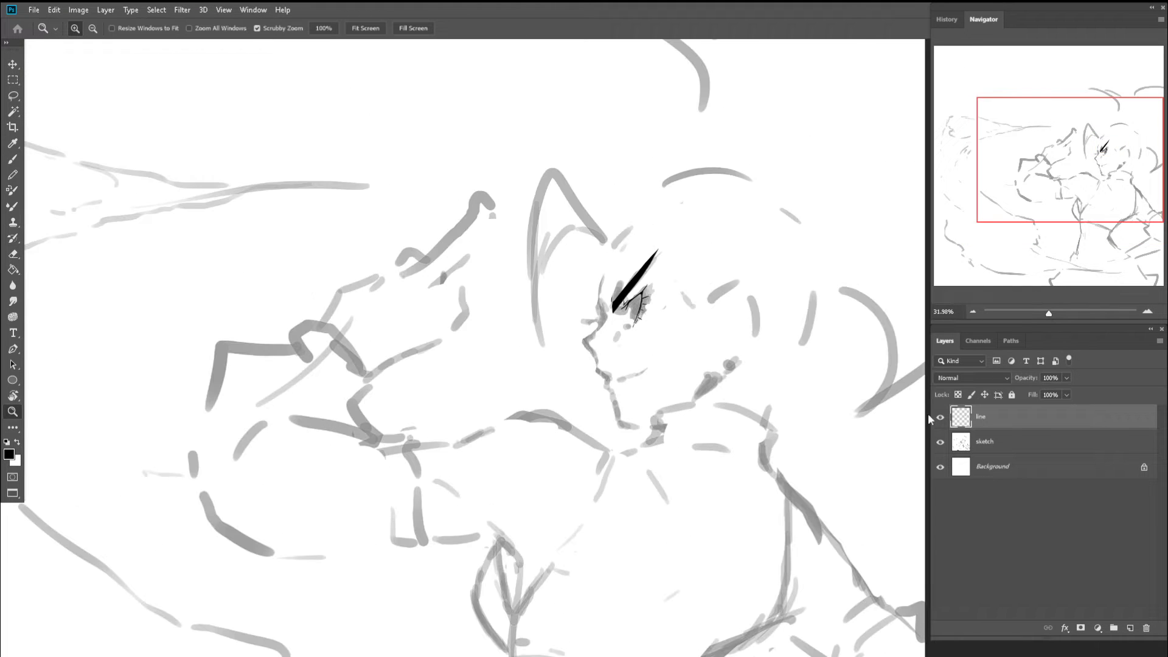
pyautogui.click(940, 443)
pyautogui.click(940, 443)
# - Rotate the canvas and draw a short crease stroke between the upper lid's outer end and the eyebrow
pyautogui.moveTo(637, 311); pyautogui.dragTo(691, 284)
pyautogui.press('r')
pyautogui.moveTo(621, 223); pyautogui.dragTo(694, 415)
pyautogui.press('z')
pyautogui.moveTo(686, 367)
pyautogui.mouseDown()
pyautogui.moveTo(644, 240)
pyautogui.moveTo(660, 336)
pyautogui.mouseUp()
pyautogui.press('b')
pyautogui.moveTo(654, 305); pyautogui.dragTo(662, 329)
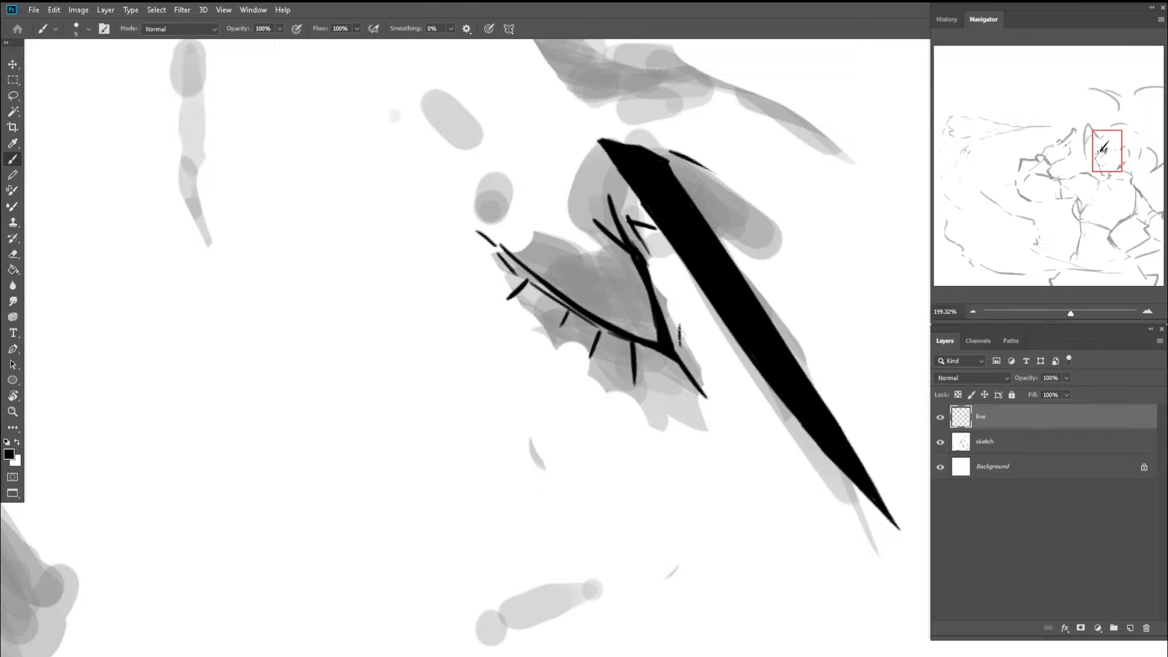
# - Erase part of the small strokes at the eye's inner corner and redraw them with the Brush
pyautogui.scroll(-5, 678, 309)
pyautogui.scroll(6, 669, 292)
pyautogui.press('e')
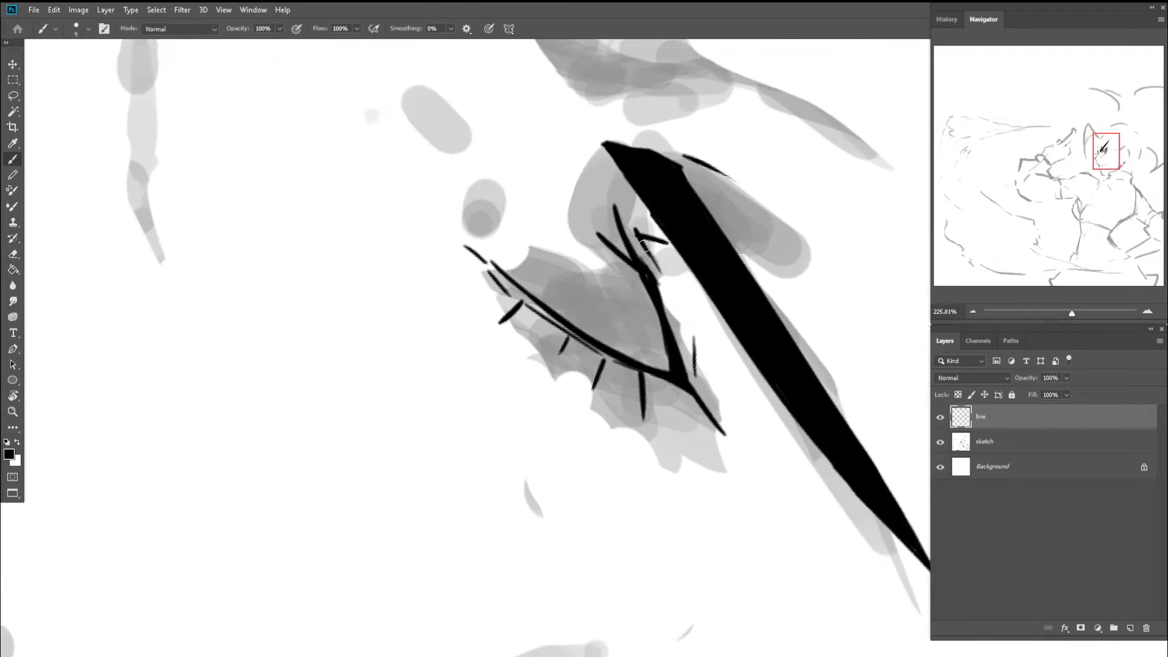
pyautogui.moveTo(634, 239); pyautogui.dragTo(665, 273)
pyautogui.press('b')
pyautogui.moveTo(634, 227)
pyautogui.mouseDown()
pyautogui.moveTo(630, 210)
pyautogui.moveTo(661, 266)
pyautogui.moveTo(608, 243)
pyautogui.mouseUp()
# - Thicken the upper eyelid line from the eye's inner corner to its outer end with the Brush
pyautogui.hotkey('ctrl', 'space')
pyautogui.press('Escape')
pyautogui.moveTo(517, 298); pyautogui.dragTo(525, 238)
pyautogui.press('b')
pyautogui.moveTo(585, 181)
pyautogui.mouseDown()
pyautogui.moveTo(573, 288)
pyautogui.moveTo(575, 193)
pyautogui.moveTo(562, 199)
pyautogui.mouseUp()
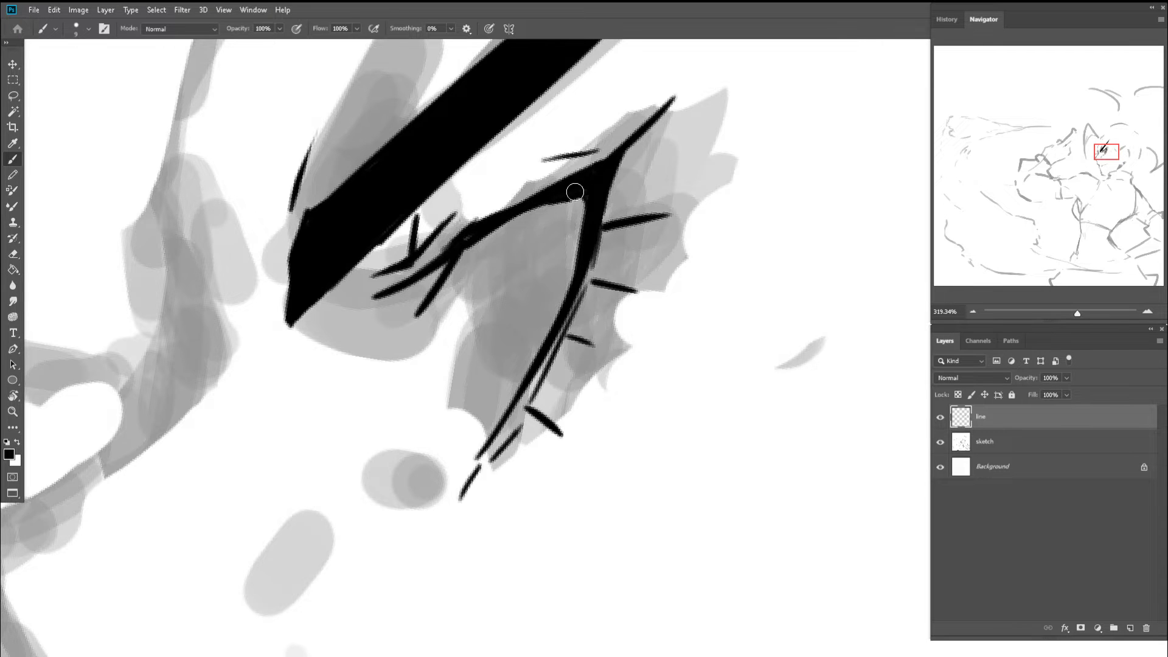
pyautogui.press('r')
pyautogui.moveTo(477, 191); pyautogui.dragTo(638, 269)
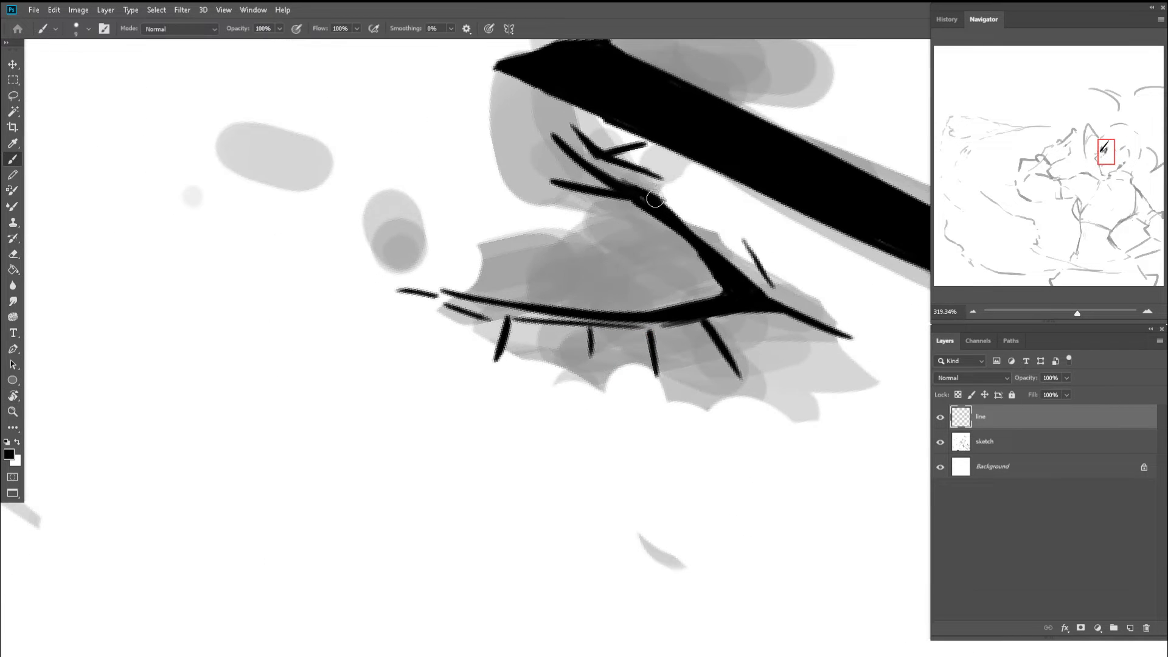
pyautogui.moveTo(625, 182)
pyautogui.mouseDown()
pyautogui.moveTo(682, 227)
pyautogui.moveTo(653, 193)
pyautogui.moveTo(745, 282)
pyautogui.mouseUp()
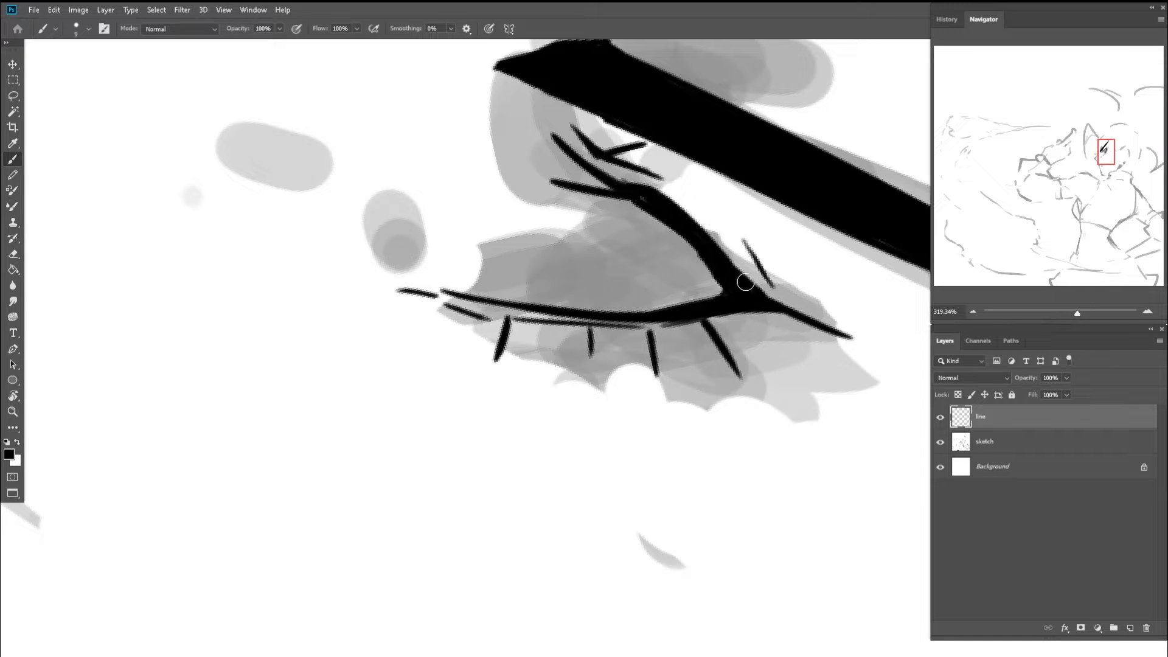
pyautogui.moveTo(686, 232)
pyautogui.mouseDown()
pyautogui.moveTo(626, 191)
pyautogui.moveTo(655, 194)
pyautogui.moveTo(638, 148)
pyautogui.mouseUp()
# - Draw a thin stroke from the upper lid's inner corner along the eyeball's front edge and touch up the lower lid's inner end
pyautogui.press('r')
pyautogui.press('r')
pyautogui.moveTo(578, 182); pyautogui.dragTo(558, 185)
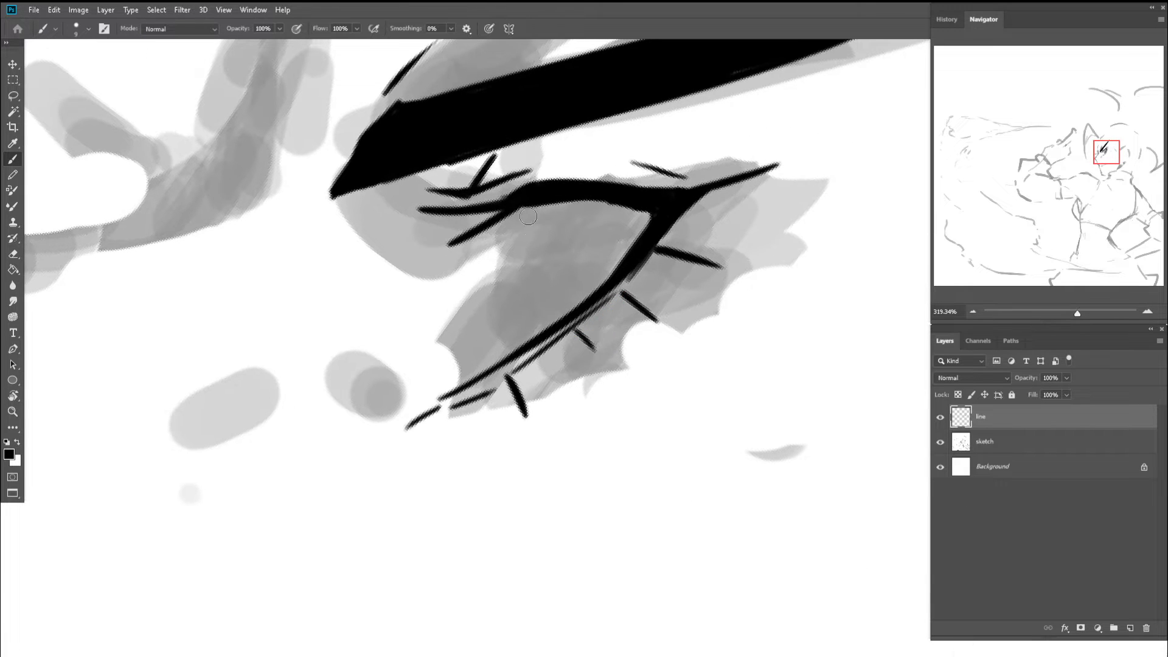
pyautogui.moveTo(506, 217); pyautogui.dragTo(485, 257)
pyautogui.hotkey('ctrl', 'z')
pyautogui.moveTo(510, 214); pyautogui.dragTo(470, 281)
pyautogui.moveTo(443, 394)
pyautogui.mouseDown()
pyautogui.moveTo(433, 400)
pyautogui.moveTo(463, 386)
pyautogui.mouseUp()
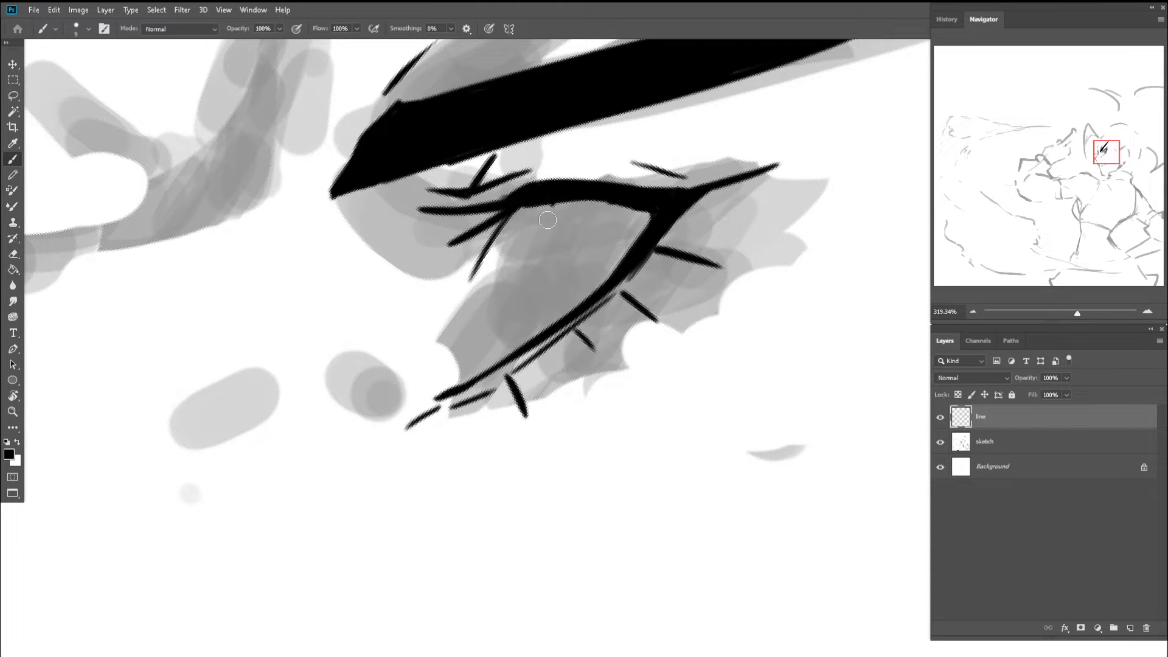
# - Outline the iris with a curve from the upper lid that hooks round toward the lower lid
pyautogui.moveTo(551, 205)
pyautogui.mouseDown()
pyautogui.moveTo(543, 244)
pyautogui.moveTo(507, 227)
pyautogui.moveTo(493, 331)
pyautogui.mouseUp()
pyautogui.press('r')
pyautogui.hotkey('ctrl', 'z')
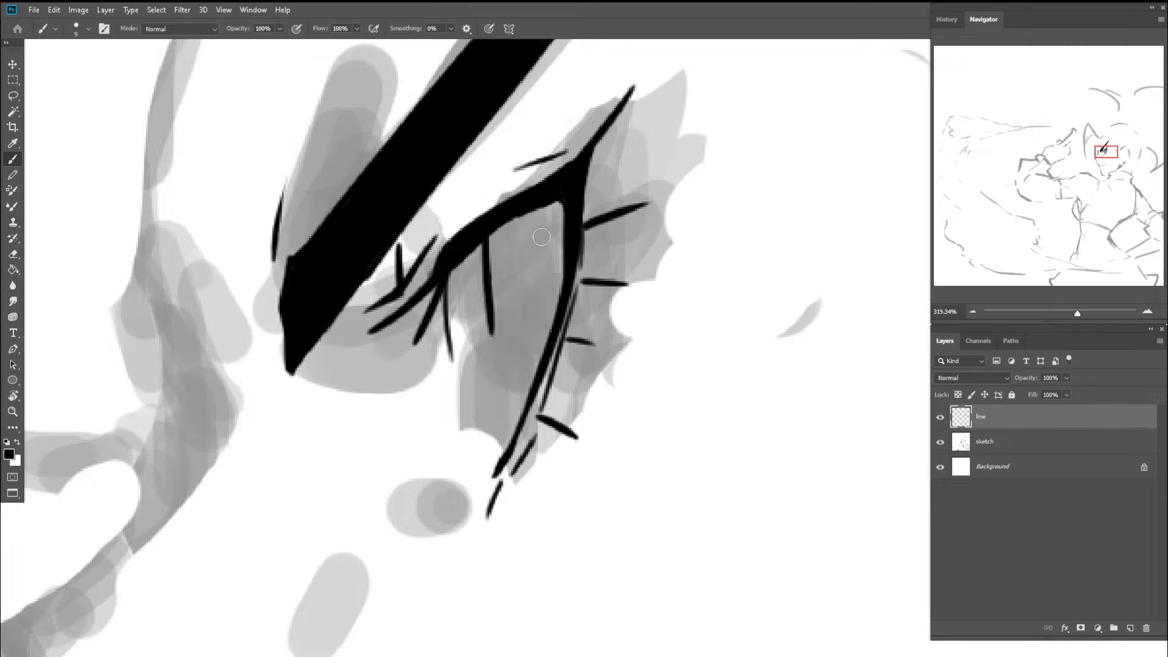
pyautogui.press('e')
pyautogui.press('b')
pyautogui.moveTo(485, 286)
pyautogui.mouseDown()
pyautogui.moveTo(510, 387)
pyautogui.moveTo(536, 351)
pyautogui.moveTo(505, 365)
pyautogui.moveTo(520, 384)
pyautogui.mouseUp()
pyautogui.press('e')
pyautogui.press('b')
pyautogui.moveTo(486, 316)
pyautogui.mouseDown()
pyautogui.moveTo(501, 385)
pyautogui.moveTo(538, 351)
pyautogui.mouseUp()
pyautogui.scroll(-3, 529, 243)
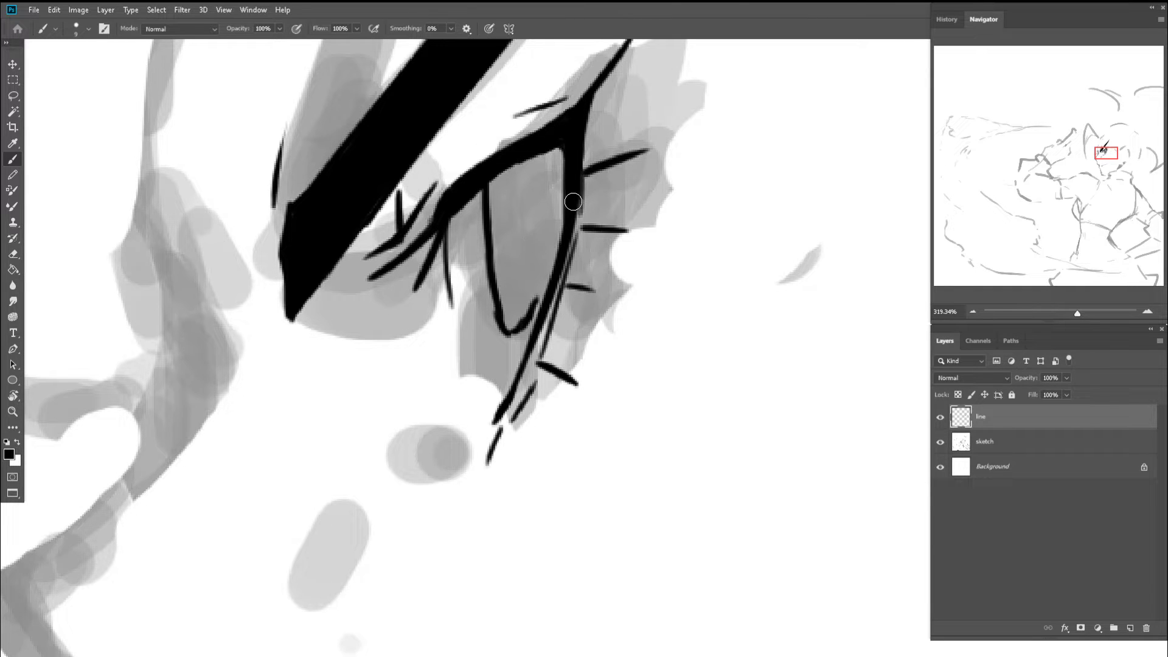
# - Thicken both sides of the iris outline and close it against the lower eyelid line
pyautogui.moveTo(481, 193); pyautogui.dragTo(494, 301)
pyautogui.moveTo(489, 256); pyautogui.dragTo(500, 299)
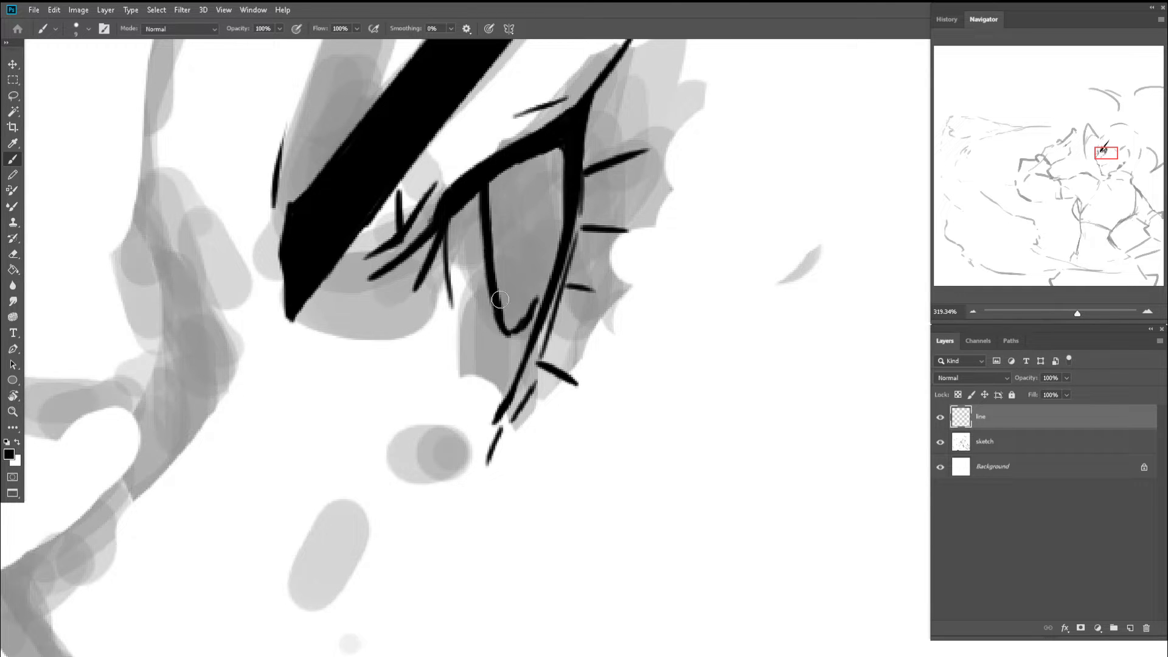
pyautogui.moveTo(562, 166)
pyautogui.mouseDown()
pyautogui.moveTo(555, 250)
pyautogui.moveTo(523, 330)
pyautogui.mouseUp()
pyautogui.moveTo(547, 287); pyautogui.dragTo(516, 332)
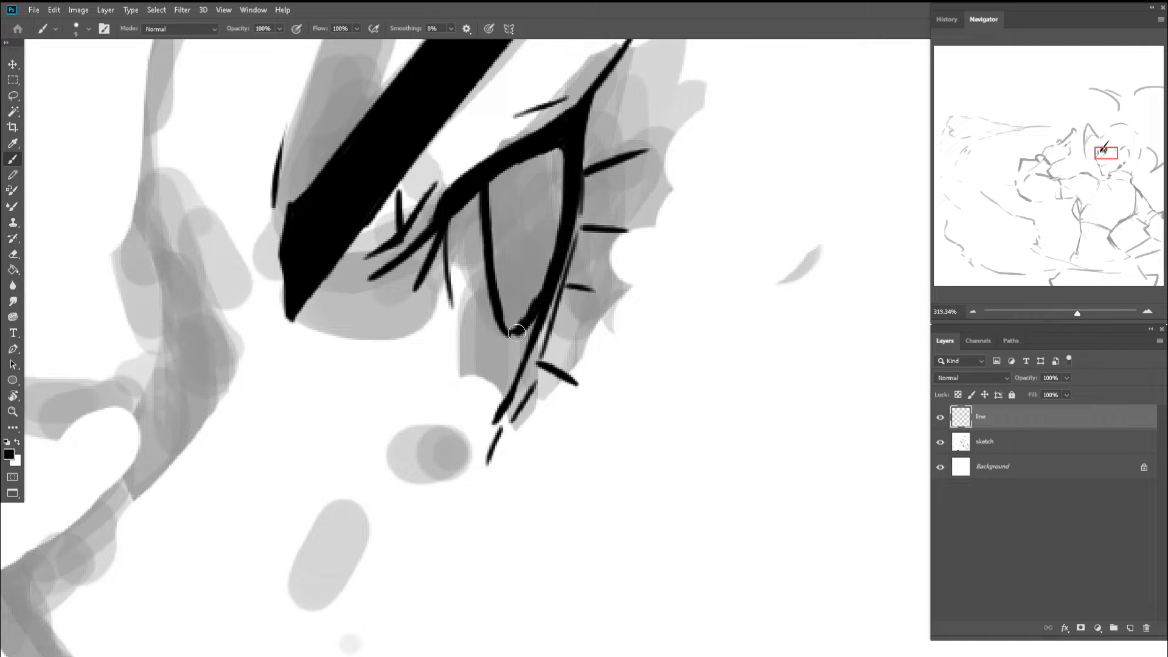
# - Fill the iris with black using the Paint Bucket and cover the leftover light edge with the Brush
pyautogui.press('g')
pyautogui.click(522, 266)
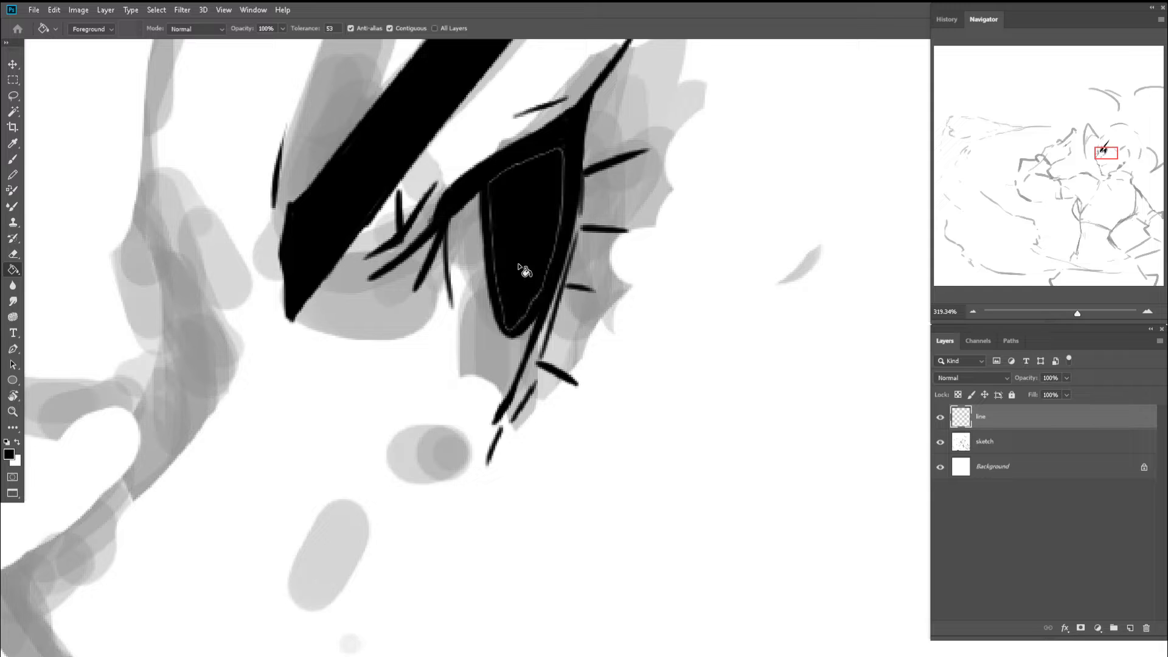
pyautogui.press('b')
pyautogui.moveTo(493, 180)
pyautogui.mouseDown()
pyautogui.moveTo(550, 154)
pyautogui.moveTo(550, 247)
pyautogui.moveTo(509, 323)
pyautogui.moveTo(490, 193)
pyautogui.moveTo(498, 291)
pyautogui.moveTo(584, 313)
pyautogui.moveTo(529, 203)
pyautogui.mouseUp()
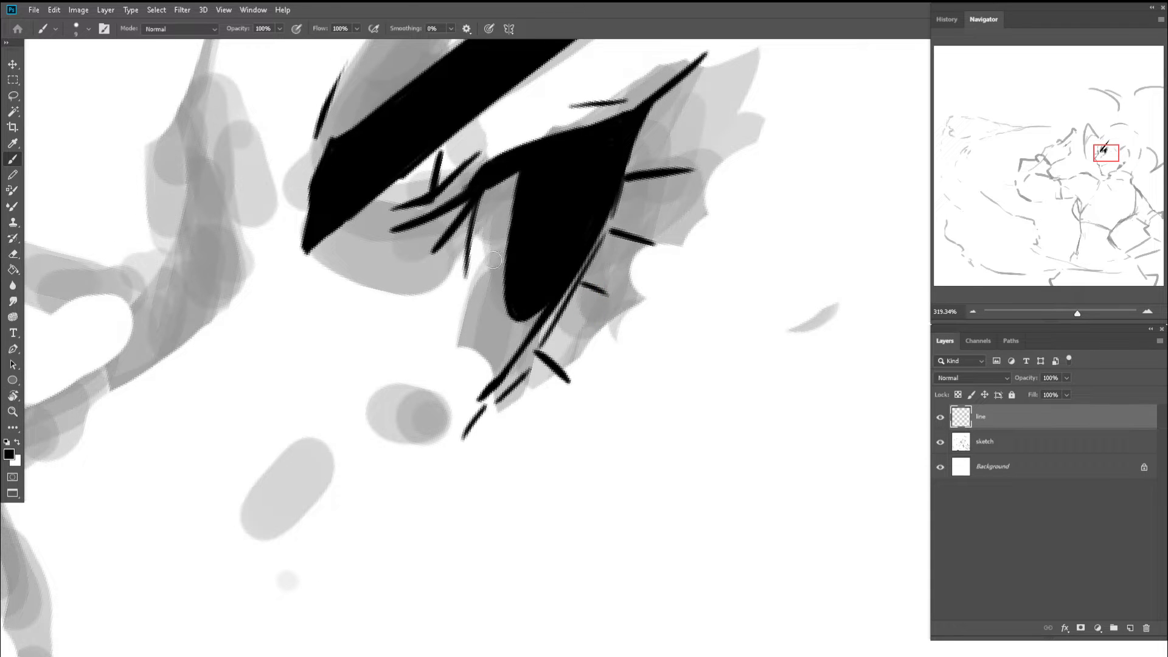
# - Carve small highlight marks into the filled iris with the Eraser and check them by hiding and showing the sketch layer
pyautogui.press('e')
pyautogui.moveTo(487, 263); pyautogui.dragTo(535, 250)
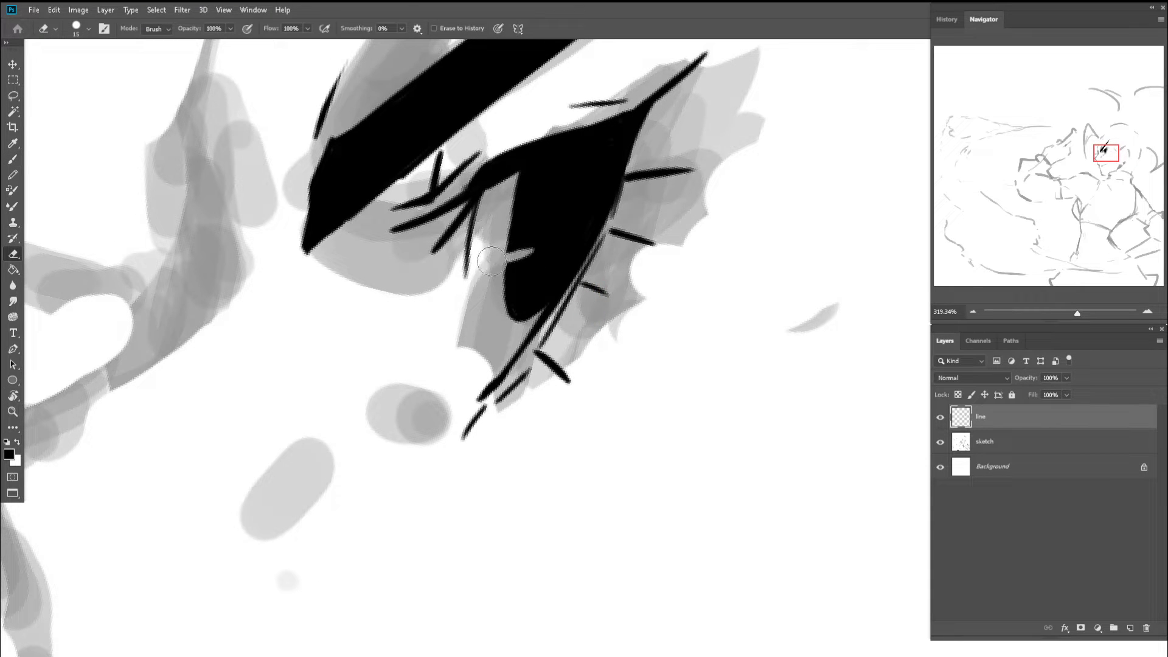
pyautogui.press('b')
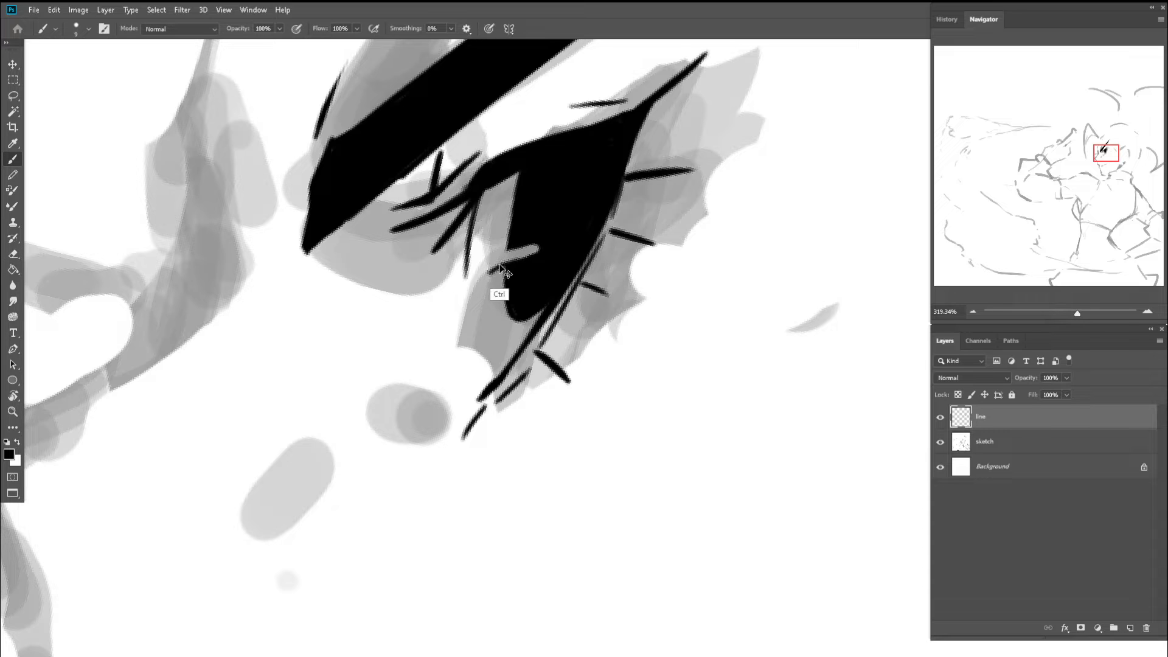
pyautogui.moveTo(489, 254); pyautogui.dragTo(509, 250)
pyautogui.press('z')
pyautogui.moveTo(542, 229)
pyautogui.mouseDown()
pyautogui.moveTo(493, 234)
pyautogui.moveTo(568, 242)
pyautogui.moveTo(539, 302)
pyautogui.moveTo(520, 311)
pyautogui.moveTo(513, 294)
pyautogui.moveTo(522, 315)
pyautogui.moveTo(516, 297)
pyautogui.moveTo(533, 310)
pyautogui.moveTo(524, 318)
pyautogui.moveTo(572, 282)
pyautogui.moveTo(495, 265)
pyautogui.moveTo(583, 285)
pyautogui.moveTo(509, 265)
pyautogui.moveTo(563, 234)
pyautogui.mouseUp()
pyautogui.press('Escape')
pyautogui.press('e')
pyautogui.press('z')
pyautogui.press('c')
pyautogui.press('z')
pyautogui.click(939, 442)
pyautogui.click(940, 442)
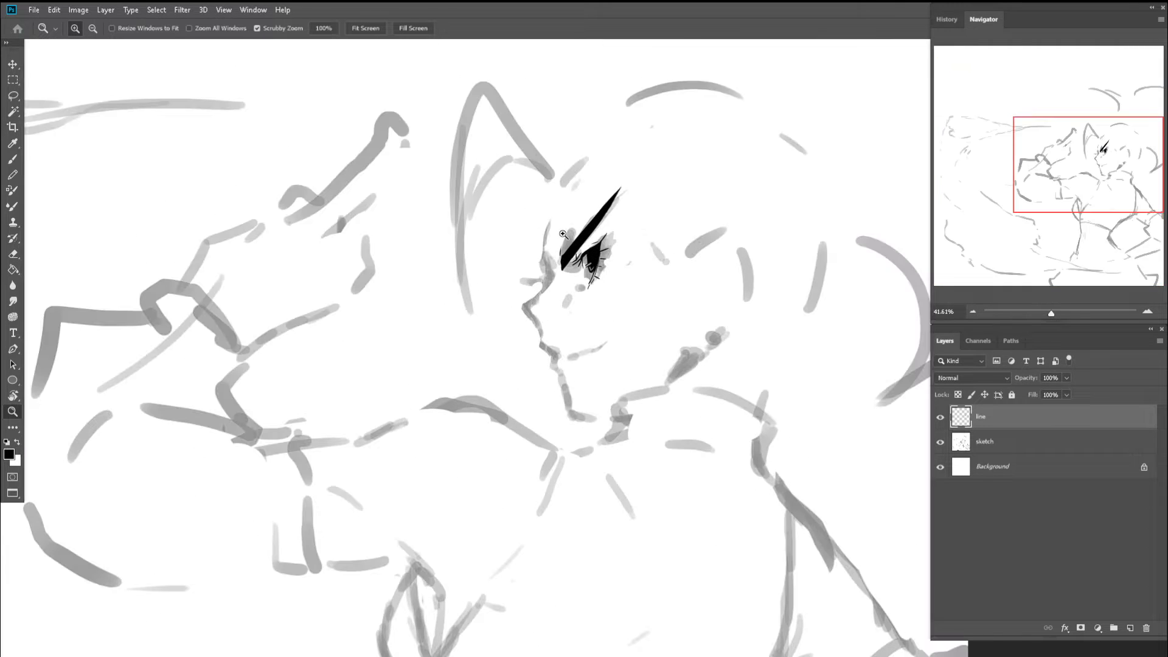
# - Ink the curved stroke between forehead and nose, undoing and redrawing it until it follows the sketched profile
pyautogui.moveTo(552, 276); pyautogui.dragTo(602, 274)
pyautogui.press('b')
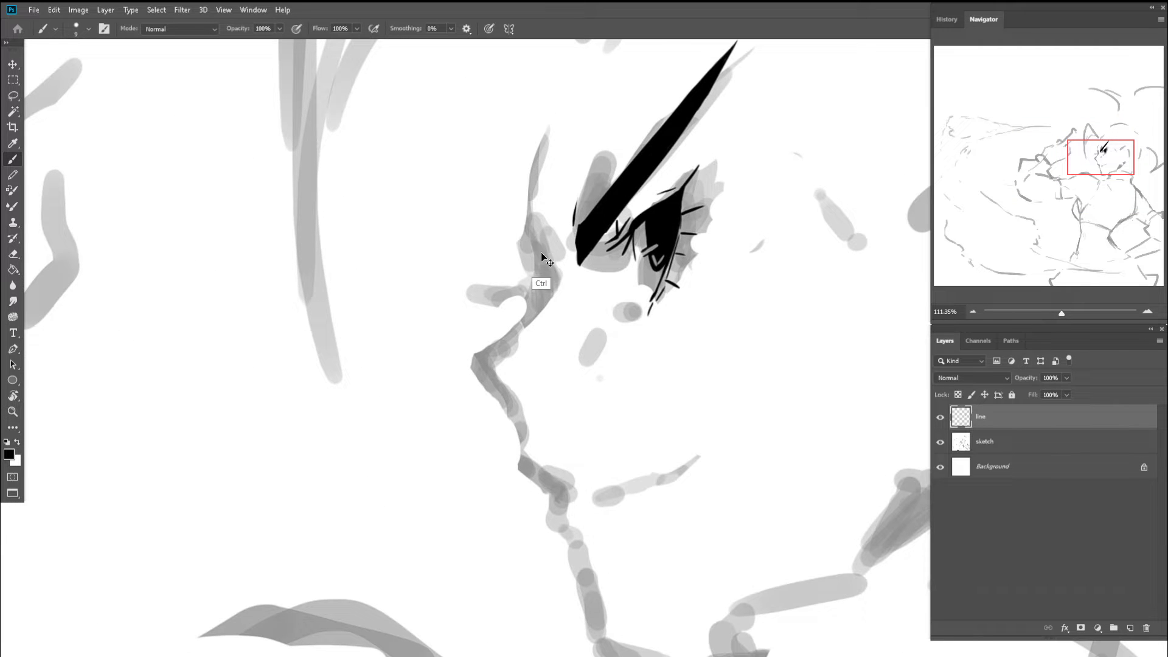
pyautogui.moveTo(540, 248); pyautogui.dragTo(553, 291)
pyautogui.hotkey('ctrl', 'z')
pyautogui.moveTo(541, 249); pyautogui.dragTo(544, 315)
pyautogui.moveTo(537, 247)
pyautogui.mouseDown()
pyautogui.moveTo(545, 298)
pyautogui.moveTo(526, 311)
pyautogui.moveTo(617, 278)
pyautogui.mouseUp()
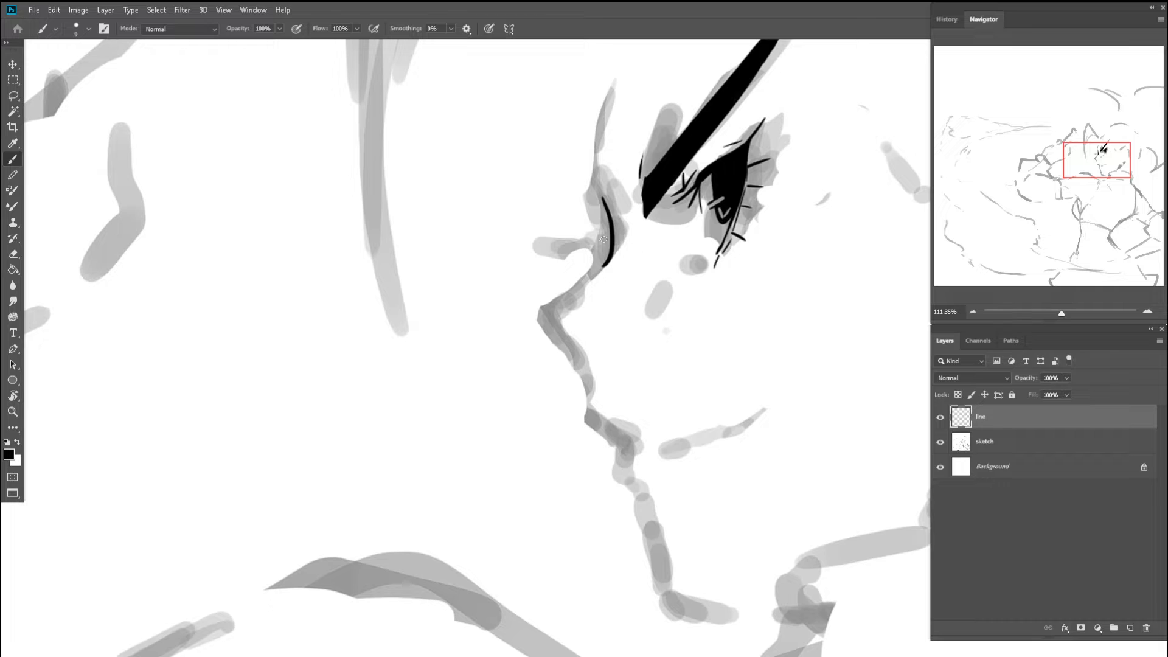
pyautogui.hotkey('ctrl', 'z')
pyautogui.moveTo(596, 196); pyautogui.dragTo(616, 274)
pyautogui.hotkey('ctrl', 'z')
pyautogui.moveTo(596, 203)
pyautogui.mouseDown()
pyautogui.moveTo(604, 295)
pyautogui.moveTo(540, 309)
pyautogui.mouseUp()
pyautogui.scroll(5, 588, 310)
pyautogui.hotkey('ctrl', 'z')
# - Draw the nose tip as a short stroke that bends round from the bridge to the underside
pyautogui.moveTo(607, 287)
pyautogui.mouseDown()
pyautogui.moveTo(556, 309)
pyautogui.moveTo(524, 221)
pyautogui.moveTo(494, 221)
pyautogui.mouseUp()
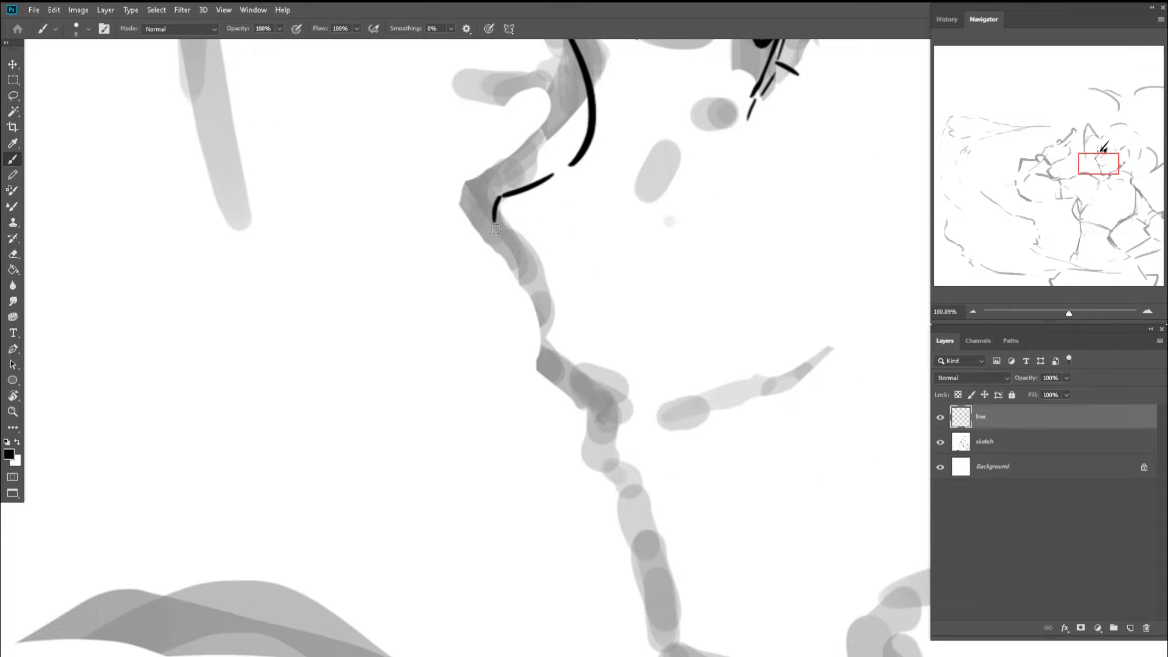
pyautogui.hotkey('ctrl', 'z')
pyautogui.moveTo(522, 177)
pyautogui.mouseDown()
pyautogui.moveTo(550, 314)
pyautogui.moveTo(567, 321)
pyautogui.moveTo(529, 344)
pyautogui.moveTo(532, 378)
pyautogui.moveTo(466, 353)
pyautogui.mouseUp()
pyautogui.press('e')
pyautogui.press('b')
pyautogui.press('z')
pyautogui.press('r')
pyautogui.moveTo(511, 258)
pyautogui.mouseDown()
pyautogui.moveTo(545, 239)
pyautogui.moveTo(643, 281)
pyautogui.moveTo(558, 262)
pyautogui.mouseUp()
pyautogui.press('z')
pyautogui.moveTo(547, 364); pyautogui.dragTo(631, 356)
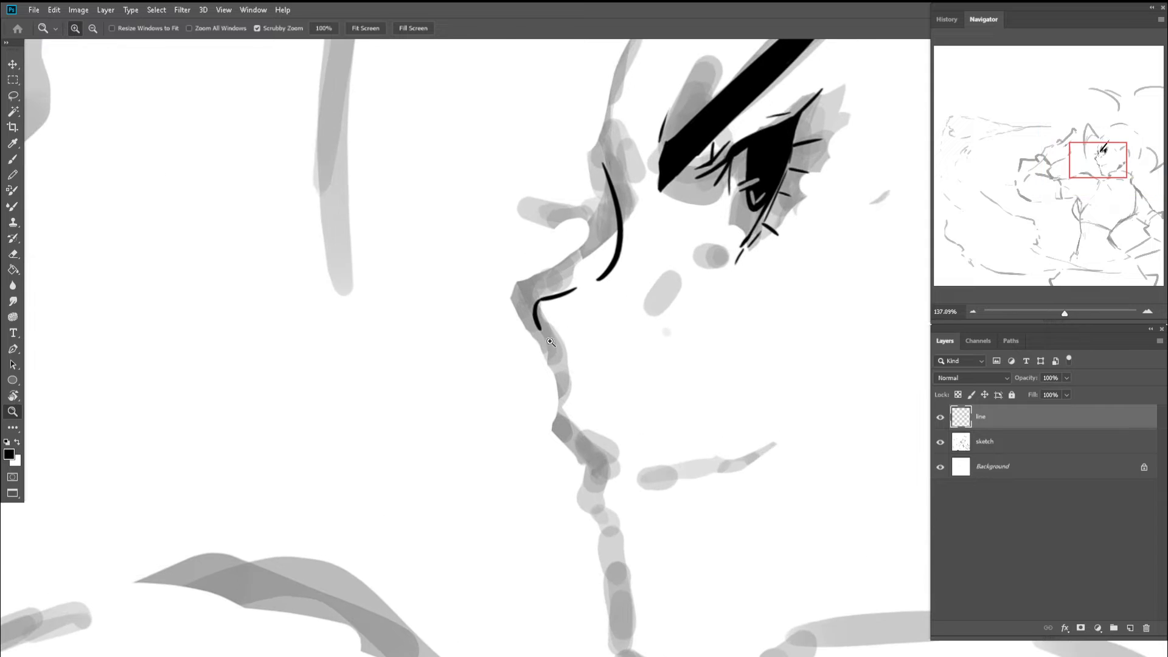
# - Extend the profile line from the nose tip down to the base of the nose, cleaning the join with the Eraser
pyautogui.press('b')
pyautogui.press('z')
pyautogui.press('b')
pyautogui.moveTo(537, 332)
pyautogui.mouseDown()
pyautogui.moveTo(558, 332)
pyautogui.moveTo(561, 357)
pyautogui.mouseUp()
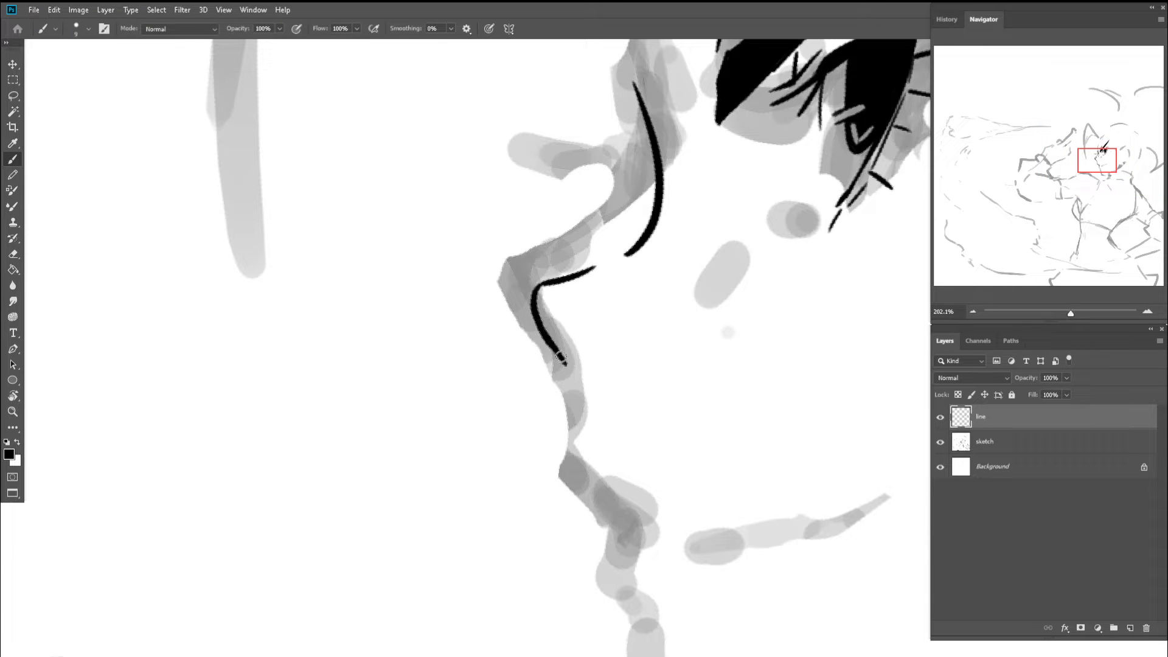
pyautogui.press('e')
pyautogui.moveTo(529, 321); pyautogui.dragTo(565, 376)
pyautogui.press('b')
pyautogui.moveTo(537, 321); pyautogui.dragTo(571, 373)
pyautogui.moveTo(557, 355); pyautogui.dragTo(592, 432)
pyautogui.hotkey('ctrl', 'z')
pyautogui.press('e')
pyautogui.moveTo(549, 342); pyautogui.dragTo(583, 409)
pyautogui.hotkey('ctrl', 'z')
# - Flip the canvas view horizontally and ink the upper lip contour below the nose
pyautogui.press('z')
pyautogui.moveTo(571, 368); pyautogui.dragTo(466, 334)
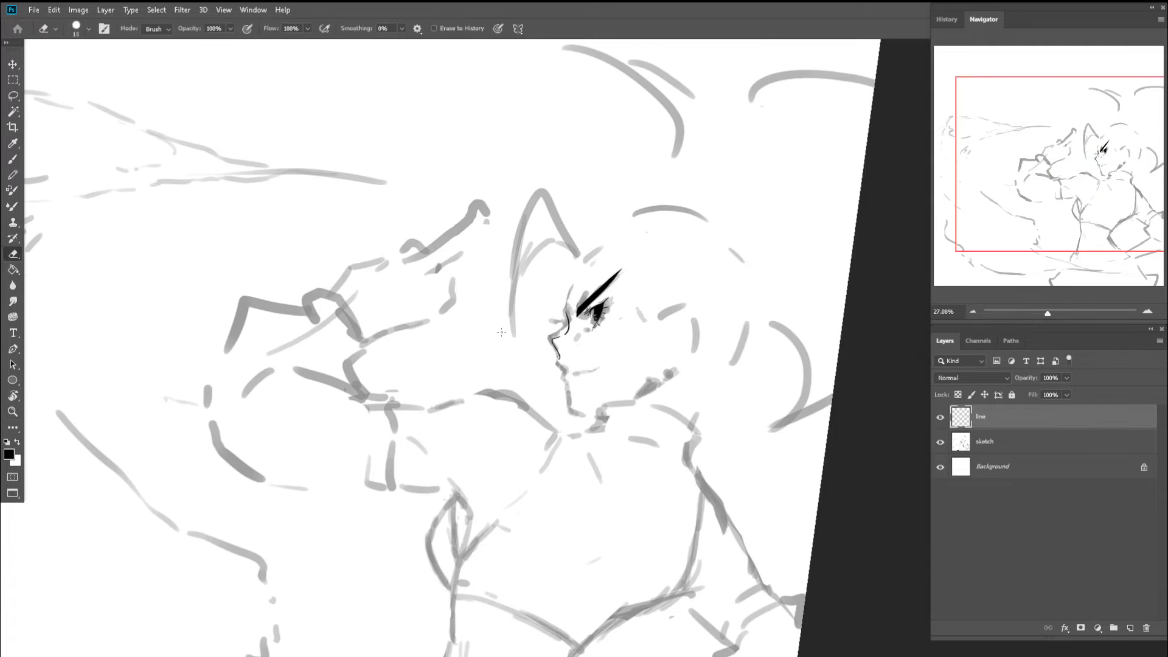
pyautogui.hotkey('ctrl', 'shift', 'h')
pyautogui.press('z')
pyautogui.moveTo(270, 334); pyautogui.dragTo(637, 250)
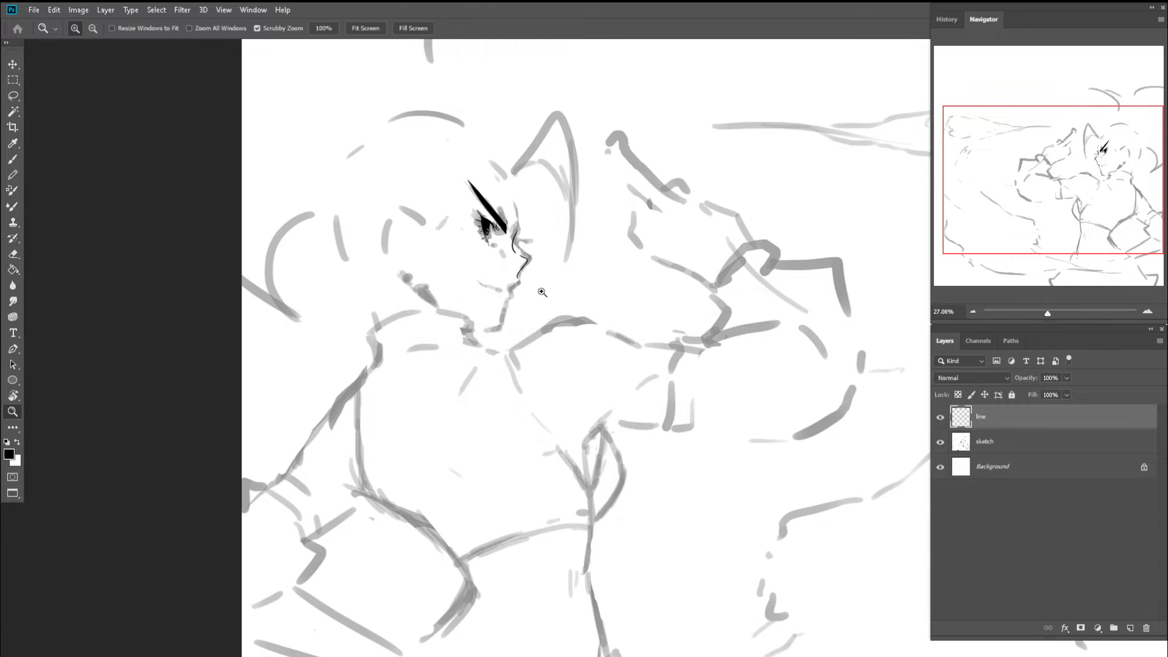
pyautogui.moveTo(509, 282)
pyautogui.mouseDown()
pyautogui.moveTo(623, 298)
pyautogui.moveTo(571, 344)
pyautogui.mouseUp()
pyautogui.press('b')
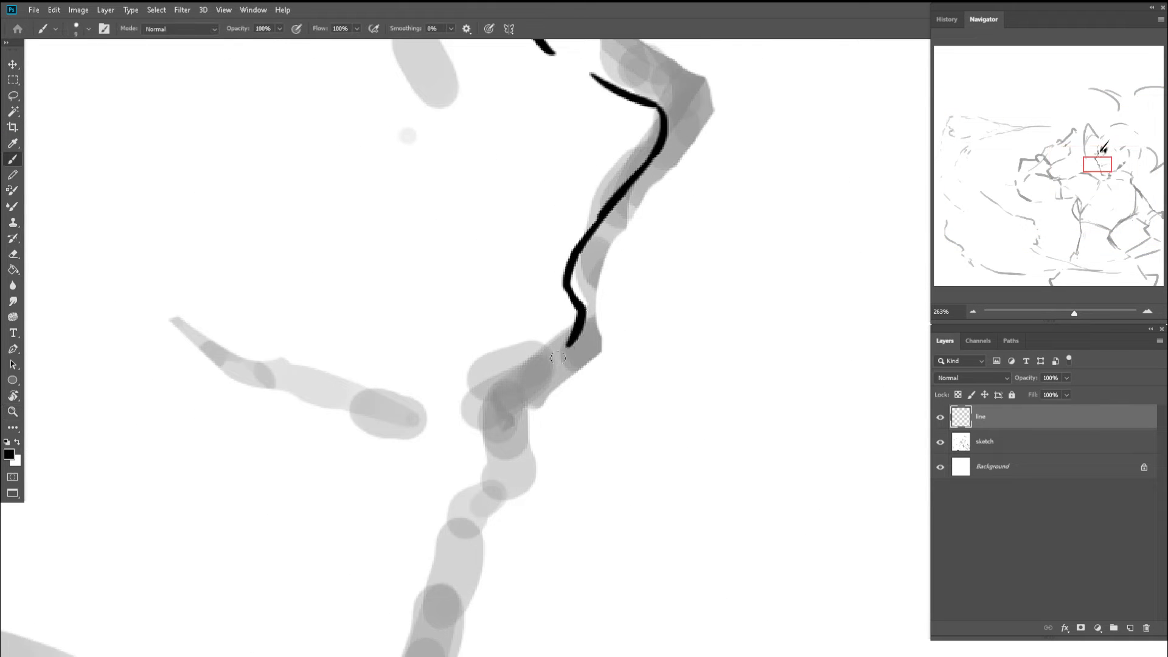
pyautogui.hotkey('ctrl', 'z')
pyautogui.moveTo(568, 292)
pyautogui.mouseDown()
pyautogui.moveTo(589, 319)
pyautogui.moveTo(577, 306)
pyautogui.moveTo(585, 348)
pyautogui.moveTo(593, 340)
pyautogui.moveTo(499, 400)
pyautogui.mouseUp()
# - Flip the canvas view back to normal and check the inked profile against the whole figure
pyautogui.press('z')
pyautogui.moveTo(557, 372); pyautogui.dragTo(420, 368)
pyautogui.press('r')
pyautogui.moveTo(502, 311); pyautogui.dragTo(510, 300)
pyautogui.press('c')
pyautogui.press('z')
pyautogui.moveTo(714, 302); pyautogui.dragTo(53, 190)
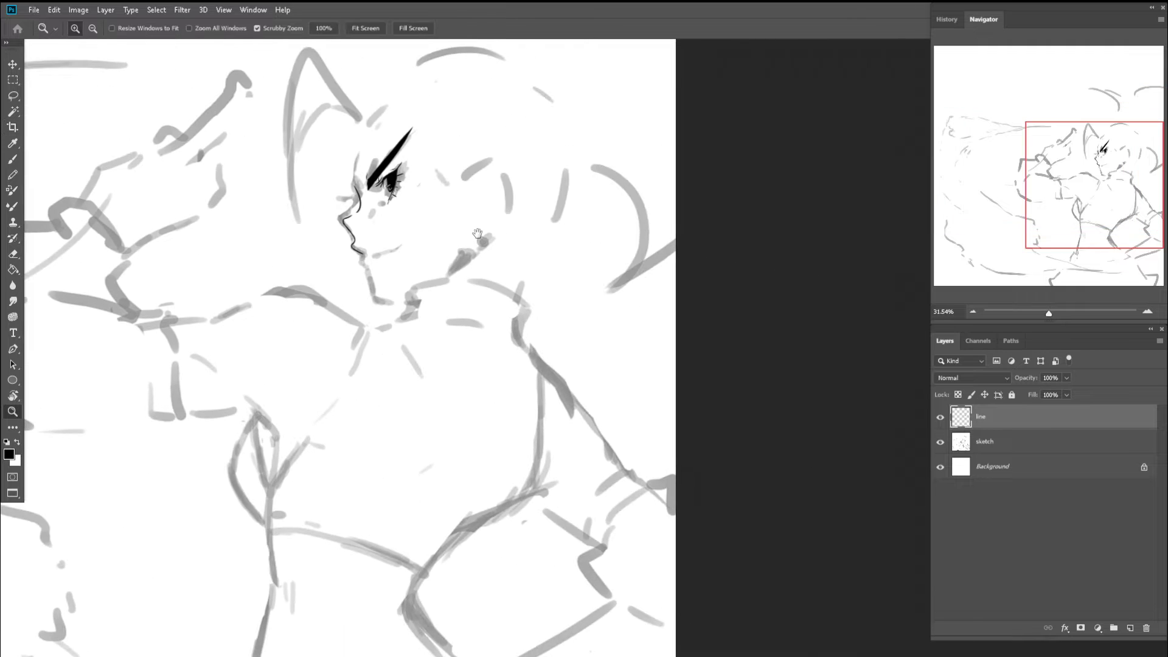
# - Rotate the canvas and draw the mouth as one long tapered stroke running from the lips toward the cheek
pyautogui.press('r')
pyautogui.moveTo(398, 205); pyautogui.dragTo(555, 125)
pyautogui.press('z')
pyautogui.moveTo(486, 121); pyautogui.dragTo(547, 158)
pyautogui.moveTo(539, 163)
pyautogui.mouseDown()
pyautogui.moveTo(465, 211)
pyautogui.moveTo(533, 242)
pyautogui.mouseUp()
pyautogui.press('b')
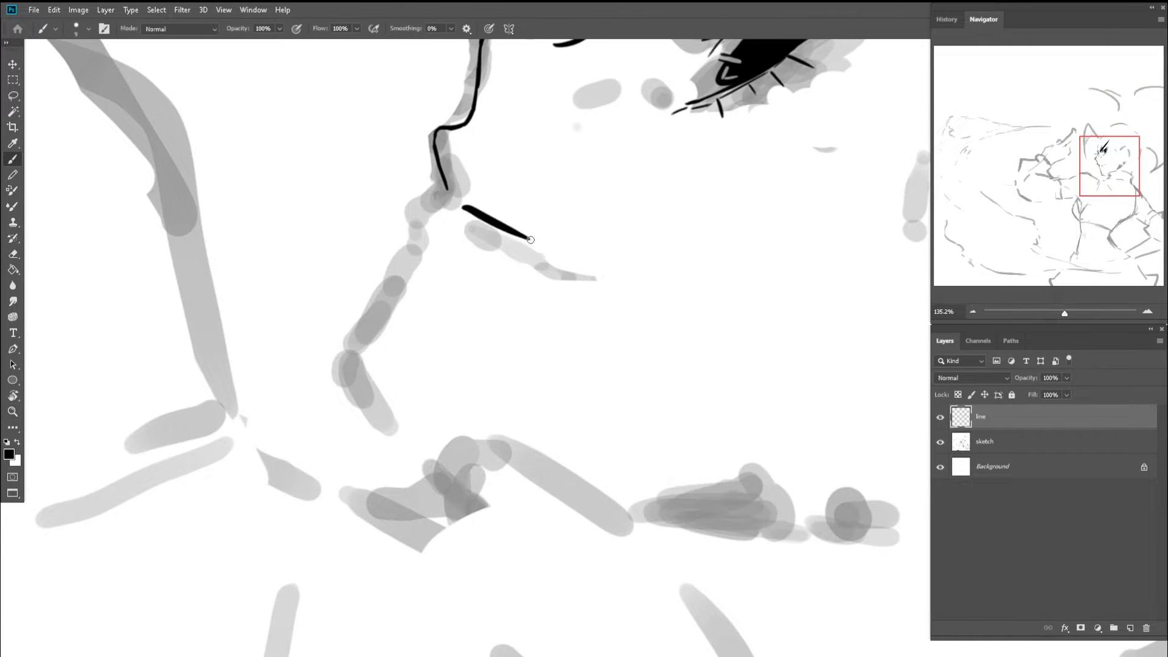
pyautogui.hotkey('ctrl', 'z')
pyautogui.moveTo(464, 206); pyautogui.dragTo(613, 273)
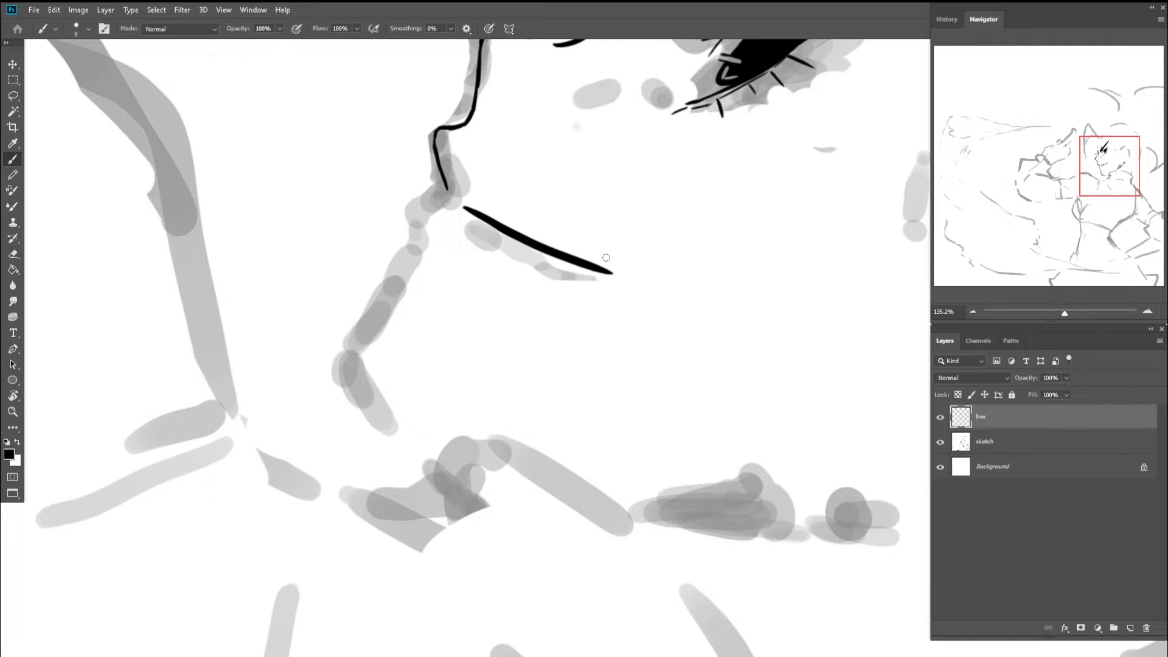
pyautogui.scroll(3, 606, 258)
# - Try a small upward tick at the mouth line's outer end with the Brush
pyautogui.press('e')
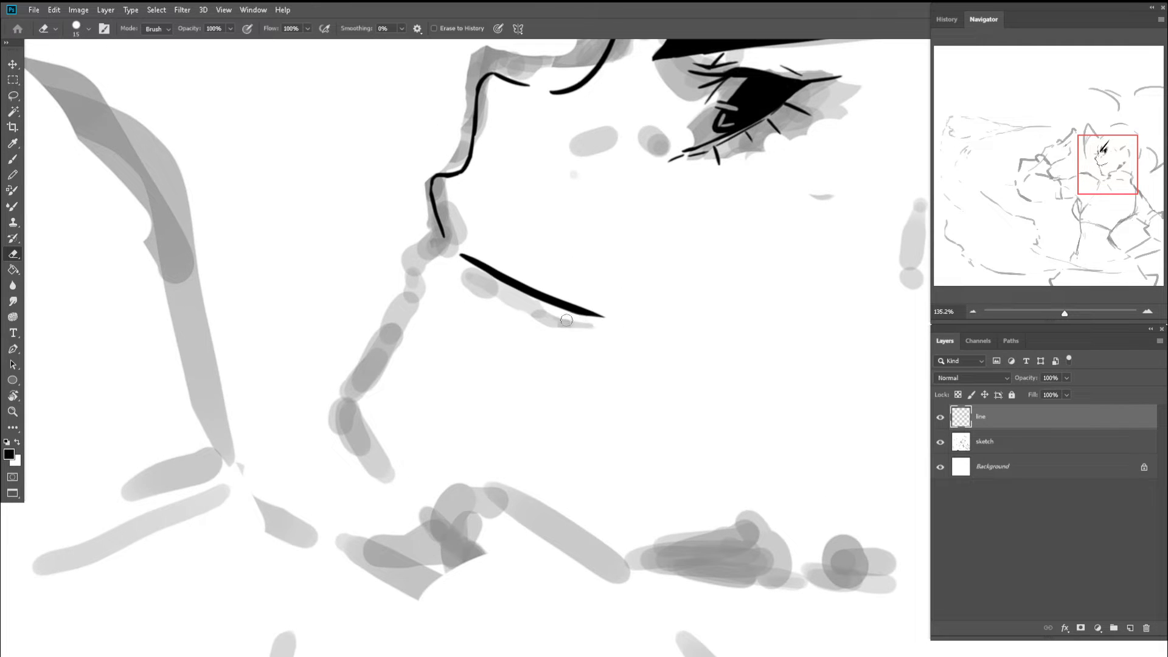
pyautogui.press('z')
pyautogui.moveTo(607, 324); pyautogui.dragTo(630, 320)
pyautogui.press('b')
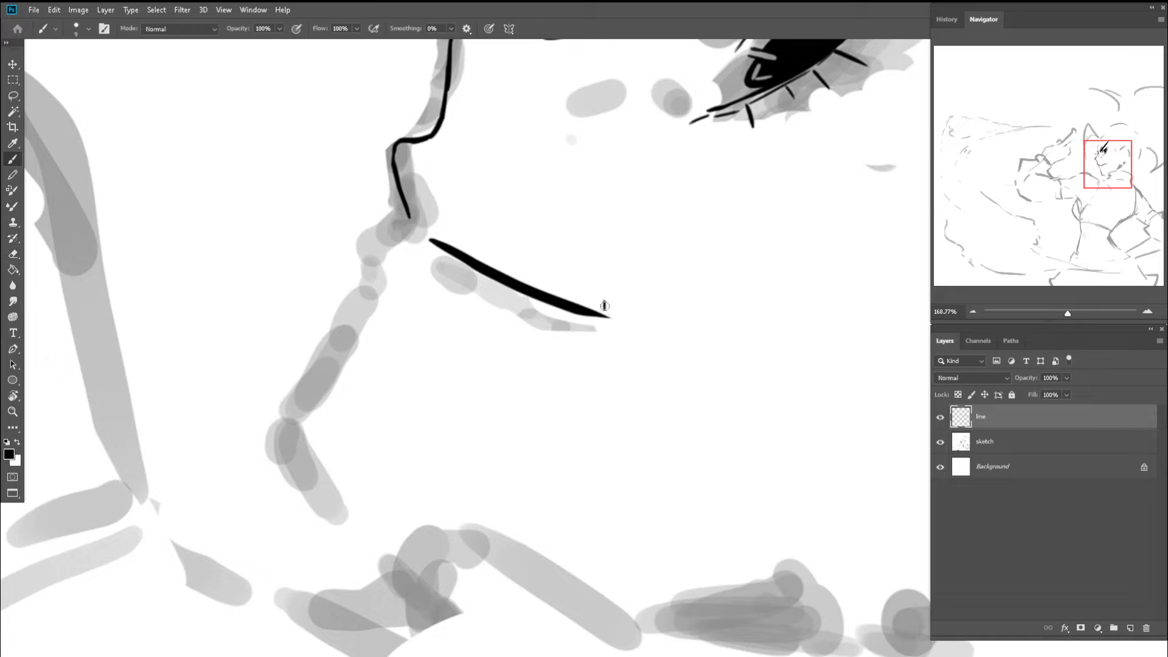
pyautogui.press('e')
pyautogui.press('b')
pyautogui.press('e')
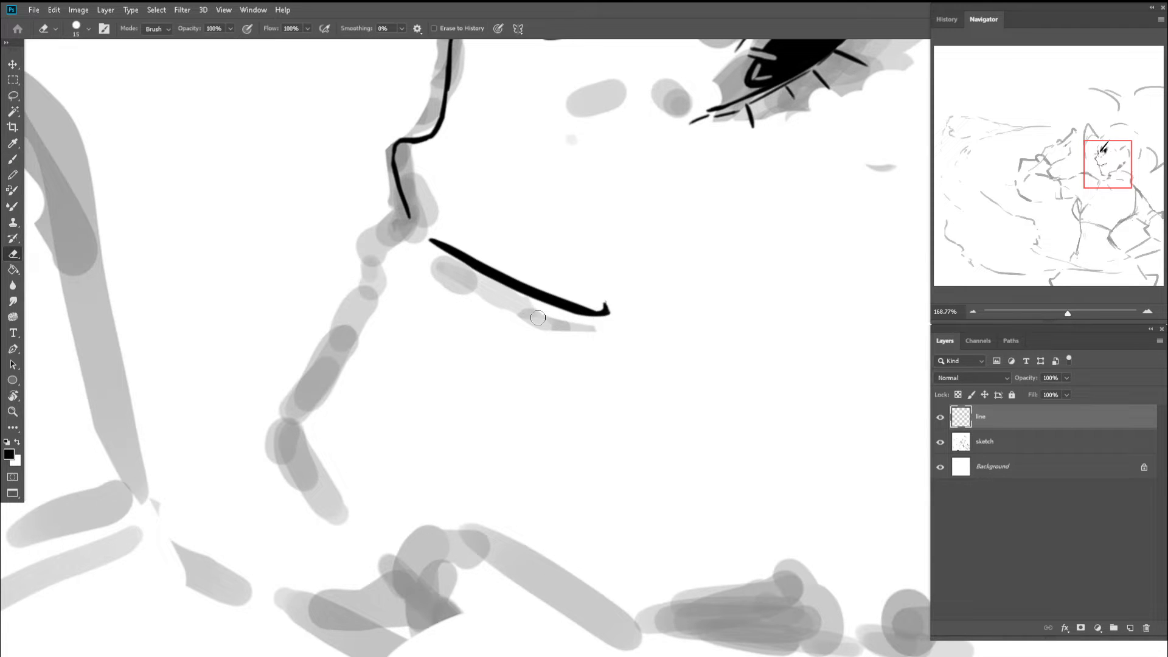
# - Erase the tick at the mouth corner and redraw it as a small rounded hook, trimmed with the Eraser
pyautogui.press('z')
pyautogui.moveTo(600, 316); pyautogui.dragTo(511, 289)
pyautogui.press('Escape')
pyautogui.moveTo(570, 332); pyautogui.dragTo(654, 278)
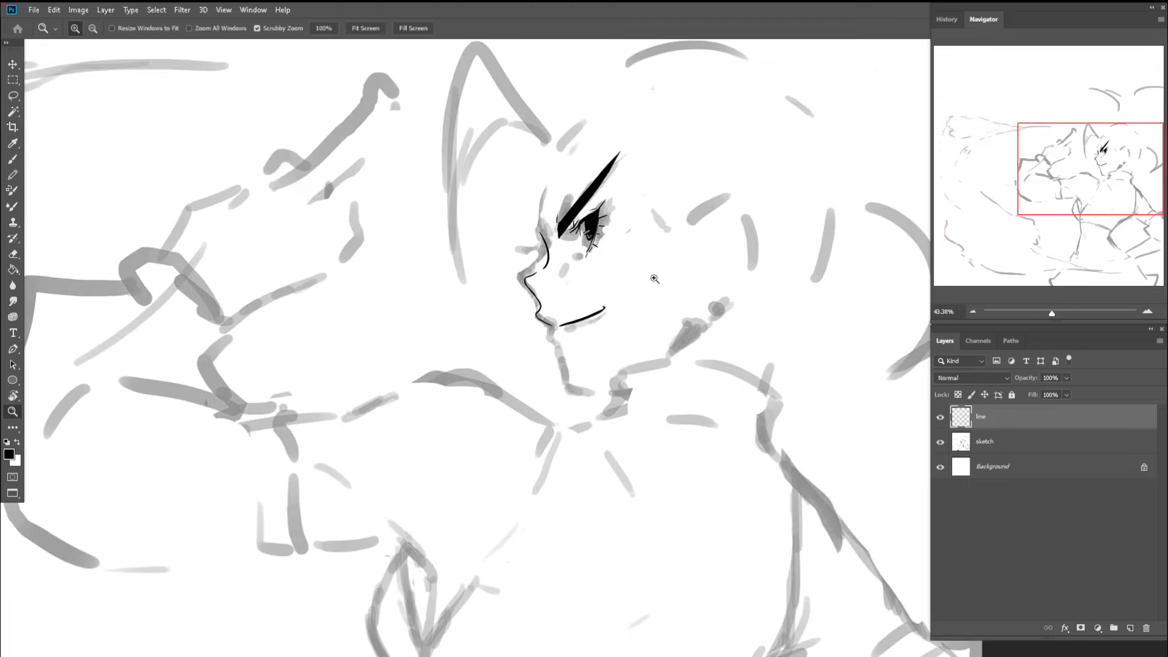
pyautogui.moveTo(600, 304); pyautogui.dragTo(614, 323)
pyautogui.press('e')
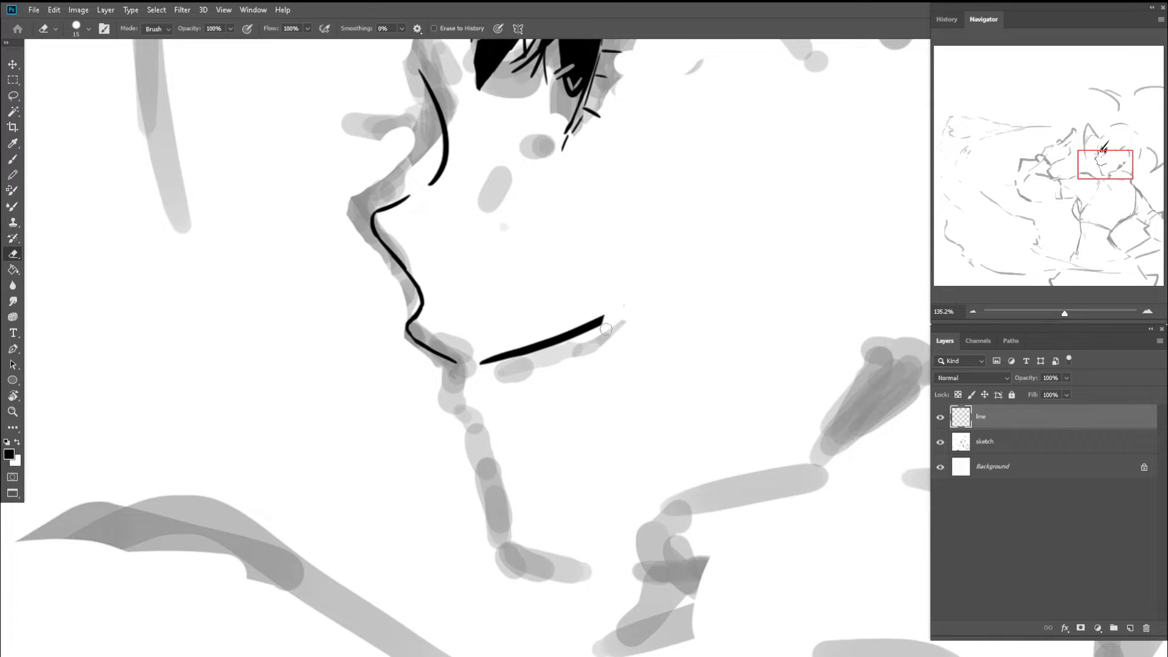
pyautogui.press('b')
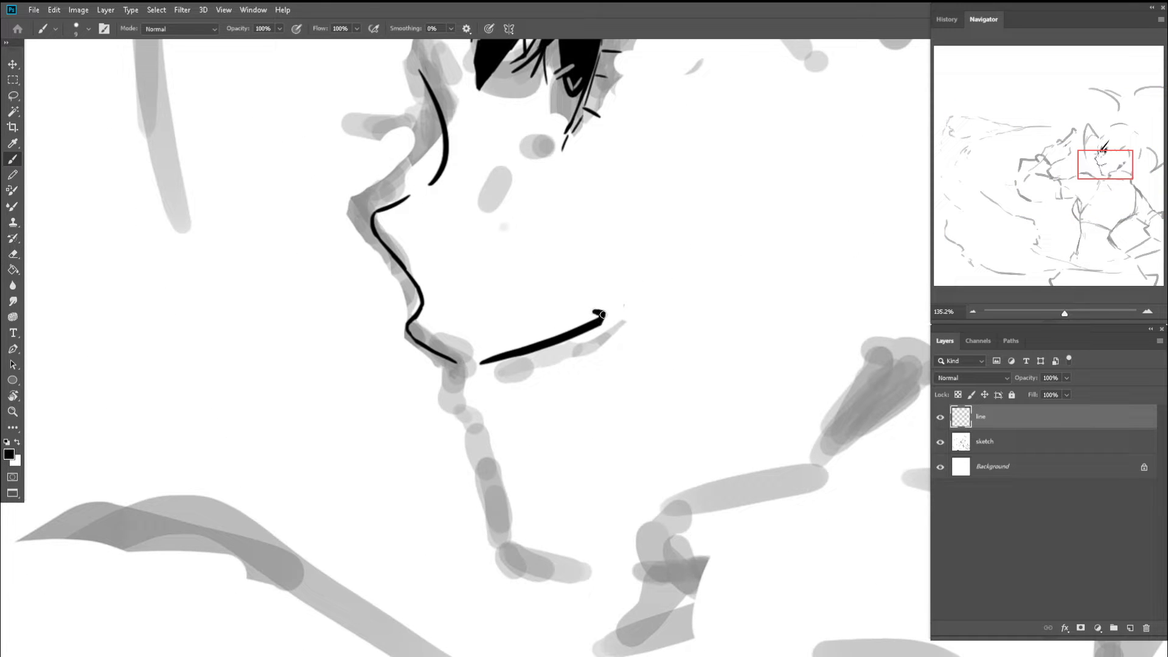
pyautogui.press('z')
pyautogui.moveTo(585, 313); pyautogui.dragTo(635, 324)
pyautogui.press('e')
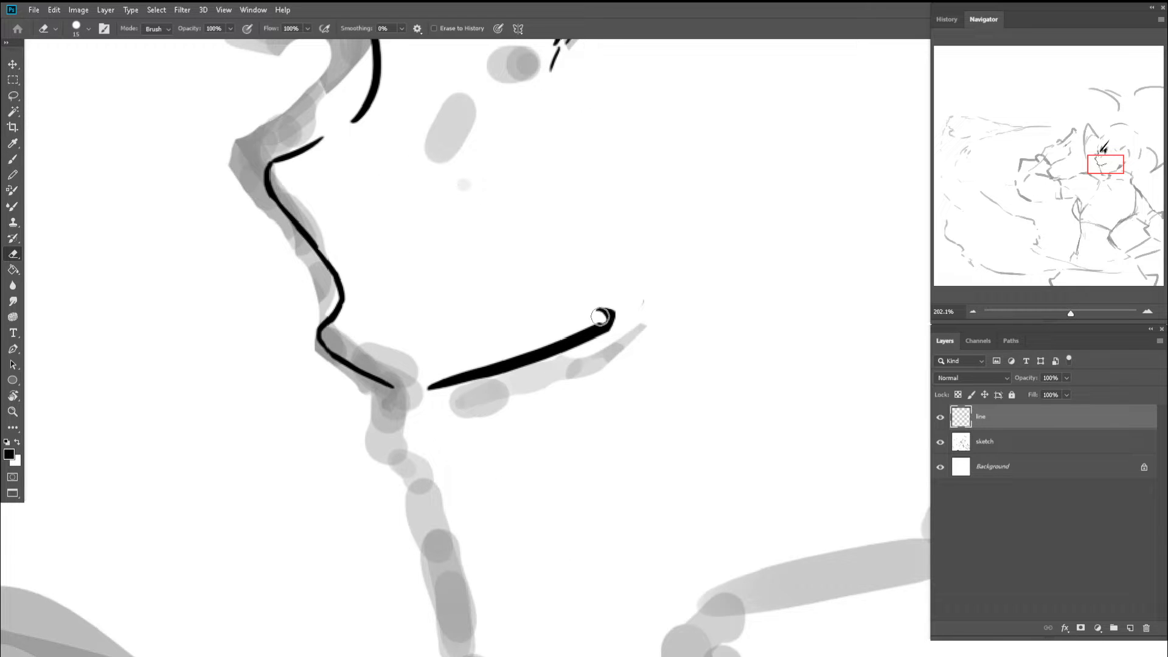
pyautogui.press('z')
pyautogui.moveTo(608, 295); pyautogui.dragTo(528, 292)
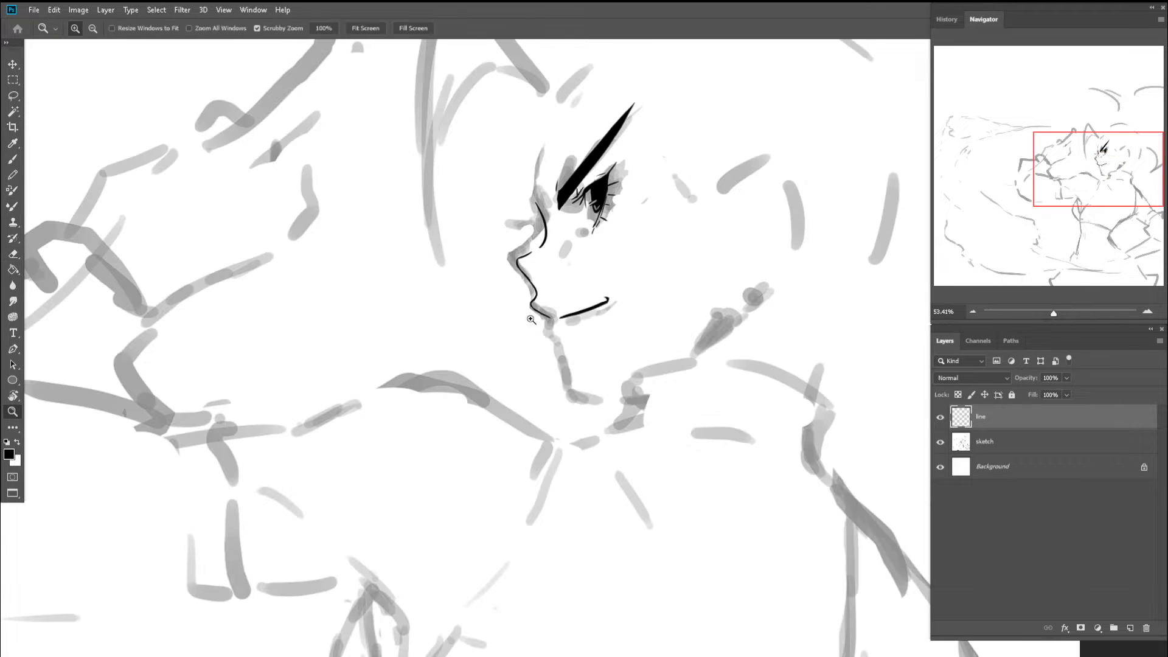
# - Ink the lower lip contour from the end of the upper lip, undoing and redrawing the stroke with the canvas rotated
pyautogui.press('e')
pyautogui.press('z')
pyautogui.scroll(4, 548, 332)
pyautogui.press('b')
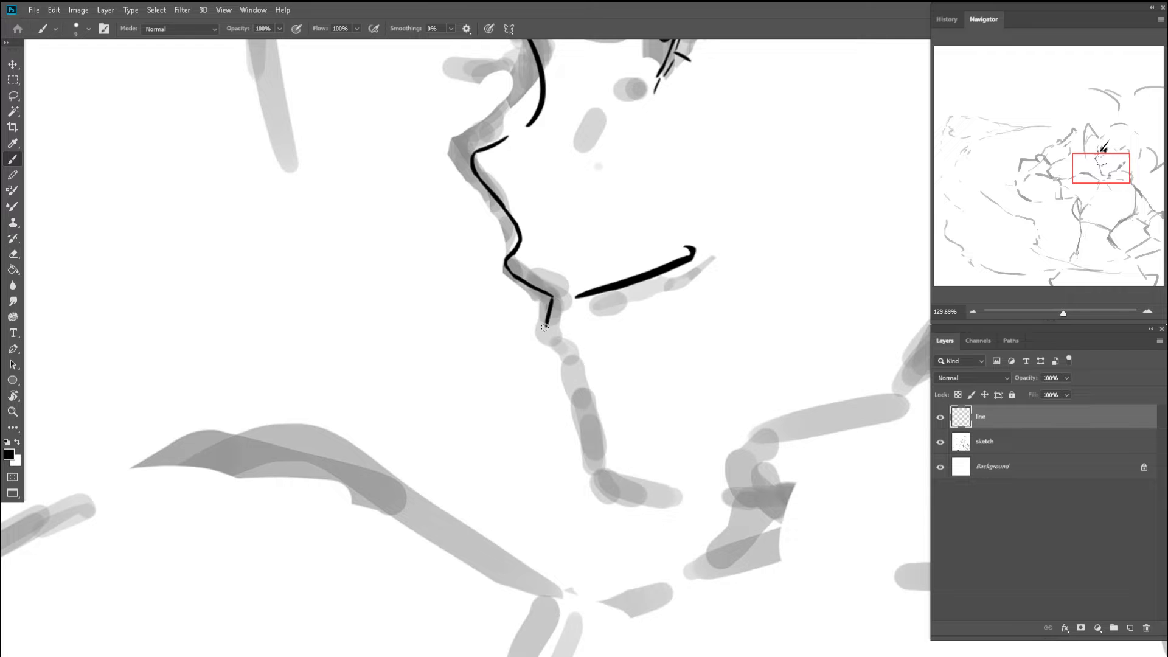
pyautogui.hotkey('ctrl', 'z')
pyautogui.moveTo(552, 297)
pyautogui.mouseDown()
pyautogui.moveTo(551, 350)
pyautogui.moveTo(516, 318)
pyautogui.mouseUp()
pyautogui.hotkey('ctrl', 'z')
pyautogui.press('z')
pyautogui.press('r')
pyautogui.moveTo(525, 256); pyautogui.dragTo(569, 250)
pyautogui.press('b')
pyautogui.moveTo(604, 323)
pyautogui.mouseDown()
pyautogui.moveTo(601, 242)
pyautogui.moveTo(613, 274)
pyautogui.moveTo(650, 276)
pyautogui.mouseUp()
# - Continue the profile with a long stroke from below the lower lip down the front of the chin
pyautogui.press('z')
pyautogui.press('b')
pyautogui.press('e')
pyautogui.moveTo(573, 265)
pyautogui.mouseDown()
pyautogui.moveTo(567, 250)
pyautogui.moveTo(611, 421)
pyautogui.mouseUp()
pyautogui.press('b')
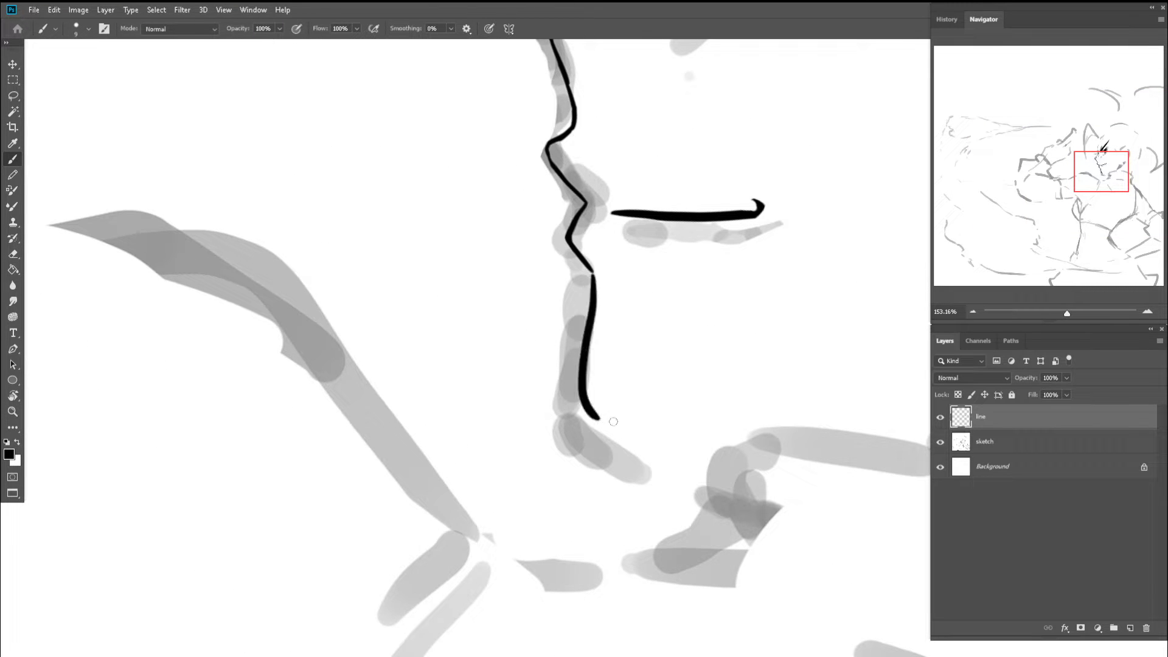
# - Ink short slanted hatch marks on the cheek below the eye with the Brush, undoing the first attempt
pyautogui.press('z')
pyautogui.scroll(-6, 612, 395)
pyautogui.moveTo(615, 298); pyautogui.dragTo(584, 270)
pyautogui.press('b')
pyautogui.press('r')
pyautogui.moveTo(727, 263); pyautogui.dragTo(687, 216)
pyautogui.press('b')
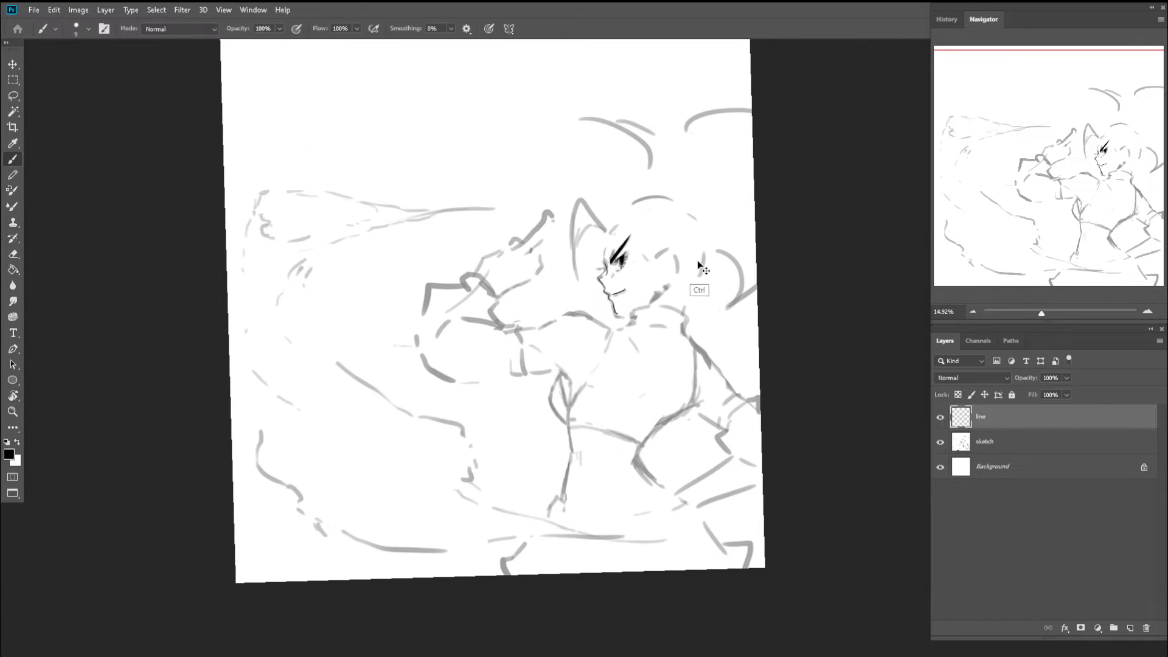
pyautogui.press('z')
pyautogui.moveTo(615, 278)
pyautogui.mouseDown()
pyautogui.moveTo(653, 275)
pyautogui.moveTo(615, 272)
pyautogui.mouseUp()
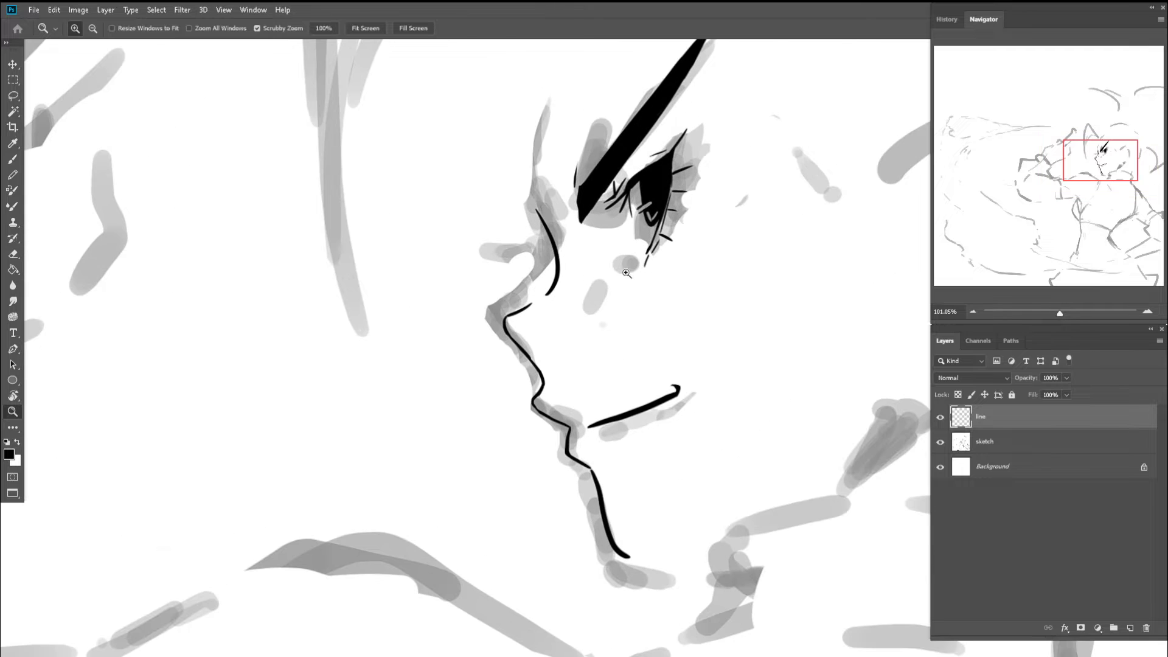
pyautogui.press('b')
pyautogui.hotkey('ctrl', 'z')
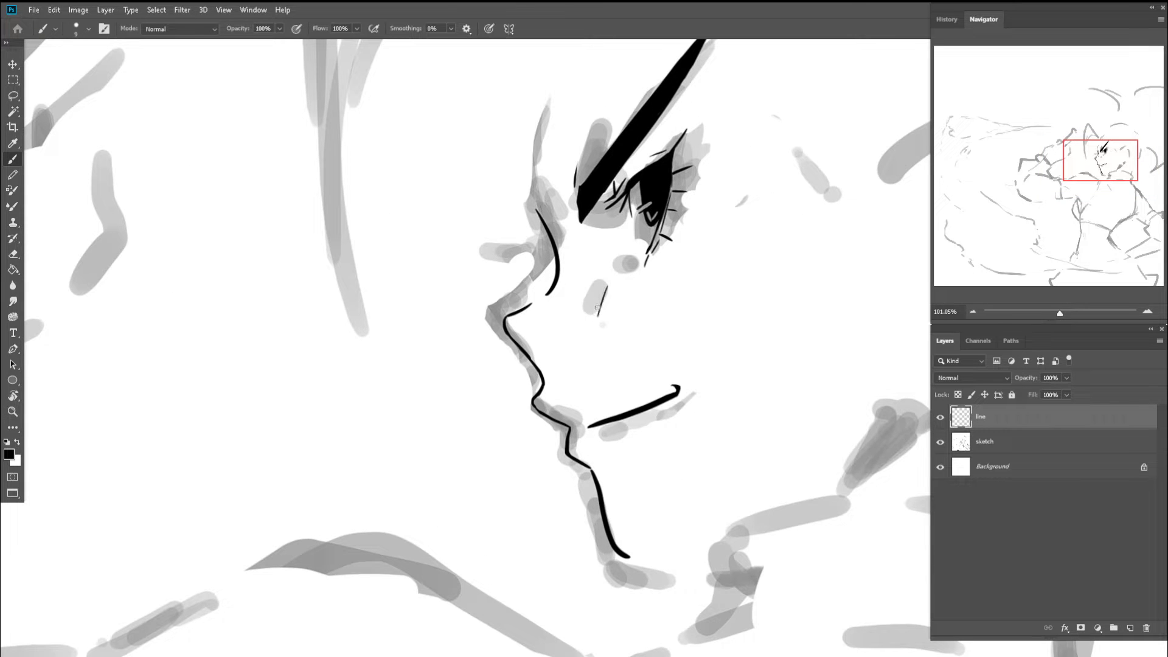
pyautogui.hotkey('ctrl', 'z')
pyautogui.press('z')
pyautogui.moveTo(588, 287)
pyautogui.mouseDown()
pyautogui.moveTo(602, 285)
pyautogui.moveTo(596, 322)
pyautogui.moveTo(583, 292)
pyautogui.moveTo(546, 309)
pyautogui.mouseUp()
pyautogui.press('b')
pyautogui.press('z')
pyautogui.press('b')
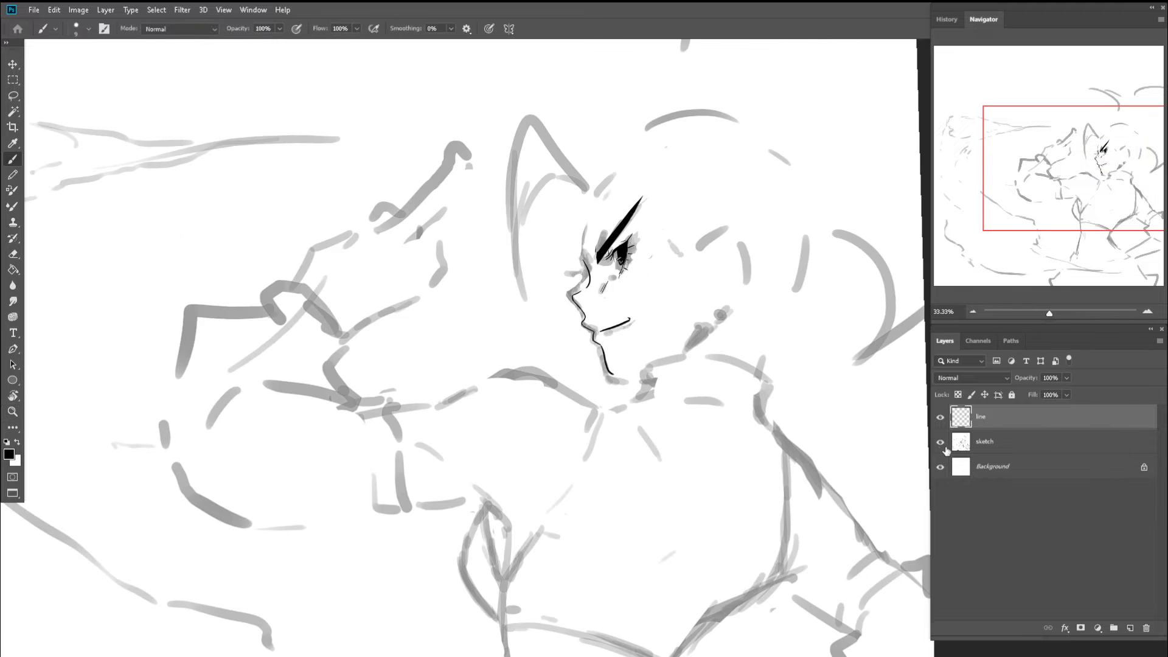
# - Hide the sketch layer to review the line art on its own, and show the layer again
pyautogui.click(941, 443)
pyautogui.press('z')
pyautogui.moveTo(653, 289)
pyautogui.mouseDown()
pyautogui.moveTo(566, 267)
pyautogui.moveTo(700, 270)
pyautogui.moveTo(699, 305)
pyautogui.mouseUp()
pyautogui.press('b')
pyautogui.press('z')
pyautogui.press('b')
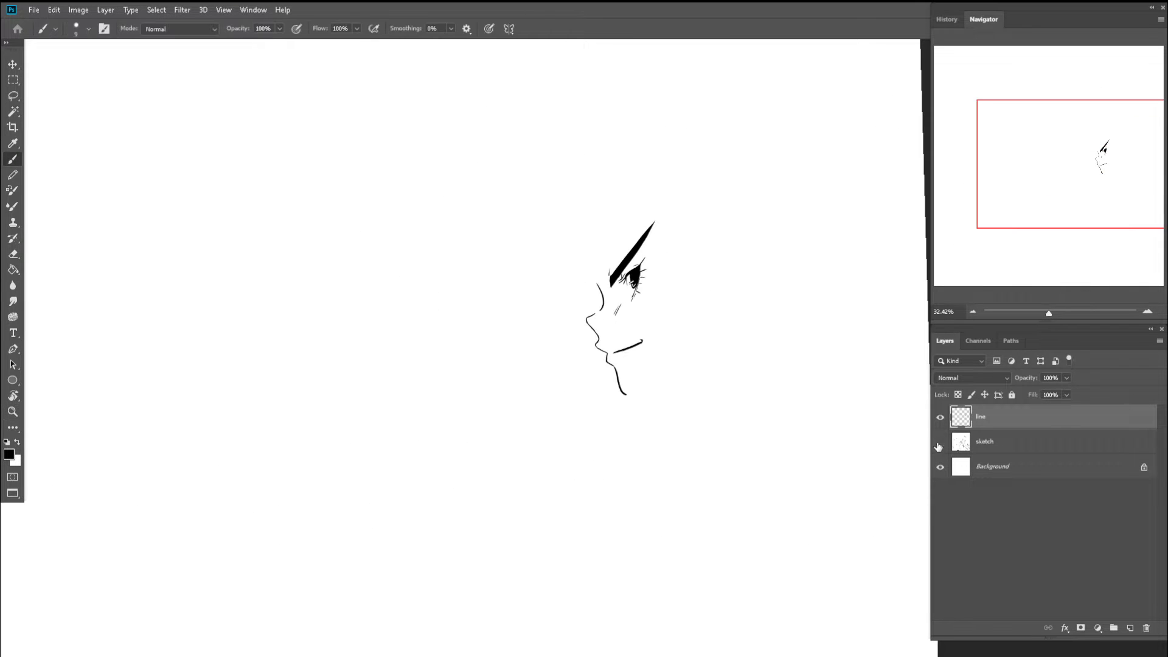
pyautogui.click(940, 443)
pyautogui.scroll(4, 622, 290)
# - Refine the eyebrow's inner end into a sharp tip with Brush and Eraser, and add short frown marks beside it
pyautogui.press('e')
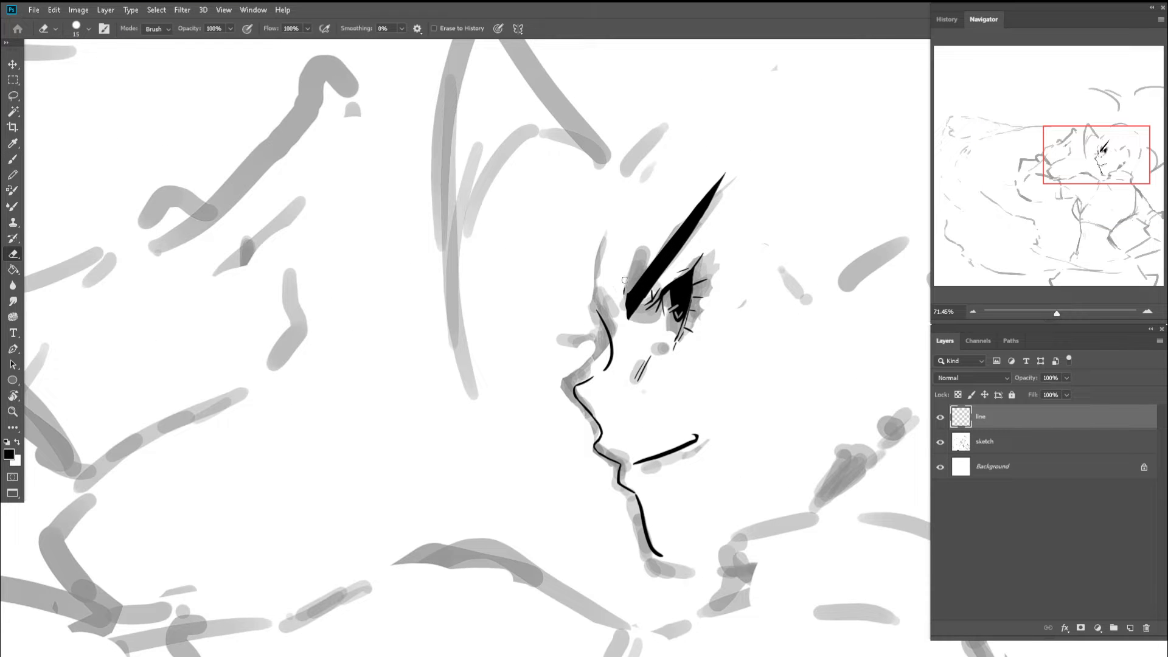
pyautogui.press('b')
pyautogui.scroll(3, 621, 298)
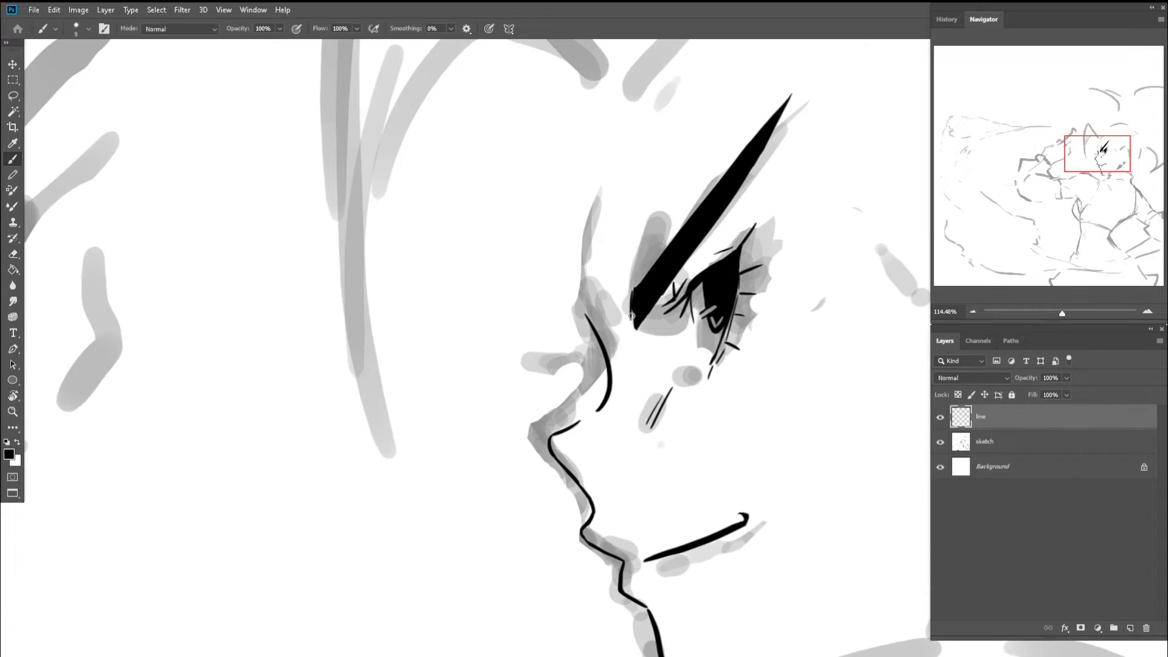
pyautogui.scroll(3, 633, 314)
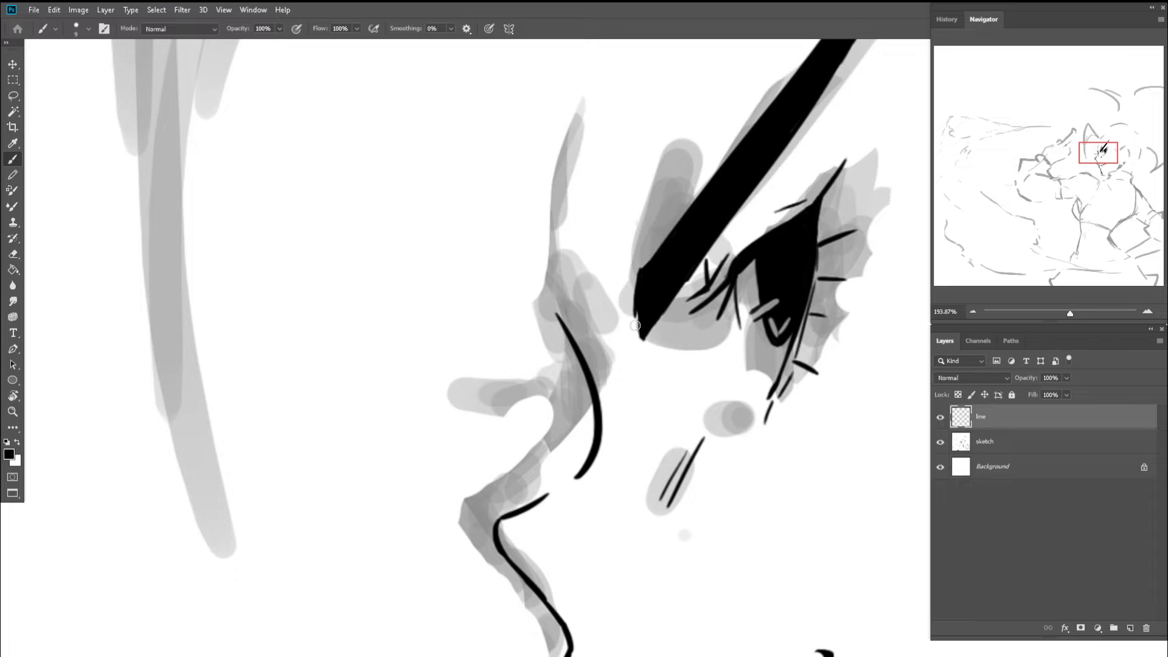
pyautogui.moveTo(638, 283); pyautogui.dragTo(632, 351)
pyautogui.press('e')
pyautogui.press('b')
pyautogui.press('e')
pyautogui.moveTo(634, 348); pyautogui.dragTo(620, 357)
pyautogui.press('b')
pyautogui.moveTo(629, 283); pyautogui.dragTo(625, 341)
pyautogui.press('e')
pyautogui.moveTo(629, 281); pyautogui.dragTo(626, 339)
pyautogui.press('b')
pyautogui.moveTo(609, 246)
pyautogui.mouseDown()
pyautogui.moveTo(589, 309)
pyautogui.moveTo(575, 307)
pyautogui.mouseUp()
# - Ink the forehead contour curving up from the nose bridge, undoing and redrawing the stroke until it flows smoothly
pyautogui.press('z')
pyautogui.press('b')
pyautogui.press('r')
pyautogui.moveTo(575, 259); pyautogui.dragTo(652, 280)
pyautogui.press('z')
pyautogui.press('r')
pyautogui.moveTo(780, 235); pyautogui.dragTo(777, 190)
pyautogui.press('z')
pyautogui.moveTo(586, 317); pyautogui.dragTo(595, 318)
pyautogui.press('b')
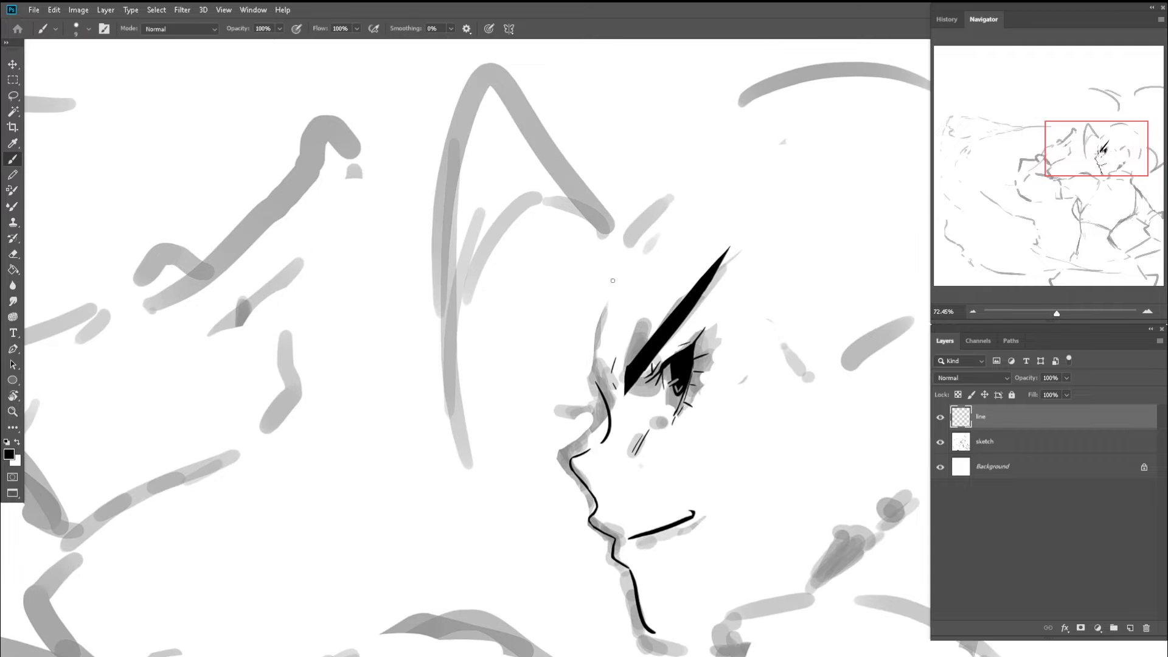
pyautogui.moveTo(610, 278); pyautogui.dragTo(596, 368)
pyautogui.hotkey('ctrl', 'z')
pyautogui.hotkey('ctrl', 'z')
pyautogui.moveTo(603, 279)
pyautogui.mouseDown()
pyautogui.moveTo(589, 368)
pyautogui.moveTo(571, 303)
pyautogui.moveTo(578, 277)
pyautogui.moveTo(561, 292)
pyautogui.moveTo(574, 305)
pyautogui.mouseUp()
pyautogui.scroll(4, 588, 369)
pyautogui.press('z')
pyautogui.press('e')
pyautogui.press('z')
pyautogui.press('b')
pyautogui.moveTo(566, 243)
pyautogui.mouseDown()
pyautogui.moveTo(582, 315)
pyautogui.moveTo(565, 252)
pyautogui.mouseUp()
pyautogui.hotkey('ctrl', 'z')
pyautogui.moveTo(541, 193); pyautogui.dragTo(555, 267)
pyautogui.moveTo(548, 227)
pyautogui.mouseDown()
pyautogui.moveTo(580, 315)
pyautogui.moveTo(519, 294)
pyautogui.mouseUp()
# - Flip the canvas horizontally and ink a short tapered lash stroke pointing outward from the nose bridge
pyautogui.press('z')
pyautogui.hotkey('ctrl', 'shift', 'h')
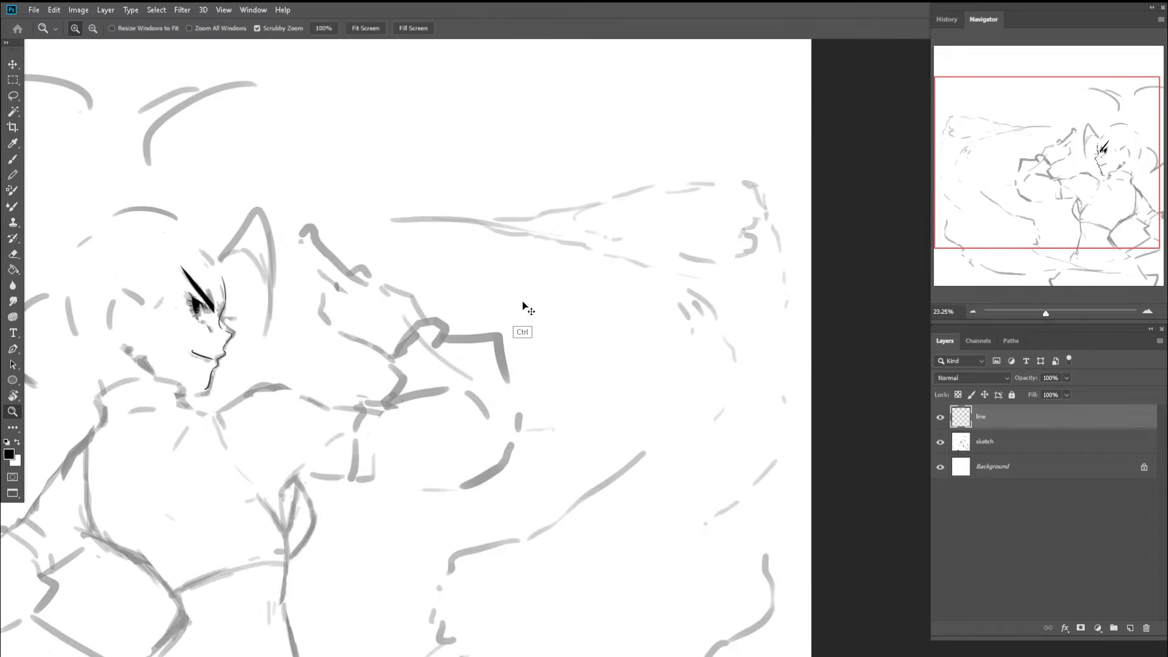
pyautogui.moveTo(318, 357); pyautogui.dragTo(509, 356)
pyautogui.moveTo(426, 322); pyautogui.dragTo(458, 346)
pyautogui.press('b')
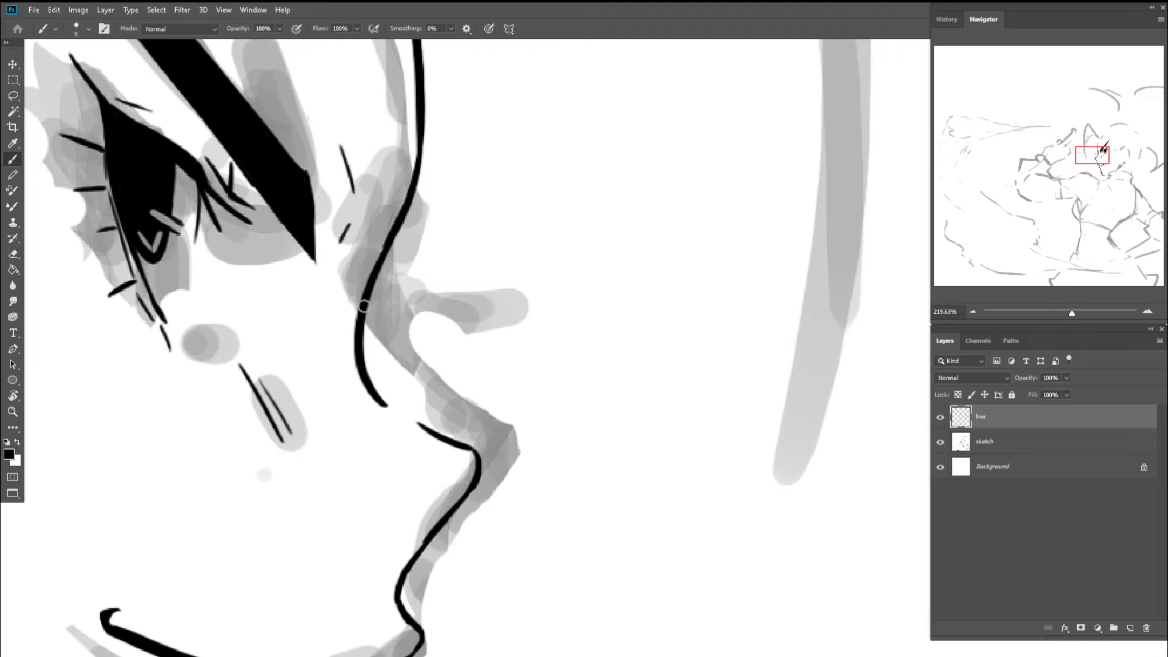
pyautogui.moveTo(365, 311); pyautogui.dragTo(441, 300)
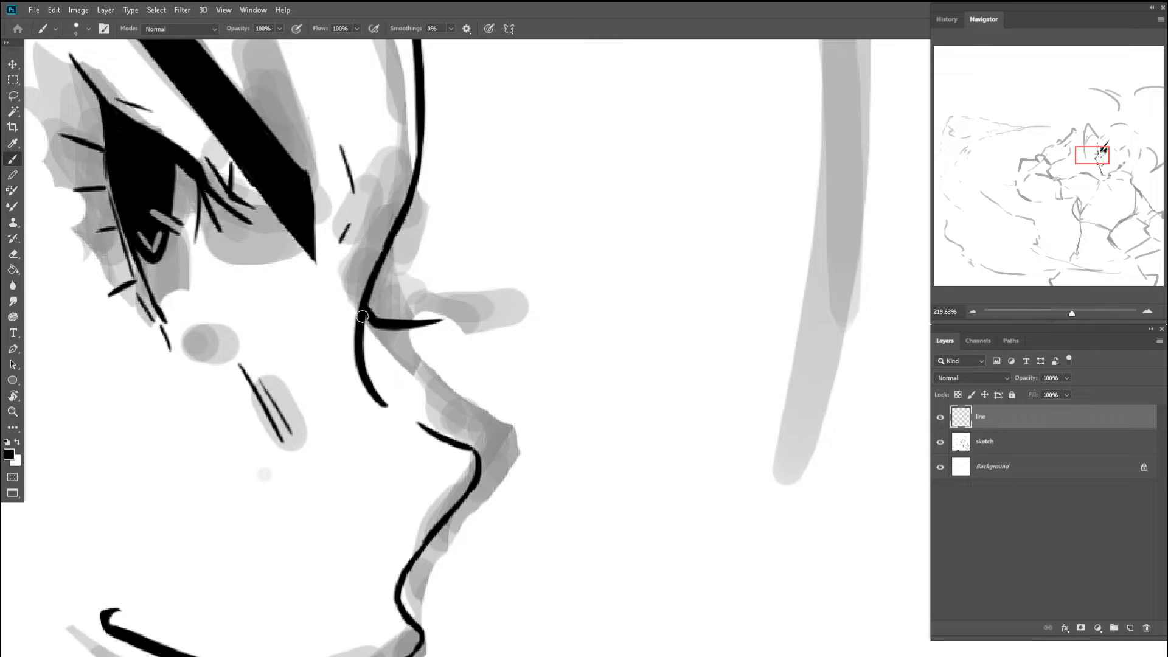
pyautogui.press('z')
pyautogui.moveTo(401, 314)
pyautogui.mouseDown()
pyautogui.moveTo(330, 303)
pyautogui.moveTo(380, 283)
pyautogui.moveTo(449, 323)
pyautogui.mouseUp()
pyautogui.press('b')
pyautogui.hotkey('ctrl', 'z')
pyautogui.moveTo(377, 272); pyautogui.dragTo(453, 325)
pyautogui.hotkey('ctrl', 'z')
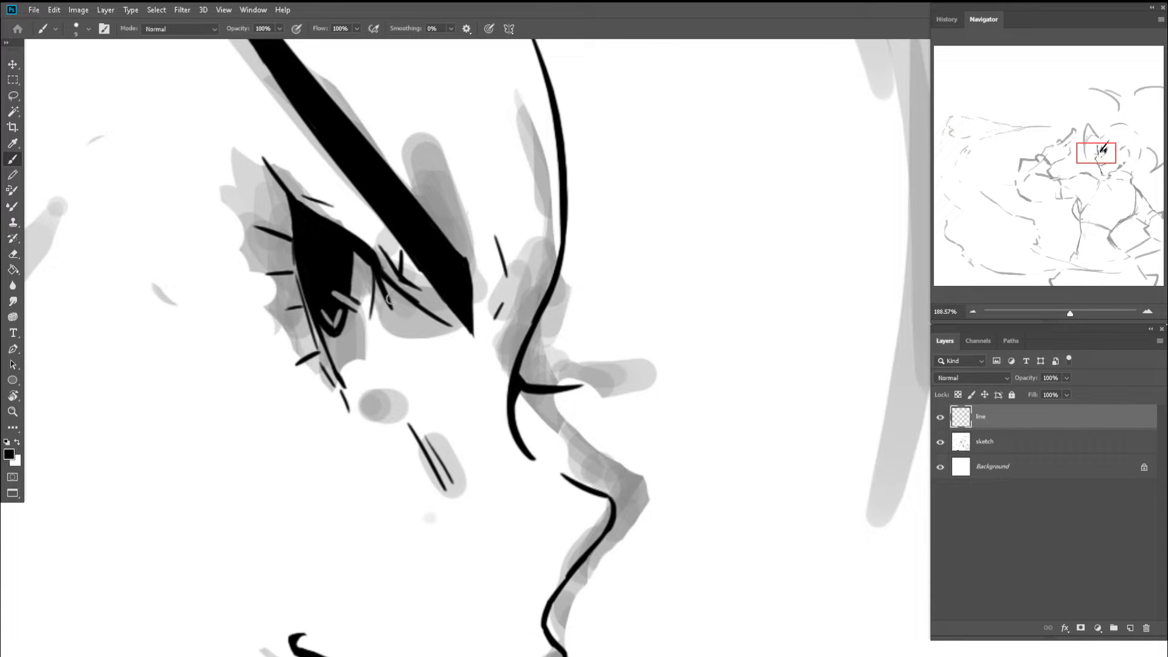
# - Clean up the lash and crease lines at the eye's inner corner with Brush and Eraser
pyautogui.scroll(3, 385, 304)
pyautogui.press('e')
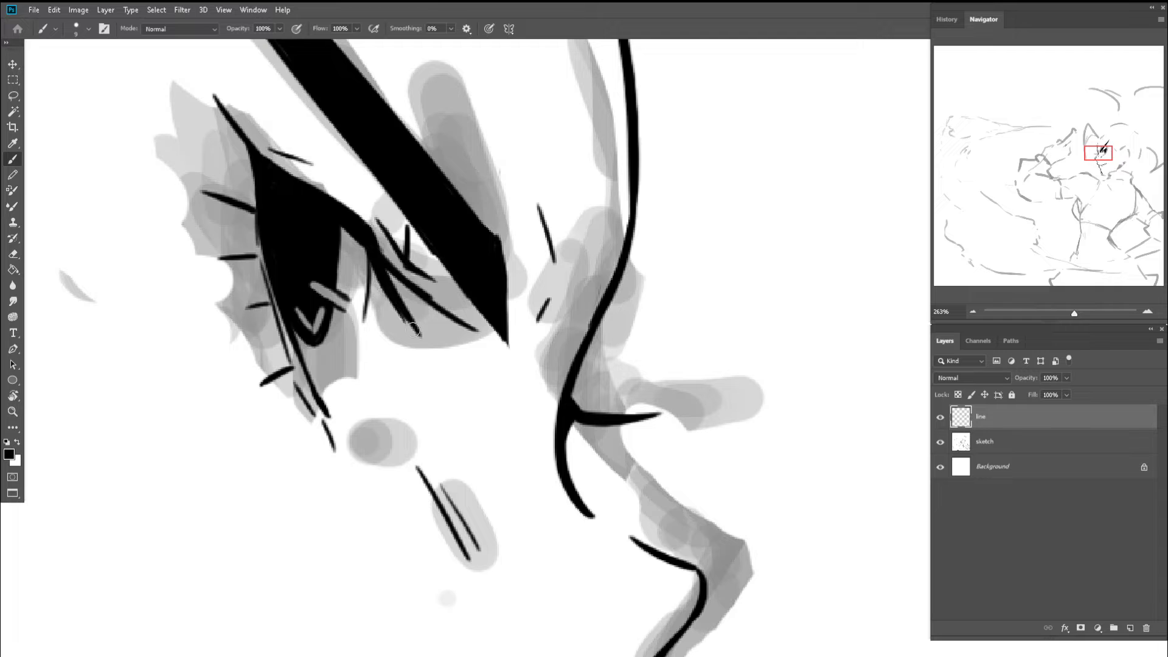
pyautogui.press('b')
pyautogui.press('e')
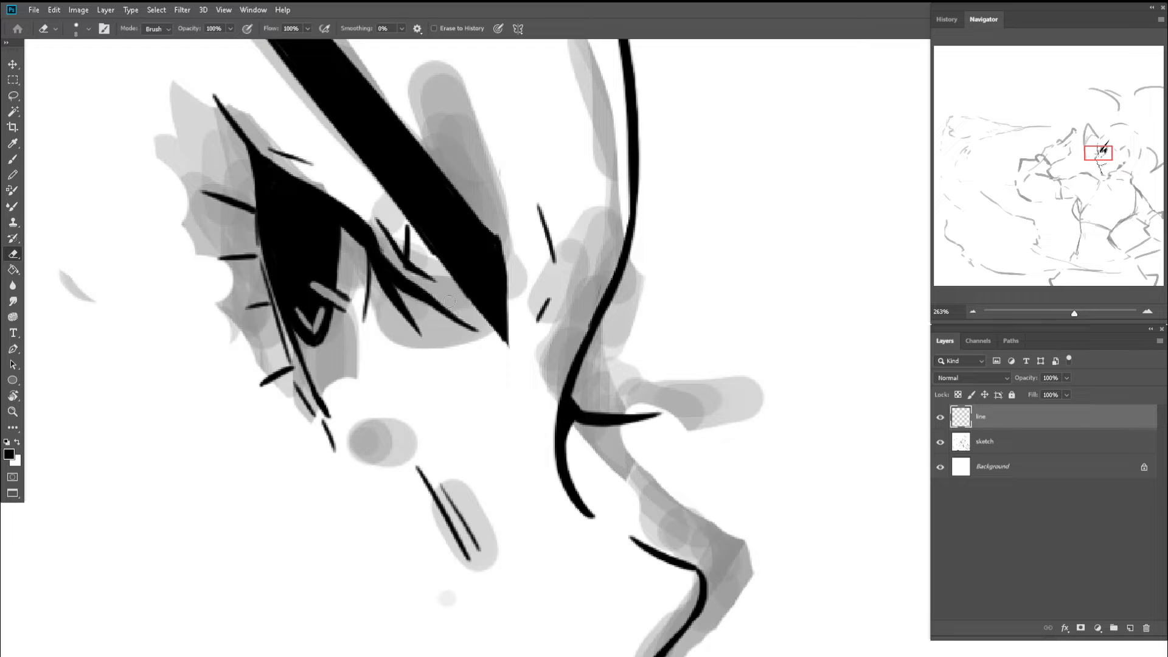
pyautogui.press('z')
pyautogui.moveTo(424, 287); pyautogui.dragTo(380, 293)
pyautogui.moveTo(481, 278); pyautogui.dragTo(525, 289)
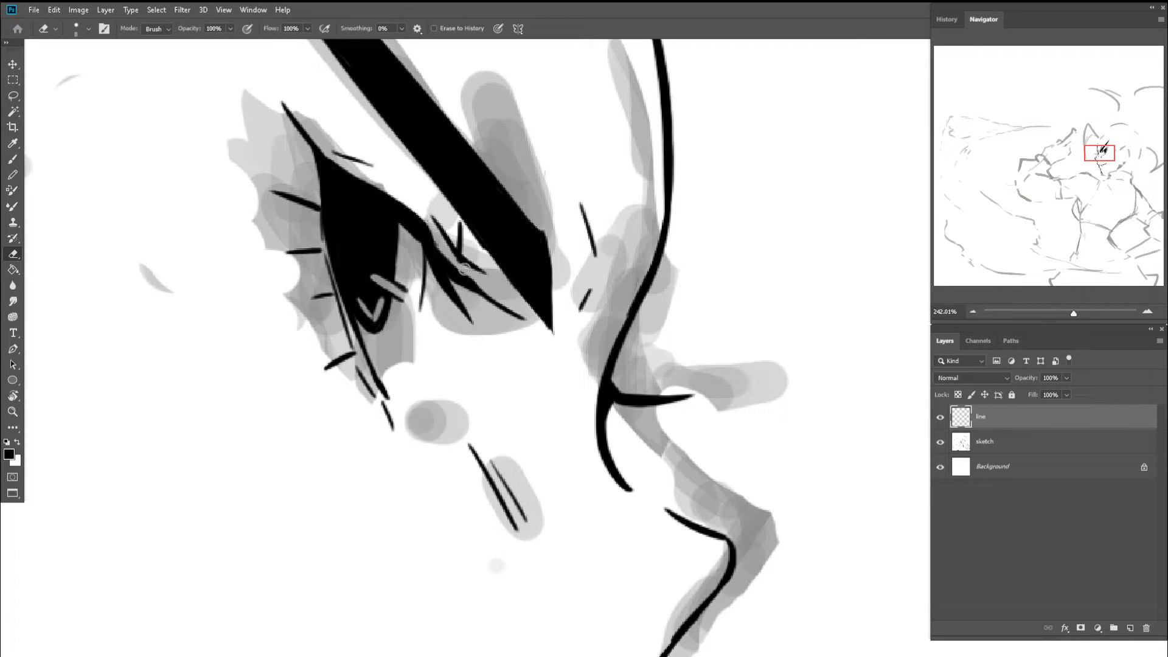
pyautogui.press('b')
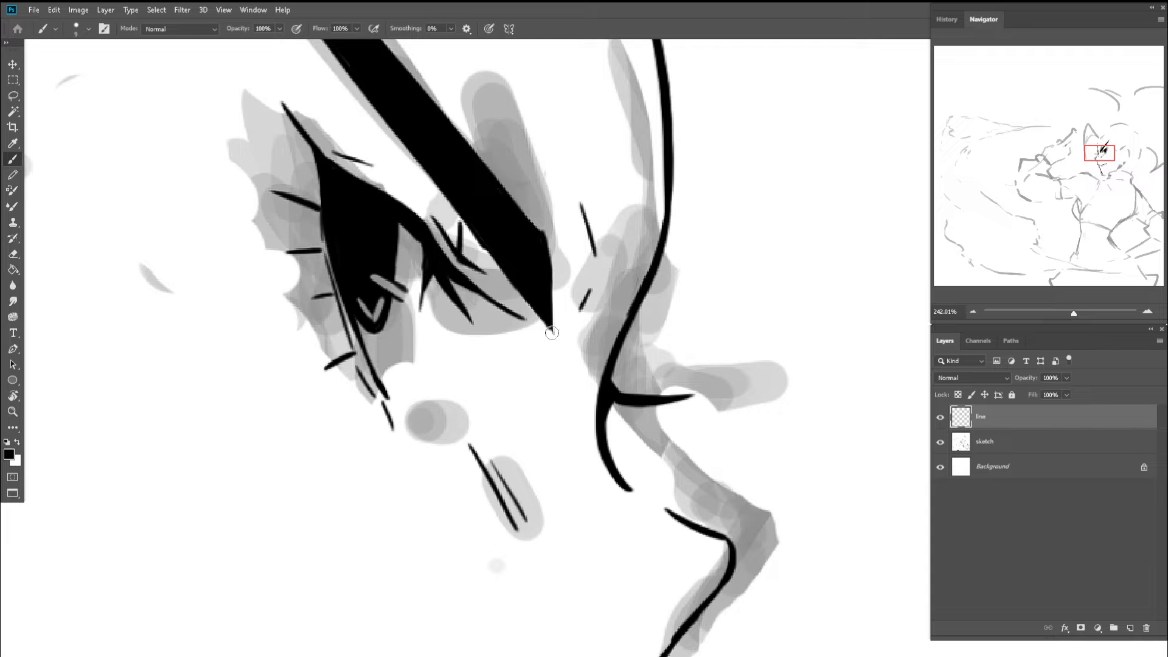
# - Trim the lash stroke at the nose bridge to a finer taper with the Eraser and flip the canvas back
pyautogui.press('e')
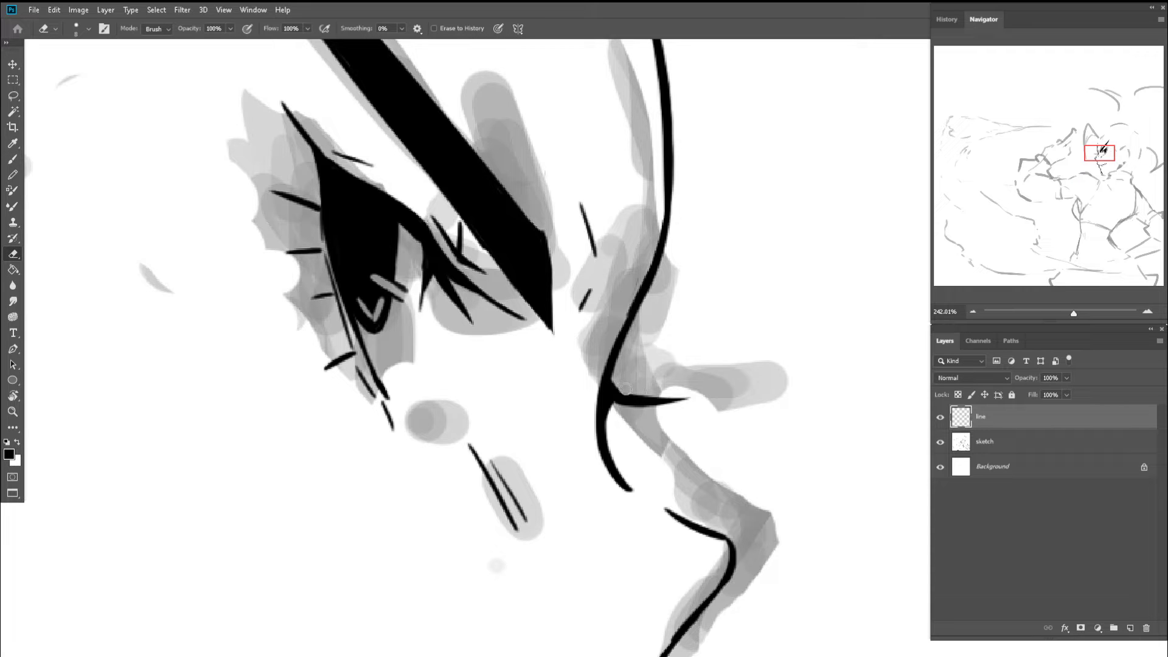
pyautogui.moveTo(625, 390); pyautogui.dragTo(692, 398)
pyautogui.press('b')
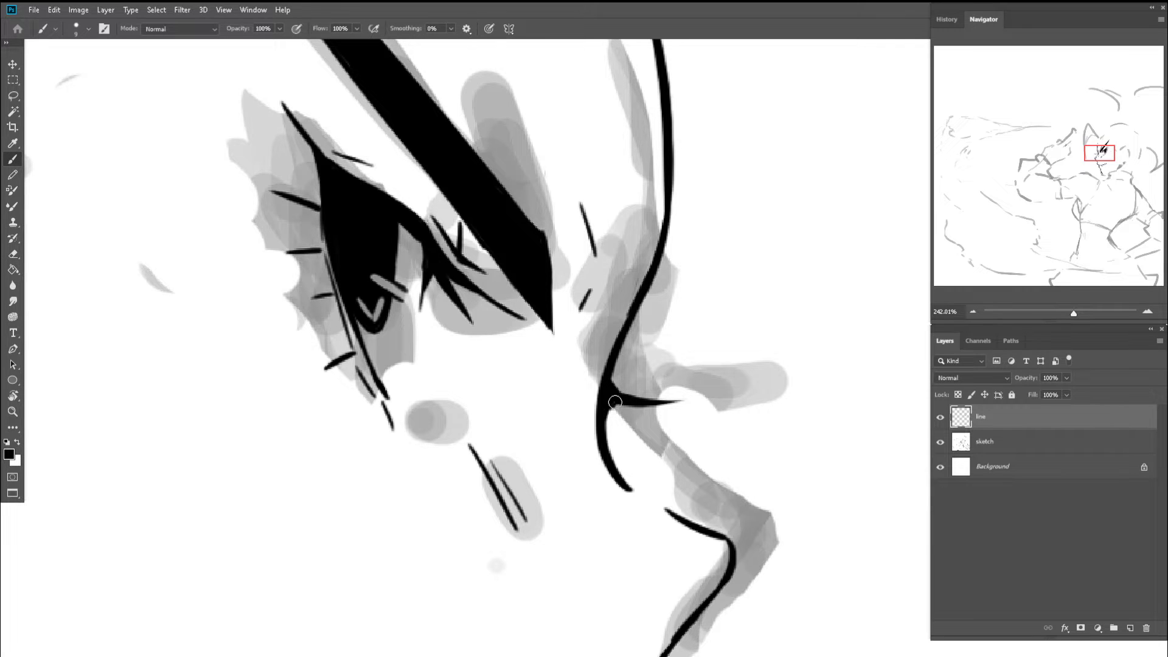
pyautogui.press('z')
pyautogui.moveTo(622, 392); pyautogui.dragTo(499, 335)
pyautogui.hotkey('ctrl', 'shift', 'h')
pyautogui.press('c')
pyautogui.press('z')
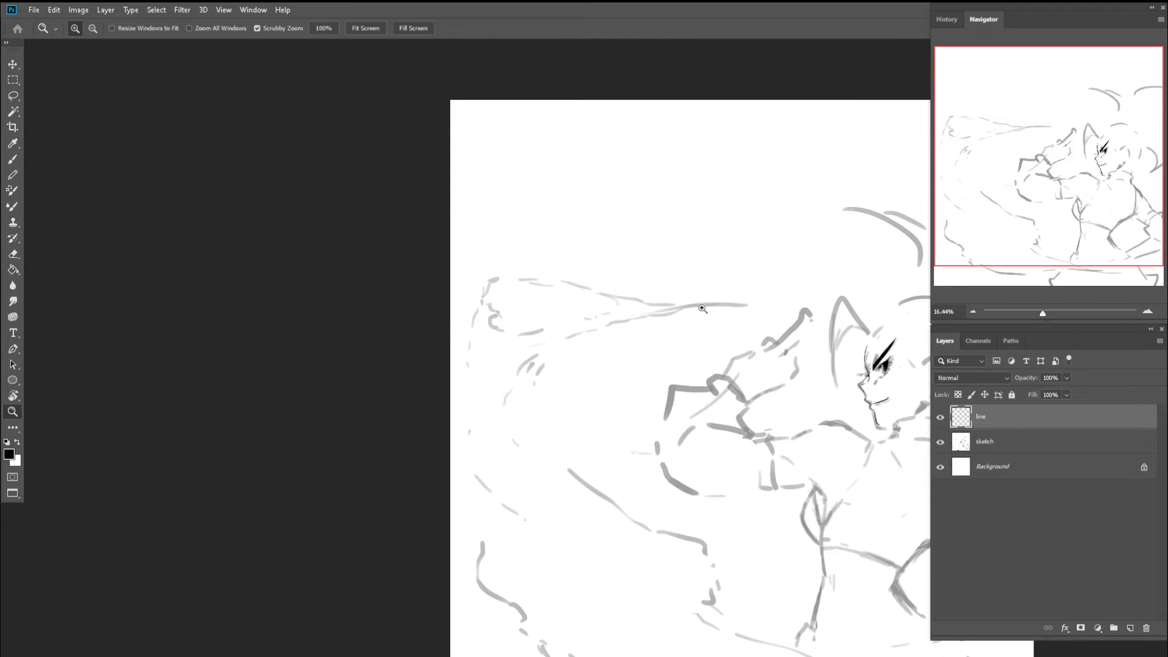
# - Try a curved line behind the cheek, running from near the temple down to mouth level
pyautogui.scroll(2, 855, 341)
pyautogui.scroll(2, 711, 318)
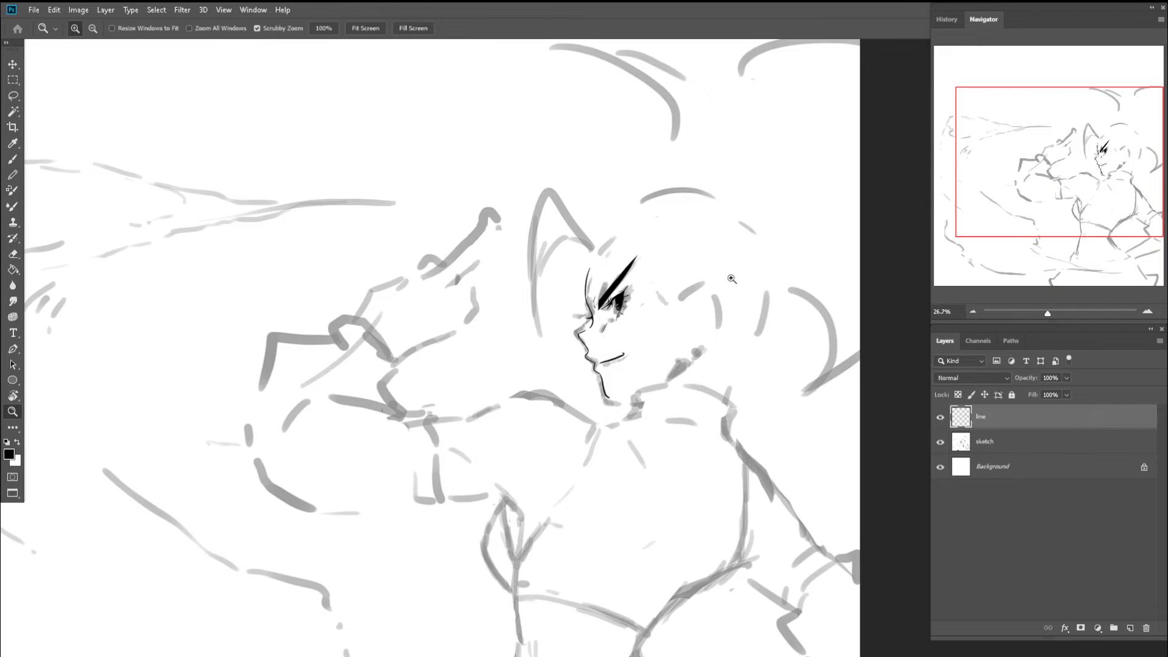
pyautogui.scroll(3, 688, 310)
pyautogui.moveTo(657, 294)
pyautogui.mouseDown()
pyautogui.moveTo(625, 299)
pyautogui.moveTo(679, 327)
pyautogui.mouseUp()
pyautogui.press('b')
pyautogui.moveTo(647, 270)
pyautogui.mouseDown()
pyautogui.moveTo(613, 378)
pyautogui.moveTo(621, 394)
pyautogui.moveTo(611, 389)
pyautogui.mouseUp()
pyautogui.hotkey('ctrl', 'z')
pyautogui.hotkey('ctrl', 'z')
pyautogui.moveTo(642, 270); pyautogui.dragTo(605, 395)
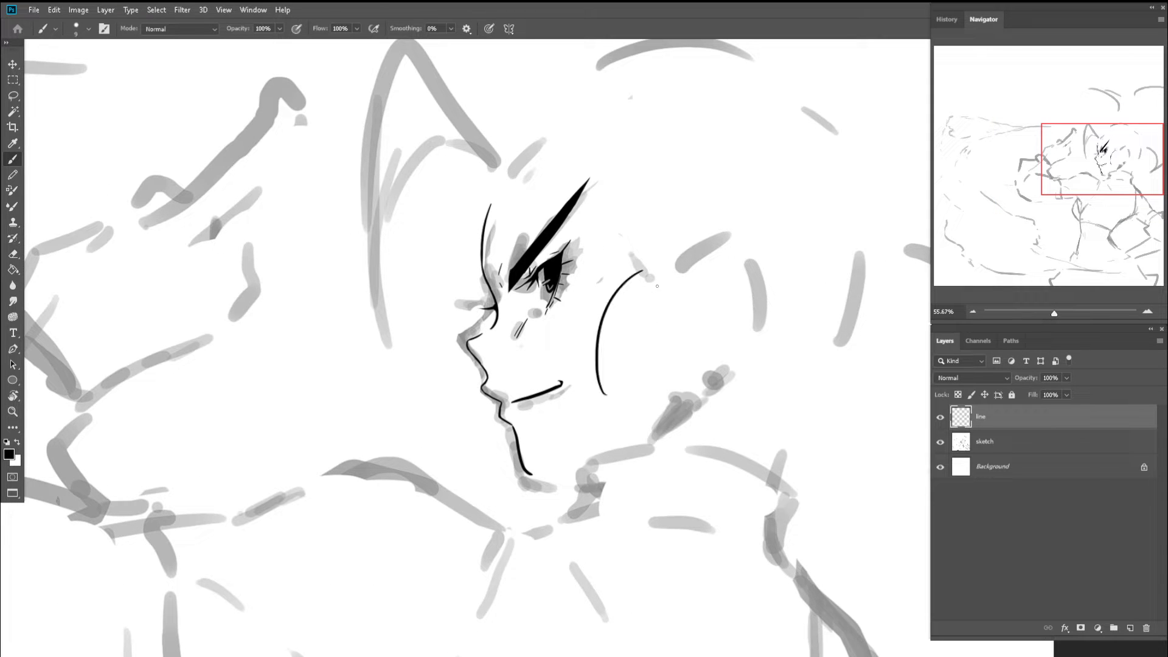
pyautogui.moveTo(657, 286); pyautogui.dragTo(608, 358)
pyautogui.hotkey('ctrl', 'z')
pyautogui.press('b')
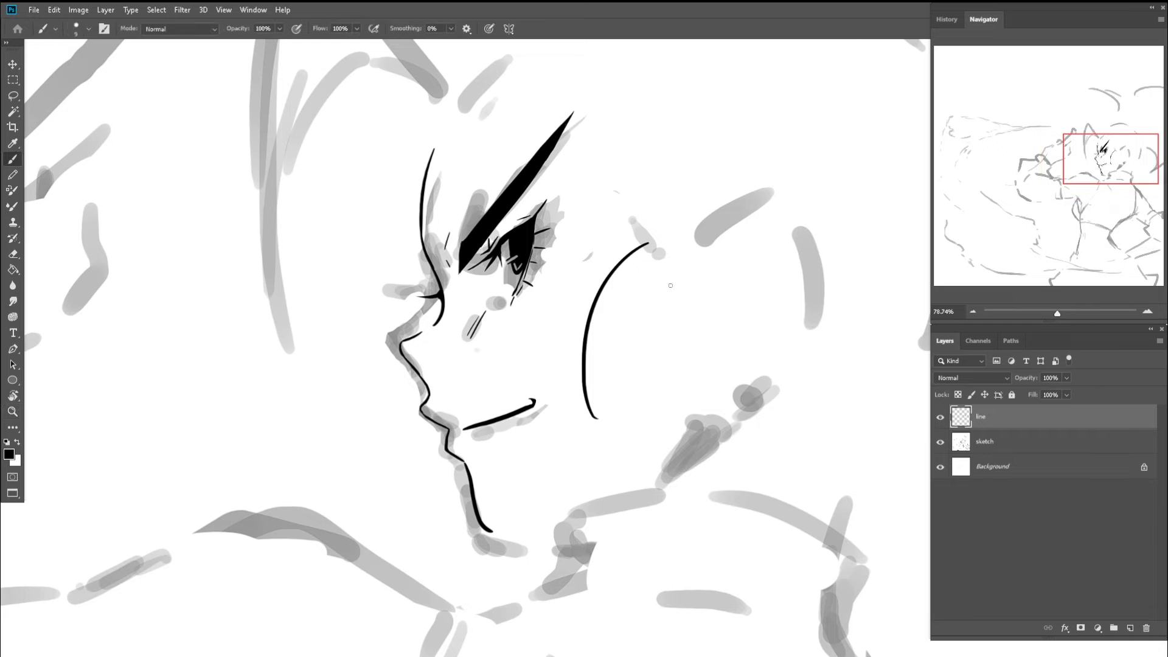
# - Try a second arc behind the first one, meeting it at the lower end
pyautogui.moveTo(619, 343); pyautogui.dragTo(610, 385)
pyautogui.hotkey('ctrl', 'z')
pyautogui.moveTo(667, 271); pyautogui.dragTo(615, 451)
pyautogui.press('z')
pyautogui.moveTo(656, 381); pyautogui.dragTo(577, 348)
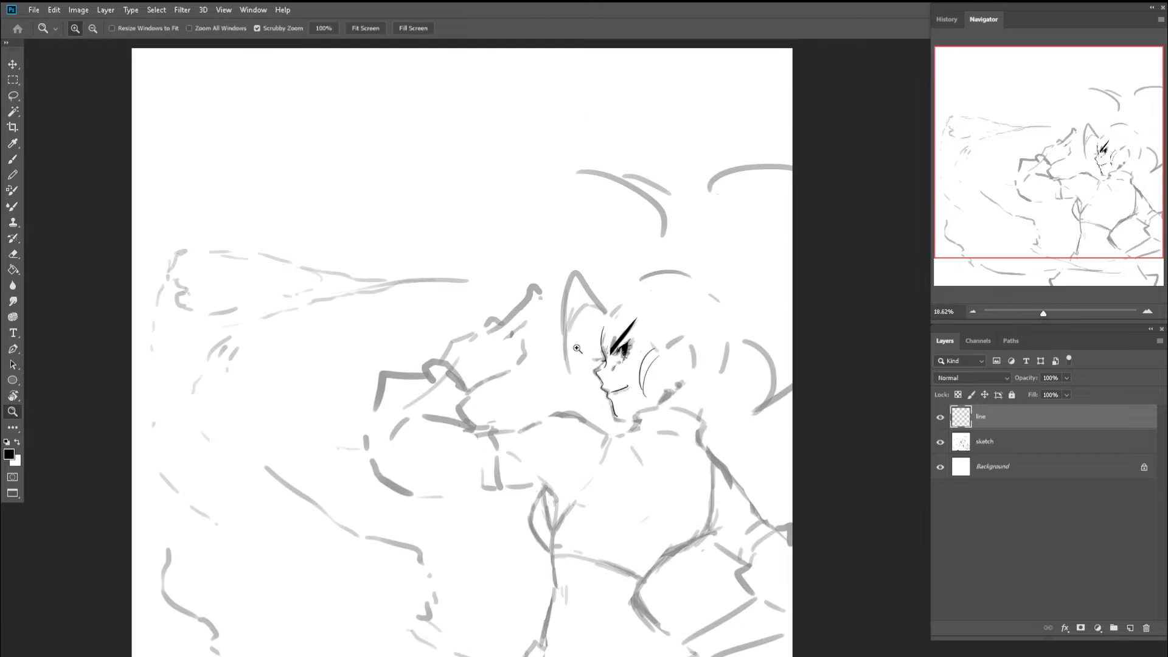
pyautogui.moveTo(647, 405)
pyautogui.mouseDown()
pyautogui.moveTo(676, 382)
pyautogui.moveTo(685, 425)
pyautogui.moveTo(664, 426)
pyautogui.mouseUp()
pyautogui.press('b')
pyautogui.press('z')
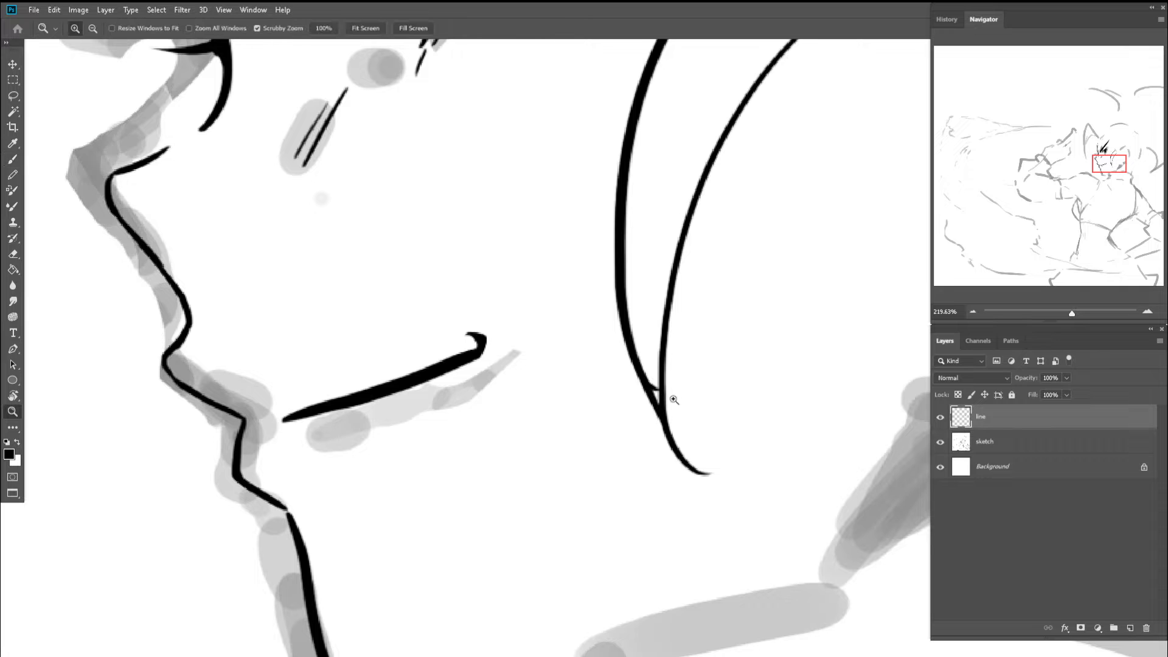
pyautogui.moveTo(669, 384); pyautogui.dragTo(572, 356)
pyautogui.press('b')
pyautogui.press('z')
# - Ink the upper forehead outline as separate angled strokes rising from the forehead contour, plus a short stroke toward the temple
pyautogui.moveTo(682, 309)
pyautogui.mouseDown()
pyautogui.moveTo(702, 292)
pyautogui.moveTo(671, 358)
pyautogui.mouseUp()
pyautogui.press('b')
pyautogui.press('z')
pyautogui.press('b')
pyautogui.moveTo(514, 323); pyautogui.dragTo(557, 303)
pyautogui.moveTo(643, 274); pyautogui.dragTo(556, 305)
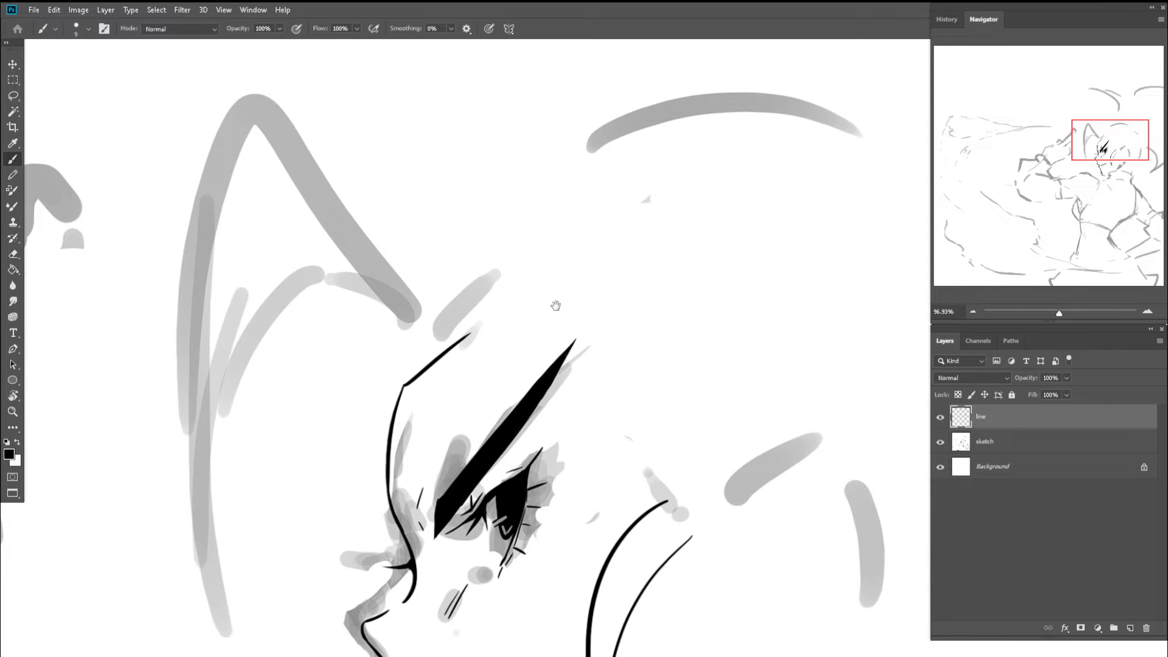
pyautogui.moveTo(509, 335); pyautogui.dragTo(601, 291)
pyautogui.moveTo(640, 337)
pyautogui.mouseDown()
pyautogui.moveTo(604, 244)
pyautogui.moveTo(644, 294)
pyautogui.moveTo(551, 329)
pyautogui.mouseUp()
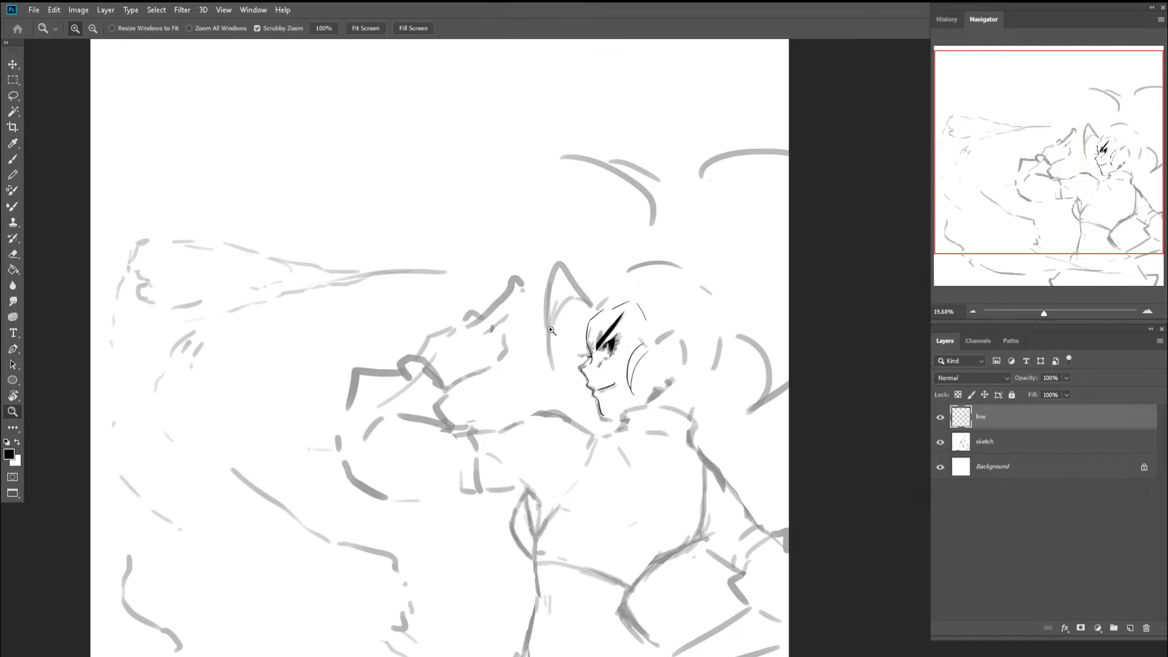
# - View the whole canvas with the sketch layer hidden to judge the face line art, and restore the sketch
pyautogui.moveTo(648, 329); pyautogui.dragTo(688, 326)
pyautogui.moveTo(602, 310)
pyautogui.mouseDown()
pyautogui.moveTo(643, 340)
pyautogui.moveTo(632, 317)
pyautogui.moveTo(616, 359)
pyautogui.mouseUp()
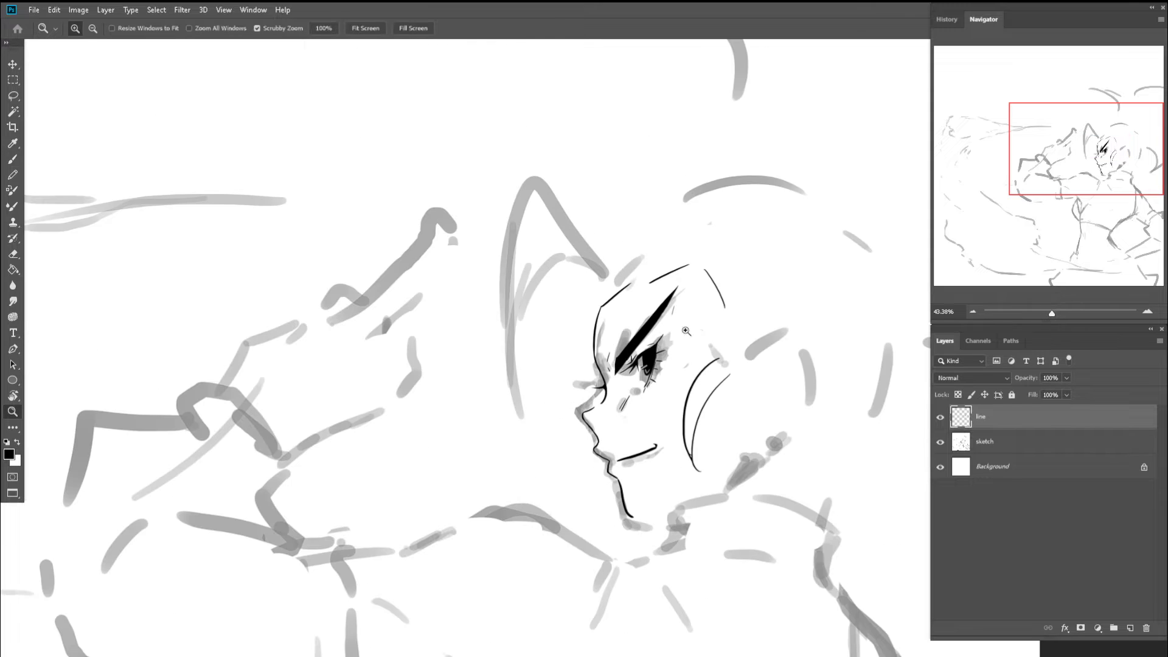
pyautogui.moveTo(750, 325)
pyautogui.mouseDown()
pyautogui.moveTo(768, 326)
pyautogui.moveTo(712, 338)
pyautogui.mouseUp()
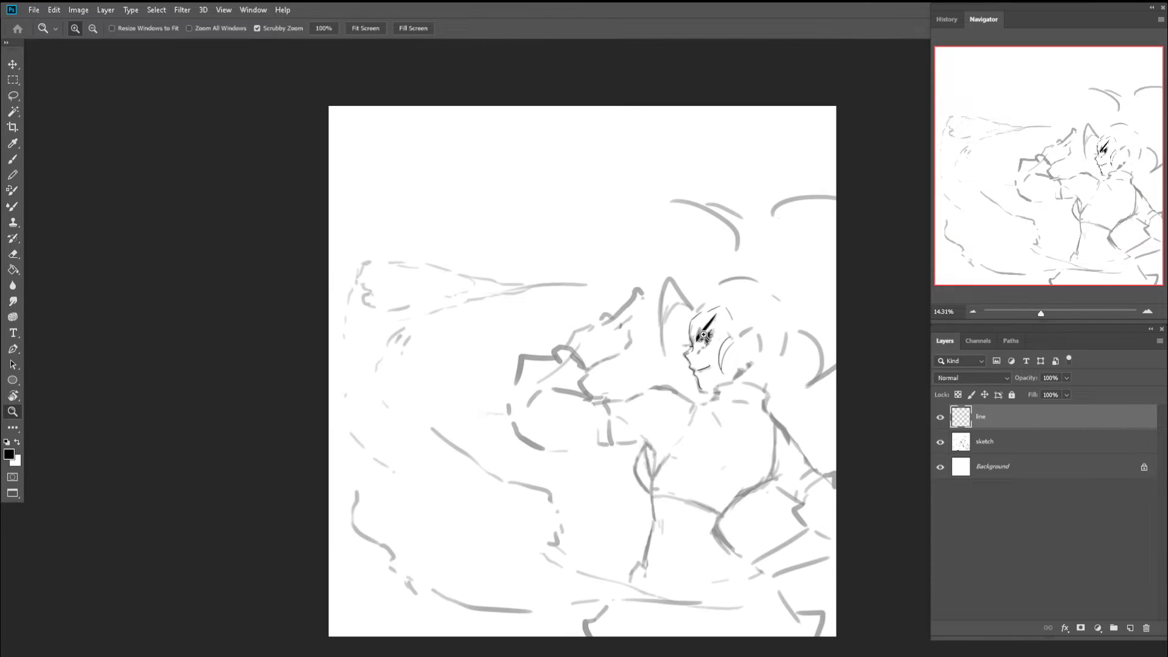
pyautogui.click(939, 442)
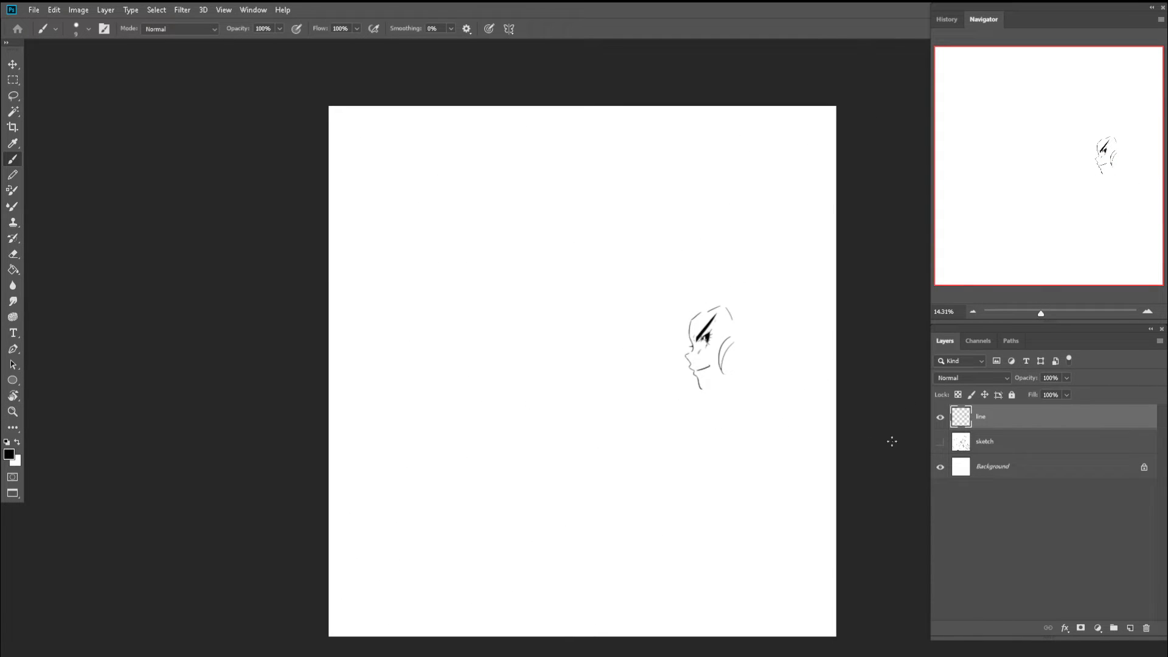
pyautogui.click(939, 441)
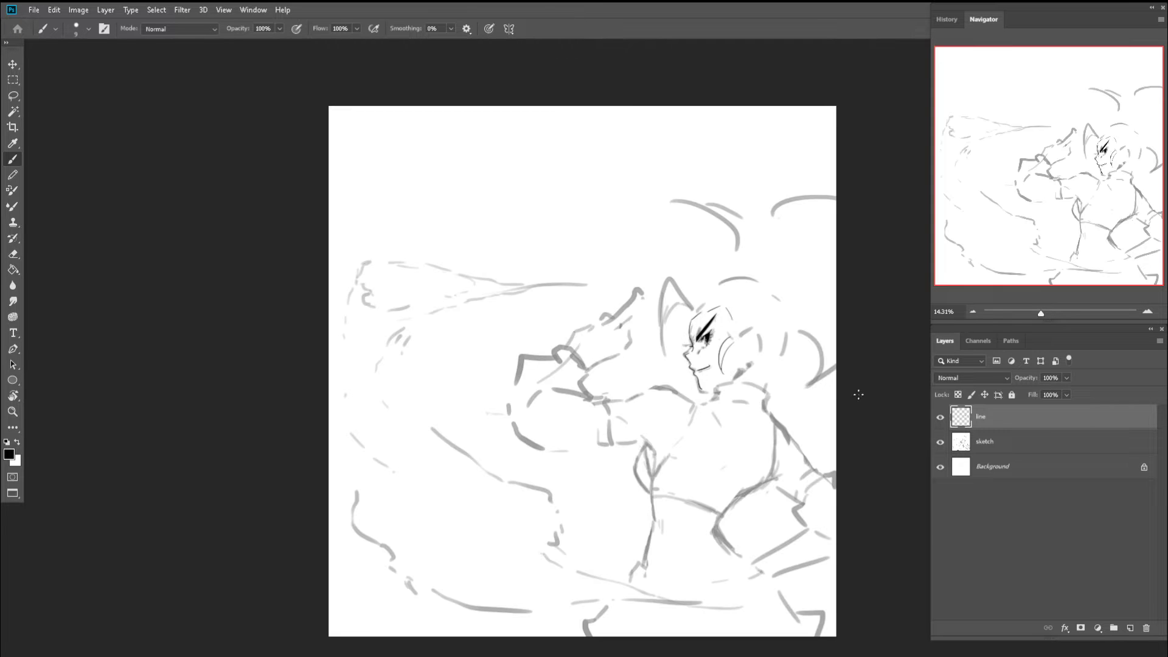
# - Extend the short stroke behind the eyebrow into a long curve running down to the temple
pyautogui.press('z')
pyautogui.moveTo(718, 328)
pyautogui.mouseDown()
pyautogui.moveTo(766, 308)
pyautogui.moveTo(704, 274)
pyautogui.mouseUp()
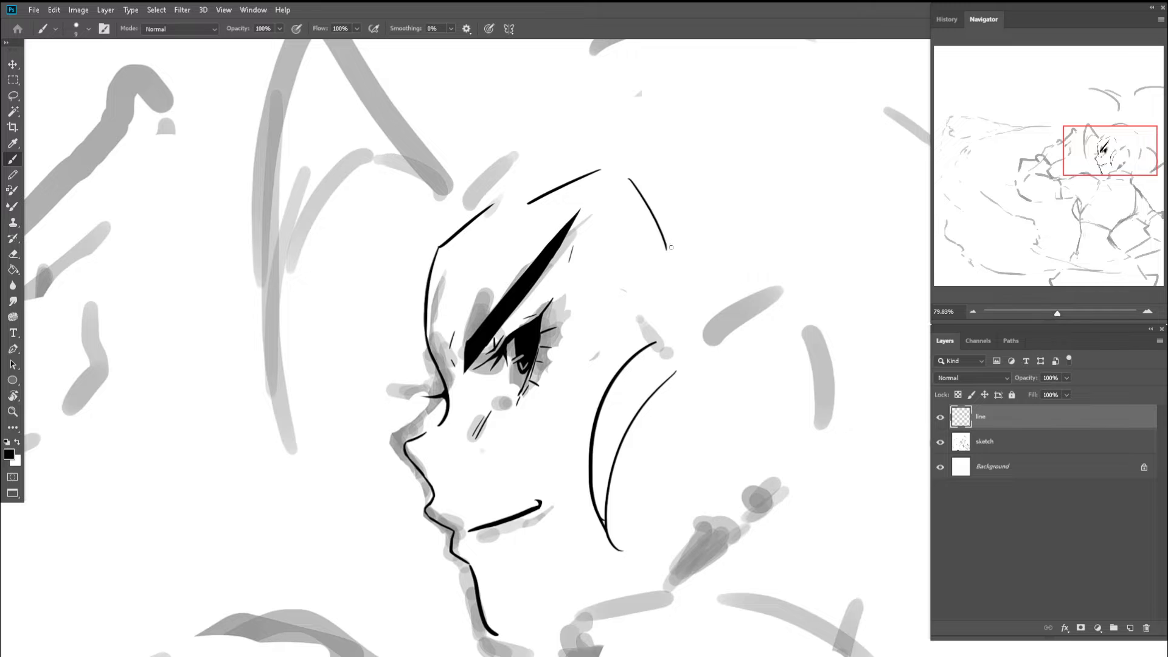
pyautogui.press('e')
pyautogui.press('b')
pyautogui.moveTo(605, 171)
pyautogui.mouseDown()
pyautogui.moveTo(692, 268)
pyautogui.moveTo(618, 269)
pyautogui.mouseUp()
pyautogui.press('z')
pyautogui.moveTo(686, 279)
pyautogui.mouseDown()
pyautogui.moveTo(727, 270)
pyautogui.moveTo(646, 277)
pyautogui.moveTo(623, 298)
pyautogui.moveTo(613, 401)
pyautogui.mouseUp()
pyautogui.press('b')
# - Erase the two arcs behind the cheek with an enlarged Eraser and redraw the front arc slightly higher
pyautogui.press('z')
pyautogui.press('e')
pyautogui.press(']')
pyautogui.press(']')
pyautogui.press(']')
pyautogui.press(']')
pyautogui.press(']')
pyautogui.press(']')
pyautogui.press(']')
pyautogui.press(']')
pyautogui.press(']')
pyautogui.press(']')
pyautogui.press(']')
pyautogui.press('z')
pyautogui.press('b')
pyautogui.moveTo(634, 296)
pyautogui.mouseDown()
pyautogui.moveTo(652, 293)
pyautogui.moveTo(610, 428)
pyautogui.mouseUp()
# - Redraw the second arc behind the cheek and extend the front arc's lower end to join it
pyautogui.moveTo(668, 318); pyautogui.dragTo(610, 439)
pyautogui.hotkey('ctrl', 'z')
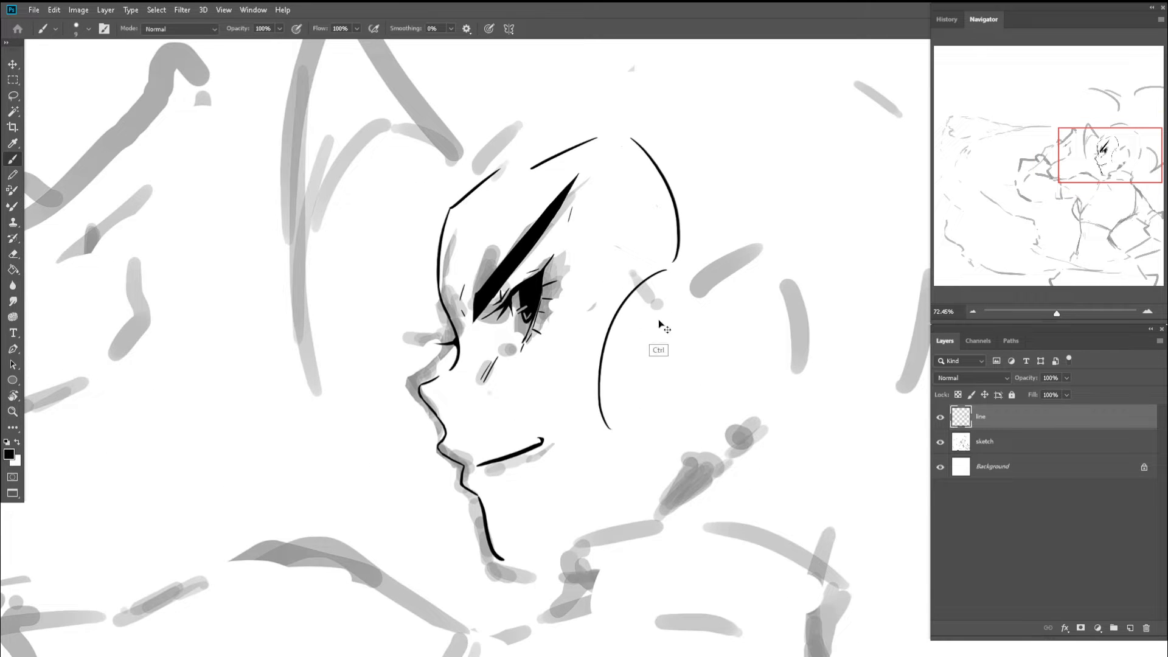
pyautogui.moveTo(664, 316)
pyautogui.mouseDown()
pyautogui.moveTo(619, 436)
pyautogui.moveTo(652, 381)
pyautogui.moveTo(617, 454)
pyautogui.moveTo(631, 454)
pyautogui.moveTo(604, 421)
pyautogui.moveTo(636, 422)
pyautogui.mouseUp()
pyautogui.press('z')
pyautogui.press('b')
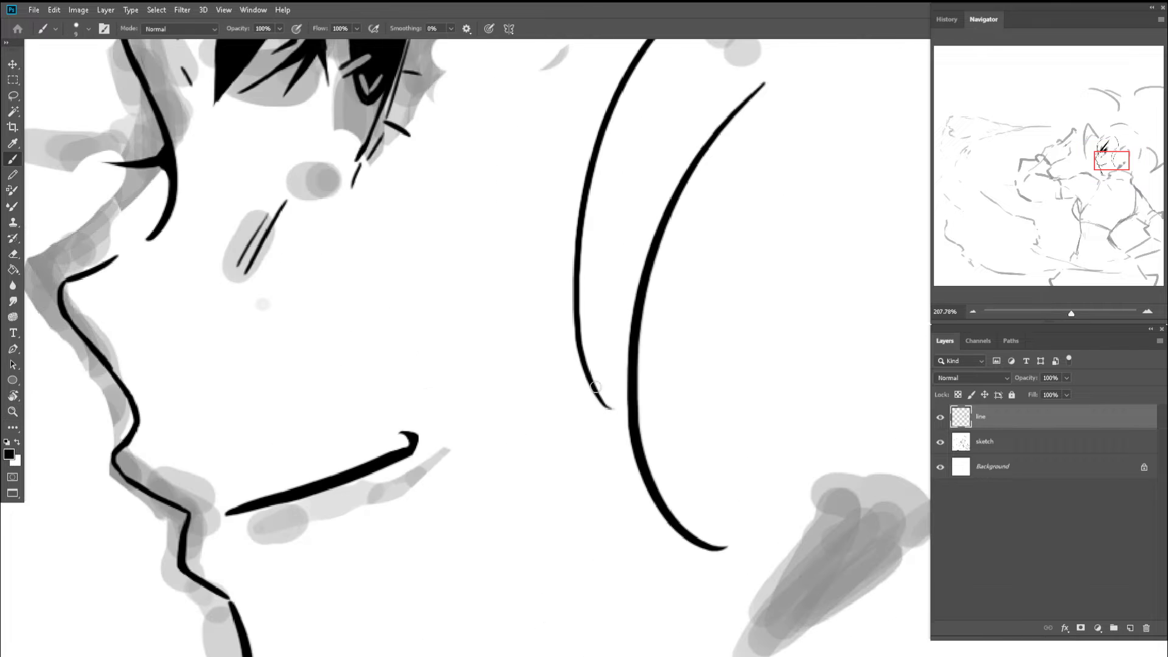
pyautogui.moveTo(592, 384)
pyautogui.mouseDown()
pyautogui.moveTo(639, 464)
pyautogui.moveTo(652, 384)
pyautogui.moveTo(638, 382)
pyautogui.moveTo(716, 356)
pyautogui.mouseUp()
pyautogui.hotkey('ctrl', 'space')
pyautogui.hotkey('ctrl', 'space')
pyautogui.scroll(1, 715, 354)
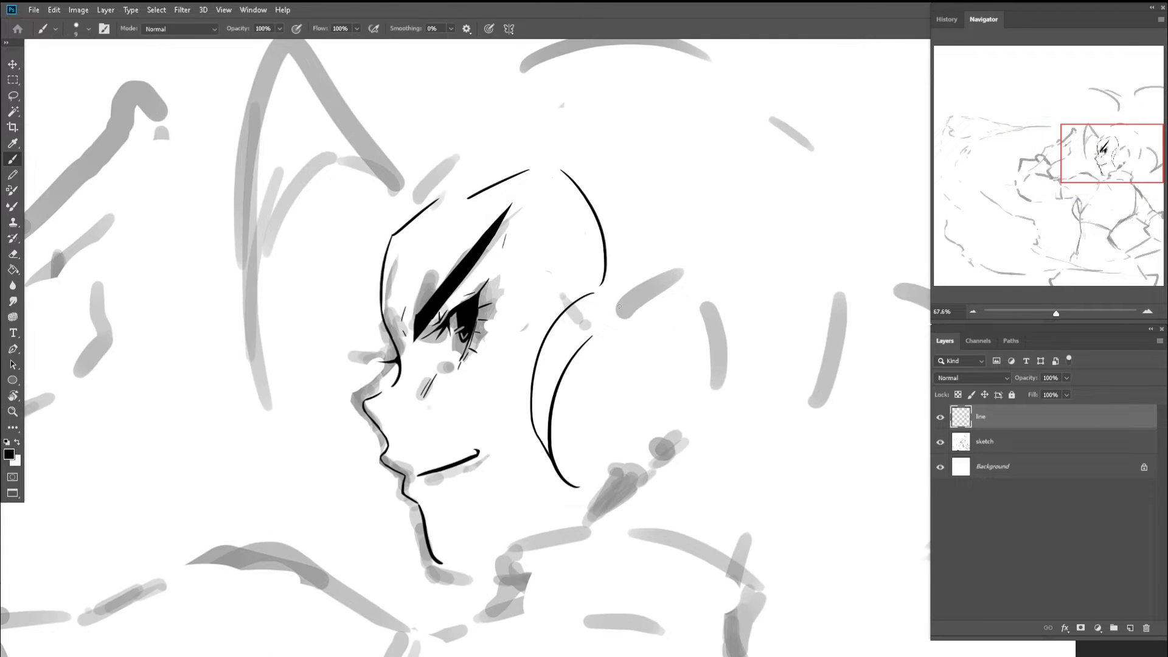
# - Ink the upper edge of the rounded shape behind the cheek and try a long curve down its back
pyautogui.hotkey('ctrl', 'z')
pyautogui.moveTo(621, 315)
pyautogui.mouseDown()
pyautogui.moveTo(686, 274)
pyautogui.moveTo(724, 390)
pyautogui.mouseUp()
pyautogui.hotkey('ctrl', 'z')
pyautogui.hotkey('ctrl', 'z')
pyautogui.moveTo(703, 300); pyautogui.dragTo(720, 432)
# - Replace the long back curve of the rounded shape with a shorter one starting beside the upper edge stroke
pyautogui.press('z')
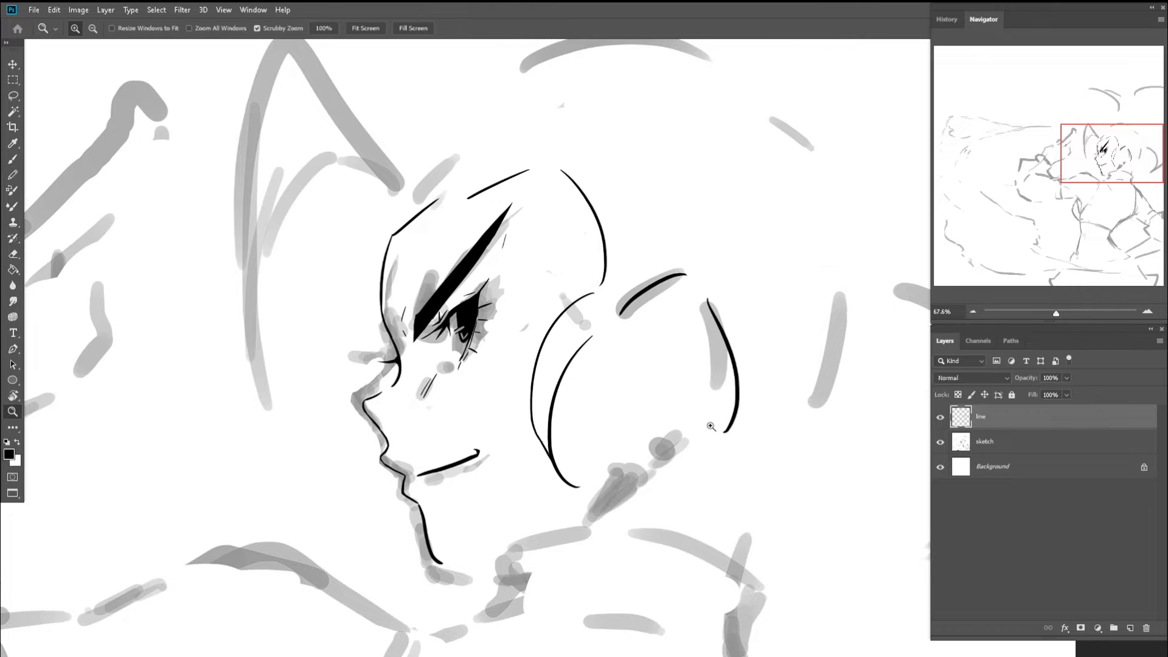
pyautogui.click(716, 148)
pyautogui.scroll(-4, 709, 385)
pyautogui.press('e')
pyautogui.scroll(5, 653, 281)
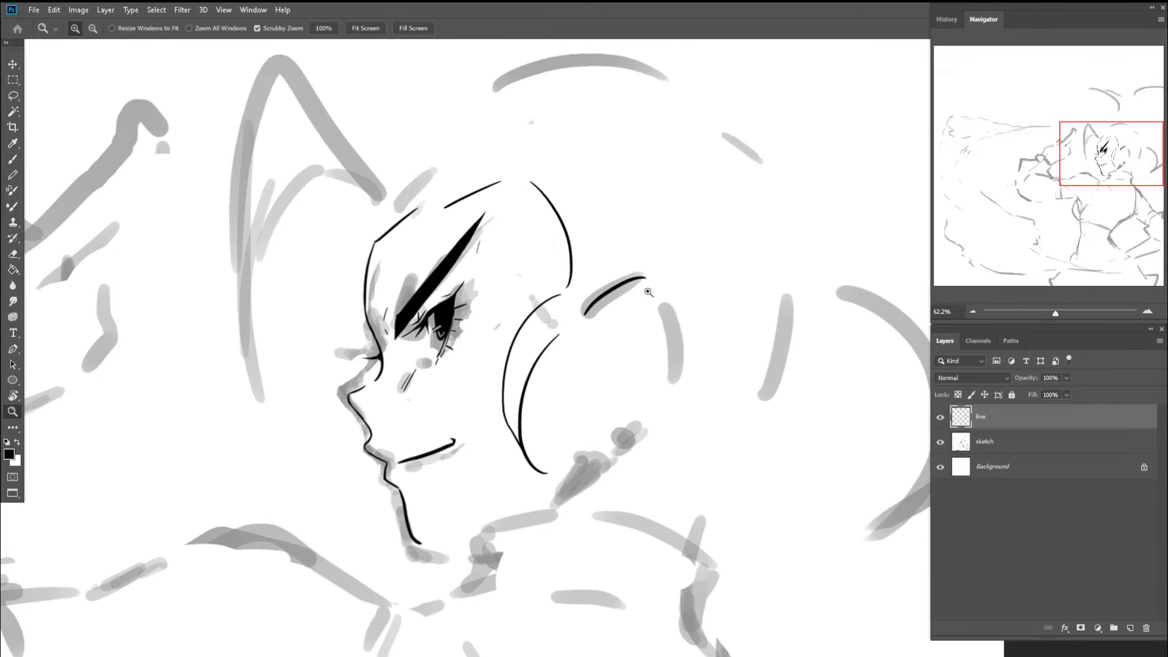
pyautogui.press('b')
pyautogui.moveTo(653, 274)
pyautogui.mouseDown()
pyautogui.moveTo(675, 294)
pyautogui.moveTo(719, 409)
pyautogui.moveTo(683, 336)
pyautogui.moveTo(720, 353)
pyautogui.moveTo(664, 388)
pyautogui.mouseUp()
pyautogui.press('z')
pyautogui.press('z')
pyautogui.press('b')
# - Ink a short curved stroke along the lower edge of the rounded shape
pyautogui.hotkey('ctrl', 'z')
pyautogui.hotkey('ctrl', 'z')
pyautogui.moveTo(718, 340); pyautogui.dragTo(652, 388)
pyautogui.press('z')
pyautogui.scroll(3, 653, 388)
pyautogui.press('b')
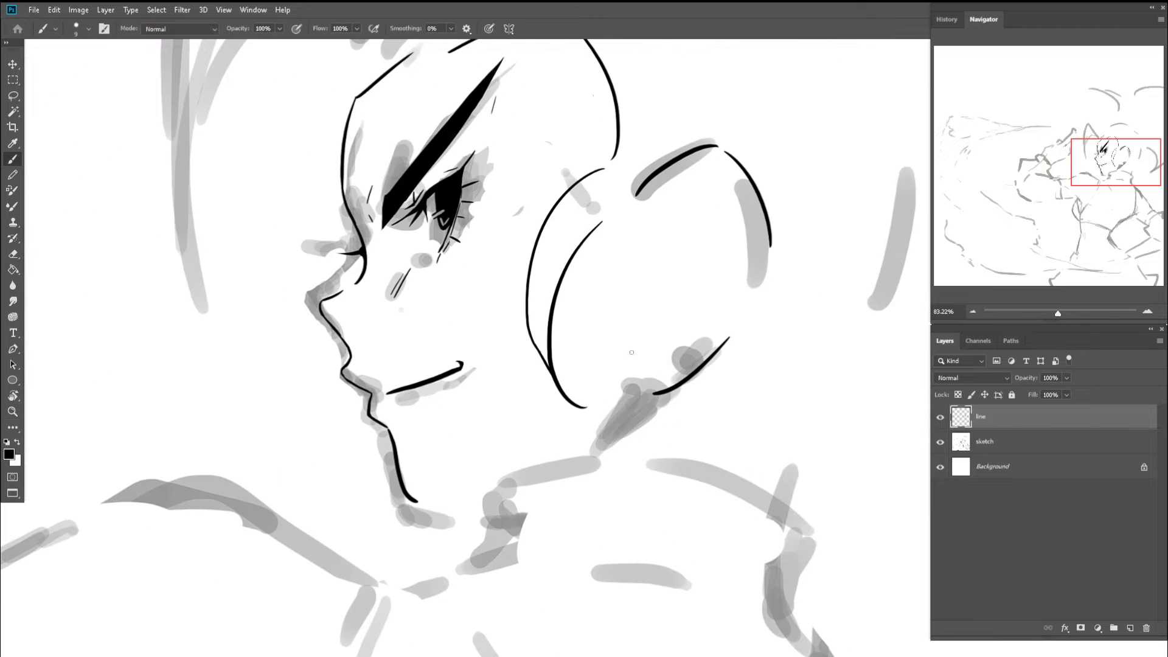
# - Redraw the lower edge stroke of the rounded shape and compare it with the whole figure
pyautogui.press('z')
pyautogui.scroll(-8, 649, 385)
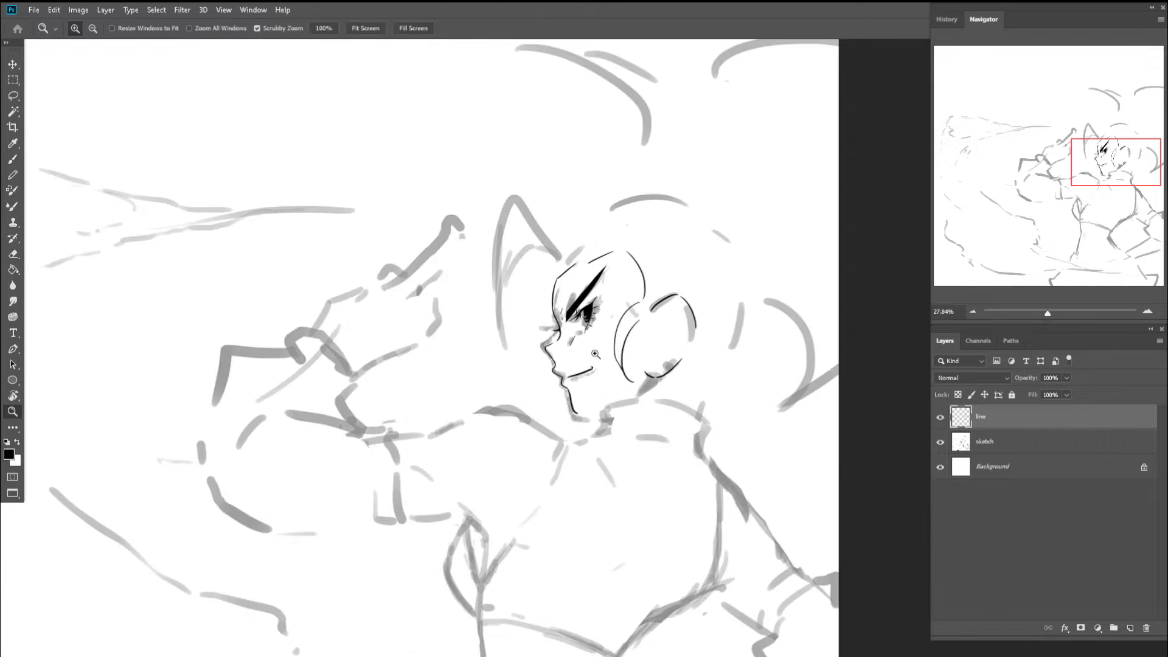
pyautogui.press('b')
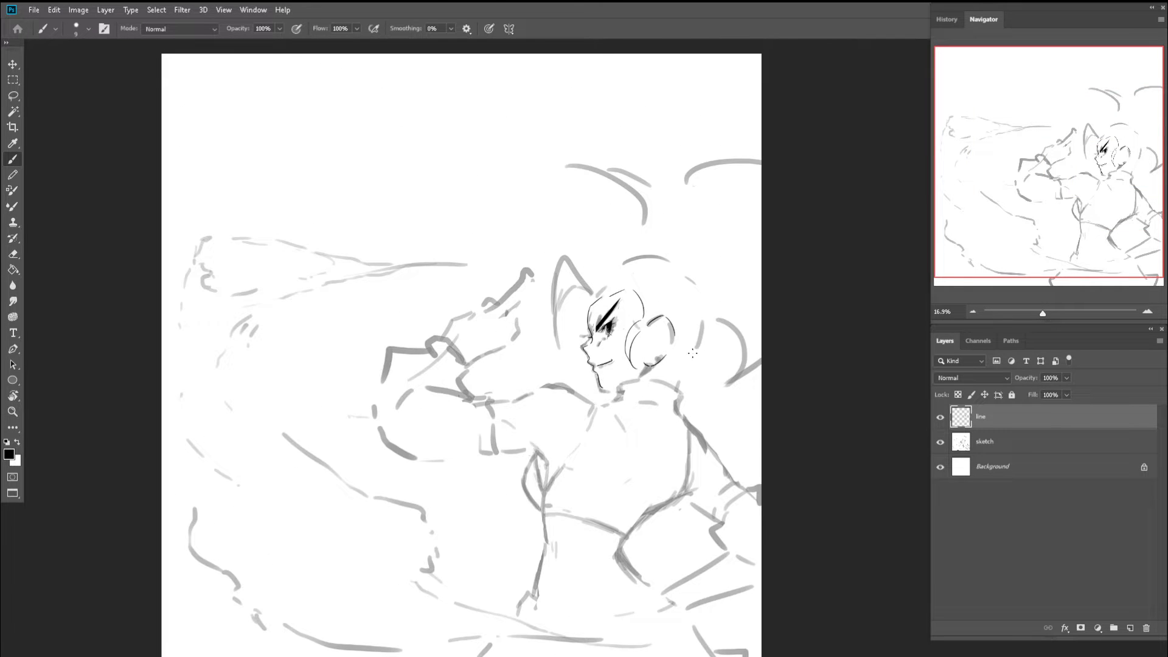
pyautogui.press('z')
pyautogui.scroll(5, 684, 359)
pyautogui.press('b')
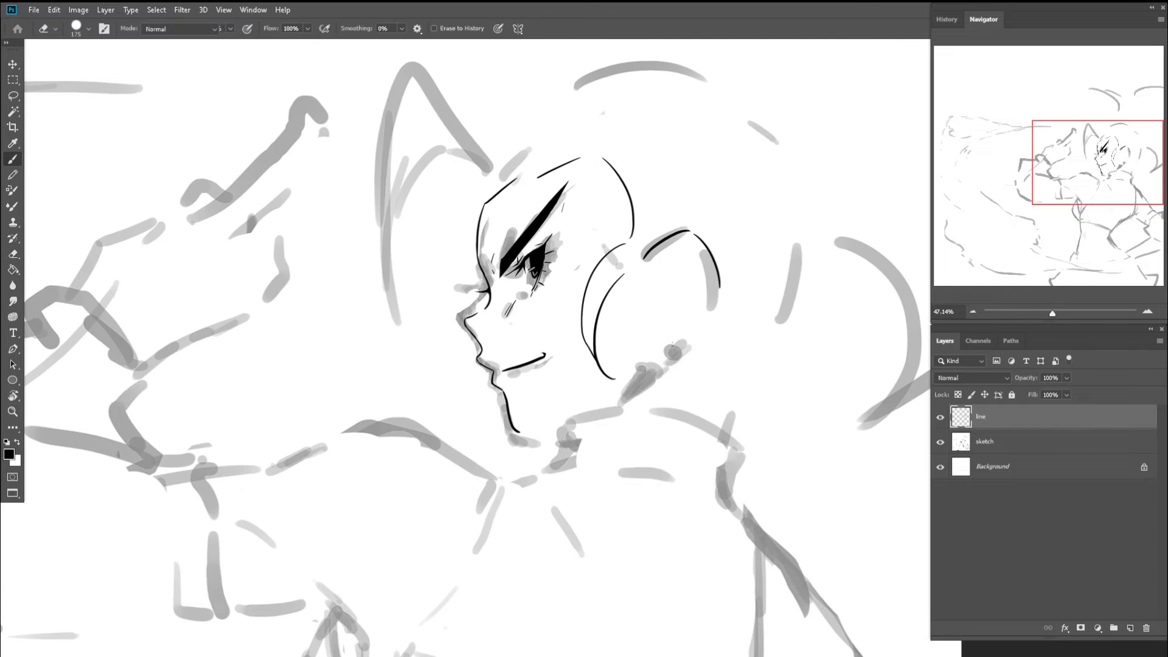
pyautogui.press('z')
pyautogui.scroll(6, 644, 368)
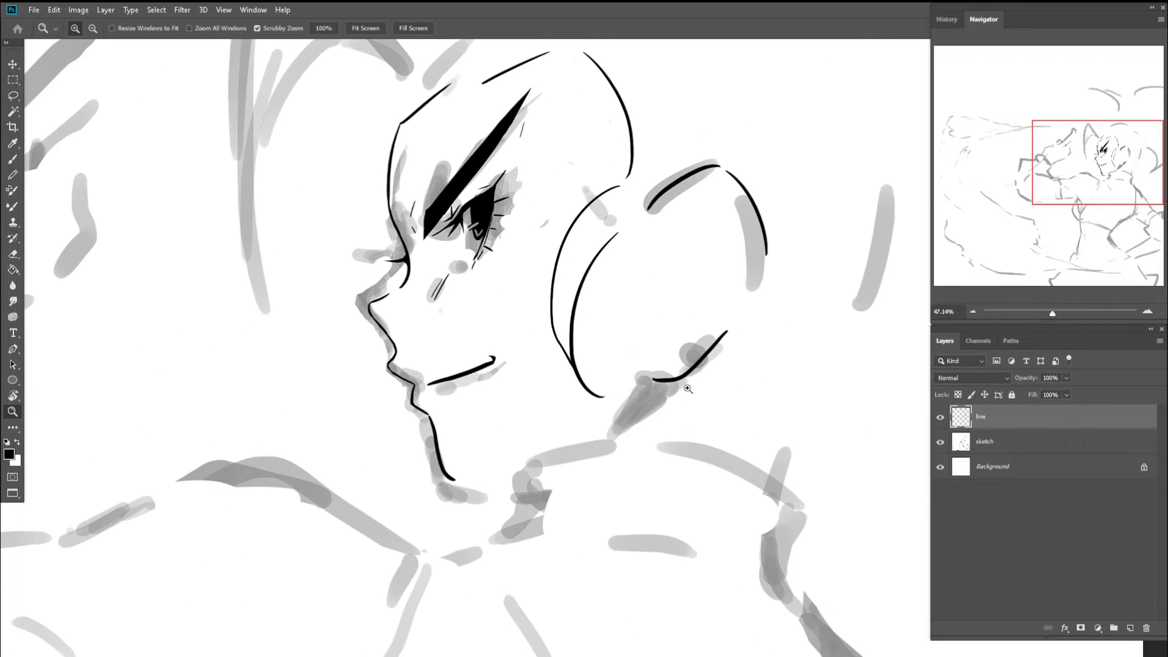
# - Extend the front end of the lower edge stroke into a small upturned hook
pyautogui.press('b')
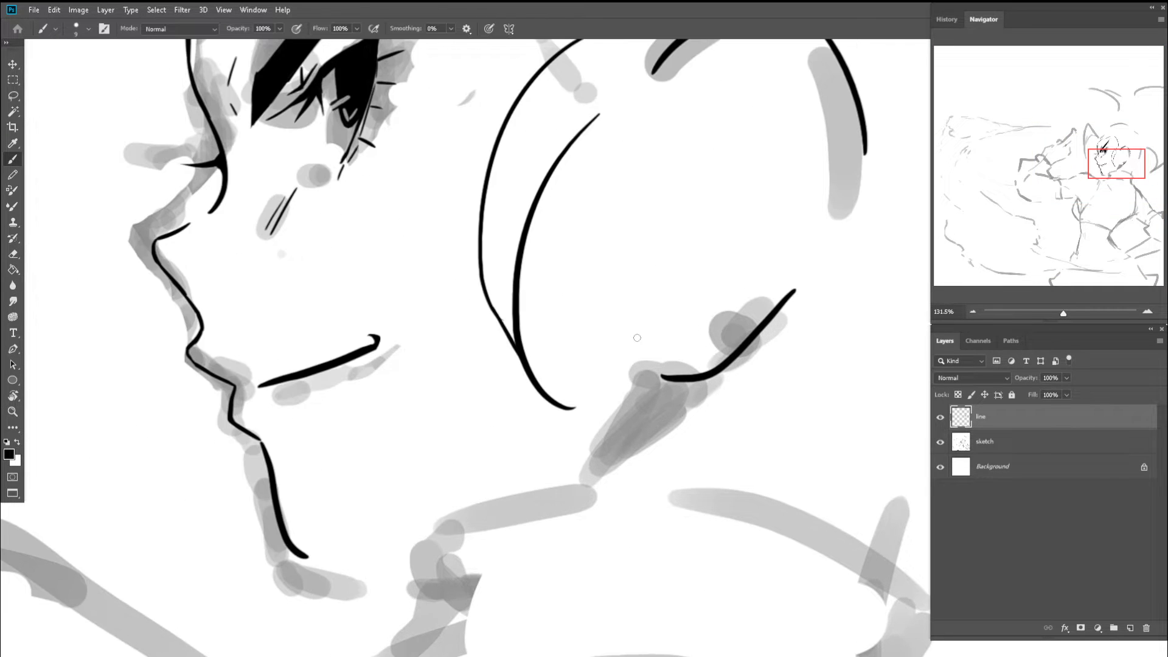
pyautogui.moveTo(633, 351); pyautogui.dragTo(662, 383)
pyautogui.hotkey('ctrl', 'z')
pyautogui.press('z')
pyautogui.press('b')
pyautogui.hotkey('ctrl', 'z')
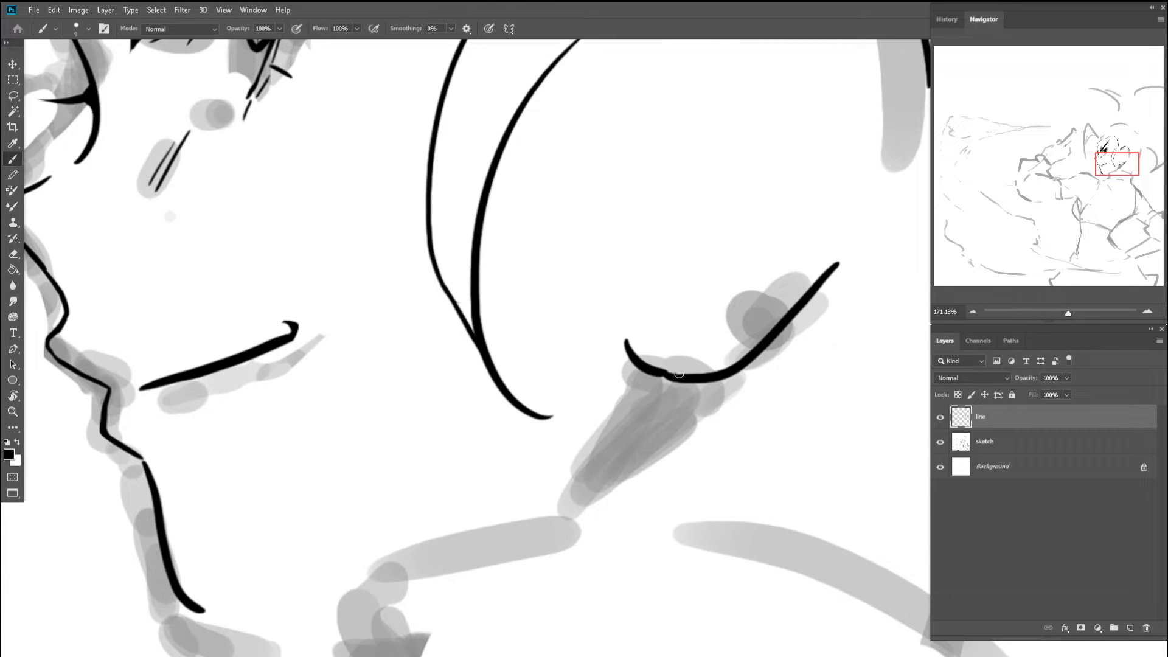
# - Add a short thick stroke running down from the hook's tip to form a sharp point
pyautogui.press('z')
pyautogui.scroll(-9, 678, 368)
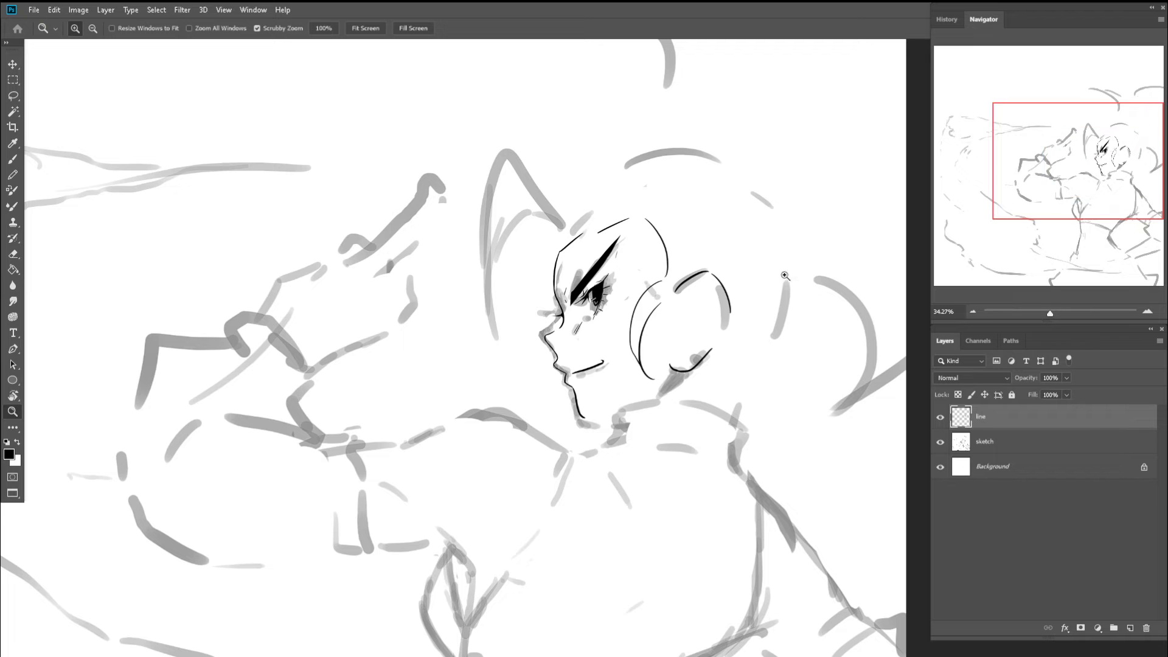
pyautogui.scroll(7, 655, 395)
pyautogui.press('b')
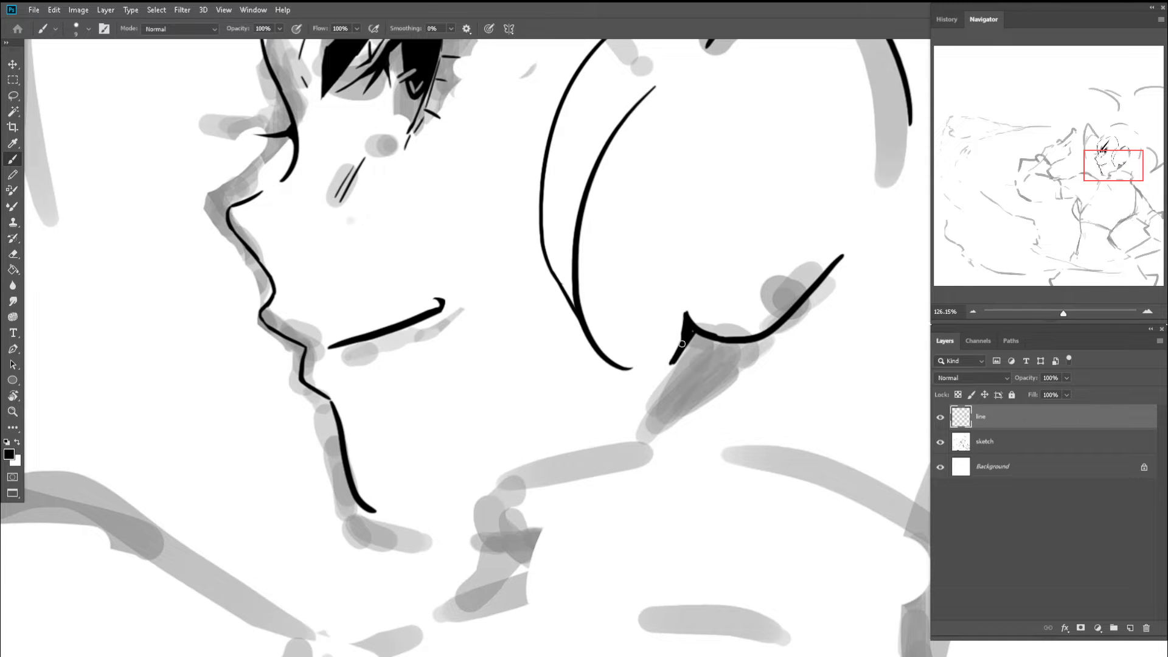
pyautogui.press('z')
pyautogui.moveTo(682, 343); pyautogui.dragTo(619, 398)
pyautogui.press('c')
pyautogui.press('z')
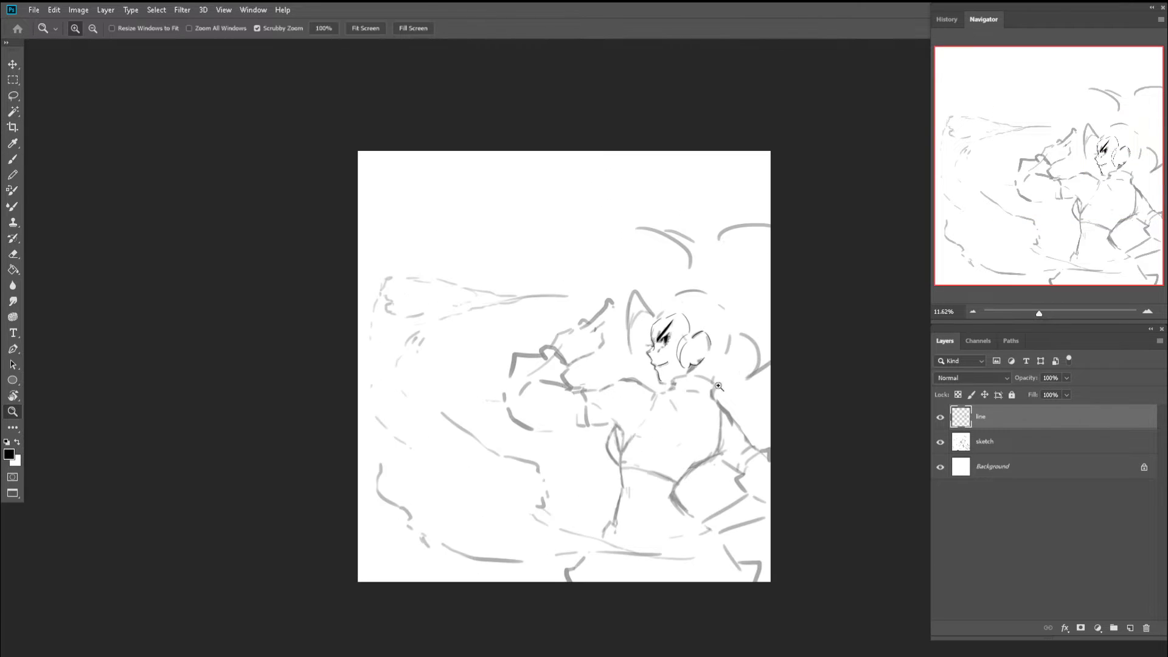
# - Rotate the canvas to suit the chin and erase the lower end of the chin line
pyautogui.scroll(7, 715, 402)
pyautogui.press('r')
pyautogui.moveTo(583, 281); pyautogui.dragTo(647, 380)
pyautogui.press('z')
pyautogui.moveTo(597, 336); pyautogui.dragTo(635, 320)
pyautogui.press('r')
pyautogui.moveTo(688, 292)
pyautogui.mouseDown()
pyautogui.moveTo(575, 282)
pyautogui.moveTo(618, 294)
pyautogui.mouseUp()
pyautogui.press('z')
pyautogui.press('b')
pyautogui.press('e')
pyautogui.press('r')
pyautogui.moveTo(668, 243); pyautogui.dragTo(613, 218)
pyautogui.press('e')
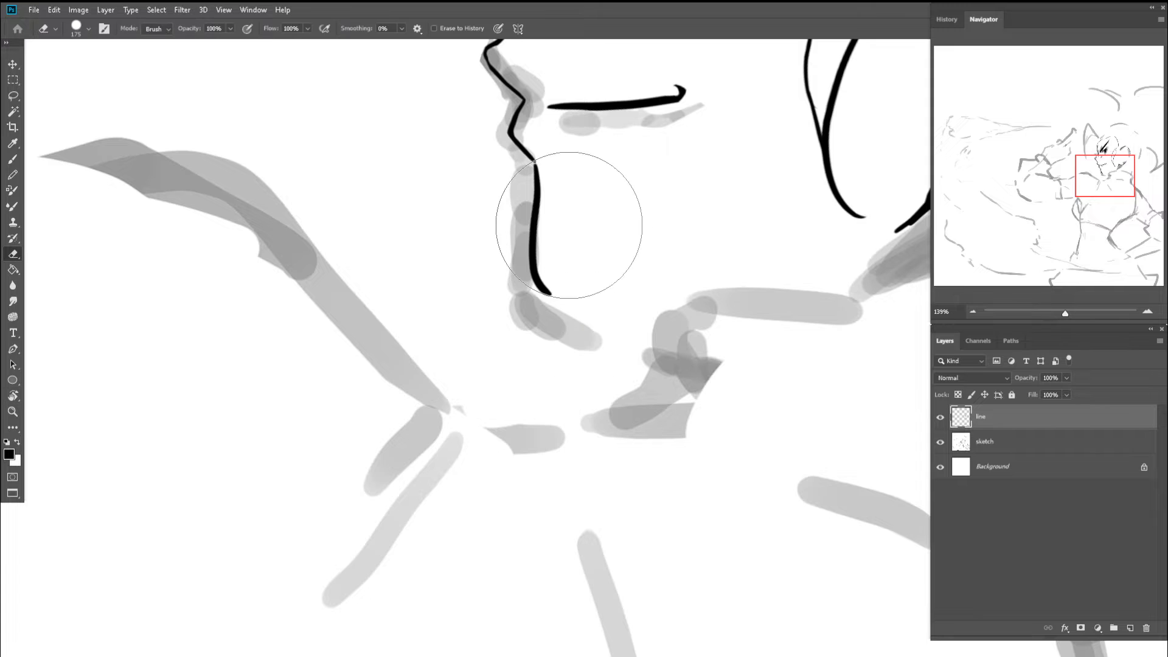
pyautogui.moveTo(561, 264); pyautogui.dragTo(550, 264)
# - Redraw the chin line so it rounds under into the jaw, and reset the canvas rotation
pyautogui.press('b')
pyautogui.moveTo(537, 190)
pyautogui.mouseDown()
pyautogui.moveTo(526, 243)
pyautogui.moveTo(553, 287)
pyautogui.moveTo(513, 275)
pyautogui.mouseUp()
pyautogui.hotkey('ctrl', 'z')
pyautogui.press('z')
pyautogui.press('b')
pyautogui.hotkey('ctrl', 'z')
pyautogui.press('z')
pyautogui.press('b')
pyautogui.moveTo(575, 254)
pyautogui.mouseDown()
pyautogui.moveTo(640, 253)
pyautogui.moveTo(542, 307)
pyautogui.moveTo(608, 362)
pyautogui.moveTo(549, 331)
pyautogui.mouseUp()
pyautogui.press('z')
pyautogui.press('r')
pyautogui.press('Escape')
pyautogui.press('z')
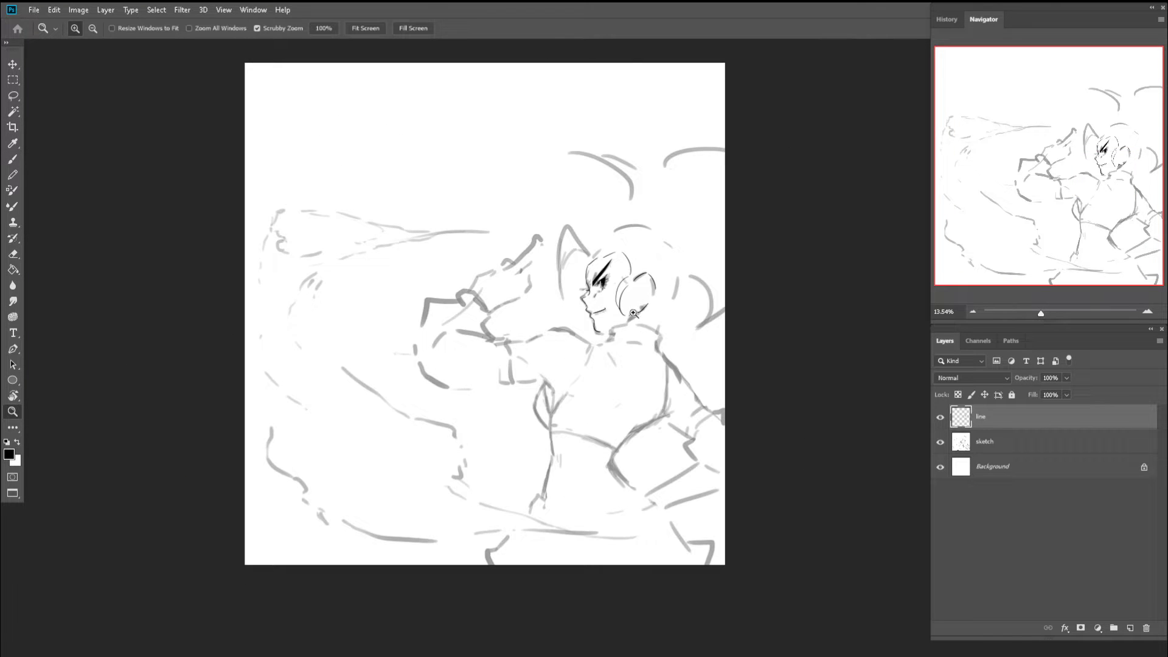
pyautogui.moveTo(633, 313); pyautogui.dragTo(652, 360)
pyautogui.press('b')
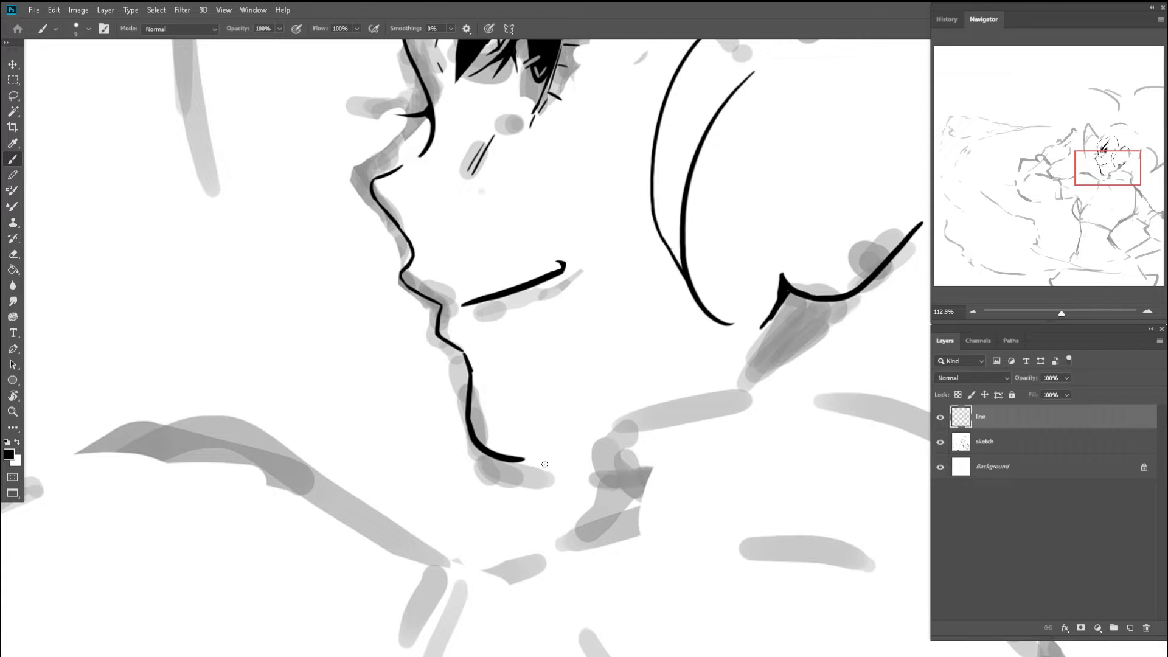
# - Ink a short separate dash behind the chin to continue the underside of the jaw
pyautogui.hotkey('ctrl', 'z')
pyautogui.moveTo(543, 464)
pyautogui.mouseDown()
pyautogui.moveTo(594, 470)
pyautogui.moveTo(513, 429)
pyautogui.mouseUp()
pyautogui.press('z')
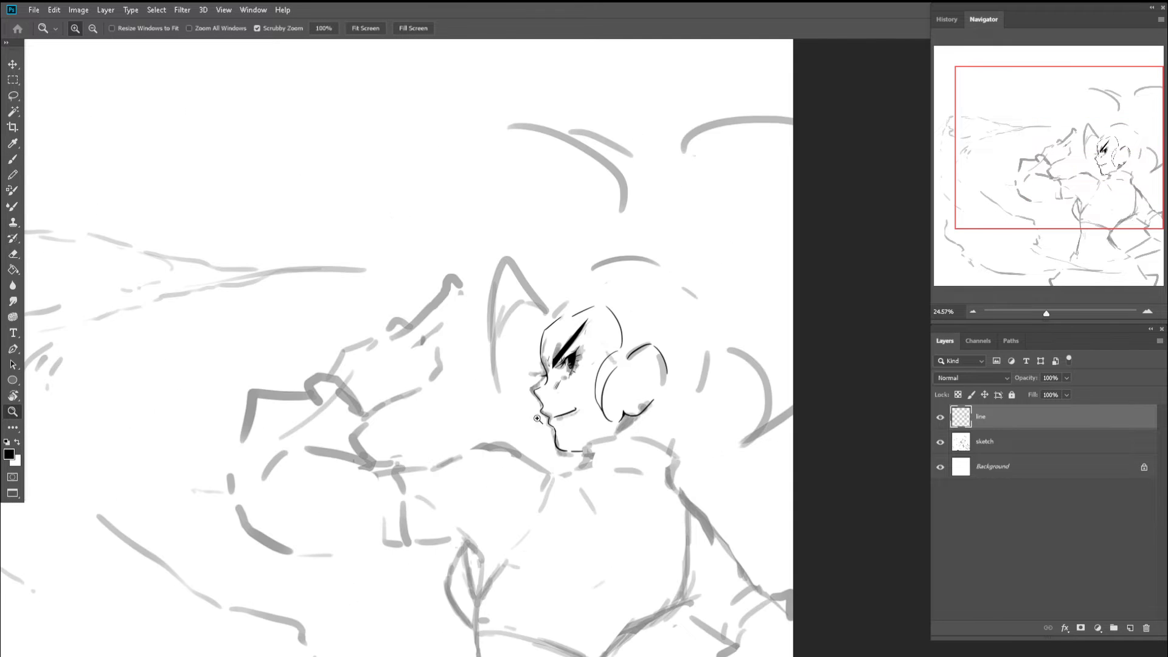
pyautogui.press('b')
pyautogui.press('space')
pyautogui.press('z')
pyautogui.moveTo(632, 417)
pyautogui.mouseDown()
pyautogui.moveTo(591, 306)
pyautogui.moveTo(608, 332)
pyautogui.mouseUp()
pyautogui.press('b')
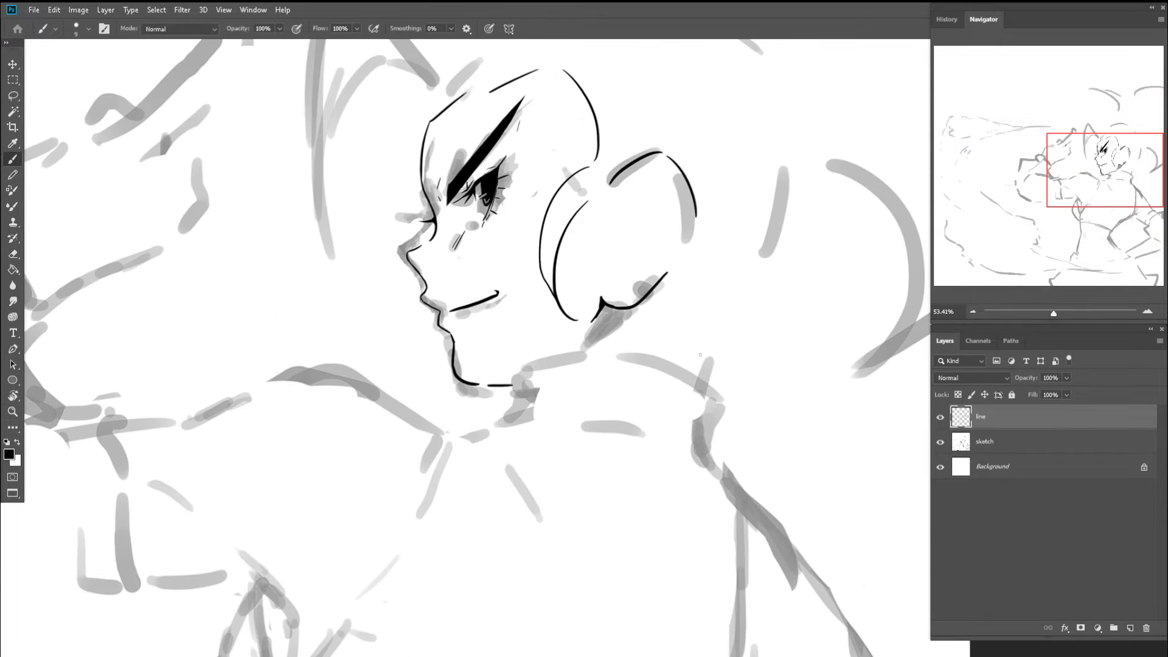
# - Ink a small V-shaped mark just below and behind the rounded shape
pyautogui.press('space')
pyautogui.moveTo(715, 329); pyautogui.dragTo(654, 336)
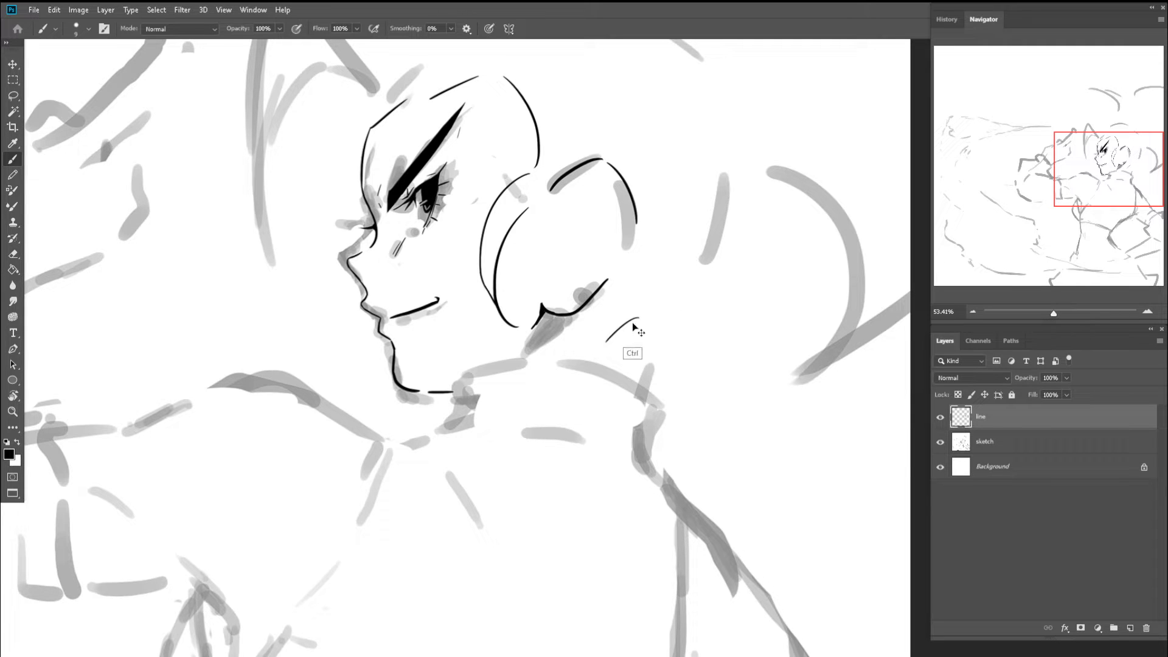
pyautogui.hotkey('ctrl', 'z')
pyautogui.moveTo(634, 322); pyautogui.dragTo(606, 351)
pyautogui.press('z')
pyautogui.moveTo(621, 300)
pyautogui.mouseDown()
pyautogui.moveTo(573, 284)
pyautogui.moveTo(582, 272)
pyautogui.mouseUp()
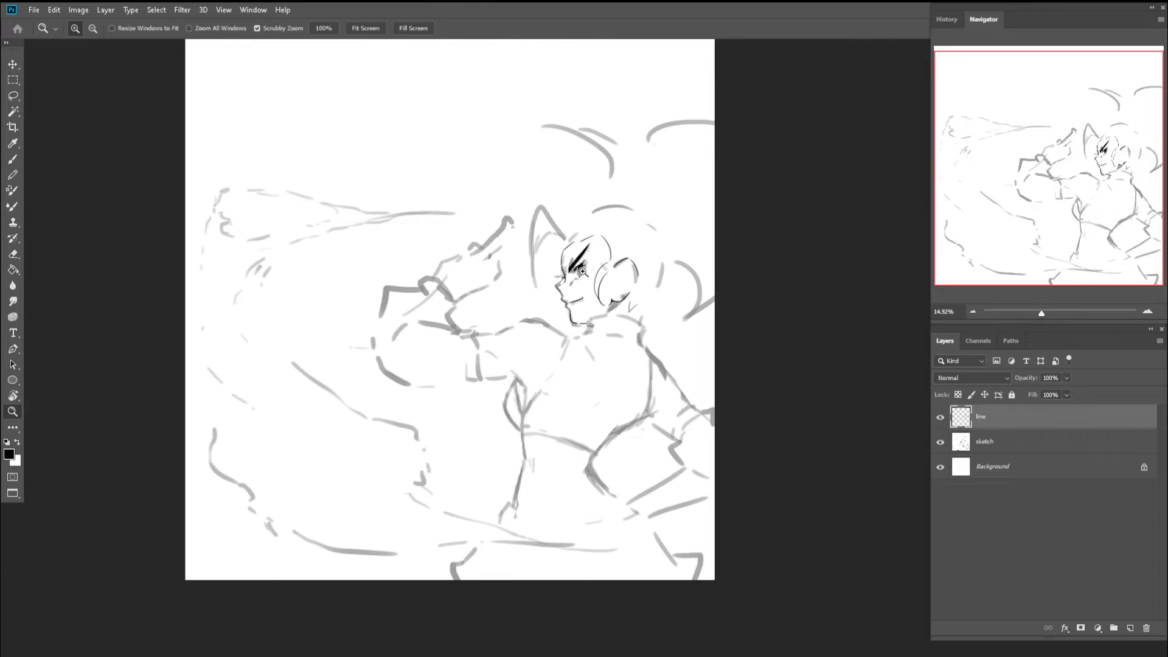
# - Redraw the long curve behind the eyebrow flatter with the sketch layer hidden, and show the sketch again
pyautogui.press('b')
pyautogui.click(940, 443)
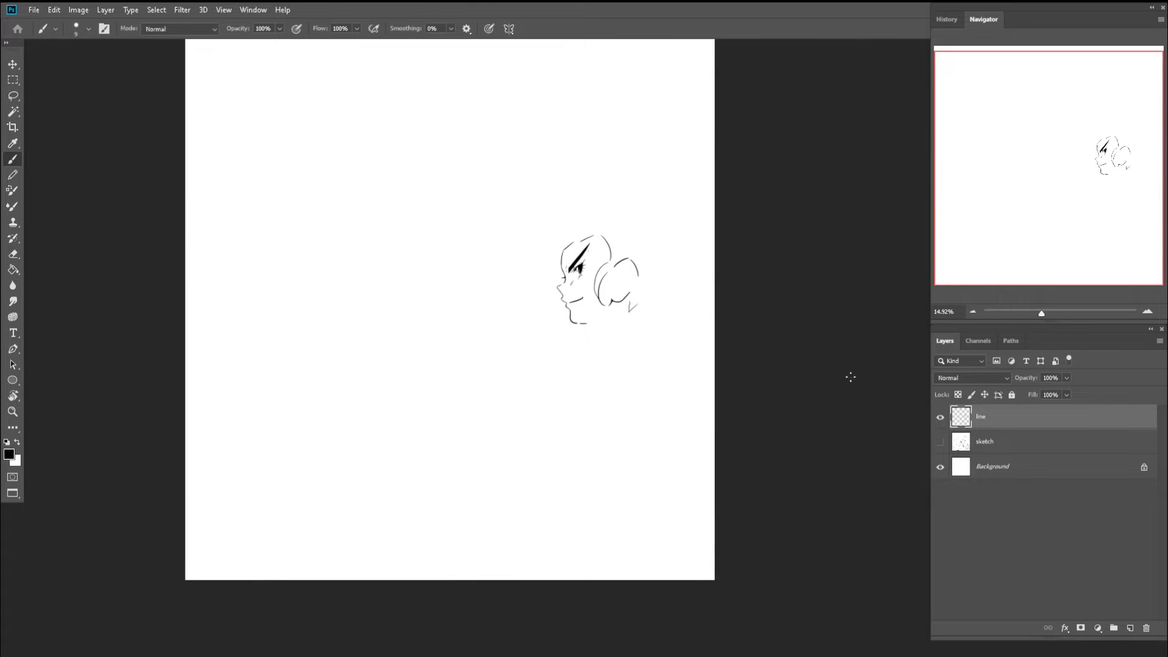
pyautogui.press('e')
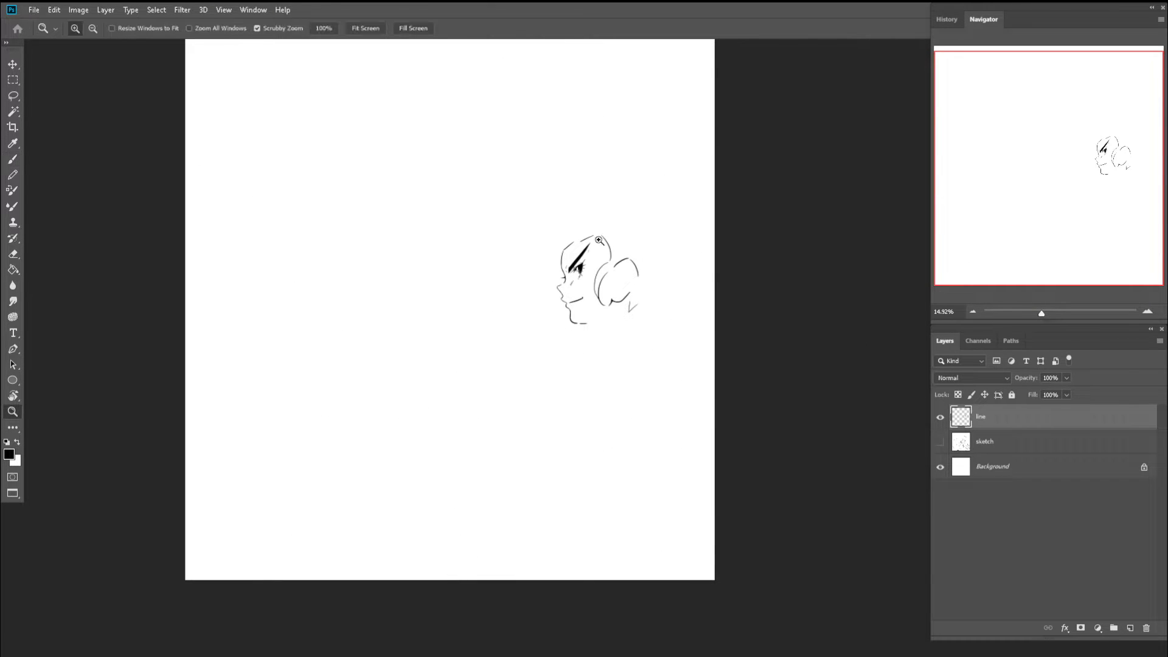
pyautogui.scroll(5, 602, 238)
pyautogui.press('z')
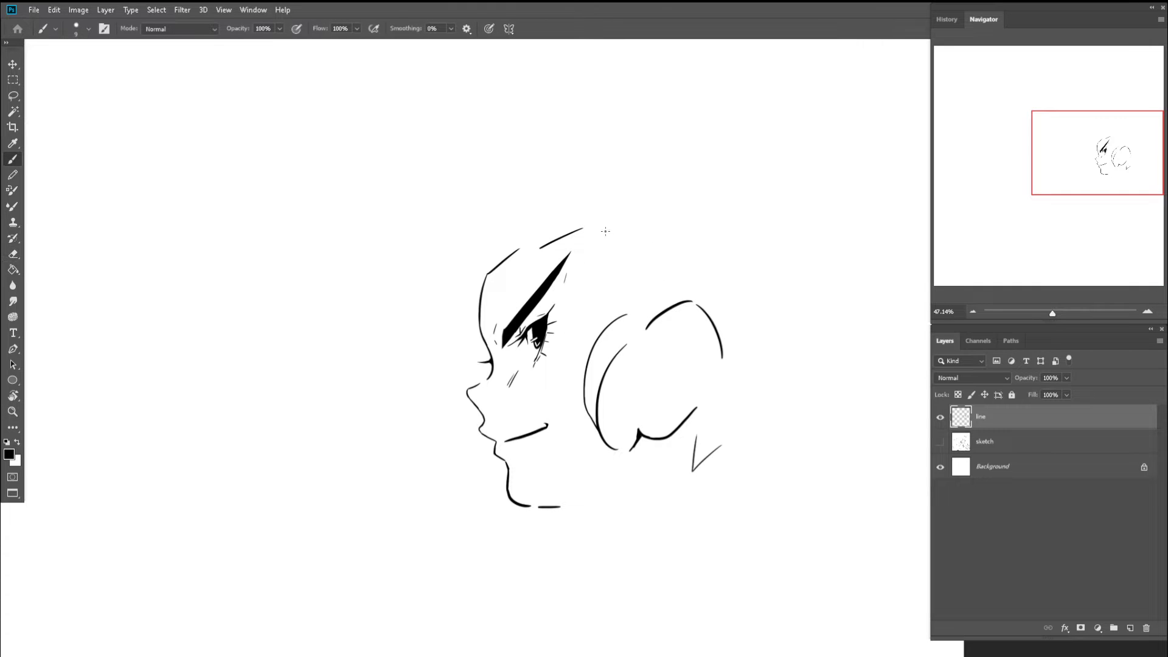
pyautogui.moveTo(608, 283); pyautogui.dragTo(565, 282)
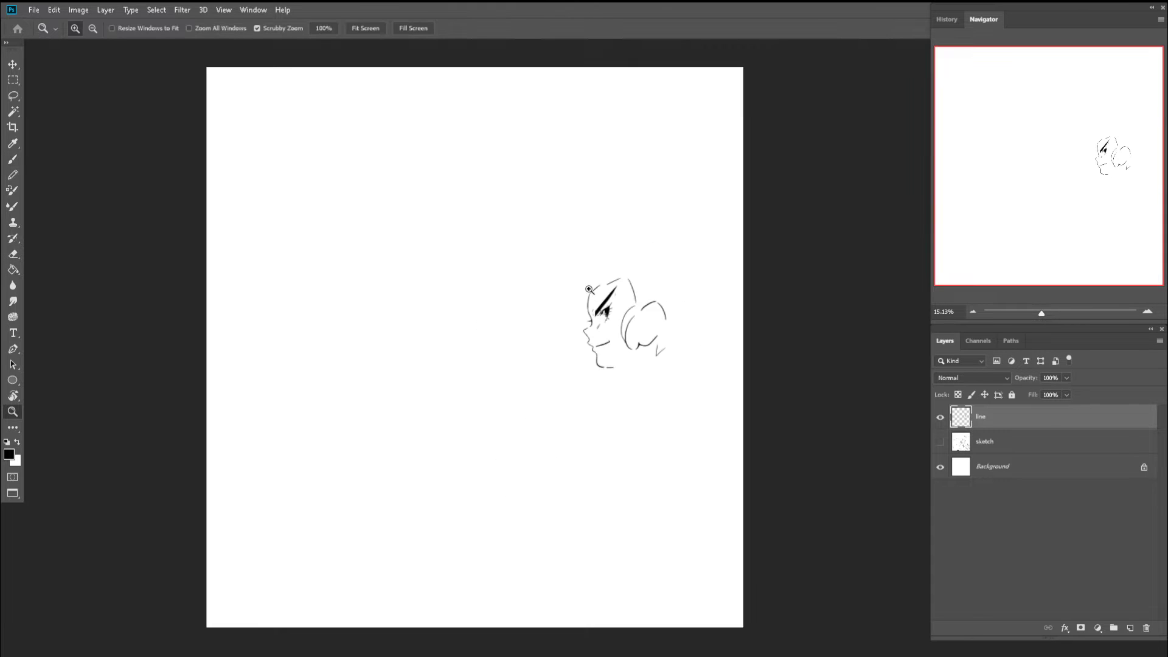
pyautogui.press('b')
pyautogui.click(940, 442)
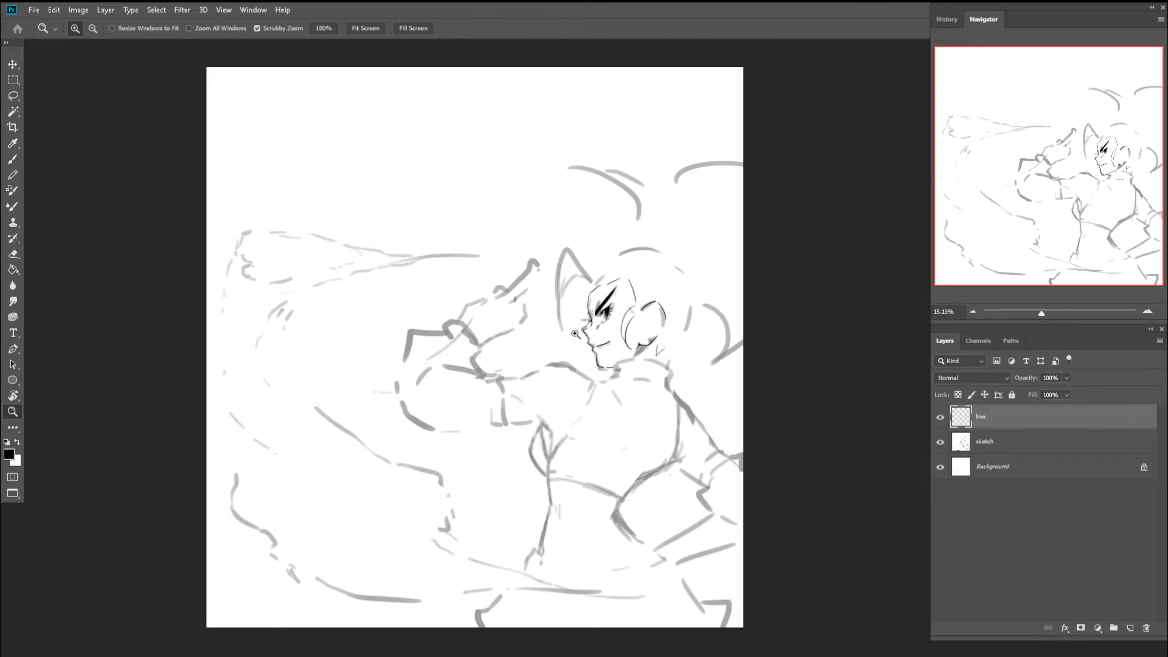
# - Replace the double cheek stroke with a single line and add a short stroke below the eye
pyautogui.scroll(5, 597, 328)
pyautogui.press('z')
pyautogui.scroll(2, 650, 316)
pyautogui.press('b')
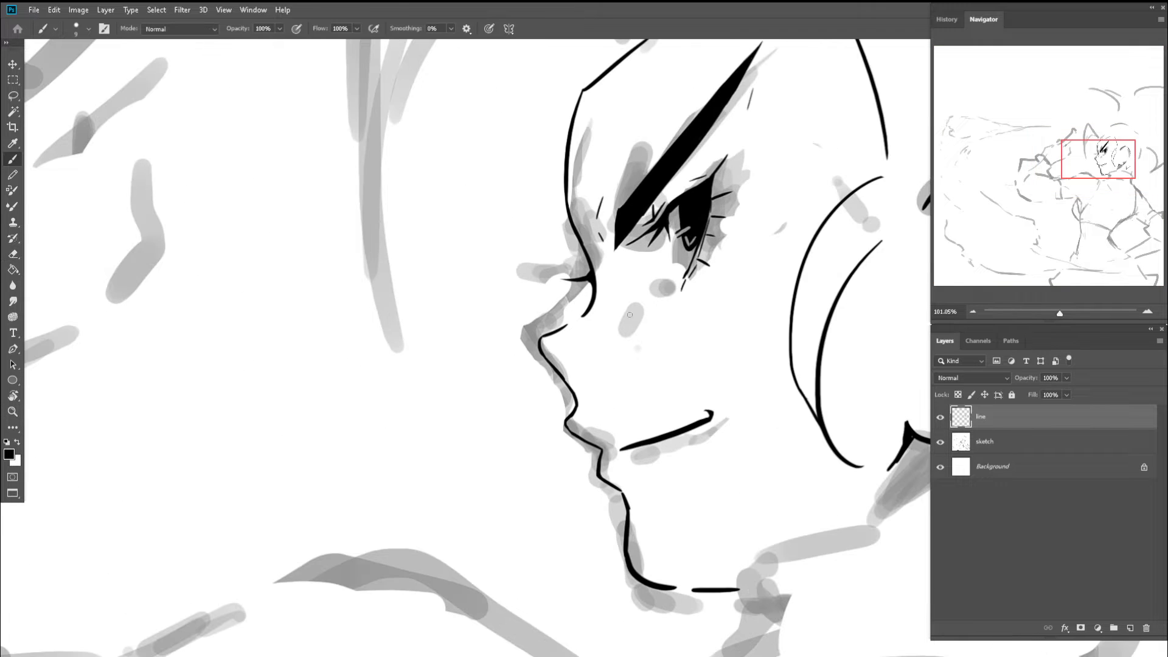
pyautogui.scroll(2, 690, 268)
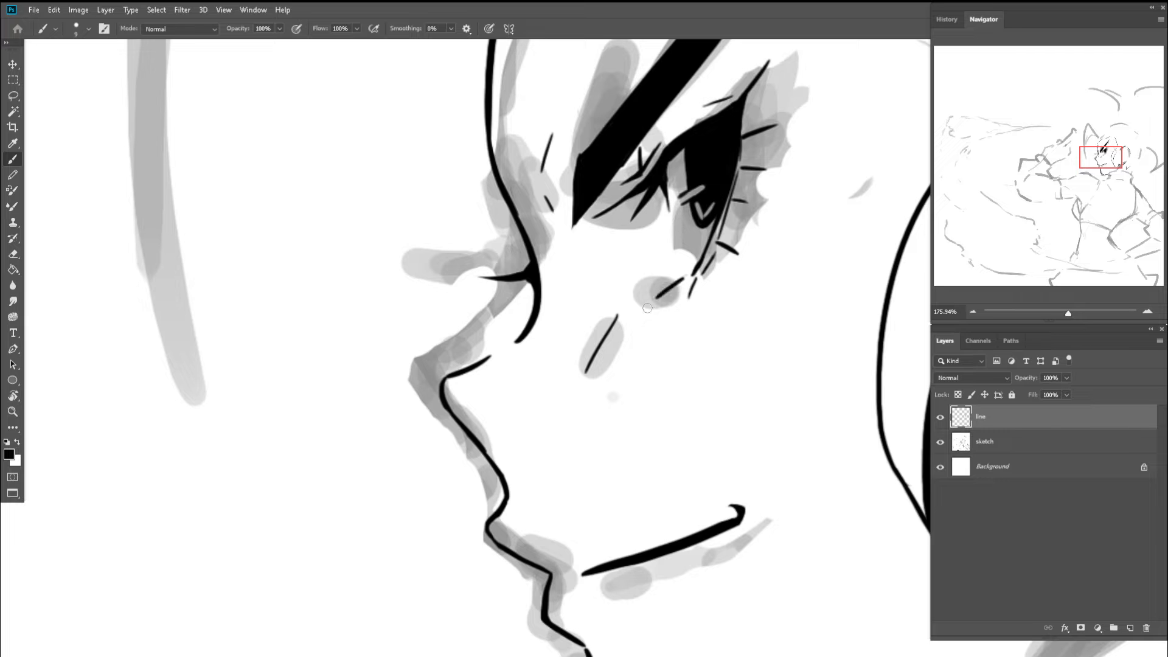
# - Reduce the Eraser size to 10 and thicken the lower tip of the eye outline with the Brush
pyautogui.press('z')
pyautogui.keyDown('alt'); pyautogui.click(683, 283); pyautogui.keyUp('alt')
pyautogui.keyDown('alt'); pyautogui.click(682, 284); pyautogui.keyUp('alt')
pyautogui.scroll(5, 685, 284)
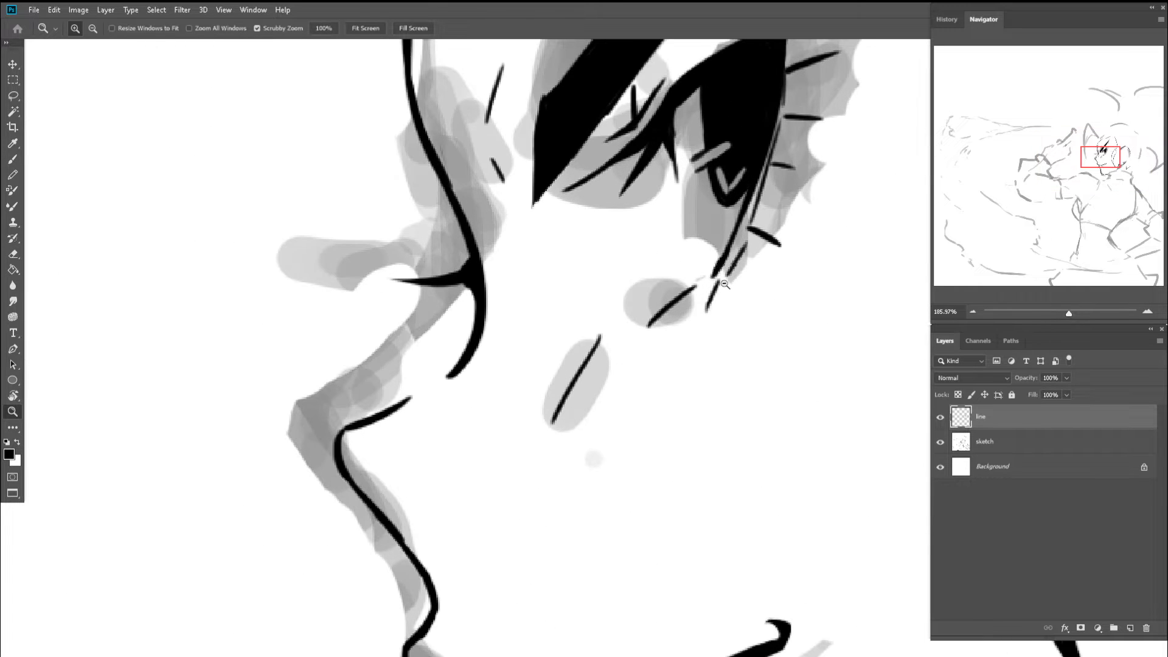
pyautogui.press('e')
pyautogui.press('[')
pyautogui.press('[')
pyautogui.press('[')
pyautogui.press('[')
pyautogui.press('[')
pyautogui.press('[')
pyautogui.press('[')
pyautogui.press('[')
pyautogui.press('[')
pyautogui.press('[')
pyautogui.press('[')
pyautogui.press('[')
pyautogui.press('[')
pyautogui.press('[')
pyautogui.press('[')
pyautogui.press('[')
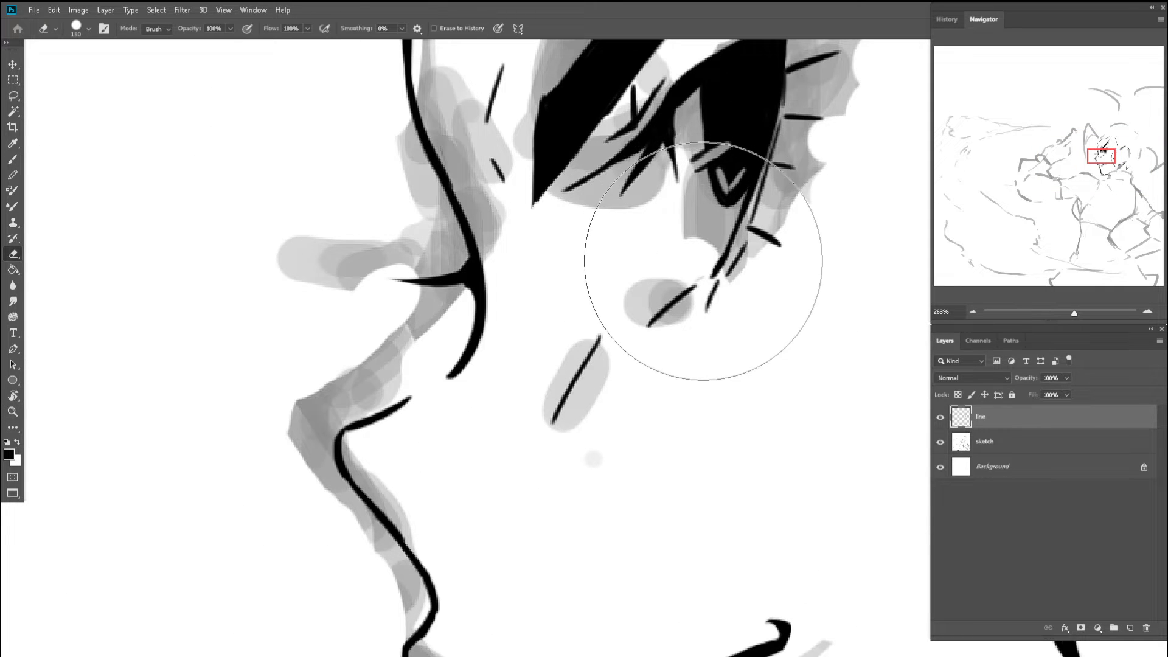
pyautogui.press('b')
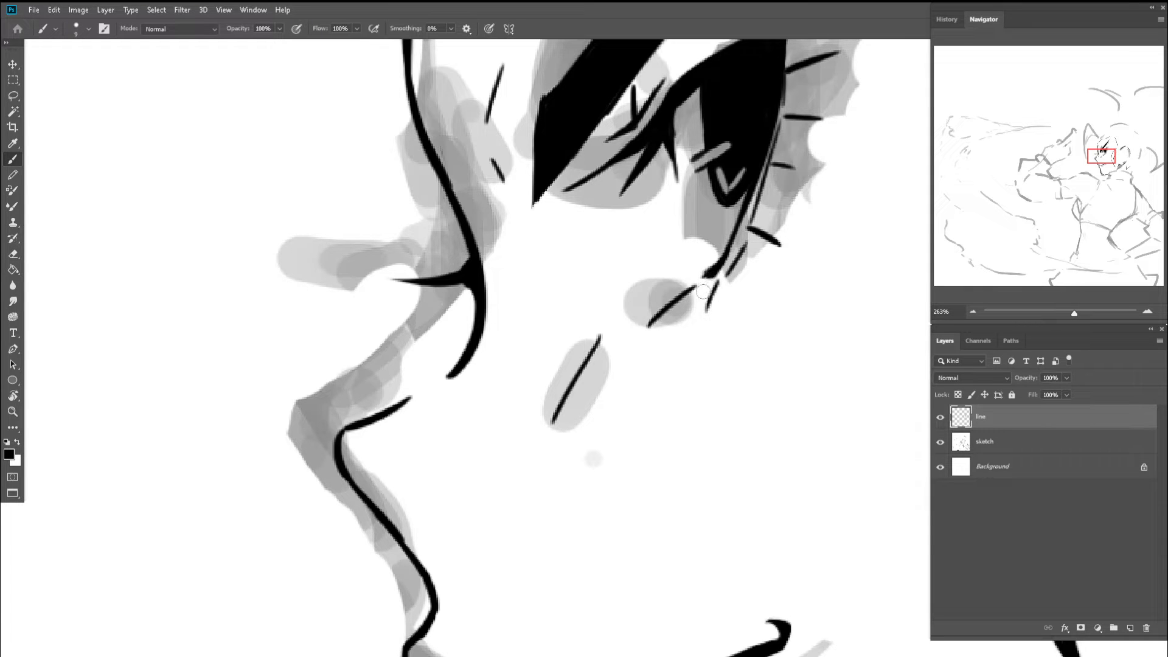
pyautogui.moveTo(714, 284); pyautogui.dragTo(700, 294)
# - Hide the sketch layer and view the whole canvas to judge the line art alone
pyautogui.scroll(-10, 708, 295)
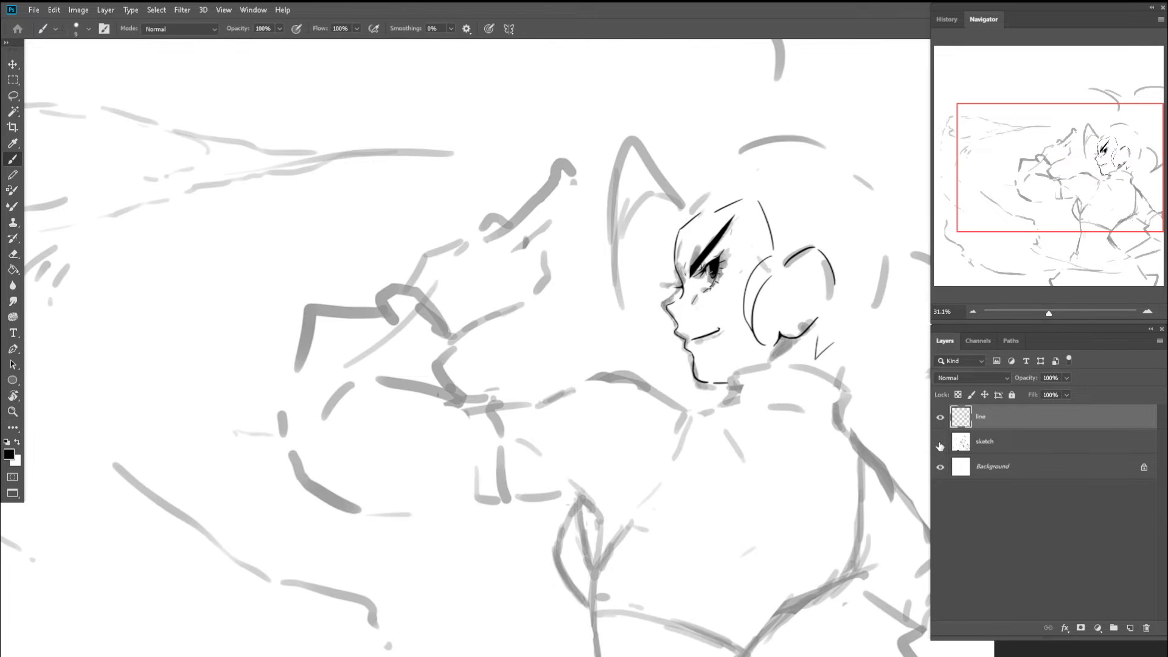
pyautogui.click(940, 446)
pyautogui.press('z')
pyautogui.scroll(-4, 651, 292)
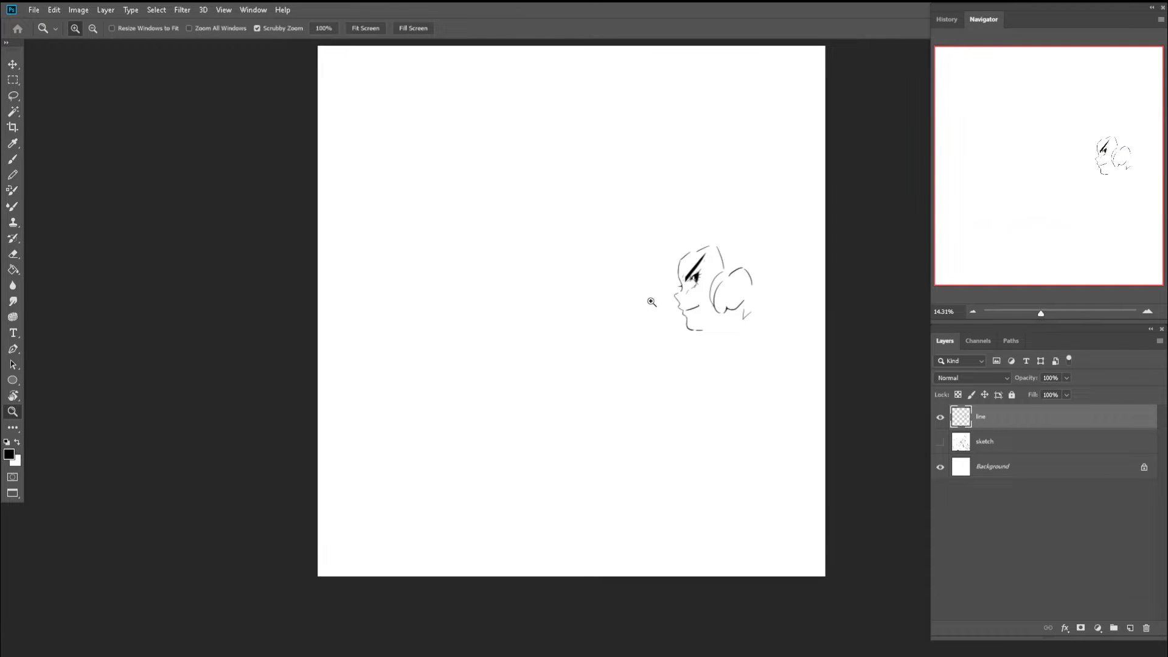
pyautogui.press('b')
# - Ink a short lower-lip stroke beneath the mouth on the rotated canvas, and reset the rotation
pyautogui.press('z')
pyautogui.moveTo(689, 303)
pyautogui.mouseDown()
pyautogui.moveTo(772, 328)
pyautogui.moveTo(614, 419)
pyautogui.moveTo(666, 461)
pyautogui.mouseUp()
pyautogui.press('b')
pyautogui.press('r')
pyautogui.press('z')
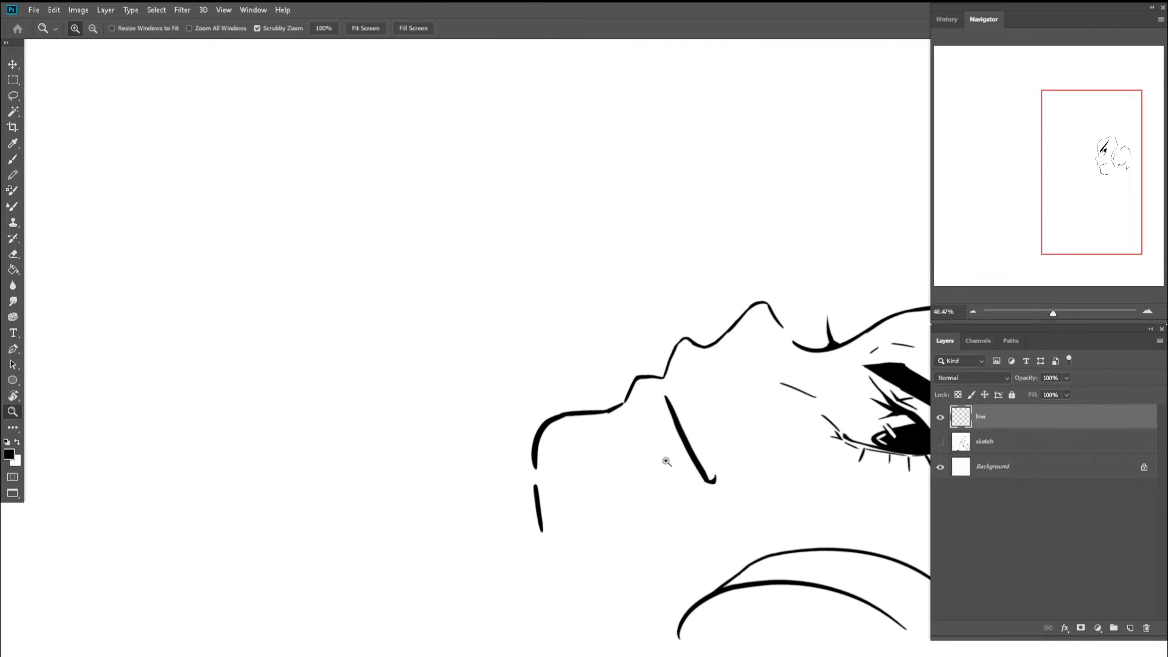
pyautogui.press('b')
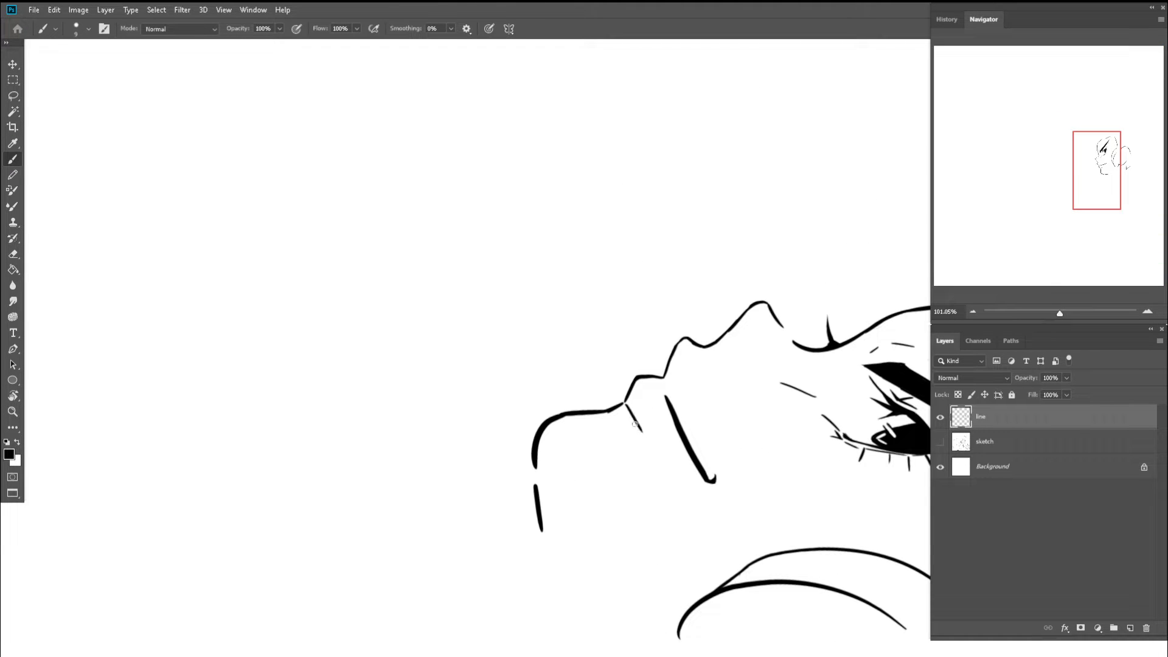
pyautogui.hotkey('ctrl', 'z')
pyautogui.moveTo(633, 416); pyautogui.dragTo(644, 436)
pyautogui.press('z')
pyautogui.moveTo(662, 451)
pyautogui.mouseDown()
pyautogui.moveTo(586, 425)
pyautogui.moveTo(597, 406)
pyautogui.mouseUp()
pyautogui.press('r')
pyautogui.press('Escape')
pyautogui.press('z')
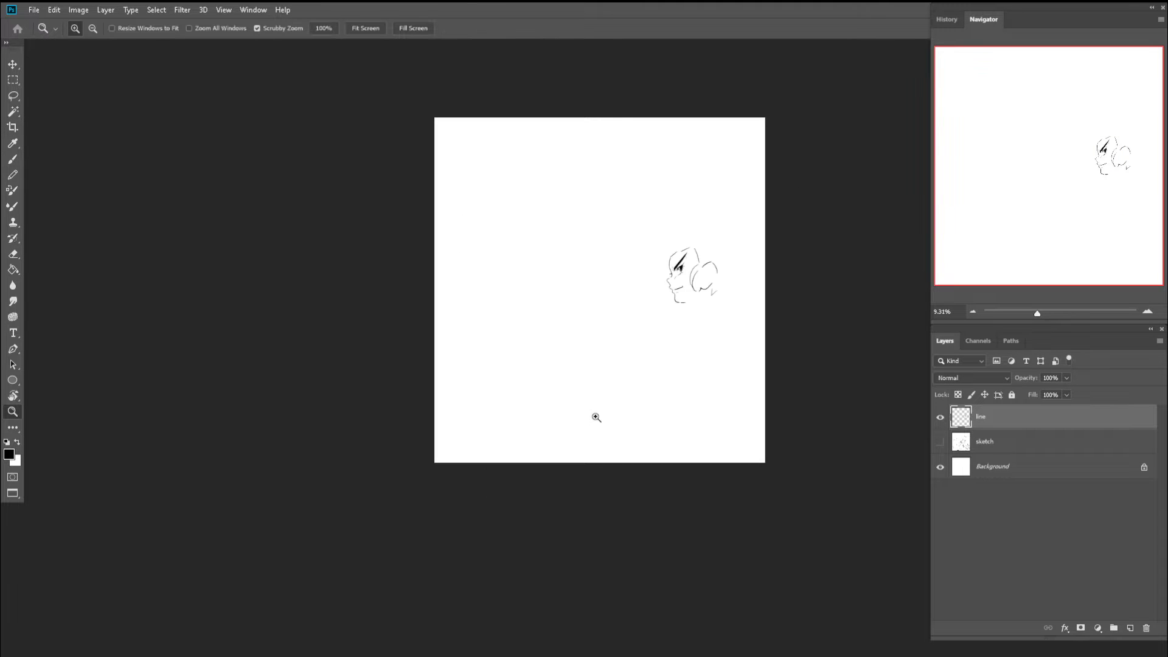
# - Shorten the outer end of the mouth line with the Eraser and ink a small upward hook at its corner
pyautogui.moveTo(692, 259); pyautogui.dragTo(709, 302)
pyautogui.press('e')
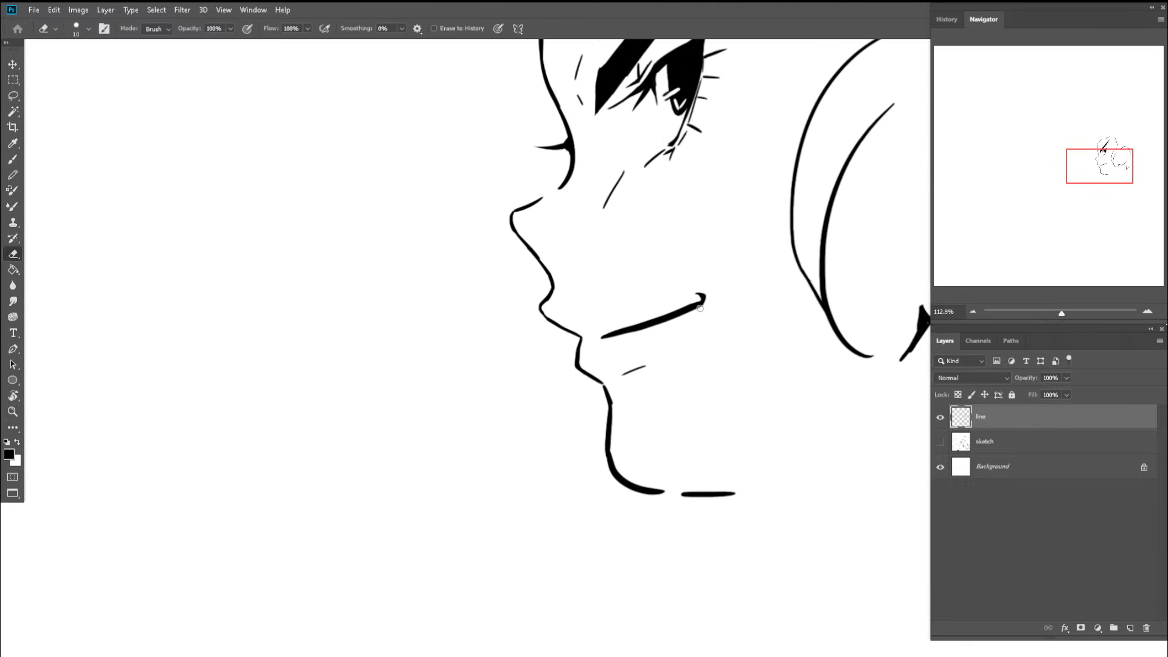
pyautogui.press('b')
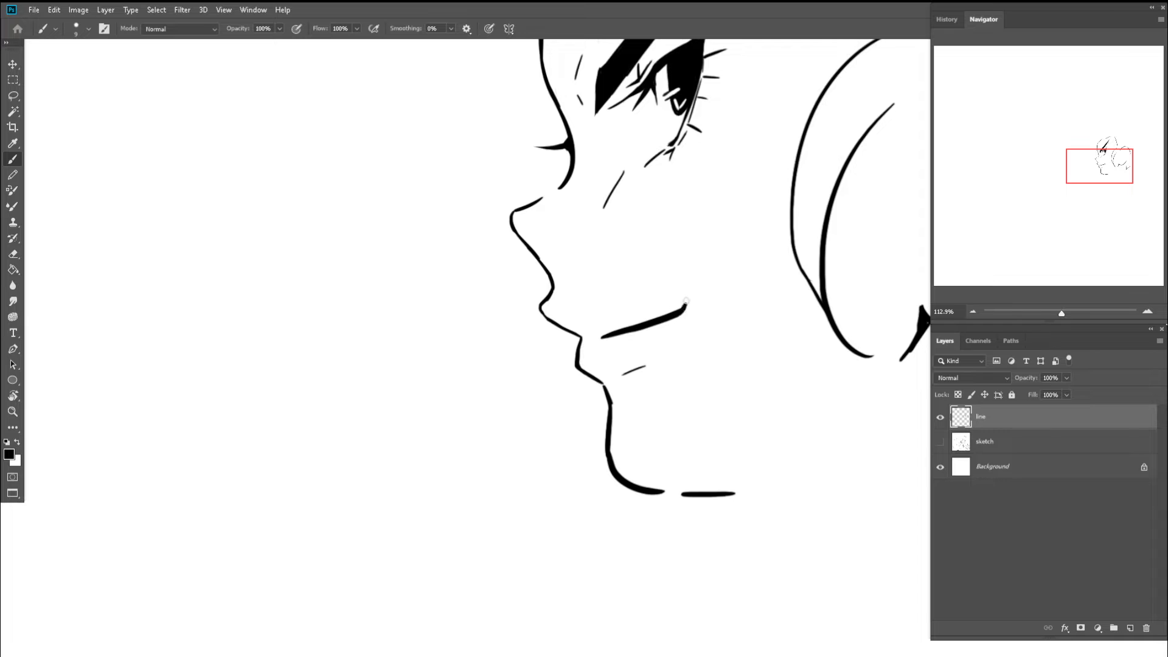
pyautogui.press('e')
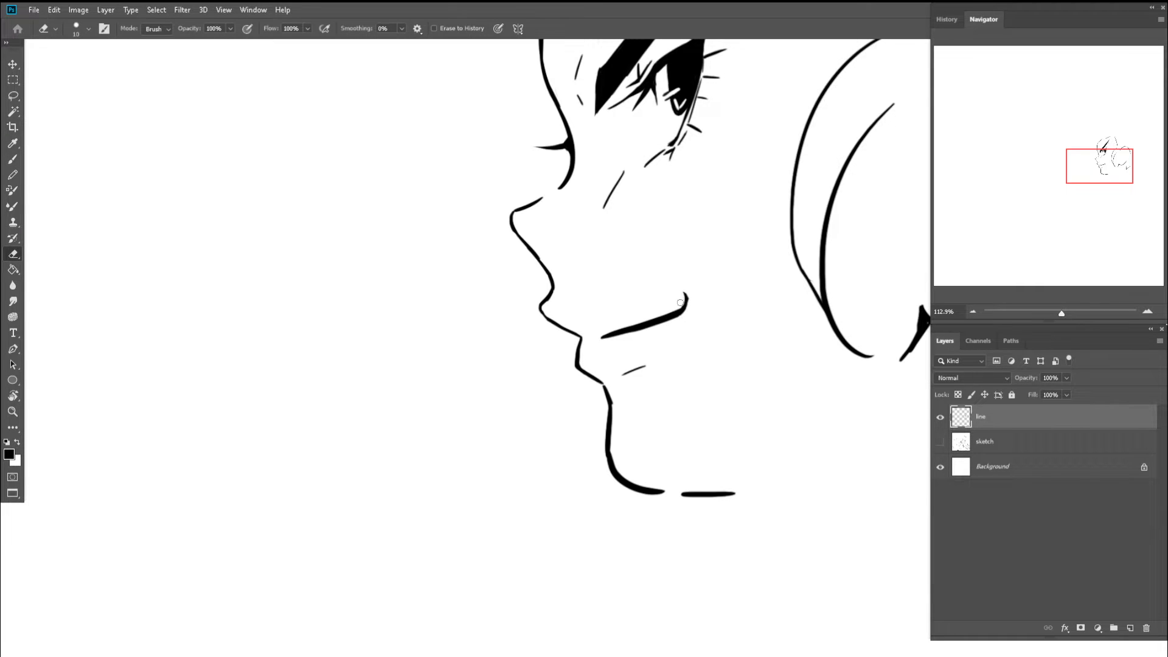
# - Erase the pointed nose tip and the short line above it from the profile
pyautogui.press('z')
pyautogui.moveTo(687, 265)
pyautogui.mouseDown()
pyautogui.moveTo(644, 247)
pyautogui.moveTo(702, 266)
pyautogui.moveTo(682, 245)
pyautogui.moveTo(669, 250)
pyautogui.moveTo(656, 282)
pyautogui.moveTo(688, 244)
pyautogui.moveTo(648, 288)
pyautogui.mouseUp()
pyautogui.press('e')
pyautogui.press('c')
pyautogui.press('z')
pyautogui.press('c')
pyautogui.press('z')
pyautogui.press('e')
pyautogui.press('z')
pyautogui.press('b')
# - Try several freehand strokes for the nose bridge, running from below the side lash towards the tip
pyautogui.hotkey('ctrl', 'z')
pyautogui.moveTo(699, 235); pyautogui.dragTo(640, 285)
pyautogui.hotkey('ctrl', 'z')
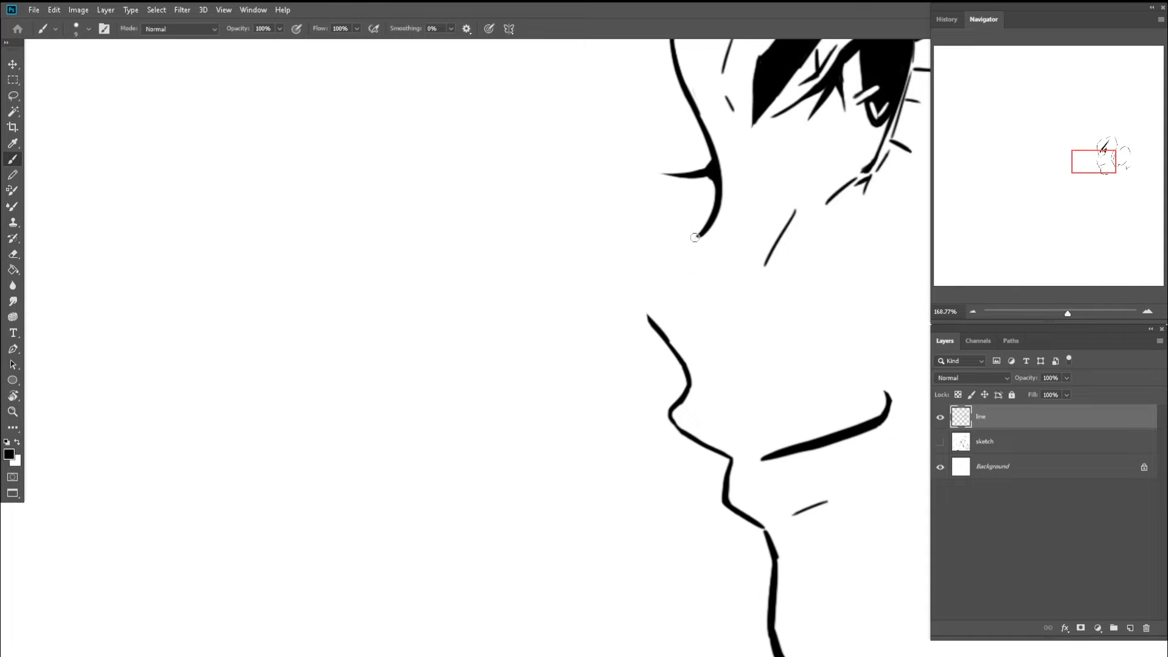
pyautogui.moveTo(706, 233); pyautogui.dragTo(632, 287)
pyautogui.hotkey('ctrl', 'z')
pyautogui.moveTo(705, 231); pyautogui.dragTo(645, 264)
pyautogui.hotkey('ctrl', 'z')
pyautogui.moveTo(704, 231); pyautogui.dragTo(645, 290)
pyautogui.hotkey('ctrl', 'z')
# - Trim the lower end of the brow line and ink a bridge stroke joining it to the nose tip
pyautogui.press('e')
pyautogui.moveTo(707, 208); pyautogui.dragTo(666, 278)
pyautogui.press('b')
pyautogui.moveTo(695, 241)
pyautogui.mouseDown()
pyautogui.moveTo(622, 349)
pyautogui.moveTo(660, 358)
pyautogui.moveTo(619, 350)
pyautogui.moveTo(635, 371)
pyautogui.mouseUp()
pyautogui.hotkey('ctrl', 'z')
pyautogui.hotkey('ctrl', 'space')
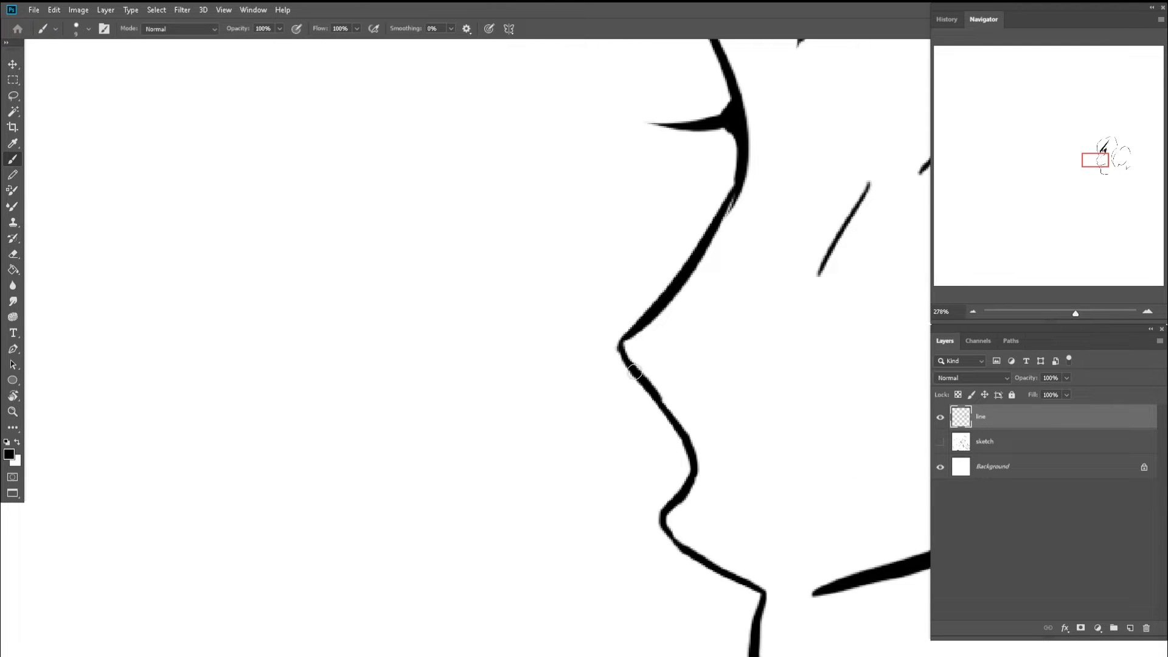
# - Clean up the edges of the new nose line with the Eraser and retouch the tip with the Brush
pyautogui.press('e')
pyautogui.moveTo(721, 236)
pyautogui.mouseDown()
pyautogui.moveTo(690, 329)
pyautogui.moveTo(644, 367)
pyautogui.mouseUp()
pyautogui.moveTo(683, 303); pyautogui.dragTo(646, 379)
pyautogui.press('b')
pyautogui.moveTo(696, 309); pyautogui.dragTo(636, 398)
pyautogui.hotkey('ctrl', 'space')
pyautogui.moveTo(697, 336)
pyautogui.mouseDown()
pyautogui.moveTo(637, 331)
pyautogui.moveTo(592, 300)
pyautogui.mouseUp()
pyautogui.moveTo(674, 296); pyautogui.dragTo(629, 291)
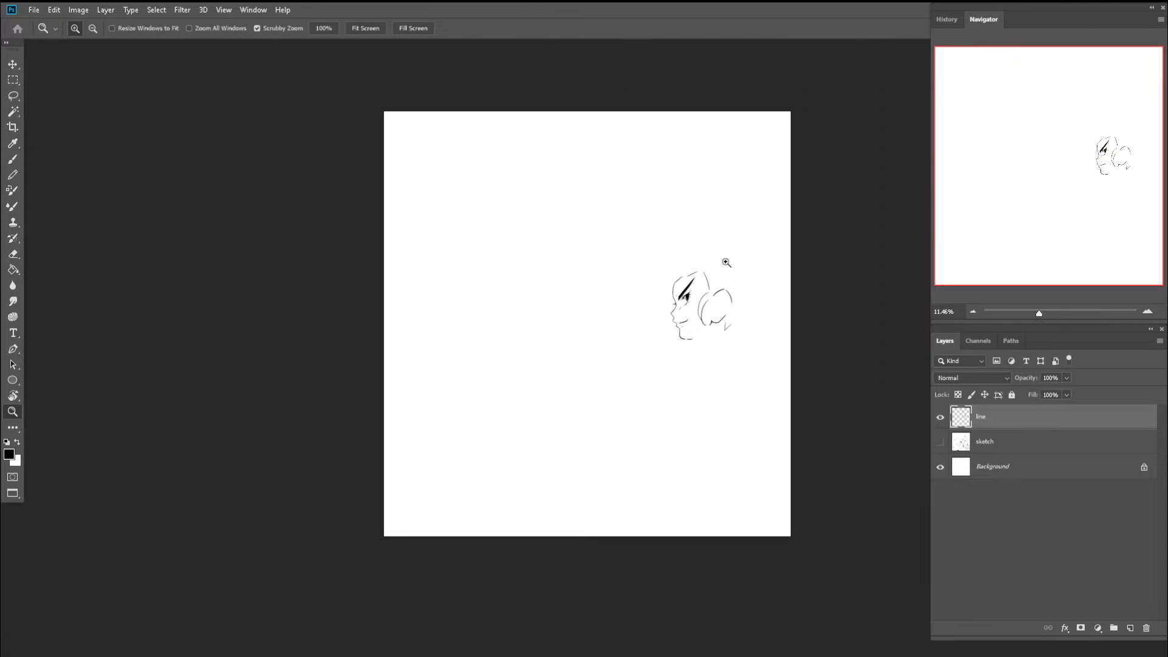
# - Flip the canvas view horizontally and redraw the nose bridge as a longer curve to the tip
pyautogui.hotkey('ctrl', 'shift', 'h')
pyautogui.moveTo(491, 311)
pyautogui.mouseDown()
pyautogui.moveTo(581, 340)
pyautogui.moveTo(525, 318)
pyautogui.moveTo(532, 307)
pyautogui.mouseUp()
pyautogui.hotkey('ctrl', 'z')
pyautogui.moveTo(476, 237); pyautogui.dragTo(555, 328)
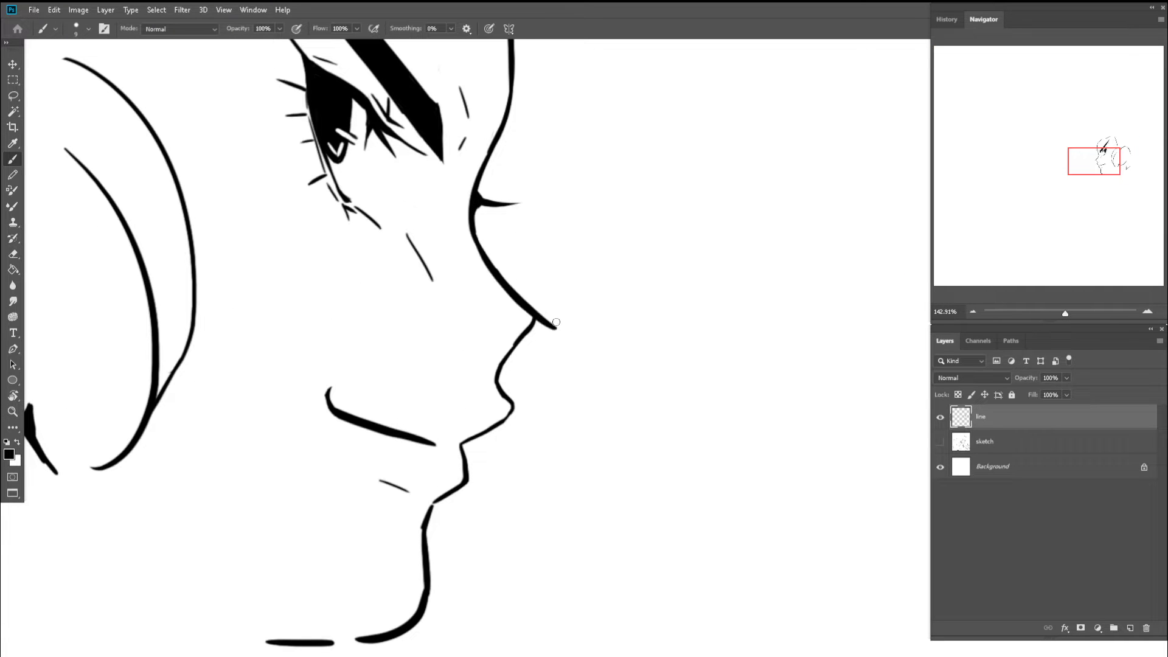
pyautogui.scroll(3, 556, 322)
# - Trim the overshooting end of the bridge and round off the nose tip with Brush and Eraser touches
pyautogui.press('e')
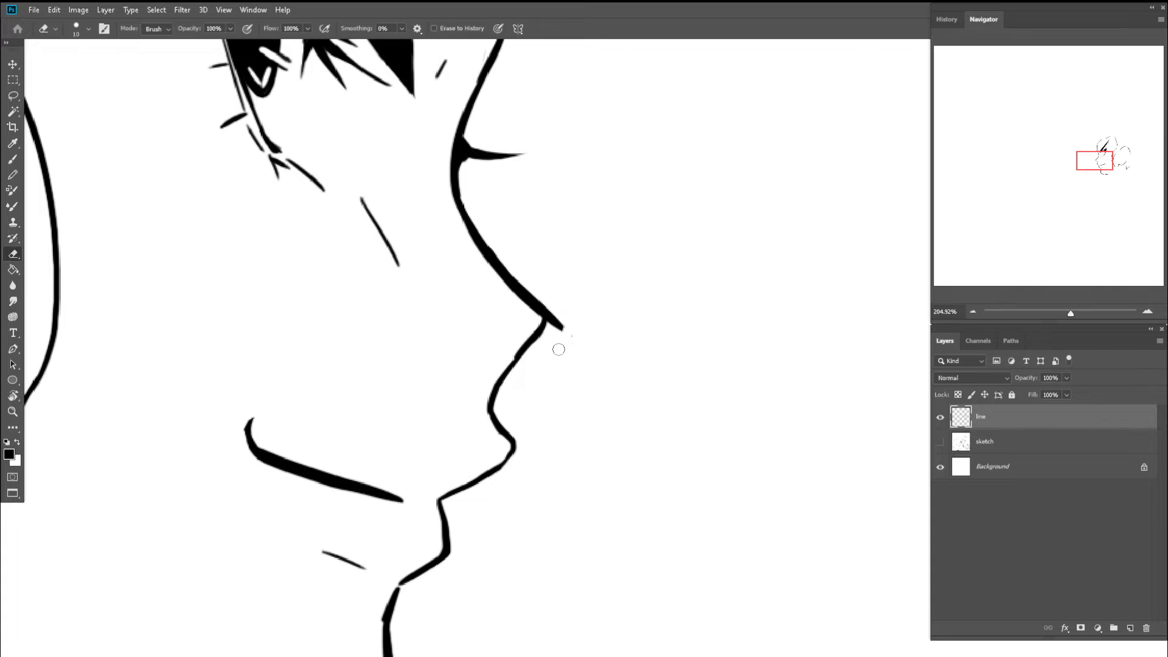
pyautogui.press('b')
pyautogui.moveTo(552, 318)
pyautogui.mouseDown()
pyautogui.moveTo(544, 348)
pyautogui.moveTo(535, 341)
pyautogui.moveTo(549, 332)
pyautogui.moveTo(469, 244)
pyautogui.mouseUp()
pyautogui.press('e')
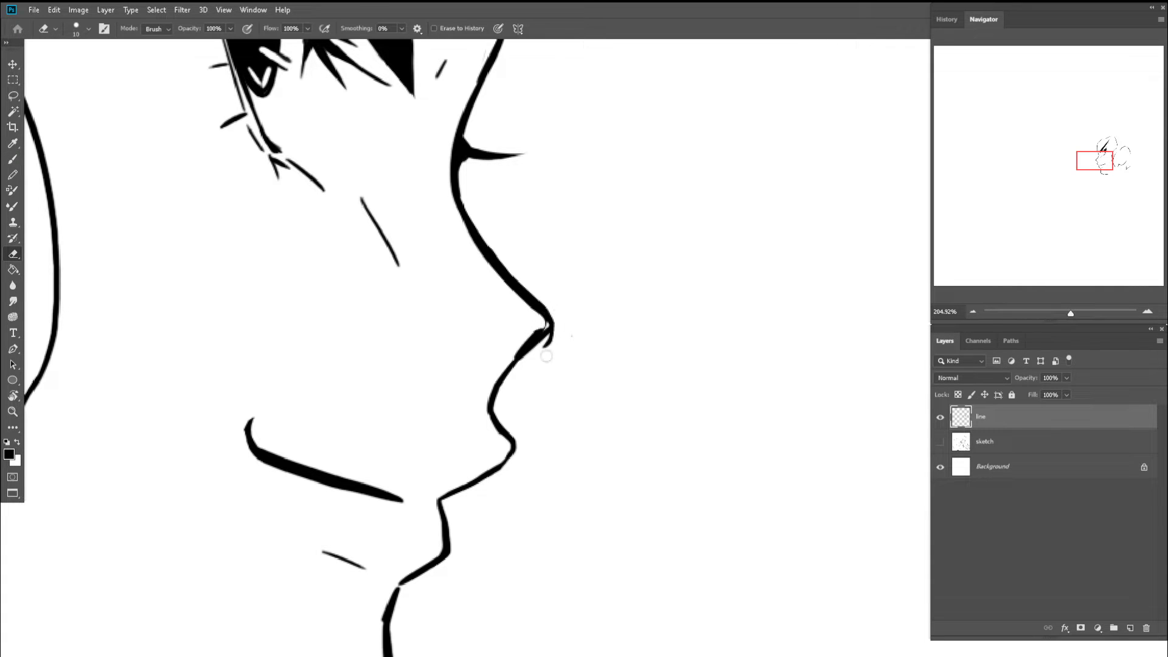
pyautogui.moveTo(546, 355); pyautogui.dragTo(542, 348)
pyautogui.moveTo(556, 308)
pyautogui.mouseDown()
pyautogui.moveTo(521, 344)
pyautogui.moveTo(538, 334)
pyautogui.mouseUp()
pyautogui.press('b')
pyautogui.press('z')
pyautogui.moveTo(542, 326); pyautogui.dragTo(466, 315)
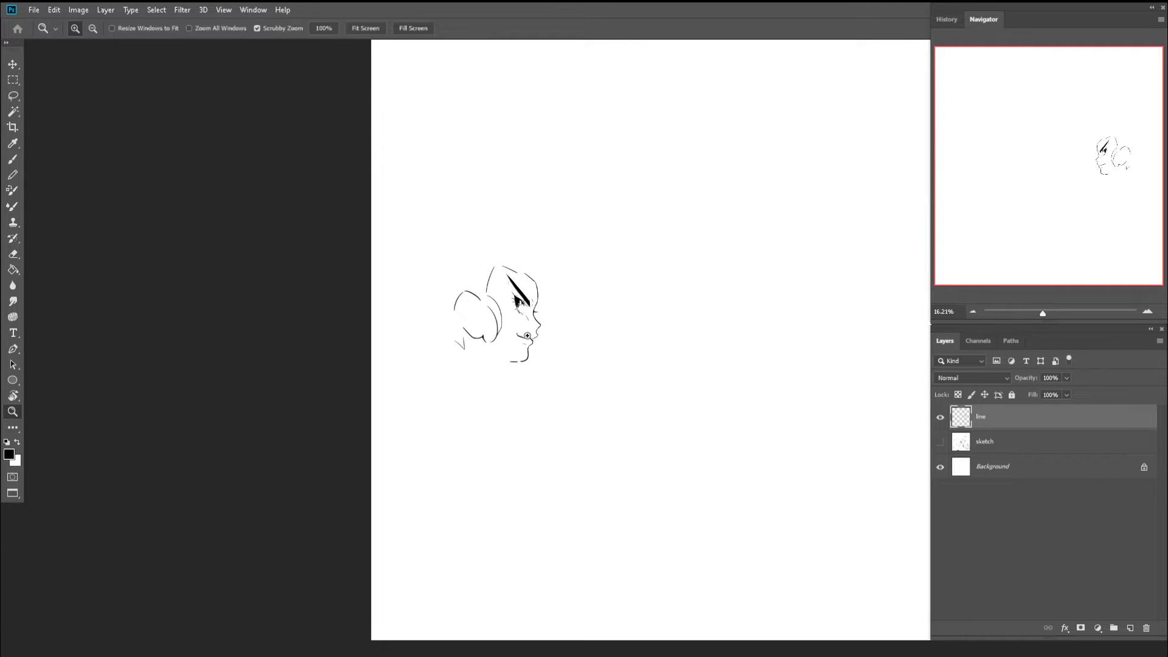
# - Erase the contour between nose tip and mouth and redraw the underside of the nose and the upper lip
pyautogui.moveTo(527, 335)
pyautogui.mouseDown()
pyautogui.moveTo(578, 327)
pyautogui.moveTo(564, 330)
pyautogui.moveTo(553, 373)
pyautogui.moveTo(590, 302)
pyautogui.moveTo(533, 340)
pyautogui.mouseUp()
pyautogui.press('e')
pyautogui.press('b')
pyautogui.hotkey('ctrl', 'z')
pyautogui.moveTo(587, 291)
pyautogui.mouseDown()
pyautogui.moveTo(528, 338)
pyautogui.moveTo(539, 320)
pyautogui.moveTo(528, 373)
pyautogui.mouseUp()
pyautogui.hotkey('ctrl', 'z')
pyautogui.hotkey('ctrl', 'z')
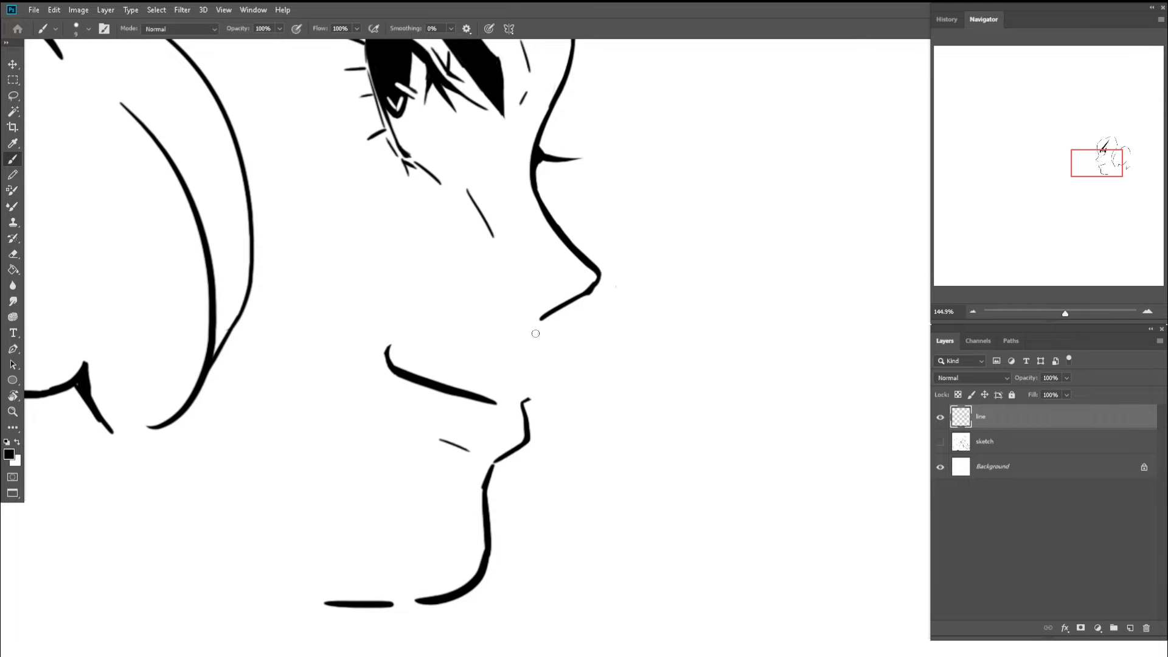
pyautogui.moveTo(535, 333)
pyautogui.mouseDown()
pyautogui.moveTo(548, 378)
pyautogui.moveTo(531, 402)
pyautogui.mouseUp()
pyautogui.hotkey('ctrl', 'z')
pyautogui.hotkey('ctrl', '0')
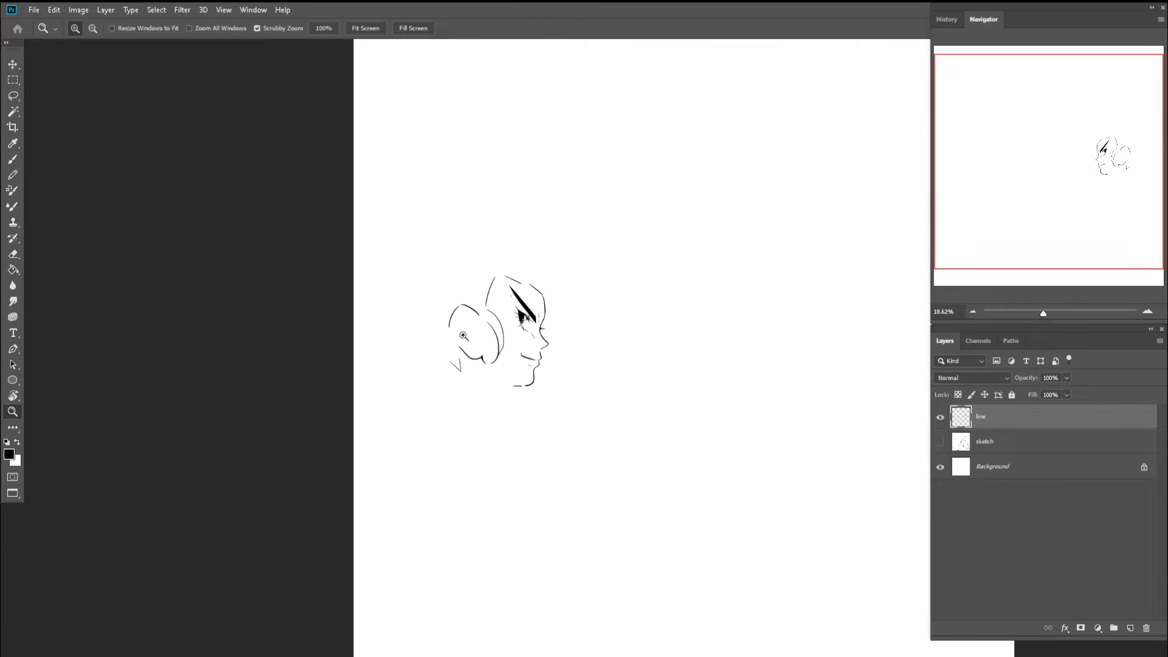
pyautogui.hotkey('ctrl', 'space')
pyautogui.moveTo(542, 341); pyautogui.dragTo(582, 380)
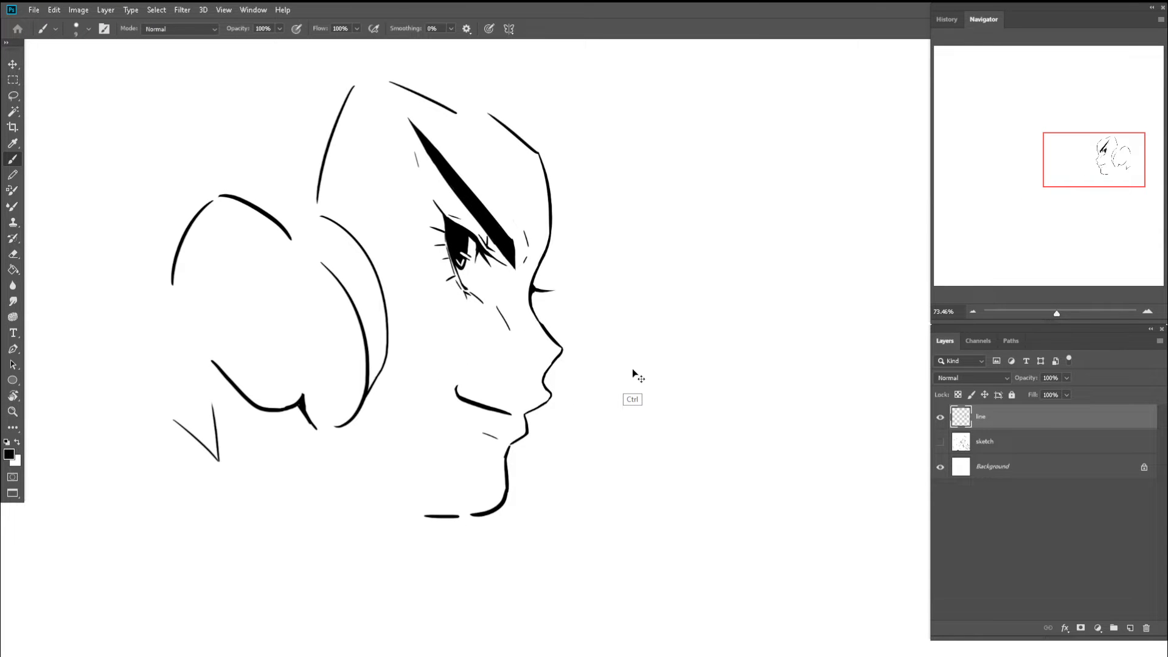
# - Reshape the nose bridge into a more concave curve with a slightly upturned tip
pyautogui.hotkey('ctrl', 'z')
pyautogui.hotkey('ctrl', 'z')
pyautogui.hotkey('ctrl', 'z')
pyautogui.hotkey('ctrl', 'space')
pyautogui.click(537, 312)
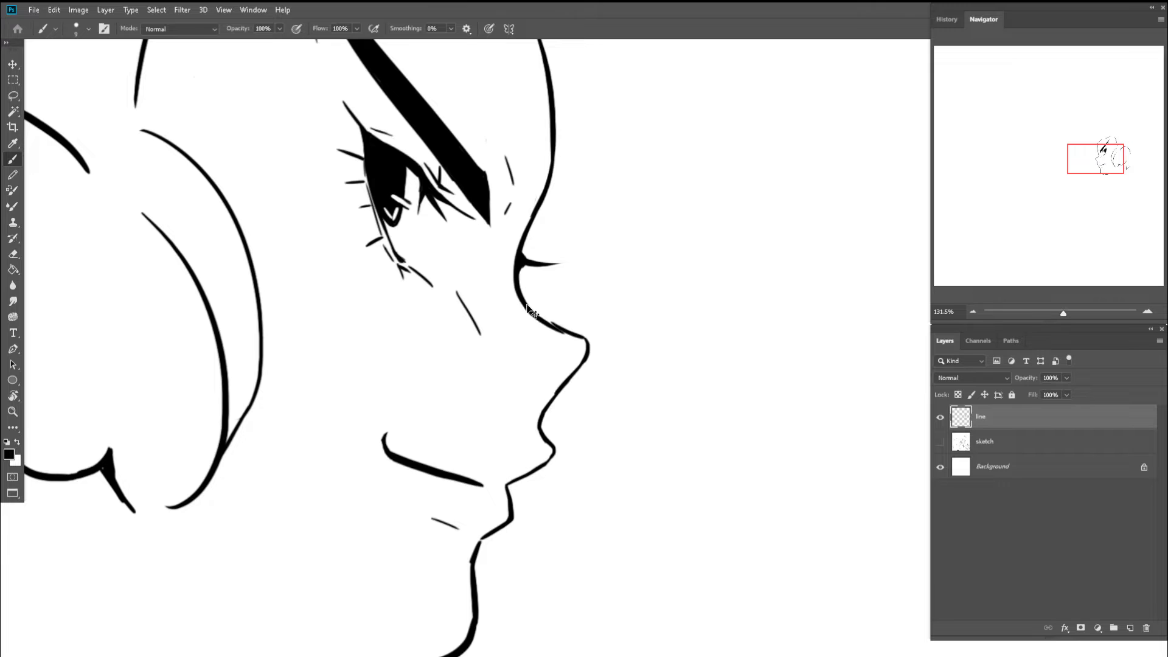
pyautogui.hotkey('ctrl', 'space')
pyautogui.click(522, 298)
pyautogui.moveTo(524, 298)
pyautogui.mouseDown()
pyautogui.moveTo(615, 354)
pyautogui.moveTo(583, 340)
pyautogui.moveTo(541, 365)
pyautogui.moveTo(520, 359)
pyautogui.mouseUp()
# - Tidy the nose bridge with the Eraser, flip the canvas view back and check the whole head
pyautogui.press('e')
pyautogui.hotkey('ctrl', 'space')
pyautogui.hotkey('ctrl', 'shift', 'h')
pyautogui.press('c')
pyautogui.hotkey('ctrl', 'space')
pyautogui.moveTo(698, 252); pyautogui.dragTo(536, 236)
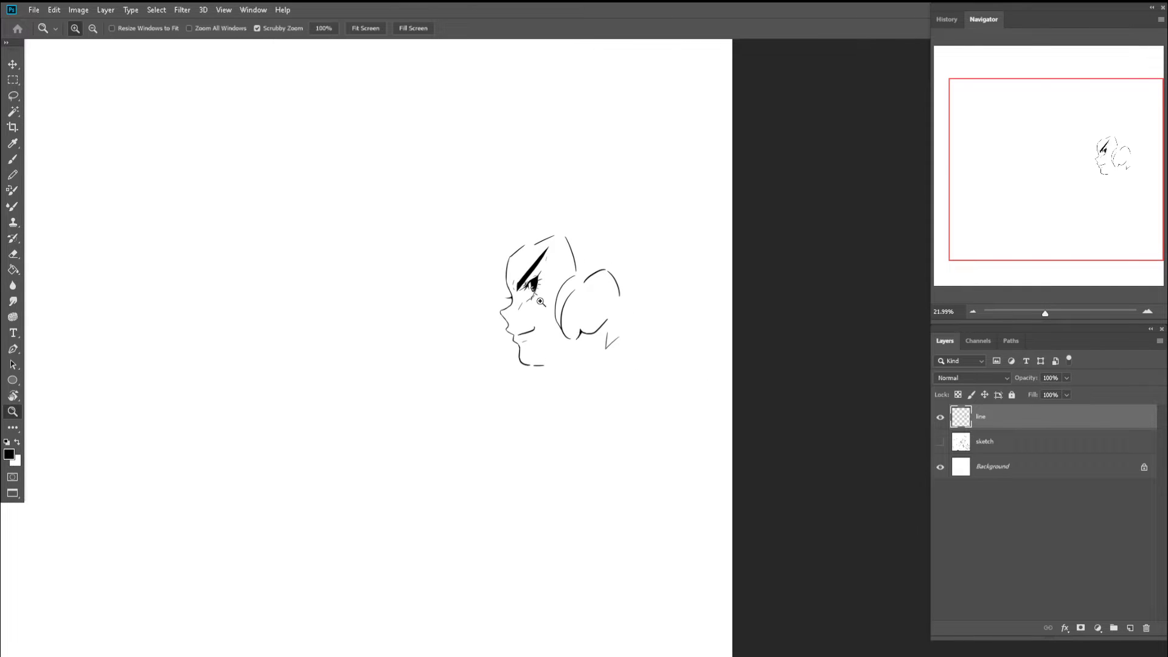
# - Redraw the upper end of the back-of-head line as a rounder curve reaching closer to the crown
pyautogui.moveTo(560, 257)
pyautogui.mouseDown()
pyautogui.moveTo(587, 258)
pyautogui.moveTo(581, 237)
pyautogui.moveTo(583, 251)
pyautogui.moveTo(572, 246)
pyautogui.moveTo(600, 288)
pyautogui.mouseUp()
pyautogui.hotkey('ctrl', 'z')
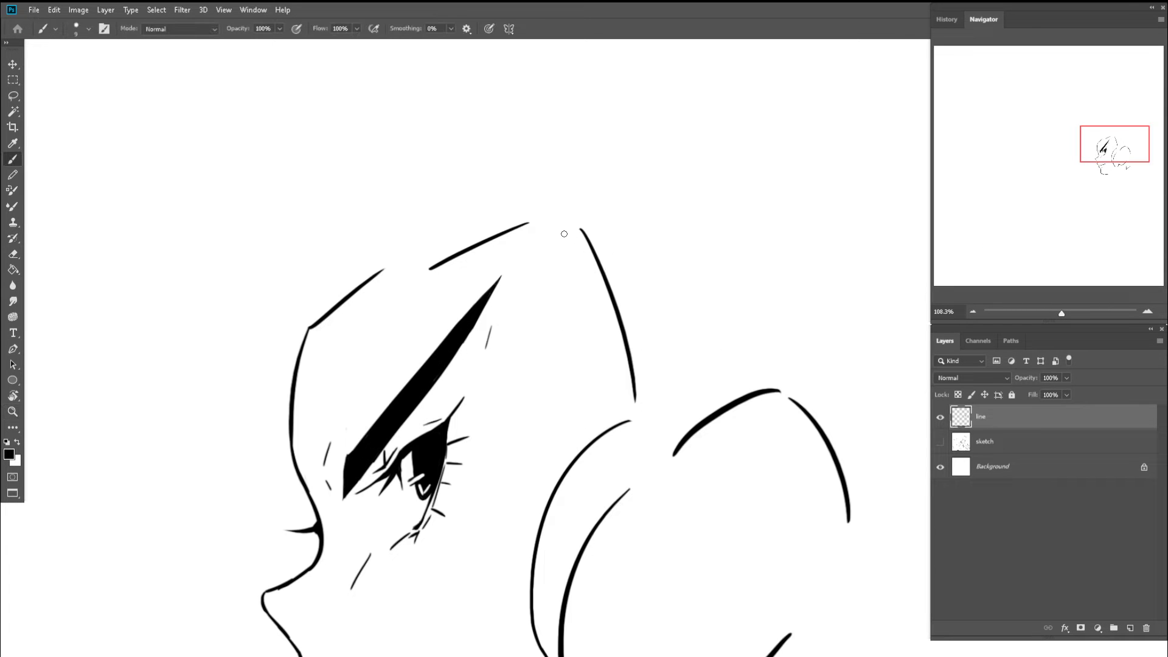
pyautogui.press('e')
pyautogui.moveTo(564, 233)
pyautogui.mouseDown()
pyautogui.moveTo(611, 313)
pyautogui.moveTo(571, 216)
pyautogui.moveTo(598, 252)
pyautogui.mouseUp()
pyautogui.press('z')
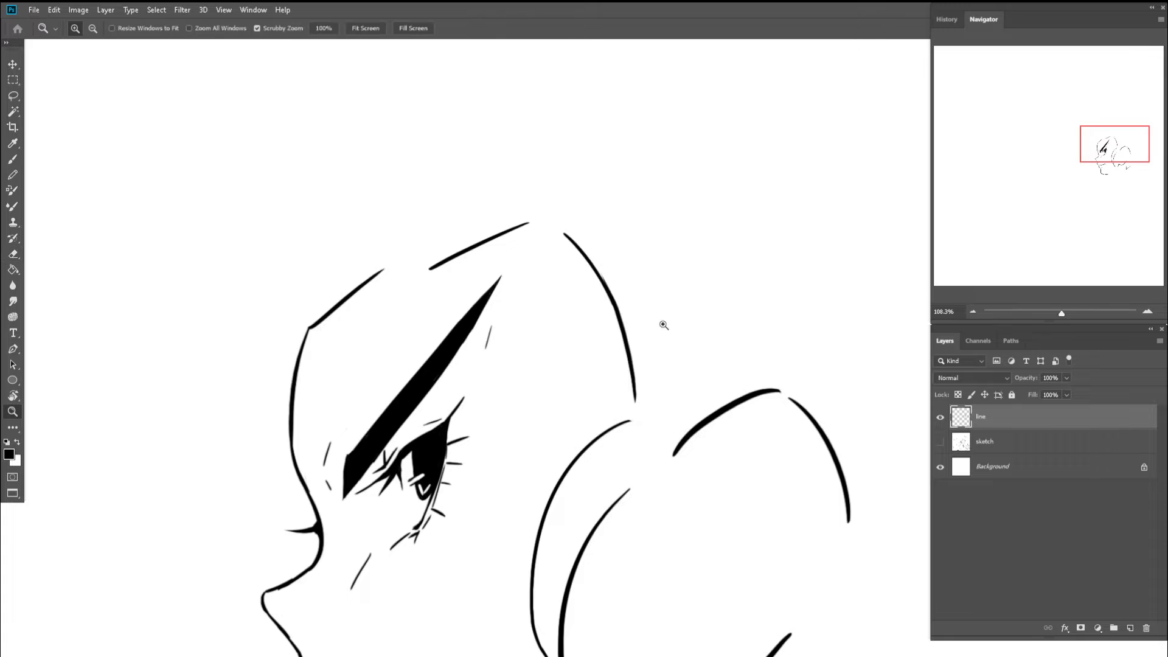
pyautogui.moveTo(662, 323)
pyautogui.mouseDown()
pyautogui.moveTo(586, 317)
pyautogui.moveTo(721, 367)
pyautogui.moveTo(707, 359)
pyautogui.moveTo(728, 404)
pyautogui.moveTo(644, 258)
pyautogui.mouseUp()
# - Show the sketch layer and ink the collar's arched upper edge with a short tick at its back end
pyautogui.click(941, 446)
pyautogui.press('z')
pyautogui.click(706, 359)
pyautogui.press('b')
pyautogui.hotkey('ctrl', 'z')
pyautogui.press('space')
pyautogui.press('r')
pyautogui.moveTo(573, 244)
pyautogui.mouseDown()
pyautogui.moveTo(604, 226)
pyautogui.moveTo(690, 296)
pyautogui.moveTo(699, 334)
pyautogui.moveTo(724, 359)
pyautogui.moveTo(657, 330)
pyautogui.mouseUp()
pyautogui.hotkey('ctrl', 'z')
pyautogui.press('z')
pyautogui.press('z')
pyautogui.moveTo(678, 270)
pyautogui.mouseDown()
pyautogui.moveTo(723, 268)
pyautogui.moveTo(652, 264)
pyautogui.mouseUp()
pyautogui.moveTo(725, 275); pyautogui.dragTo(787, 295)
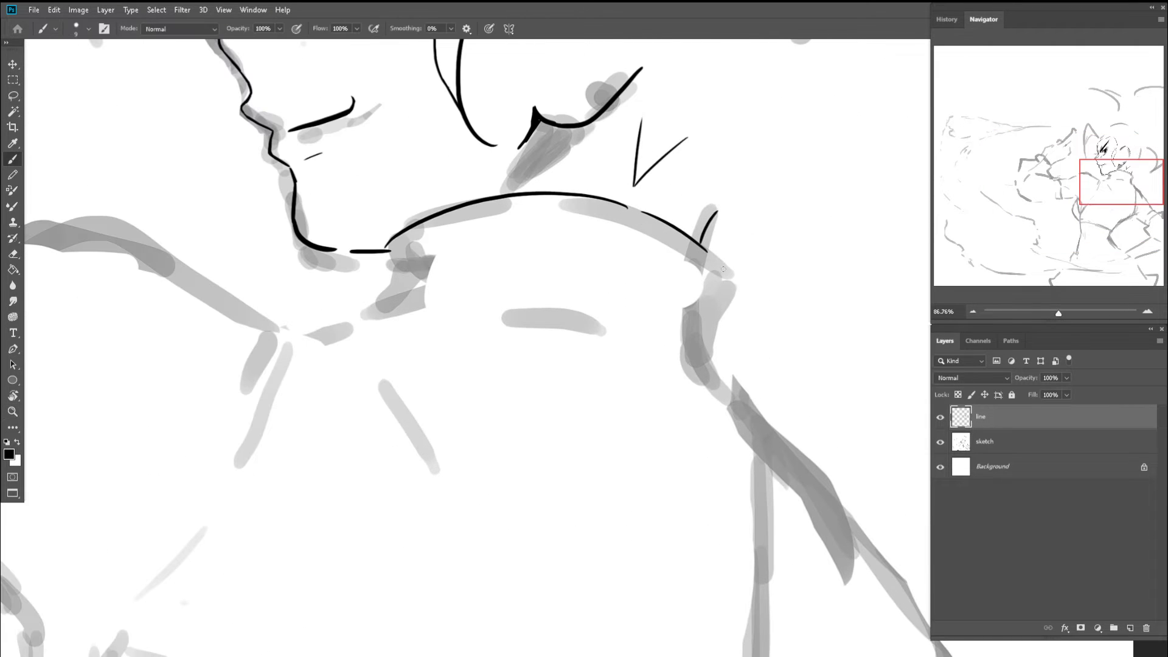
# - Ink the collar's back corner, its curved lower edge and a short notch at the front
pyautogui.moveTo(722, 263); pyautogui.dragTo(715, 305)
pyautogui.moveTo(726, 265); pyautogui.dragTo(721, 316)
pyautogui.moveTo(705, 361)
pyautogui.mouseDown()
pyautogui.moveTo(675, 375)
pyautogui.moveTo(632, 360)
pyautogui.mouseUp()
pyautogui.moveTo(572, 318); pyautogui.dragTo(613, 321)
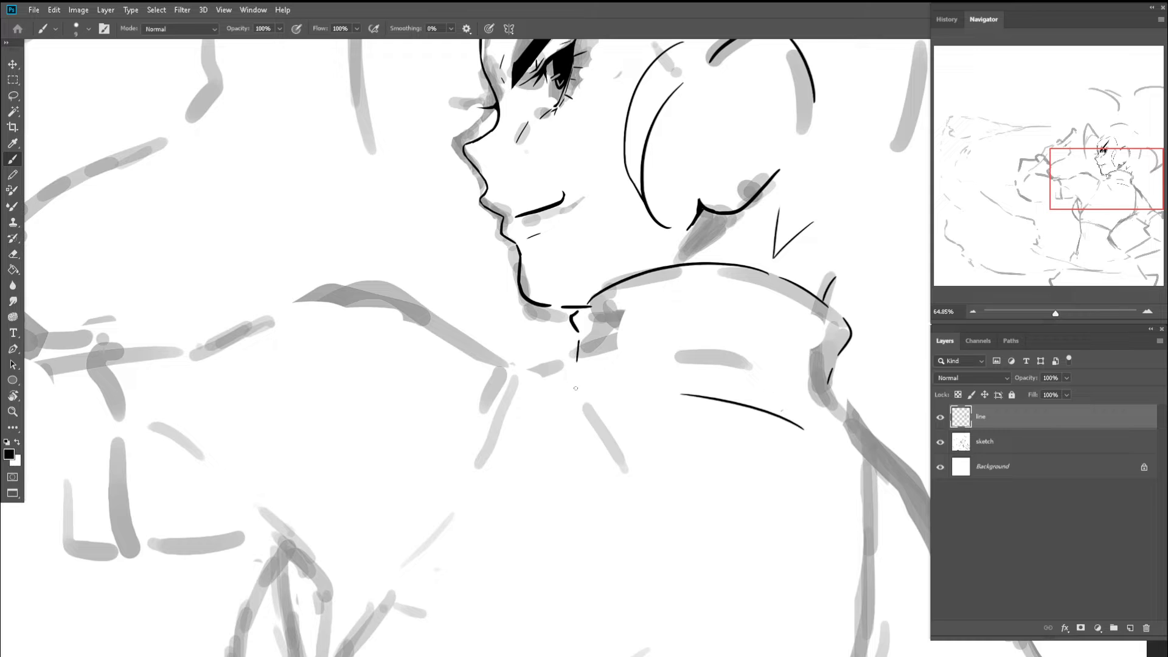
# - Rework the short strokes of the collar's front edge and extend its lower edge towards the front
pyautogui.hotkey('ctrl', 'z')
pyautogui.moveTo(580, 338); pyautogui.dragTo(575, 356)
pyautogui.hotkey('ctrl', 'z')
pyautogui.press('e')
pyautogui.moveTo(683, 394)
pyautogui.mouseDown()
pyautogui.moveTo(792, 432)
pyautogui.moveTo(617, 362)
pyautogui.mouseUp()
pyautogui.press('z')
pyautogui.press('b')
# - Hide the sketch layer, erase the bent stroke under the chin and redraw the collar's front edge straighter
pyautogui.click(941, 444)
pyautogui.press('z')
pyautogui.moveTo(645, 283)
pyautogui.mouseDown()
pyautogui.moveTo(578, 286)
pyautogui.moveTo(670, 289)
pyautogui.mouseUp()
pyautogui.press('b')
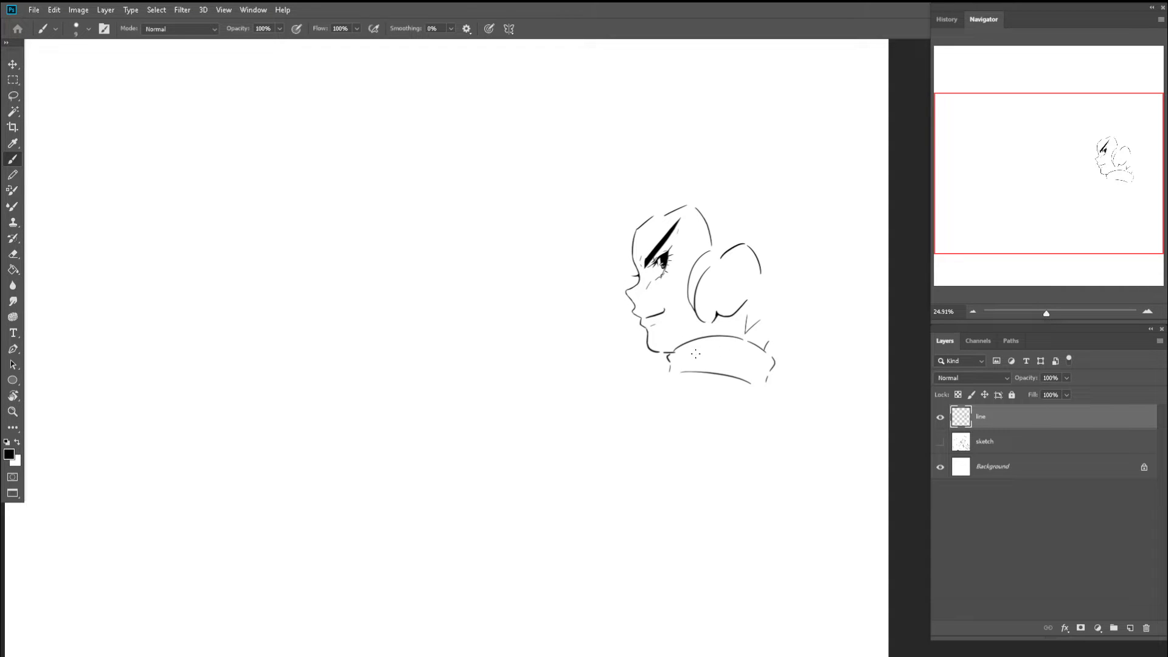
pyautogui.press('e')
pyautogui.scroll(8, 700, 345)
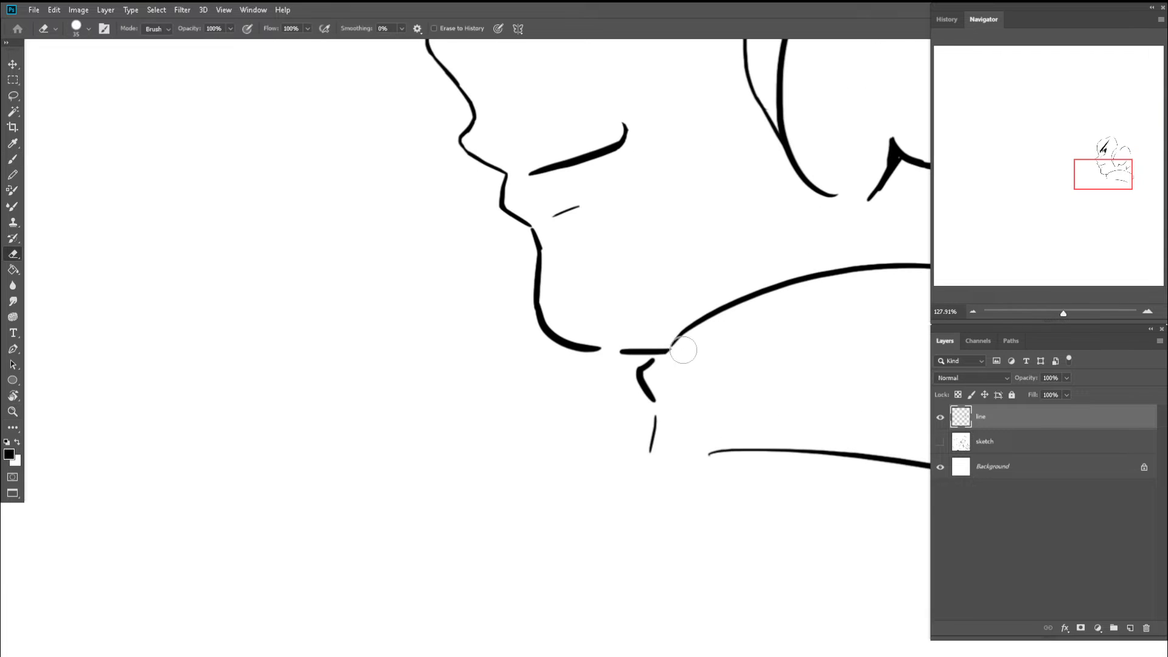
pyautogui.moveTo(652, 364); pyautogui.dragTo(653, 394)
pyautogui.press('b')
pyautogui.hotkey('ctrl', 'z')
pyautogui.hotkey('ctrl', 'z')
pyautogui.moveTo(677, 341)
pyautogui.mouseDown()
pyautogui.moveTo(652, 372)
pyautogui.moveTo(654, 399)
pyautogui.mouseUp()
pyautogui.press('z')
pyautogui.scroll(-9, 692, 373)
pyautogui.scroll(7, 730, 368)
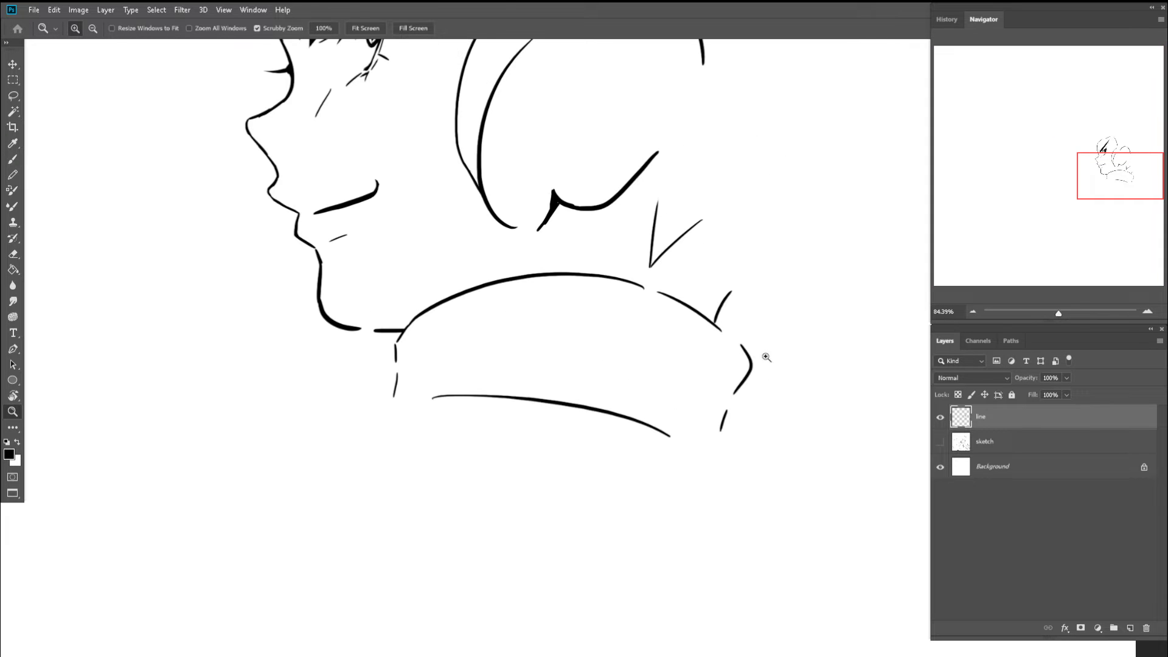
# - Show the sketch layer and erase the collar's back edge strokes for redrawing
pyautogui.press('b')
pyautogui.click(940, 442)
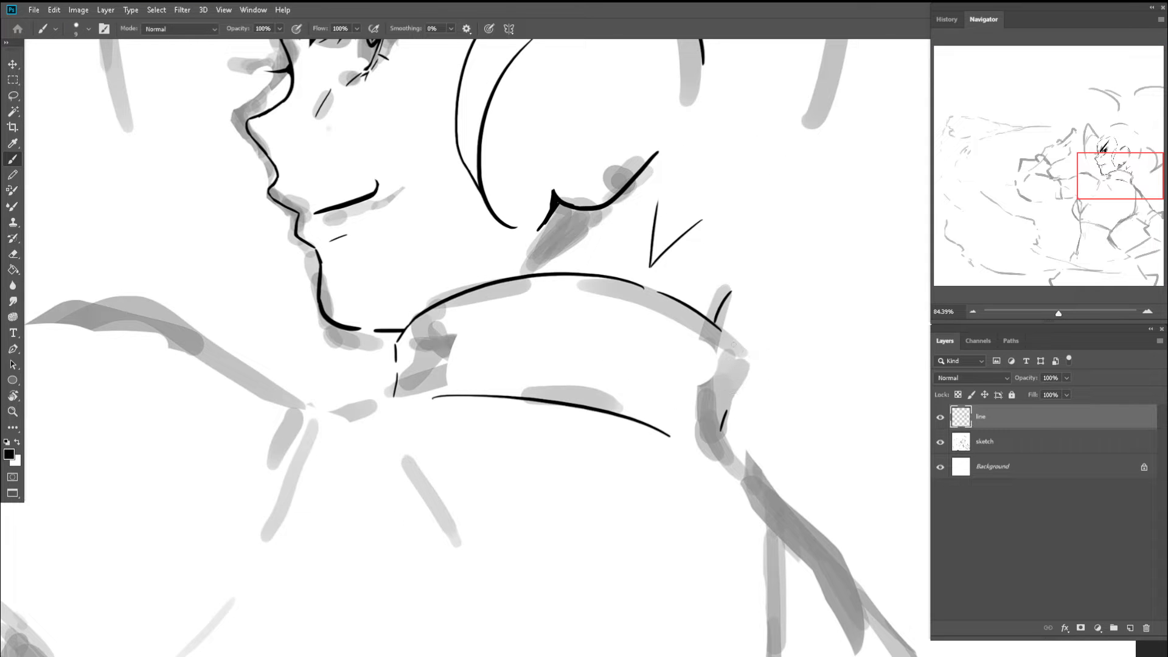
pyautogui.press('e')
pyautogui.moveTo(721, 431); pyautogui.dragTo(725, 409)
pyautogui.press('b')
# - Re-ink the collar's back edge and ink the shoulder's top curve with a short line joining it to the collar
pyautogui.moveTo(629, 331); pyautogui.dragTo(547, 332)
pyautogui.moveTo(635, 359); pyautogui.dragTo(700, 387)
pyautogui.moveTo(584, 340); pyautogui.dragTo(643, 326)
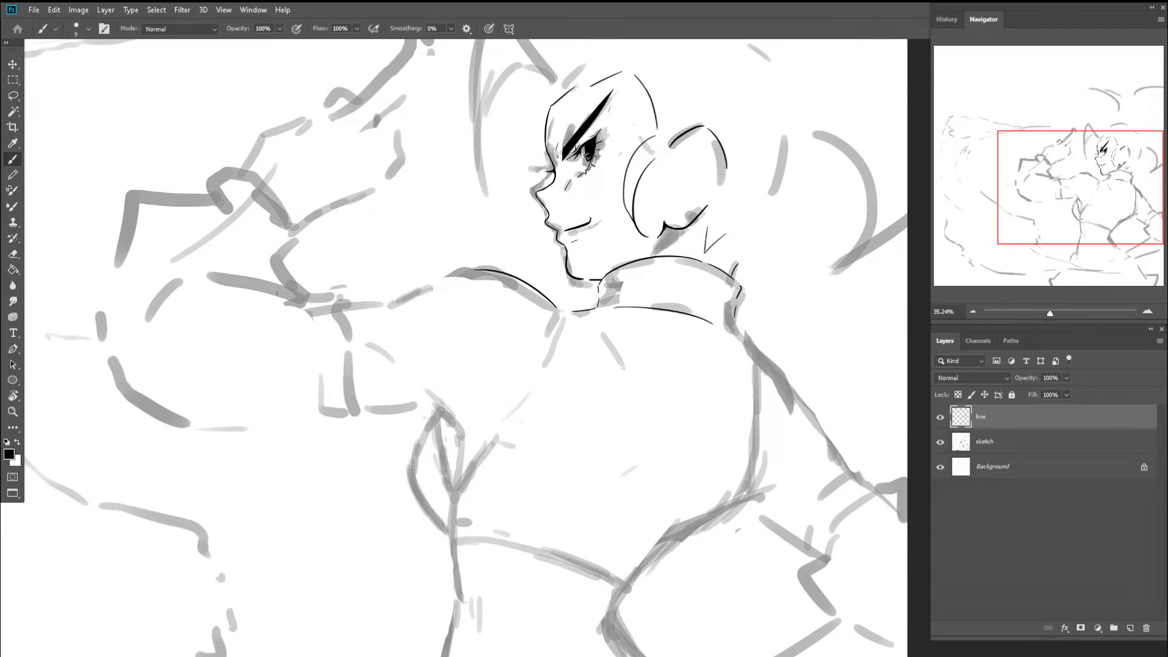
# - Rotate the canvas and extend the shoulder line outward along the top of the raised arm
pyautogui.press('r')
pyautogui.moveTo(547, 286)
pyautogui.mouseDown()
pyautogui.moveTo(538, 196)
pyautogui.moveTo(559, 266)
pyautogui.moveTo(566, 259)
pyautogui.moveTo(484, 237)
pyautogui.mouseUp()
pyautogui.press('b')
pyautogui.hotkey('ctrl', 'z')
pyautogui.moveTo(557, 256)
pyautogui.mouseDown()
pyautogui.moveTo(446, 216)
pyautogui.moveTo(421, 231)
pyautogui.moveTo(392, 296)
pyautogui.moveTo(434, 333)
pyautogui.mouseUp()
pyautogui.hotkey('ctrl', 'z')
pyautogui.press('z')
pyautogui.press('r')
pyautogui.press('b')
pyautogui.hotkey('ctrl', 'z')
# - Ink a curved line below the shoulder down to the armpit, replacing the first attempts
pyautogui.moveTo(412, 291)
pyautogui.mouseDown()
pyautogui.moveTo(439, 360)
pyautogui.moveTo(464, 339)
pyautogui.moveTo(431, 337)
pyautogui.moveTo(503, 329)
pyautogui.moveTo(471, 366)
pyautogui.mouseUp()
pyautogui.press('z')
pyautogui.hotkey('ctrl', 'z')
pyautogui.press('b')
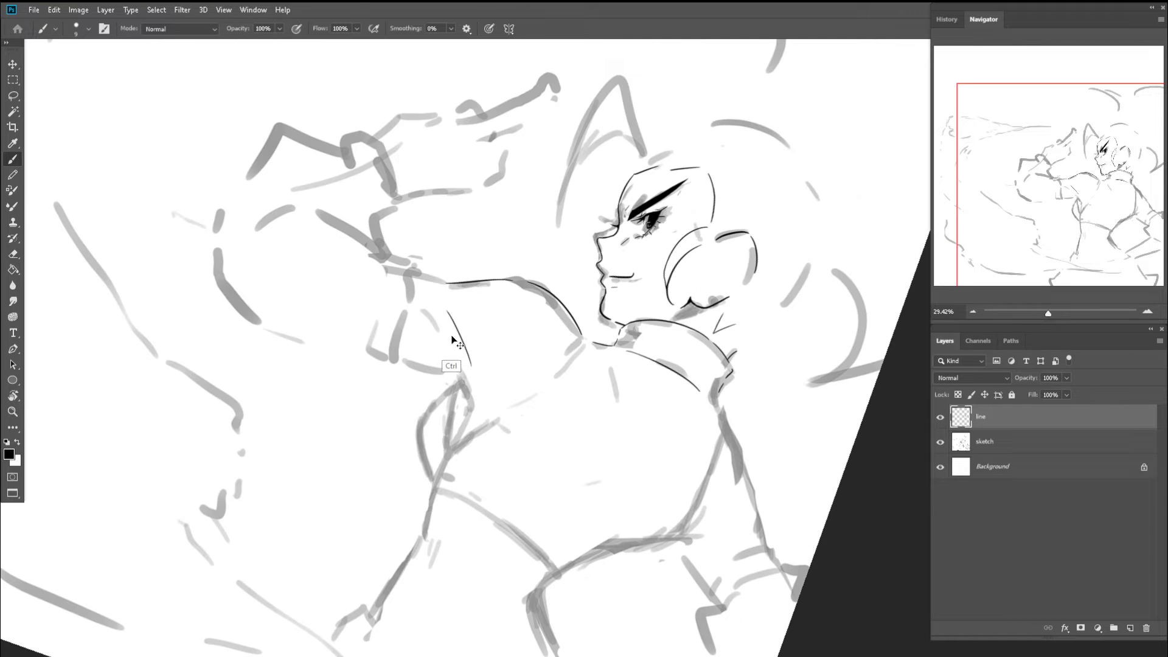
pyautogui.hotkey('ctrl', 'z')
pyautogui.moveTo(443, 318); pyautogui.dragTo(468, 389)
pyautogui.press('z')
pyautogui.press('b')
pyautogui.moveTo(483, 342)
pyautogui.mouseDown()
pyautogui.moveTo(450, 342)
pyautogui.moveTo(475, 369)
pyautogui.mouseUp()
# - Rotate the canvas back and ink a collarbone line from the neck base plus short strokes on the chest
pyautogui.press('r')
pyautogui.press('z')
pyautogui.moveTo(573, 385); pyautogui.dragTo(613, 387)
pyautogui.scroll(3, 561, 344)
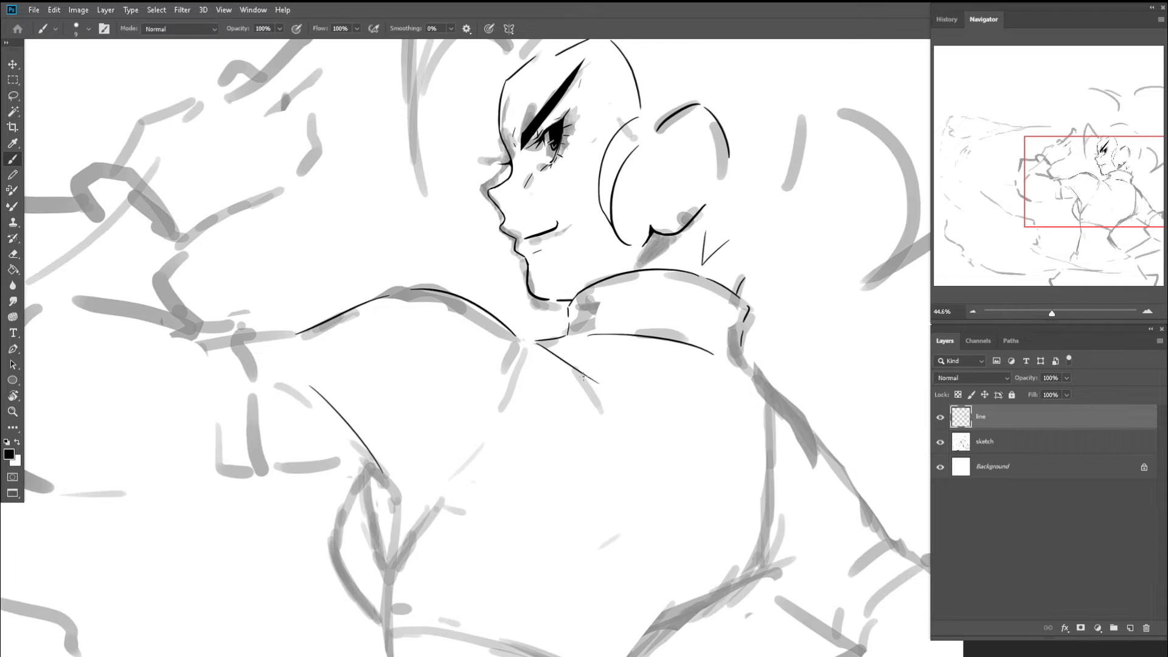
pyautogui.press('b')
pyautogui.moveTo(614, 453); pyautogui.dragTo(621, 479)
pyautogui.moveTo(587, 516); pyautogui.dragTo(564, 524)
pyautogui.press('z')
pyautogui.moveTo(593, 494); pyautogui.dragTo(529, 494)
pyautogui.press('b')
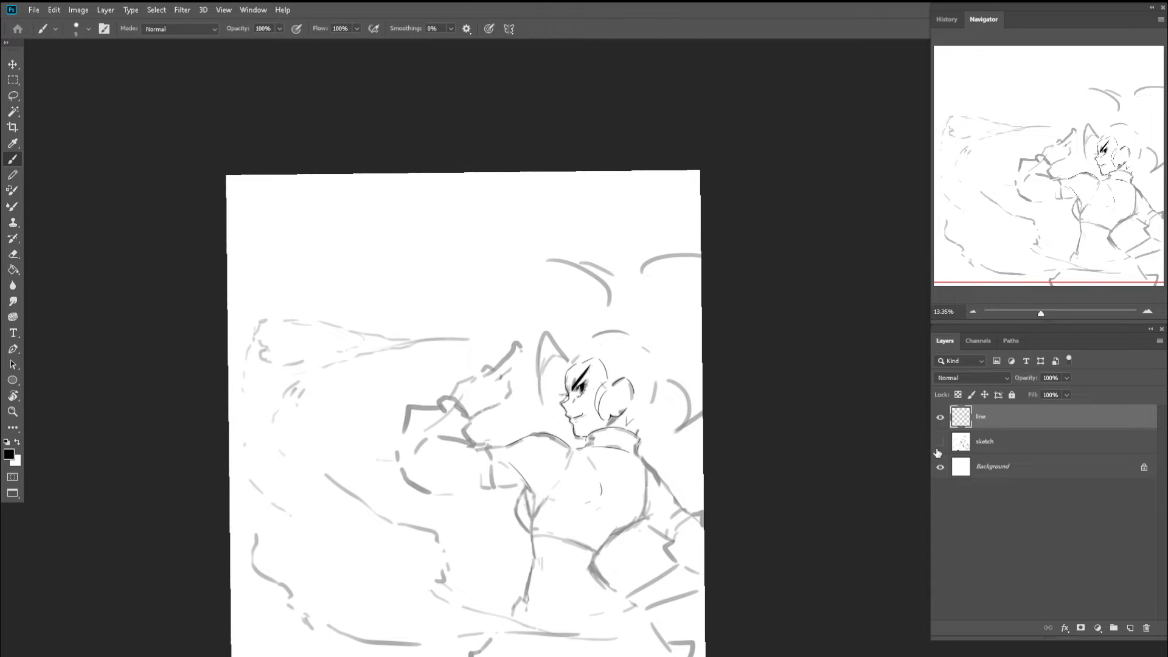
# - Hide the sketch layer to check the inked lines on their own, and show it again
pyautogui.click(939, 442)
pyautogui.press('z')
pyautogui.scroll(2, 556, 444)
pyautogui.press('b')
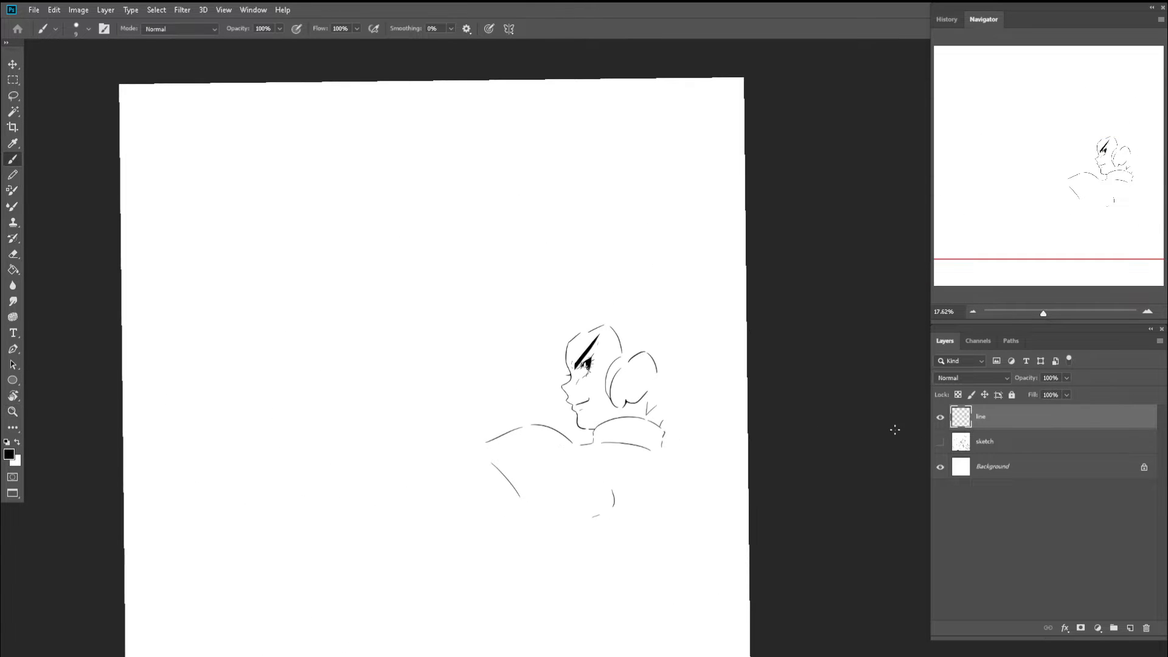
pyautogui.click(940, 442)
# - Ink a long curved seam from the neck base down across the chest toward the armpit
pyautogui.press('z')
pyautogui.scroll(2, 553, 468)
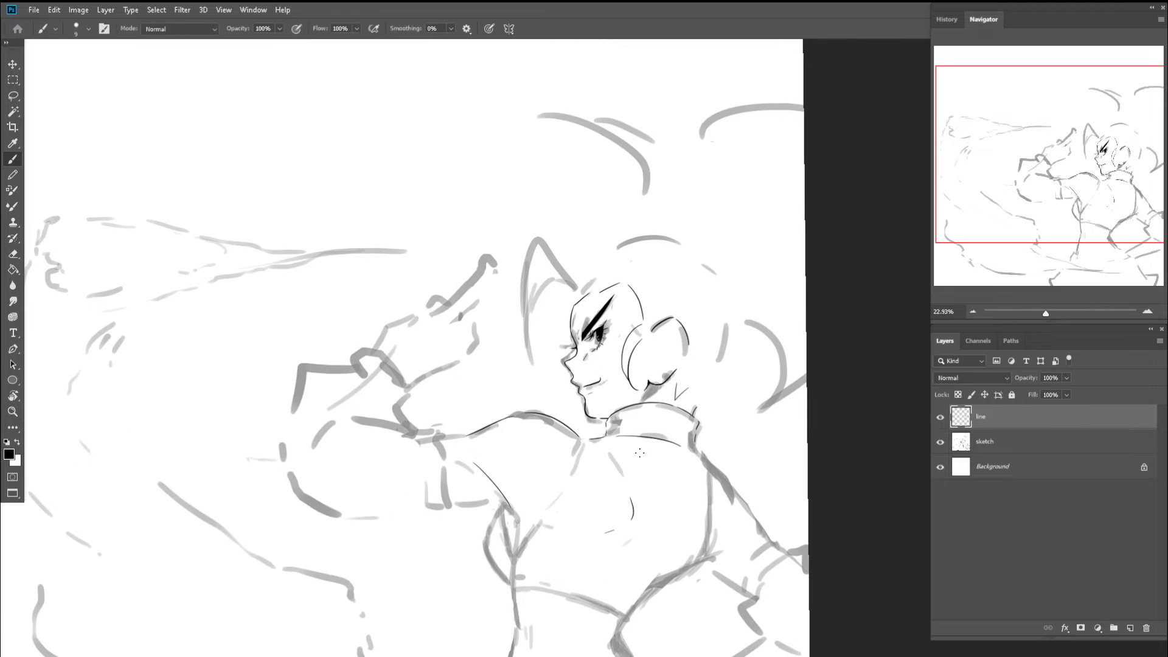
pyautogui.press('b')
pyautogui.press('z')
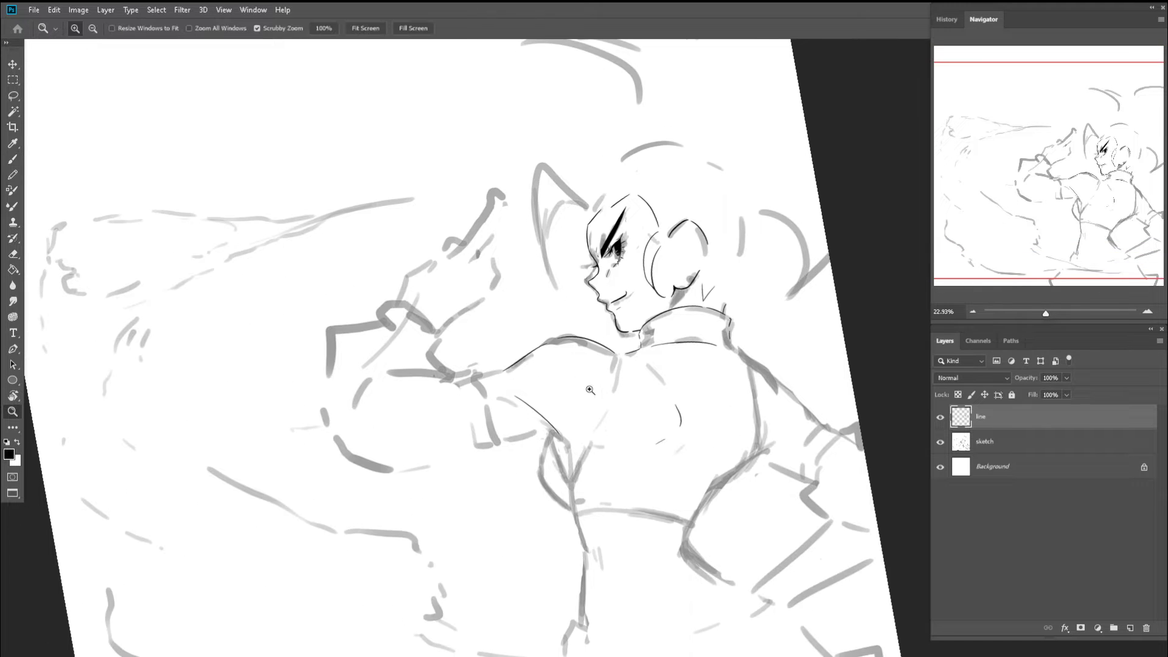
pyautogui.scroll(4, 602, 456)
pyautogui.press('b')
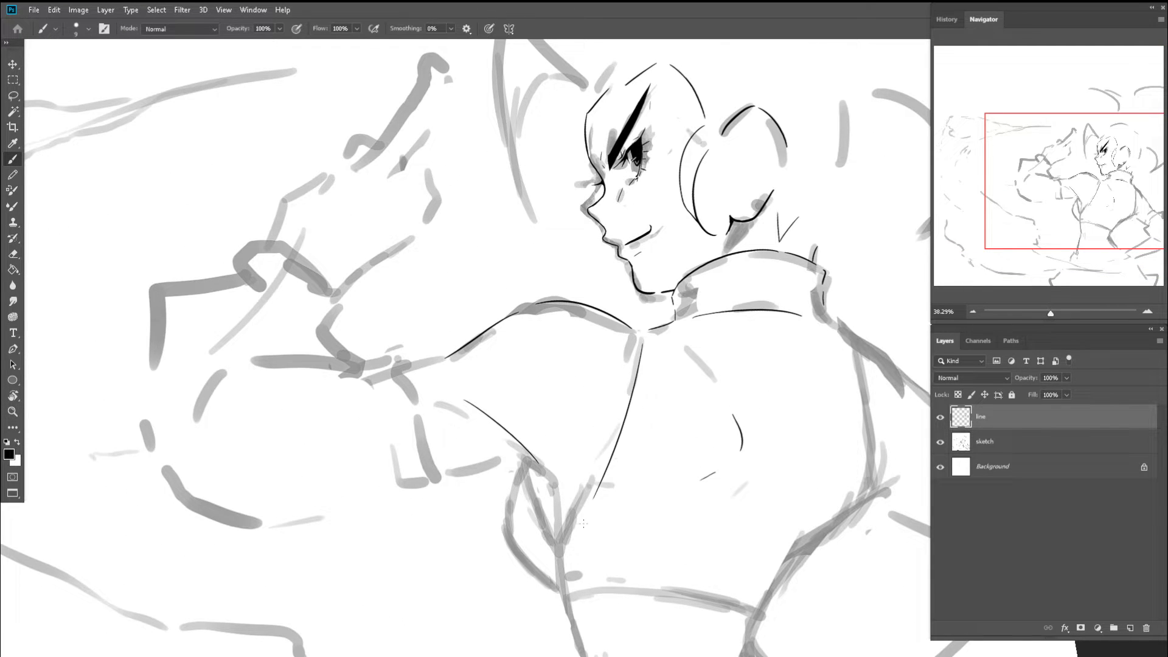
pyautogui.moveTo(591, 506); pyautogui.dragTo(610, 424)
pyautogui.hotkey('ctrl', 'z')
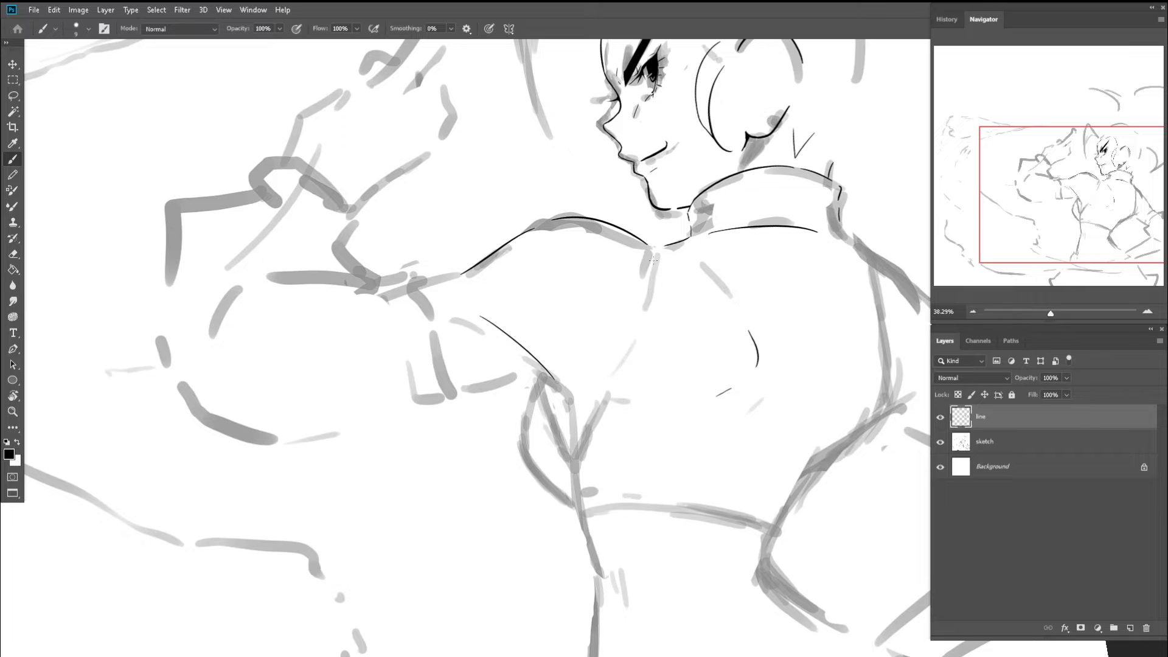
pyautogui.hotkey('ctrl', 'shift', 'z')
# - Extend the chest seam down to a small hooked tip below the armpit
pyautogui.press('z')
pyautogui.scroll(3, 614, 454)
pyautogui.press('b')
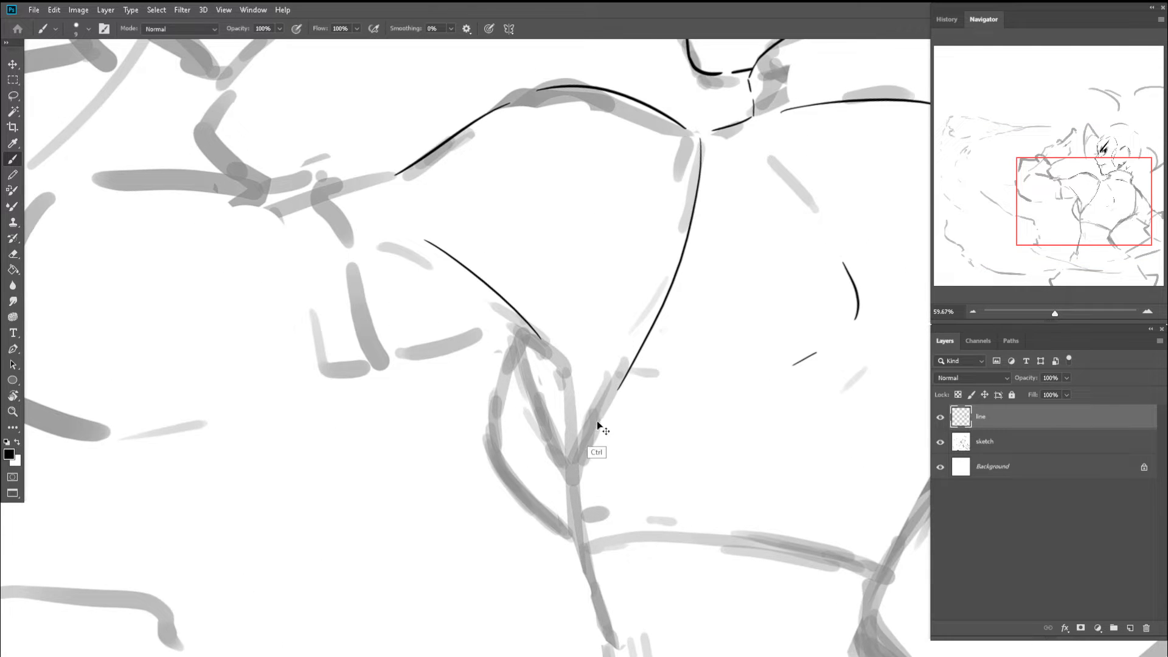
pyautogui.moveTo(540, 374); pyautogui.dragTo(516, 292)
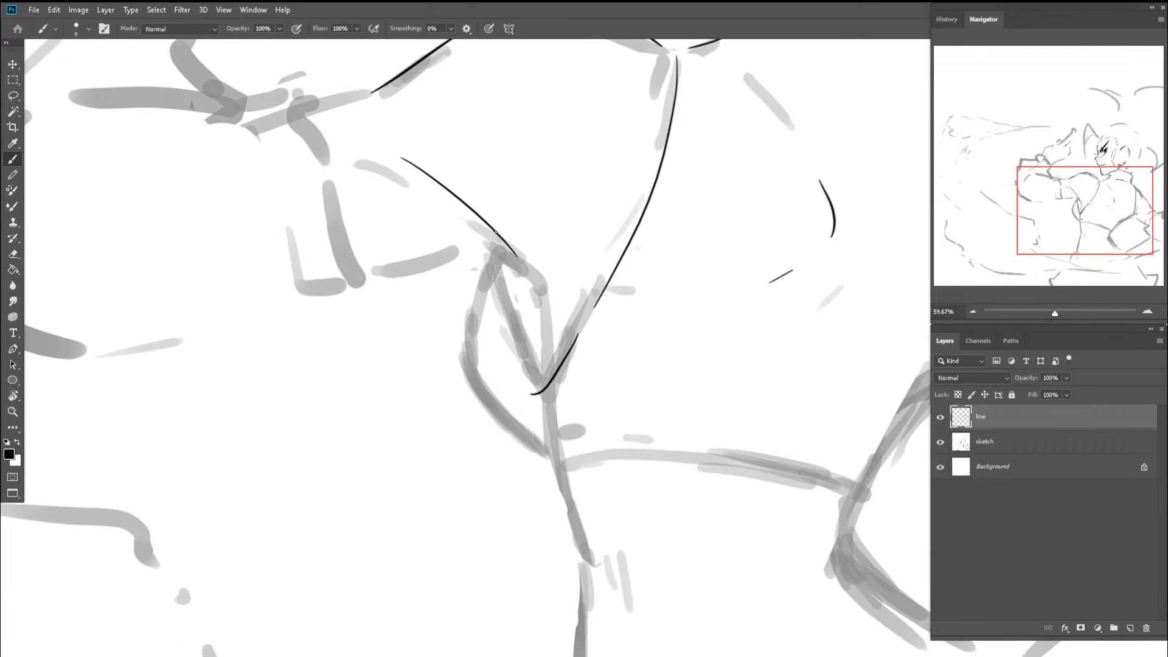
# - Ink a curved line from the armpit down to the seam's lower tip, replacing the first attempt
pyautogui.moveTo(496, 232); pyautogui.dragTo(504, 293)
pyautogui.hotkey('ctrl', 'z')
pyautogui.moveTo(494, 231); pyautogui.dragTo(505, 302)
pyautogui.moveTo(514, 349); pyautogui.dragTo(534, 349)
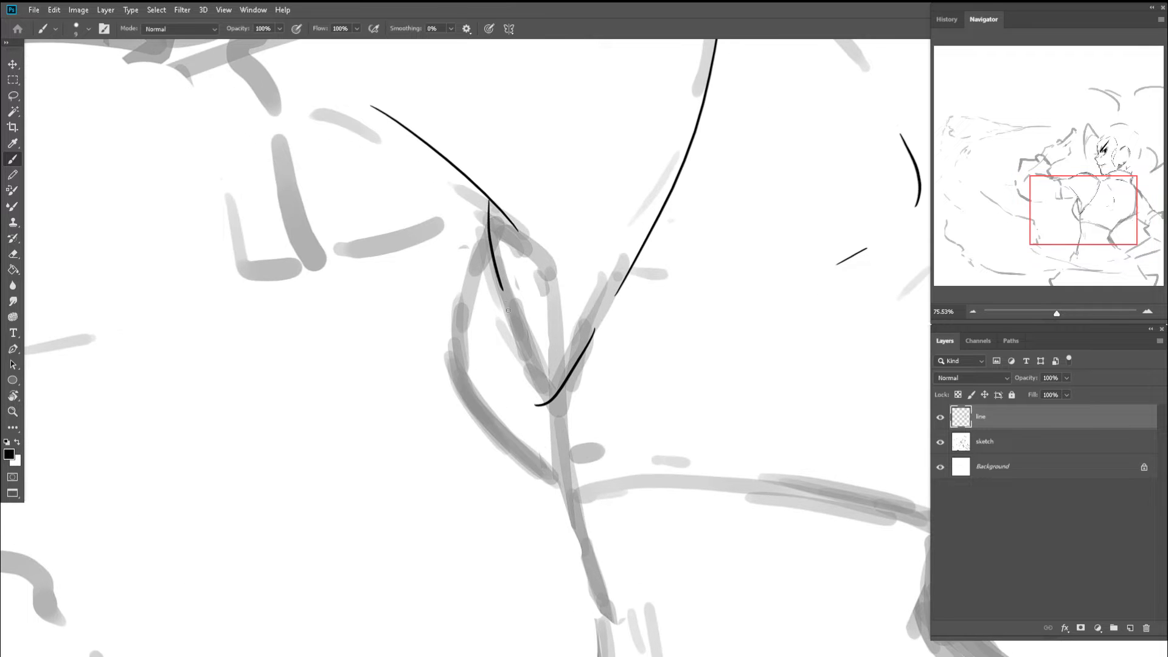
pyautogui.moveTo(508, 310)
pyautogui.mouseDown()
pyautogui.moveTo(539, 399)
pyautogui.moveTo(521, 366)
pyautogui.moveTo(642, 304)
pyautogui.mouseUp()
# - Continue the line under the shoulder past the armpit toward the chest seam with short strokes
pyautogui.press('z')
pyautogui.press('e')
pyautogui.press('c')
pyautogui.press('z')
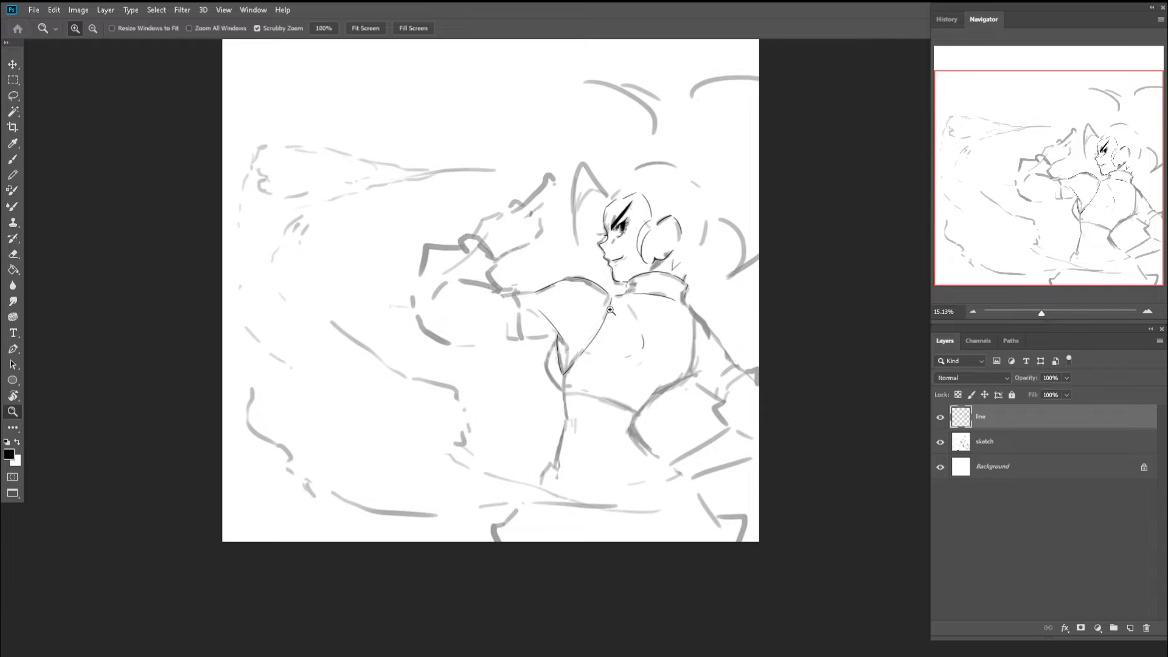
pyautogui.scroll(5, 568, 364)
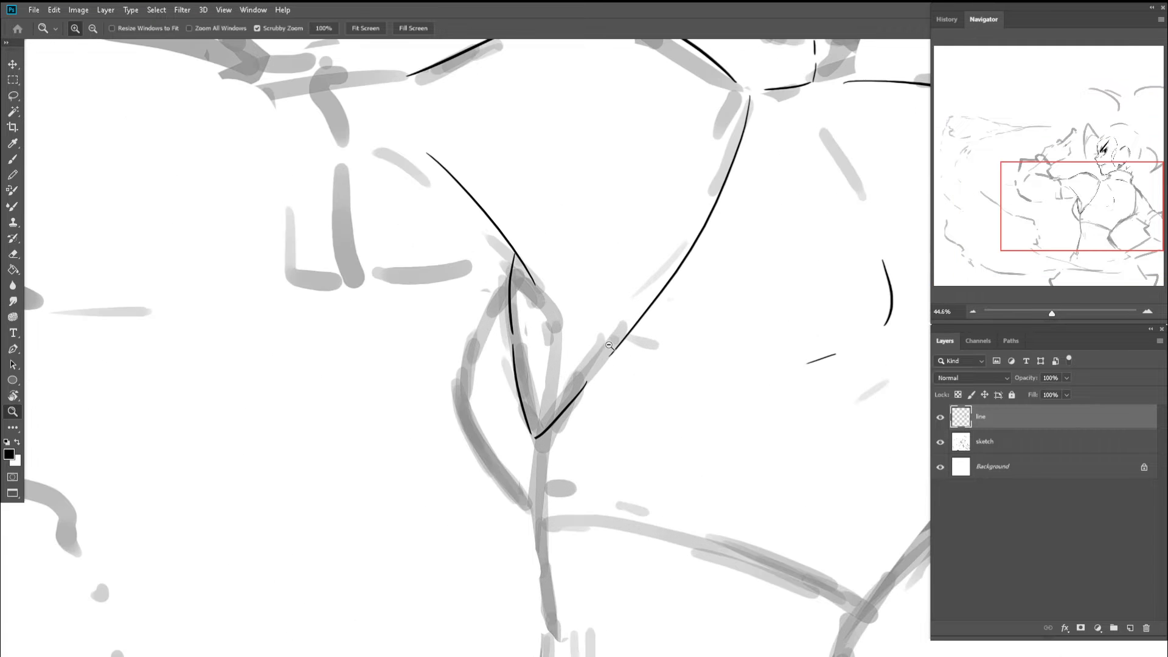
pyautogui.press('b')
pyautogui.hotkey('ctrl', 'z')
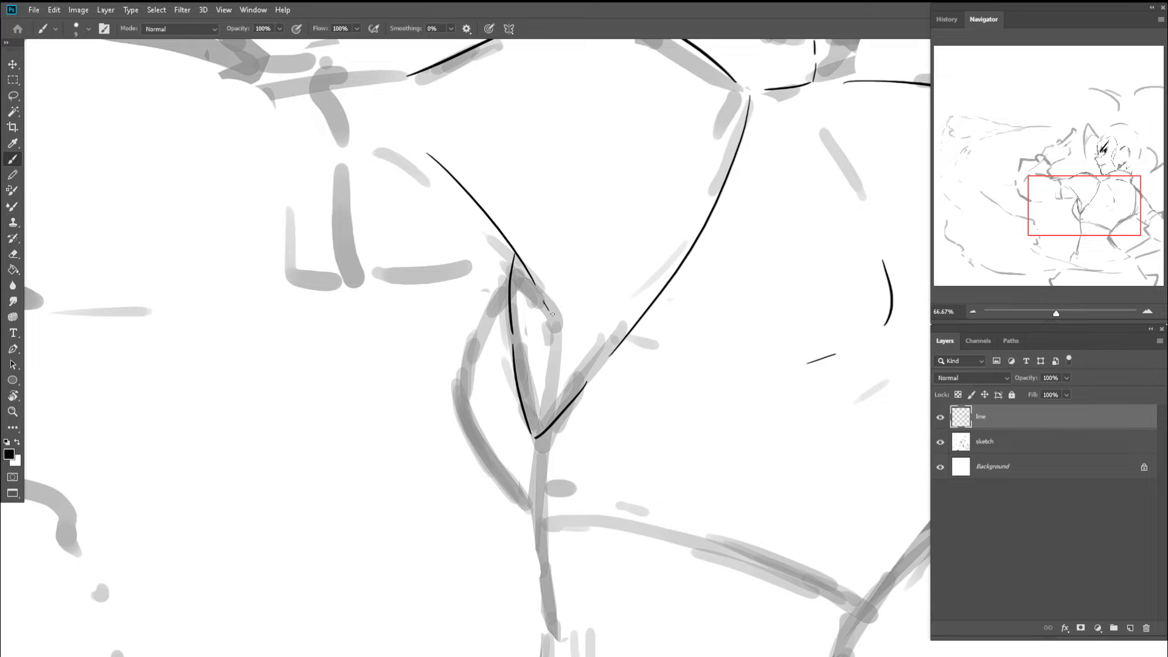
pyautogui.moveTo(541, 301)
pyautogui.mouseDown()
pyautogui.moveTo(553, 313)
pyautogui.moveTo(554, 276)
pyautogui.moveTo(618, 291)
pyautogui.mouseUp()
pyautogui.press('z')
pyautogui.press('b')
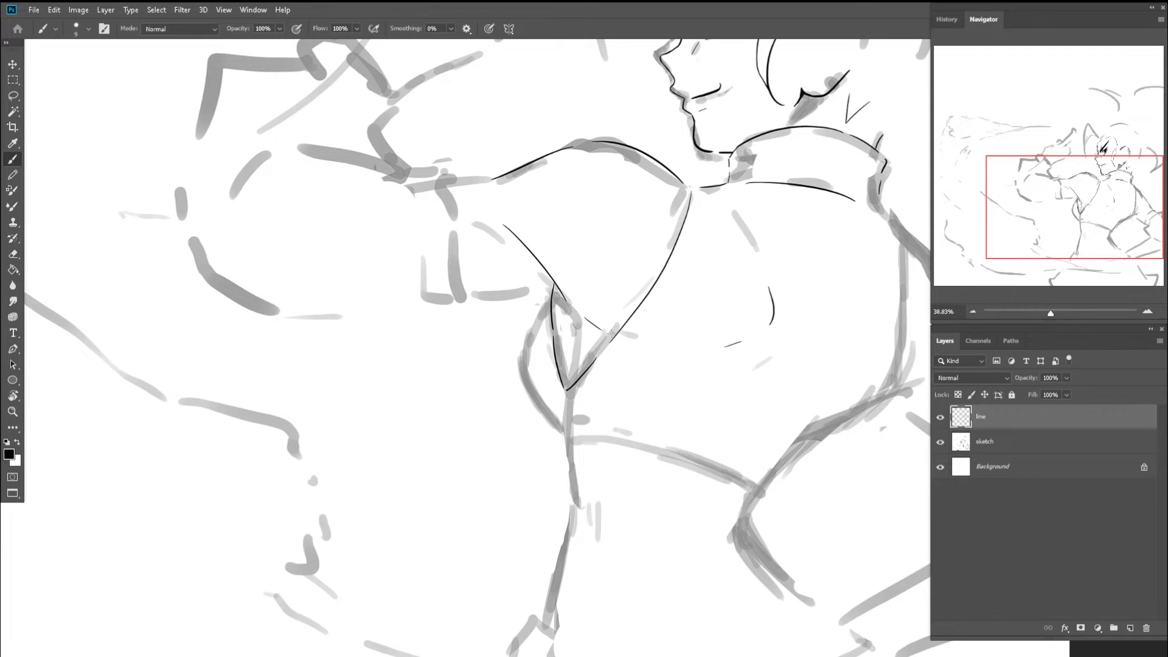
# - Check the line art with the sketch layer hidden, add a short diagonal stroke below the collar, and show the sketch again
pyautogui.hotkey('ctrl', 'space')
pyautogui.moveTo(625, 339); pyautogui.dragTo(578, 340)
pyautogui.click(940, 442)
pyautogui.hotkey('ctrl', 'space')
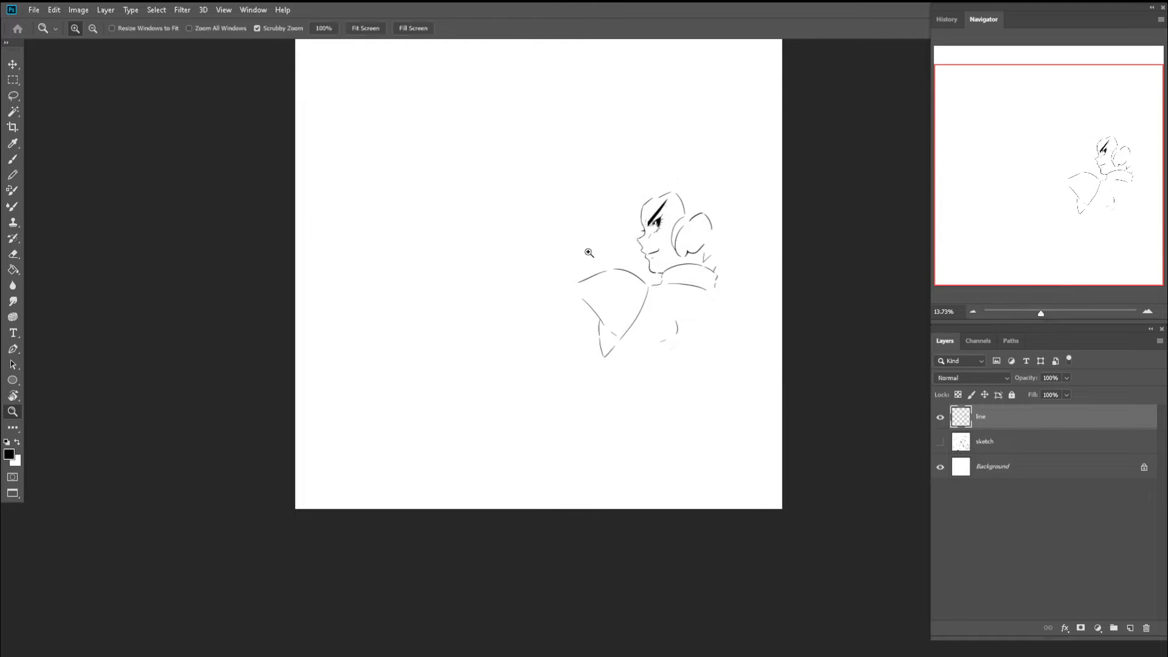
pyautogui.moveTo(589, 252); pyautogui.dragTo(568, 253)
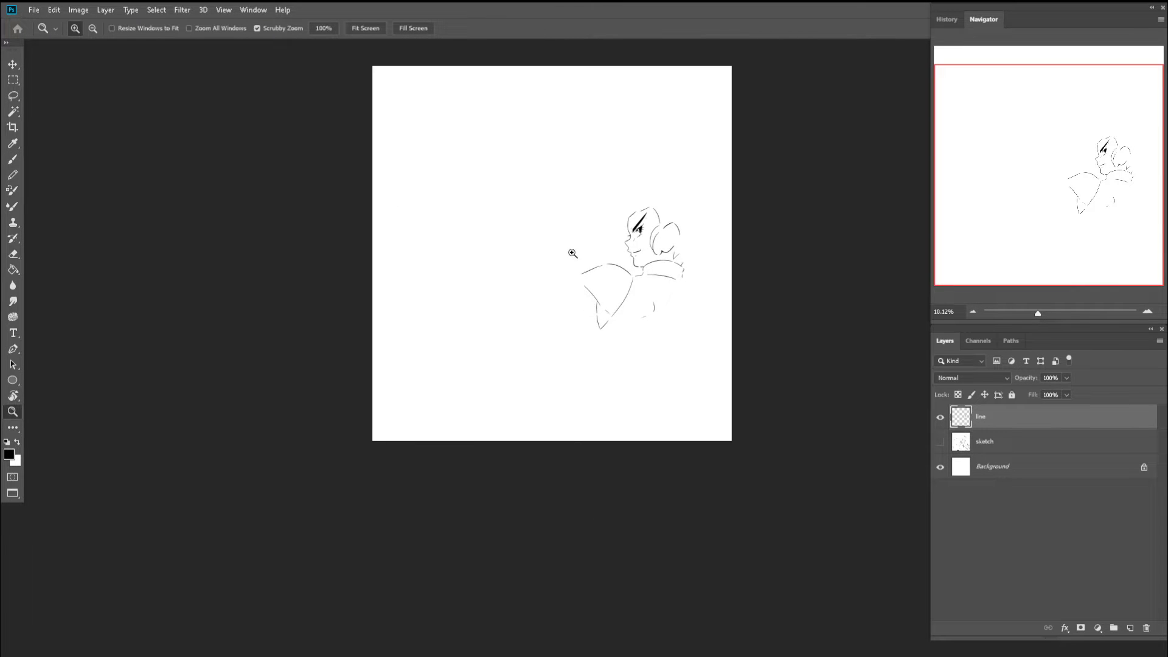
pyautogui.moveTo(645, 266); pyautogui.dragTo(687, 267)
pyautogui.press('b')
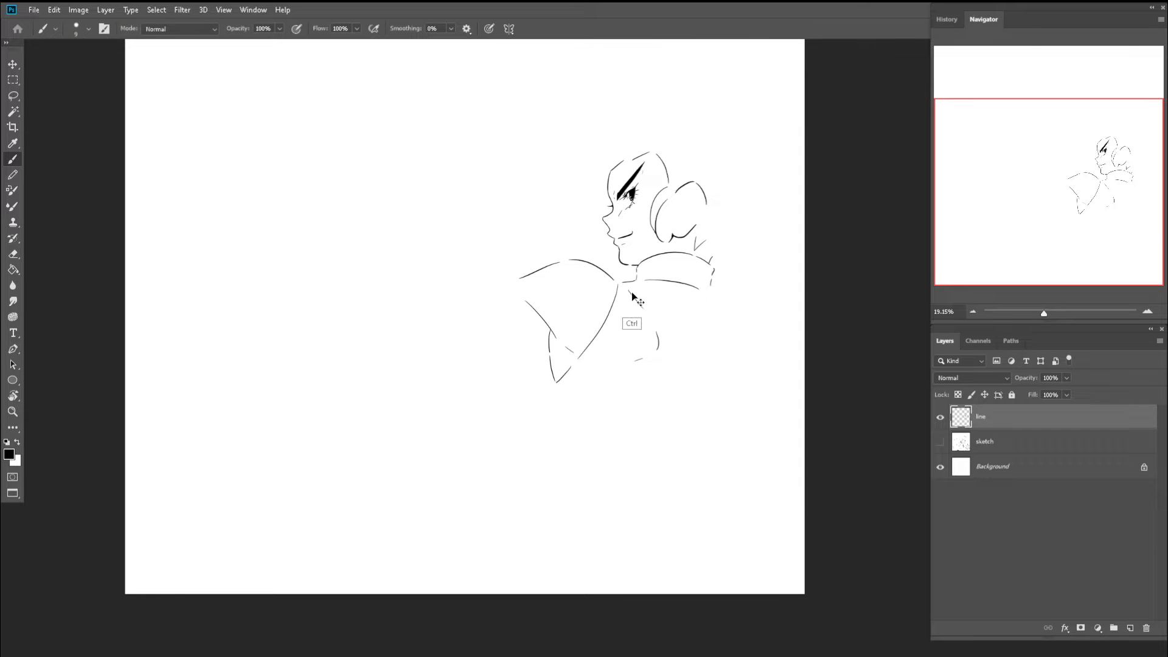
pyautogui.press('z')
pyautogui.moveTo(638, 300)
pyautogui.mouseDown()
pyautogui.moveTo(601, 332)
pyautogui.moveTo(636, 344)
pyautogui.mouseUp()
pyautogui.press('b')
pyautogui.click(940, 441)
# - Ink a short curved fold inside the armpit gap down to the seam tip, redrawing it until it fits
pyautogui.press('z')
pyautogui.press('e')
pyautogui.press('b')
pyautogui.moveTo(580, 274)
pyautogui.mouseDown()
pyautogui.moveTo(614, 309)
pyautogui.moveTo(593, 375)
pyautogui.mouseUp()
pyautogui.hotkey('ctrl', 'z')
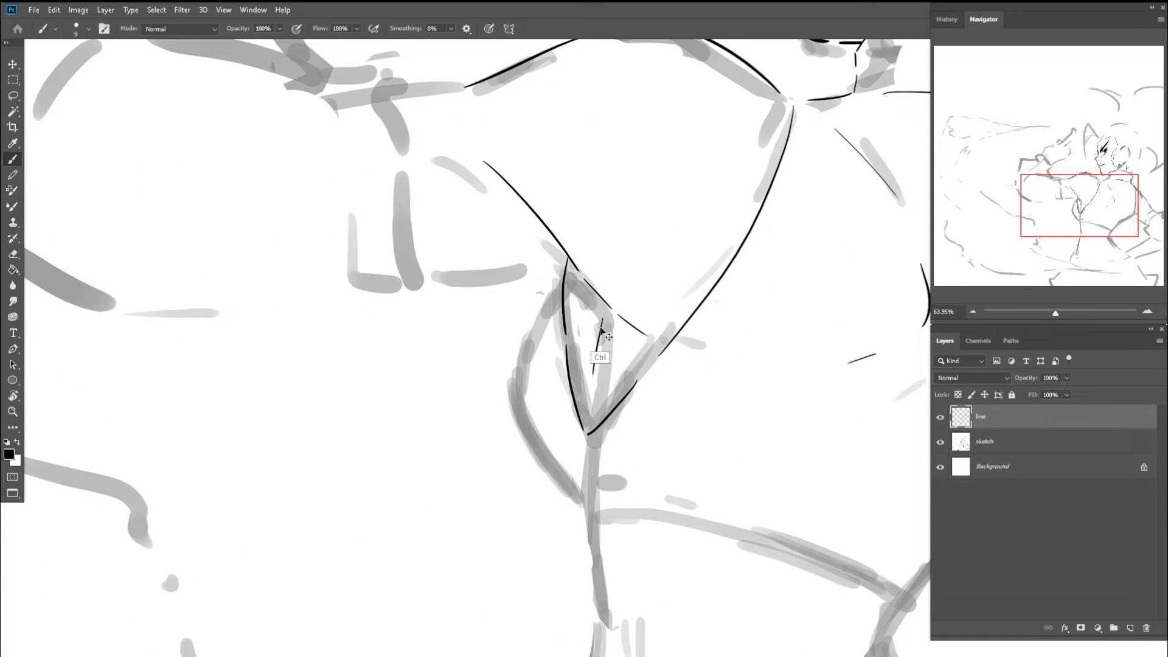
pyautogui.hotkey('ctrl', 'z')
pyautogui.moveTo(606, 319)
pyautogui.mouseDown()
pyautogui.moveTo(594, 410)
pyautogui.moveTo(592, 380)
pyautogui.mouseUp()
pyautogui.hotkey('ctrl', 'z')
pyautogui.moveTo(589, 395); pyautogui.dragTo(587, 414)
pyautogui.scroll(3, 588, 416)
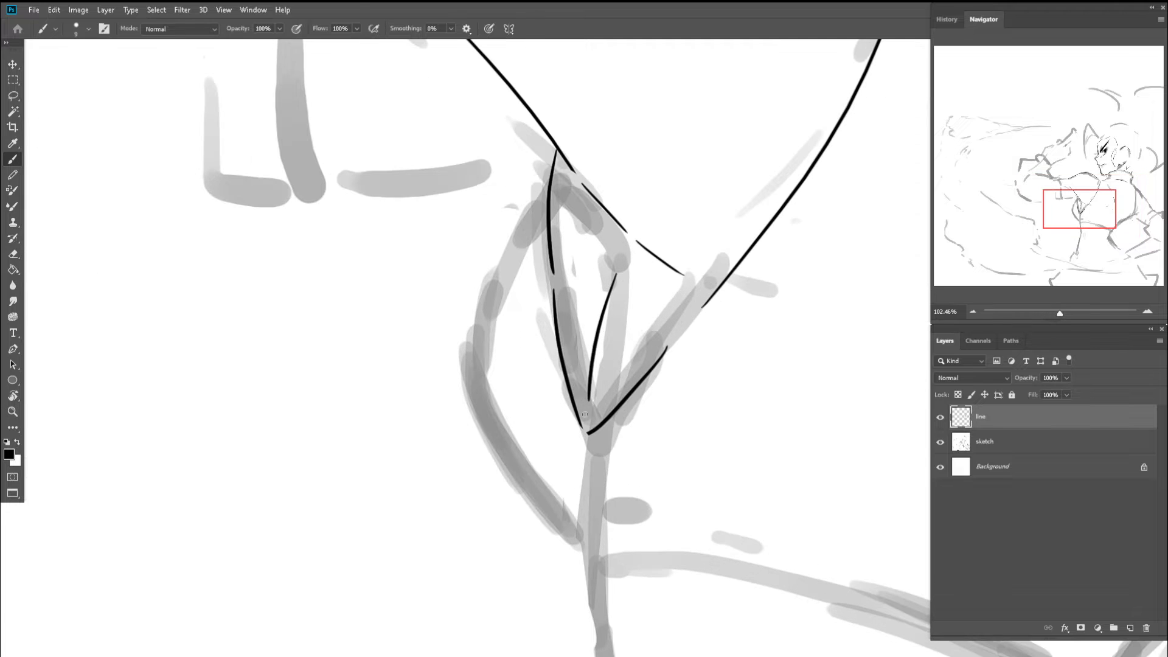
# - Ink a short curved side line running down the torso from the armpit tip, replacing the first attempt
pyautogui.scroll(-3, 587, 433)
pyautogui.scroll(-2, 587, 426)
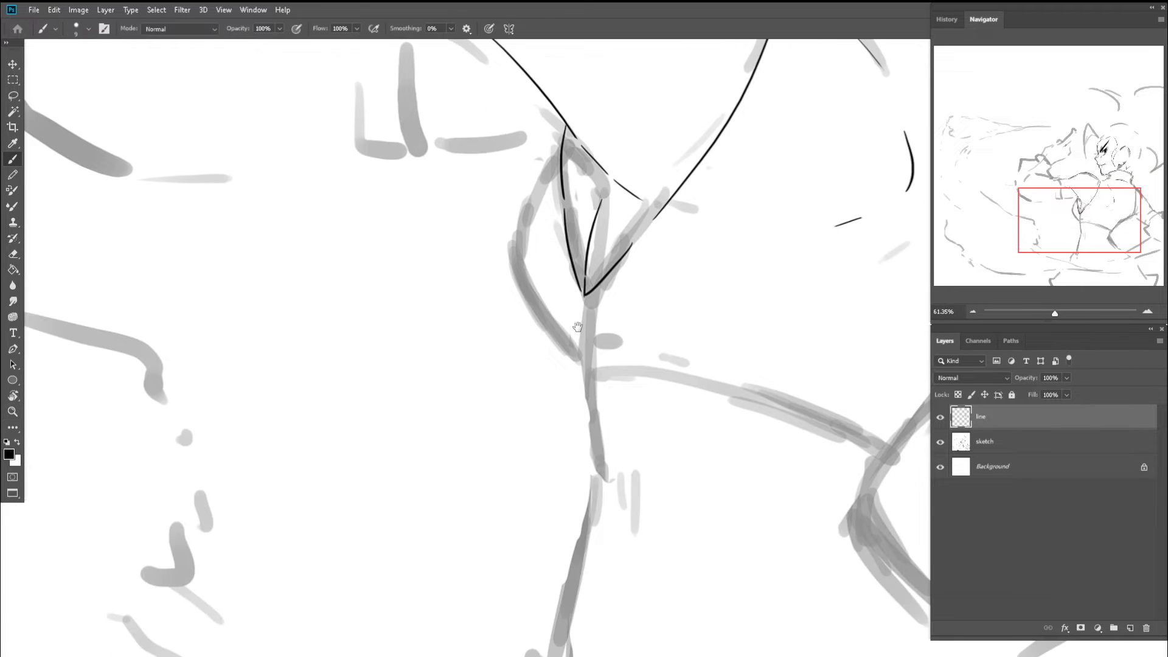
pyautogui.moveTo(577, 306); pyautogui.dragTo(584, 377)
pyautogui.hotkey('ctrl', 'z')
pyautogui.moveTo(578, 306); pyautogui.dragTo(586, 381)
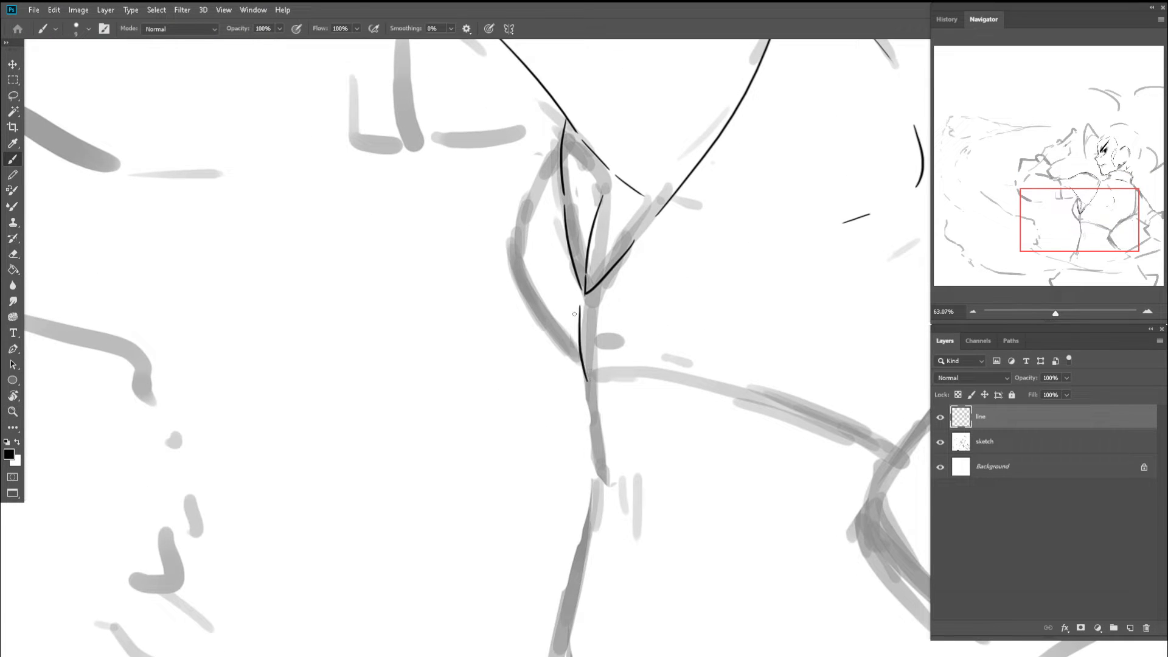
# - Ink the sleeve's underside outward from the armpit and add short strokes along the upper arm
pyautogui.scroll(3, 594, 228)
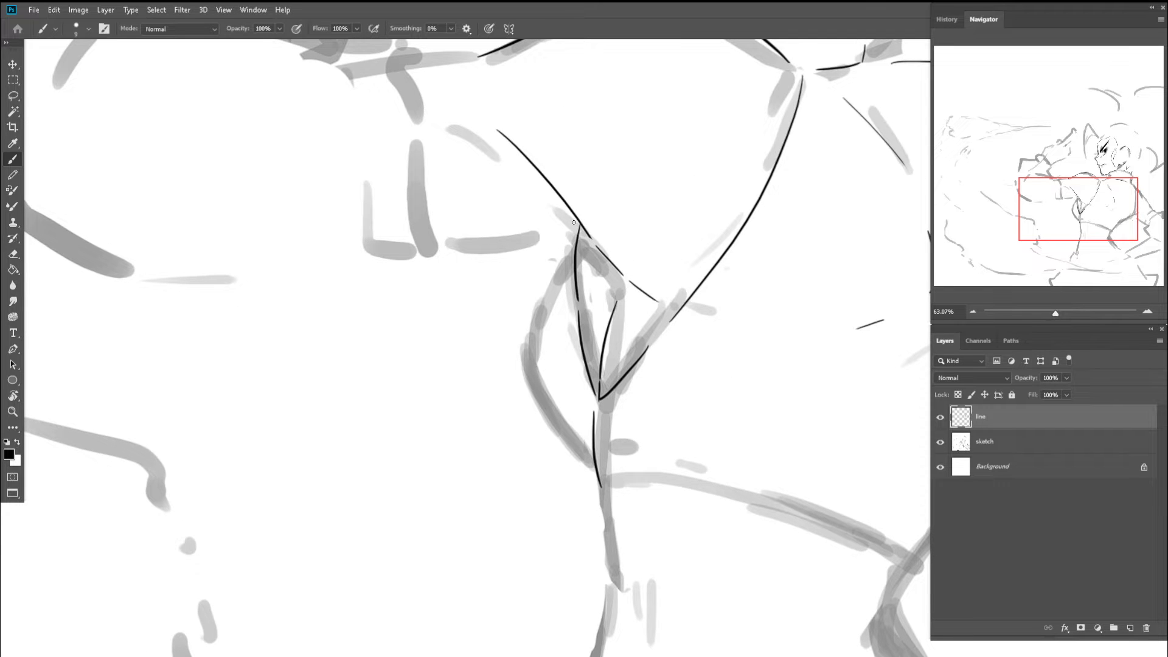
pyautogui.moveTo(562, 227)
pyautogui.mouseDown()
pyautogui.moveTo(460, 239)
pyautogui.moveTo(477, 235)
pyautogui.mouseUp()
pyautogui.moveTo(515, 194); pyautogui.dragTo(615, 217)
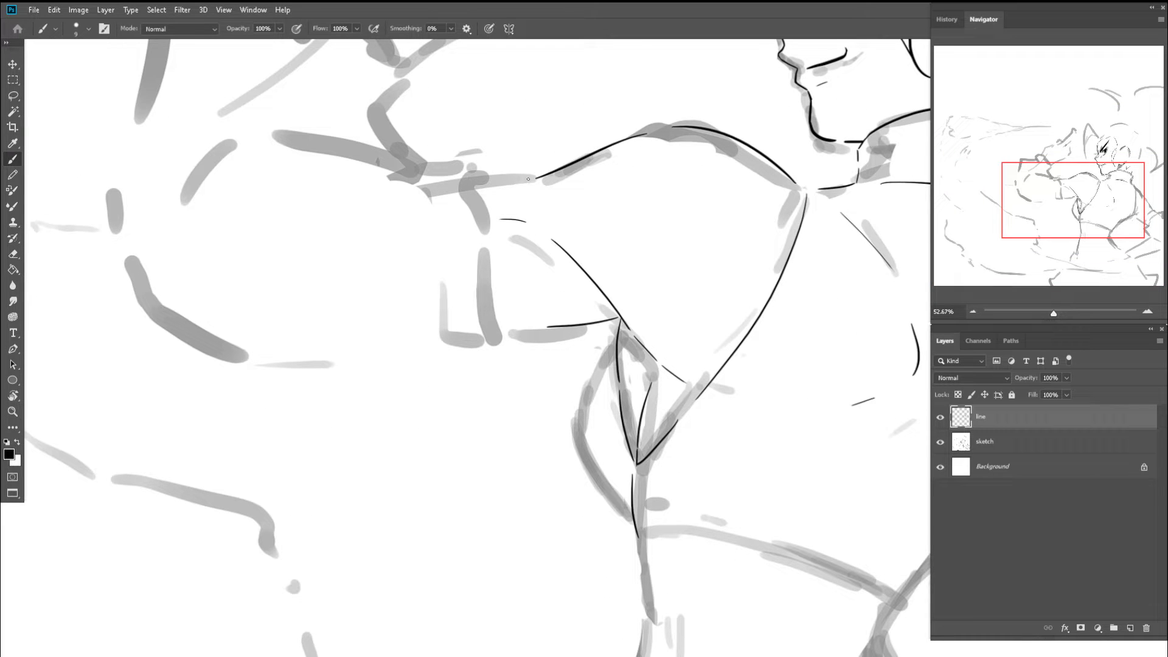
pyautogui.hotkey('ctrl', '0')
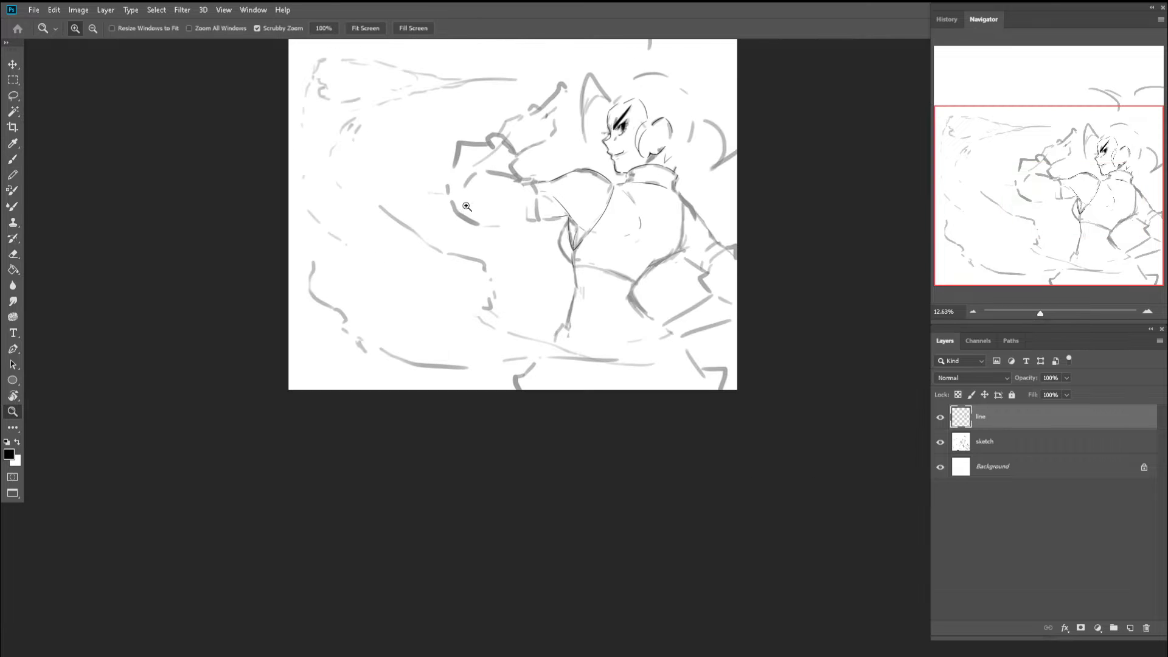
# - Hide the sketch layer, mirror the canvas view horizontally and rotate it to check the shoulder
pyautogui.press('z')
pyautogui.click(940, 442)
pyautogui.moveTo(542, 200); pyautogui.dragTo(705, 203)
pyautogui.press('c')
pyautogui.press('z')
pyautogui.hotkey('shift', 'h')
pyautogui.press('r')
# - Erase the short stray stroke near the sleeve opening and rotate the mirrored canvas to examine the figure
pyautogui.press('e')
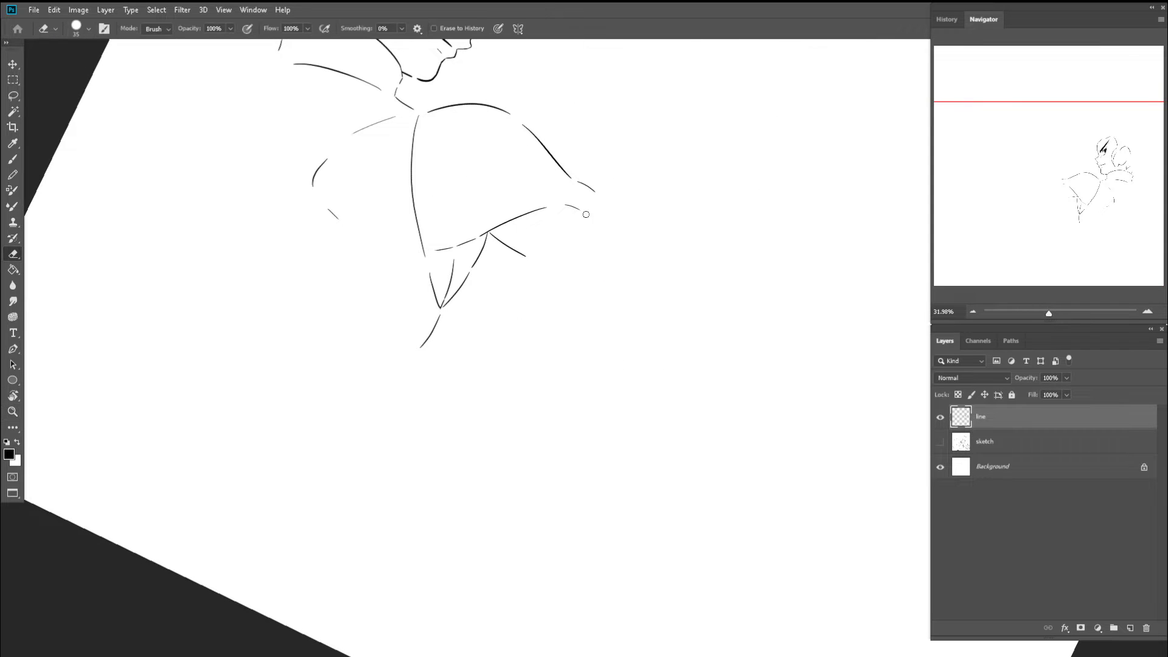
pyautogui.press('z')
pyautogui.moveTo(596, 206)
pyautogui.mouseDown()
pyautogui.moveTo(542, 199)
pyautogui.moveTo(636, 209)
pyautogui.mouseUp()
pyautogui.press('b')
pyautogui.hotkey('ctrl', 'space')
pyautogui.moveTo(602, 227); pyautogui.dragTo(537, 239)
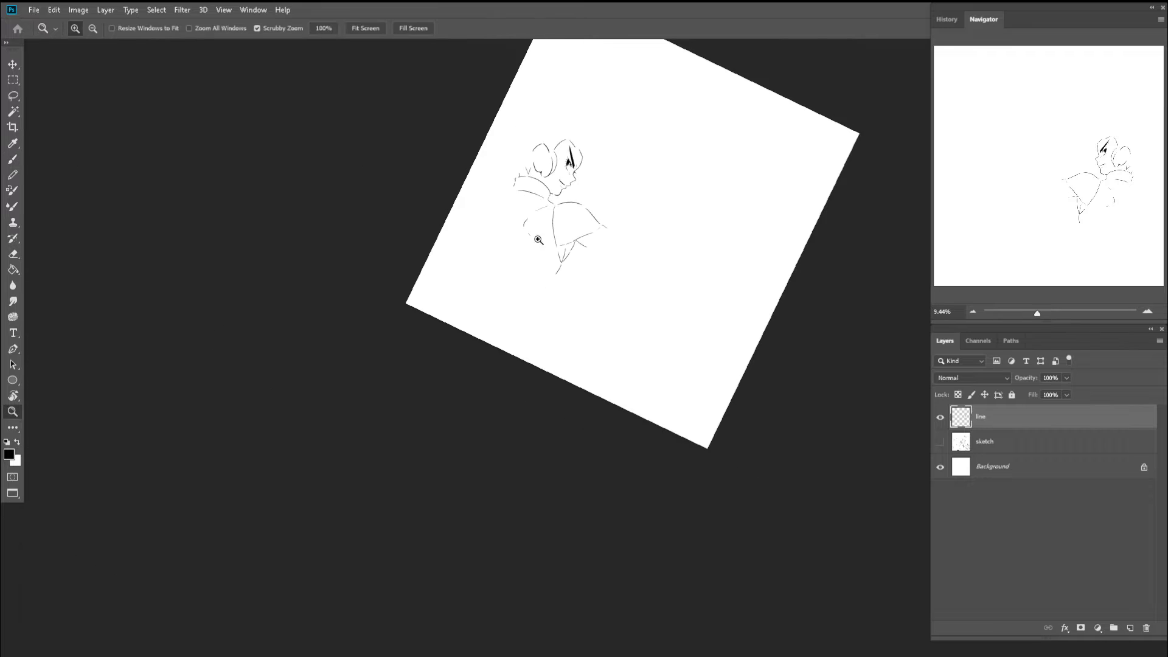
pyautogui.press('r')
pyautogui.moveTo(610, 167); pyautogui.dragTo(529, 180)
pyautogui.hotkey('ctrl', 'space')
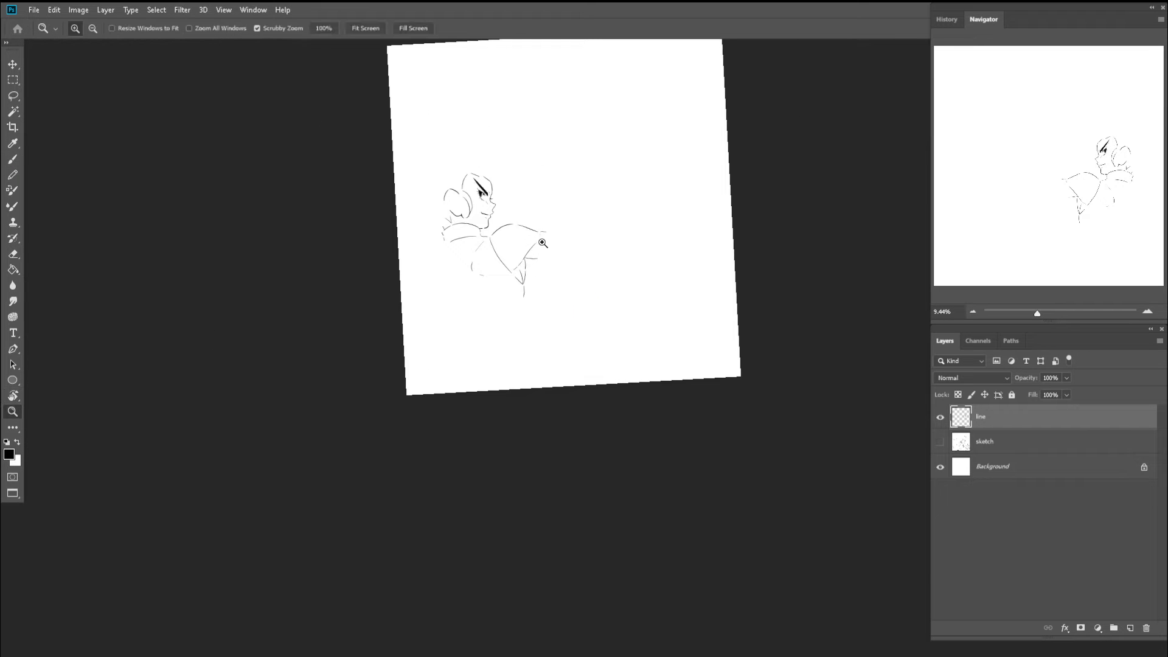
pyautogui.moveTo(541, 242)
pyautogui.mouseDown()
pyautogui.moveTo(589, 238)
pyautogui.moveTo(576, 212)
pyautogui.moveTo(533, 252)
pyautogui.mouseUp()
pyautogui.hotkey('ctrl', 'space')
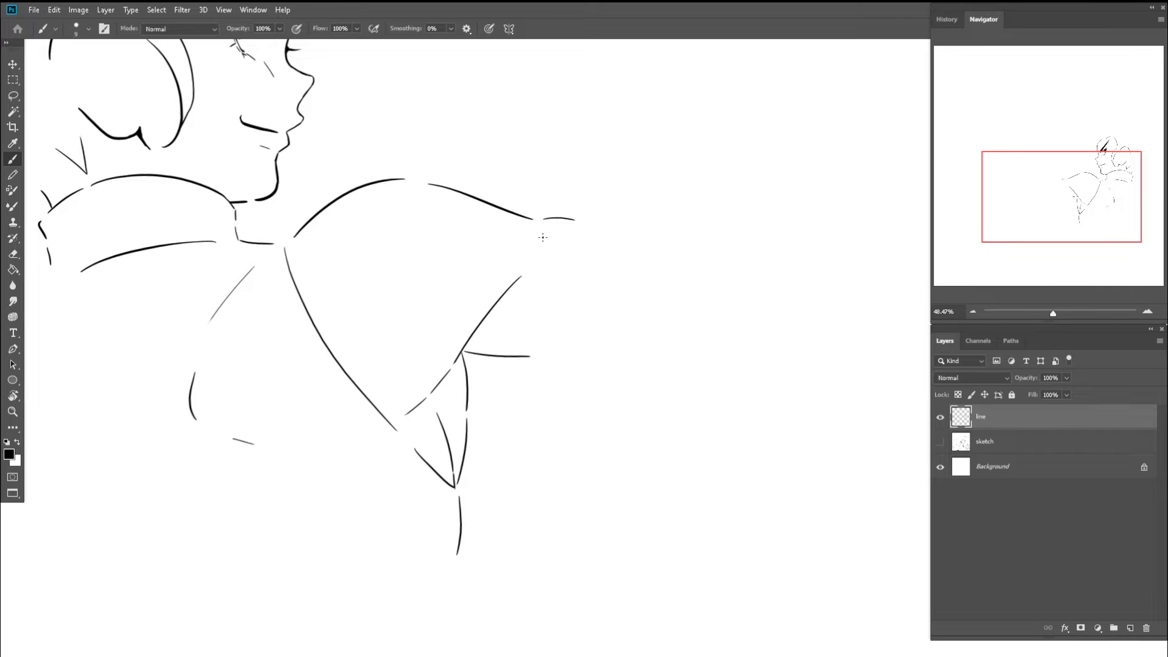
# - Rotate the mirrored canvas and erase the outer part of the shoulder's top line
pyautogui.press('r')
pyautogui.moveTo(487, 175); pyautogui.dragTo(592, 156)
pyautogui.press('e')
pyautogui.moveTo(529, 133); pyautogui.dragTo(555, 164)
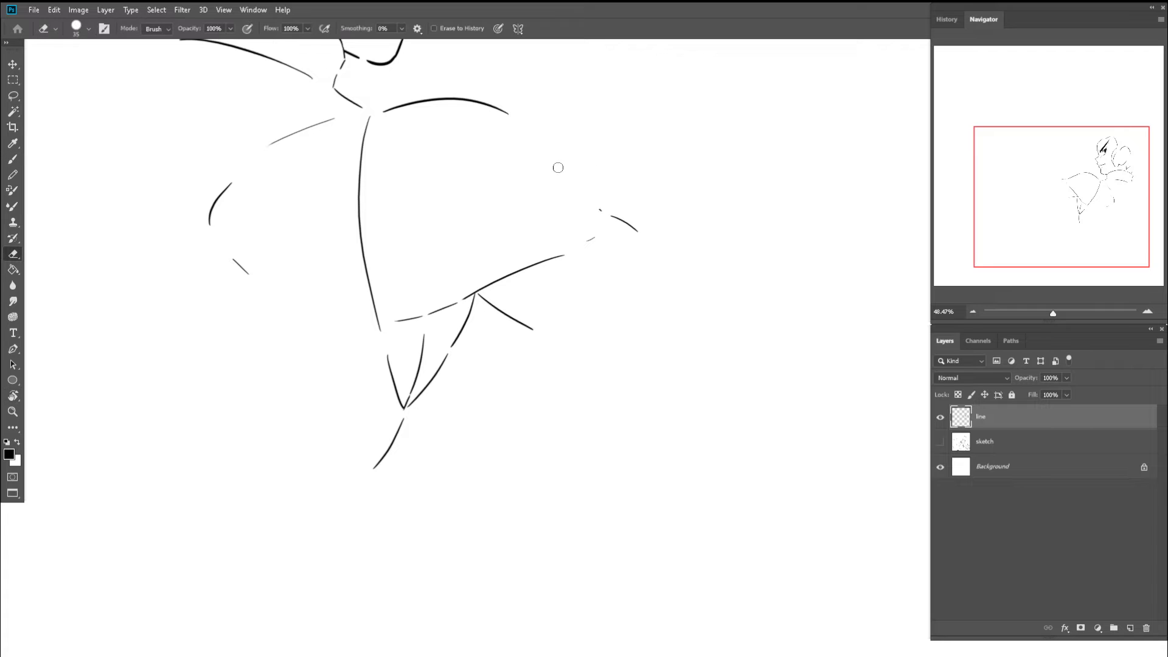
# - Show the sketch layer and re-ink the outer shoulder line down to the upper arm
pyautogui.click(940, 442)
pyautogui.press('z')
pyautogui.scroll(1, 506, 130)
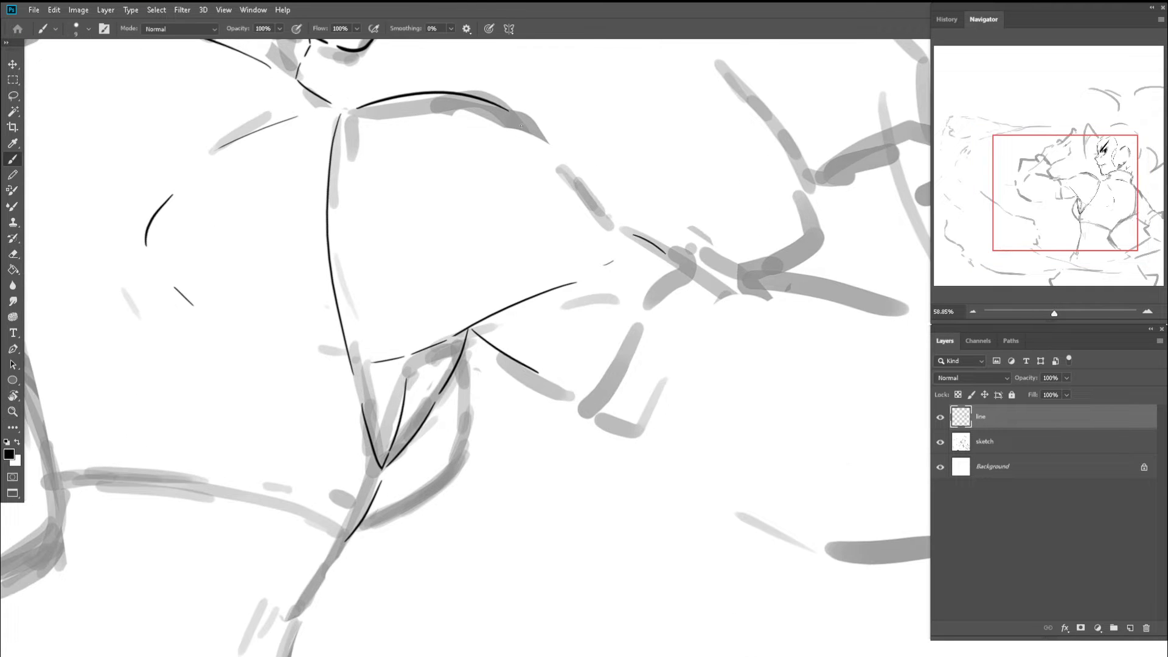
pyautogui.moveTo(637, 232)
pyautogui.mouseDown()
pyautogui.moveTo(572, 233)
pyautogui.moveTo(708, 245)
pyautogui.moveTo(641, 238)
pyautogui.mouseUp()
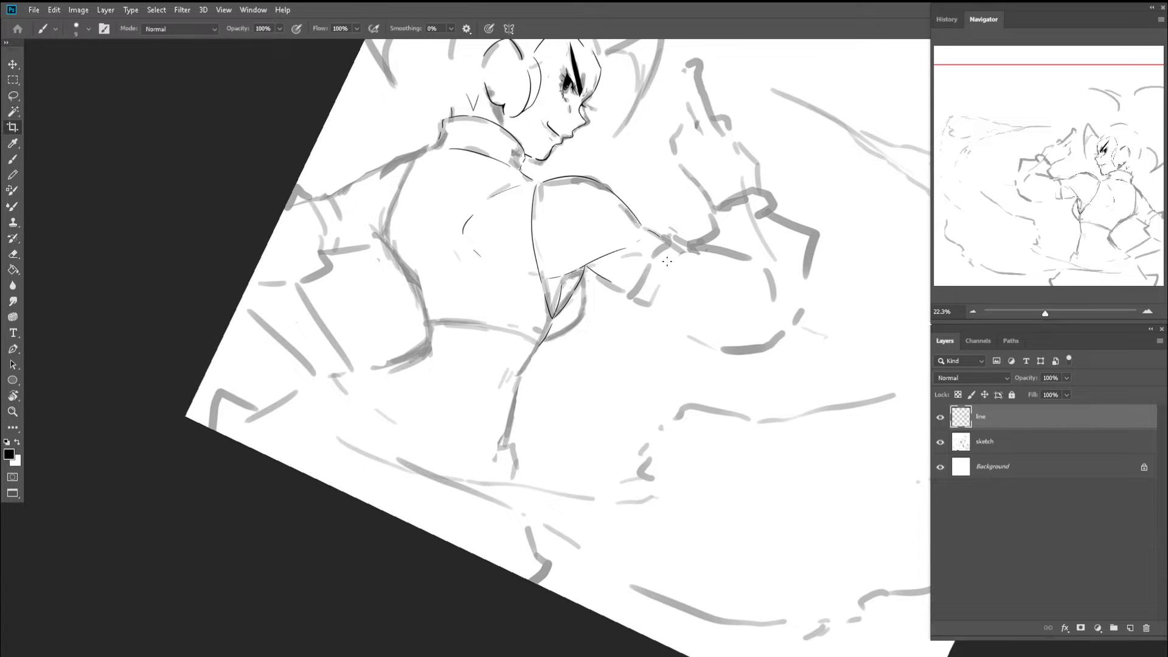
# - Restore the unmirrored, upright canvas view and ink a curved sleeve line across the upper arm, replacing the first attempt
pyautogui.press('Escape')
pyautogui.press('z')
pyautogui.moveTo(558, 196); pyautogui.dragTo(509, 196)
pyautogui.scroll(4, 640, 196)
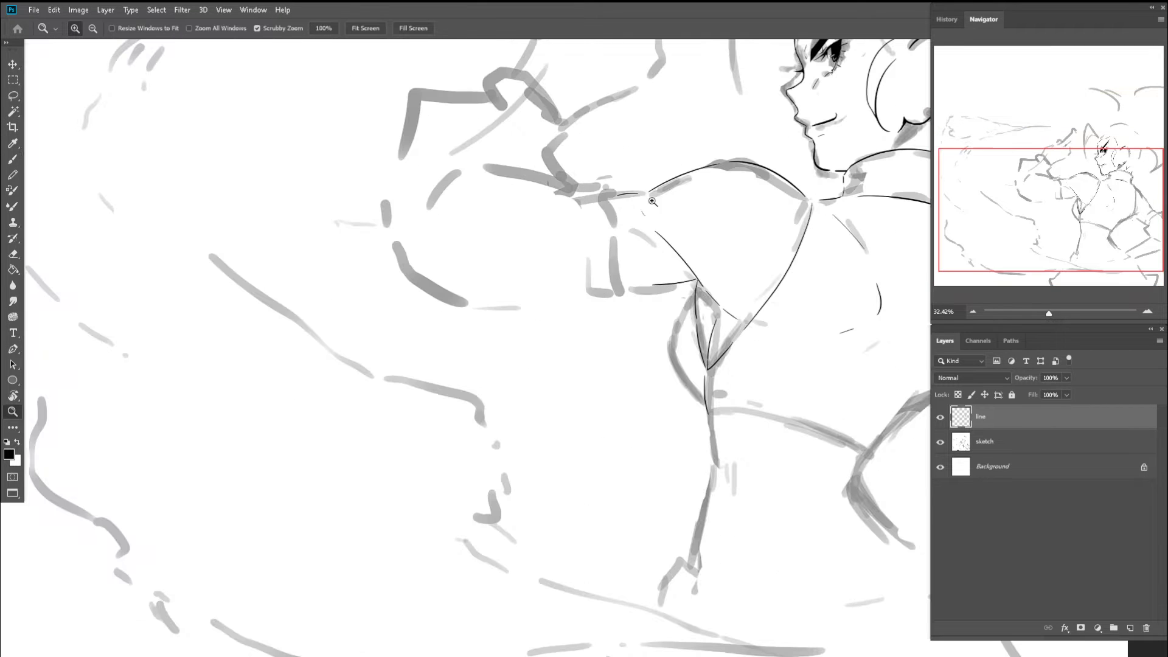
pyautogui.press('b')
pyautogui.moveTo(637, 195); pyautogui.dragTo(639, 257)
pyautogui.scroll(1, 627, 219)
pyautogui.hotkey('ctrl', 'z')
pyautogui.hotkey('ctrl', 'z')
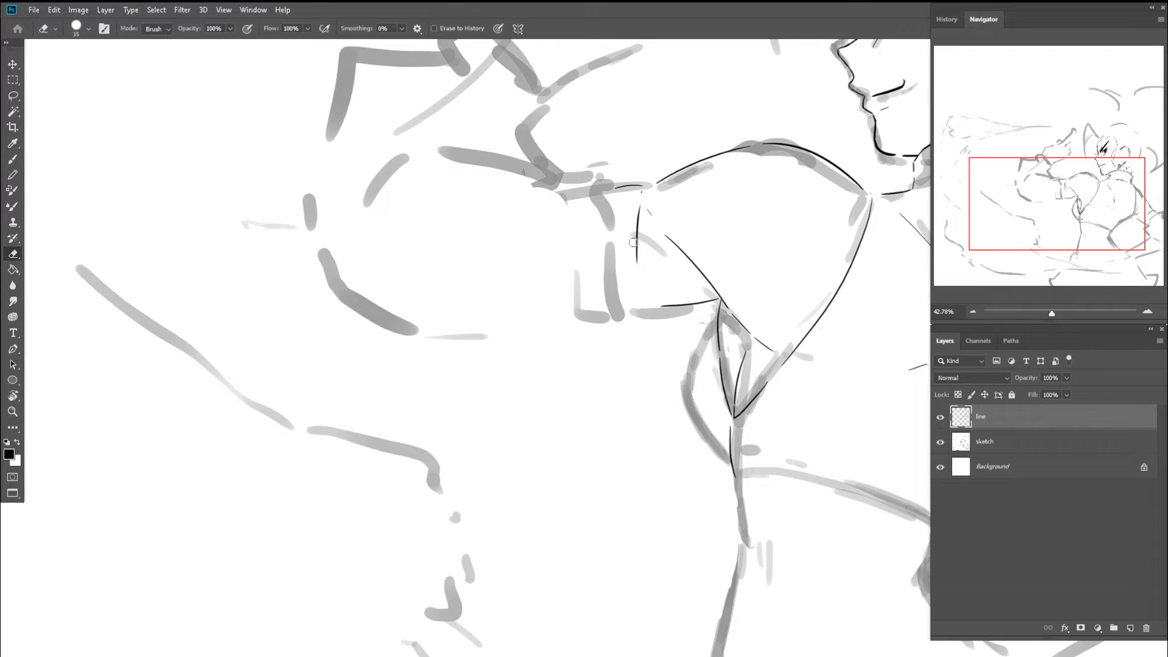
pyautogui.moveTo(643, 191); pyautogui.dragTo(656, 306)
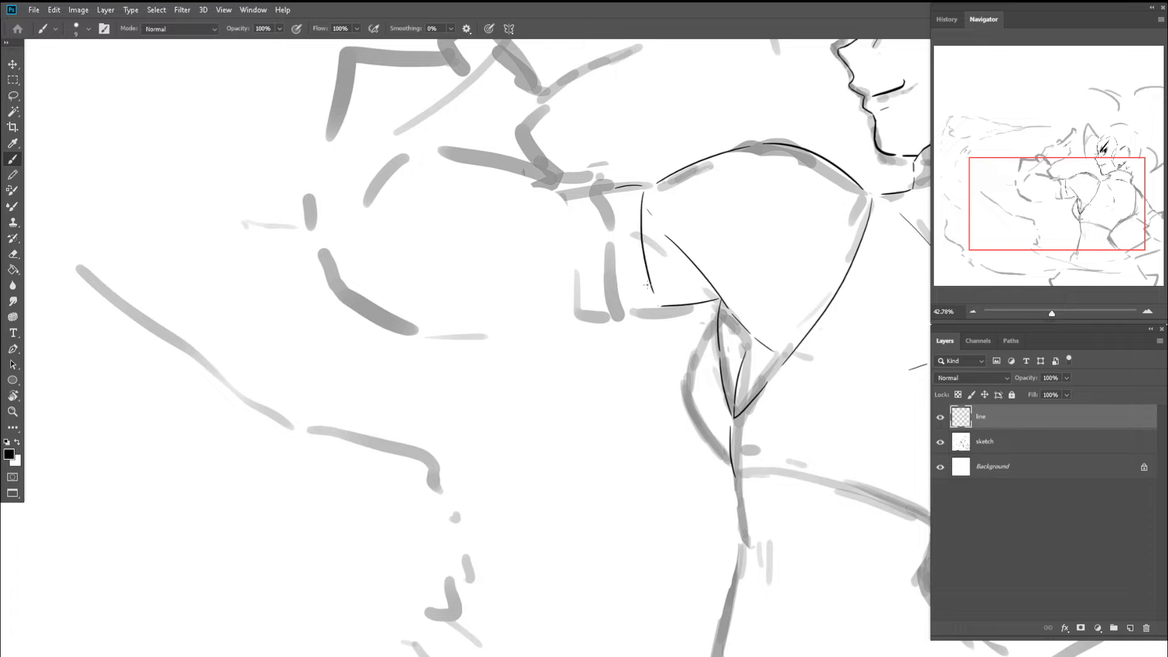
# - Ink the cuff's outer edge parallel to the sleeve line and work on the short edge along its underside
pyautogui.moveTo(605, 193)
pyautogui.mouseDown()
pyautogui.moveTo(604, 278)
pyautogui.moveTo(606, 221)
pyautogui.moveTo(618, 315)
pyautogui.mouseUp()
pyautogui.hotkey('ctrl', 'z')
pyautogui.scroll(2, 669, 317)
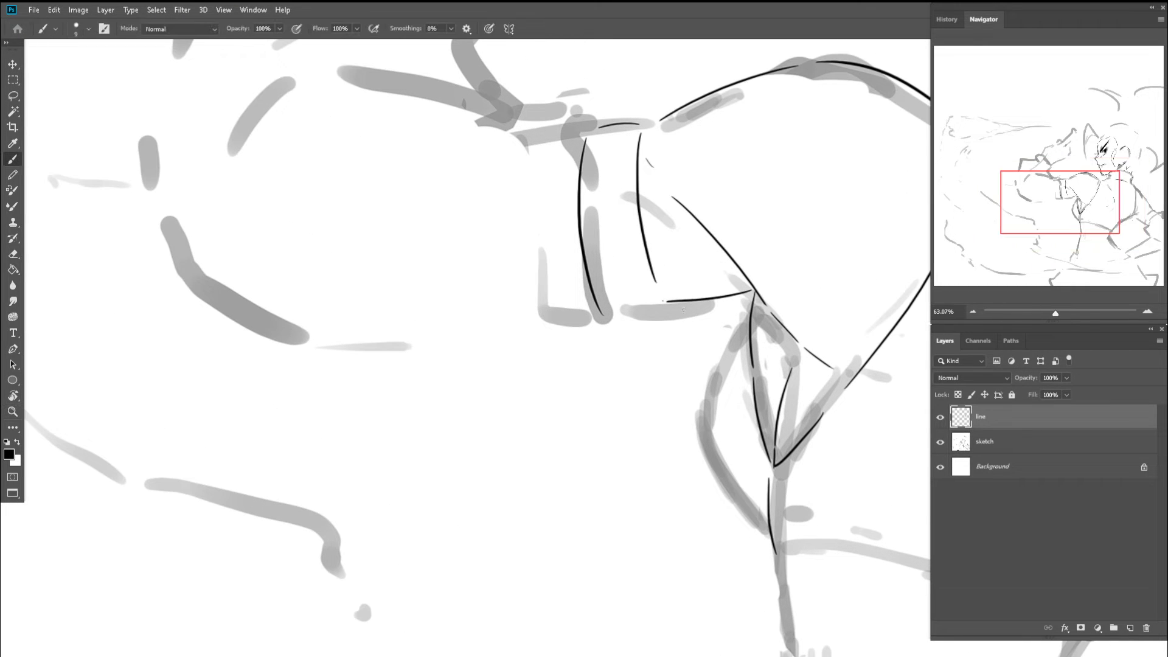
pyautogui.moveTo(680, 303)
pyautogui.mouseDown()
pyautogui.moveTo(642, 321)
pyautogui.moveTo(675, 320)
pyautogui.moveTo(620, 329)
pyautogui.mouseUp()
pyautogui.hotkey('ctrl', 'z')
# - Hide the sketch layer to check the inked sleeve and cuff within the whole figure
pyautogui.moveTo(657, 288)
pyautogui.mouseDown()
pyautogui.moveTo(667, 302)
pyautogui.moveTo(597, 290)
pyautogui.mouseUp()
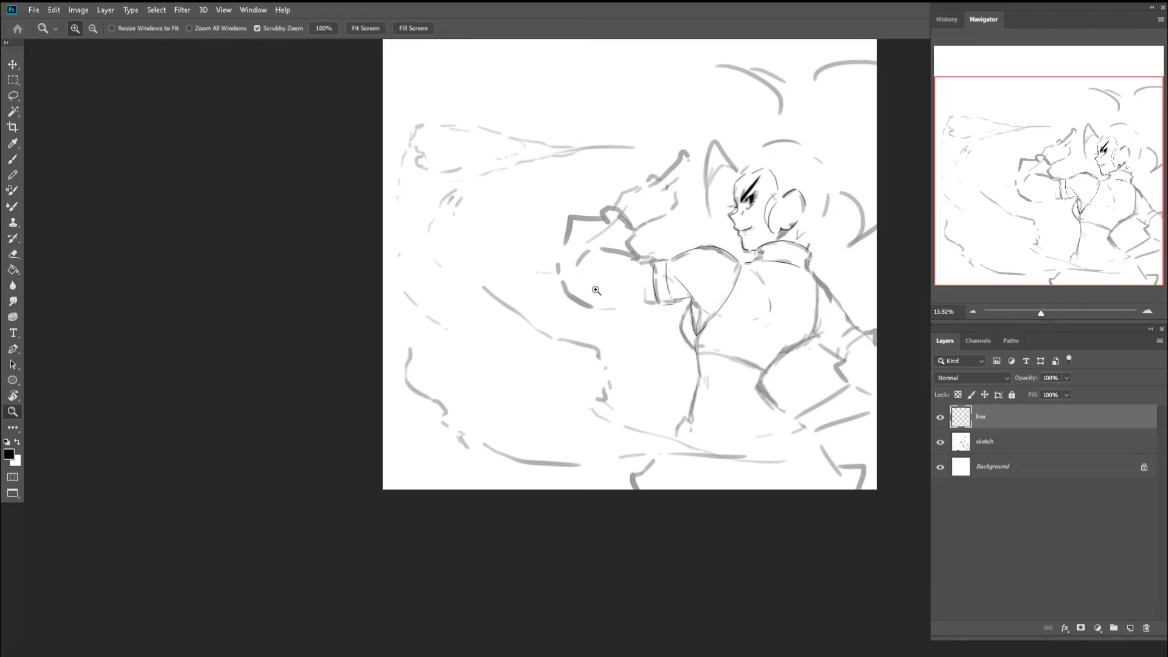
pyautogui.click(940, 442)
pyautogui.moveTo(626, 248); pyautogui.dragTo(600, 264)
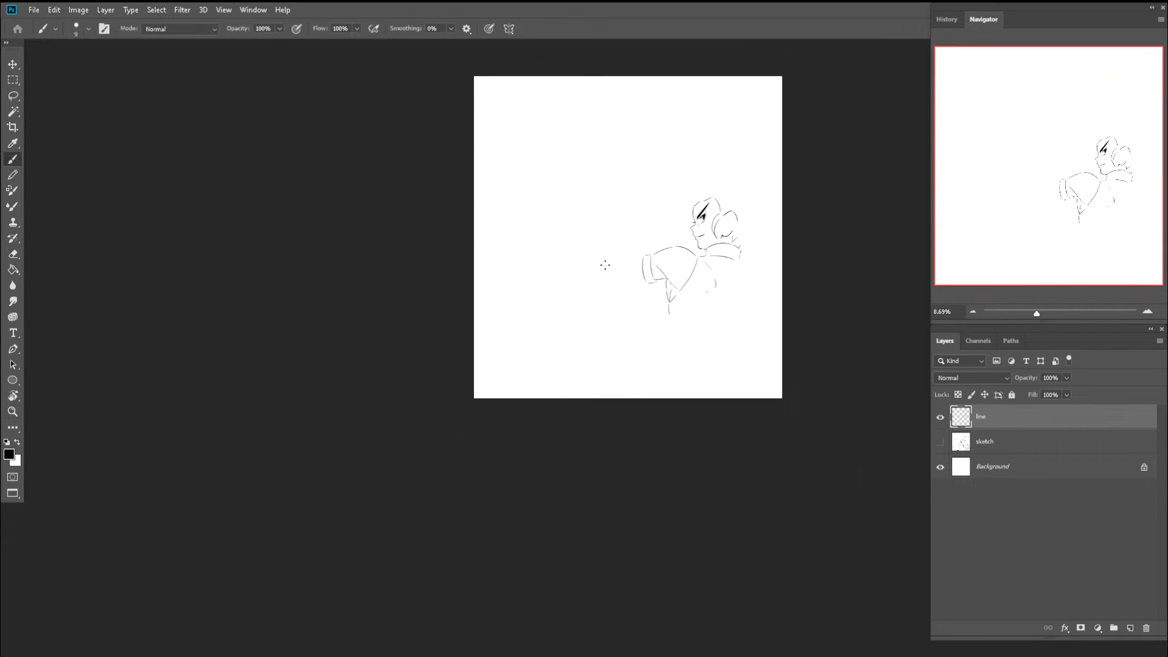
# - Show the sketch layer and erase the short stray ink marks on the chest below the collar
pyautogui.moveTo(696, 245); pyautogui.dragTo(648, 259)
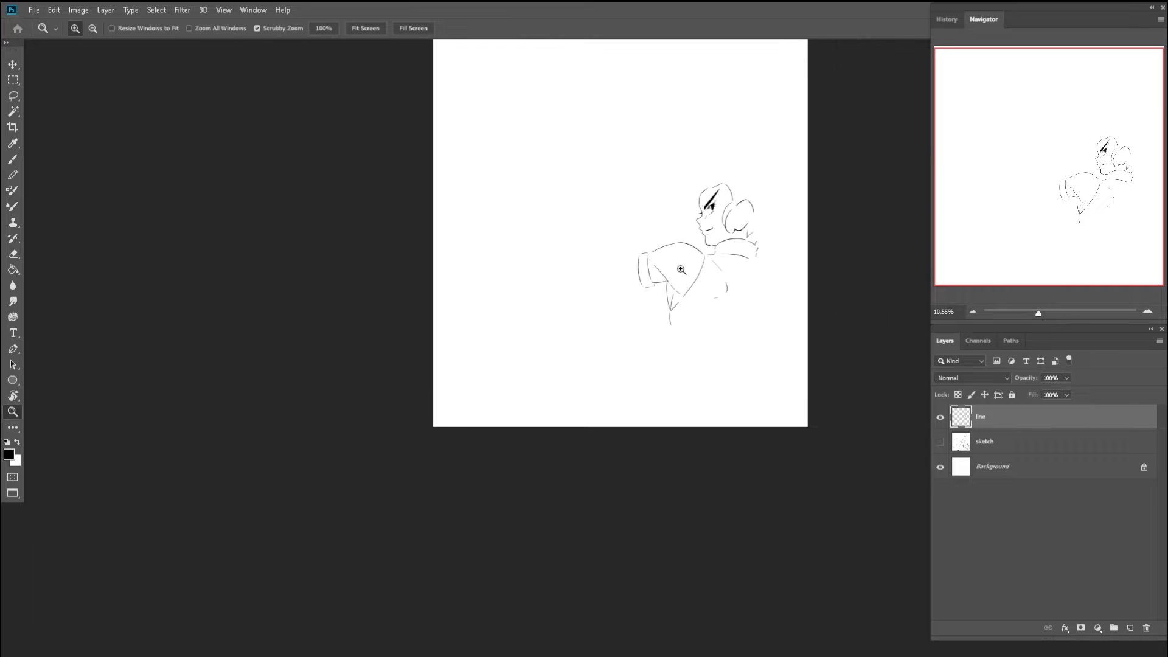
pyautogui.click(940, 441)
pyautogui.moveTo(768, 265)
pyautogui.mouseDown()
pyautogui.moveTo(799, 264)
pyautogui.moveTo(762, 277)
pyautogui.mouseUp()
pyautogui.press('e')
pyautogui.moveTo(643, 250)
pyautogui.mouseDown()
pyautogui.moveTo(661, 269)
pyautogui.moveTo(665, 236)
pyautogui.moveTo(599, 241)
pyautogui.mouseUp()
pyautogui.press('z')
pyautogui.press('e')
pyautogui.press('b')
pyautogui.hotkey('ctrl', 'z')
pyautogui.press('e')
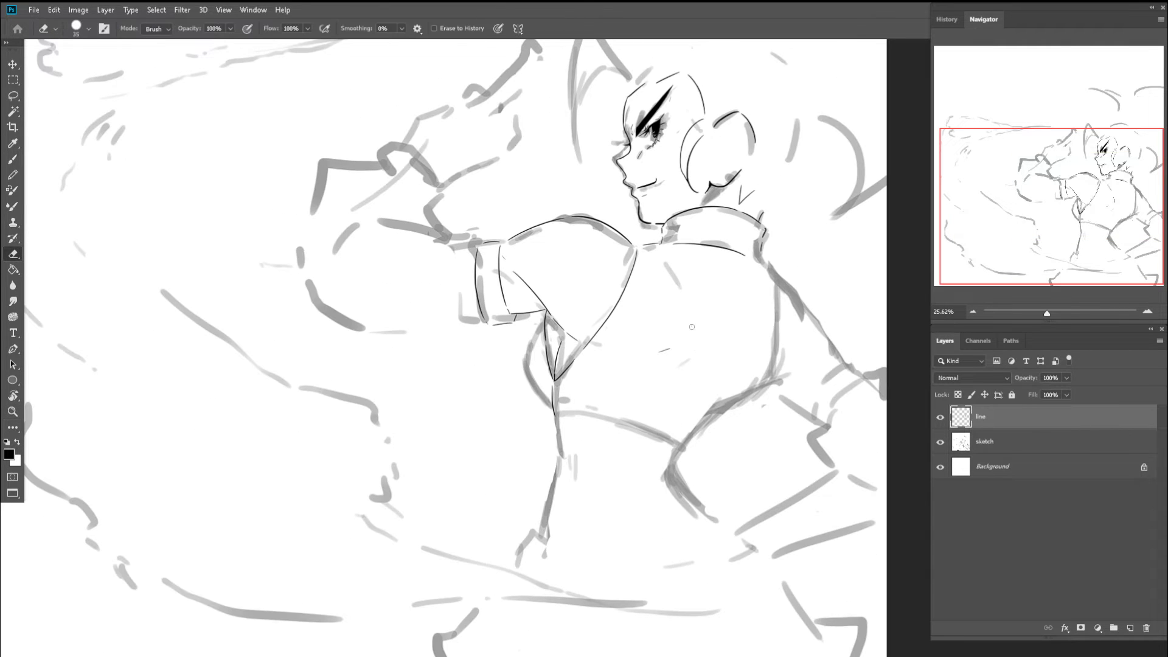
# - Ink the long curved torso contour from below the far shoulder down to the waist corner, redoing strokes until it flows
pyautogui.press('b')
pyautogui.moveTo(778, 279); pyautogui.dragTo(767, 366)
pyautogui.hotkey('ctrl', 'z')
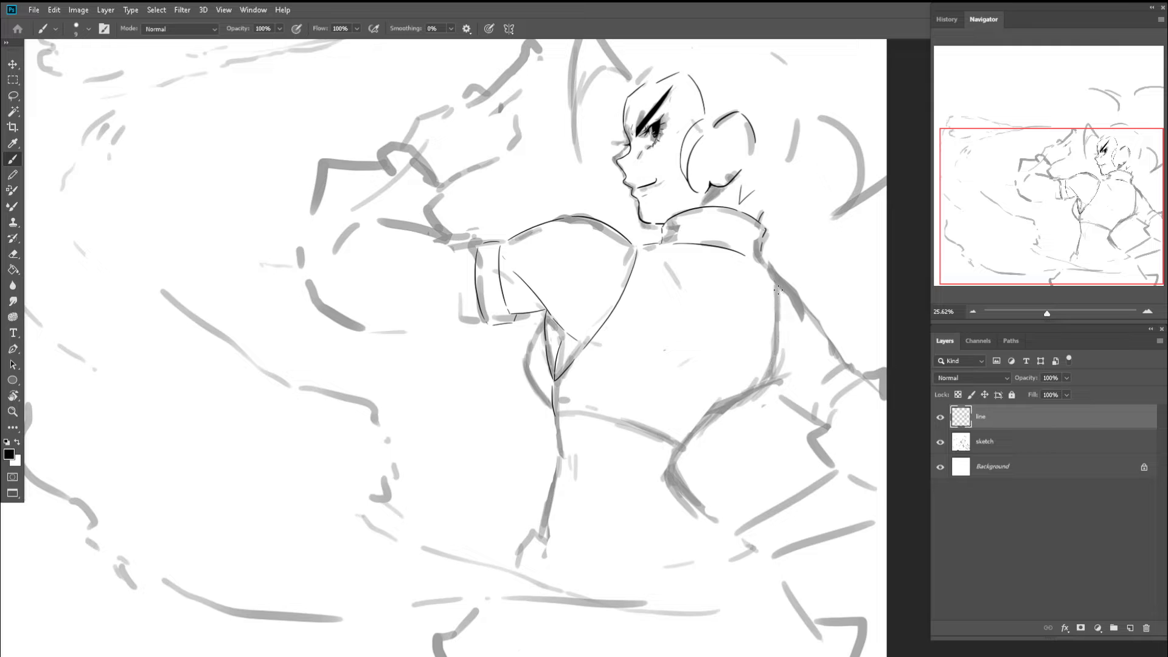
pyautogui.moveTo(778, 287); pyautogui.dragTo(762, 376)
pyautogui.hotkey('ctrl', 'z')
pyautogui.moveTo(778, 292)
pyautogui.mouseDown()
pyautogui.moveTo(744, 398)
pyautogui.moveTo(722, 402)
pyautogui.moveTo(695, 452)
pyautogui.mouseUp()
pyautogui.hotkey('ctrl', 'z')
pyautogui.moveTo(748, 405); pyautogui.dragTo(677, 451)
pyautogui.hotkey('ctrl', 'z')
# - Hide the sketch layer to check the torso contour within the whole figure, and show the sketch again
pyautogui.press('z')
pyautogui.moveTo(743, 411)
pyautogui.mouseDown()
pyautogui.moveTo(673, 465)
pyautogui.moveTo(685, 357)
pyautogui.mouseUp()
pyautogui.press('b')
pyautogui.click(939, 441)
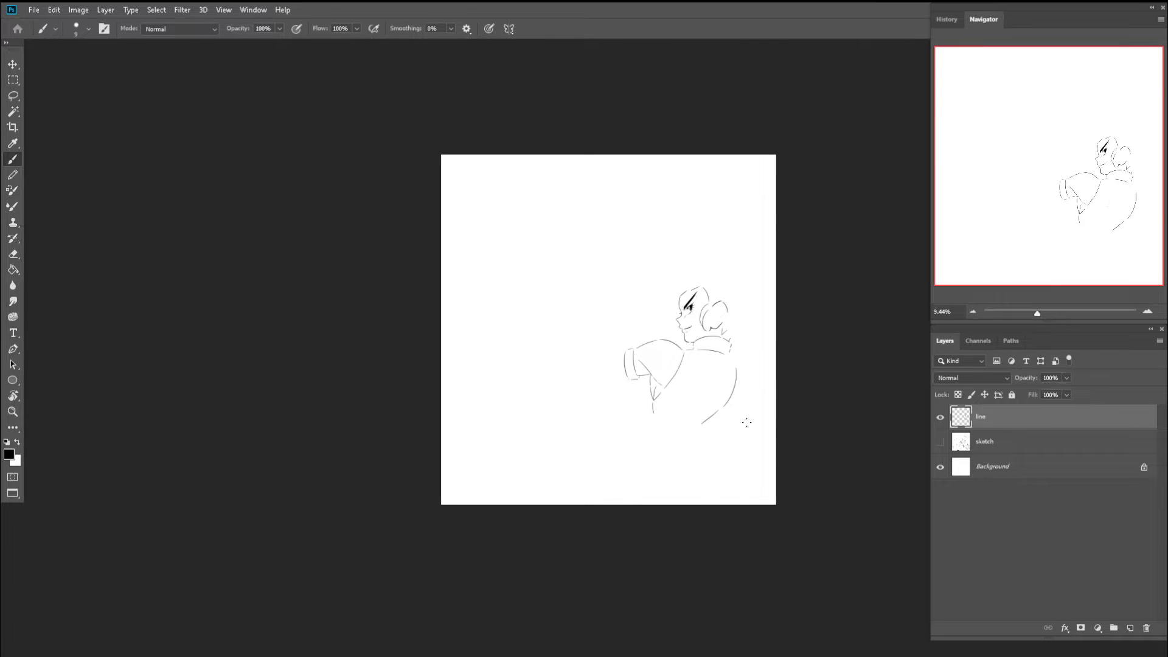
pyautogui.click(940, 442)
# - Try to re-ink the short edge along the cuff's underside
pyautogui.press('z')
pyautogui.moveTo(652, 399); pyautogui.dragTo(683, 374)
pyautogui.press('b')
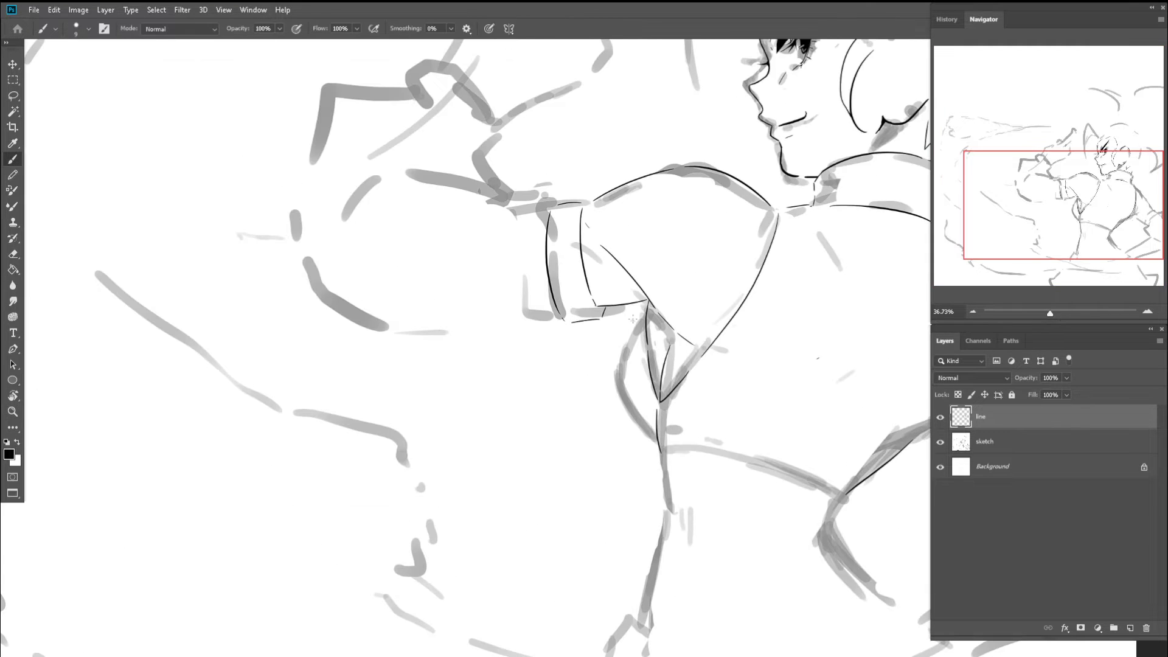
pyautogui.moveTo(644, 306)
pyautogui.mouseDown()
pyautogui.moveTo(618, 358)
pyautogui.moveTo(624, 298)
pyautogui.moveTo(596, 303)
pyautogui.mouseUp()
pyautogui.hotkey('ctrl', 'z')
pyautogui.press('z')
pyautogui.press('b')
pyautogui.press('c')
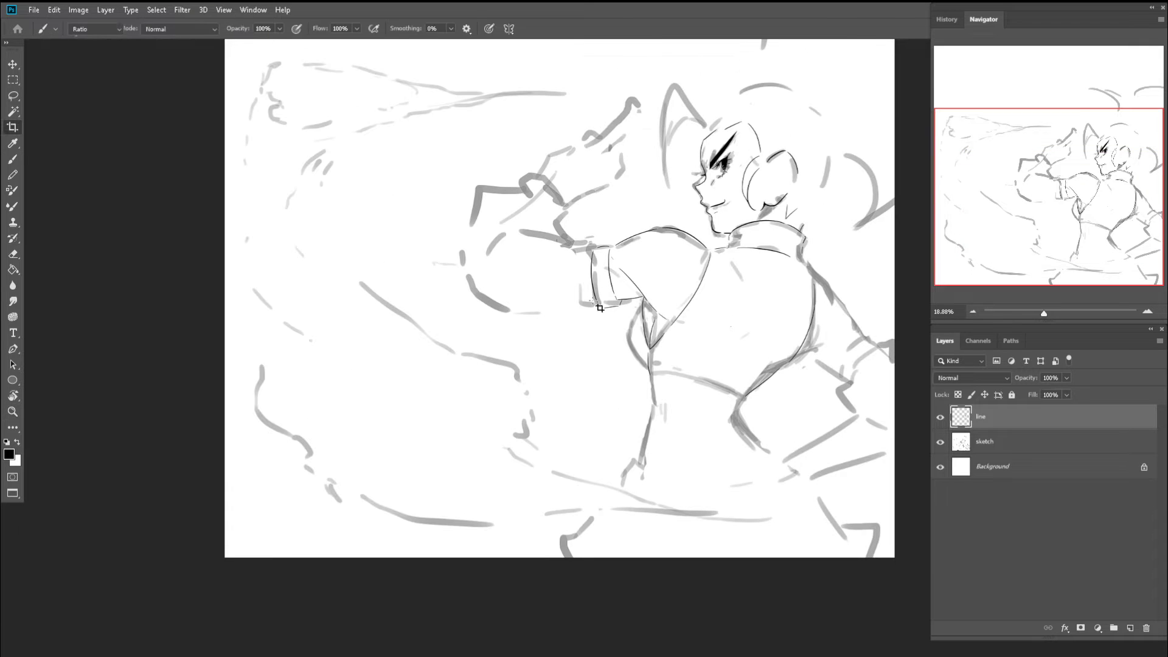
pyautogui.press('z')
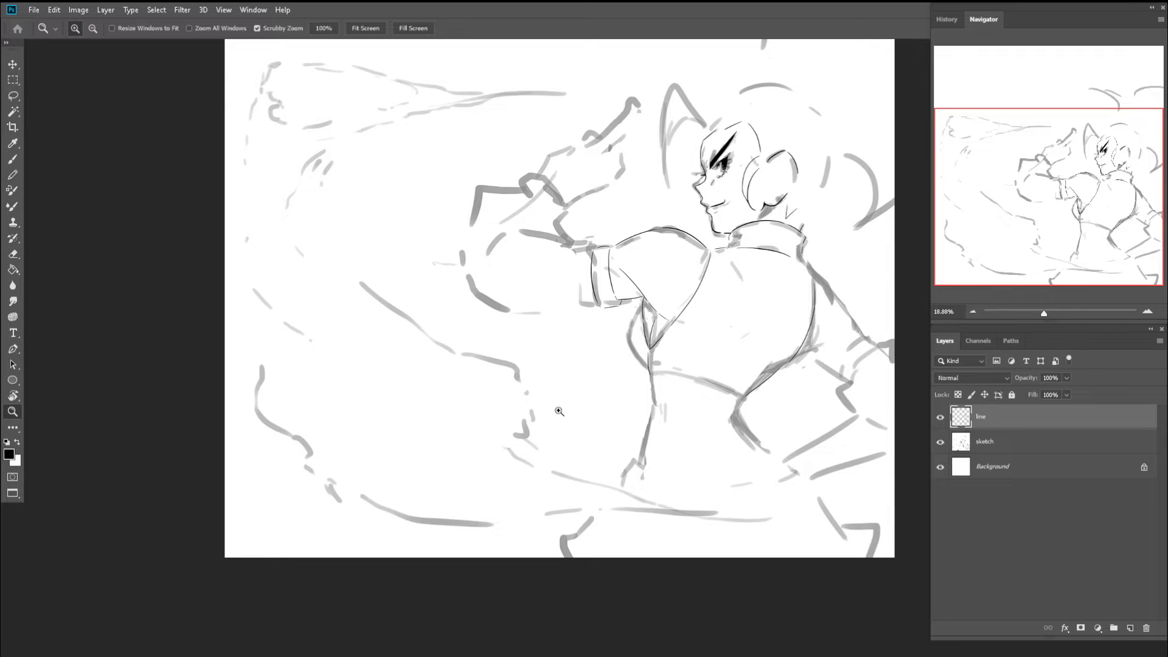
# - Erase the upper end of the armpit fold's line and re-ink it as a curve up toward the sleeve
pyautogui.moveTo(635, 285); pyautogui.dragTo(657, 301)
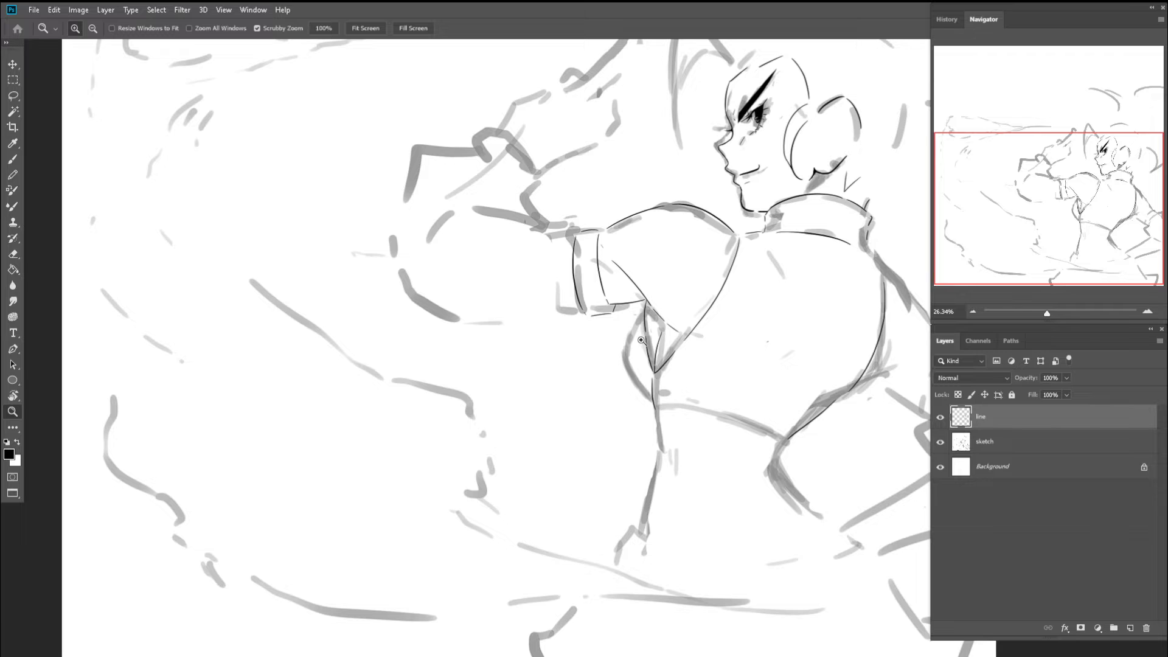
pyautogui.moveTo(633, 347); pyautogui.dragTo(681, 351)
pyautogui.press('b')
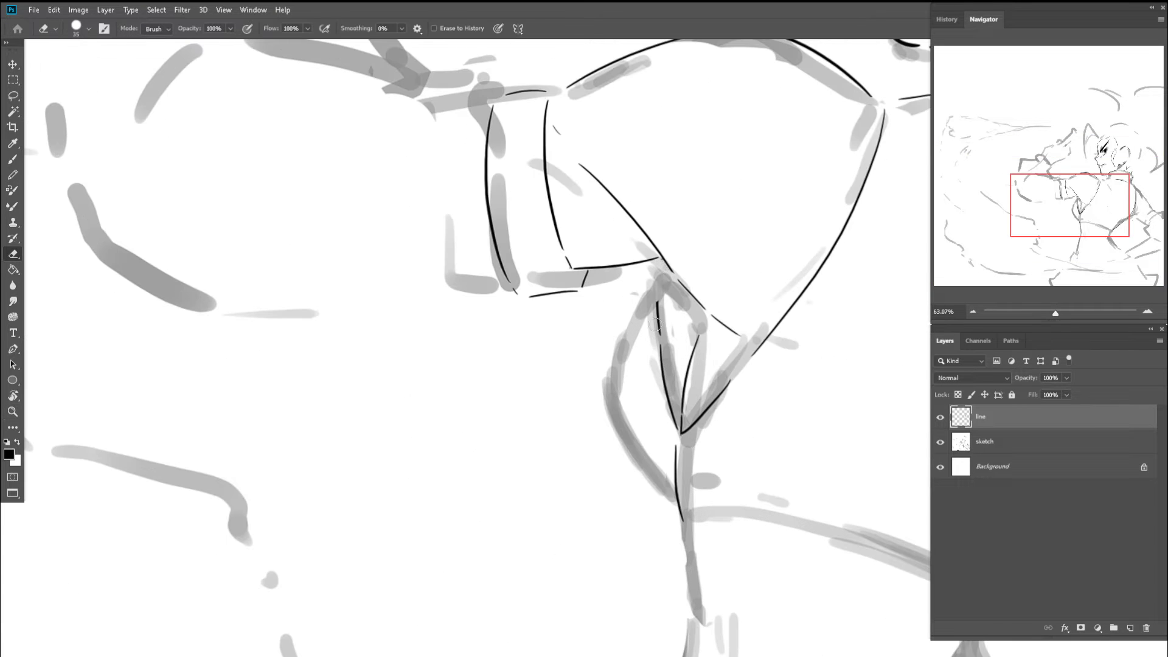
pyautogui.moveTo(672, 275); pyautogui.dragTo(662, 321)
pyautogui.hotkey('ctrl', 'z')
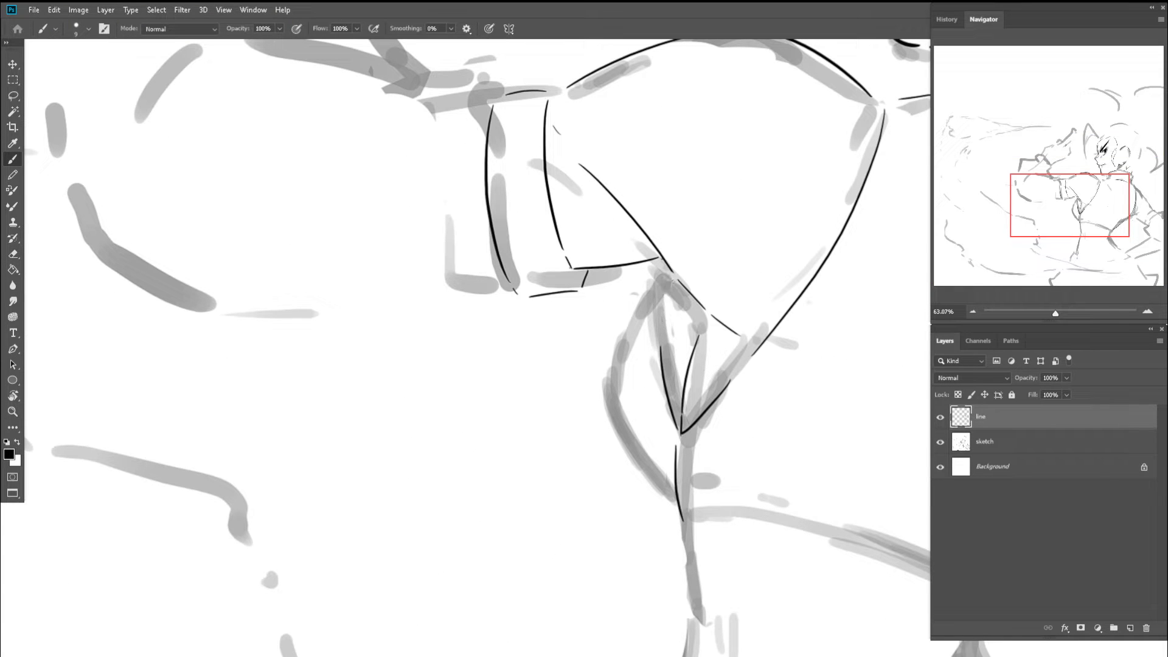
pyautogui.moveTo(674, 280); pyautogui.dragTo(664, 323)
pyautogui.hotkey('ctrl', 'z')
pyautogui.press('e')
pyautogui.moveTo(659, 343); pyautogui.dragTo(662, 381)
pyautogui.press('b')
pyautogui.moveTo(691, 295); pyautogui.dragTo(667, 353)
pyautogui.hotkey('ctrl', 'z')
pyautogui.moveTo(689, 294)
pyautogui.mouseDown()
pyautogui.moveTo(671, 319)
pyautogui.moveTo(677, 289)
pyautogui.moveTo(660, 354)
pyautogui.mouseUp()
# - Ink the rounded outline beneath the cuff in two curved strokes, running from the sleeve down to the side of the torso
pyautogui.moveTo(636, 267); pyautogui.dragTo(599, 345)
pyautogui.moveTo(606, 403)
pyautogui.mouseDown()
pyautogui.moveTo(561, 324)
pyautogui.moveTo(595, 383)
pyautogui.mouseUp()
pyautogui.hotkey('ctrl', 'z')
pyautogui.moveTo(552, 308); pyautogui.dragTo(627, 407)
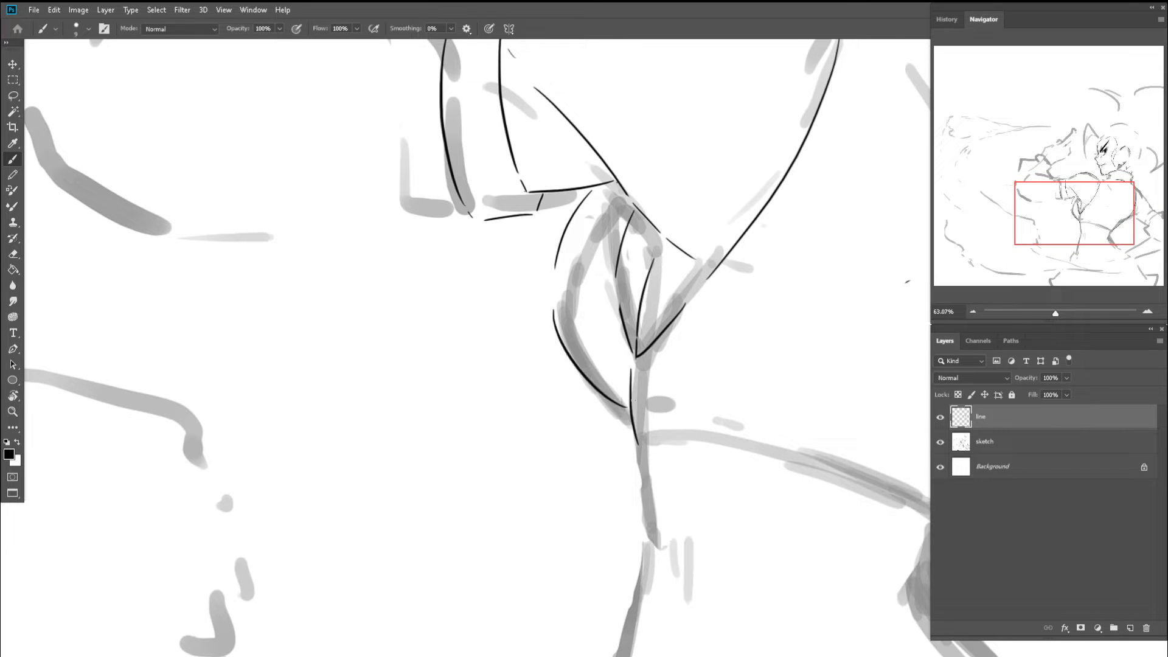
pyautogui.hotkey('ctrl', 'z')
pyautogui.moveTo(552, 290); pyautogui.dragTo(620, 392)
pyautogui.hotkey('ctrl', 'z')
pyautogui.moveTo(552, 300); pyautogui.dragTo(637, 412)
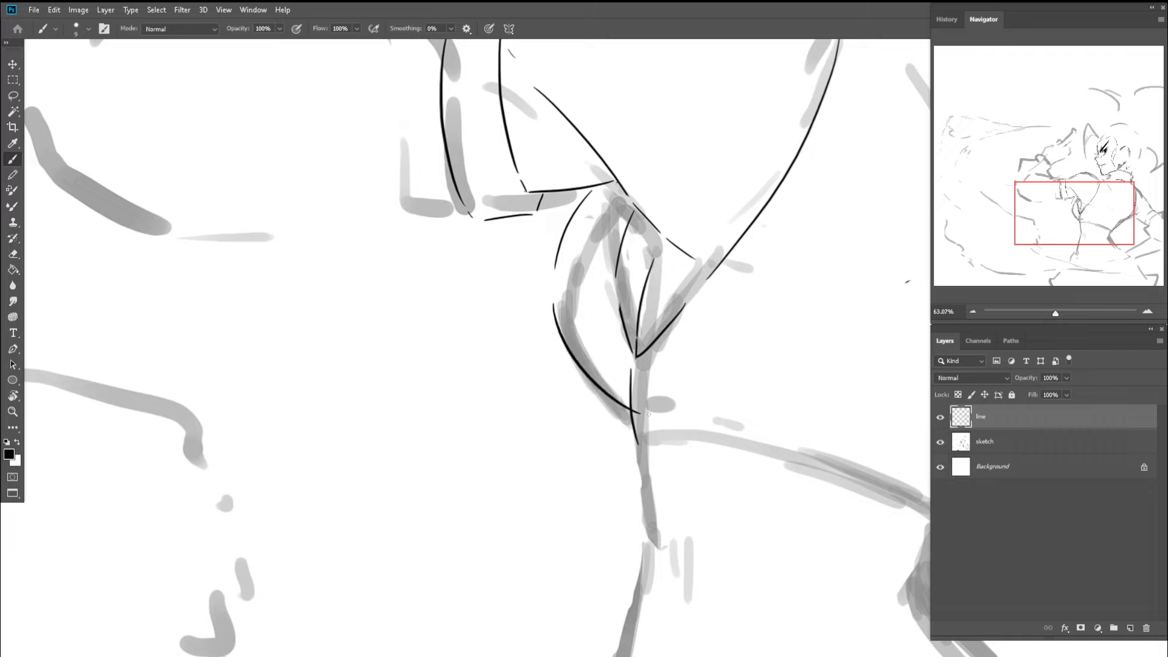
pyautogui.hotkey('ctrl', 'z')
pyautogui.moveTo(553, 303)
pyautogui.mouseDown()
pyautogui.moveTo(624, 415)
pyautogui.moveTo(605, 349)
pyautogui.mouseUp()
# - Hide the sketch layer to examine the new underarm lines within the whole figure
pyautogui.press('z')
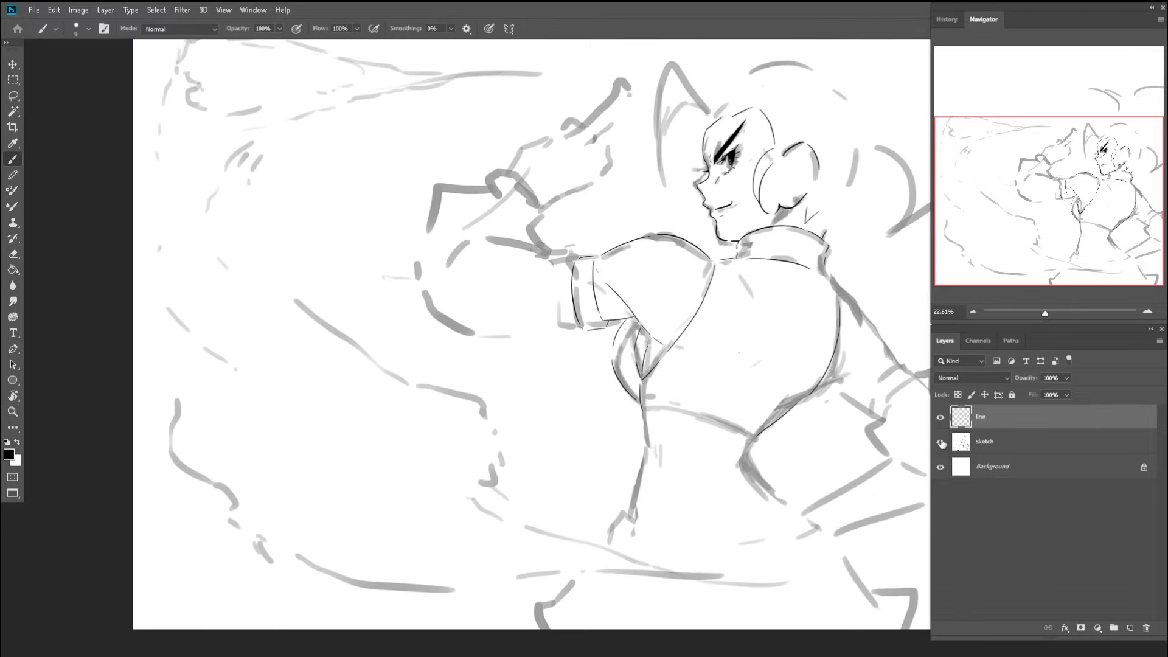
pyautogui.click(940, 441)
pyautogui.moveTo(607, 298)
pyautogui.mouseDown()
pyautogui.moveTo(545, 300)
pyautogui.moveTo(727, 293)
pyautogui.mouseUp()
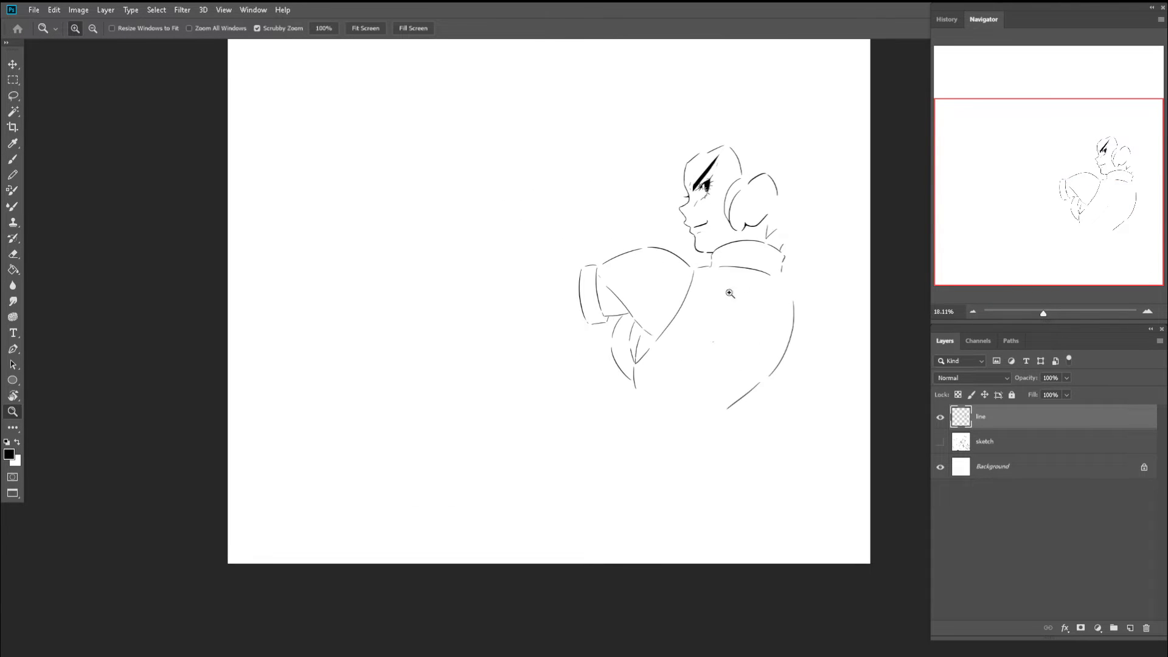
pyautogui.press('b')
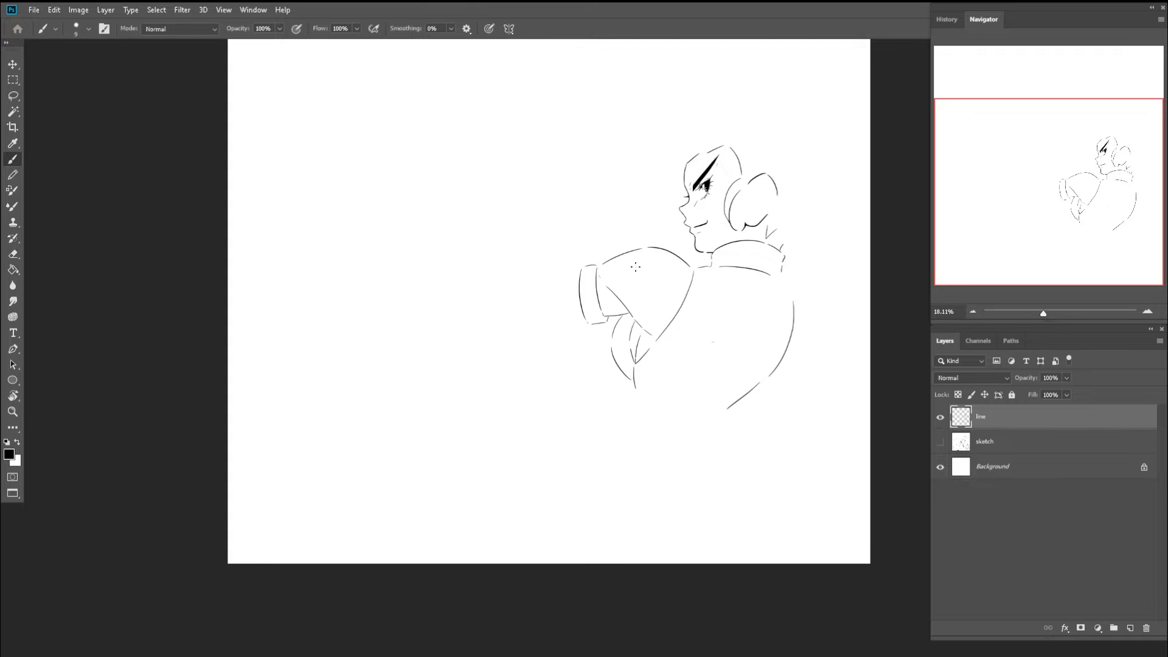
pyautogui.hotkey('ctrl', 'space')
pyautogui.moveTo(695, 282); pyautogui.dragTo(723, 273)
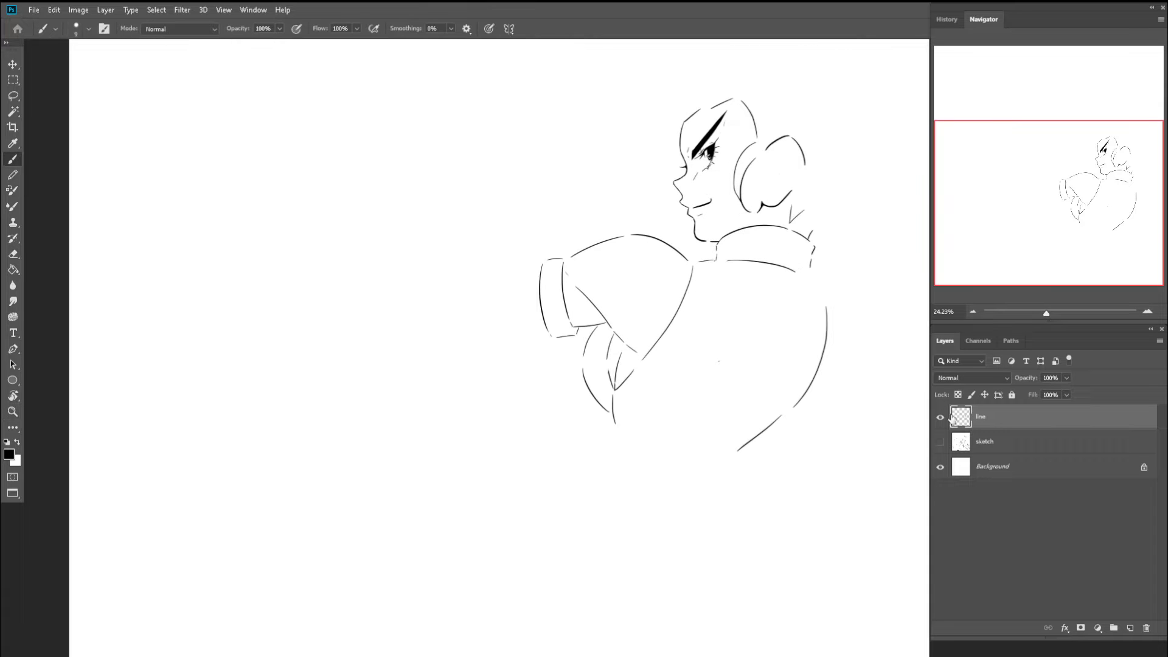
# - Show the sketch layer and ink the far arm's outer line from the shoulder downward
pyautogui.click(940, 442)
pyautogui.press('space')
pyautogui.moveTo(809, 279)
pyautogui.mouseDown()
pyautogui.moveTo(747, 254)
pyautogui.moveTo(807, 271)
pyautogui.moveTo(774, 275)
pyautogui.moveTo(850, 357)
pyautogui.mouseUp()
pyautogui.hotkey('ctrl', 'space')
pyautogui.hotkey('ctrl', 'z')
pyautogui.hotkey('ctrl', 'space')
pyautogui.press('e')
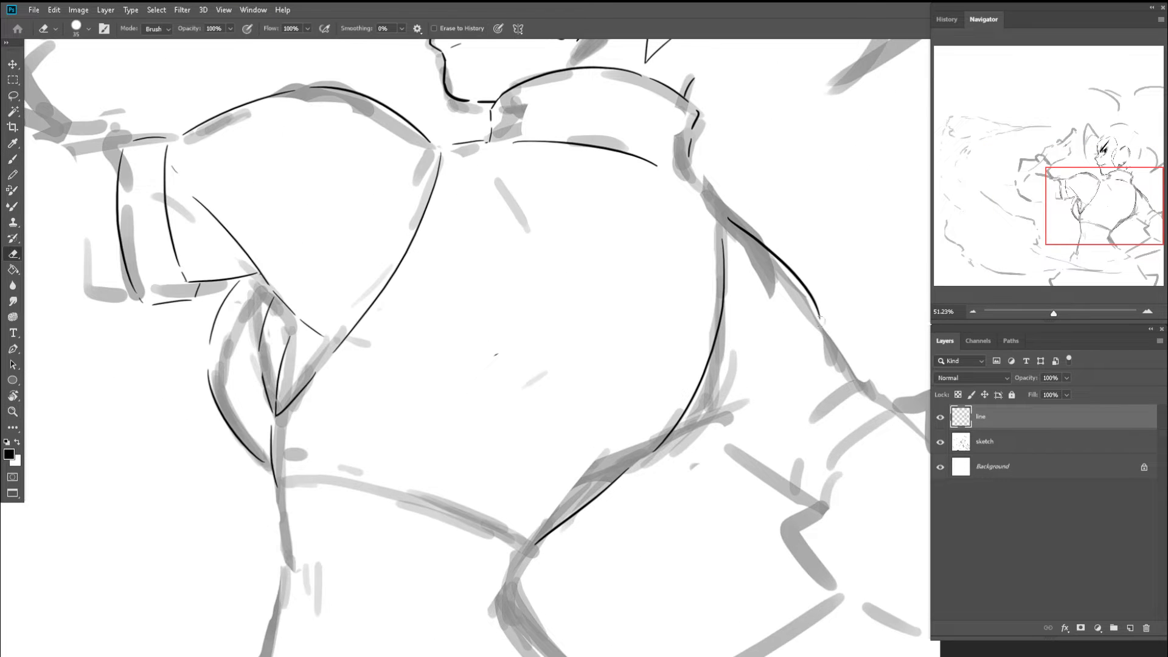
# - Extend the far arm's outer line down to the sleeve's end and ink the curved sleeve edge back toward the torso
pyautogui.press('b')
pyautogui.moveTo(821, 322); pyautogui.dragTo(855, 375)
pyautogui.hotkey('ctrl', 'z')
pyautogui.moveTo(827, 325)
pyautogui.mouseDown()
pyautogui.moveTo(848, 371)
pyautogui.moveTo(744, 393)
pyautogui.mouseUp()
pyautogui.hotkey('ctrl', 'z')
pyautogui.moveTo(838, 374)
pyautogui.mouseDown()
pyautogui.moveTo(678, 429)
pyautogui.moveTo(685, 399)
pyautogui.moveTo(717, 396)
pyautogui.moveTo(682, 402)
pyautogui.mouseUp()
pyautogui.hotkey('ctrl', 'space')
pyautogui.hotkey('ctrl', 'z')
pyautogui.hotkey('ctrl', 'space')
# - Hide the sketch layer to check the far arm's lines in the whole figure, and show the sketch again
pyautogui.click(940, 442)
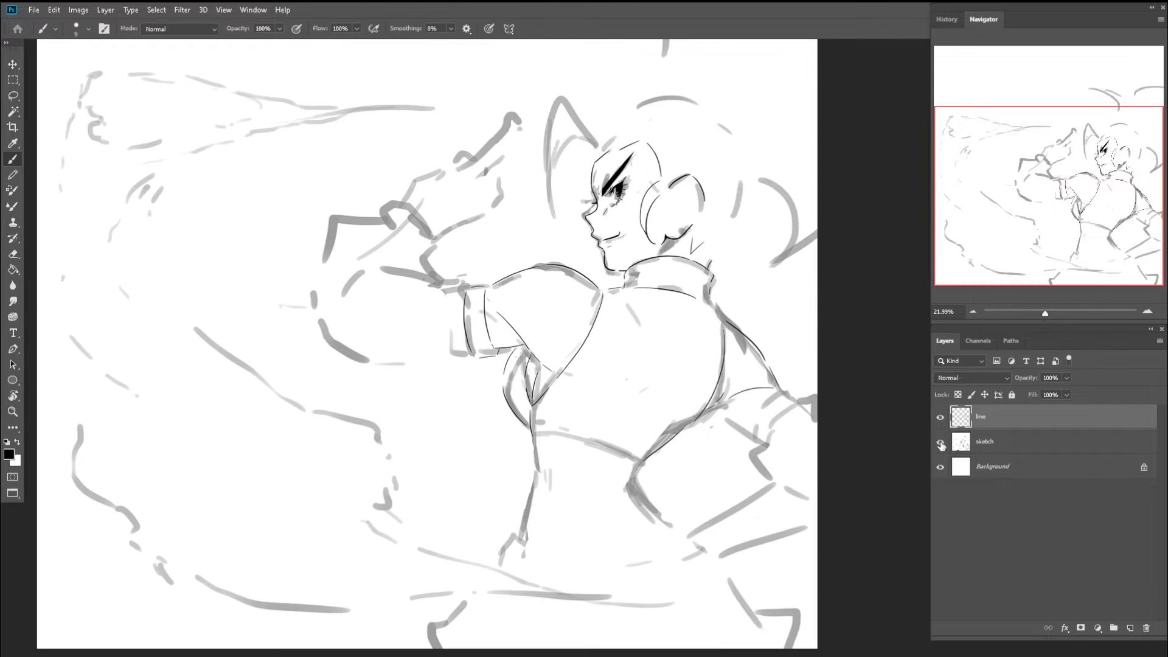
pyautogui.moveTo(705, 334)
pyautogui.mouseDown()
pyautogui.moveTo(673, 334)
pyautogui.moveTo(645, 346)
pyautogui.moveTo(687, 332)
pyautogui.moveTo(638, 354)
pyautogui.mouseUp()
pyautogui.press('b')
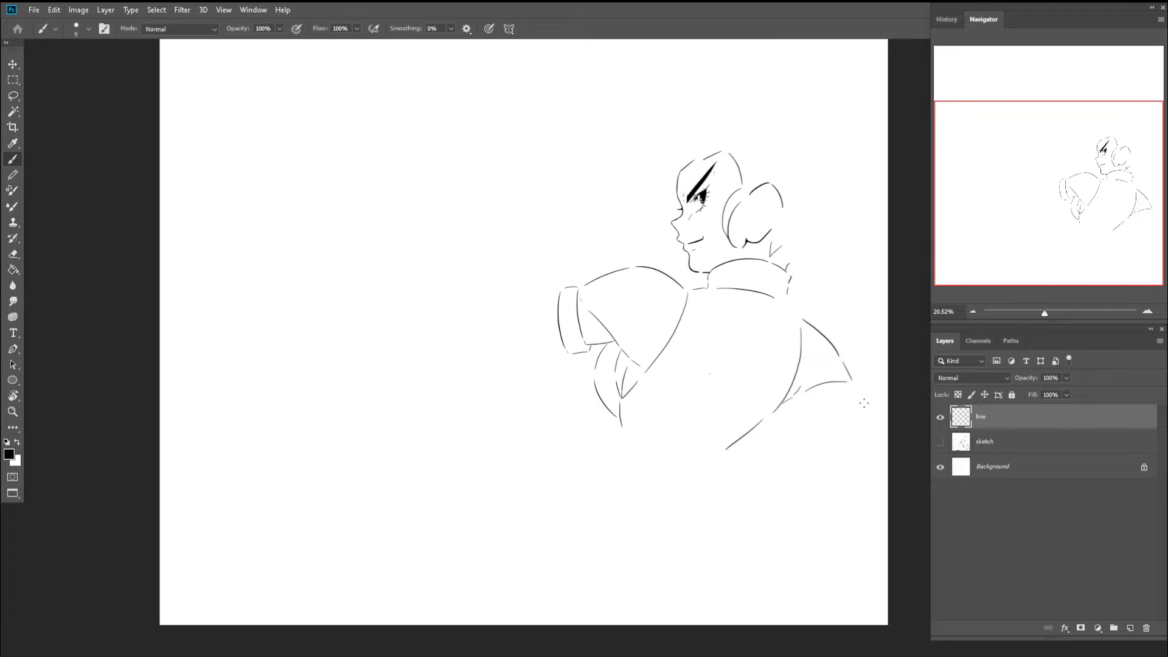
pyautogui.click(940, 443)
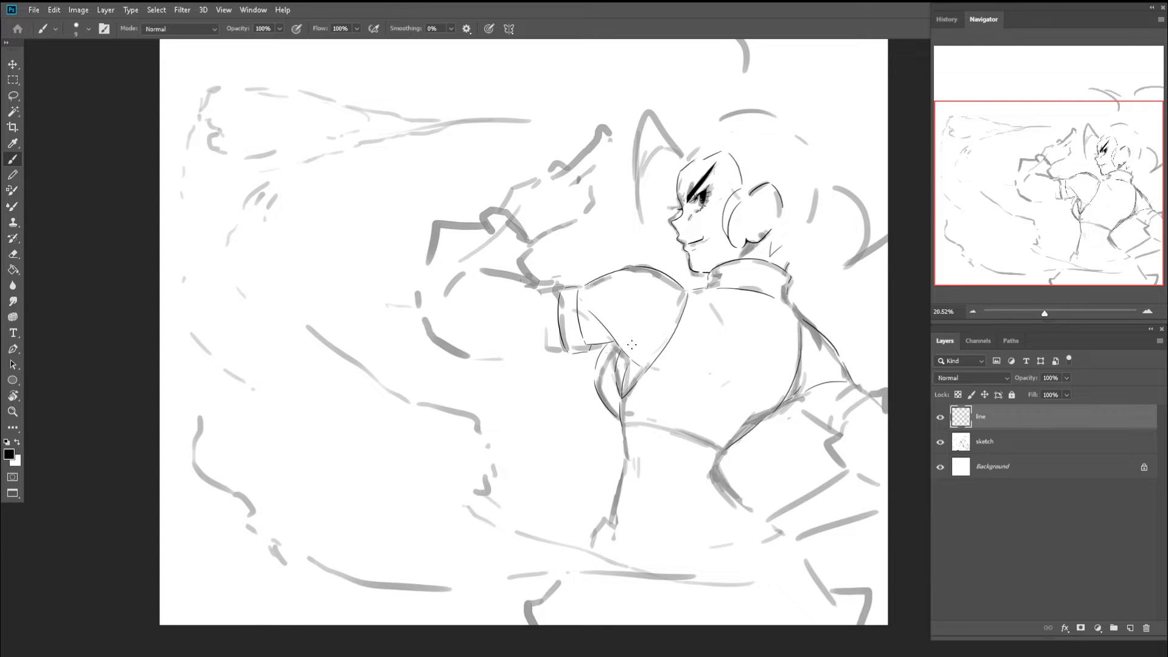
# - Erase the end of the diagonal sleeve crease where it runs past the armpit toward the chest seam
pyautogui.press('z')
pyautogui.moveTo(627, 357)
pyautogui.mouseDown()
pyautogui.moveTo(666, 360)
pyautogui.moveTo(622, 345)
pyautogui.moveTo(655, 368)
pyautogui.moveTo(649, 359)
pyautogui.mouseUp()
pyautogui.press('e')
pyautogui.press('z')
pyautogui.press('b')
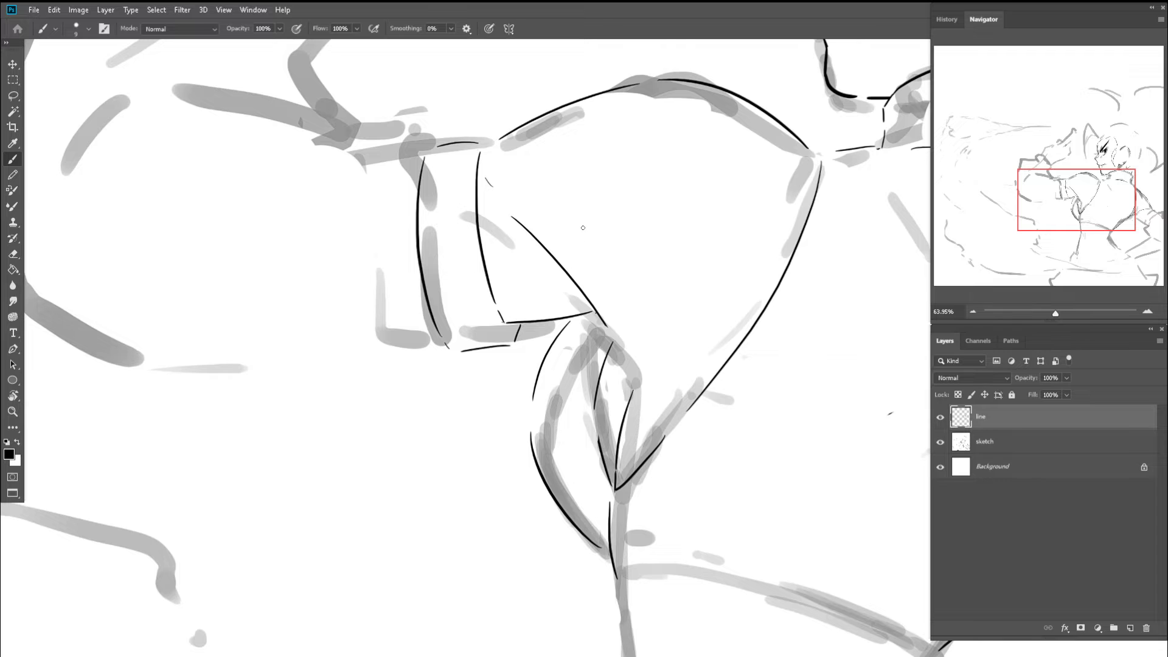
pyautogui.press('e')
pyautogui.press('z')
pyautogui.moveTo(619, 260); pyautogui.dragTo(511, 250)
pyautogui.press('e')
pyautogui.press('z')
# - Mirror the canvas view and ink a short curve closing the chest-side edge of the armpit fold
pyautogui.hotkey('ctrl', 'shift', 'h')
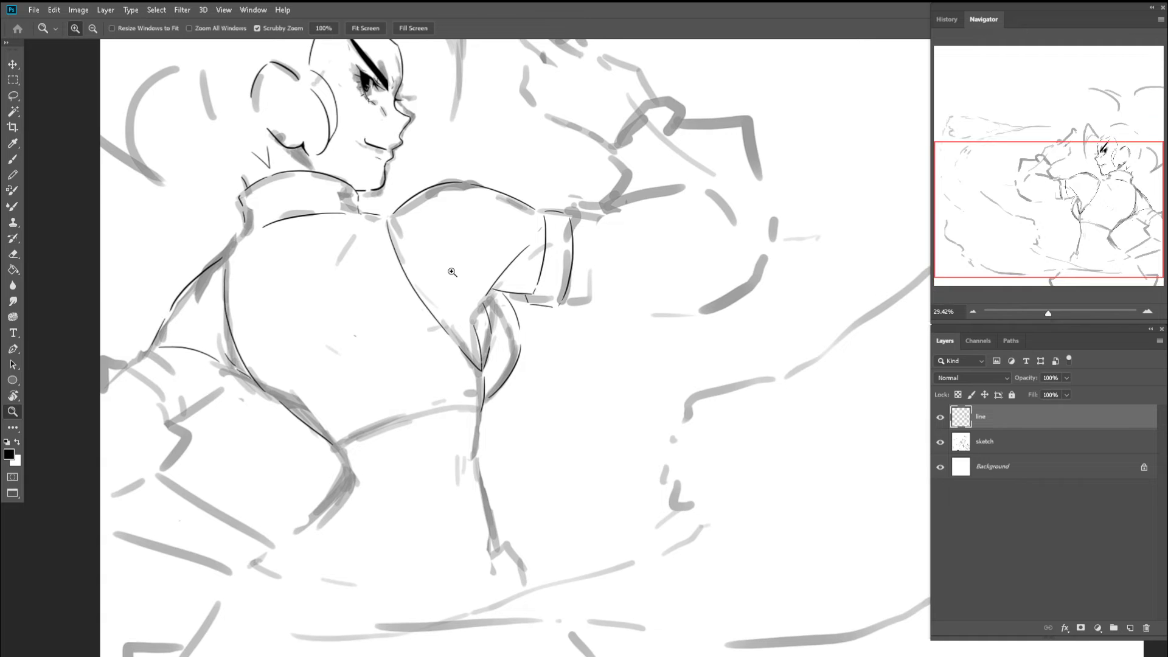
pyautogui.moveTo(439, 280); pyautogui.dragTo(456, 283)
pyautogui.press('b')
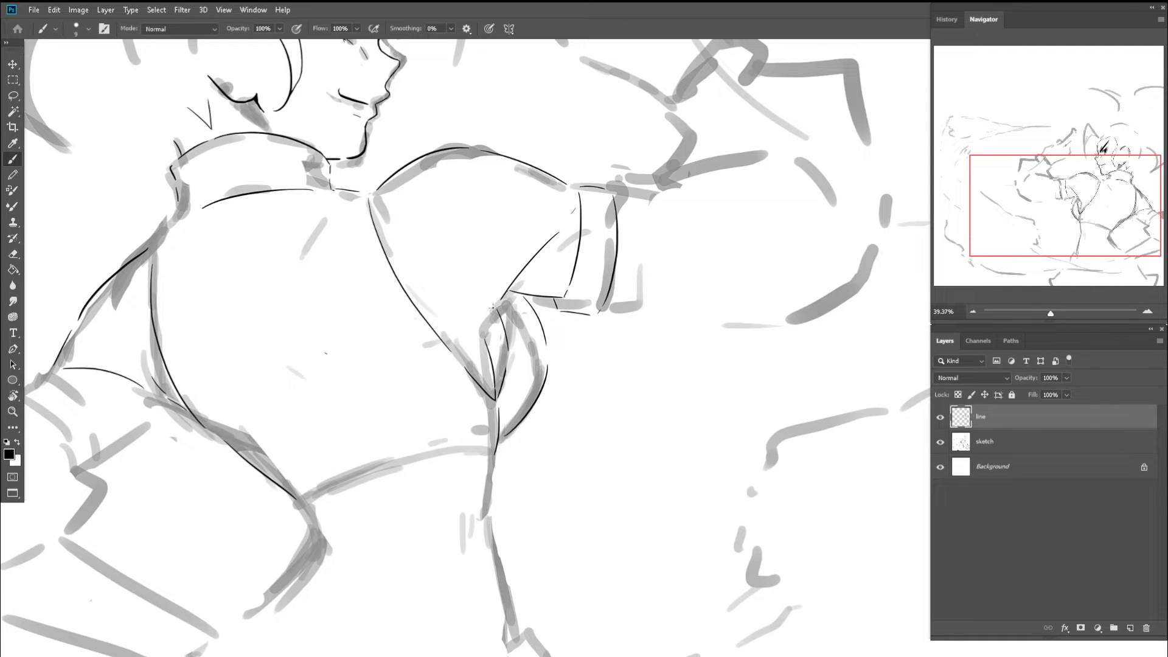
pyautogui.press('z')
pyautogui.moveTo(481, 327); pyautogui.dragTo(496, 326)
pyautogui.press('b')
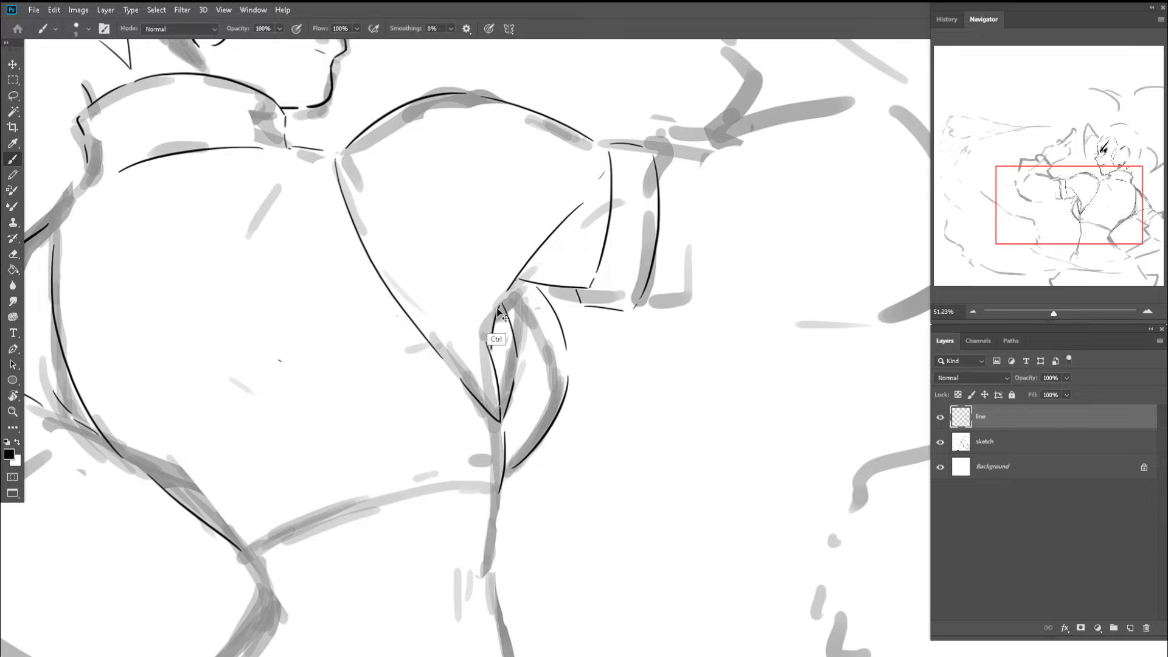
pyautogui.moveTo(506, 306); pyautogui.dragTo(489, 346)
# - Try a short crease inside the shoulder beside the chest seam, and flip the canvas view back and forth to compare
pyautogui.press('z')
pyautogui.moveTo(472, 306)
pyautogui.mouseDown()
pyautogui.moveTo(426, 286)
pyautogui.moveTo(411, 256)
pyautogui.mouseUp()
pyautogui.press('b')
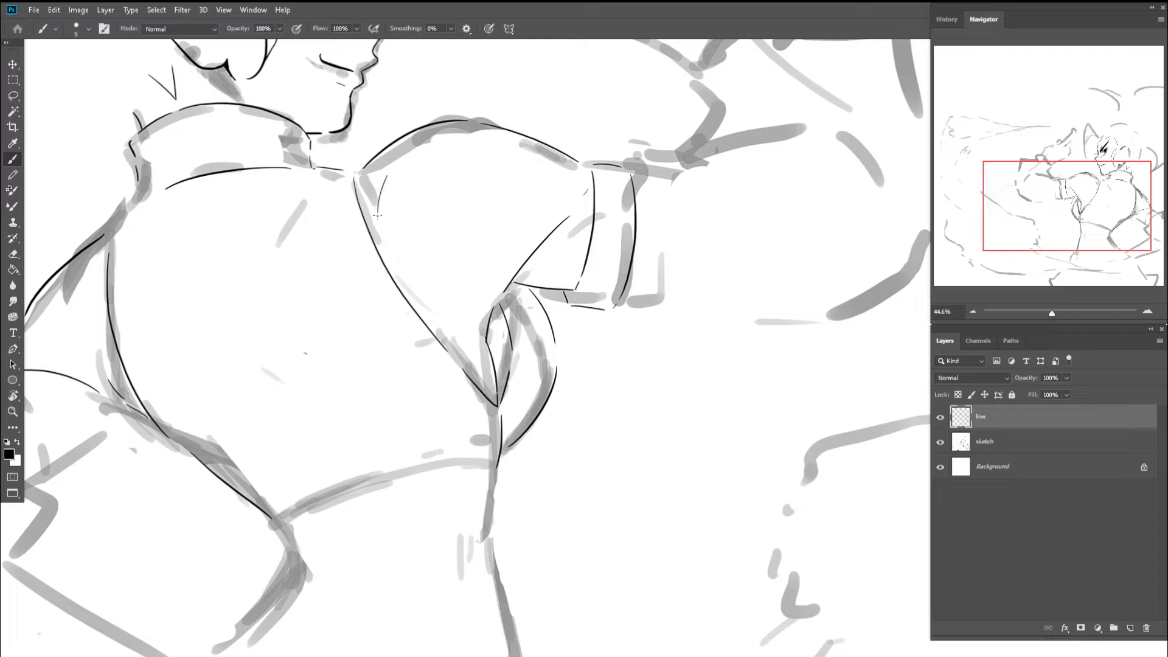
pyautogui.hotkey('ctrl', 'f')
pyautogui.press('z')
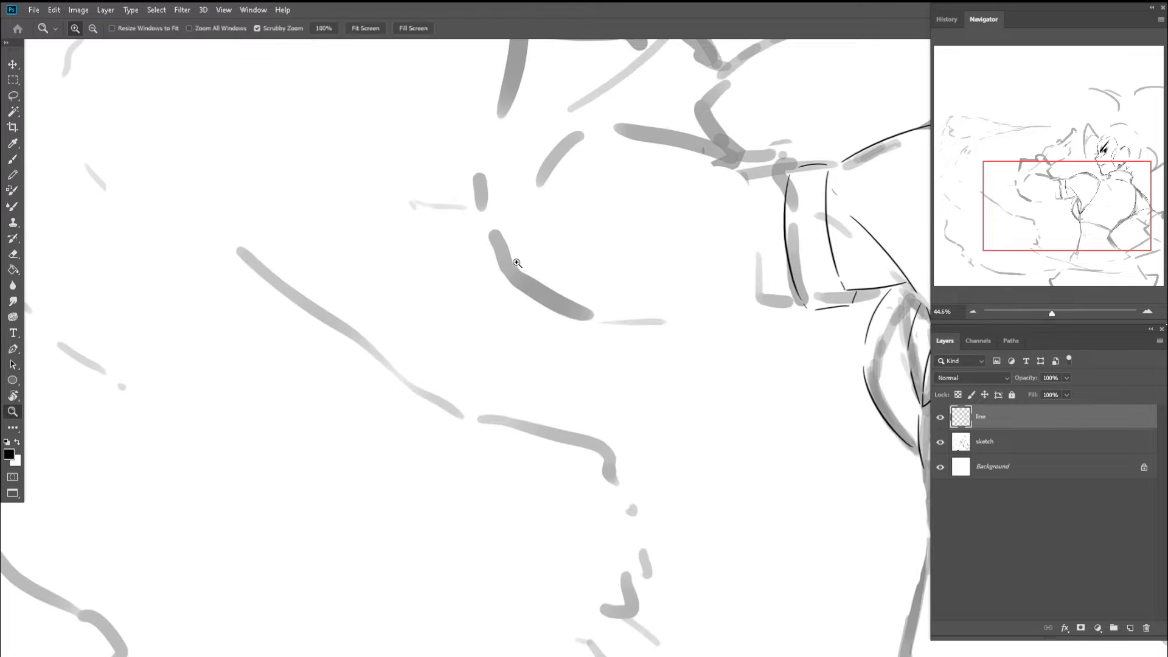
pyautogui.moveTo(692, 264); pyautogui.dragTo(532, 278)
pyautogui.hotkey('ctrl', 'f')
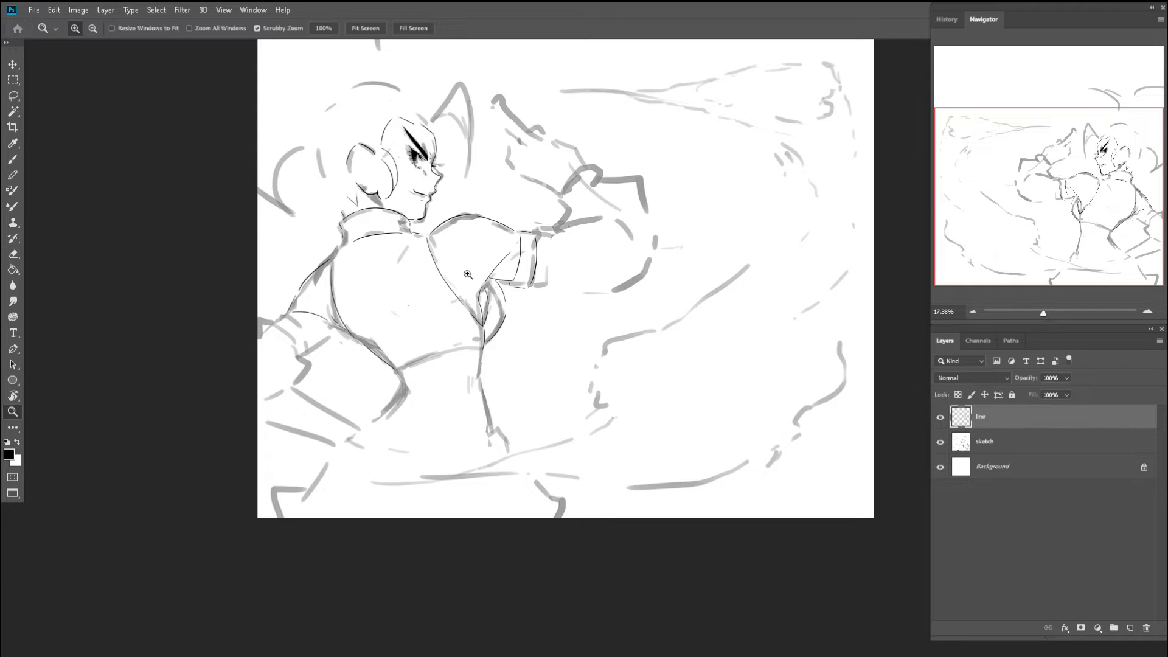
pyautogui.moveTo(467, 274); pyautogui.dragTo(486, 253)
pyautogui.press('b')
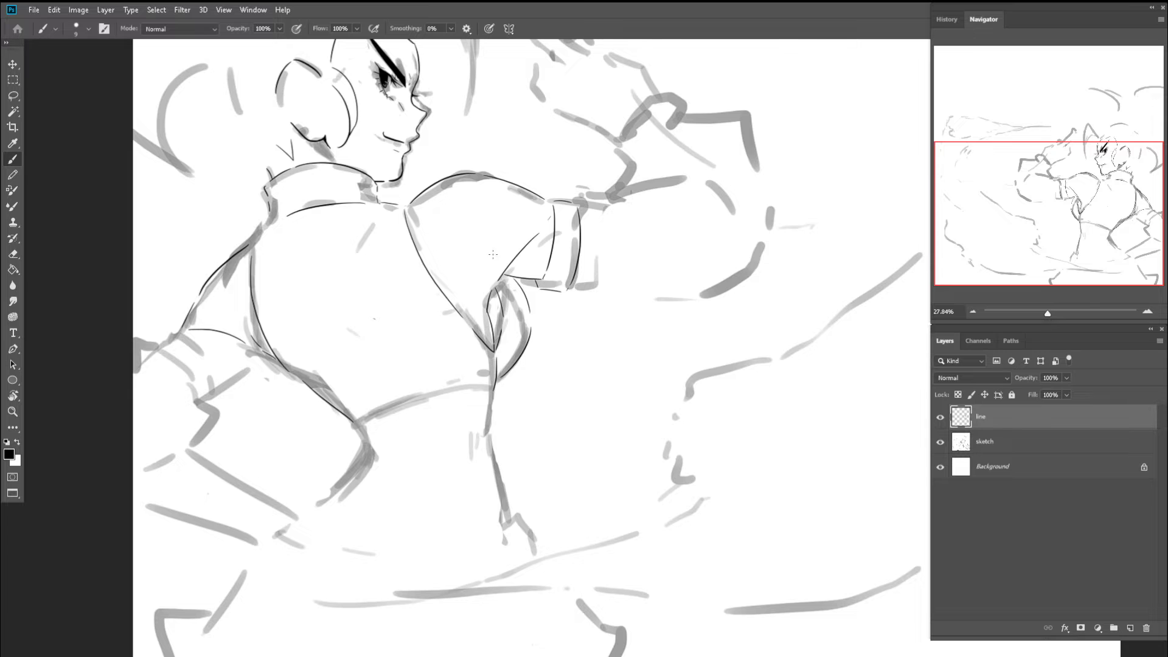
# - Try several short crease strokes on the upper chest below the collar, following the sketch
pyautogui.press('e')
pyautogui.press('z')
pyautogui.moveTo(479, 299); pyautogui.dragTo(499, 281)
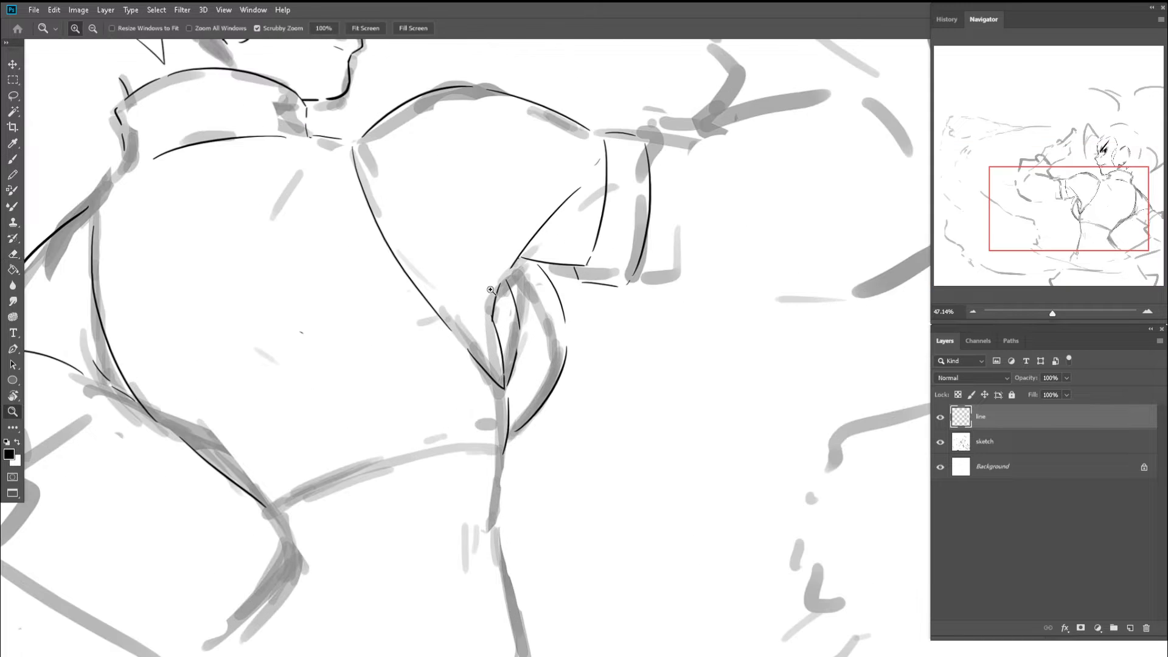
pyautogui.press('e')
pyautogui.press('b')
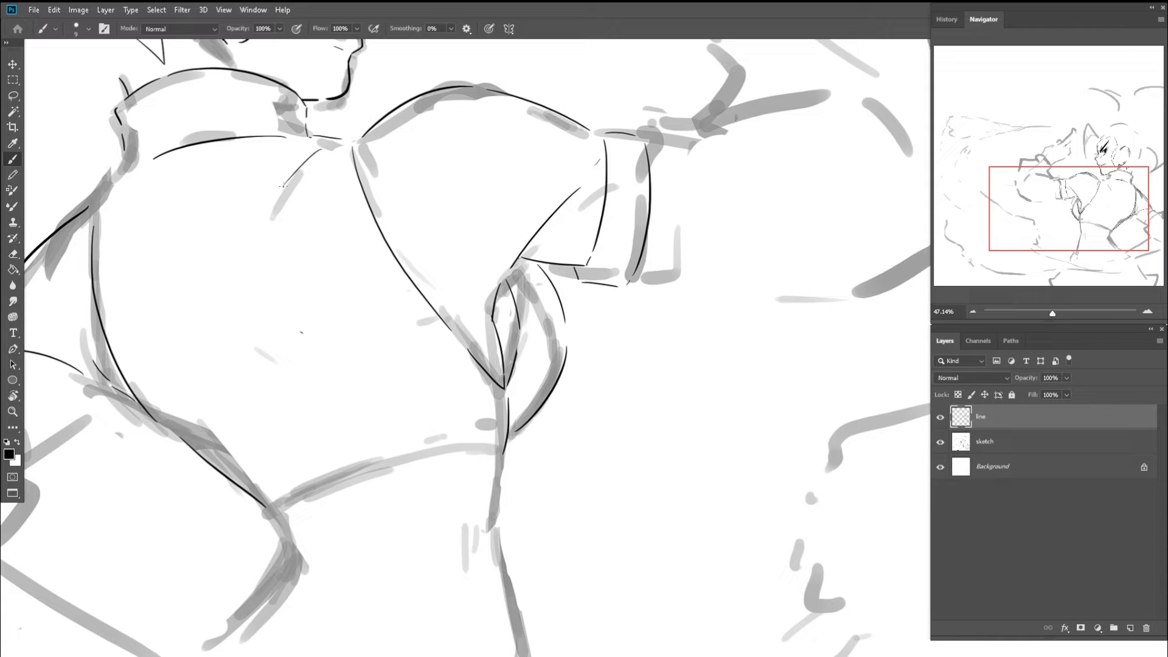
pyautogui.moveTo(296, 208); pyautogui.dragTo(363, 234)
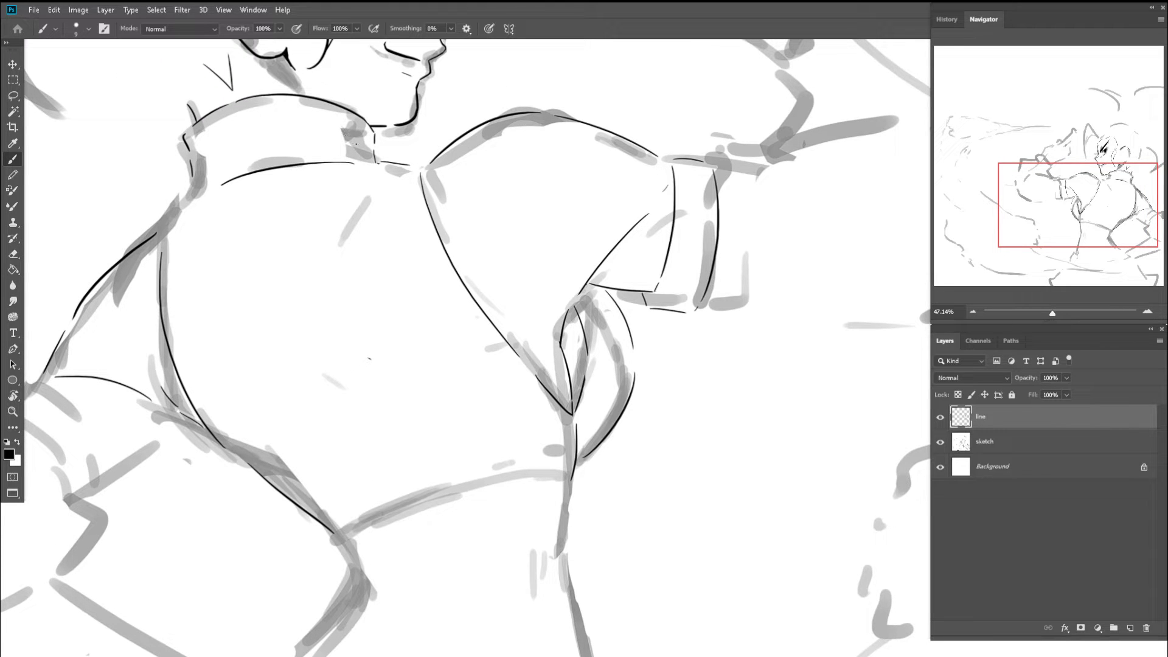
pyautogui.moveTo(375, 198); pyautogui.dragTo(336, 240)
pyautogui.hotkey('ctrl', 'z')
pyautogui.moveTo(376, 202); pyautogui.dragTo(331, 261)
pyautogui.hotkey('ctrl', 'z')
pyautogui.moveTo(393, 177)
pyautogui.mouseDown()
pyautogui.moveTo(345, 199)
pyautogui.moveTo(360, 191)
pyautogui.mouseUp()
pyautogui.hotkey('ctrl', 'z')
pyautogui.hotkey('ctrl', 'z')
pyautogui.hotkey('ctrl', 'z')
# - Try longer crease strokes across the upper chest with the canvas view rotated
pyautogui.moveTo(402, 232); pyautogui.dragTo(512, 259)
pyautogui.hotkey('ctrl', 'z')
pyautogui.press('r')
pyautogui.moveTo(451, 217)
pyautogui.mouseDown()
pyautogui.moveTo(482, 191)
pyautogui.moveTo(470, 240)
pyautogui.moveTo(511, 253)
pyautogui.mouseUp()
pyautogui.press('space')
pyautogui.hotkey('ctrl', 'z')
pyautogui.moveTo(412, 266)
pyautogui.mouseDown()
pyautogui.moveTo(520, 254)
pyautogui.moveTo(455, 279)
pyautogui.mouseUp()
pyautogui.hotkey('ctrl', 'z')
# - Erase the outline of the far upper arm below the shoulder and redraw it as a smoother curve
pyautogui.press('z')
pyautogui.press('r')
pyautogui.moveTo(486, 210); pyautogui.dragTo(435, 203)
pyautogui.press('b')
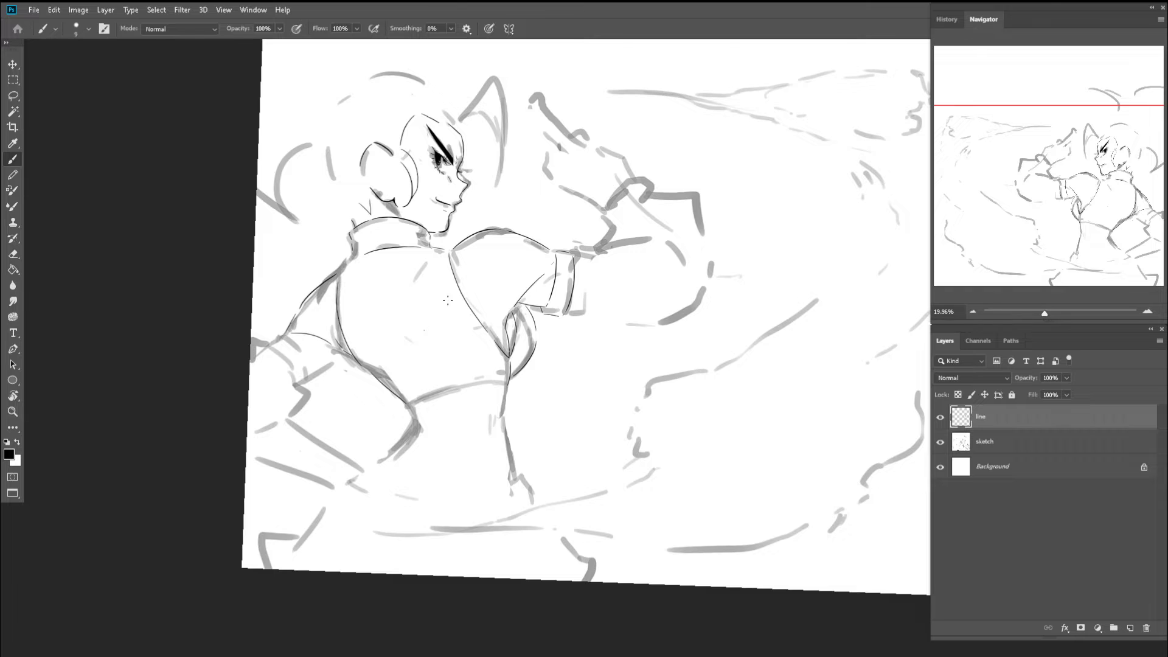
pyautogui.press('z')
pyautogui.moveTo(280, 308); pyautogui.dragTo(304, 308)
pyautogui.press('e')
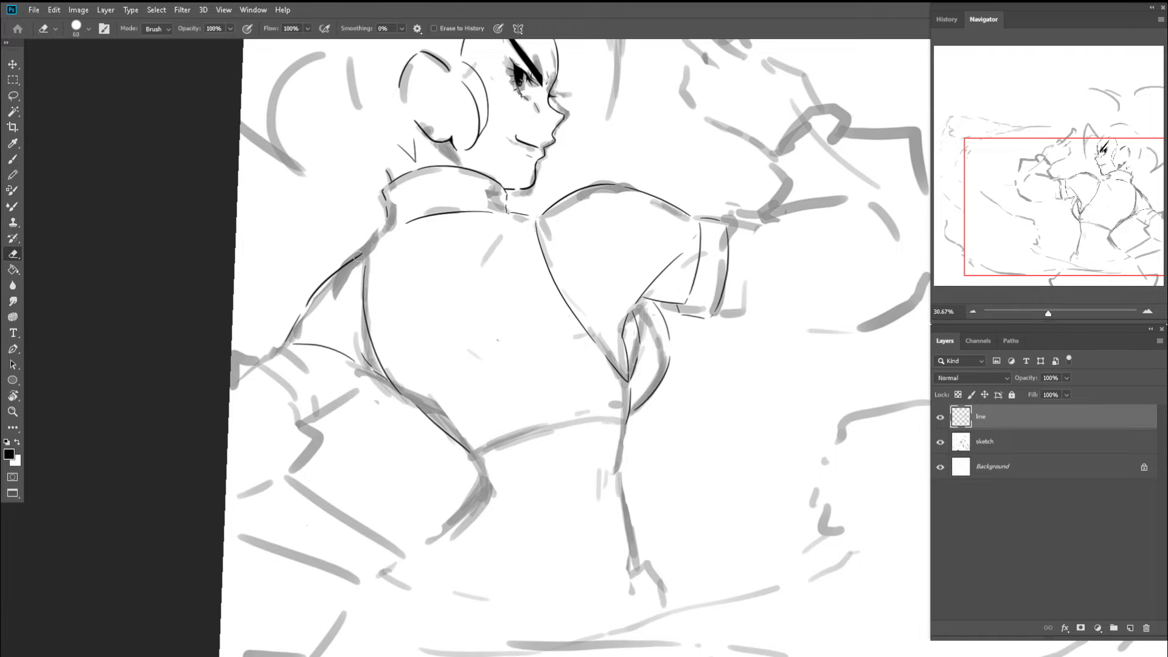
pyautogui.moveTo(359, 257)
pyautogui.mouseDown()
pyautogui.moveTo(292, 328)
pyautogui.moveTo(295, 320)
pyautogui.mouseUp()
pyautogui.press('b')
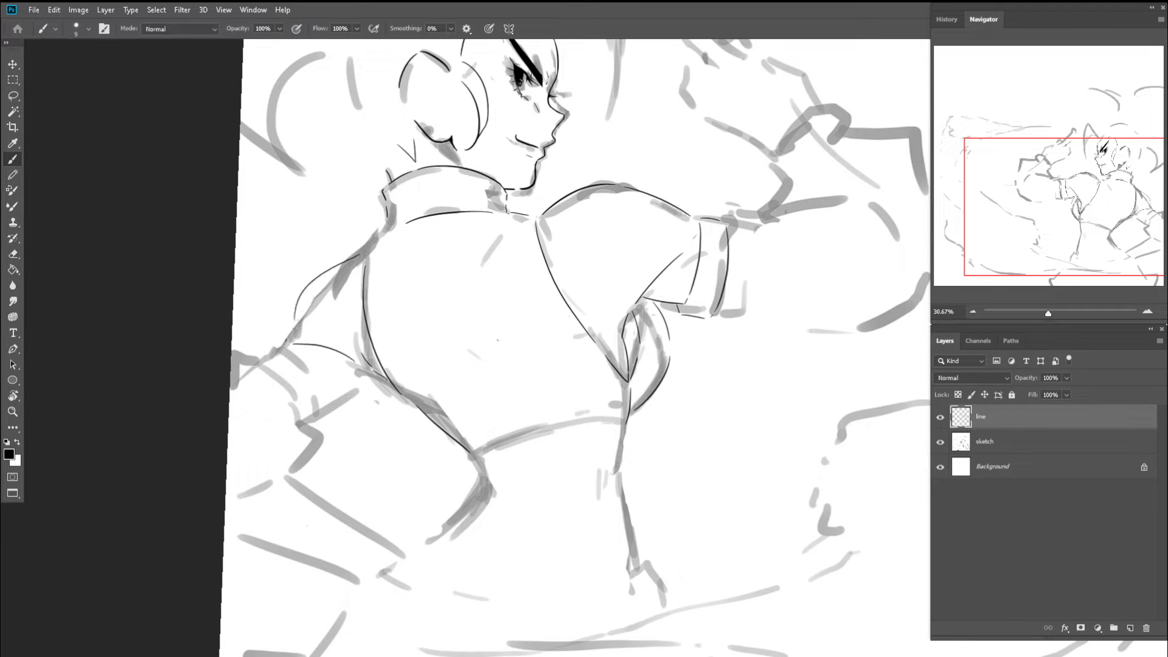
pyautogui.hotkey('ctrl', 'z')
pyautogui.moveTo(355, 252); pyautogui.dragTo(299, 320)
pyautogui.hotkey('ctrl', 'z')
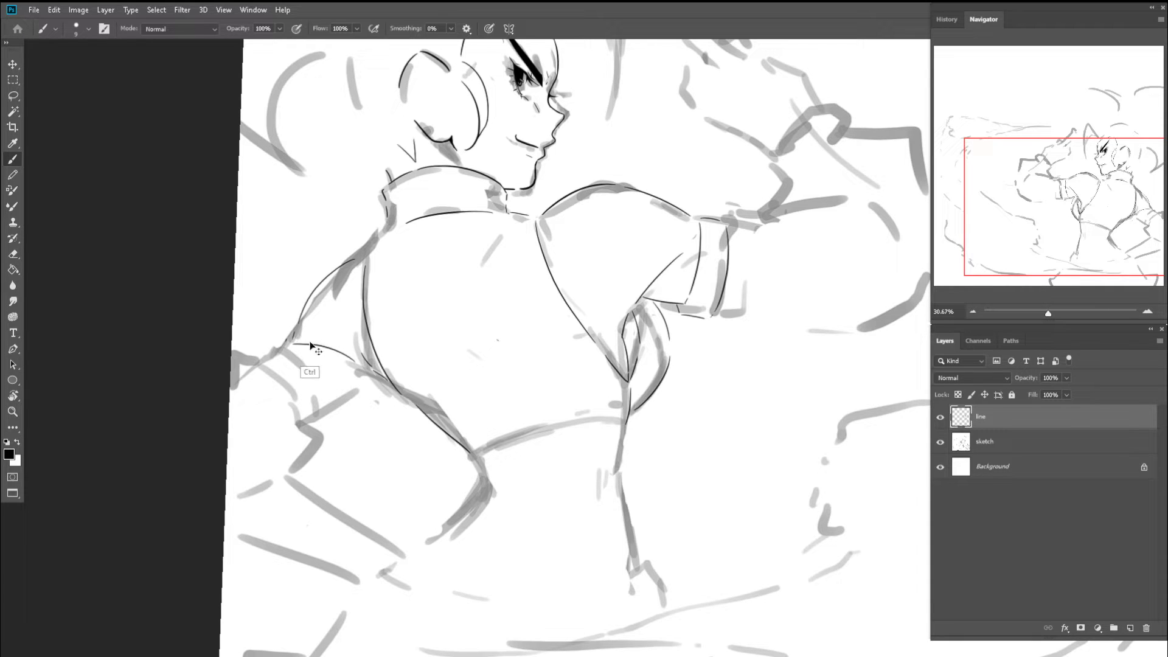
# - Ink a short curve for the far arm's sleeve edge, running down from the end of the upper-arm outline
pyautogui.press('z')
pyautogui.moveTo(312, 361)
pyautogui.mouseDown()
pyautogui.moveTo(325, 354)
pyautogui.moveTo(360, 404)
pyautogui.mouseUp()
pyautogui.press('b')
pyautogui.hotkey('ctrl', 'z')
pyautogui.moveTo(296, 329)
pyautogui.mouseDown()
pyautogui.moveTo(363, 389)
pyautogui.moveTo(341, 401)
pyautogui.moveTo(309, 365)
pyautogui.mouseUp()
pyautogui.press('z')
pyautogui.press('e')
# - Hide the sketch layer and examine the line art alone at small size, in both mirrored and normal views
pyautogui.press('z')
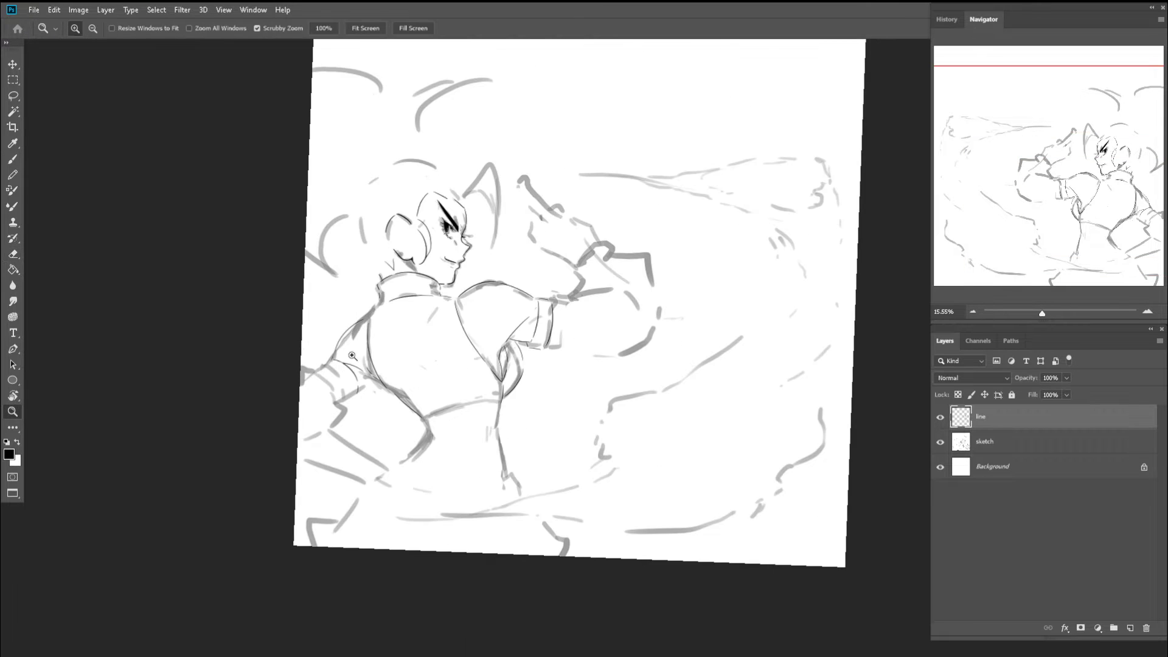
pyautogui.press('e')
pyautogui.click(941, 443)
pyautogui.press('z')
pyautogui.moveTo(428, 348); pyautogui.dragTo(404, 348)
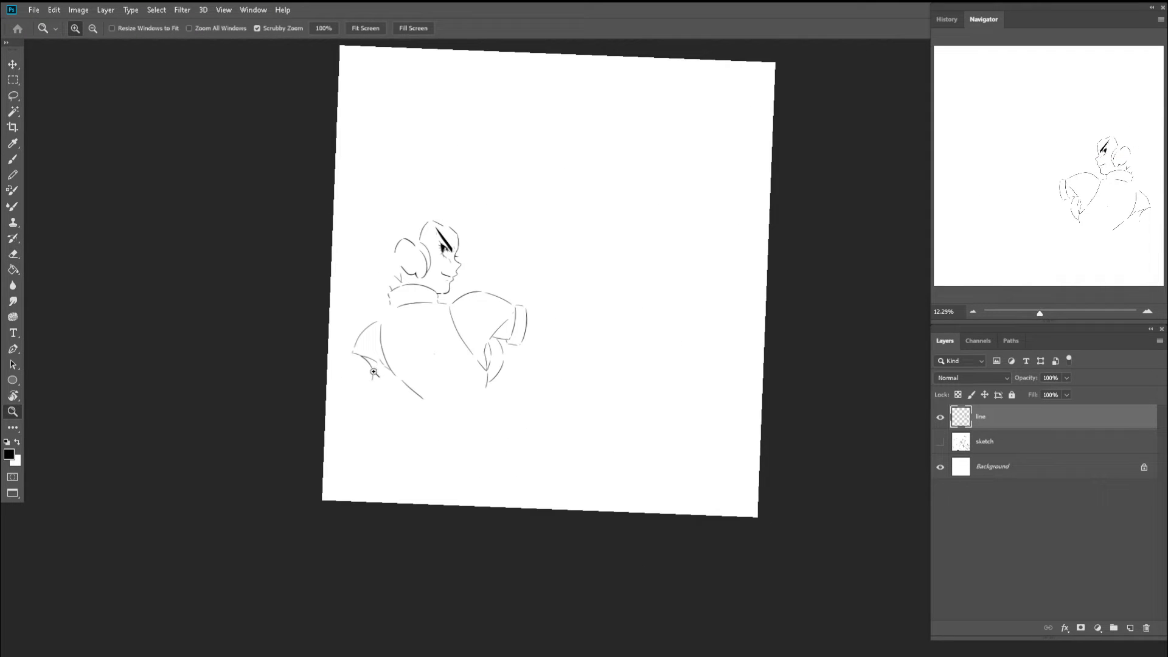
pyautogui.press('e')
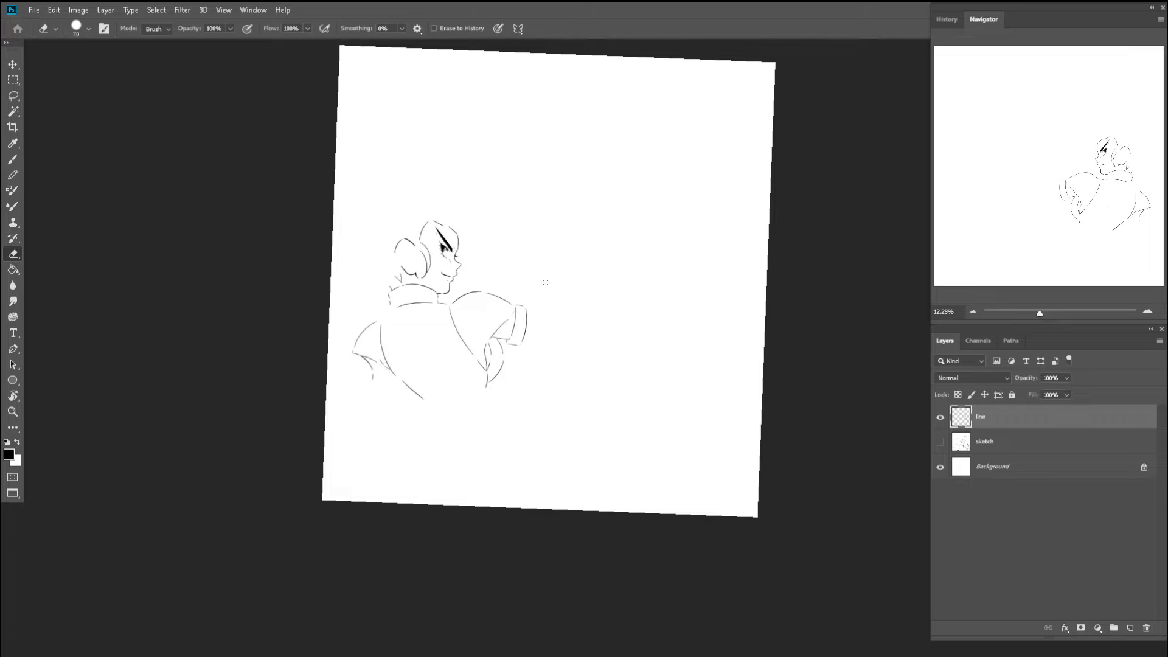
pyautogui.press('z')
pyautogui.moveTo(483, 342)
pyautogui.mouseDown()
pyautogui.moveTo(528, 365)
pyautogui.moveTo(527, 377)
pyautogui.moveTo(469, 348)
pyautogui.moveTo(432, 365)
pyautogui.mouseUp()
pyautogui.press('e')
pyautogui.press('z')
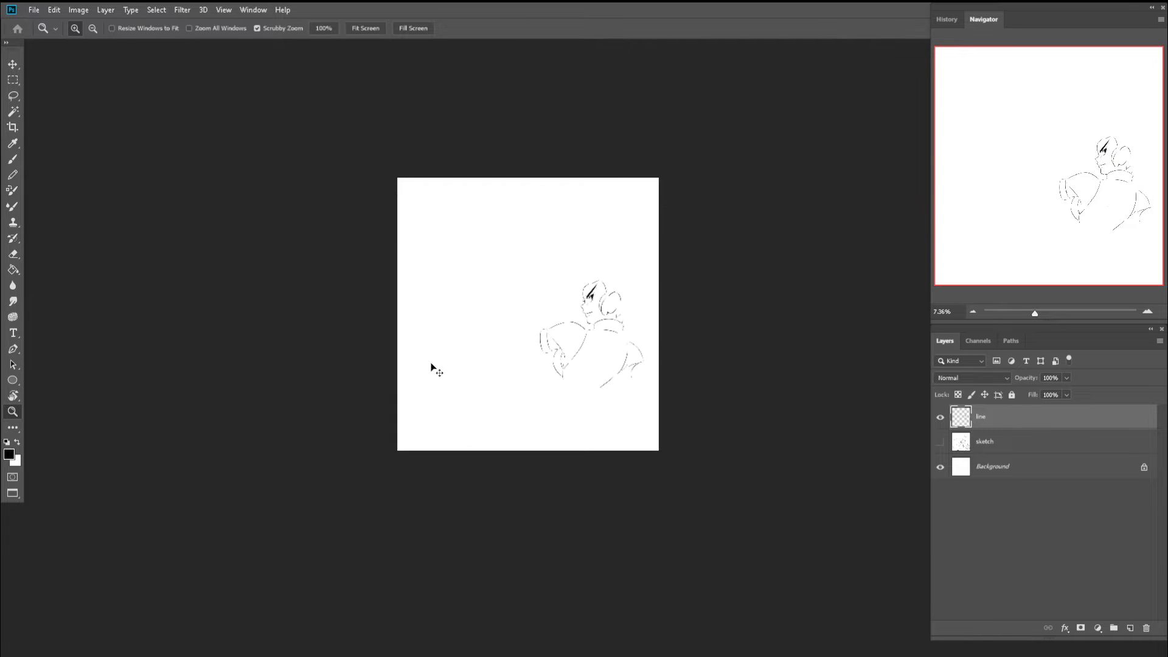
pyautogui.moveTo(571, 359)
pyautogui.mouseDown()
pyautogui.moveTo(625, 381)
pyautogui.moveTo(615, 396)
pyautogui.moveTo(574, 367)
pyautogui.mouseUp()
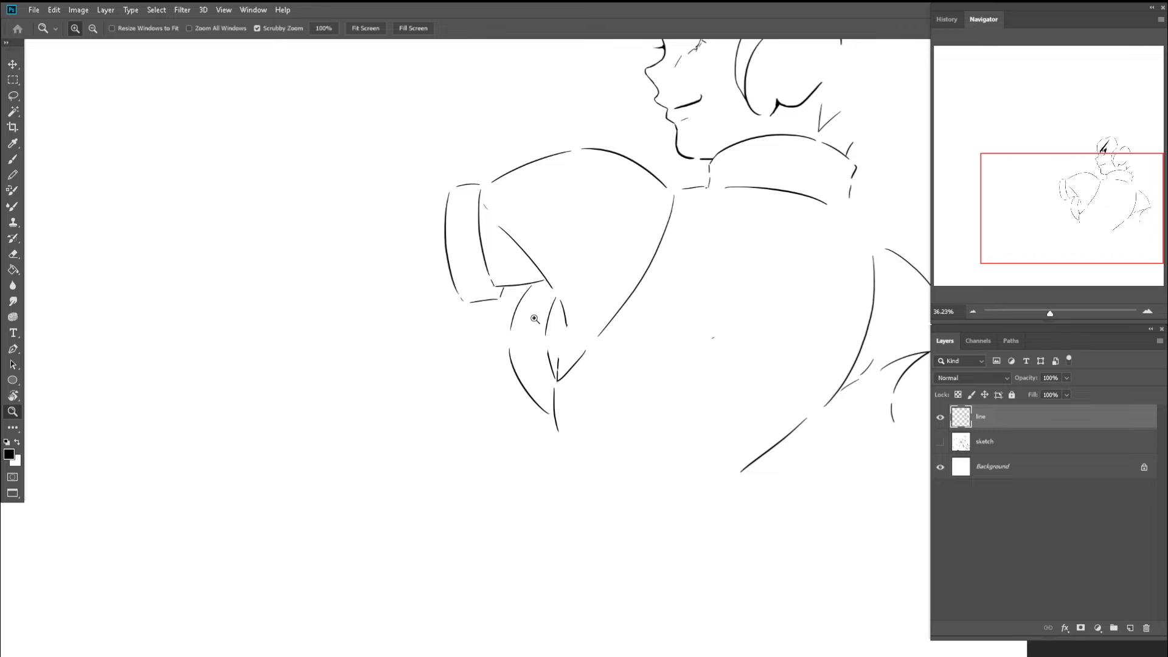
# - Erase the inner strokes and upper outer curve of the armpit fold, showing the sketch layer again as a guide
pyautogui.press('e')
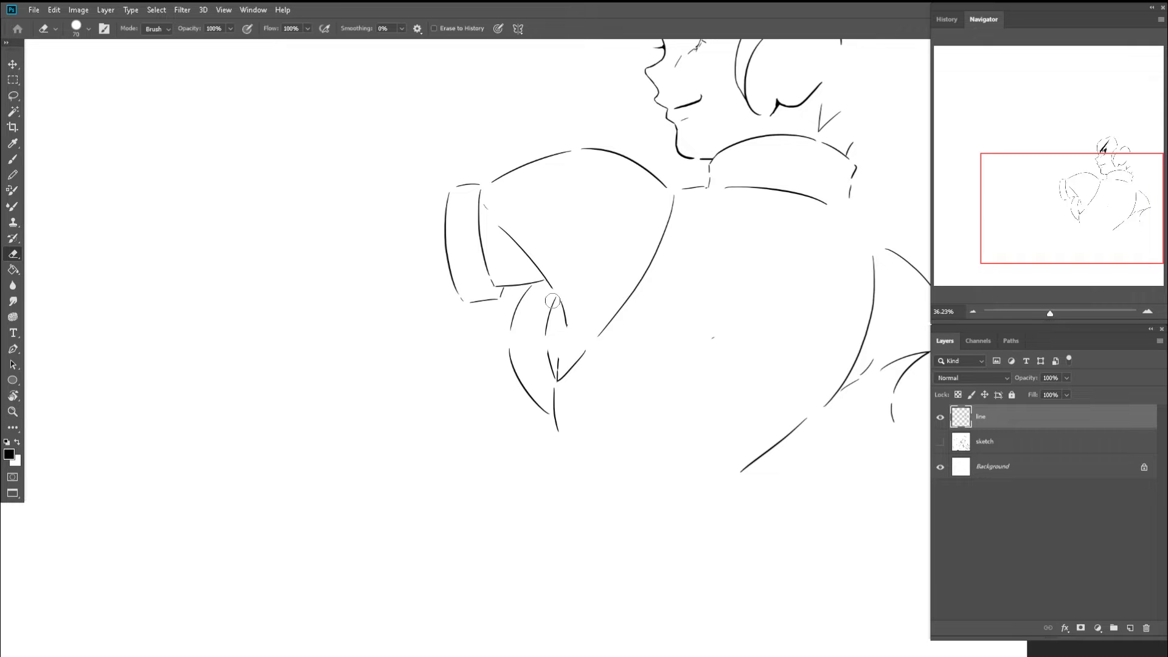
pyautogui.moveTo(553, 300); pyautogui.dragTo(549, 378)
pyautogui.press('z')
pyautogui.moveTo(625, 357)
pyautogui.mouseDown()
pyautogui.moveTo(552, 362)
pyautogui.moveTo(614, 349)
pyautogui.mouseUp()
pyautogui.press('e')
pyautogui.click(940, 443)
pyautogui.press('z')
pyautogui.press('e')
pyautogui.moveTo(629, 299); pyautogui.dragTo(608, 371)
# - Redraw the outer curve of the armpit fold from the sleeve down to the side of the torso
pyautogui.press('b')
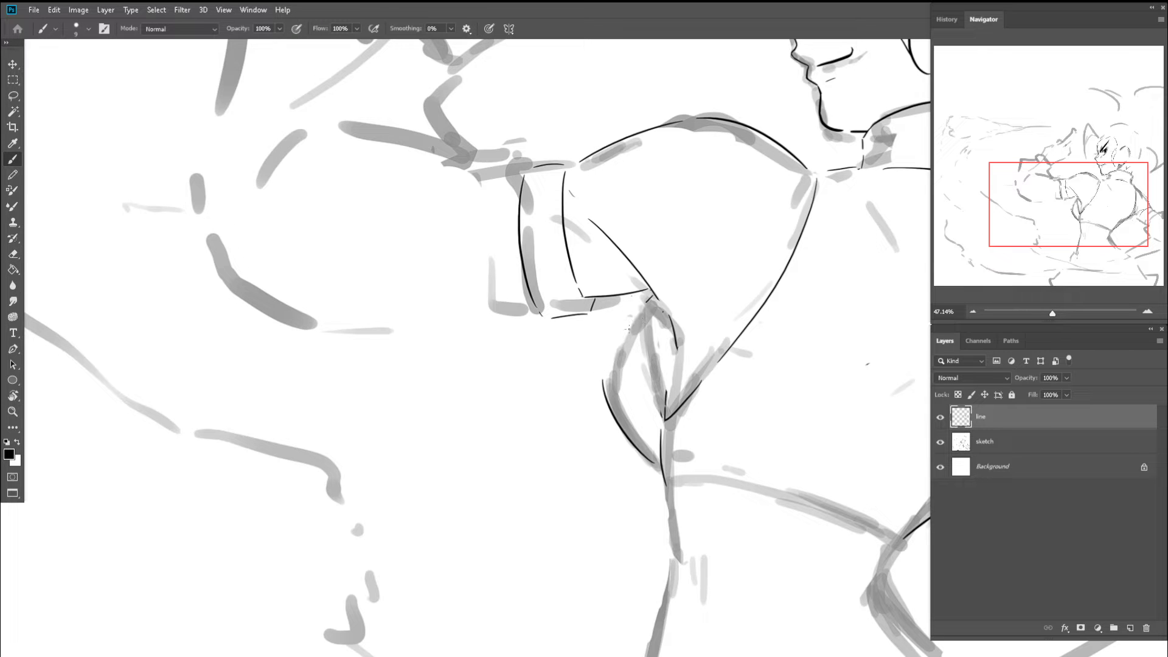
pyautogui.moveTo(629, 329)
pyautogui.mouseDown()
pyautogui.moveTo(610, 404)
pyautogui.moveTo(653, 465)
pyautogui.mouseUp()
pyautogui.press('e')
pyautogui.press('b')
pyautogui.moveTo(616, 377); pyautogui.dragTo(660, 463)
pyautogui.hotkey('ctrl', 'z')
pyautogui.press('z')
pyautogui.moveTo(658, 437)
pyautogui.mouseDown()
pyautogui.moveTo(588, 417)
pyautogui.moveTo(677, 404)
pyautogui.mouseUp()
pyautogui.press('b')
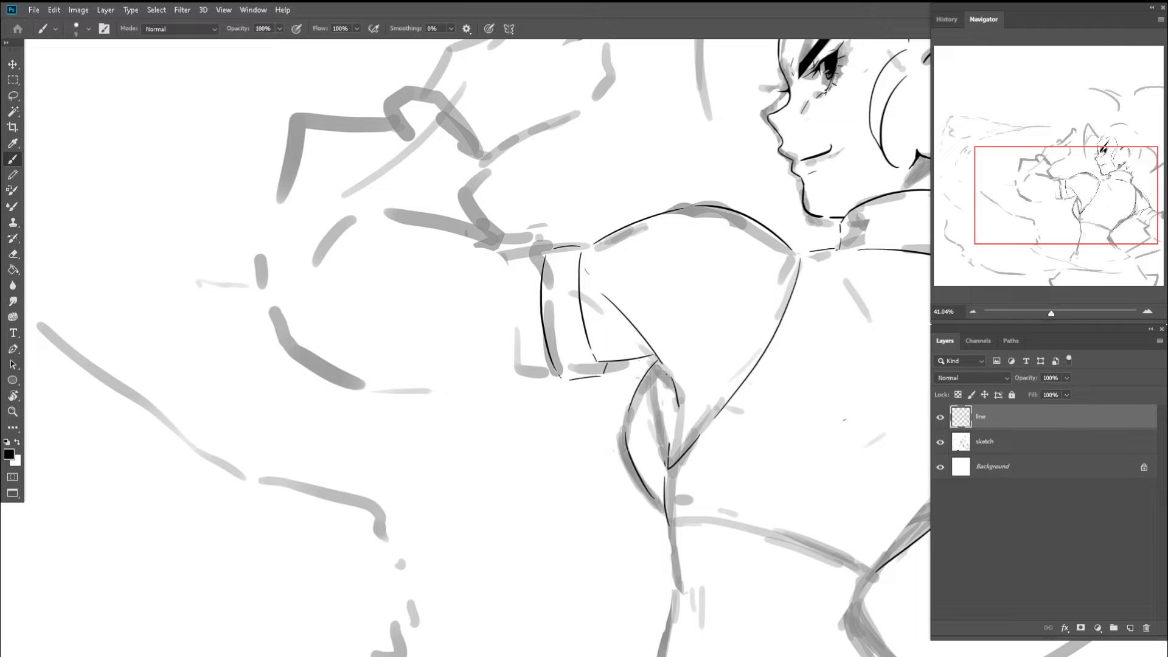
# - Ink the lower edge of the top's hem band as a long curve across the waist
pyautogui.moveTo(626, 473); pyautogui.dragTo(529, 370)
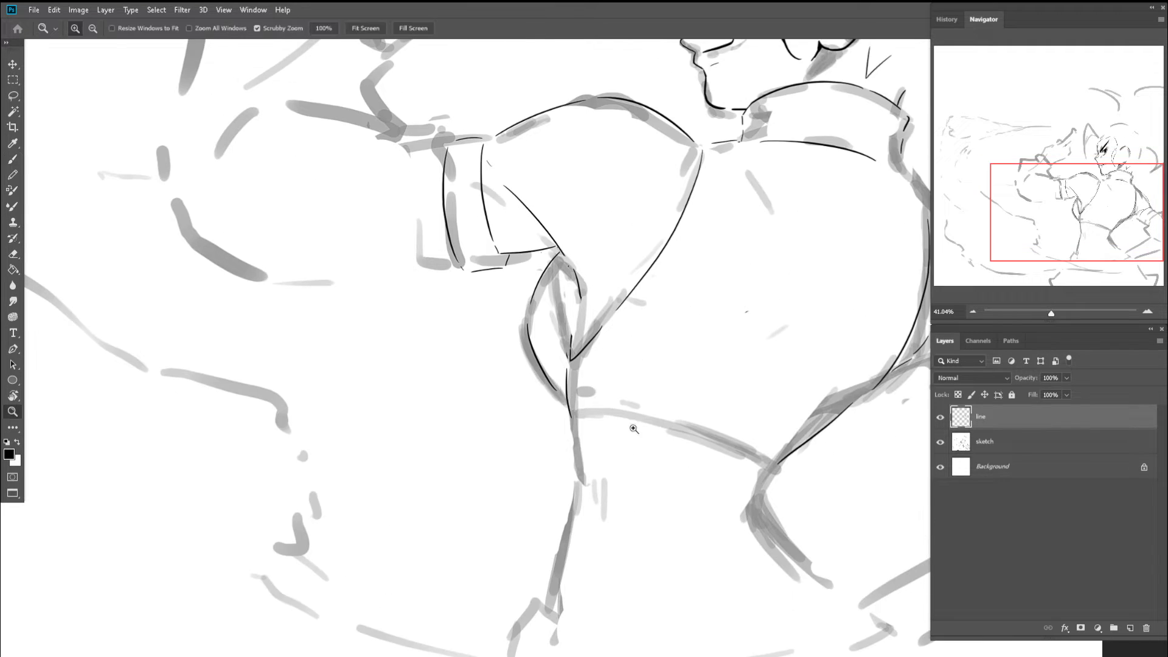
pyautogui.moveTo(762, 478); pyautogui.dragTo(619, 443)
pyautogui.hotkey('ctrl', 'z')
pyautogui.moveTo(756, 480)
pyautogui.mouseDown()
pyautogui.moveTo(613, 440)
pyautogui.moveTo(584, 414)
pyautogui.moveTo(590, 422)
pyautogui.mouseUp()
pyautogui.press('z')
pyautogui.press('b')
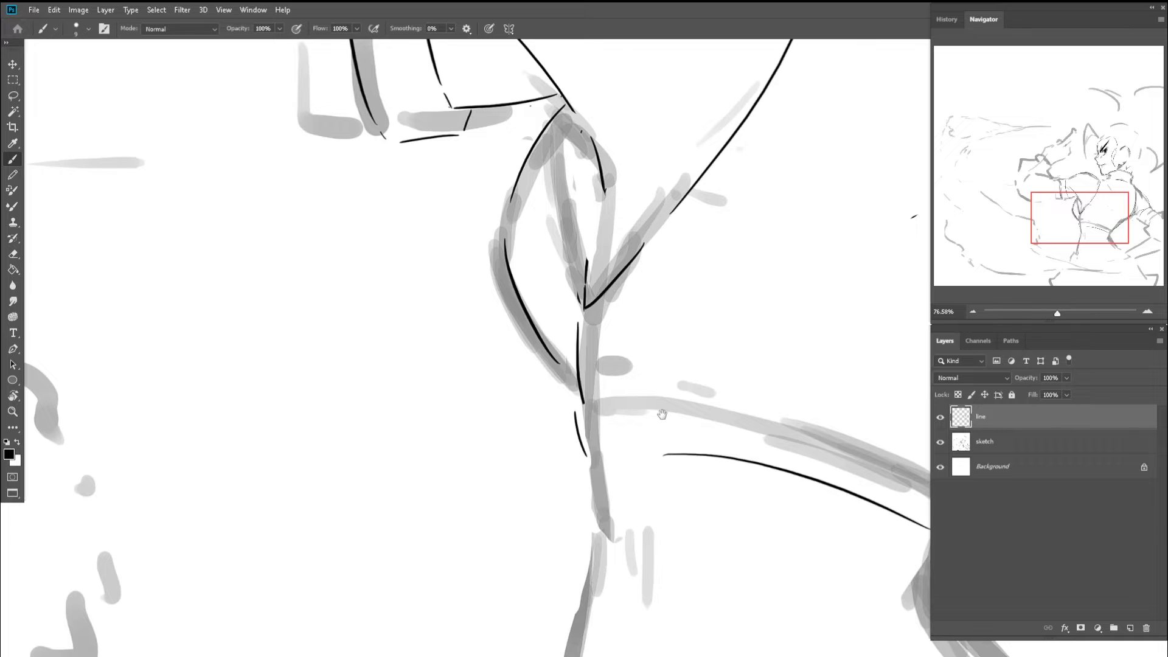
# - Ink the upper edge of the hem band and a short stroke at its corner on the far side of the waist
pyautogui.moveTo(662, 414)
pyautogui.mouseDown()
pyautogui.moveTo(506, 372)
pyautogui.moveTo(724, 420)
pyautogui.mouseUp()
pyautogui.press('e')
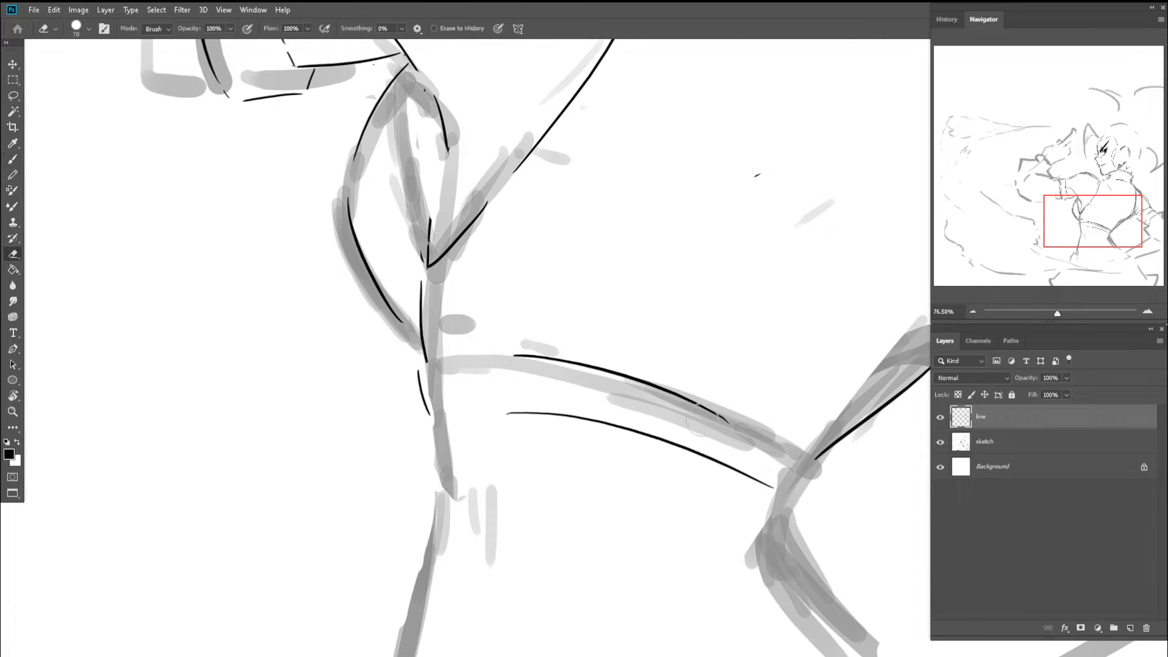
pyautogui.press('b')
pyautogui.moveTo(797, 447)
pyautogui.mouseDown()
pyautogui.moveTo(813, 463)
pyautogui.moveTo(795, 499)
pyautogui.mouseUp()
# - Hide the sketch layer and examine the torso line art alone, comparing mirrored and normal views
pyautogui.hotkey('ctrl', 'space')
pyautogui.moveTo(808, 500); pyautogui.dragTo(713, 477)
pyautogui.click(941, 442)
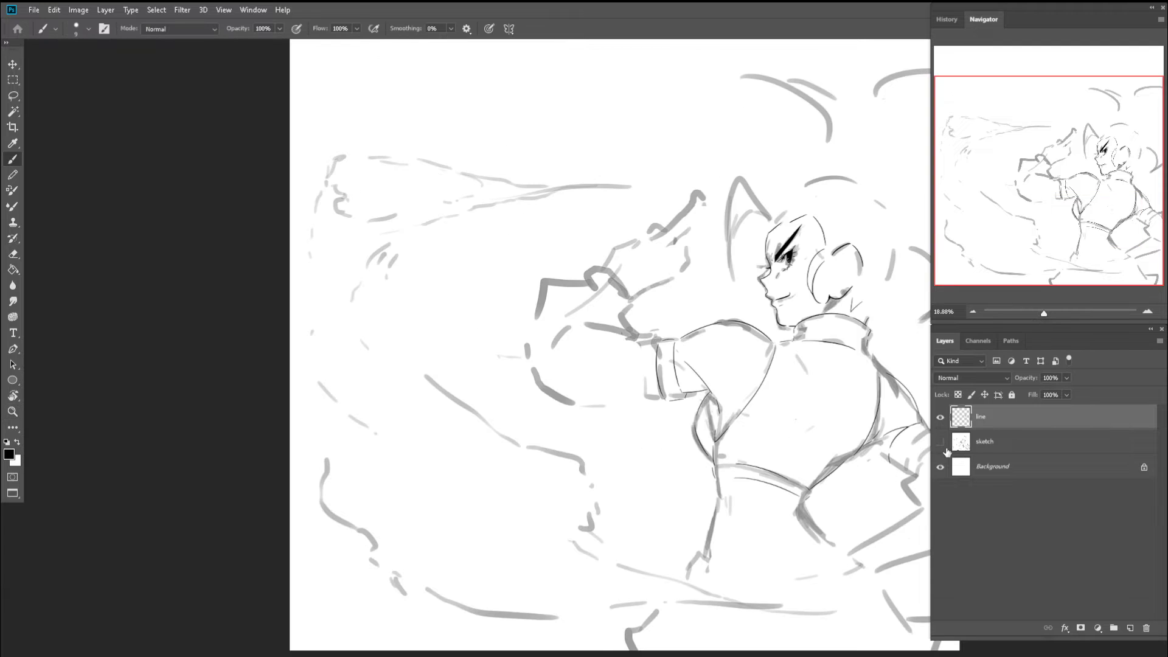
pyautogui.hotkey('ctrl', 'space')
pyautogui.moveTo(667, 375); pyautogui.dragTo(619, 404)
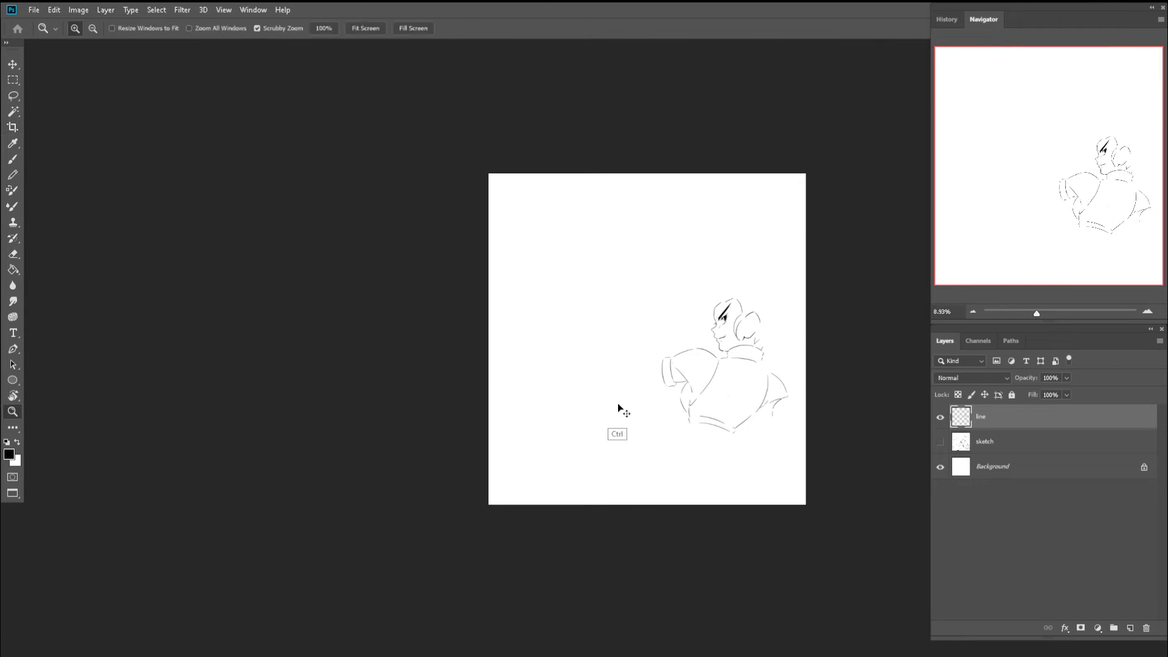
pyautogui.hotkey('ctrl', 'shift', 'h')
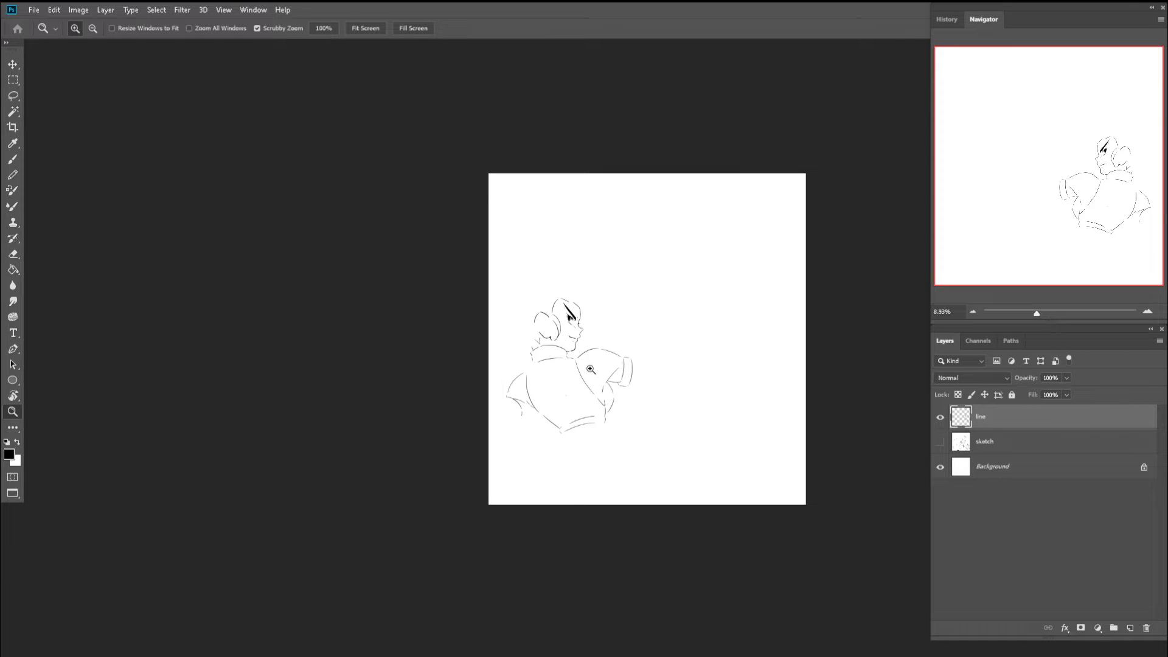
pyautogui.moveTo(608, 377); pyautogui.dragTo(648, 375)
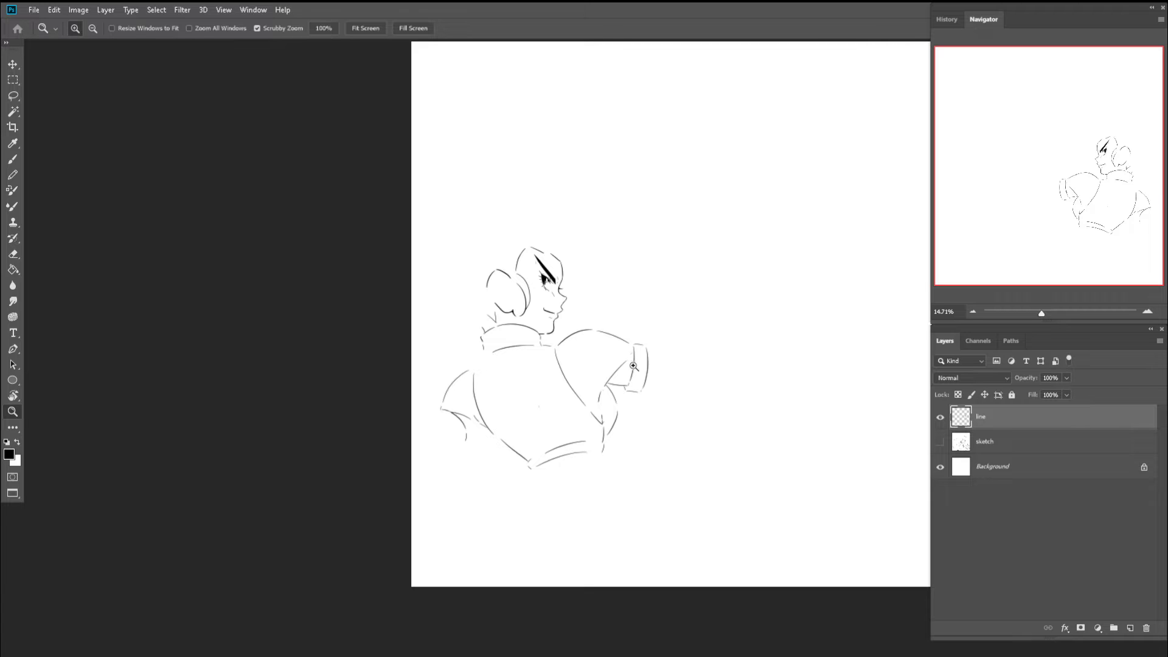
pyautogui.moveTo(606, 365)
pyautogui.mouseDown()
pyautogui.moveTo(636, 363)
pyautogui.moveTo(566, 373)
pyautogui.moveTo(595, 377)
pyautogui.moveTo(555, 392)
pyautogui.mouseUp()
pyautogui.press('b')
pyautogui.press('z')
pyautogui.press('b')
pyautogui.press('r')
pyautogui.moveTo(556, 348); pyautogui.dragTo(542, 353)
pyautogui.press('b')
pyautogui.press('r')
pyautogui.press('Escape')
pyautogui.press('z')
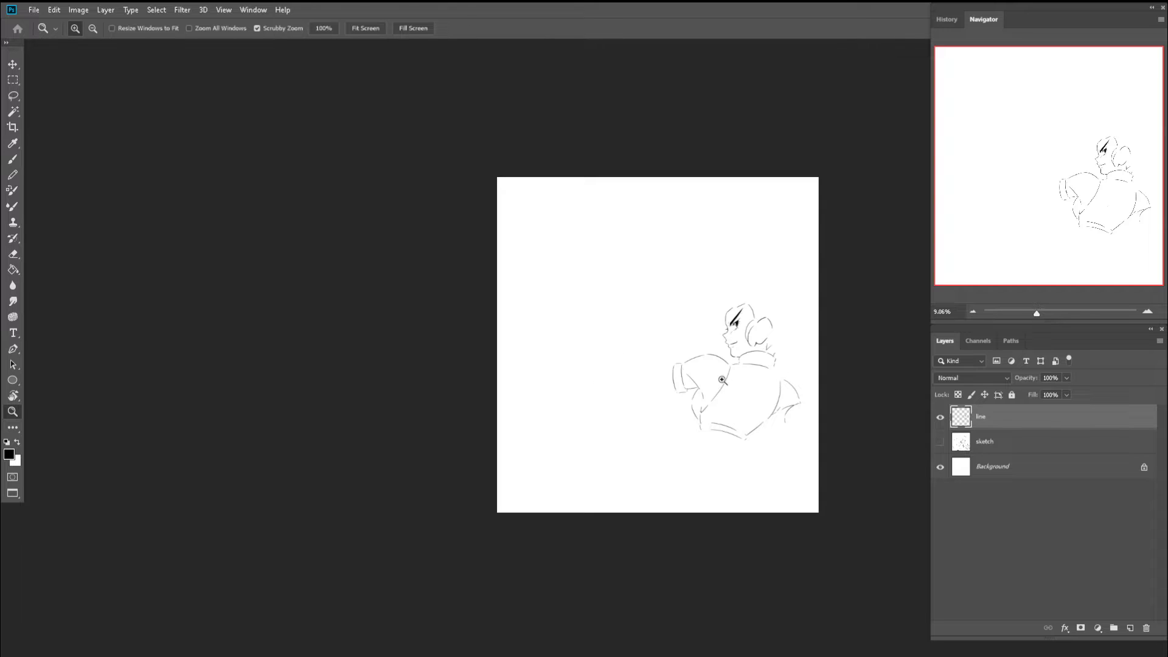
pyautogui.moveTo(723, 381); pyautogui.dragTo(735, 377)
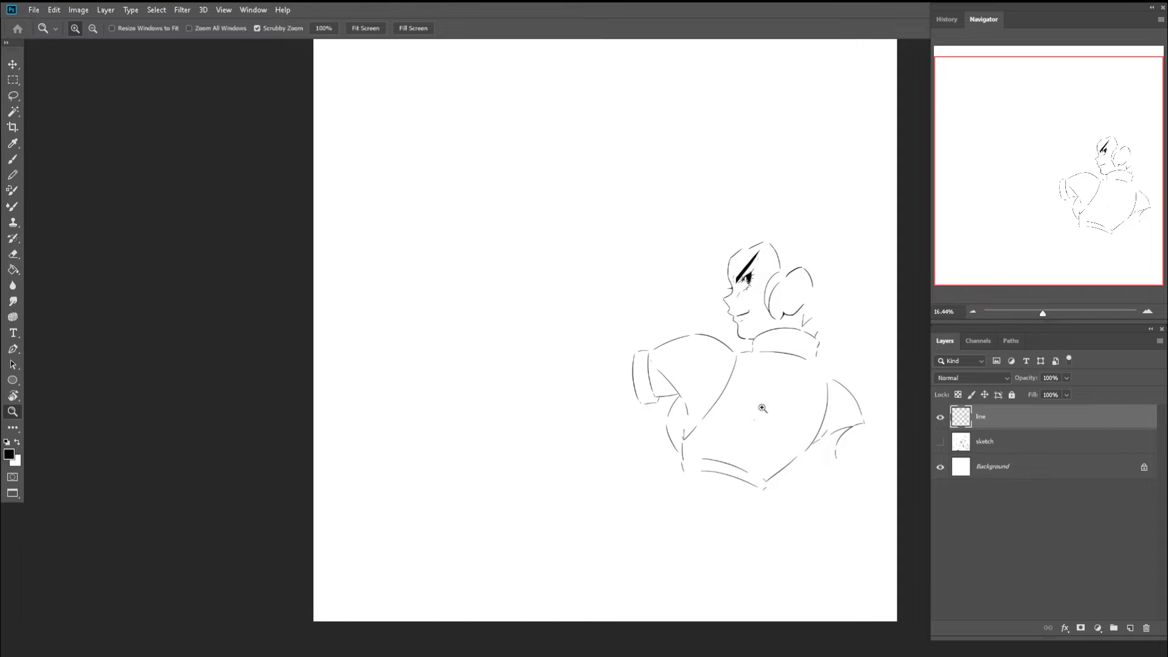
pyautogui.click(939, 448)
pyautogui.click(939, 446)
pyautogui.moveTo(738, 388); pyautogui.dragTo(766, 371)
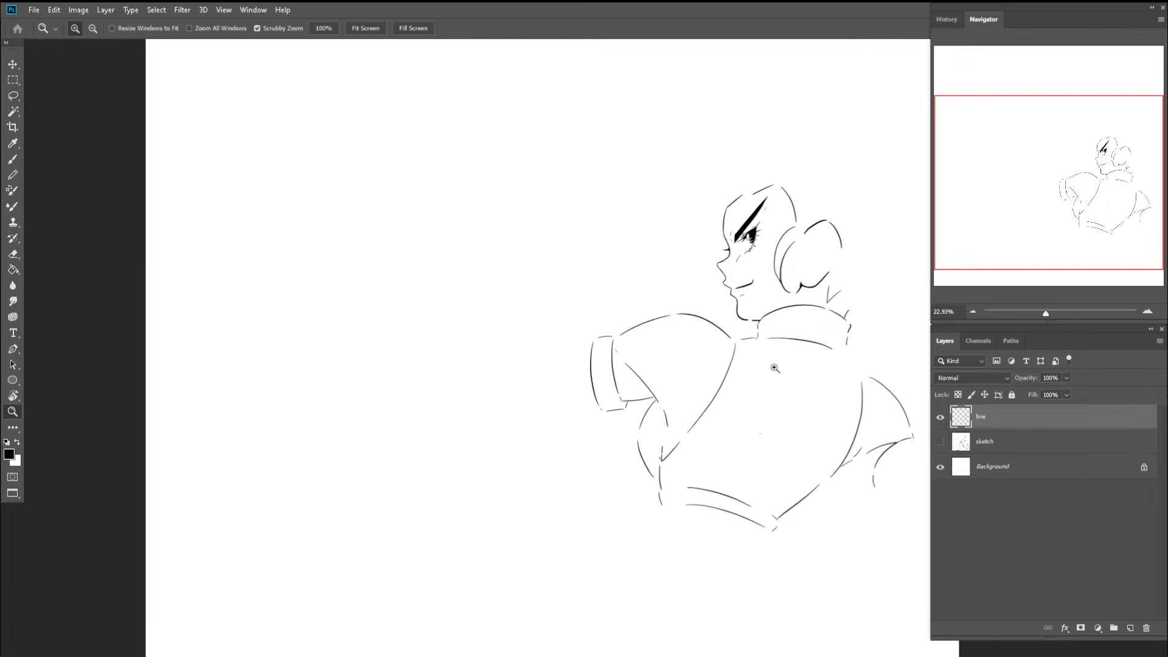
# - Show the sketch layer and try short strokes where the chest's side contour meets the far armpit
pyautogui.press('b')
pyautogui.moveTo(853, 389)
pyautogui.mouseDown()
pyautogui.moveTo(879, 383)
pyautogui.moveTo(878, 349)
pyautogui.moveTo(782, 322)
pyautogui.moveTo(810, 357)
pyautogui.moveTo(797, 394)
pyautogui.moveTo(804, 385)
pyautogui.mouseUp()
pyautogui.click(939, 442)
pyautogui.hotkey('ctrl', 'z')
pyautogui.hotkey('ctrl', 'z')
pyautogui.hotkey('ctrl', 'z')
pyautogui.press('e')
pyautogui.press('b')
pyautogui.moveTo(810, 396); pyautogui.dragTo(754, 395)
pyautogui.moveTo(806, 432); pyautogui.dragTo(873, 403)
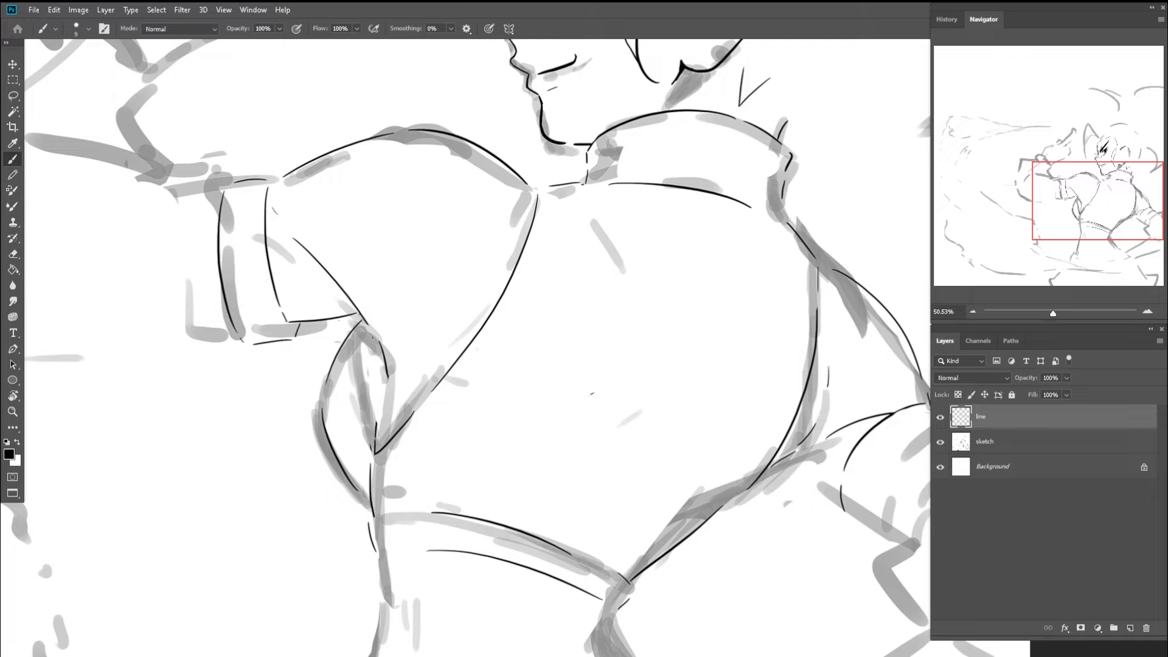
pyautogui.moveTo(828, 386)
pyautogui.mouseDown()
pyautogui.moveTo(825, 404)
pyautogui.moveTo(770, 438)
pyautogui.moveTo(848, 407)
pyautogui.moveTo(847, 392)
pyautogui.moveTo(834, 420)
pyautogui.mouseUp()
pyautogui.hotkey('ctrl', 'z')
pyautogui.hotkey('ctrl', 'z')
pyautogui.hotkey('ctrl', 'z')
# - Erase the stray strokes at the far armpit and redraw the chest's side contour as one curve towards the hem
pyautogui.press('e')
pyautogui.moveTo(797, 455)
pyautogui.mouseDown()
pyautogui.moveTo(833, 433)
pyautogui.moveTo(830, 401)
pyautogui.moveTo(797, 462)
pyautogui.mouseUp()
pyautogui.press('r')
pyautogui.press('b')
pyautogui.hotkey('ctrl', 'z')
pyautogui.moveTo(843, 384); pyautogui.dragTo(758, 537)
# - Ink the front contour of the waist from below the hem band down to the hip, following the sketch
pyautogui.hotkey('ctrl', 'space')
pyautogui.moveTo(781, 498)
pyautogui.mouseDown()
pyautogui.moveTo(724, 485)
pyautogui.moveTo(714, 461)
pyautogui.moveTo(712, 347)
pyautogui.moveTo(730, 319)
pyautogui.mouseUp()
pyautogui.press('space')
pyautogui.hotkey('ctrl', 'space')
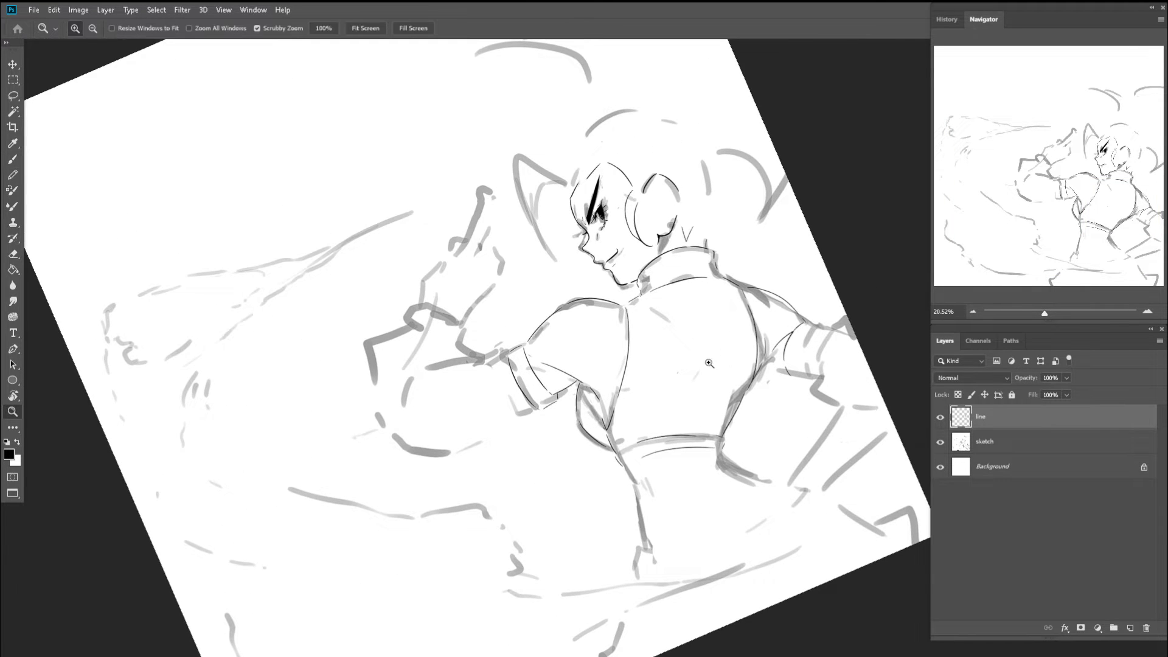
pyautogui.moveTo(708, 368); pyautogui.dragTo(673, 333)
pyautogui.press('space')
pyautogui.press('r')
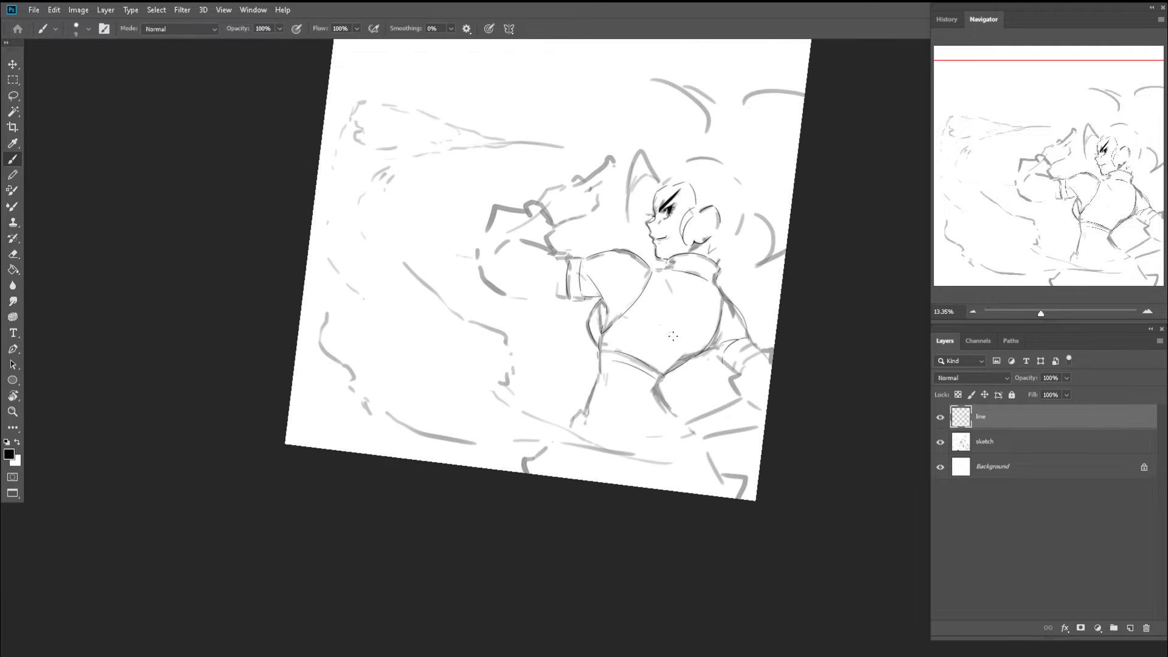
pyautogui.hotkey('ctrl', 'space')
pyautogui.moveTo(639, 385); pyautogui.dragTo(707, 388)
pyautogui.moveTo(557, 333)
pyautogui.mouseDown()
pyautogui.moveTo(562, 377)
pyautogui.moveTo(557, 334)
pyautogui.moveTo(562, 369)
pyautogui.moveTo(537, 429)
pyautogui.mouseUp()
pyautogui.hotkey('ctrl', 'z')
pyautogui.hotkey('ctrl', 'z')
pyautogui.moveTo(556, 386); pyautogui.dragTo(526, 451)
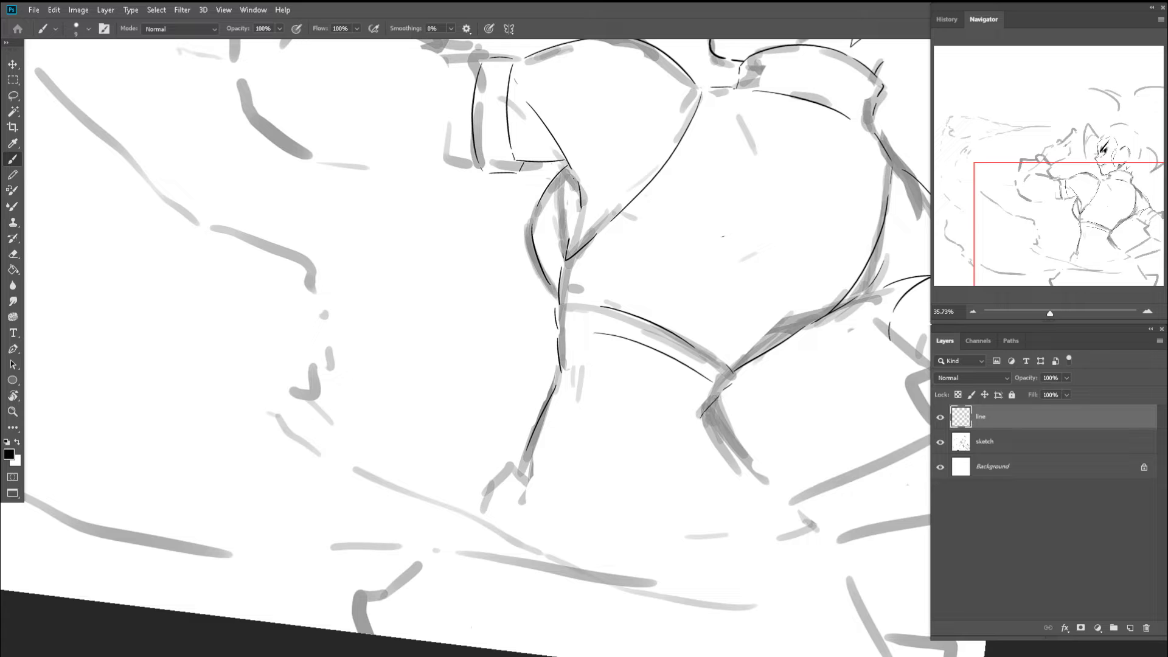
# - Ink the far-side contour of the waist, running down from the corner of the hem band
pyautogui.moveTo(715, 399); pyautogui.dragTo(741, 443)
pyautogui.hotkey('ctrl', 'z')
pyautogui.moveTo(720, 398)
pyautogui.mouseDown()
pyautogui.moveTo(772, 481)
pyautogui.moveTo(686, 465)
pyautogui.mouseUp()
# - Hide the sketch layer and examine the line art with the new waist contours in a rotated canvas view
pyautogui.press('z')
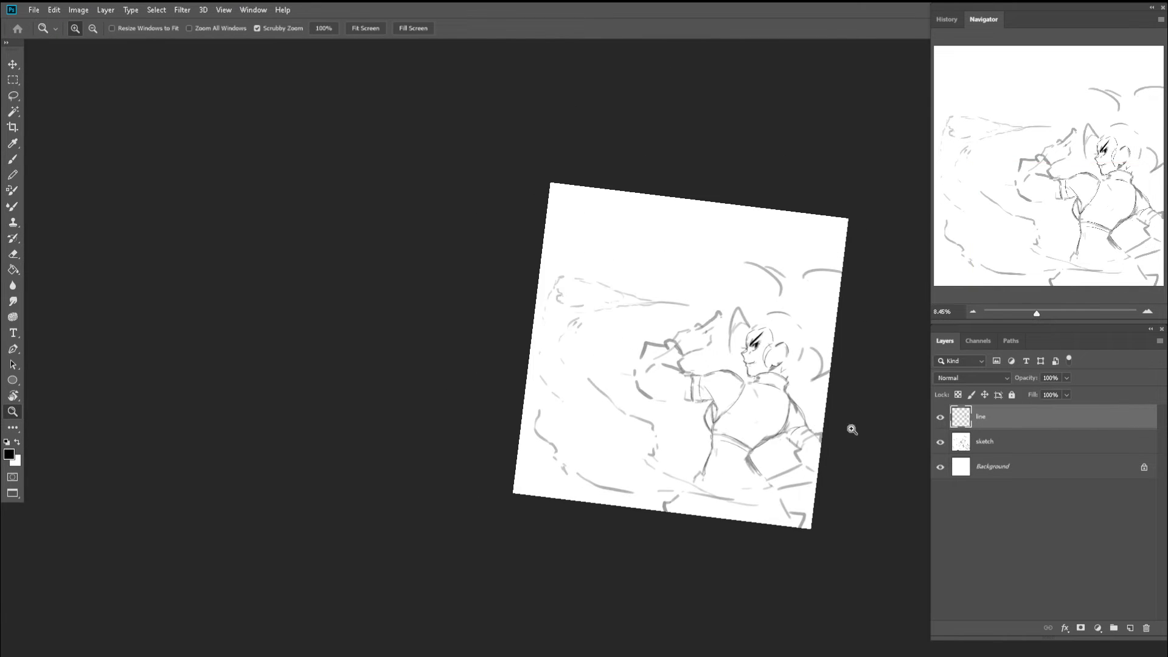
pyautogui.press('b')
pyautogui.click(939, 441)
pyautogui.press('z')
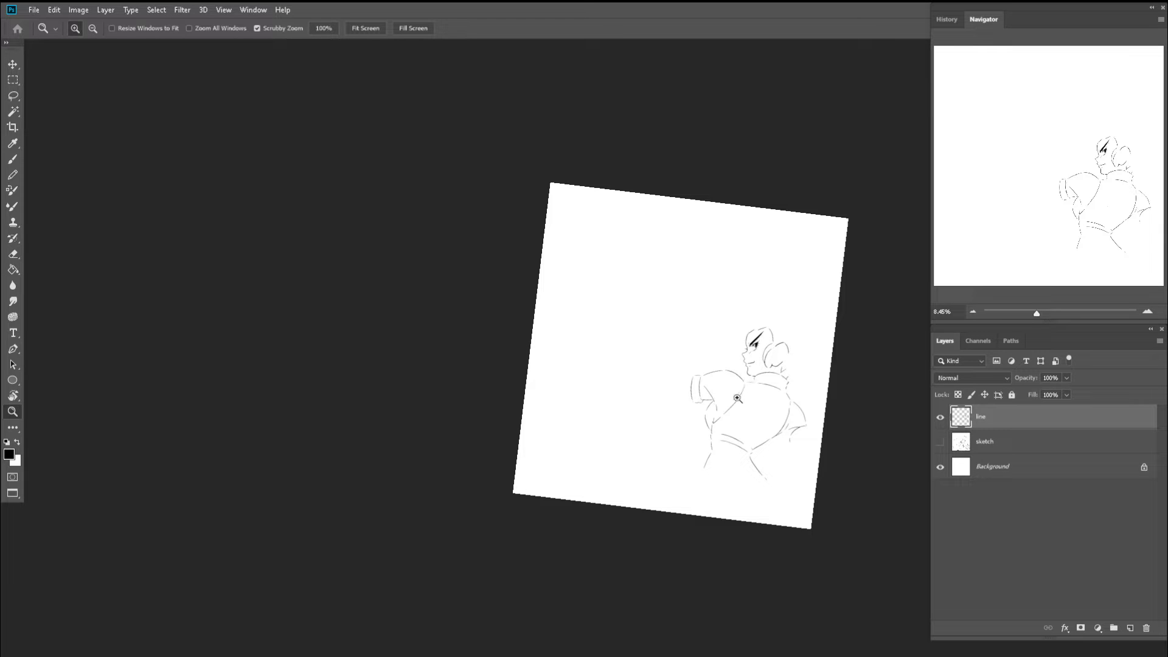
pyautogui.press('r')
pyautogui.moveTo(708, 427)
pyautogui.mouseDown()
pyautogui.moveTo(755, 329)
pyautogui.moveTo(767, 347)
pyautogui.moveTo(637, 284)
pyautogui.moveTo(629, 294)
pyautogui.mouseUp()
pyautogui.click(613, 299)
pyautogui.press('r')
pyautogui.press('z')
pyautogui.moveTo(564, 241)
pyautogui.mouseDown()
pyautogui.moveTo(626, 246)
pyautogui.moveTo(670, 277)
pyautogui.moveTo(658, 326)
pyautogui.moveTo(665, 305)
pyautogui.mouseUp()
# - Show the sketch layer and retouch the shoulder line where it meets the raised arm's sleeve cuff
pyautogui.press('e')
pyautogui.click(939, 443)
pyautogui.press('z')
pyautogui.press('b')
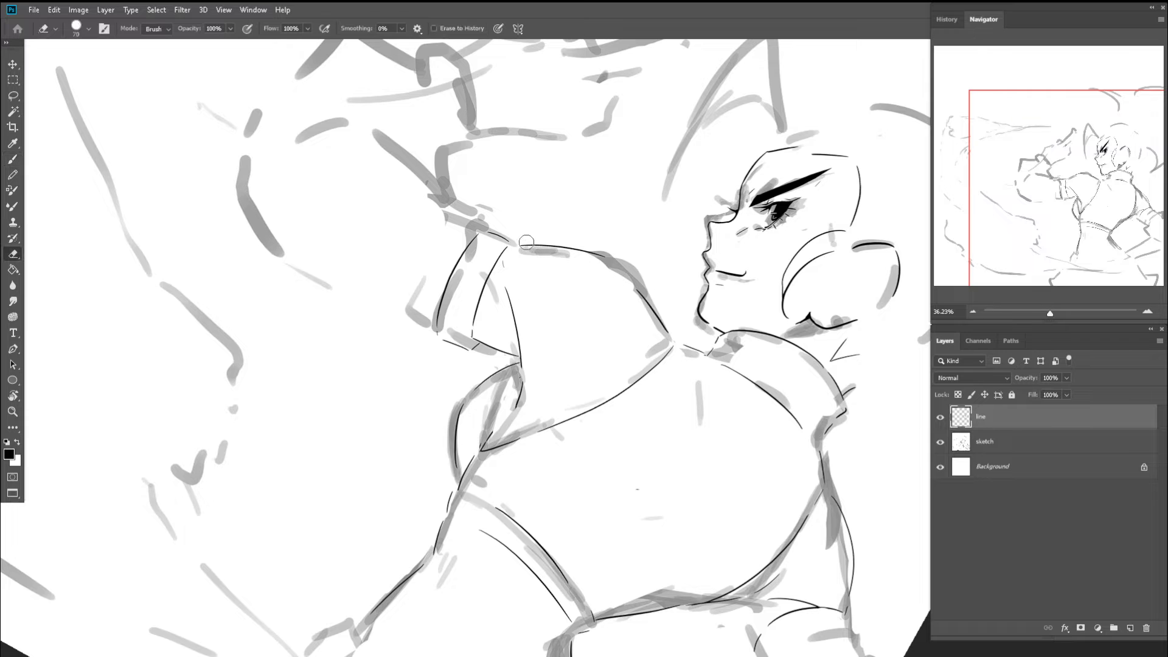
pyautogui.scroll(2, 591, 274)
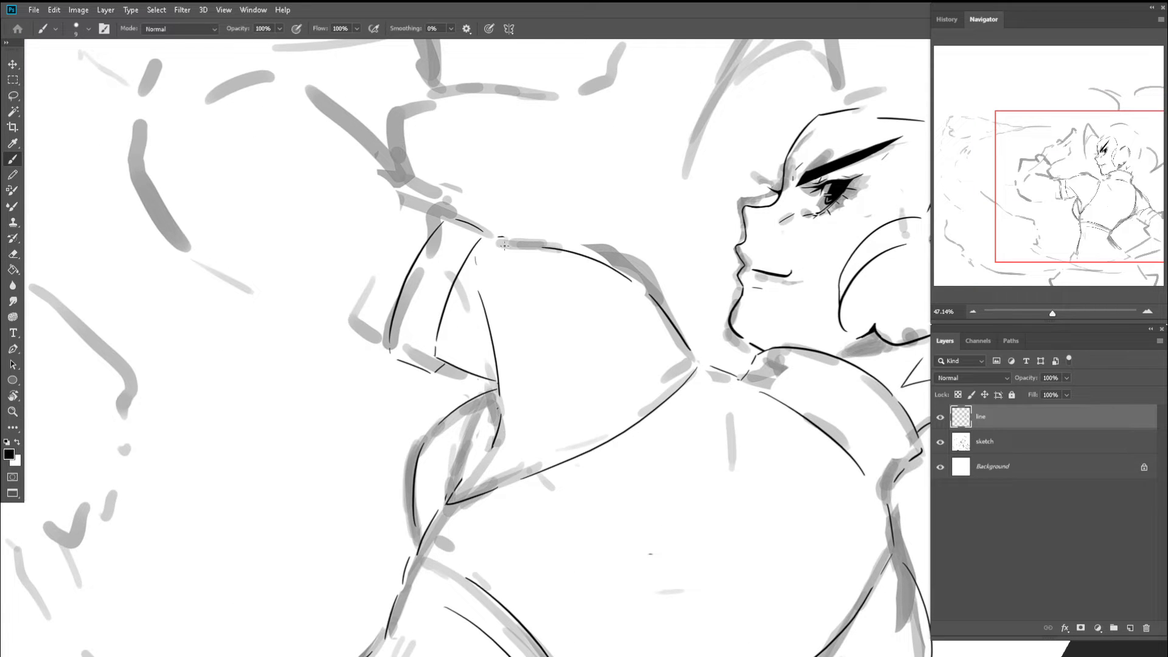
pyautogui.press('e')
pyautogui.press('z')
# - Erase the curved outline of the far upper arm between the shoulder and the sleeve edge
pyautogui.moveTo(542, 253); pyautogui.dragTo(486, 249)
pyautogui.press('e')
pyautogui.moveTo(731, 365); pyautogui.dragTo(674, 264)
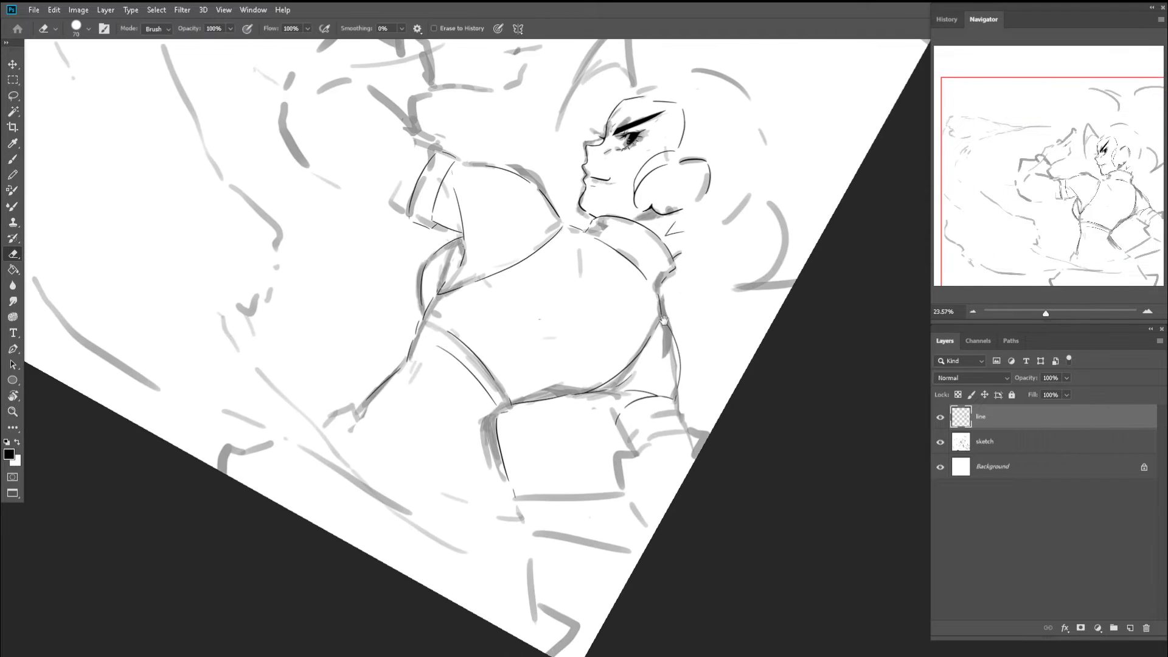
pyautogui.press('z')
pyautogui.press('e')
pyautogui.moveTo(657, 323)
pyautogui.mouseDown()
pyautogui.moveTo(671, 326)
pyautogui.moveTo(691, 405)
pyautogui.mouseUp()
pyautogui.press('b')
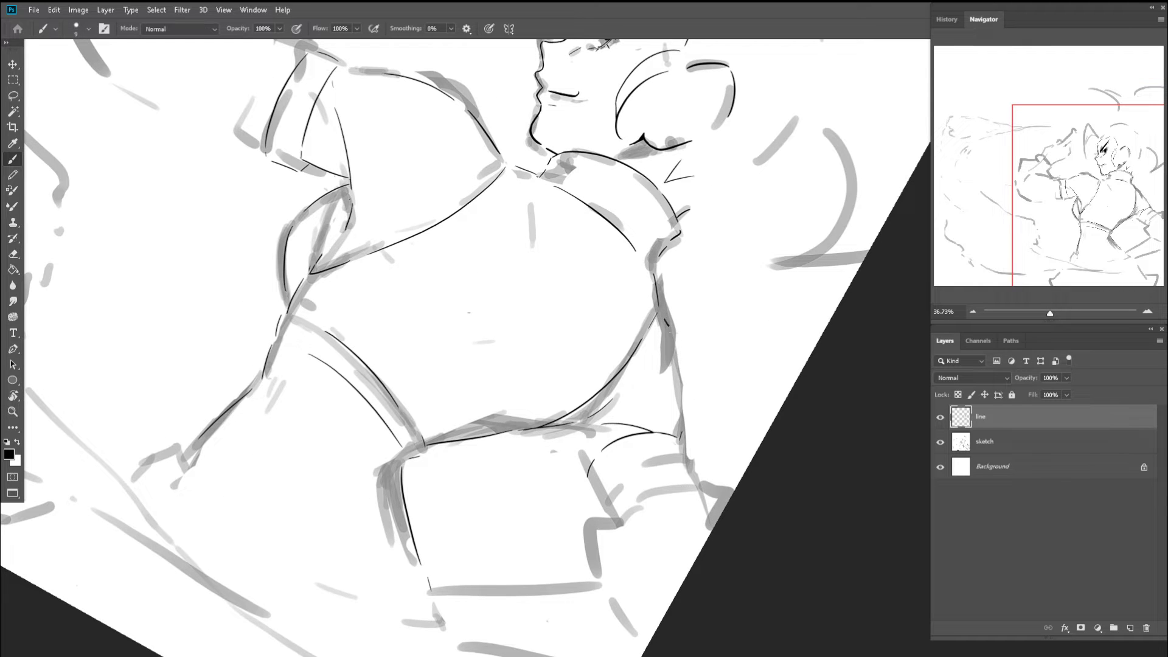
# - Ink the outer contour of the far upper arm between the shoulder and the sleeve edge, redoing unsatisfactory strokes
pyautogui.moveTo(666, 319); pyautogui.dragTo(686, 384)
pyautogui.hotkey('ctrl', 'z')
pyautogui.moveTo(665, 321); pyautogui.dragTo(688, 407)
pyautogui.hotkey('ctrl', 'z')
pyautogui.moveTo(662, 317)
pyautogui.mouseDown()
pyautogui.moveTo(686, 405)
pyautogui.moveTo(617, 388)
pyautogui.mouseUp()
# - Hide the sketch layer and return the rotated canvas upright to examine the whole line art
pyautogui.hotkey('ctrl', 'space')
pyautogui.click(940, 442)
pyautogui.hotkey('ctrl', 'space')
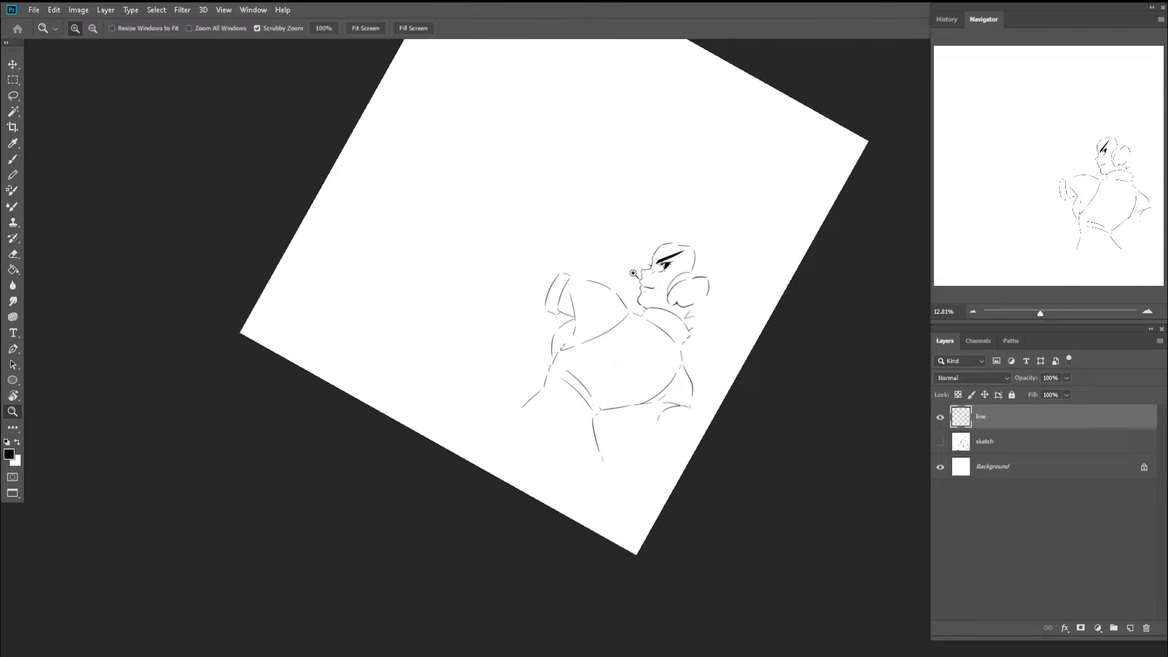
pyautogui.moveTo(634, 273)
pyautogui.mouseDown()
pyautogui.moveTo(586, 277)
pyautogui.moveTo(674, 292)
pyautogui.moveTo(611, 365)
pyautogui.moveTo(643, 337)
pyautogui.mouseUp()
pyautogui.press('r')
pyautogui.press('Escape')
pyautogui.hotkey('ctrl', 'space')
pyautogui.hotkey('ctrl', 'z')
pyautogui.hotkey('ctrl', 'z')
pyautogui.hotkey('ctrl', 'space')
# - Ink one long slanted fold line down the back of the torso, redoing the stroke until it fits
pyautogui.moveTo(668, 297); pyautogui.dragTo(616, 376)
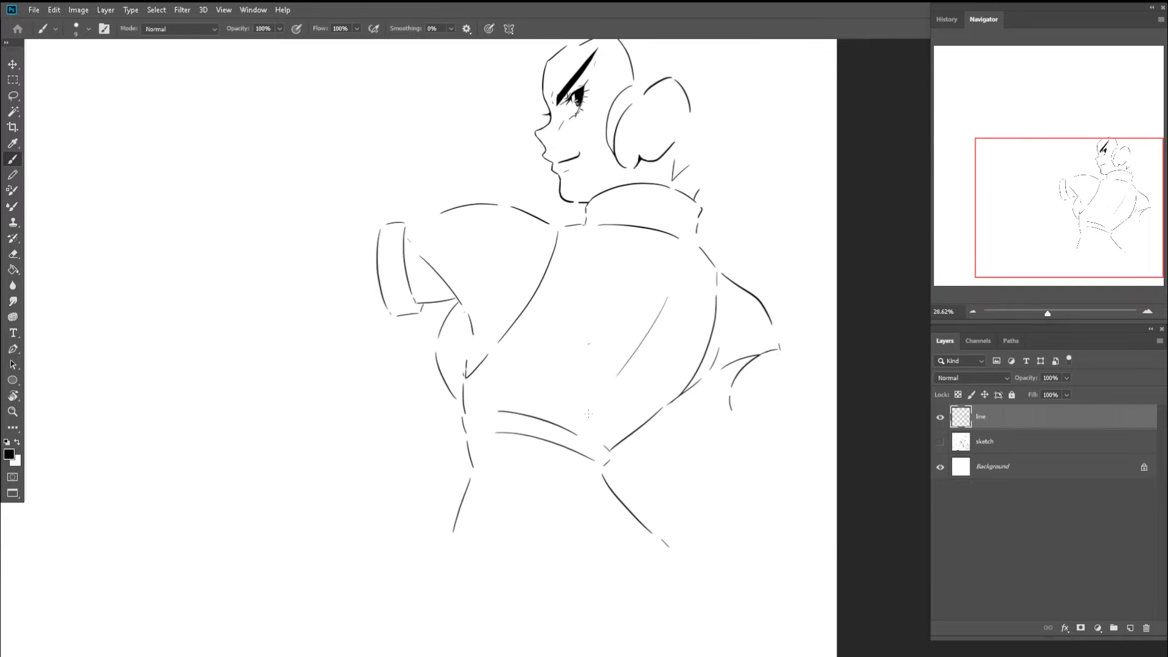
pyautogui.hotkey('ctrl', 'z')
pyautogui.moveTo(657, 298); pyautogui.dragTo(596, 373)
pyautogui.hotkey('ctrl', 'z')
pyautogui.hotkey('ctrl', 'space')
pyautogui.moveTo(660, 291)
pyautogui.mouseDown()
pyautogui.moveTo(602, 388)
pyautogui.moveTo(537, 414)
pyautogui.mouseUp()
pyautogui.press('b')
pyautogui.press('z')
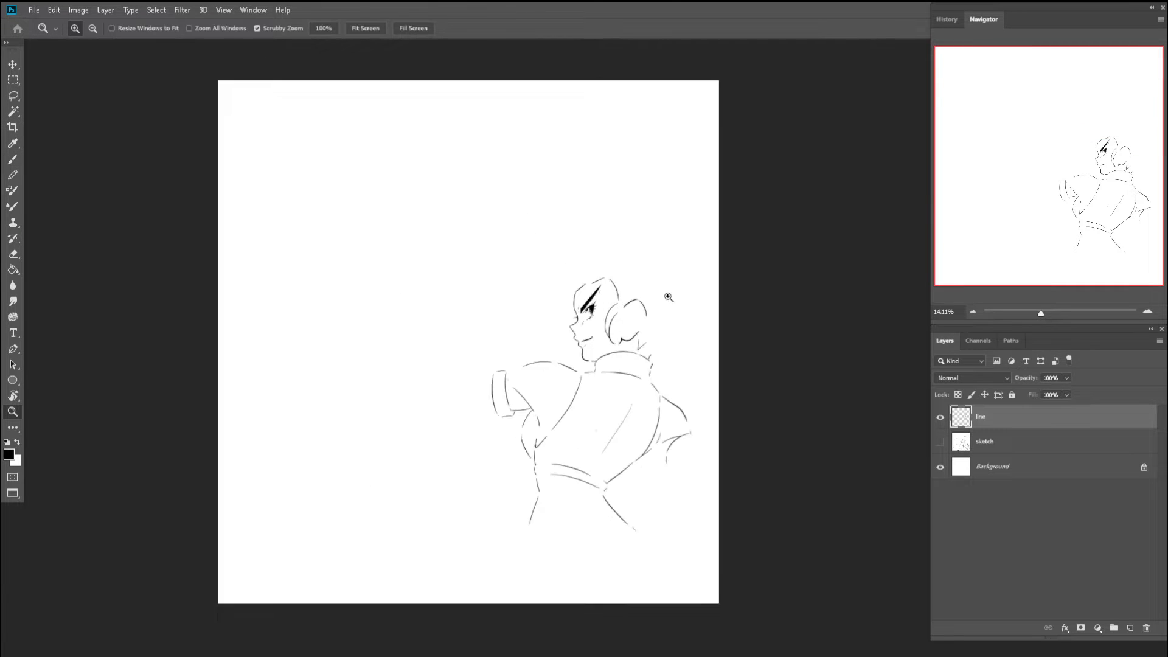
# - Ink the forehead contour to close the gap between the hairline and the brow, redoing the curve as needed
pyautogui.moveTo(631, 294); pyautogui.dragTo(667, 295)
pyautogui.moveTo(581, 297); pyautogui.dragTo(674, 296)
pyautogui.press('b')
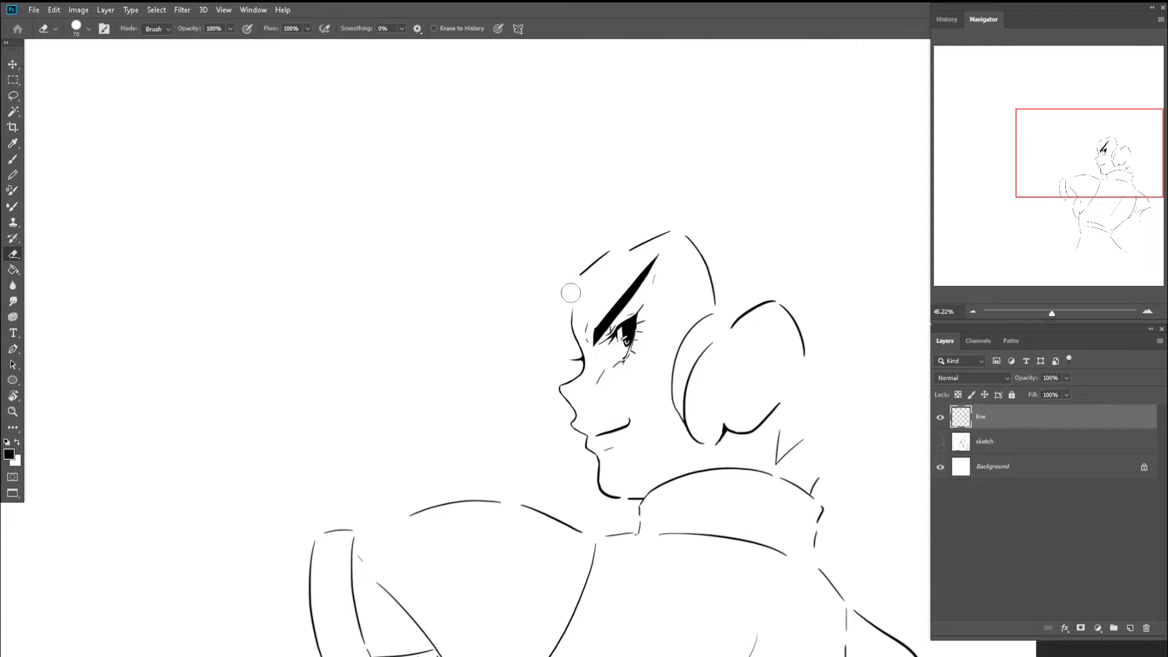
pyautogui.press('z')
pyautogui.moveTo(576, 294)
pyautogui.mouseDown()
pyautogui.moveTo(588, 295)
pyautogui.moveTo(573, 335)
pyautogui.mouseUp()
pyautogui.hotkey('ctrl', 'z')
pyautogui.moveTo(593, 265)
pyautogui.mouseDown()
pyautogui.moveTo(574, 334)
pyautogui.moveTo(617, 395)
pyautogui.mouseUp()
pyautogui.hotkey('ctrl', 'space')
pyautogui.hotkey('ctrl', 'space')
pyautogui.moveTo(573, 336); pyautogui.dragTo(614, 338)
pyautogui.moveTo(570, 288); pyautogui.dragTo(592, 377)
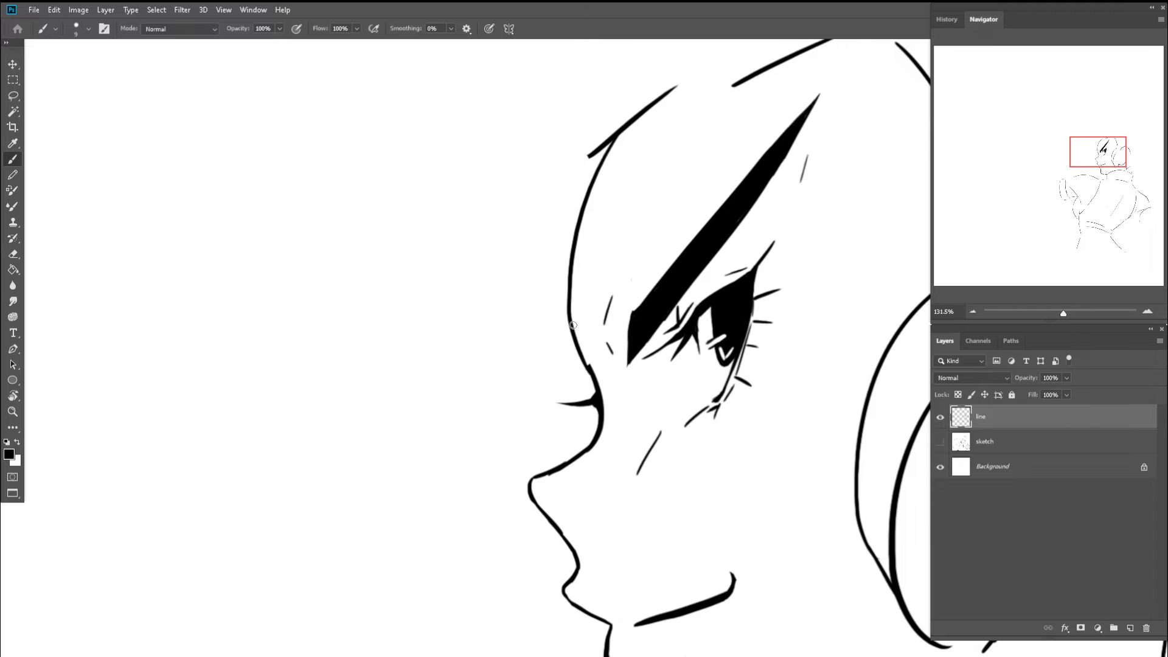
pyautogui.hotkey('ctrl', 'z')
pyautogui.moveTo(574, 268); pyautogui.dragTo(594, 382)
pyautogui.hotkey('ctrl', 'z')
pyautogui.moveTo(576, 330)
pyautogui.mouseDown()
pyautogui.moveTo(598, 381)
pyautogui.moveTo(561, 314)
pyautogui.moveTo(518, 291)
pyautogui.mouseUp()
# - Show the sketch layer and ink two slanted fold lines on the waist below the hem band
pyautogui.hotkey('ctrl', 'space')
pyautogui.press('c')
pyautogui.press('z')
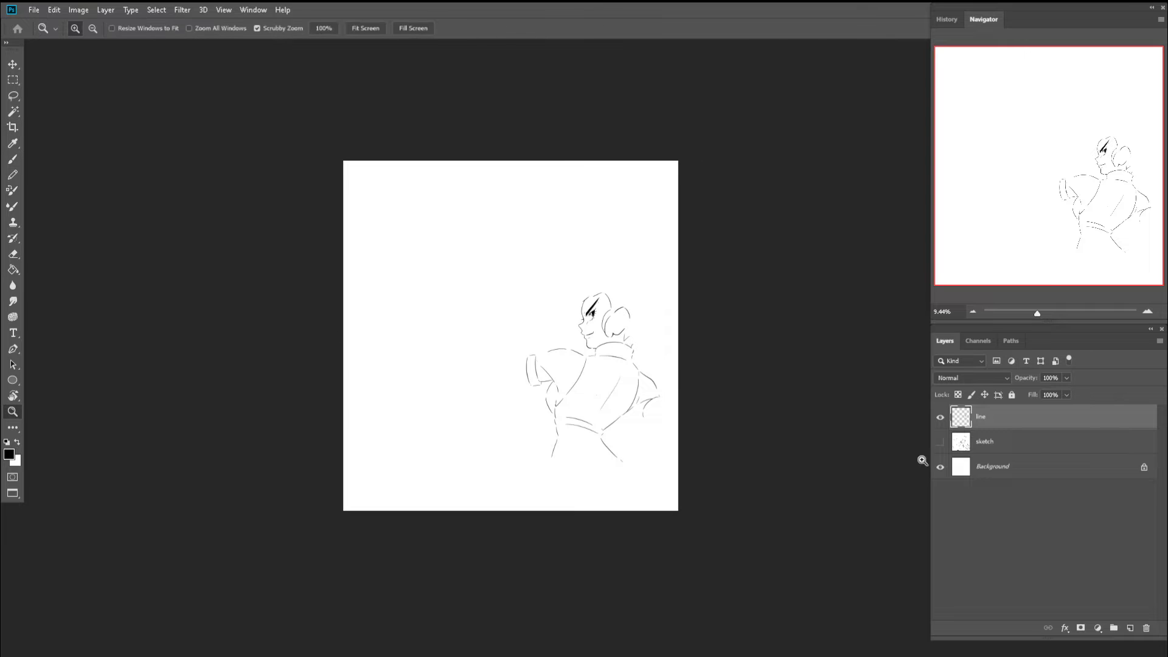
pyautogui.click(940, 443)
pyautogui.scroll(3, 585, 474)
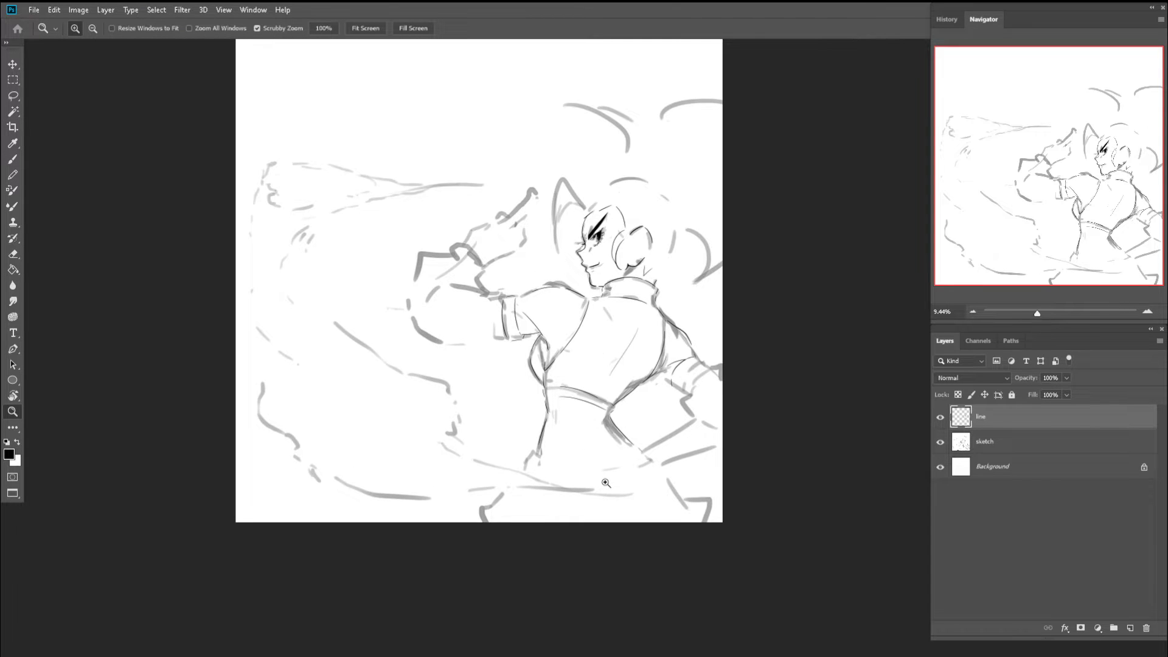
pyautogui.press('b')
pyautogui.press('z')
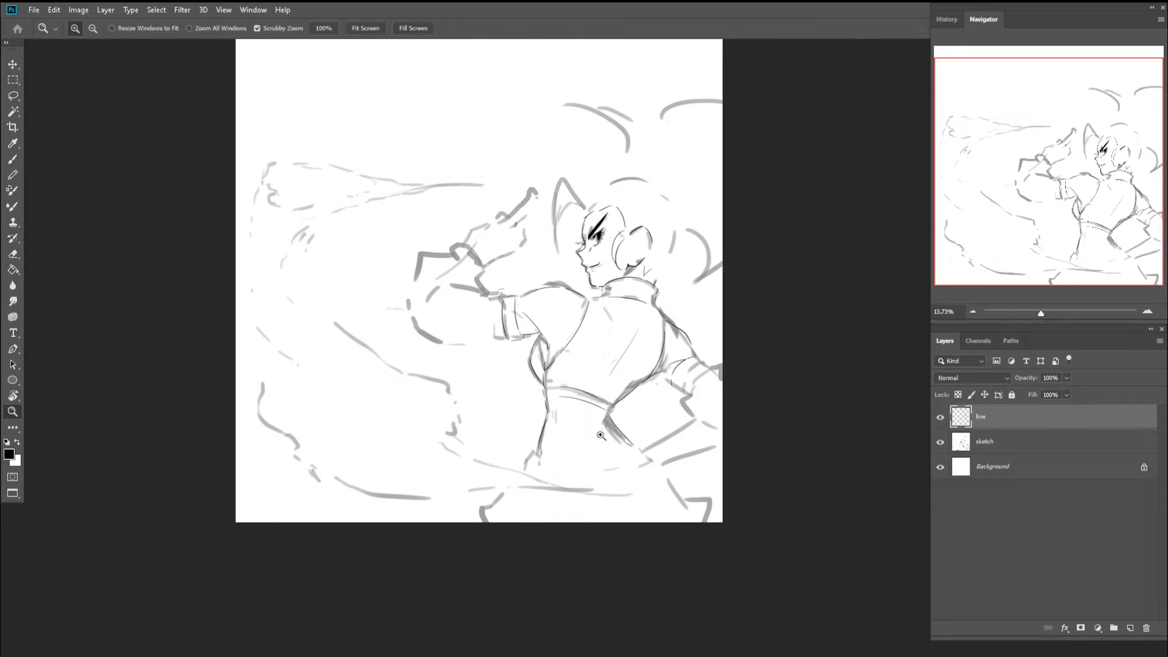
pyautogui.scroll(2, 620, 462)
pyautogui.press('b')
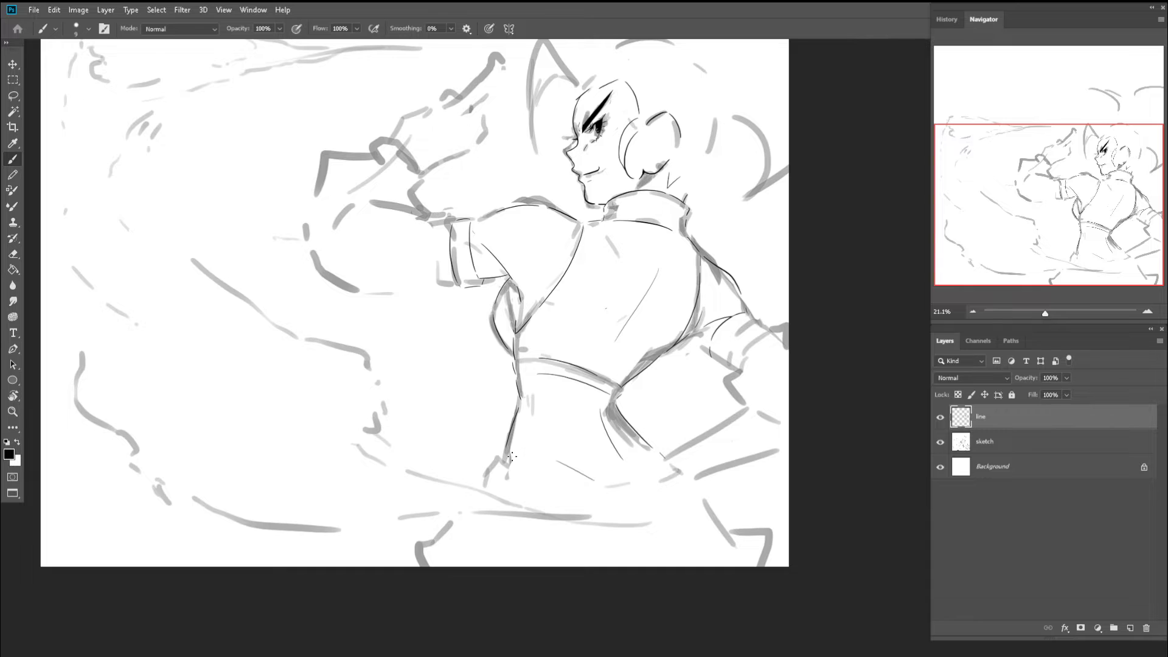
pyautogui.press('z')
pyautogui.moveTo(556, 433); pyautogui.dragTo(503, 427)
pyautogui.moveTo(610, 437); pyautogui.dragTo(677, 440)
pyautogui.press('b')
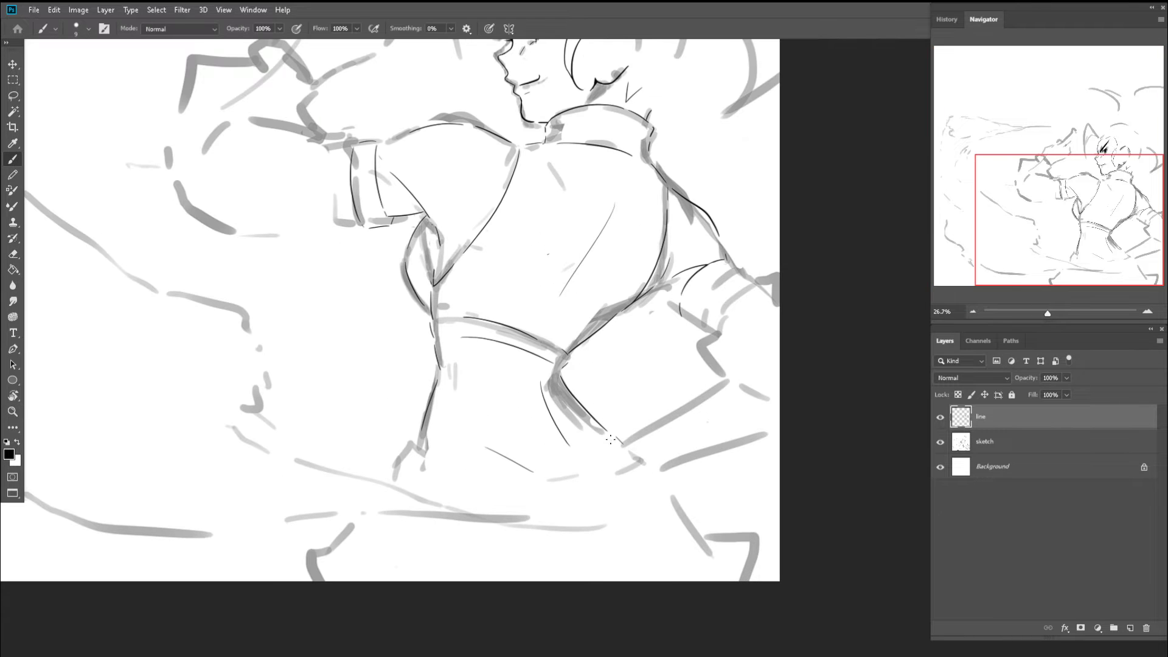
# - Extend the far-side waist contour outward along the hip and ink a short vertical fold beneath it
pyautogui.hotkey('ctrl', 'z')
pyautogui.press('z')
pyautogui.scroll(2, 611, 449)
pyautogui.press('b')
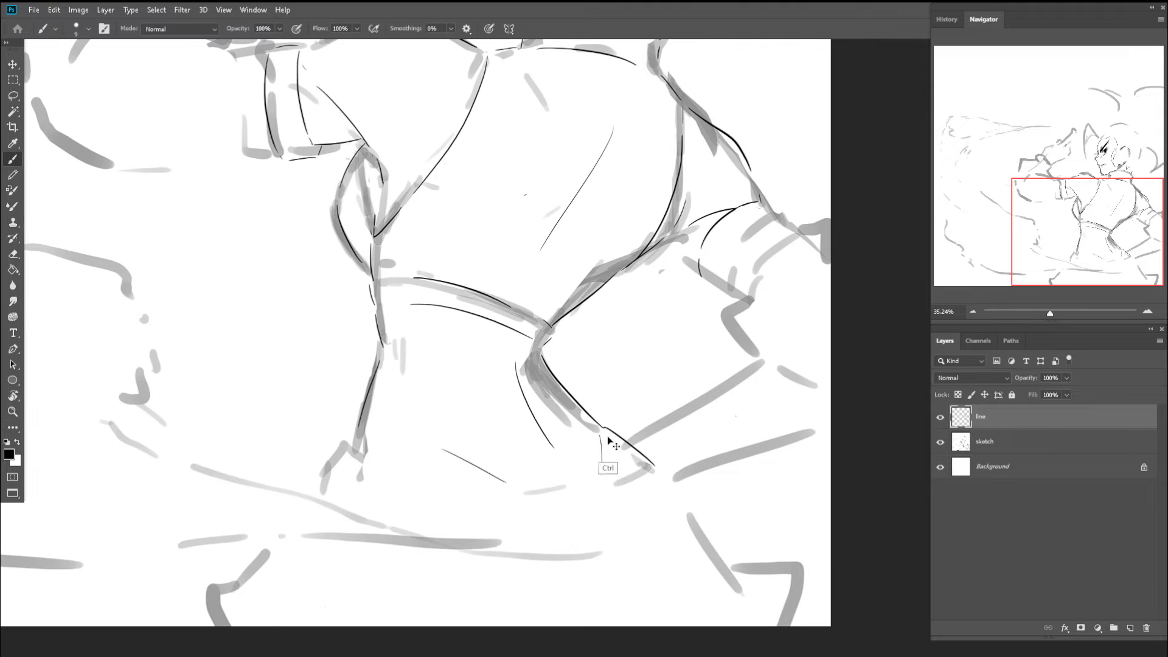
# - Hide the sketch layer to examine the line art with the waist folds, and show the sketch again
pyautogui.press('z')
pyautogui.scroll(-5, 730, 437)
pyautogui.press('b')
pyautogui.click(940, 442)
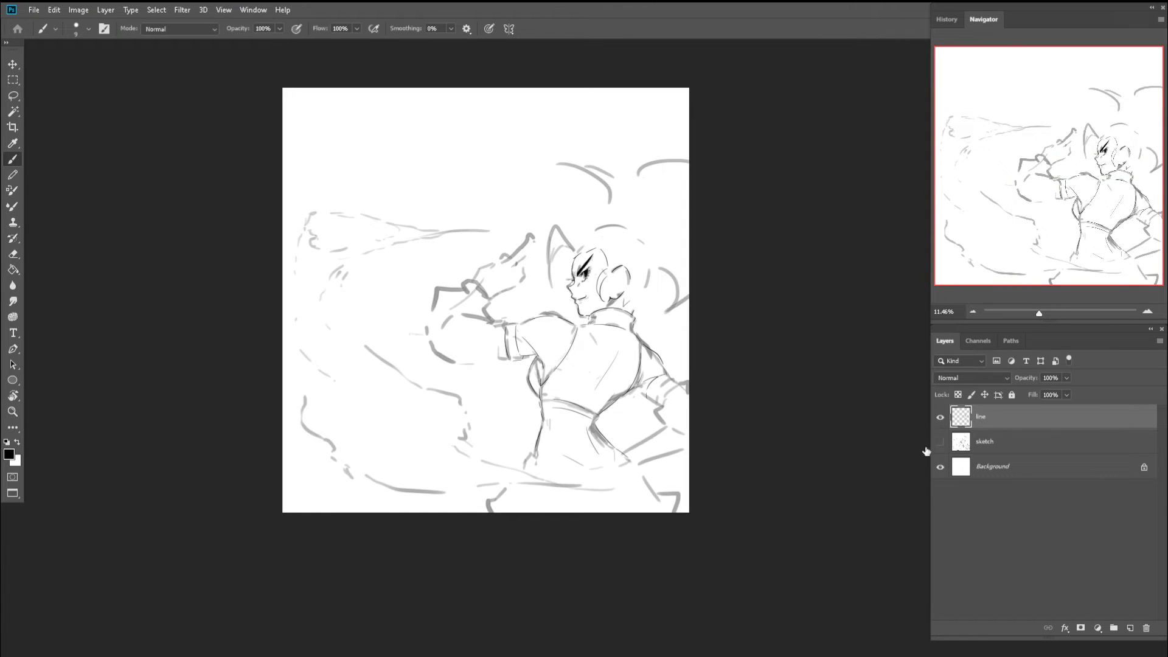
pyautogui.press('z')
pyautogui.scroll(-2, 538, 356)
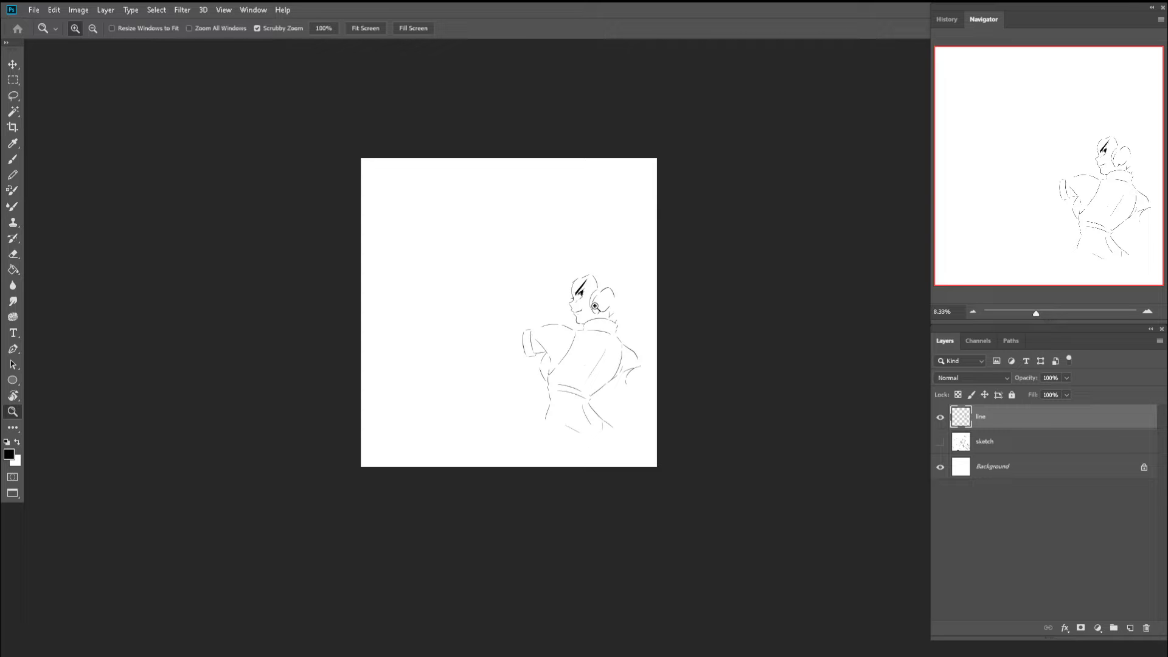
pyautogui.click(940, 441)
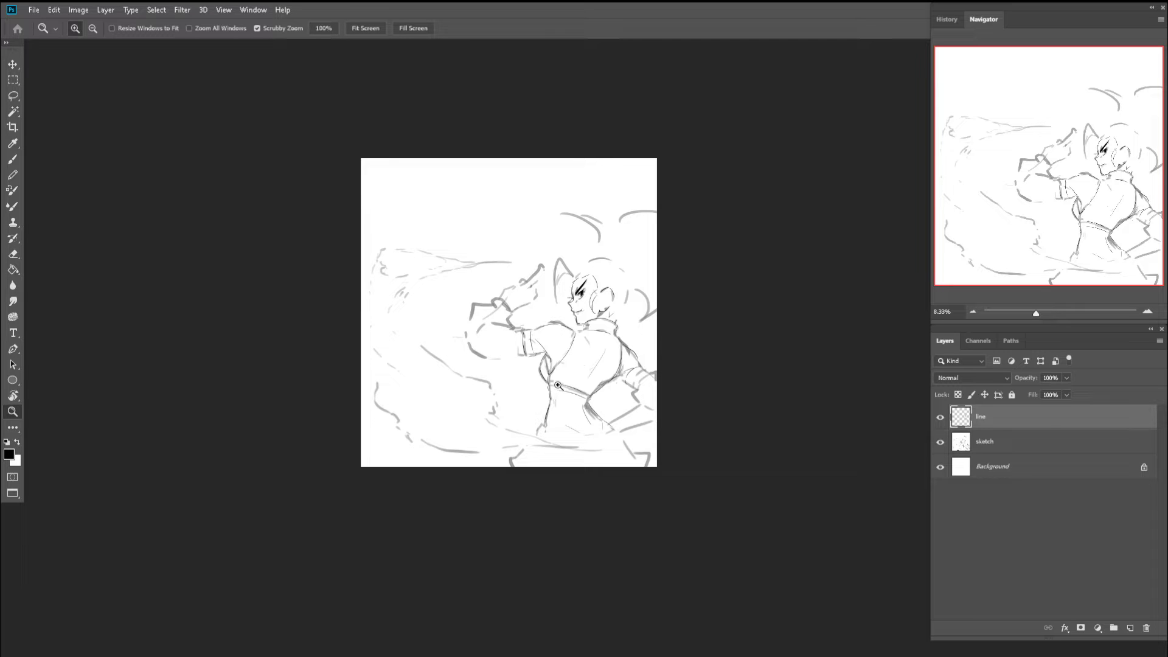
# - Try to ink the lower outline of the far arm just below the sleeve edge
pyautogui.click(633, 401)
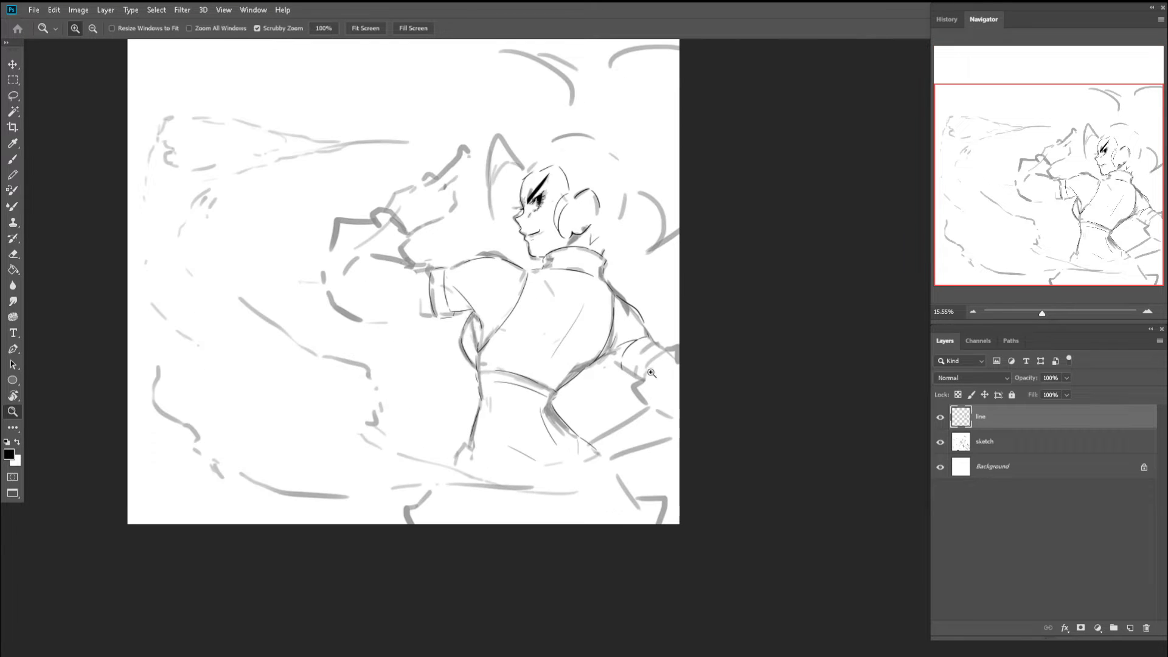
pyautogui.click(633, 374)
pyautogui.press('b')
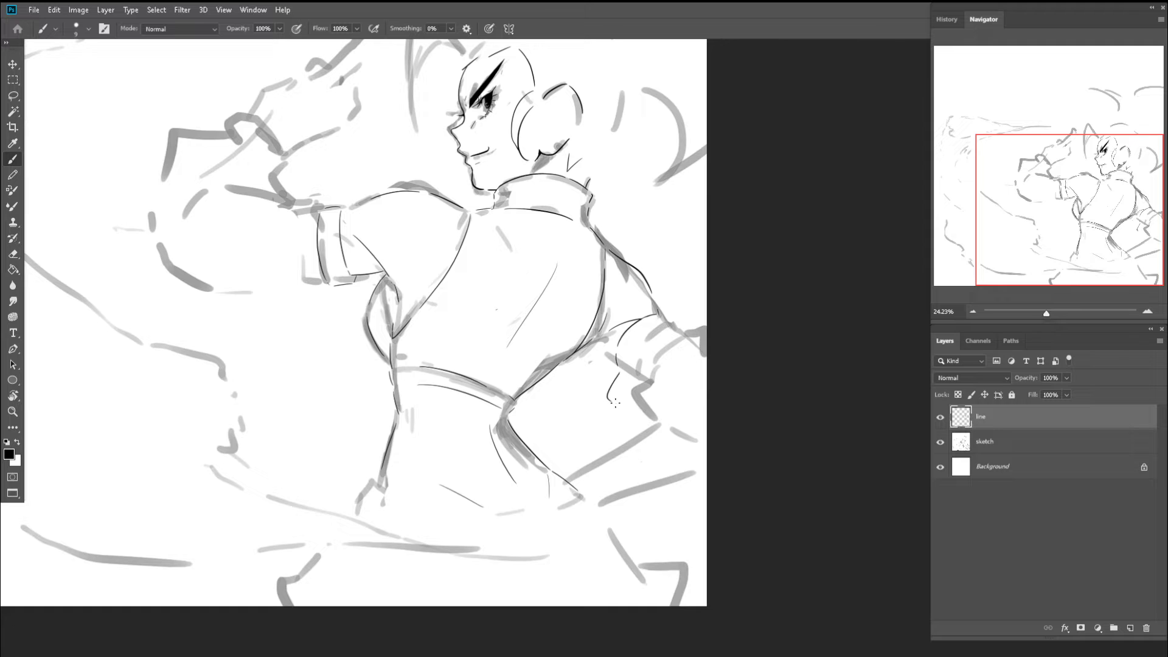
pyautogui.hotkey('ctrl', 'z')
pyautogui.moveTo(619, 377); pyautogui.dragTo(646, 440)
pyautogui.hotkey('ctrl', 'z')
pyautogui.moveTo(619, 378); pyautogui.dragTo(658, 425)
pyautogui.hotkey('ctrl', 'z')
# - Ink the upper edge of the far arm's cuff out to the canvas border and the curved line beside the sleeve
pyautogui.press('z')
pyautogui.click(627, 398)
pyautogui.press('b')
pyautogui.moveTo(697, 316)
pyautogui.mouseDown()
pyautogui.moveTo(601, 357)
pyautogui.moveTo(647, 303)
pyautogui.mouseUp()
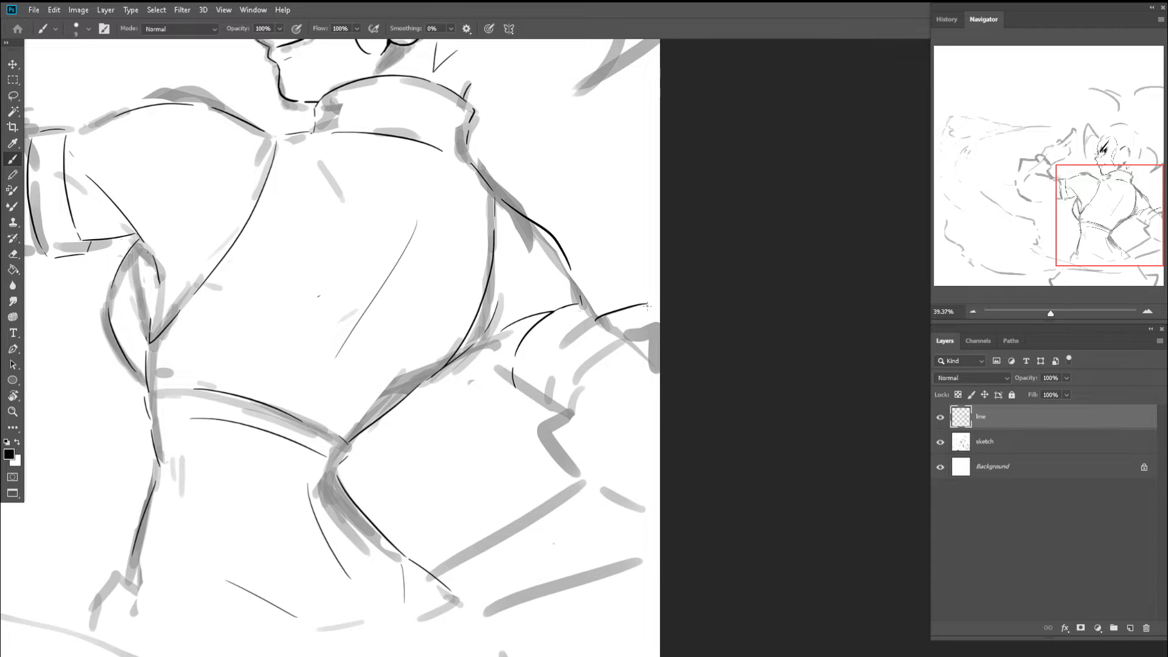
pyautogui.scroll(-2, 584, 345)
pyautogui.moveTo(569, 289); pyautogui.dragTo(533, 365)
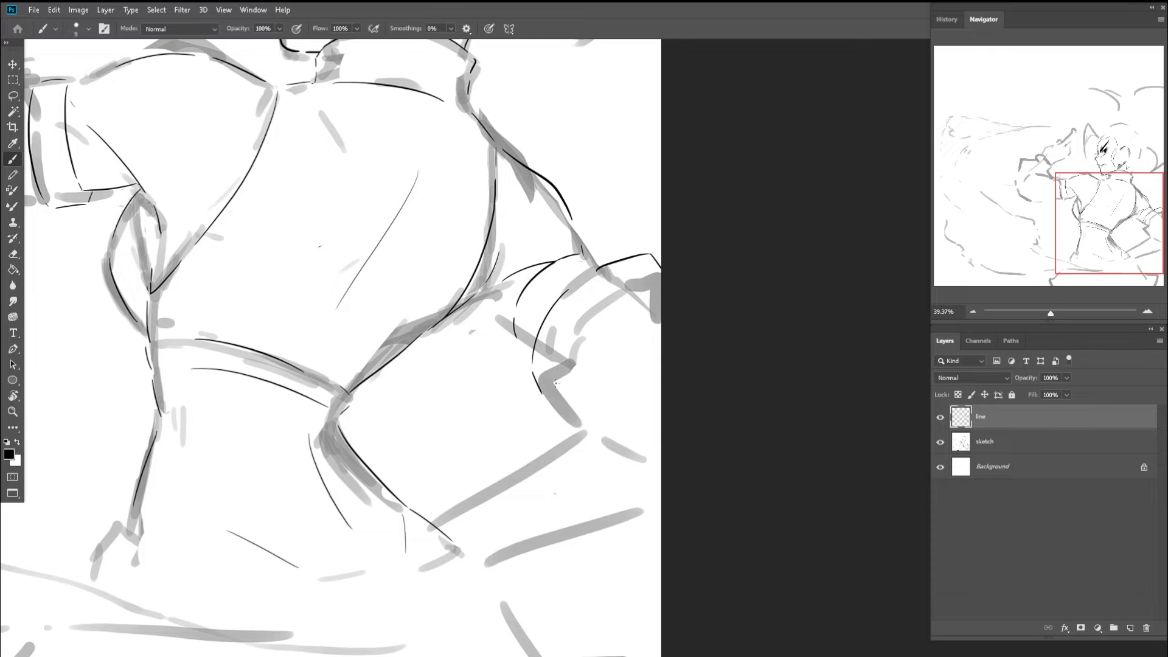
# - Ink the cuff's lower corner, an inner fold and the two forearm contour lines of the far arm
pyautogui.hotkey('ctrl', 'z')
pyautogui.moveTo(538, 404); pyautogui.dragTo(610, 428)
pyautogui.hotkey('ctrl', 'z')
pyautogui.moveTo(552, 385); pyautogui.dragTo(585, 333)
pyautogui.moveTo(592, 428); pyautogui.dragTo(637, 446)
pyautogui.moveTo(643, 529); pyautogui.dragTo(570, 542)
pyautogui.press('z')
pyautogui.moveTo(578, 475); pyautogui.dragTo(516, 469)
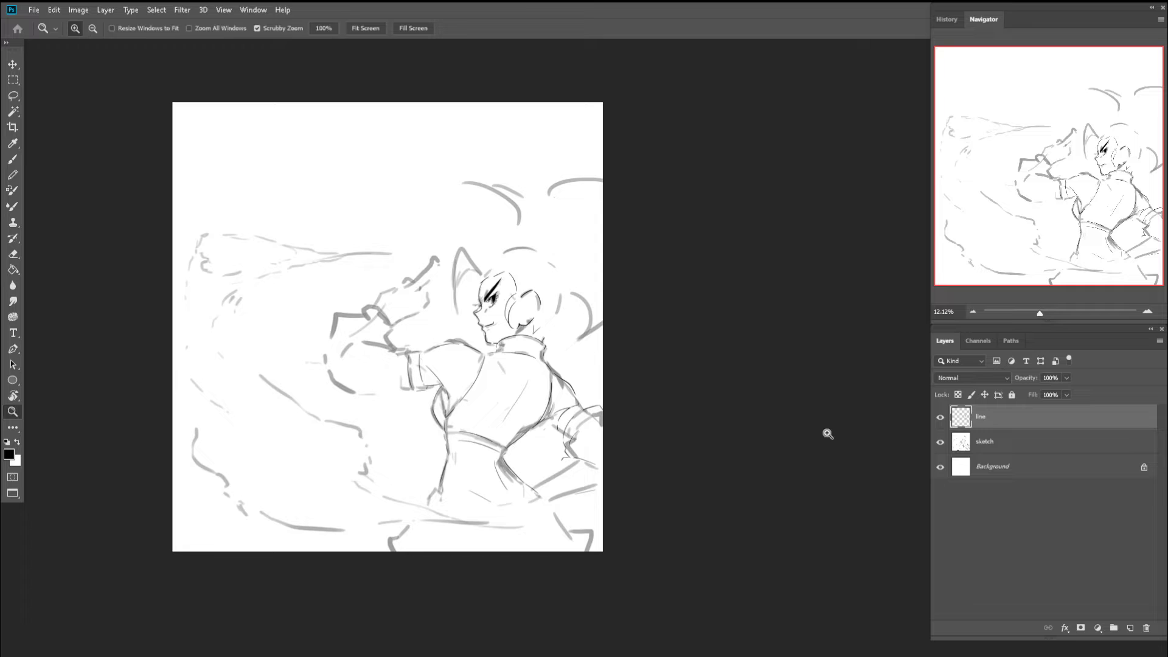
# - Hide the sketch layer and examine the line art with the new far arm and cuff lines
pyautogui.click(940, 447)
pyautogui.press('c')
pyautogui.scroll(-1, 514, 371)
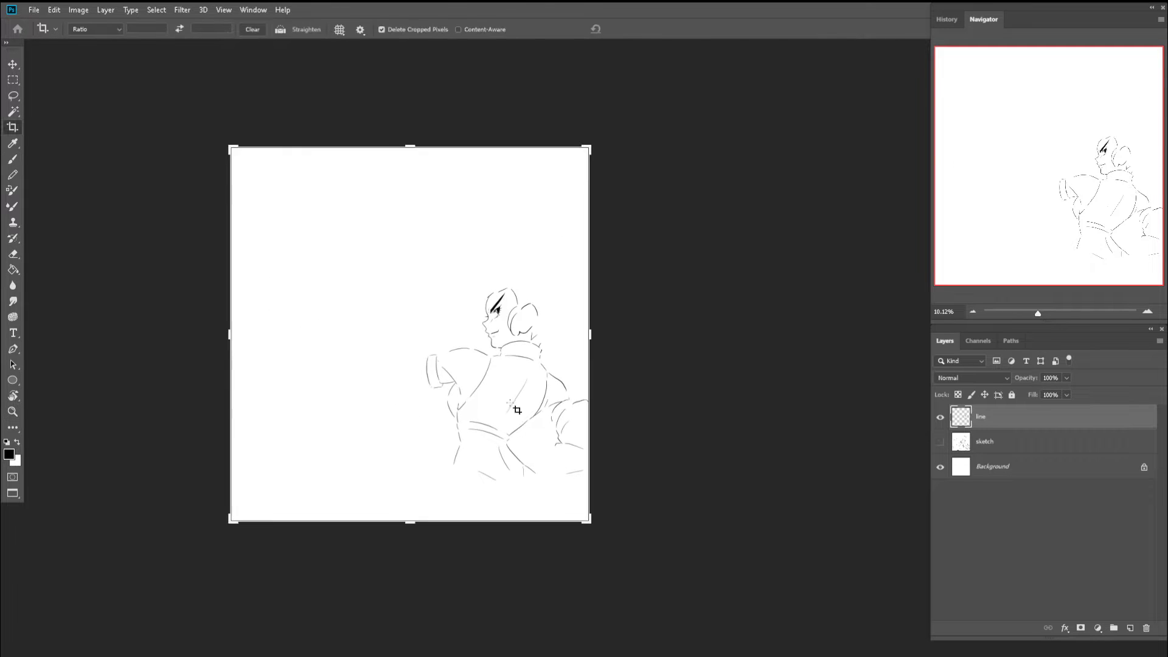
pyautogui.press('z')
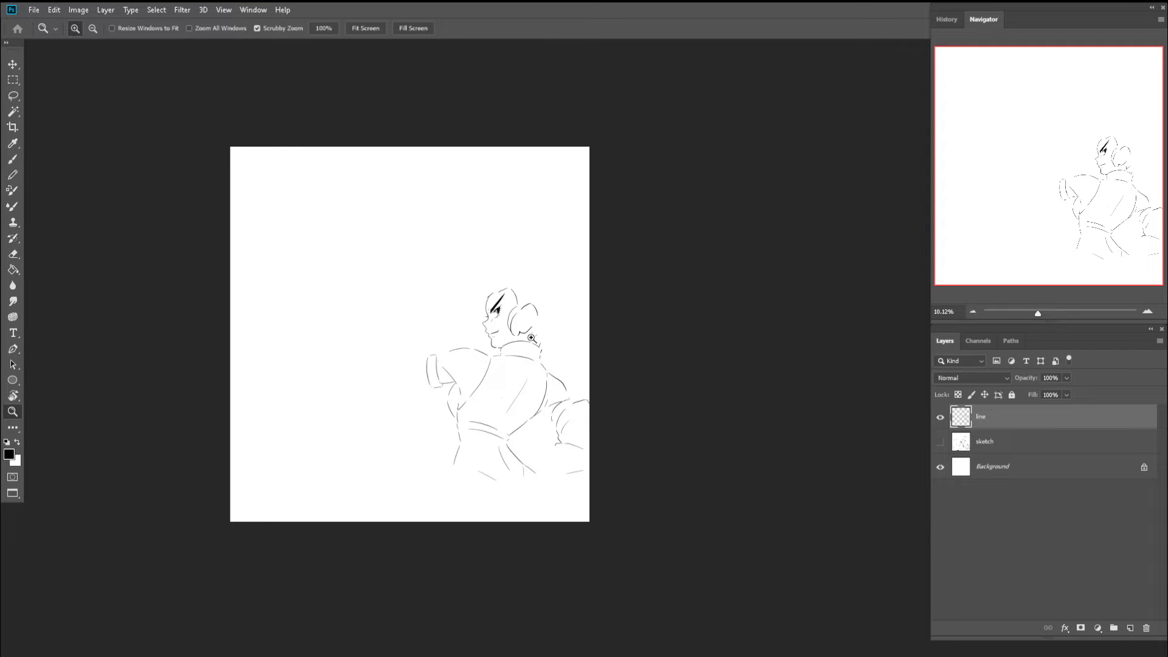
pyautogui.moveTo(470, 379); pyautogui.dragTo(526, 395)
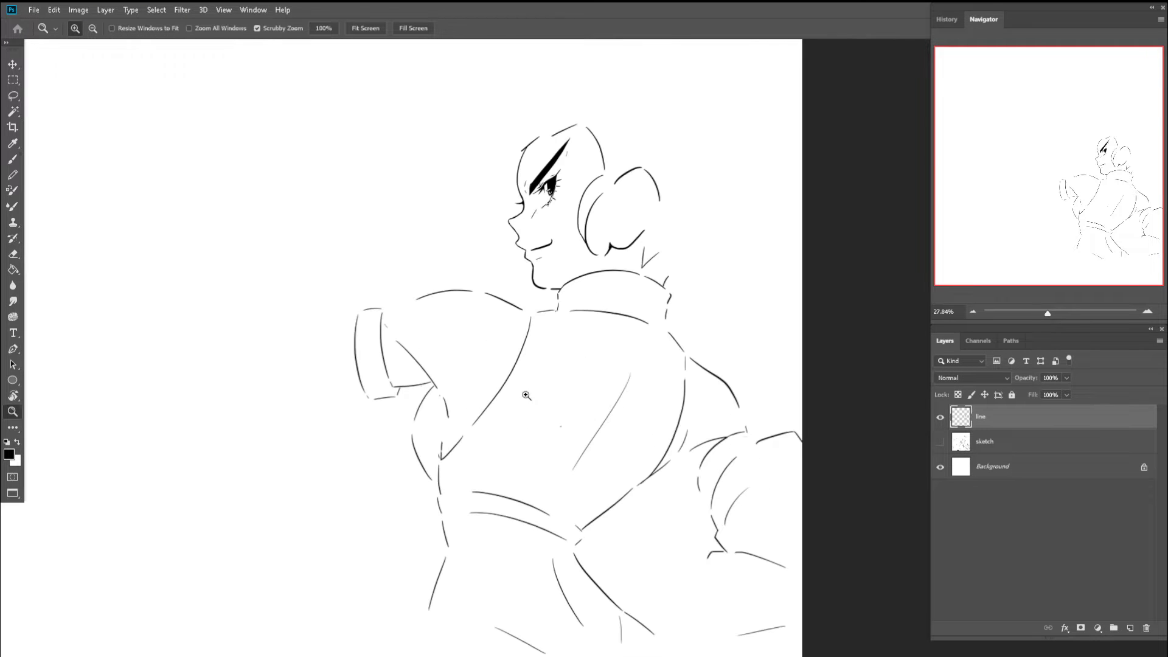
# - Ink a short fold line branching from the shoulder seam near the armpit
pyautogui.press('b')
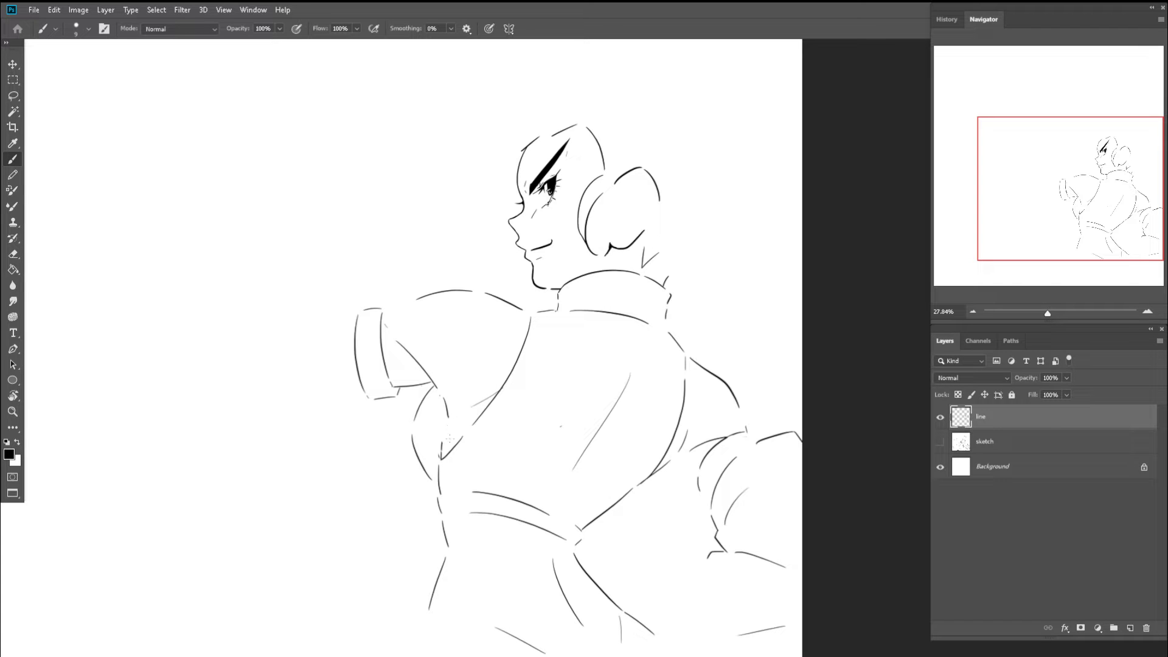
pyautogui.press('z')
pyautogui.moveTo(451, 432)
pyautogui.mouseDown()
pyautogui.moveTo(422, 424)
pyautogui.moveTo(509, 393)
pyautogui.mouseUp()
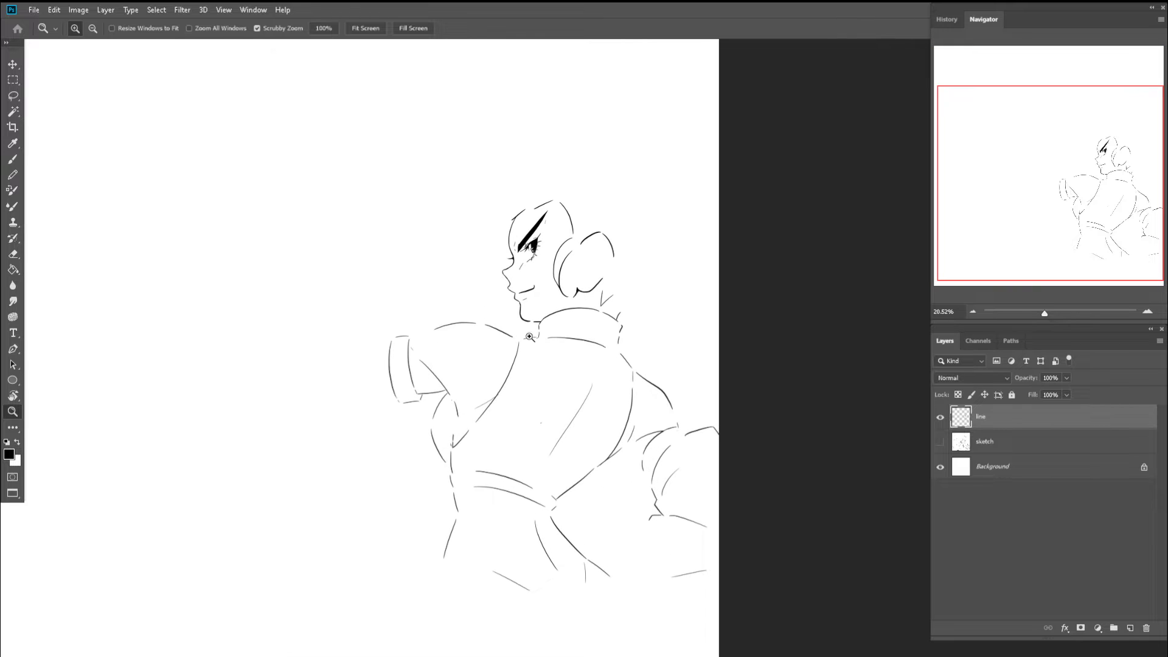
pyautogui.press('b')
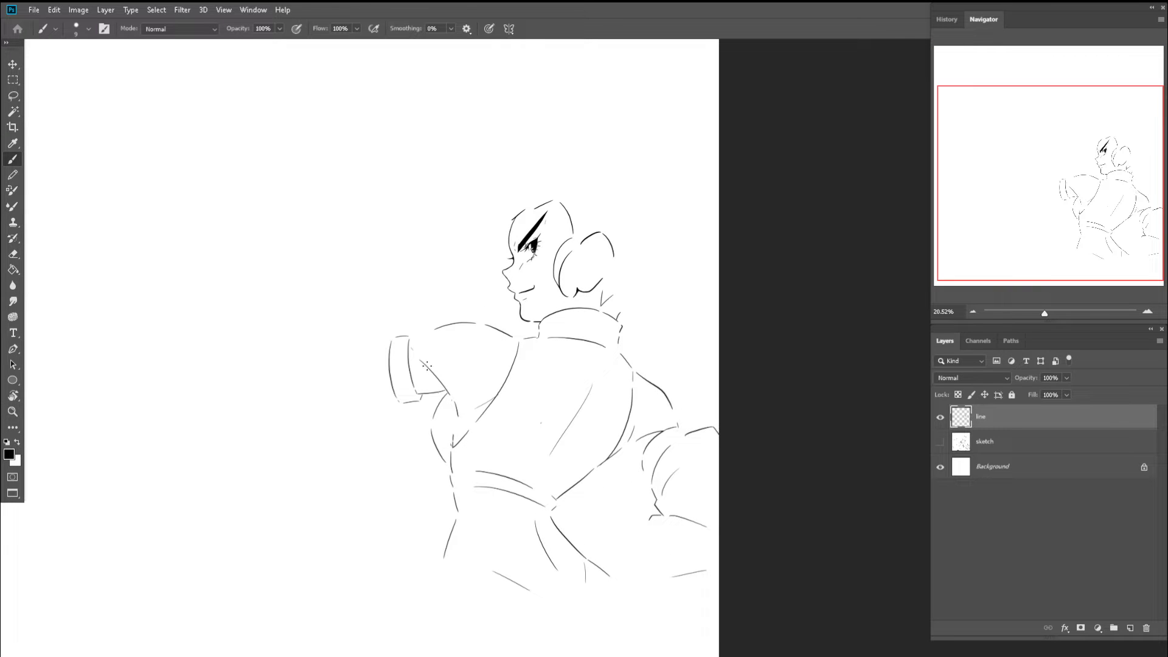
# - Erase the diagonal fold line running across the raised arm's sleeve from the cuff to the armpit
pyautogui.press('z')
pyautogui.moveTo(462, 377); pyautogui.dragTo(425, 373)
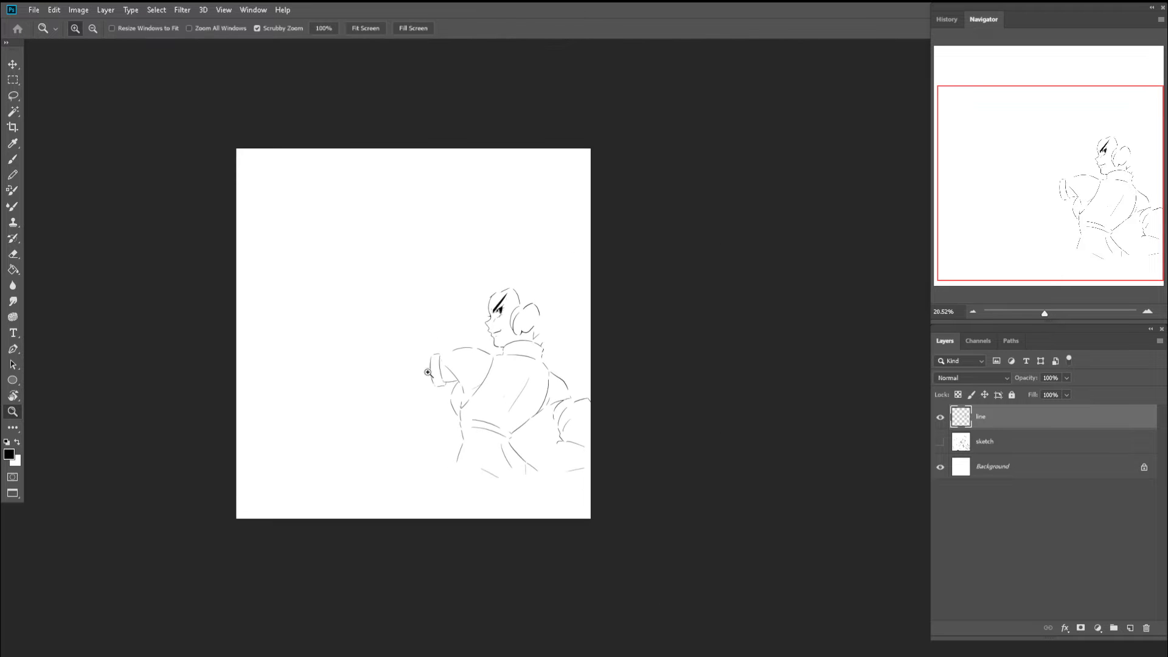
pyautogui.press('b')
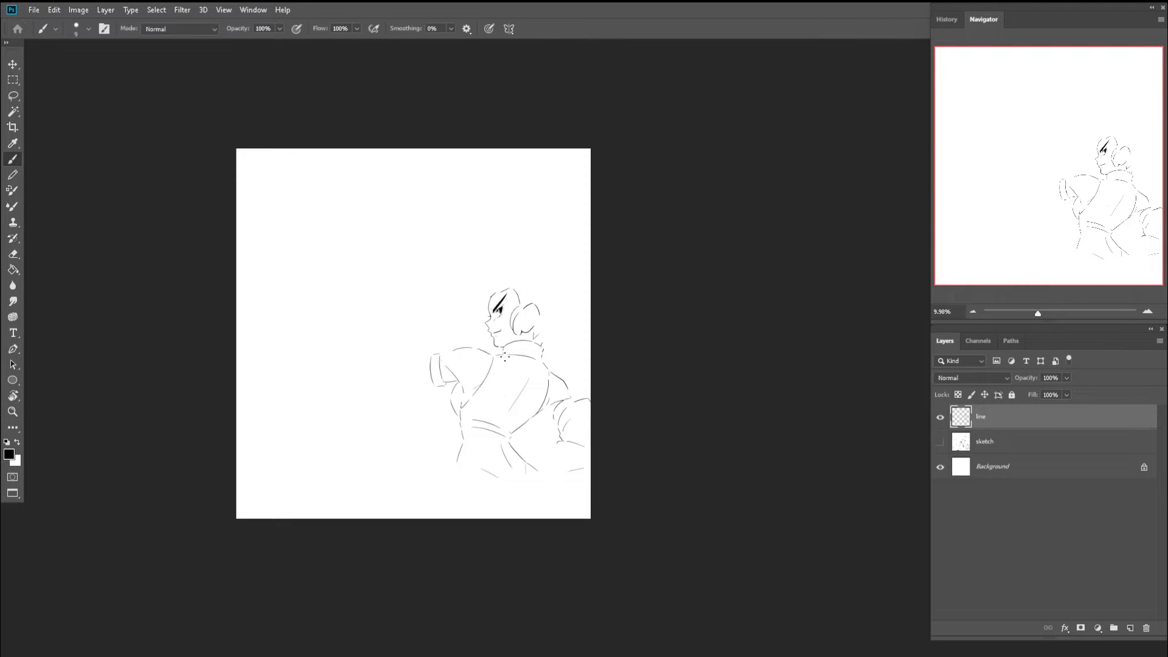
pyautogui.press('z')
pyautogui.moveTo(450, 371); pyautogui.dragTo(499, 371)
pyautogui.press('e')
pyautogui.press('b')
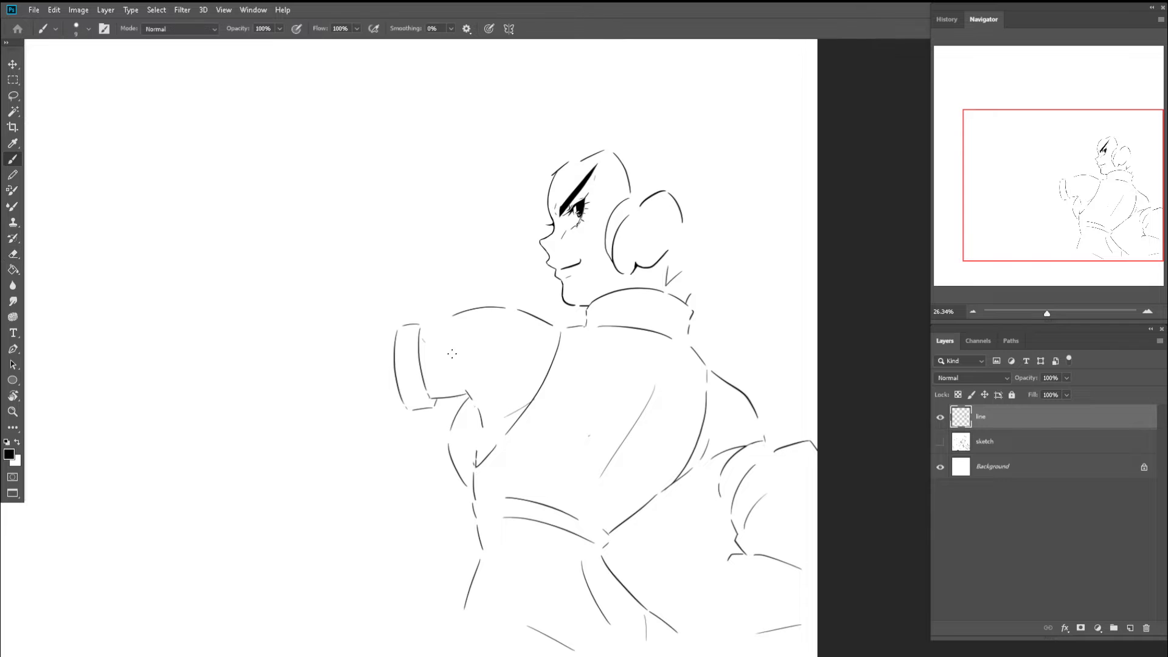
# - Ink a curved fold line across the upper part of the raised arm's sleeve beside the cuff
pyautogui.hotkey('ctrl', 'z')
pyautogui.hotkey('ctrl', 'z')
pyautogui.moveTo(479, 379); pyautogui.dragTo(475, 424)
pyautogui.hotkey('ctrl', 'z')
pyautogui.moveTo(479, 377); pyautogui.dragTo(478, 394)
pyautogui.press('z')
pyautogui.moveTo(443, 336); pyautogui.dragTo(391, 347)
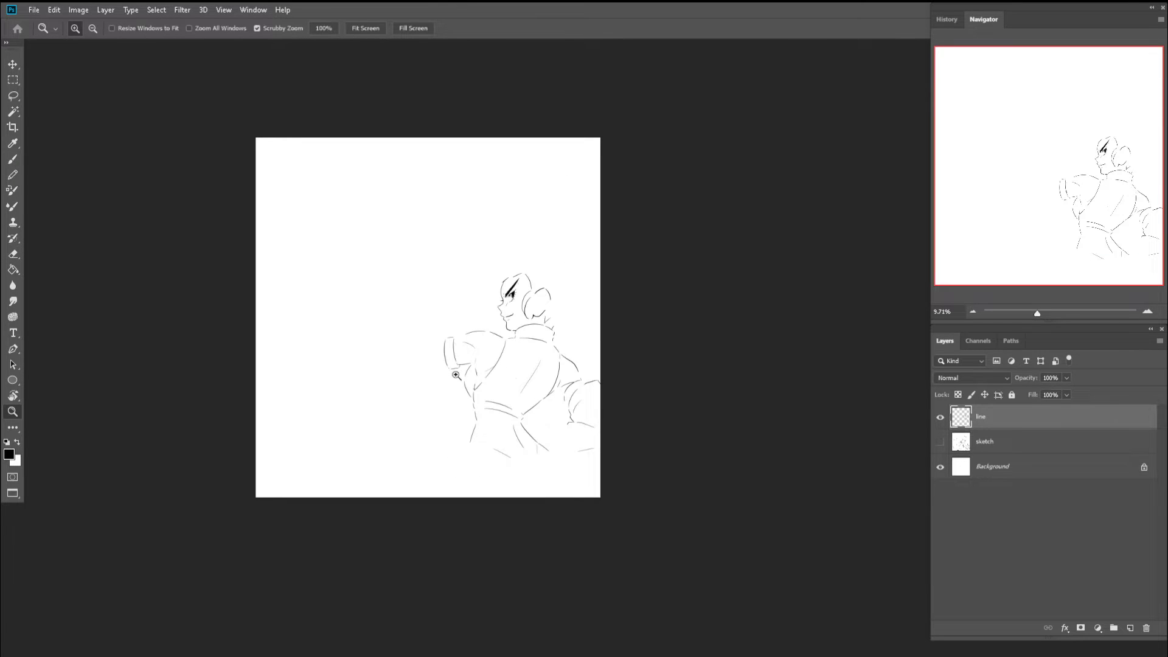
# - Replace the curved armpit line under the raised sleeve with a straighter vertical stroke
pyautogui.moveTo(476, 367); pyautogui.dragTo(491, 414)
pyautogui.press('e')
pyautogui.press('b')
pyautogui.moveTo(493, 347)
pyautogui.mouseDown()
pyautogui.moveTo(494, 416)
pyautogui.moveTo(419, 407)
pyautogui.mouseUp()
pyautogui.press('z')
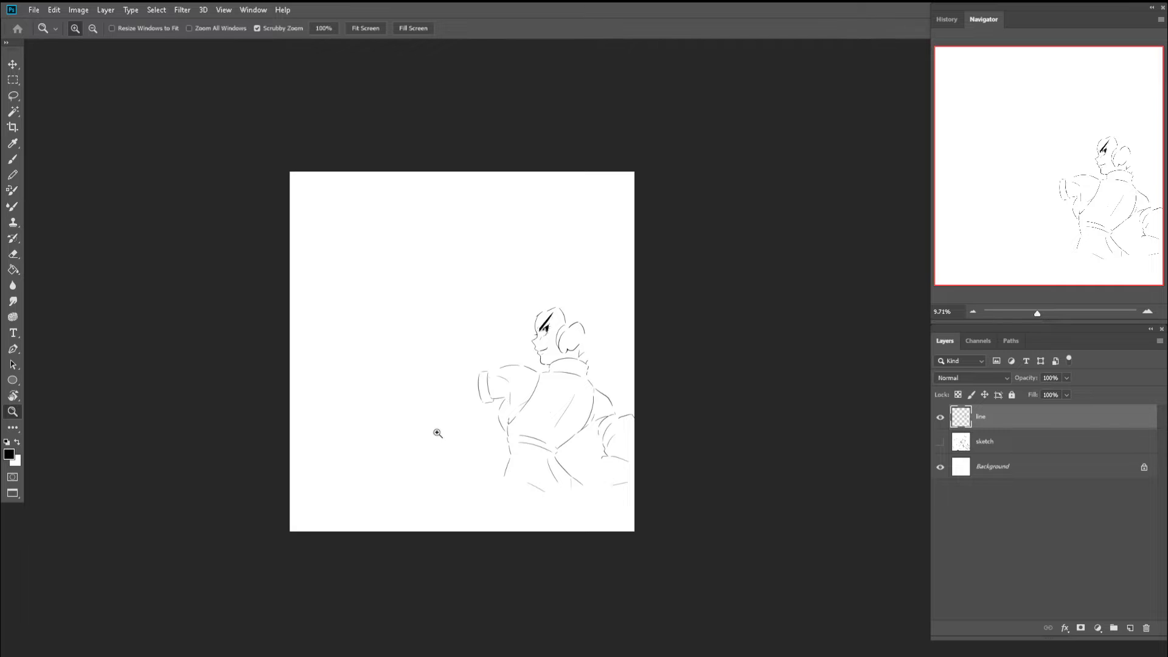
pyautogui.press('b')
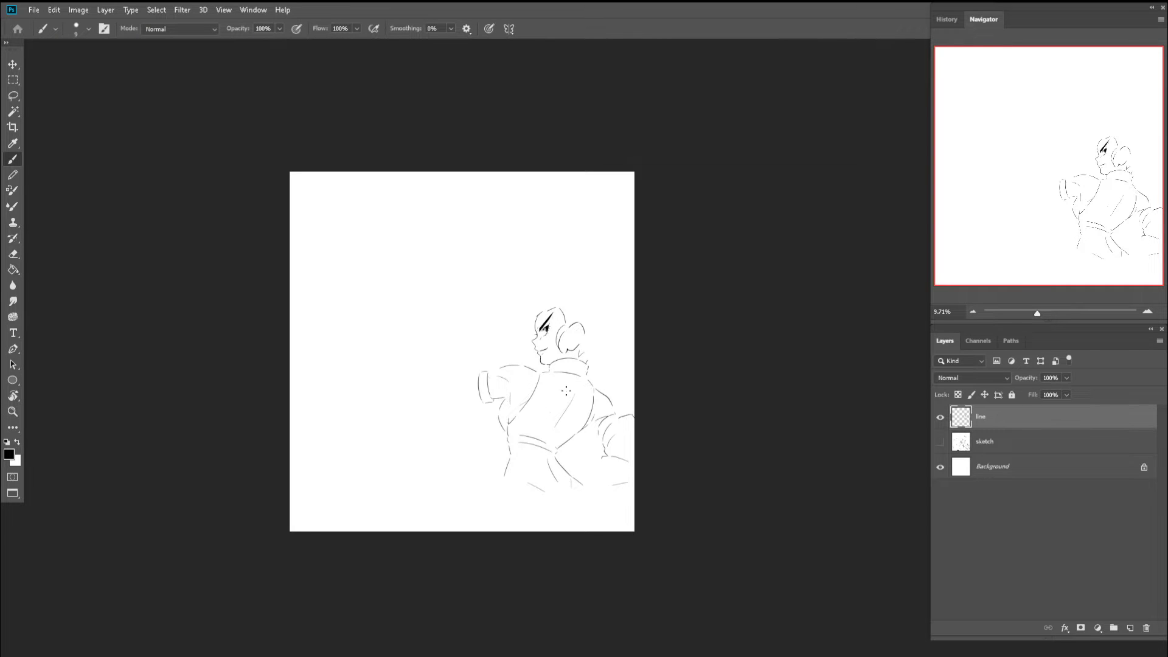
# - Mirror the canvas view horizontally and examine the proportions of the line art
pyautogui.press('z')
pyautogui.moveTo(520, 384)
pyautogui.mouseDown()
pyautogui.moveTo(550, 370)
pyautogui.moveTo(466, 407)
pyautogui.moveTo(480, 403)
pyautogui.mouseUp()
pyautogui.hotkey('ctrl', 'space')
pyautogui.hotkey('ctrl', 'space')
pyautogui.hotkey('ctrl', 'space')
pyautogui.hotkey('ctrl', 'shift', 'h')
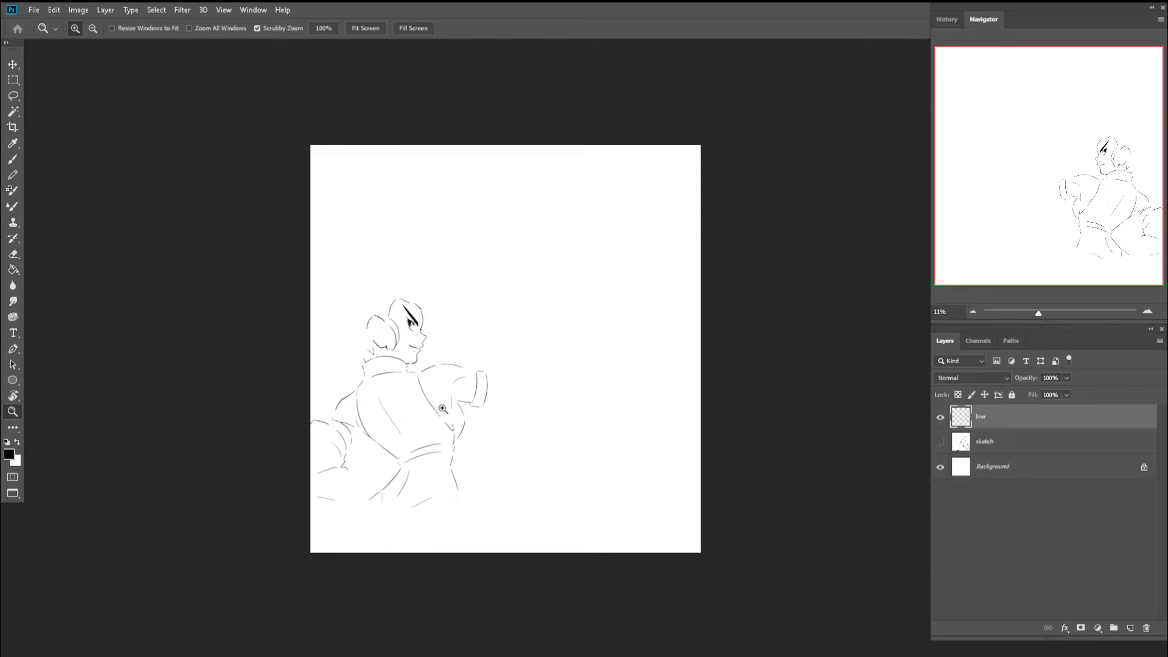
pyautogui.moveTo(431, 428)
pyautogui.mouseDown()
pyautogui.moveTo(495, 448)
pyautogui.moveTo(462, 370)
pyautogui.moveTo(387, 372)
pyautogui.mouseUp()
pyautogui.press('b')
pyautogui.press('z')
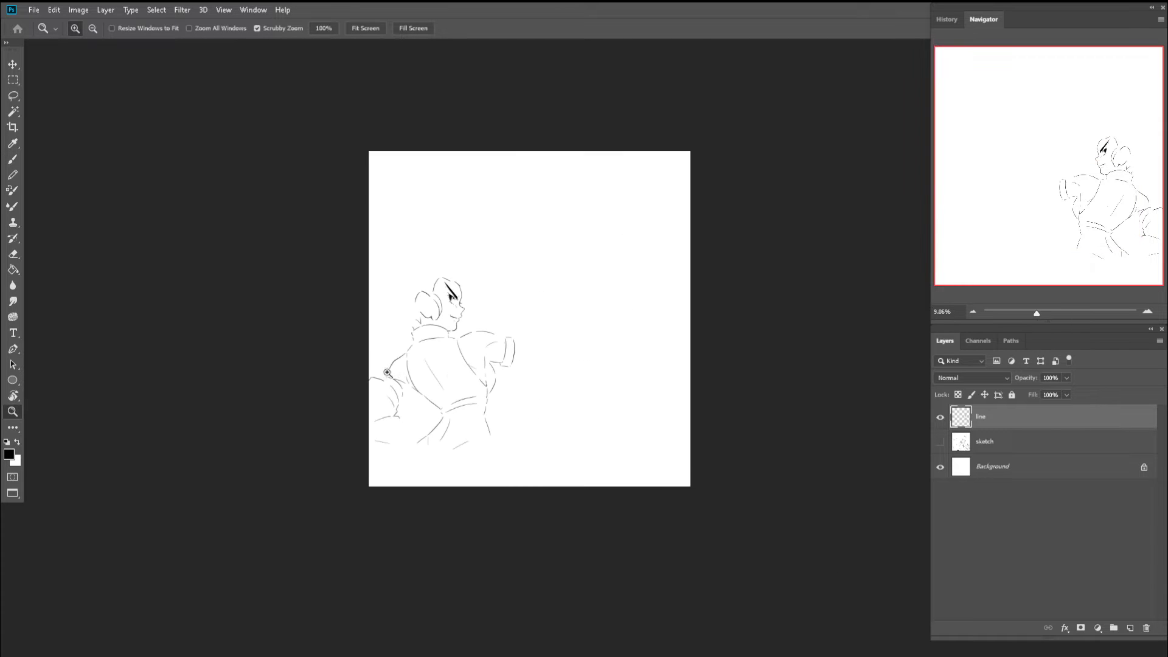
# - Flip the canvas view back to its original orientation and examine the head and torso lines
pyautogui.hotkey('ctrl', 'shift', 'h')
pyautogui.press('c')
pyautogui.press('z')
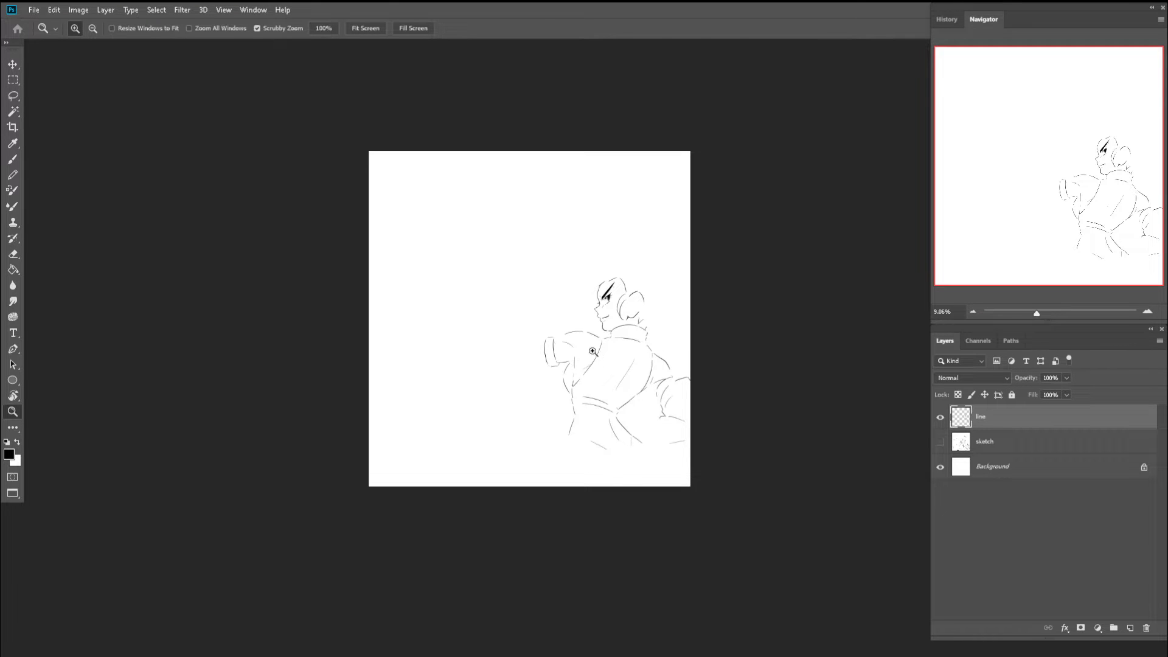
pyautogui.moveTo(600, 348); pyautogui.dragTo(632, 334)
pyautogui.press('b')
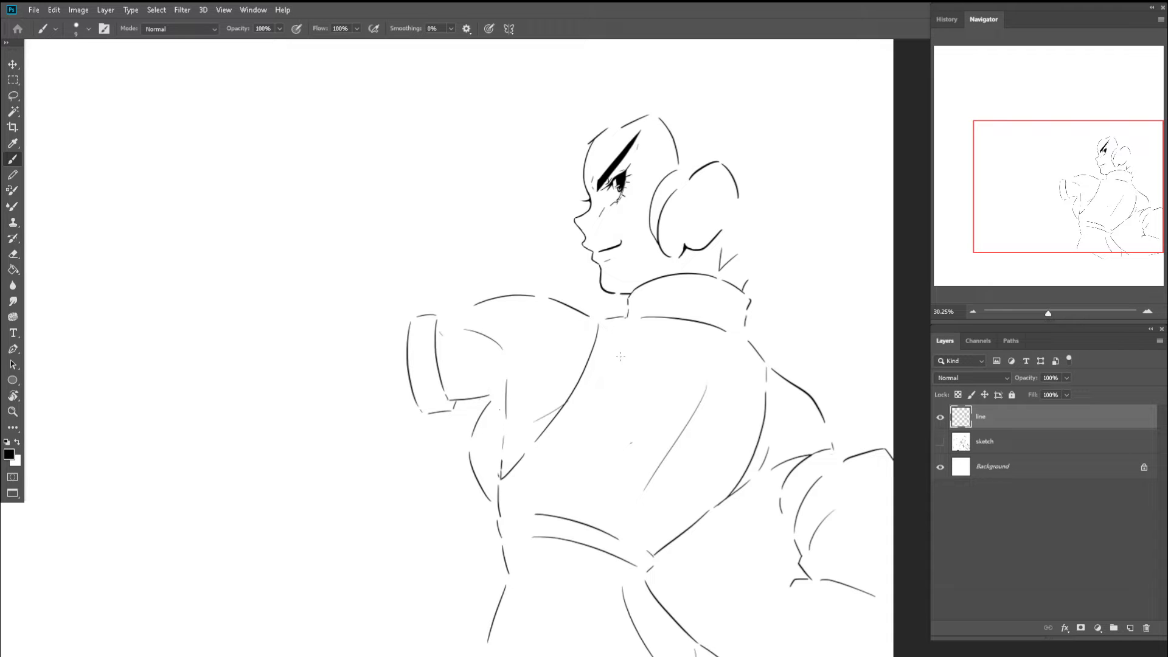
# - Ink thin fold lines down the upper back of the jacket, on both sides of the existing diagonal fold
pyautogui.moveTo(625, 367)
pyautogui.mouseDown()
pyautogui.moveTo(648, 406)
pyautogui.moveTo(649, 448)
pyautogui.moveTo(669, 471)
pyautogui.moveTo(627, 489)
pyautogui.mouseUp()
pyautogui.press('z')
pyautogui.press('b')
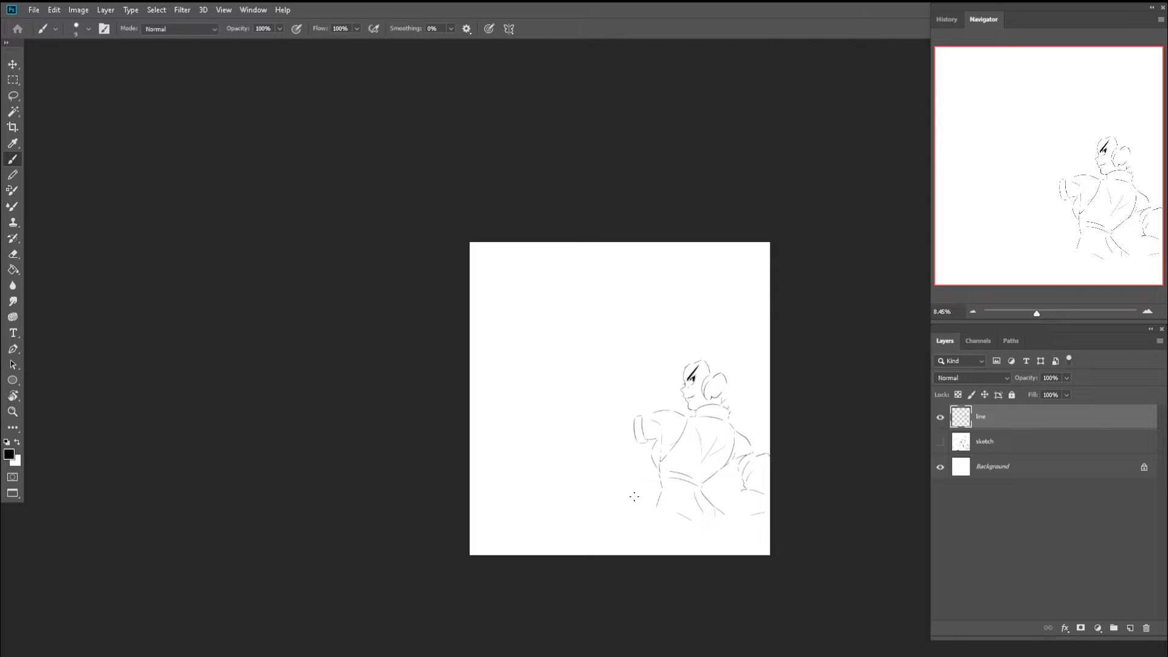
pyautogui.press('z')
pyautogui.moveTo(660, 503)
pyautogui.mouseDown()
pyautogui.moveTo(699, 485)
pyautogui.moveTo(684, 457)
pyautogui.mouseUp()
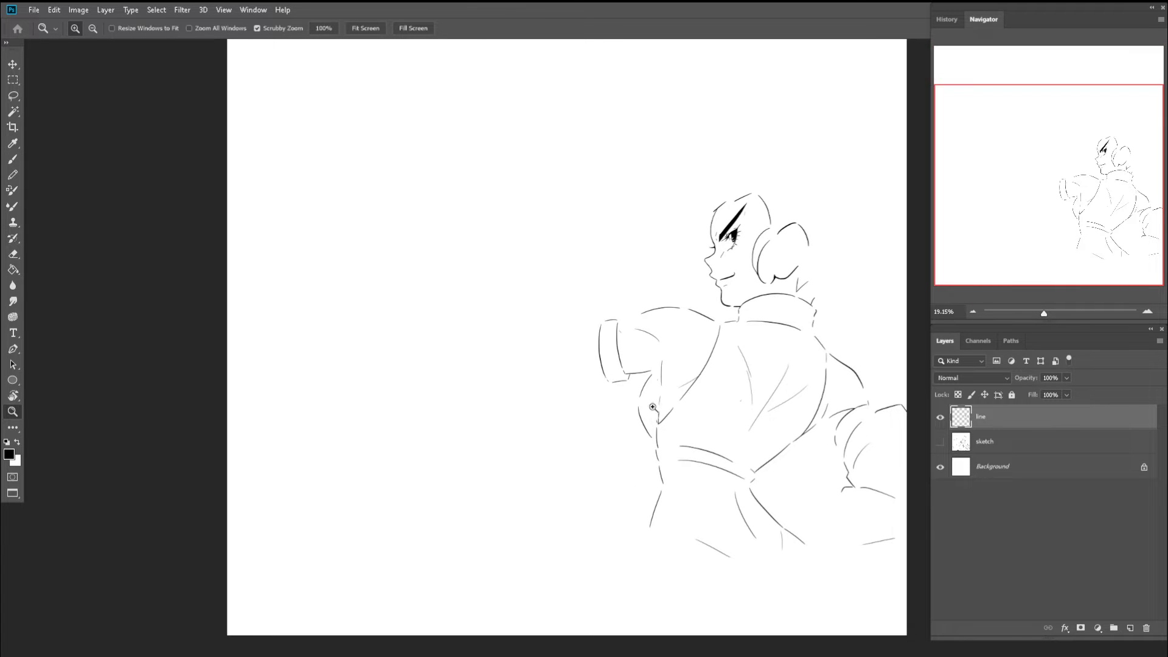
pyautogui.moveTo(652, 406); pyautogui.dragTo(671, 401)
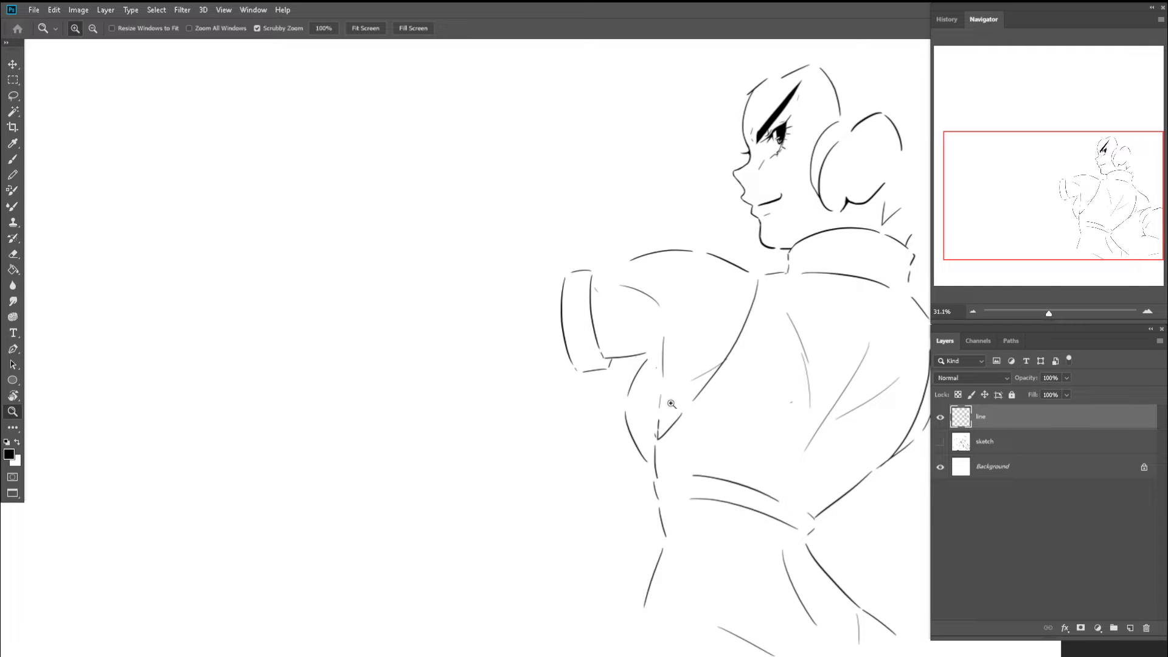
pyautogui.press('b')
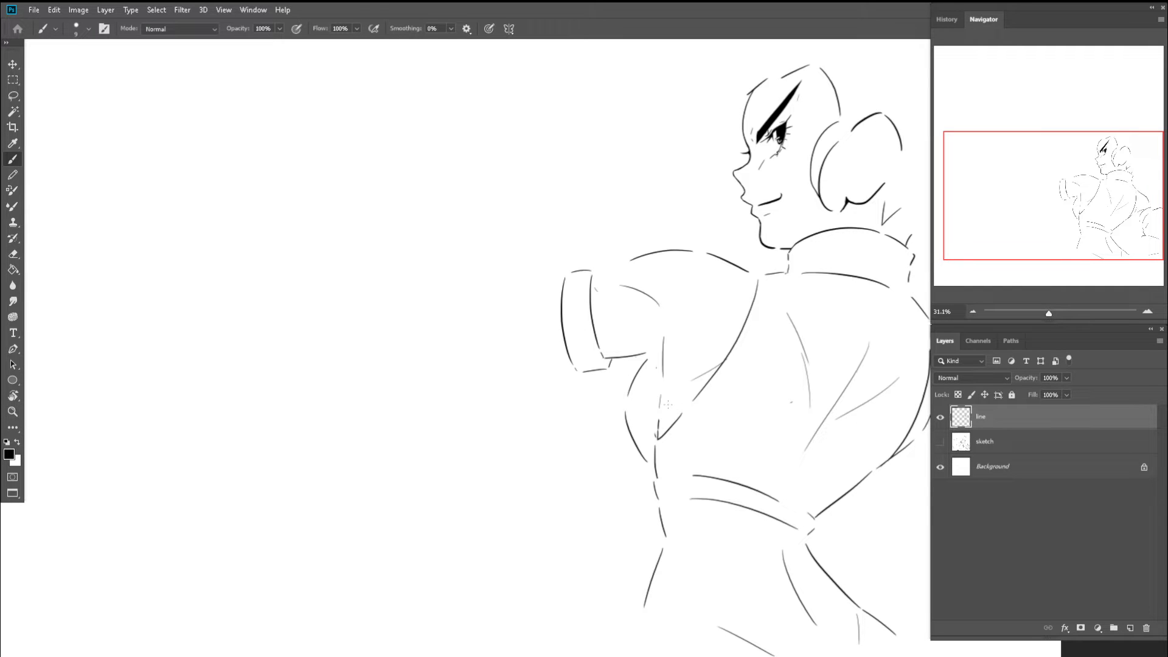
# - Replace the vertical armpit line under the raised sleeve with a longer straight stroke and a short curved stroke above it
pyautogui.press('z')
pyautogui.moveTo(667, 404)
pyautogui.mouseDown()
pyautogui.moveTo(635, 332)
pyautogui.moveTo(699, 338)
pyautogui.mouseUp()
pyautogui.press('b')
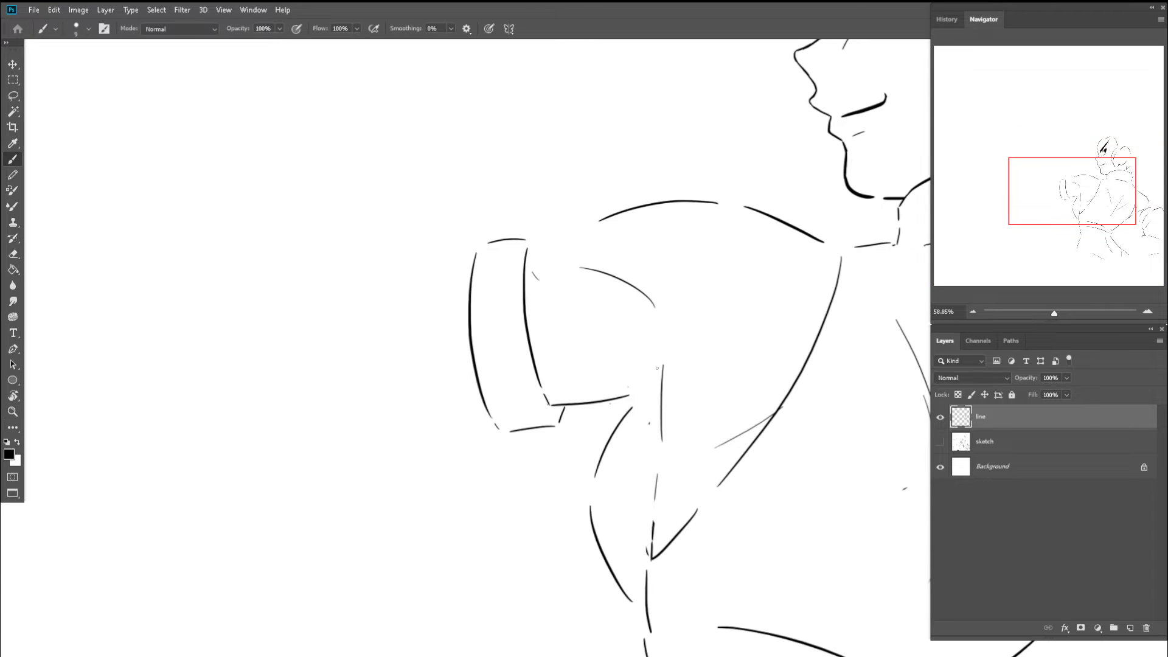
pyautogui.moveTo(650, 369)
pyautogui.mouseDown()
pyautogui.moveTo(648, 349)
pyautogui.moveTo(662, 375)
pyautogui.moveTo(660, 422)
pyautogui.moveTo(649, 422)
pyautogui.moveTo(648, 380)
pyautogui.moveTo(654, 470)
pyautogui.mouseUp()
pyautogui.press('e')
pyautogui.click(648, 268)
pyautogui.press('b')
pyautogui.press('e')
pyautogui.press('b')
pyautogui.hotkey('ctrl', 'z')
pyautogui.hotkey('ctrl', 'z')
pyautogui.press('e')
pyautogui.press('b')
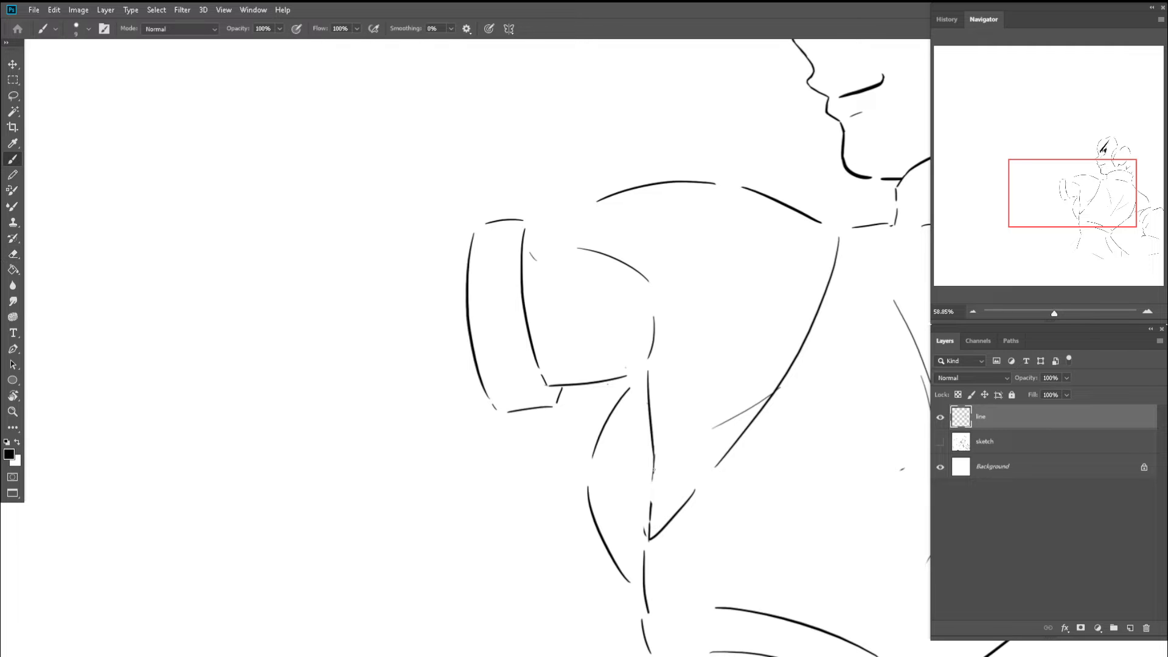
# - Erase the stray bits at the lower end of the armpit line, leaving a gap above the pointed side corner
pyautogui.press('z')
pyautogui.moveTo(652, 426); pyautogui.dragTo(578, 417)
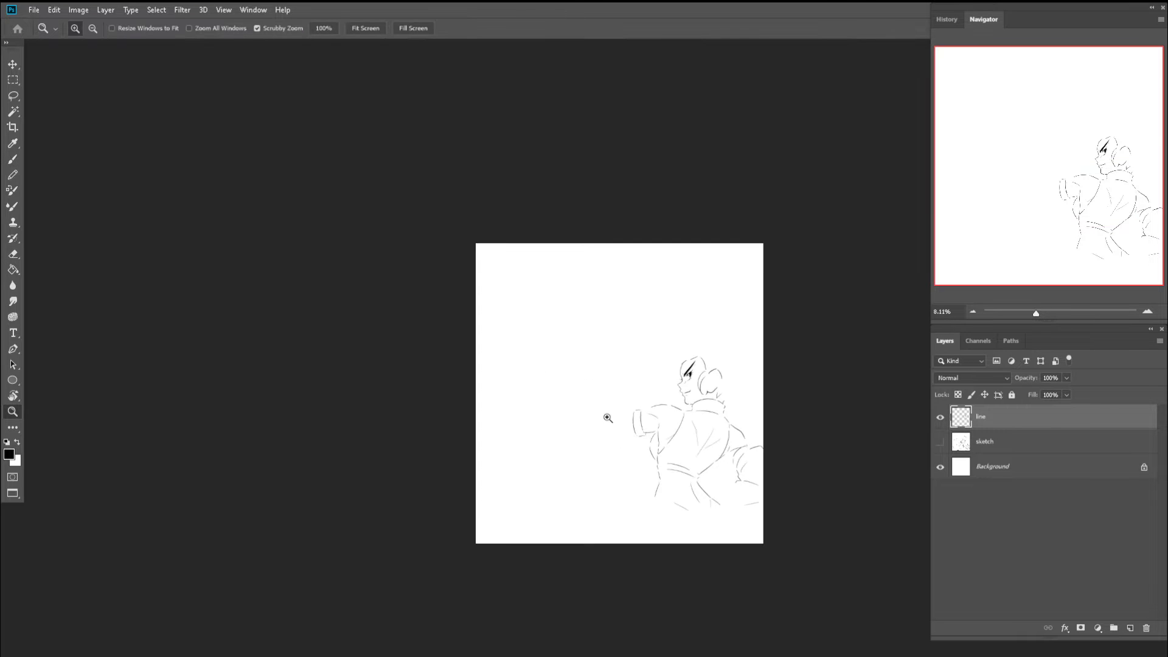
pyautogui.press('z')
pyautogui.moveTo(649, 447); pyautogui.dragTo(821, 447)
pyautogui.press('e')
pyautogui.moveTo(694, 445)
pyautogui.mouseDown()
pyautogui.moveTo(703, 389)
pyautogui.moveTo(688, 427)
pyautogui.mouseUp()
pyautogui.moveTo(651, 532); pyautogui.dragTo(656, 552)
pyautogui.press('z')
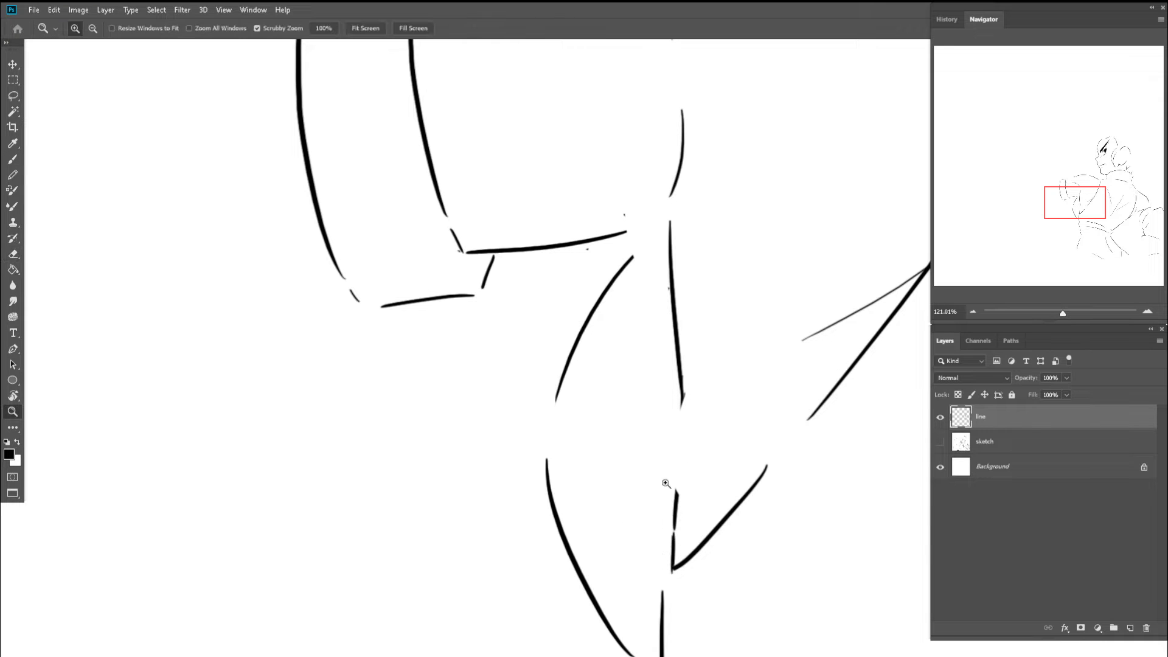
pyautogui.moveTo(655, 451); pyautogui.dragTo(588, 431)
pyautogui.press('c')
pyautogui.press('z')
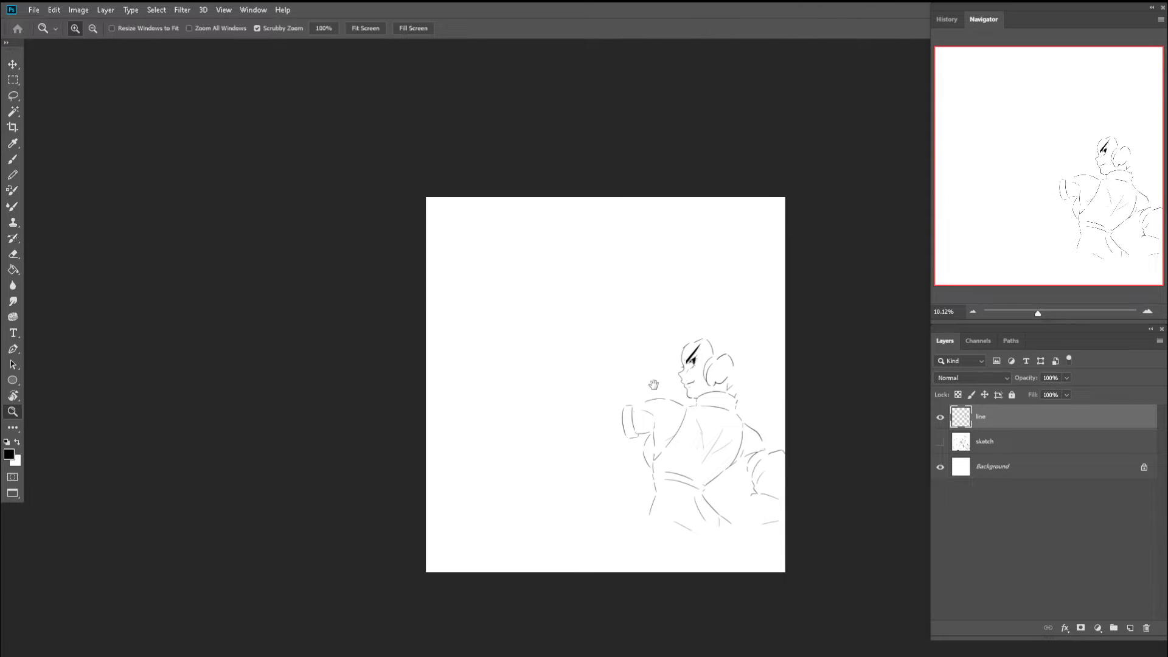
# - Show the sketch layer and ink the angular inner elbow edge and a long curved fold on the raised forearm's sleeve
pyautogui.scroll(-3, 655, 385)
pyautogui.click(940, 443)
pyautogui.scroll(5, 610, 297)
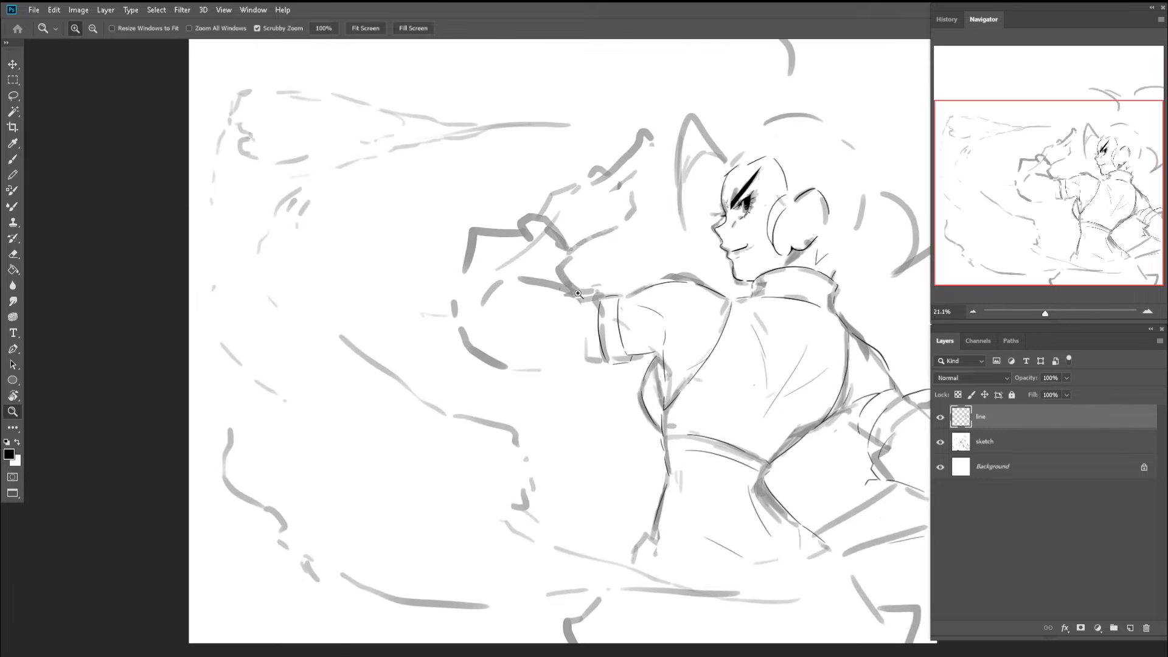
pyautogui.press('b')
pyautogui.moveTo(612, 292); pyautogui.dragTo(585, 267)
pyautogui.hotkey('ctrl', 'z')
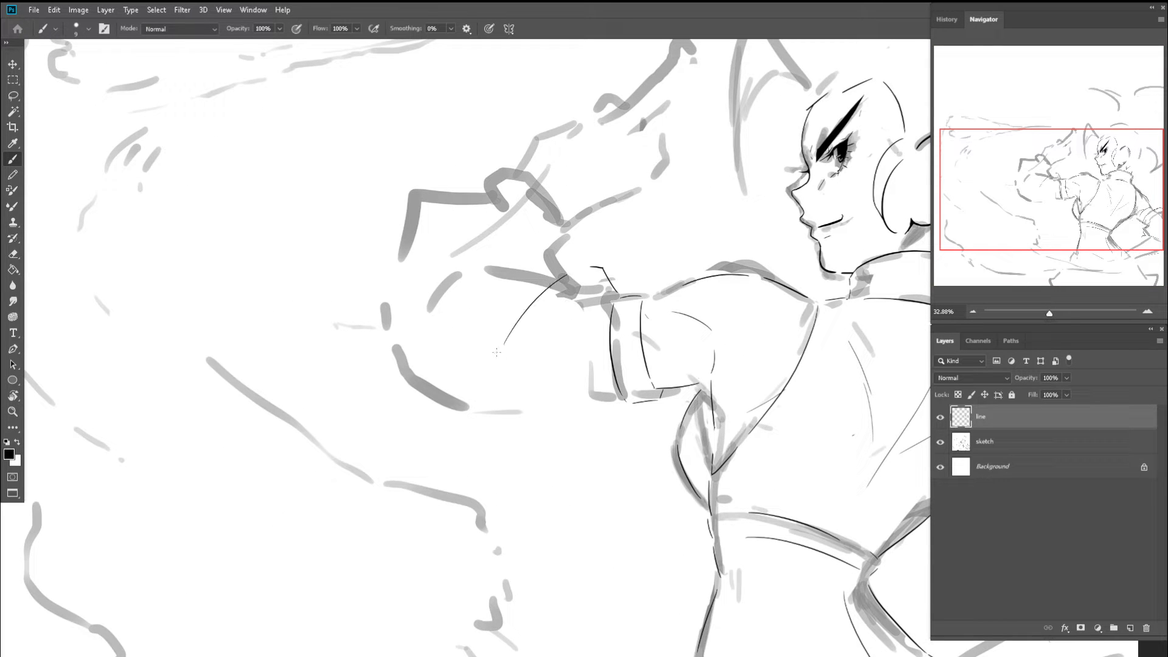
pyautogui.hotkey('ctrl', 'z')
pyautogui.moveTo(614, 286)
pyautogui.mouseDown()
pyautogui.moveTo(595, 263)
pyautogui.moveTo(604, 254)
pyautogui.moveTo(557, 261)
pyautogui.moveTo(512, 346)
pyautogui.mouseUp()
pyautogui.hotkey('ctrl', 'z')
# - Ink the rounded outer contour of the raised arm's puffed sleeve and a second short fold at the elbow
pyautogui.moveTo(518, 241); pyautogui.dragTo(445, 275)
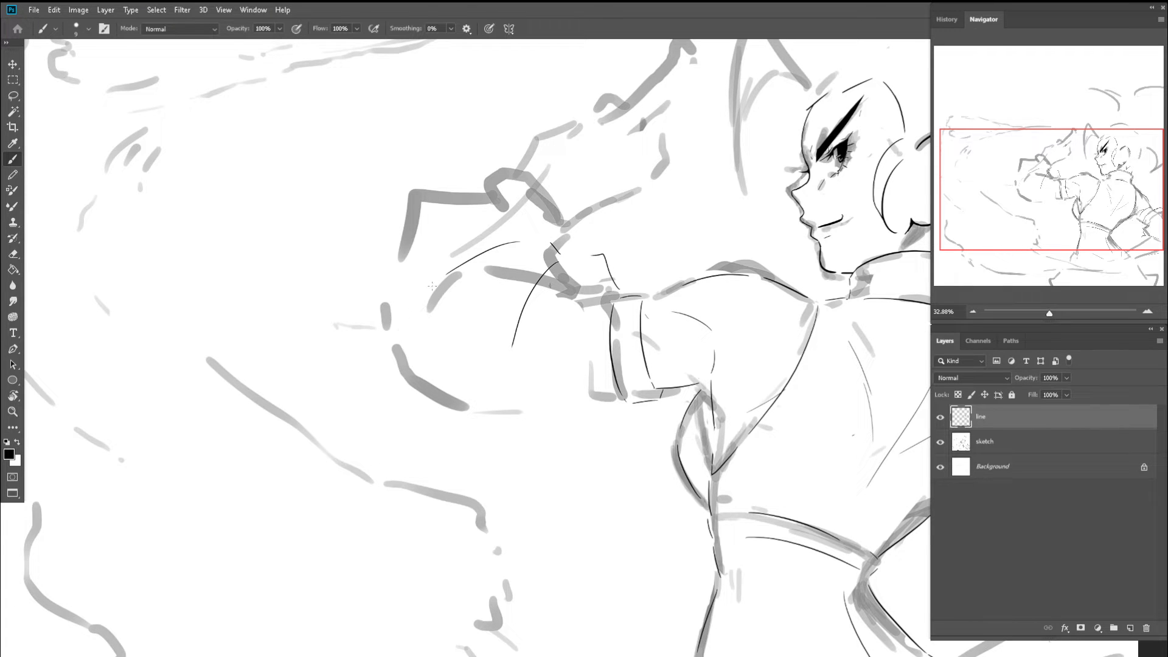
pyautogui.moveTo(550, 268); pyautogui.dragTo(508, 304)
pyautogui.hotkey('ctrl', 'z')
pyautogui.moveTo(610, 419)
pyautogui.mouseDown()
pyautogui.moveTo(463, 421)
pyautogui.moveTo(485, 425)
pyautogui.moveTo(413, 385)
pyautogui.mouseUp()
pyautogui.hotkey('ctrl', 'z')
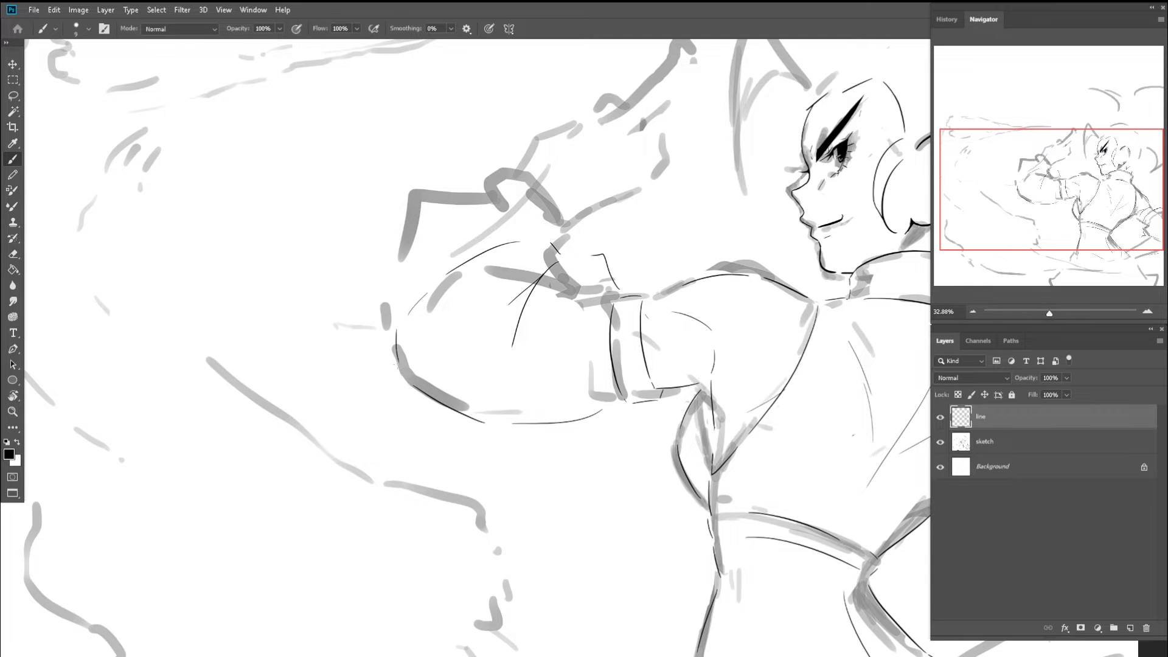
# - Hide the sketch layer to examine the sleeve line art on its own, and turn the sketch back on
pyautogui.moveTo(506, 215); pyautogui.dragTo(488, 300)
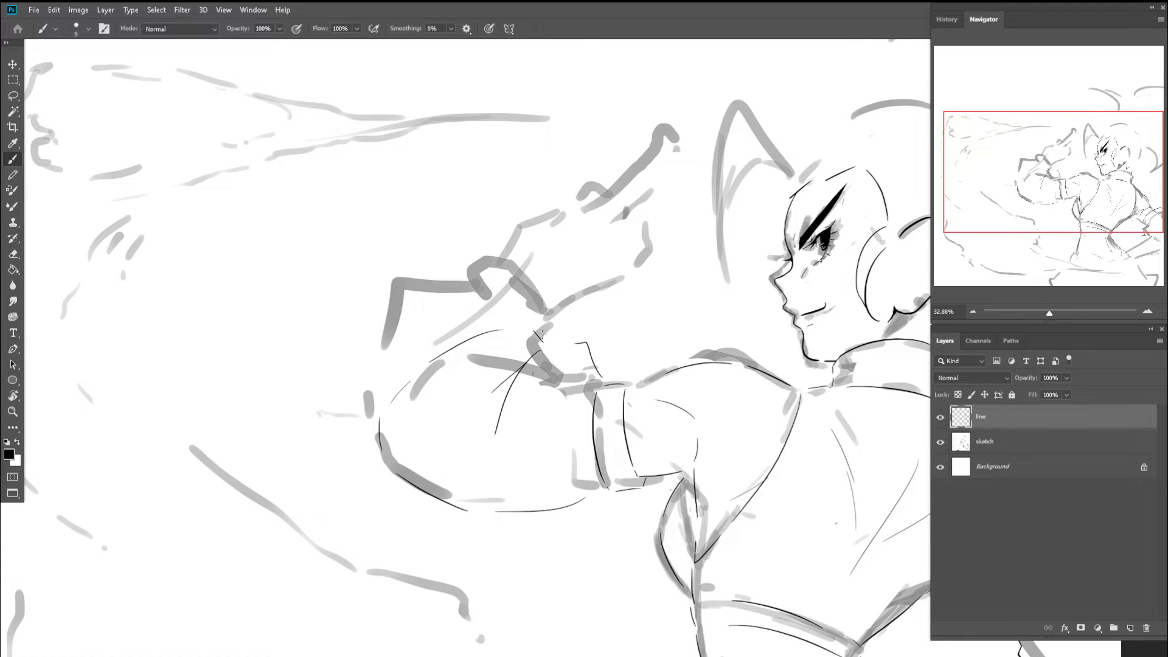
pyautogui.moveTo(575, 274); pyautogui.dragTo(504, 275)
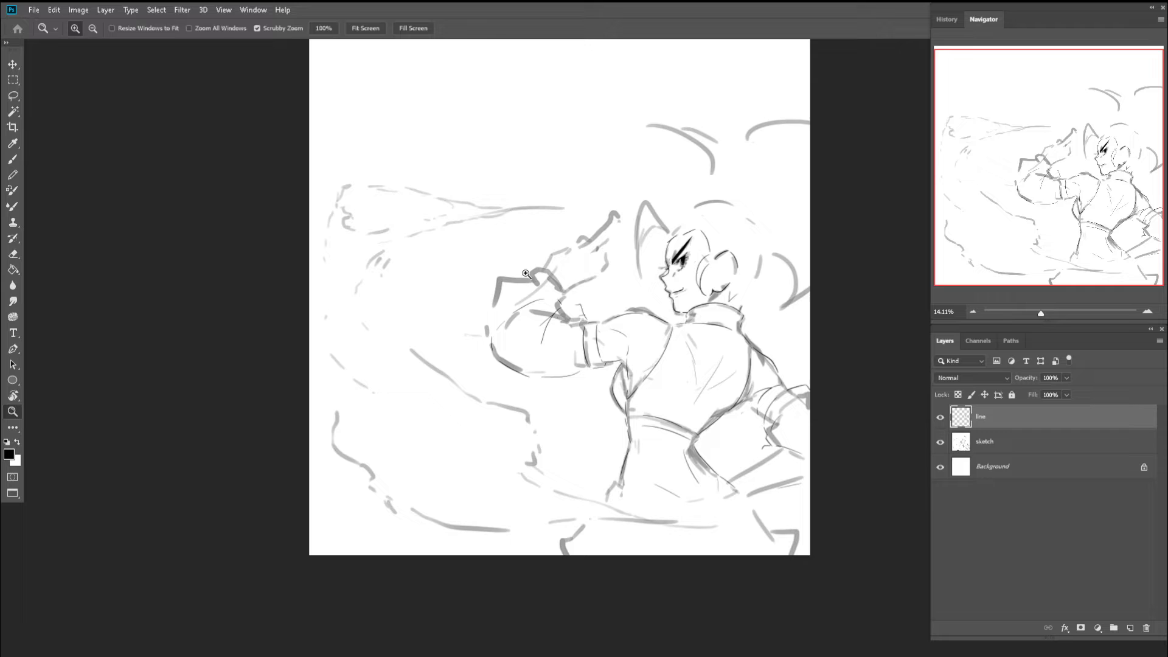
pyautogui.click(939, 442)
pyautogui.moveTo(579, 281); pyautogui.dragTo(548, 284)
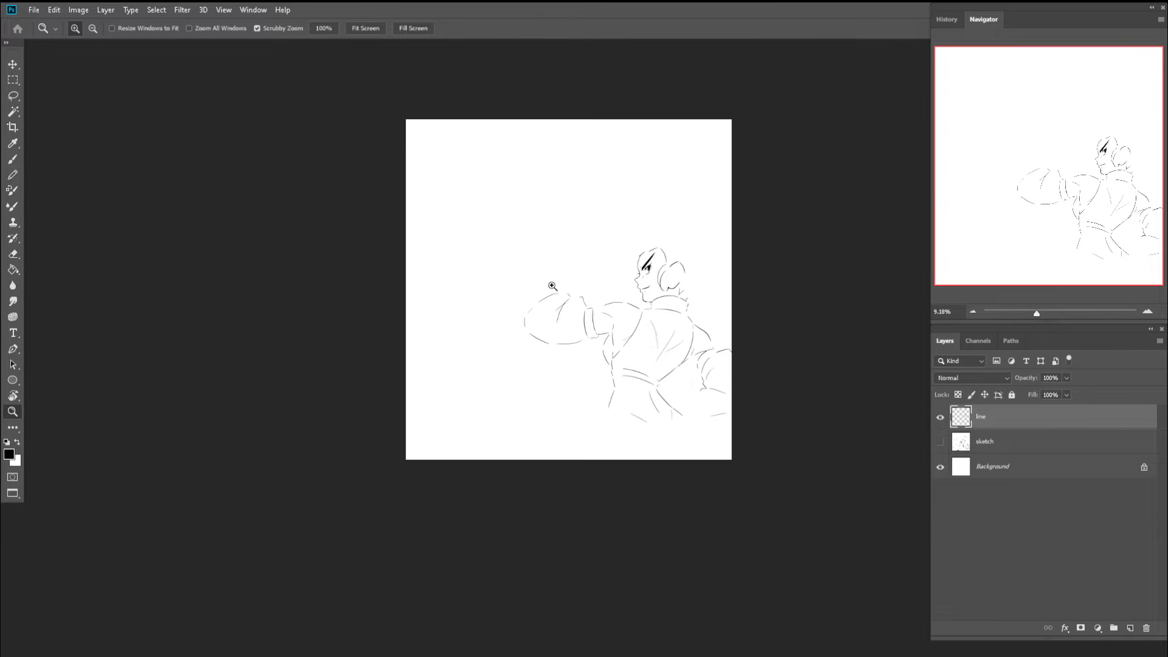
pyautogui.press('c')
pyautogui.press('z')
pyautogui.click(940, 442)
# - Ink the curved top contour of the puffed form beside the hip and erase the cuff corner that overlaps it
pyautogui.moveTo(705, 392)
pyautogui.mouseDown()
pyautogui.moveTo(767, 389)
pyautogui.moveTo(666, 317)
pyautogui.mouseUp()
pyautogui.press('e')
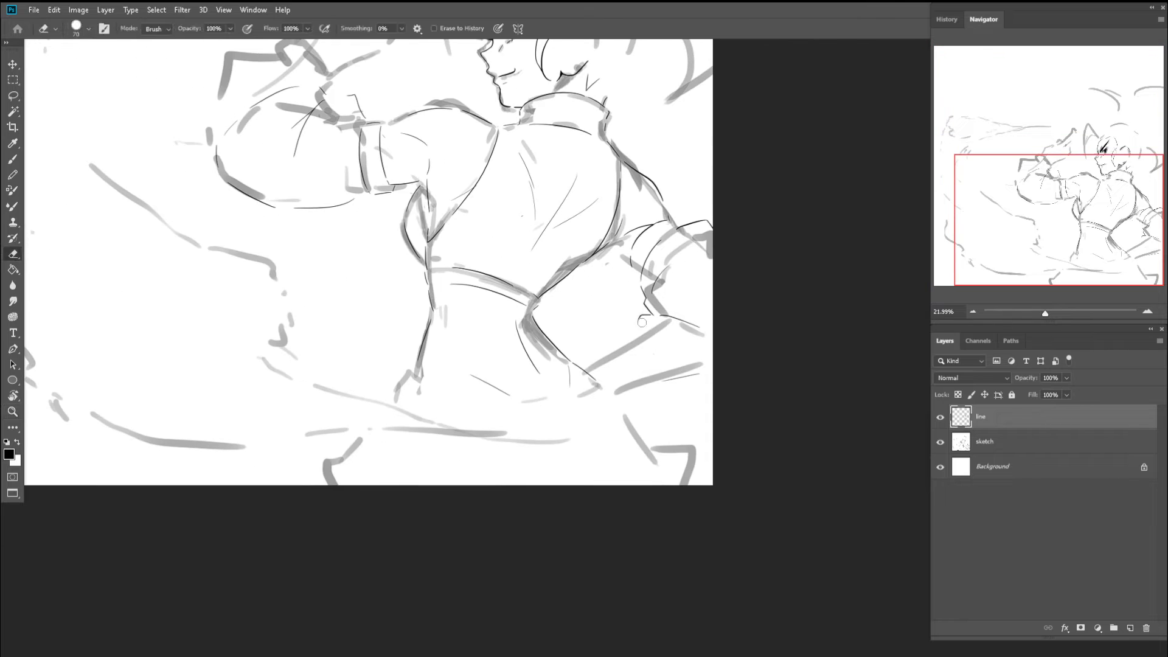
pyautogui.scroll(3, 641, 322)
pyautogui.press('b')
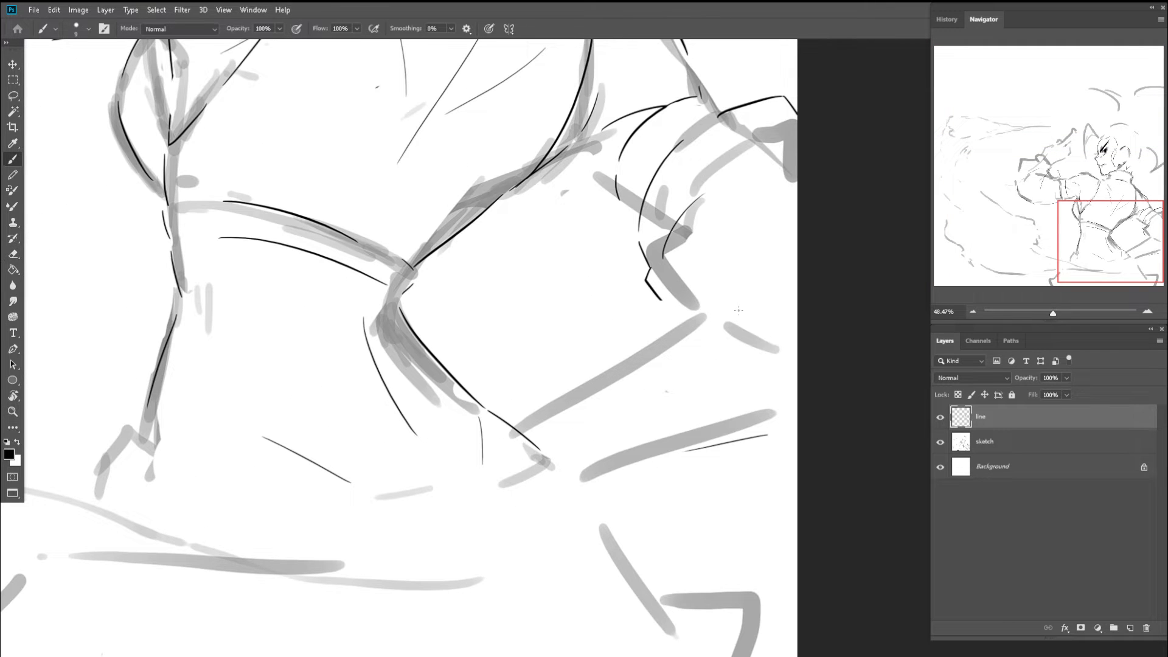
pyautogui.moveTo(737, 310)
pyautogui.mouseDown()
pyautogui.moveTo(590, 298)
pyautogui.moveTo(557, 380)
pyautogui.mouseUp()
pyautogui.hotkey('ctrl', 'z')
pyautogui.press('e')
pyautogui.moveTo(661, 301); pyautogui.dragTo(649, 291)
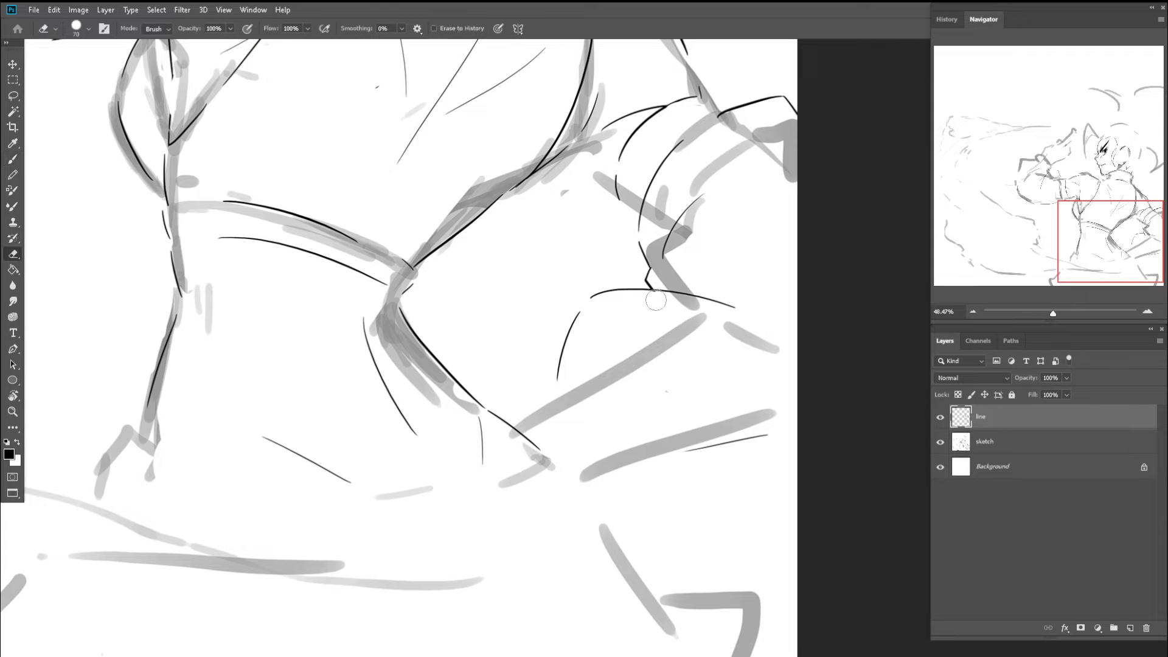
# - Ink short contour strokes where the puffed form beside the hip reaches the canvas edge
pyautogui.press('b')
pyautogui.moveTo(761, 331); pyautogui.dragTo(785, 374)
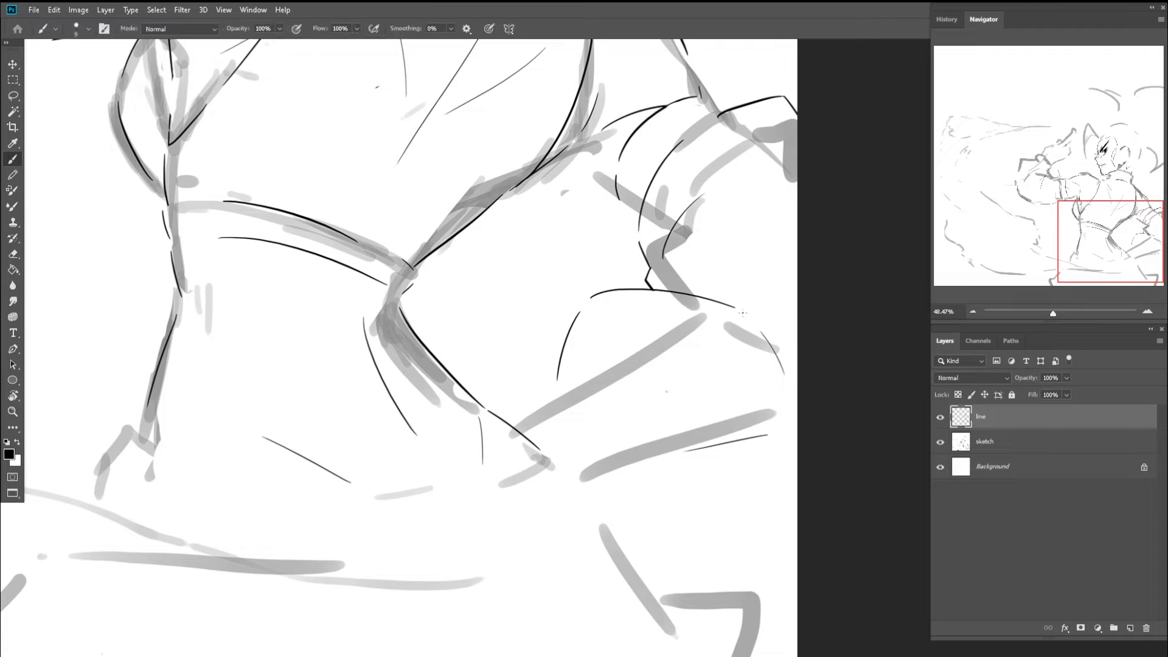
pyautogui.moveTo(756, 321)
pyautogui.mouseDown()
pyautogui.moveTo(766, 333)
pyautogui.moveTo(706, 347)
pyautogui.mouseUp()
pyautogui.press('z')
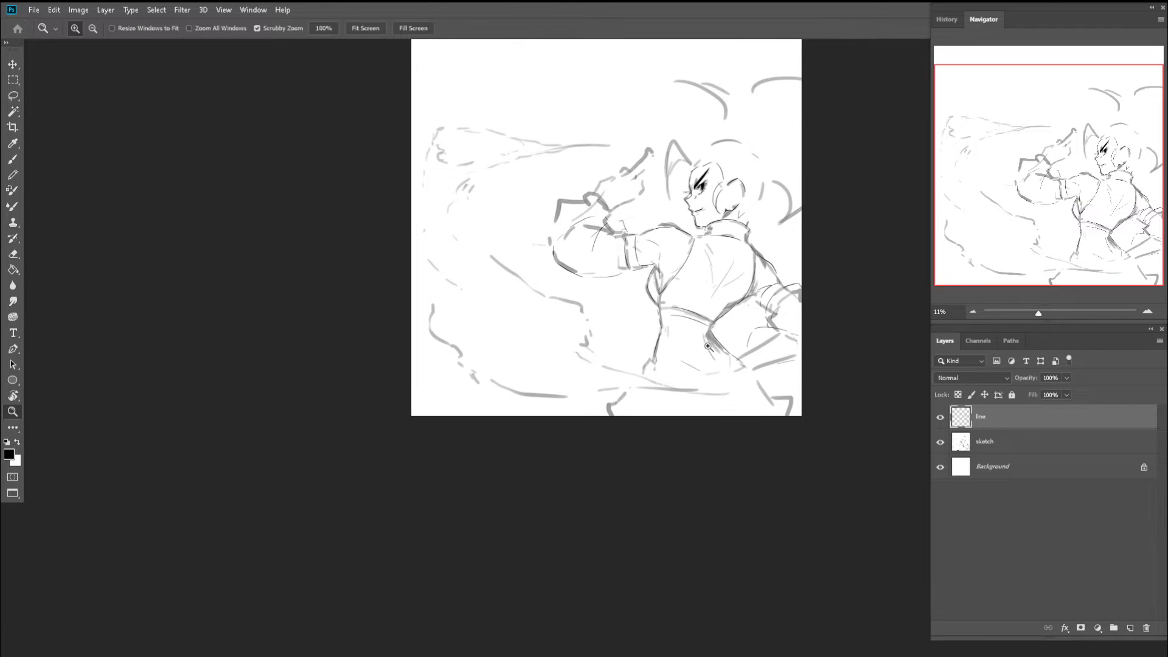
pyautogui.moveTo(772, 372); pyautogui.dragTo(827, 374)
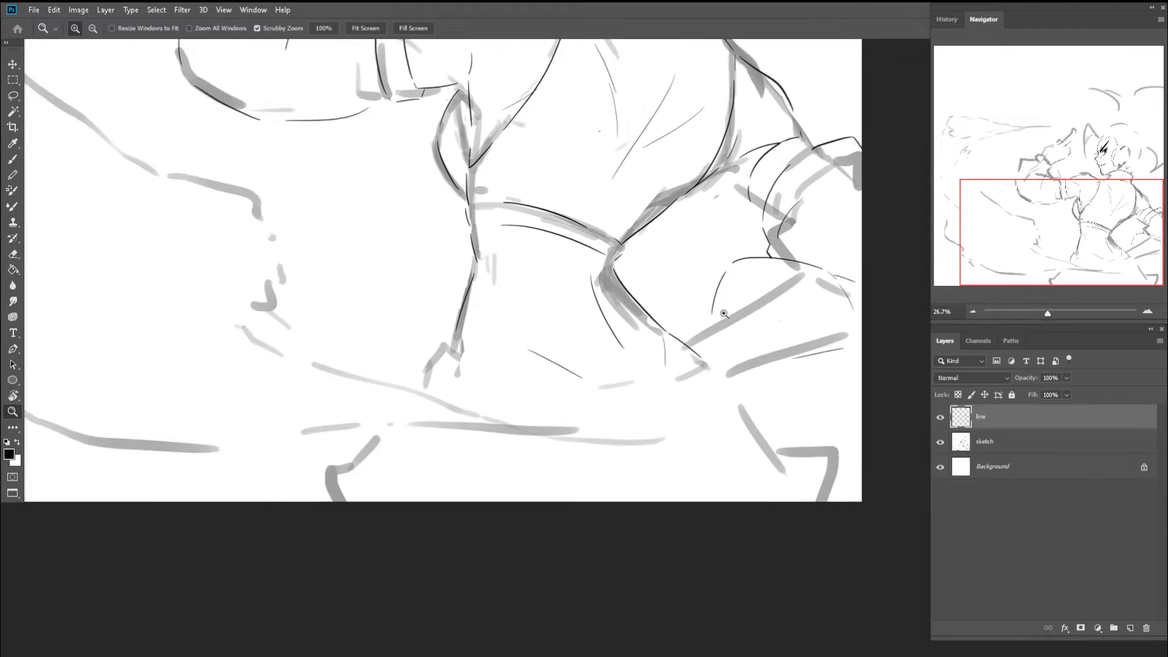
pyautogui.moveTo(668, 317)
pyautogui.mouseDown()
pyautogui.moveTo(706, 312)
pyautogui.moveTo(709, 323)
pyautogui.mouseUp()
pyautogui.press('e')
pyautogui.press('b')
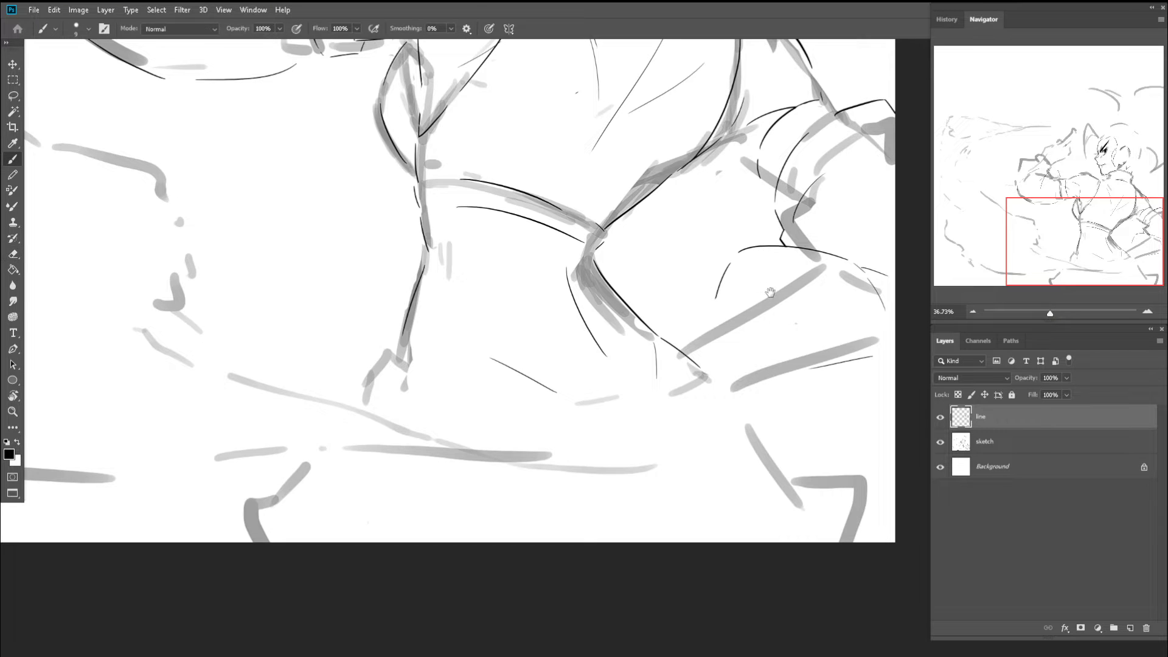
# - Extend the lower contour of the puffed form beside the hip and ink a short stroke towards the waist
pyautogui.moveTo(770, 292); pyautogui.dragTo(654, 326)
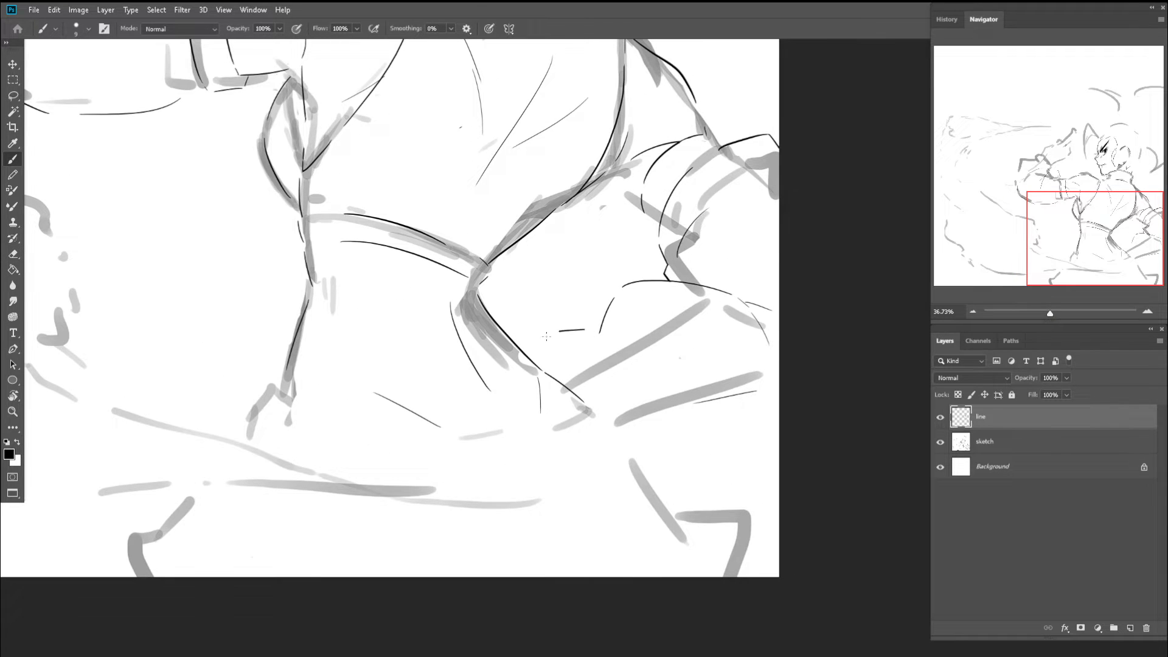
pyautogui.hotkey('ctrl', 'z')
pyautogui.moveTo(673, 407); pyautogui.dragTo(621, 419)
pyautogui.hotkey('ctrl', 'z')
pyautogui.moveTo(590, 324)
pyautogui.mouseDown()
pyautogui.moveTo(538, 364)
pyautogui.moveTo(538, 344)
pyautogui.mouseUp()
# - Hide the sketch layer and mirror the canvas view horizontally to examine the line art
pyautogui.press('z')
pyautogui.press('b')
pyautogui.click(940, 441)
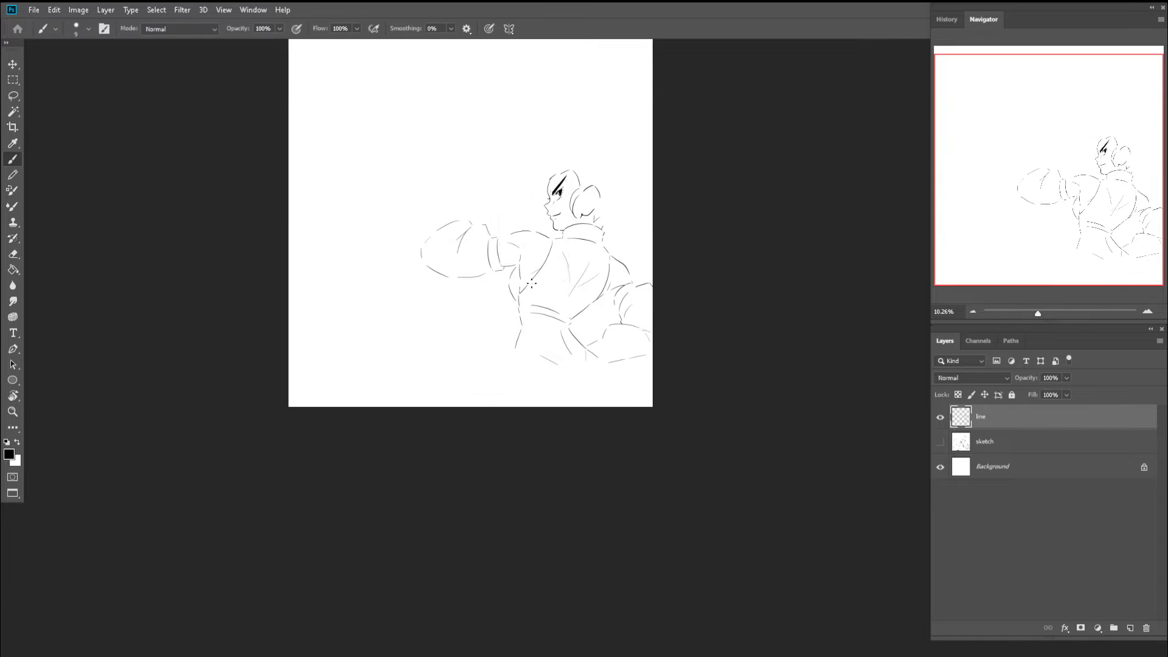
pyautogui.press('c')
pyautogui.press('z')
pyautogui.hotkey('ctrl', 'shift', 'h')
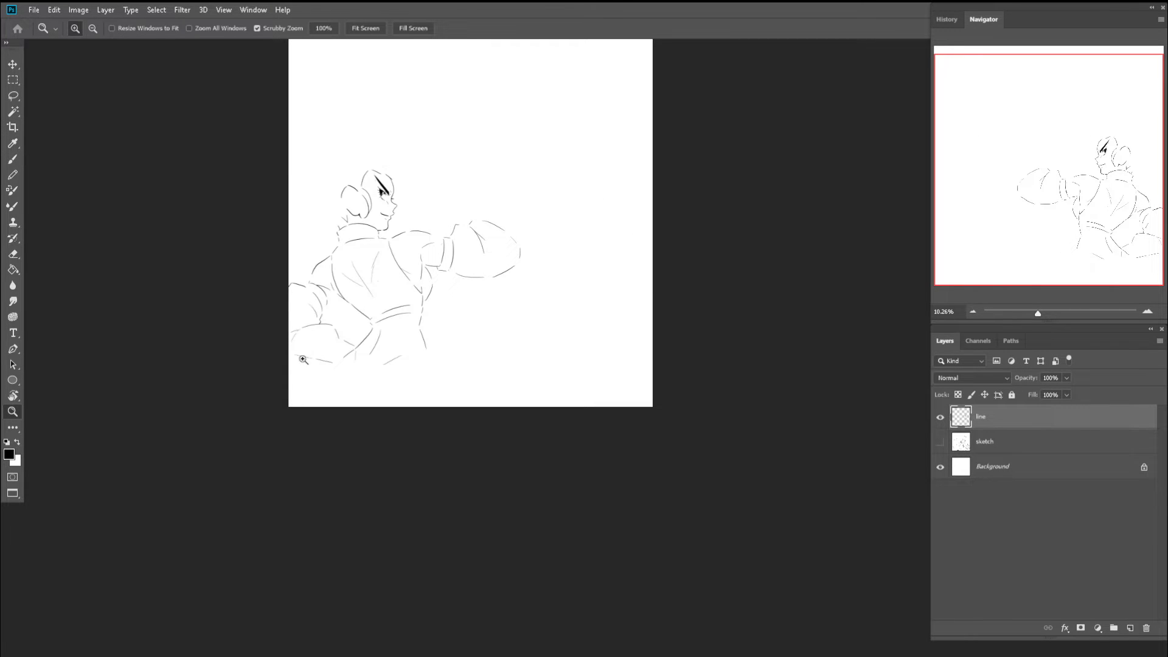
pyautogui.moveTo(300, 359)
pyautogui.mouseDown()
pyautogui.moveTo(376, 328)
pyautogui.moveTo(392, 338)
pyautogui.mouseUp()
# - Show the sketch layer, undo the short stroke near the waist, and ink a rounded contour from the puffed form to the hip
pyautogui.click(938, 442)
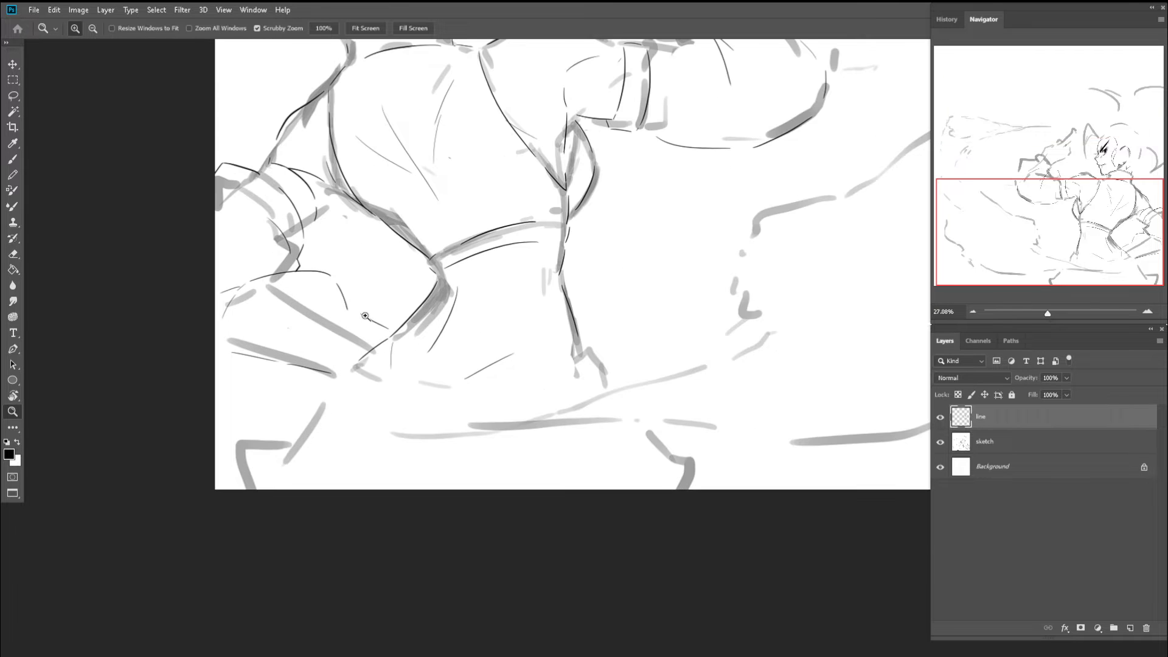
pyautogui.press('e')
pyautogui.press('b')
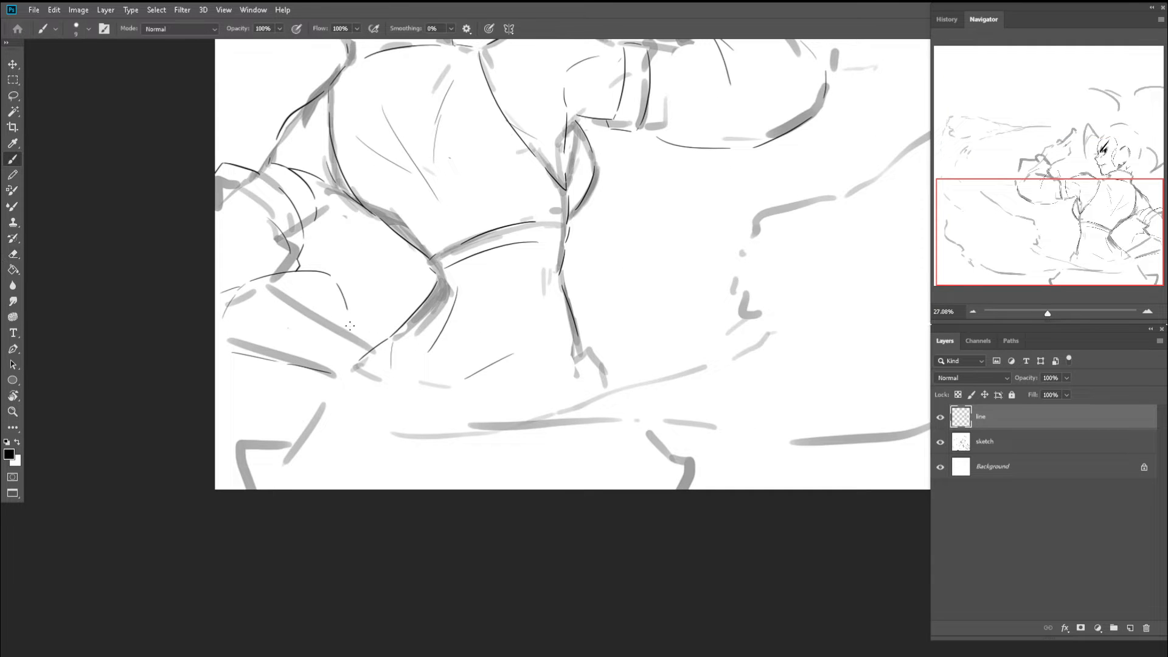
pyautogui.hotkey('ctrl', 'z')
pyautogui.moveTo(344, 296); pyautogui.dragTo(383, 333)
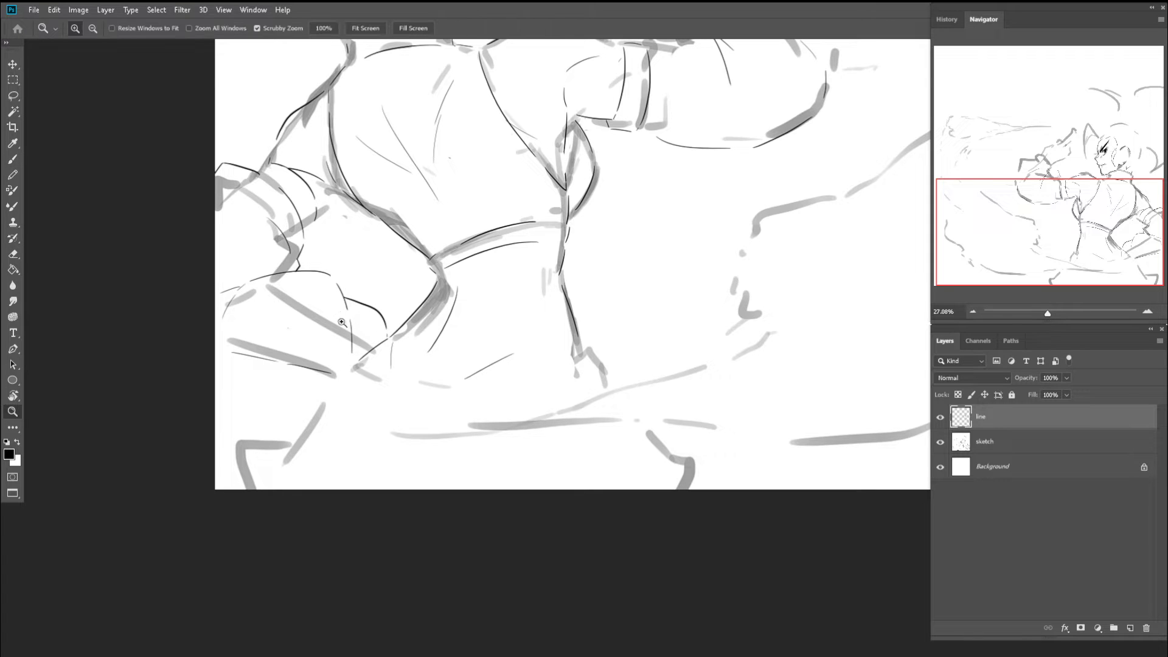
pyautogui.scroll(2, 217, 330)
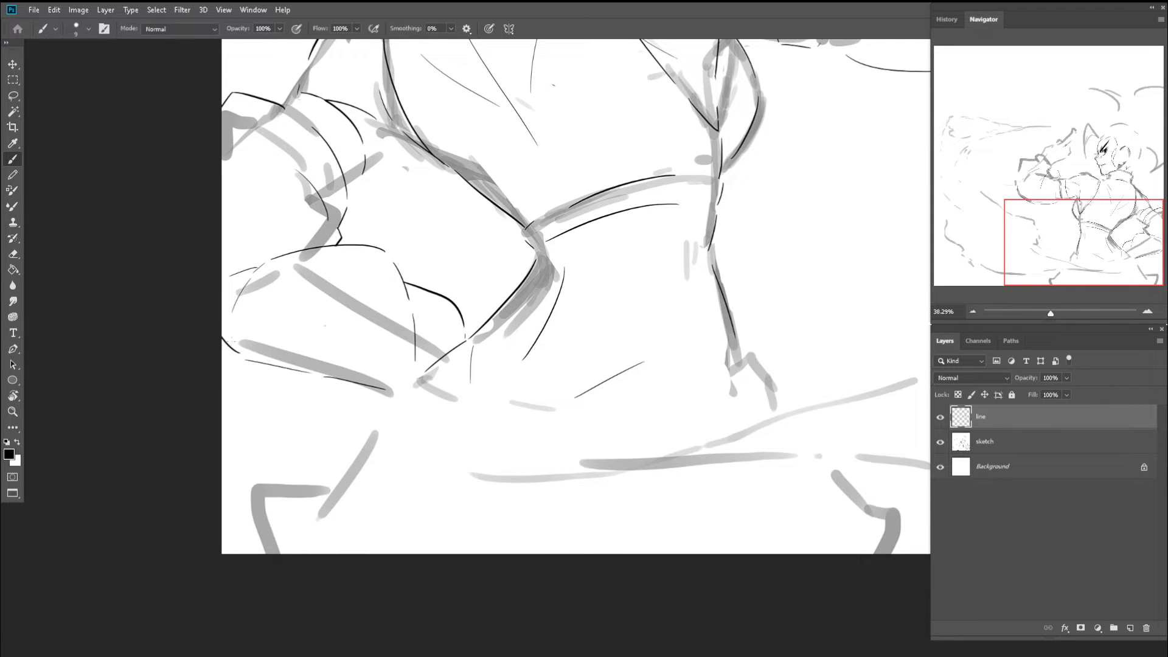
# - Flip the canvas view back to its original orientation and examine the far arm and the whole figure
pyautogui.press('z')
pyautogui.moveTo(282, 334); pyautogui.dragTo(220, 292)
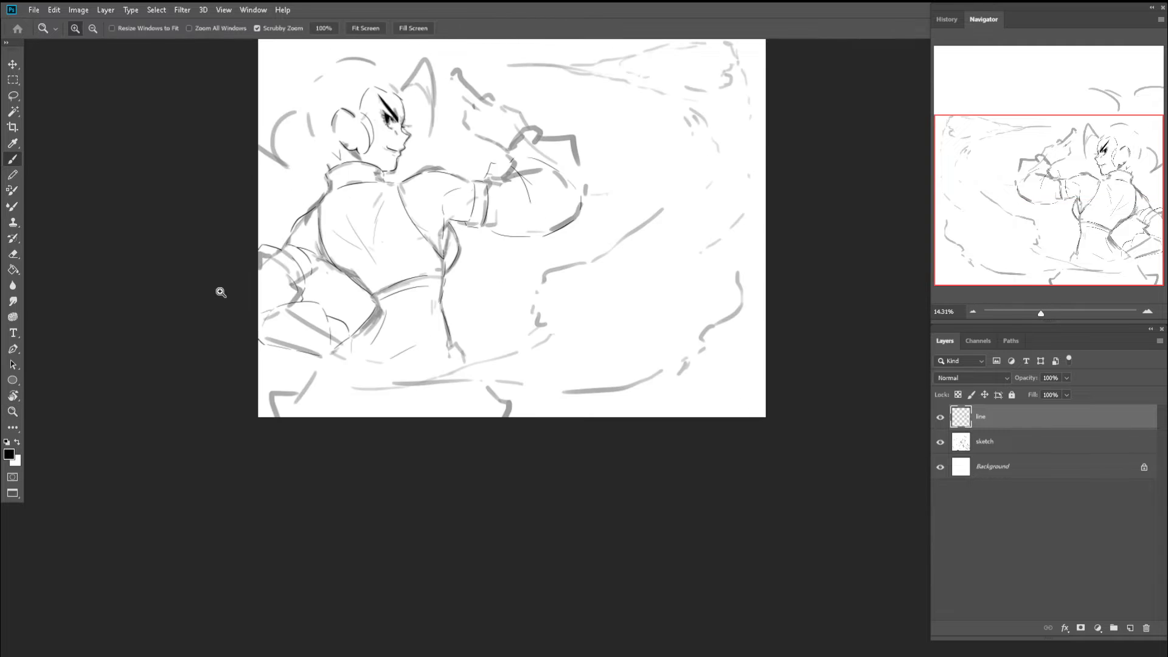
pyautogui.hotkey('ctrl', 'h')
pyautogui.moveTo(664, 219); pyautogui.dragTo(523, 212)
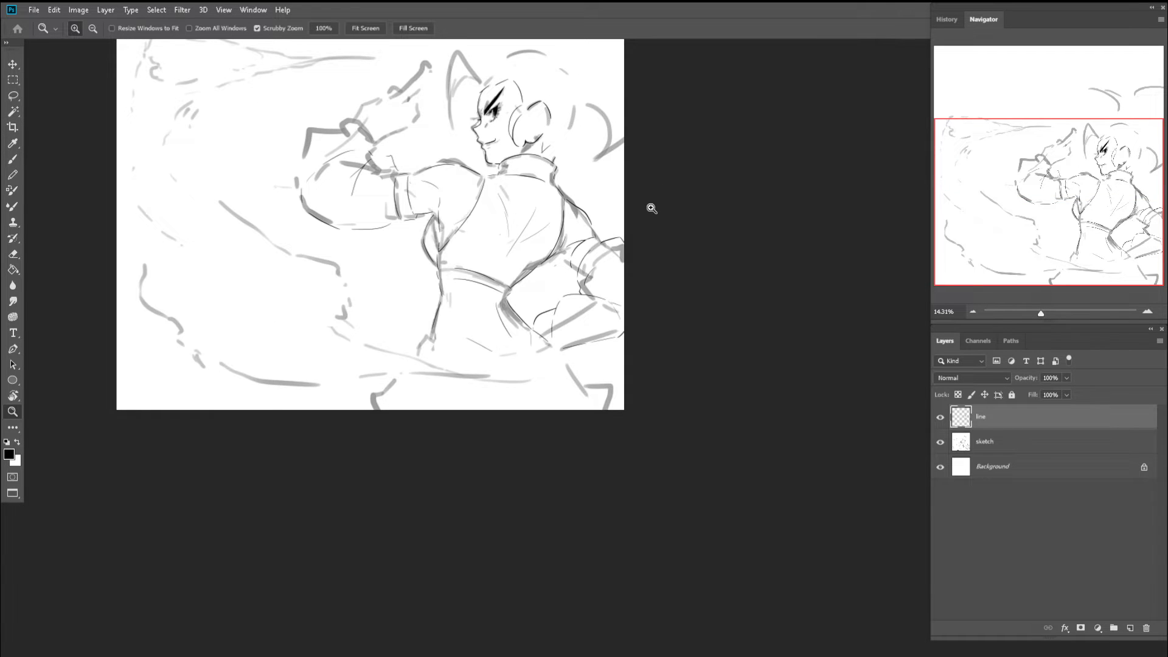
pyautogui.scroll(10, 604, 245)
pyautogui.press('e')
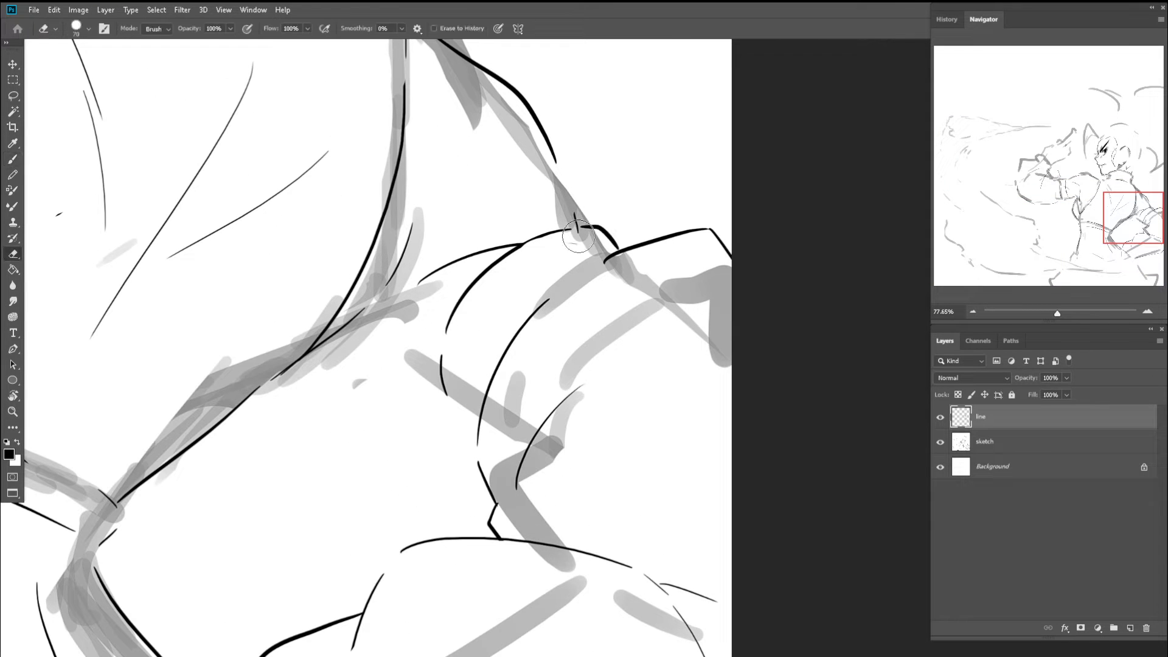
pyautogui.press('z')
pyautogui.moveTo(587, 243); pyautogui.dragTo(333, 253)
pyautogui.press('e')
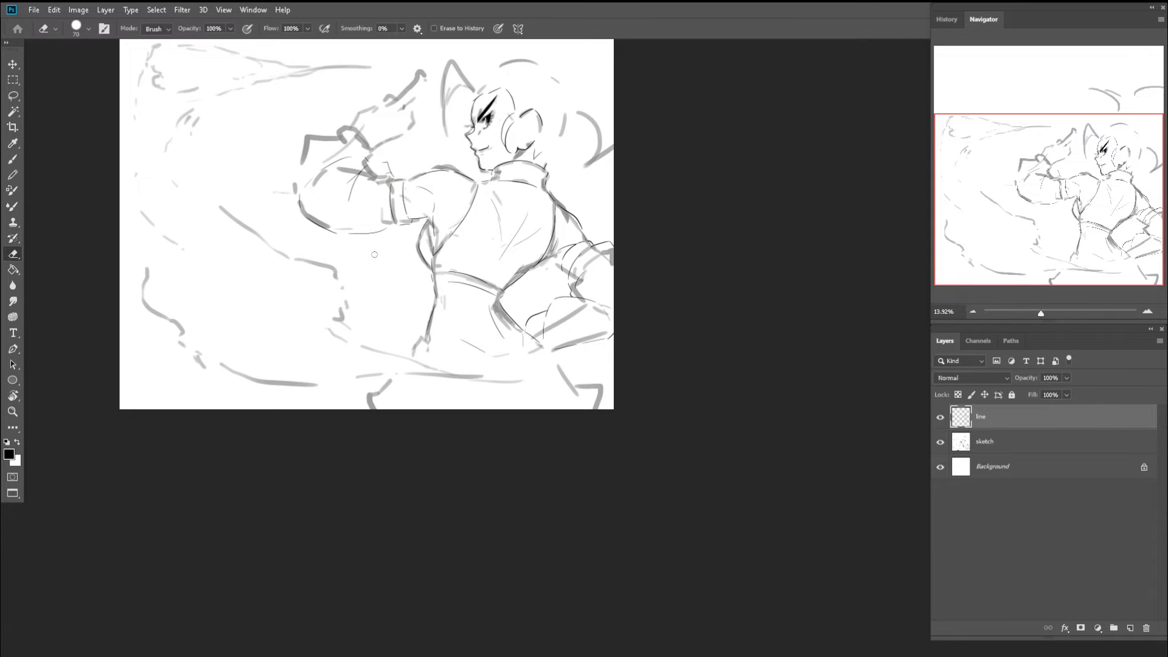
# - Ink the angular upper outline of the raised forearm's sleeve, from its outer edge over the corner to the wrist
pyautogui.press('z')
pyautogui.moveTo(326, 129); pyautogui.dragTo(420, 125)
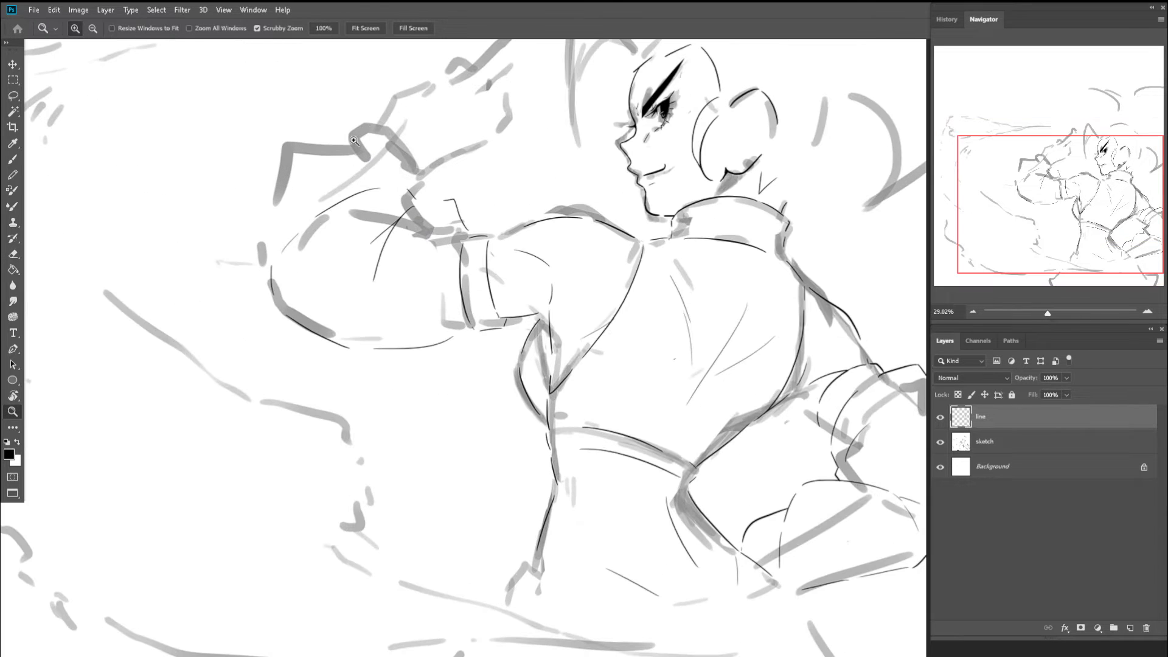
pyautogui.press('b')
pyautogui.moveTo(335, 160); pyautogui.dragTo(296, 196)
pyautogui.hotkey('ctrl', 'z')
pyautogui.moveTo(334, 160); pyautogui.dragTo(279, 216)
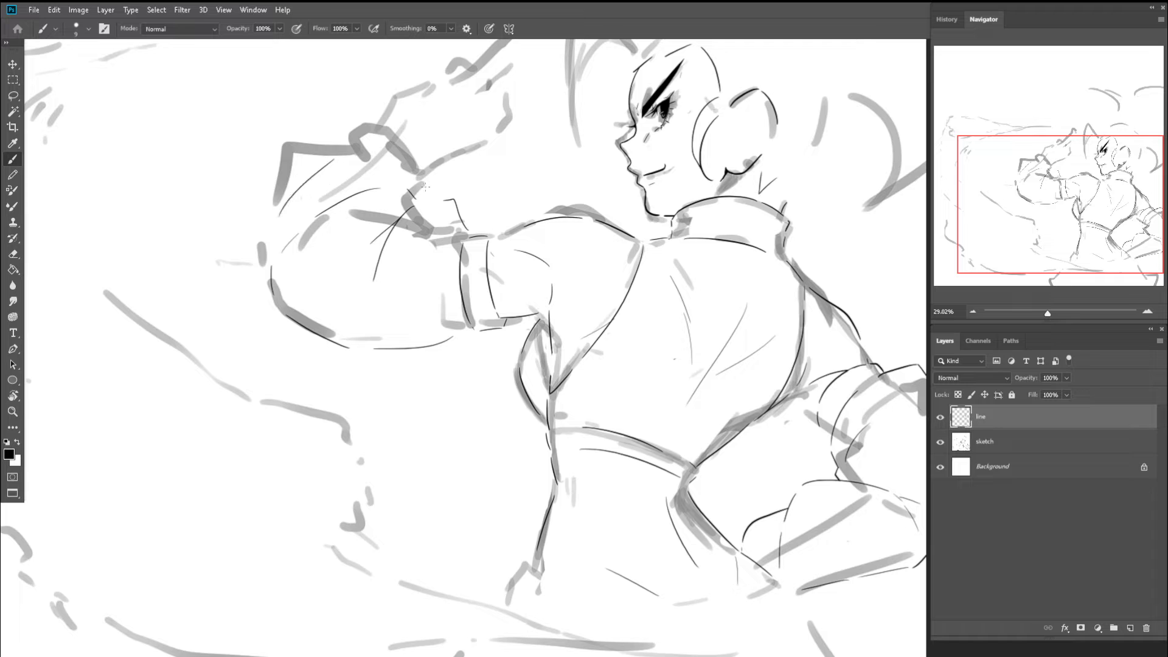
pyautogui.hotkey('ctrl', 'z')
pyautogui.moveTo(416, 198)
pyautogui.mouseDown()
pyautogui.moveTo(359, 149)
pyautogui.moveTo(289, 180)
pyautogui.moveTo(292, 215)
pyautogui.moveTo(270, 243)
pyautogui.moveTo(262, 210)
pyautogui.mouseUp()
pyautogui.press('z')
pyautogui.press('b')
pyautogui.press('z')
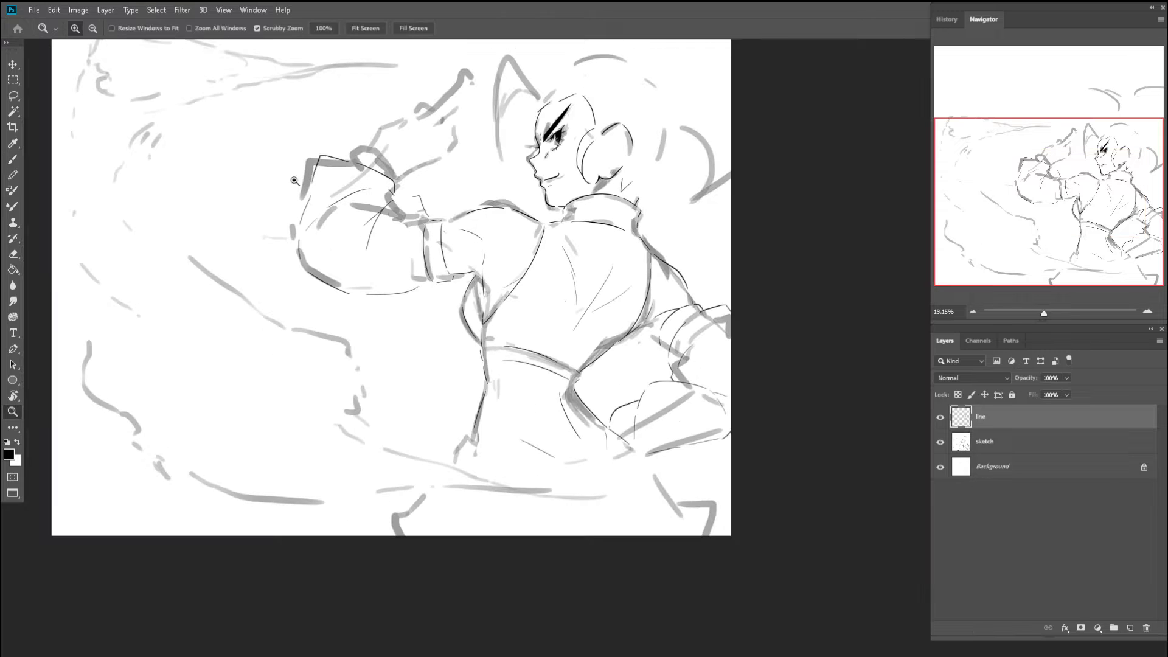
# - Ink the curved cuff edge arching over the wrist of the raised arm, redoing the arc until it fits
pyautogui.moveTo(377, 162); pyautogui.dragTo(396, 161)
pyautogui.press('b')
pyautogui.press('z')
pyautogui.moveTo(319, 176)
pyautogui.mouseDown()
pyautogui.moveTo(438, 160)
pyautogui.moveTo(414, 146)
pyautogui.moveTo(456, 168)
pyautogui.mouseUp()
pyautogui.press('b')
pyautogui.hotkey('ctrl', 'z')
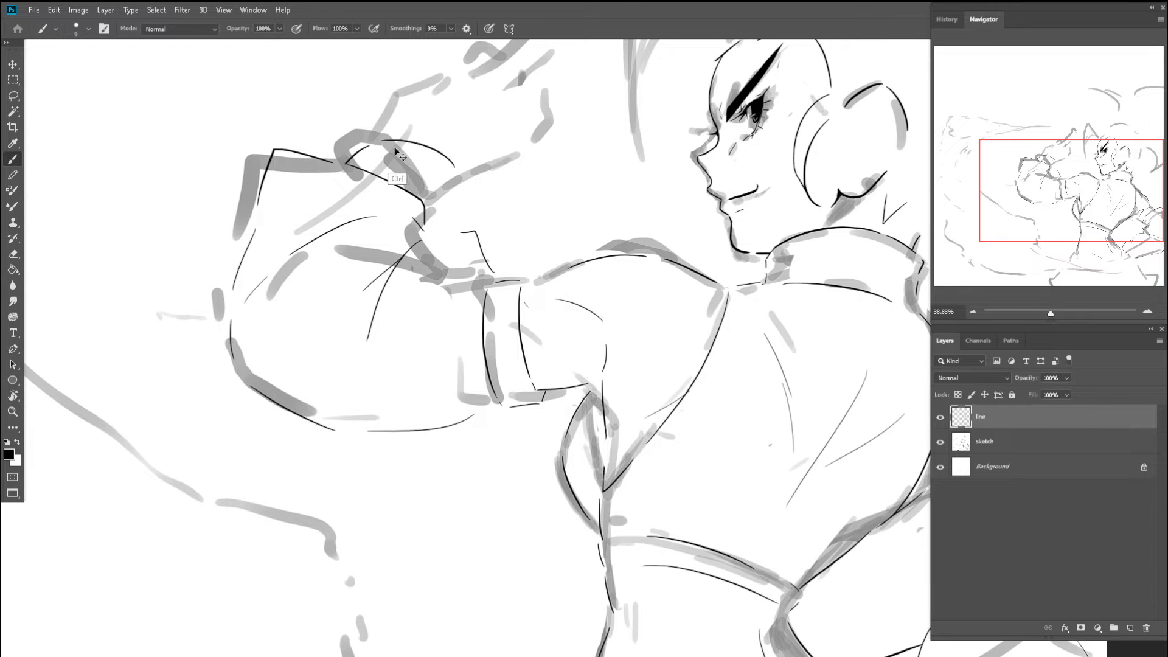
pyautogui.hotkey('ctrl', 'z')
pyautogui.moveTo(382, 139); pyautogui.dragTo(458, 182)
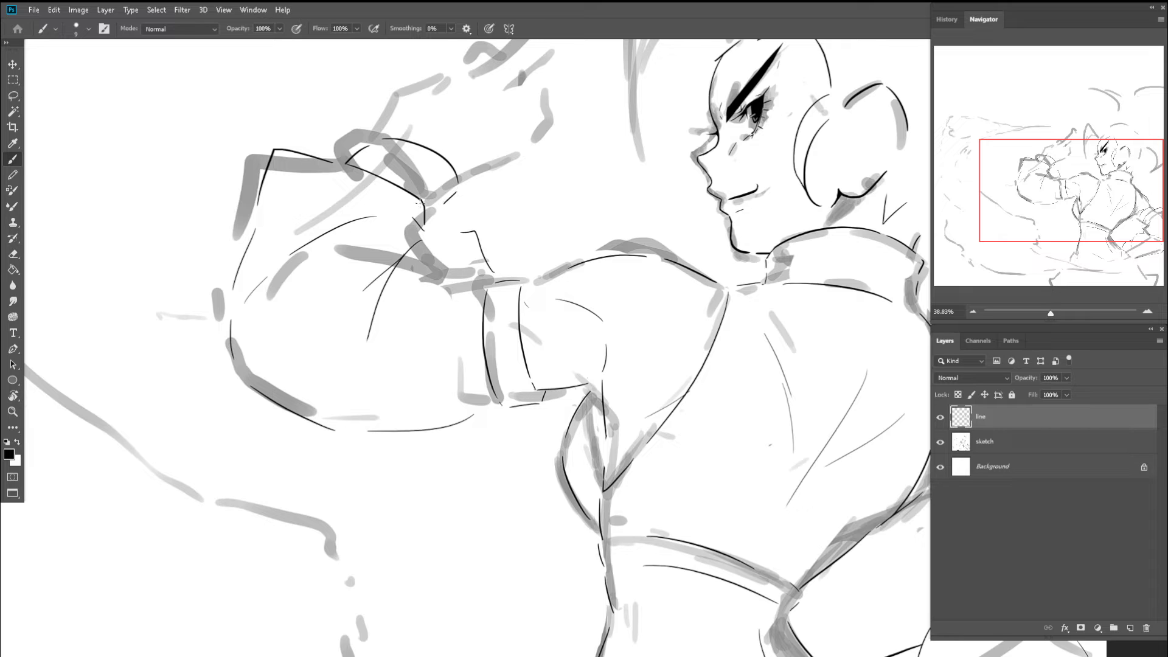
# - Check the inked face and figure with the sketch layer hidden, then restore the sketch layer's visibility
pyautogui.press('z')
pyautogui.moveTo(433, 207); pyautogui.dragTo(376, 230)
pyautogui.press('b')
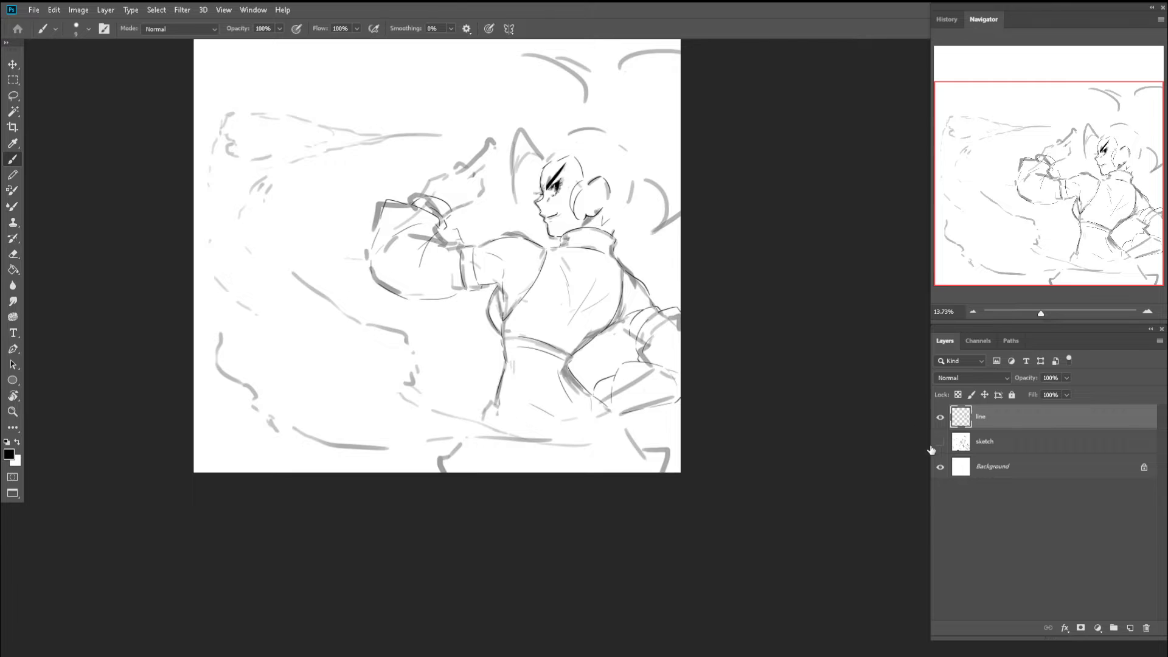
pyautogui.click(940, 442)
pyautogui.press('z')
pyautogui.moveTo(429, 197); pyautogui.dragTo(385, 204)
pyautogui.press('b')
pyautogui.press('z')
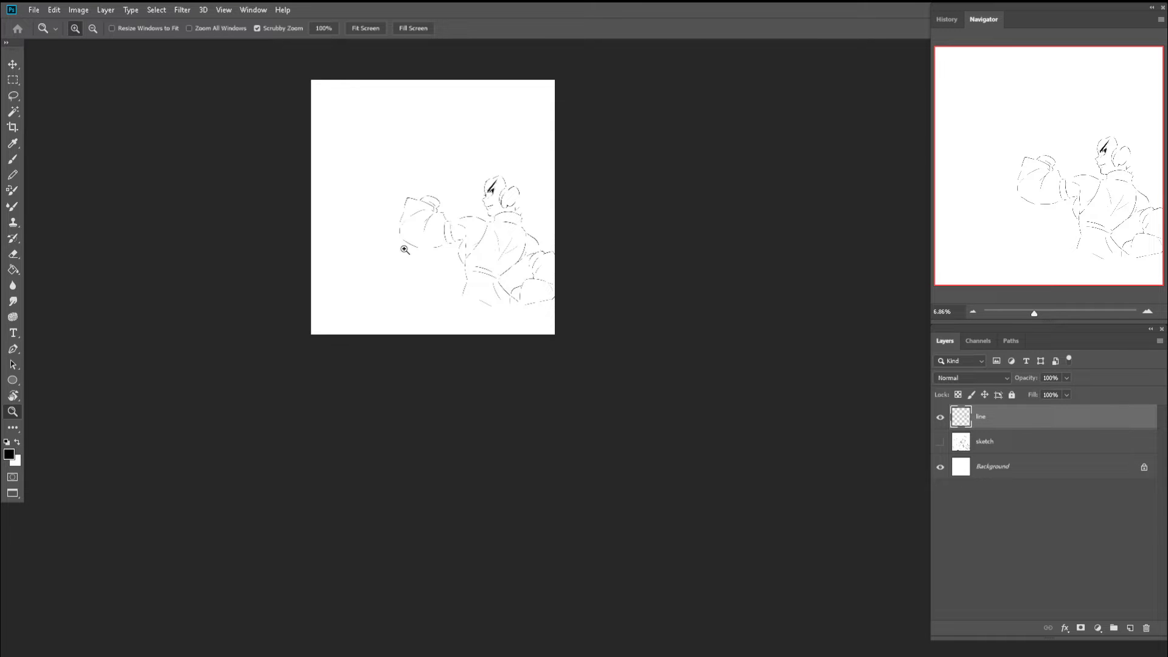
pyautogui.moveTo(484, 183); pyautogui.dragTo(575, 180)
pyautogui.press('e')
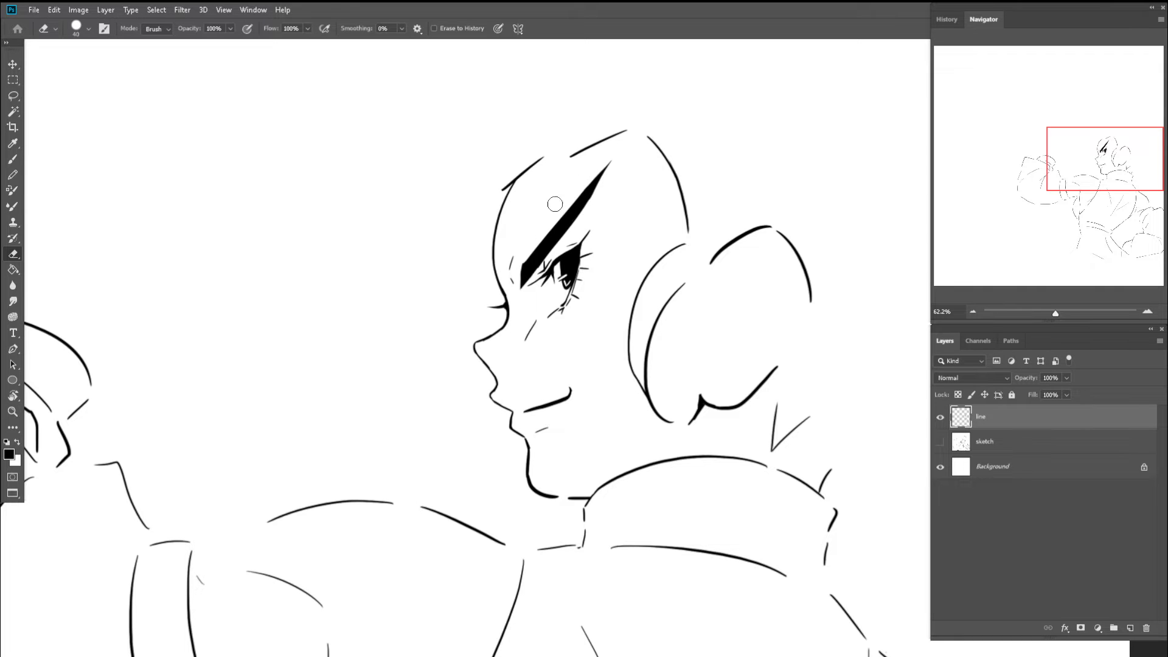
pyautogui.press('z')
pyautogui.moveTo(570, 190); pyautogui.dragTo(517, 197)
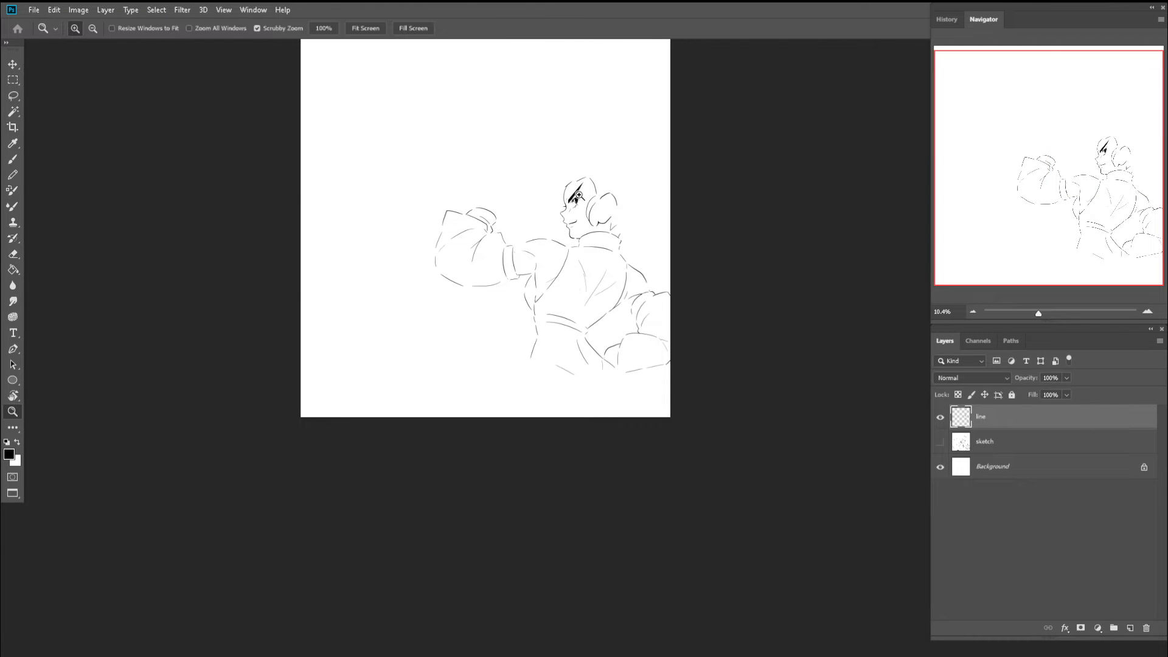
pyautogui.click(940, 441)
# - Ink the curved hem along the bottom of the character's top, from the right hip towards the left
pyautogui.moveTo(568, 390); pyautogui.dragTo(599, 394)
pyautogui.press('b')
pyautogui.press('z')
pyautogui.moveTo(626, 355)
pyautogui.mouseDown()
pyautogui.moveTo(673, 346)
pyautogui.moveTo(592, 378)
pyautogui.mouseUp()
pyautogui.press('b')
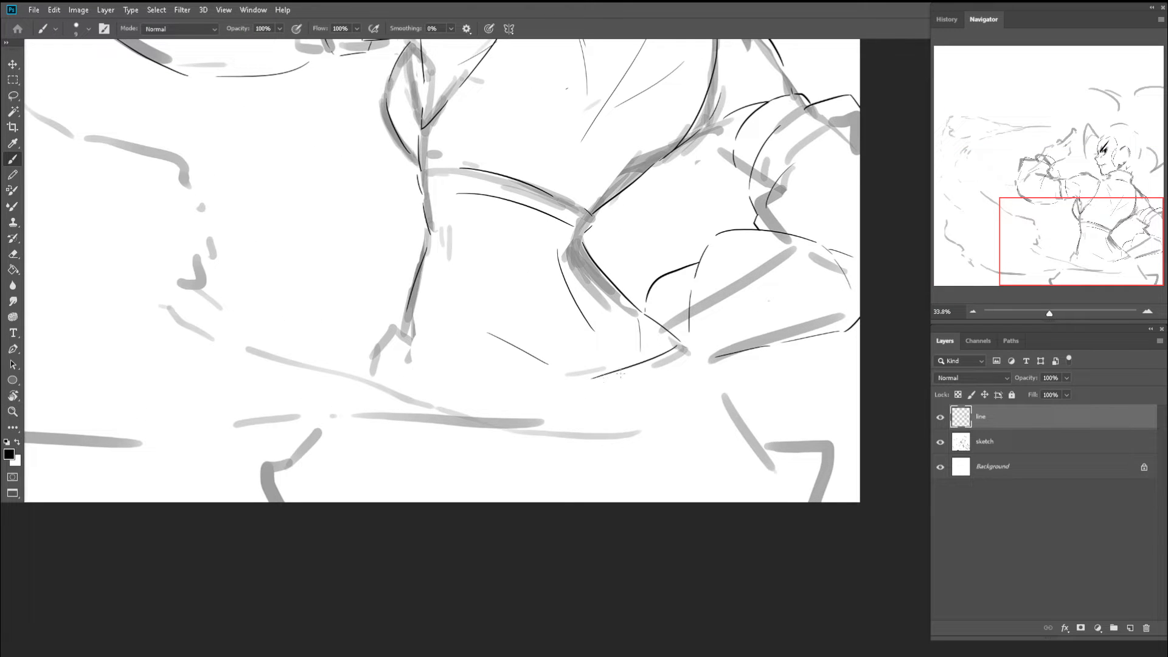
pyautogui.hotkey('ctrl', 'z')
pyautogui.moveTo(678, 348)
pyautogui.mouseDown()
pyautogui.moveTo(575, 386)
pyautogui.moveTo(447, 365)
pyautogui.mouseUp()
pyautogui.hotkey('ctrl', 'z')
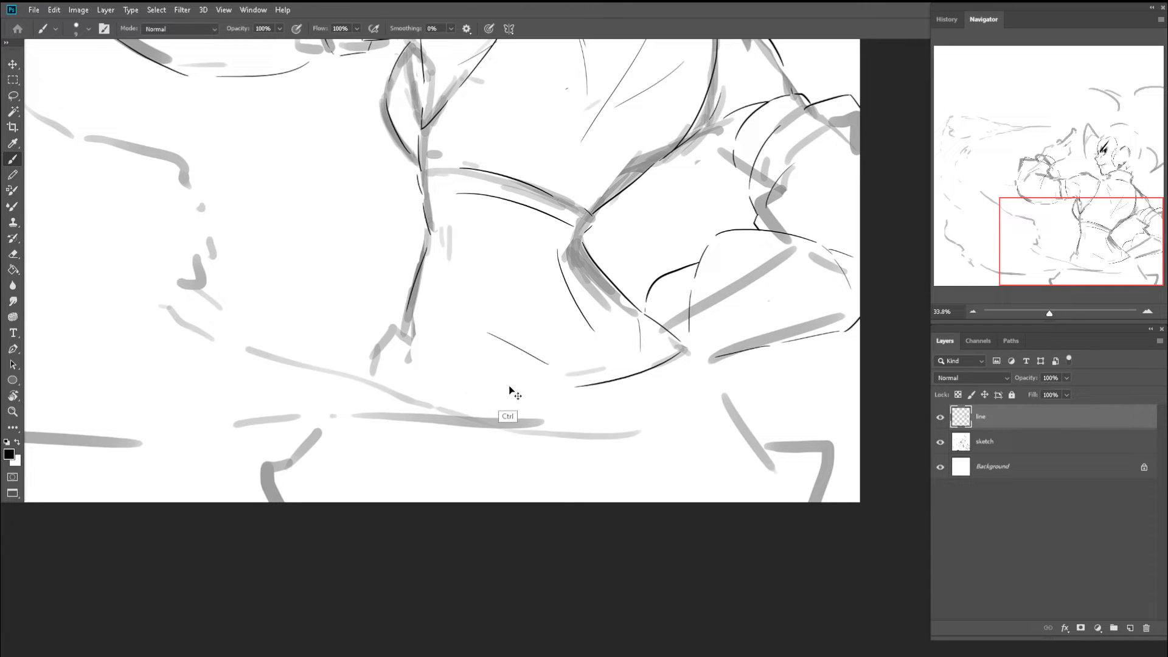
pyautogui.moveTo(510, 386)
pyautogui.mouseDown()
pyautogui.moveTo(397, 368)
pyautogui.moveTo(425, 327)
pyautogui.mouseUp()
# - Ink the left waist contour down to the hem, correcting the stroke so it flares outward
pyautogui.press('z')
pyautogui.press('b')
pyautogui.press('e')
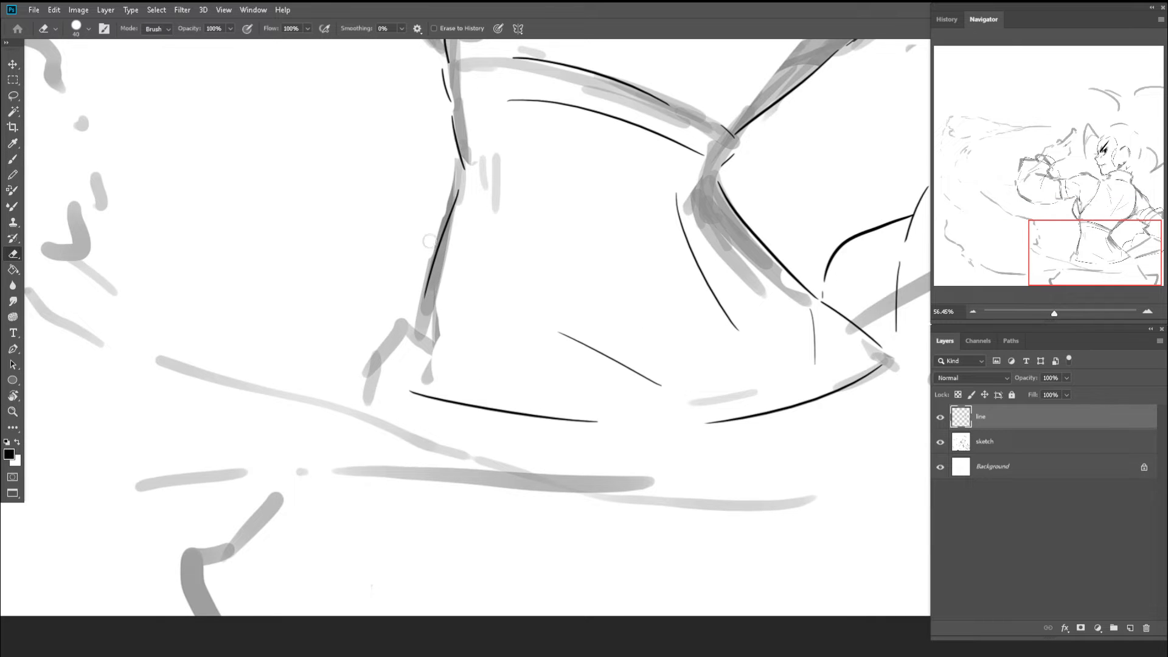
pyautogui.moveTo(429, 246)
pyautogui.mouseDown()
pyautogui.moveTo(422, 305)
pyautogui.moveTo(428, 279)
pyautogui.moveTo(392, 344)
pyautogui.mouseUp()
pyautogui.press('b')
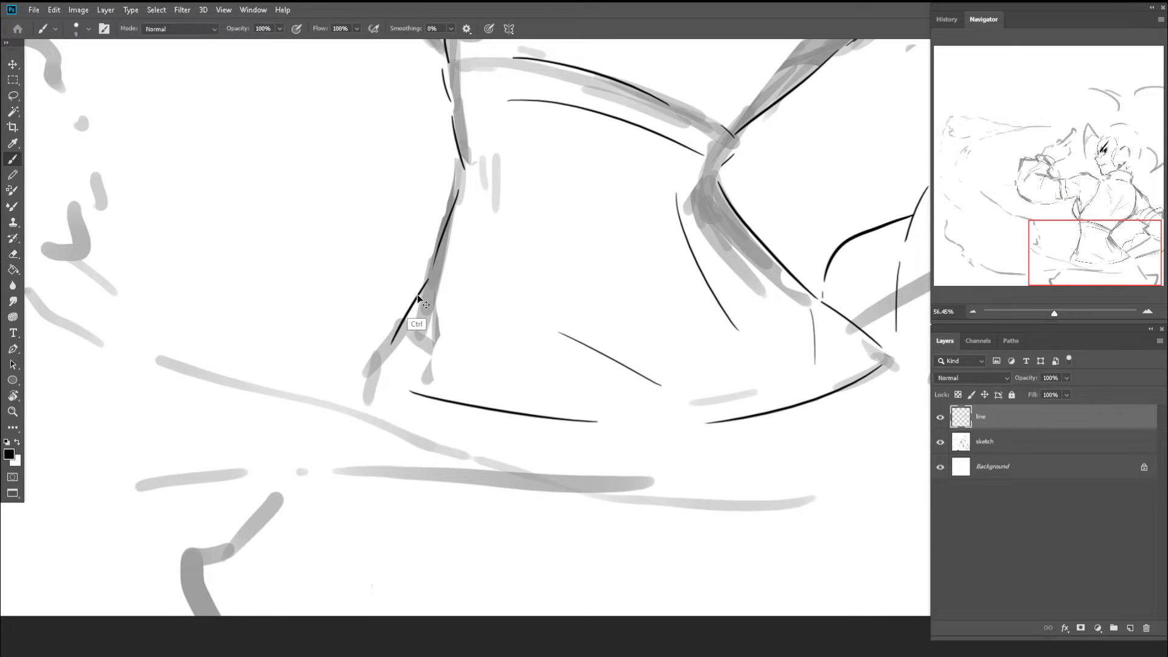
pyautogui.hotkey('ctrl', 'z')
pyautogui.moveTo(423, 287); pyautogui.dragTo(382, 375)
# - Add a short diagonal stroke continuing below the right corner of the hem
pyautogui.press('z')
pyautogui.moveTo(435, 336)
pyautogui.mouseDown()
pyautogui.moveTo(378, 339)
pyautogui.moveTo(475, 354)
pyautogui.moveTo(373, 343)
pyautogui.mouseUp()
pyautogui.press('b')
pyautogui.press('z')
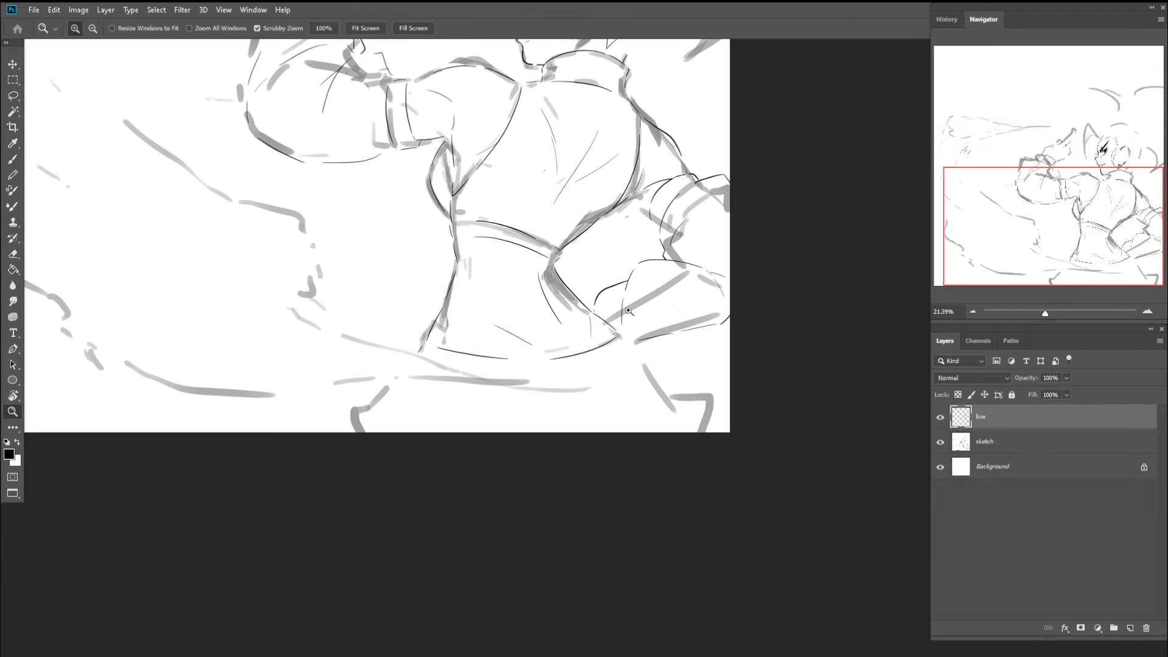
pyautogui.press('b')
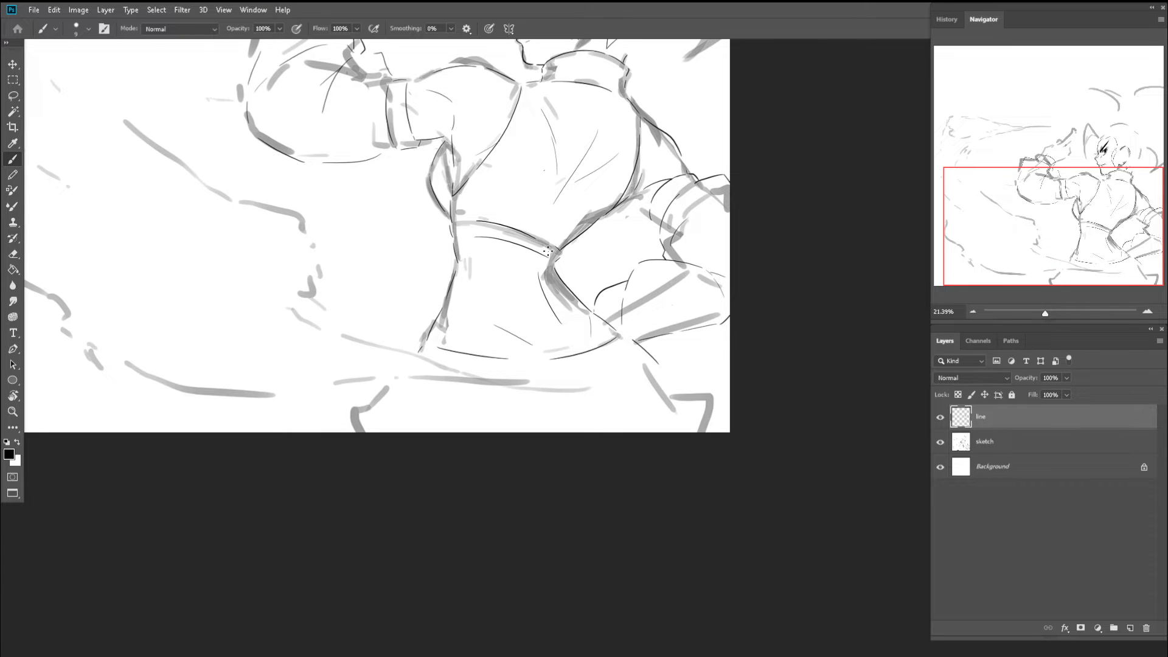
# - Clean up and redraw the junction where the left waist contour meets the hem
pyautogui.press('z')
pyautogui.moveTo(433, 352)
pyautogui.mouseDown()
pyautogui.moveTo(464, 349)
pyautogui.moveTo(416, 355)
pyautogui.mouseUp()
pyautogui.press('b')
pyautogui.scroll(2, 418, 364)
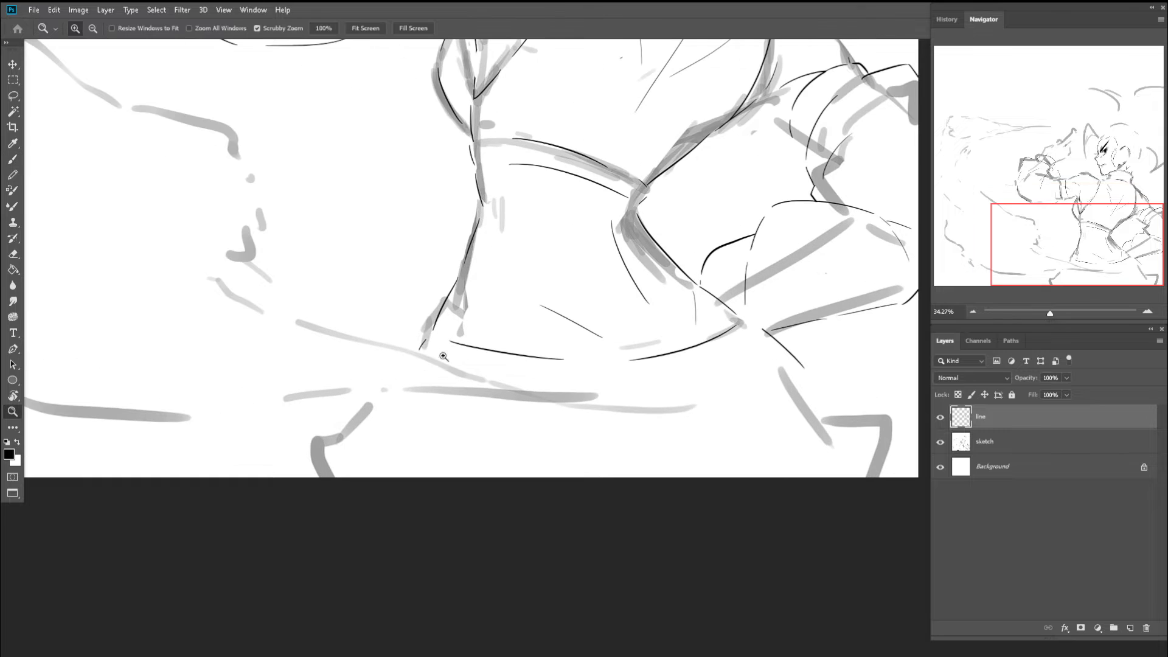
pyautogui.press('e')
pyautogui.press('b')
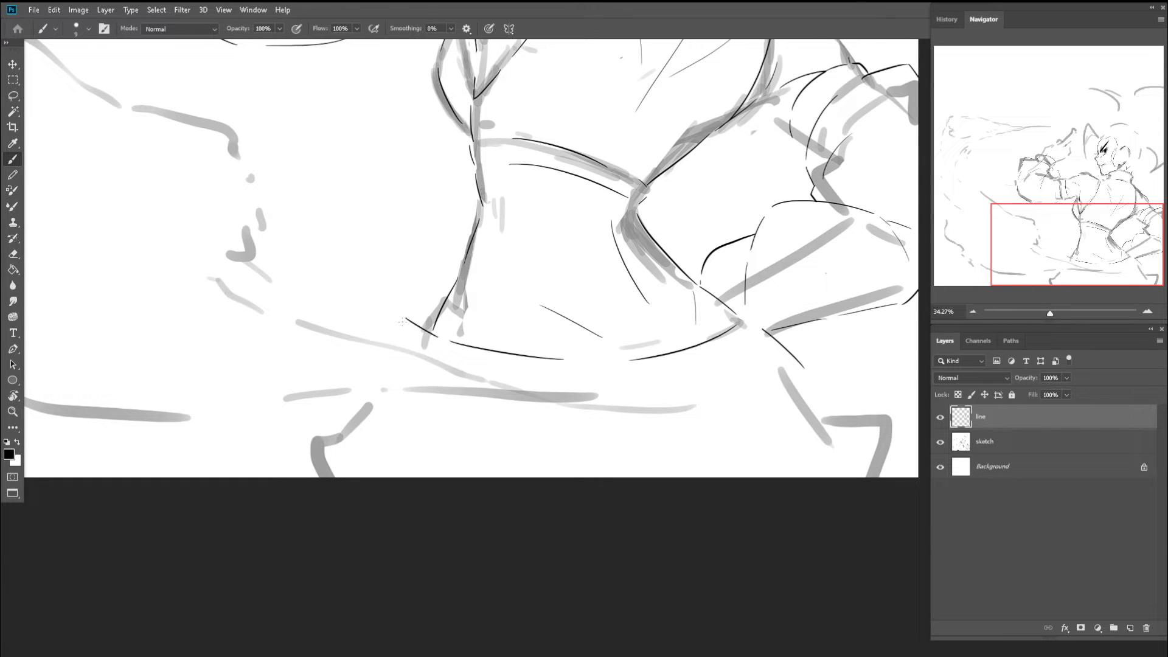
pyautogui.hotkey('ctrl', 'z')
pyautogui.hotkey('ctrl', 'z')
pyautogui.moveTo(445, 339); pyautogui.dragTo(432, 334)
# - Ink the pointed left and right ends of the band around the hips, trimming the overlap at the right
pyautogui.moveTo(515, 334); pyautogui.dragTo(420, 346)
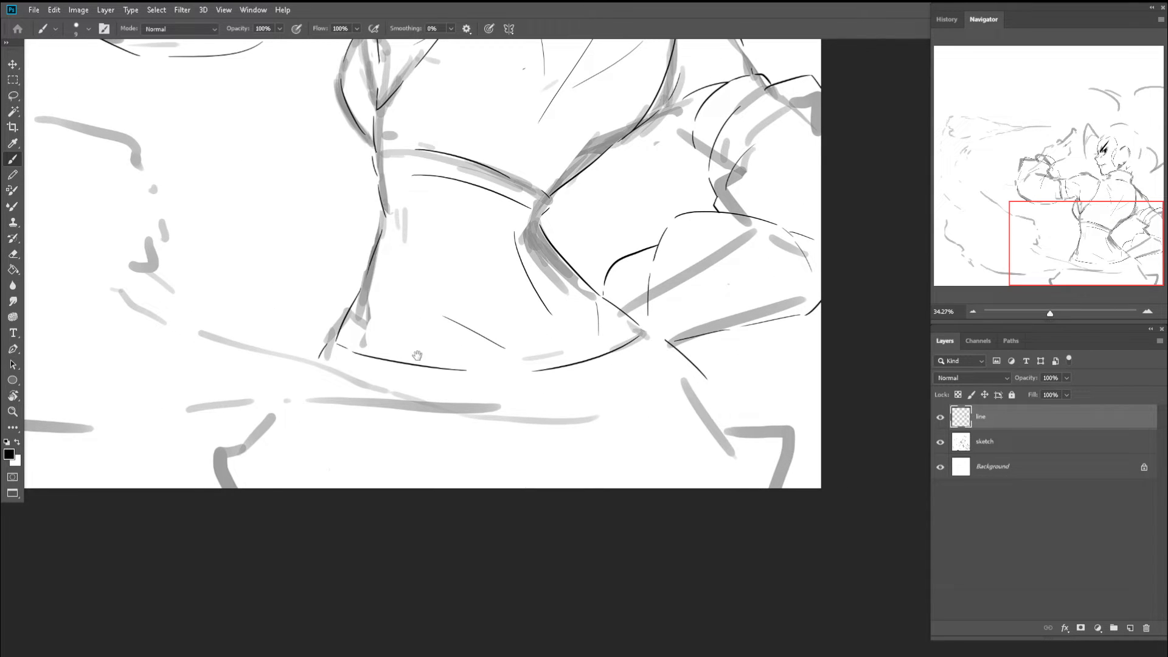
pyautogui.moveTo(582, 306); pyautogui.dragTo(469, 308)
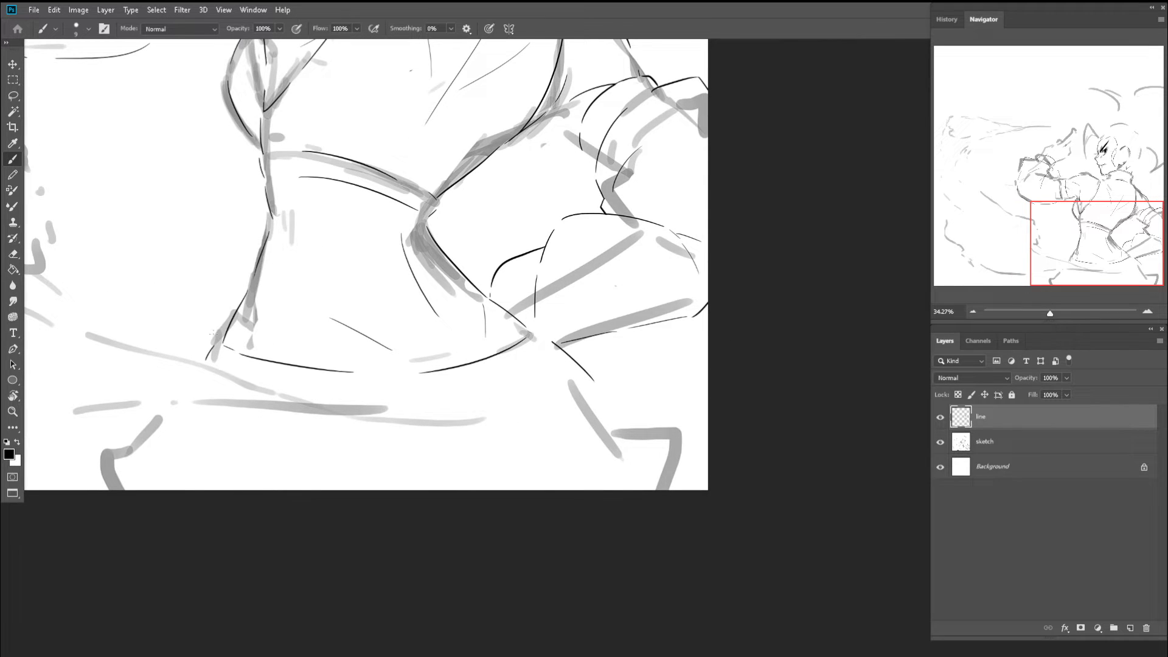
pyautogui.moveTo(201, 317); pyautogui.dragTo(262, 317)
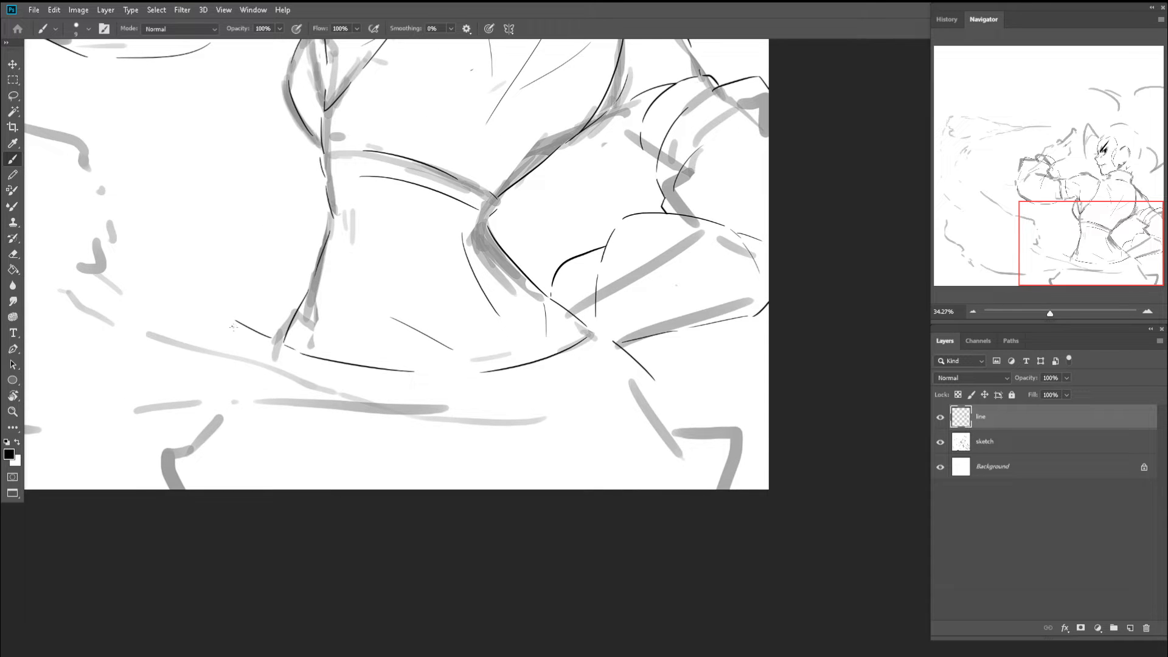
pyautogui.moveTo(603, 337)
pyautogui.mouseDown()
pyautogui.moveTo(560, 386)
pyautogui.moveTo(572, 365)
pyautogui.mouseUp()
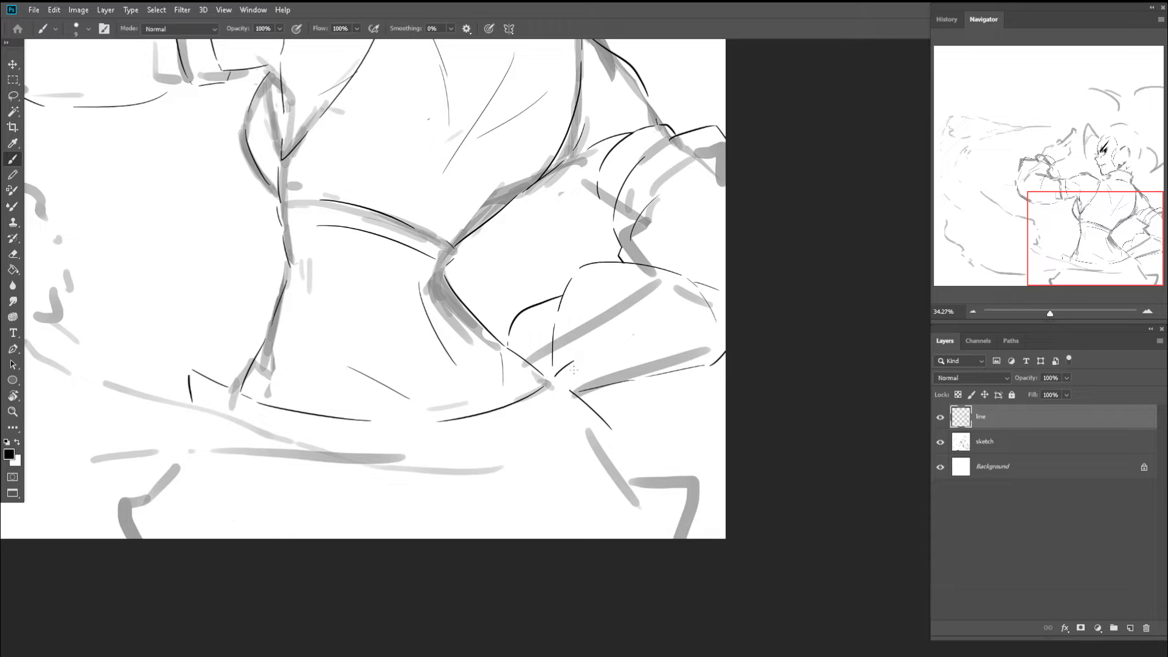
pyautogui.press('e')
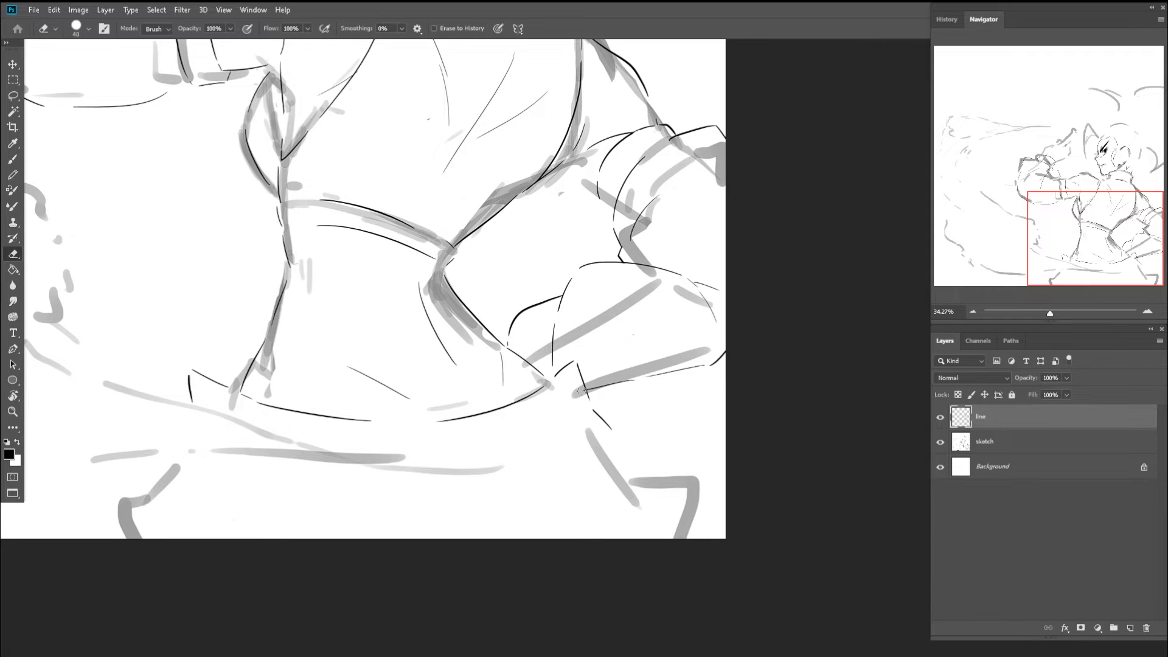
pyautogui.press('b')
# - Ink the lower edge of the hip band with curved strokes on its right and left sides
pyautogui.moveTo(579, 422); pyautogui.dragTo(491, 466)
pyautogui.hotkey('ctrl', 'z')
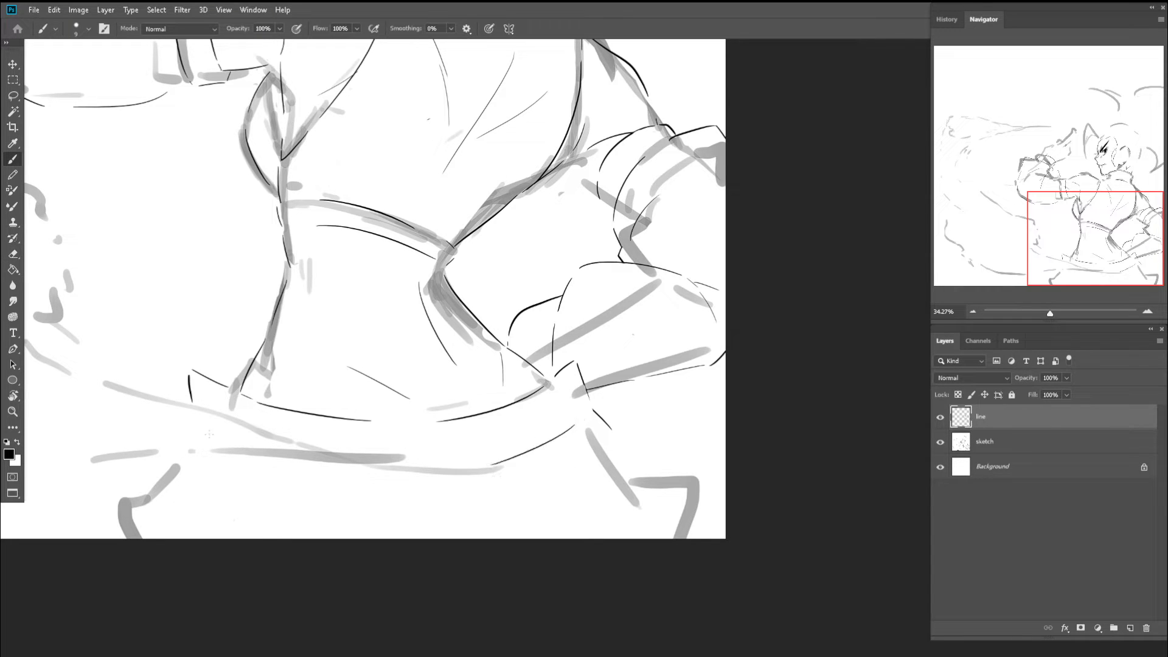
pyautogui.moveTo(208, 422)
pyautogui.mouseDown()
pyautogui.moveTo(376, 462)
pyautogui.moveTo(318, 426)
pyautogui.moveTo(398, 376)
pyautogui.mouseUp()
pyautogui.hotkey('ctrl', 'z')
pyautogui.press('z')
pyautogui.press('b')
pyautogui.press('z')
pyautogui.moveTo(487, 407); pyautogui.dragTo(525, 407)
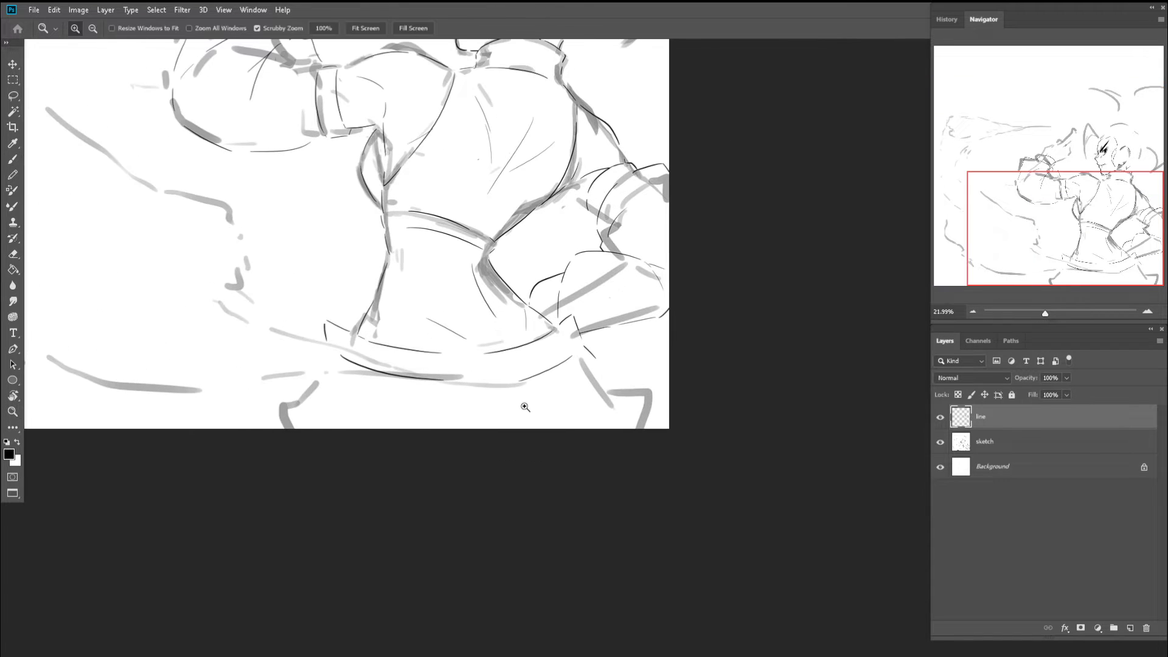
# - Ink the flared garment outlines and folds below the hip band at the canvas's lower edge
pyautogui.press('b')
pyautogui.moveTo(316, 367); pyautogui.dragTo(238, 404)
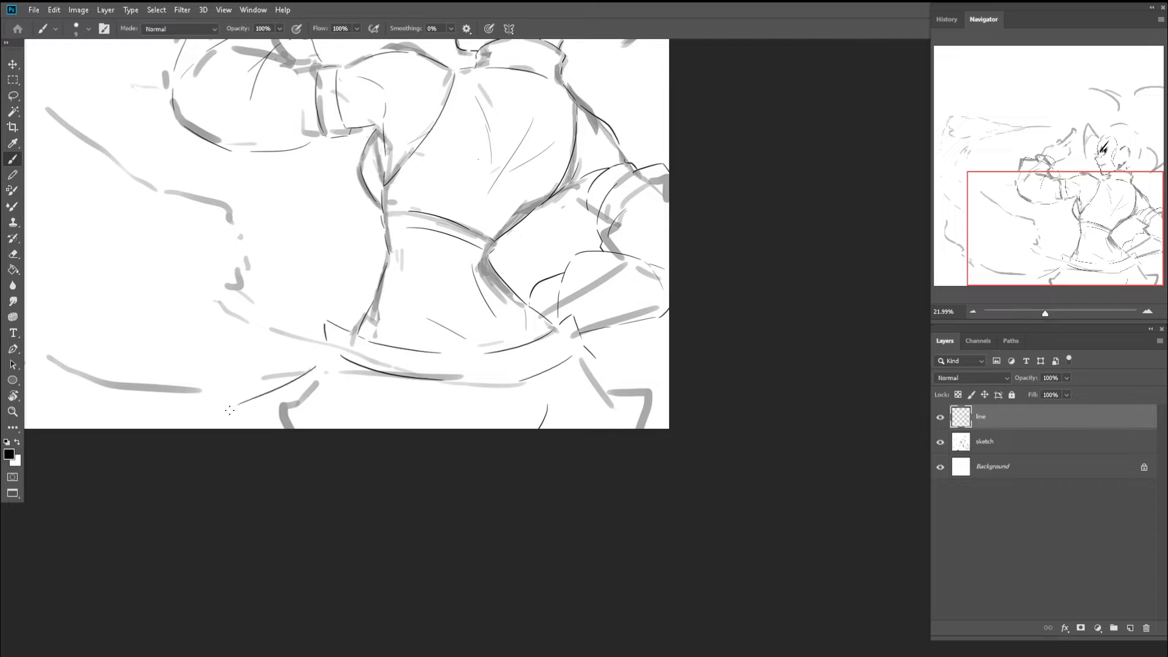
pyautogui.hotkey('ctrl', 'z')
pyautogui.moveTo(315, 368)
pyautogui.mouseDown()
pyautogui.moveTo(250, 391)
pyautogui.moveTo(251, 418)
pyautogui.mouseUp()
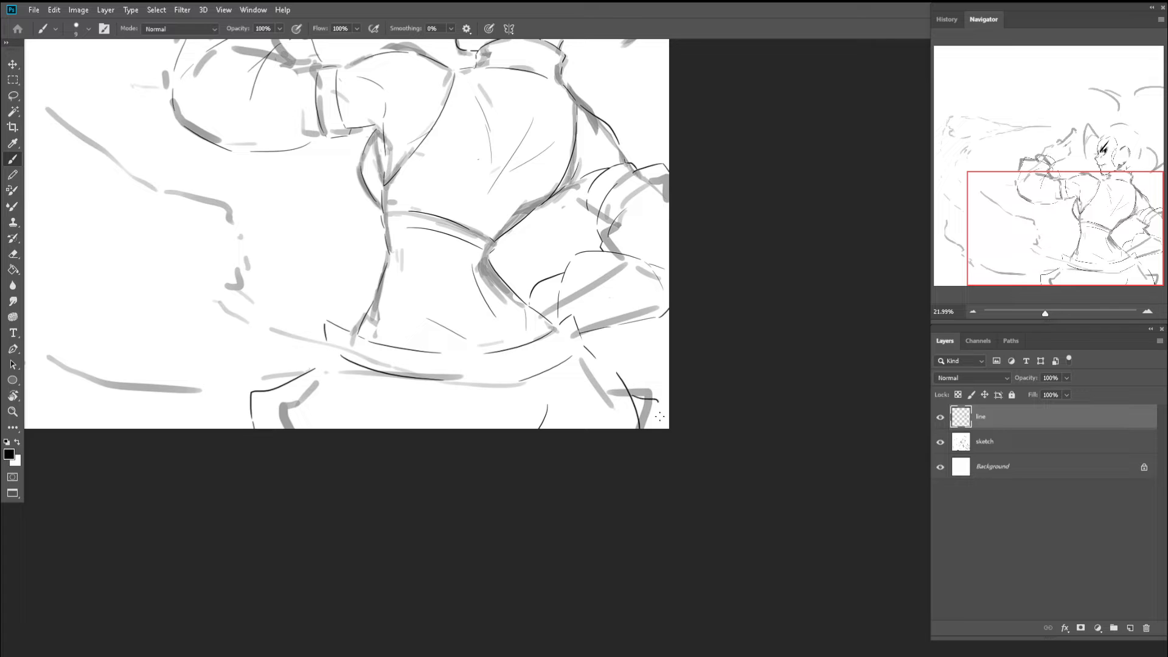
pyautogui.hotkey('ctrl', 'z')
pyautogui.moveTo(632, 402)
pyautogui.mouseDown()
pyautogui.moveTo(647, 443)
pyautogui.moveTo(569, 410)
pyautogui.mouseUp()
# - Review the whole line drawing with the sketch layer hidden, then show the sketch again
pyautogui.hotkey('ctrl', 'space')
pyautogui.click(942, 444)
pyautogui.click(940, 442)
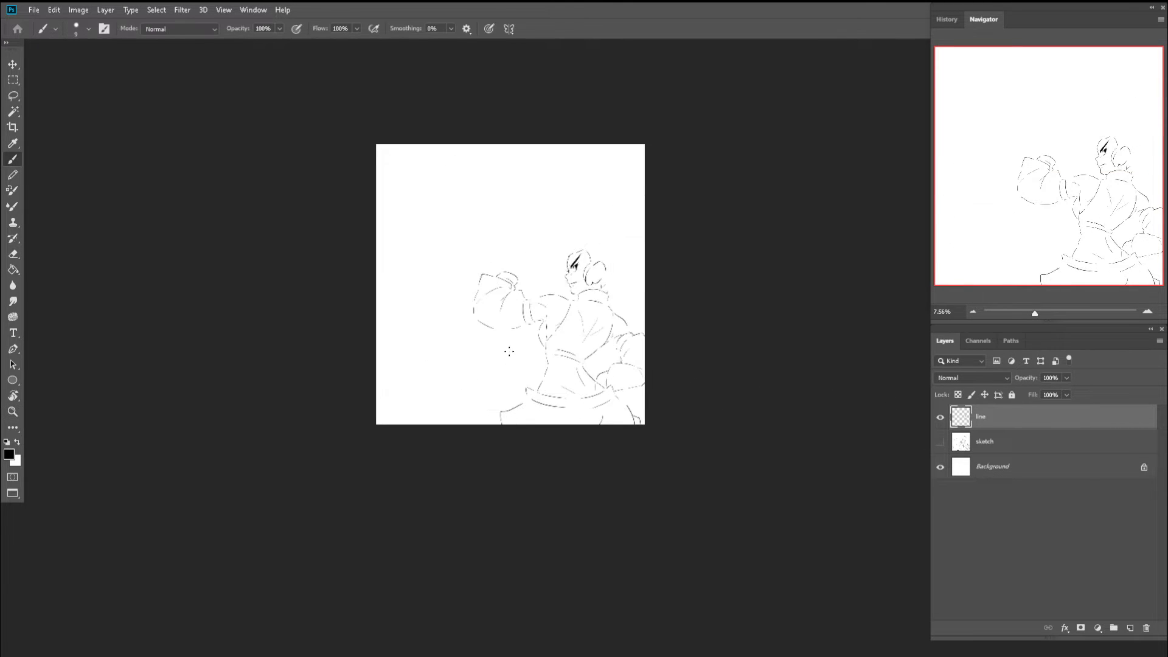
pyautogui.moveTo(504, 252); pyautogui.dragTo(551, 264)
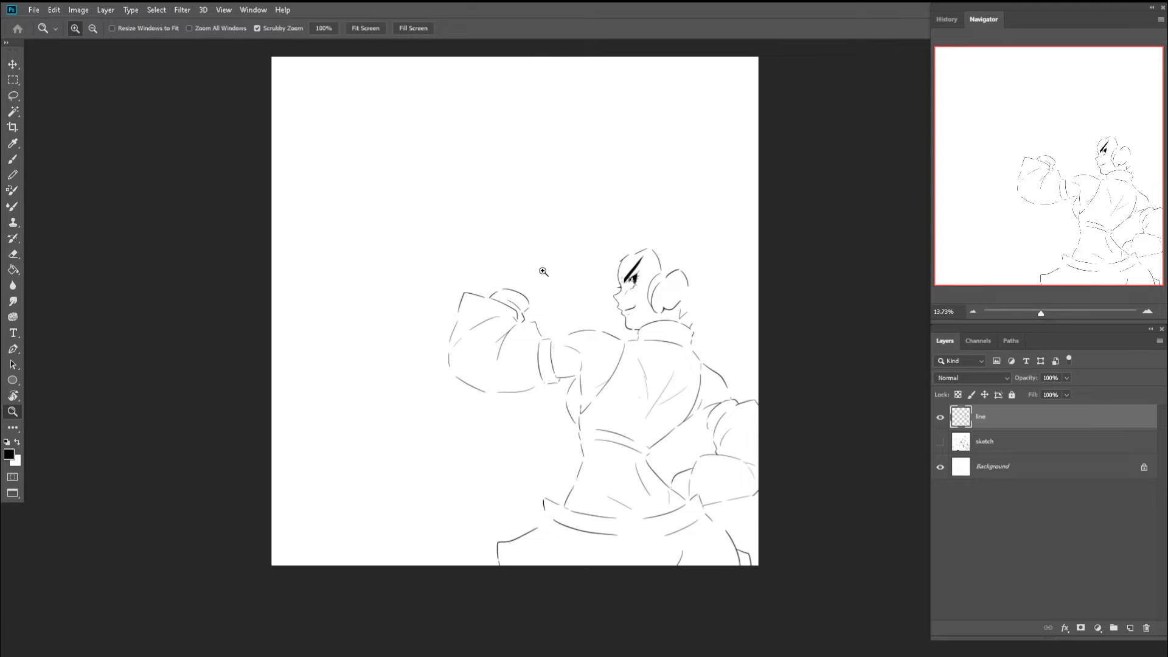
pyautogui.press('b')
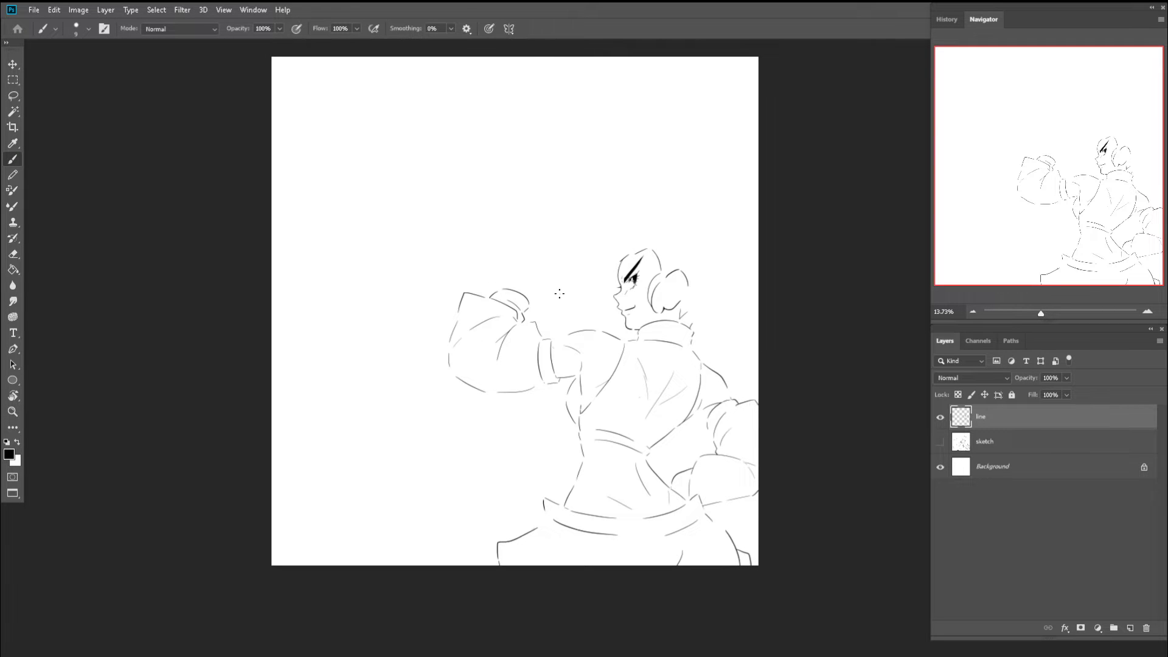
pyautogui.click(941, 442)
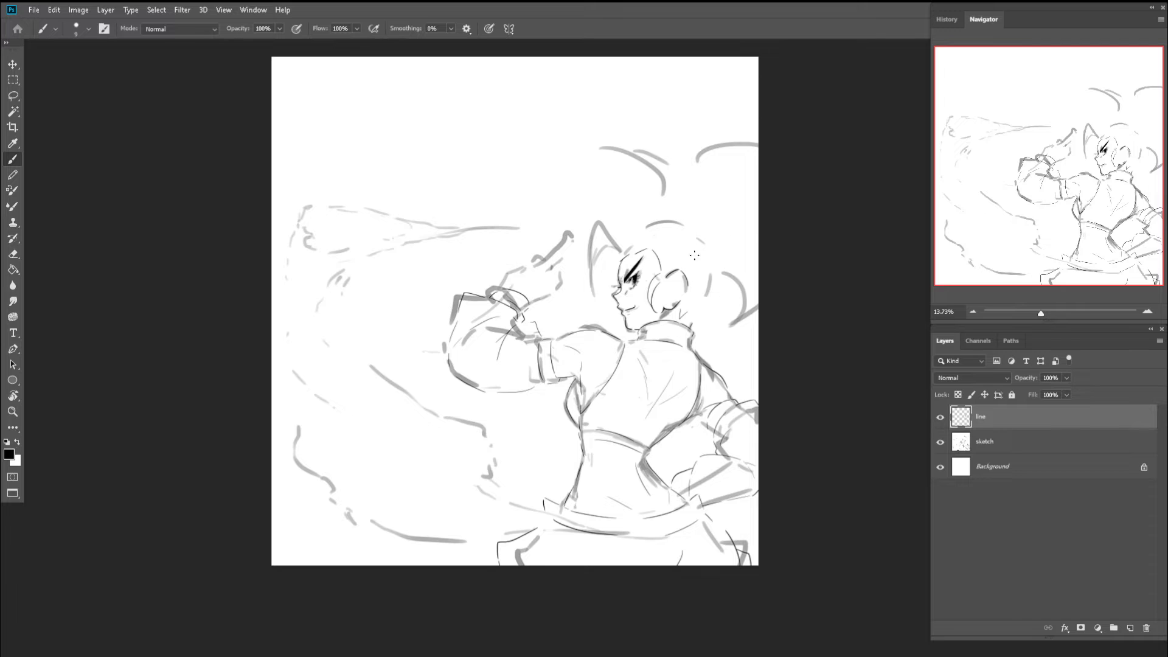
# - Ink both outer edges of the tall pointed lock above the forehead, following the sketch
pyautogui.press('z')
pyautogui.moveTo(616, 251); pyautogui.dragTo(633, 267)
pyautogui.press('e')
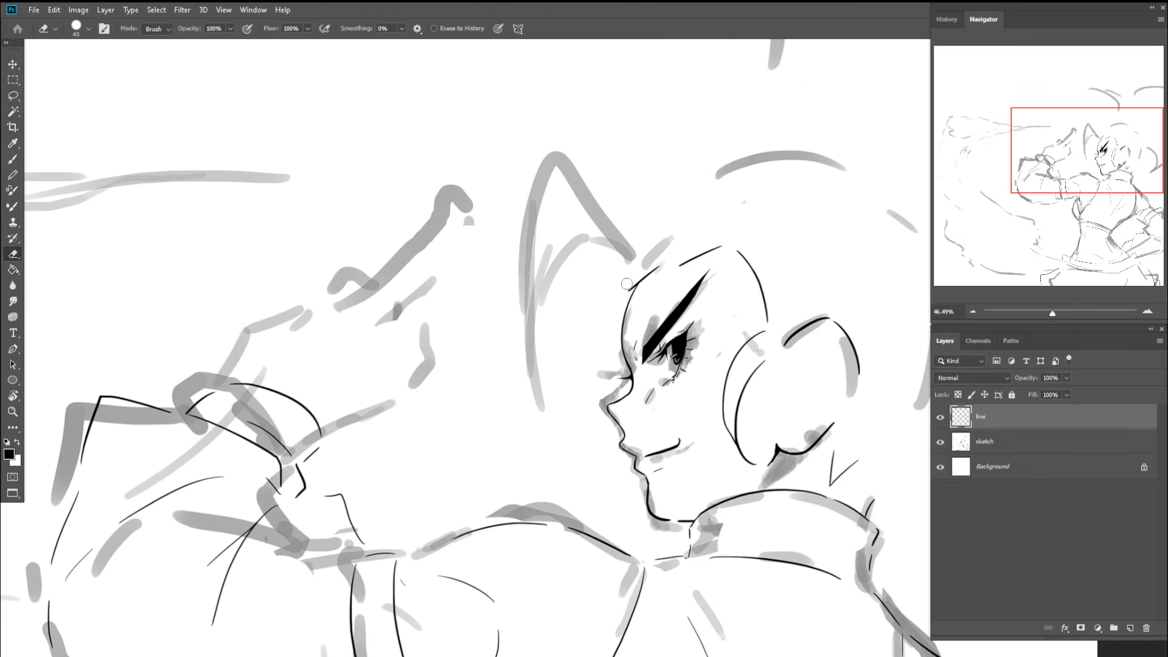
pyautogui.press('b')
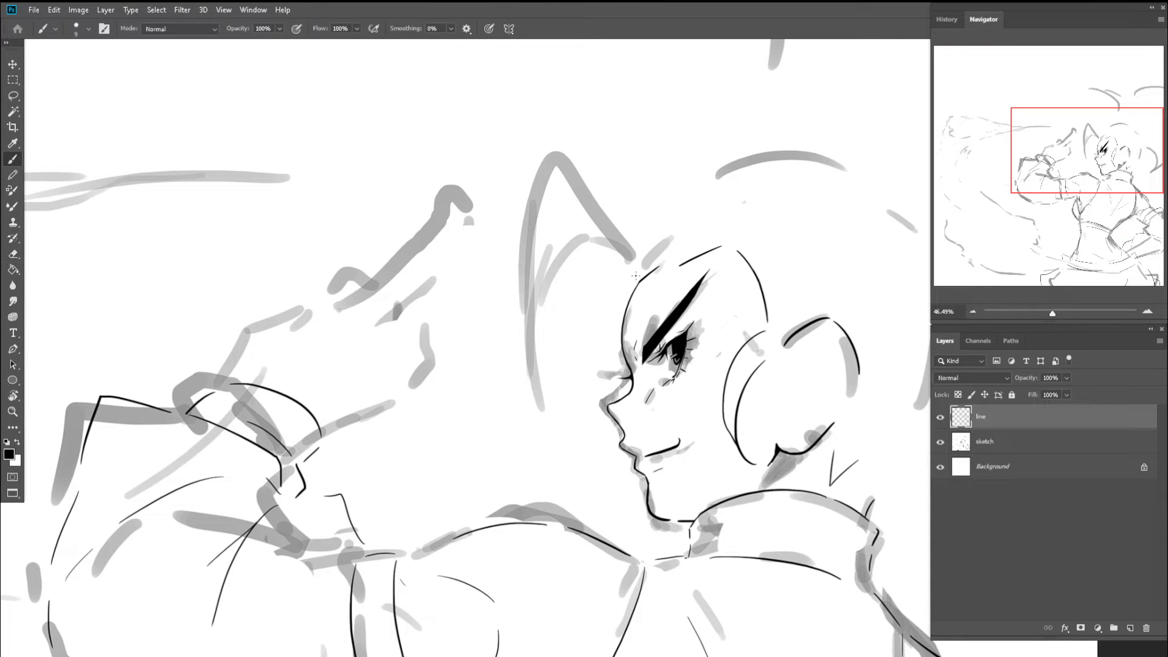
pyautogui.moveTo(636, 274)
pyautogui.mouseDown()
pyautogui.moveTo(577, 285)
pyautogui.moveTo(560, 189)
pyautogui.mouseUp()
pyautogui.hotkey('ctrl', 'z')
pyautogui.hotkey('ctrl', 'z')
pyautogui.moveTo(634, 275)
pyautogui.mouseDown()
pyautogui.moveTo(590, 213)
pyautogui.moveTo(635, 262)
pyautogui.mouseUp()
pyautogui.hotkey('ctrl', 'z')
pyautogui.moveTo(550, 201); pyautogui.dragTo(524, 380)
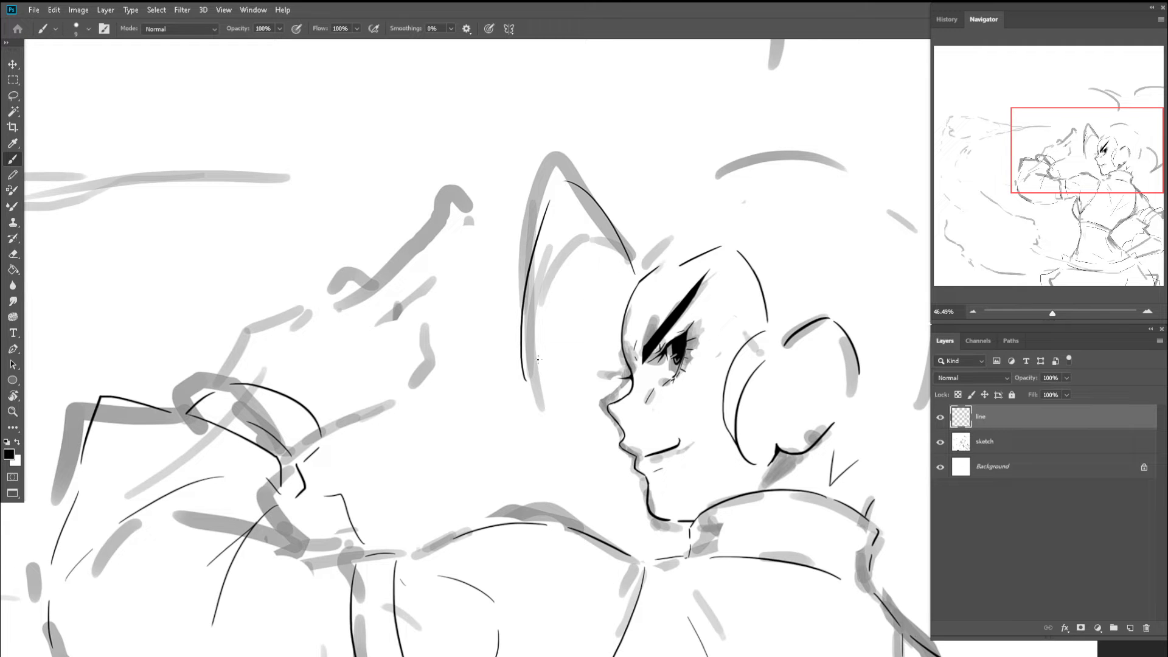
# - Redraw the pointed lock's outer curve wider and extend its sides down in front of the face
pyautogui.moveTo(563, 291); pyautogui.dragTo(557, 463)
pyautogui.hotkey('ctrl', 'z')
pyautogui.moveTo(559, 321); pyautogui.dragTo(550, 495)
pyautogui.hotkey('ctrl', 'z')
pyautogui.moveTo(544, 313); pyautogui.dragTo(589, 456)
pyautogui.press('e')
pyautogui.moveTo(549, 208)
pyautogui.mouseDown()
pyautogui.moveTo(519, 387)
pyautogui.moveTo(557, 438)
pyautogui.mouseUp()
pyautogui.press('b')
pyautogui.hotkey('ctrl', 'z')
pyautogui.moveTo(526, 218)
pyautogui.mouseDown()
pyautogui.moveTo(583, 465)
pyautogui.moveTo(525, 214)
pyautogui.moveTo(579, 446)
pyautogui.mouseUp()
pyautogui.hotkey('ctrl', 'z')
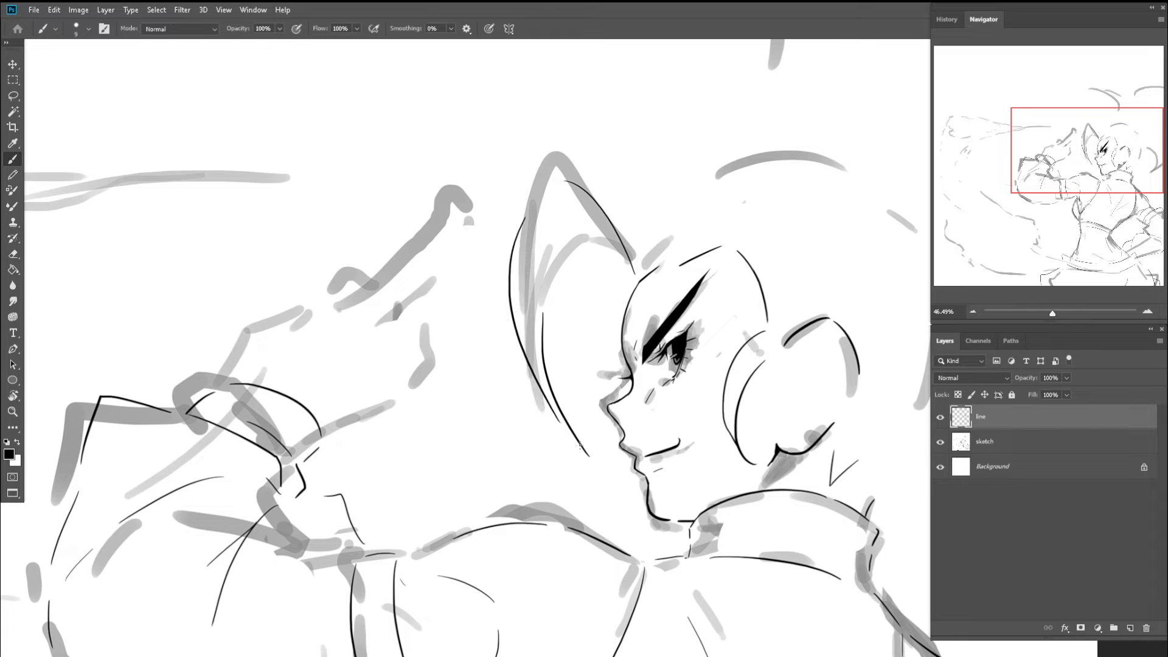
# - Ink the rounded inner curve of the lock, joining it to the top of the forehead
pyautogui.moveTo(538, 406)
pyautogui.mouseDown()
pyautogui.moveTo(578, 407)
pyautogui.moveTo(506, 337)
pyautogui.moveTo(543, 372)
pyautogui.moveTo(459, 319)
pyautogui.mouseUp()
pyautogui.press('e')
pyautogui.press('z')
pyautogui.moveTo(576, 264)
pyautogui.mouseDown()
pyautogui.moveTo(640, 264)
pyautogui.moveTo(515, 281)
pyautogui.moveTo(506, 296)
pyautogui.mouseUp()
pyautogui.press('b')
pyautogui.hotkey('ctrl', 'z')
pyautogui.hotkey('ctrl', 'z')
pyautogui.moveTo(611, 272)
pyautogui.mouseDown()
pyautogui.moveTo(525, 245)
pyautogui.moveTo(491, 272)
pyautogui.moveTo(510, 268)
pyautogui.moveTo(527, 290)
pyautogui.moveTo(494, 321)
pyautogui.moveTo(491, 361)
pyautogui.mouseUp()
pyautogui.hotkey('ctrl', 'z')
pyautogui.press('z')
pyautogui.press('b')
pyautogui.hotkey('ctrl', 'z')
pyautogui.moveTo(516, 264)
pyautogui.mouseDown()
pyautogui.moveTo(489, 394)
pyautogui.moveTo(408, 257)
pyautogui.moveTo(365, 259)
pyautogui.mouseUp()
# - Inspect the full line art without the sketch layer, then turn the sketch back on
pyautogui.hotkey('ctrl', 'space')
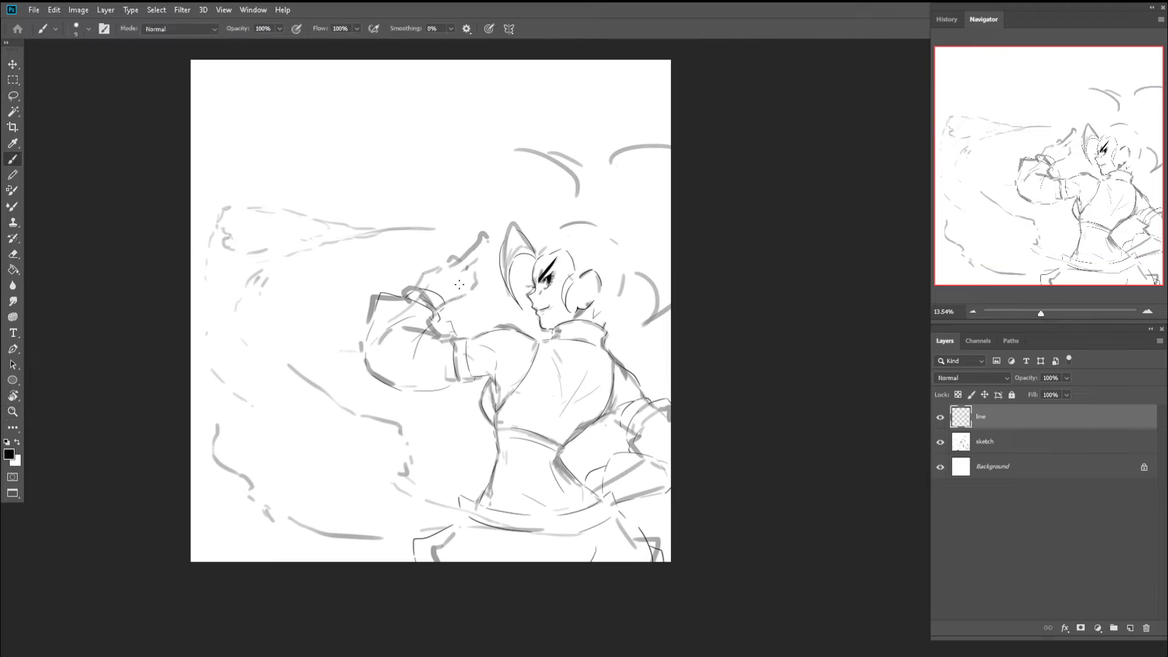
pyautogui.hotkey('ctrl', 'space')
pyautogui.click(940, 443)
pyautogui.moveTo(505, 270); pyautogui.dragTo(493, 273)
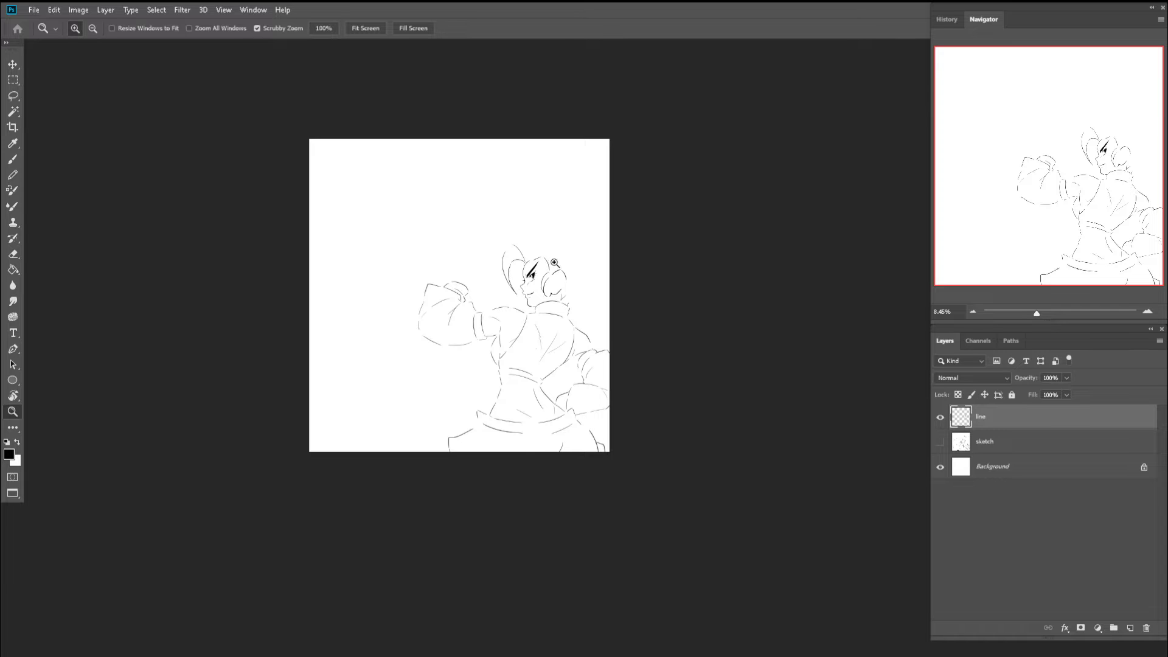
pyautogui.moveTo(560, 289)
pyautogui.mouseDown()
pyautogui.moveTo(586, 292)
pyautogui.moveTo(599, 336)
pyautogui.moveTo(575, 404)
pyautogui.mouseUp()
pyautogui.click(940, 442)
# - Rework the line at the back corner of the collar
pyautogui.click(599, 336)
pyautogui.press('e')
pyautogui.press('b')
pyautogui.scroll(1, 577, 369)
pyautogui.moveTo(603, 291); pyautogui.dragTo(572, 383)
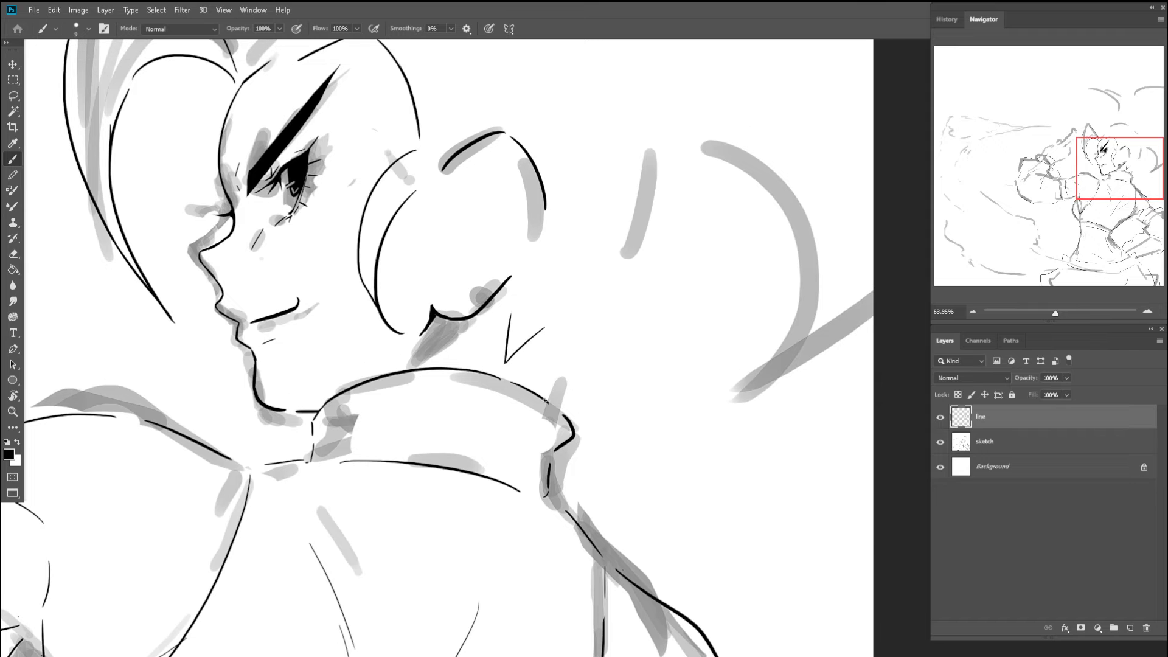
pyautogui.scroll(-3, 551, 405)
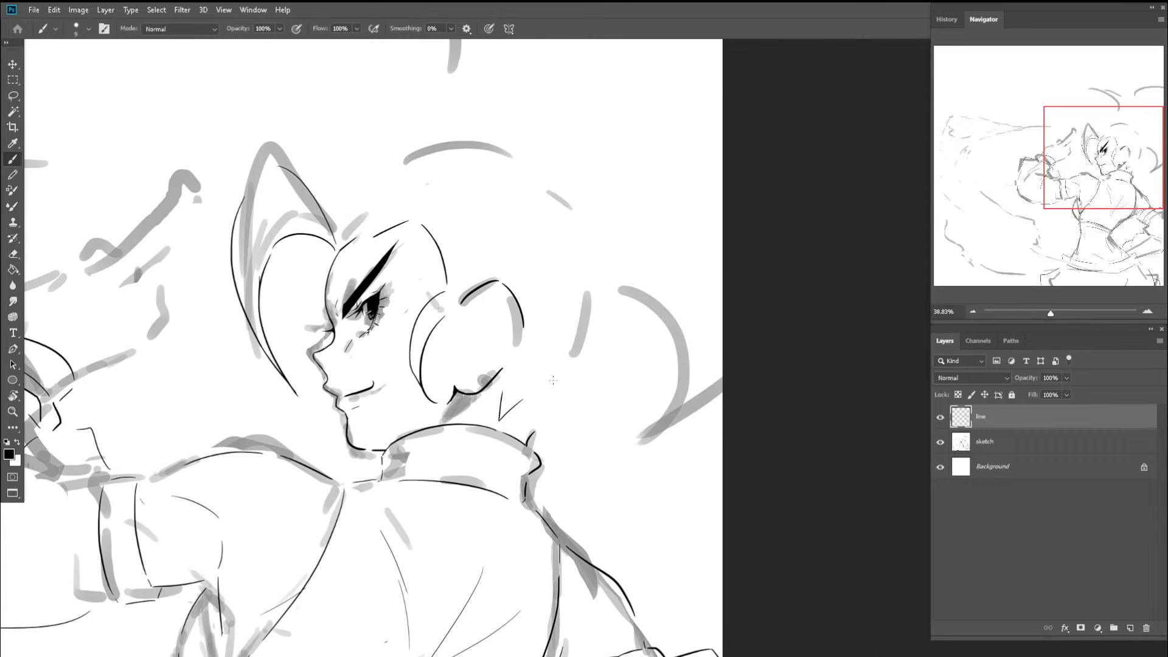
# - Ink the long curved hair outline behind the ear, redrawing it until the arc fits the sketch
pyautogui.moveTo(547, 416); pyautogui.dragTo(603, 329)
pyautogui.hotkey('ctrl', 'z')
pyautogui.moveTo(546, 411); pyautogui.dragTo(598, 278)
pyautogui.hotkey('ctrl', 'z')
pyautogui.moveTo(547, 401); pyautogui.dragTo(597, 307)
pyautogui.hotkey('ctrl', 'z')
pyautogui.moveTo(534, 420); pyautogui.dragTo(596, 306)
pyautogui.hotkey('ctrl', 'z')
pyautogui.moveTo(550, 415); pyautogui.dragTo(599, 294)
pyautogui.scroll(-3, 545, 345)
pyautogui.scroll(4, 545, 346)
# - Erase part of the small V-shaped mark above the collar and retry the strokes there
pyautogui.press('e')
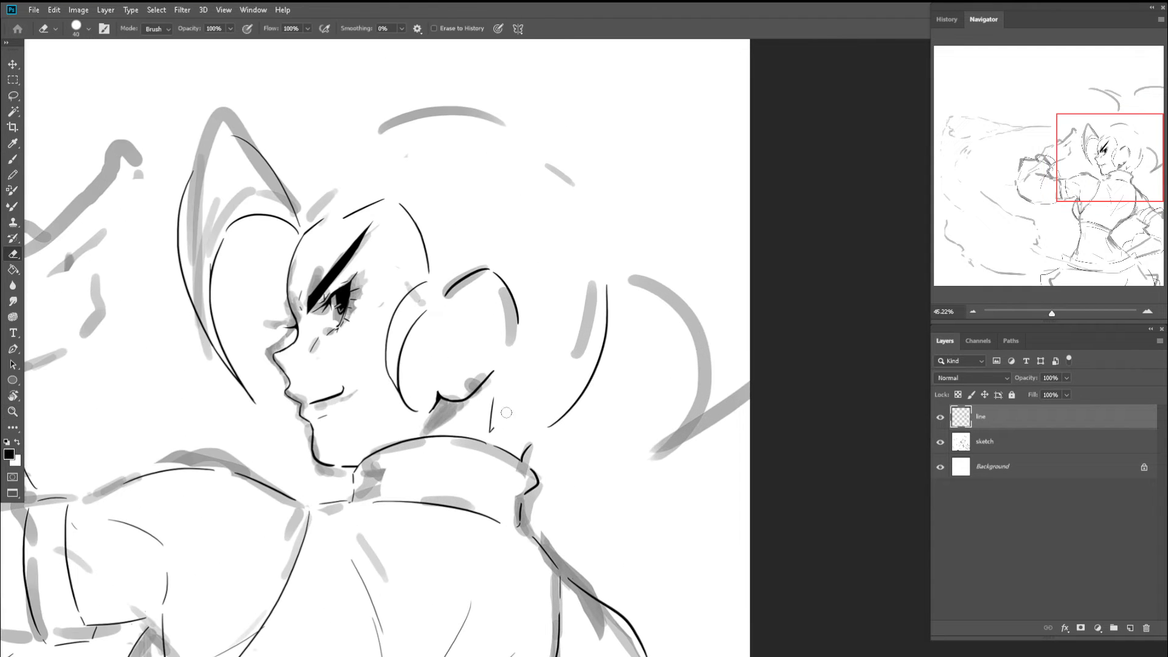
pyautogui.press('b')
pyautogui.hotkey('ctrl', 'z')
pyautogui.moveTo(492, 390)
pyautogui.mouseDown()
pyautogui.moveTo(484, 433)
pyautogui.moveTo(518, 425)
pyautogui.moveTo(480, 424)
pyautogui.moveTo(620, 470)
pyautogui.mouseUp()
pyautogui.hotkey('ctrl', 'z')
pyautogui.hotkey('ctrl', 'space')
pyautogui.scroll(-5, 545, 431)
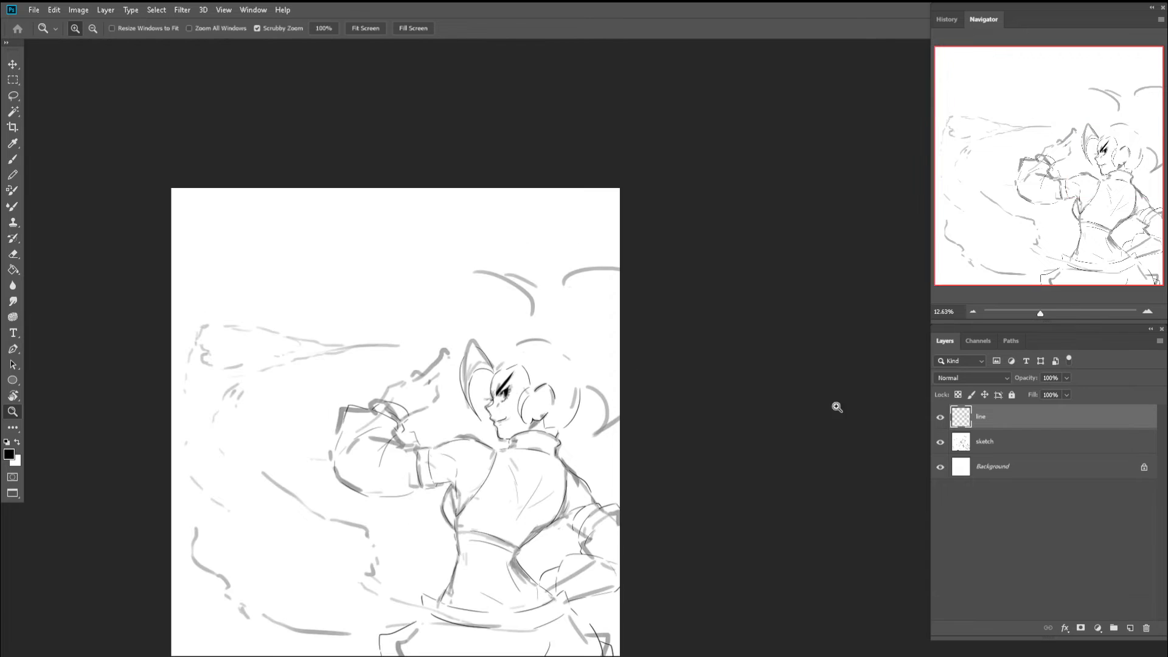
# - Hide the sketch layer and ink a short neck line running down from the ear's lower edge
pyautogui.press('b')
pyautogui.click(940, 442)
pyautogui.press('z')
pyautogui.scroll(-3, 517, 324)
pyautogui.scroll(6, 602, 377)
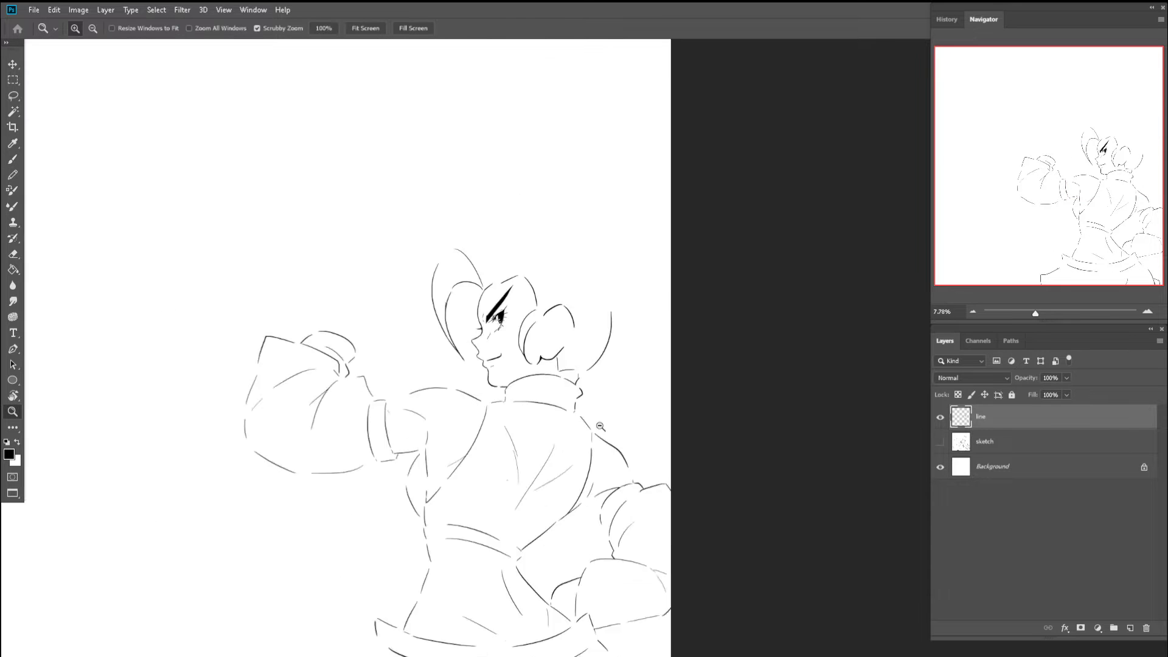
pyautogui.press('b')
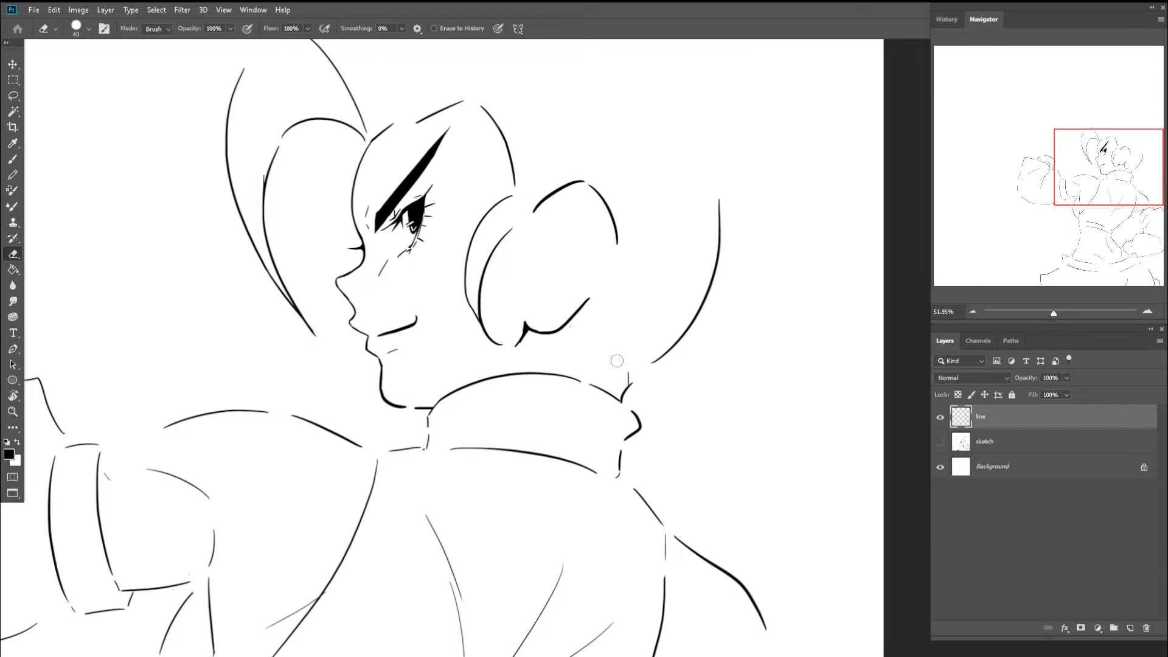
pyautogui.moveTo(584, 315); pyautogui.dragTo(593, 363)
pyautogui.press('e')
pyautogui.press('z')
pyautogui.scroll(-5, 486, 318)
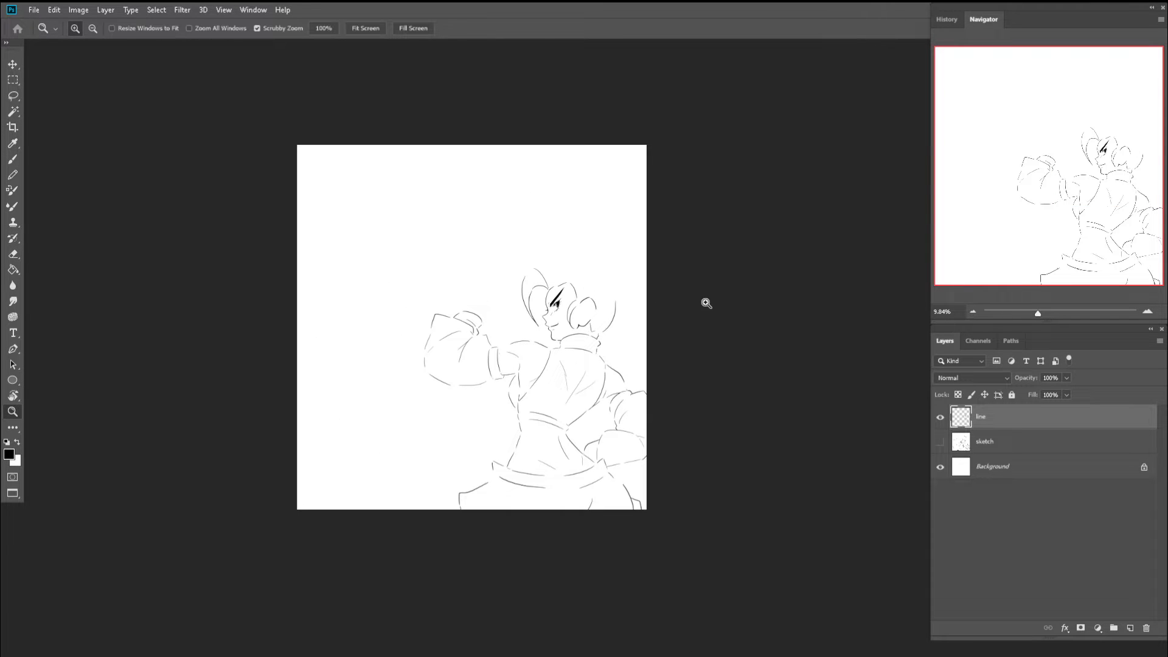
# - Show the sketch layer again and ink the large sweeping hair arc above the head with a thinner arc beside it
pyautogui.click(940, 441)
pyautogui.moveTo(614, 268)
pyautogui.mouseDown()
pyautogui.moveTo(589, 300)
pyautogui.moveTo(460, 230)
pyautogui.mouseUp()
pyautogui.click(581, 297)
pyautogui.press('b')
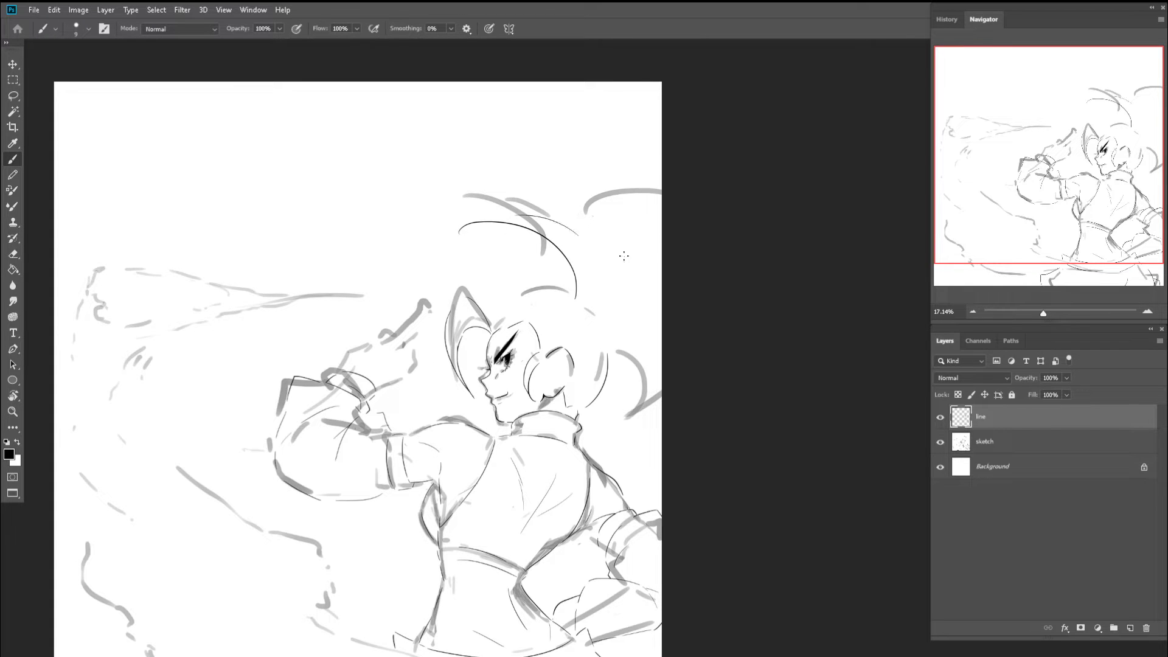
pyautogui.press('z')
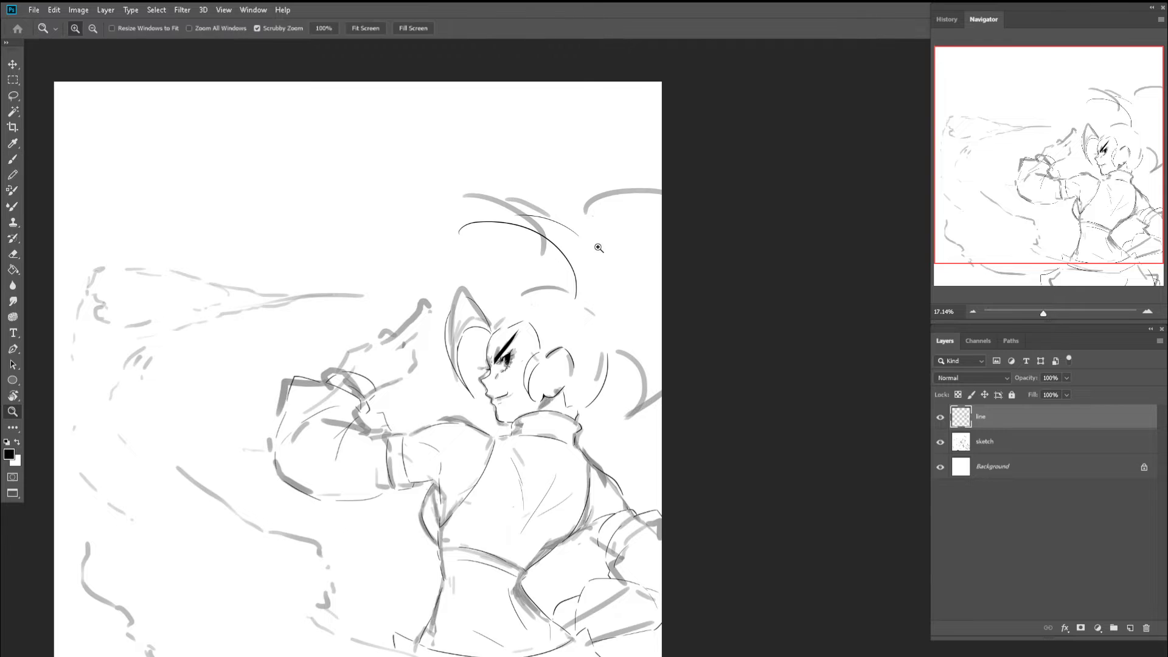
# - Ink the rounded upper outline of the hair mass at the canvas edge, redoing the stroke once
pyautogui.moveTo(599, 245); pyautogui.dragTo(623, 247)
pyautogui.press('b')
pyautogui.moveTo(584, 209); pyautogui.dragTo(697, 222)
pyautogui.hotkey('ctrl', 'z')
pyautogui.moveTo(588, 240)
pyautogui.mouseDown()
pyautogui.moveTo(662, 178)
pyautogui.moveTo(708, 194)
pyautogui.mouseUp()
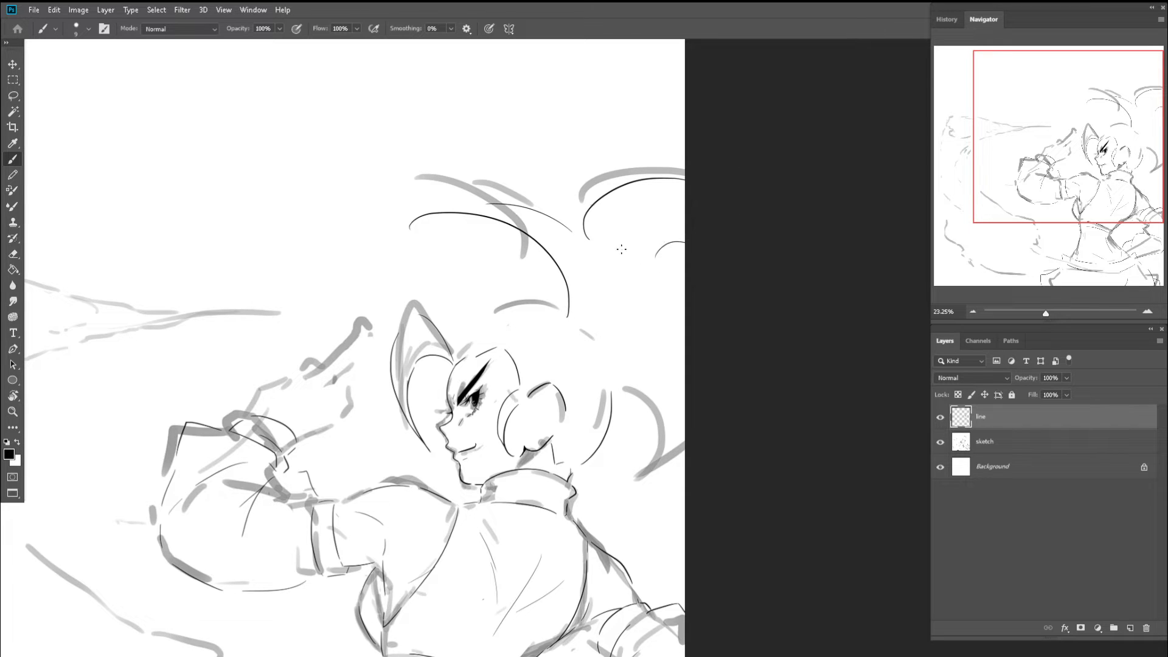
# - Ink the lower edge of the upper hair mass and a short connecting line down the back of the head
pyautogui.press('e')
pyautogui.press('b')
pyautogui.moveTo(604, 243); pyautogui.dragTo(685, 258)
pyautogui.moveTo(610, 355); pyautogui.dragTo(596, 301)
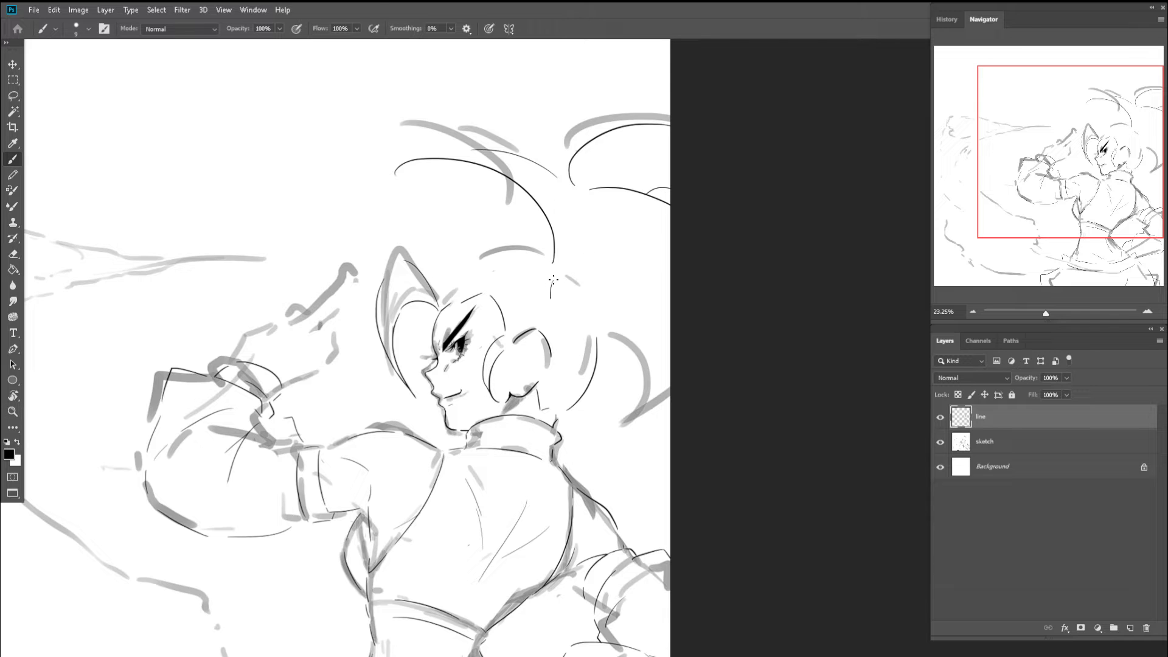
# - Ink the large rounded hair curl behind the neck, retrying the stroke until the curve reads well
pyautogui.moveTo(566, 351)
pyautogui.mouseDown()
pyautogui.moveTo(545, 296)
pyautogui.moveTo(571, 384)
pyautogui.mouseUp()
pyautogui.hotkey('ctrl', 'z')
pyautogui.moveTo(537, 262)
pyautogui.mouseDown()
pyautogui.moveTo(576, 385)
pyautogui.moveTo(657, 380)
pyautogui.moveTo(569, 397)
pyautogui.mouseUp()
pyautogui.hotkey('ctrl', 'z')
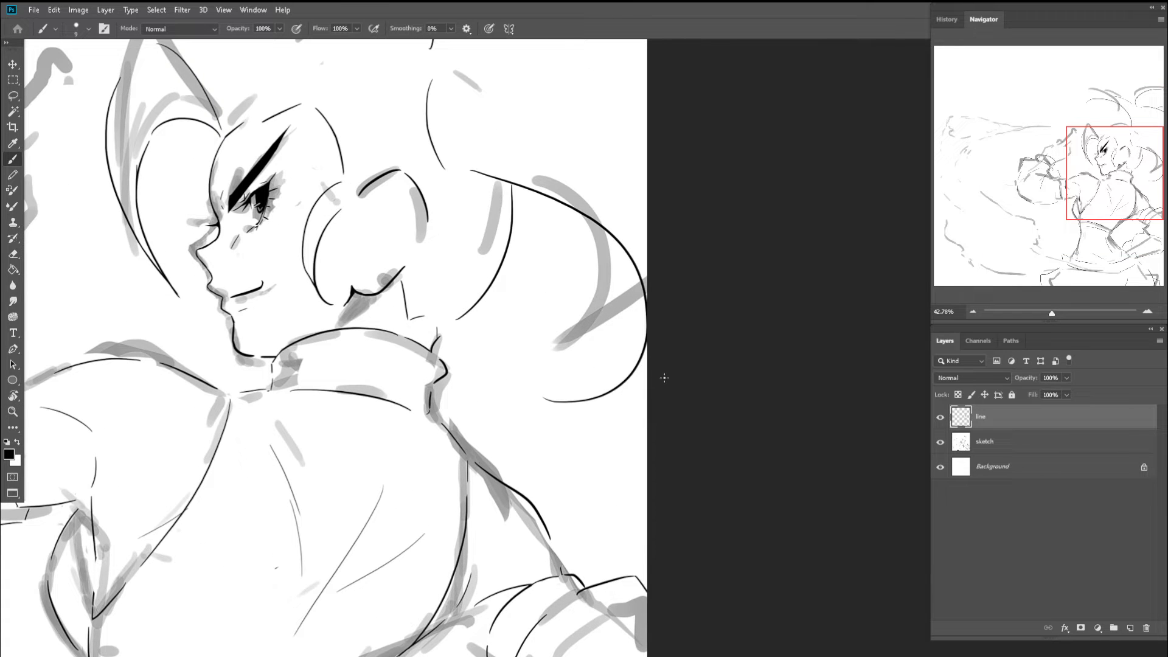
pyautogui.moveTo(663, 378)
pyautogui.mouseDown()
pyautogui.moveTo(582, 398)
pyautogui.moveTo(592, 401)
pyautogui.moveTo(562, 359)
pyautogui.mouseUp()
pyautogui.hotkey('ctrl', 'z')
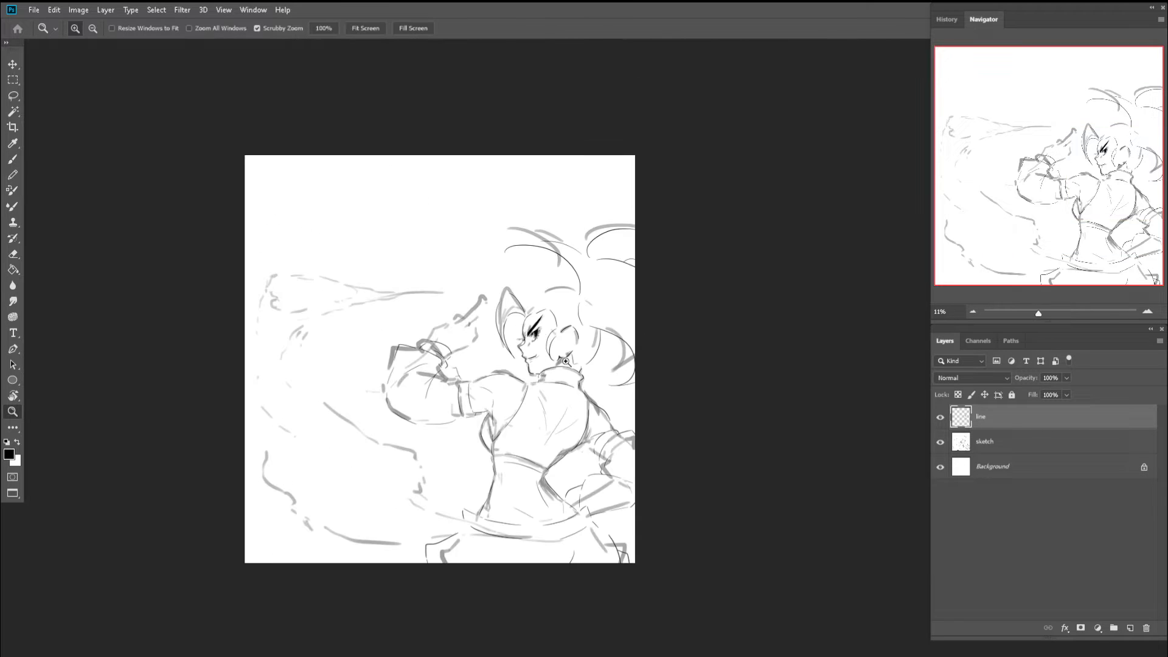
# - Check the new hair outlines with the sketch layer hidden, then turn the sketch back on
pyautogui.click(940, 441)
pyautogui.moveTo(531, 281)
pyautogui.mouseDown()
pyautogui.moveTo(500, 281)
pyautogui.moveTo(631, 279)
pyautogui.moveTo(633, 313)
pyautogui.mouseUp()
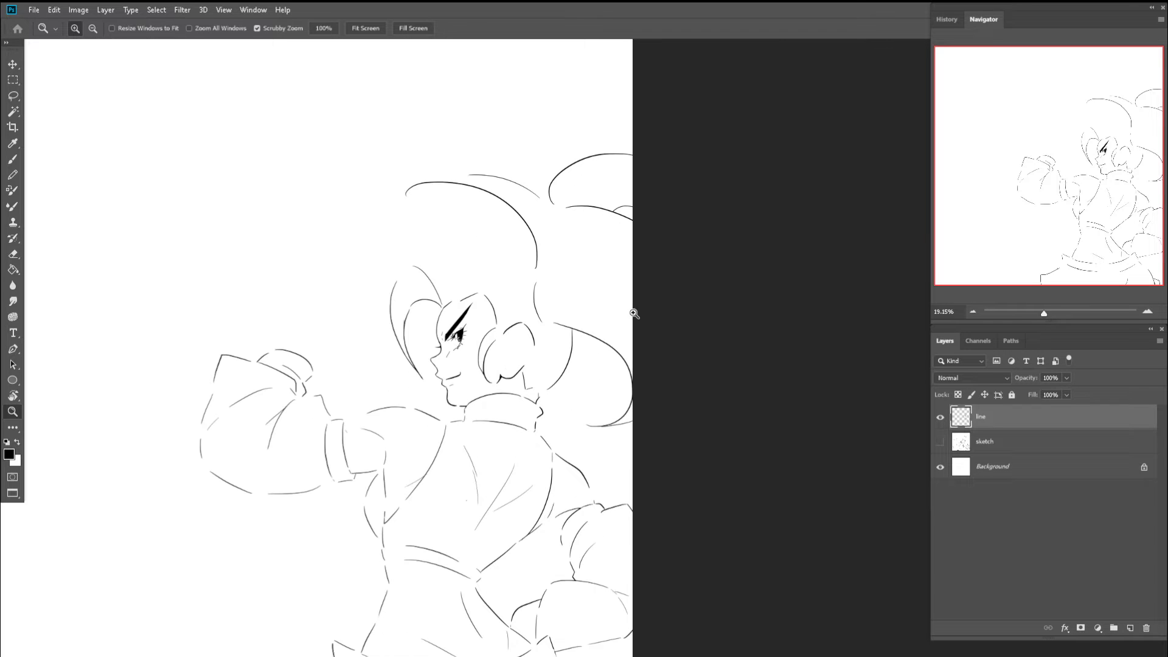
pyautogui.click(939, 442)
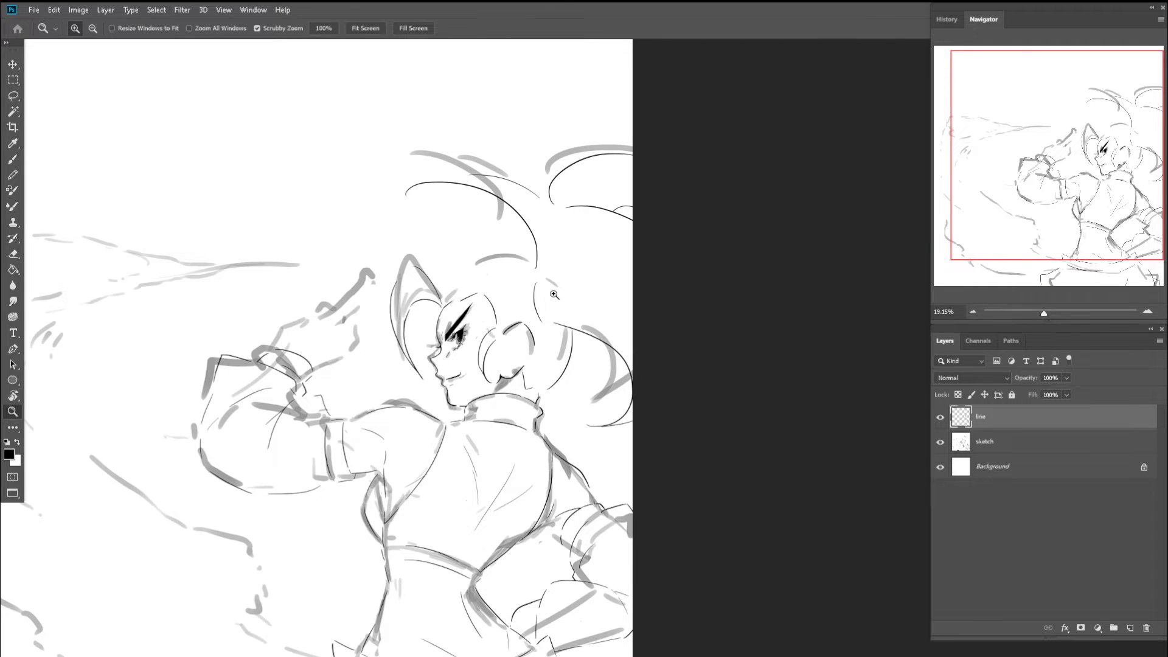
pyautogui.moveTo(553, 295); pyautogui.dragTo(564, 295)
# - Erase the connecting line at the back of the head and replace it with two short broken strokes
pyautogui.press('e')
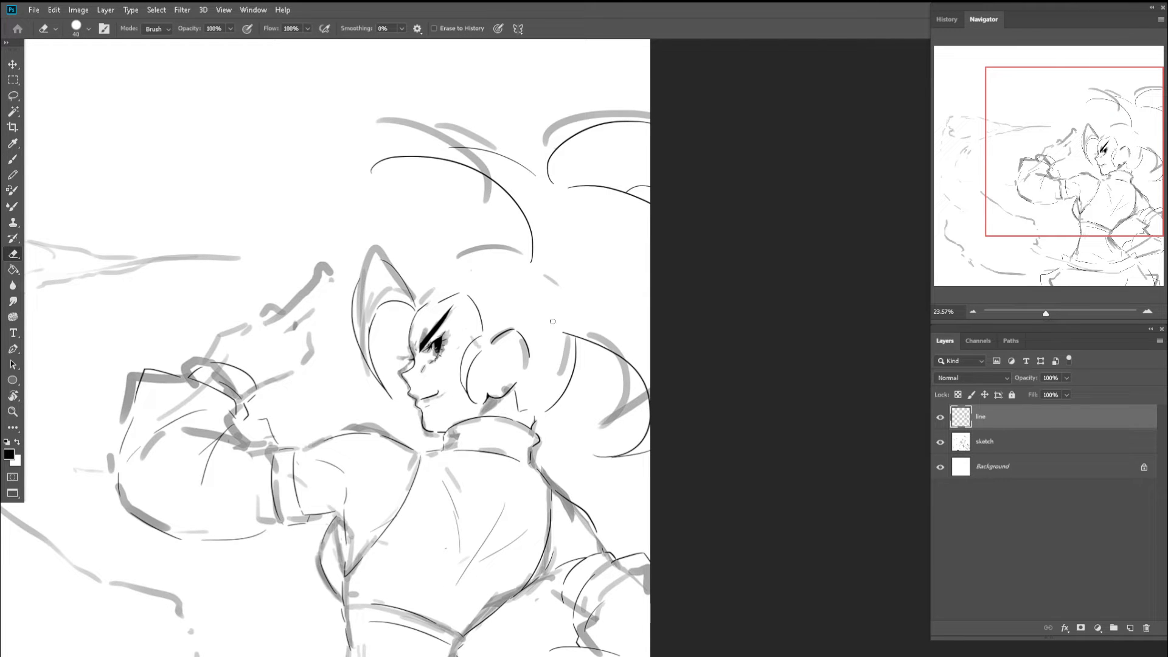
pyautogui.press('b')
pyautogui.moveTo(532, 276)
pyautogui.mouseDown()
pyautogui.moveTo(543, 300)
pyautogui.moveTo(485, 297)
pyautogui.mouseUp()
pyautogui.hotkey('ctrl', 'z')
pyautogui.press('e')
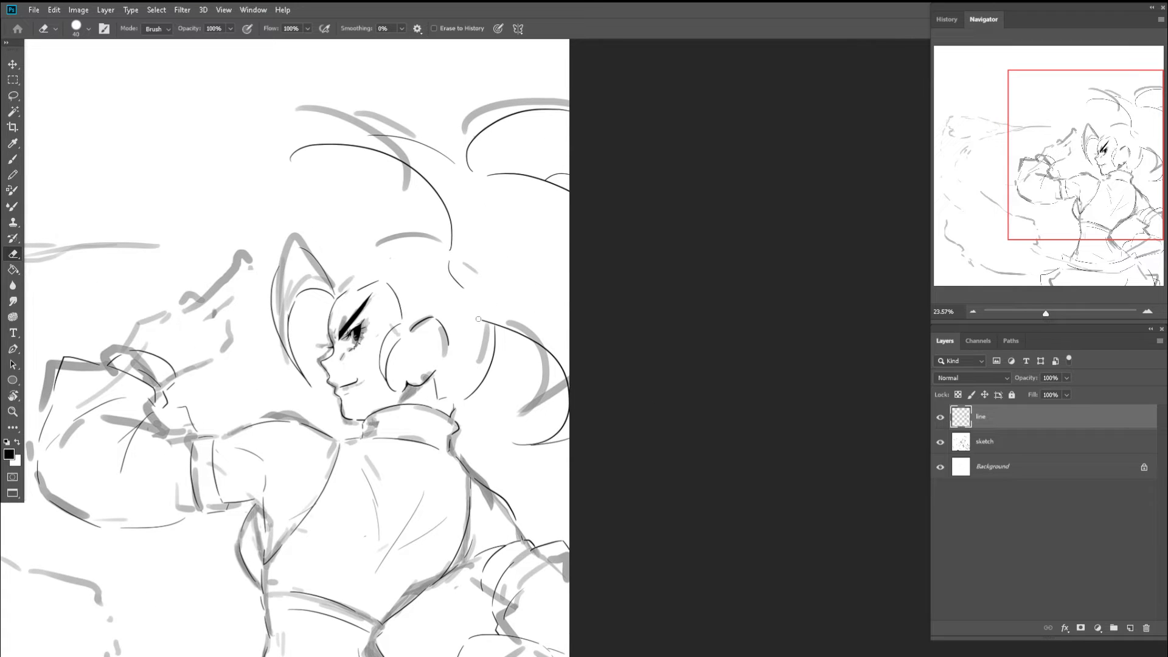
pyautogui.press('b')
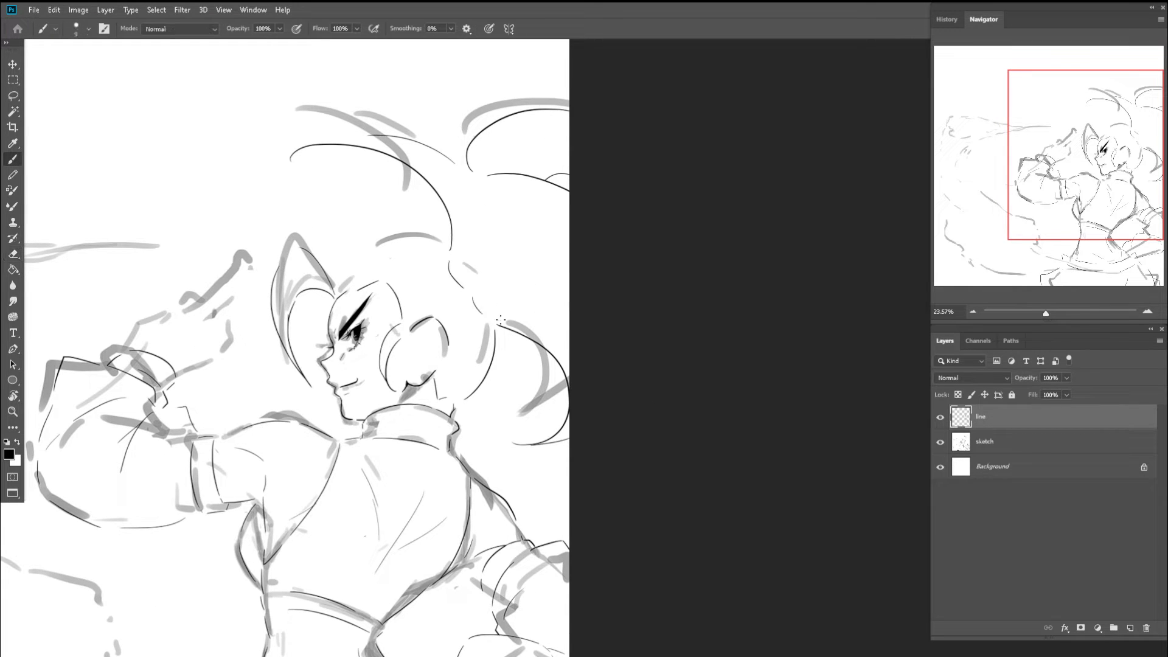
# - Rotate the canvas and redraw the hair arc behind the ear beside the large curl
pyautogui.press('z')
pyautogui.moveTo(520, 308)
pyautogui.mouseDown()
pyautogui.moveTo(472, 309)
pyautogui.moveTo(517, 331)
pyautogui.moveTo(496, 361)
pyautogui.moveTo(530, 312)
pyautogui.mouseUp()
pyautogui.press('b')
pyautogui.press('r')
pyautogui.moveTo(543, 253); pyautogui.dragTo(438, 283)
pyautogui.press('z')
pyautogui.moveTo(503, 317)
pyautogui.mouseDown()
pyautogui.moveTo(524, 319)
pyautogui.moveTo(514, 430)
pyautogui.mouseUp()
pyautogui.press('e')
pyautogui.press('b')
pyautogui.hotkey('ctrl', 'z')
pyautogui.moveTo(533, 310); pyautogui.dragTo(514, 430)
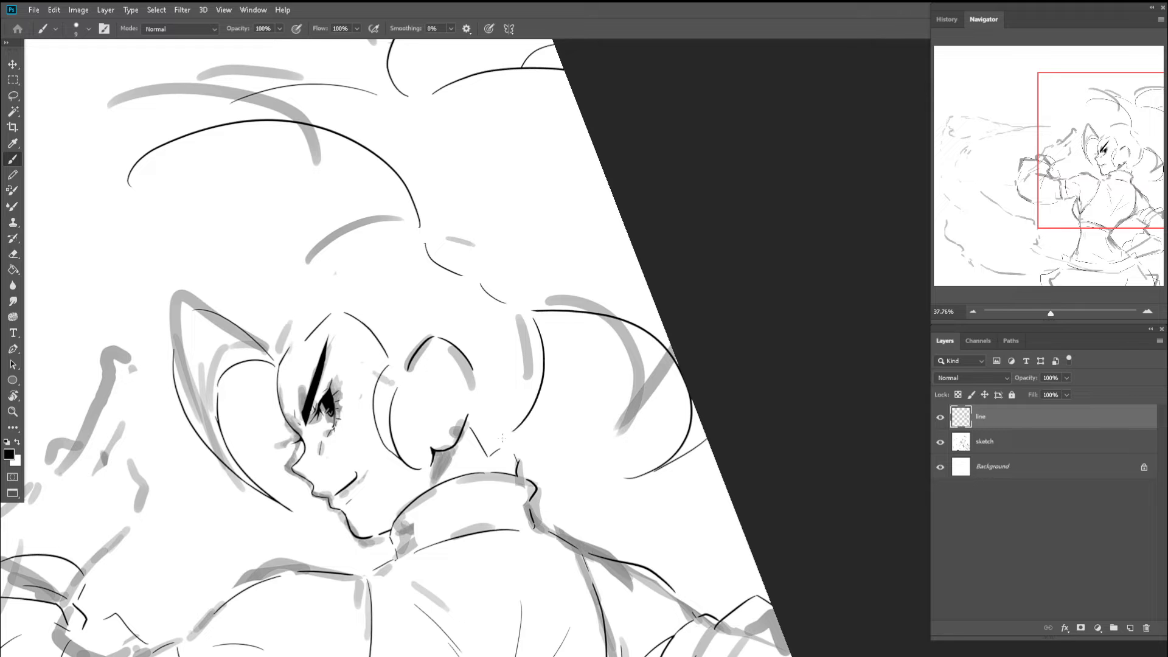
pyautogui.hotkey('ctrl', 'z')
pyautogui.moveTo(534, 318)
pyautogui.mouseDown()
pyautogui.moveTo(534, 418)
pyautogui.moveTo(521, 436)
pyautogui.moveTo(459, 419)
pyautogui.moveTo(550, 448)
pyautogui.moveTo(487, 406)
pyautogui.mouseUp()
# - Erase the small neck mark under the ear and ink the back-of-neck line rising from the collar
pyautogui.press('z')
pyautogui.press('e')
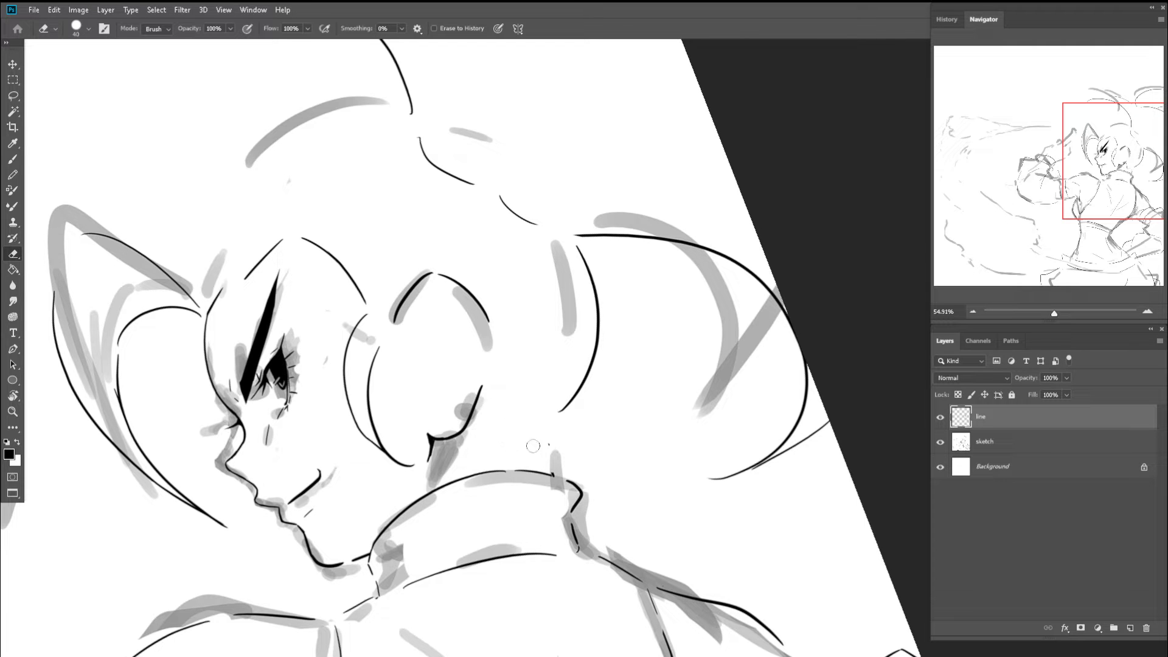
pyautogui.press('b')
pyautogui.moveTo(556, 418); pyautogui.dragTo(553, 460)
pyautogui.press('z')
pyautogui.moveTo(557, 418)
pyautogui.mouseDown()
pyautogui.moveTo(553, 476)
pyautogui.moveTo(500, 437)
pyautogui.mouseUp()
pyautogui.press('b')
pyautogui.press('c')
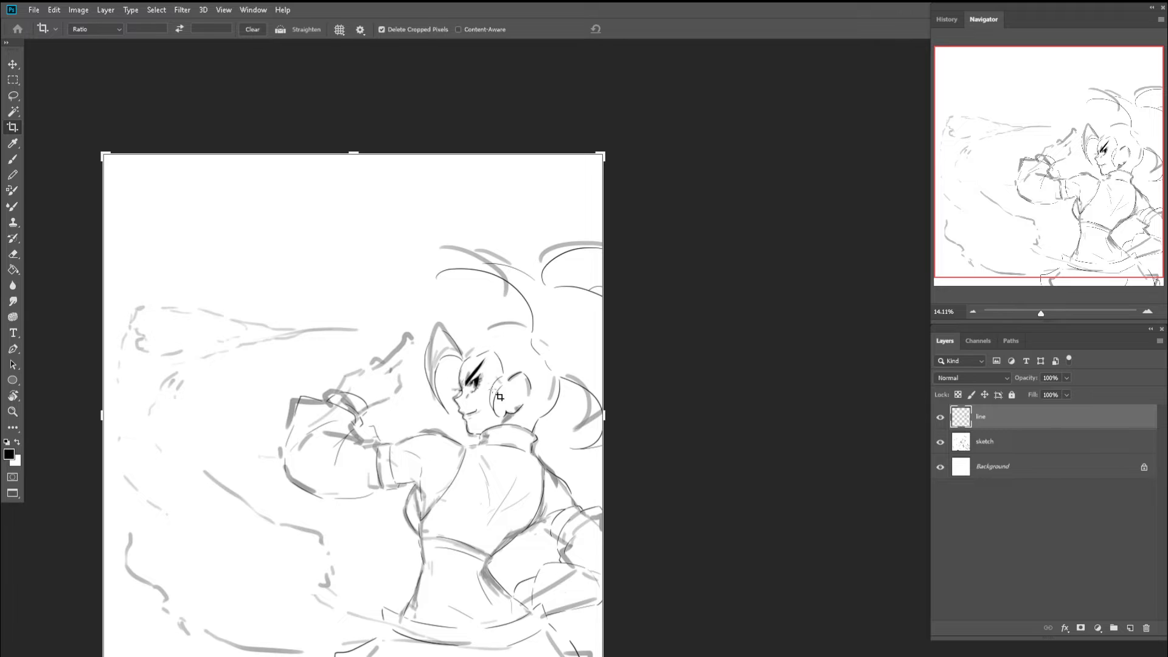
# - Straighten the view and redraw the arc behind the ear so it starts at the large curl's tip
pyautogui.press('z')
pyautogui.moveTo(535, 403); pyautogui.dragTo(600, 399)
pyautogui.press('z')
pyautogui.moveTo(550, 430)
pyautogui.mouseDown()
pyautogui.moveTo(581, 422)
pyautogui.moveTo(544, 439)
pyautogui.moveTo(615, 347)
pyautogui.moveTo(564, 420)
pyautogui.mouseUp()
pyautogui.press('e')
pyautogui.press('b')
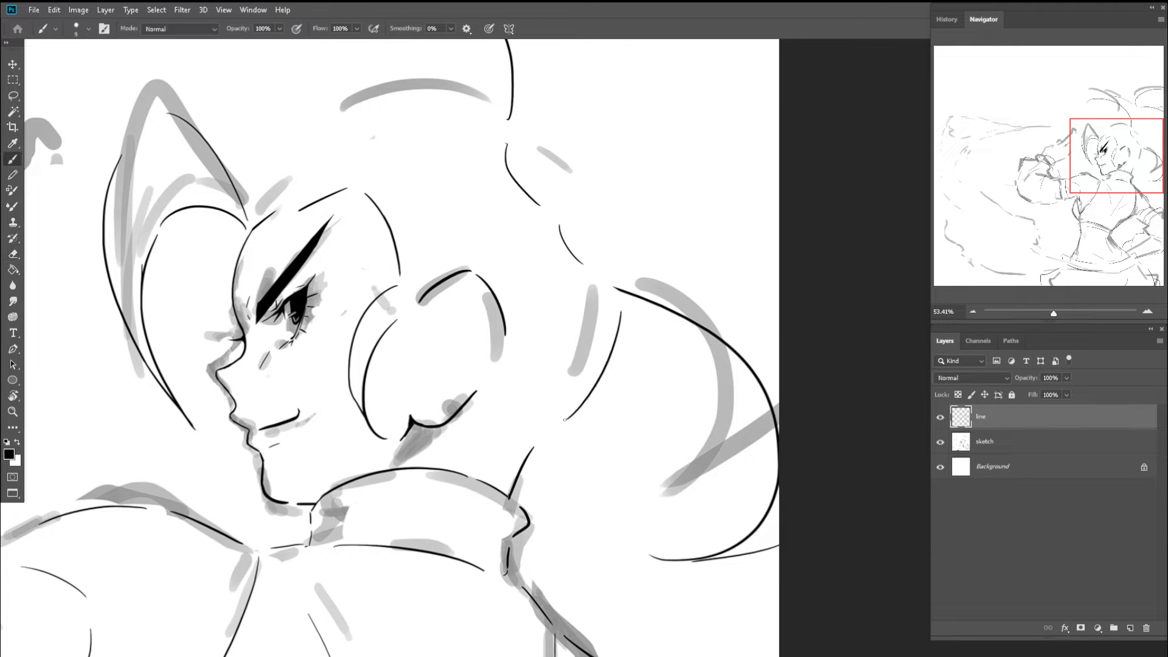
pyautogui.hotkey('ctrl', 'z')
pyautogui.moveTo(616, 307); pyautogui.dragTo(546, 430)
pyautogui.hotkey('ctrl', 'z')
pyautogui.moveTo(613, 290); pyautogui.dragTo(560, 401)
pyautogui.hotkey('ctrl', 'z')
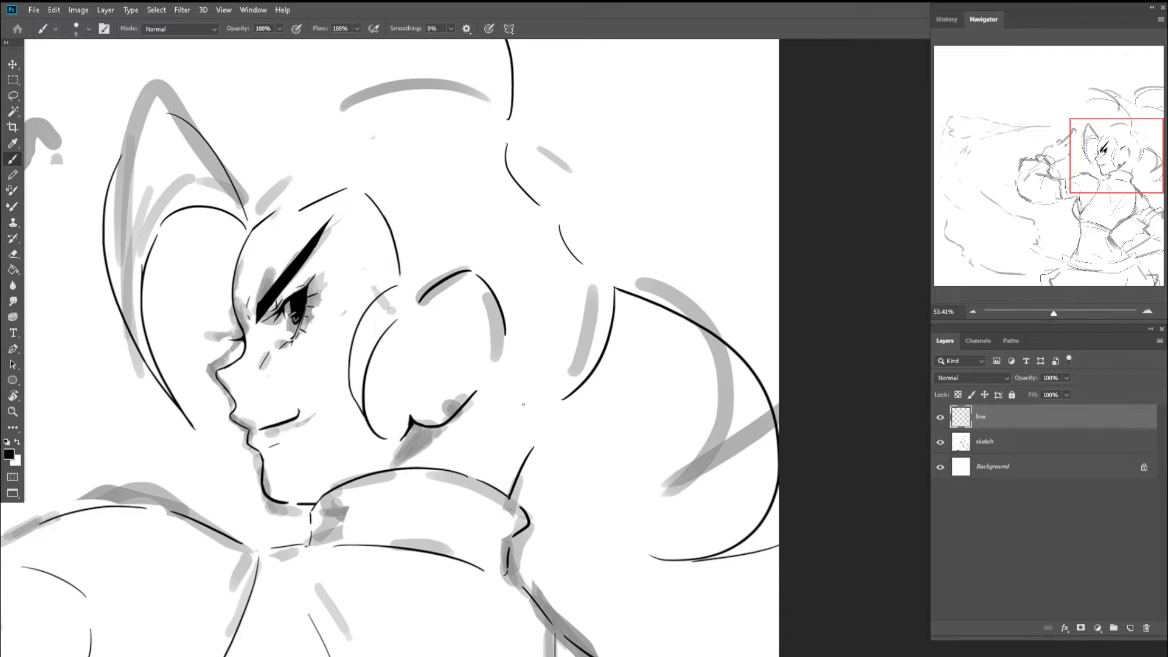
pyautogui.hotkey('ctrl', 'z')
# - Inspect the whole figure's line art without the sketch layer, then make the sketch visible again
pyautogui.press('z')
pyautogui.moveTo(510, 404); pyautogui.dragTo(449, 364)
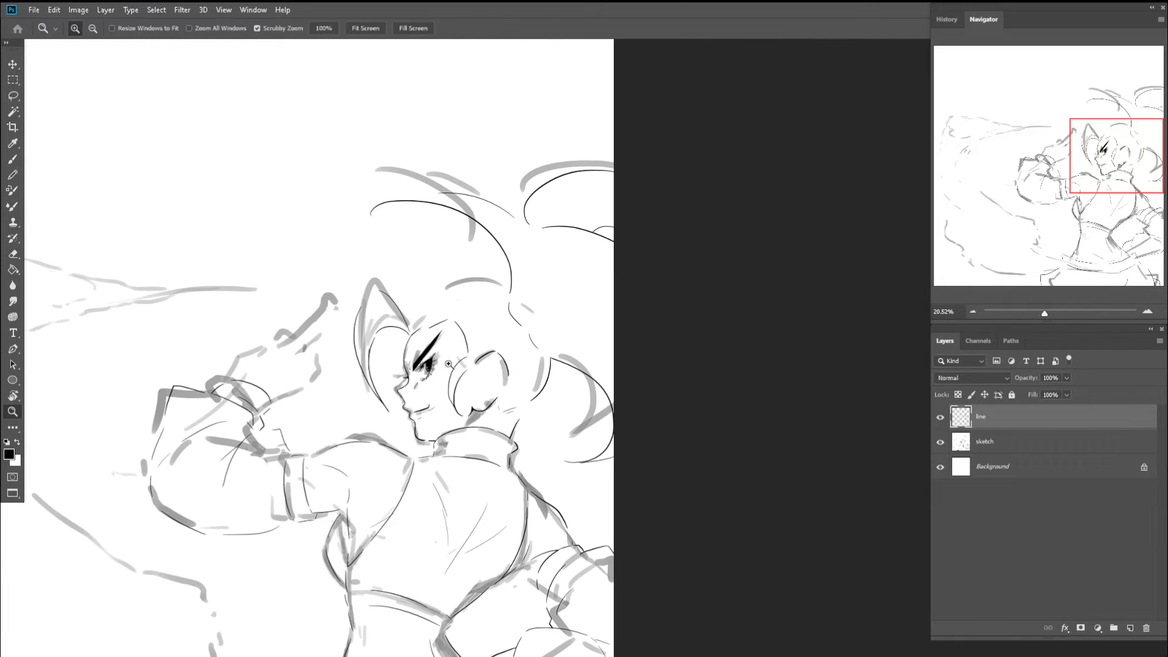
pyautogui.press('b')
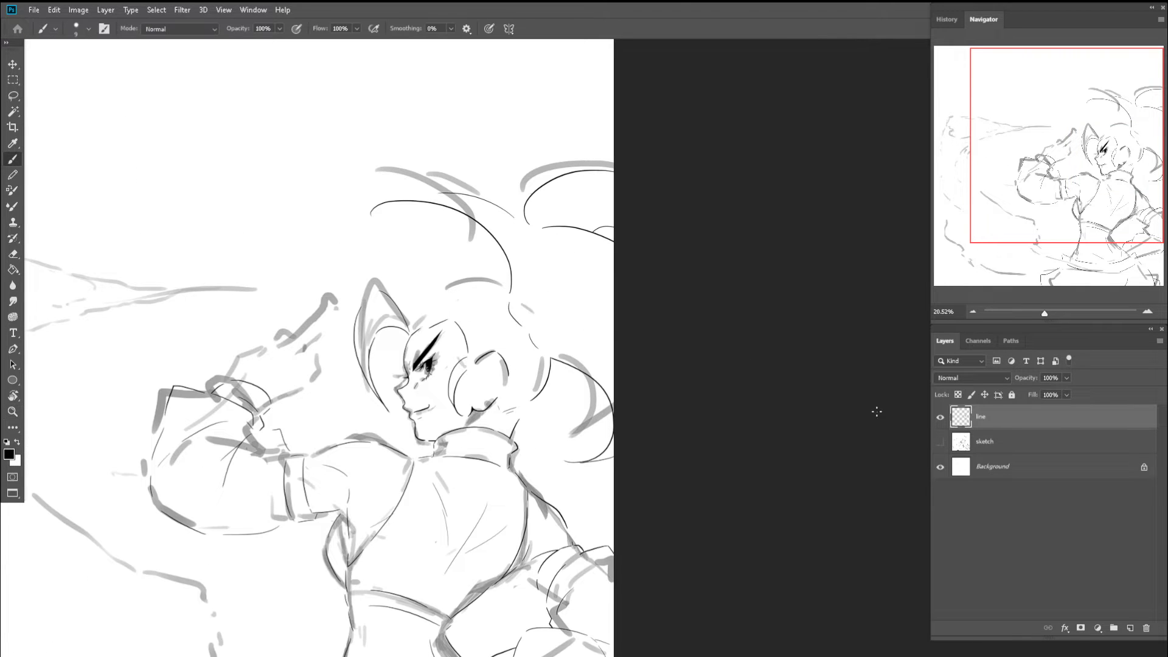
pyautogui.press('z')
pyautogui.moveTo(460, 286); pyautogui.dragTo(388, 307)
pyautogui.press('b')
pyautogui.press('z')
pyautogui.moveTo(460, 294); pyautogui.dragTo(533, 315)
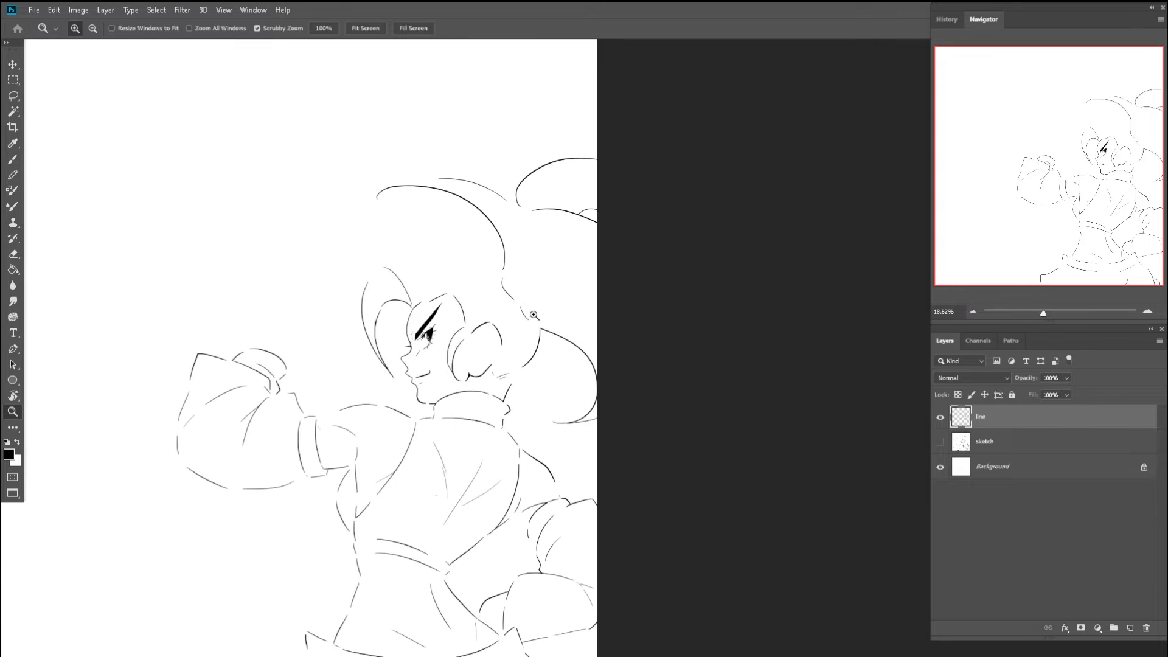
pyautogui.click(940, 442)
pyautogui.press('z')
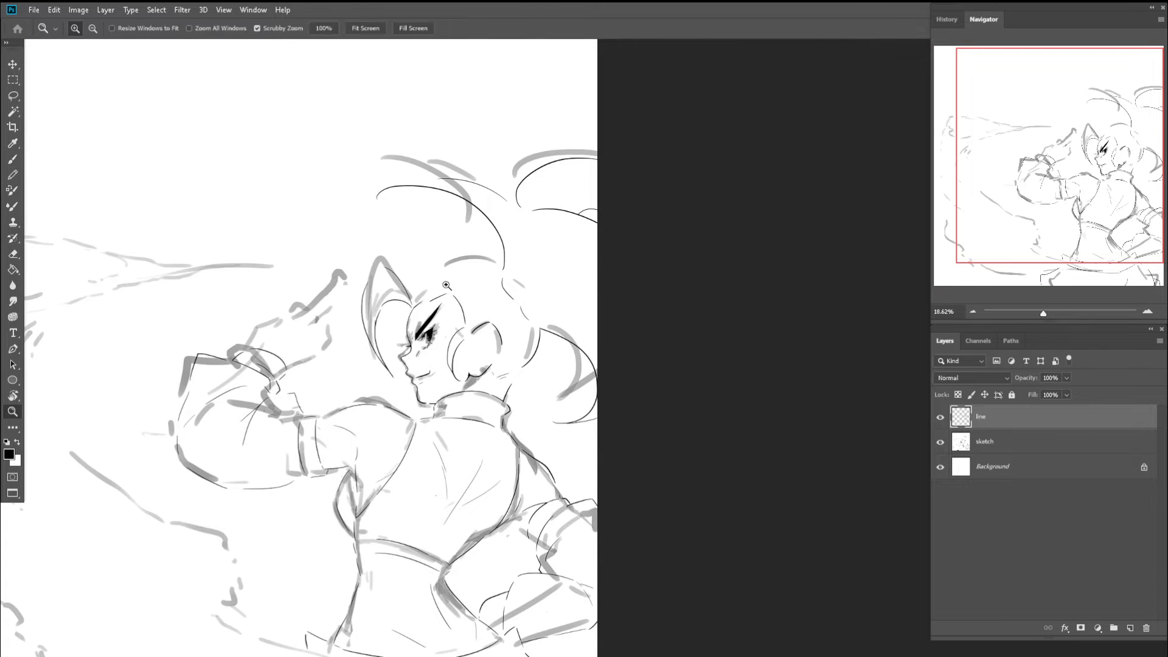
# - Ink the front of the crown outline rising from the base of the front hair lock, retrying the stroke until it fits
pyautogui.moveTo(446, 284); pyautogui.dragTo(480, 284)
pyautogui.press('b')
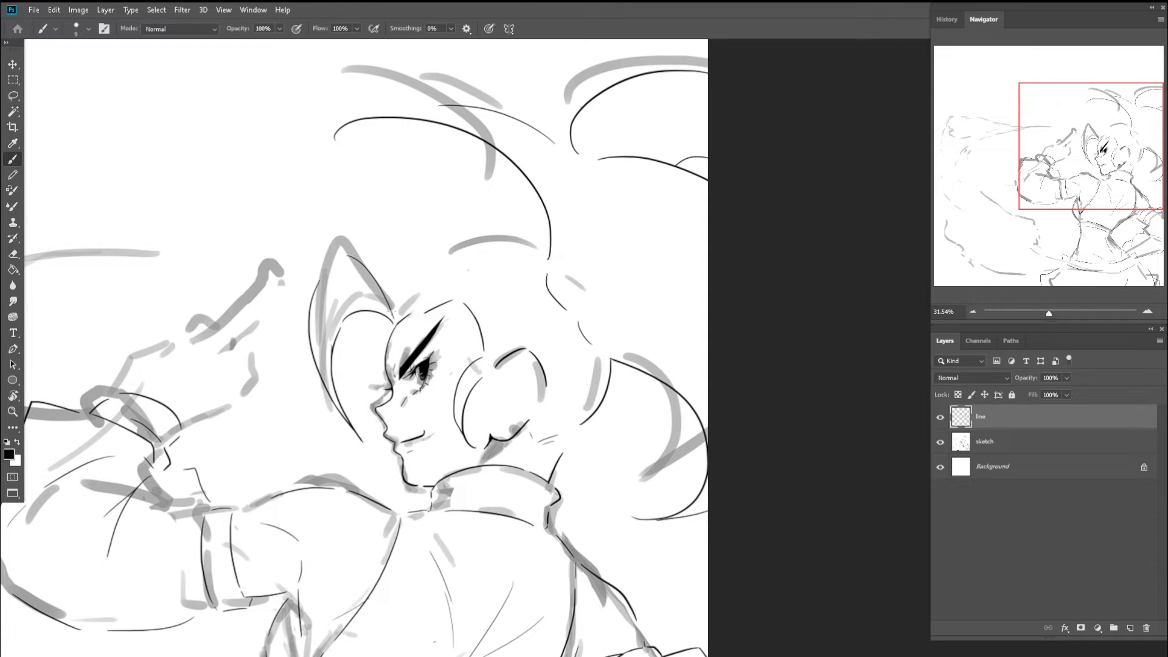
pyautogui.moveTo(392, 311); pyautogui.dragTo(443, 255)
pyautogui.hotkey('ctrl', 'z')
pyautogui.moveTo(392, 310); pyautogui.dragTo(444, 254)
pyautogui.hotkey('ctrl', 'z')
pyautogui.moveTo(391, 313)
pyautogui.mouseDown()
pyautogui.moveTo(445, 254)
pyautogui.moveTo(460, 259)
pyautogui.mouseUp()
pyautogui.press('z')
pyautogui.press('b')
# - Rotate the canvas and continue the crown outline over the head toward the large hair arc
pyautogui.moveTo(434, 218)
pyautogui.mouseDown()
pyautogui.moveTo(487, 274)
pyautogui.moveTo(529, 258)
pyautogui.moveTo(512, 279)
pyautogui.moveTo(375, 201)
pyautogui.moveTo(573, 180)
pyautogui.mouseUp()
pyautogui.press('r')
pyautogui.press('b')
pyautogui.press('r')
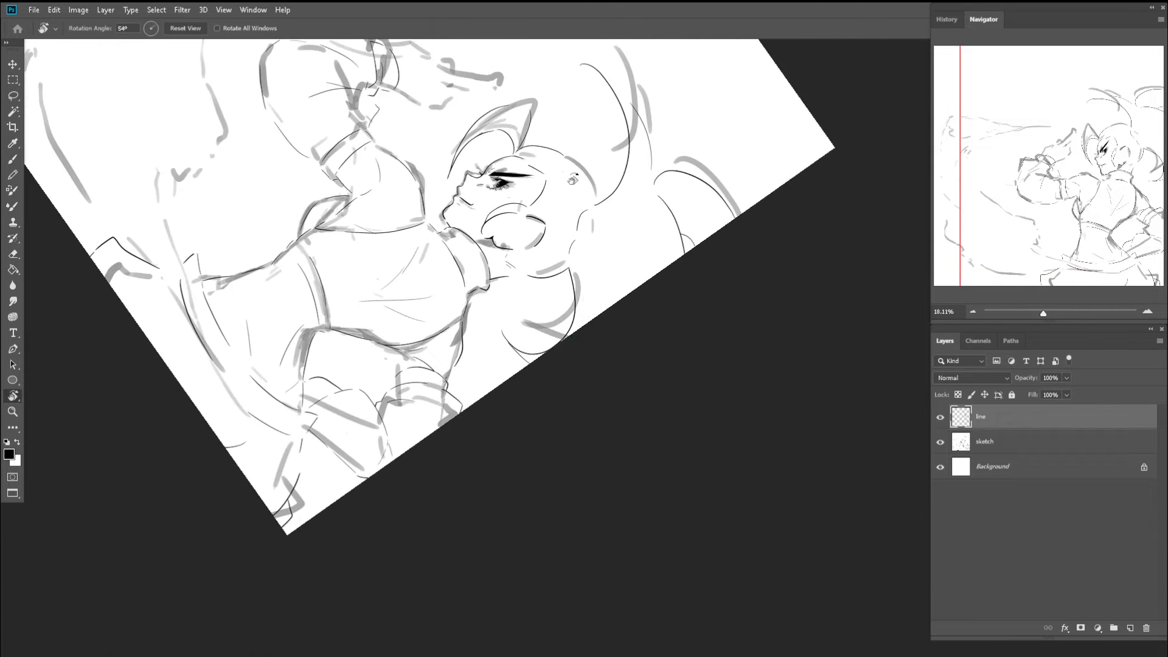
pyautogui.press('b')
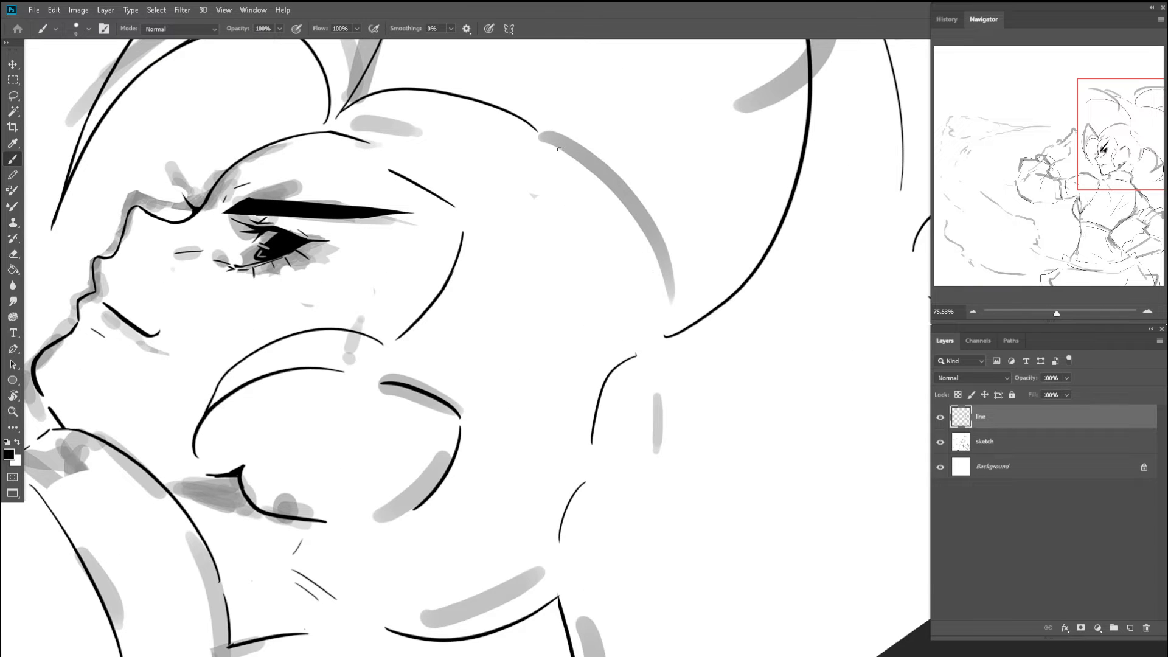
pyautogui.press('r')
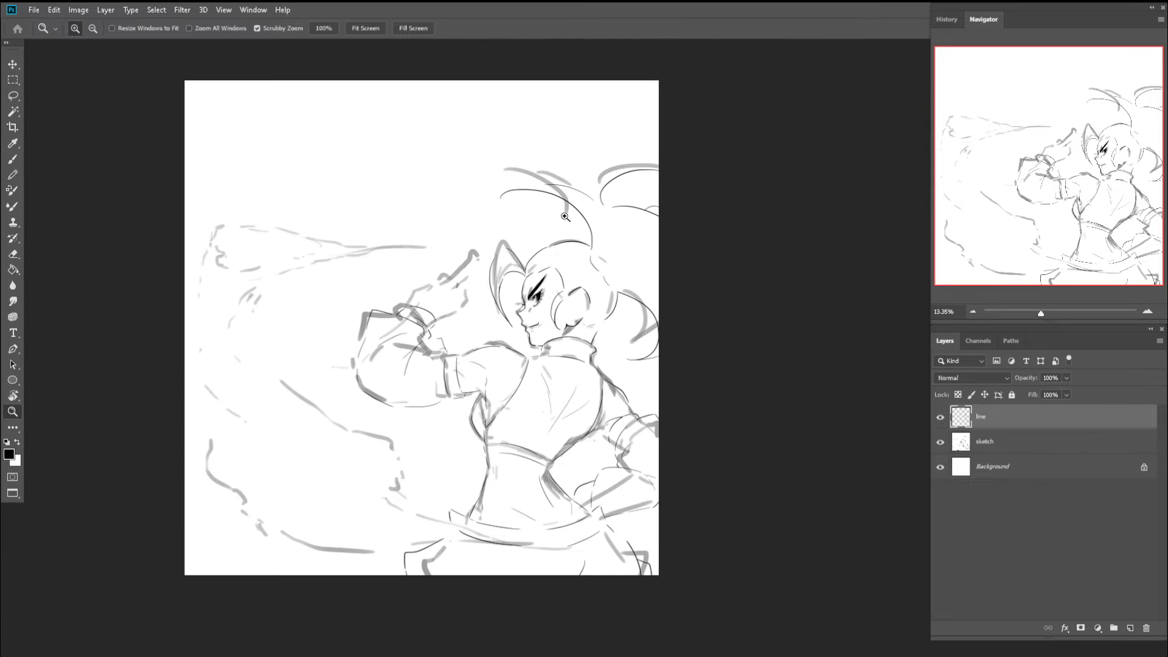
# - Tilt the canvas slightly and ink a long curved hair strand from the back of the crown down behind the ear
pyautogui.moveTo(615, 228); pyautogui.dragTo(556, 270)
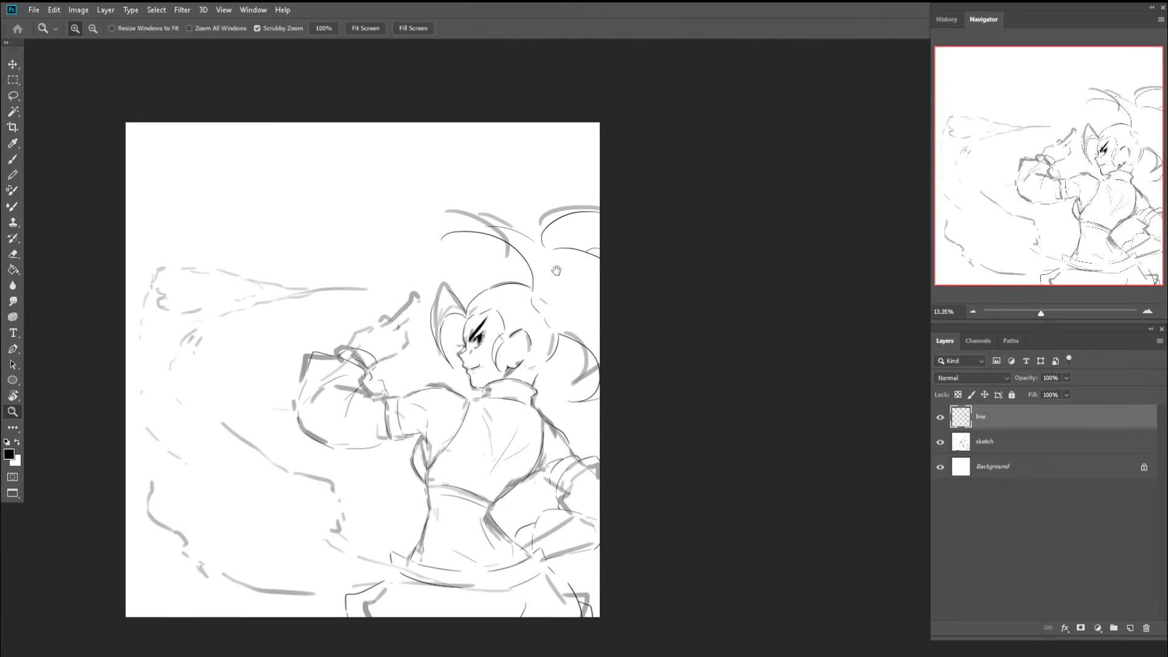
pyautogui.moveTo(489, 236); pyautogui.dragTo(596, 241)
pyautogui.press('r')
pyautogui.press('z')
pyautogui.moveTo(654, 276); pyautogui.dragTo(656, 276)
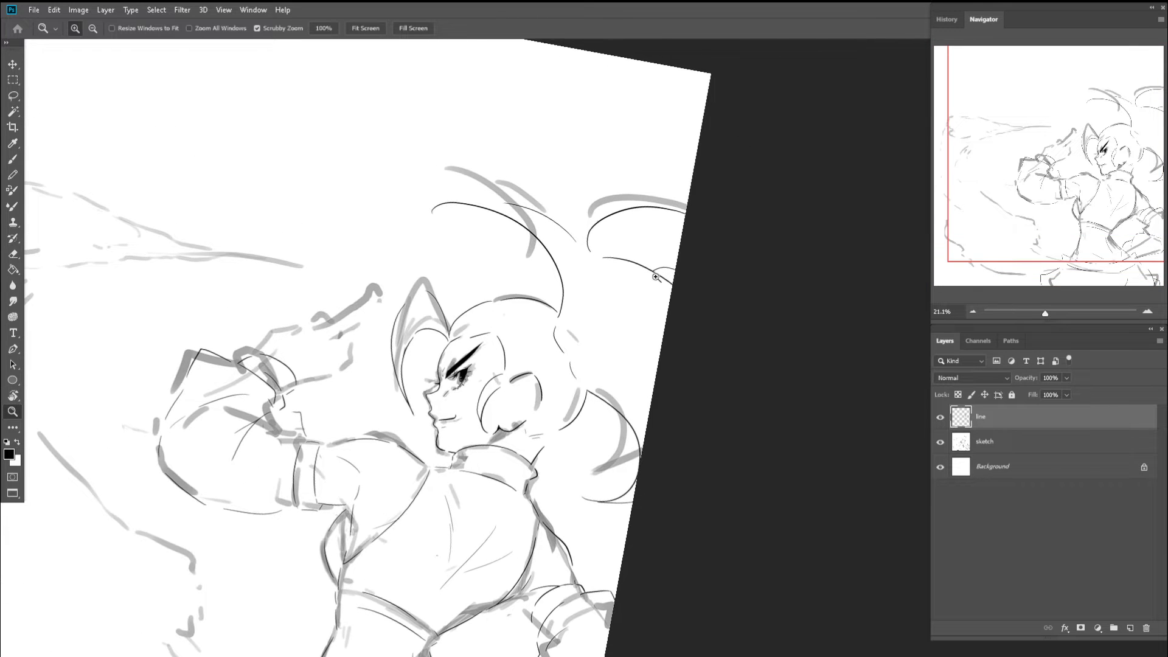
pyautogui.press('b')
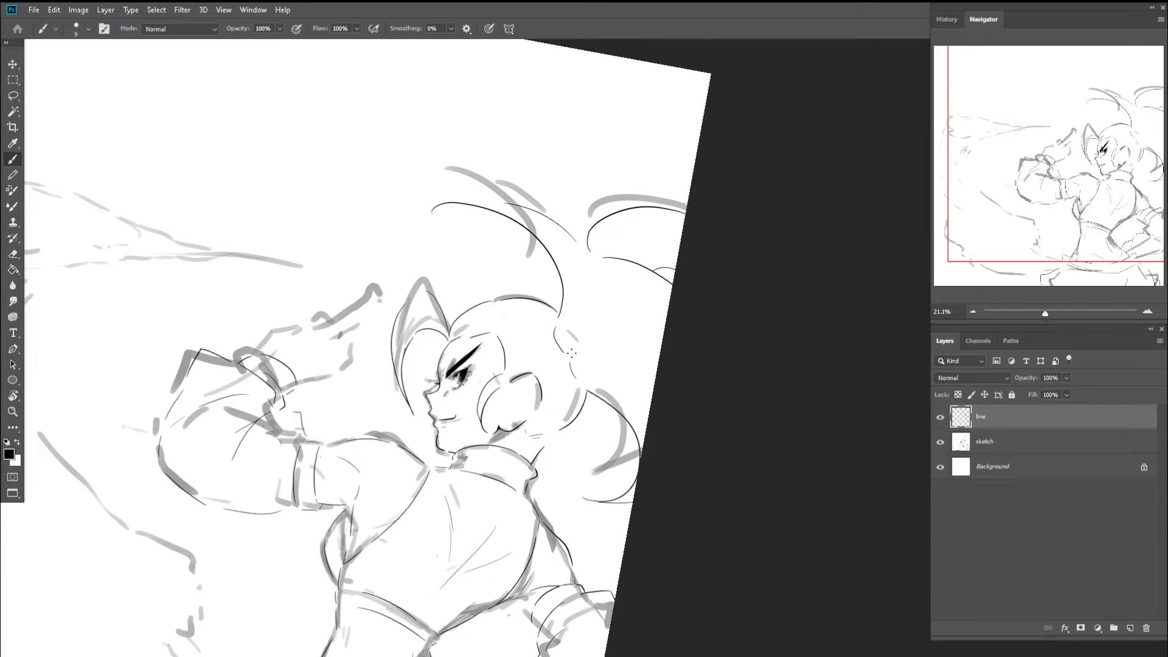
pyautogui.moveTo(553, 335); pyautogui.dragTo(545, 418)
pyautogui.hotkey('ctrl', 'z')
pyautogui.moveTo(553, 337)
pyautogui.mouseDown()
pyautogui.moveTo(579, 488)
pyautogui.moveTo(549, 380)
pyautogui.moveTo(560, 491)
pyautogui.mouseUp()
pyautogui.hotkey('ctrl', 'z')
pyautogui.hotkey('ctrl', 'z')
pyautogui.moveTo(552, 324)
pyautogui.mouseDown()
pyautogui.moveTo(536, 368)
pyautogui.moveTo(582, 402)
pyautogui.moveTo(567, 388)
pyautogui.moveTo(580, 426)
pyautogui.moveTo(571, 413)
pyautogui.moveTo(582, 457)
pyautogui.mouseUp()
# - Ink a second curved strand from the large curl's tip, redrawing it until it meets the first strand's lower end
pyautogui.moveTo(585, 393); pyautogui.dragTo(581, 471)
pyautogui.hotkey('ctrl', 'z')
pyautogui.moveTo(587, 388); pyautogui.dragTo(563, 497)
pyautogui.hotkey('ctrl', 'z')
pyautogui.scroll(1, 572, 412)
pyautogui.scroll(1, 572, 413)
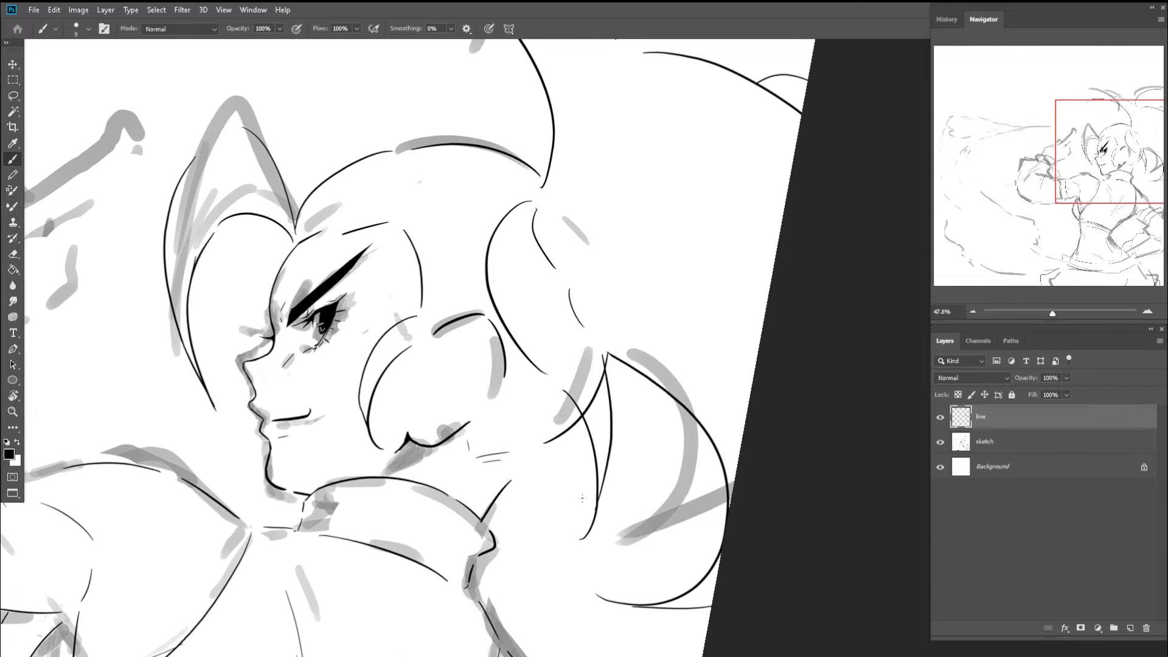
pyautogui.hotkey('ctrl', 'z')
pyautogui.moveTo(597, 356)
pyautogui.mouseDown()
pyautogui.moveTo(575, 564)
pyautogui.moveTo(601, 486)
pyautogui.mouseUp()
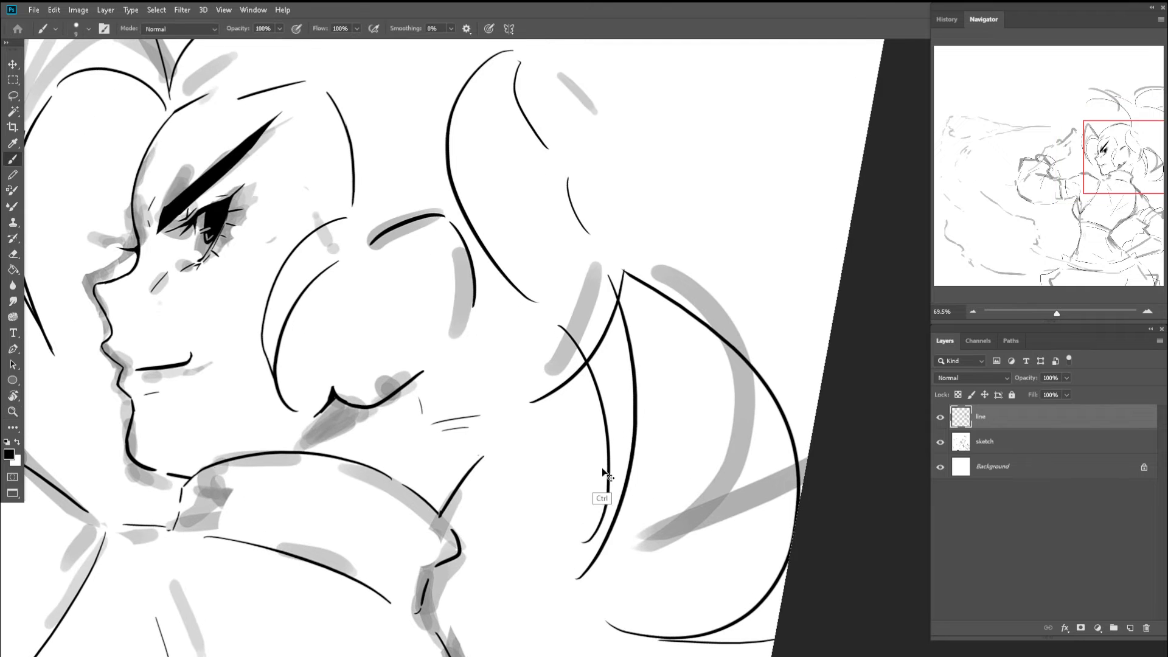
pyautogui.hotkey('ctrl', 'z')
pyautogui.moveTo(622, 282)
pyautogui.mouseDown()
pyautogui.moveTo(571, 580)
pyautogui.moveTo(600, 514)
pyautogui.mouseUp()
pyautogui.press('z')
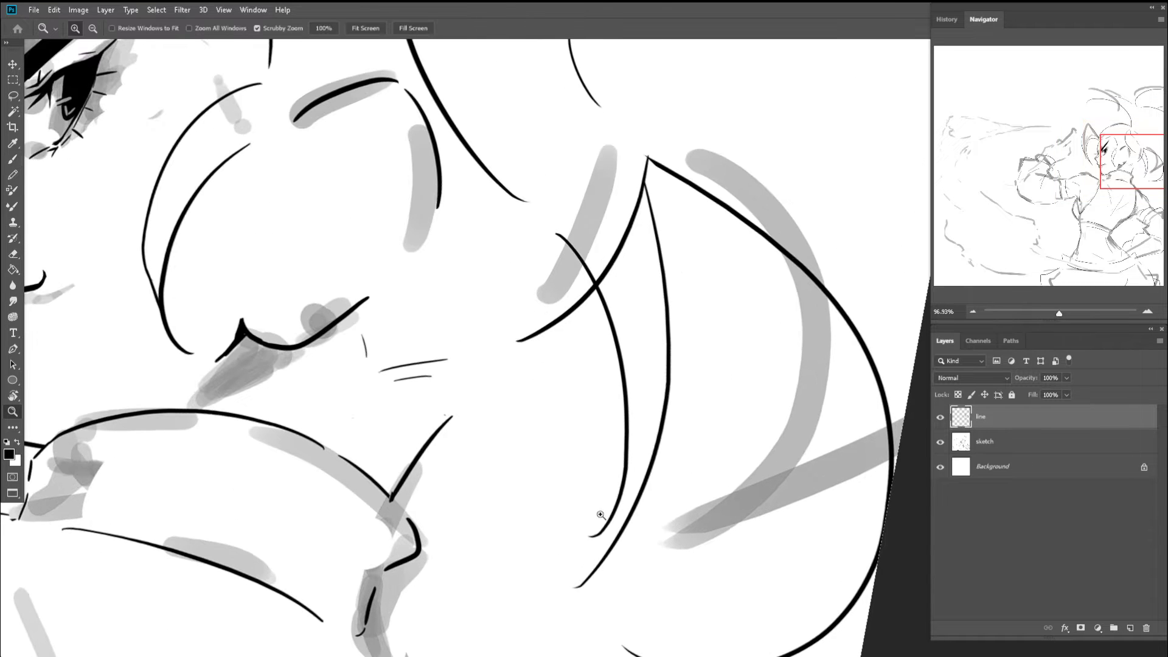
pyautogui.press('b')
pyautogui.hotkey('ctrl', 'z')
pyautogui.moveTo(646, 159); pyautogui.dragTo(589, 536)
# - Hide the sketch layer and erase the hair arc where it crosses the new strand behind the ear
pyautogui.press('z')
pyautogui.moveTo(604, 464)
pyautogui.mouseDown()
pyautogui.moveTo(547, 426)
pyautogui.moveTo(577, 409)
pyautogui.moveTo(709, 439)
pyautogui.mouseUp()
pyautogui.click(940, 442)
pyautogui.moveTo(610, 406); pyautogui.dragTo(700, 440)
pyautogui.press('e')
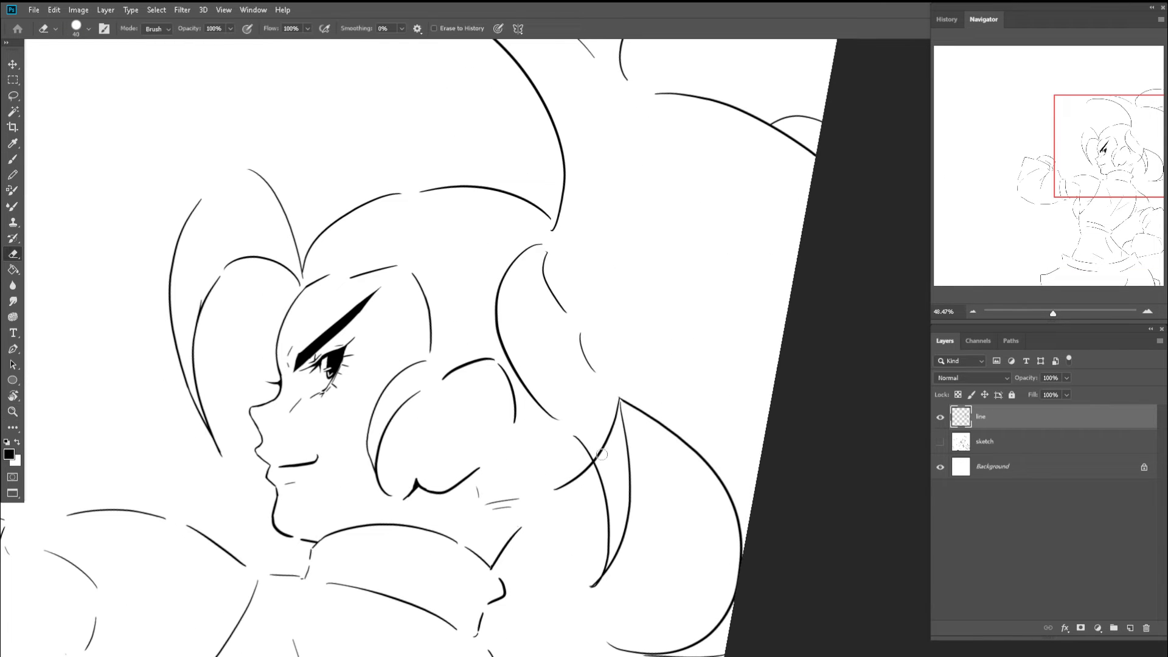
pyautogui.moveTo(605, 452)
pyautogui.mouseDown()
pyautogui.moveTo(613, 406)
pyautogui.moveTo(553, 347)
pyautogui.moveTo(613, 365)
pyautogui.moveTo(566, 365)
pyautogui.moveTo(548, 385)
pyautogui.mouseUp()
pyautogui.press('z')
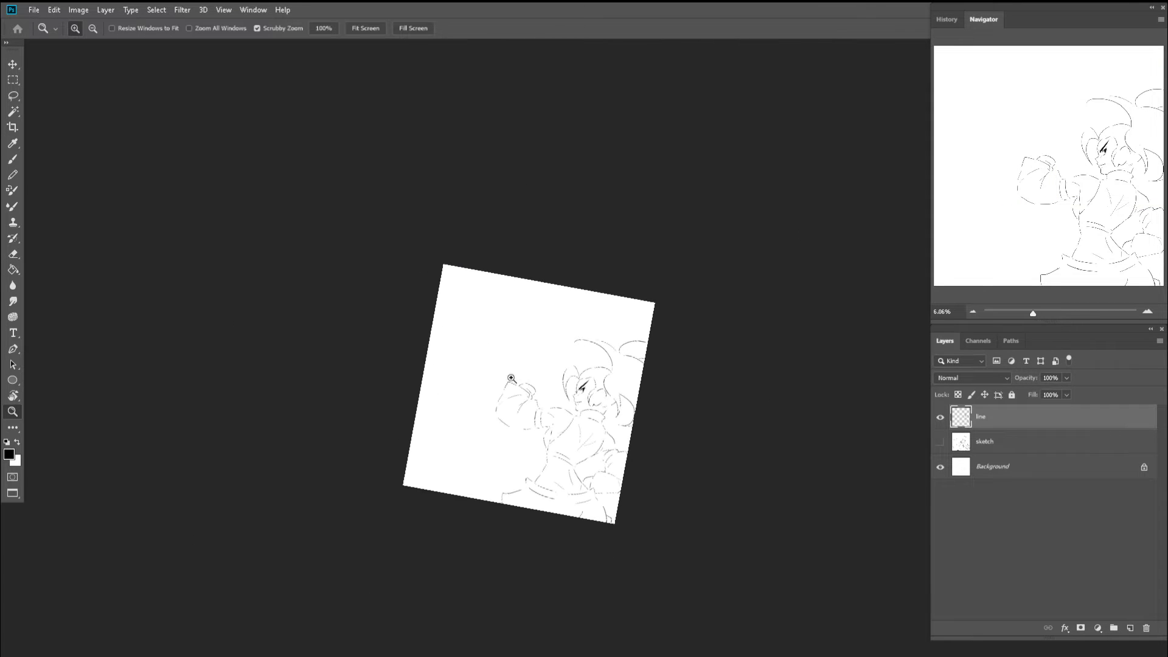
# - Erase the stray marks at the lower end of the inner hair strand behind the ear
pyautogui.moveTo(624, 398); pyautogui.dragTo(698, 383)
pyautogui.press('b')
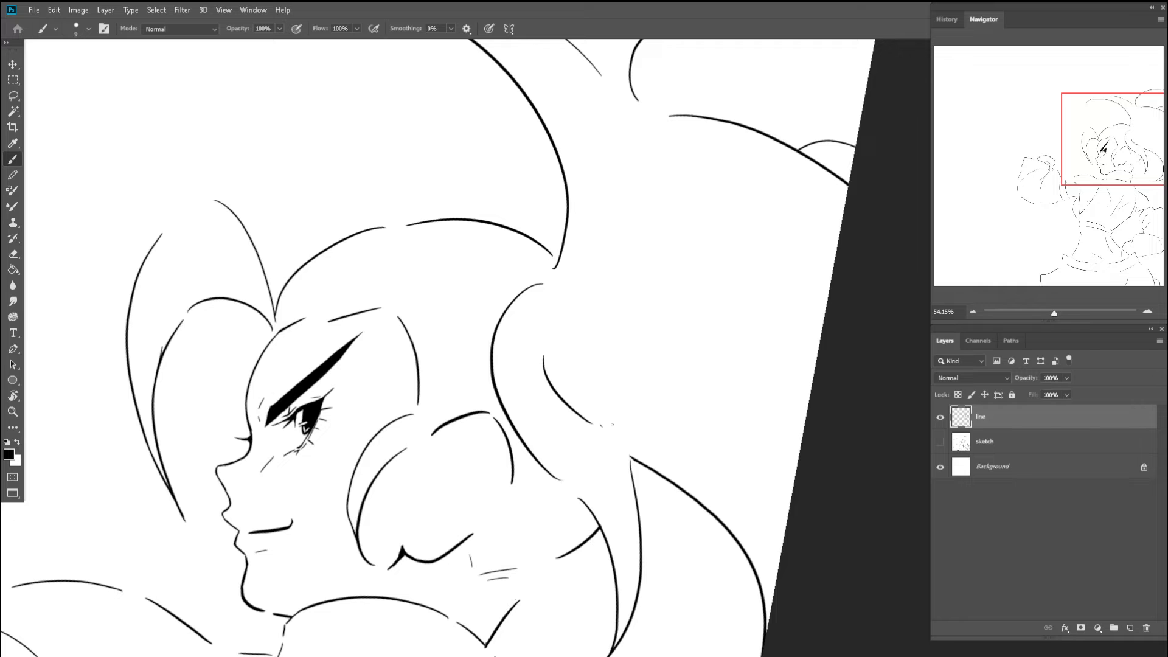
pyautogui.press('e')
pyautogui.moveTo(599, 424)
pyautogui.mouseDown()
pyautogui.moveTo(612, 435)
pyautogui.moveTo(527, 395)
pyautogui.mouseUp()
pyautogui.press('z')
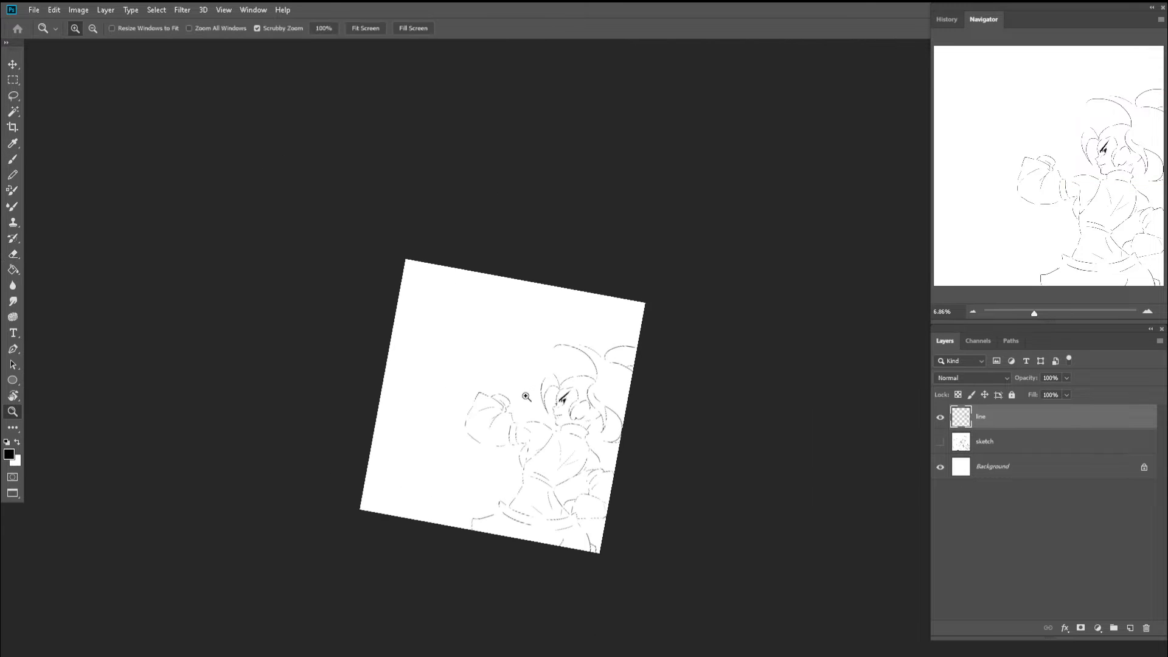
# - Mirror the canvas and compare the whole figure's balance in flipped and normal orientation
pyautogui.press('Escape')
pyautogui.hotkey('ctrl', 'shift', 'h')
pyautogui.moveTo(406, 392); pyautogui.dragTo(418, 481)
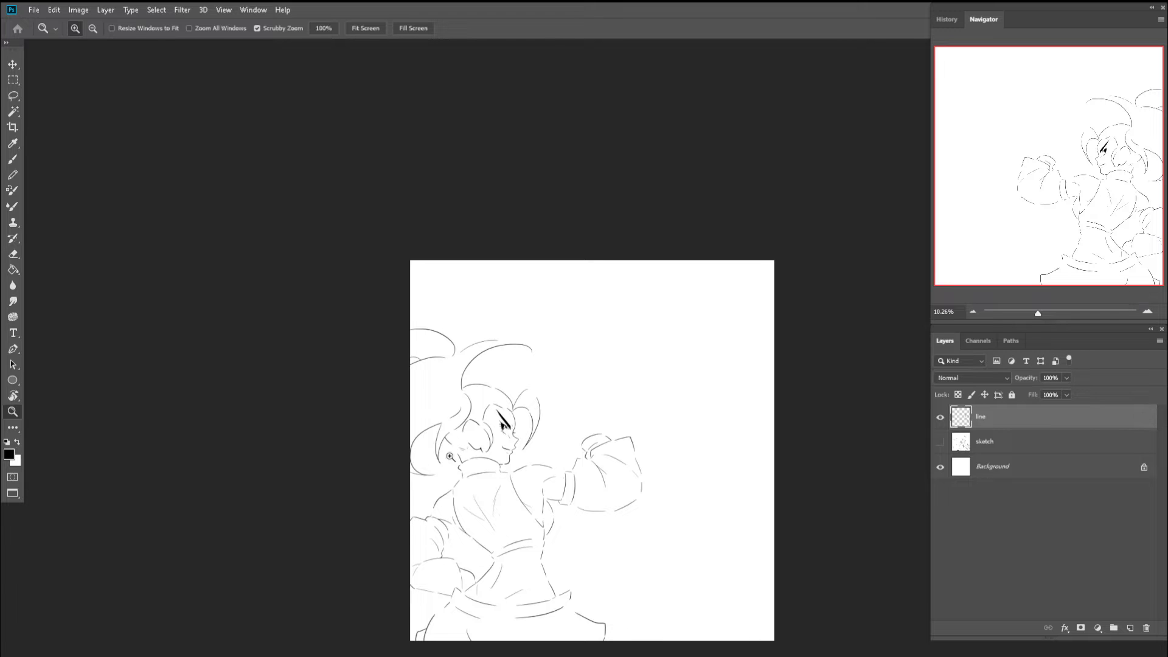
pyautogui.moveTo(489, 468)
pyautogui.mouseDown()
pyautogui.moveTo(477, 436)
pyautogui.moveTo(444, 455)
pyautogui.mouseUp()
pyautogui.press('b')
pyautogui.press('z')
pyautogui.hotkey('ctrl', 'shift', 'h')
pyautogui.press('c')
pyautogui.press('z')
pyautogui.moveTo(606, 446); pyautogui.dragTo(615, 461)
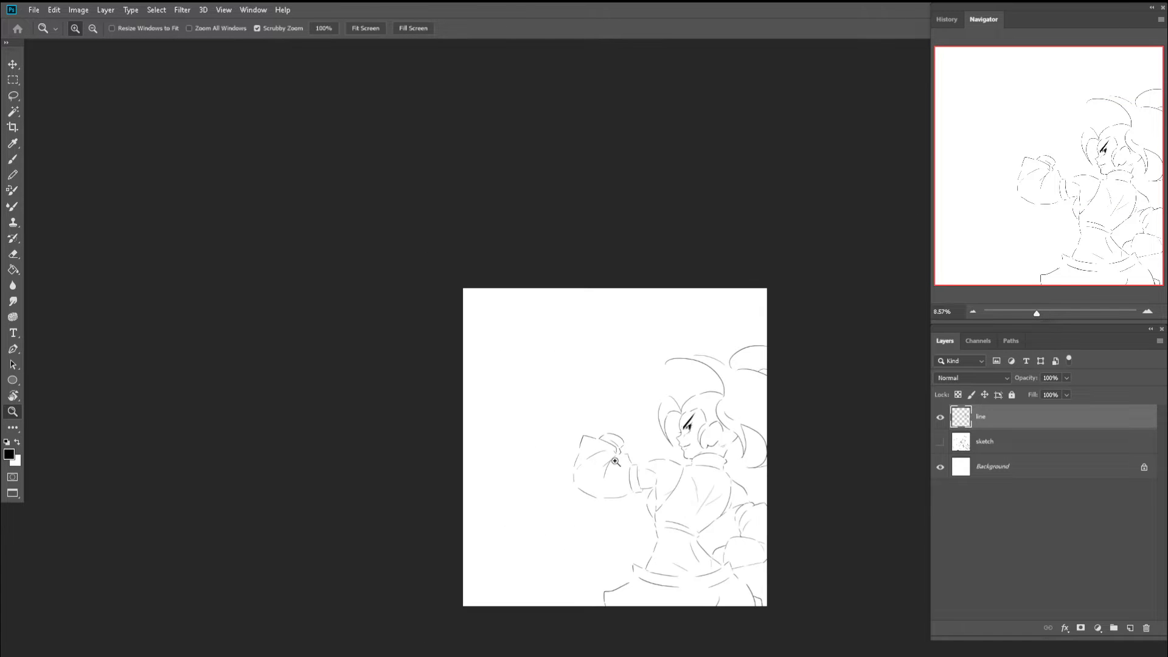
pyautogui.moveTo(673, 407); pyautogui.dragTo(539, 333)
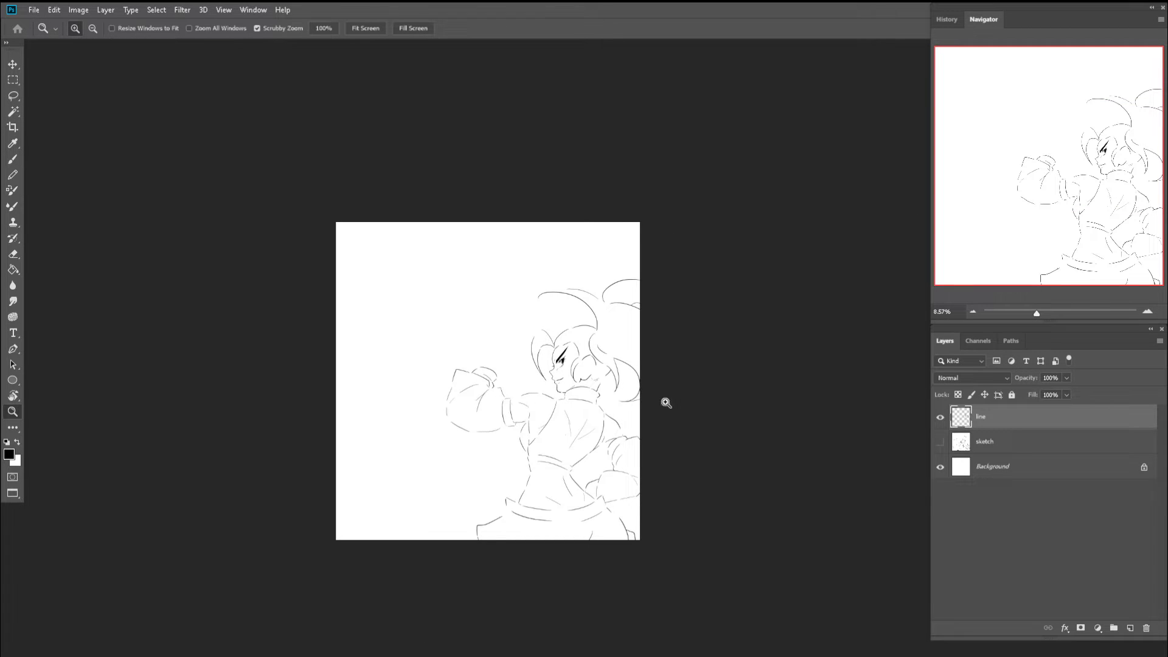
pyautogui.moveTo(566, 392); pyautogui.dragTo(577, 393)
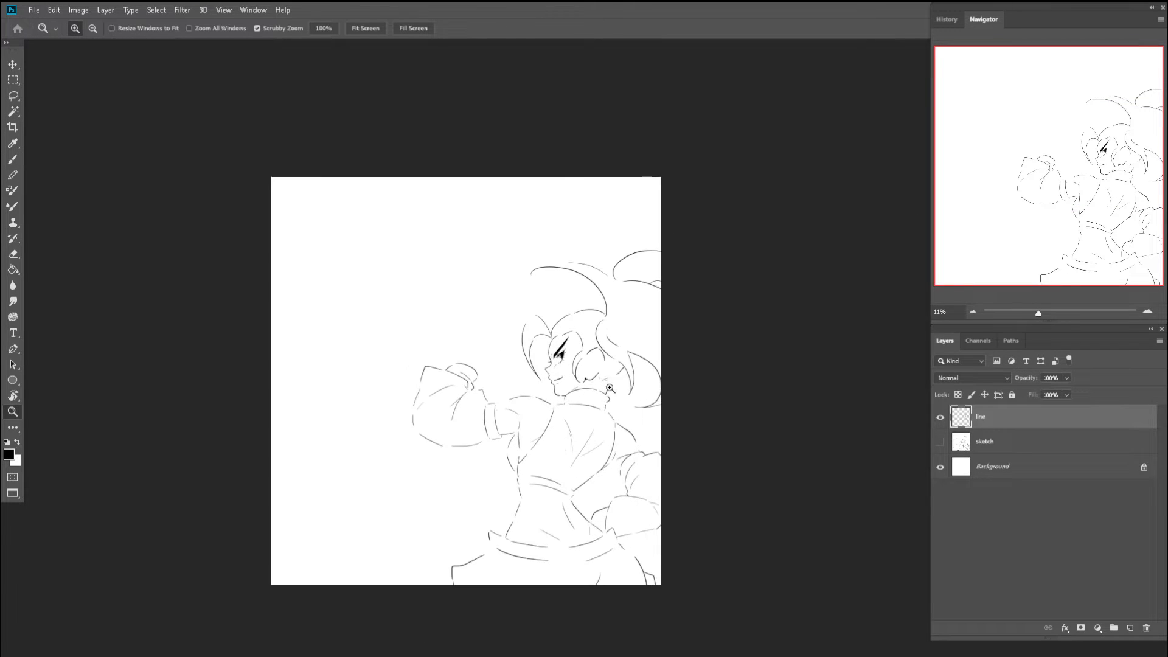
# - Open the Liquify filter on the line layer and use Background as its backdrop
pyautogui.click(180, 10)
pyautogui.click(189, 104)
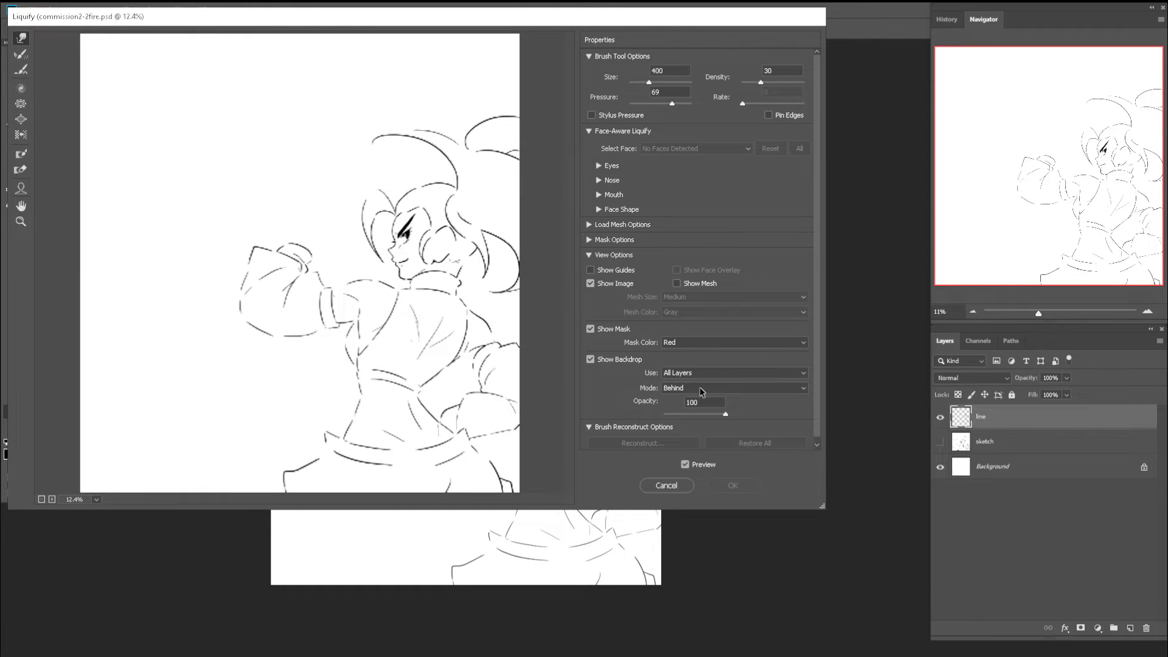
pyautogui.click(691, 373)
pyautogui.click(684, 394)
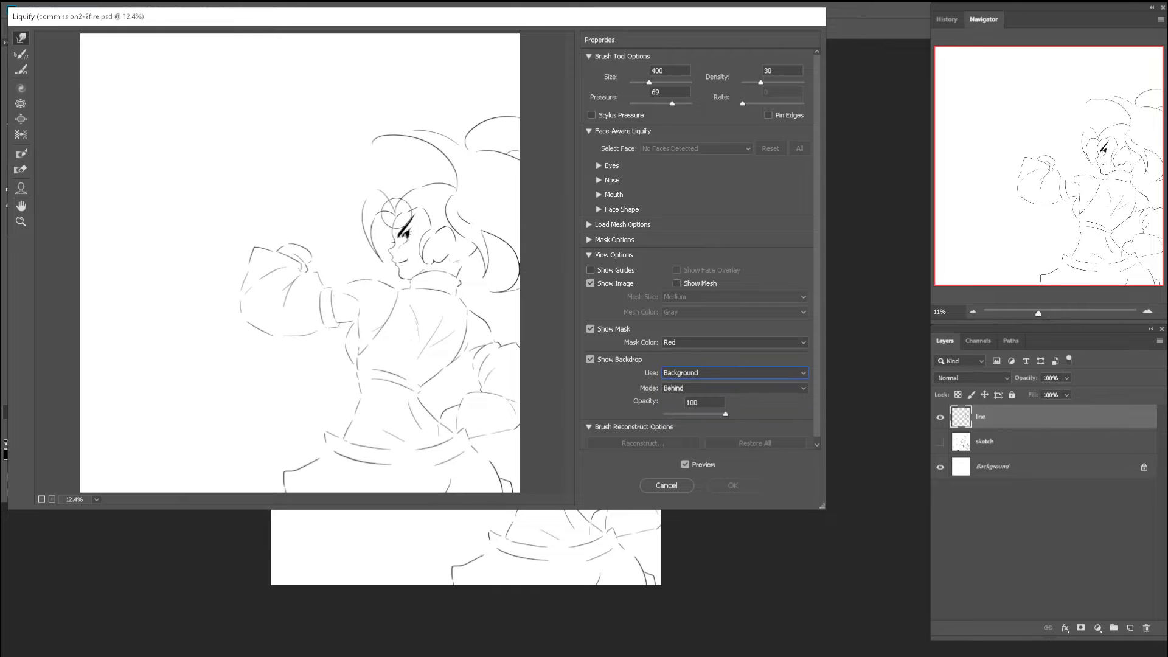
# - Try to nudge the face with a Liquify brush of size 1000, undoing each attempt
pyautogui.press(']')
pyautogui.press(']')
pyautogui.press(']')
pyautogui.press(']')
pyautogui.press(']')
pyautogui.press(']')
pyautogui.press(']')
pyautogui.moveTo(407, 241); pyautogui.dragTo(403, 239)
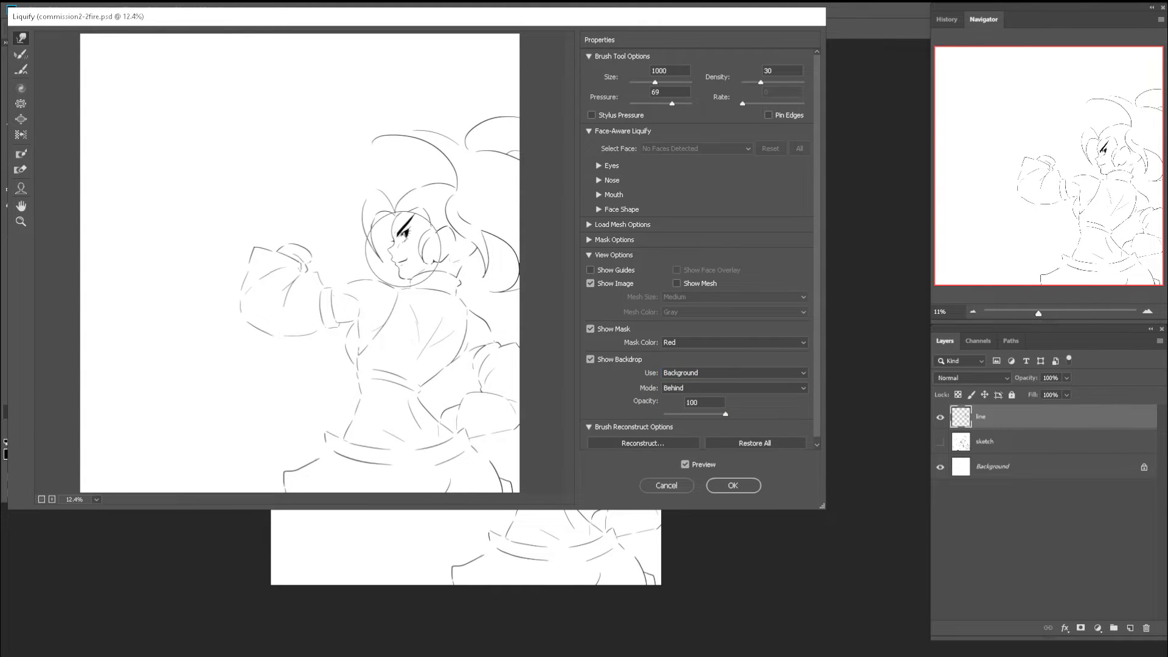
pyautogui.hotkey('ctrl', 'z')
pyautogui.click(405, 244)
pyautogui.hotkey('ctrl', 'z')
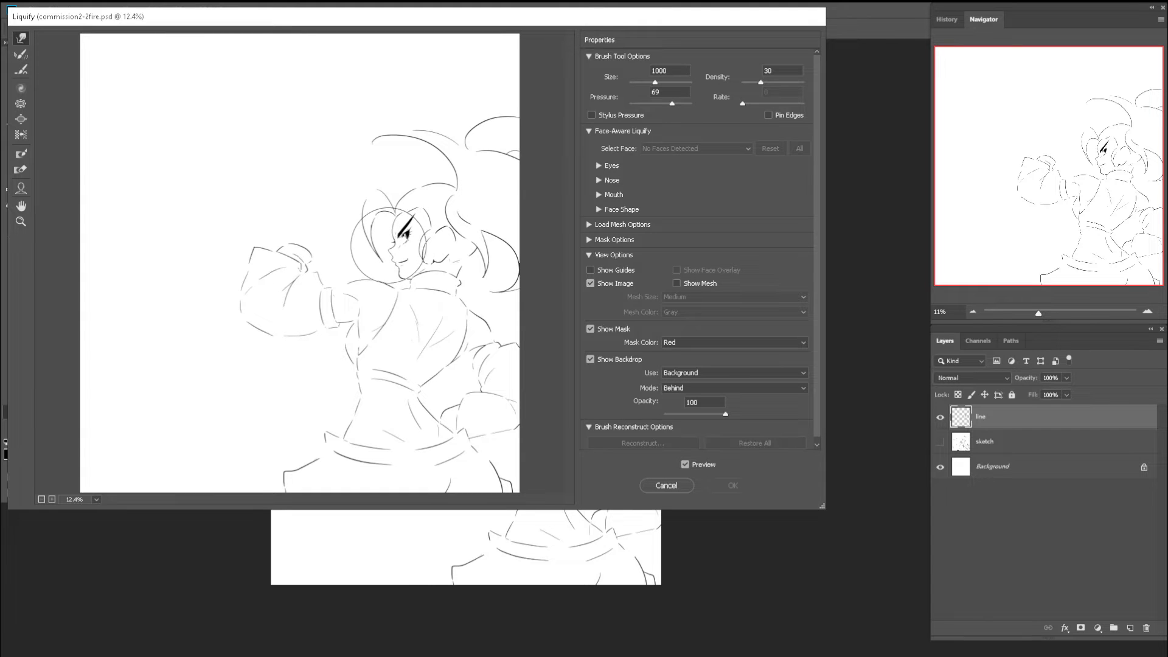
# - Try to push the chin and jaw lines with a Liquify brush of size 400, undoing each attempt
pyautogui.press('[')
pyautogui.press('[')
pyautogui.press('[')
pyautogui.press('[')
pyautogui.press('[')
pyautogui.press('[')
pyautogui.click(395, 256)
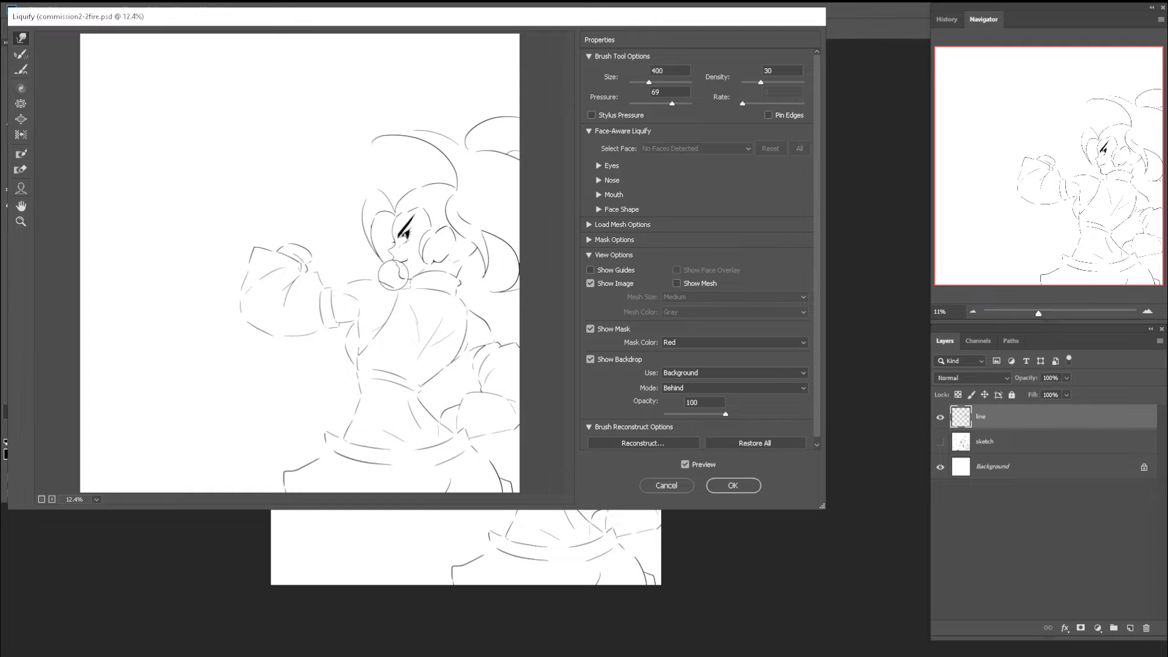
pyautogui.hotkey('ctrl', 'z')
pyautogui.moveTo(390, 262); pyautogui.dragTo(388, 248)
pyautogui.hotkey('ctrl', 'z')
# - Test a larger Liquify brush around the collar, reduce it to size 600 and apply the filter
pyautogui.press(']')
pyautogui.press(']')
pyautogui.press(']')
pyautogui.press(']')
pyautogui.moveTo(422, 297)
pyautogui.mouseDown()
pyautogui.moveTo(421, 270)
pyautogui.moveTo(451, 243)
pyautogui.moveTo(466, 272)
pyautogui.mouseUp()
pyautogui.hotkey('ctrl', 'z')
pyautogui.press('[')
pyautogui.press('[')
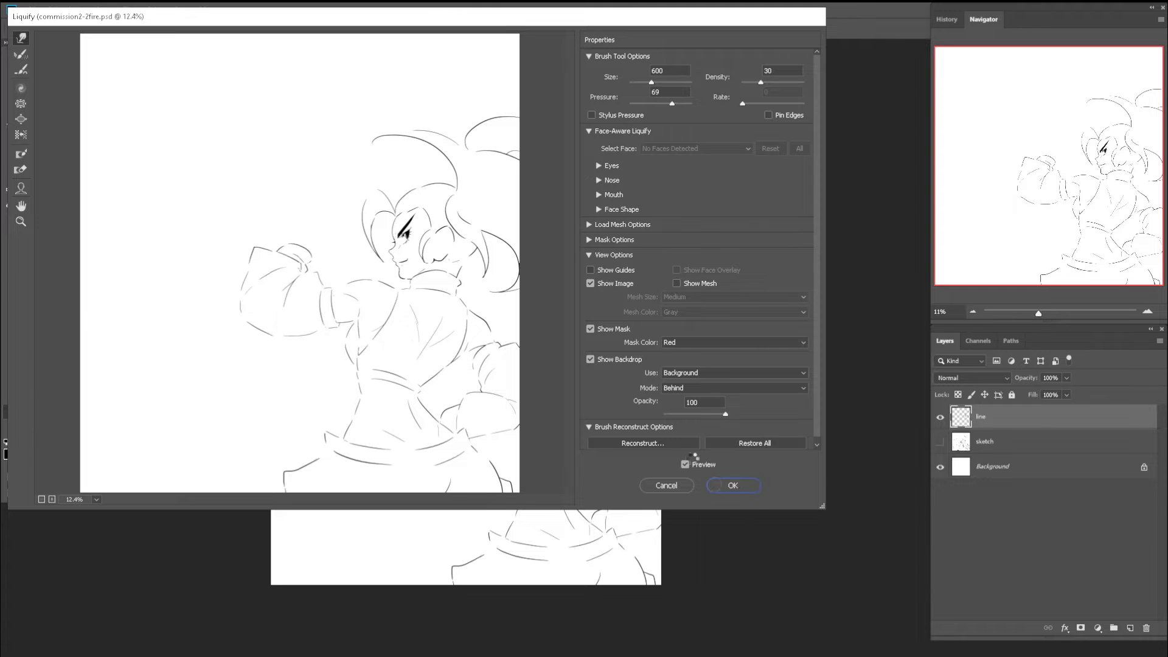
pyautogui.press('Return')
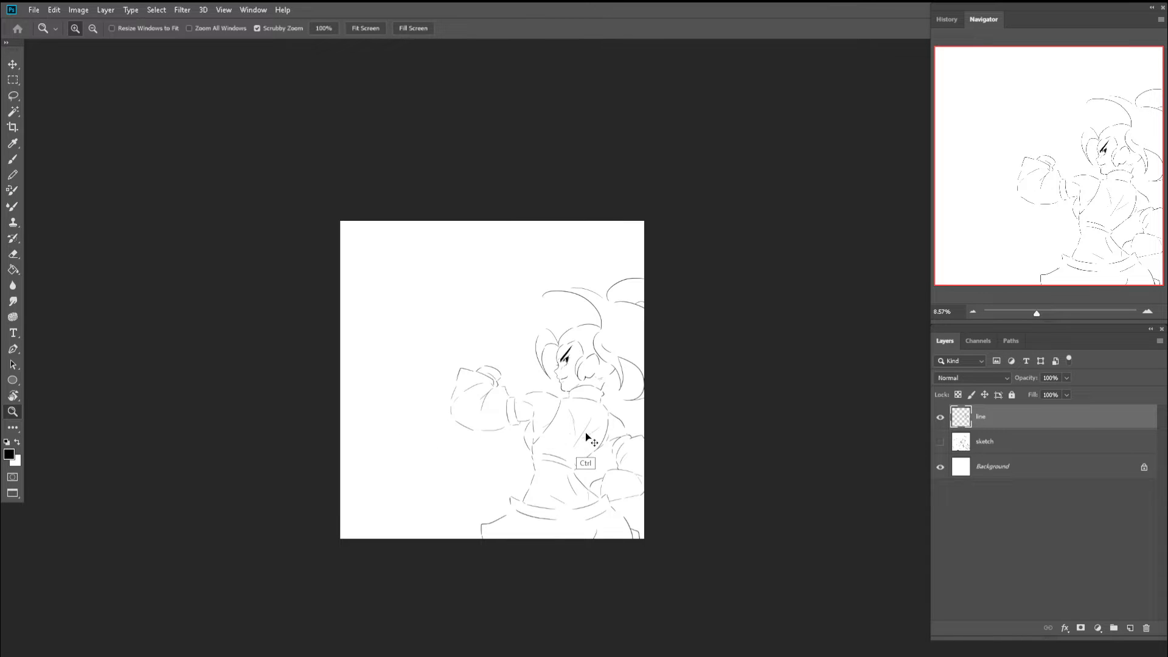
# - Erase the stray stroke above the collar and clean up the short line below the earlobe
pyautogui.moveTo(610, 380)
pyautogui.mouseDown()
pyautogui.moveTo(623, 388)
pyautogui.moveTo(566, 410)
pyautogui.mouseUp()
pyautogui.press('e')
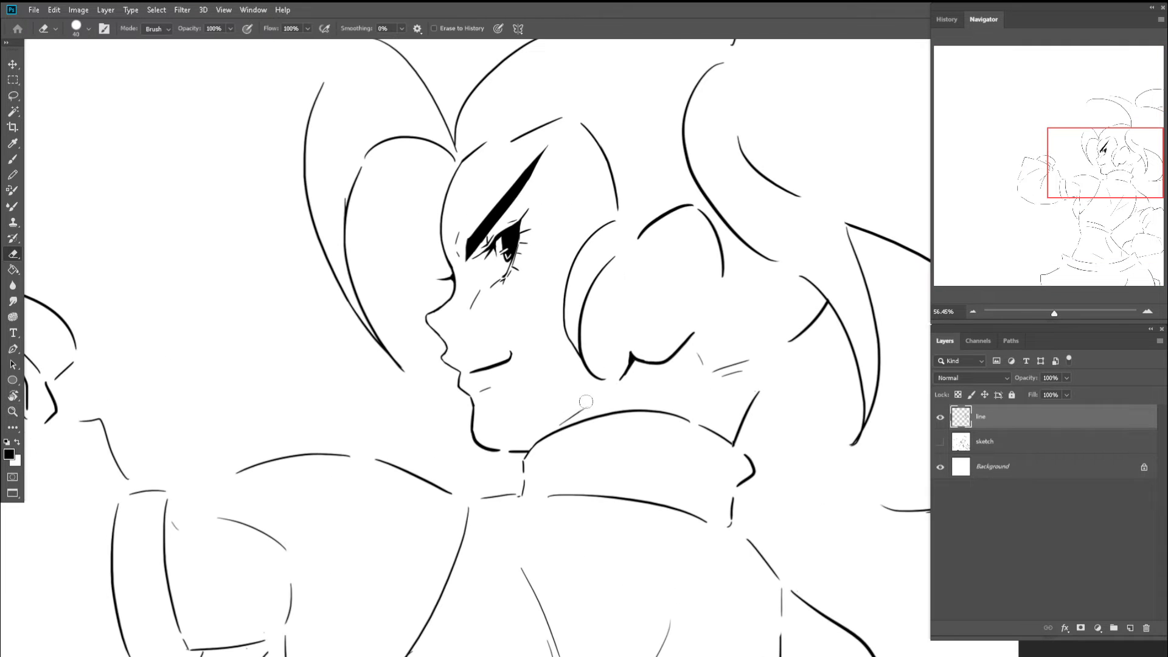
pyautogui.moveTo(629, 377)
pyautogui.mouseDown()
pyautogui.moveTo(626, 361)
pyautogui.moveTo(582, 393)
pyautogui.mouseUp()
pyautogui.press('b')
pyautogui.scroll(4, 634, 351)
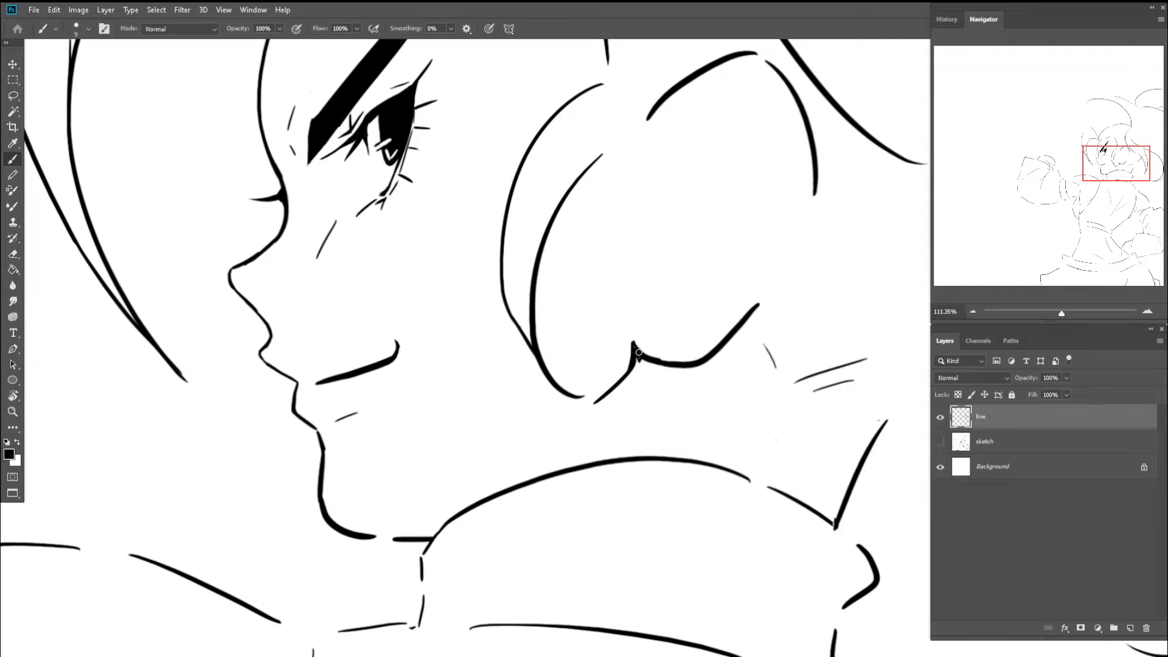
# - Mirror and rotate the canvas to examine the head, neck and shoulders from another angle
pyautogui.press('z')
pyautogui.moveTo(624, 380)
pyautogui.mouseDown()
pyautogui.moveTo(643, 363)
pyautogui.moveTo(582, 357)
pyautogui.mouseUp()
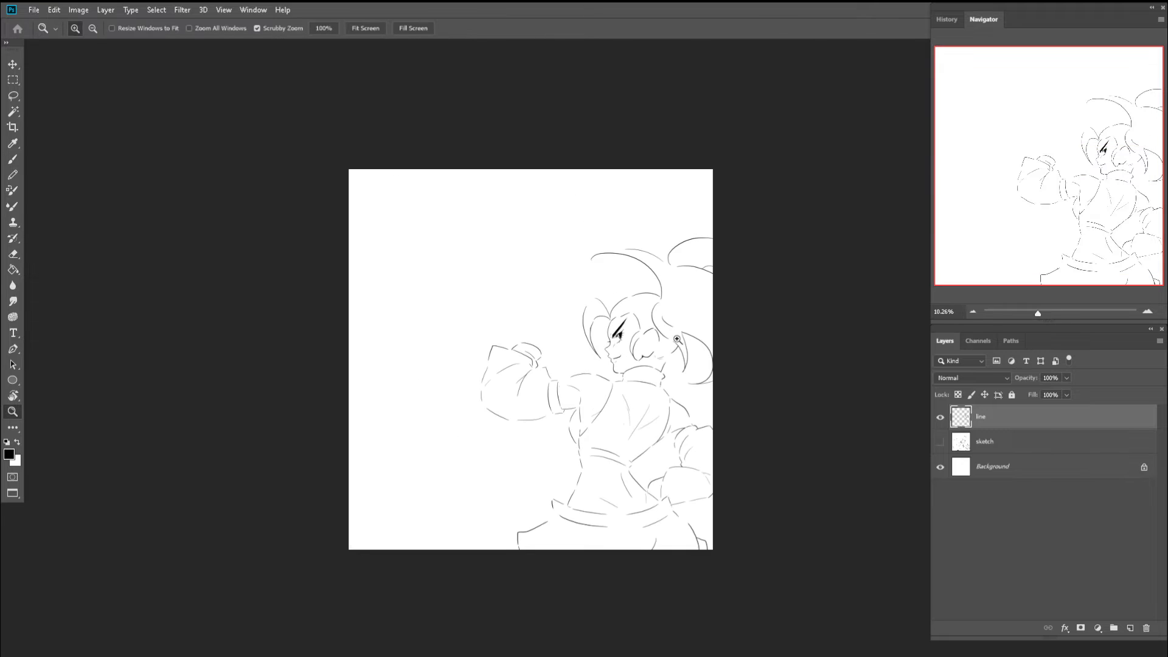
pyautogui.moveTo(666, 351)
pyautogui.mouseDown()
pyautogui.moveTo(670, 373)
pyautogui.moveTo(572, 373)
pyautogui.mouseUp()
pyautogui.press('b')
pyautogui.press('z')
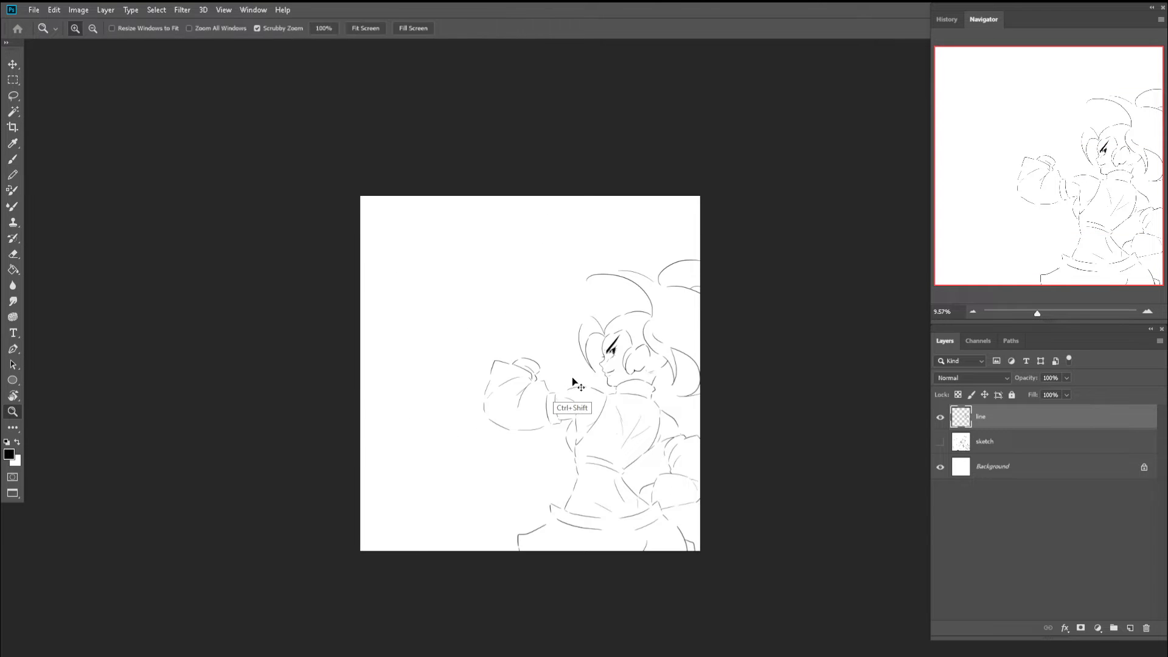
pyautogui.hotkey('ctrl', 'shift', 'h')
pyautogui.press('r')
pyautogui.moveTo(484, 326)
pyautogui.mouseDown()
pyautogui.moveTo(435, 263)
pyautogui.moveTo(454, 239)
pyautogui.mouseUp()
pyautogui.press('z')
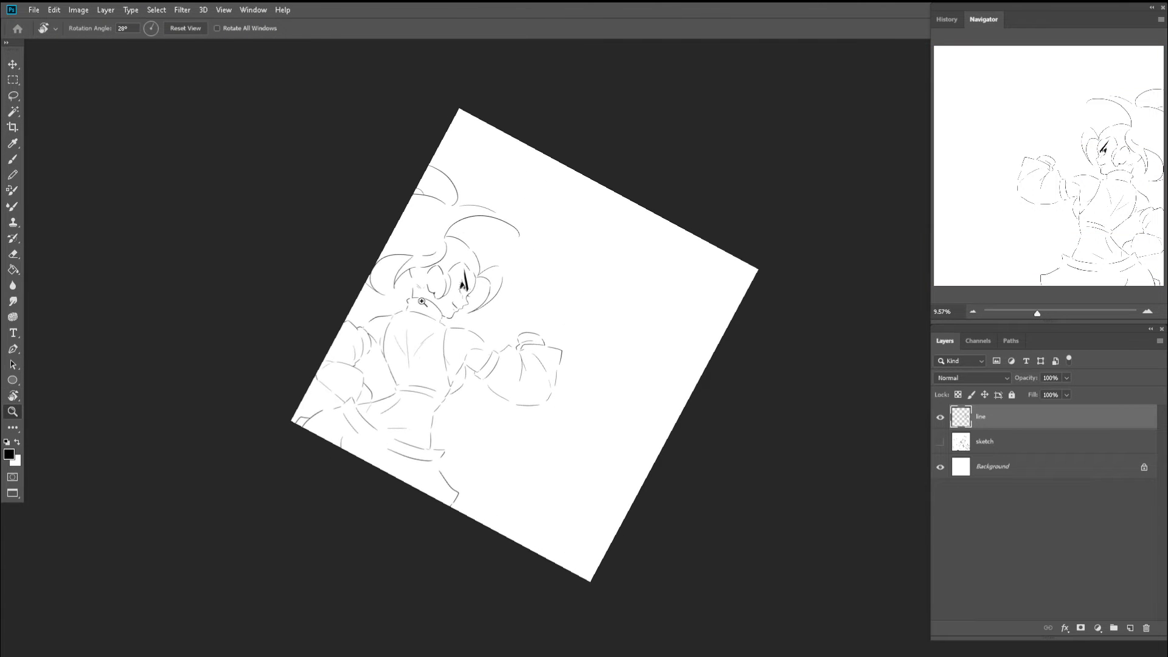
pyautogui.moveTo(451, 325); pyautogui.dragTo(497, 329)
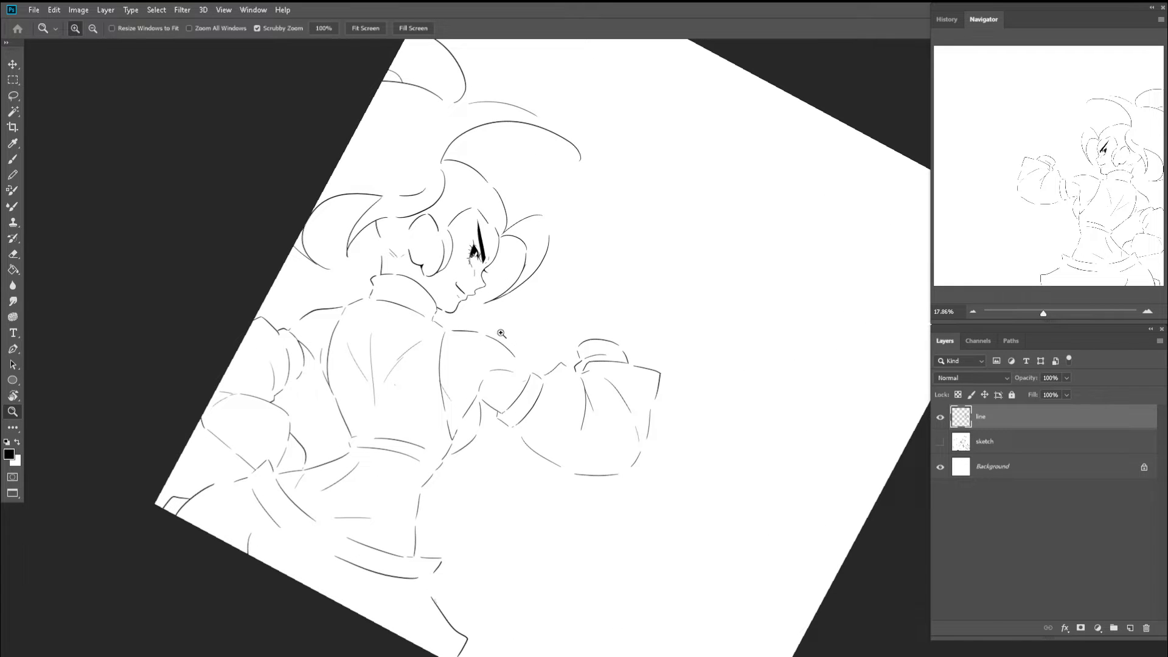
pyautogui.click(416, 281)
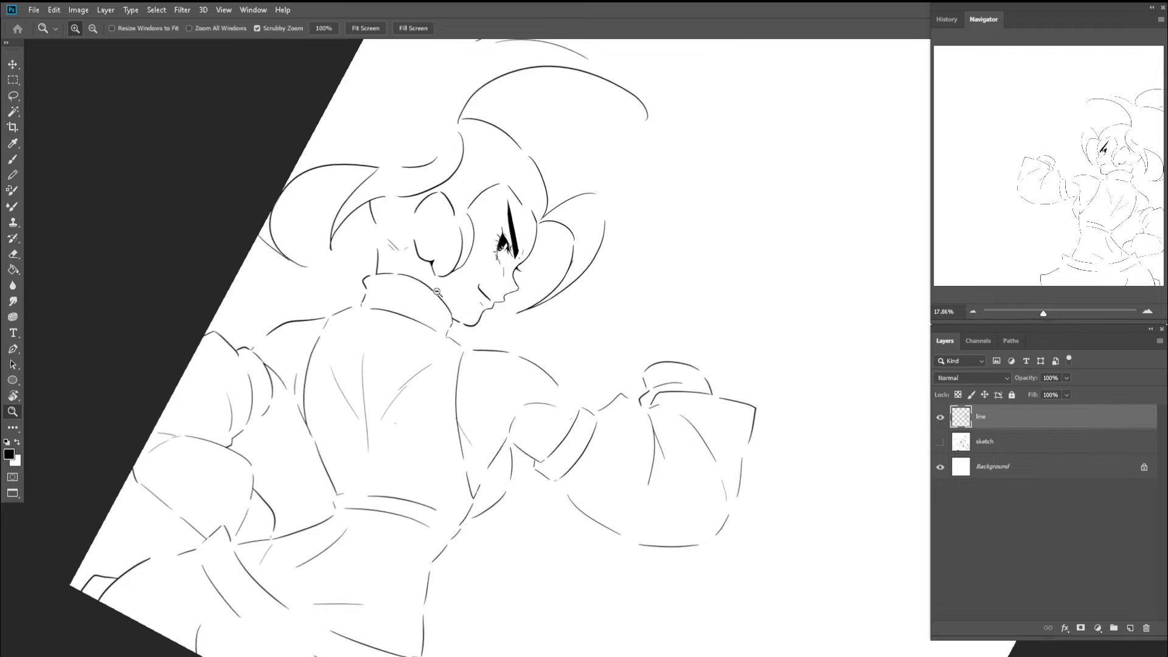
pyautogui.click(419, 278)
pyautogui.moveTo(398, 271); pyautogui.dragTo(375, 280)
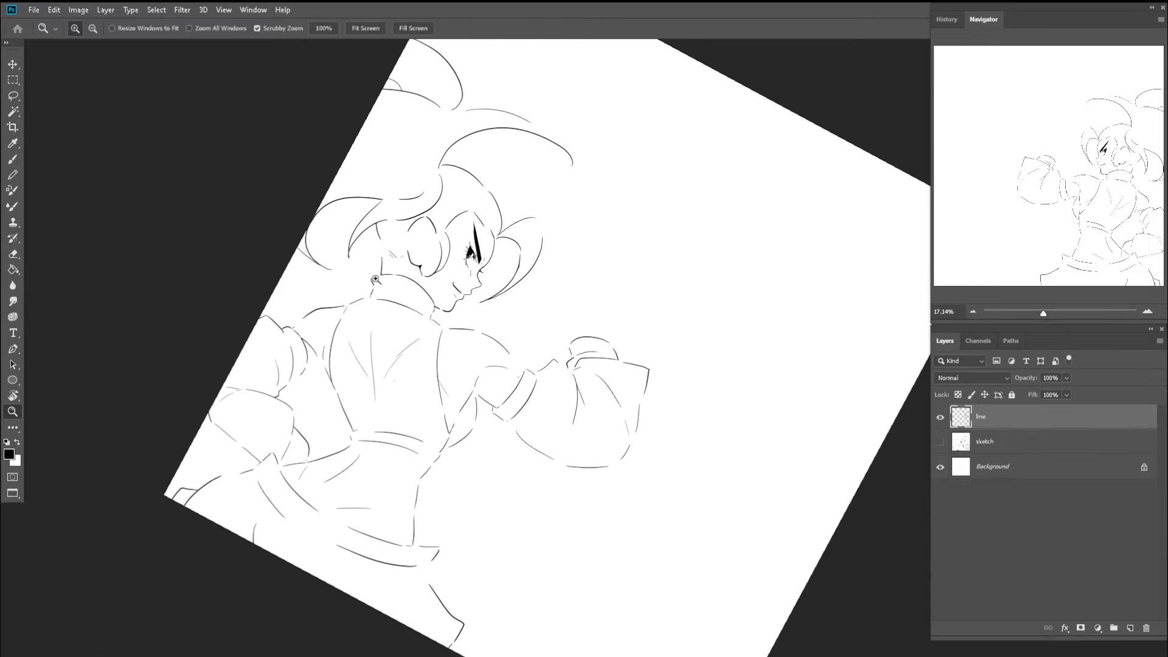
pyautogui.moveTo(409, 239)
pyautogui.mouseDown()
pyautogui.moveTo(384, 196)
pyautogui.moveTo(389, 213)
pyautogui.moveTo(347, 229)
pyautogui.moveTo(357, 289)
pyautogui.moveTo(390, 301)
pyautogui.moveTo(374, 267)
pyautogui.moveTo(383, 317)
pyautogui.mouseUp()
# - Redraw the back-of-neck line from the collar toward the hair and erase its old upper segment
pyautogui.press('r')
pyautogui.press('z')
pyautogui.press('b')
pyautogui.hotkey('ctrl', 'z')
pyautogui.hotkey('ctrl', 'z')
pyautogui.hotkey('ctrl', 'z')
pyautogui.moveTo(373, 267); pyautogui.dragTo(387, 326)
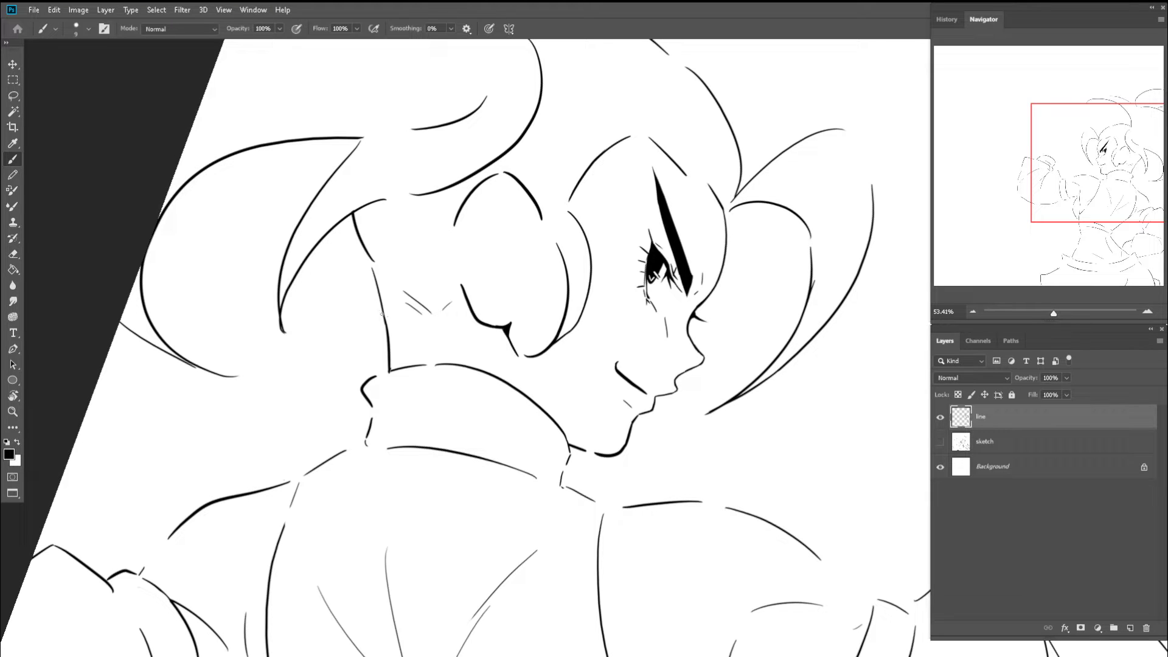
pyautogui.moveTo(354, 251); pyautogui.dragTo(383, 315)
pyautogui.press('e')
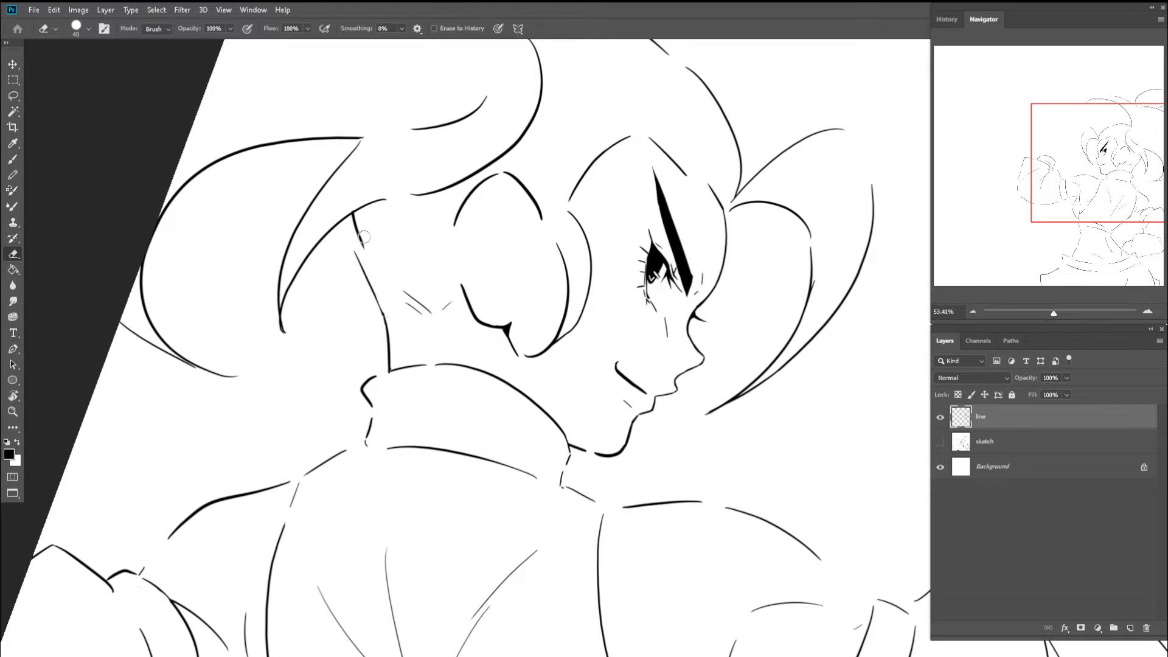
pyautogui.moveTo(363, 236); pyautogui.dragTo(358, 223)
pyautogui.press('b')
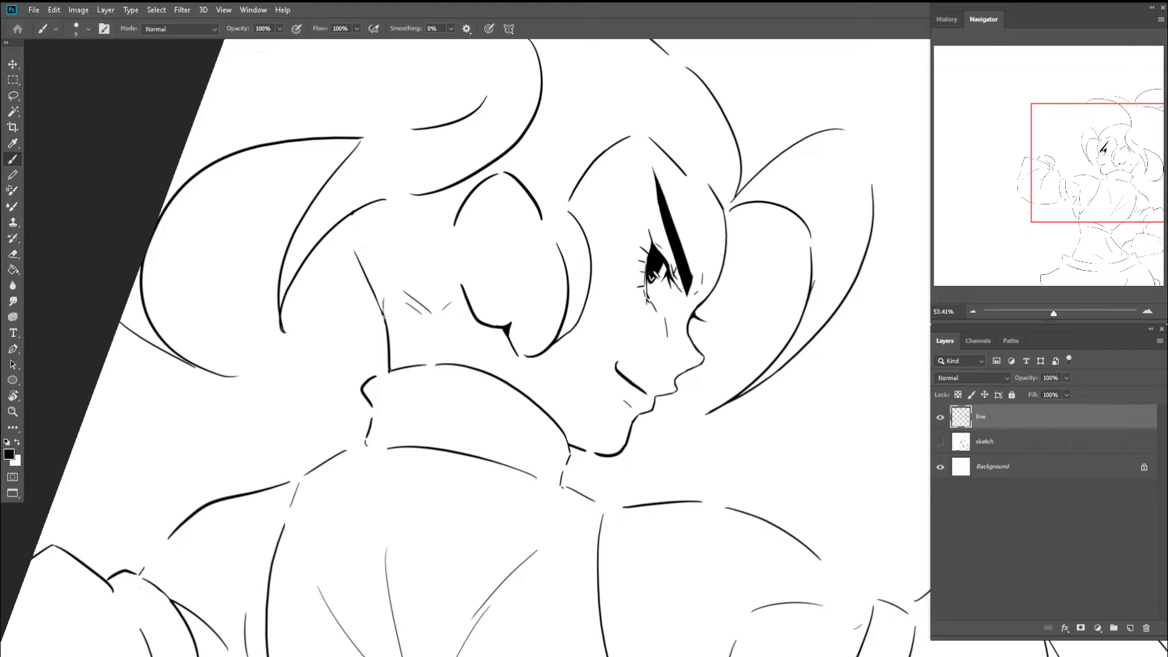
# - Restore the normal orientation and, with the eraser at size 90, remove the upper end of the strand behind the crown
pyautogui.press('z')
pyautogui.moveTo(426, 311); pyautogui.dragTo(389, 315)
pyautogui.press('c')
pyautogui.press('z')
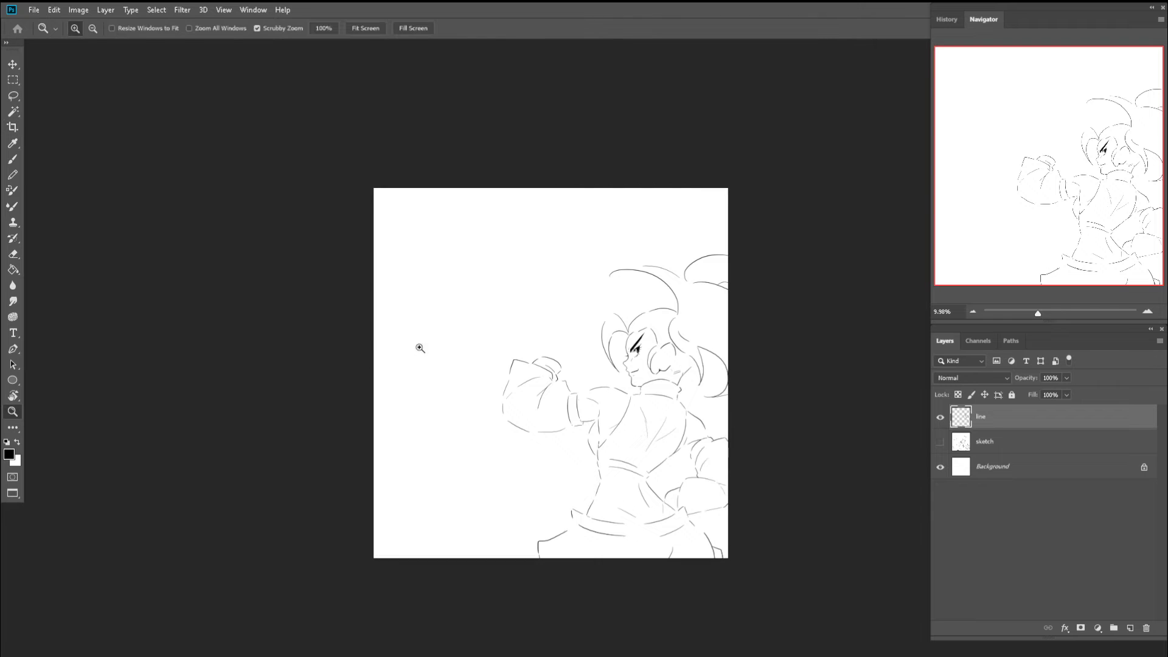
pyautogui.moveTo(604, 287); pyautogui.dragTo(498, 305)
pyautogui.moveTo(573, 356)
pyautogui.mouseDown()
pyautogui.moveTo(629, 373)
pyautogui.moveTo(564, 348)
pyautogui.moveTo(582, 374)
pyautogui.mouseUp()
pyautogui.press('e')
pyautogui.press(']')
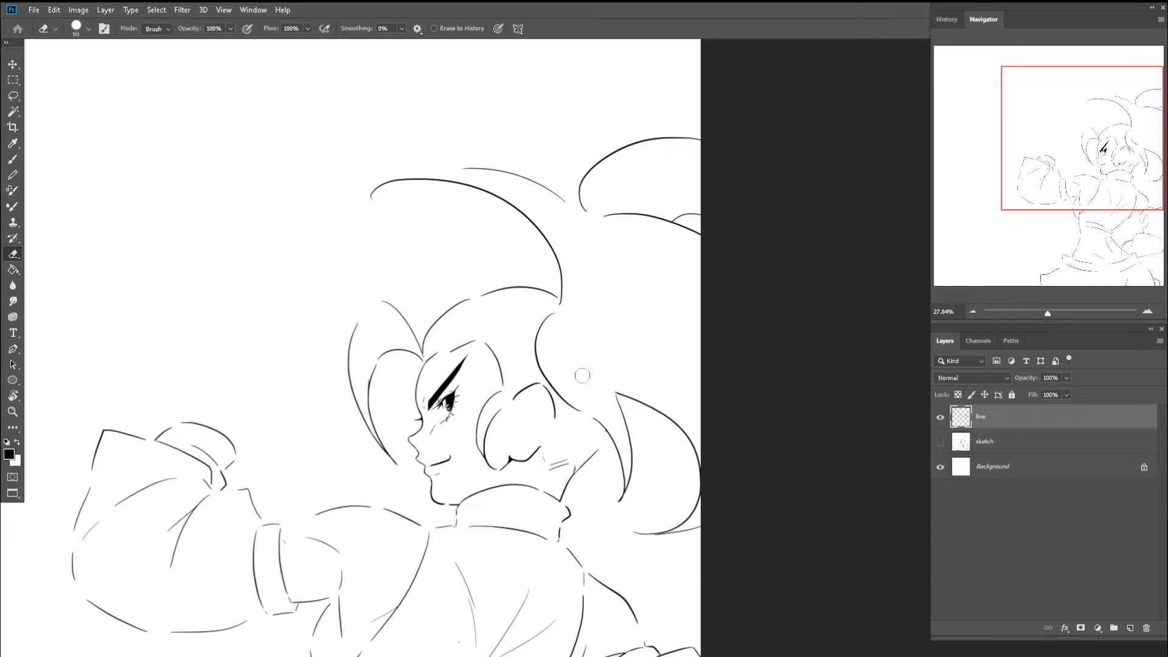
pyautogui.moveTo(560, 311); pyautogui.dragTo(541, 351)
pyautogui.press('b')
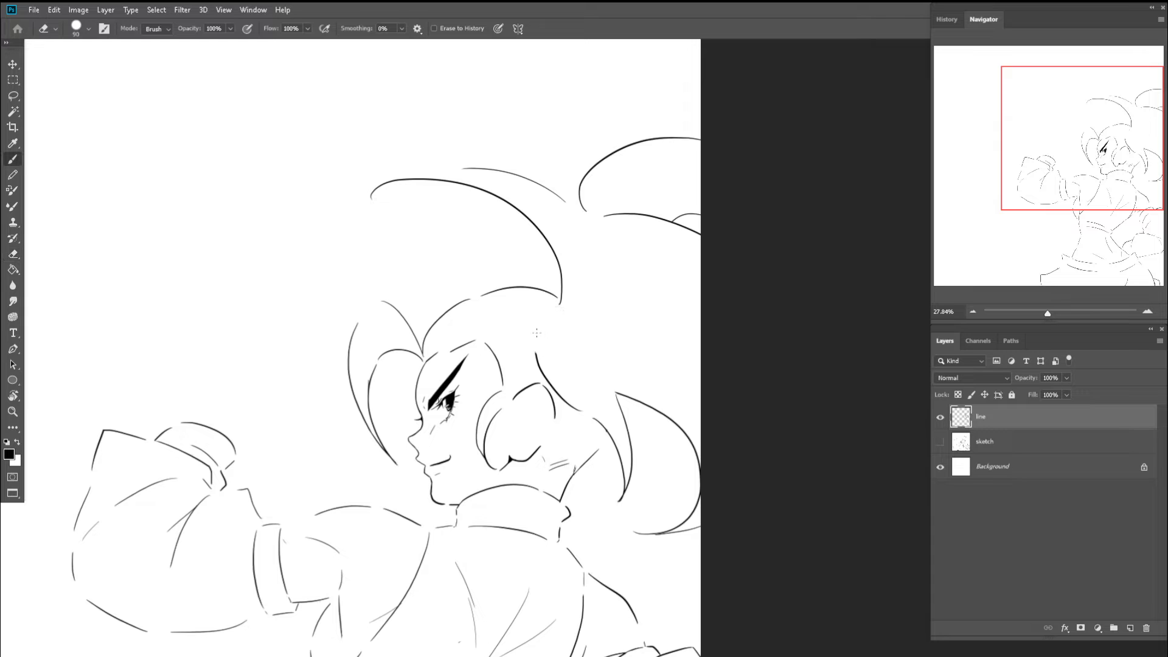
# - Erase the rear half of the large hair arc and redraw it down to the back of the crown
pyautogui.press('e')
pyautogui.moveTo(561, 302)
pyautogui.mouseDown()
pyautogui.moveTo(563, 277)
pyautogui.moveTo(513, 209)
pyautogui.mouseUp()
pyautogui.moveTo(568, 284); pyautogui.dragTo(557, 258)
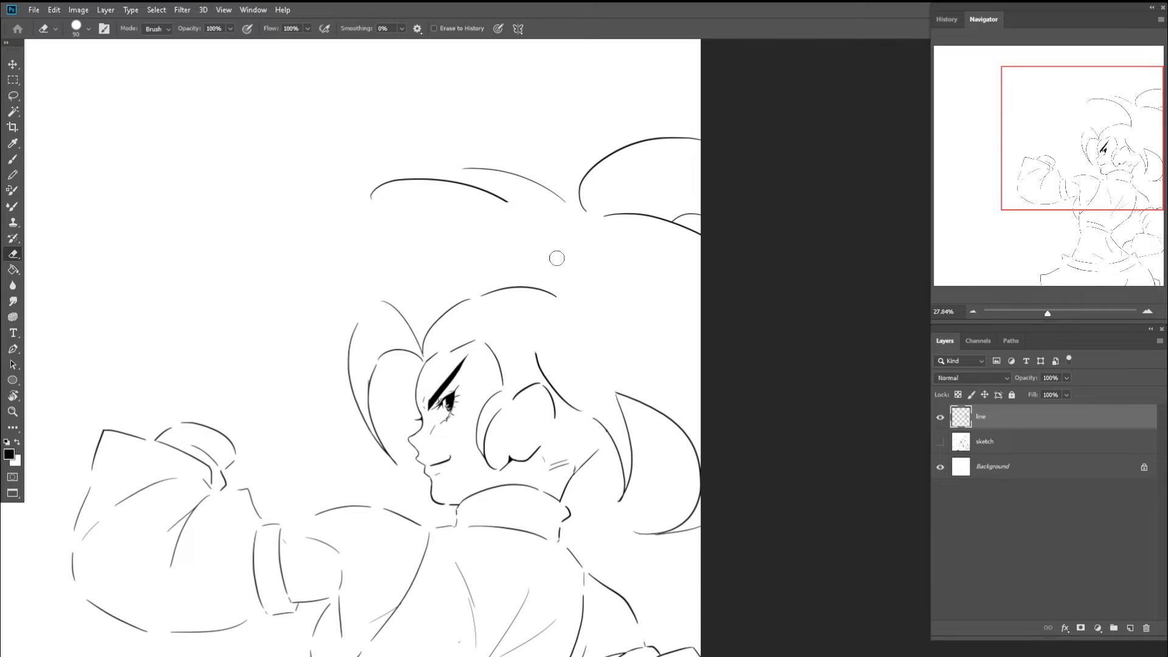
pyautogui.press('b')
pyautogui.moveTo(523, 217)
pyautogui.mouseDown()
pyautogui.moveTo(543, 262)
pyautogui.moveTo(544, 312)
pyautogui.moveTo(555, 295)
pyautogui.moveTo(565, 318)
pyautogui.moveTo(534, 312)
pyautogui.moveTo(516, 296)
pyautogui.moveTo(681, 305)
pyautogui.mouseUp()
pyautogui.hotkey('ctrl', 'z')
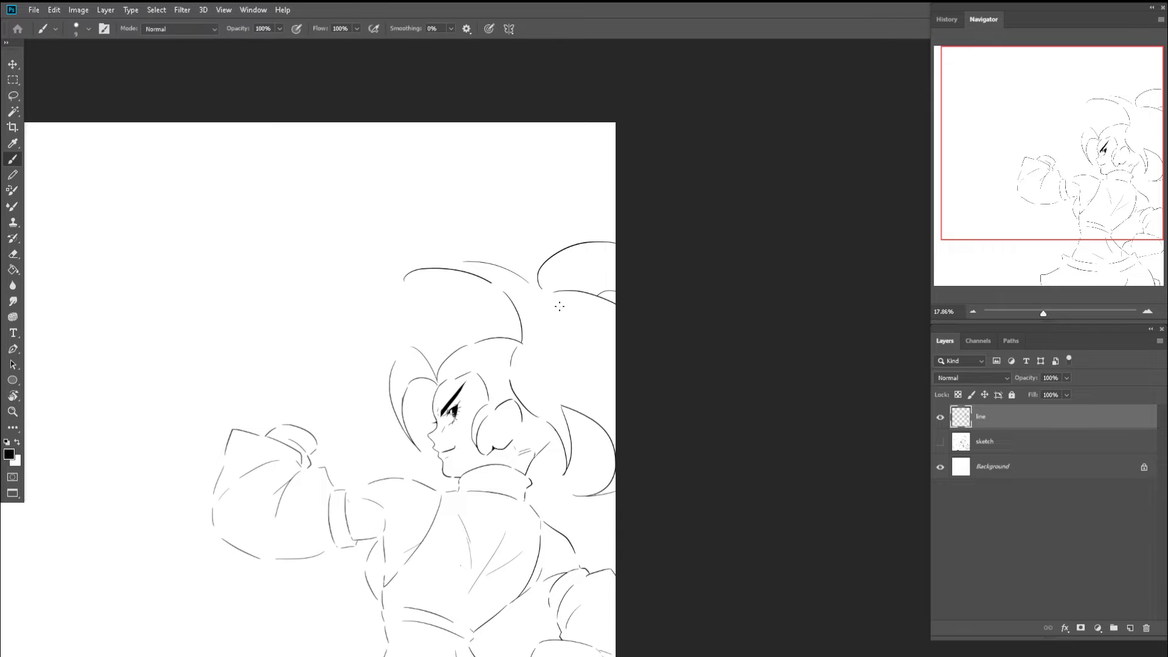
# - Erase and redraw the lower edge of the upper back hair lock out to the canvas edge
pyautogui.press('e')
pyautogui.moveTo(558, 302); pyautogui.dragTo(671, 317)
pyautogui.press('b')
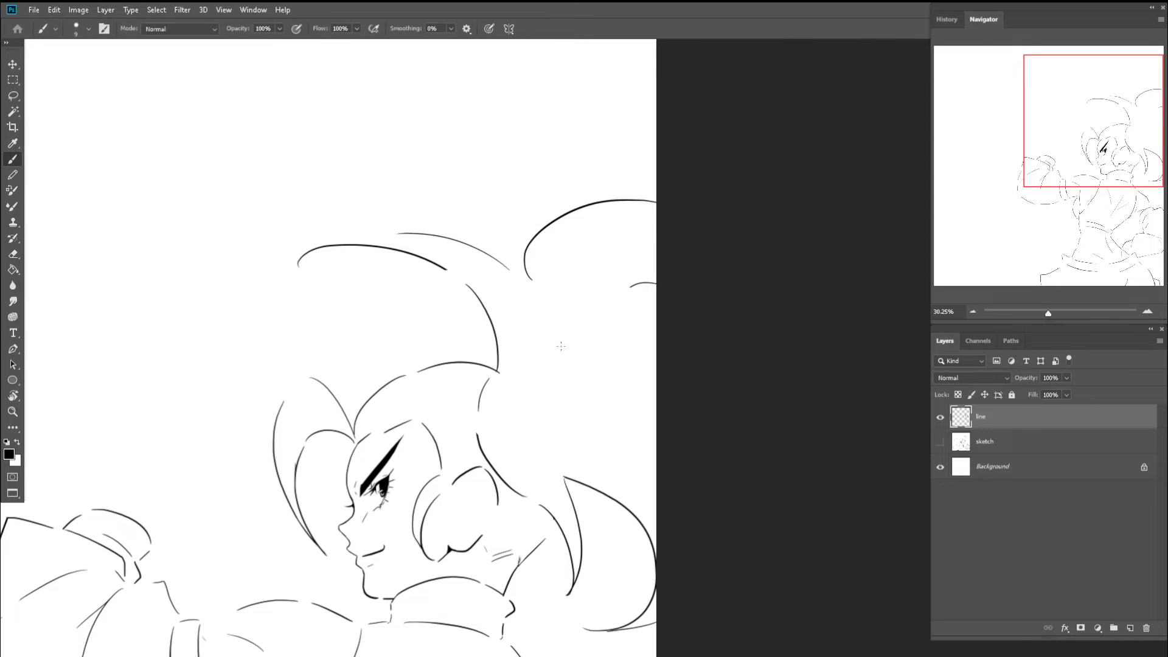
pyautogui.moveTo(568, 339); pyautogui.dragTo(657, 383)
pyautogui.hotkey('ctrl', 'z')
pyautogui.moveTo(625, 420); pyautogui.dragTo(629, 419)
pyautogui.moveTo(548, 279); pyautogui.dragTo(659, 301)
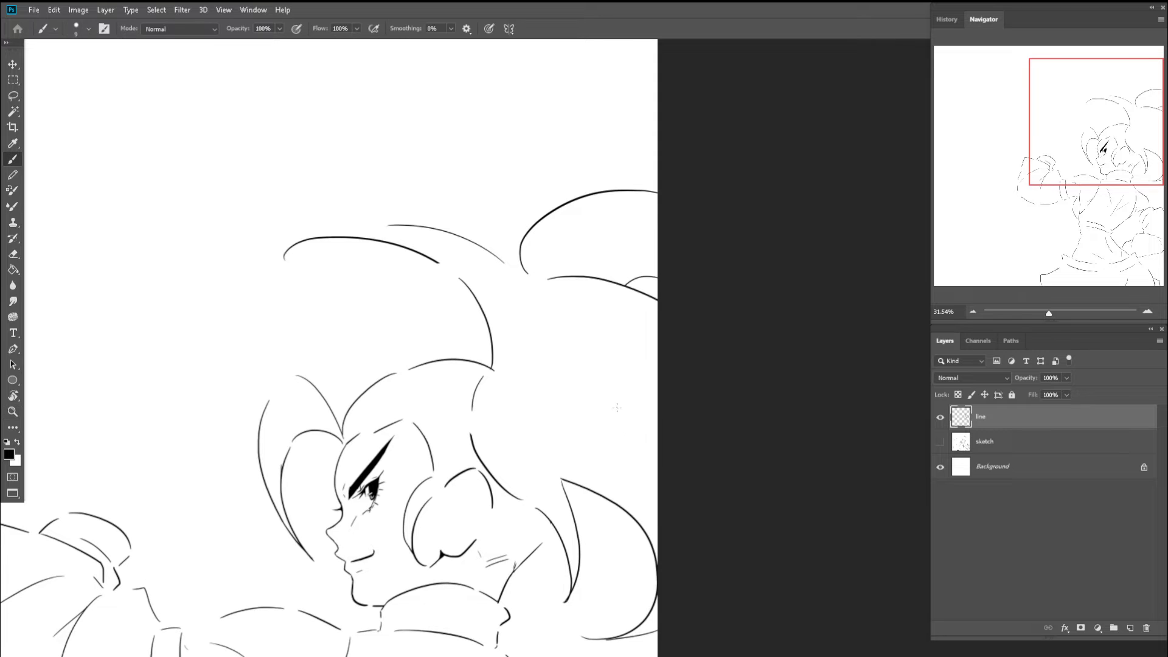
pyautogui.moveTo(647, 400); pyautogui.dragTo(607, 407)
# - Redraw the upper end of the neck line so it curves up to the hair strand behind the ear
pyautogui.moveTo(614, 453)
pyautogui.mouseDown()
pyautogui.moveTo(602, 338)
pyautogui.moveTo(629, 346)
pyautogui.moveTo(605, 339)
pyautogui.moveTo(612, 360)
pyautogui.moveTo(573, 352)
pyautogui.moveTo(560, 387)
pyautogui.mouseUp()
pyautogui.press('b')
pyautogui.hotkey('ctrl', 'z')
pyautogui.moveTo(573, 334); pyautogui.dragTo(550, 403)
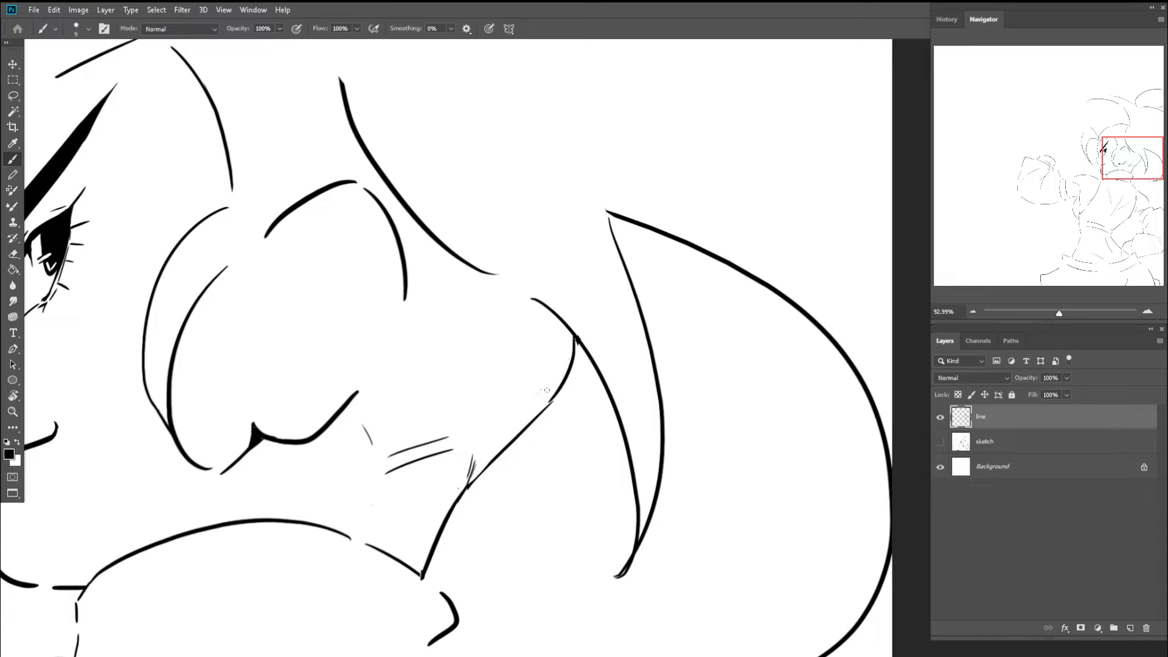
pyautogui.hotkey('ctrl', 'z')
pyautogui.moveTo(574, 334); pyautogui.dragTo(546, 406)
pyautogui.hotkey('ctrl', 'z')
pyautogui.hotkey('ctrl', 'z')
# - Erase the rear part of the large hair arc with a size 150 eraser and redraw it curving down past the crown
pyautogui.moveTo(580, 375); pyautogui.dragTo(443, 365)
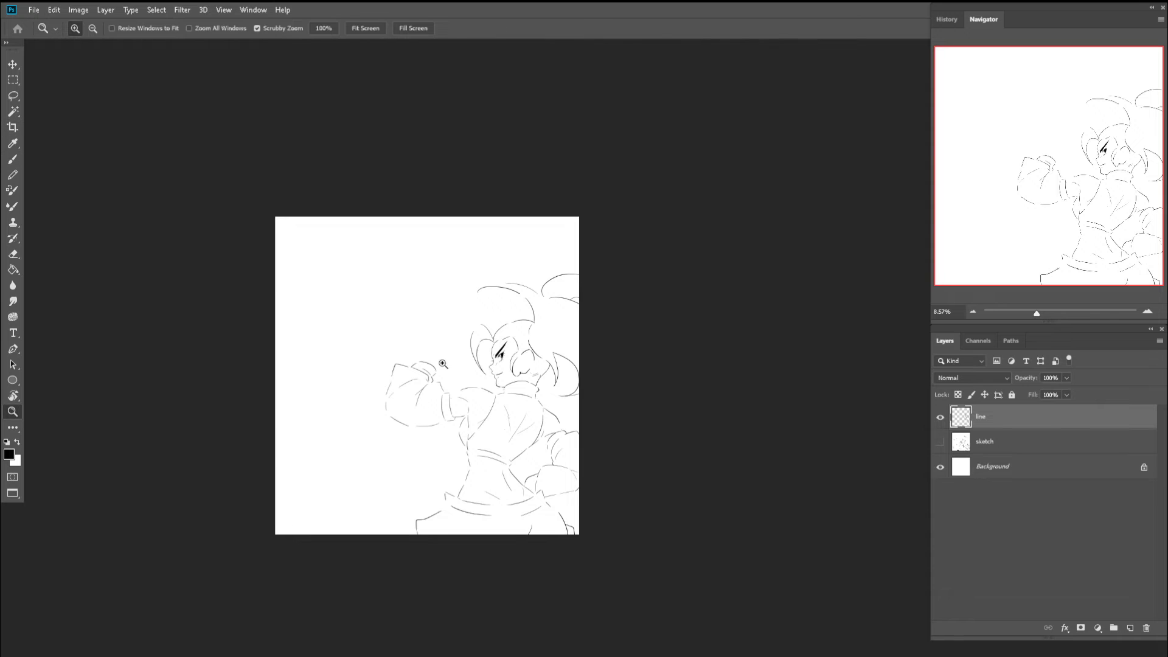
pyautogui.moveTo(533, 317)
pyautogui.mouseDown()
pyautogui.moveTo(581, 323)
pyautogui.moveTo(535, 268)
pyautogui.mouseUp()
pyautogui.press('e')
pyautogui.press(']')
pyautogui.press(']')
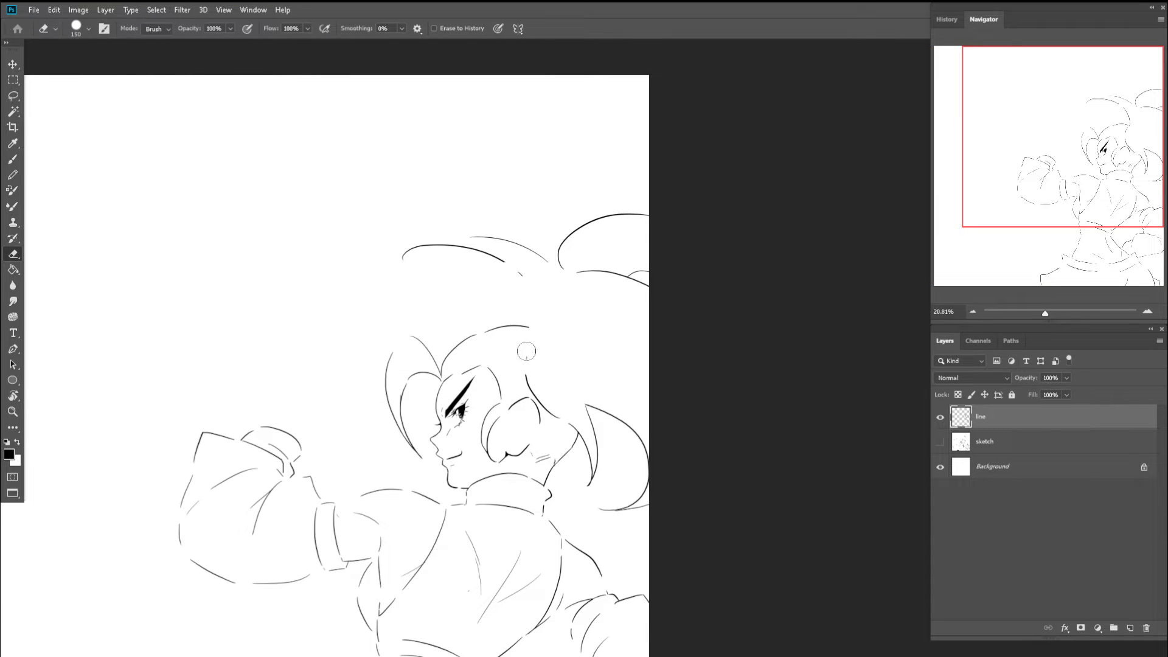
pyautogui.press('b')
pyautogui.moveTo(527, 357)
pyautogui.mouseDown()
pyautogui.moveTo(520, 283)
pyautogui.moveTo(456, 268)
pyautogui.moveTo(593, 282)
pyautogui.mouseUp()
pyautogui.press('z')
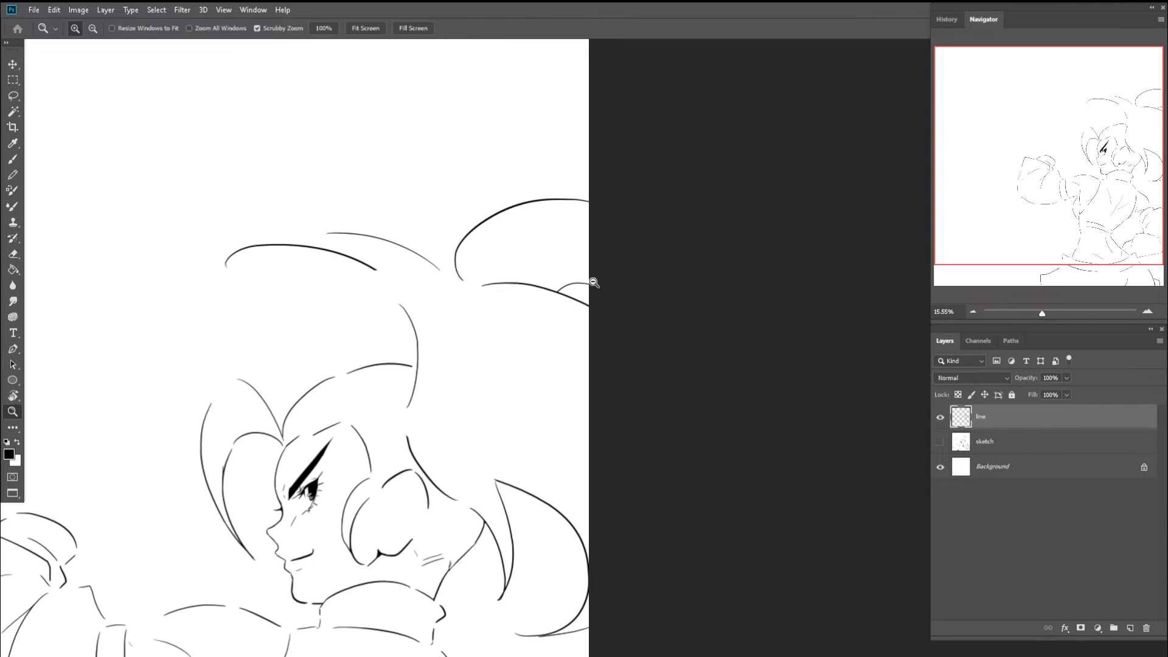
# - Lasso the upper back hair lock, move it lower with Free Transform, adjust its placement and deselect it
pyautogui.press('l')
pyautogui.moveTo(478, 304)
pyautogui.mouseDown()
pyautogui.moveTo(614, 170)
pyautogui.moveTo(517, 370)
pyautogui.moveTo(480, 308)
pyautogui.moveTo(519, 339)
pyautogui.mouseUp()
pyautogui.press('v')
pyautogui.hotkey('ctrl', 't')
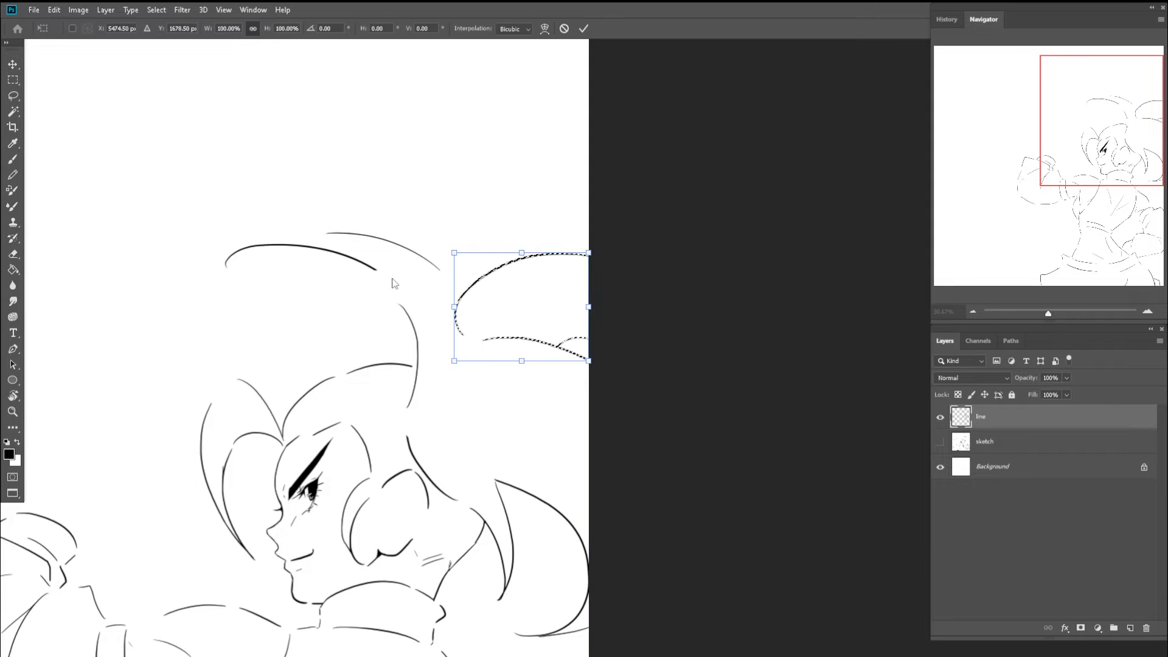
pyautogui.click(394, 283)
pyautogui.hotkey('ctrl', 't')
pyautogui.moveTo(428, 294); pyautogui.dragTo(413, 342)
pyautogui.moveTo(491, 311)
pyautogui.mouseDown()
pyautogui.moveTo(491, 277)
pyautogui.moveTo(499, 282)
pyautogui.moveTo(417, 304)
pyautogui.moveTo(542, 191)
pyautogui.moveTo(621, 198)
pyautogui.mouseUp()
pyautogui.click(428, 298)
pyautogui.press('l')
pyautogui.hotkey('ctrl', 'd')
# - Extend the outer and lower strokes of the repositioned upper back hair lock out to the canvas edge
pyautogui.press('r')
pyautogui.moveTo(663, 280); pyautogui.dragTo(749, 365)
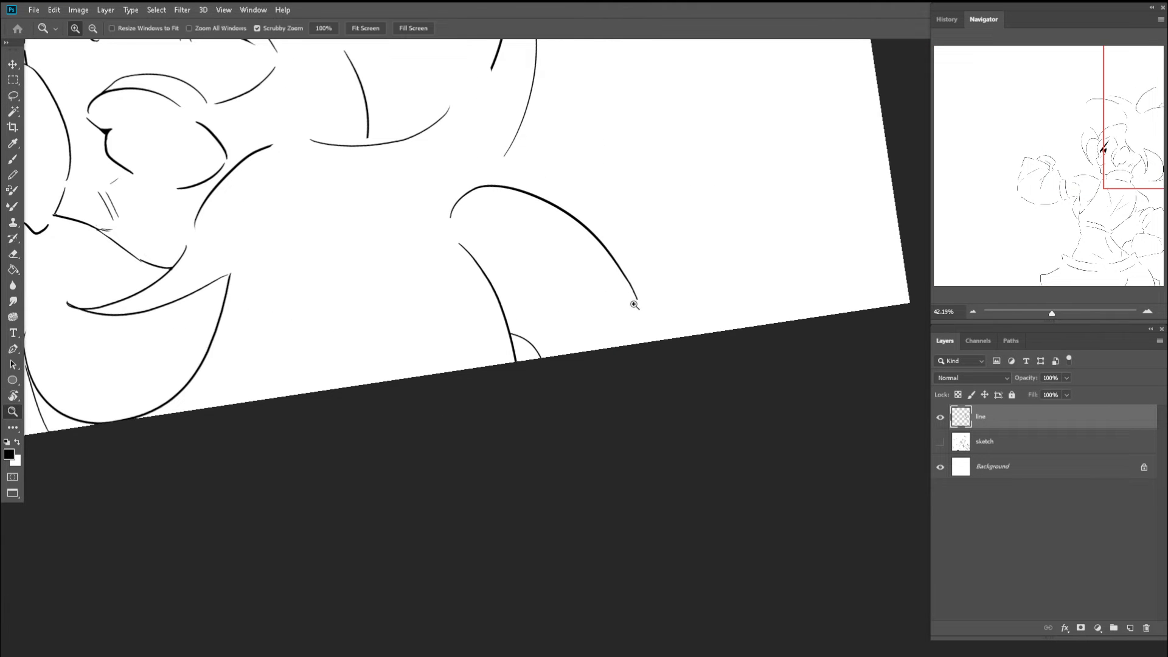
pyautogui.moveTo(634, 303); pyautogui.dragTo(688, 311)
pyautogui.press('b')
pyautogui.moveTo(634, 282); pyautogui.dragTo(666, 392)
pyautogui.moveTo(649, 315)
pyautogui.mouseDown()
pyautogui.moveTo(523, 290)
pyautogui.moveTo(408, 414)
pyautogui.moveTo(442, 427)
pyautogui.moveTo(487, 314)
pyautogui.moveTo(541, 327)
pyautogui.mouseUp()
pyautogui.press('r')
pyautogui.press('Escape')
# - Show the sketch layer and ink the underside of the rear upper arm between the torso and the elbow cuff
pyautogui.click(941, 442)
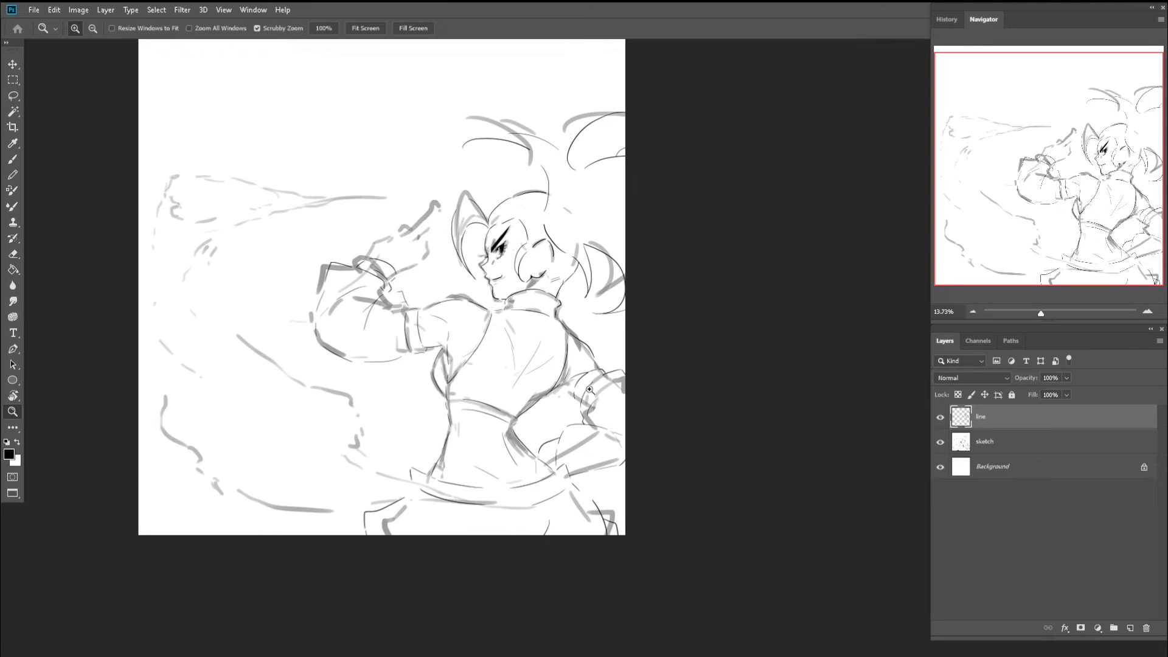
pyautogui.moveTo(566, 396); pyautogui.dragTo(742, 389)
pyautogui.press('b')
pyautogui.moveTo(540, 350); pyautogui.dragTo(608, 404)
pyautogui.hotkey('ctrl', 'z')
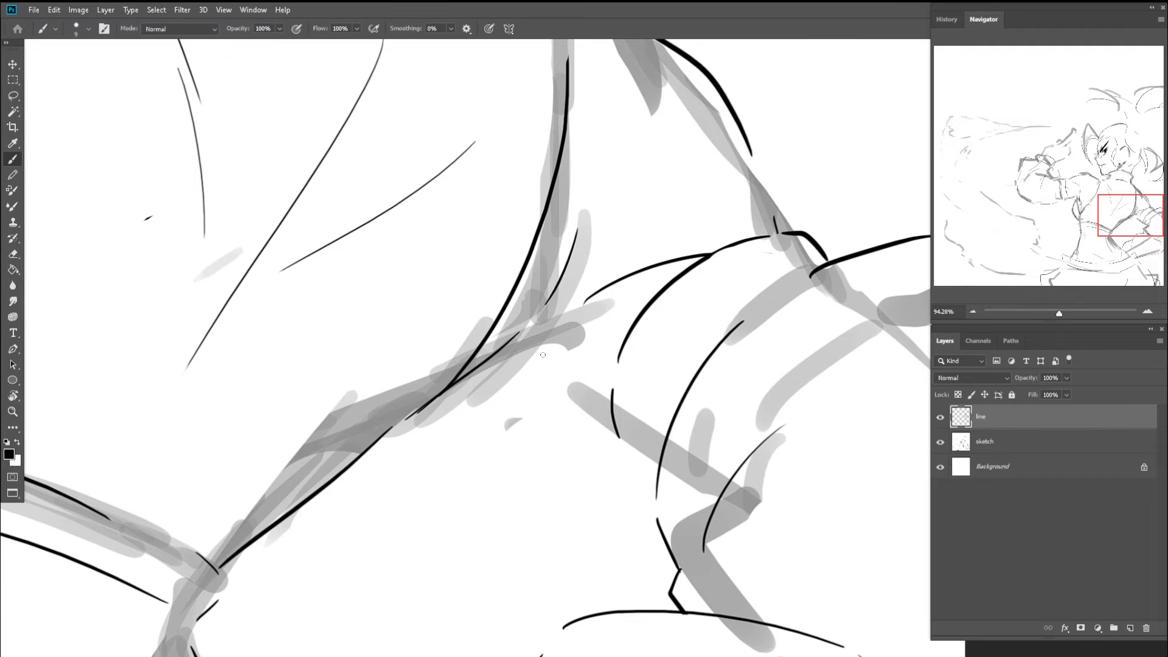
pyautogui.hotkey('ctrl', 'z')
pyautogui.moveTo(541, 353); pyautogui.dragTo(619, 436)
pyautogui.hotkey('ctrl', 'z')
pyautogui.moveTo(540, 354)
pyautogui.mouseDown()
pyautogui.moveTo(602, 422)
pyautogui.moveTo(542, 389)
pyautogui.mouseUp()
# - Erase the extra sleeve arc above the elbow cuff of the rear arm
pyautogui.press('z')
pyautogui.moveTo(606, 350)
pyautogui.mouseDown()
pyautogui.moveTo(680, 358)
pyautogui.moveTo(639, 343)
pyautogui.moveTo(704, 312)
pyautogui.moveTo(576, 332)
pyautogui.mouseUp()
pyautogui.press('e')
pyautogui.press('[')
pyautogui.press('[')
pyautogui.press('[')
pyautogui.press('b')
pyautogui.press('z')
pyautogui.press('b')
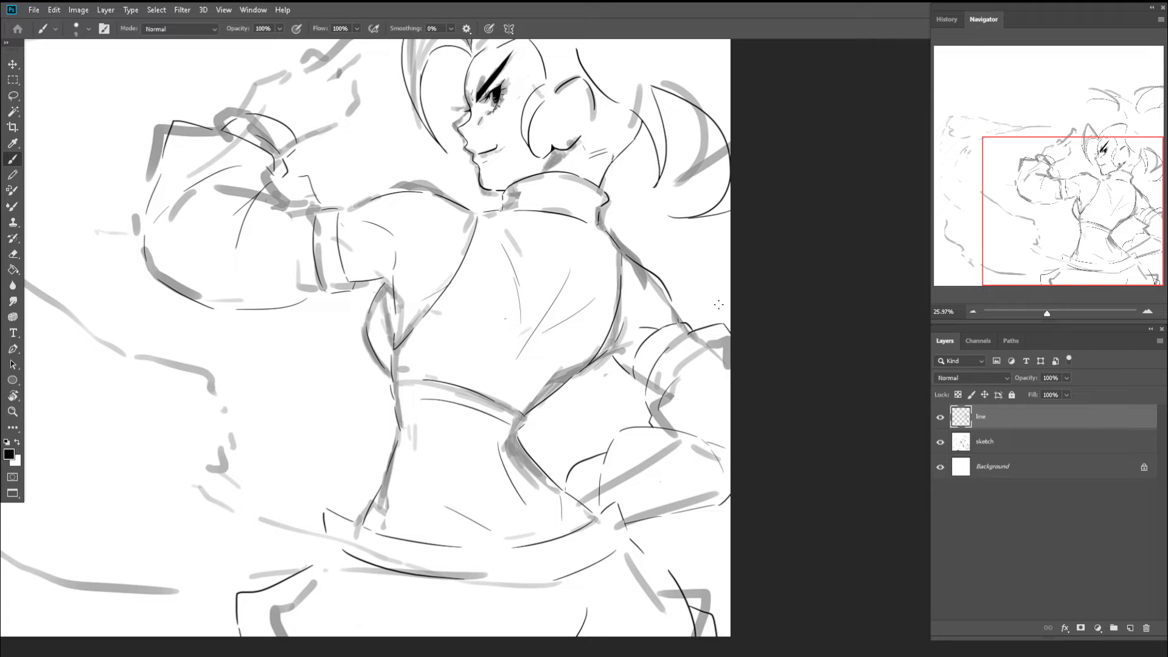
pyautogui.hotkey('ctrl', 'space')
pyautogui.moveTo(659, 325); pyautogui.dragTo(739, 325)
pyautogui.press('e')
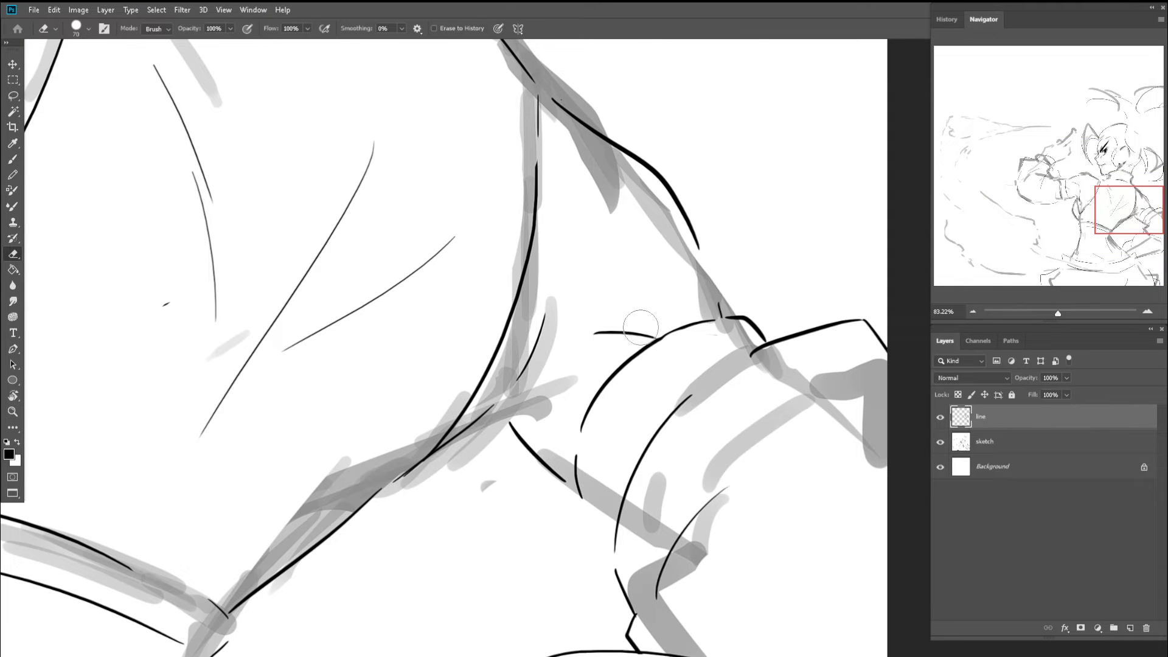
pyautogui.moveTo(631, 331)
pyautogui.mouseDown()
pyautogui.moveTo(605, 329)
pyautogui.moveTo(654, 332)
pyautogui.mouseUp()
# - Draw a new sleeve fold arching over the elbow cuff toward the outer arm line
pyautogui.press('b')
pyautogui.hotkey('ctrl', 'z')
pyautogui.moveTo(612, 287); pyautogui.dragTo(708, 303)
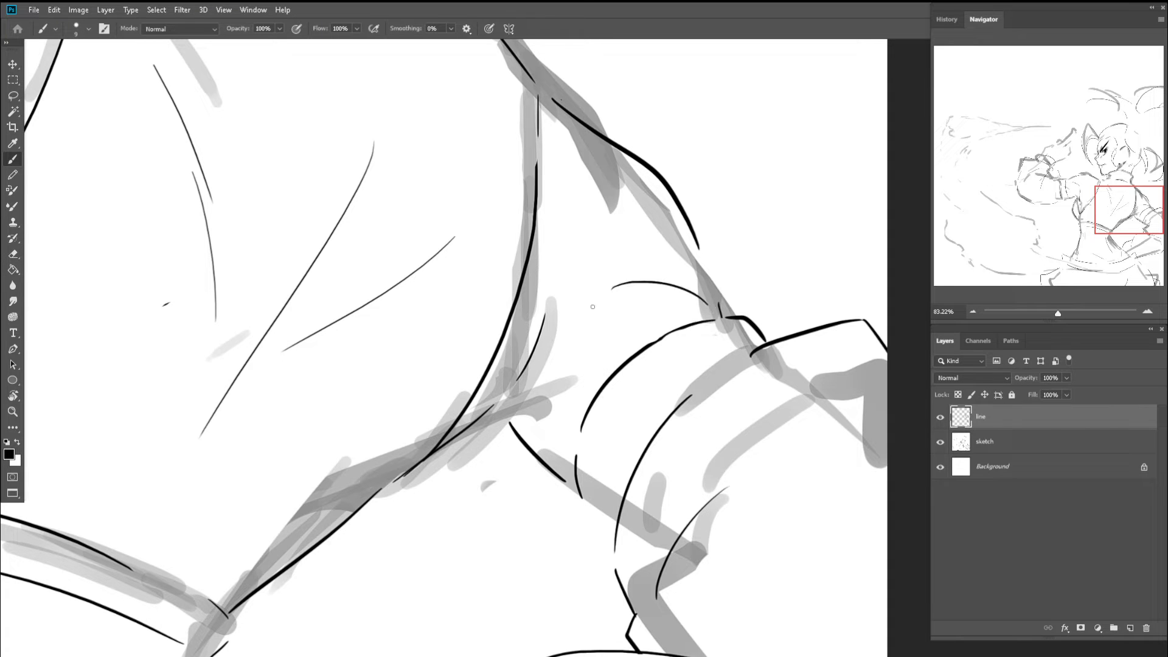
pyautogui.hotkey('ctrl', 'z')
pyautogui.moveTo(554, 319); pyautogui.dragTo(538, 338)
pyautogui.hotkey('ctrl', 'z')
pyautogui.hotkey('ctrl', 'z')
pyautogui.hotkey('ctrl', 'z')
pyautogui.hotkey('ctrl', 'z')
pyautogui.hotkey('ctrl', 'z')
pyautogui.moveTo(623, 277); pyautogui.dragTo(535, 280)
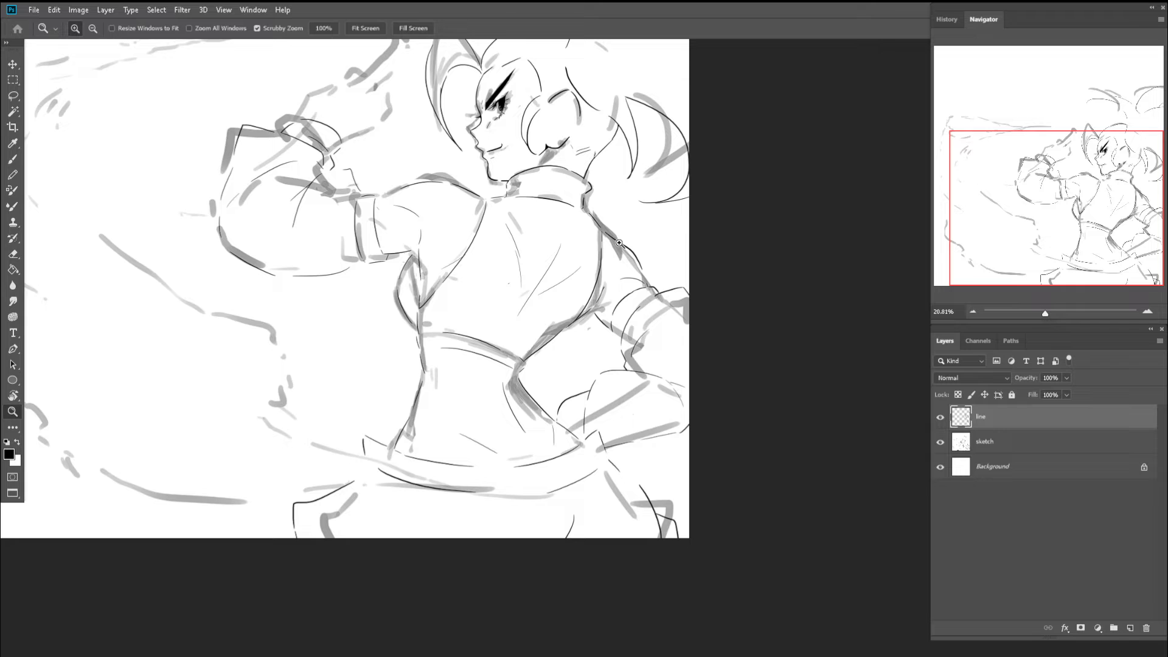
# - Hide the sketch layer and check the rear arm and overall line art without it
pyautogui.click(941, 443)
pyautogui.moveTo(608, 252); pyautogui.dragTo(552, 254)
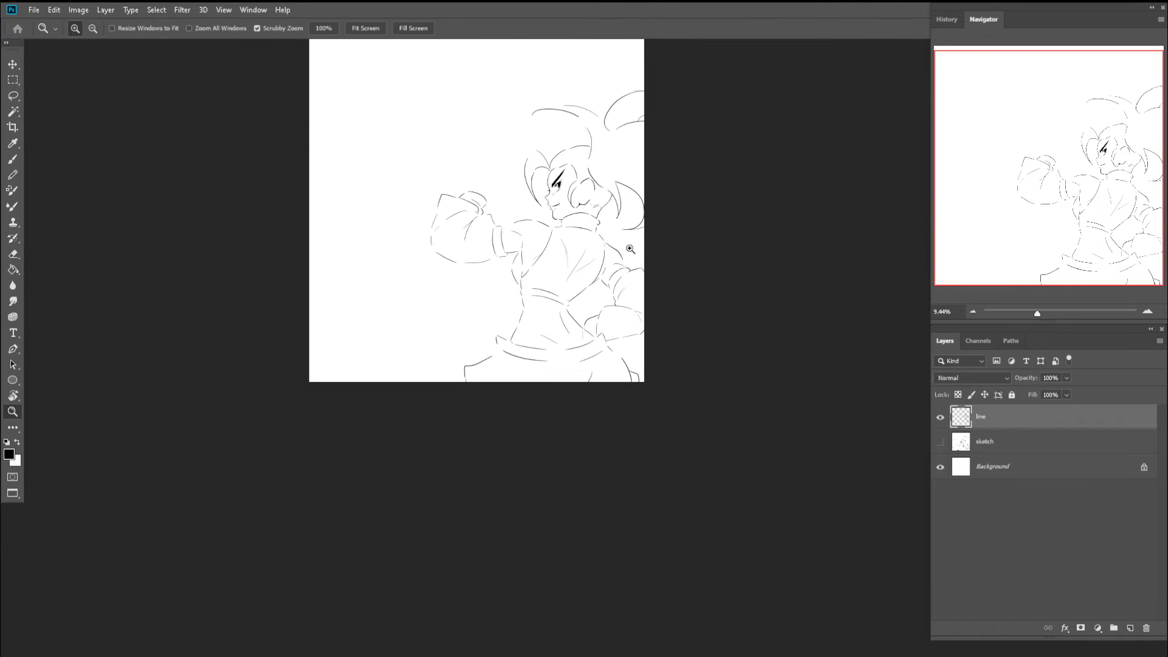
pyautogui.moveTo(630, 249)
pyautogui.mouseDown()
pyautogui.moveTo(724, 253)
pyautogui.moveTo(718, 358)
pyautogui.mouseUp()
pyautogui.press('b')
pyautogui.hotkey('ctrl', 'z')
pyautogui.moveTo(702, 291)
pyautogui.mouseDown()
pyautogui.moveTo(721, 367)
pyautogui.moveTo(673, 339)
pyautogui.moveTo(554, 318)
pyautogui.mouseUp()
pyautogui.hotkey('ctrl', 'z')
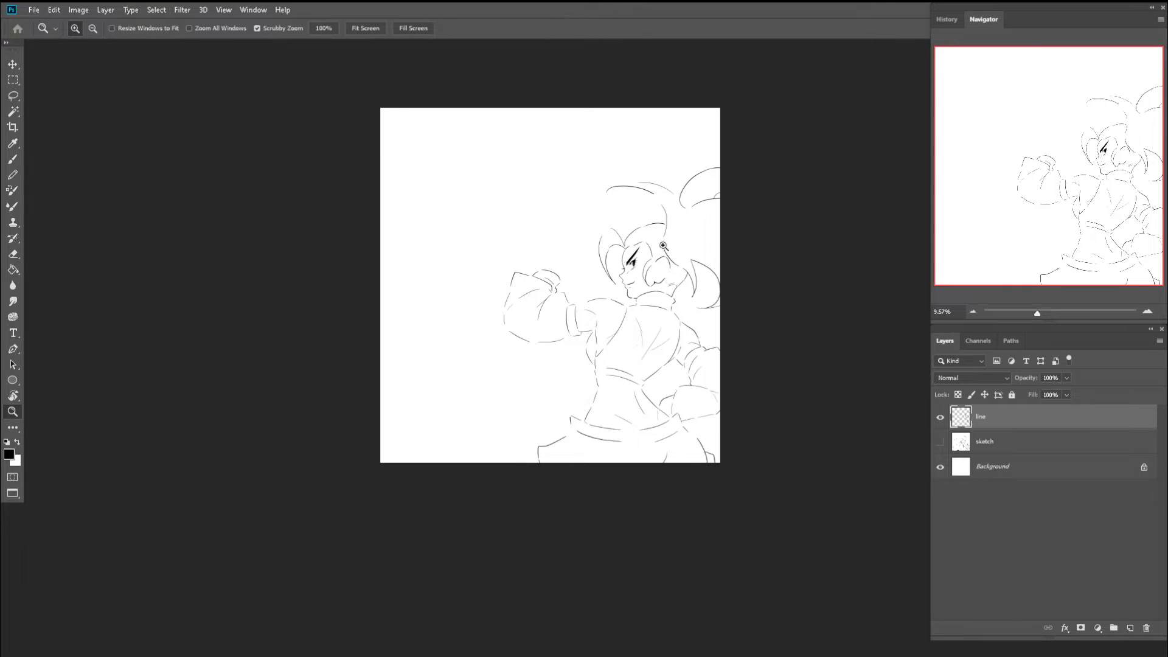
pyautogui.click(617, 268)
# - Show the sketch layer and ink the fingertip and inner edge of the raised index finger
pyautogui.click(940, 442)
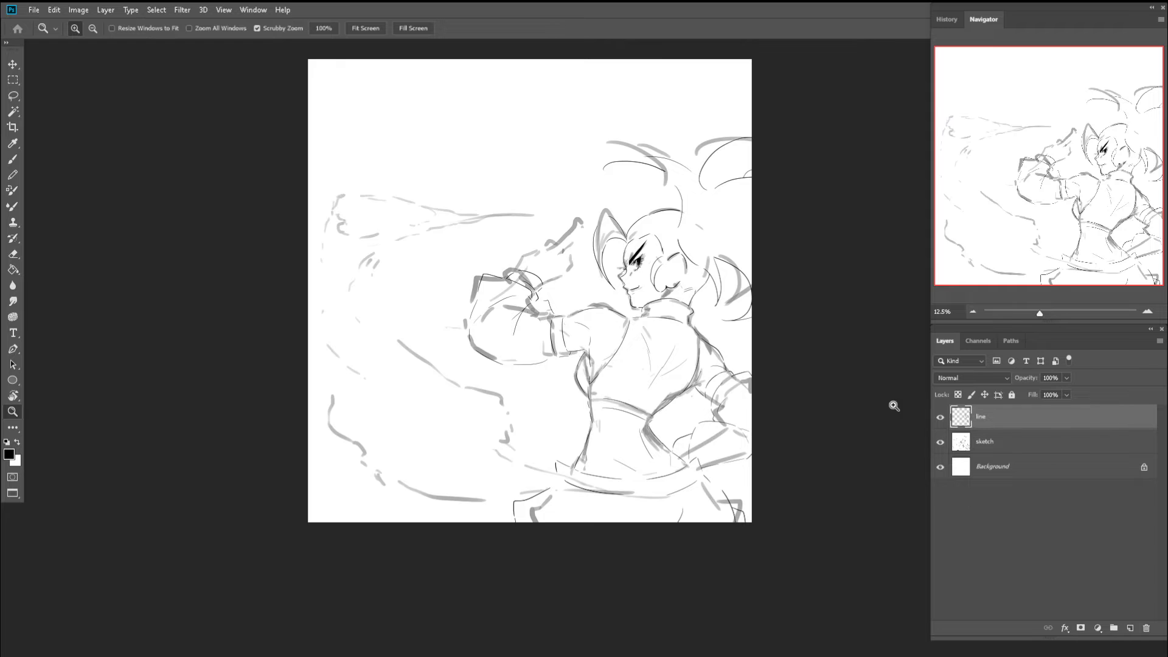
pyautogui.moveTo(552, 247); pyautogui.dragTo(589, 247)
pyautogui.press('r')
pyautogui.moveTo(610, 198); pyautogui.dragTo(538, 175)
pyautogui.press('space')
pyautogui.moveTo(555, 234); pyautogui.dragTo(538, 263)
pyautogui.press('b')
pyautogui.moveTo(531, 218); pyautogui.dragTo(498, 300)
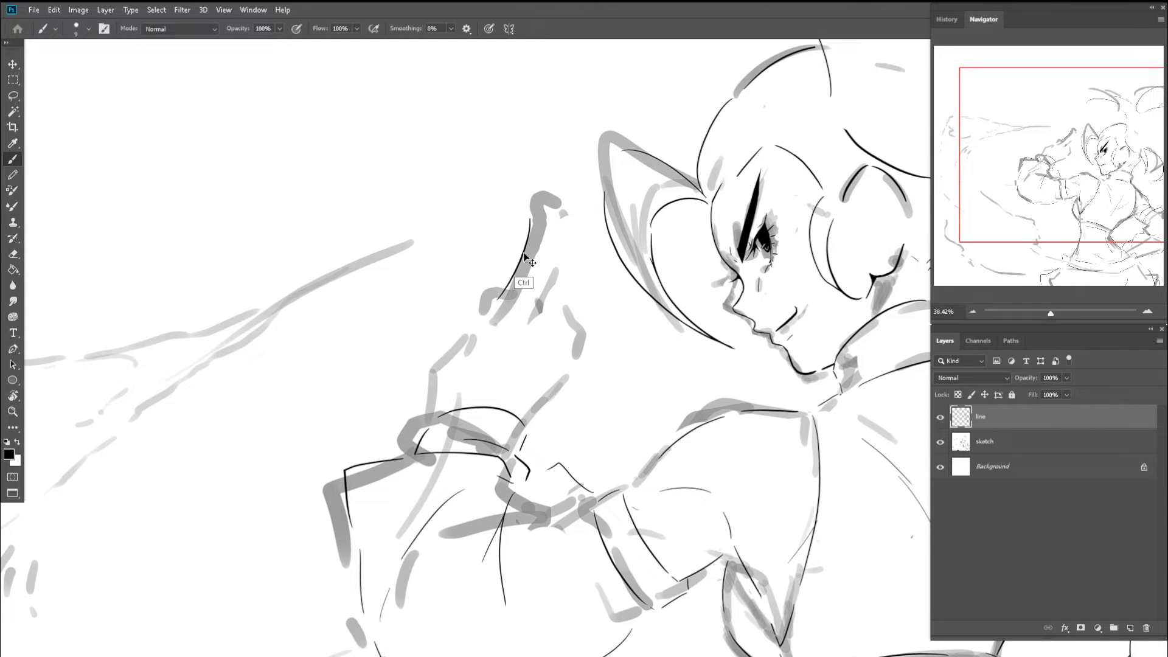
pyautogui.hotkey('ctrl', 'z')
pyautogui.press('z')
pyautogui.moveTo(520, 263); pyautogui.dragTo(554, 267)
pyautogui.press('b')
pyautogui.scroll(2, 542, 183)
pyautogui.moveTo(561, 219); pyautogui.dragTo(556, 254)
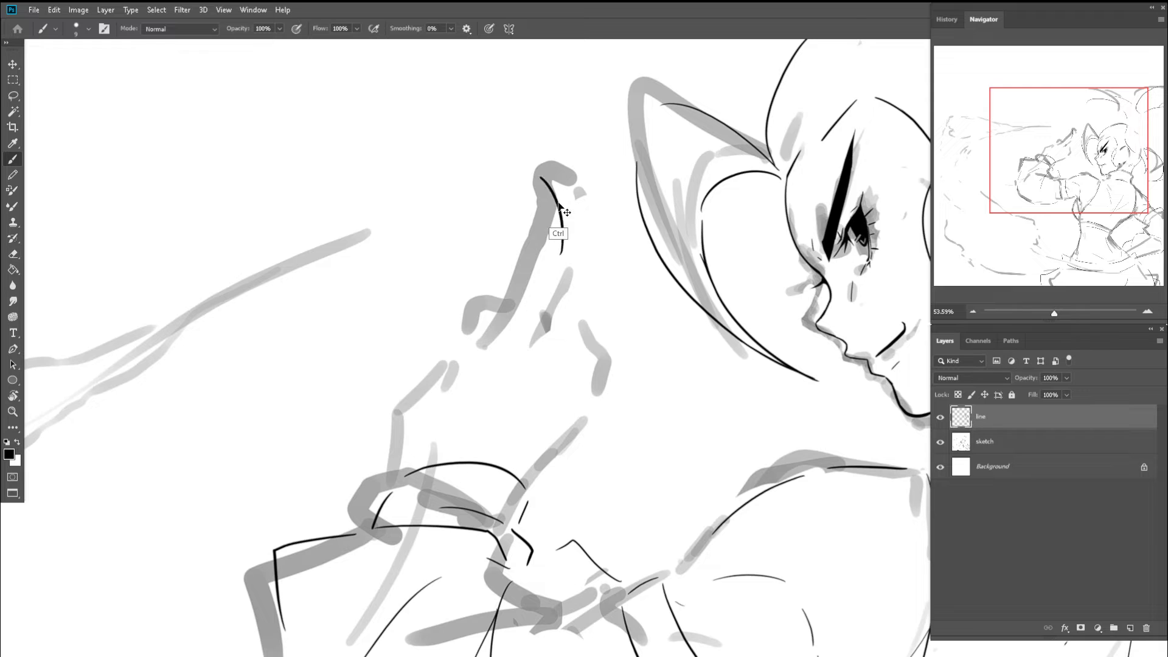
pyautogui.hotkey('ctrl', 'z')
pyautogui.moveTo(554, 174)
pyautogui.mouseDown()
pyautogui.moveTo(574, 214)
pyautogui.moveTo(537, 327)
pyautogui.mouseUp()
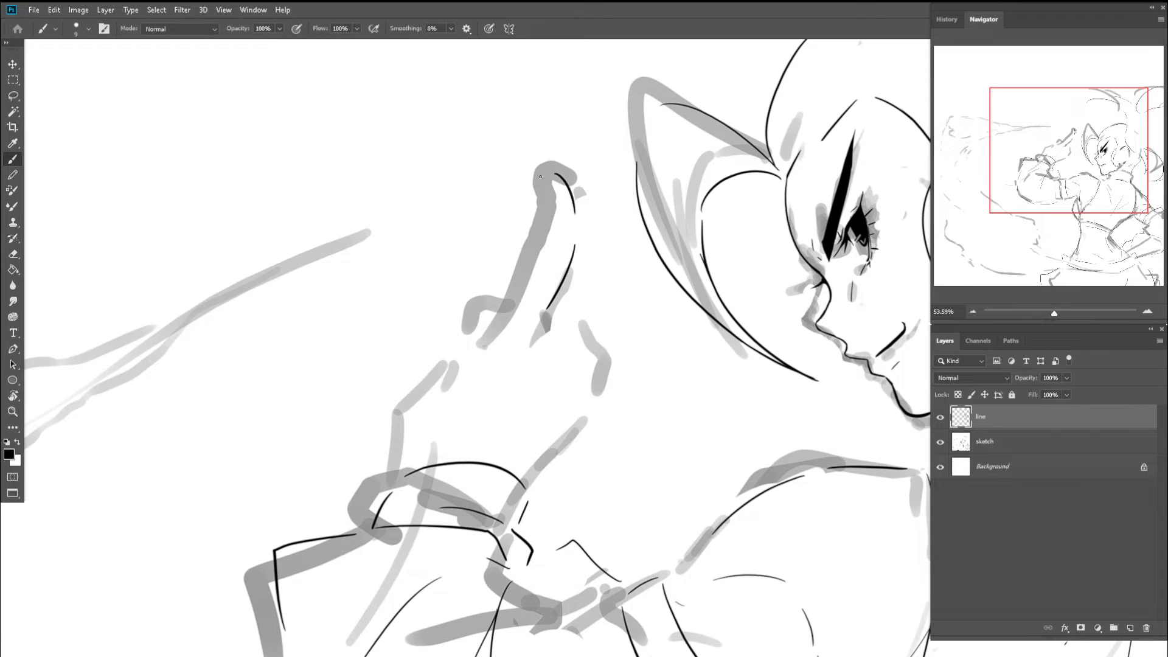
# - Ink the outer edge of the raised index finger and the knuckle strokes along the back of the hand
pyautogui.hotkey('ctrl', 'z')
pyautogui.moveTo(541, 180); pyautogui.dragTo(510, 293)
pyautogui.hotkey('ctrl', 'z')
pyautogui.moveTo(527, 245)
pyautogui.mouseDown()
pyautogui.moveTo(492, 328)
pyautogui.moveTo(495, 315)
pyautogui.moveTo(422, 381)
pyautogui.mouseUp()
pyautogui.hotkey('ctrl', 'z')
pyautogui.hotkey('ctrl', 'z')
pyautogui.hotkey('ctrl', 'z')
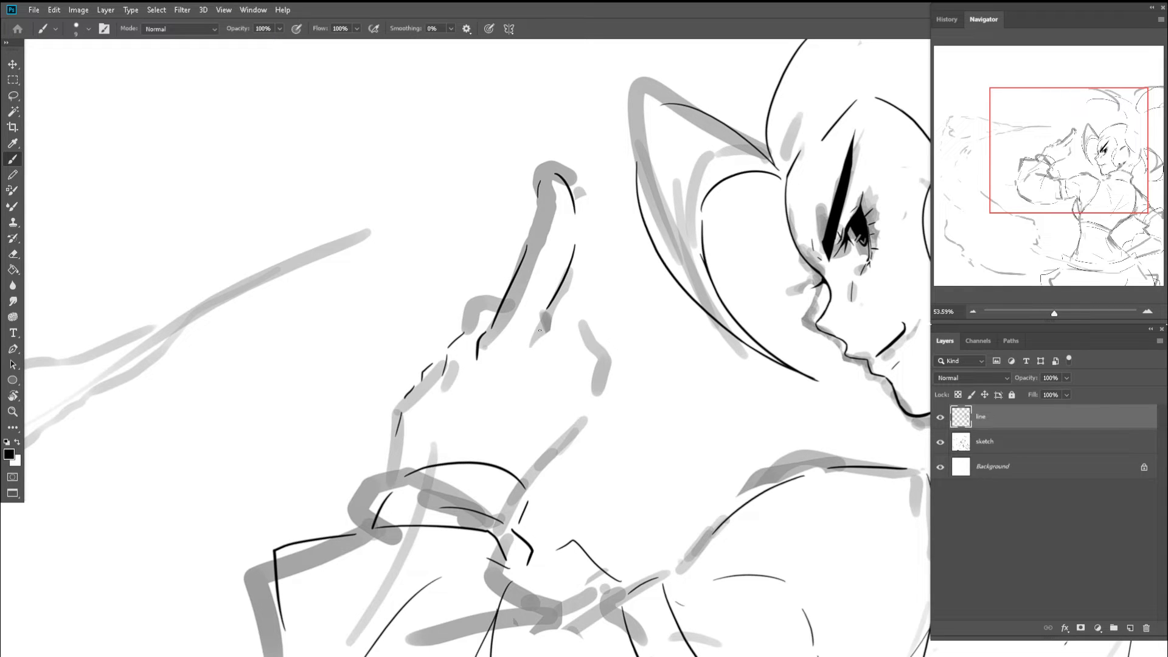
pyautogui.hotkey('ctrl', 'z')
# - Ink the base of the index finger, the thumb contour and the wrist line down to the sleeve
pyautogui.moveTo(547, 319); pyautogui.dragTo(535, 339)
pyautogui.hotkey('ctrl', 'z')
pyautogui.moveTo(559, 452); pyautogui.dragTo(604, 392)
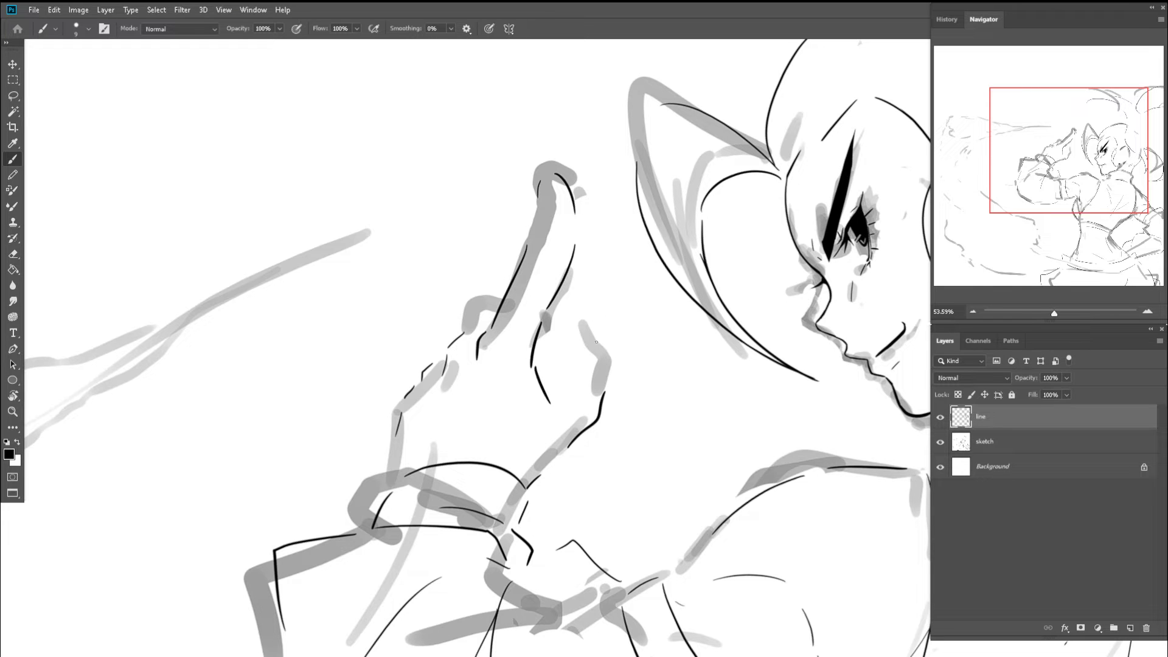
pyautogui.moveTo(605, 350); pyautogui.dragTo(565, 324)
pyautogui.hotkey('ctrl', 'z')
pyautogui.moveTo(605, 357)
pyautogui.mouseDown()
pyautogui.moveTo(566, 315)
pyautogui.moveTo(505, 301)
pyautogui.moveTo(591, 254)
pyautogui.mouseUp()
# - Hide the sketch layer and check the whole line art with the inked hand
pyautogui.hotkey('ctrl', 'space')
pyautogui.click(939, 442)
pyautogui.hotkey('ctrl', 'space')
pyautogui.press('r')
pyautogui.press('c')
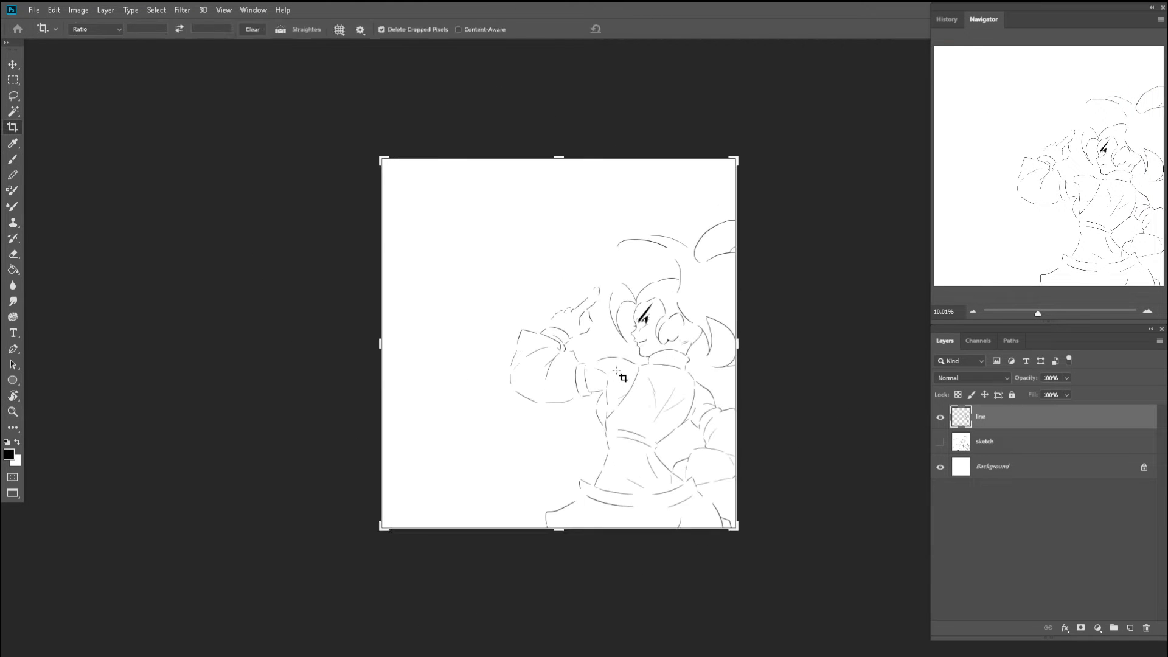
pyautogui.hotkey('ctrl', 'space')
pyautogui.moveTo(613, 356); pyautogui.dragTo(610, 430)
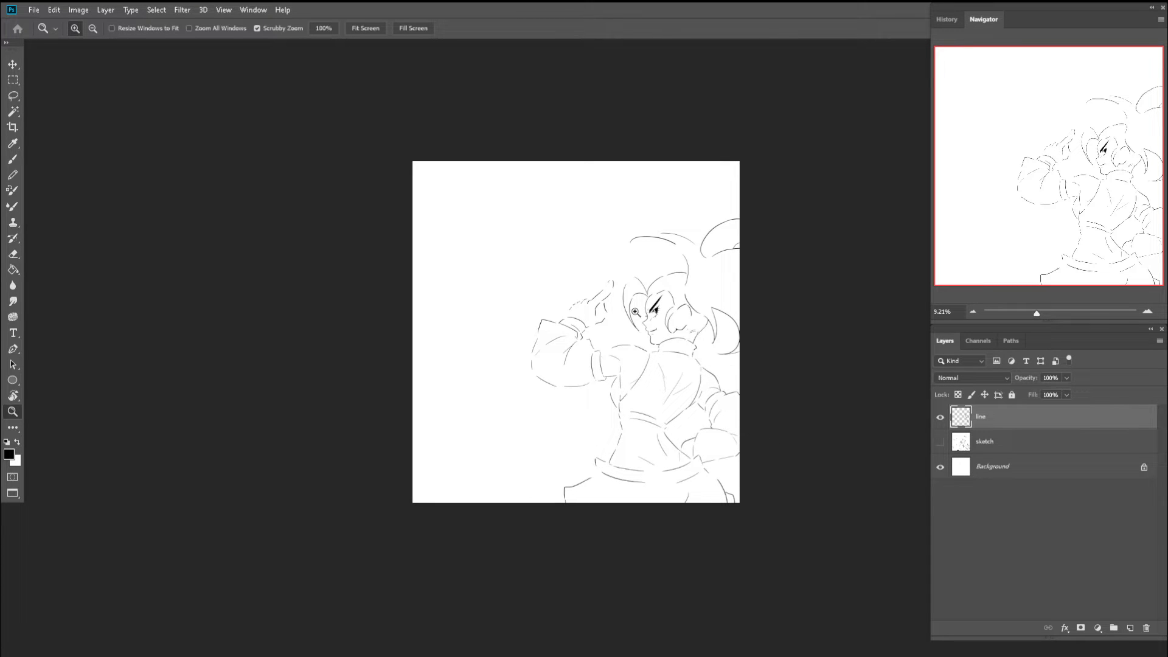
# - Erase the dark mark at the bottom of the ear and redraw it as a short thick wedge
pyautogui.moveTo(673, 333)
pyautogui.mouseDown()
pyautogui.moveTo(718, 340)
pyautogui.moveTo(680, 325)
pyautogui.moveTo(703, 326)
pyautogui.moveTo(706, 348)
pyautogui.mouseUp()
pyautogui.press('e')
pyautogui.press('b')
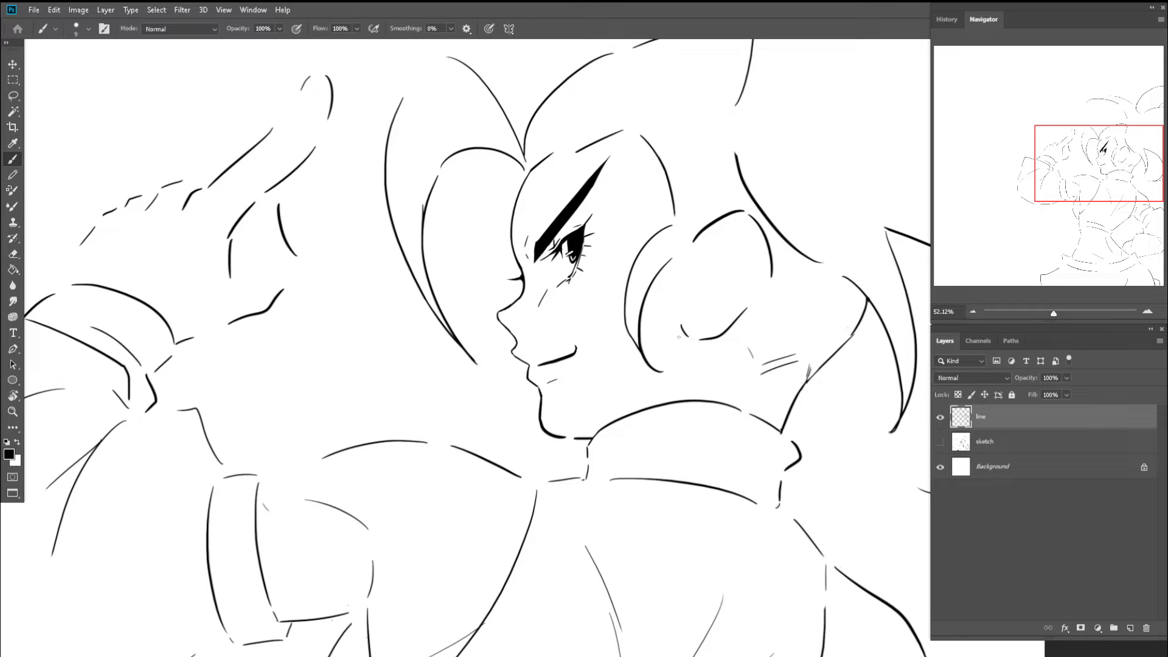
pyautogui.moveTo(680, 334); pyautogui.dragTo(686, 327)
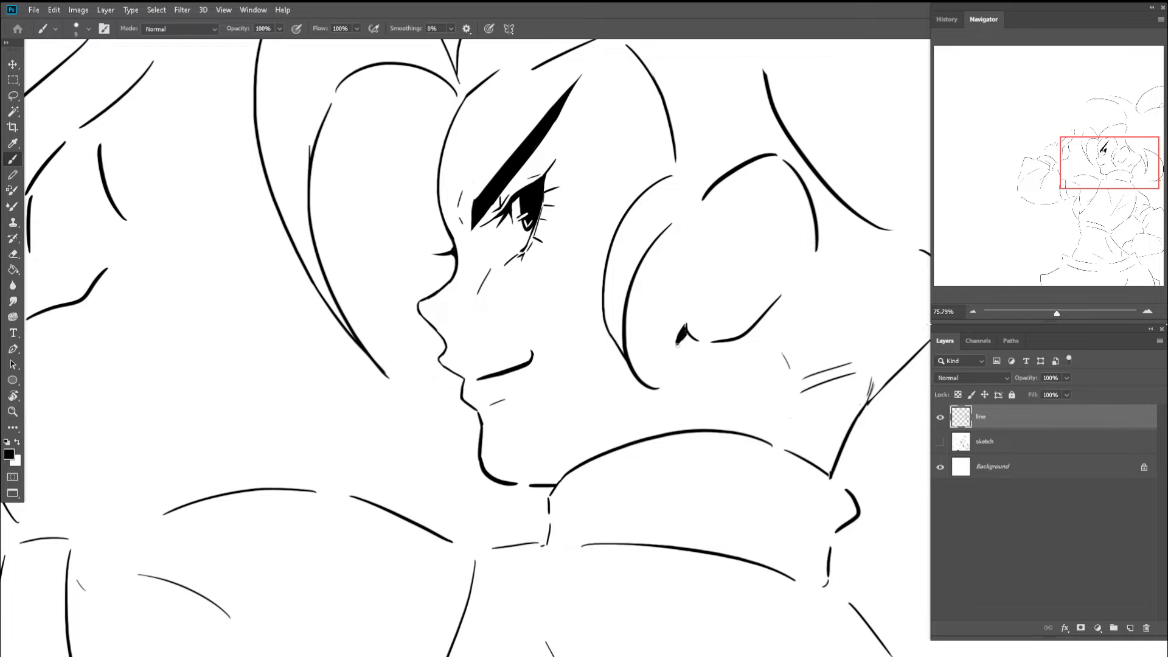
# - Draw a short diagonal jaw line above the collar and close the gap between the chin and the collar
pyautogui.moveTo(652, 344)
pyautogui.mouseDown()
pyautogui.moveTo(604, 348)
pyautogui.moveTo(784, 352)
pyautogui.mouseUp()
pyautogui.press('b')
pyautogui.moveTo(644, 398)
pyautogui.mouseDown()
pyautogui.moveTo(676, 371)
pyautogui.moveTo(601, 388)
pyautogui.moveTo(706, 405)
pyautogui.moveTo(647, 432)
pyautogui.moveTo(670, 428)
pyautogui.mouseUp()
pyautogui.hotkey('ctrl', 'z')
pyautogui.press('z')
pyautogui.scroll(4, 705, 403)
pyautogui.press('e')
pyautogui.press('b')
pyautogui.hotkey('ctrl', 'z')
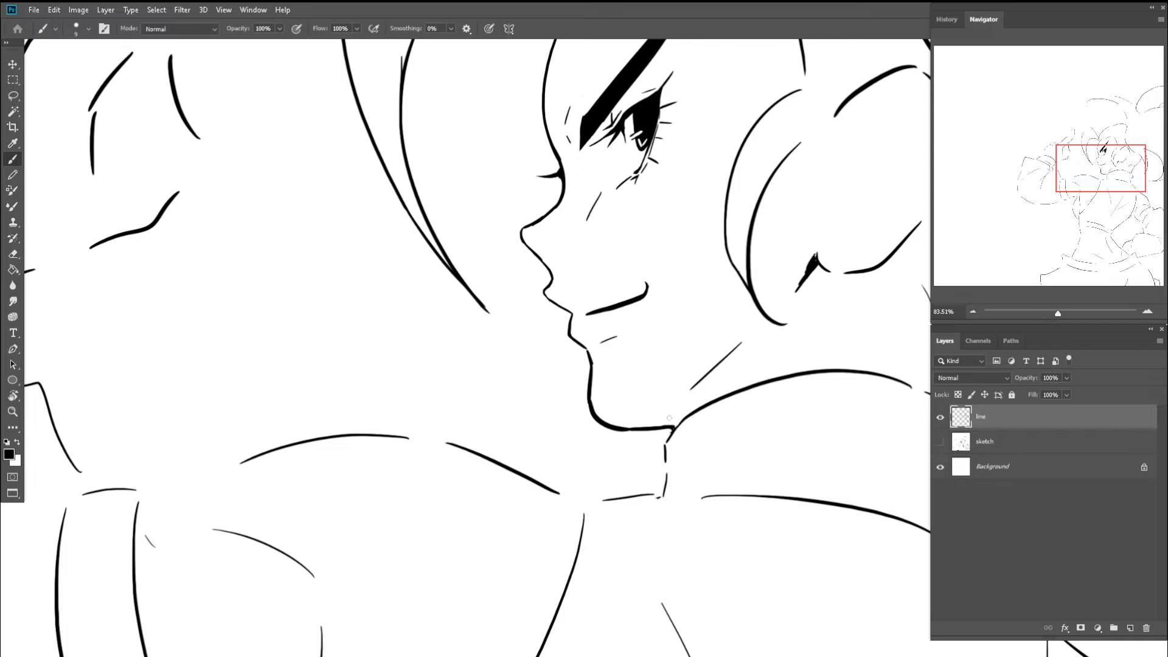
# - Check the balance of the whole line art in a mirrored and rotated view, and restore the normal view
pyautogui.press('z')
pyautogui.scroll(-8, 669, 417)
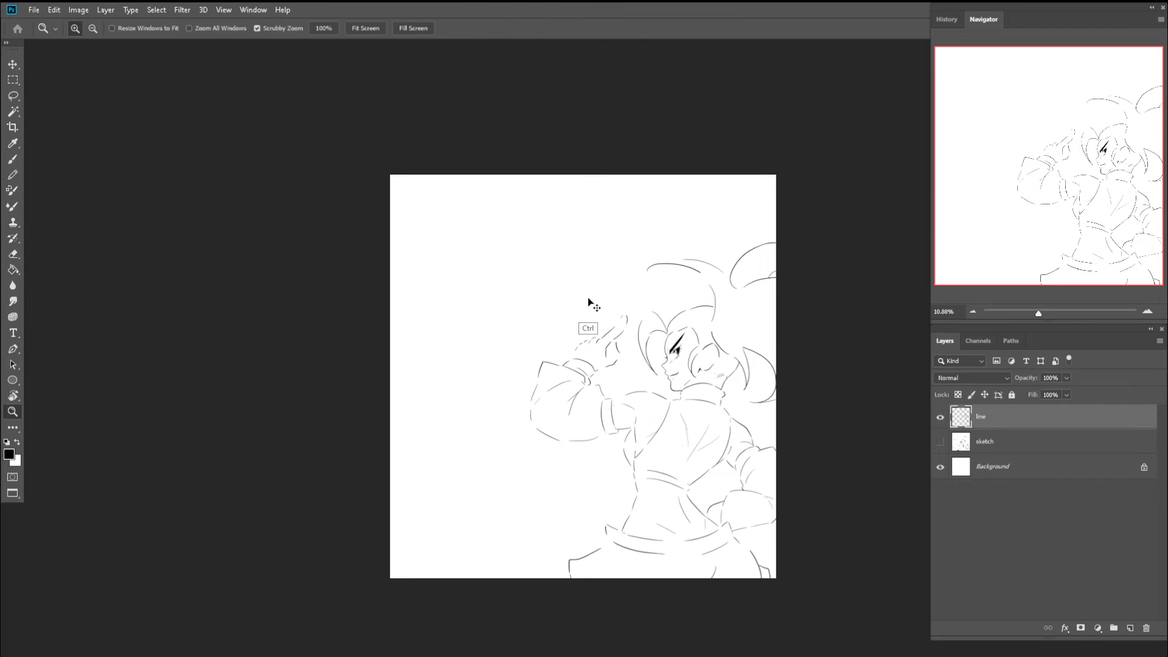
pyautogui.moveTo(717, 362); pyautogui.dragTo(644, 351)
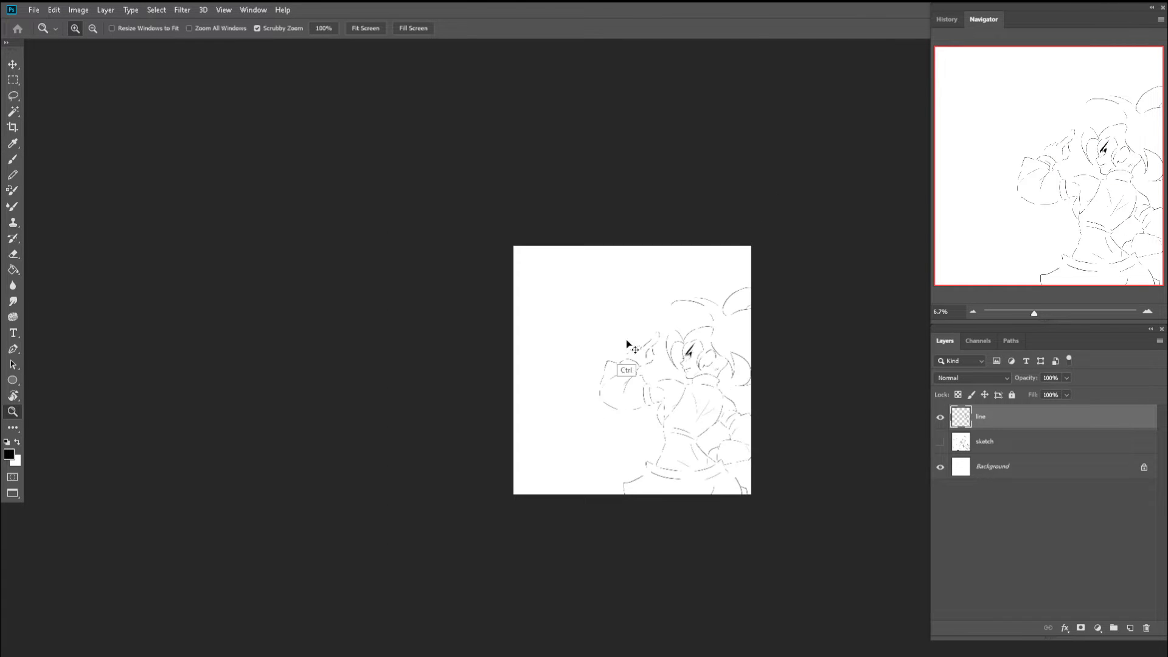
pyautogui.hotkey('ctrl', 'shift', 'h')
pyautogui.press('r')
pyautogui.moveTo(541, 295); pyautogui.dragTo(571, 305)
pyautogui.moveTo(546, 355); pyautogui.dragTo(613, 397)
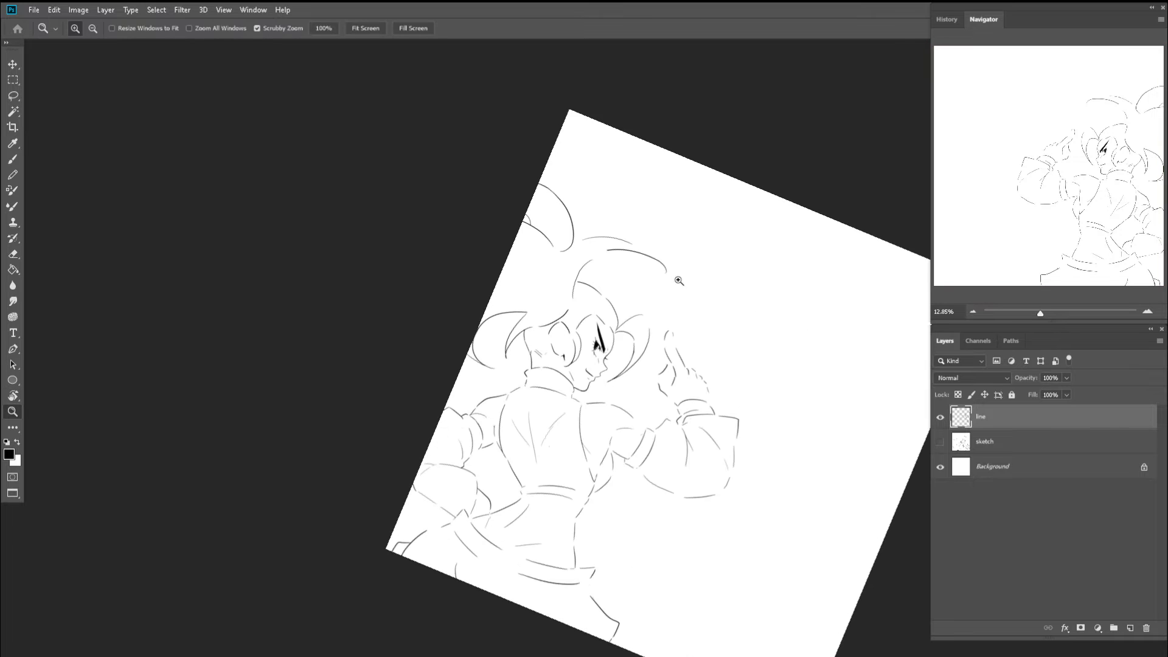
pyautogui.press('r')
pyautogui.moveTo(593, 287); pyautogui.dragTo(515, 312)
pyautogui.press('z')
pyautogui.hotkey('ctrl', 'shift', 'h')
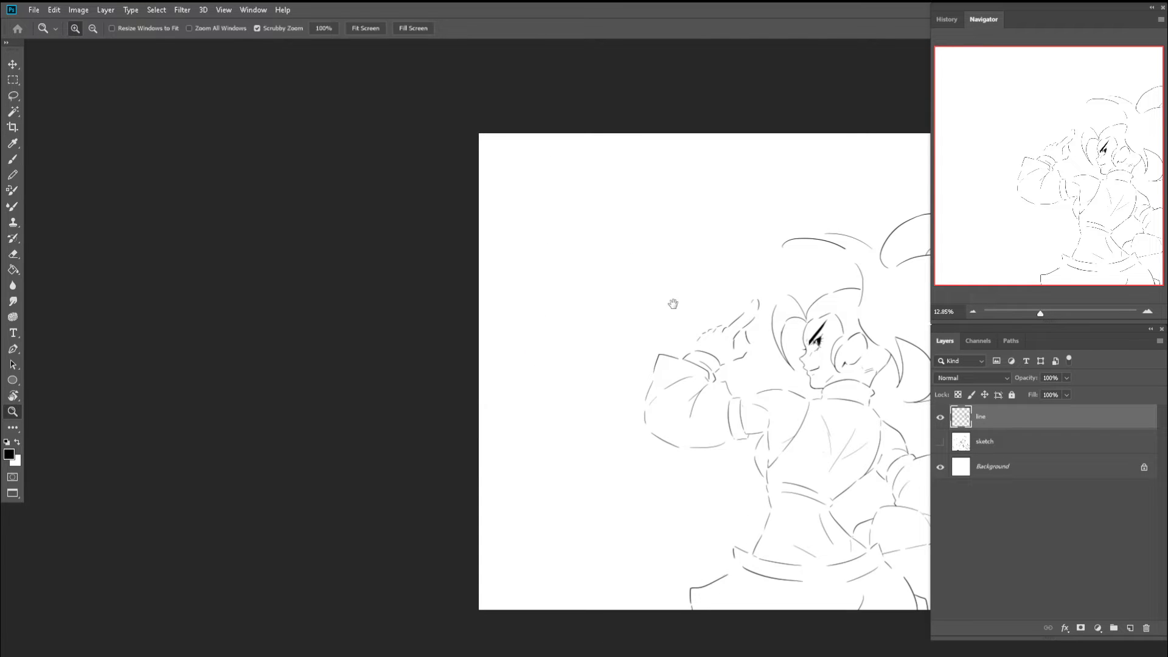
pyautogui.scroll(-2, 517, 304)
pyautogui.scroll(-1, 530, 280)
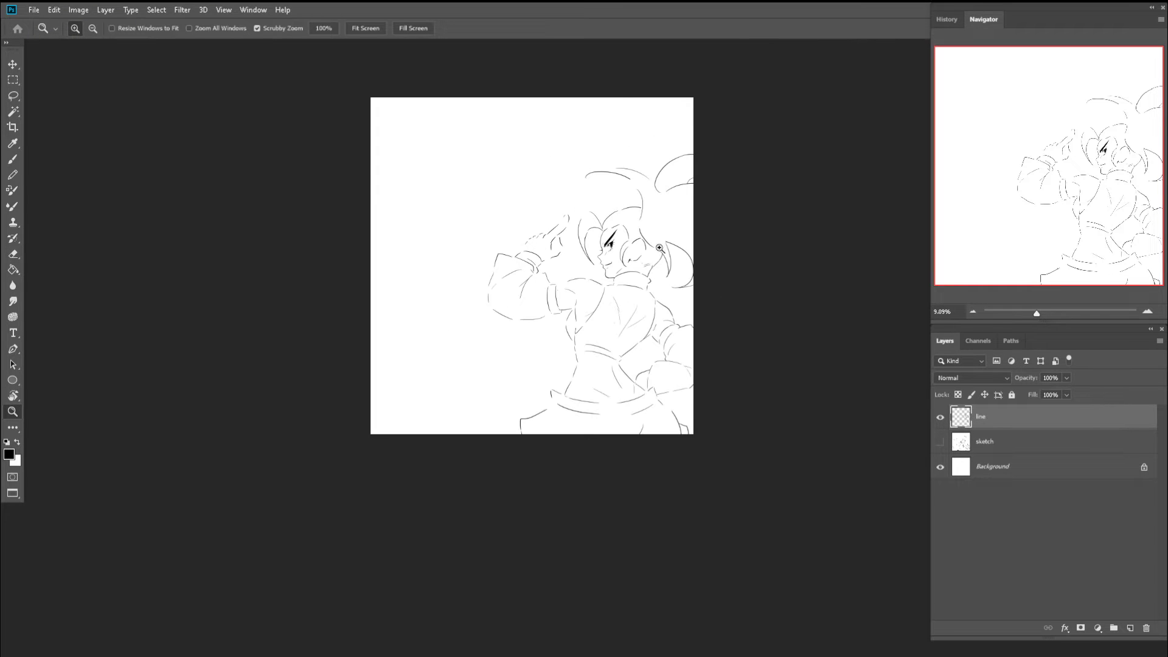
# - Erase the front parts of the two hem band lines with a larger eraser and redraw them with a flatter curve
pyautogui.scroll(3, 608, 334)
pyautogui.moveTo(618, 359); pyautogui.dragTo(534, 306)
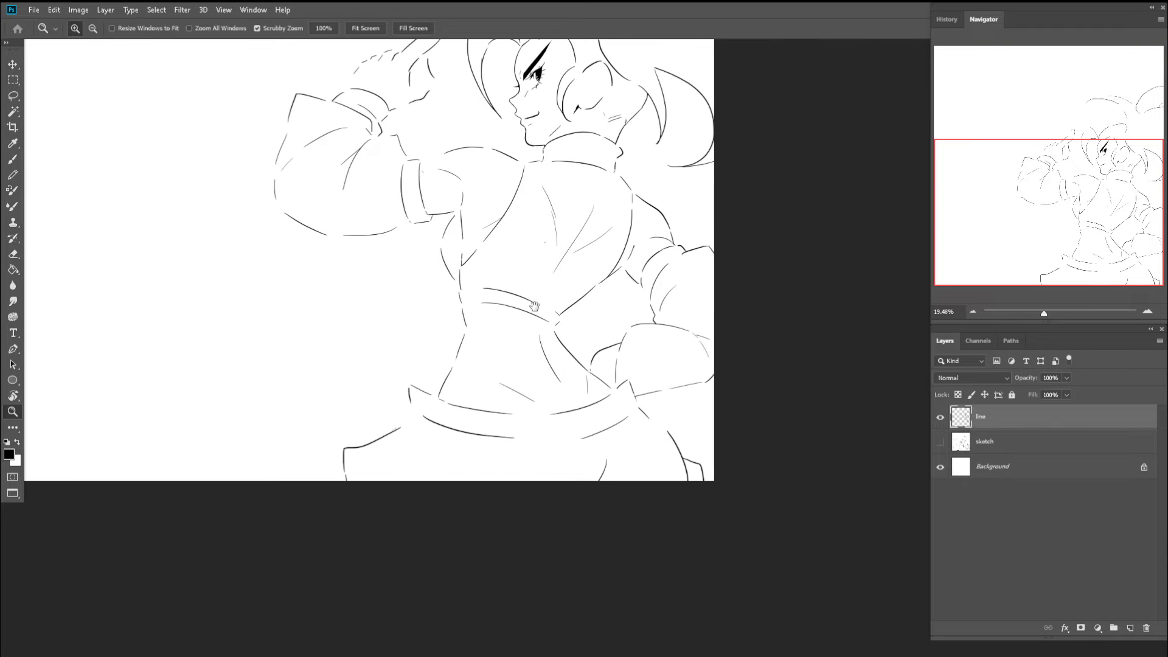
pyautogui.scroll(2, 523, 310)
pyautogui.press('e')
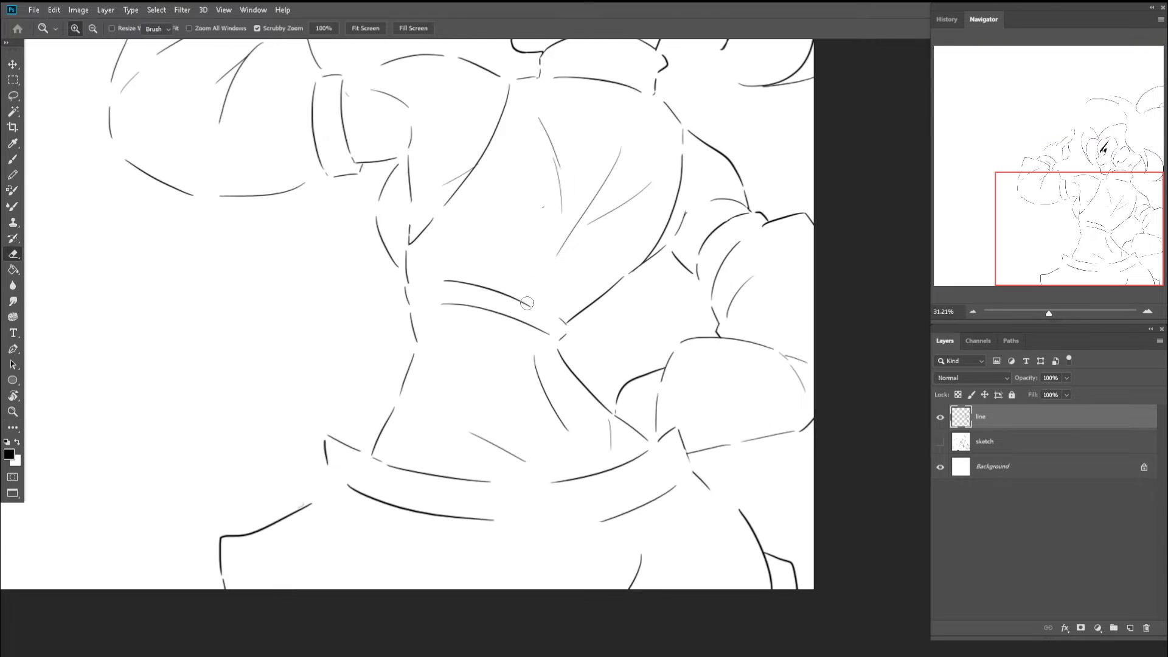
pyautogui.press(']')
pyautogui.press(']')
pyautogui.press(']')
pyautogui.press(']')
pyautogui.moveTo(443, 273)
pyautogui.mouseDown()
pyautogui.moveTo(566, 327)
pyautogui.moveTo(434, 304)
pyautogui.mouseUp()
pyautogui.click(406, 297)
pyautogui.press('b')
pyautogui.moveTo(571, 316)
pyautogui.mouseDown()
pyautogui.moveTo(472, 280)
pyautogui.moveTo(419, 287)
pyautogui.moveTo(472, 258)
pyautogui.moveTo(577, 290)
pyautogui.moveTo(558, 279)
pyautogui.moveTo(638, 320)
pyautogui.moveTo(621, 339)
pyautogui.moveTo(654, 350)
pyautogui.mouseUp()
# - Replace the waist fold below the hem band with a nearly vertical curve, briefly showing the sketch layer for reference
pyautogui.hotkey('ctrl', 'space')
pyautogui.click(940, 443)
pyautogui.hotkey('ctrl', 'space')
pyautogui.moveTo(609, 296)
pyautogui.mouseDown()
pyautogui.moveTo(578, 342)
pyautogui.moveTo(581, 325)
pyautogui.moveTo(565, 324)
pyautogui.moveTo(593, 353)
pyautogui.mouseUp()
pyautogui.press('e')
pyautogui.hotkey('ctrl', 'space')
pyautogui.click(940, 443)
pyautogui.press('b')
pyautogui.hotkey('ctrl', 'space')
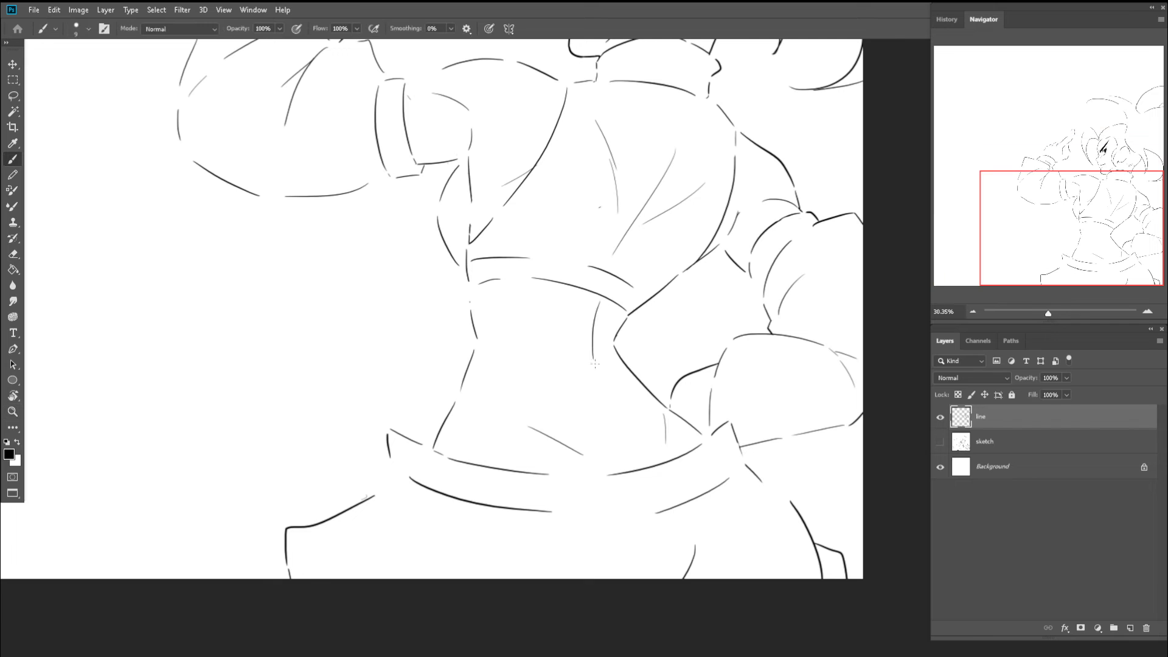
# - Ink the front corners of the hem band and join the waist contour below it into a continuous line
pyautogui.hotkey('ctrl', 'space')
pyautogui.moveTo(618, 412); pyautogui.dragTo(530, 334)
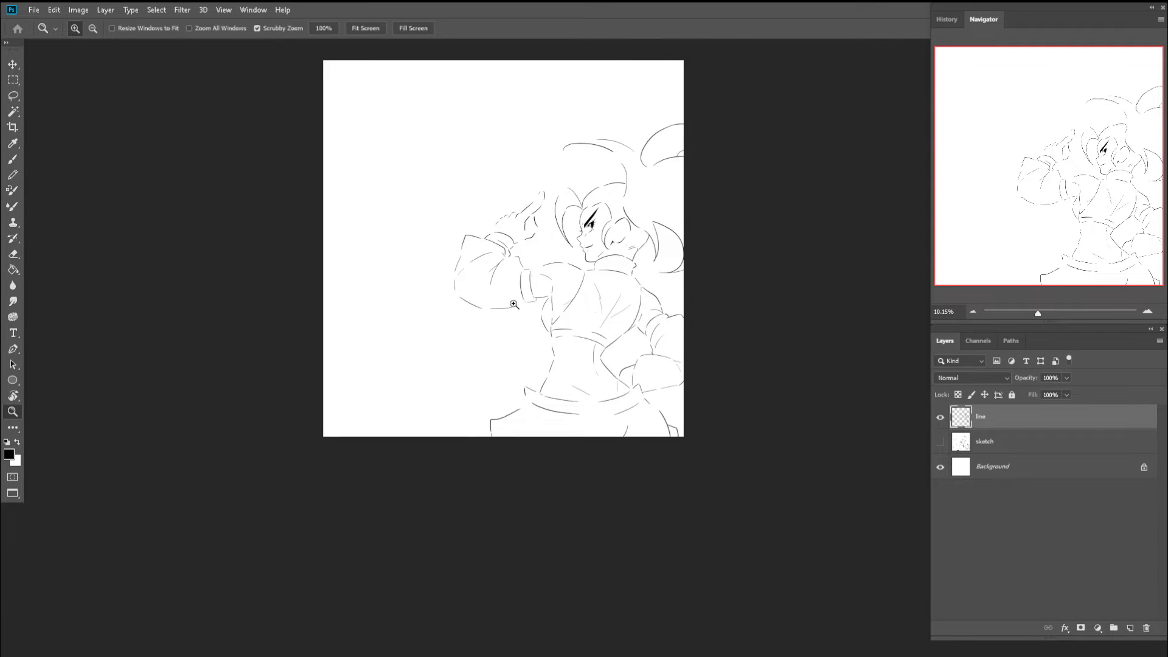
pyautogui.moveTo(556, 335); pyautogui.dragTo(599, 336)
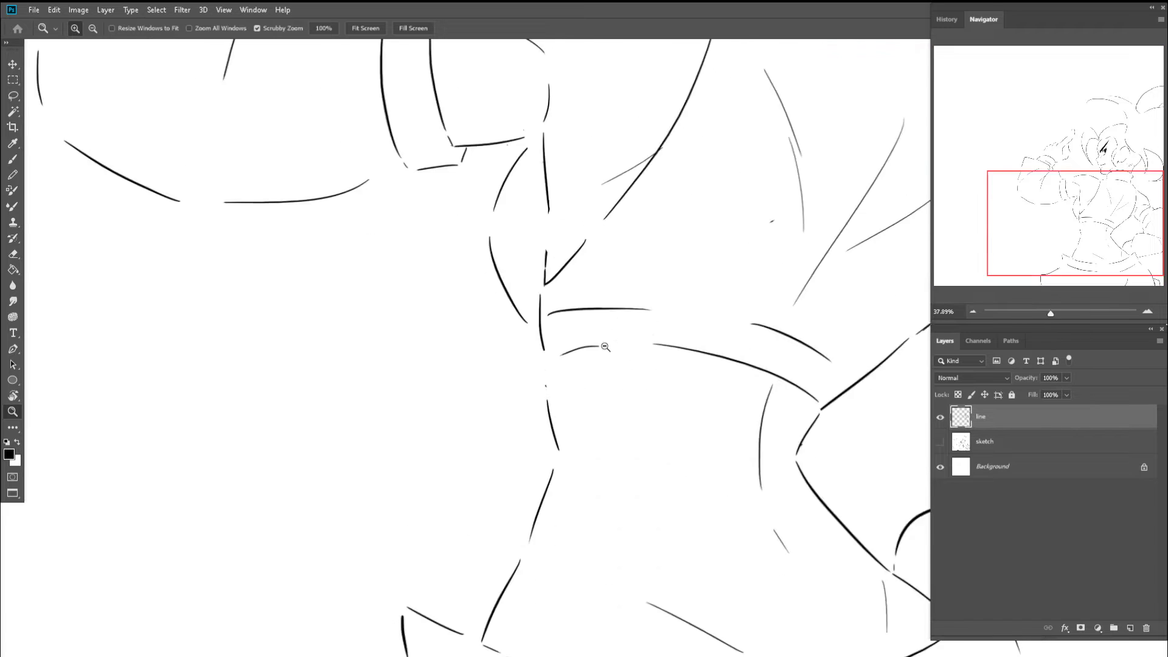
pyautogui.moveTo(539, 315)
pyautogui.mouseDown()
pyautogui.moveTo(526, 339)
pyautogui.moveTo(532, 372)
pyautogui.moveTo(572, 393)
pyautogui.moveTo(554, 428)
pyautogui.mouseUp()
pyautogui.hotkey('ctrl', 'space')
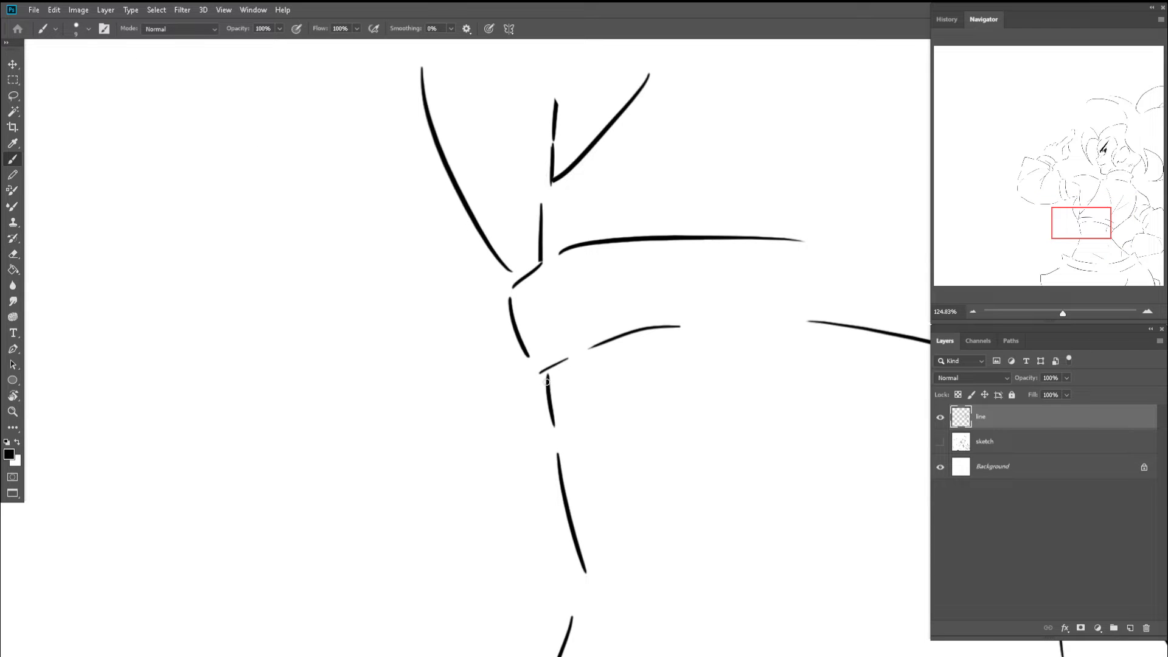
pyautogui.moveTo(548, 382); pyautogui.dragTo(556, 462)
# - Clean the overlap at the hem band's lower front corner and connect the band's front edge to the waist contour
pyautogui.press('e')
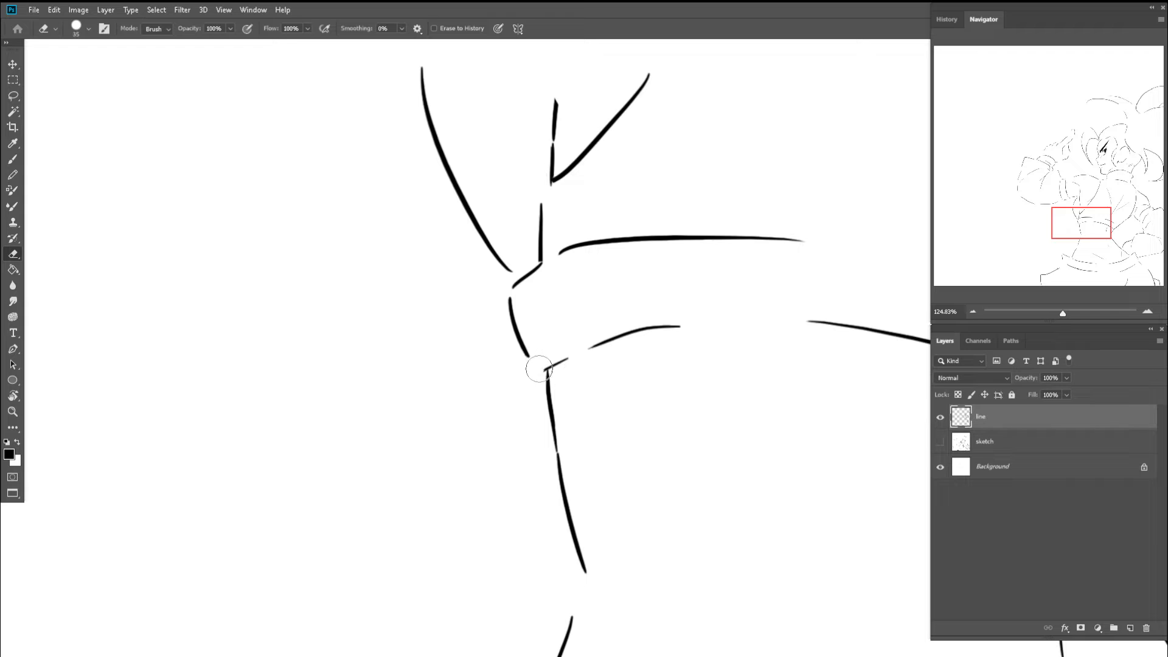
pyautogui.press('b')
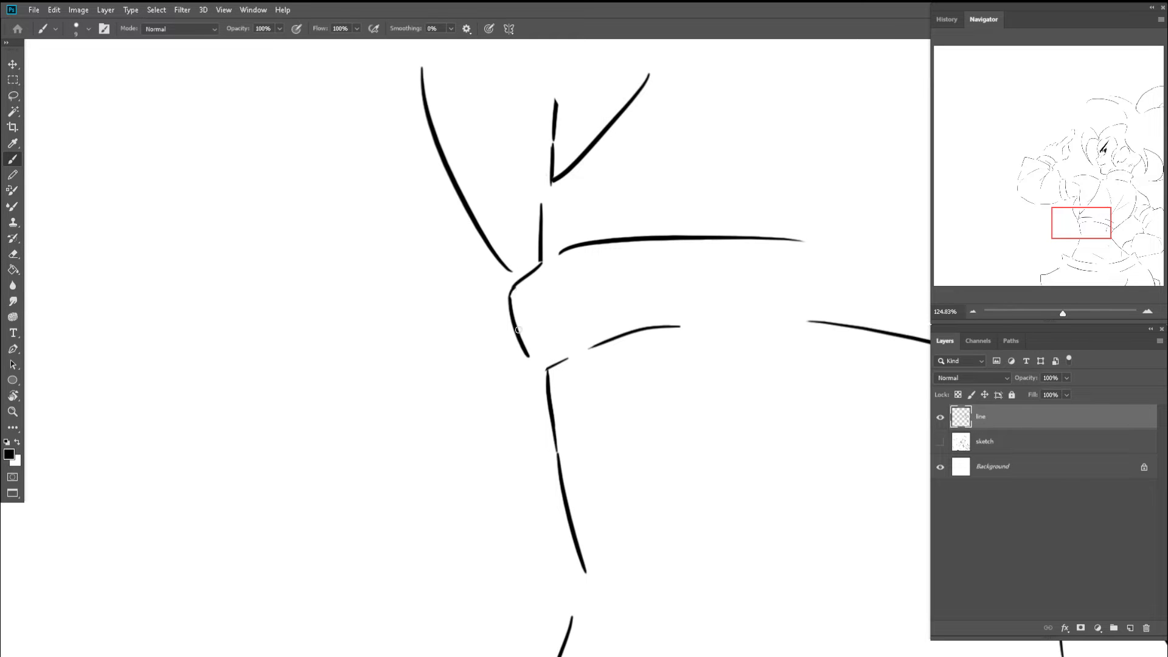
pyautogui.moveTo(518, 329)
pyautogui.mouseDown()
pyautogui.moveTo(536, 376)
pyautogui.moveTo(523, 346)
pyautogui.moveTo(538, 383)
pyautogui.mouseUp()
pyautogui.hotkey('ctrl', 'space')
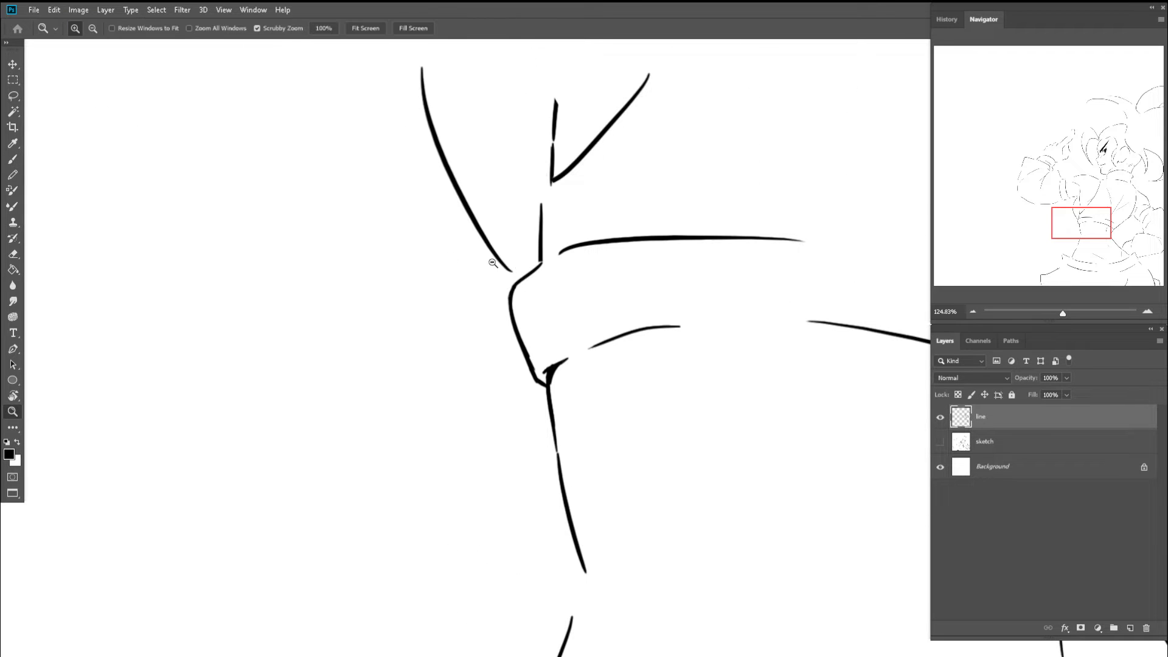
# - Examine the full figure's line art in rotated and upright views, checking the front corner of the hem band
pyautogui.moveTo(494, 261); pyautogui.dragTo(460, 242)
pyautogui.press('r')
pyautogui.moveTo(477, 184); pyautogui.dragTo(550, 173)
pyautogui.hotkey('ctrl', 'space')
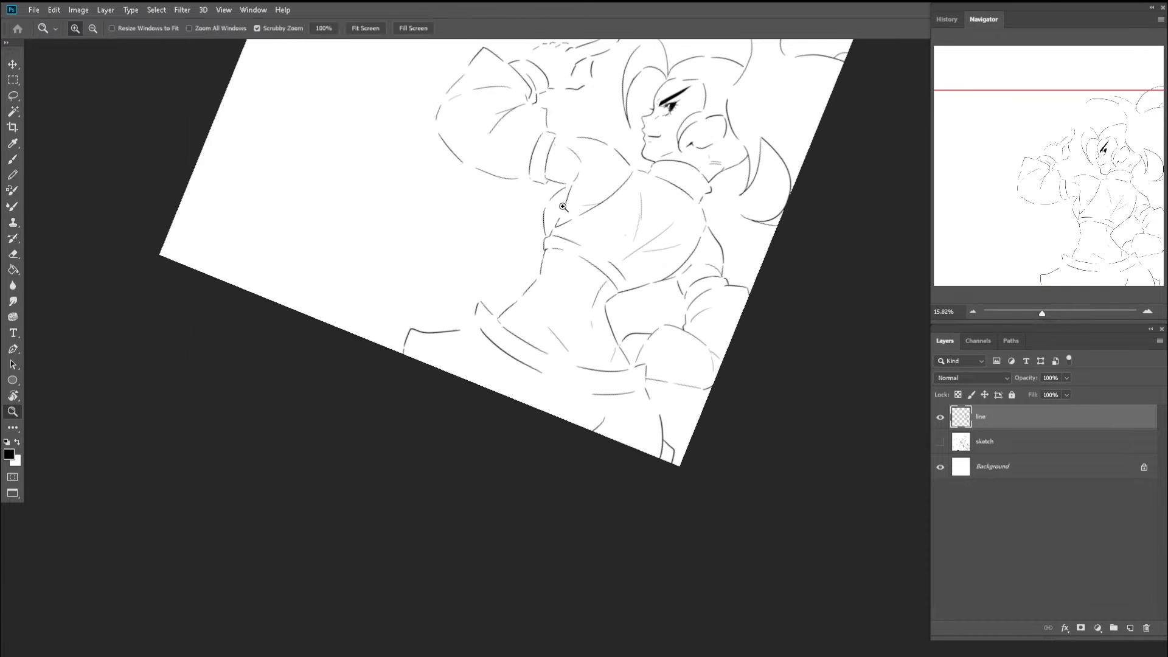
pyautogui.moveTo(546, 221); pyautogui.dragTo(645, 234)
pyautogui.moveTo(553, 280)
pyautogui.mouseDown()
pyautogui.moveTo(587, 332)
pyautogui.moveTo(535, 278)
pyautogui.moveTo(547, 313)
pyautogui.mouseUp()
pyautogui.moveTo(535, 279); pyautogui.dragTo(554, 318)
pyautogui.hotkey('ctrl', 'space')
pyautogui.moveTo(576, 287)
pyautogui.mouseDown()
pyautogui.moveTo(501, 271)
pyautogui.moveTo(498, 260)
pyautogui.moveTo(541, 247)
pyautogui.mouseUp()
pyautogui.press('r')
pyautogui.press('Escape')
# - Thicken the thin crotch fold at the lower canvas edge into a solid black tapering wedge
pyautogui.hotkey('ctrl', 'space')
pyautogui.moveTo(535, 295); pyautogui.dragTo(685, 377)
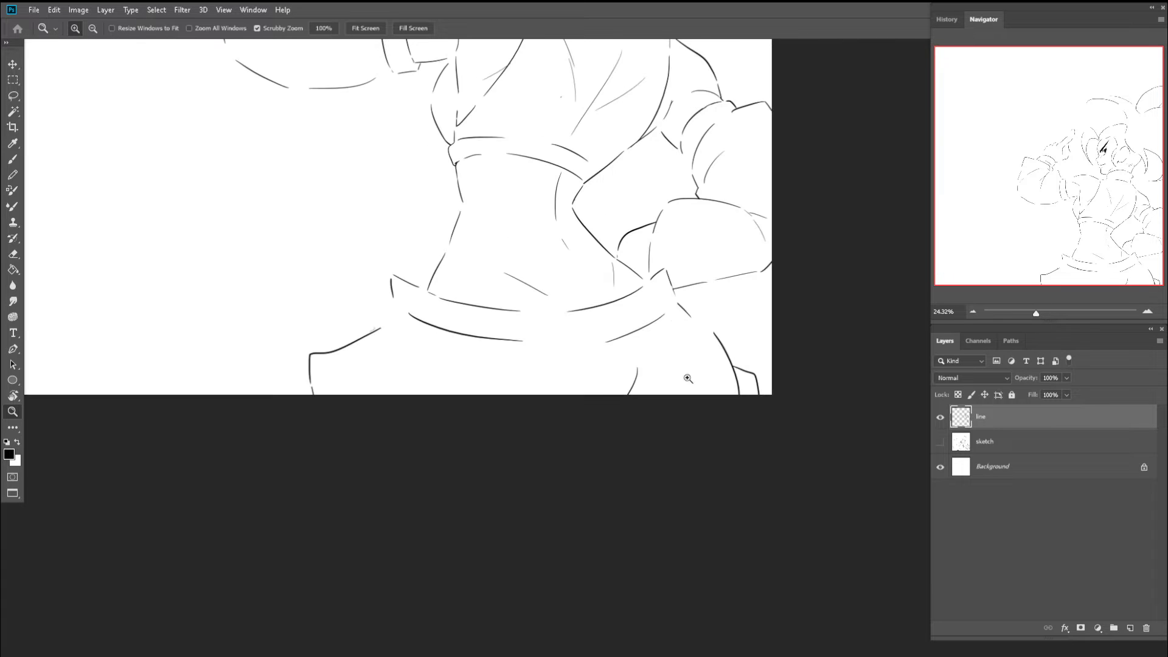
pyautogui.moveTo(605, 377)
pyautogui.mouseDown()
pyautogui.moveTo(633, 352)
pyautogui.moveTo(658, 403)
pyautogui.moveTo(660, 372)
pyautogui.moveTo(633, 431)
pyautogui.moveTo(671, 367)
pyautogui.moveTo(645, 426)
pyautogui.moveTo(660, 410)
pyautogui.mouseUp()
pyautogui.press('b')
pyautogui.press('z')
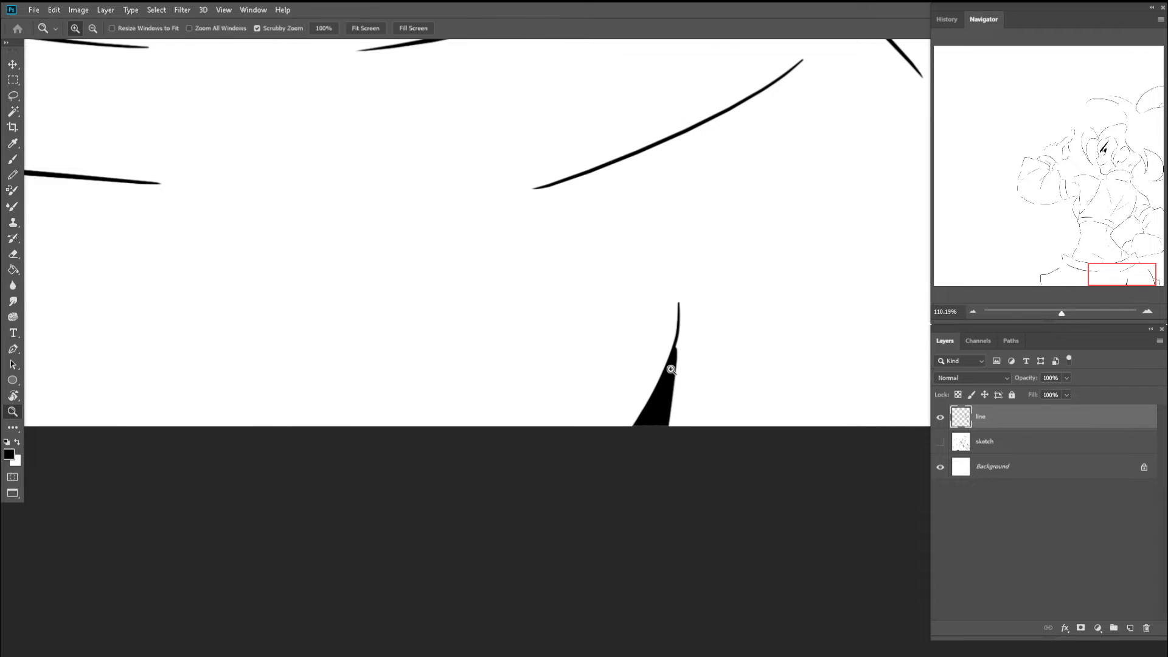
pyautogui.moveTo(667, 365); pyautogui.dragTo(546, 323)
# - Review the whole figure at reduced size and different rotations, checking the balance of torso, arms and hips
pyautogui.press('c')
pyautogui.press('z')
pyautogui.moveTo(592, 167); pyautogui.dragTo(591, 273)
pyautogui.press('r')
pyautogui.moveTo(510, 238)
pyautogui.mouseDown()
pyautogui.moveTo(566, 227)
pyautogui.moveTo(594, 242)
pyautogui.mouseUp()
pyautogui.press('z')
pyautogui.press('e')
pyautogui.press('b')
pyautogui.moveTo(517, 277)
pyautogui.mouseDown()
pyautogui.moveTo(519, 298)
pyautogui.moveTo(552, 285)
pyautogui.moveTo(519, 274)
pyautogui.moveTo(631, 237)
pyautogui.moveTo(655, 291)
pyautogui.mouseUp()
pyautogui.hotkey('ctrl', 'z')
pyautogui.press('r')
pyautogui.hotkey('ctrl', 'z')
pyautogui.moveTo(590, 250)
pyautogui.mouseDown()
pyautogui.moveTo(675, 307)
pyautogui.moveTo(609, 296)
pyautogui.moveTo(534, 188)
pyautogui.moveTo(404, 272)
pyautogui.moveTo(502, 232)
pyautogui.moveTo(581, 246)
pyautogui.mouseUp()
pyautogui.press('z')
pyautogui.press('r')
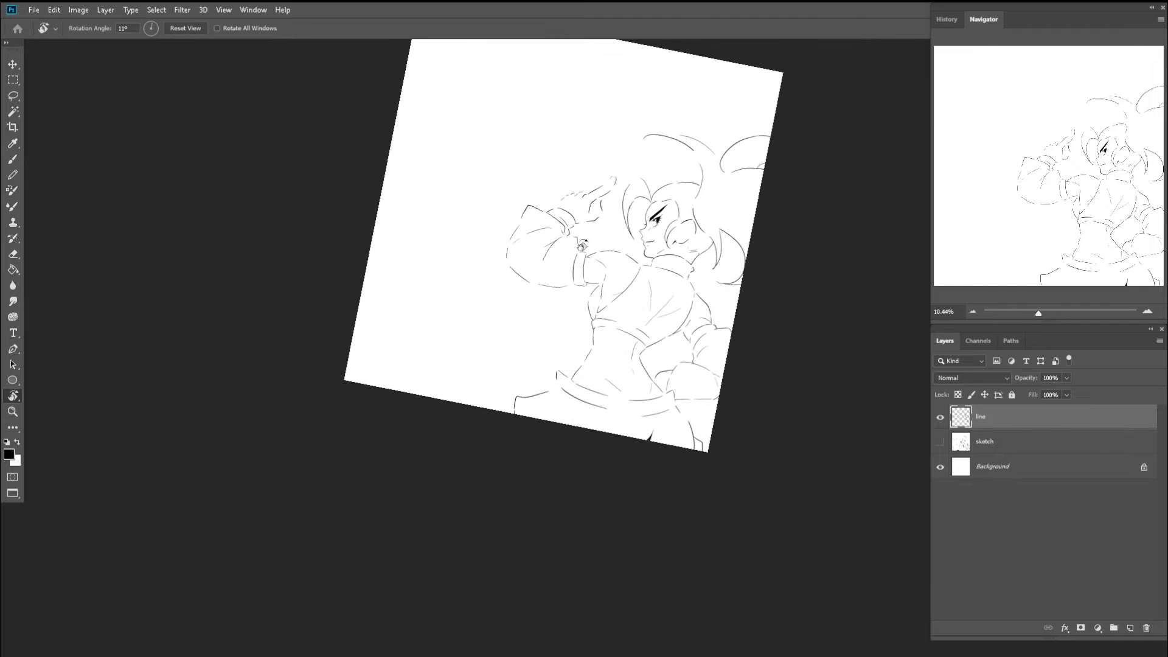
pyautogui.press('b')
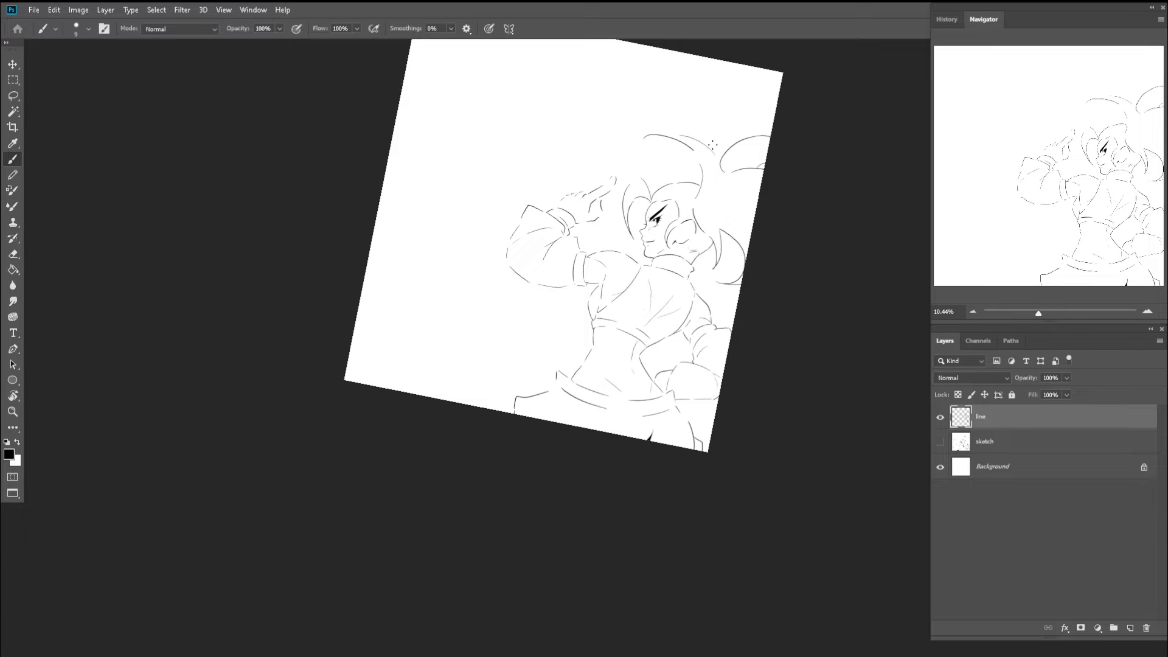
pyautogui.press('z')
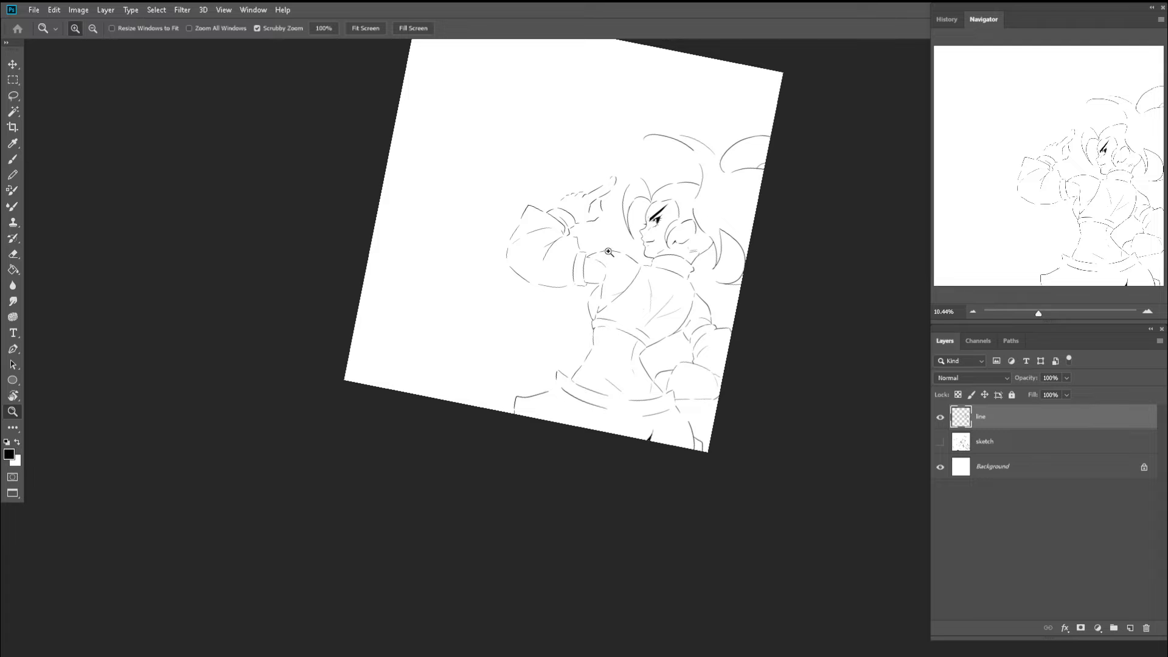
pyautogui.moveTo(607, 262)
pyautogui.mouseDown()
pyautogui.moveTo(571, 261)
pyautogui.moveTo(610, 291)
pyautogui.moveTo(508, 295)
pyautogui.mouseUp()
pyautogui.press('c')
pyautogui.press('z')
pyautogui.press('b')
pyautogui.press('z')
pyautogui.press('b')
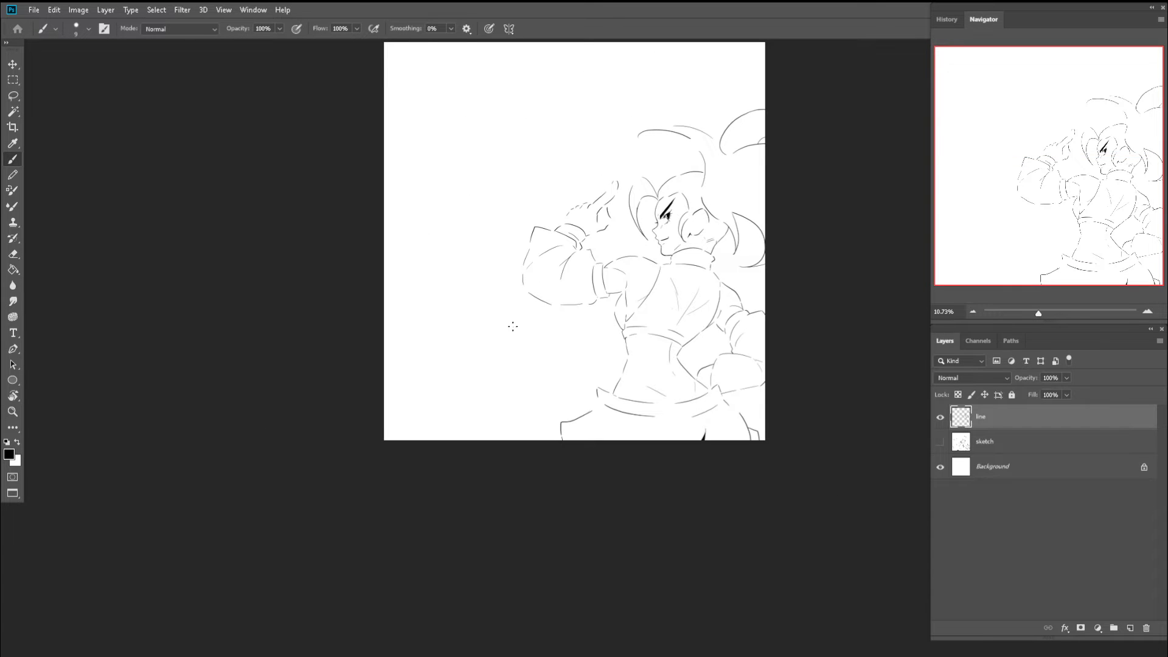
pyautogui.press('z')
pyautogui.moveTo(607, 304); pyautogui.dragTo(592, 308)
pyautogui.press('b')
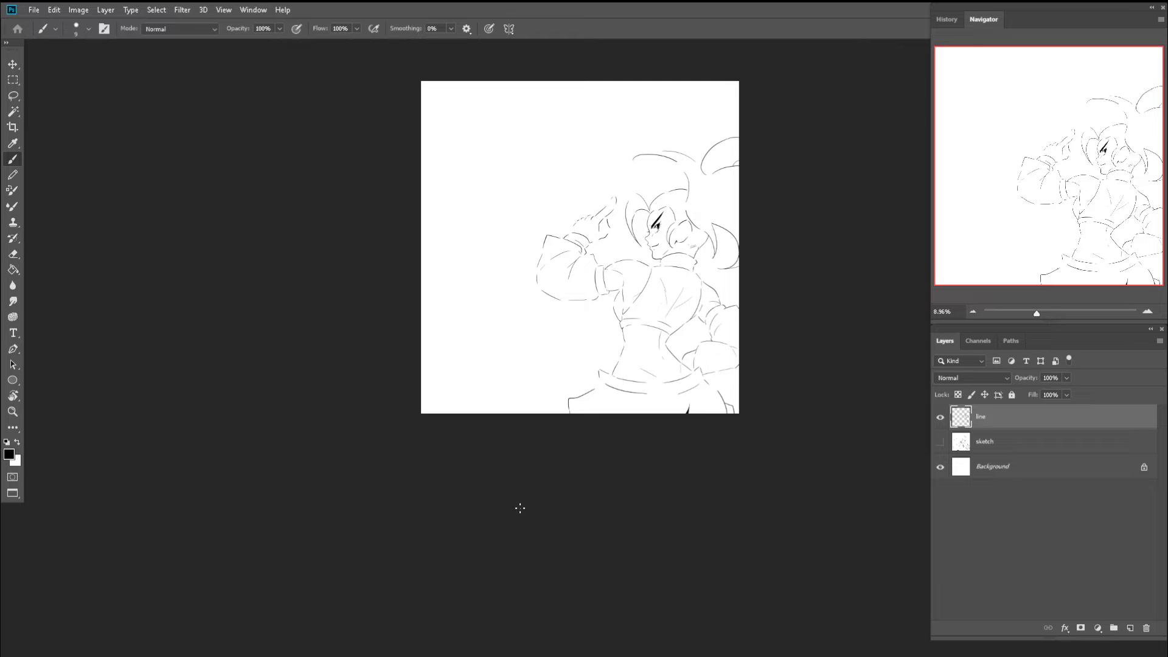
pyautogui.moveTo(622, 278); pyautogui.dragTo(639, 279)
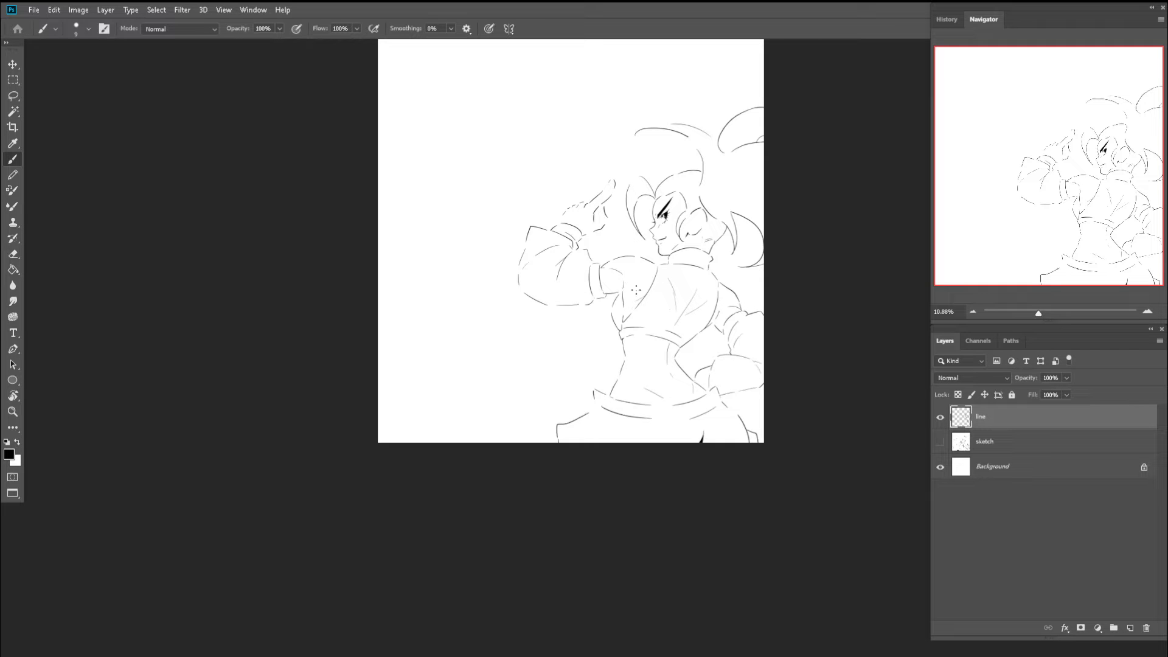
# - Erase most of the small contour protruding from the rear sleeve toward the waist and try redrawing it
pyautogui.press('e')
pyautogui.scroll(5, 704, 361)
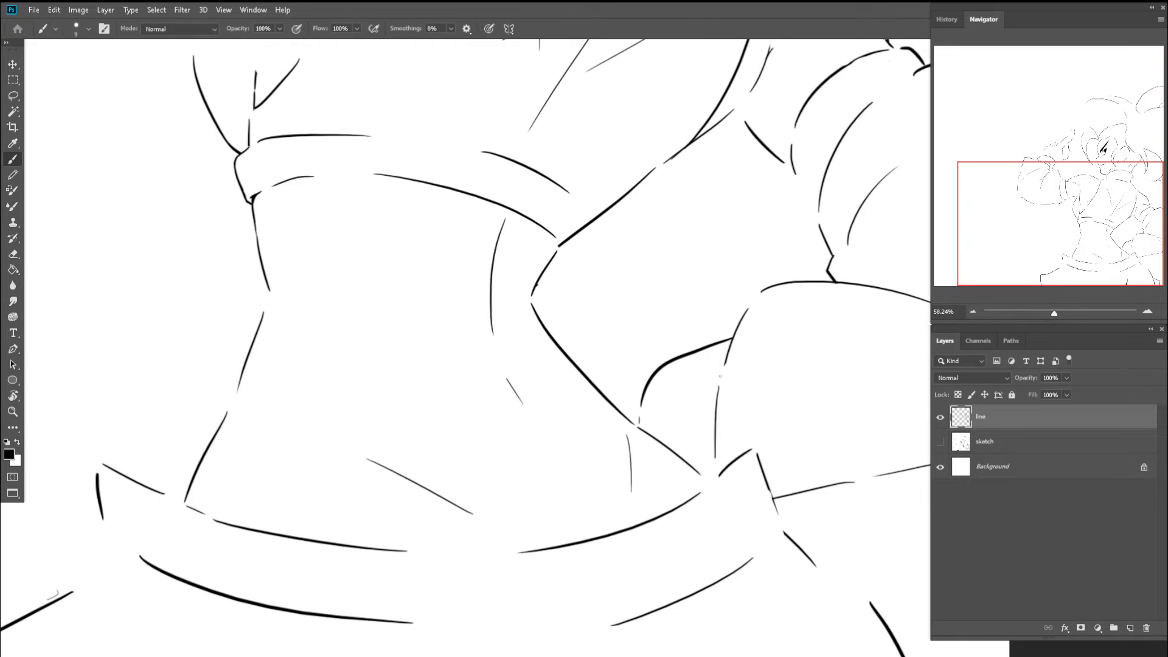
pyautogui.click(639, 420)
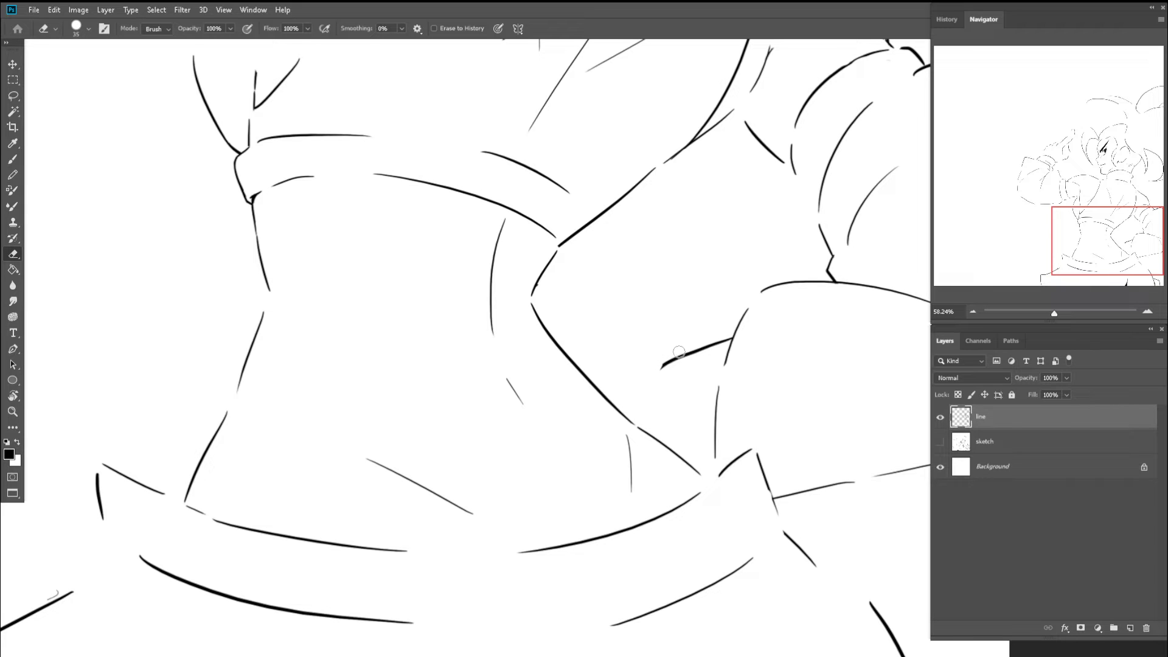
pyautogui.press('b')
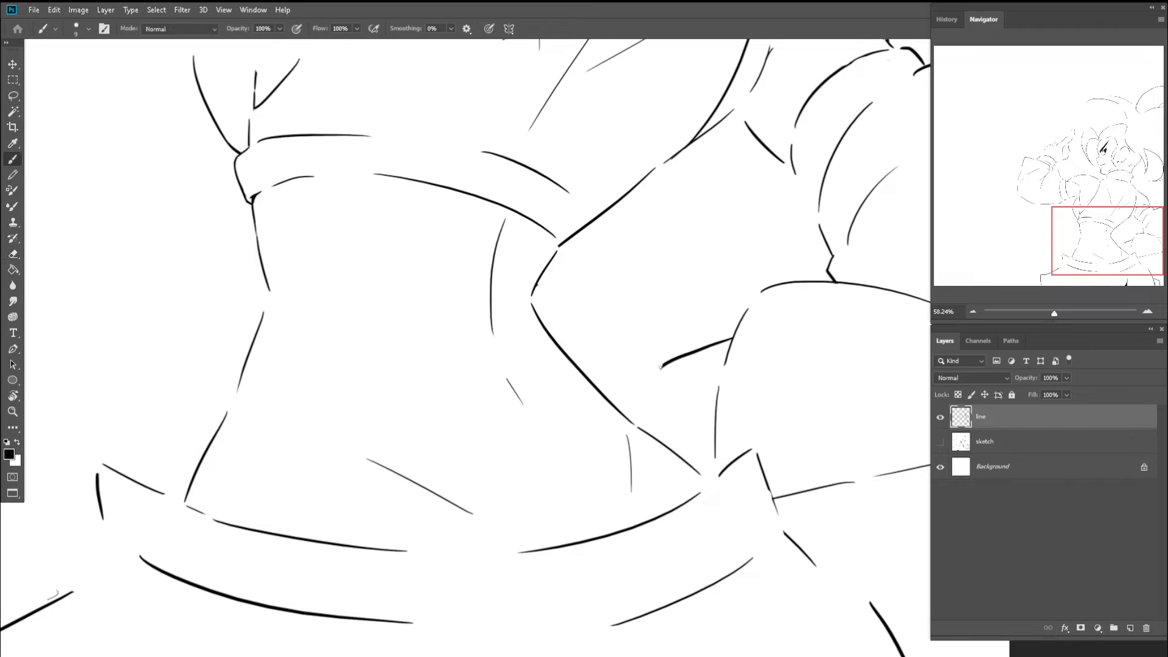
pyautogui.press('e')
pyautogui.moveTo(717, 342)
pyautogui.mouseDown()
pyautogui.moveTo(669, 369)
pyautogui.moveTo(680, 364)
pyautogui.mouseUp()
pyautogui.press('b')
pyautogui.moveTo(733, 333)
pyautogui.mouseDown()
pyautogui.moveTo(620, 342)
pyautogui.moveTo(620, 358)
pyautogui.moveTo(560, 353)
pyautogui.moveTo(604, 337)
pyautogui.moveTo(553, 341)
pyautogui.mouseUp()
# - Undo the last stroke and try a raised, hooked contour in the gap between waist and rear sleeve
pyautogui.press('z')
pyautogui.press('b')
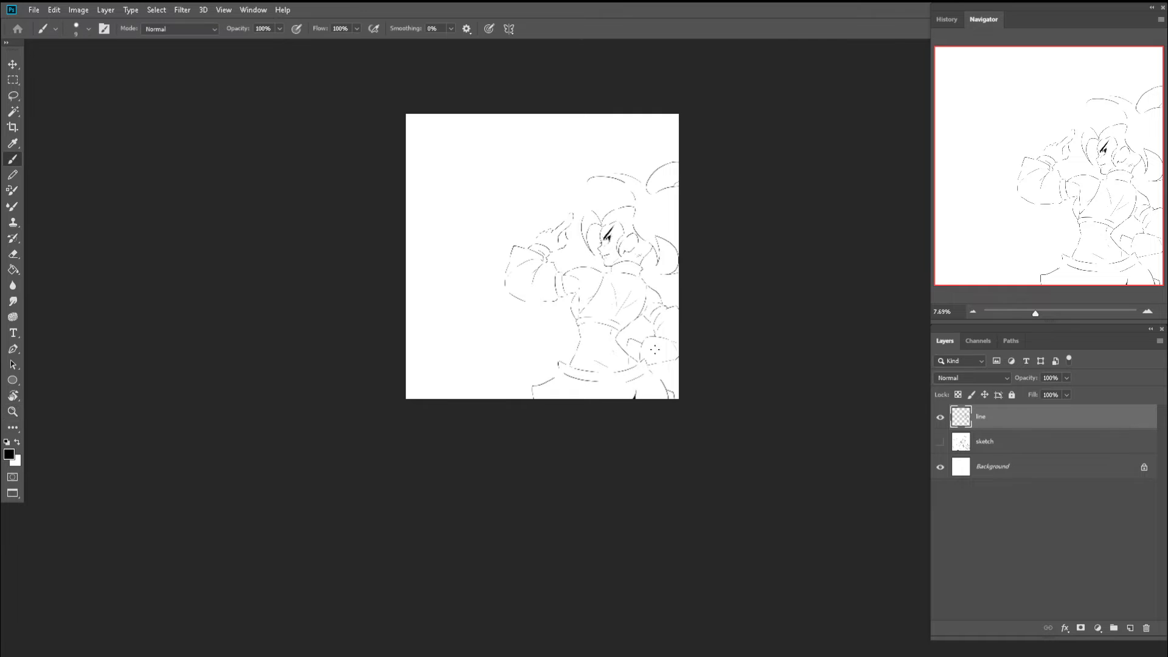
pyautogui.press('z')
pyautogui.moveTo(643, 352); pyautogui.dragTo(725, 365)
pyautogui.press('b')
pyautogui.hotkey('ctrl', 'z')
pyautogui.moveTo(634, 316)
pyautogui.mouseDown()
pyautogui.moveTo(577, 324)
pyautogui.moveTo(573, 336)
pyautogui.mouseUp()
pyautogui.press('z')
pyautogui.moveTo(564, 355); pyautogui.dragTo(612, 378)
pyautogui.press('b')
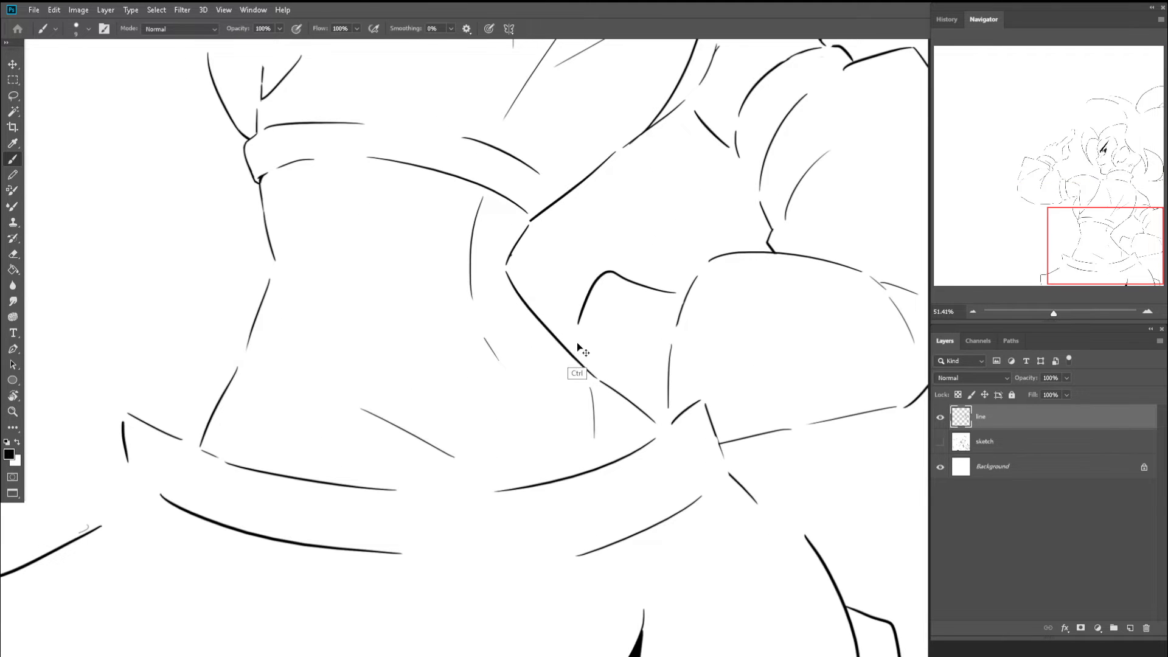
# - Undo the hooked contour and try a lower curve between waist and rear sleeve, briefly toggling the sketch layer for reference
pyautogui.press('z')
pyautogui.moveTo(584, 334)
pyautogui.mouseDown()
pyautogui.moveTo(505, 326)
pyautogui.moveTo(518, 339)
pyautogui.mouseUp()
pyautogui.press('b')
pyautogui.hotkey('ctrl', 'z')
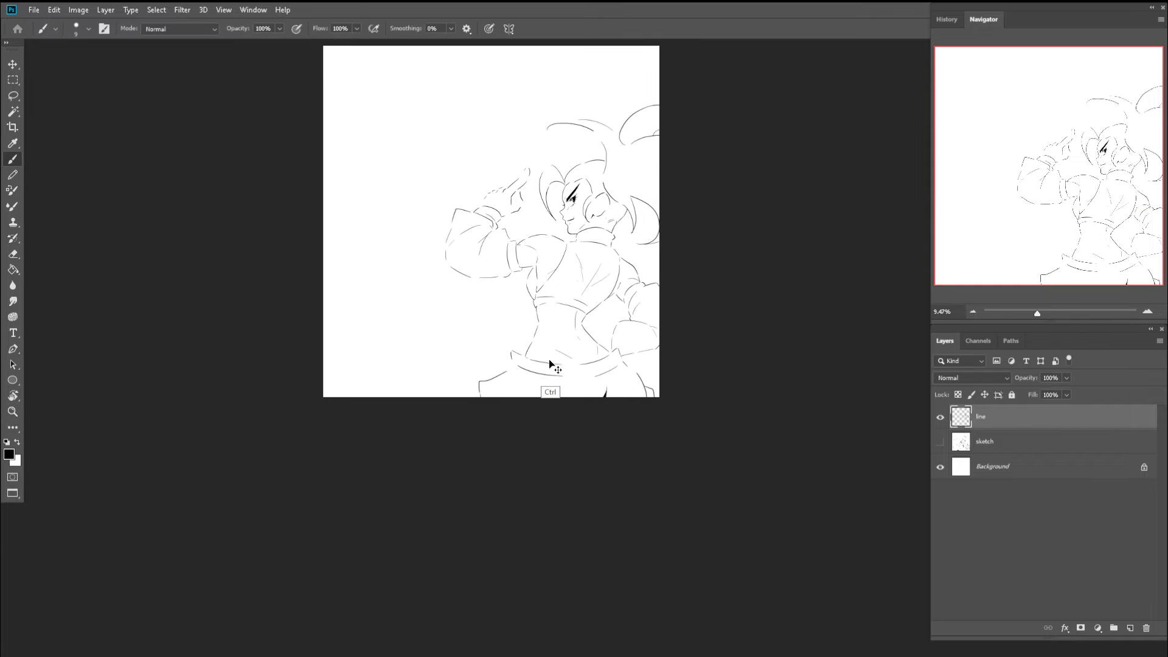
pyautogui.press('z')
pyautogui.moveTo(601, 345); pyautogui.dragTo(674, 354)
pyautogui.press('b')
pyautogui.moveTo(644, 297); pyautogui.dragTo(606, 331)
pyautogui.press('z')
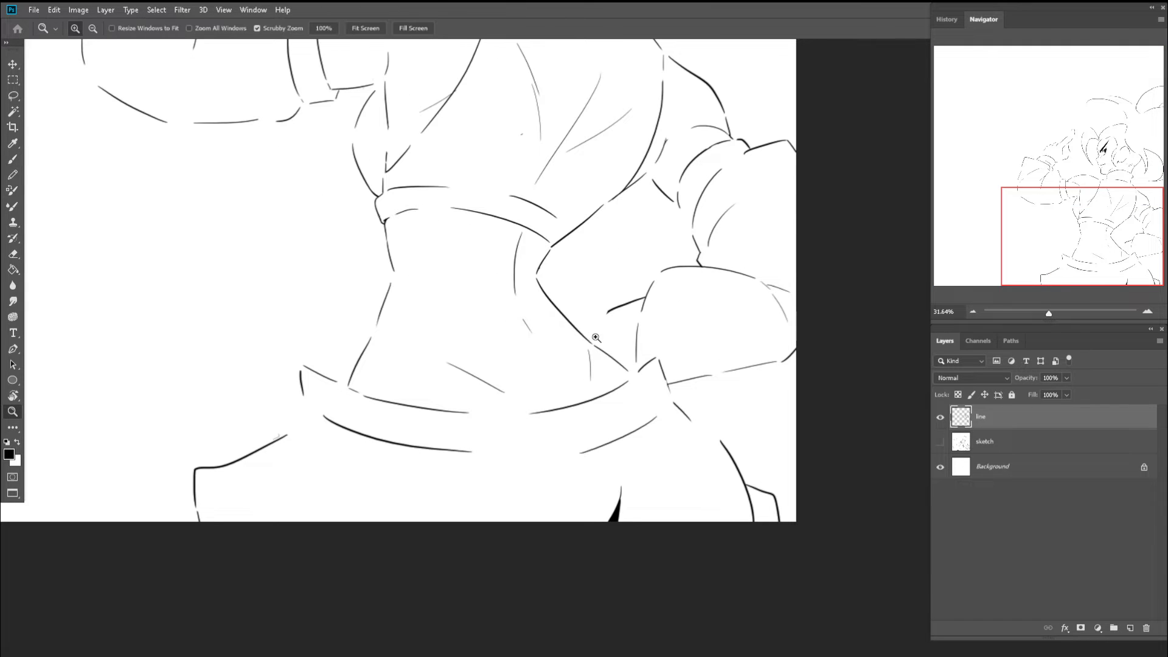
pyautogui.click(940, 442)
pyautogui.click(939, 442)
pyautogui.moveTo(611, 320)
pyautogui.mouseDown()
pyautogui.moveTo(626, 331)
pyautogui.moveTo(550, 286)
pyautogui.moveTo(509, 288)
pyautogui.mouseUp()
pyautogui.hotkey('ctrl', 'z')
# - Erase the front part of the rear sleeve's lower contour beside the hip and redraw it as a sagging curve
pyautogui.moveTo(590, 300); pyautogui.dragTo(672, 274)
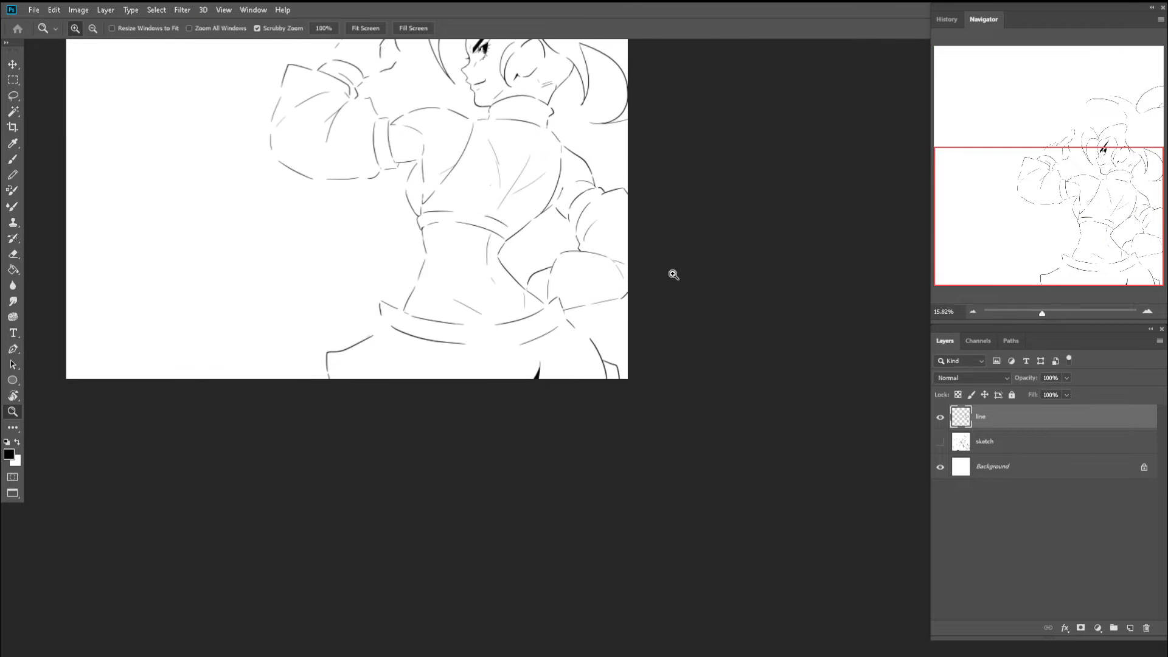
pyautogui.moveTo(589, 294); pyautogui.dragTo(617, 297)
pyautogui.press('e')
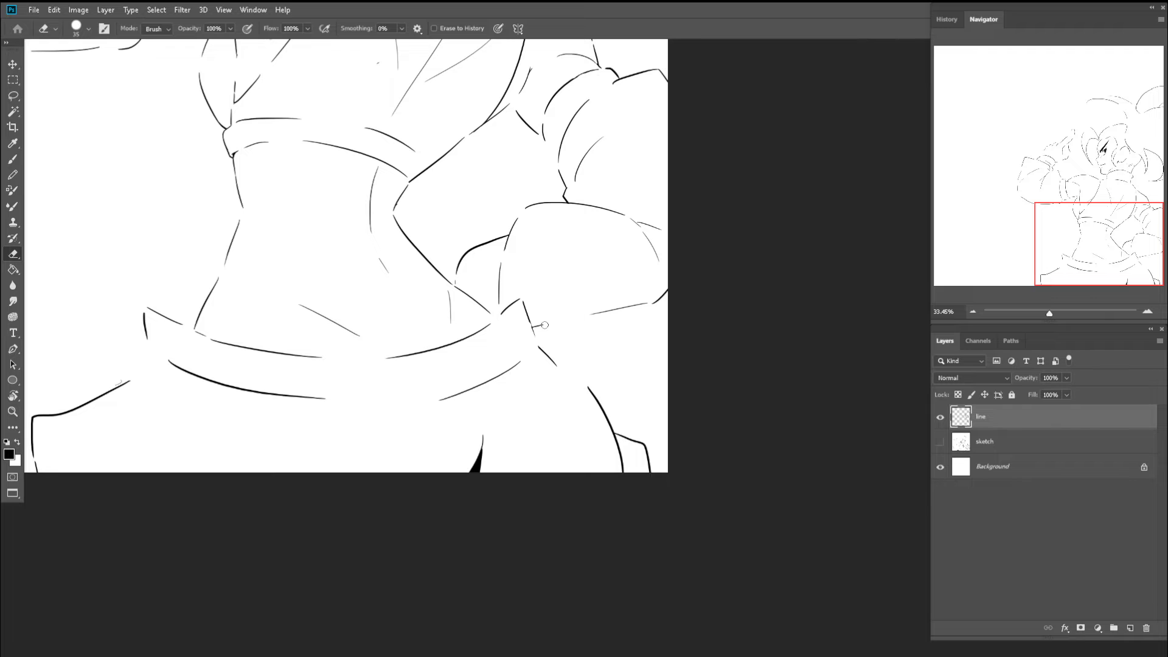
pyautogui.press('b')
pyautogui.moveTo(596, 319)
pyautogui.mouseDown()
pyautogui.moveTo(561, 345)
pyautogui.moveTo(539, 344)
pyautogui.moveTo(559, 345)
pyautogui.moveTo(480, 302)
pyautogui.moveTo(651, 336)
pyautogui.moveTo(570, 358)
pyautogui.moveTo(575, 368)
pyautogui.moveTo(572, 354)
pyautogui.mouseUp()
pyautogui.hotkey('ctrl', 'z')
pyautogui.hotkey('alt', 'space')
pyautogui.press('b')
pyautogui.press('z')
pyautogui.press('b')
pyautogui.press('z')
pyautogui.press('b')
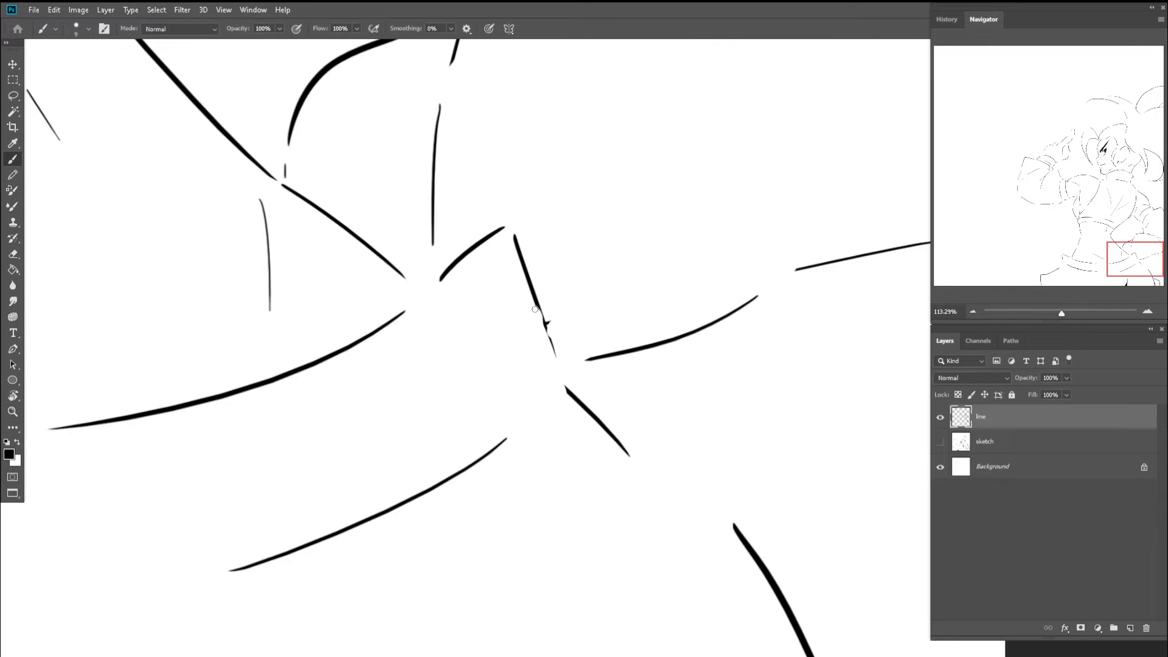
# - Tidy the rear corner edge of the trouser waistband where it meets the sleeve's lower contour
pyautogui.moveTo(532, 294)
pyautogui.mouseDown()
pyautogui.moveTo(552, 359)
pyautogui.moveTo(583, 356)
pyautogui.mouseUp()
pyautogui.hotkey('ctrl', 'z')
pyautogui.hotkey('ctrl', 'z')
pyautogui.press('e')
pyautogui.press('z')
pyautogui.moveTo(584, 291); pyautogui.dragTo(491, 284)
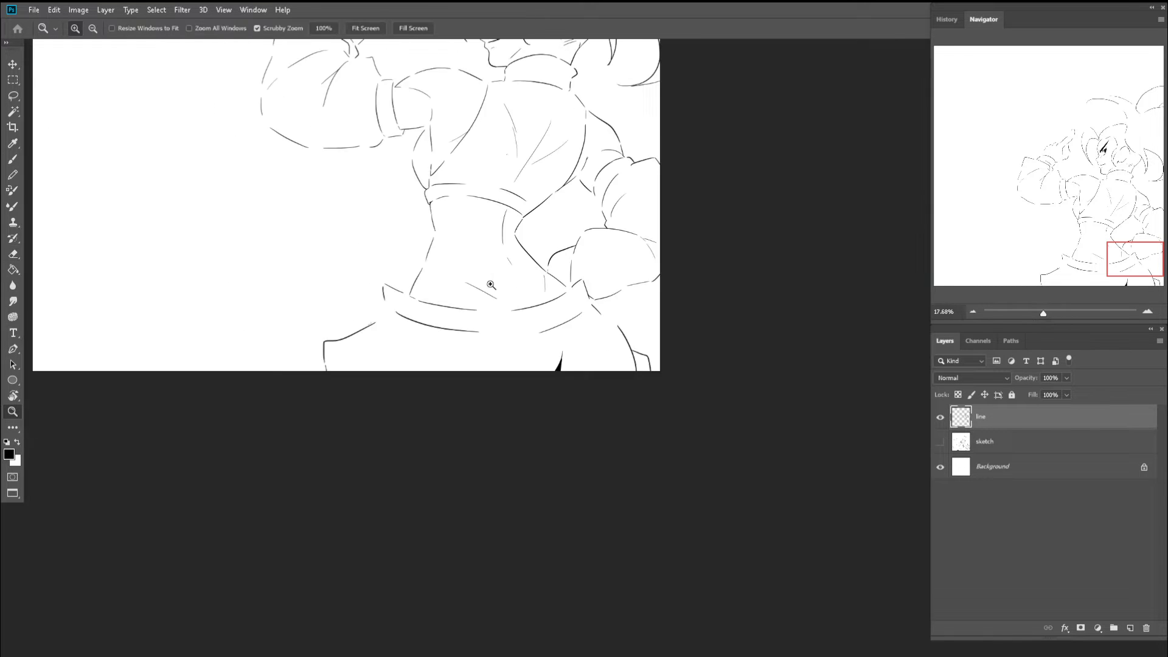
pyautogui.moveTo(554, 268); pyautogui.dragTo(514, 261)
pyautogui.press('b')
pyautogui.press('c')
pyautogui.press('z')
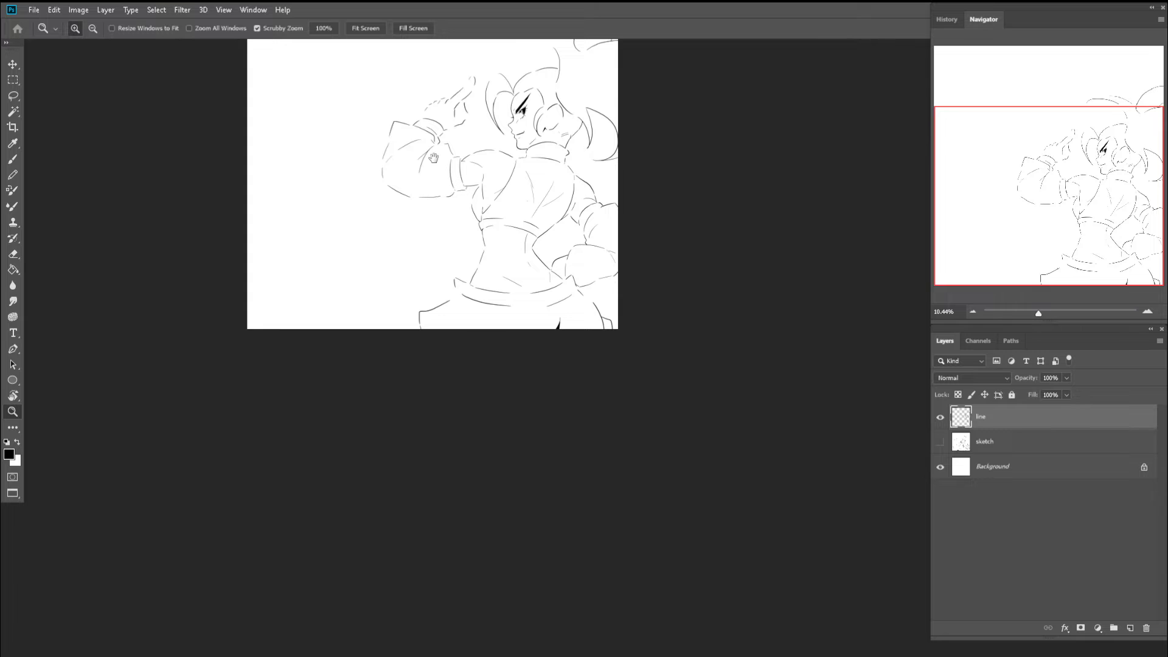
# - Ink a short line at the lower end of the front hip contour, running off the canvas edge
pyautogui.moveTo(433, 157); pyautogui.dragTo(461, 219)
pyautogui.press('r')
pyautogui.press('z')
pyautogui.moveTo(451, 346)
pyautogui.mouseDown()
pyautogui.moveTo(487, 365)
pyautogui.moveTo(486, 401)
pyautogui.moveTo(472, 403)
pyautogui.mouseUp()
pyautogui.press('b')
pyautogui.moveTo(474, 363); pyautogui.dragTo(469, 406)
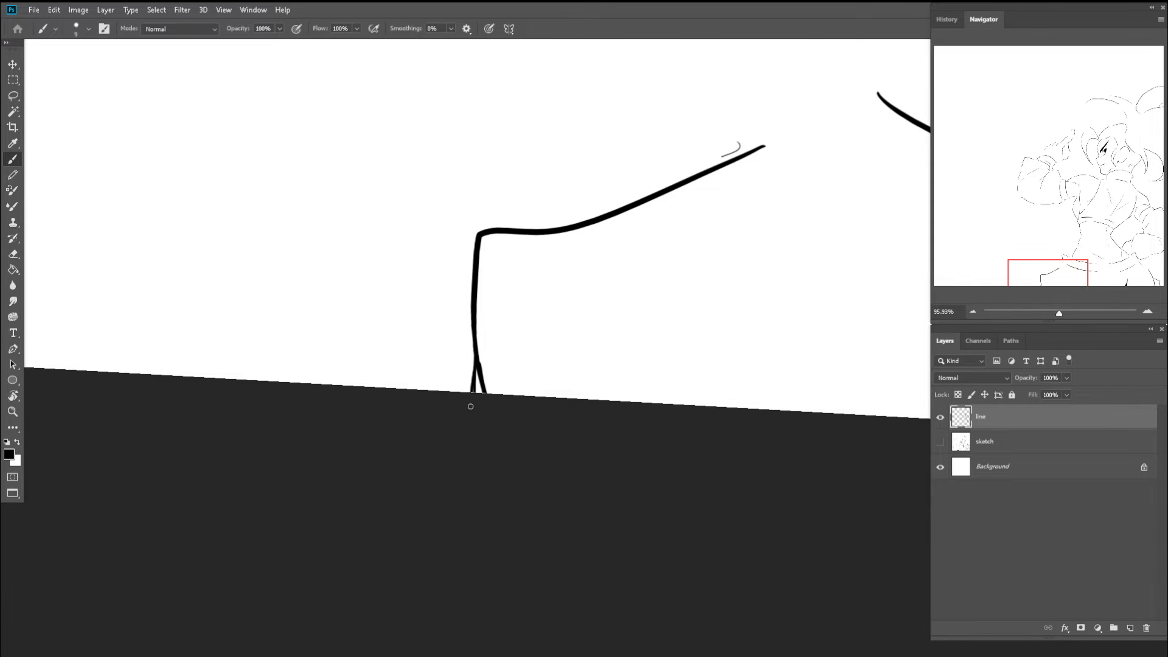
pyautogui.press('z')
pyautogui.moveTo(498, 347)
pyautogui.mouseDown()
pyautogui.moveTo(462, 345)
pyautogui.moveTo(467, 316)
pyautogui.mouseUp()
pyautogui.press('b')
pyautogui.press('r')
pyautogui.press('z')
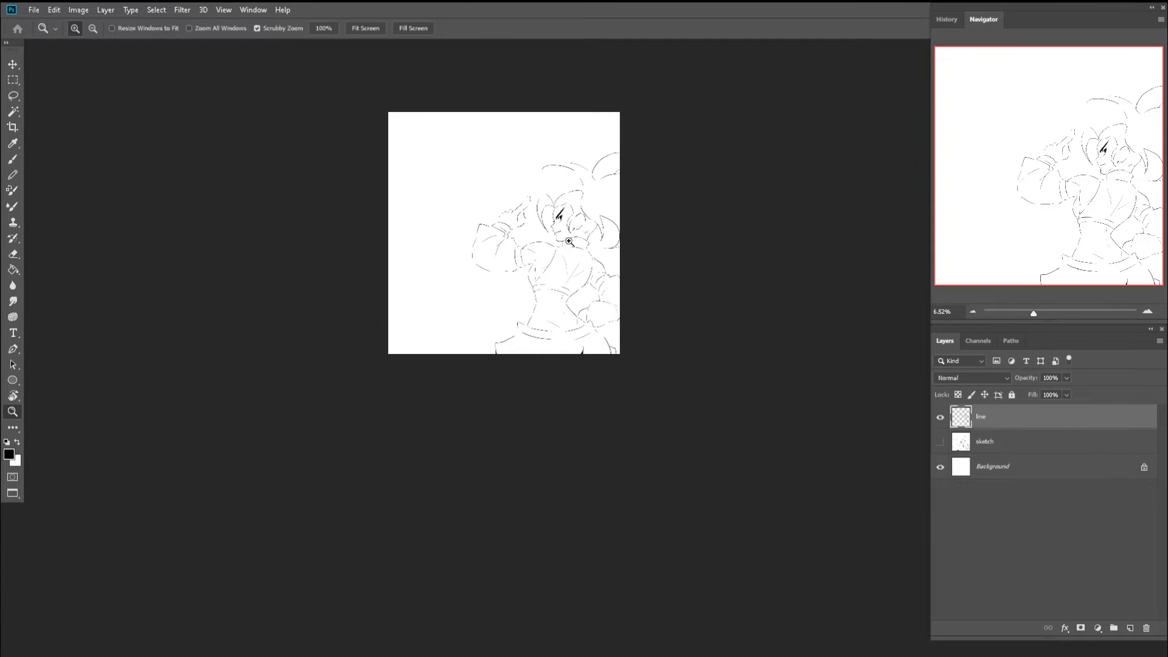
# - Ink long trouser fold lines descending from the front part of the waistband
pyautogui.moveTo(539, 341)
pyautogui.mouseDown()
pyautogui.moveTo(561, 341)
pyautogui.moveTo(551, 395)
pyautogui.mouseUp()
pyautogui.press('b')
pyautogui.hotkey('ctrl', 'z')
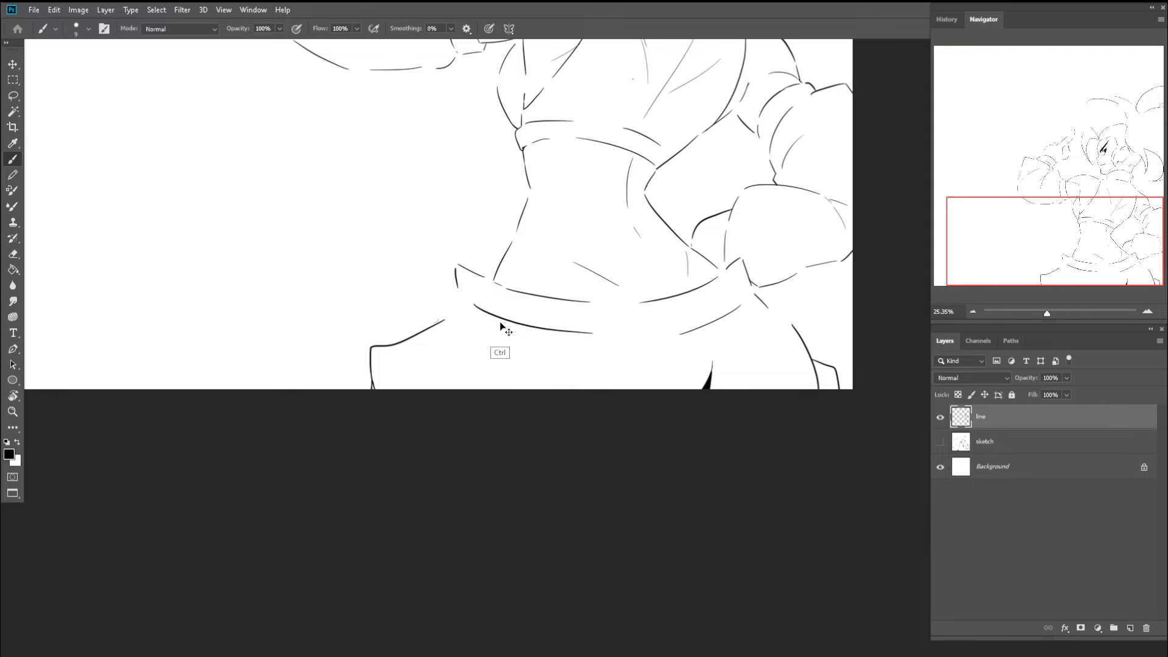
pyautogui.moveTo(503, 322); pyautogui.dragTo(535, 380)
pyautogui.press('z')
pyautogui.moveTo(495, 346); pyautogui.dragTo(488, 328)
# - Erase the short line below the waistband's rear corner and redraw the rear hip contour as one continuous curve
pyautogui.moveTo(589, 343); pyautogui.dragTo(672, 374)
pyautogui.moveTo(551, 329)
pyautogui.mouseDown()
pyautogui.moveTo(568, 334)
pyautogui.moveTo(548, 327)
pyautogui.moveTo(567, 309)
pyautogui.mouseUp()
pyautogui.hotkey('ctrl', 'space')
pyautogui.press('e')
pyautogui.moveTo(519, 269); pyautogui.dragTo(567, 319)
pyautogui.press('b')
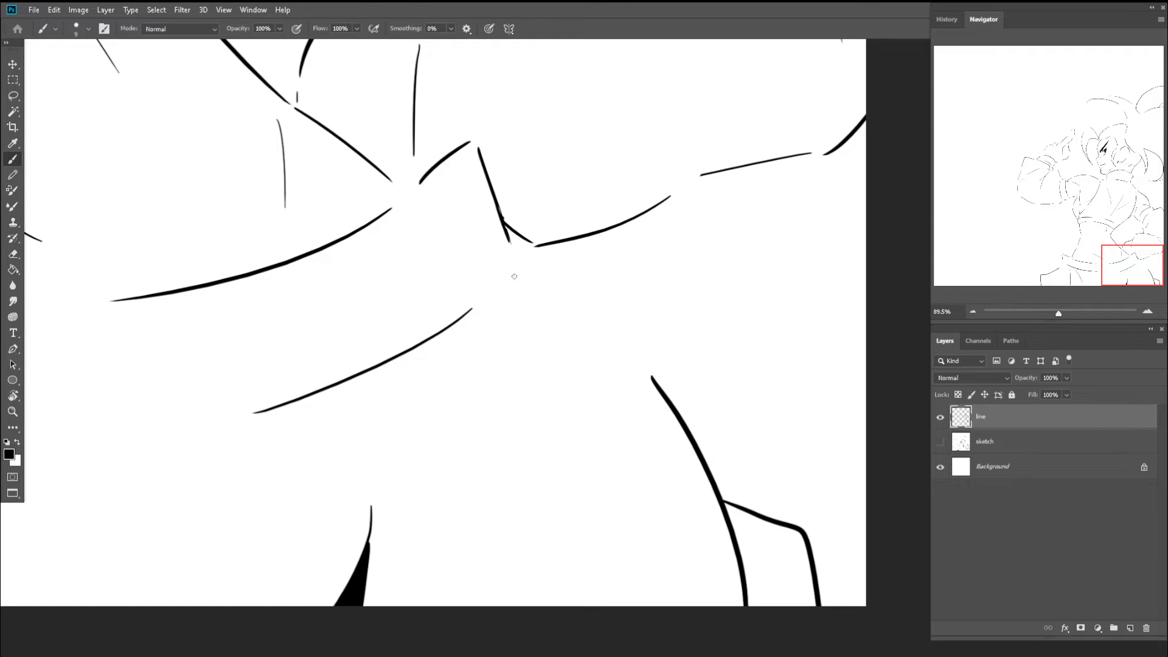
pyautogui.hotkey('ctrl', 'z')
pyautogui.moveTo(513, 276)
pyautogui.mouseDown()
pyautogui.moveTo(631, 360)
pyautogui.moveTo(652, 396)
pyautogui.moveTo(720, 445)
pyautogui.mouseUp()
pyautogui.moveTo(618, 345); pyautogui.dragTo(718, 484)
pyautogui.hotkey('ctrl', 'z')
pyautogui.press('e')
pyautogui.moveTo(655, 360)
pyautogui.mouseDown()
pyautogui.moveTo(721, 450)
pyautogui.moveTo(556, 379)
pyautogui.mouseUp()
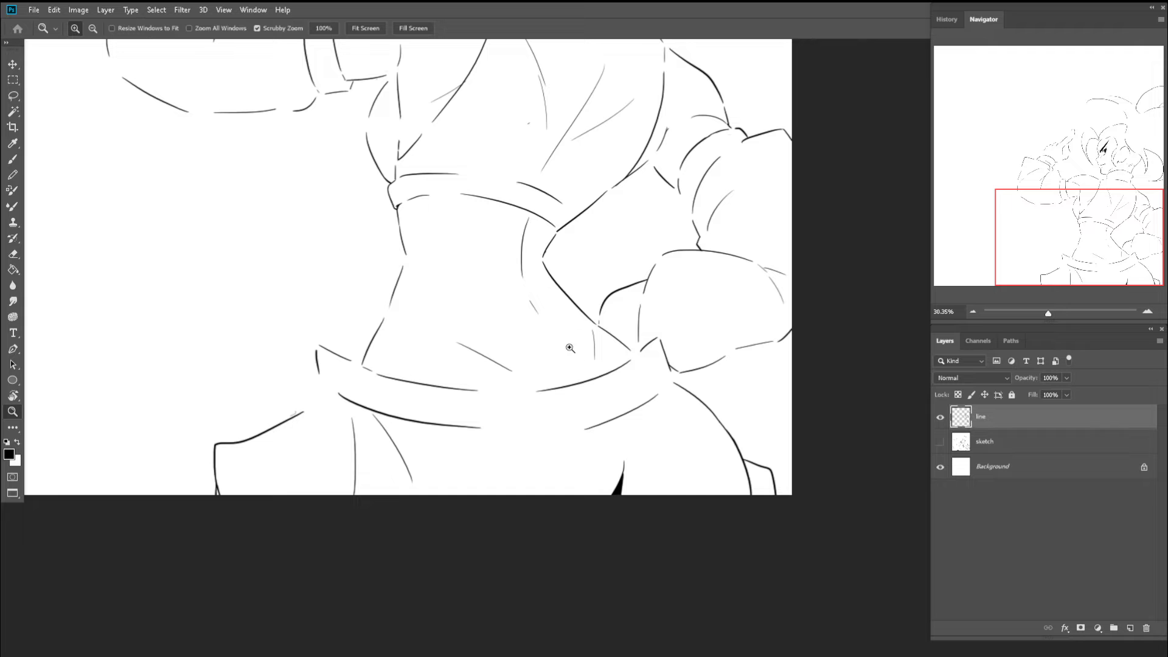
# - Replace the short line at the rear sleeve's upper outer corner with a curve running off the canvas edge
pyautogui.moveTo(570, 248); pyautogui.dragTo(513, 253)
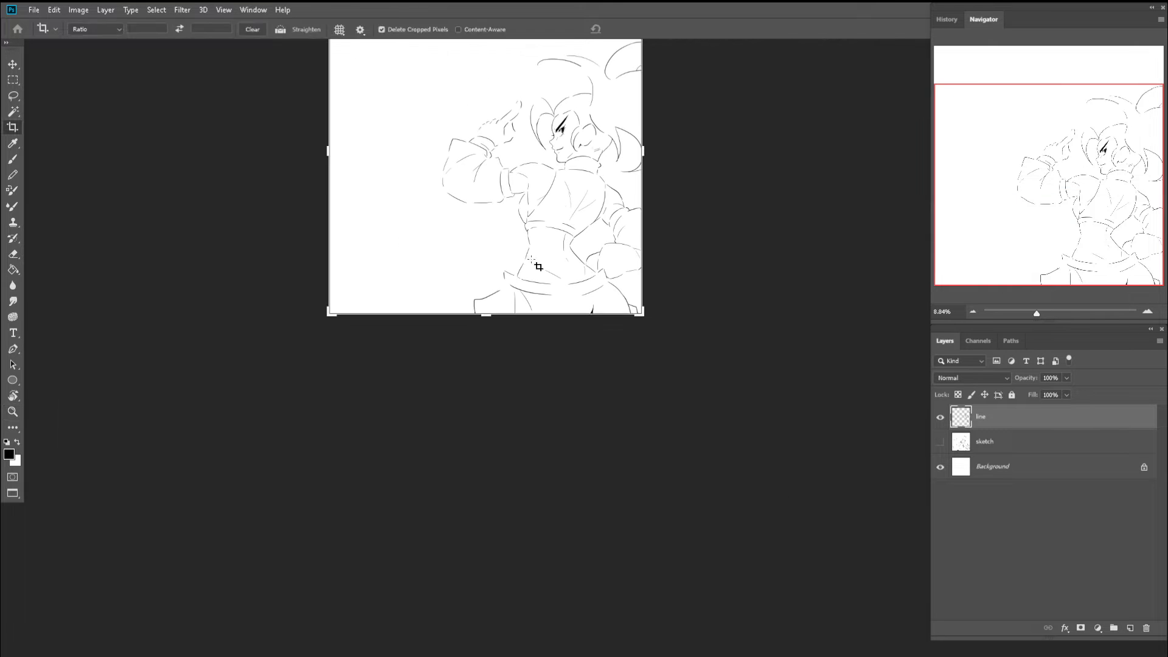
pyautogui.moveTo(642, 241)
pyautogui.mouseDown()
pyautogui.moveTo(703, 278)
pyautogui.moveTo(672, 294)
pyautogui.mouseUp()
pyautogui.press('r')
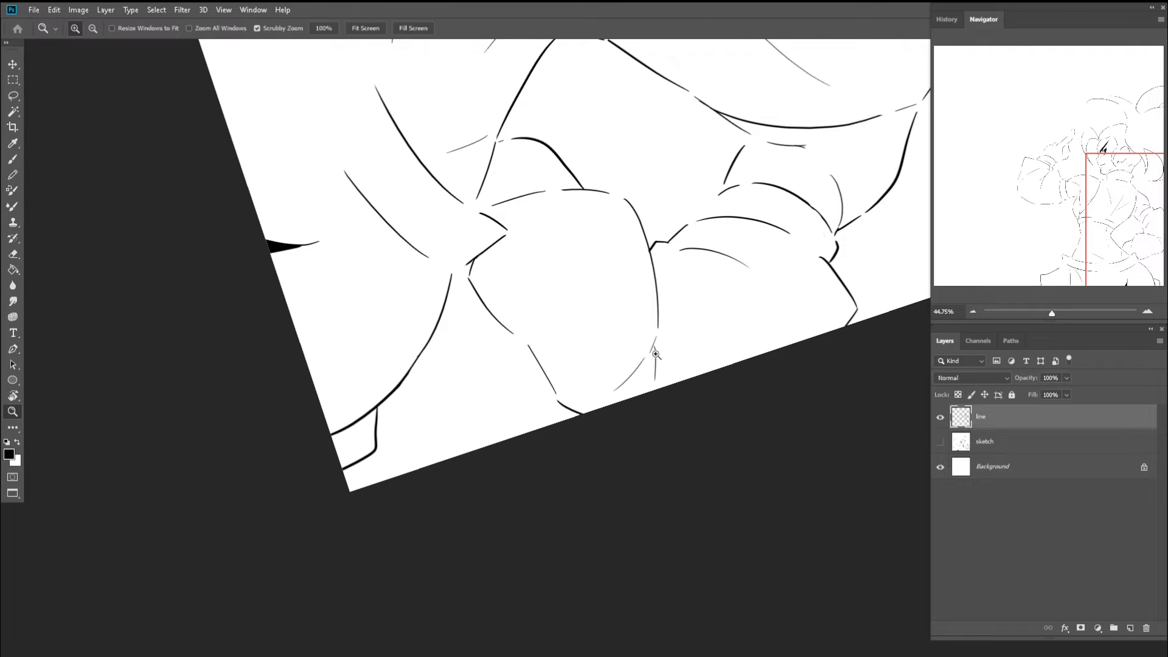
pyautogui.press('e')
pyautogui.press('b')
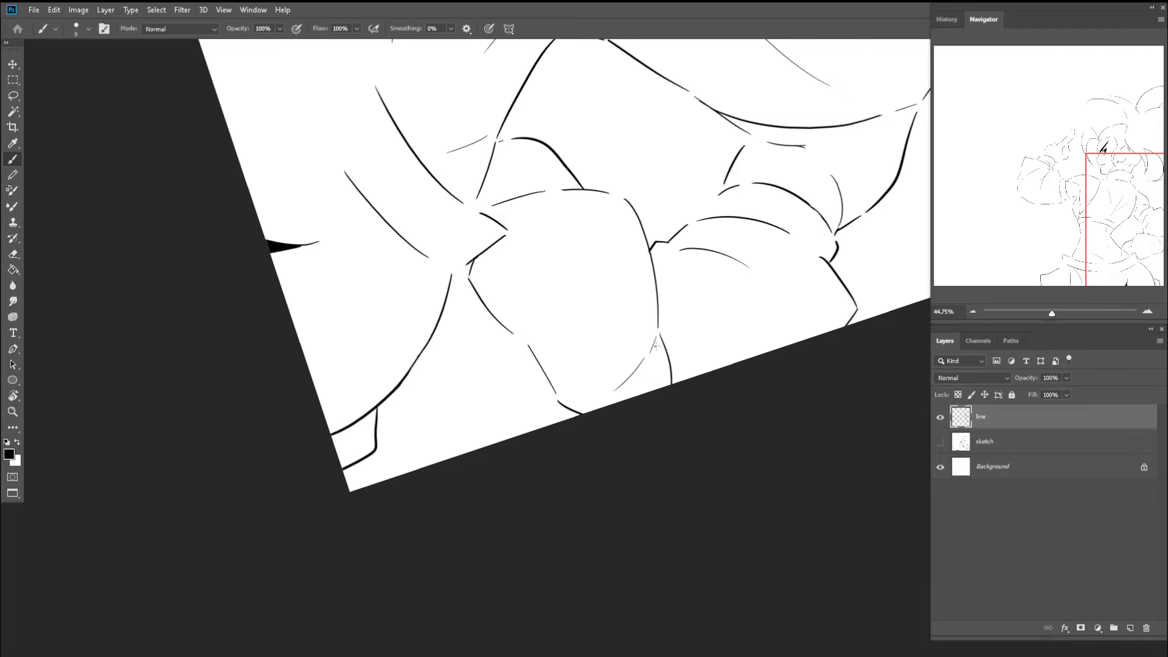
pyautogui.moveTo(655, 338)
pyautogui.mouseDown()
pyautogui.moveTo(641, 401)
pyautogui.moveTo(499, 316)
pyautogui.mouseUp()
# - Review the sleeve, waist and hip lines in close-up and full view, toggling the sketch layer for comparison
pyautogui.press('z')
pyautogui.press('c')
pyautogui.press('z')
pyautogui.moveTo(625, 267); pyautogui.dragTo(611, 310)
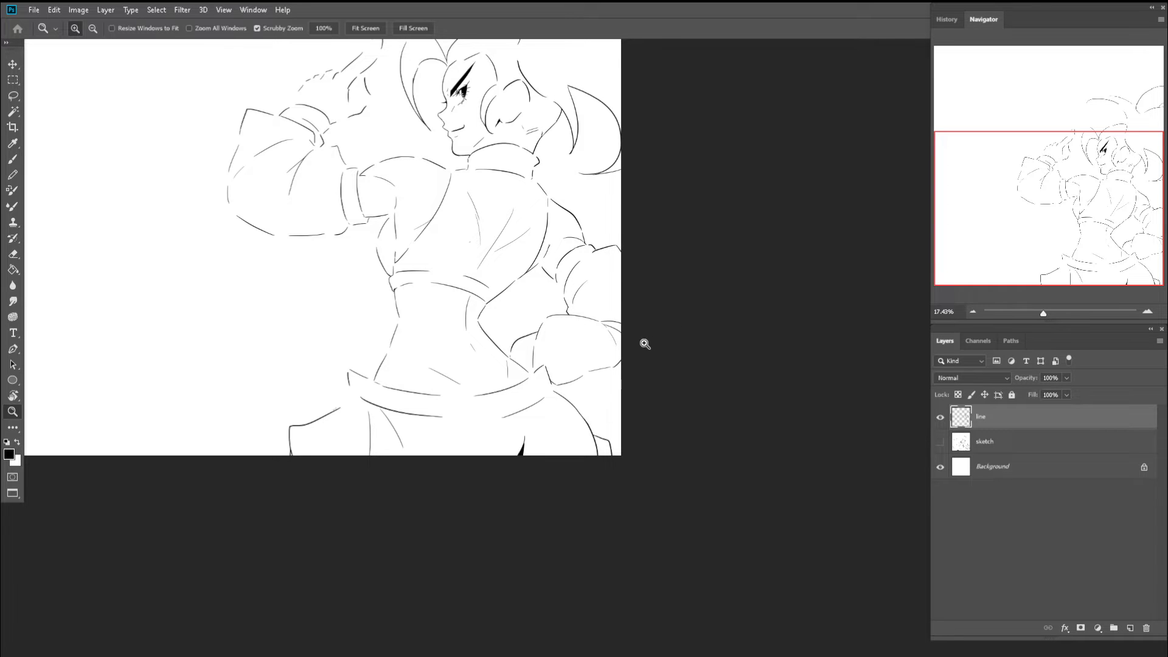
pyautogui.moveTo(645, 344); pyautogui.dragTo(879, 397)
pyautogui.click(940, 442)
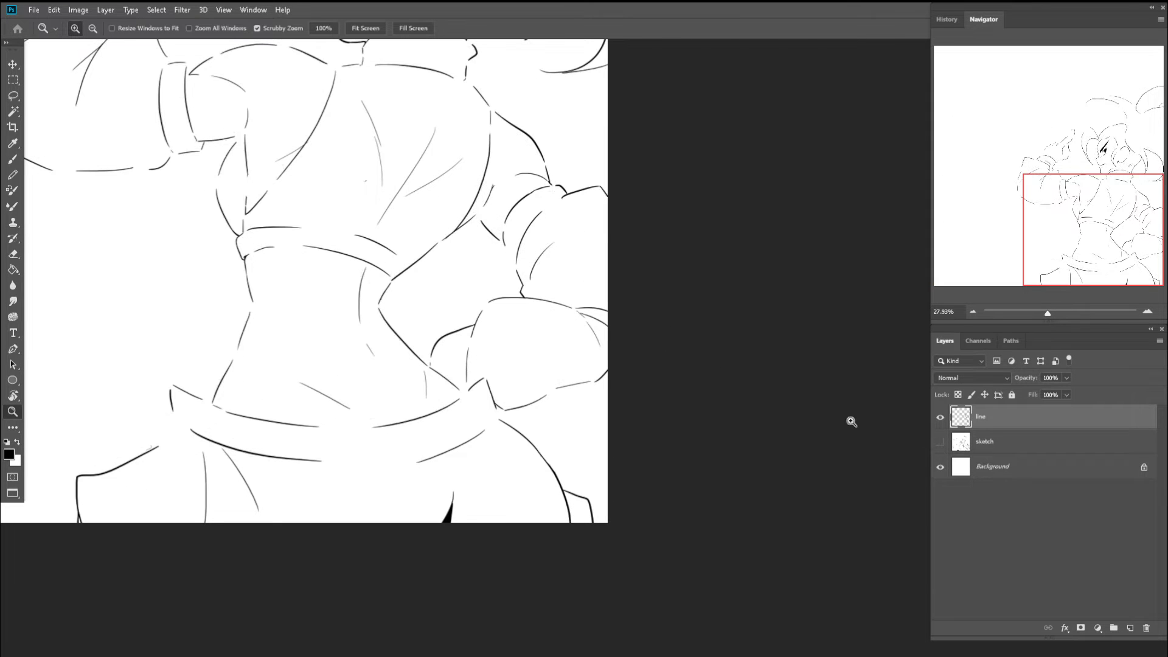
pyautogui.moveTo(567, 376)
pyautogui.mouseDown()
pyautogui.moveTo(615, 377)
pyautogui.moveTo(612, 398)
pyautogui.moveTo(638, 389)
pyautogui.moveTo(527, 326)
pyautogui.mouseUp()
pyautogui.press('e')
pyautogui.press('b')
pyautogui.press('z')
pyautogui.press('b')
pyautogui.press('c')
pyautogui.press('z')
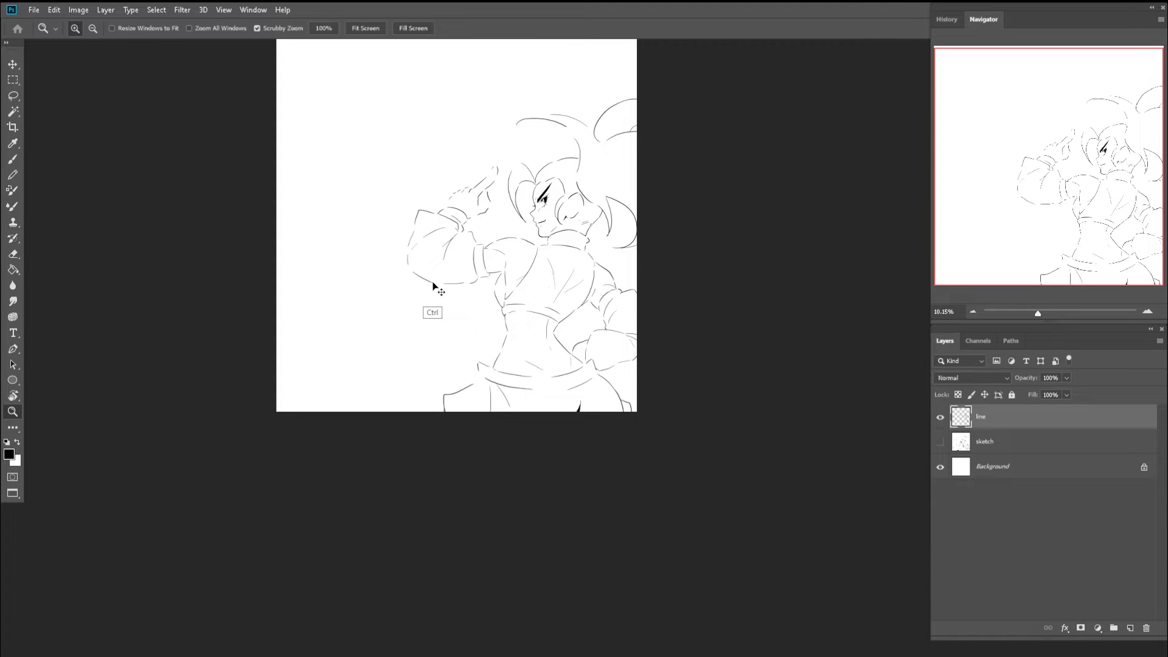
# - Ink a thin arc rising from the upper contour of the rear sleeve's rounded lower section
pyautogui.moveTo(595, 308)
pyautogui.mouseDown()
pyautogui.moveTo(720, 349)
pyautogui.moveTo(526, 297)
pyautogui.moveTo(602, 310)
pyautogui.mouseUp()
pyautogui.press('e')
pyautogui.moveTo(482, 328)
pyautogui.mouseDown()
pyautogui.moveTo(565, 368)
pyautogui.moveTo(547, 347)
pyautogui.mouseUp()
pyautogui.press('b')
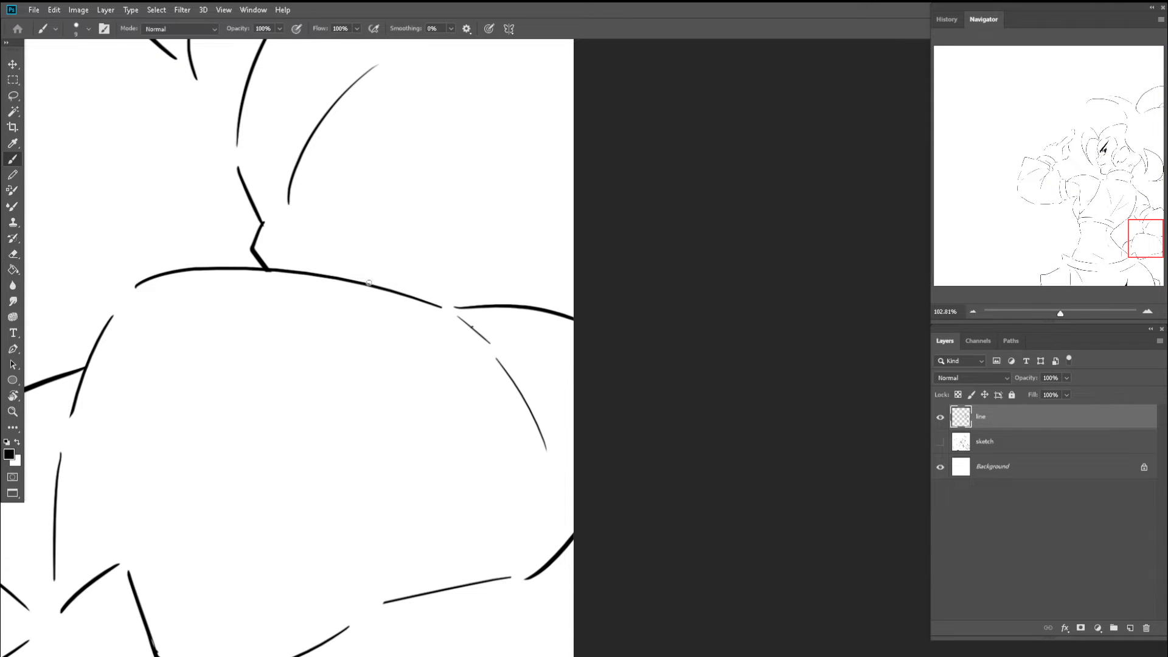
pyautogui.moveTo(368, 283); pyautogui.dragTo(500, 230)
# - Replace the broken fold inside the rear sleeve's upper outer corner with one smooth downward curve
pyautogui.press('e')
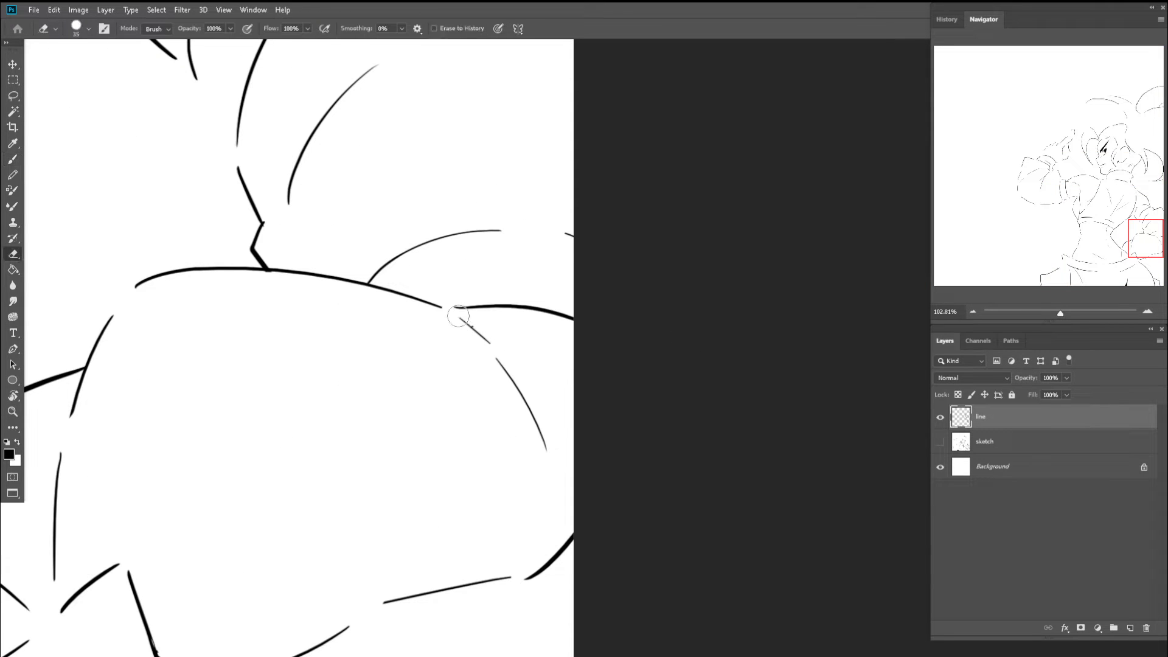
pyautogui.moveTo(456, 308); pyautogui.dragTo(551, 420)
pyautogui.press('b')
pyautogui.hotkey('ctrl', 'z')
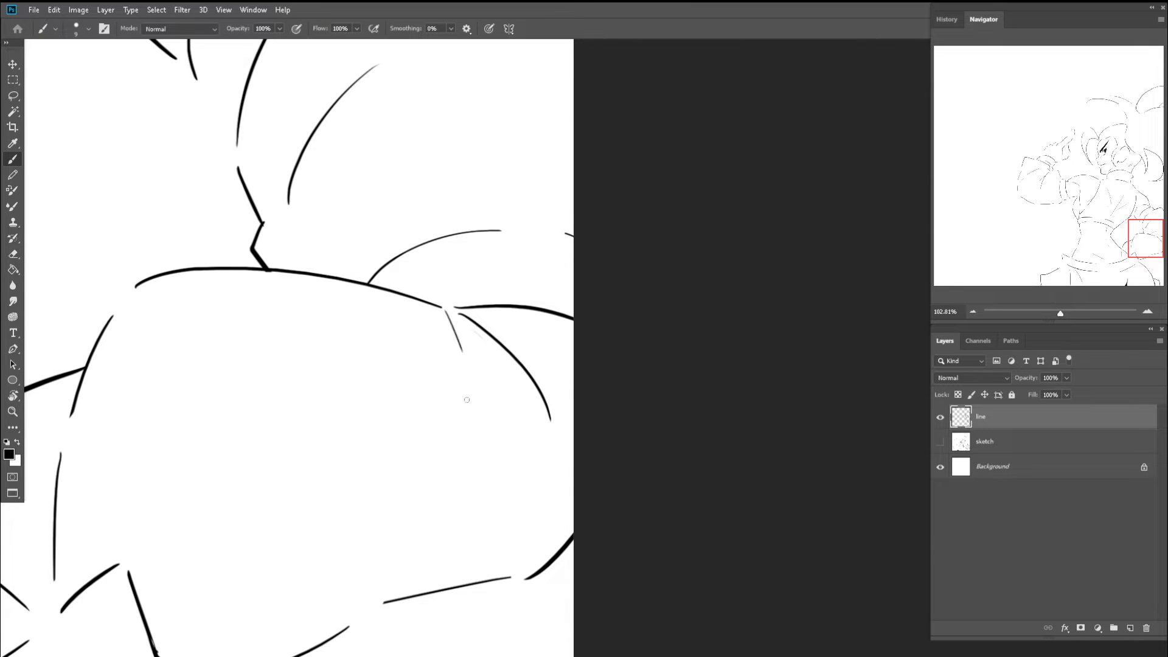
# - Try a short downward fold line below the upper outer corner of the rear sleeve
pyautogui.hotkey('ctrl', 'z')
pyautogui.moveTo(445, 310); pyautogui.dragTo(469, 390)
pyautogui.hotkey('ctrl', 'z')
pyautogui.moveTo(464, 444); pyautogui.dragTo(367, 402)
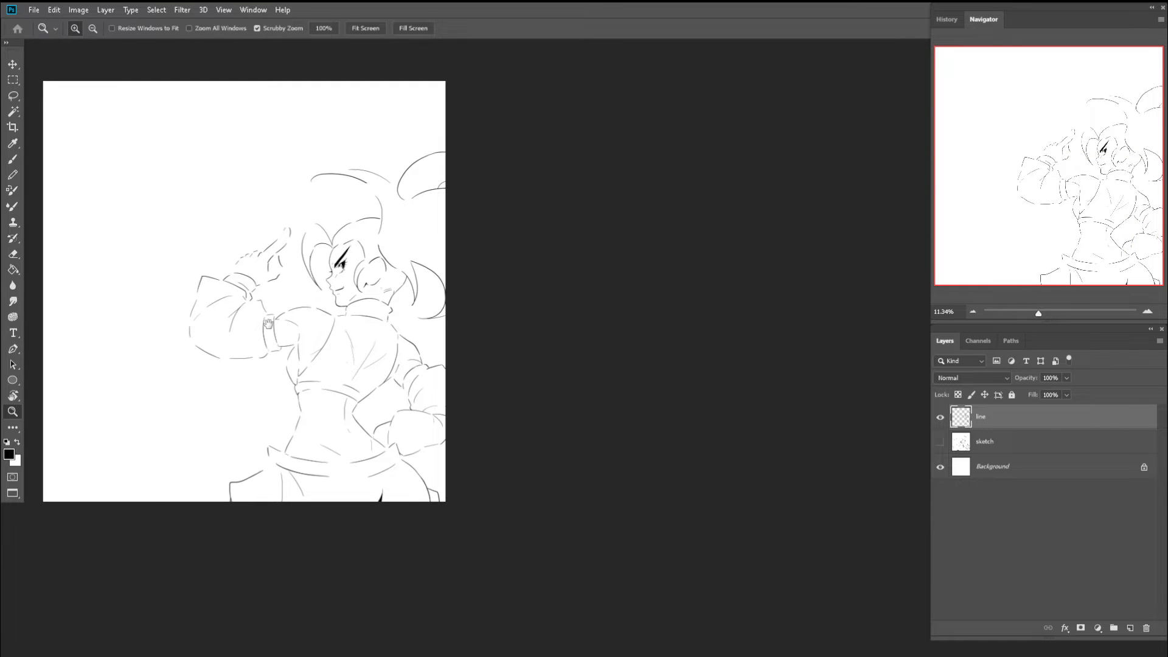
# - Replace the inner edge of the raised hand's pointing finger with one longer, smoother stroke
pyautogui.moveTo(268, 323); pyautogui.dragTo(322, 293)
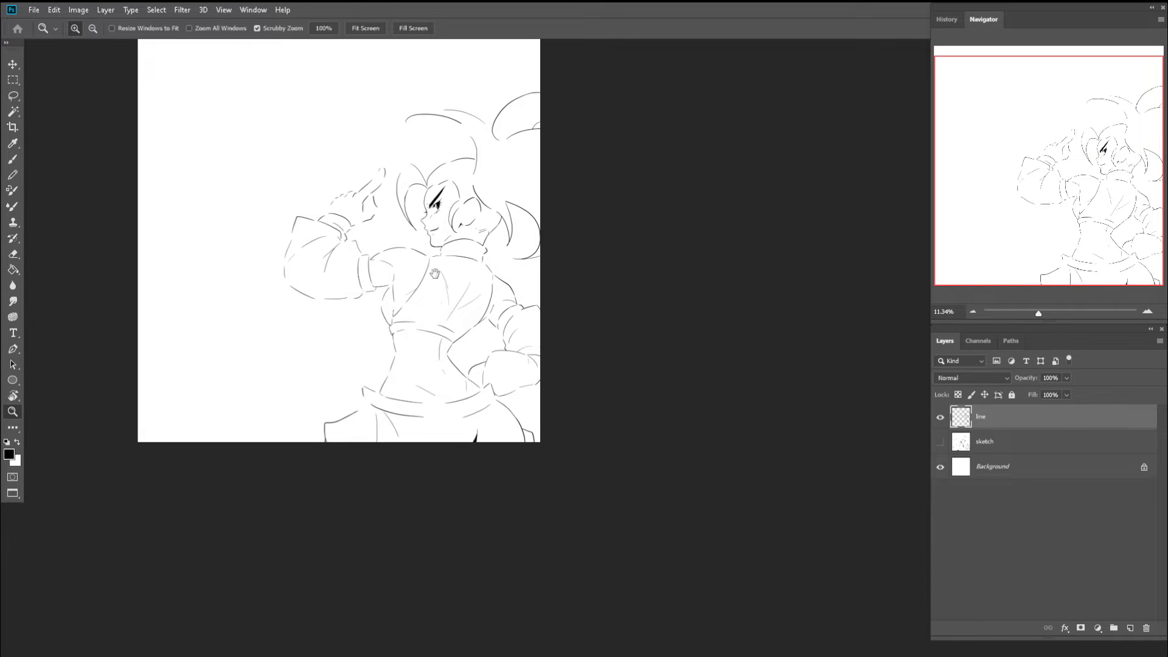
pyautogui.moveTo(505, 338); pyautogui.dragTo(469, 351)
pyautogui.moveTo(387, 357); pyautogui.dragTo(449, 370)
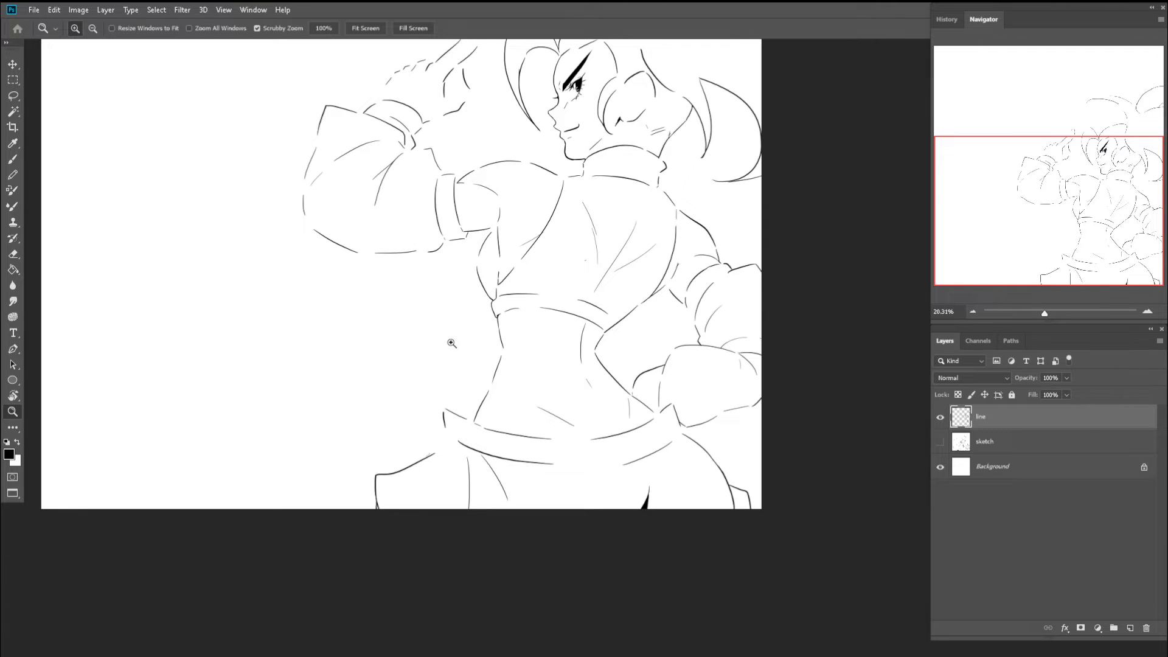
pyautogui.moveTo(532, 155); pyautogui.dragTo(495, 247)
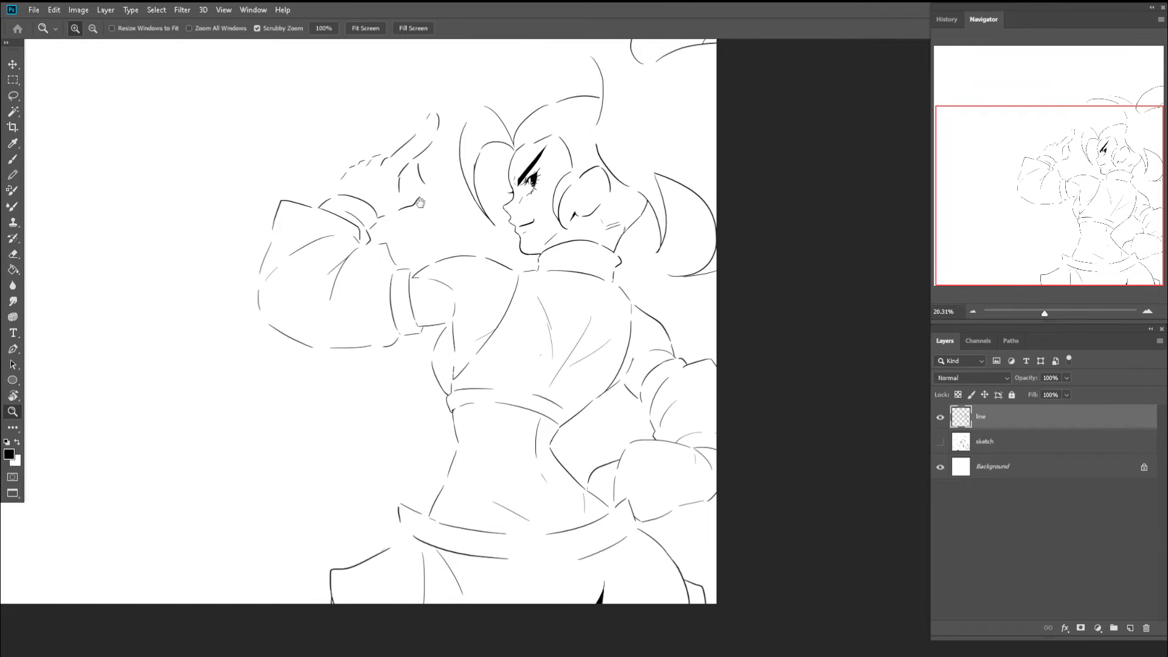
pyautogui.moveTo(371, 153)
pyautogui.mouseDown()
pyautogui.moveTo(426, 274)
pyautogui.moveTo(473, 280)
pyautogui.moveTo(490, 261)
pyautogui.moveTo(377, 267)
pyautogui.moveTo(418, 350)
pyautogui.moveTo(446, 320)
pyautogui.moveTo(469, 339)
pyautogui.mouseUp()
pyautogui.press('r')
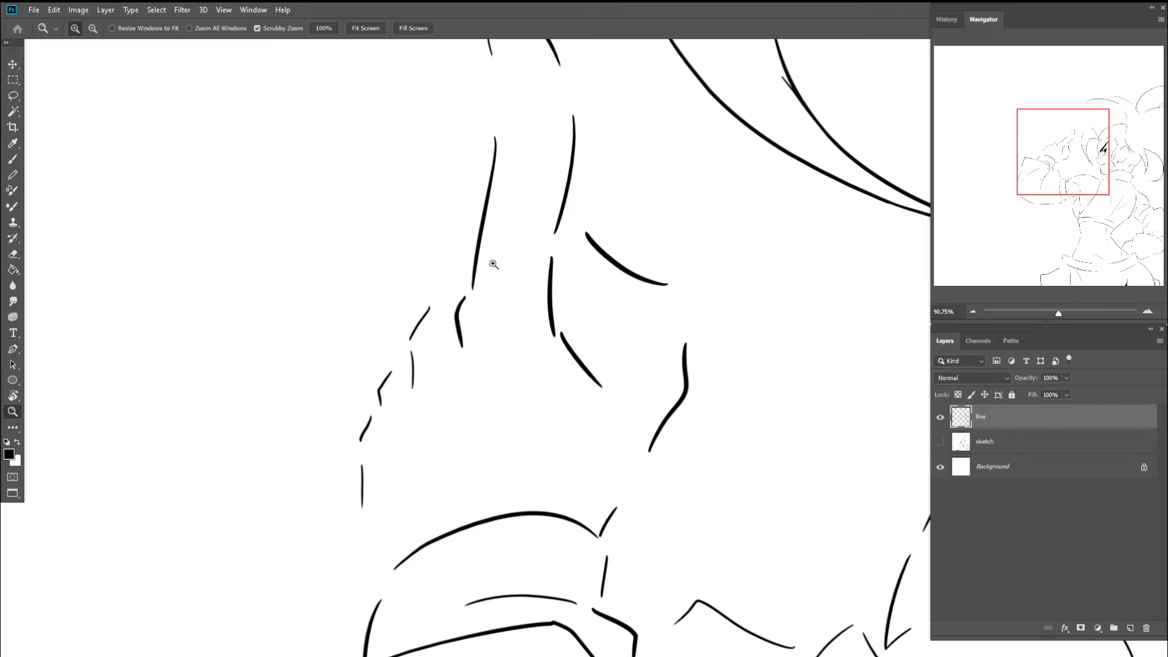
pyautogui.moveTo(525, 248); pyautogui.dragTo(491, 211)
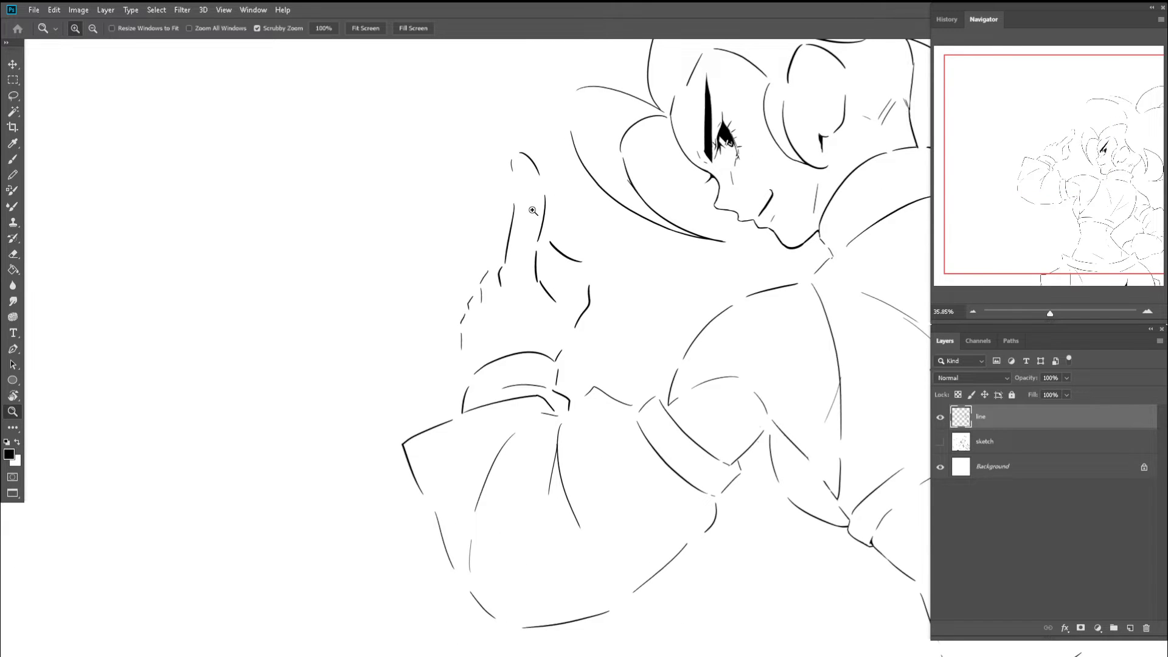
pyautogui.scroll(2, 522, 203)
pyautogui.press('e')
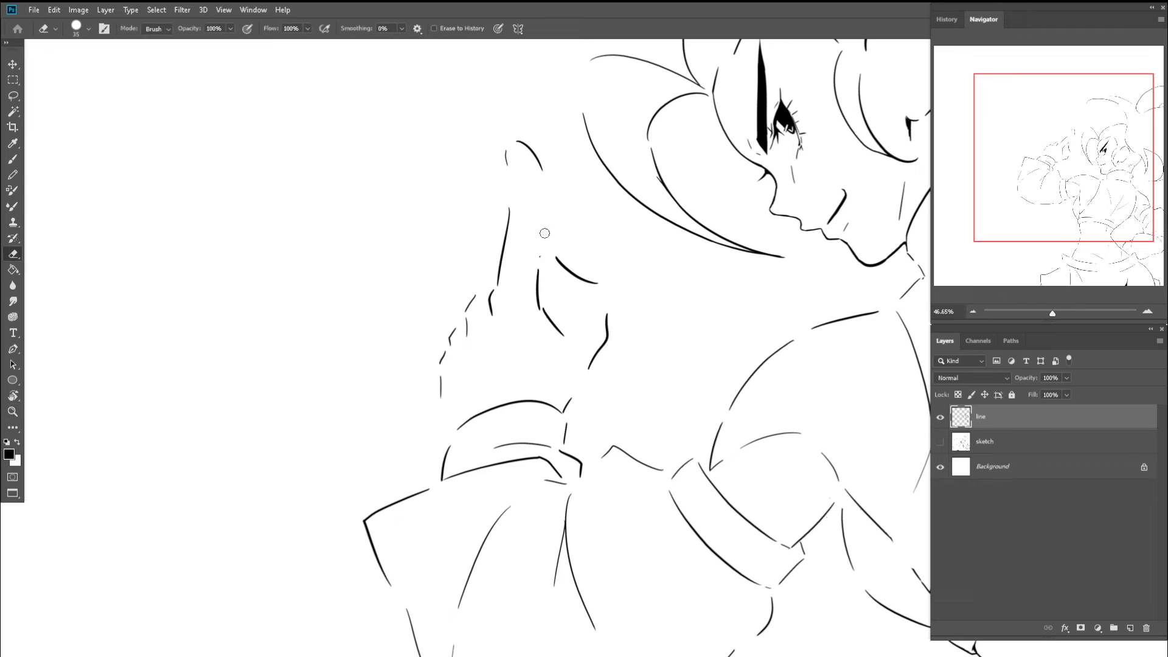
pyautogui.press('z')
pyautogui.moveTo(531, 192)
pyautogui.mouseDown()
pyautogui.moveTo(556, 199)
pyautogui.moveTo(540, 269)
pyautogui.mouseUp()
pyautogui.press('b')
pyautogui.hotkey('ctrl', 'z')
pyautogui.moveTo(545, 179); pyautogui.dragTo(540, 283)
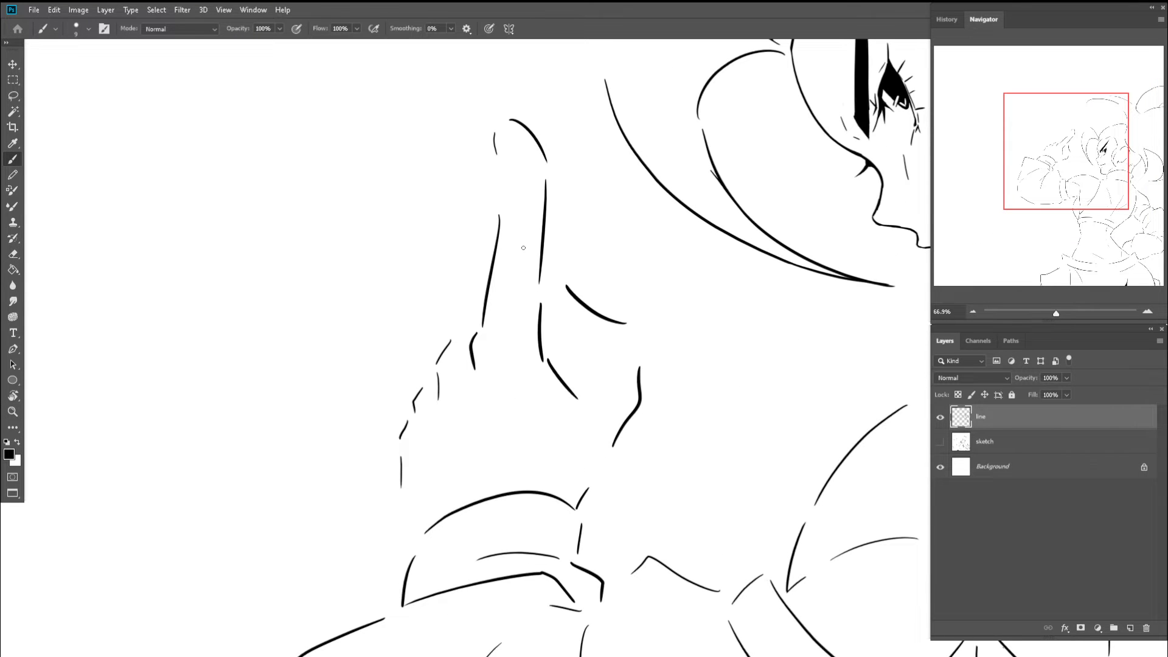
# - Ink small curved strokes closing the gaps between the knuckles of the raised hand
pyautogui.press('z')
pyautogui.scroll(-5, 474, 247)
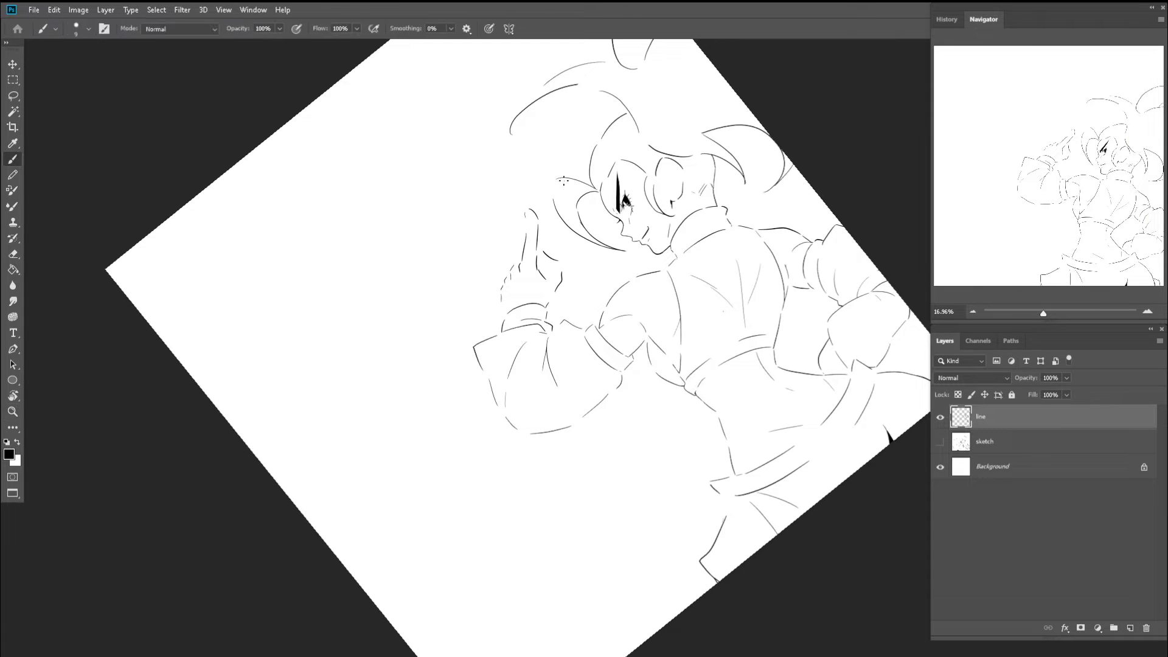
pyautogui.scroll(4, 547, 240)
pyautogui.scroll(2, 557, 246)
pyautogui.press('b')
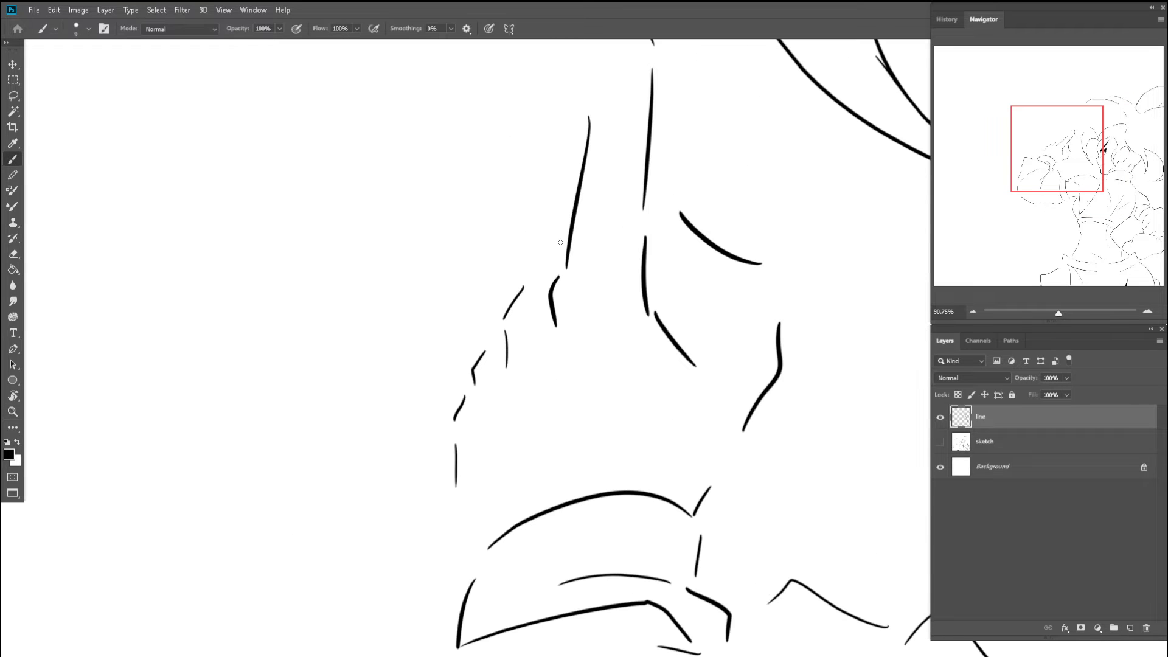
pyautogui.moveTo(567, 239); pyautogui.dragTo(529, 260)
pyautogui.hotkey('ctrl', 'z')
pyautogui.hotkey('ctrl', 'z')
pyautogui.scroll(2, 529, 263)
pyautogui.moveTo(533, 257)
pyautogui.mouseDown()
pyautogui.moveTo(501, 336)
pyautogui.moveTo(506, 300)
pyautogui.moveTo(457, 354)
pyautogui.mouseUp()
pyautogui.hotkey('ctrl', 'z')
pyautogui.moveTo(457, 353); pyautogui.dragTo(448, 416)
pyautogui.hotkey('ctrl', 'z')
# - Refine the knuckle contour of the raised hand with the canvas rotated, and return the canvas to upright
pyautogui.hotkey('ctrl', 'space')
pyautogui.moveTo(473, 363); pyautogui.dragTo(394, 342)
pyautogui.press('r')
pyautogui.moveTo(408, 289); pyautogui.dragTo(635, 187)
pyautogui.hotkey('ctrl', 'space')
pyautogui.moveTo(567, 229)
pyautogui.mouseDown()
pyautogui.moveTo(651, 226)
pyautogui.moveTo(574, 195)
pyautogui.mouseUp()
pyautogui.hotkey('ctrl', 'z')
pyautogui.moveTo(679, 243)
pyautogui.mouseDown()
pyautogui.moveTo(613, 199)
pyautogui.moveTo(447, 204)
pyautogui.moveTo(443, 235)
pyautogui.moveTo(418, 188)
pyautogui.moveTo(363, 328)
pyautogui.moveTo(401, 229)
pyautogui.moveTo(451, 214)
pyautogui.mouseUp()
pyautogui.hotkey('ctrl', 'space')
pyautogui.press('c')
pyautogui.hotkey('ctrl', 'space')
pyautogui.press('r')
pyautogui.press('z')
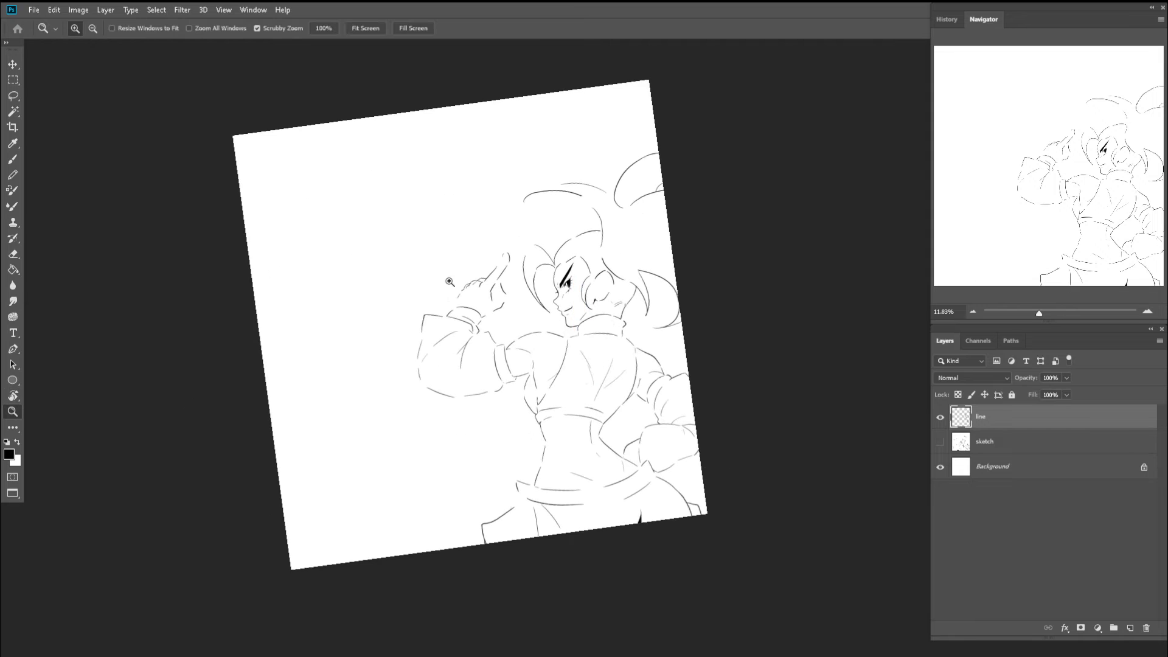
pyautogui.moveTo(451, 287); pyautogui.dragTo(415, 309)
pyautogui.press('Escape')
pyautogui.moveTo(470, 344); pyautogui.dragTo(533, 359)
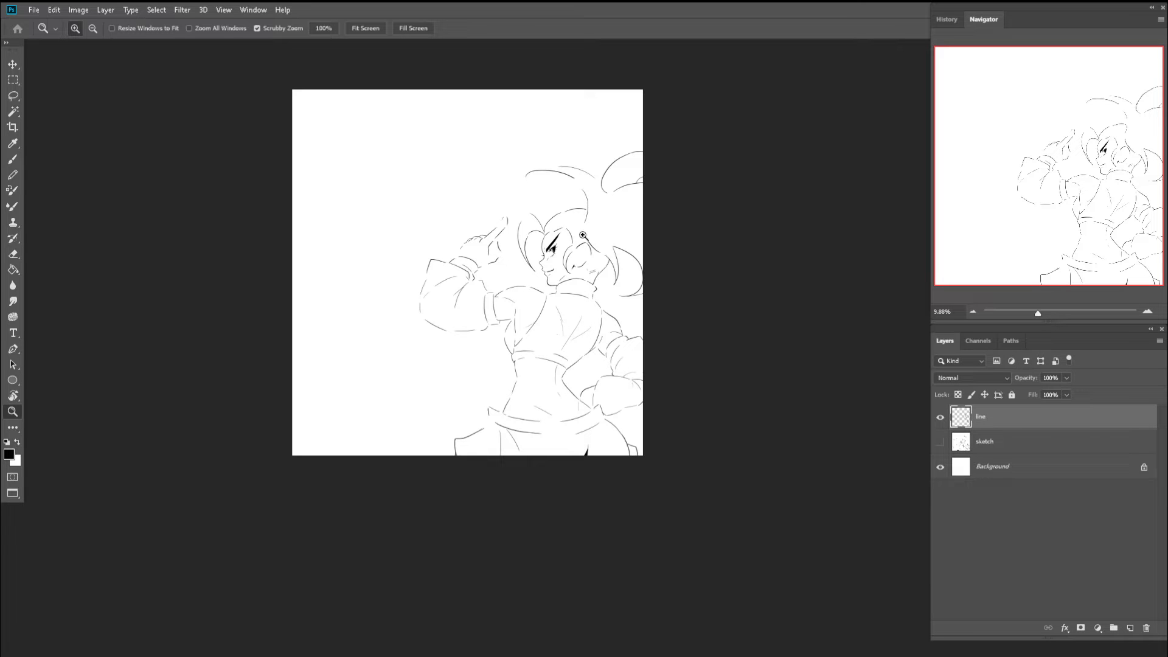
# - Replace the ear's rear edge with a steeper, gently bowed curve
pyautogui.moveTo(587, 244)
pyautogui.mouseDown()
pyautogui.moveTo(613, 248)
pyautogui.moveTo(610, 264)
pyautogui.mouseUp()
pyautogui.press('b')
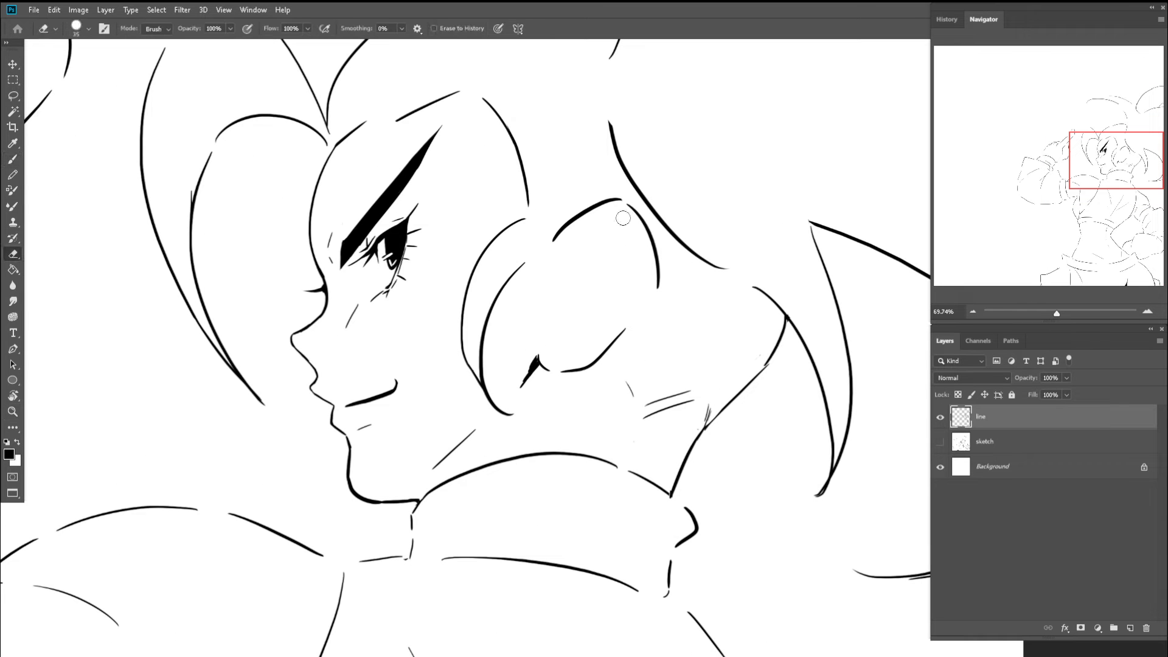
pyautogui.hotkey('ctrl', 'z')
pyautogui.moveTo(633, 213); pyautogui.dragTo(639, 297)
pyautogui.hotkey('ctrl', 'z')
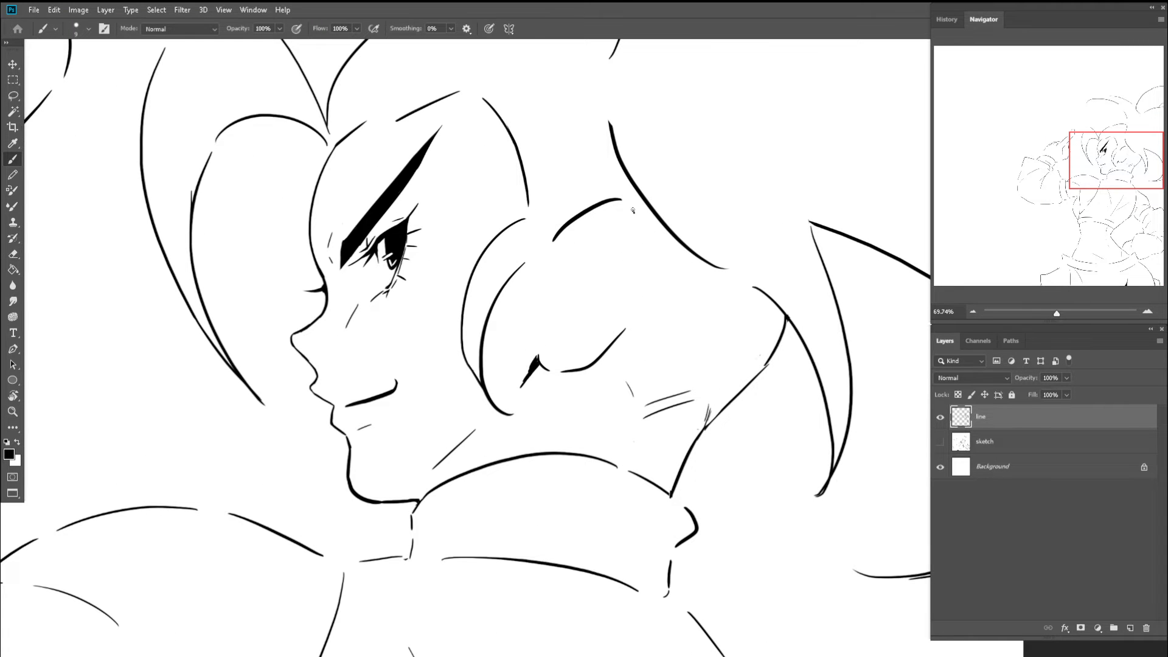
pyautogui.press('z')
pyautogui.moveTo(634, 212)
pyautogui.mouseDown()
pyautogui.moveTo(638, 309)
pyautogui.moveTo(608, 285)
pyautogui.moveTo(674, 291)
pyautogui.mouseUp()
# - Erase the earlobe's lower contour and redraw it as a smooth curve rising toward the ear's rear edge
pyautogui.press('e')
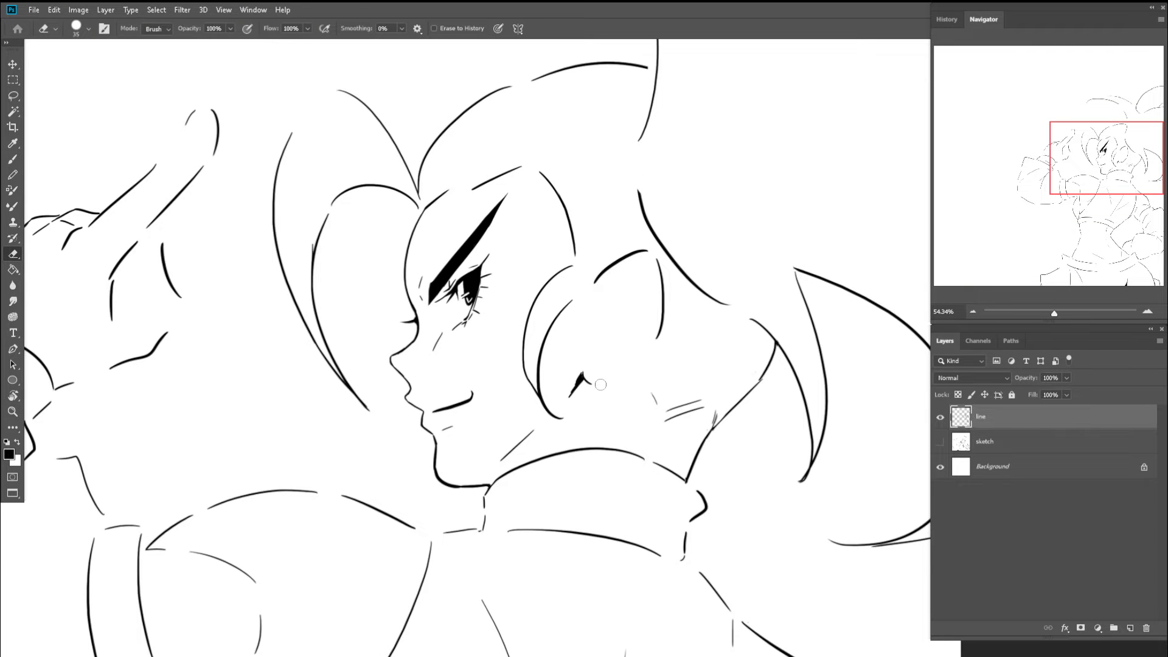
pyautogui.press('z')
pyautogui.moveTo(594, 367)
pyautogui.mouseDown()
pyautogui.moveTo(630, 373)
pyautogui.moveTo(620, 384)
pyautogui.mouseUp()
pyautogui.press('b')
pyautogui.hotkey('ctrl', 'z')
pyautogui.moveTo(675, 348); pyautogui.dragTo(602, 402)
pyautogui.press('z')
pyautogui.moveTo(625, 363)
pyautogui.mouseDown()
pyautogui.moveTo(553, 327)
pyautogui.moveTo(703, 328)
pyautogui.mouseUp()
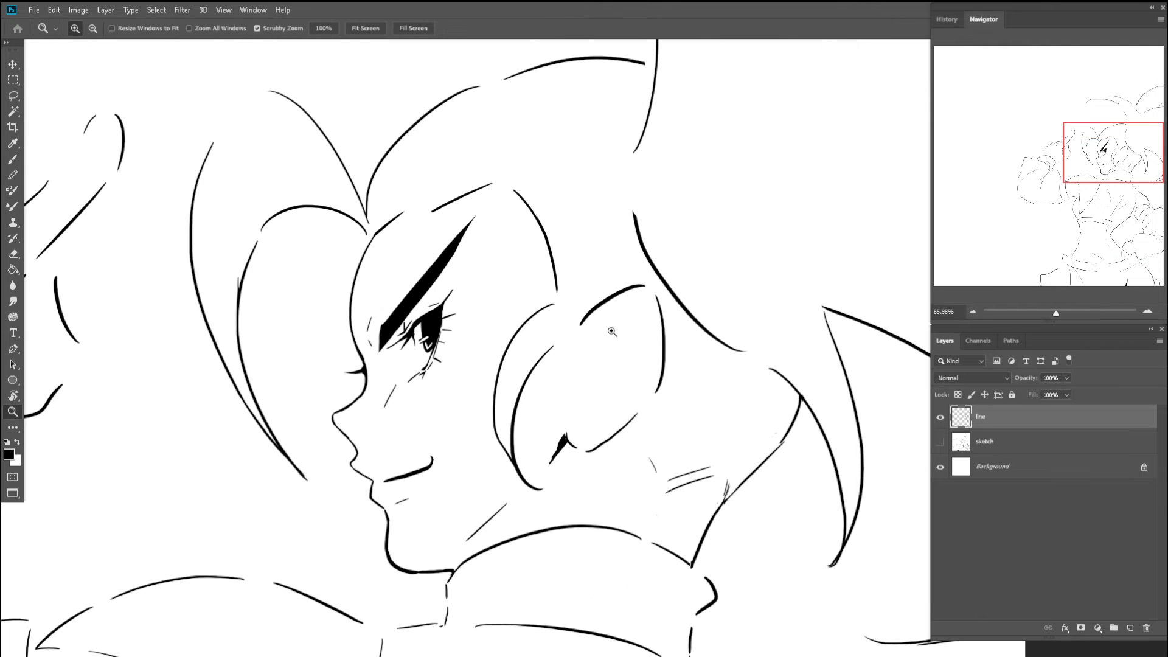
# - Ink a thin inner rim line inside the ear, parallel to its upper edge
pyautogui.press('b')
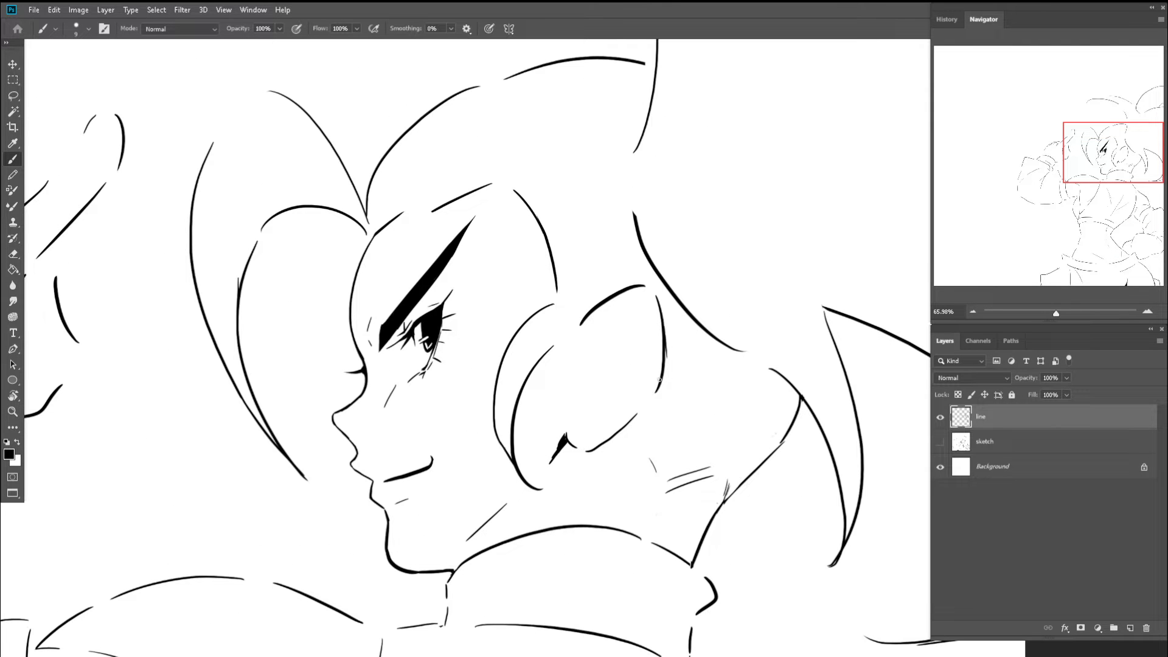
pyautogui.press('z')
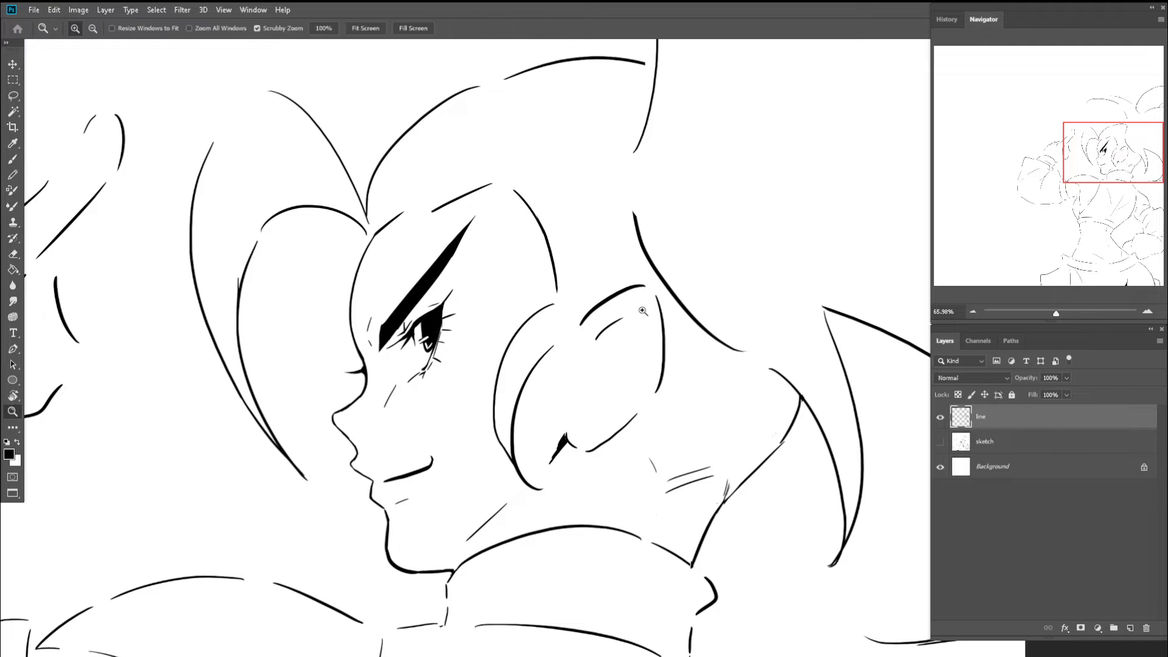
pyautogui.scroll(4, 632, 324)
pyautogui.scroll(2, 610, 319)
pyautogui.press('b')
pyautogui.moveTo(599, 321)
pyautogui.mouseDown()
pyautogui.moveTo(633, 307)
pyautogui.moveTo(633, 333)
pyautogui.moveTo(650, 298)
pyautogui.moveTo(656, 349)
pyautogui.mouseUp()
pyautogui.hotkey('ctrl', 'z')
pyautogui.press('z')
pyautogui.scroll(-12, 655, 358)
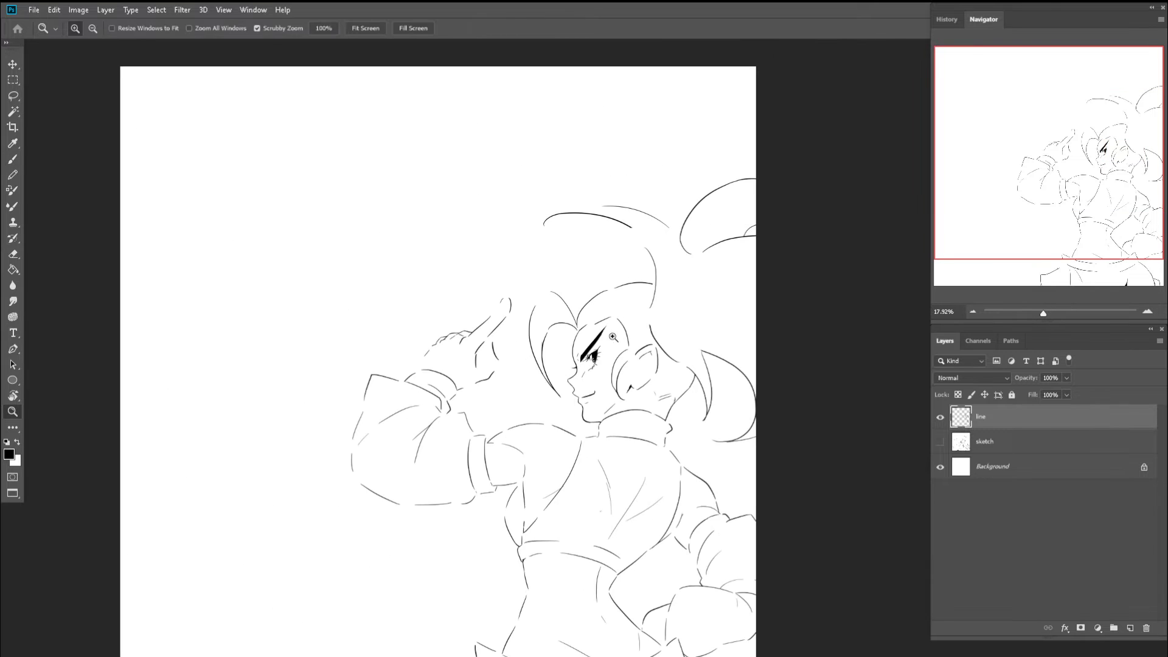
pyautogui.press('z')
pyautogui.scroll(10, 652, 358)
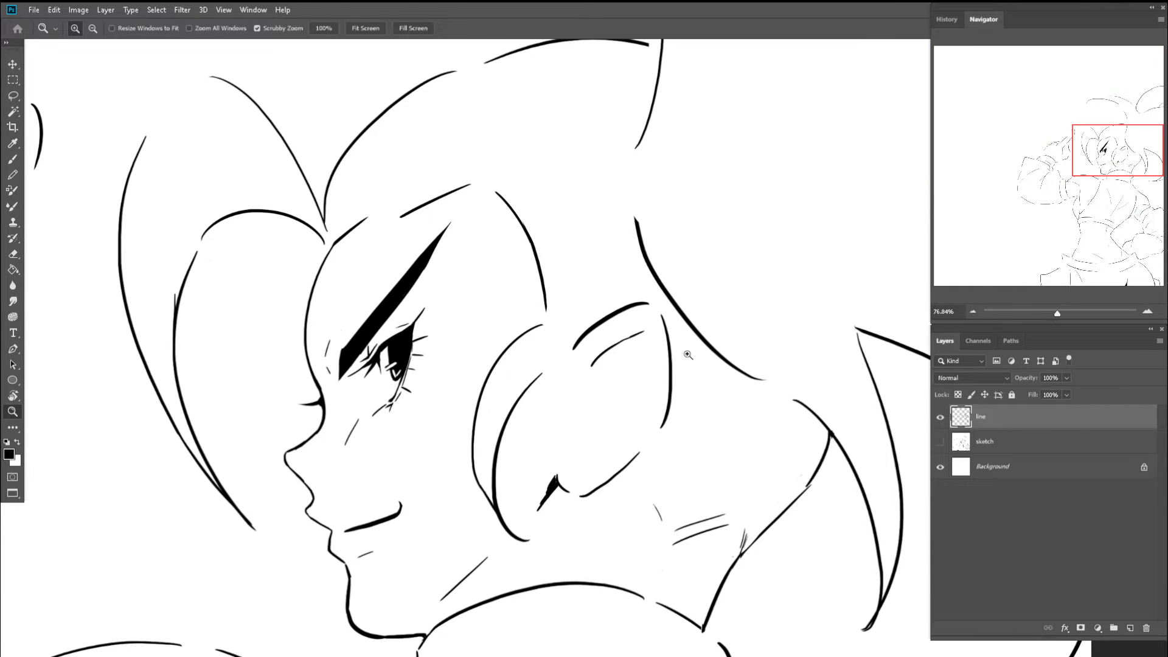
# - Ink a short line descending from the tip of the ear's inner rim to form a pointed corner
pyautogui.press('b')
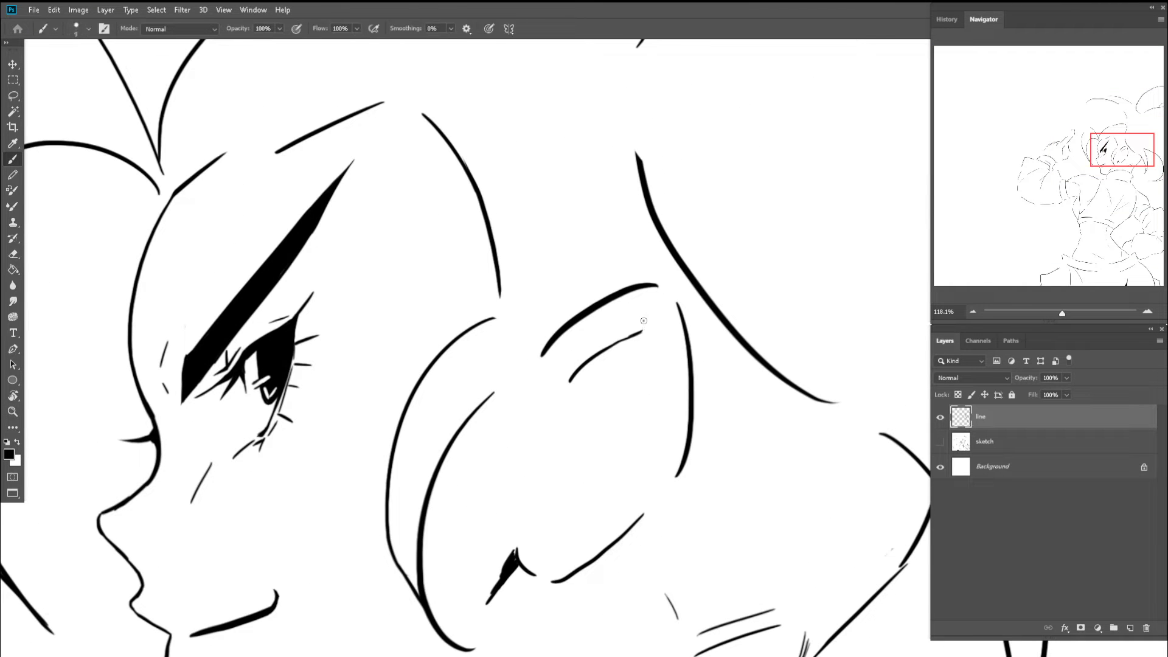
pyautogui.hotkey('ctrl', 'z')
pyautogui.moveTo(643, 321); pyautogui.dragTo(650, 356)
pyautogui.press('z')
pyautogui.scroll(-10, 652, 399)
pyautogui.scroll(1, 675, 403)
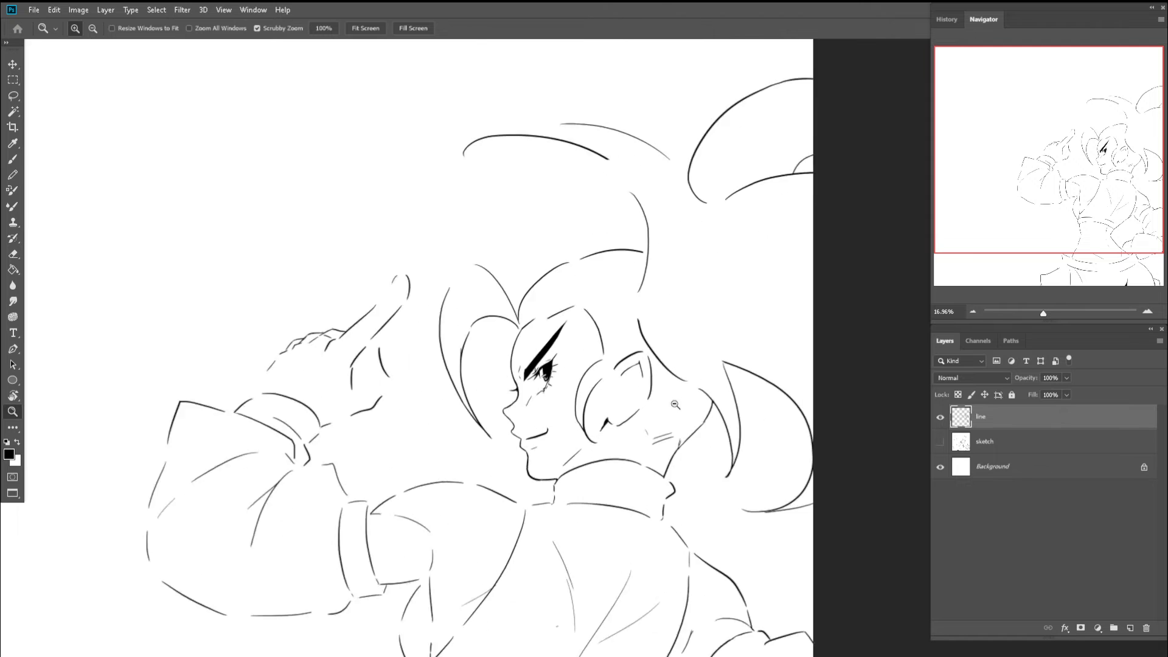
# - Ink two short bent strokes along the front inner edge of the ear
pyautogui.moveTo(675, 404); pyautogui.dragTo(695, 396)
pyautogui.scroll(4, 615, 365)
pyautogui.press('b')
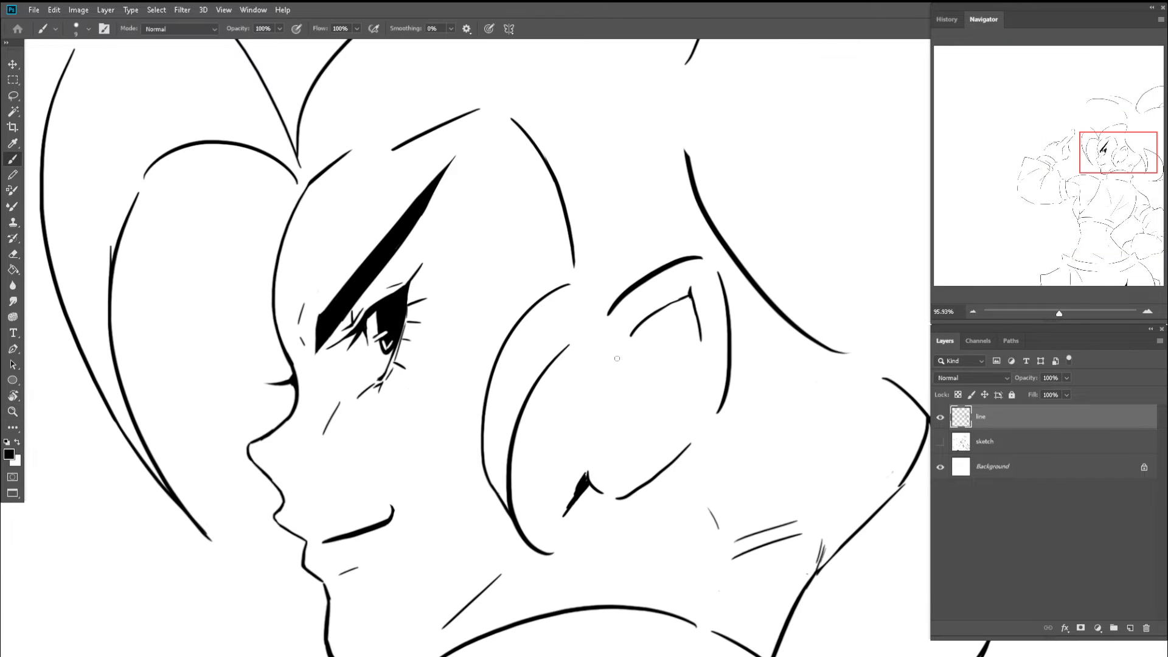
pyautogui.moveTo(613, 364)
pyautogui.mouseDown()
pyautogui.moveTo(603, 442)
pyautogui.moveTo(571, 411)
pyautogui.mouseUp()
pyautogui.hotkey('ctrl', 'z')
pyautogui.press('z')
pyautogui.moveTo(648, 419); pyautogui.dragTo(683, 420)
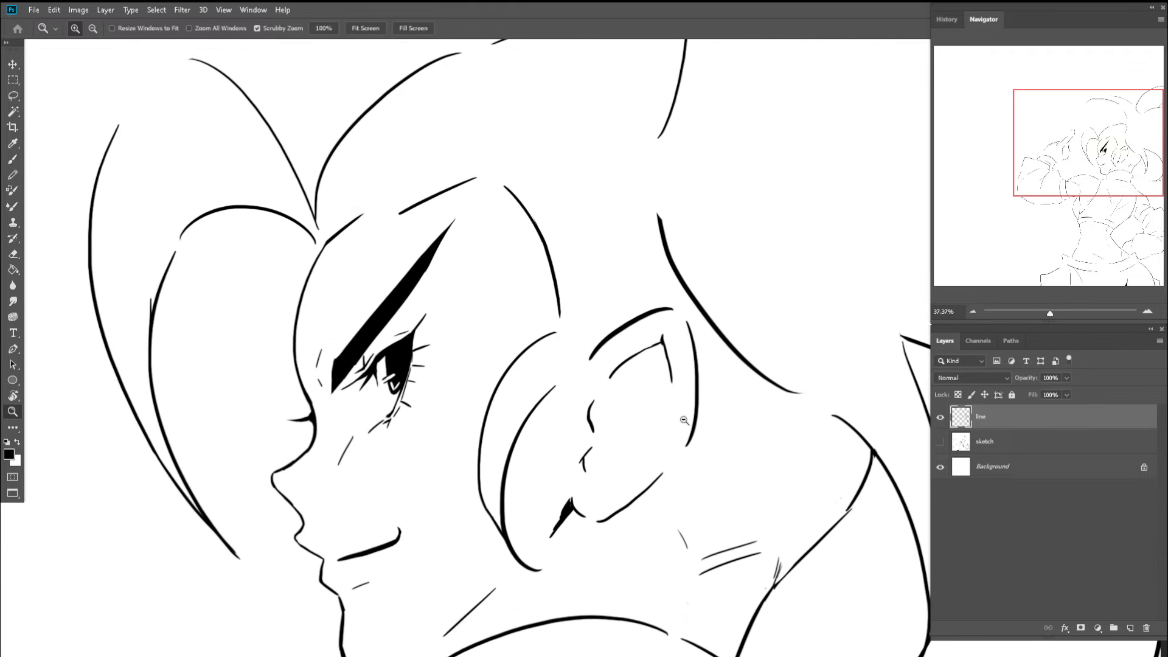
# - Ink a rounded curve inside the ear, running from the inner rim down its rear side
pyautogui.press('b')
pyautogui.moveTo(619, 394)
pyautogui.mouseDown()
pyautogui.moveTo(655, 404)
pyautogui.moveTo(638, 442)
pyautogui.moveTo(572, 438)
pyautogui.mouseUp()
pyautogui.hotkey('ctrl', 'z')
pyautogui.press('z')
pyautogui.scroll(-2, 629, 440)
pyautogui.scroll(9, 638, 453)
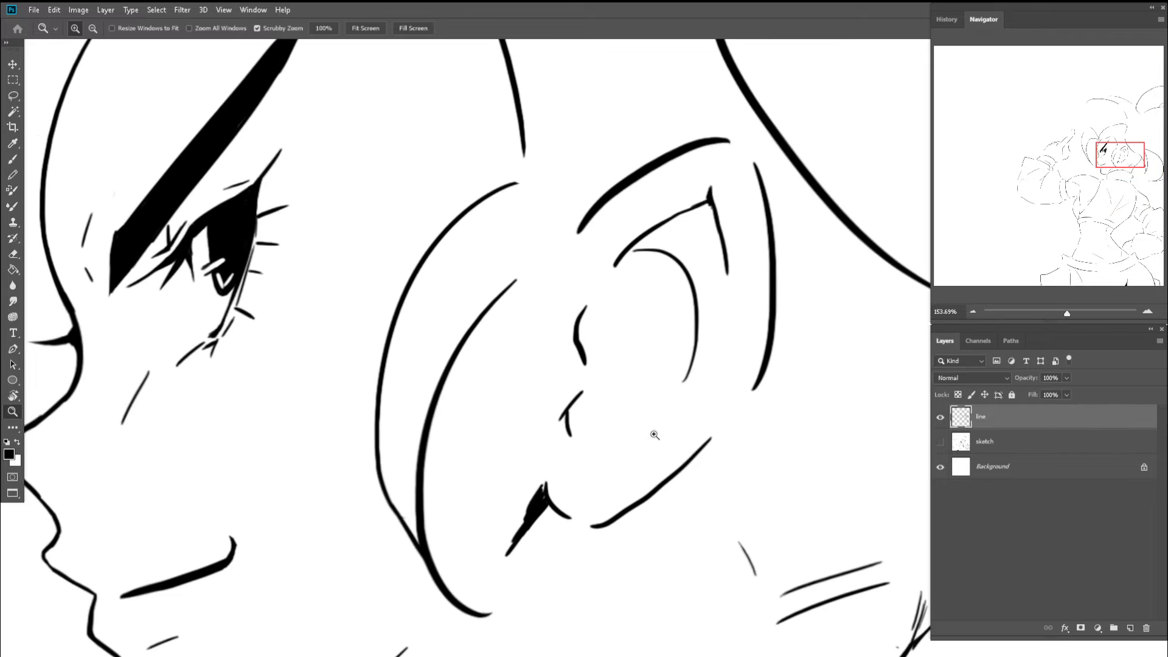
# - Ink the lower inner ear hollow as a curved stroke with short horizontal fold lines, tidying it with the eraser
pyautogui.press('b')
pyautogui.moveTo(645, 437)
pyautogui.mouseDown()
pyautogui.moveTo(576, 456)
pyautogui.moveTo(552, 369)
pyautogui.moveTo(601, 429)
pyautogui.moveTo(590, 420)
pyautogui.moveTo(620, 429)
pyautogui.moveTo(633, 420)
pyautogui.moveTo(603, 415)
pyautogui.moveTo(632, 401)
pyautogui.moveTo(607, 386)
pyautogui.moveTo(585, 396)
pyautogui.moveTo(633, 354)
pyautogui.moveTo(542, 343)
pyautogui.mouseUp()
pyautogui.press('z')
pyautogui.scroll(3, 613, 474)
pyautogui.press('b')
pyautogui.press('z')
pyautogui.scroll(-5, 633, 419)
pyautogui.scroll(6, 636, 411)
pyautogui.press('e')
pyautogui.press('b')
pyautogui.press('e')
pyautogui.press('b')
pyautogui.hotkey('ctrl', 'space')
pyautogui.moveTo(610, 327); pyautogui.dragTo(548, 333)
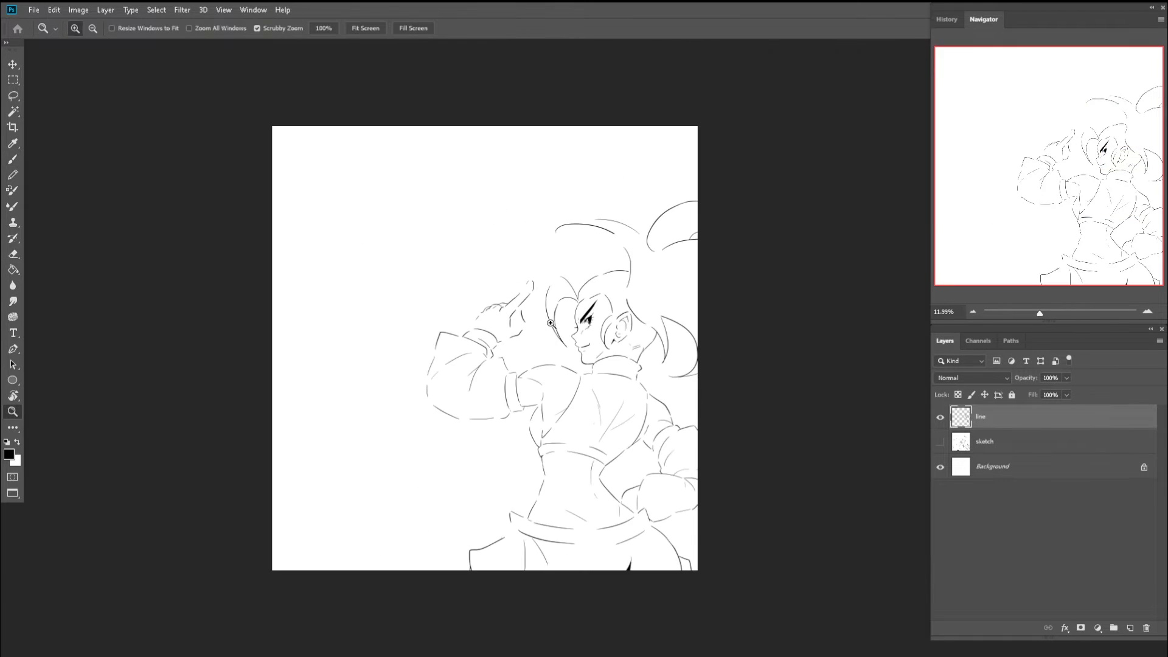
# - Close the gap in the earlobe outline and fill the notch at the tip of the black wedge beside it
pyautogui.hotkey('ctrl', 'space')
pyautogui.scroll(5, 652, 317)
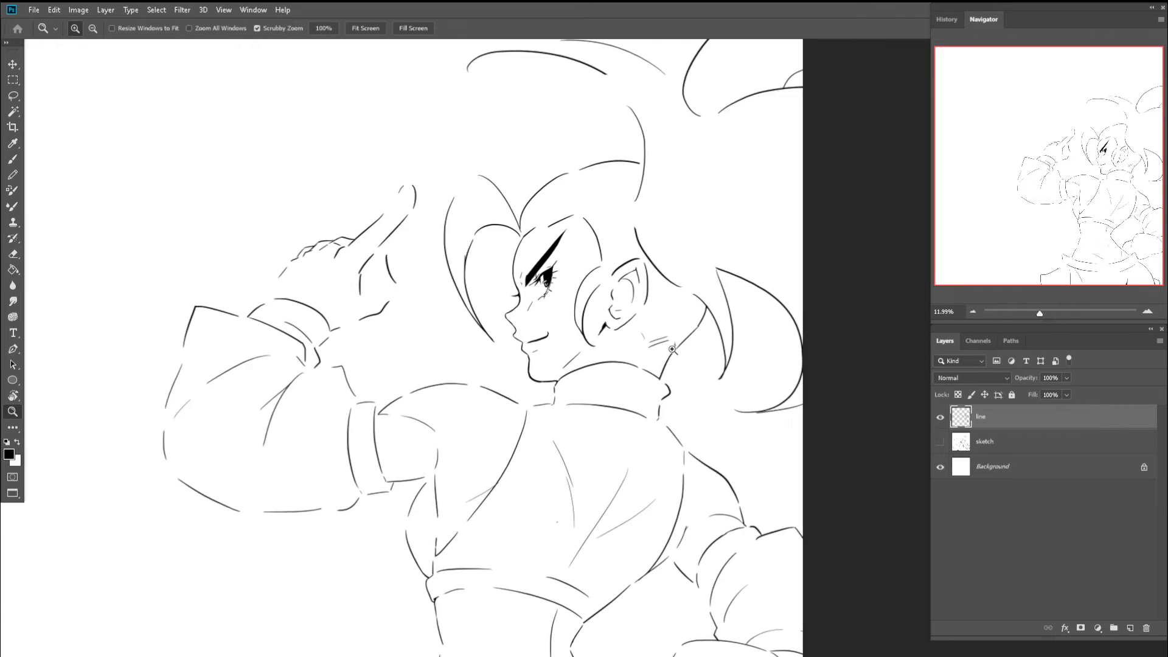
pyautogui.moveTo(602, 316); pyautogui.dragTo(696, 359)
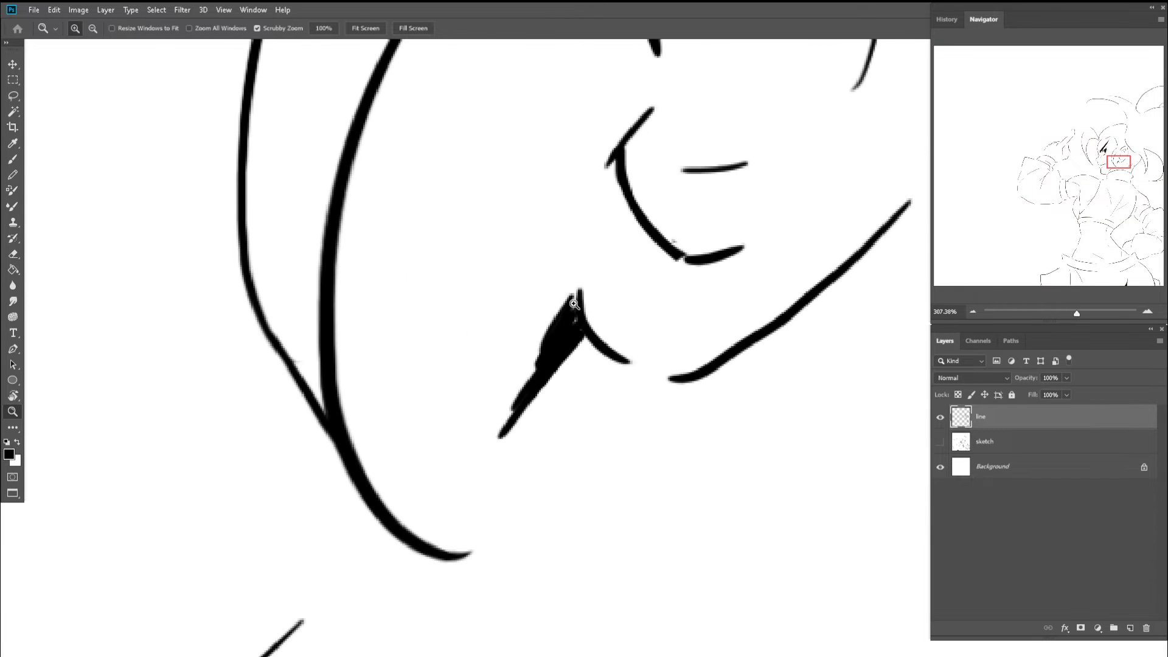
pyautogui.press('b')
pyautogui.moveTo(577, 292)
pyautogui.mouseDown()
pyautogui.moveTo(571, 318)
pyautogui.moveTo(660, 374)
pyautogui.mouseUp()
pyautogui.moveTo(605, 348)
pyautogui.mouseDown()
pyautogui.moveTo(682, 376)
pyautogui.moveTo(661, 373)
pyautogui.mouseUp()
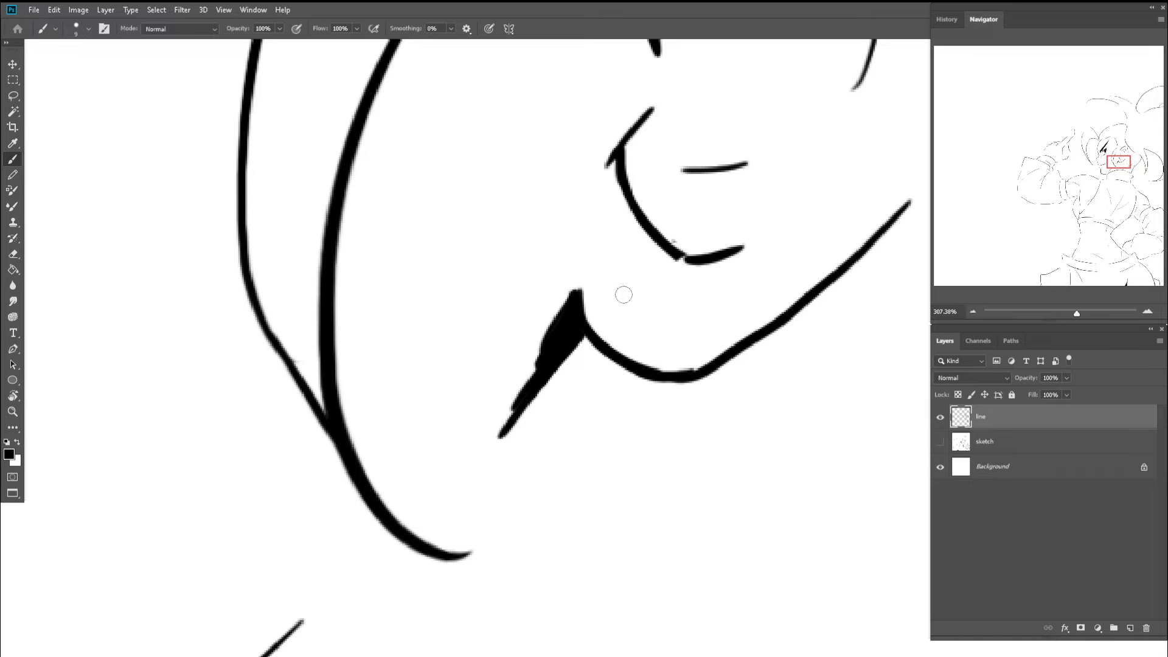
# - Add a solid black round stud earring on the earlobe
pyautogui.moveTo(623, 294); pyautogui.dragTo(635, 307)
pyautogui.press('z')
pyautogui.scroll(-6, 635, 293)
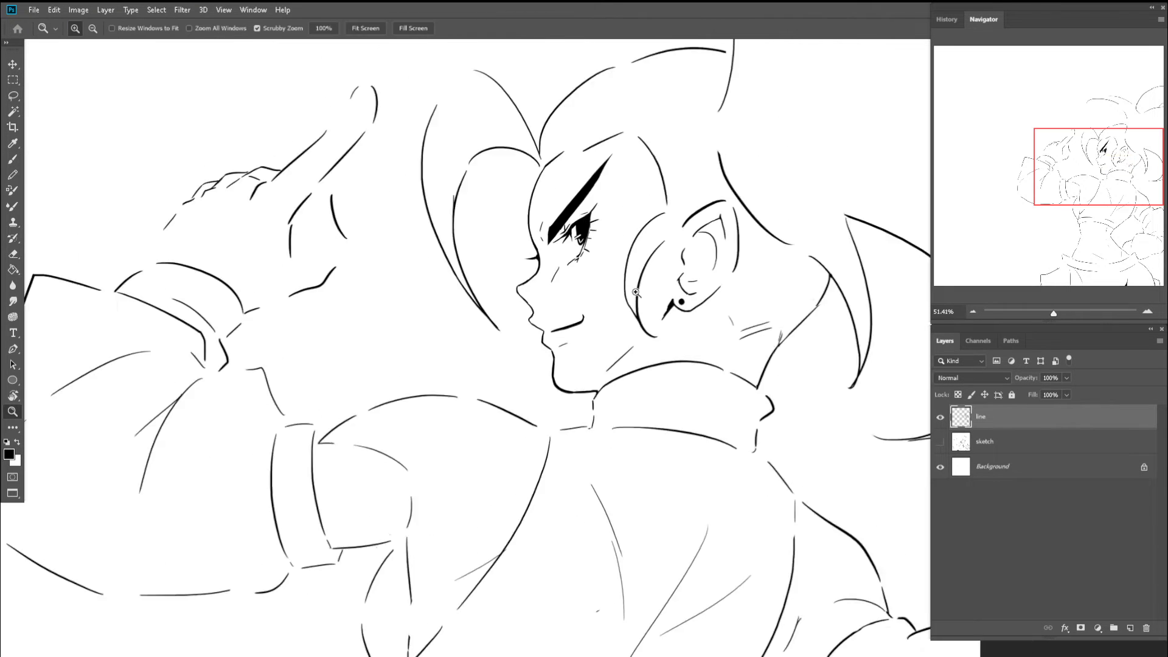
pyautogui.scroll(-3, 635, 293)
pyautogui.scroll(-3, 639, 286)
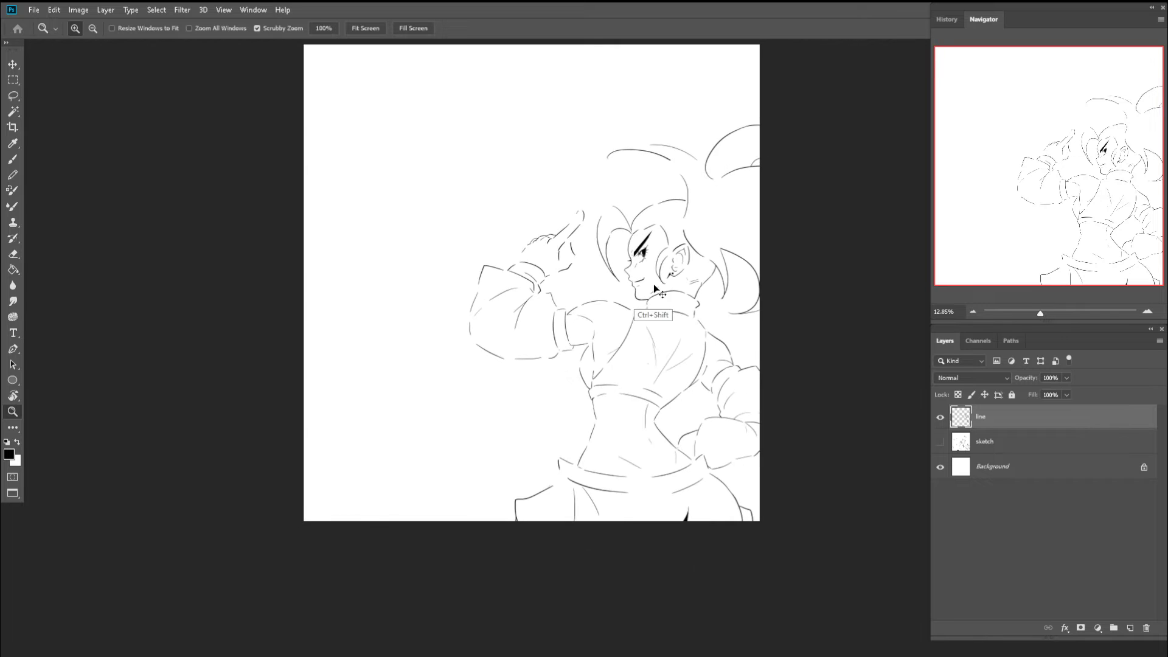
# - Flip the canvas view horizontally and ink a short vertical line beneath the base of the front hair lock
pyautogui.hotkey('ctrl', 'shift', 'h')
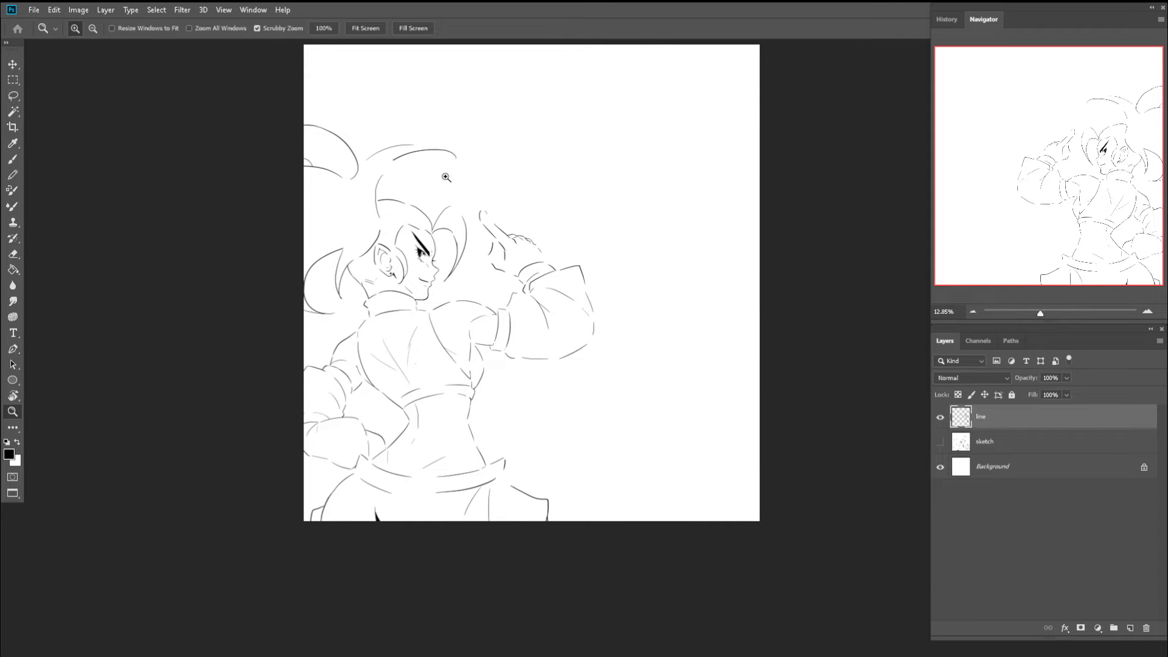
pyautogui.scroll(6, 420, 212)
pyautogui.press('b')
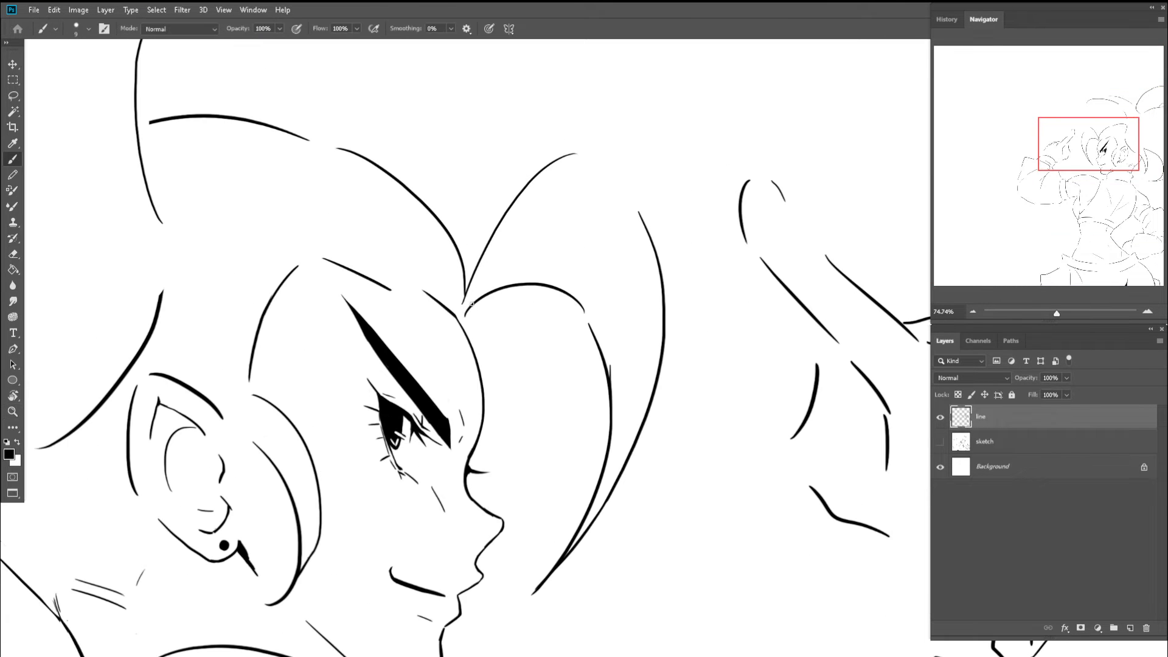
pyautogui.scroll(2, 468, 331)
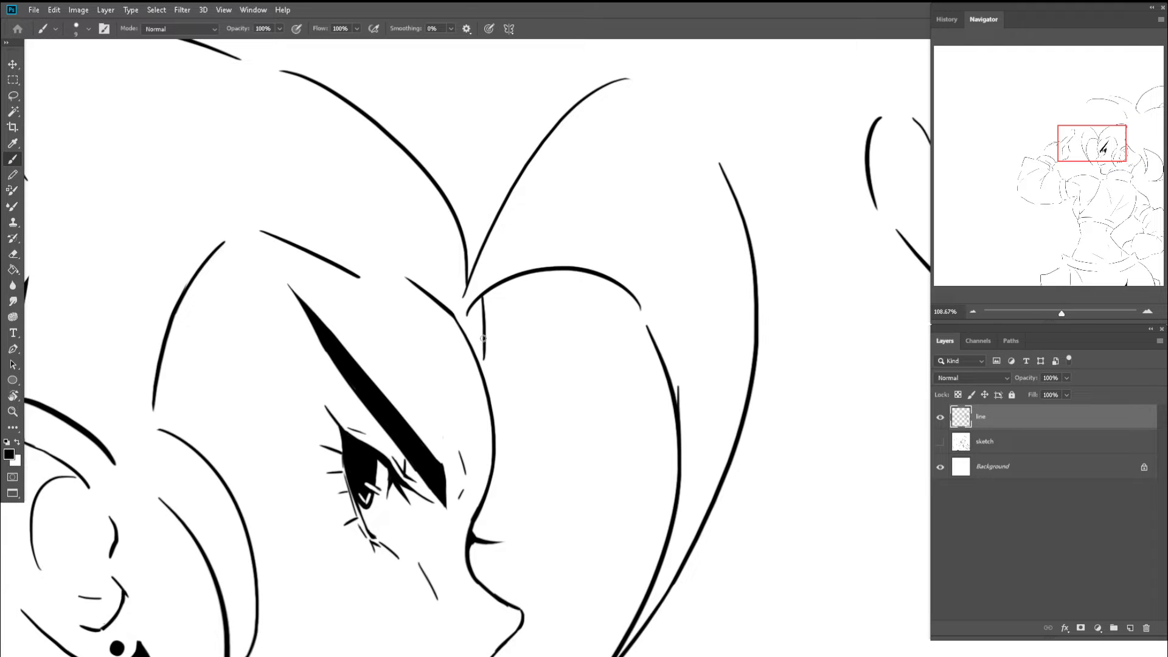
pyautogui.moveTo(480, 300); pyautogui.dragTo(479, 363)
pyautogui.press('z')
pyautogui.moveTo(457, 259); pyautogui.dragTo(393, 258)
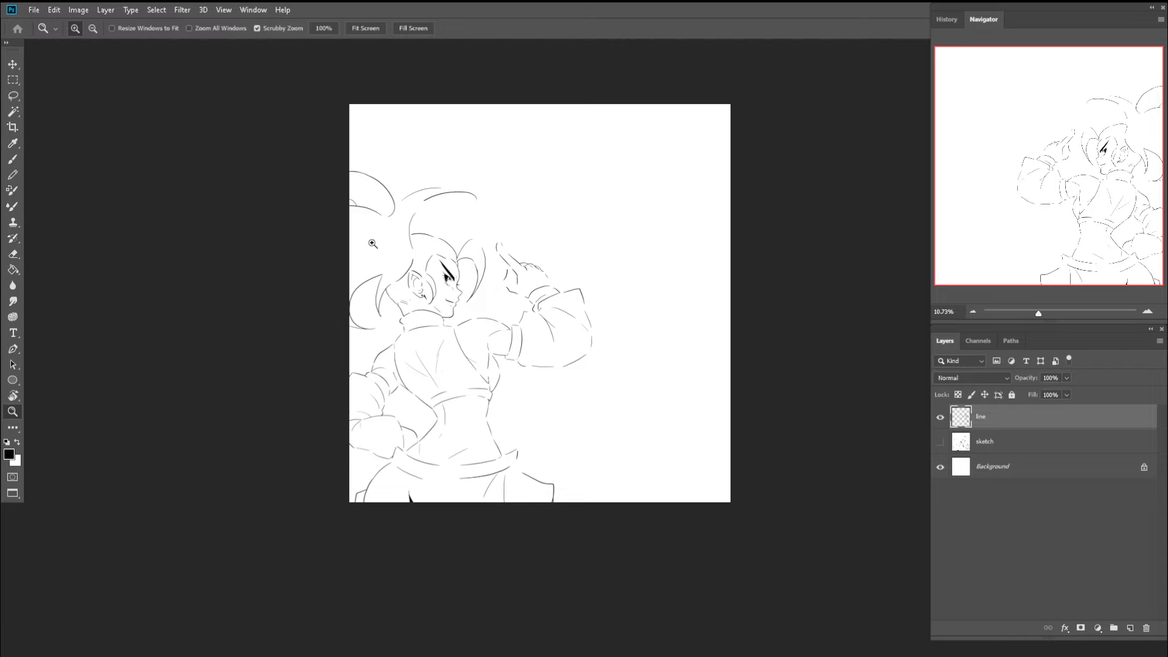
# - Restore the unflipped canvas view and ink a curved hairline stroke from behind the earlobe down onto the neck
pyautogui.press('h')
pyautogui.press('c')
pyautogui.press('z')
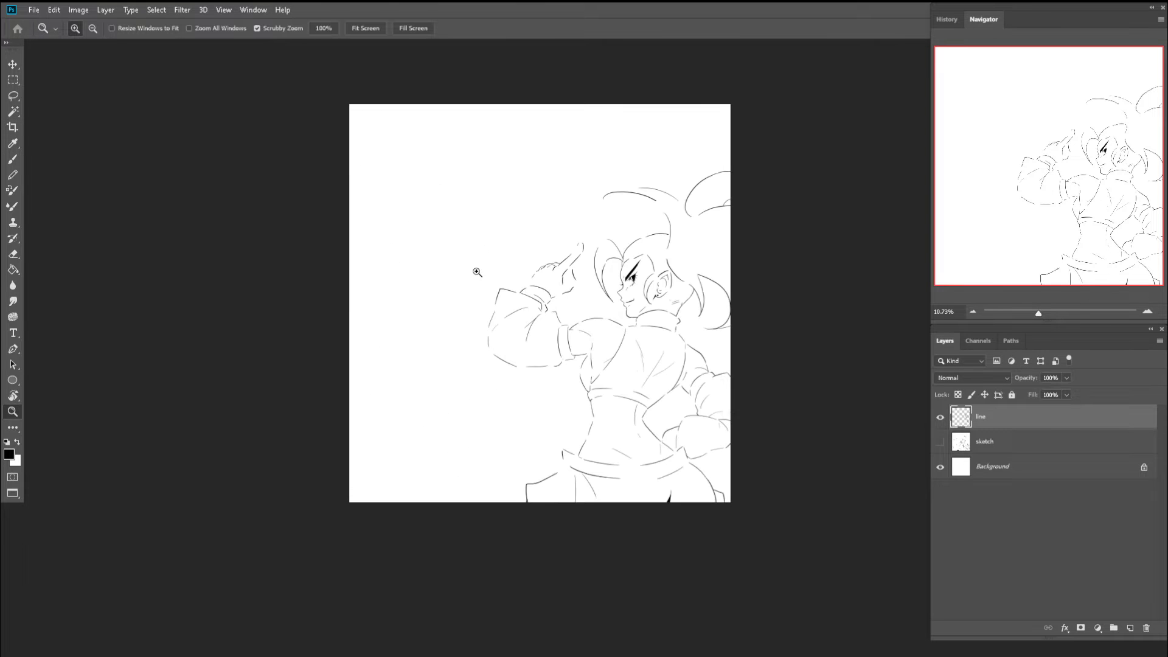
pyautogui.moveTo(574, 234); pyautogui.dragTo(547, 250)
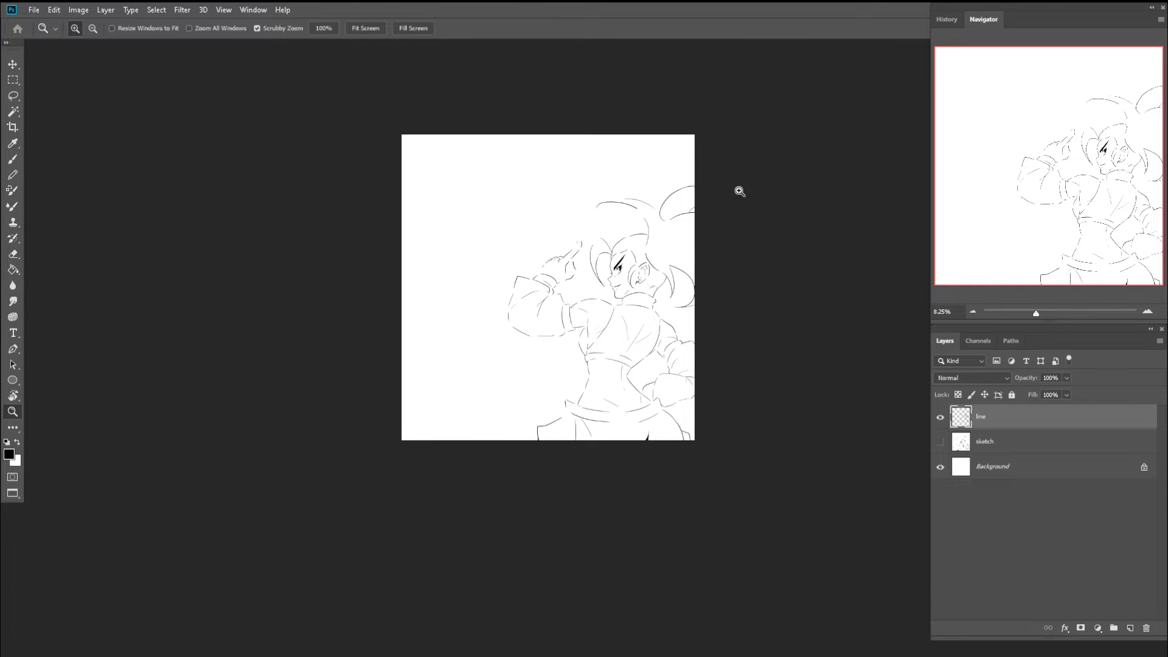
pyautogui.scroll(10, 649, 289)
pyautogui.press('b')
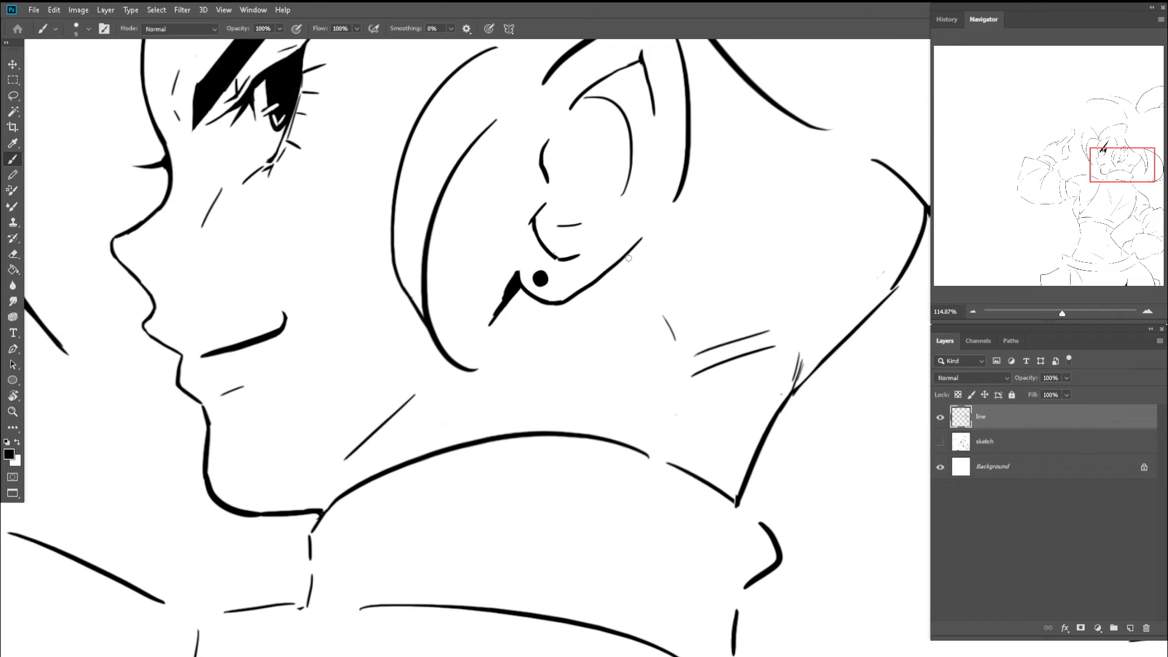
pyautogui.moveTo(629, 258); pyautogui.dragTo(674, 338)
pyautogui.press('z')
pyautogui.click(673, 335)
pyautogui.moveTo(629, 250); pyautogui.dragTo(680, 411)
pyautogui.hotkey('ctrl', 'z')
pyautogui.press('r')
pyautogui.moveTo(737, 329)
pyautogui.mouseDown()
pyautogui.moveTo(676, 225)
pyautogui.moveTo(672, 363)
pyautogui.mouseUp()
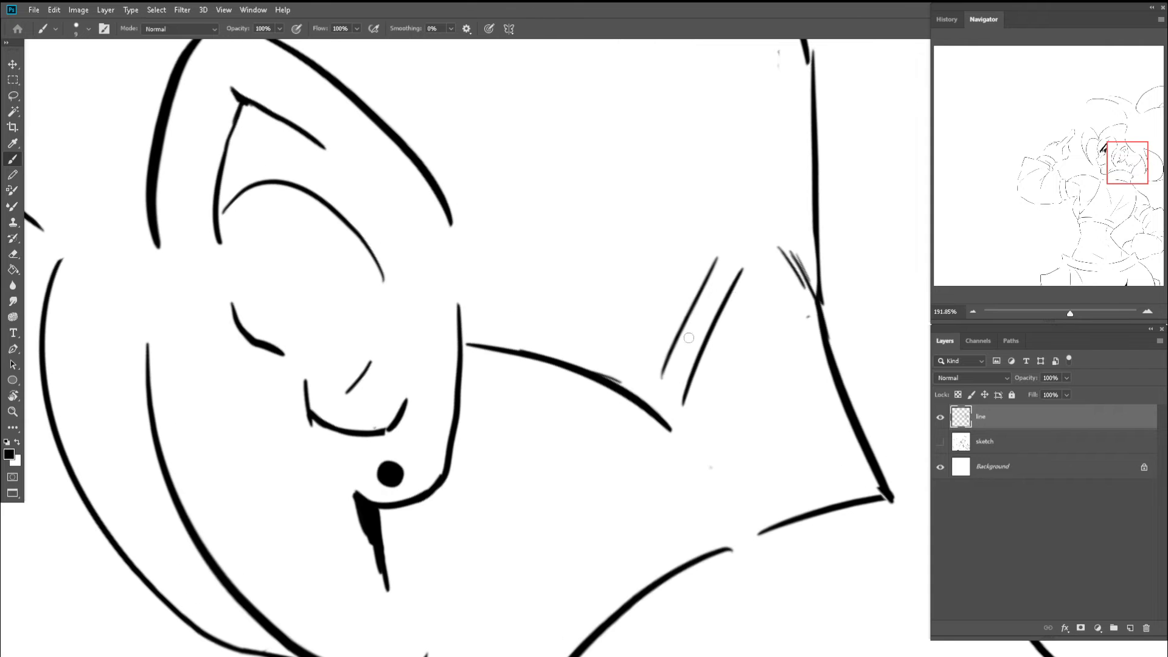
# - Ink the hairline's rising edge from its lower point to a rounded corner on the neck contour, erasing the old nape mark
pyautogui.moveTo(710, 326); pyautogui.dragTo(669, 450)
pyautogui.press('e')
pyautogui.moveTo(743, 341); pyautogui.dragTo(668, 473)
pyautogui.press('b')
pyautogui.moveTo(664, 407)
pyautogui.mouseDown()
pyautogui.moveTo(727, 406)
pyautogui.moveTo(728, 393)
pyautogui.moveTo(732, 422)
pyautogui.moveTo(708, 384)
pyautogui.moveTo(729, 420)
pyautogui.mouseUp()
pyautogui.hotkey('ctrl', 'z')
pyautogui.hotkey('ctrl', 'z')
pyautogui.moveTo(715, 390)
pyautogui.mouseDown()
pyautogui.moveTo(741, 436)
pyautogui.moveTo(756, 422)
pyautogui.moveTo(697, 414)
pyautogui.mouseUp()
pyautogui.press('e')
pyautogui.moveTo(716, 422); pyautogui.dragTo(557, 312)
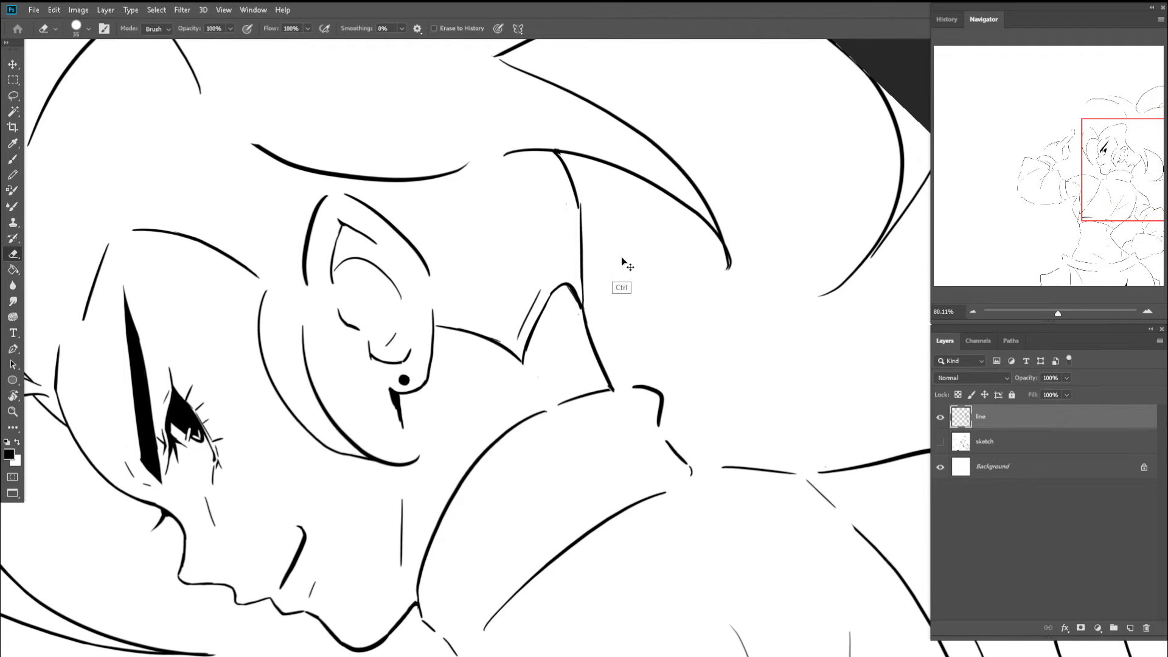
pyautogui.press('b')
pyautogui.scroll(4, 608, 294)
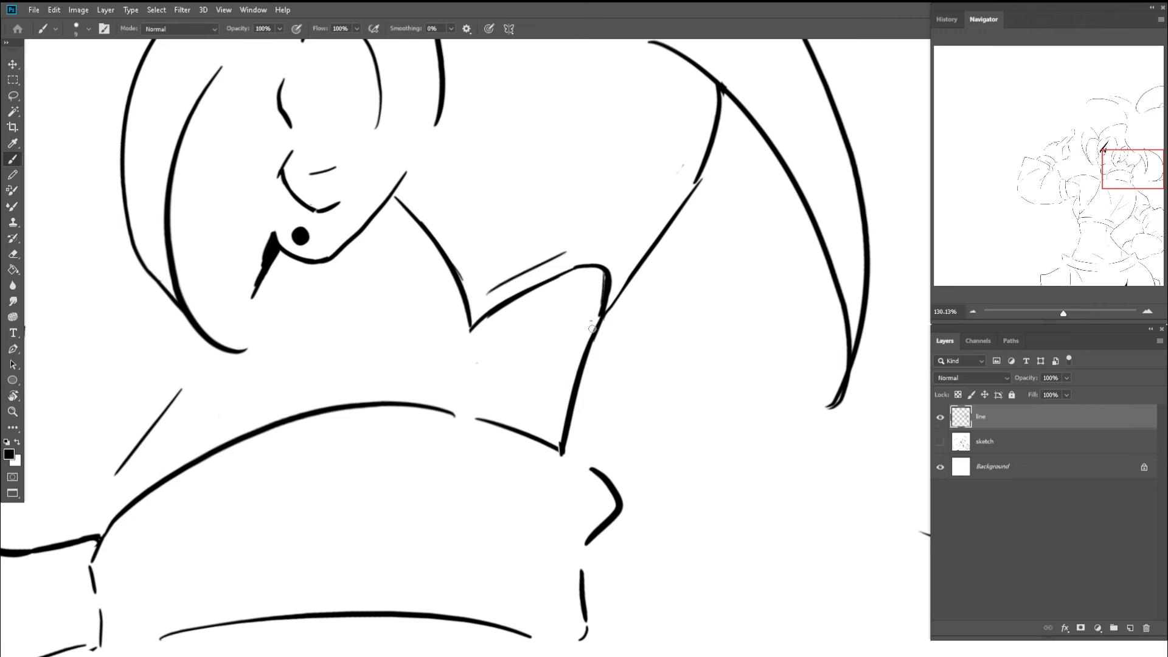
# - Thicken the rounded corner of the nape hairline and erase the stray mark where it meets the neck contour
pyautogui.moveTo(605, 316); pyautogui.dragTo(667, 400)
pyautogui.press('z')
pyautogui.moveTo(642, 333)
pyautogui.mouseDown()
pyautogui.moveTo(592, 329)
pyautogui.moveTo(683, 318)
pyautogui.mouseUp()
pyautogui.press('b')
pyautogui.hotkey('ctrl', 'z')
pyautogui.press('z')
pyautogui.press('b')
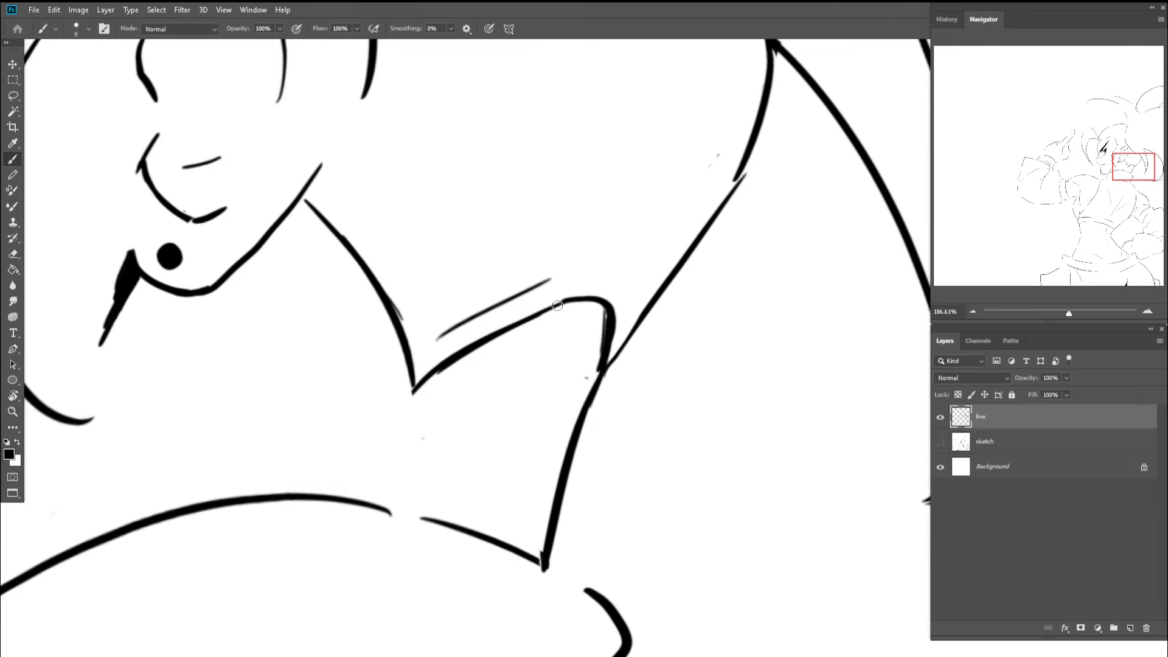
pyautogui.moveTo(559, 303)
pyautogui.mouseDown()
pyautogui.moveTo(607, 315)
pyautogui.moveTo(595, 307)
pyautogui.moveTo(602, 319)
pyautogui.mouseUp()
pyautogui.hotkey('ctrl', 'z')
pyautogui.hotkey('ctrl', 'z')
pyautogui.press('e')
pyautogui.click(583, 381)
pyautogui.press('z')
pyautogui.moveTo(581, 361); pyautogui.dragTo(590, 363)
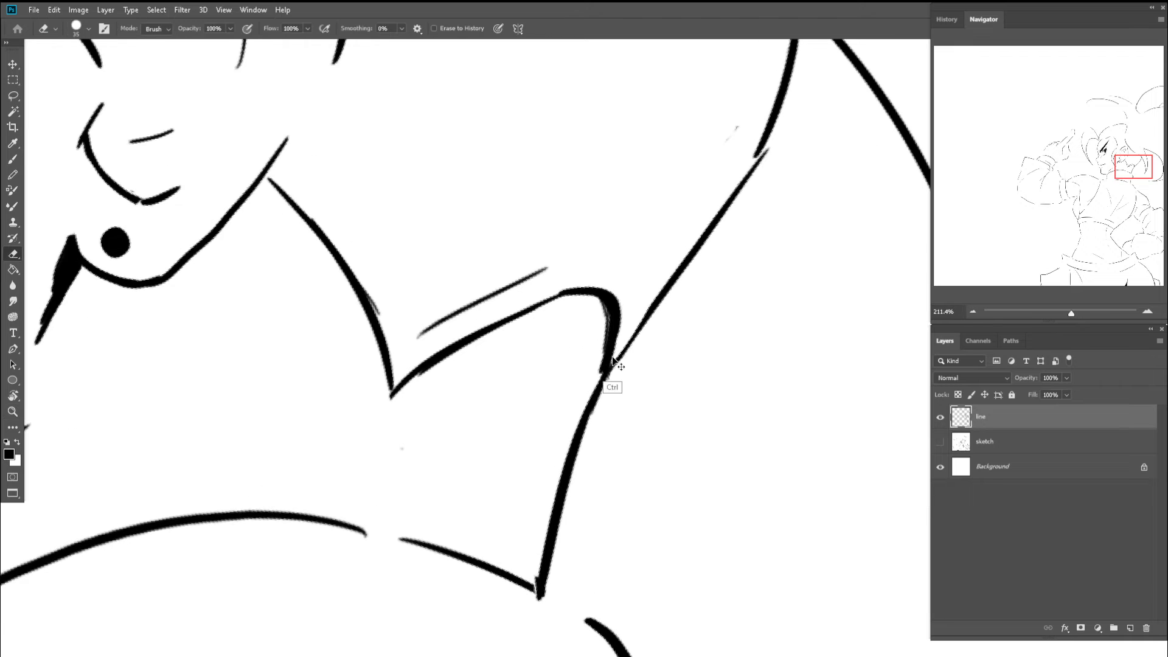
# - Add a short curved strand hanging down from the nape hairline's rounded corner
pyautogui.press('b')
pyautogui.moveTo(606, 317)
pyautogui.mouseDown()
pyautogui.moveTo(594, 375)
pyautogui.moveTo(633, 517)
pyautogui.mouseUp()
pyautogui.press('z')
pyautogui.moveTo(672, 409)
pyautogui.mouseDown()
pyautogui.moveTo(628, 381)
pyautogui.moveTo(580, 375)
pyautogui.mouseUp()
pyautogui.moveTo(549, 292); pyautogui.dragTo(509, 298)
pyautogui.press('b')
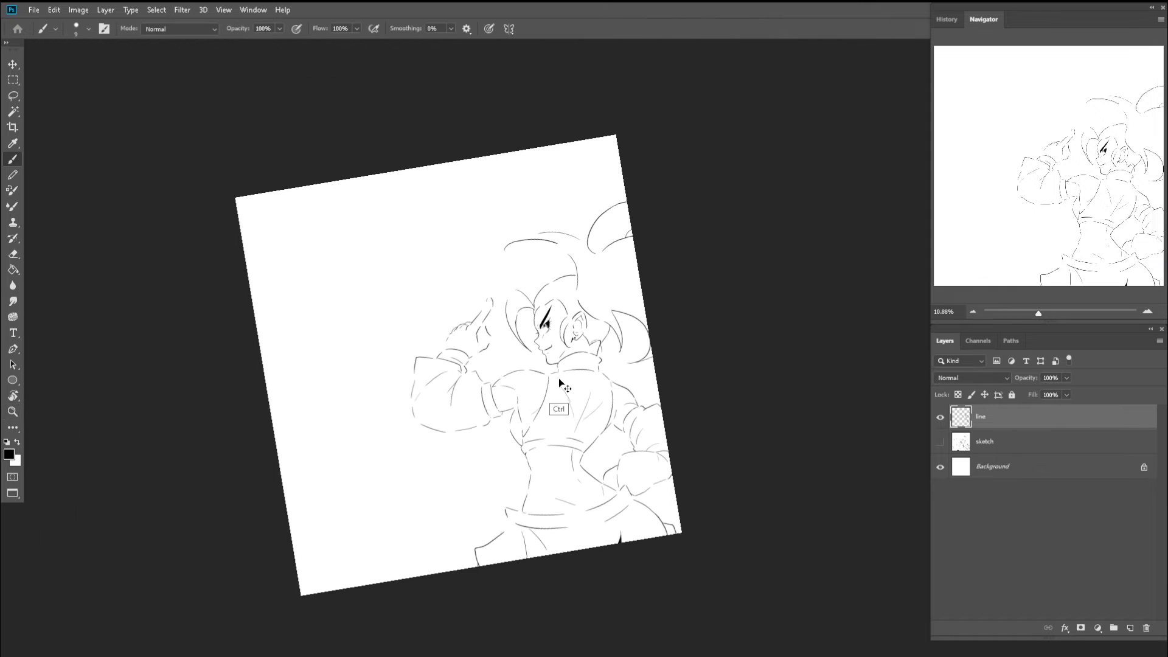
pyautogui.press('z')
pyautogui.moveTo(573, 329); pyautogui.dragTo(590, 327)
pyautogui.press('b')
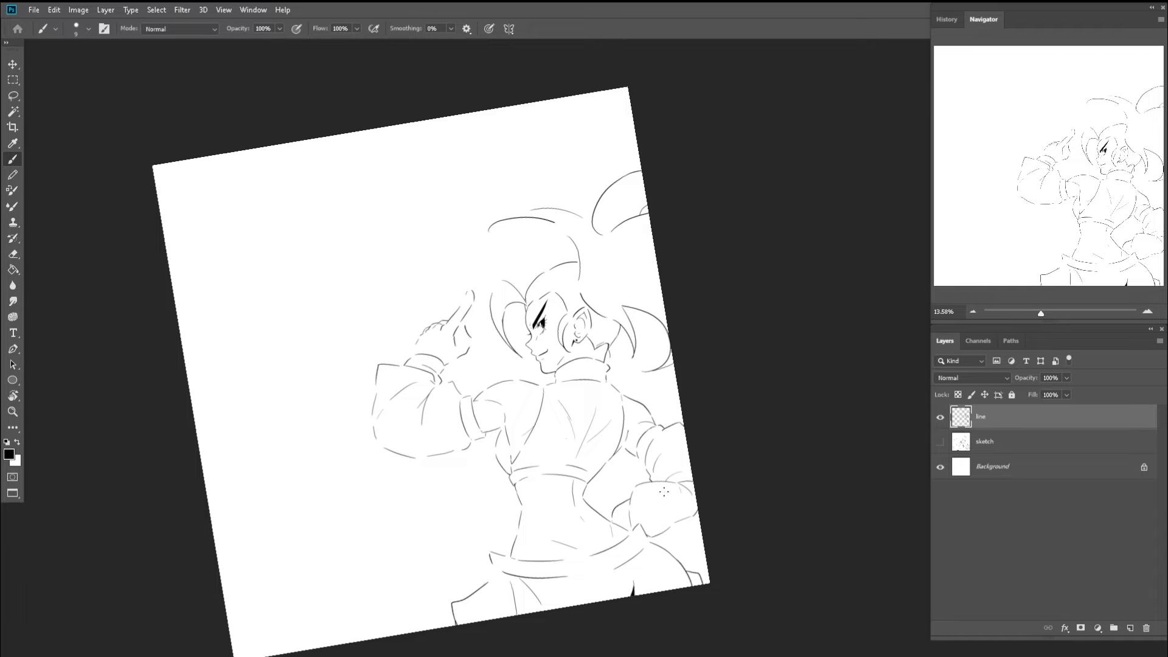
# - Extend the collar's base line with a curved stroke that joins it to the back shoulder line
pyautogui.press('z')
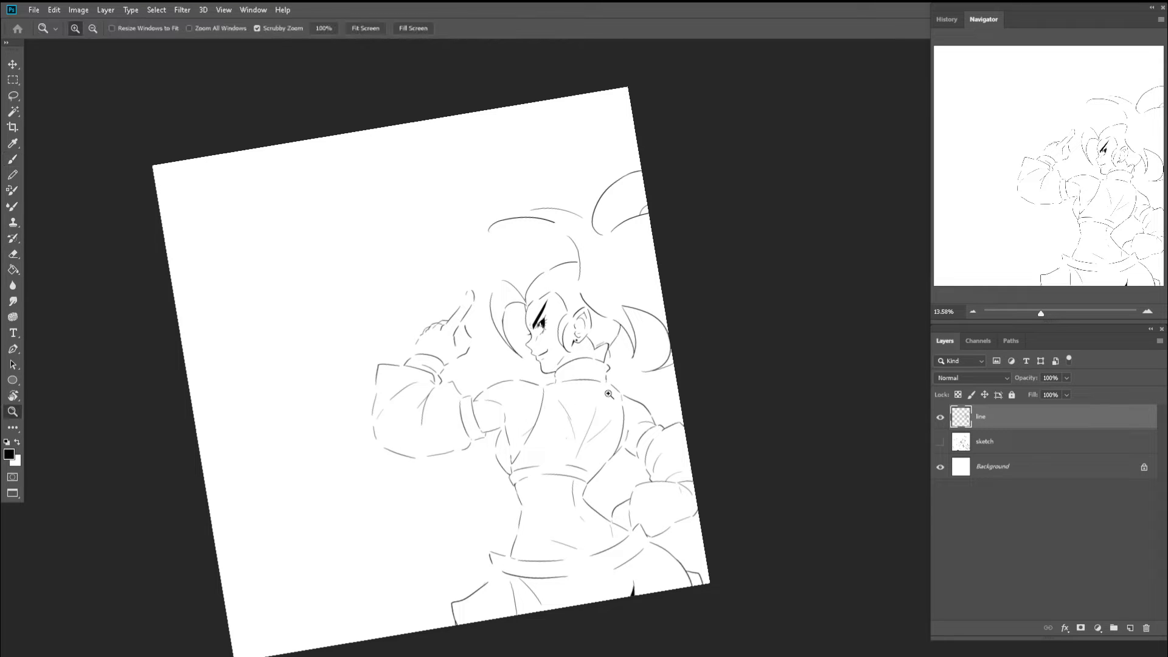
pyautogui.moveTo(613, 399); pyautogui.dragTo(668, 392)
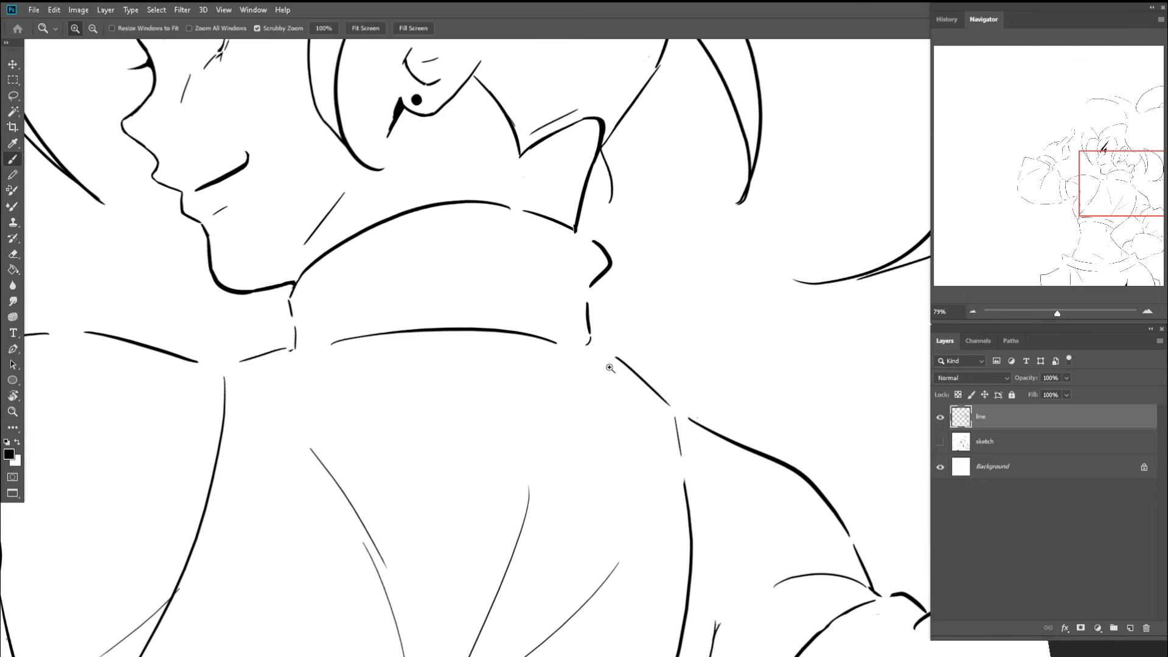
pyautogui.press('r')
pyautogui.moveTo(610, 368)
pyautogui.mouseDown()
pyautogui.moveTo(559, 369)
pyautogui.moveTo(596, 377)
pyautogui.mouseUp()
pyautogui.press('z')
pyautogui.moveTo(563, 328)
pyautogui.mouseDown()
pyautogui.moveTo(592, 334)
pyautogui.moveTo(591, 359)
pyautogui.mouseUp()
pyautogui.press('e')
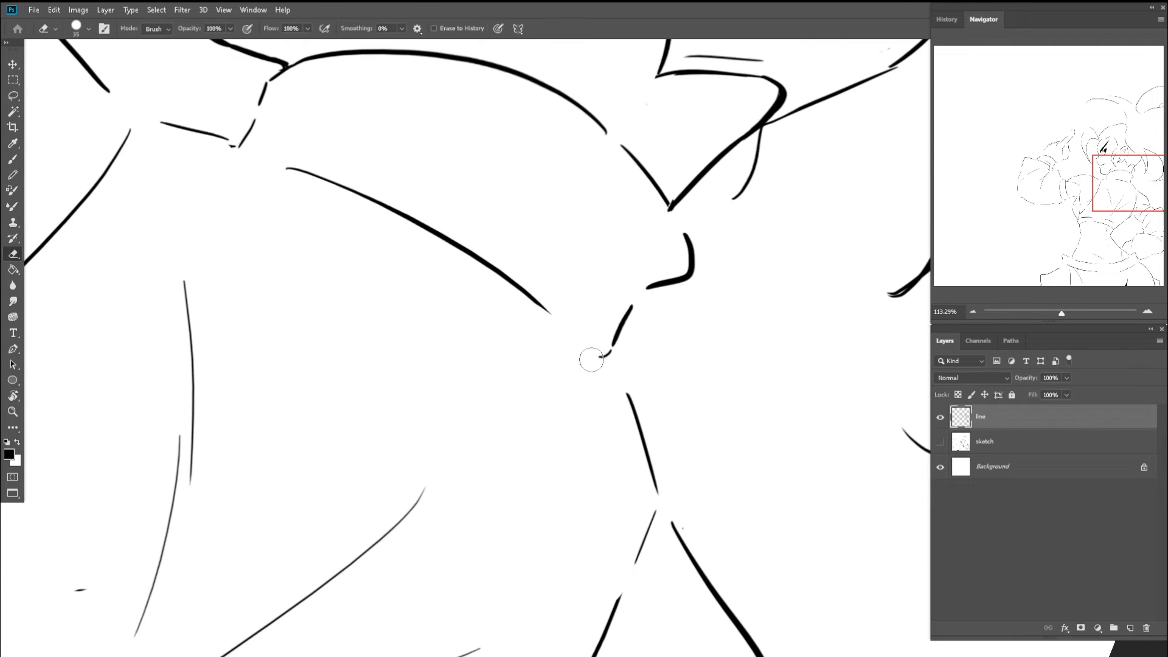
pyautogui.press('b')
pyautogui.moveTo(522, 289); pyautogui.dragTo(630, 394)
pyautogui.hotkey('ctrl', 'z')
pyautogui.moveTo(524, 291)
pyautogui.mouseDown()
pyautogui.moveTo(636, 417)
pyautogui.moveTo(630, 400)
pyautogui.mouseUp()
pyautogui.press('z')
pyautogui.press('b')
# - Smooth the joins along the collar-to-shoulder curve with small brush touch-ups and erase the excess
pyautogui.scroll(2, 601, 346)
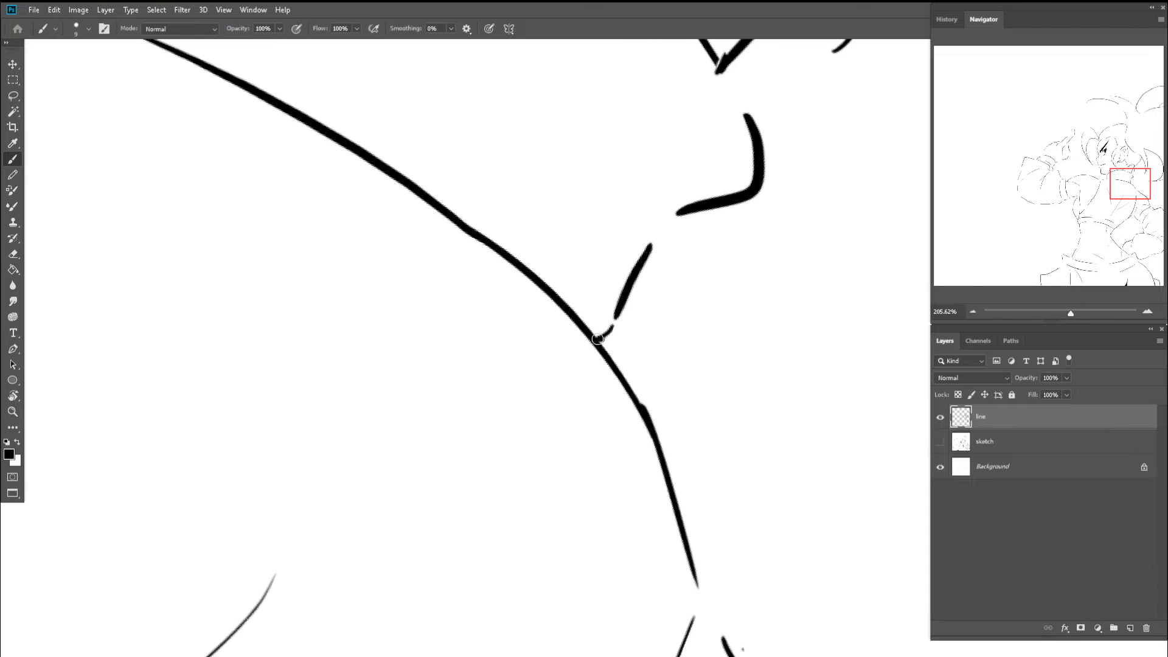
pyautogui.moveTo(602, 342)
pyautogui.mouseDown()
pyautogui.moveTo(656, 456)
pyautogui.moveTo(585, 318)
pyautogui.mouseUp()
pyautogui.moveTo(576, 272); pyautogui.dragTo(606, 367)
pyautogui.moveTo(588, 310)
pyautogui.mouseDown()
pyautogui.moveTo(628, 447)
pyautogui.moveTo(625, 484)
pyautogui.moveTo(574, 360)
pyautogui.moveTo(608, 398)
pyautogui.mouseUp()
pyautogui.moveTo(579, 345)
pyautogui.mouseDown()
pyautogui.moveTo(604, 395)
pyautogui.moveTo(536, 342)
pyautogui.mouseUp()
pyautogui.press('e')
pyautogui.click(619, 387)
pyautogui.press('z')
pyautogui.moveTo(570, 304)
pyautogui.mouseDown()
pyautogui.moveTo(540, 314)
pyautogui.moveTo(492, 234)
pyautogui.moveTo(458, 334)
pyautogui.mouseUp()
pyautogui.press('r')
pyautogui.press('Escape')
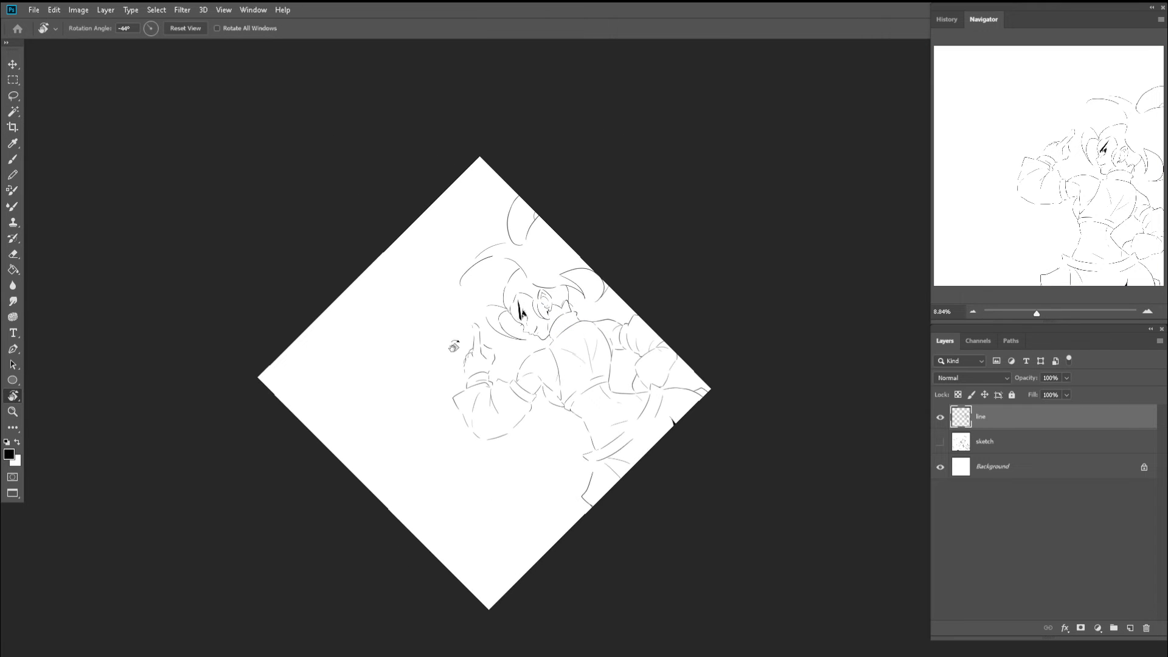
# - Erase the upper part of the curved fold beside the raised arm's sleeve band and redraw it as one longer curve
pyautogui.press('z')
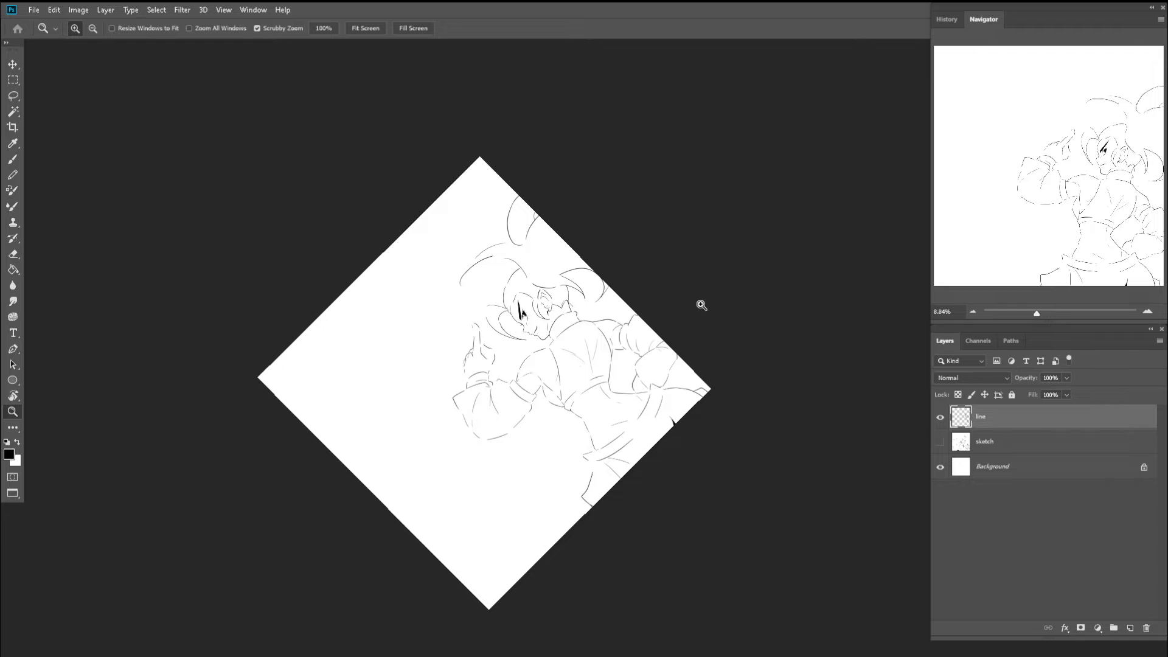
pyautogui.moveTo(568, 371); pyautogui.dragTo(629, 369)
pyautogui.press('r')
pyautogui.moveTo(472, 302); pyautogui.dragTo(586, 199)
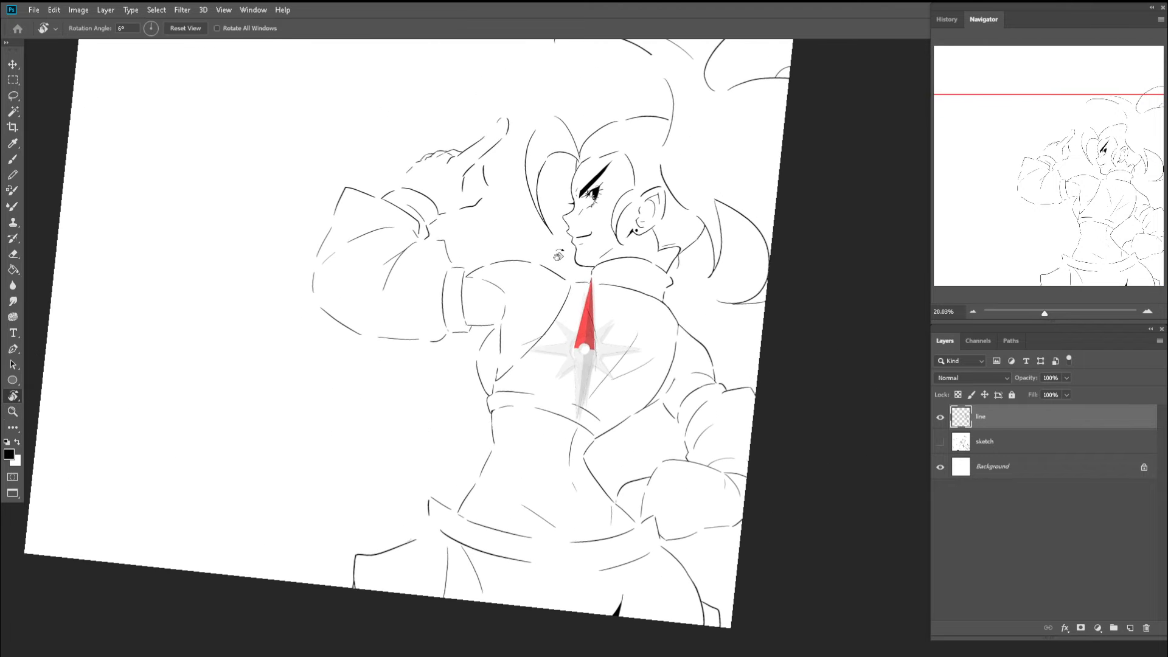
pyautogui.press('z')
pyautogui.moveTo(501, 285); pyautogui.dragTo(500, 290)
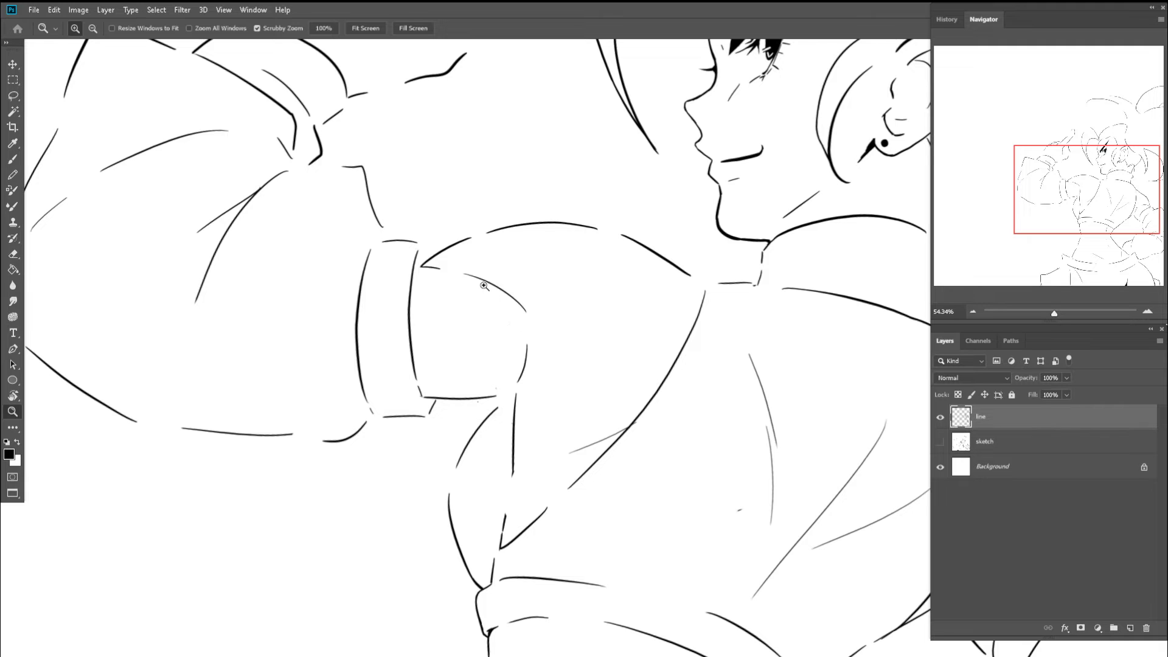
pyautogui.press('e')
pyautogui.moveTo(460, 273)
pyautogui.mouseDown()
pyautogui.moveTo(522, 315)
pyautogui.moveTo(495, 290)
pyautogui.moveTo(527, 335)
pyautogui.mouseUp()
pyautogui.press('b')
pyautogui.hotkey('ctrl', 'z')
pyautogui.moveTo(460, 279); pyautogui.dragTo(527, 364)
pyautogui.hotkey('ctrl', 'z')
pyautogui.hotkey('ctrl', 'z')
pyautogui.moveTo(465, 278); pyautogui.dragTo(516, 363)
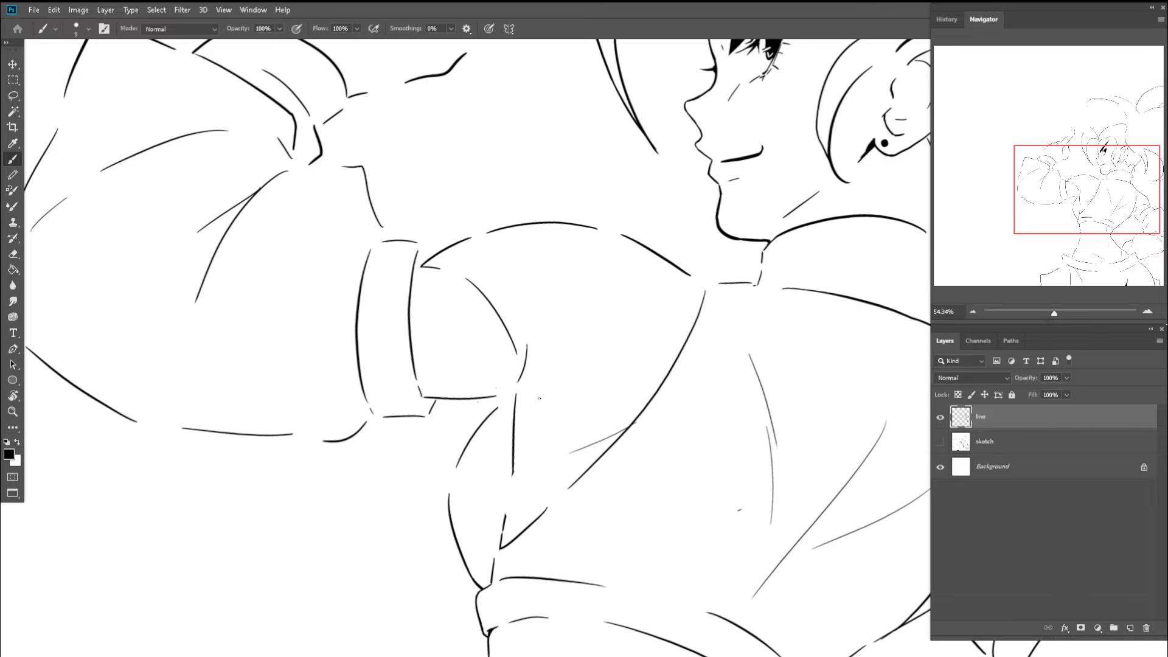
# - Erase the leftover piece of the old fold line at the lower end of the new curve
pyautogui.press('e')
pyautogui.moveTo(529, 367)
pyautogui.mouseDown()
pyautogui.moveTo(458, 348)
pyautogui.moveTo(470, 338)
pyautogui.mouseUp()
pyautogui.press('z')
pyautogui.press('e')
pyautogui.press('r')
pyautogui.moveTo(573, 272); pyautogui.dragTo(557, 274)
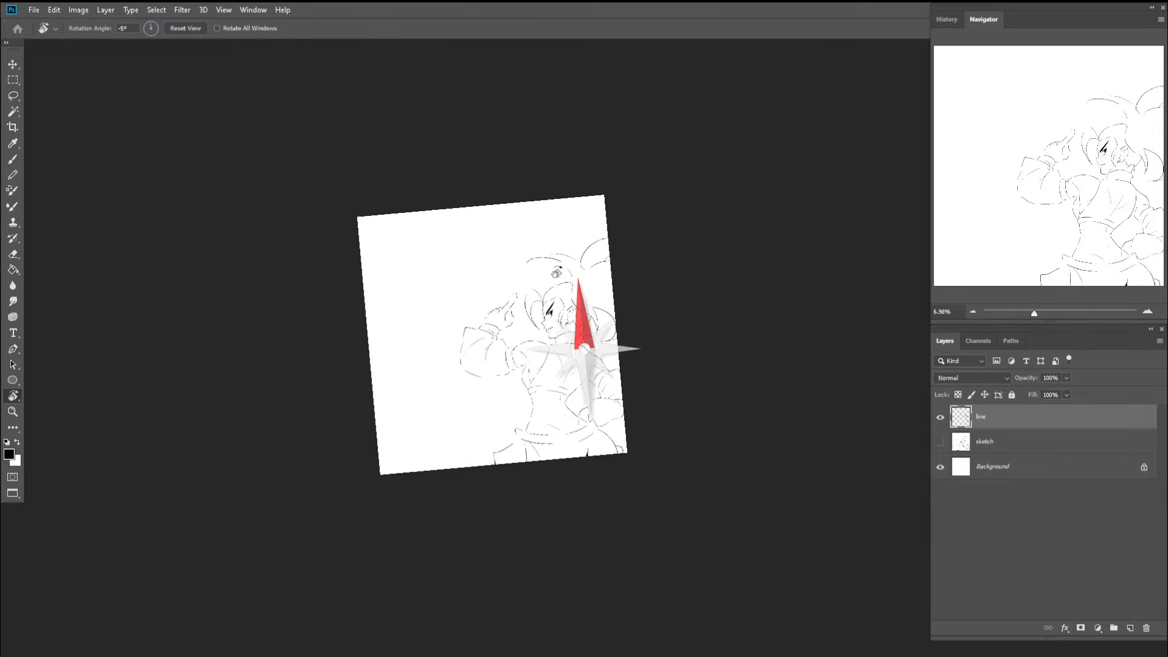
# - Try to extend the front shoulder line with a short tapered stroke toward the armhole seam
pyautogui.press('z')
pyautogui.moveTo(546, 354)
pyautogui.mouseDown()
pyautogui.moveTo(569, 323)
pyautogui.moveTo(550, 335)
pyautogui.moveTo(571, 364)
pyautogui.moveTo(575, 348)
pyautogui.moveTo(517, 334)
pyautogui.moveTo(573, 335)
pyautogui.moveTo(584, 308)
pyautogui.moveTo(544, 286)
pyautogui.moveTo(641, 418)
pyautogui.mouseUp()
pyautogui.press('b')
pyautogui.hotkey('ctrl', 'z')
pyautogui.press('z')
pyautogui.press('b')
pyautogui.press('z')
pyautogui.press('e')
pyautogui.press('z')
pyautogui.press('b')
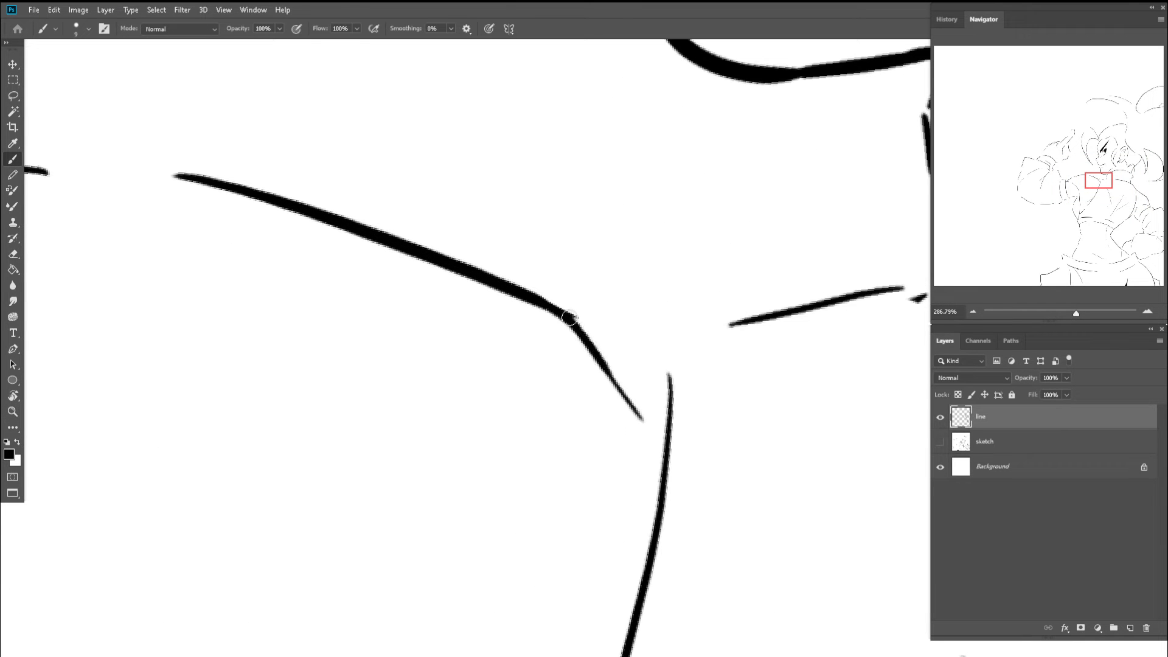
pyautogui.moveTo(573, 321)
pyautogui.mouseDown()
pyautogui.moveTo(637, 340)
pyautogui.moveTo(558, 316)
pyautogui.mouseUp()
# - Try another short stroke at the front shoulder line's end and undo it
pyautogui.press('z')
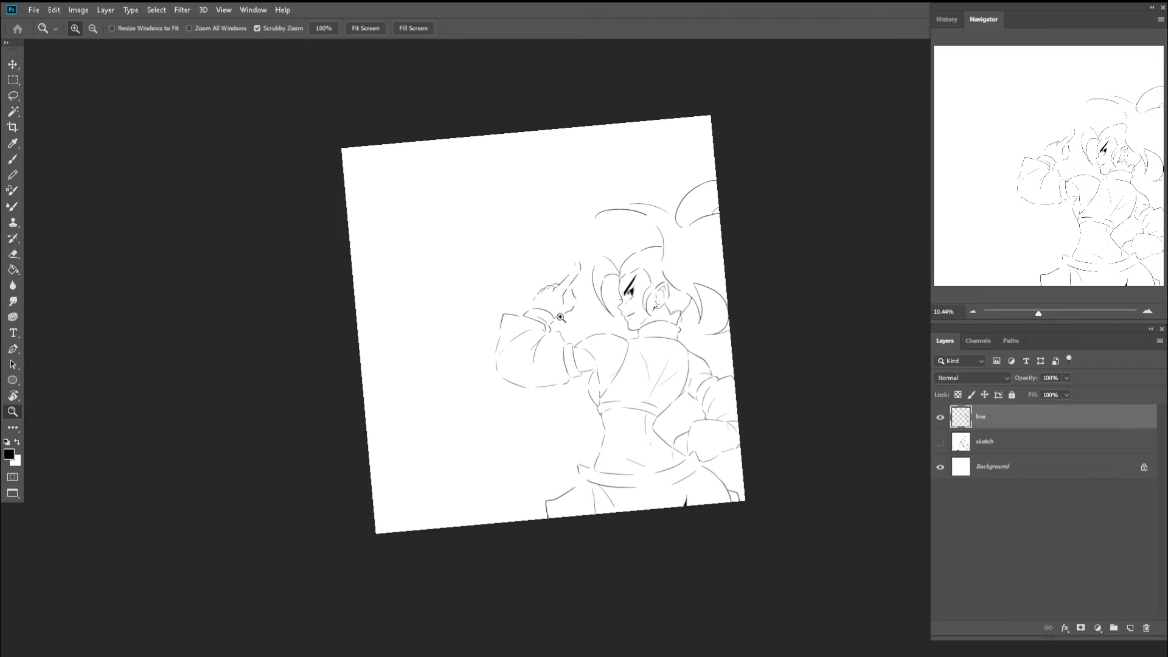
pyautogui.press('r')
pyautogui.moveTo(609, 278); pyautogui.dragTo(645, 275)
pyautogui.press('z')
pyautogui.moveTo(643, 362)
pyautogui.mouseDown()
pyautogui.moveTo(707, 366)
pyautogui.moveTo(631, 343)
pyautogui.mouseUp()
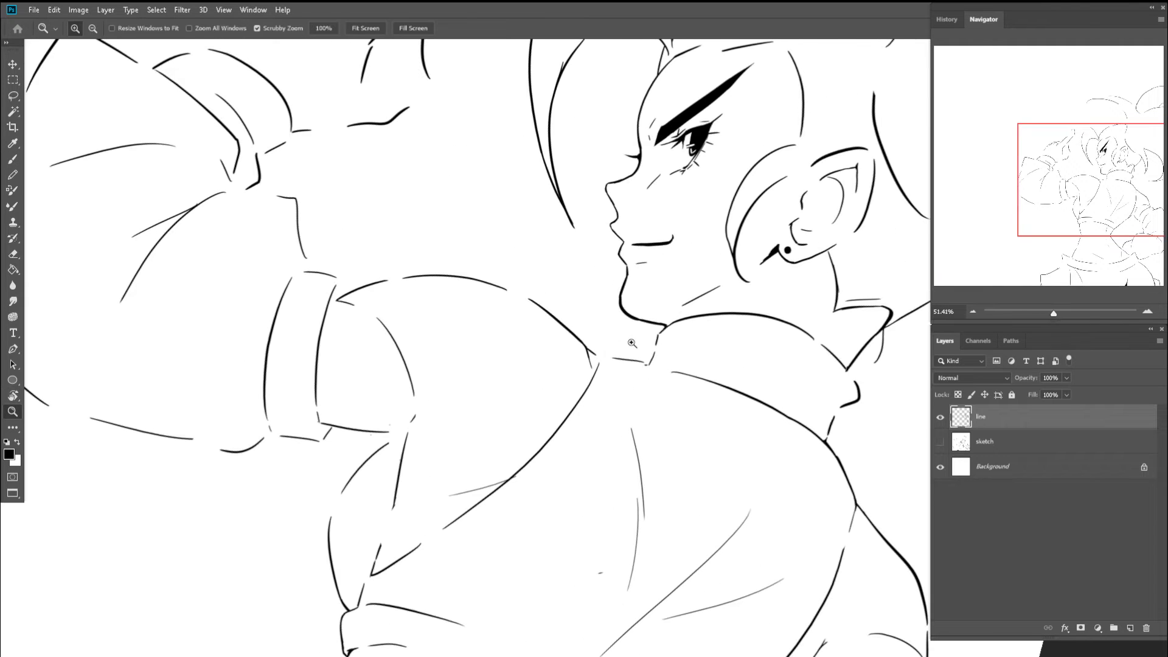
pyautogui.press('b')
pyautogui.hotkey('ctrl', 'z')
pyautogui.press('z')
pyautogui.moveTo(555, 325); pyautogui.dragTo(593, 386)
pyautogui.press('b')
pyautogui.hotkey('ctrl', 'z')
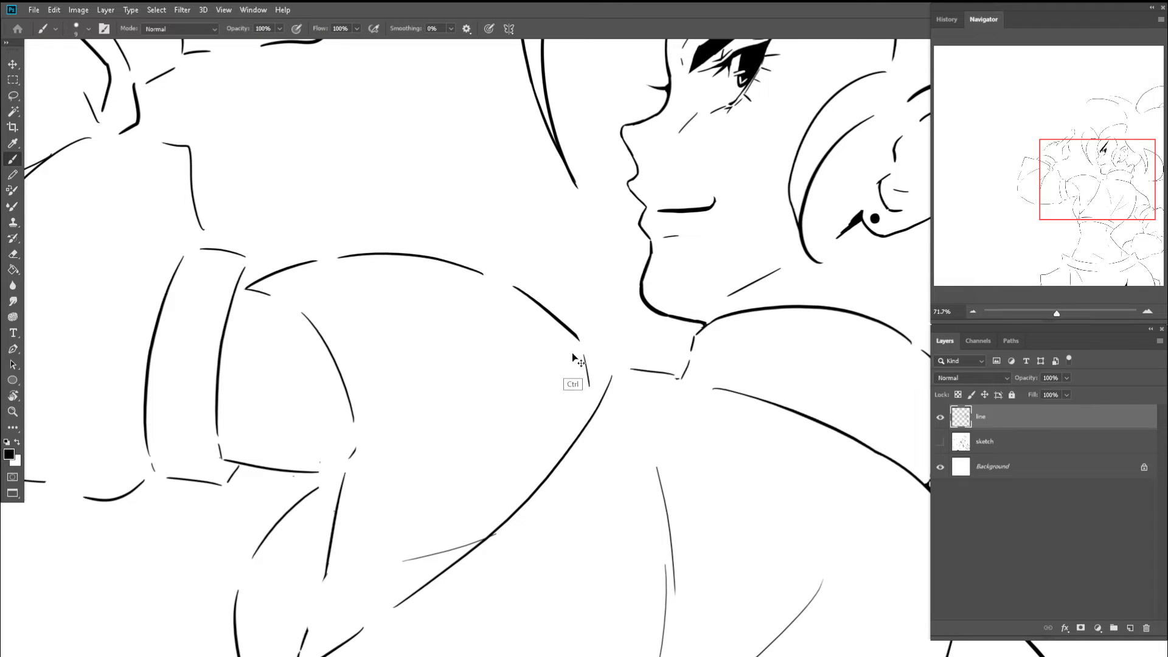
pyautogui.hotkey('ctrl', 'z')
# - Erase the front end of the raised arm's shoulder line and redraw it as a steeper curve toward the armhole seam
pyautogui.press('z')
pyautogui.moveTo(578, 367); pyautogui.dragTo(472, 347)
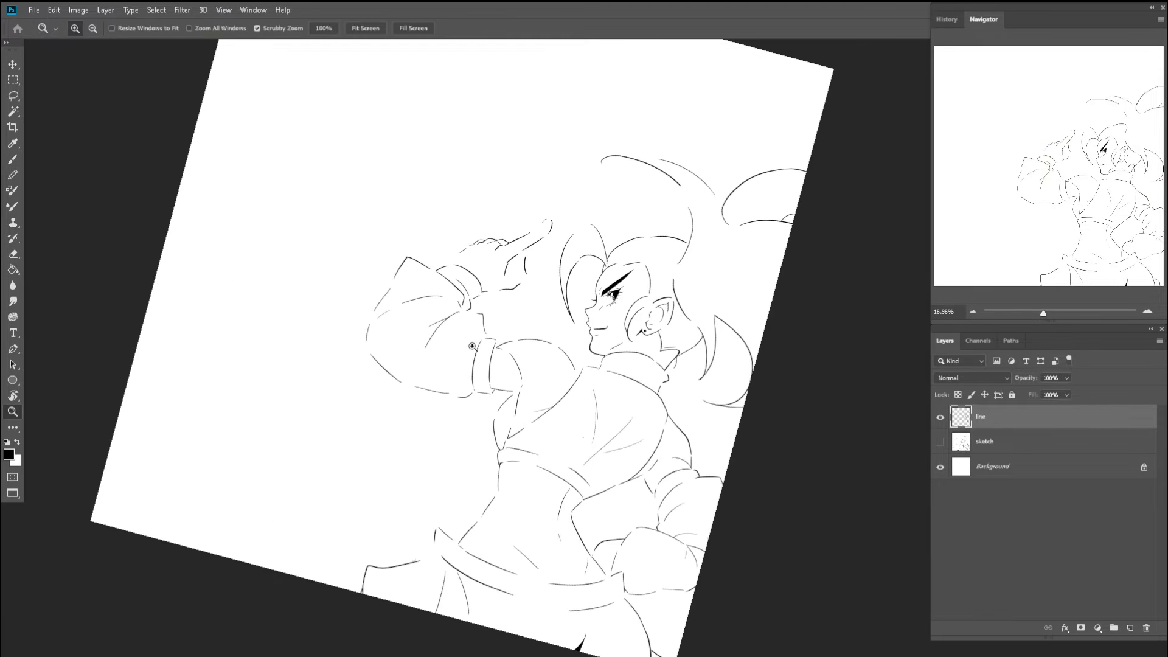
pyautogui.moveTo(557, 337); pyautogui.dragTo(687, 351)
pyautogui.moveTo(509, 332)
pyautogui.mouseDown()
pyautogui.moveTo(499, 307)
pyautogui.moveTo(353, 284)
pyautogui.mouseUp()
pyautogui.press('b')
pyautogui.press('e')
pyautogui.press('b')
pyautogui.moveTo(496, 309); pyautogui.dragTo(320, 293)
pyautogui.hotkey('ctrl', 'z')
pyautogui.hotkey('ctrl', 'z')
pyautogui.hotkey('ctrl', 'shift', 'z')
pyautogui.moveTo(495, 309)
pyautogui.mouseDown()
pyautogui.moveTo(400, 288)
pyautogui.moveTo(419, 302)
pyautogui.moveTo(365, 300)
pyautogui.moveTo(566, 343)
pyautogui.mouseUp()
pyautogui.press('z')
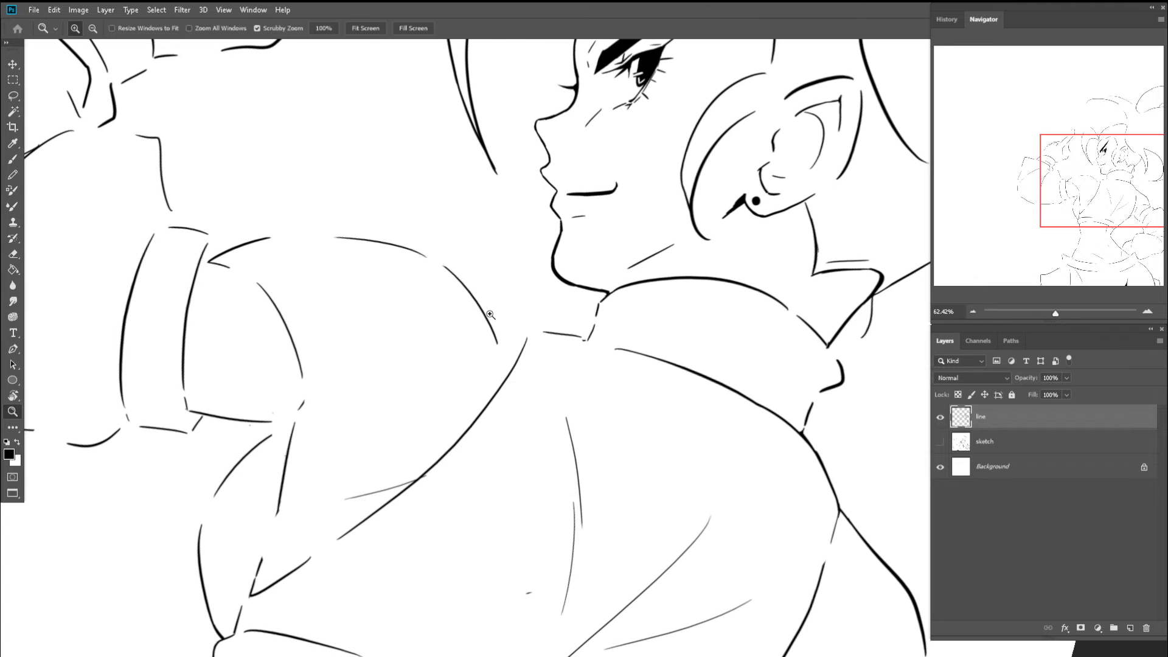
pyautogui.press('b')
pyautogui.press('z')
pyautogui.moveTo(485, 312)
pyautogui.mouseDown()
pyautogui.moveTo(450, 319)
pyautogui.moveTo(450, 352)
pyautogui.mouseUp()
# - Mirror the canvas view, trim the vertical fold line on the chest below the collar, and flip the view back
pyautogui.hotkey('ctrl', 'shift', 'h')
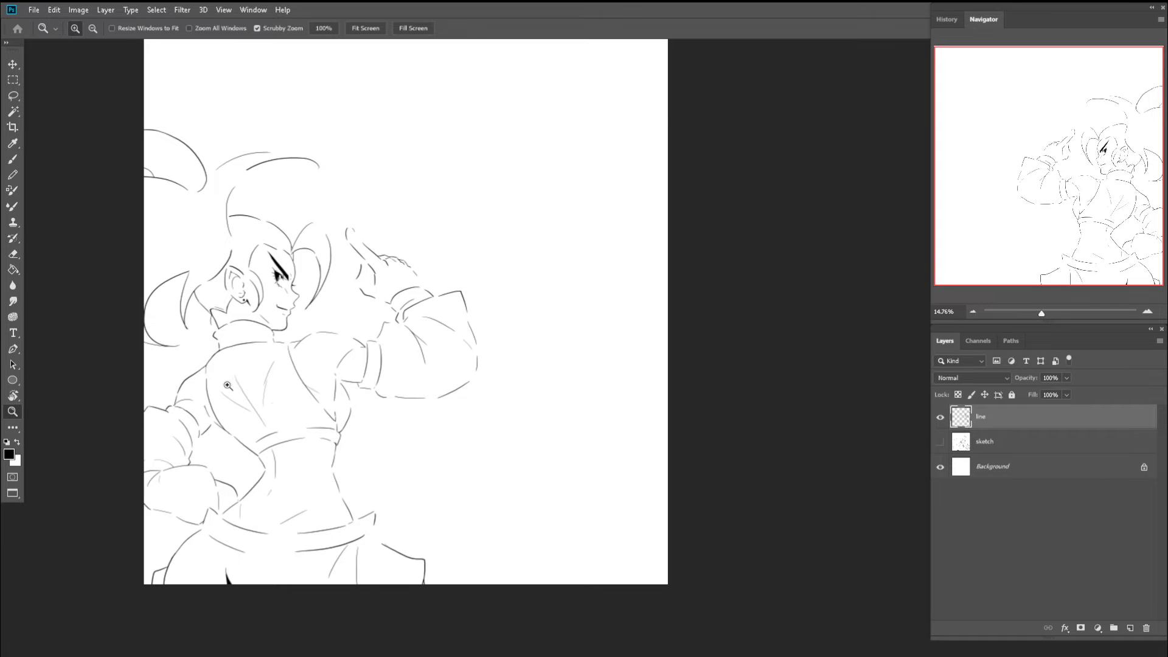
pyautogui.moveTo(273, 356)
pyautogui.mouseDown()
pyautogui.moveTo(338, 360)
pyautogui.moveTo(300, 364)
pyautogui.mouseUp()
pyautogui.press('e')
pyautogui.press('b')
pyautogui.press('z')
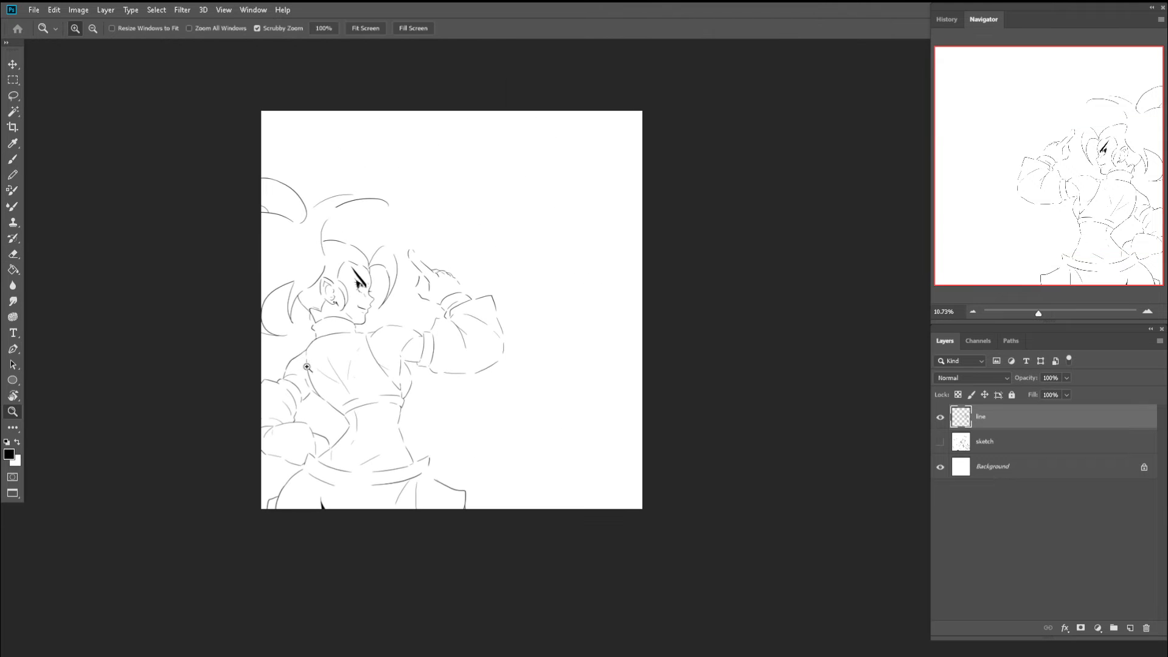
pyautogui.press('c')
pyautogui.hotkey('ctrl', 'shift', 'h')
pyautogui.press('z')
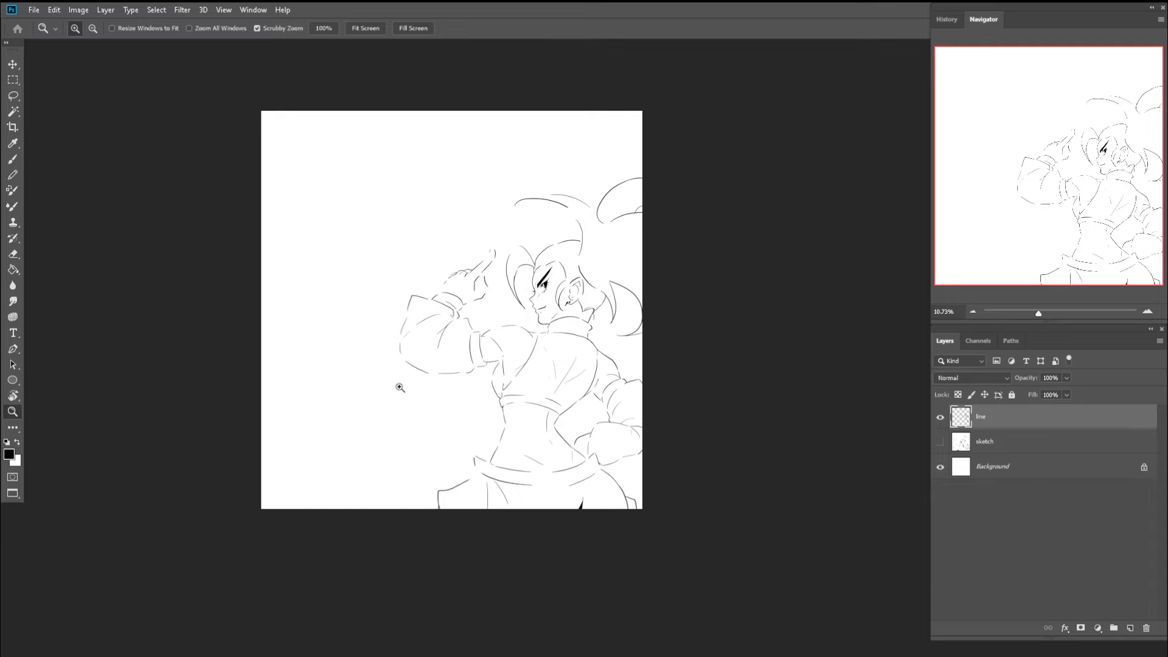
# - Redraw the outer part of the raised arm's shoulder line as a smooth curve running down to the sleeve band
pyautogui.moveTo(514, 322); pyautogui.dragTo(550, 336)
pyautogui.press('r')
pyautogui.moveTo(476, 312); pyautogui.dragTo(536, 290)
pyautogui.press('z')
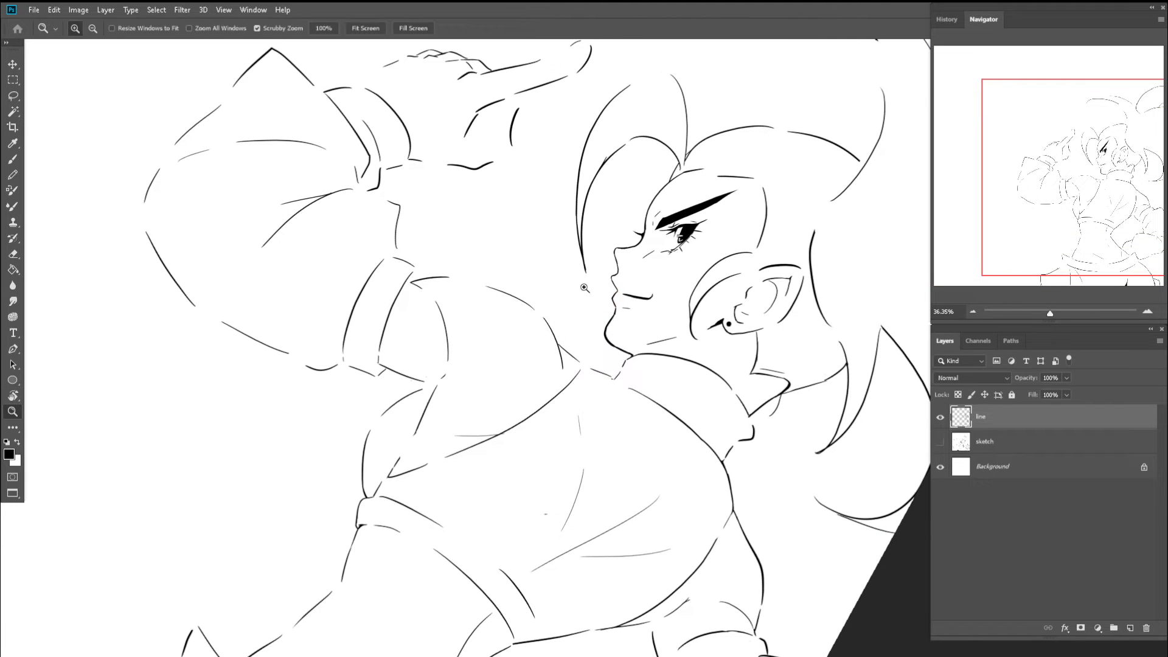
pyautogui.moveTo(569, 361)
pyautogui.mouseDown()
pyautogui.moveTo(592, 375)
pyautogui.moveTo(556, 374)
pyautogui.mouseUp()
pyautogui.moveTo(619, 391); pyautogui.dragTo(613, 349)
pyautogui.press('r')
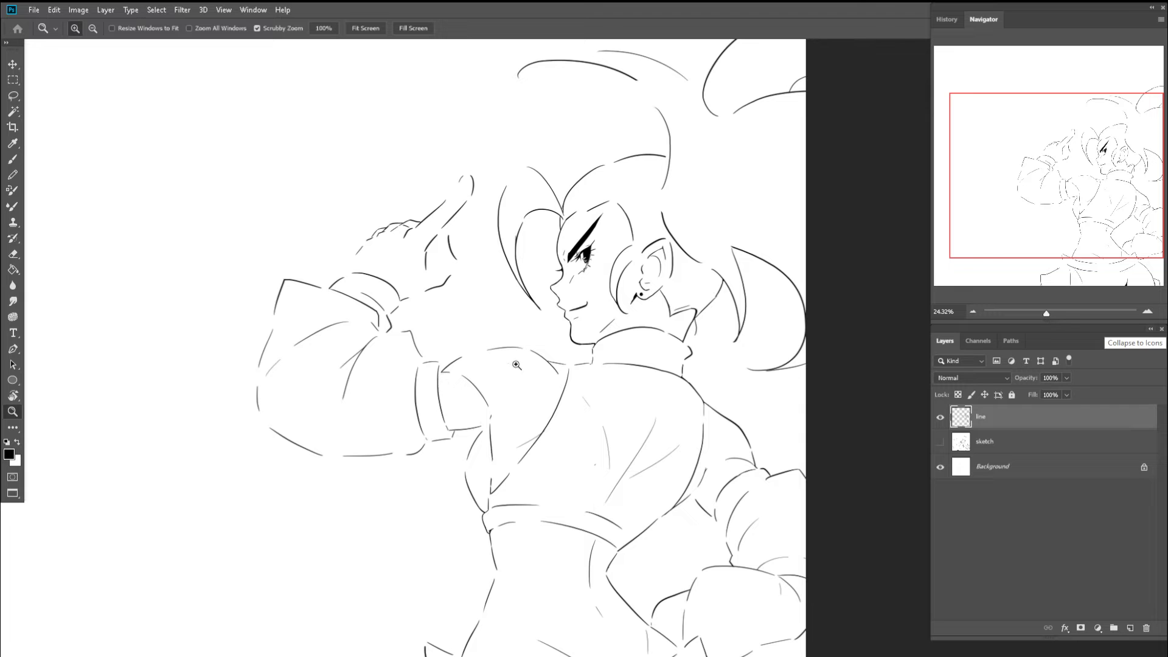
pyautogui.moveTo(444, 368); pyautogui.dragTo(494, 341)
pyautogui.press('r')
pyautogui.moveTo(494, 333)
pyautogui.mouseDown()
pyautogui.moveTo(492, 303)
pyautogui.moveTo(508, 399)
pyautogui.moveTo(489, 462)
pyautogui.mouseUp()
pyautogui.press('r')
pyautogui.press('e')
pyautogui.press('b')
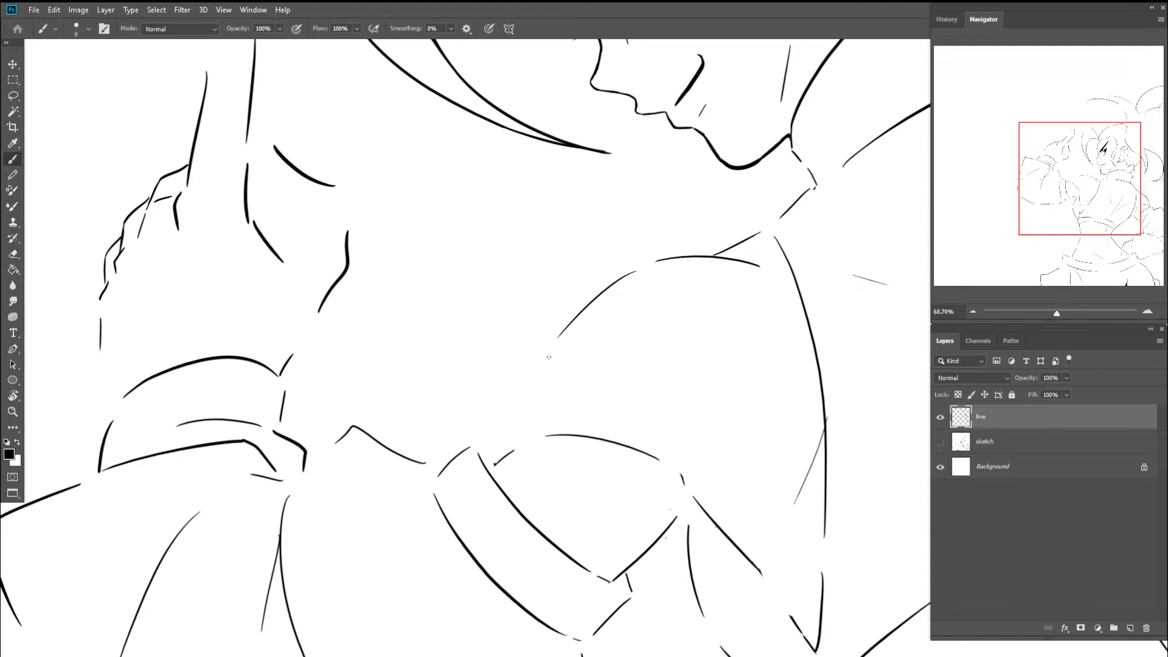
pyautogui.hotkey('ctrl', 'z')
pyautogui.moveTo(549, 357); pyautogui.dragTo(509, 444)
pyautogui.press('z')
pyautogui.moveTo(536, 387)
pyautogui.mouseDown()
pyautogui.moveTo(443, 345)
pyautogui.moveTo(519, 255)
pyautogui.moveTo(517, 286)
pyautogui.moveTo(475, 276)
pyautogui.mouseUp()
pyautogui.press('r')
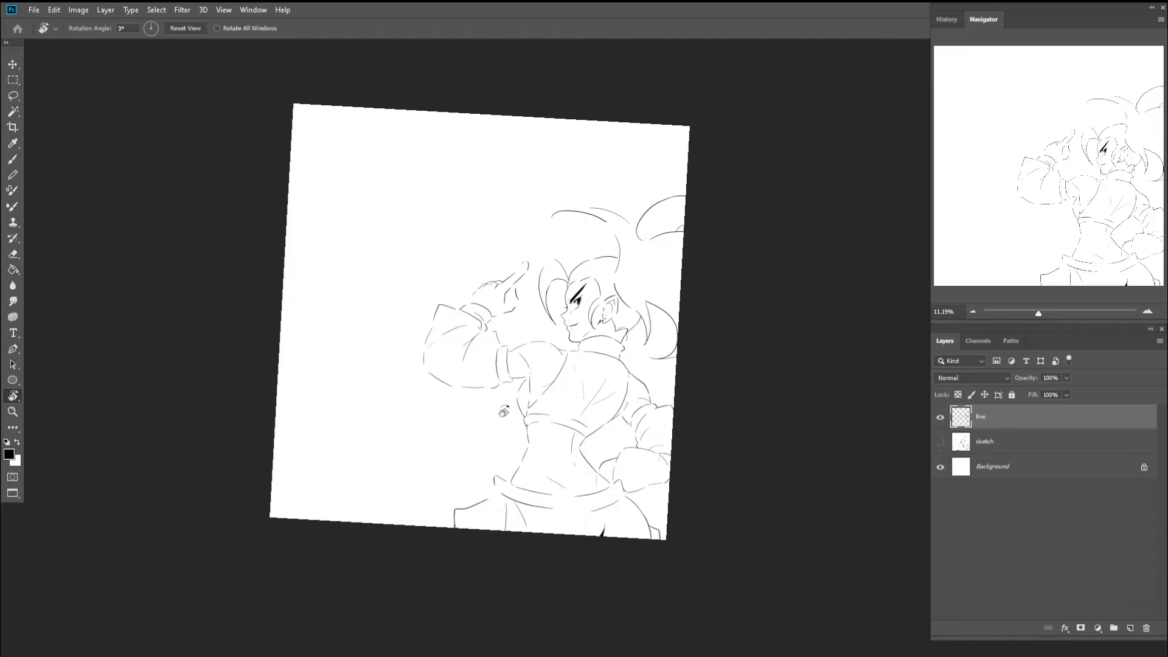
pyautogui.press('z')
pyautogui.moveTo(530, 367); pyautogui.dragTo(553, 369)
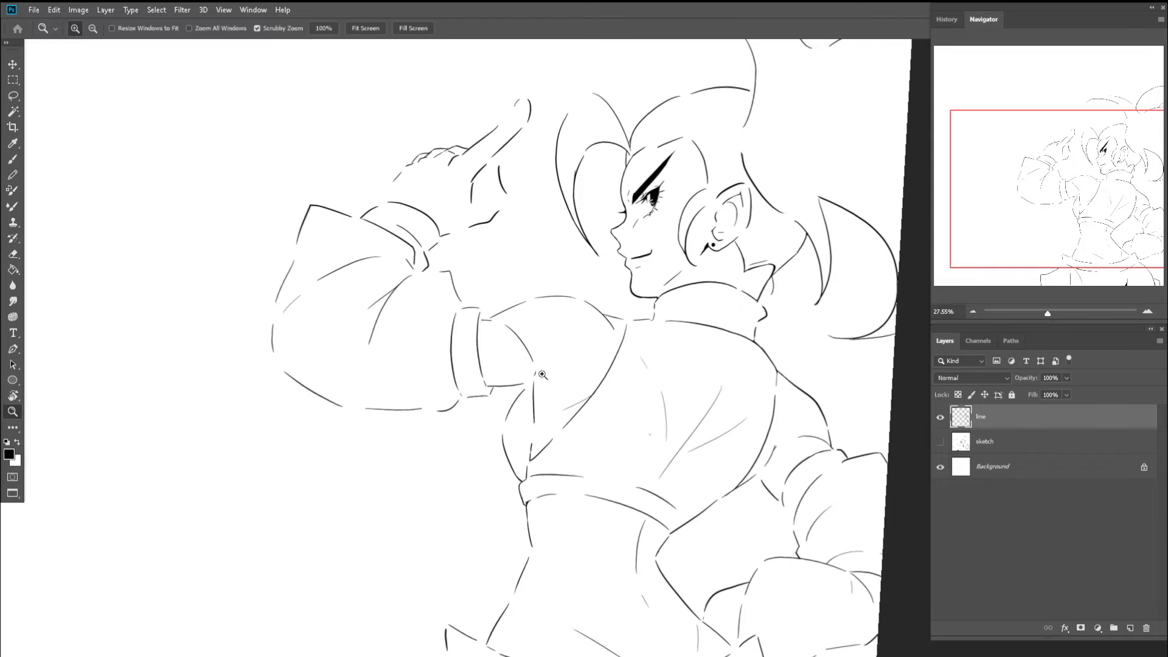
pyautogui.press('b')
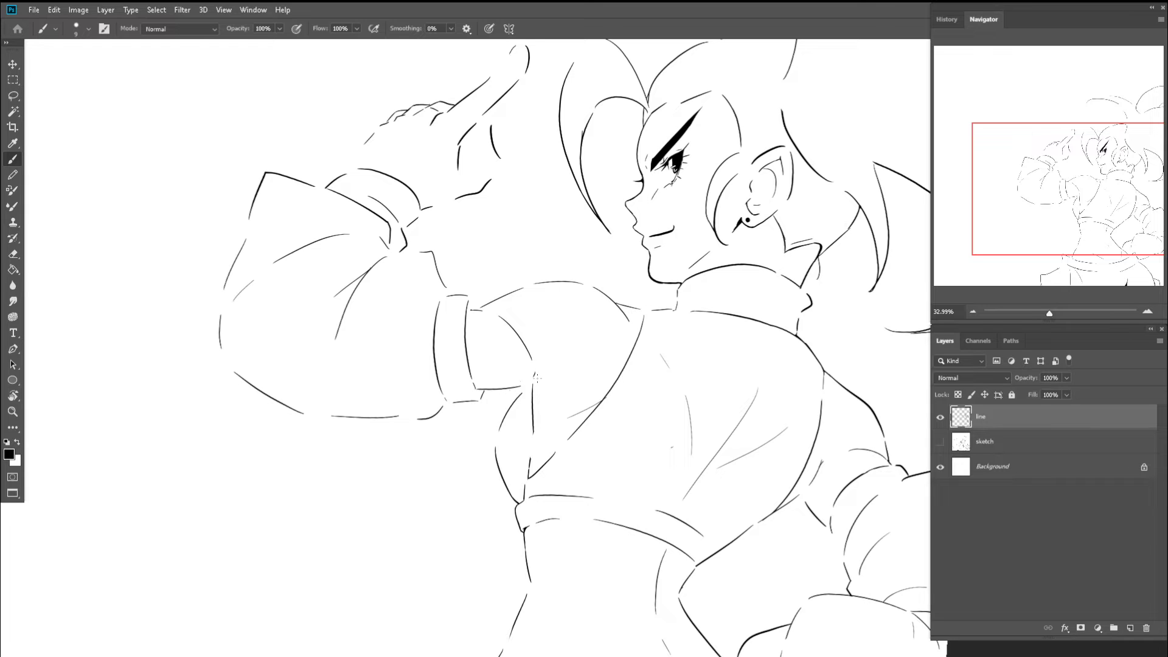
# - Mirror the canvas view and ink a thin fold stroke continuing the raised arm's armhole curve into the chest
pyautogui.press('c')
pyautogui.hotkey('ctrl', 'shift', 'h')
pyautogui.press('z')
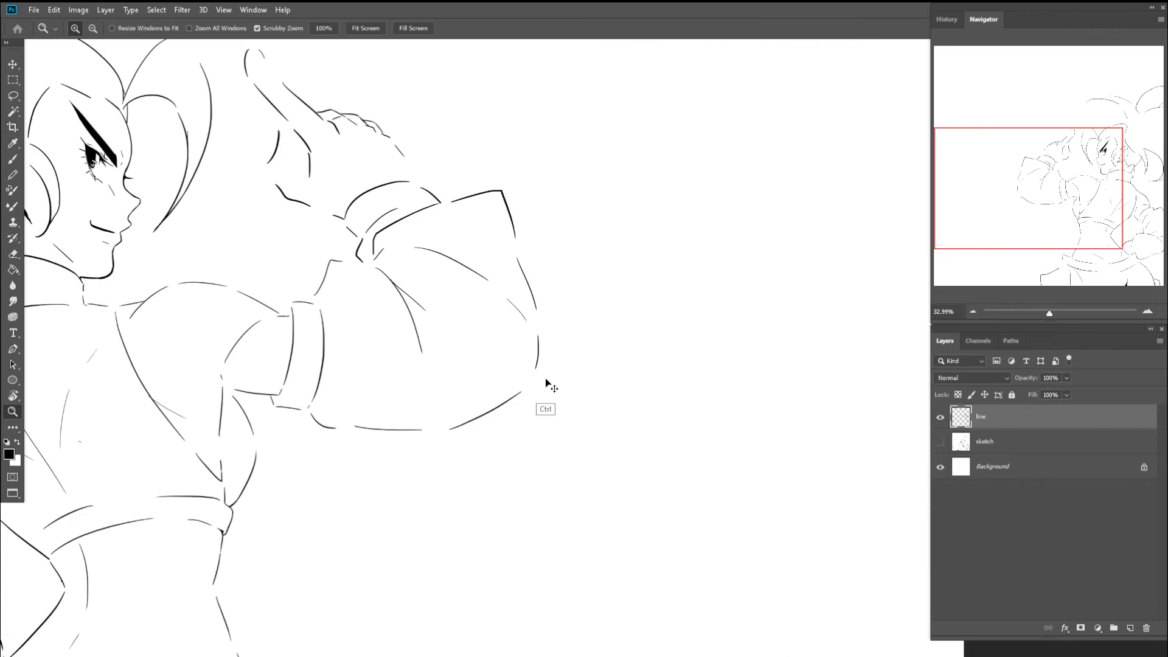
pyautogui.moveTo(294, 313); pyautogui.dragTo(491, 283)
pyautogui.press('r')
pyautogui.click(449, 268)
pyautogui.press('z')
pyautogui.moveTo(411, 302); pyautogui.dragTo(583, 338)
pyautogui.press('e')
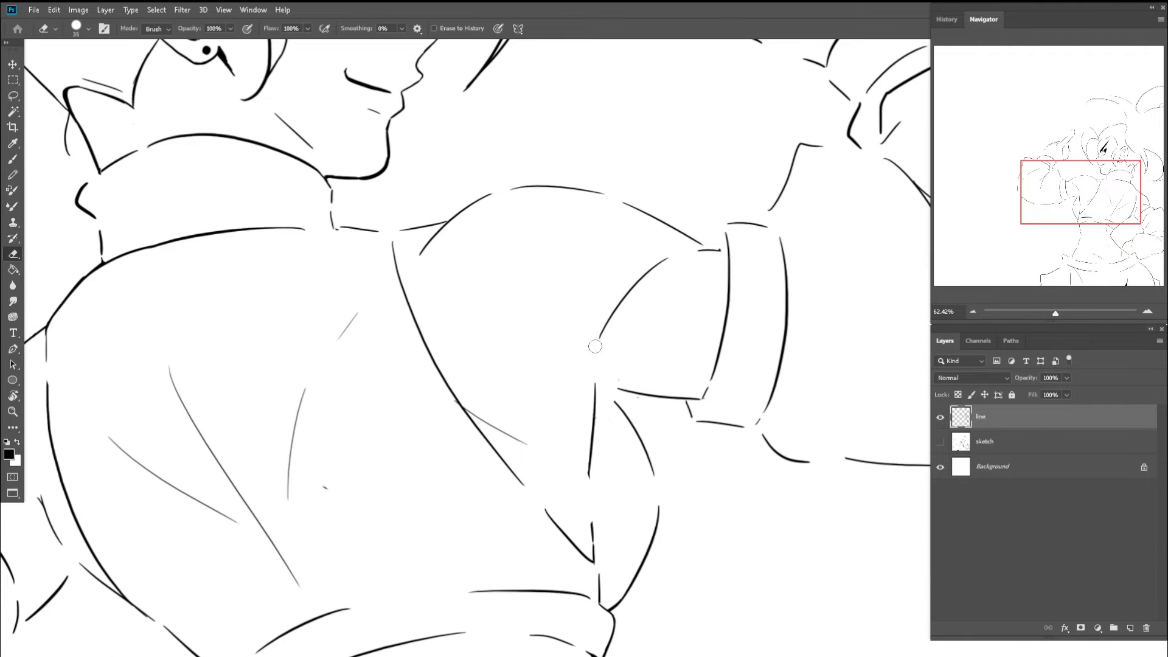
pyautogui.press('b')
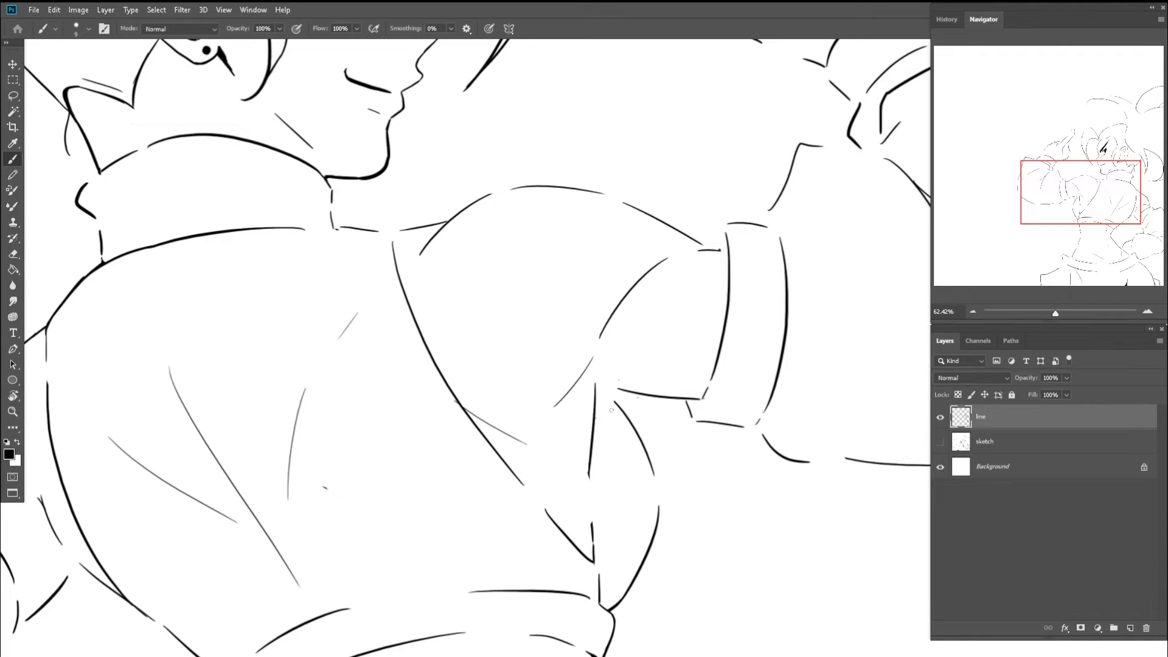
# - Ink a short stroke at the armpit joining the sleeve's underside line to the armhole curve
pyautogui.press('z')
pyautogui.press('b')
pyautogui.moveTo(594, 377)
pyautogui.mouseDown()
pyautogui.moveTo(663, 375)
pyautogui.moveTo(603, 387)
pyautogui.mouseUp()
pyautogui.moveTo(609, 388)
pyautogui.mouseDown()
pyautogui.moveTo(630, 403)
pyautogui.moveTo(505, 368)
pyautogui.mouseUp()
pyautogui.press('z')
pyautogui.moveTo(599, 363); pyautogui.dragTo(515, 353)
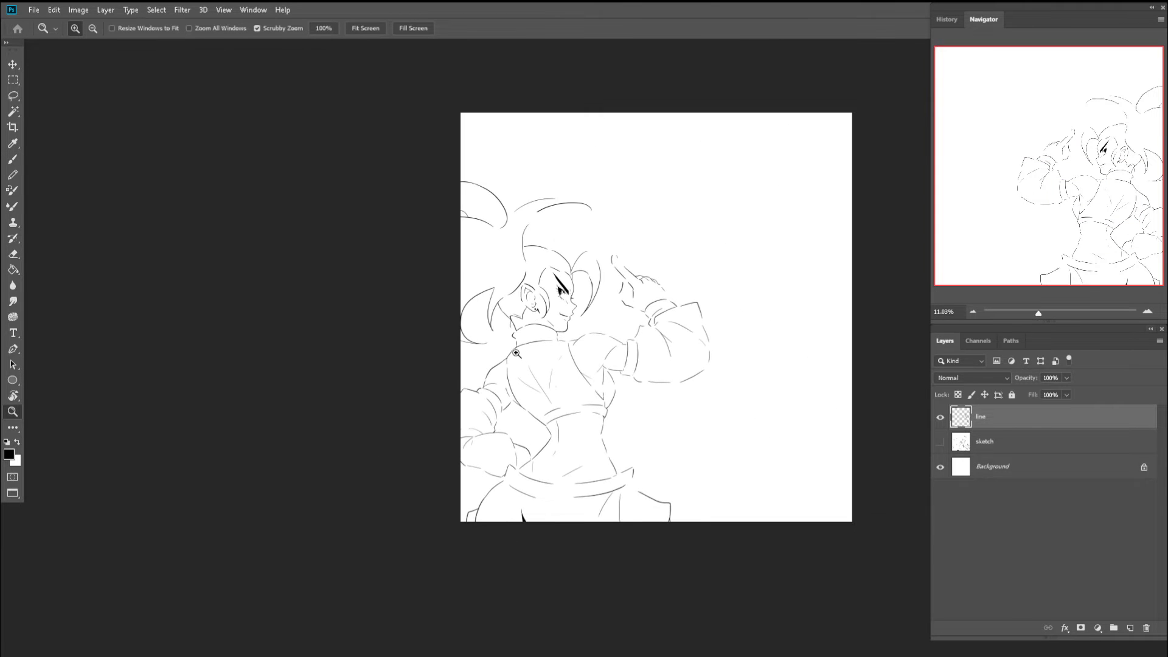
# - Rotate the mirrored view and erase the outer part of the raised arm's shoulder line
pyautogui.moveTo(608, 355); pyautogui.dragTo(659, 355)
pyautogui.press('b')
pyautogui.press('r')
pyautogui.moveTo(611, 292); pyautogui.dragTo(642, 302)
pyautogui.press('b')
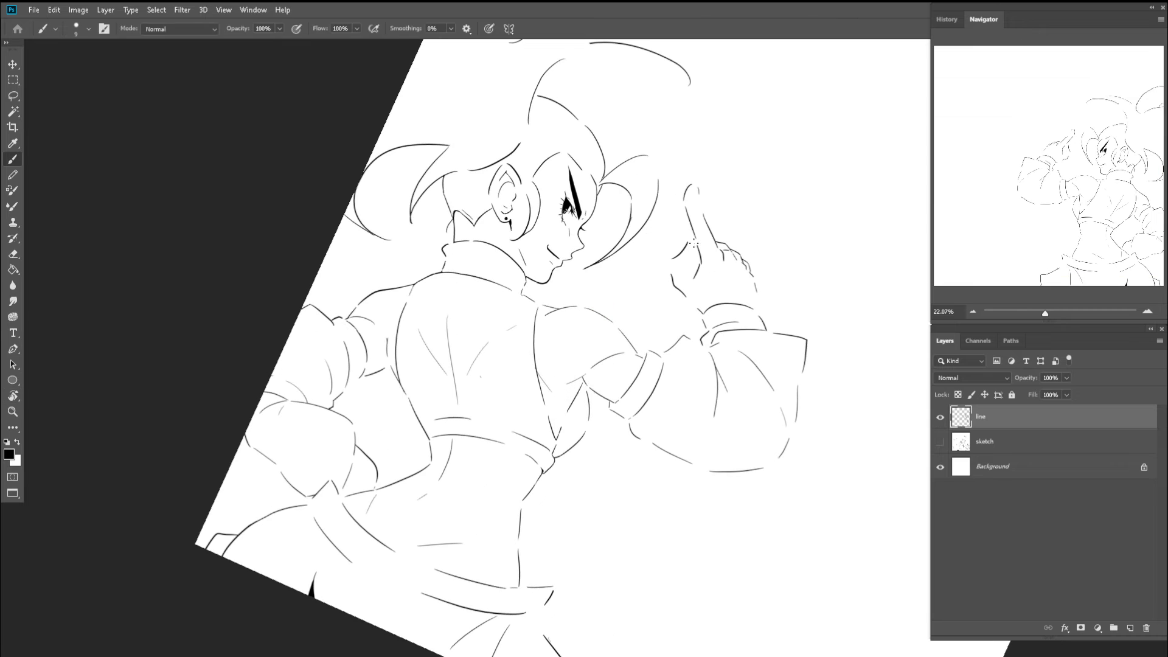
pyautogui.press('z')
pyautogui.moveTo(651, 355); pyautogui.dragTo(673, 358)
pyautogui.press('b')
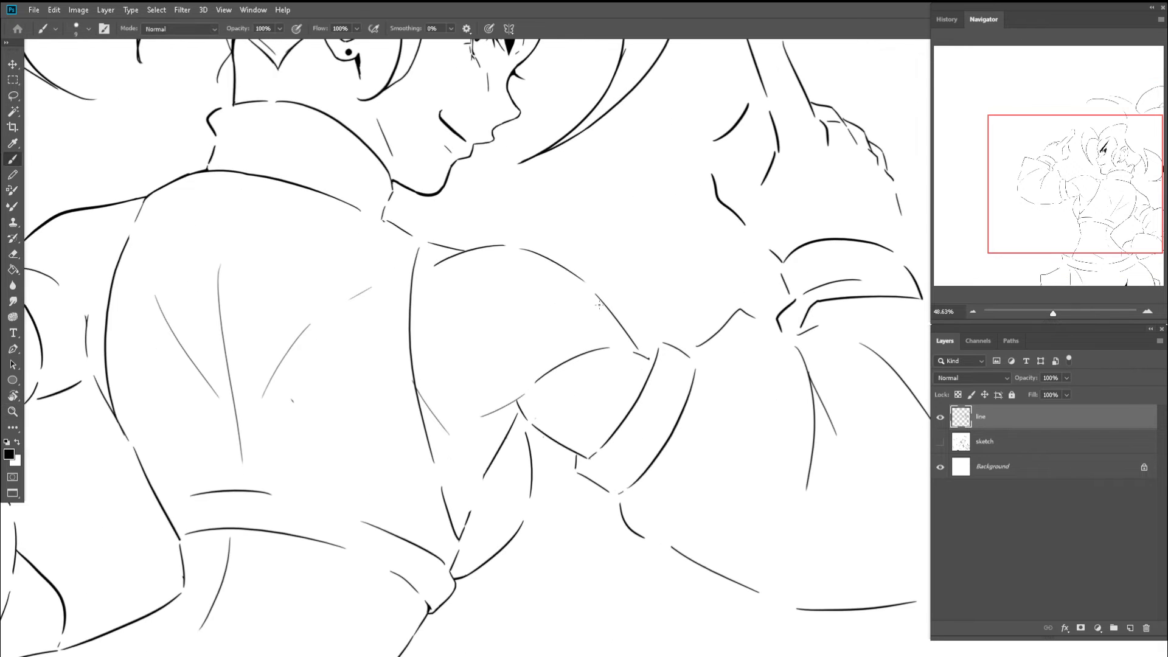
pyautogui.press('e')
pyautogui.moveTo(593, 291); pyautogui.dragTo(626, 330)
pyautogui.moveTo(574, 275)
pyautogui.mouseDown()
pyautogui.moveTo(522, 248)
pyautogui.moveTo(625, 340)
pyautogui.mouseUp()
# - Try several curved strokes for the outer shoulder line of the raised arm and undo them
pyautogui.press('b')
pyautogui.hotkey('ctrl', 'z')
pyautogui.moveTo(523, 247)
pyautogui.mouseDown()
pyautogui.moveTo(644, 340)
pyautogui.moveTo(583, 288)
pyautogui.moveTo(619, 330)
pyautogui.mouseUp()
pyautogui.hotkey('ctrl', 'z')
pyautogui.press('z')
pyautogui.moveTo(618, 327); pyautogui.dragTo(513, 314)
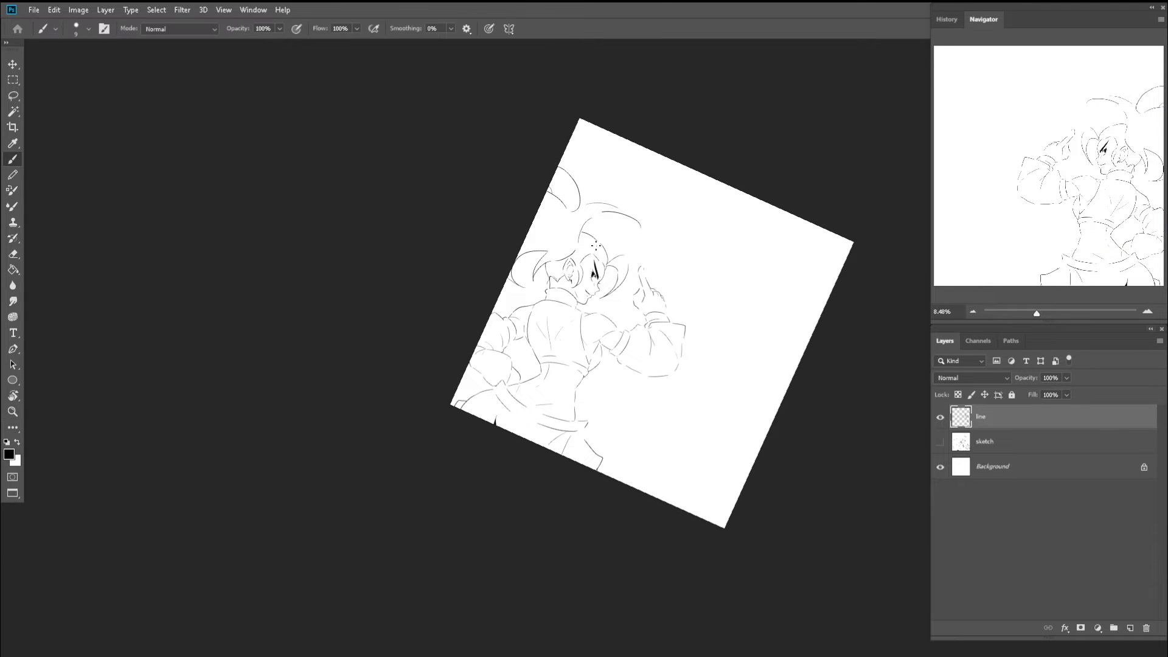
pyautogui.hotkey('ctrl', 'space')
pyautogui.moveTo(610, 329); pyautogui.dragTo(675, 338)
pyautogui.hotkey('ctrl', 'space')
pyautogui.moveTo(590, 296); pyautogui.dragTo(624, 298)
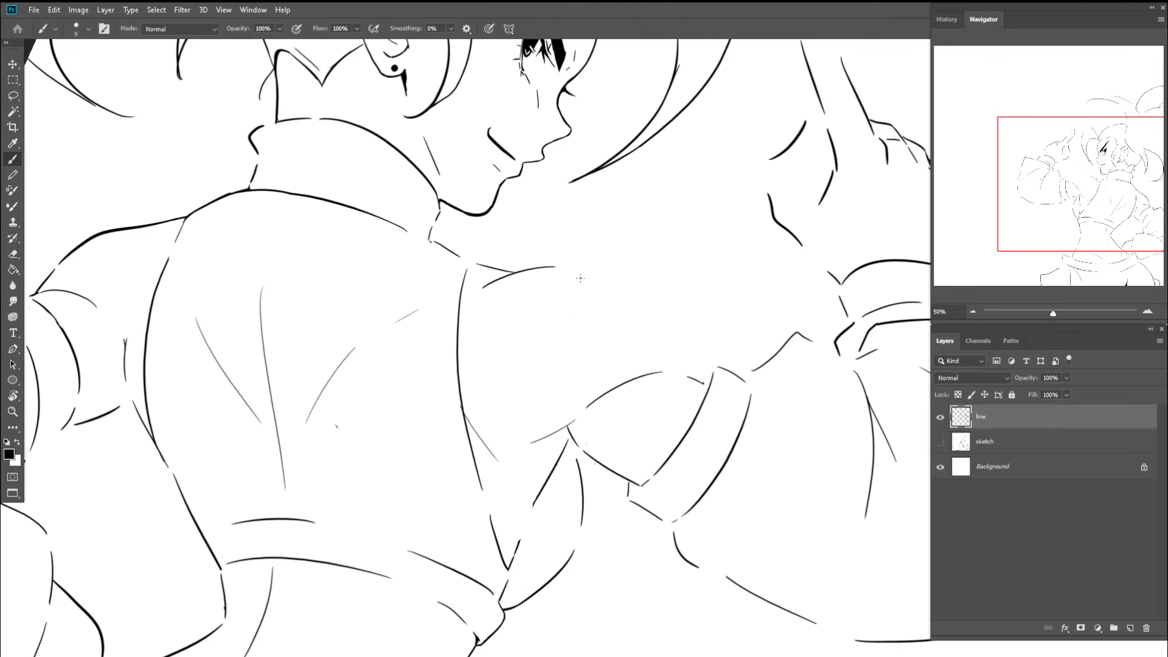
pyautogui.moveTo(570, 270); pyautogui.dragTo(657, 327)
pyautogui.hotkey('ctrl', 'z')
pyautogui.moveTo(575, 273); pyautogui.dragTo(669, 350)
pyautogui.hotkey('ctrl', 'z')
# - Redraw the raised arm's shoulder line as a rounded curve ending near the sleeve band and flip the view back
pyautogui.hotkey('ctrl', 'space')
pyautogui.moveTo(573, 271)
pyautogui.mouseDown()
pyautogui.moveTo(703, 360)
pyautogui.moveTo(702, 379)
pyautogui.moveTo(607, 349)
pyautogui.mouseUp()
pyautogui.hotkey('ctrl', 'space')
pyautogui.moveTo(695, 374)
pyautogui.mouseDown()
pyautogui.moveTo(719, 372)
pyautogui.moveTo(687, 349)
pyautogui.moveTo(744, 349)
pyautogui.moveTo(657, 352)
pyautogui.moveTo(672, 370)
pyautogui.mouseUp()
pyautogui.press('e')
pyautogui.press('b')
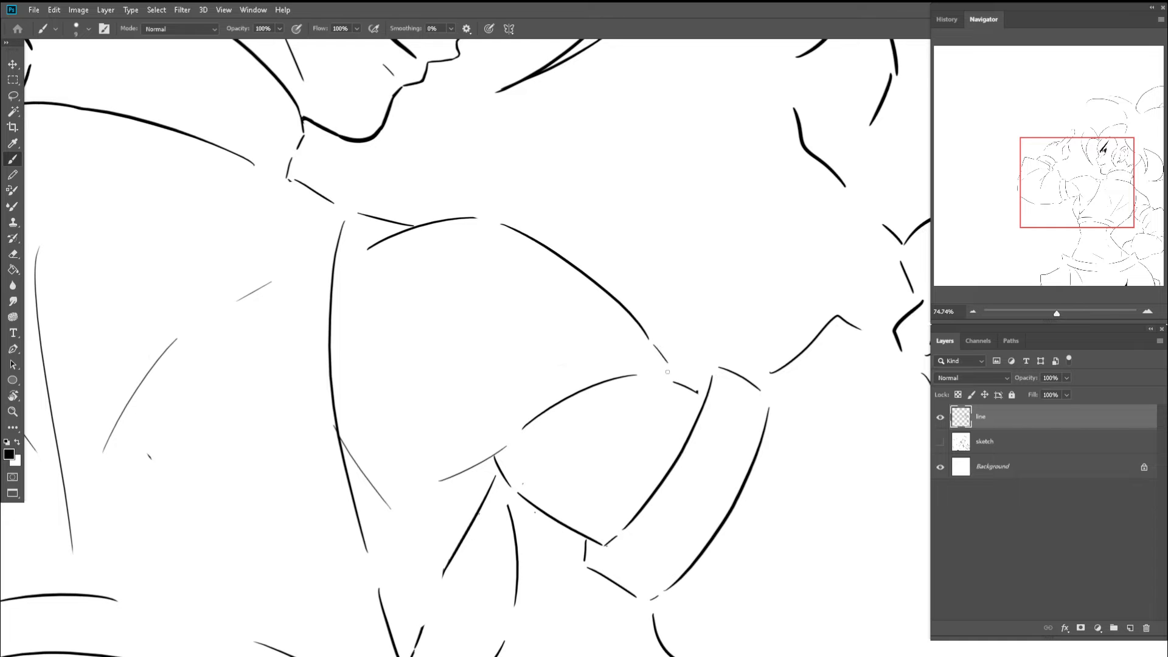
pyautogui.hotkey('ctrl', 'z')
pyautogui.hotkey('ctrl', 'z')
pyautogui.moveTo(683, 366); pyautogui.dragTo(587, 353)
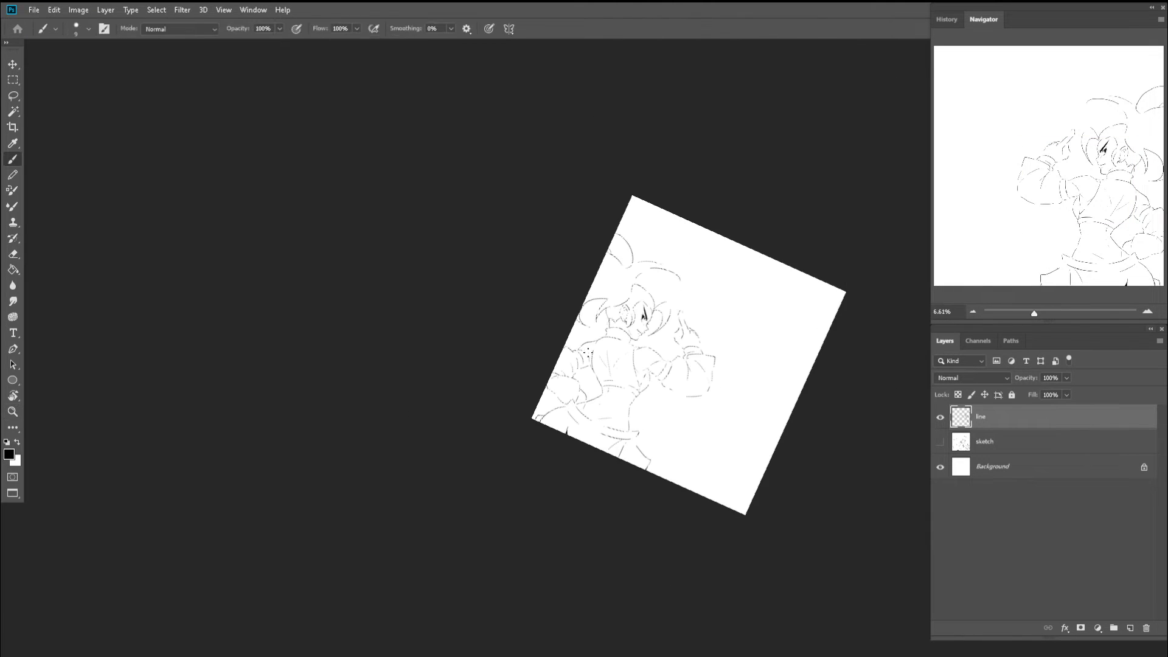
pyautogui.press('Escape')
# - Erase the lower end of the vest's vertical front edge and redraw it down to the hem band's corner
pyautogui.moveTo(718, 331); pyautogui.dragTo(758, 352)
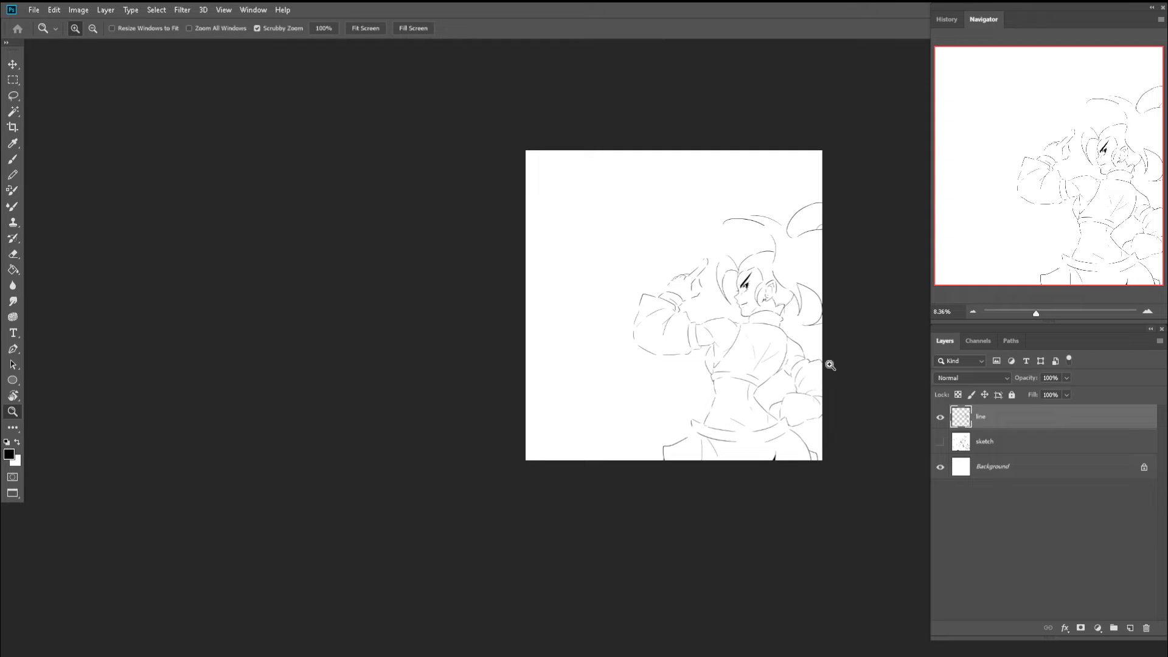
pyautogui.moveTo(741, 329); pyautogui.dragTo(791, 361)
pyautogui.press('r')
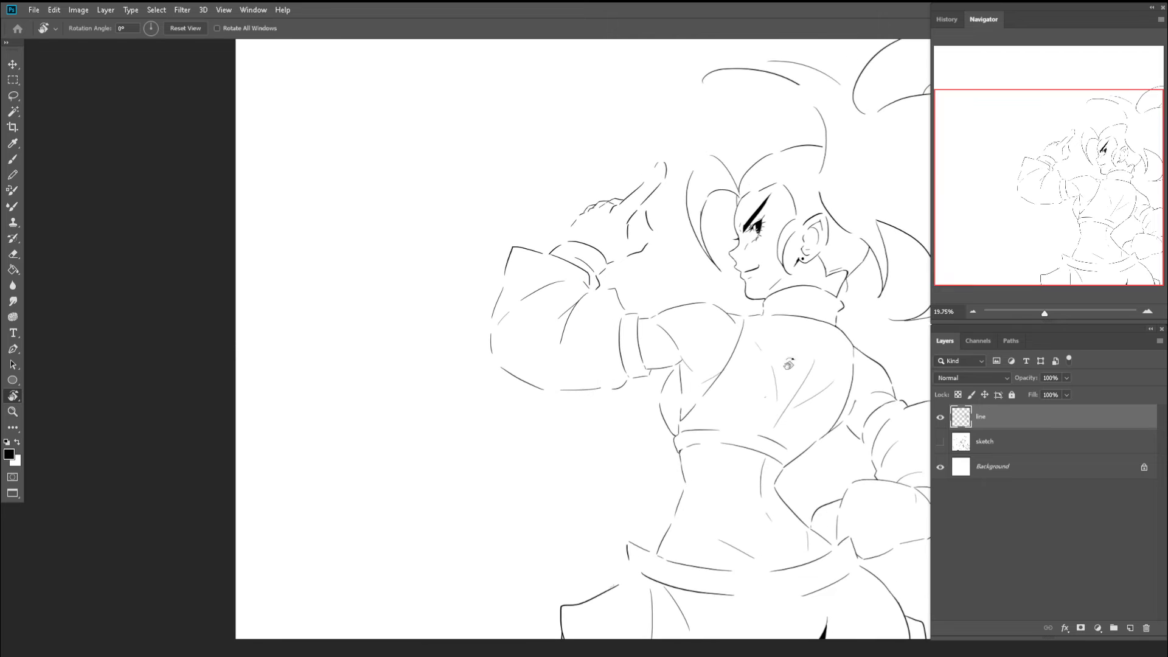
pyautogui.press('z')
pyautogui.moveTo(686, 404); pyautogui.dragTo(710, 416)
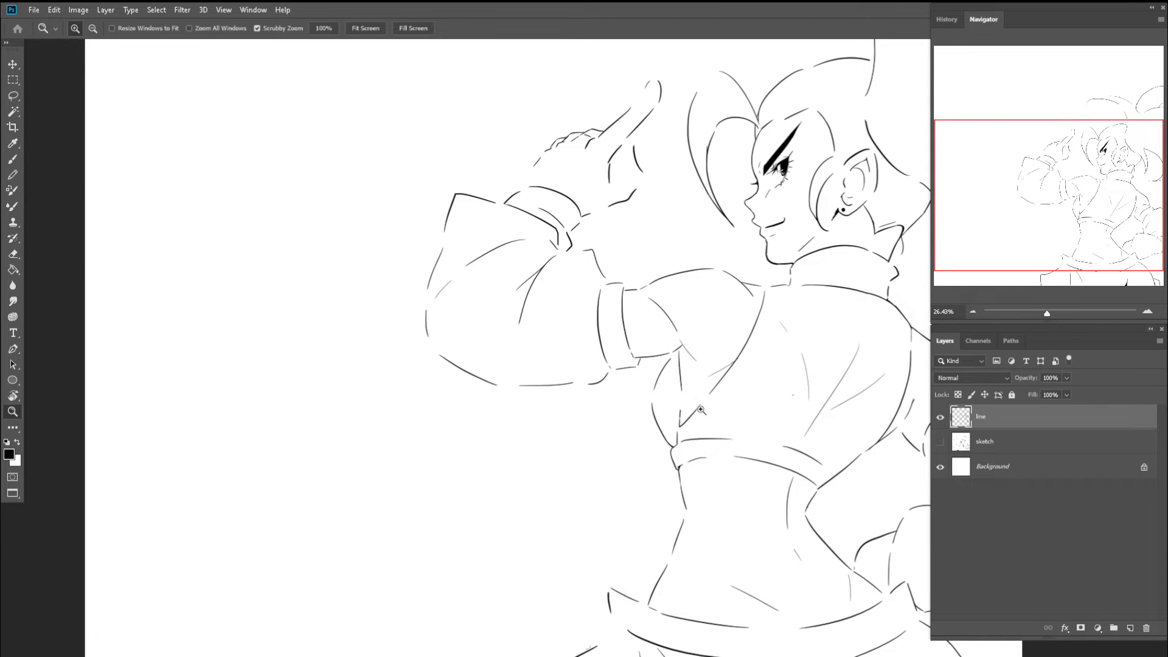
pyautogui.moveTo(691, 400); pyautogui.dragTo(682, 380)
pyautogui.press('b')
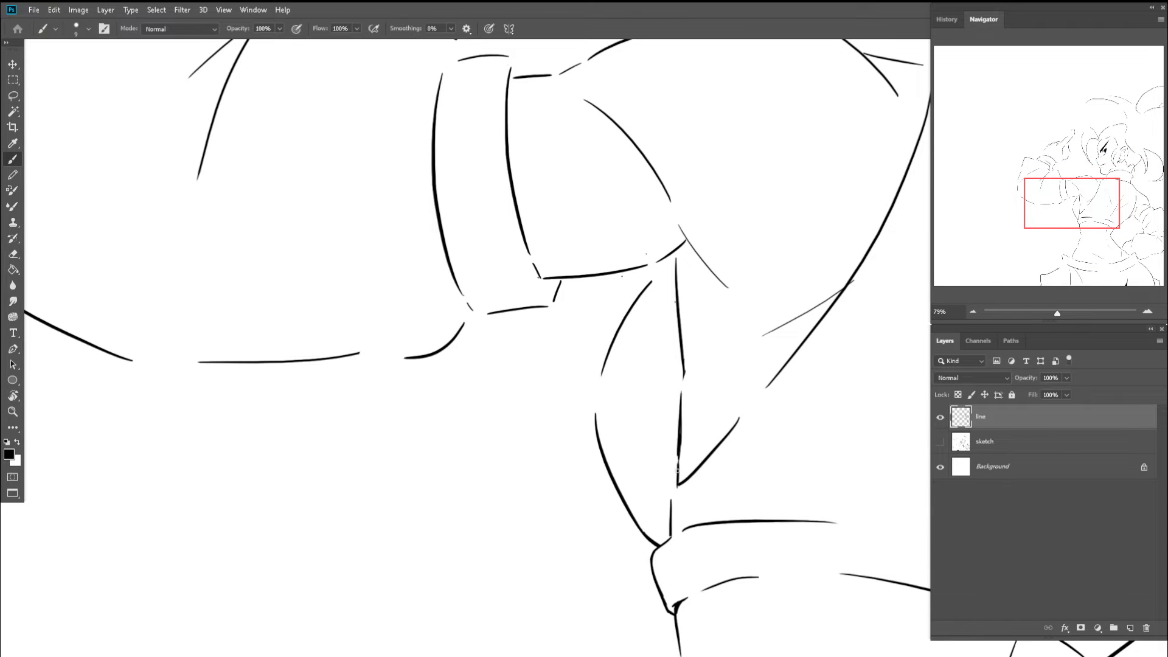
pyautogui.moveTo(675, 437); pyautogui.dragTo(645, 335)
pyautogui.press('e')
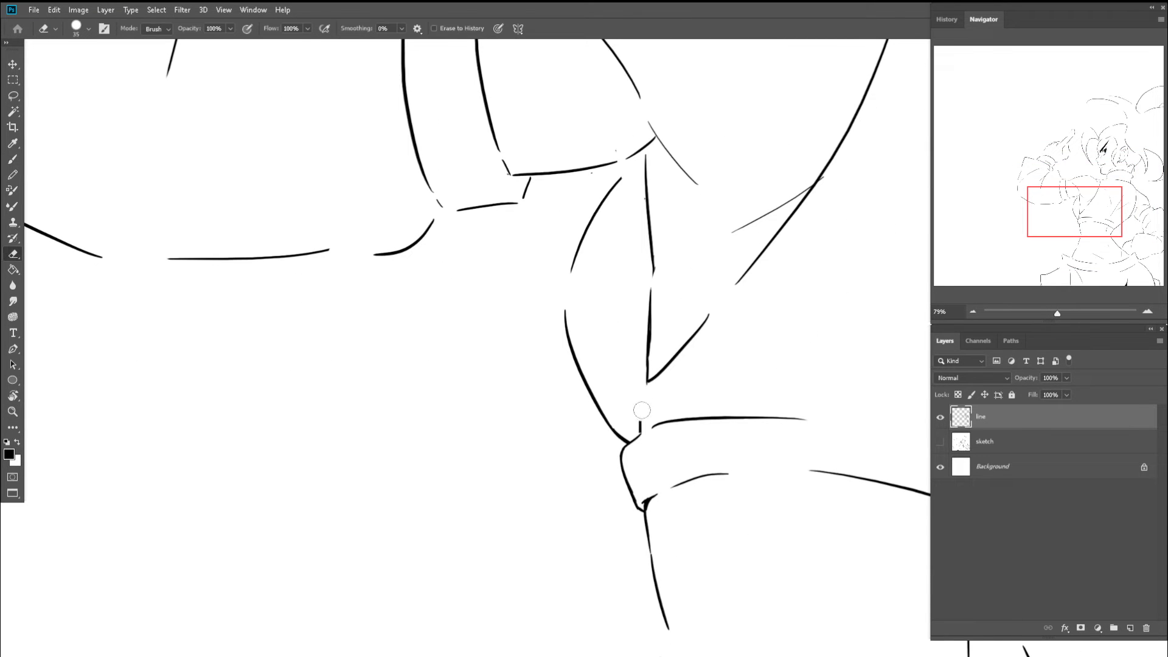
pyautogui.press('b')
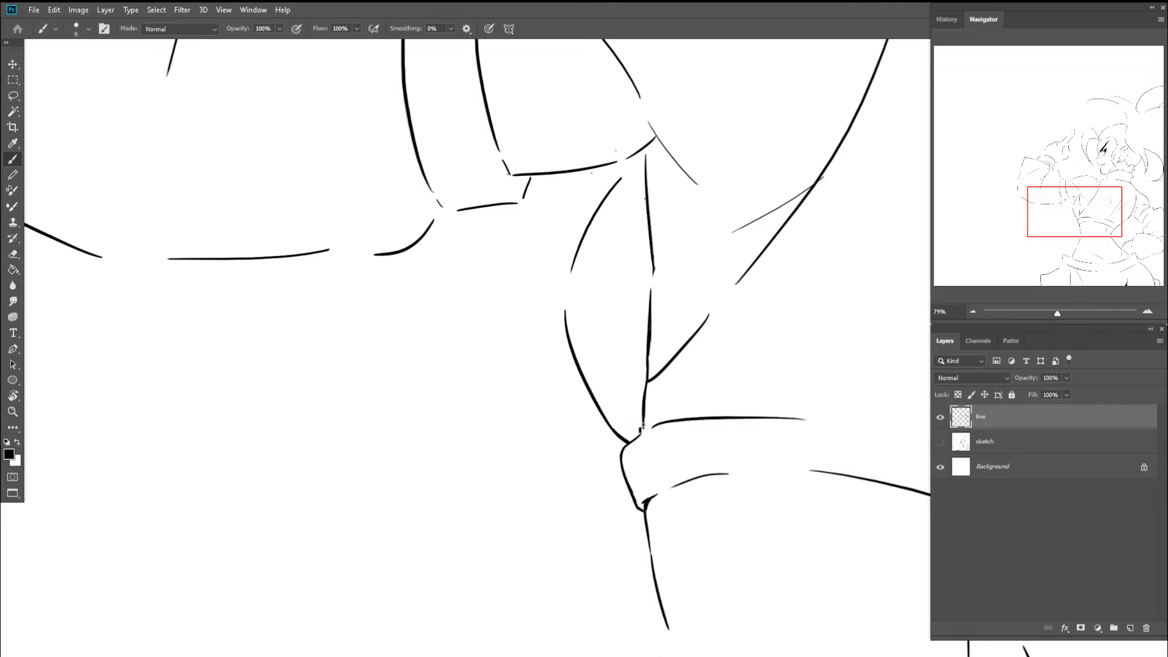
# - Erase the middle section of the vest's vertical front edge below the armpit
pyautogui.press('e')
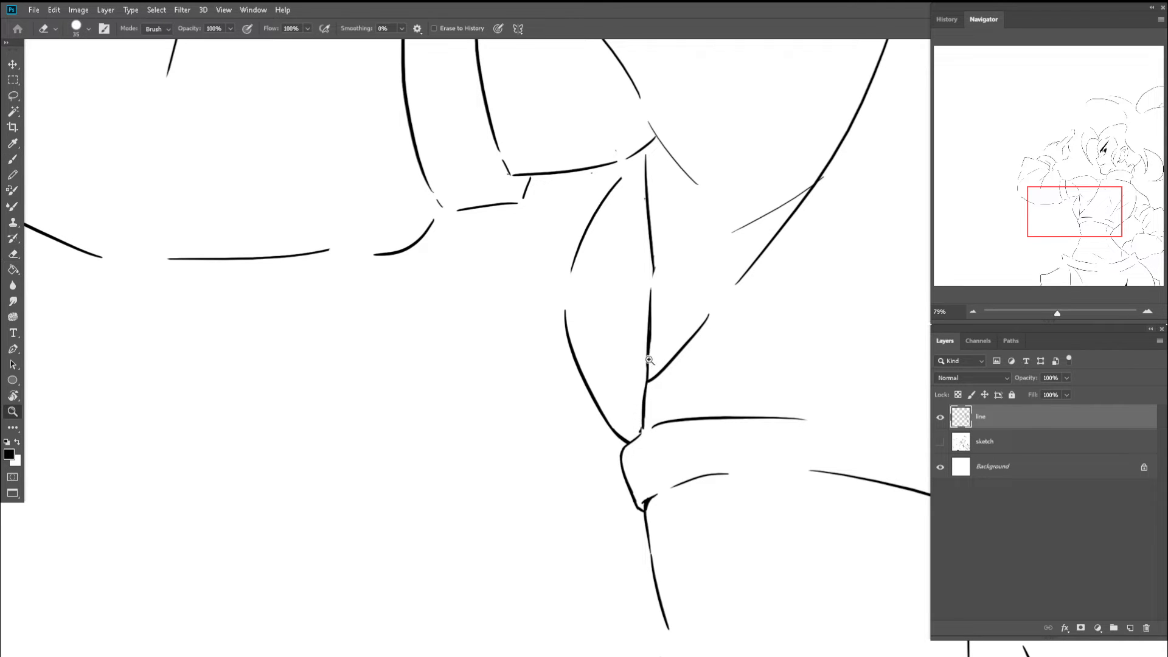
pyautogui.moveTo(651, 354); pyautogui.dragTo(618, 352)
pyautogui.moveTo(668, 297)
pyautogui.mouseDown()
pyautogui.moveTo(652, 336)
pyautogui.moveTo(609, 319)
pyautogui.mouseUp()
pyautogui.press('z')
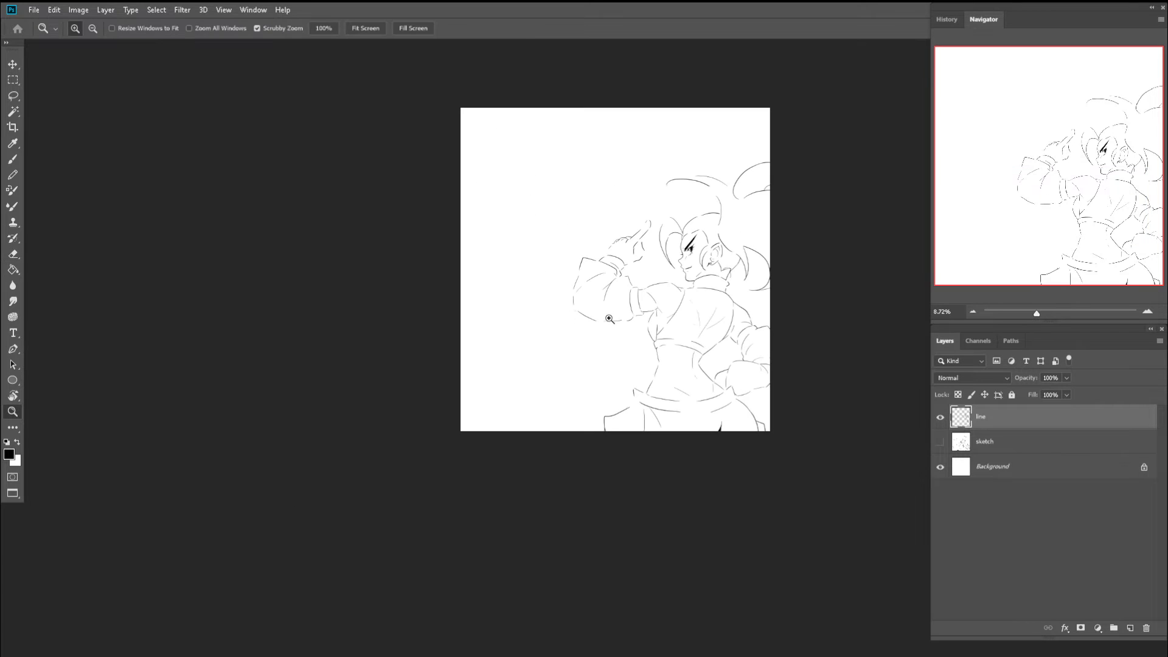
pyautogui.press('e')
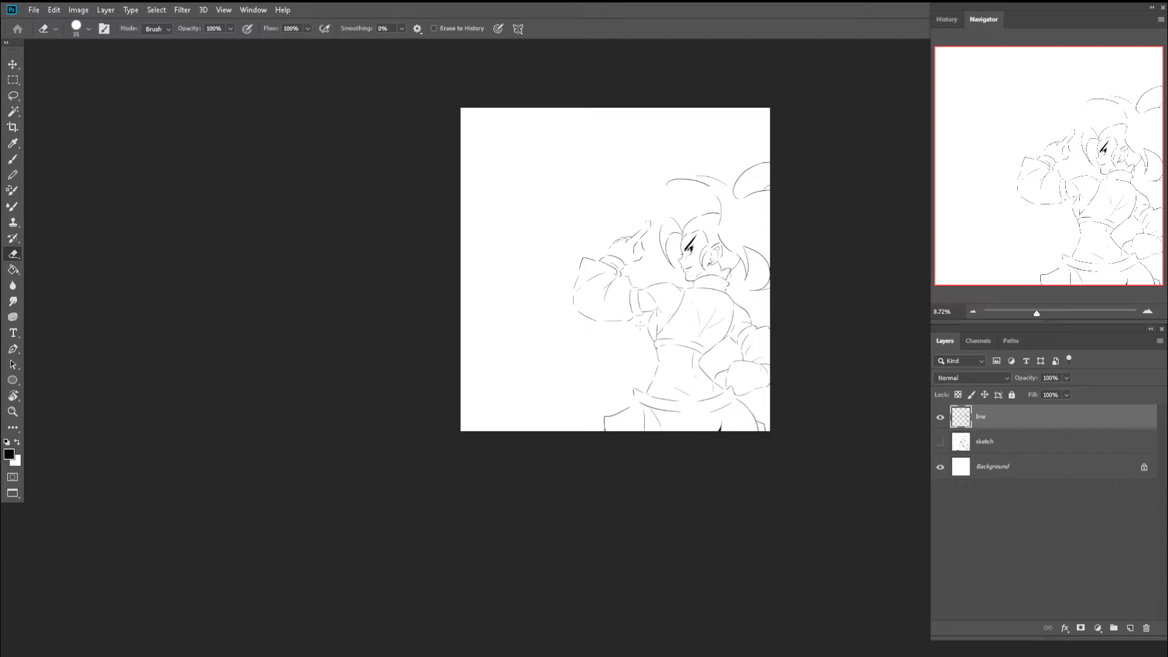
pyautogui.press('z')
pyautogui.moveTo(661, 318)
pyautogui.mouseDown()
pyautogui.moveTo(714, 316)
pyautogui.moveTo(697, 300)
pyautogui.mouseUp()
pyautogui.press('e')
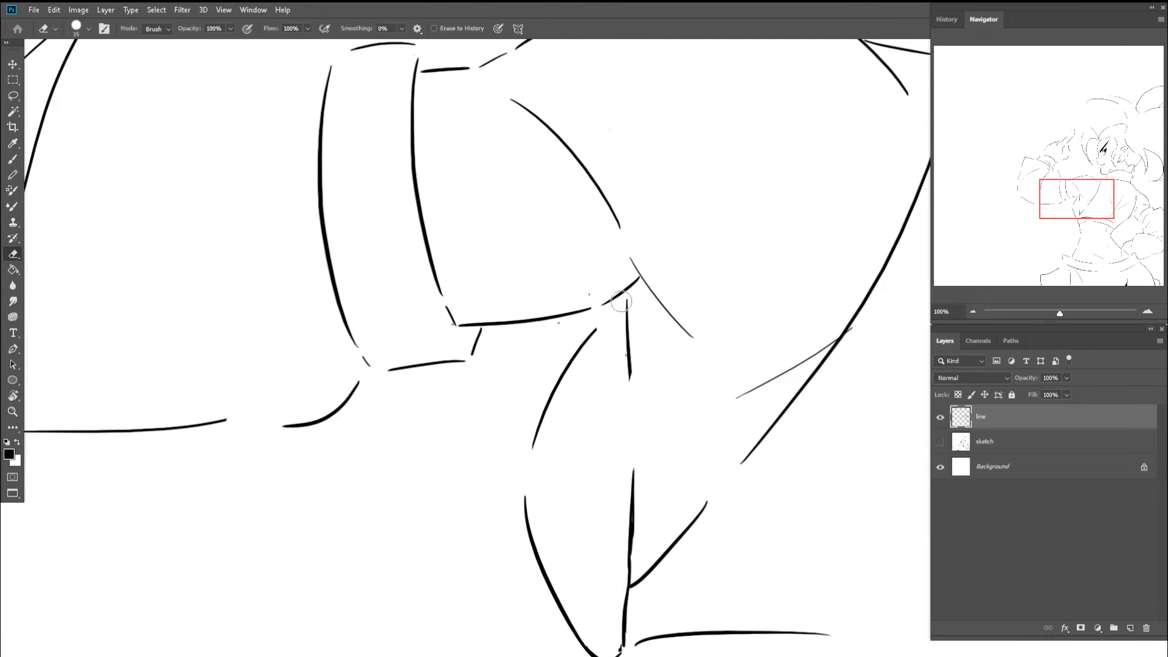
# - Thicken the armpit corner with a solid black wedge where the sleeve and vest edge meet
pyautogui.press('z')
pyautogui.press('b')
pyautogui.moveTo(619, 303)
pyautogui.mouseDown()
pyautogui.moveTo(635, 295)
pyautogui.moveTo(632, 310)
pyautogui.moveTo(596, 299)
pyautogui.mouseUp()
pyautogui.press('z')
pyautogui.press('b')
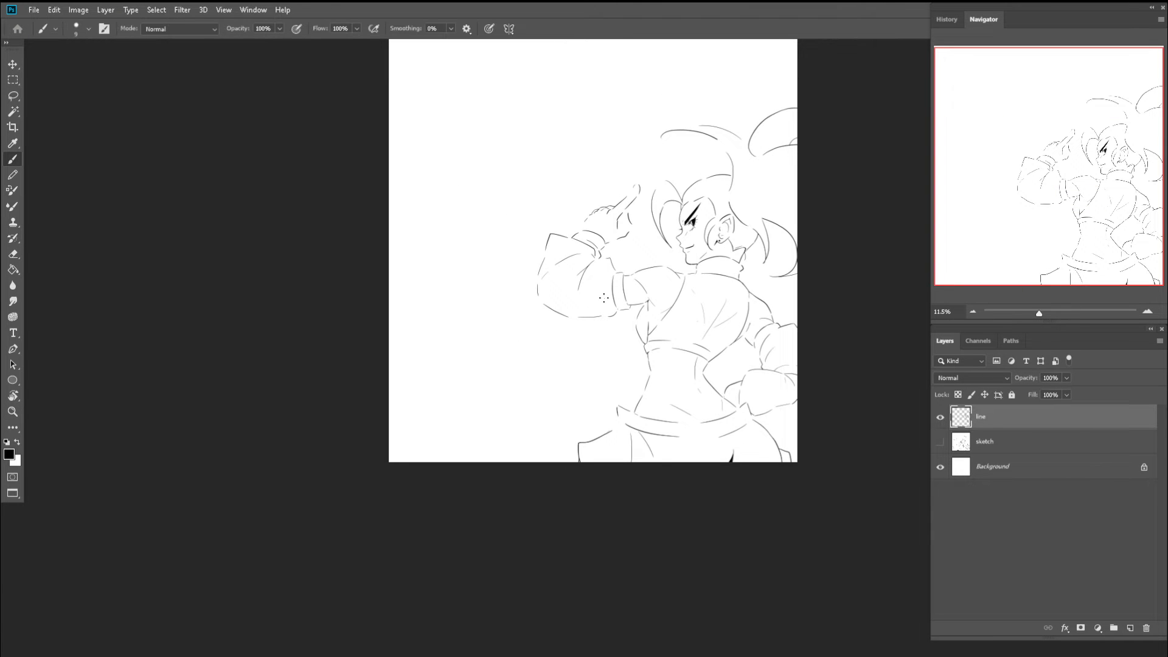
# - Ink a thin curved fold line running down from the armpit corner inside the chest contour
pyautogui.press('z')
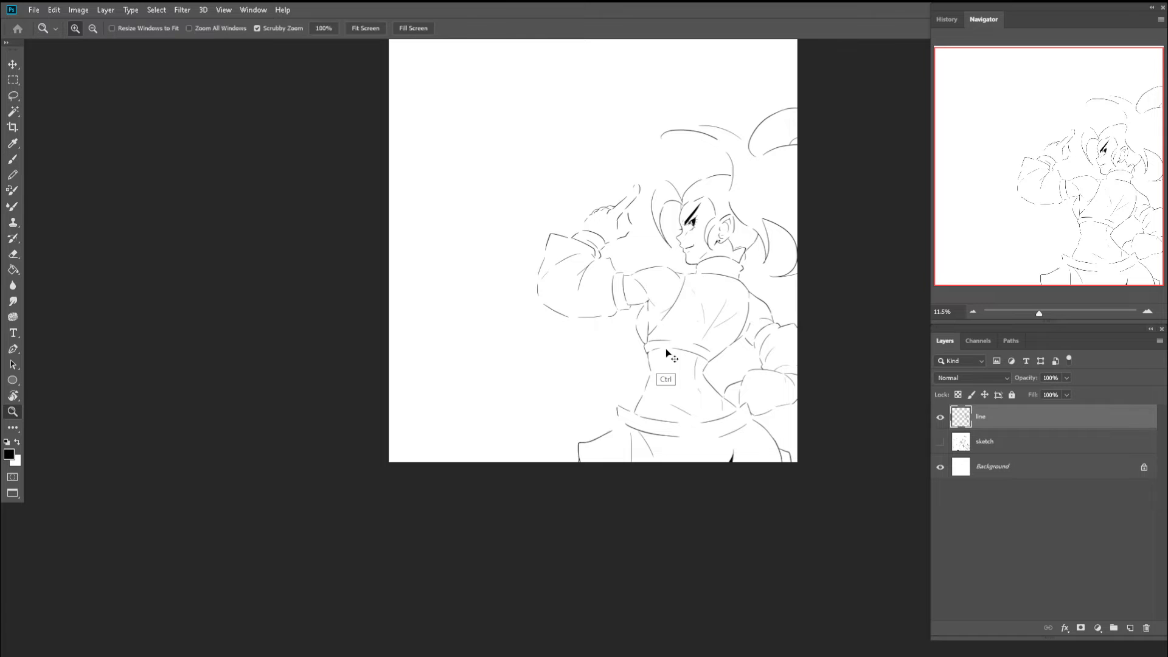
pyautogui.moveTo(668, 326)
pyautogui.mouseDown()
pyautogui.moveTo(691, 329)
pyautogui.moveTo(660, 337)
pyautogui.moveTo(694, 345)
pyautogui.mouseUp()
pyautogui.press('b')
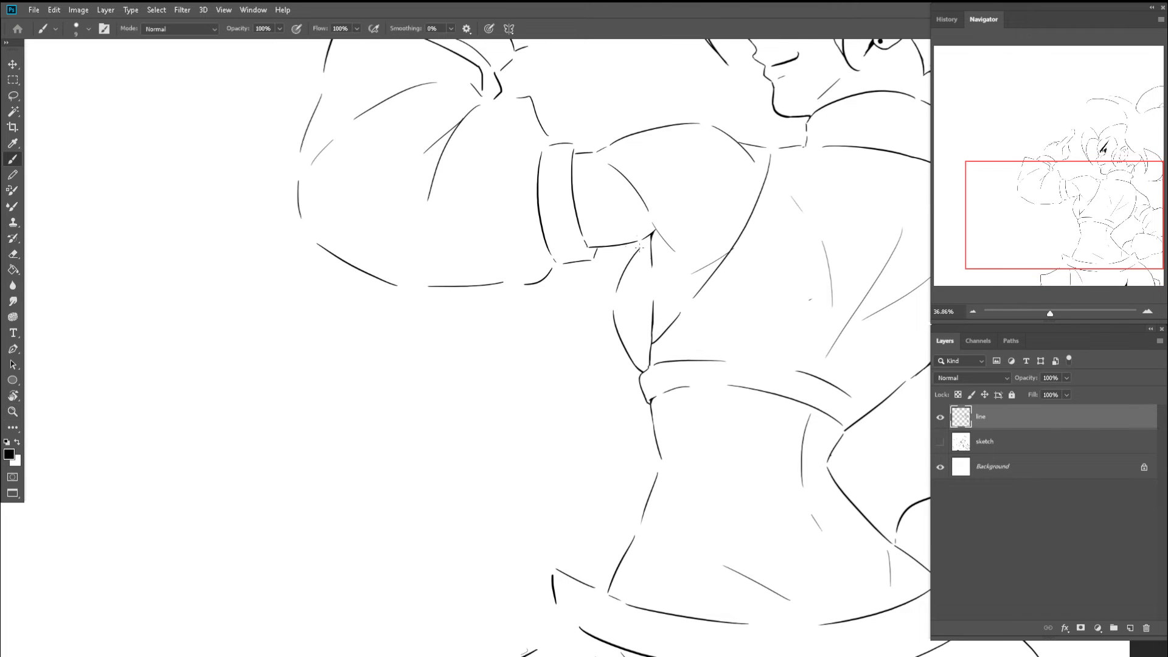
pyautogui.press('z')
pyautogui.moveTo(638, 245)
pyautogui.mouseDown()
pyautogui.moveTo(653, 245)
pyautogui.moveTo(633, 284)
pyautogui.mouseUp()
pyautogui.press('b')
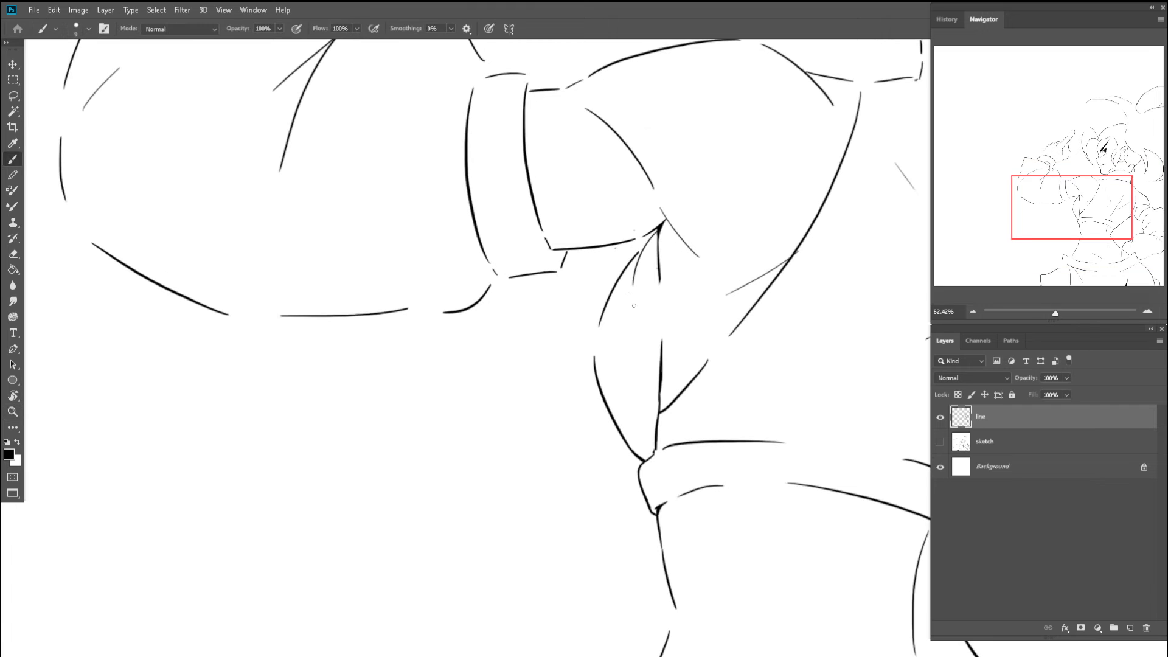
# - Extend the inner fold curve from the armpit toward the hem and close the gap in the outer chest contour
pyautogui.hotkey('ctrl', 'space')
pyautogui.moveTo(633, 357)
pyautogui.mouseDown()
pyautogui.moveTo(646, 357)
pyautogui.moveTo(661, 428)
pyautogui.moveTo(684, 458)
pyautogui.mouseUp()
pyautogui.hotkey('ctrl', 'space')
pyautogui.moveTo(654, 412); pyautogui.dragTo(685, 454)
pyautogui.hotkey('ctrl', 'space')
pyautogui.moveTo(654, 348)
pyautogui.mouseDown()
pyautogui.moveTo(556, 332)
pyautogui.moveTo(729, 354)
pyautogui.mouseUp()
pyautogui.hotkey('ctrl', 'space')
pyautogui.moveTo(640, 325); pyautogui.dragTo(680, 338)
pyautogui.moveTo(648, 289); pyautogui.dragTo(635, 374)
pyautogui.moveTo(643, 311); pyautogui.dragTo(631, 395)
pyautogui.moveTo(664, 245); pyautogui.dragTo(620, 444)
# - Erase the stray specks around the raised sleeve's underside line and reset the view rotation
pyautogui.press('e')
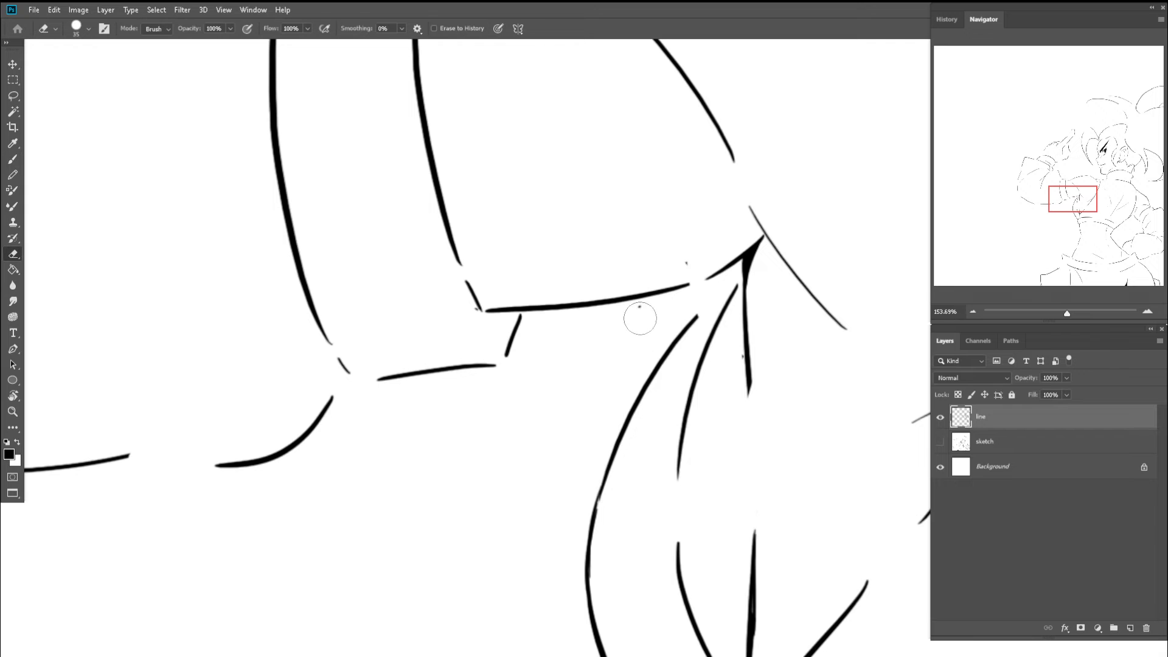
pyautogui.hotkey('ctrl', 'space')
pyautogui.moveTo(683, 253); pyautogui.dragTo(739, 276)
pyautogui.press('r')
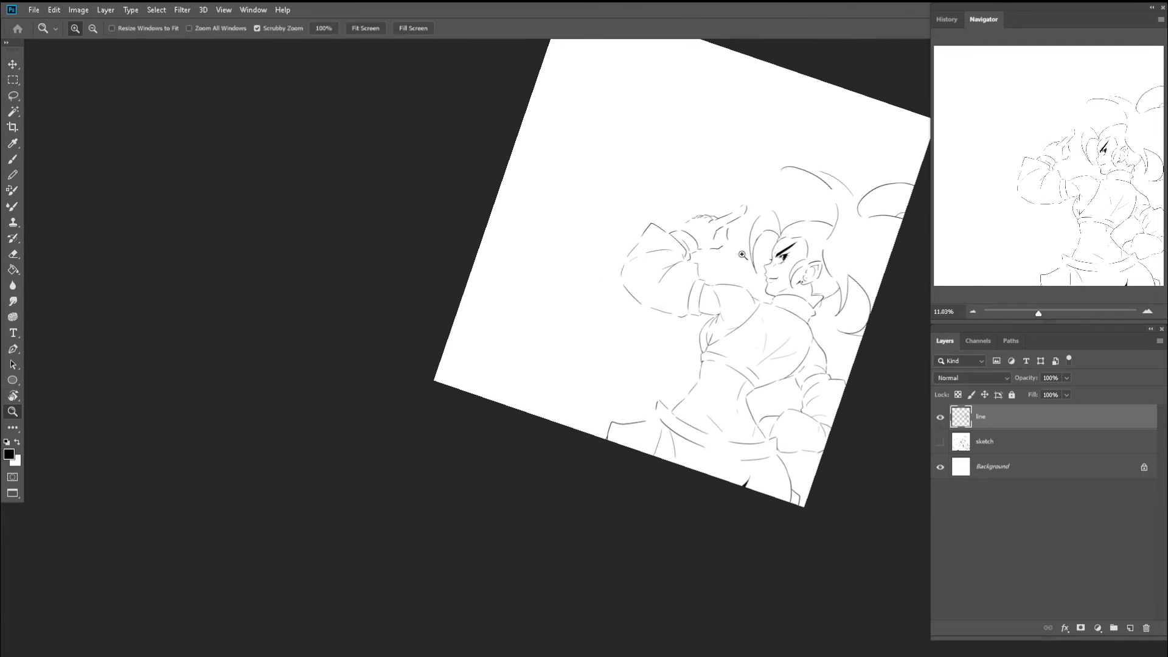
pyautogui.press('c')
pyautogui.press('z')
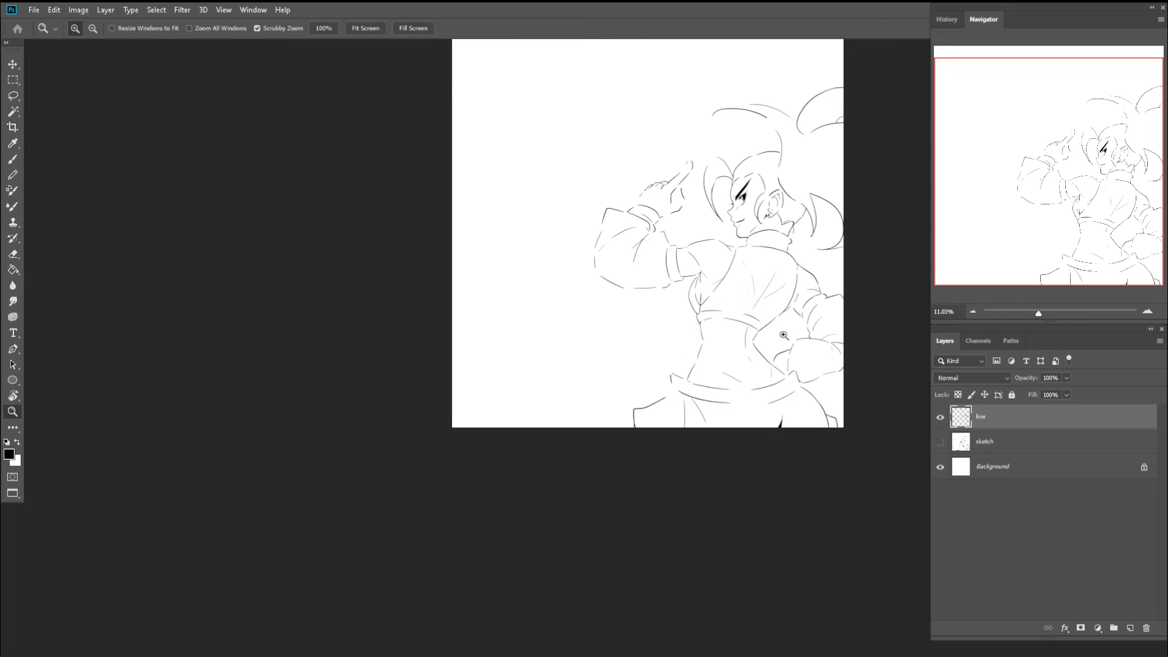
# - Erase the vest's back contour just above the hem band and redraw it as one straight tapered stroke
pyautogui.moveTo(783, 335)
pyautogui.mouseDown()
pyautogui.moveTo(824, 339)
pyautogui.moveTo(772, 321)
pyautogui.mouseUp()
pyautogui.press('r')
pyautogui.moveTo(774, 313)
pyautogui.mouseDown()
pyautogui.moveTo(759, 260)
pyautogui.moveTo(743, 303)
pyautogui.moveTo(743, 229)
pyautogui.mouseUp()
pyautogui.press('b')
pyautogui.press('r')
pyautogui.press('e')
pyautogui.moveTo(728, 320); pyautogui.dragTo(726, 332)
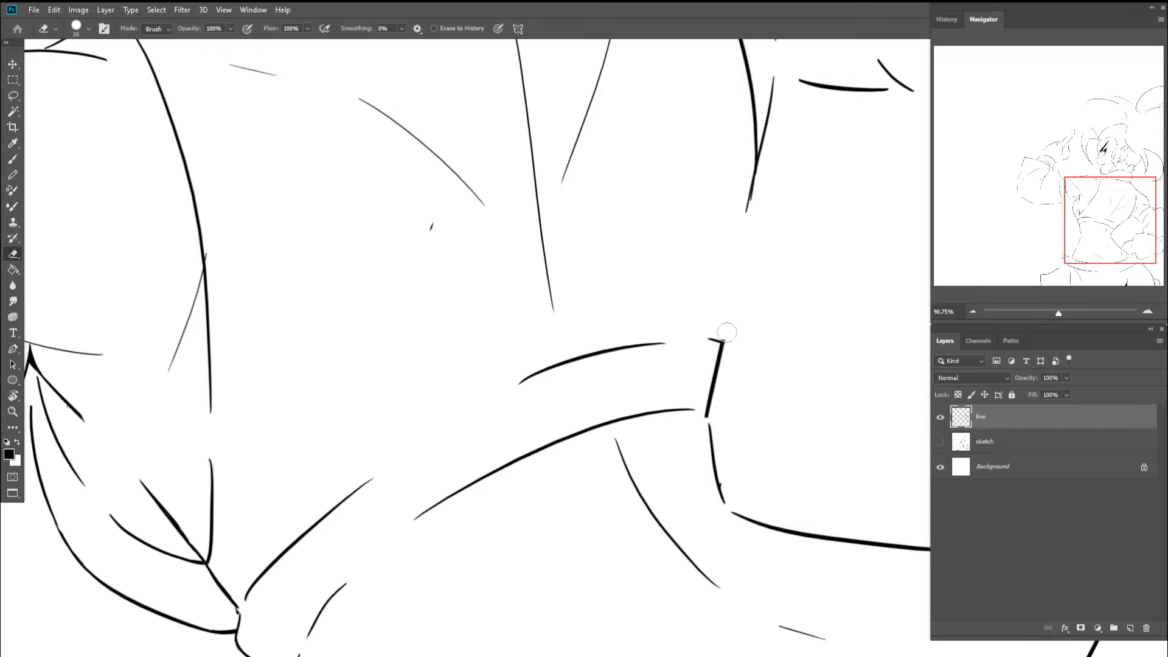
pyautogui.press('b')
pyautogui.moveTo(745, 222); pyautogui.dragTo(718, 341)
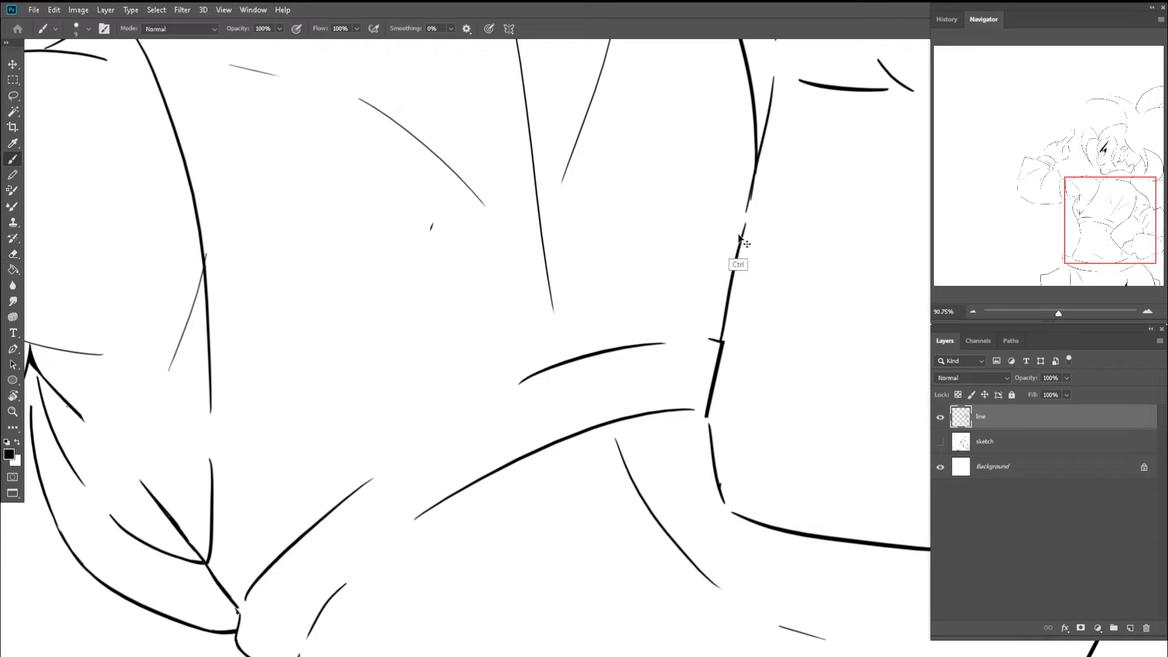
pyautogui.hotkey('ctrl', 'z')
pyautogui.moveTo(745, 223); pyautogui.dragTo(719, 334)
# - Ink a short broken crease line inside the palm of the raised hand
pyautogui.press('z')
pyautogui.moveTo(719, 234); pyautogui.dragTo(663, 233)
pyautogui.press('c')
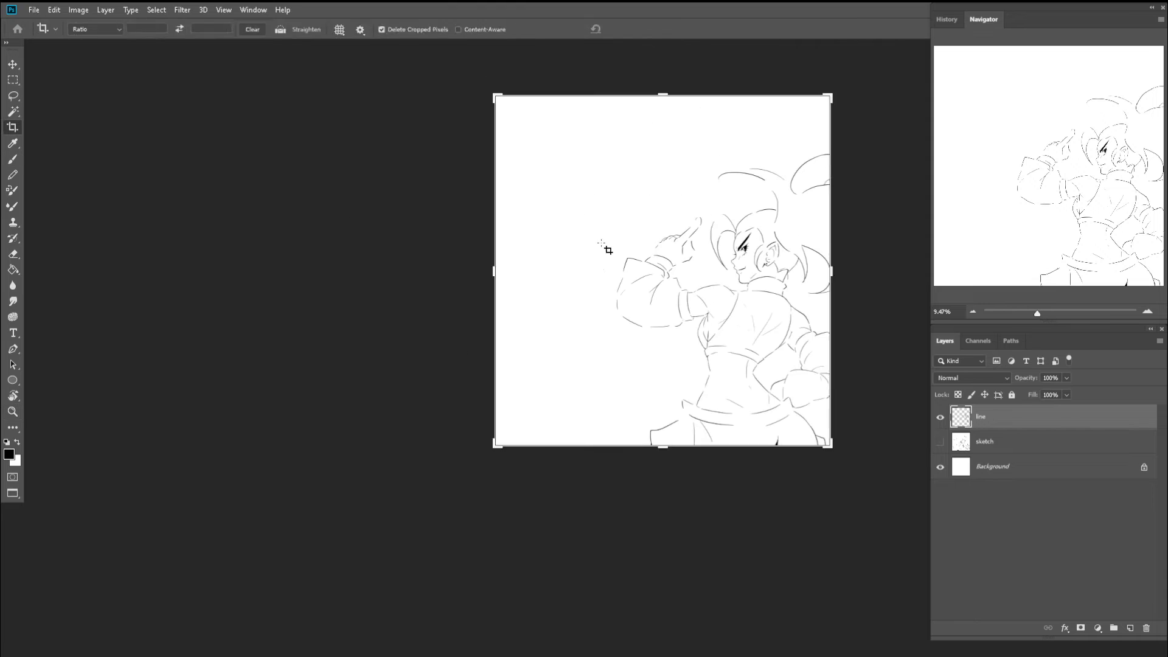
pyautogui.press('z')
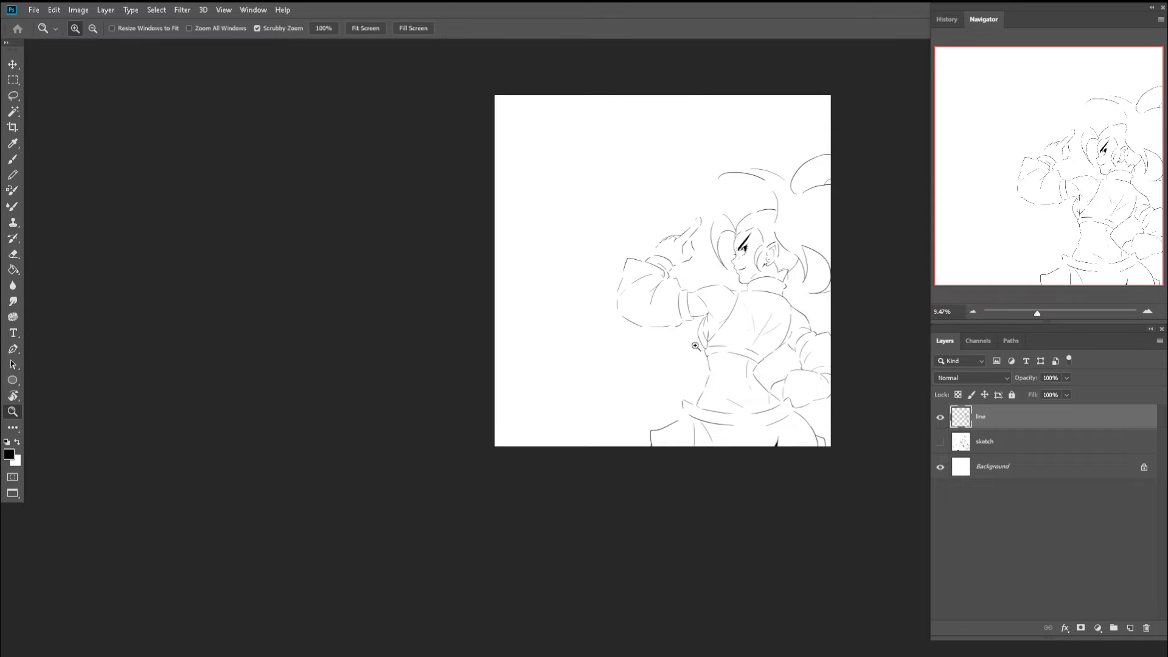
pyautogui.moveTo(699, 244)
pyautogui.mouseDown()
pyautogui.moveTo(760, 246)
pyautogui.moveTo(706, 206)
pyautogui.moveTo(676, 250)
pyautogui.mouseUp()
pyautogui.press('b')
pyautogui.press('r')
pyautogui.press('b')
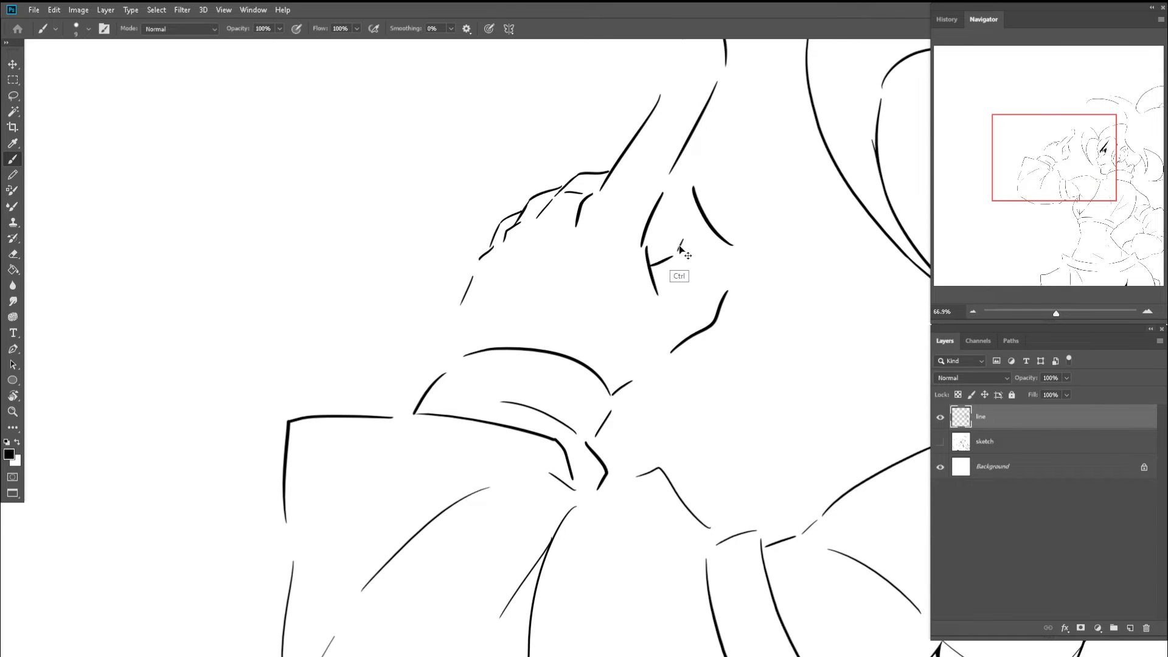
pyautogui.hotkey('ctrl', 'z')
# - Clean up the stroke end on the raised hand's palm-side contour and ink the missing section to join its two strokes
pyautogui.press('e')
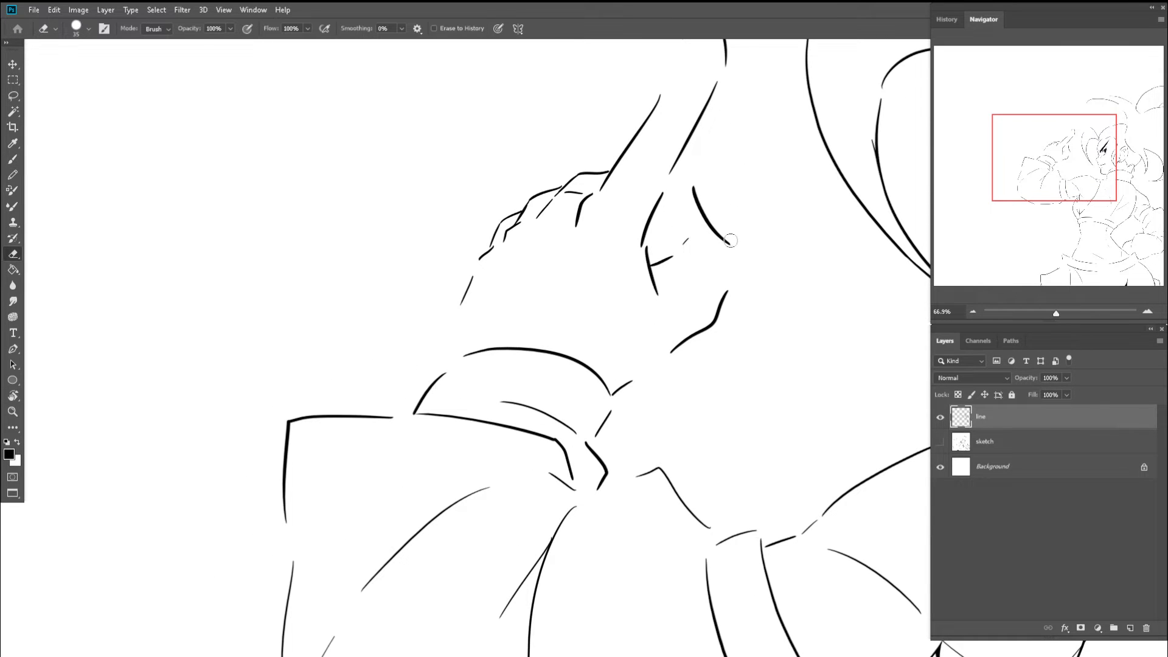
pyautogui.scroll(2, 730, 241)
pyautogui.press('b')
pyautogui.moveTo(725, 239)
pyautogui.mouseDown()
pyautogui.moveTo(727, 288)
pyautogui.moveTo(690, 242)
pyautogui.moveTo(794, 296)
pyautogui.moveTo(696, 163)
pyautogui.mouseUp()
pyautogui.press('e')
pyautogui.hotkey('ctrl', 'space')
pyautogui.hotkey('ctrl', 'space')
# - Rotate the view and extend the raised hand's palm-side contour down toward the wrist cuff
pyautogui.press('r')
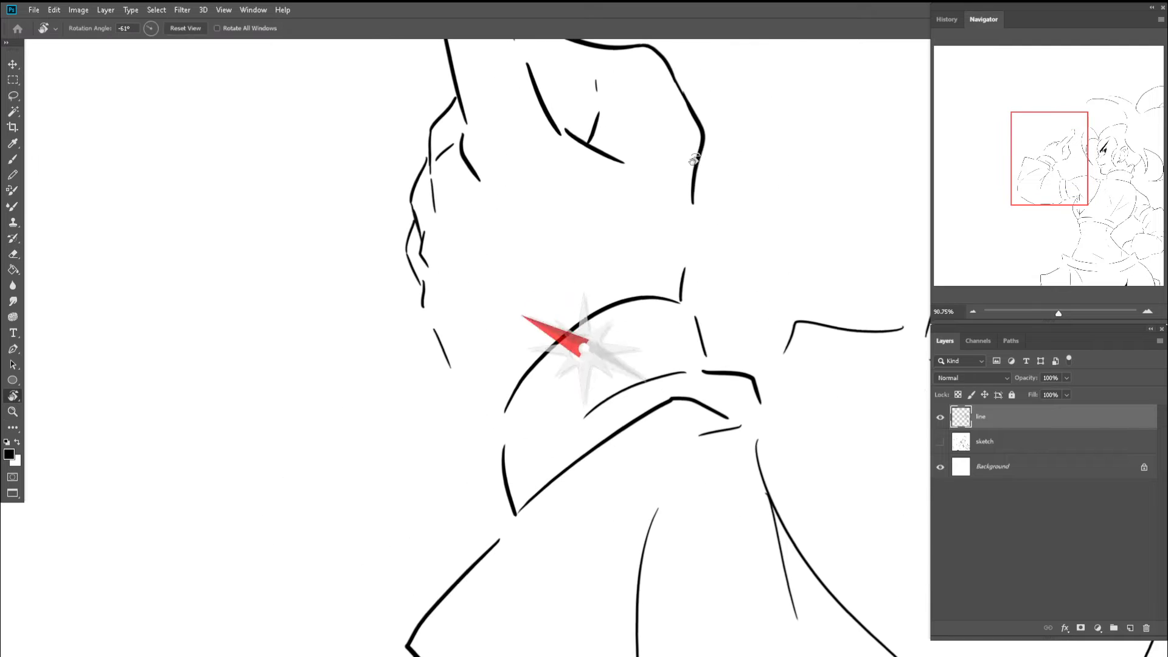
pyautogui.press('b')
pyautogui.moveTo(693, 210)
pyautogui.mouseDown()
pyautogui.moveTo(694, 180)
pyautogui.moveTo(686, 265)
pyautogui.moveTo(643, 188)
pyautogui.moveTo(620, 182)
pyautogui.mouseUp()
pyautogui.hotkey('ctrl', 'space')
pyautogui.press('Escape')
pyautogui.hotkey('ctrl', 'space')
pyautogui.moveTo(756, 335)
pyautogui.mouseDown()
pyautogui.moveTo(845, 360)
pyautogui.moveTo(719, 323)
pyautogui.mouseUp()
pyautogui.hotkey('ctrl', 'space')
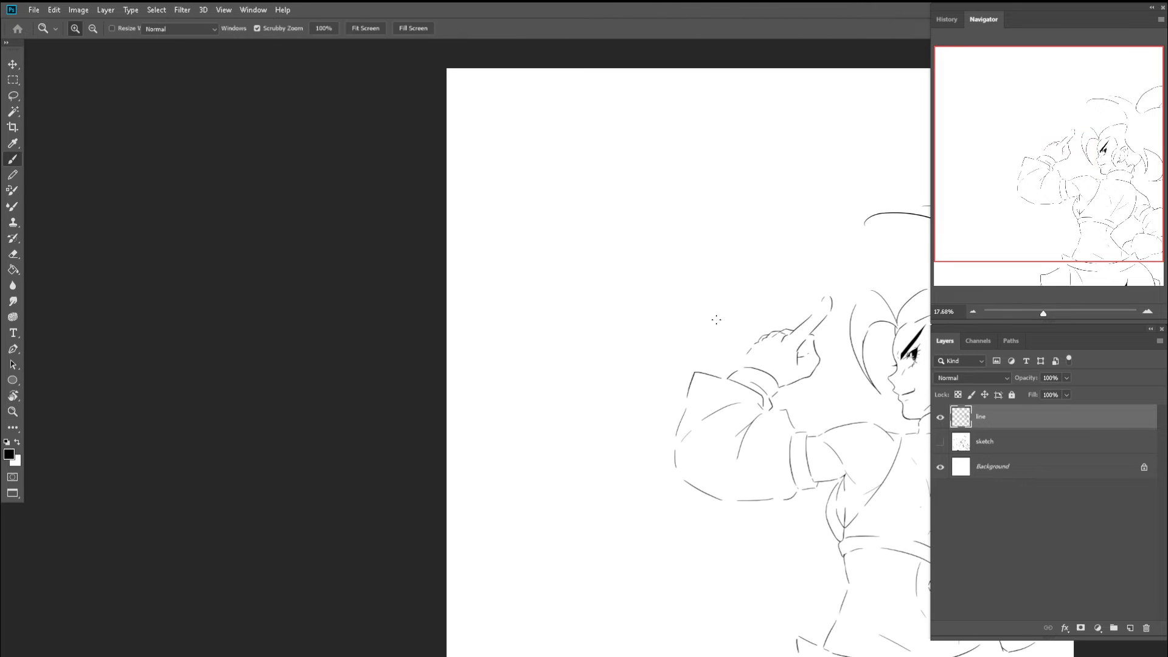
# - Ink a short curved finger line inside the raised hand, beside the existing slanted stroke
pyautogui.hotkey('ctrl', 'space')
pyautogui.moveTo(808, 349)
pyautogui.mouseDown()
pyautogui.moveTo(859, 345)
pyautogui.moveTo(795, 340)
pyautogui.moveTo(785, 360)
pyautogui.moveTo(767, 358)
pyautogui.mouseUp()
pyautogui.press('b')
pyautogui.press('z')
pyautogui.press('b')
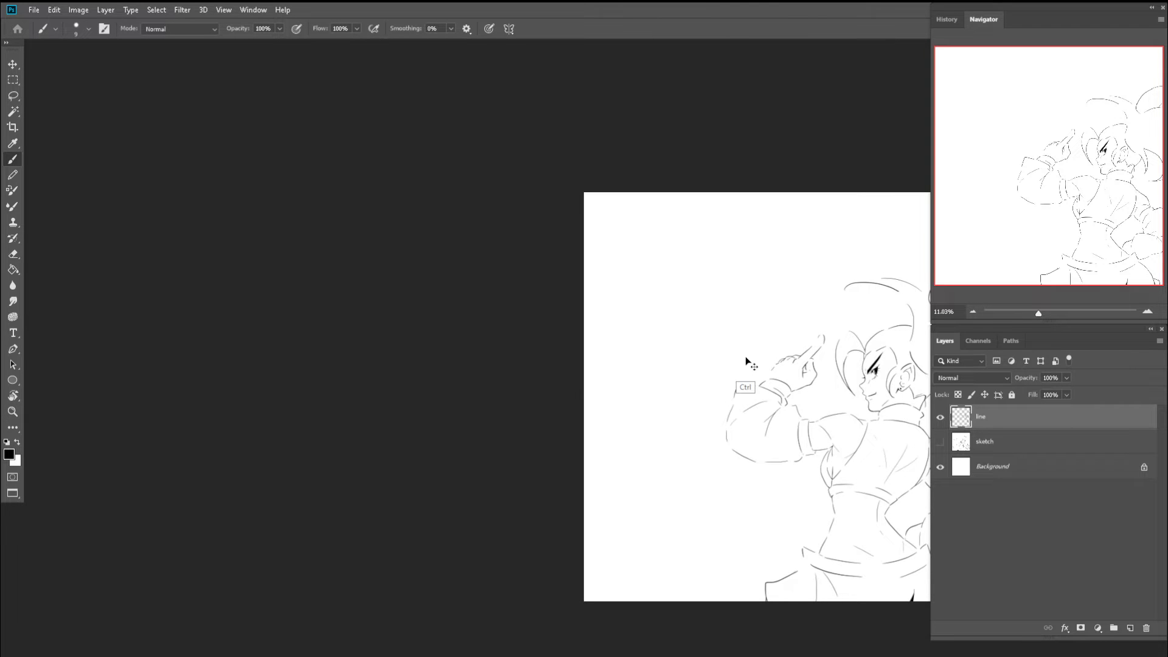
pyautogui.press('z')
pyautogui.moveTo(814, 373); pyautogui.dragTo(836, 393)
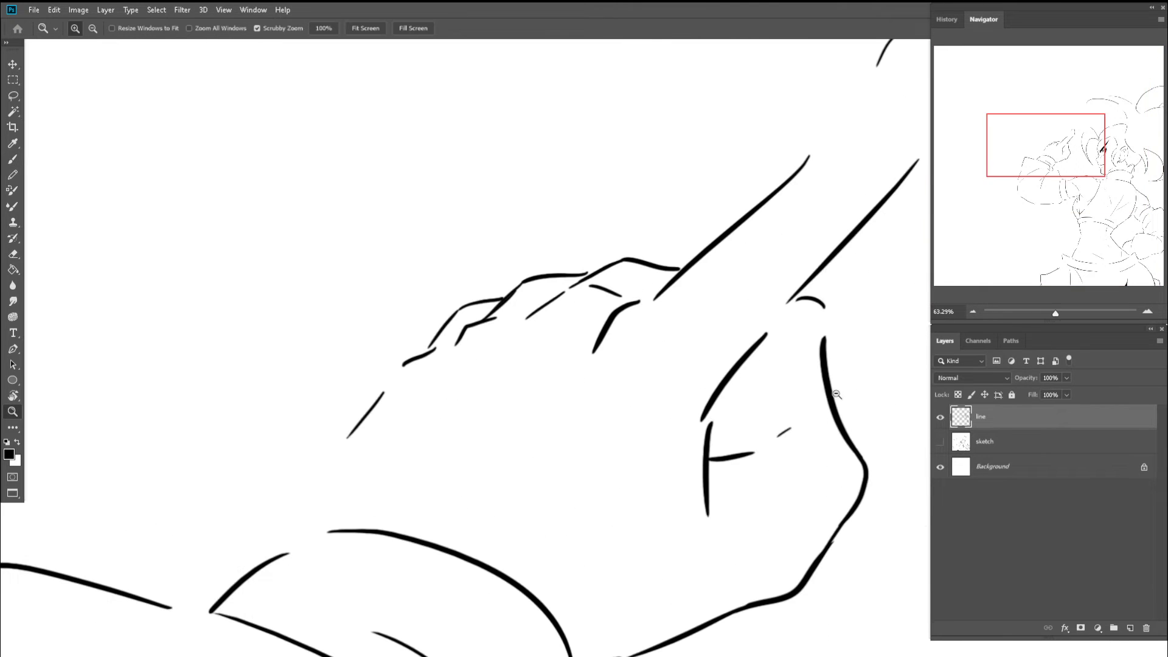
pyautogui.press('b')
pyautogui.moveTo(756, 349); pyautogui.dragTo(746, 411)
pyautogui.hotkey('ctrl', 'z')
pyautogui.moveTo(750, 363); pyautogui.dragTo(753, 424)
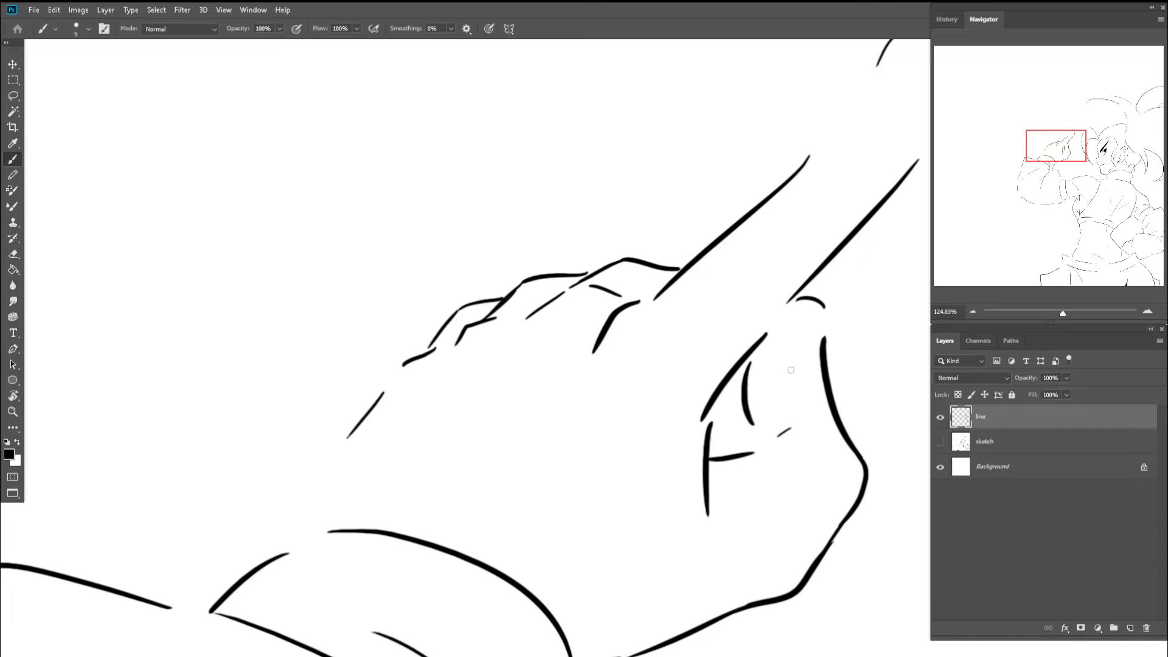
# - Close the gap between the raised thumb's tip and outer edge, and mirror the canvas view horizontally
pyautogui.hotkey('ctrl', 'z')
pyautogui.hotkey('ctrl', 'z')
pyautogui.moveTo(824, 342)
pyautogui.mouseDown()
pyautogui.moveTo(796, 320)
pyautogui.moveTo(724, 318)
pyautogui.mouseUp()
pyautogui.press('z')
pyautogui.hotkey('ctrl', 'shift', 'h')
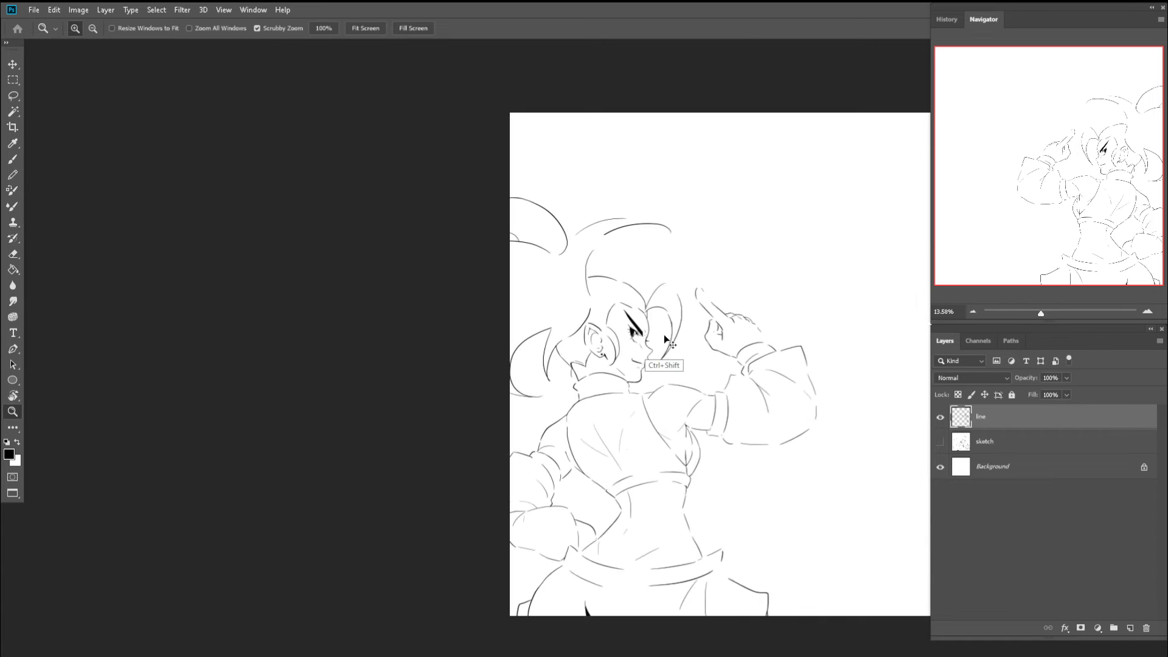
pyautogui.press('r')
pyautogui.moveTo(696, 259); pyautogui.dragTo(717, 295)
pyautogui.press('z')
pyautogui.moveTo(705, 370); pyautogui.dragTo(767, 341)
# - Ink short strokes that join the palm creases at a corner and add a small dash beside them
pyautogui.press('e')
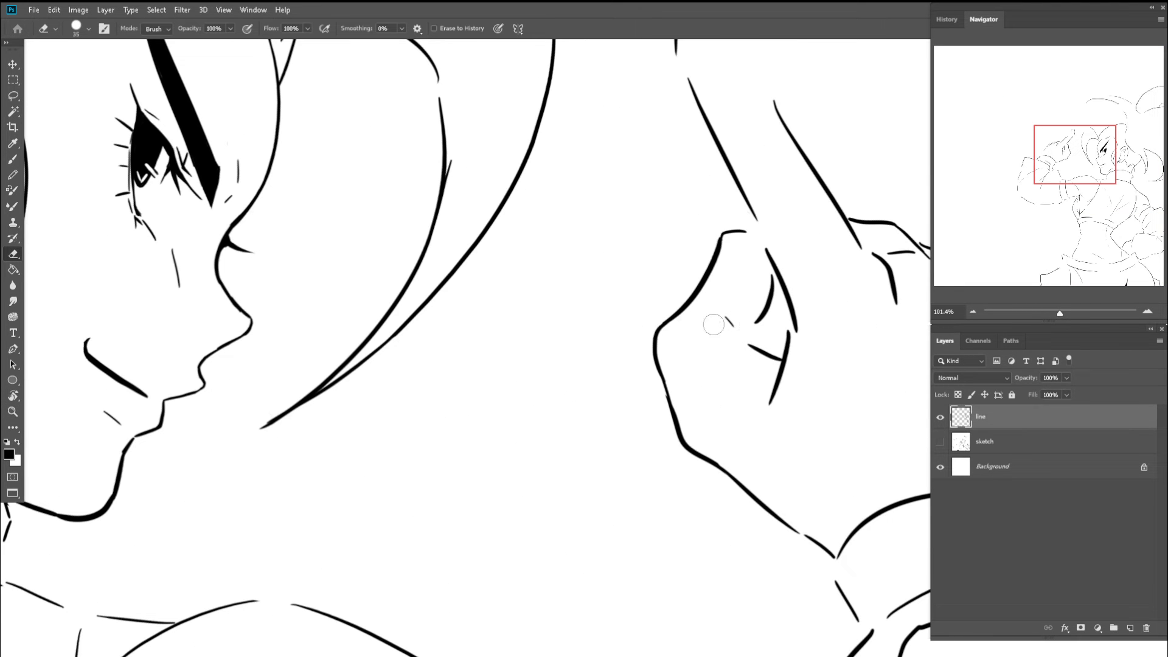
pyautogui.press('z')
pyautogui.moveTo(735, 323); pyautogui.dragTo(750, 330)
pyautogui.press('b')
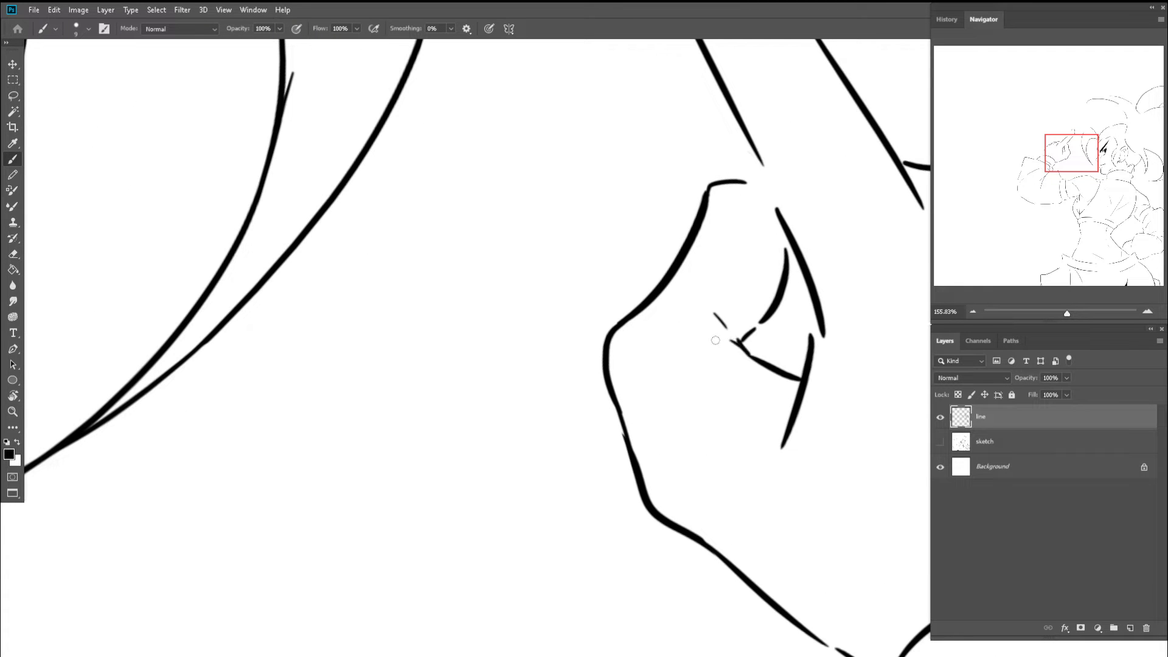
pyautogui.press('z')
pyautogui.moveTo(722, 330); pyautogui.dragTo(641, 312)
pyautogui.press('b')
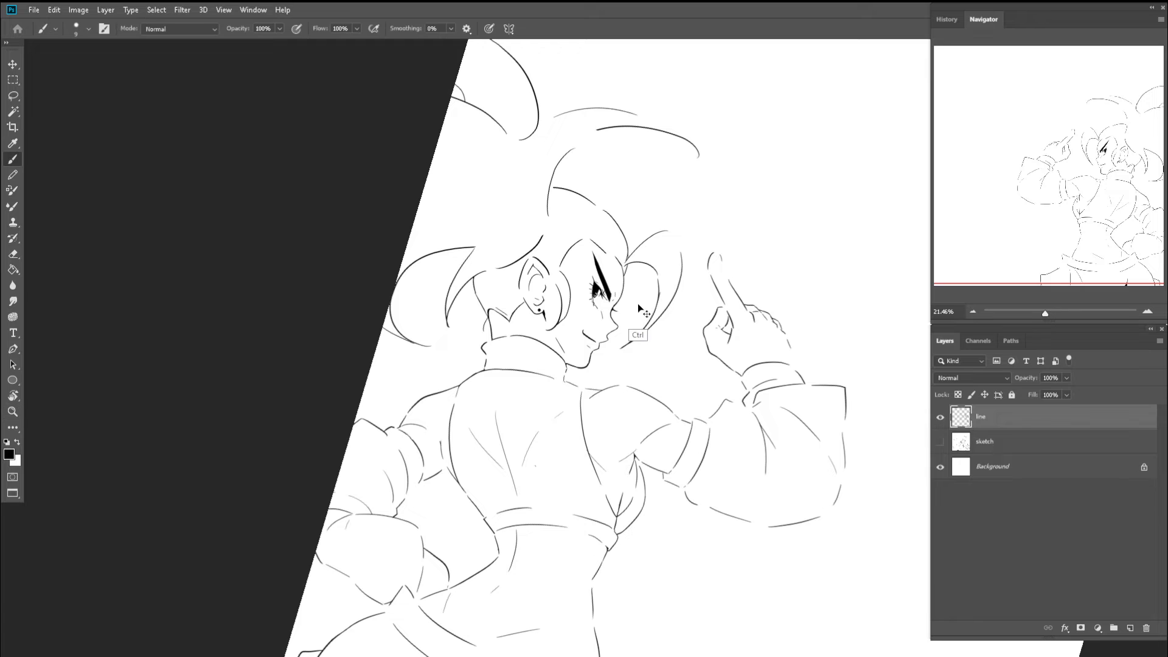
pyautogui.press('z')
pyautogui.moveTo(715, 307); pyautogui.dragTo(791, 306)
pyautogui.press('b')
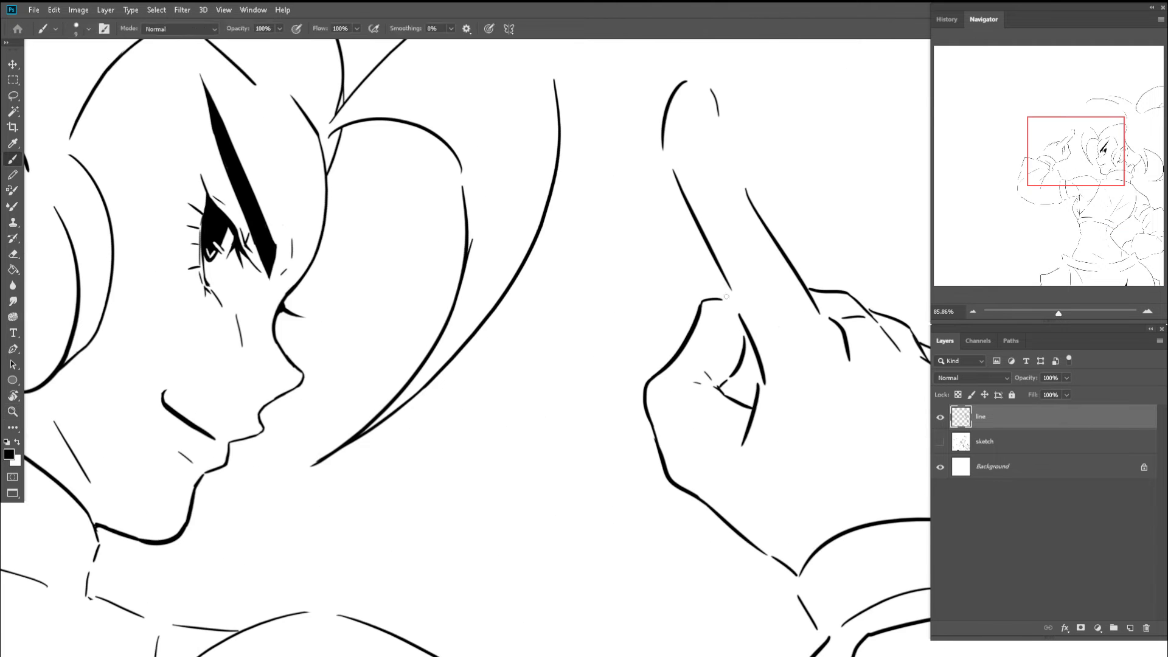
# - Erase the stroke at the raised thumb's tip and redraw it as a lighter, open curve
pyautogui.press('r')
pyautogui.press('b')
pyautogui.moveTo(707, 284)
pyautogui.mouseDown()
pyautogui.moveTo(686, 258)
pyautogui.moveTo(701, 265)
pyautogui.moveTo(681, 279)
pyautogui.moveTo(676, 331)
pyautogui.mouseUp()
pyautogui.press('e')
pyautogui.press('z')
pyautogui.press('b')
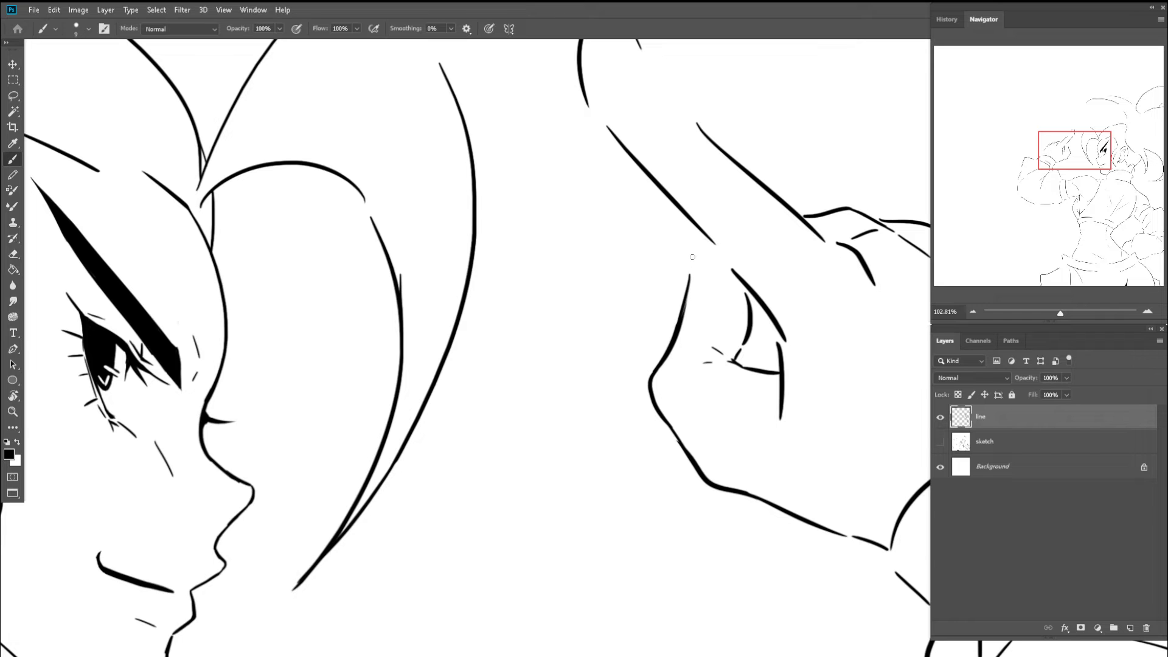
pyautogui.hotkey('ctrl', 'z')
pyautogui.moveTo(693, 258); pyautogui.dragTo(717, 261)
pyautogui.press('z')
pyautogui.moveTo(719, 260); pyautogui.dragTo(615, 254)
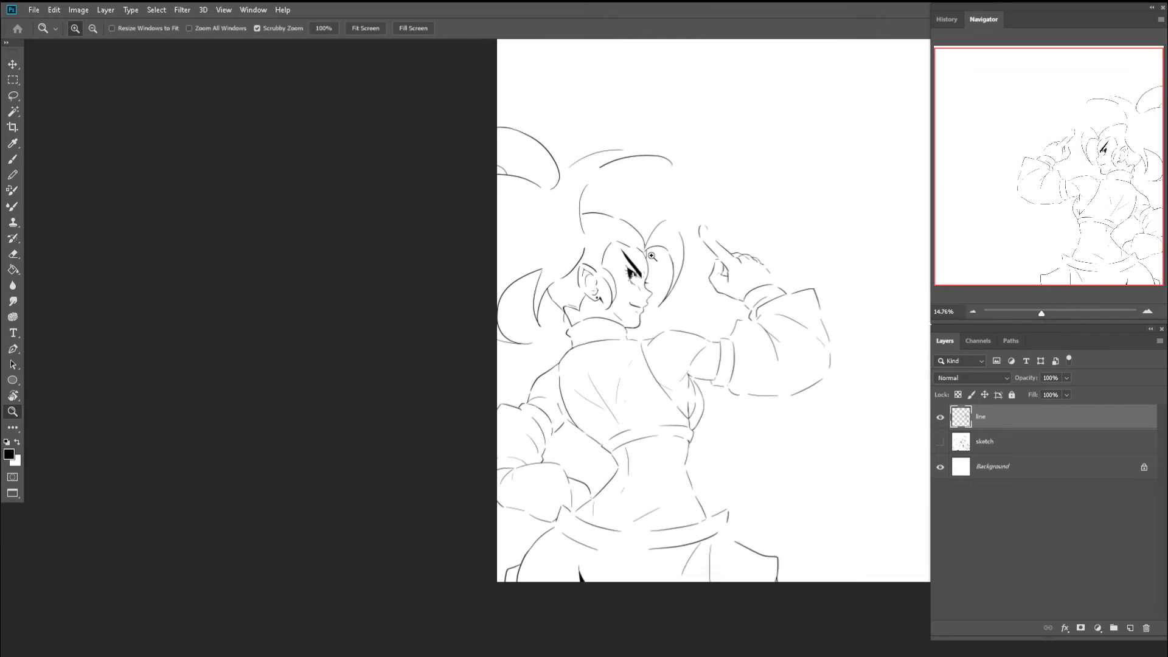
# - Rotate the view and ink the knuckle-side contour of the raised index finger just below its tip
pyautogui.press('b')
pyautogui.press('r')
pyautogui.moveTo(687, 208)
pyautogui.mouseDown()
pyautogui.moveTo(790, 232)
pyautogui.moveTo(809, 268)
pyautogui.mouseUp()
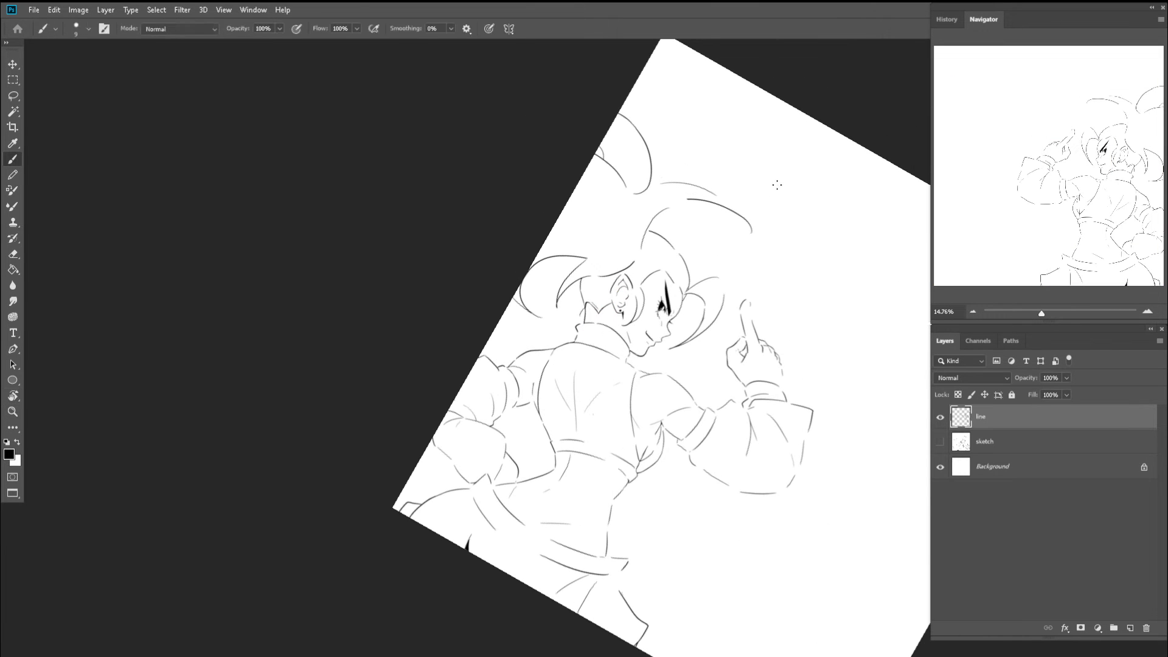
pyautogui.press('z')
pyautogui.moveTo(763, 311)
pyautogui.mouseDown()
pyautogui.moveTo(779, 317)
pyautogui.moveTo(761, 369)
pyautogui.mouseUp()
pyautogui.press('b')
pyautogui.press('z')
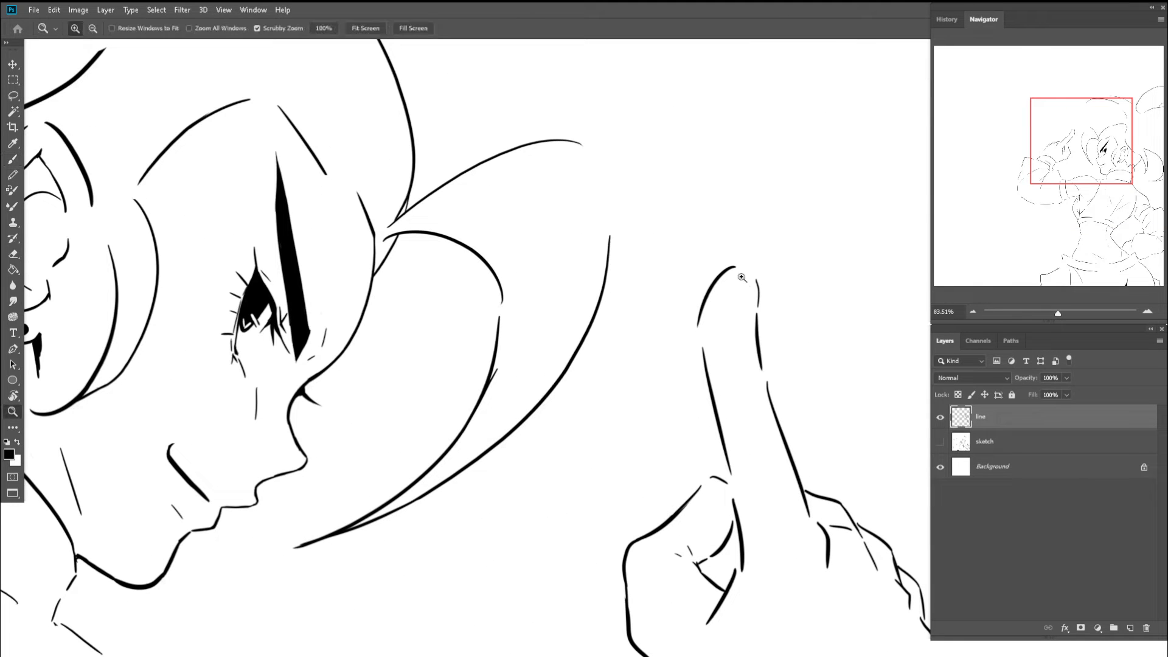
# - Redraw the rounded tip of the raised index finger to connect its two side contours
pyautogui.press('b')
pyautogui.moveTo(743, 281)
pyautogui.mouseDown()
pyautogui.moveTo(763, 285)
pyautogui.moveTo(726, 257)
pyautogui.moveTo(746, 276)
pyautogui.moveTo(715, 274)
pyautogui.moveTo(676, 346)
pyautogui.mouseUp()
pyautogui.press('e')
pyautogui.press('b')
pyautogui.hotkey('ctrl', 'z')
pyautogui.hotkey('ctrl', 'z')
pyautogui.press('e')
pyautogui.press('b')
pyautogui.moveTo(701, 284); pyautogui.dragTo(680, 360)
pyautogui.press('z')
pyautogui.moveTo(709, 321); pyautogui.dragTo(659, 329)
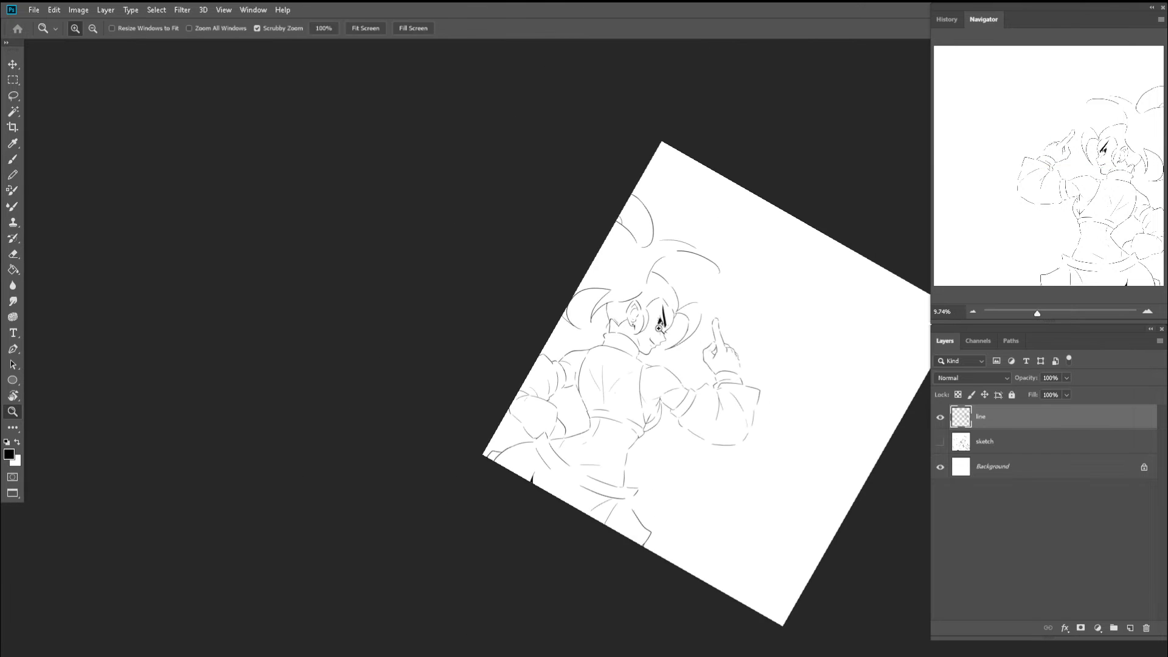
# - Return the view to unmirrored and ink the back-of-hand contour from the knuckles toward the wrist cuff
pyautogui.press('Escape')
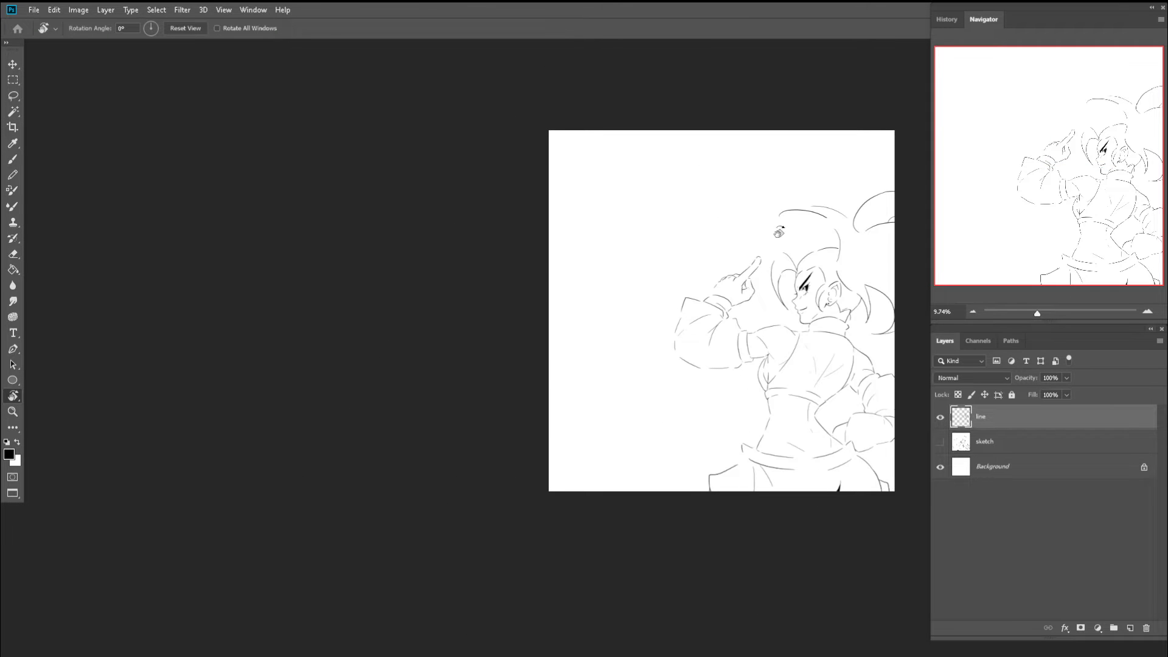
pyautogui.moveTo(779, 233); pyautogui.dragTo(769, 218)
pyautogui.press('z')
pyautogui.moveTo(707, 274)
pyautogui.mouseDown()
pyautogui.moveTo(731, 273)
pyautogui.moveTo(684, 325)
pyautogui.mouseUp()
pyautogui.press('b')
pyautogui.hotkey('ctrl', 'z')
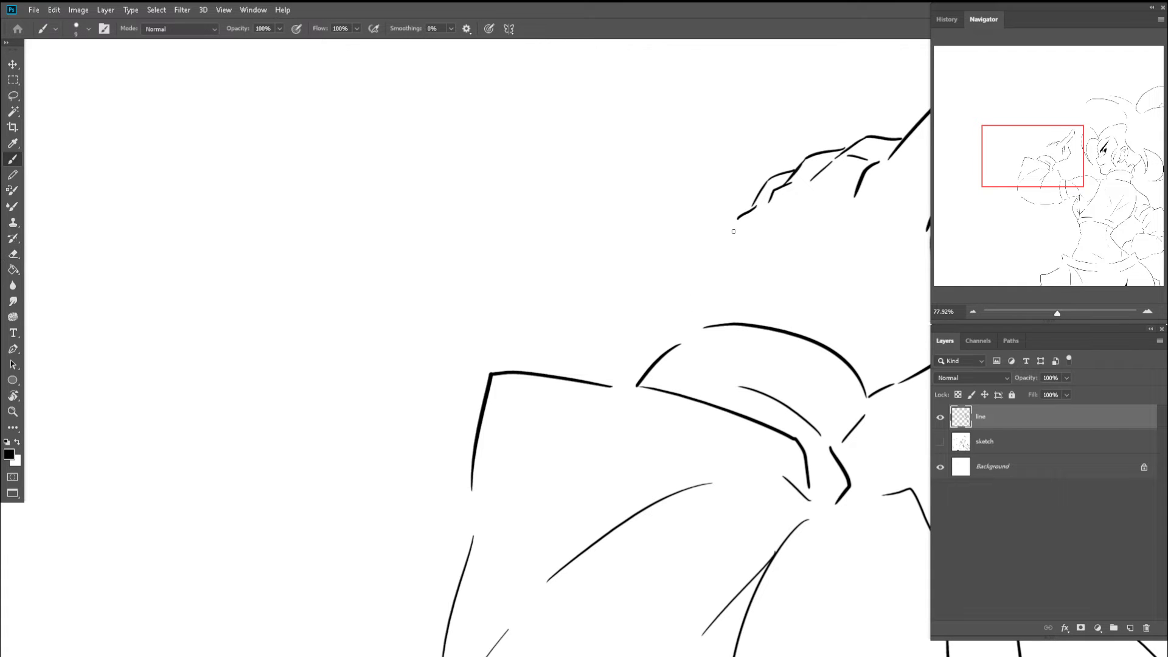
pyautogui.moveTo(733, 232)
pyautogui.mouseDown()
pyautogui.moveTo(698, 313)
pyautogui.moveTo(676, 329)
pyautogui.moveTo(699, 333)
pyautogui.moveTo(683, 345)
pyautogui.moveTo(706, 328)
pyautogui.mouseUp()
# - Rework the wrist cuff's outer corner, erase its lower edge and ink a dashed fold line across the cuff
pyautogui.press('z')
pyautogui.press('b')
pyautogui.press('e')
pyautogui.press('b')
pyautogui.press('e')
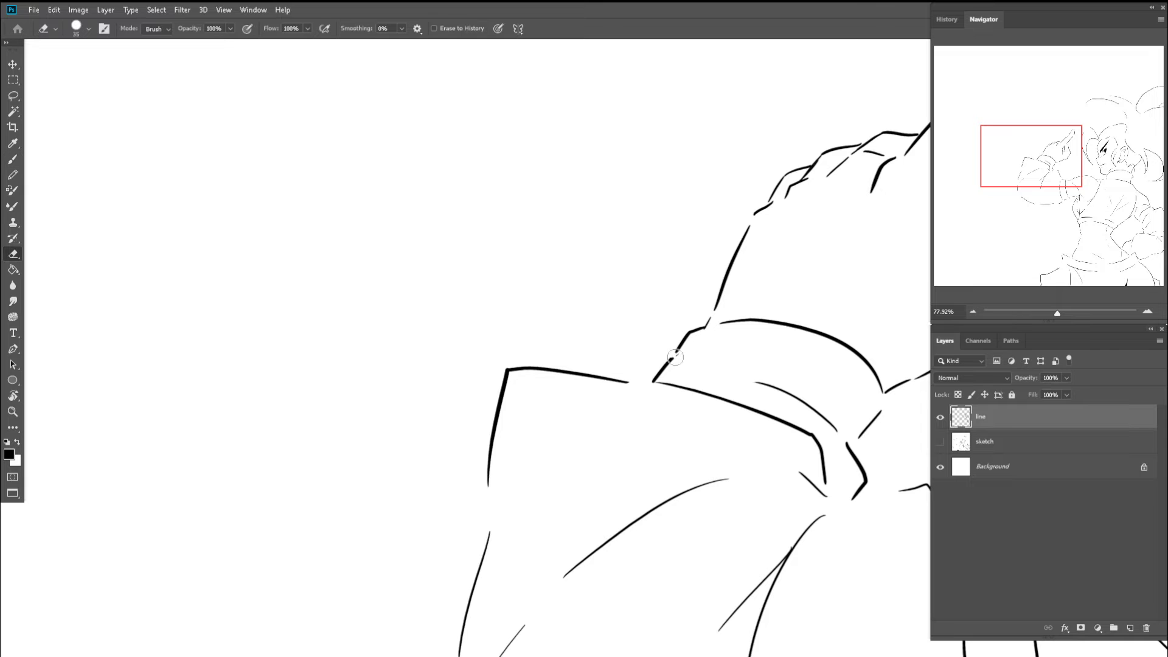
pyautogui.press('b')
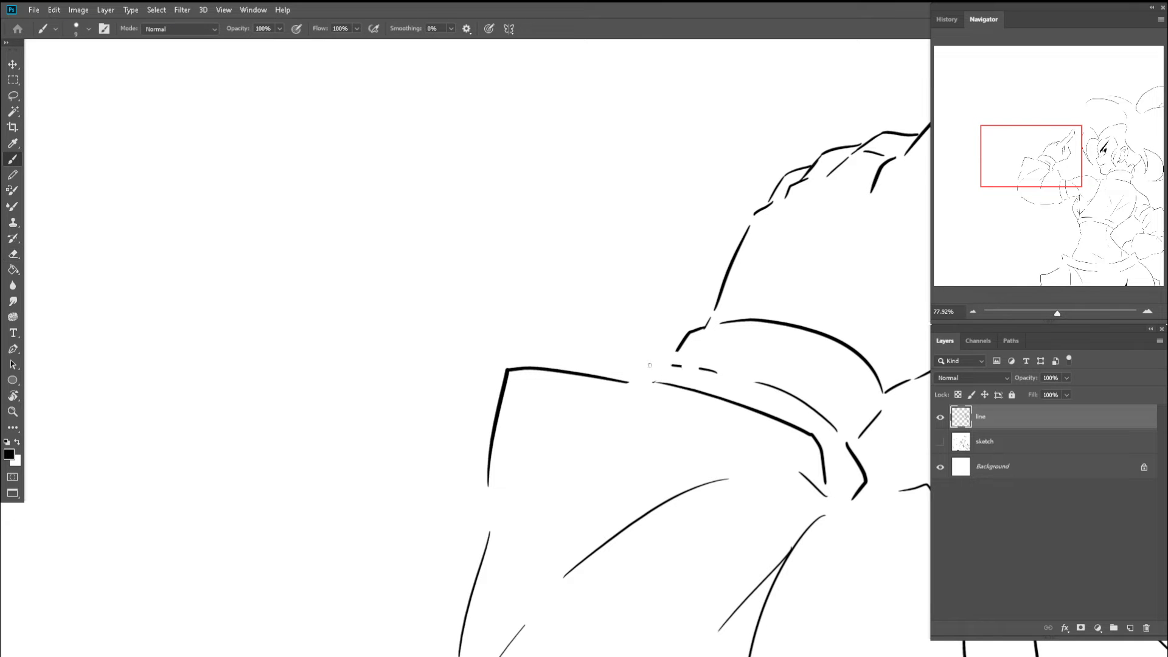
pyautogui.press('z')
pyautogui.moveTo(630, 358); pyautogui.dragTo(569, 344)
pyautogui.press('b')
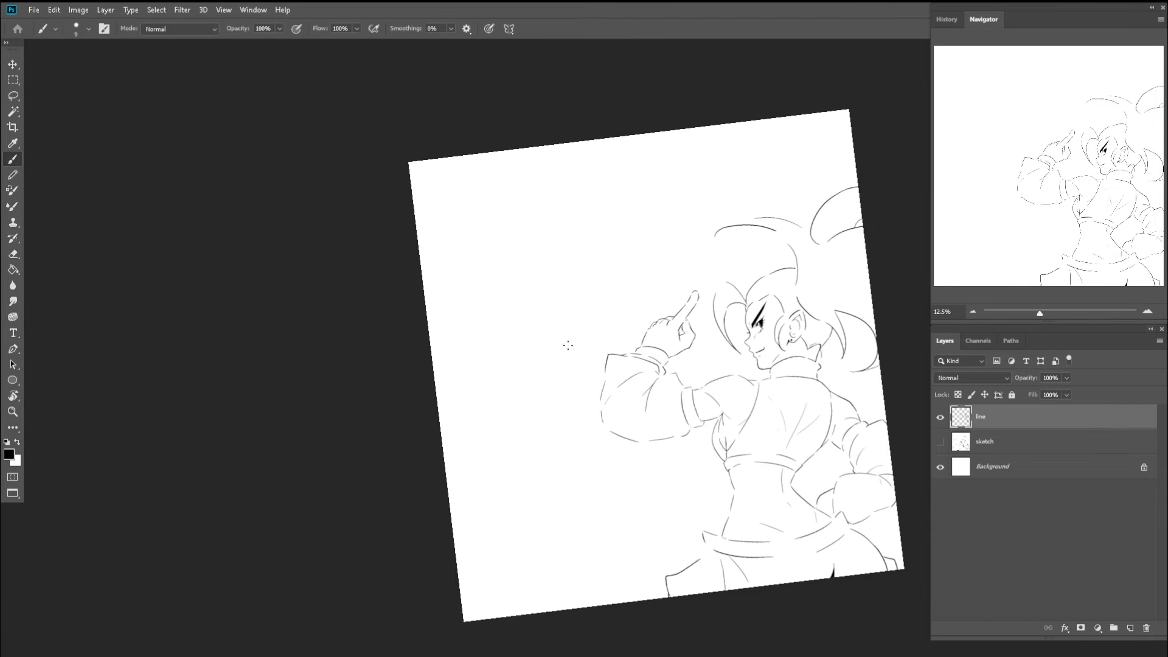
# - Examine the line art of the raised arm and upper body at several rotations and zoom levels
pyautogui.press('r')
pyautogui.moveTo(584, 279); pyautogui.dragTo(685, 286)
pyautogui.press('z')
pyautogui.moveTo(595, 407); pyautogui.dragTo(579, 397)
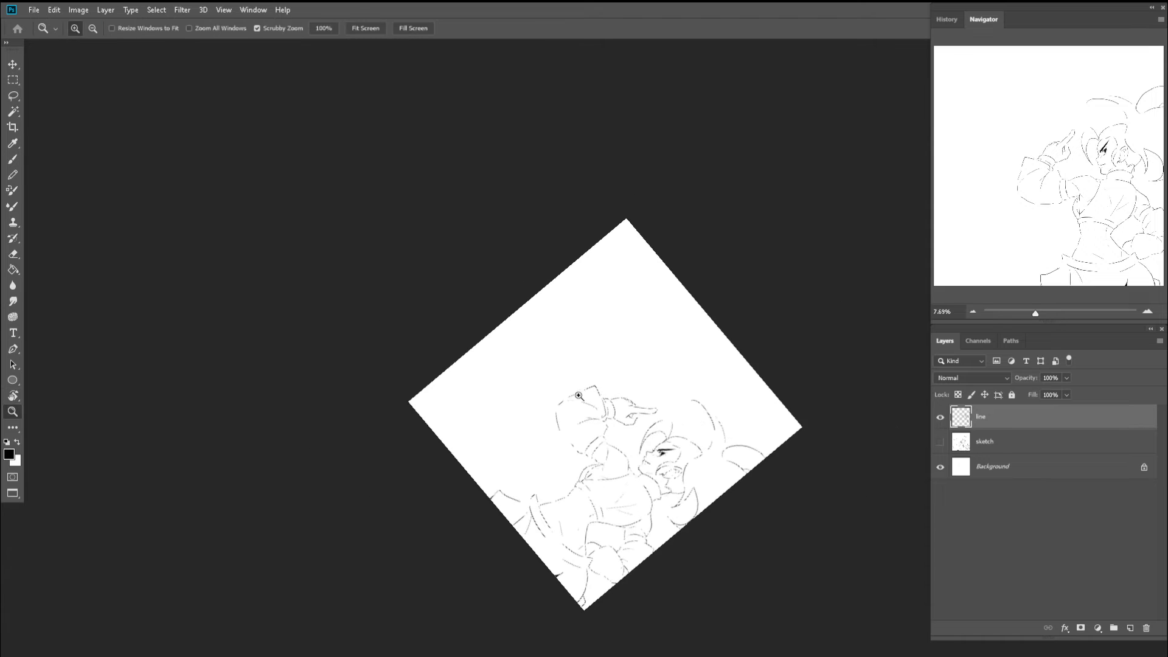
pyautogui.press('r')
pyautogui.moveTo(657, 395); pyautogui.dragTo(732, 307)
pyautogui.press('z')
pyautogui.moveTo(647, 433); pyautogui.dragTo(590, 310)
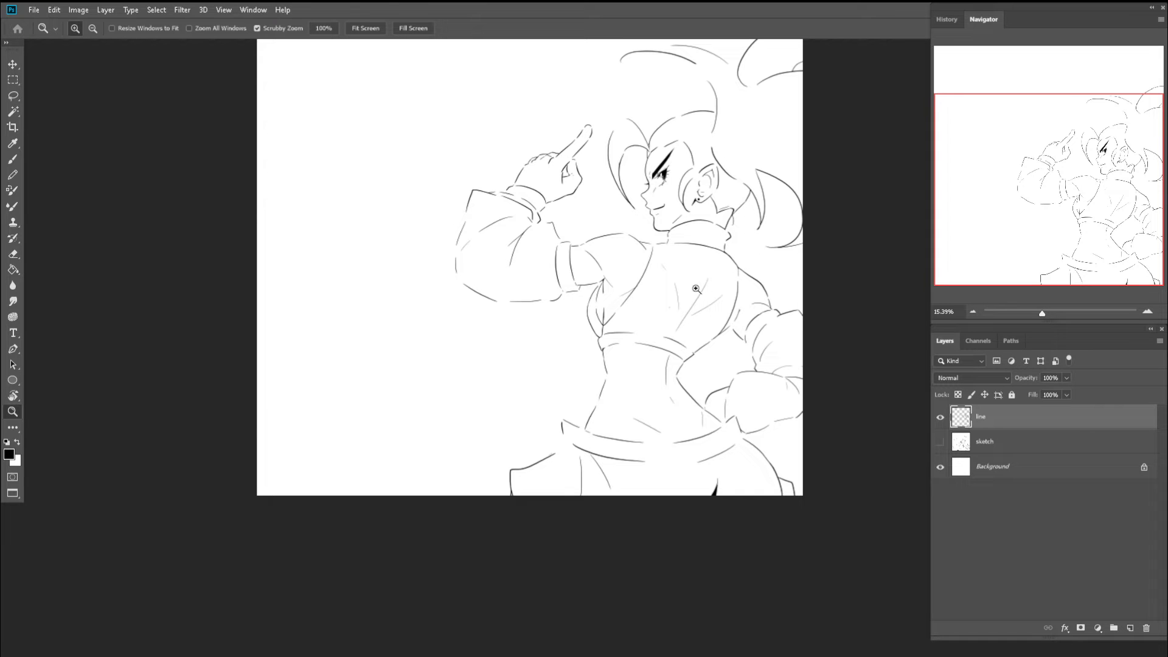
pyautogui.moveTo(621, 270)
pyautogui.mouseDown()
pyautogui.moveTo(686, 256)
pyautogui.moveTo(675, 241)
pyautogui.moveTo(638, 263)
pyautogui.moveTo(611, 248)
pyautogui.mouseUp()
pyautogui.press('b')
pyautogui.press('ctrl')
pyautogui.press('e')
pyautogui.press('b')
pyautogui.hotkey('ctrl', 'space')
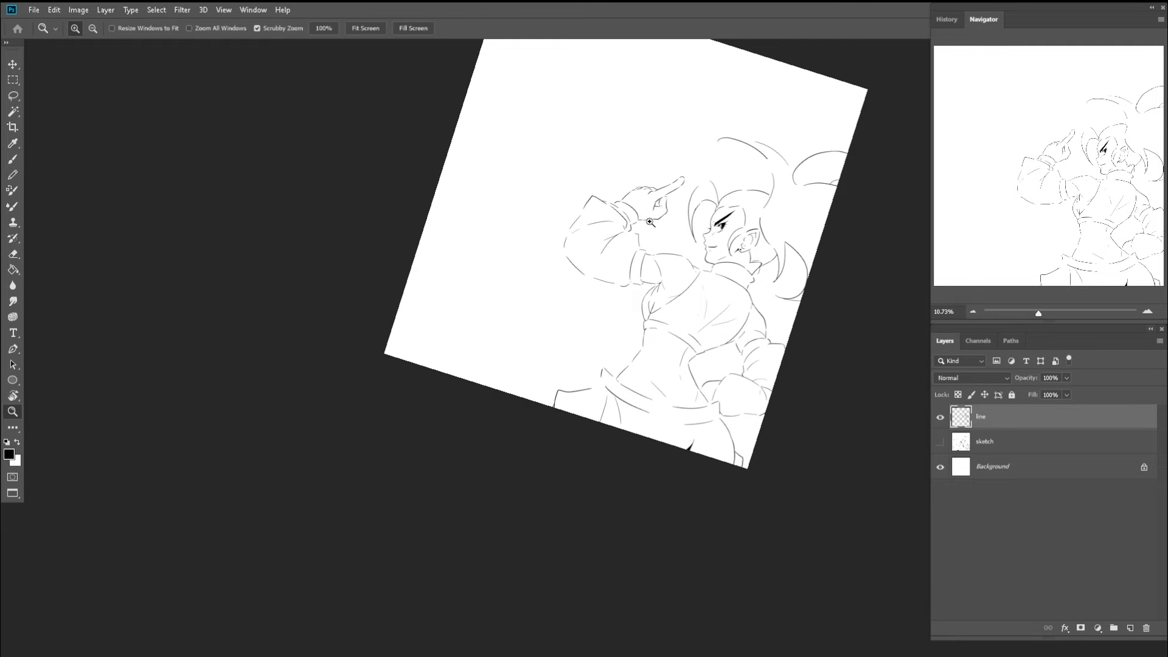
# - Clean up the doubled strokes on the far shoulder below the collar into a single contour
pyautogui.moveTo(727, 263); pyautogui.dragTo(780, 350)
pyautogui.press('b')
pyautogui.hotkey('ctrl', 'z')
pyautogui.press('e')
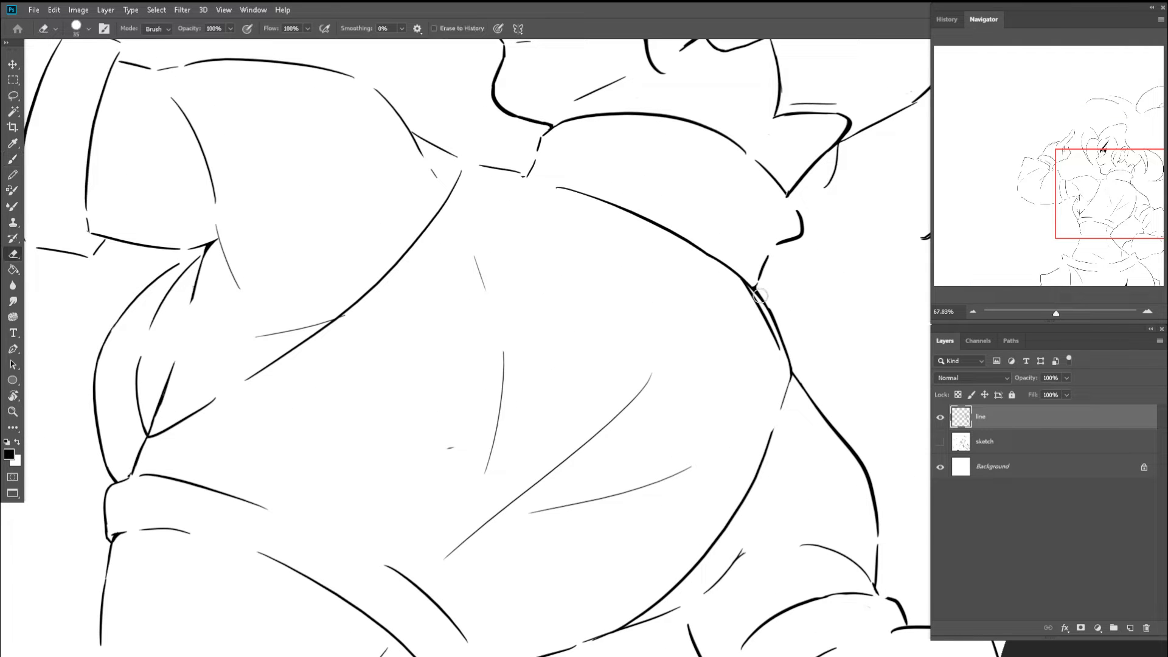
pyautogui.moveTo(762, 292)
pyautogui.mouseDown()
pyautogui.moveTo(782, 350)
pyautogui.moveTo(811, 377)
pyautogui.mouseUp()
pyautogui.press('z')
pyautogui.press('b')
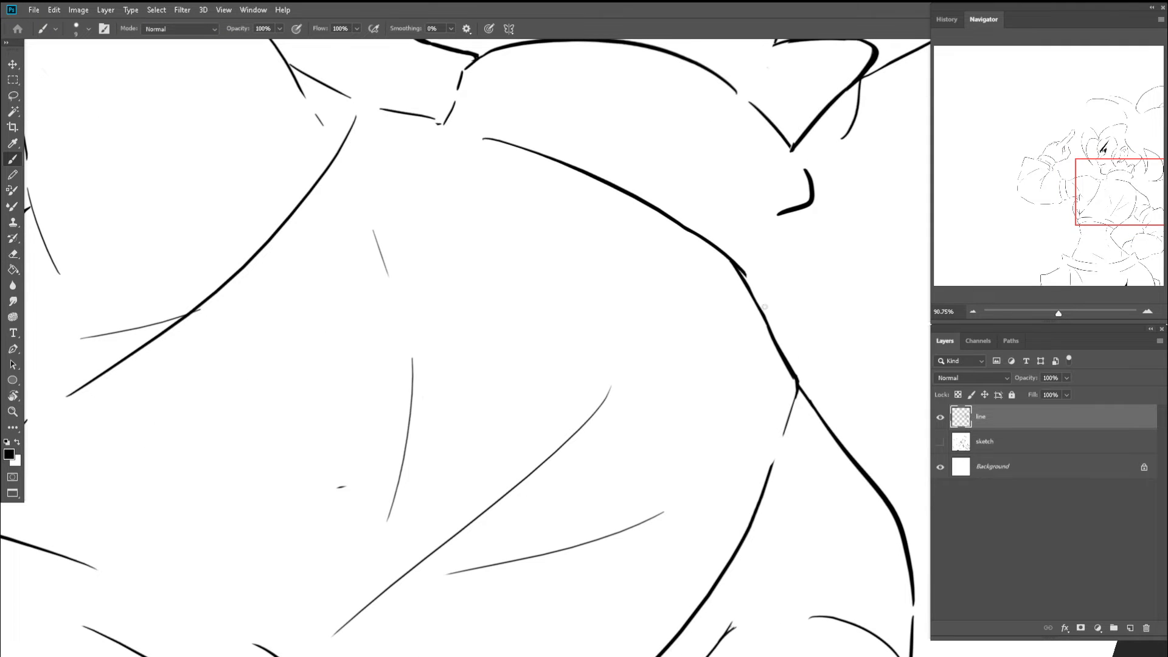
# - Tidy the join under the collar and redraw the collar's short back edge down to the shoulder line
pyautogui.press('r')
pyautogui.moveTo(763, 227)
pyautogui.mouseDown()
pyautogui.moveTo(701, 172)
pyautogui.moveTo(706, 284)
pyautogui.mouseUp()
pyautogui.press('b')
pyautogui.press('e')
pyautogui.press('b')
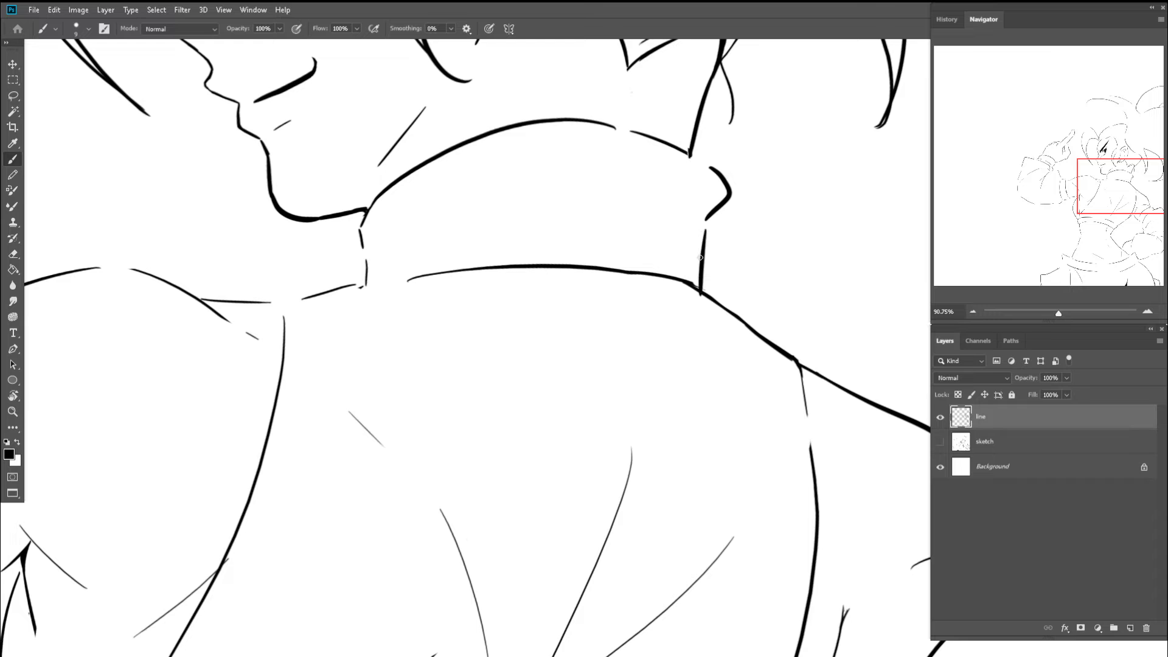
pyautogui.hotkey('ctrl', 'z')
pyautogui.moveTo(705, 229)
pyautogui.mouseDown()
pyautogui.moveTo(700, 295)
pyautogui.moveTo(642, 263)
pyautogui.moveTo(613, 264)
pyautogui.mouseUp()
pyautogui.press('z')
pyautogui.press('r')
pyautogui.press('Escape')
pyautogui.press('z')
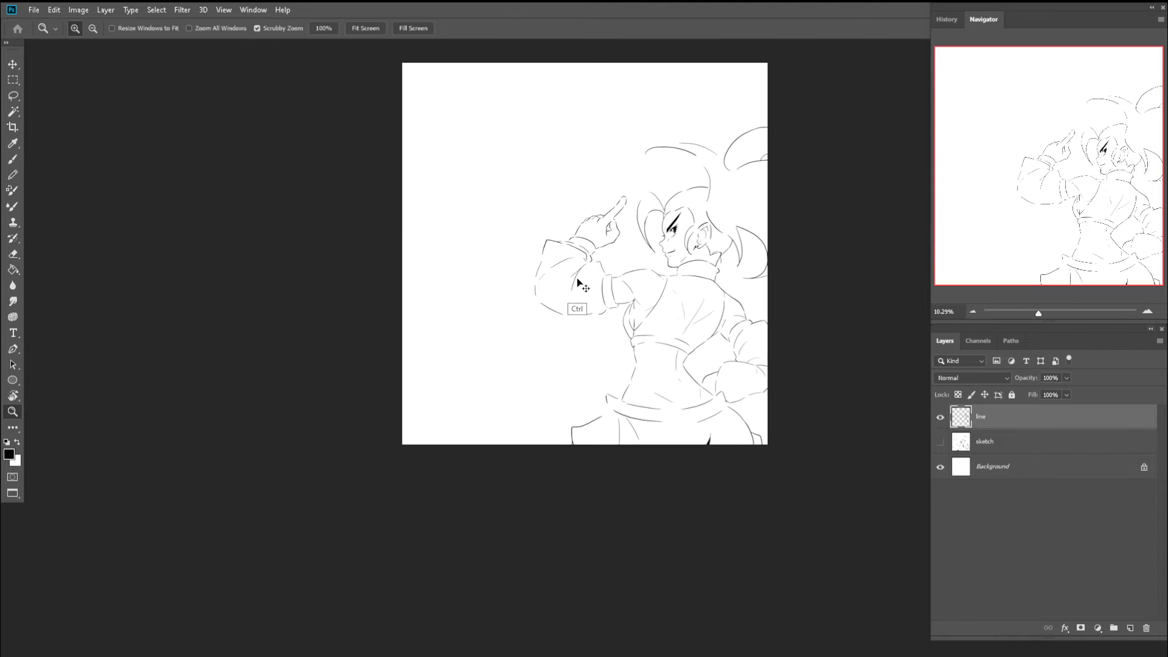
# - Check the whole figure's proportions in mirrored and unmirrored views
pyautogui.press('r')
pyautogui.moveTo(585, 208); pyautogui.dragTo(598, 207)
pyautogui.press('z')
pyautogui.press('r')
pyautogui.press('Escape')
pyautogui.press('z')
pyautogui.hotkey('ctrl', 'shift', 'h')
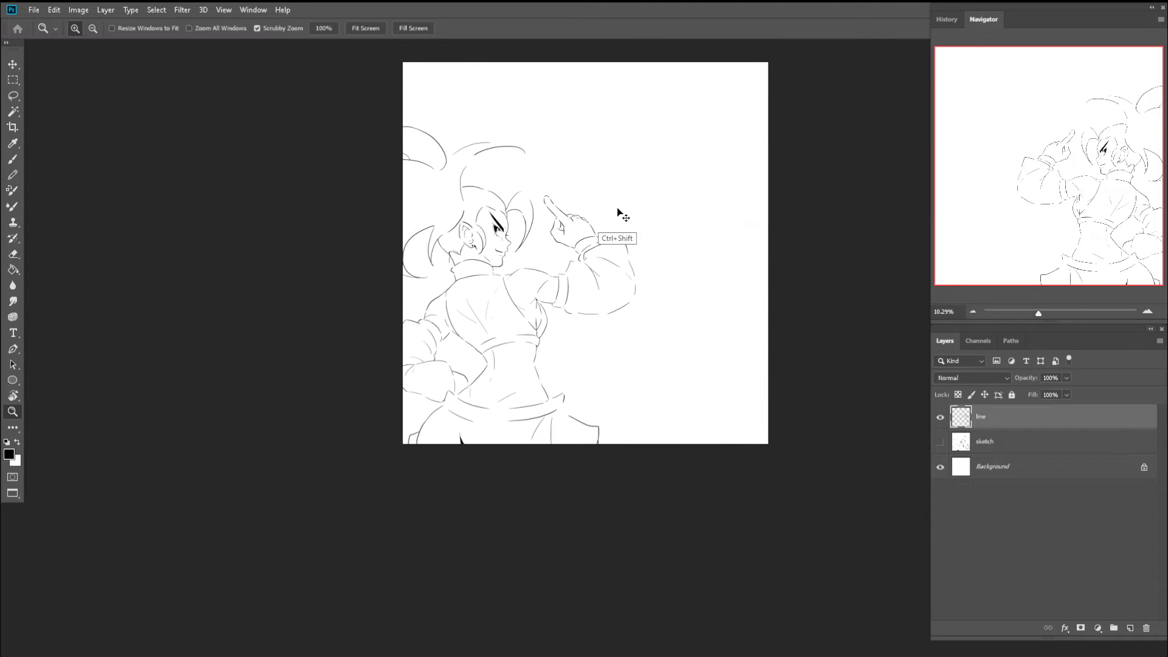
pyautogui.moveTo(471, 250); pyautogui.dragTo(503, 258)
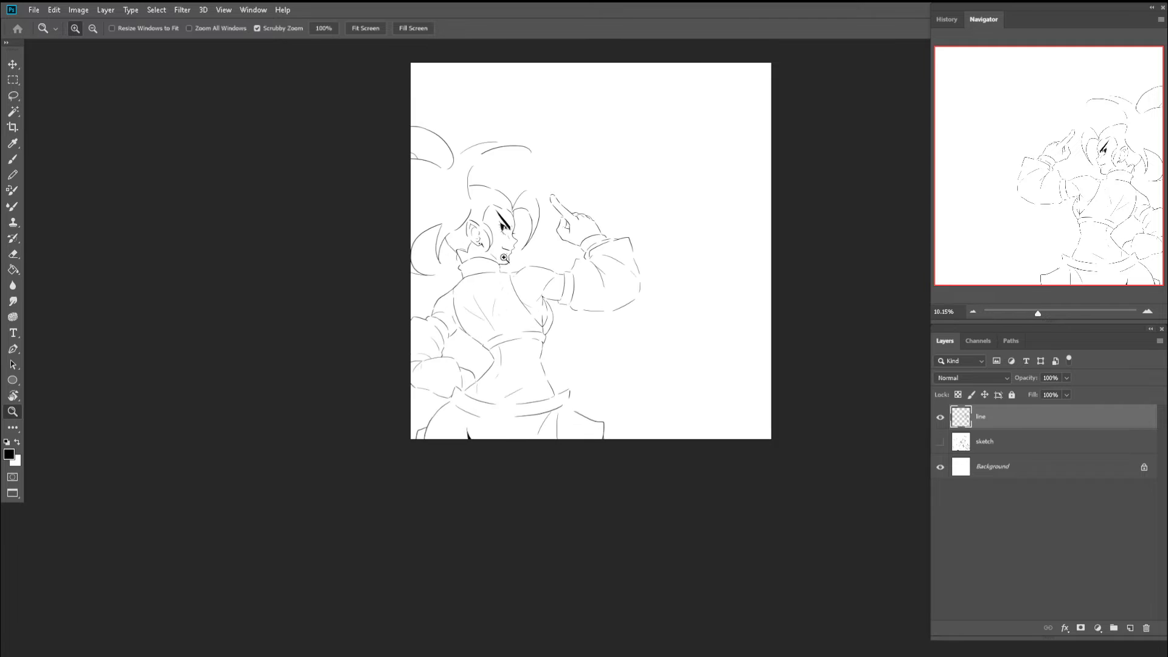
pyautogui.hotkey('ctrl', 'shift', 'h')
# - Rotate the view and thicken the raised arm's shoulder curve into one continuous line toward the collar
pyautogui.moveTo(633, 272); pyautogui.dragTo(703, 281)
pyautogui.press('r')
pyautogui.moveTo(624, 236); pyautogui.dragTo(694, 262)
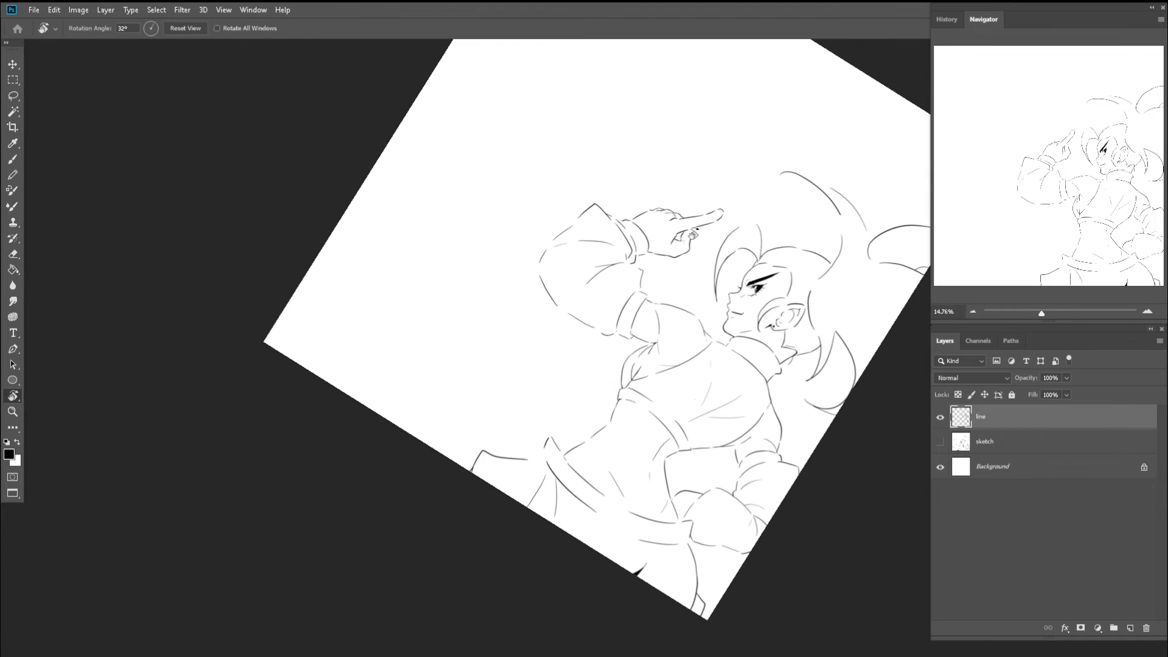
pyautogui.press('z')
pyautogui.moveTo(689, 321); pyautogui.dragTo(773, 350)
pyautogui.press('b')
pyautogui.moveTo(675, 301)
pyautogui.mouseDown()
pyautogui.moveTo(706, 311)
pyautogui.moveTo(757, 408)
pyautogui.moveTo(690, 309)
pyautogui.mouseUp()
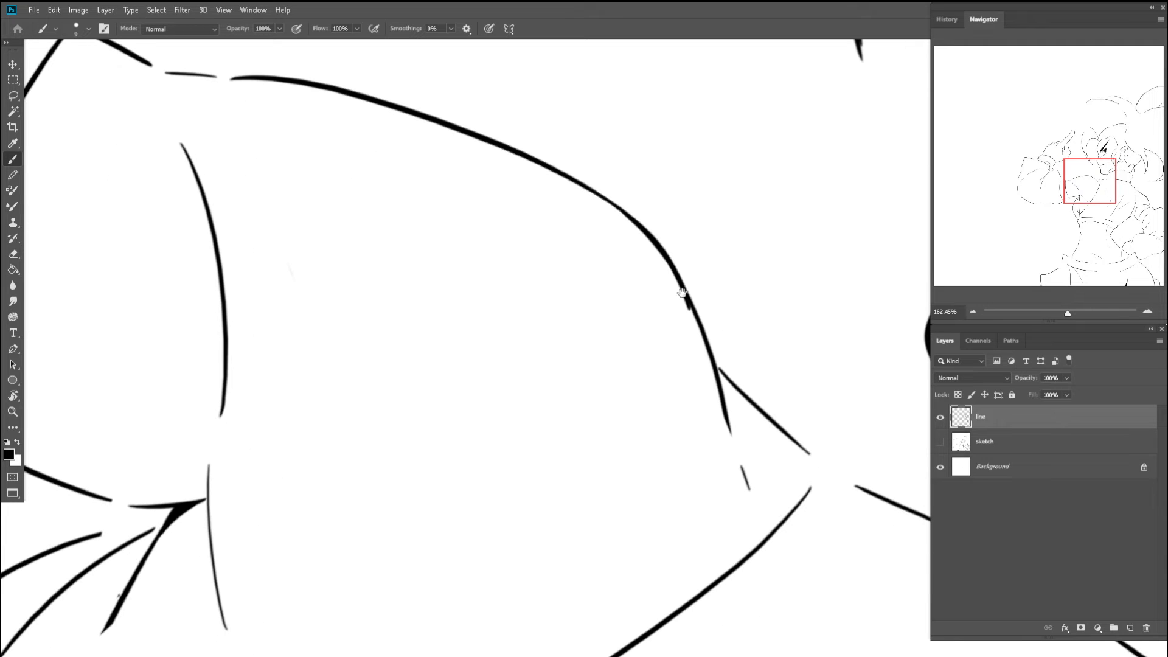
pyautogui.moveTo(633, 222); pyautogui.dragTo(708, 340)
pyautogui.moveTo(675, 276); pyautogui.dragTo(731, 430)
pyautogui.moveTo(730, 432)
pyautogui.mouseDown()
pyautogui.moveTo(699, 341)
pyautogui.moveTo(714, 390)
pyautogui.mouseUp()
pyautogui.moveTo(695, 336); pyautogui.dragTo(720, 401)
pyautogui.moveTo(735, 394)
pyautogui.mouseDown()
pyautogui.moveTo(630, 354)
pyautogui.moveTo(781, 444)
pyautogui.moveTo(775, 429)
pyautogui.mouseUp()
pyautogui.press('b')
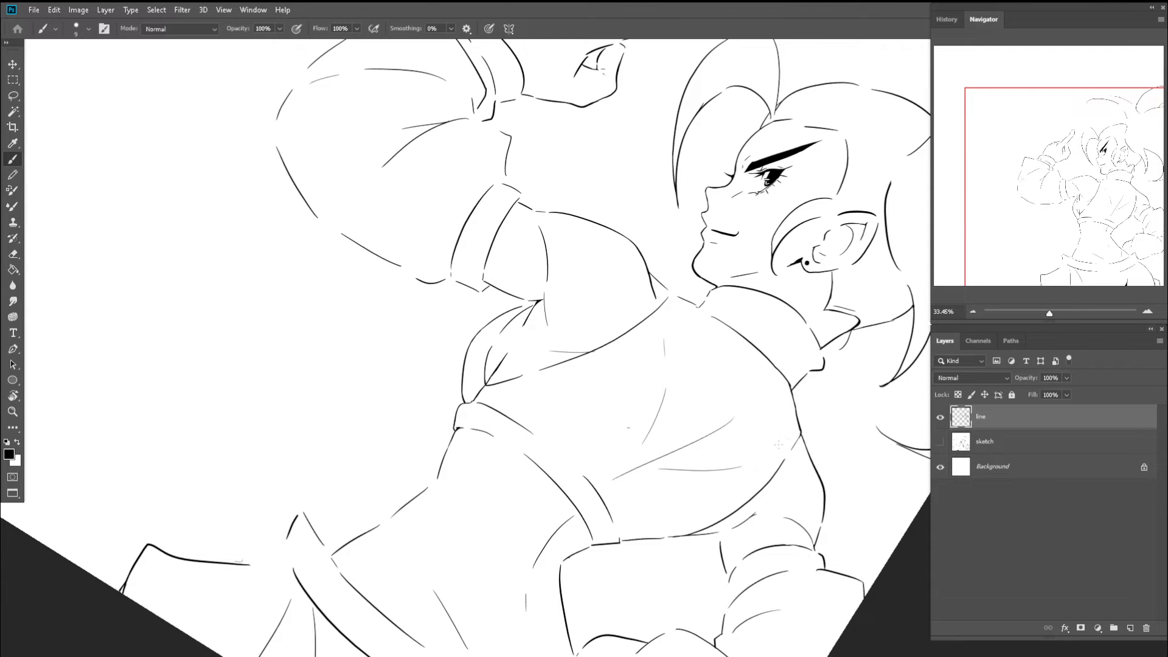
# - Thicken the far arm's outer contour down to where it meets the sleeve, and reset the view rotation
pyautogui.moveTo(803, 465)
pyautogui.mouseDown()
pyautogui.moveTo(825, 473)
pyautogui.moveTo(736, 438)
pyautogui.moveTo(732, 371)
pyautogui.moveTo(694, 339)
pyautogui.moveTo(754, 464)
pyautogui.mouseUp()
pyautogui.press('r')
pyautogui.moveTo(727, 414); pyautogui.dragTo(753, 457)
pyautogui.moveTo(727, 378); pyautogui.dragTo(739, 508)
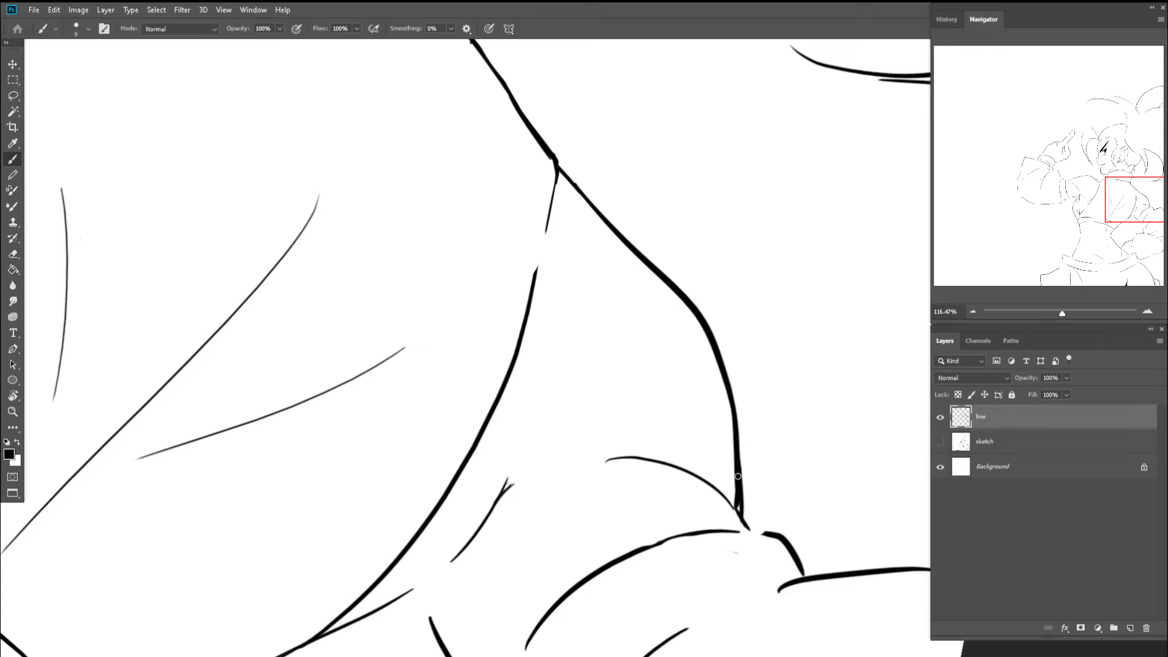
pyautogui.press('z')
pyautogui.moveTo(734, 458); pyautogui.dragTo(644, 399)
pyautogui.press('r')
pyautogui.press('Escape')
pyautogui.press('z')
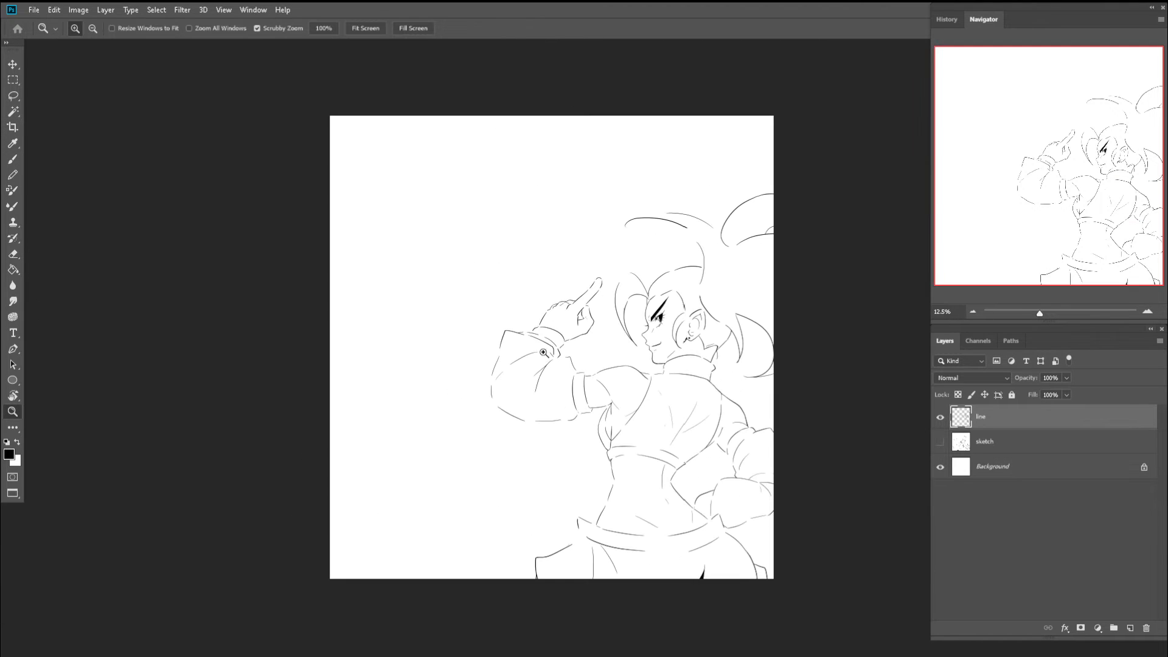
# - Touch up the top of the vest's armhole line and the shoulder stroke ending beside it
pyautogui.moveTo(638, 348)
pyautogui.mouseDown()
pyautogui.moveTo(540, 347)
pyautogui.moveTo(655, 343)
pyautogui.mouseUp()
pyautogui.moveTo(583, 332)
pyautogui.mouseDown()
pyautogui.moveTo(667, 376)
pyautogui.moveTo(620, 368)
pyautogui.moveTo(561, 329)
pyautogui.mouseUp()
pyautogui.press('e')
pyautogui.hotkey('ctrl', 'z')
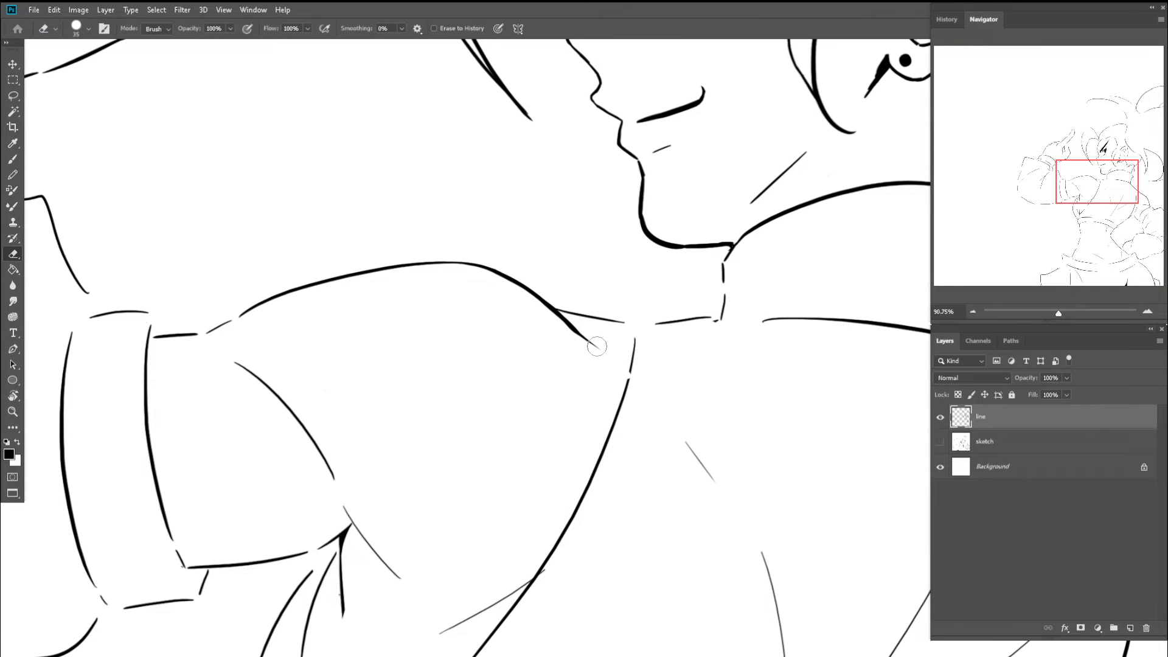
pyautogui.press('b')
pyautogui.press('z')
pyautogui.moveTo(615, 357)
pyautogui.mouseDown()
pyautogui.moveTo(633, 363)
pyautogui.moveTo(643, 337)
pyautogui.moveTo(666, 396)
pyautogui.moveTo(566, 359)
pyautogui.mouseUp()
# - Bring the near hip into close view and thicken the short side edge of the waistband
pyautogui.press('r')
pyautogui.press('z')
pyautogui.press('c')
pyautogui.press('z')
pyautogui.moveTo(651, 342); pyautogui.dragTo(664, 383)
pyautogui.press('z')
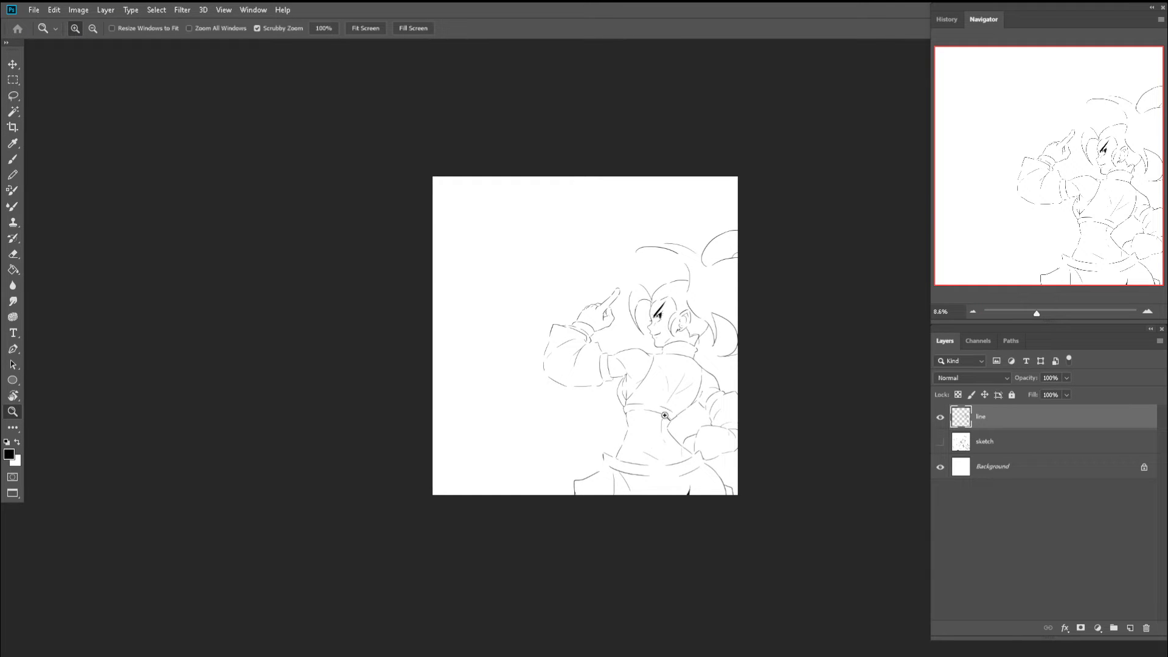
pyautogui.moveTo(597, 479); pyautogui.dragTo(644, 461)
pyautogui.press('r')
pyautogui.moveTo(656, 405); pyautogui.dragTo(682, 389)
pyautogui.press('e')
pyautogui.press('b')
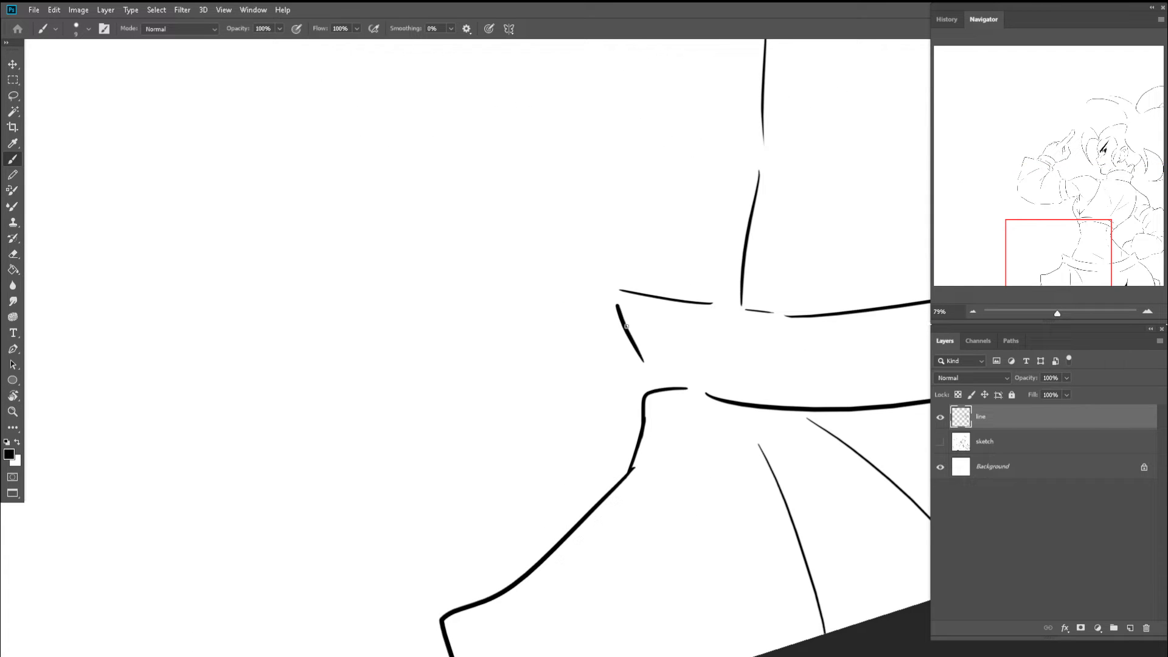
pyautogui.press('e')
pyautogui.moveTo(629, 473); pyautogui.dragTo(664, 347)
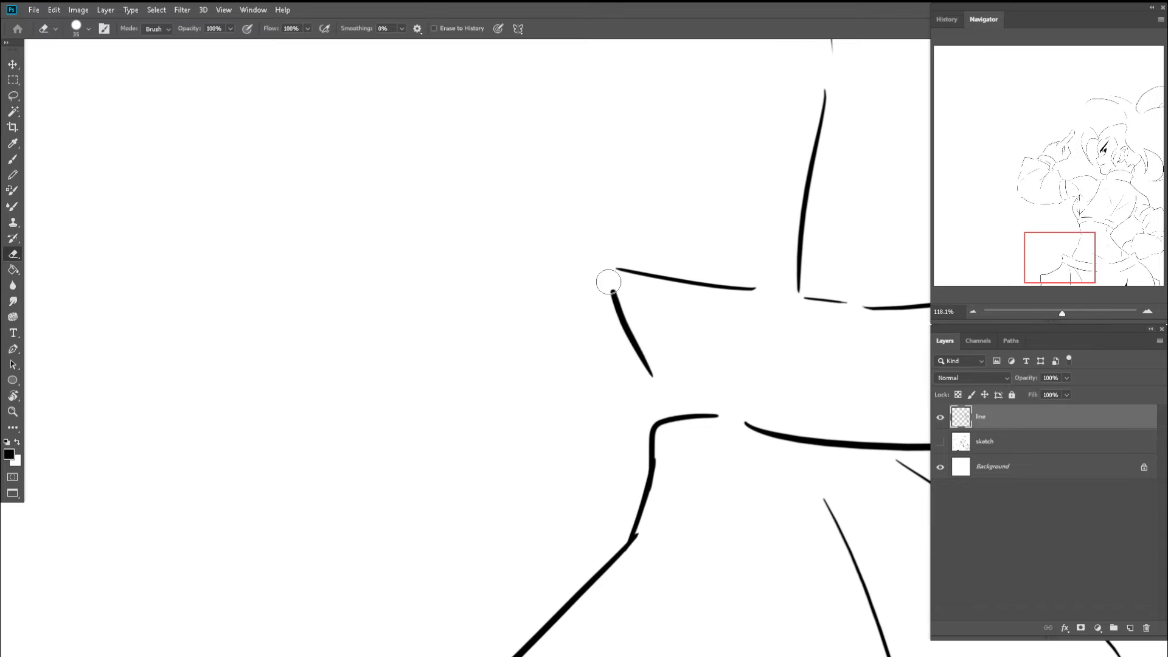
# - Join the waistband's short side edge to its pointed upper corner and to the lower waistband line
pyautogui.press('b')
pyautogui.moveTo(607, 279)
pyautogui.mouseDown()
pyautogui.moveTo(643, 368)
pyautogui.moveTo(684, 406)
pyautogui.moveTo(563, 338)
pyautogui.moveTo(581, 258)
pyautogui.moveTo(602, 259)
pyautogui.moveTo(586, 289)
pyautogui.moveTo(600, 392)
pyautogui.mouseUp()
pyautogui.press('r')
pyautogui.press('b')
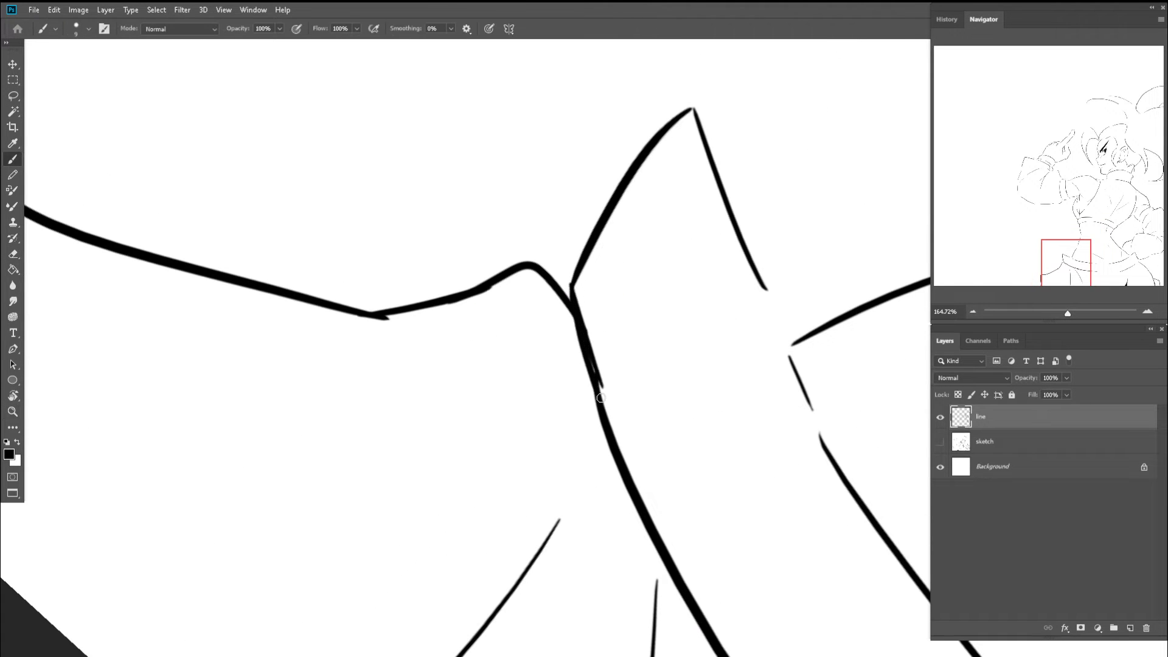
pyautogui.moveTo(596, 320); pyautogui.dragTo(439, 331)
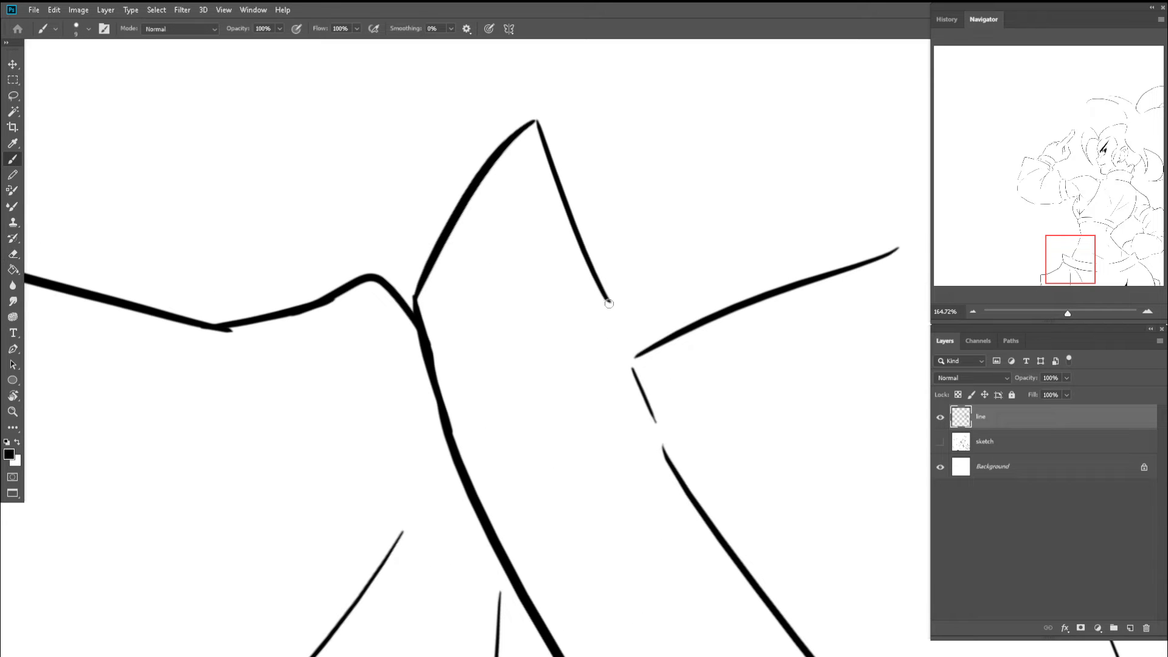
# - Close the gap in the waistband's upper edge with a continuous stroke and erase the stray bump
pyautogui.moveTo(606, 301); pyautogui.dragTo(681, 468)
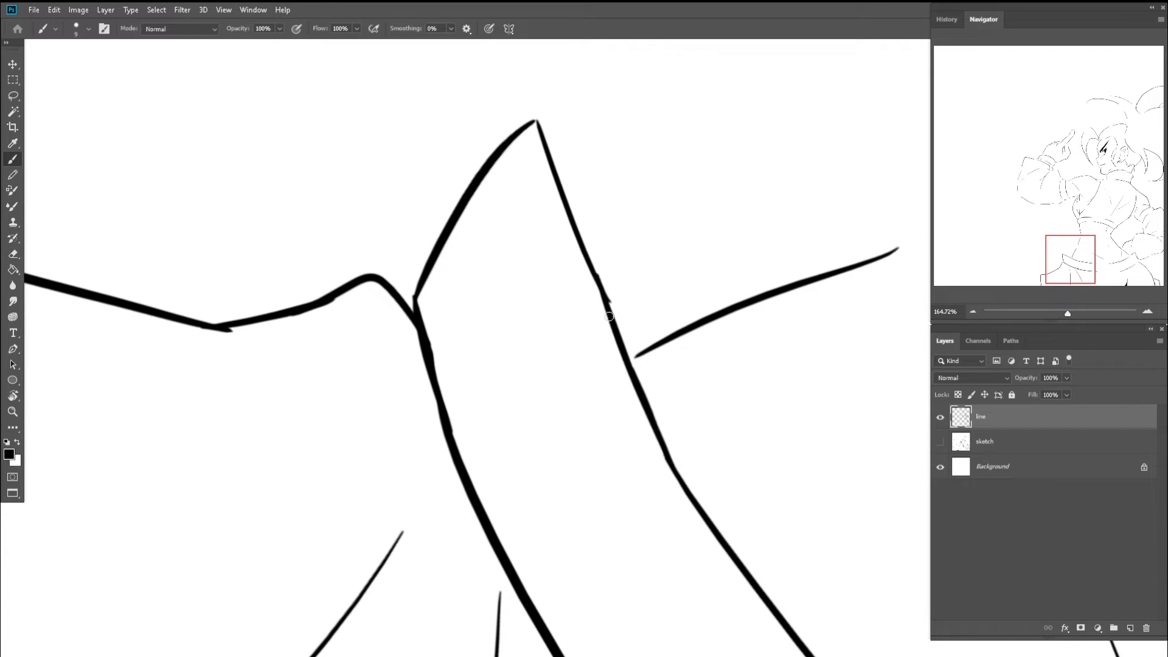
pyautogui.press('e')
pyautogui.moveTo(627, 297); pyautogui.dragTo(632, 323)
pyautogui.press('Escape')
# - Fill a tapered dark corner where the waist contour meets the waistband, and return to the whole-figure view
pyautogui.press('b')
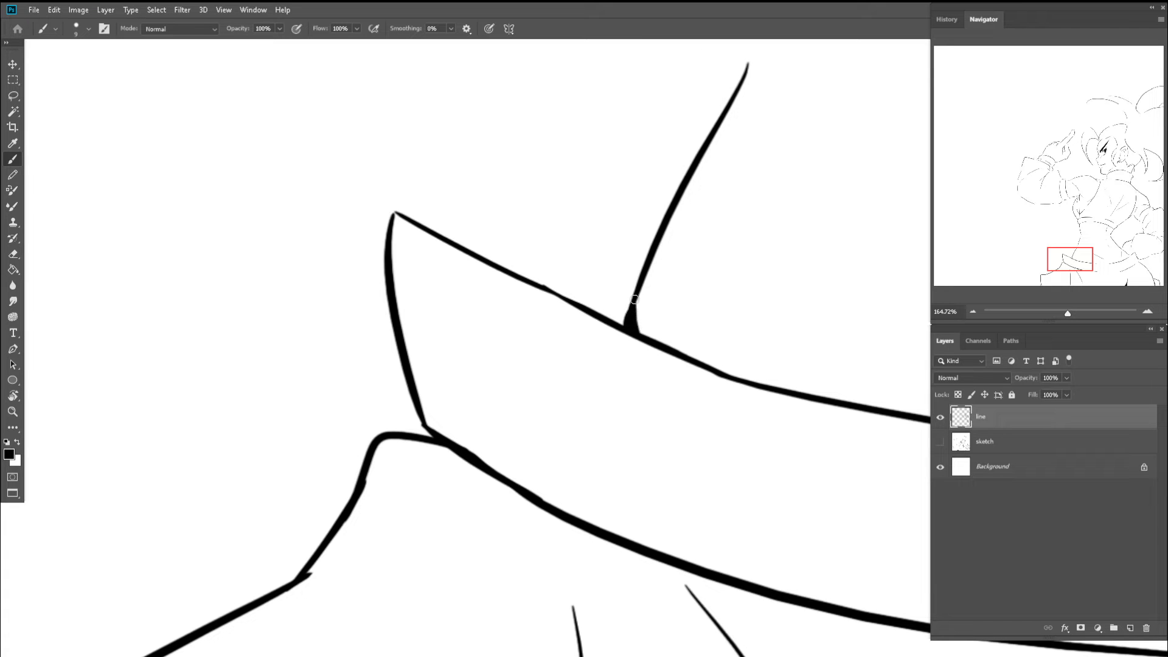
pyautogui.moveTo(636, 304); pyautogui.dragTo(644, 334)
pyautogui.moveTo(686, 338); pyautogui.dragTo(523, 321)
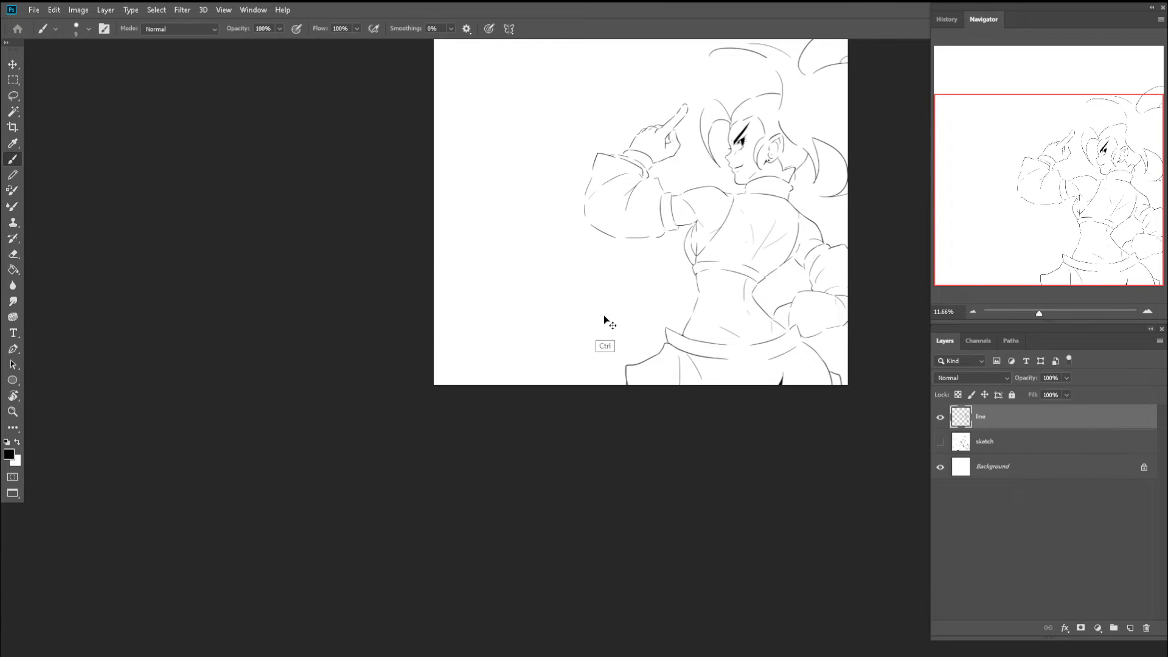
pyautogui.press('z')
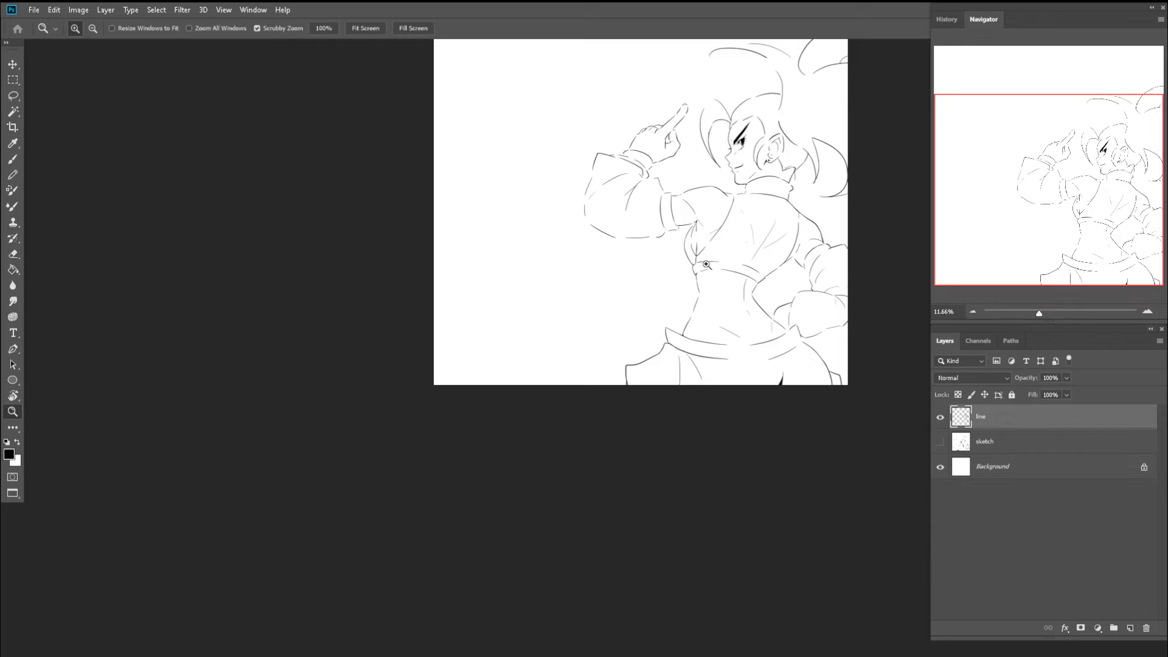
pyautogui.press('b')
pyautogui.moveTo(714, 217); pyautogui.dragTo(666, 278)
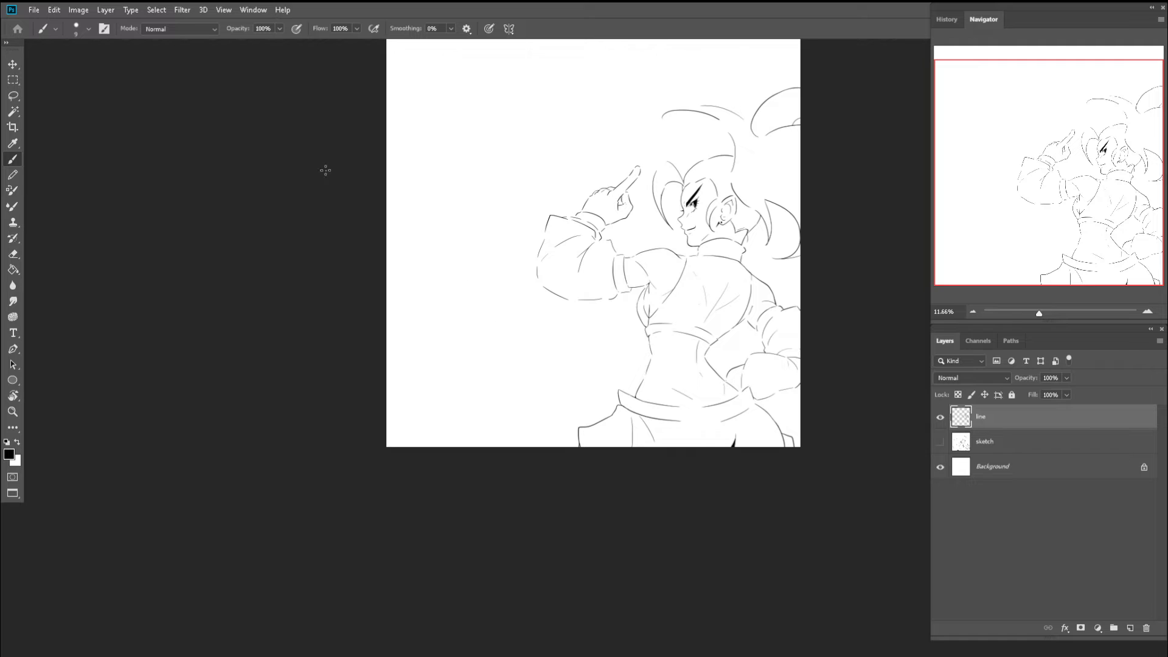
# - Open Liquify on the line layer and set the backdrop to use only the Background layer
pyautogui.click(182, 8)
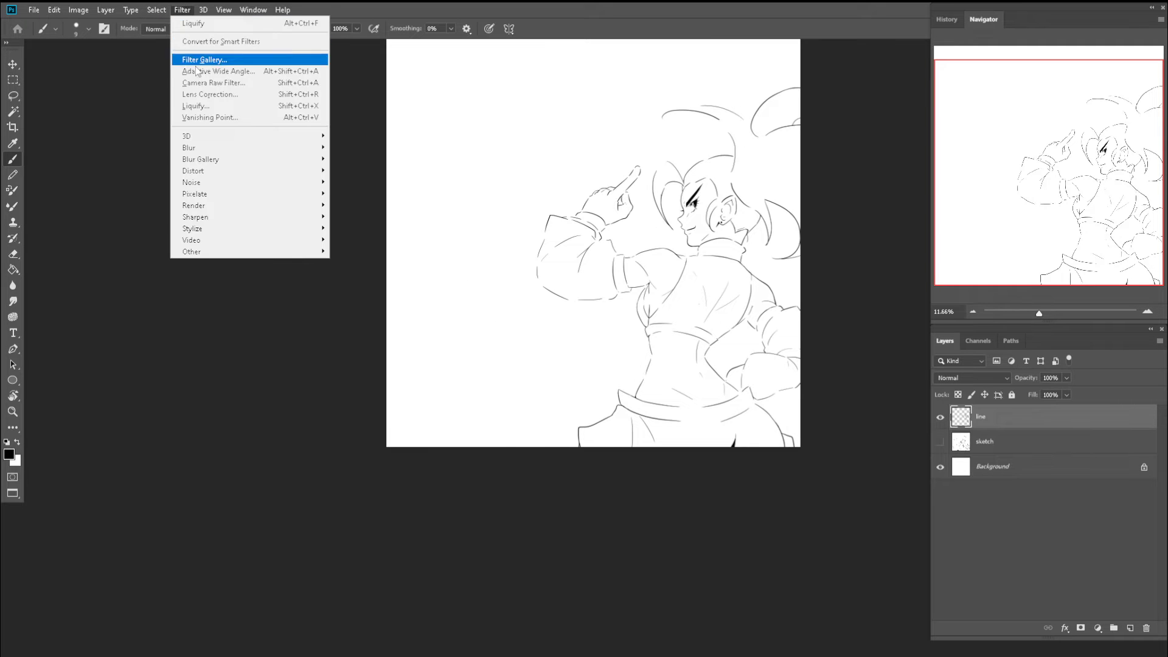
pyautogui.click(243, 97)
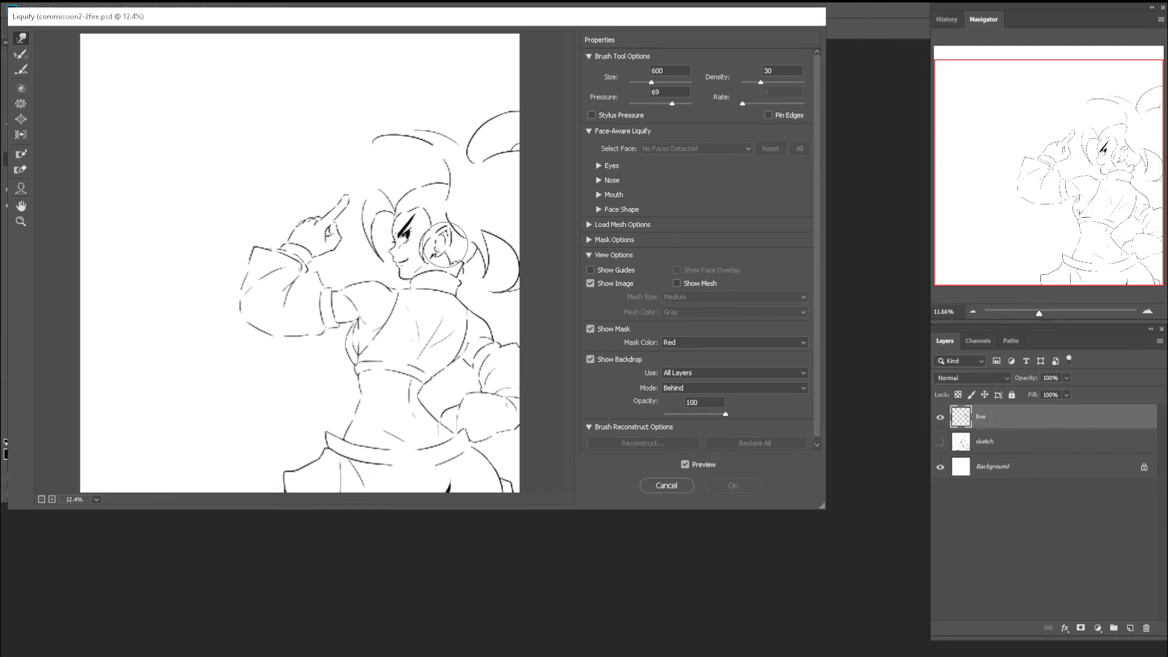
pyautogui.click(699, 373)
pyautogui.click(682, 400)
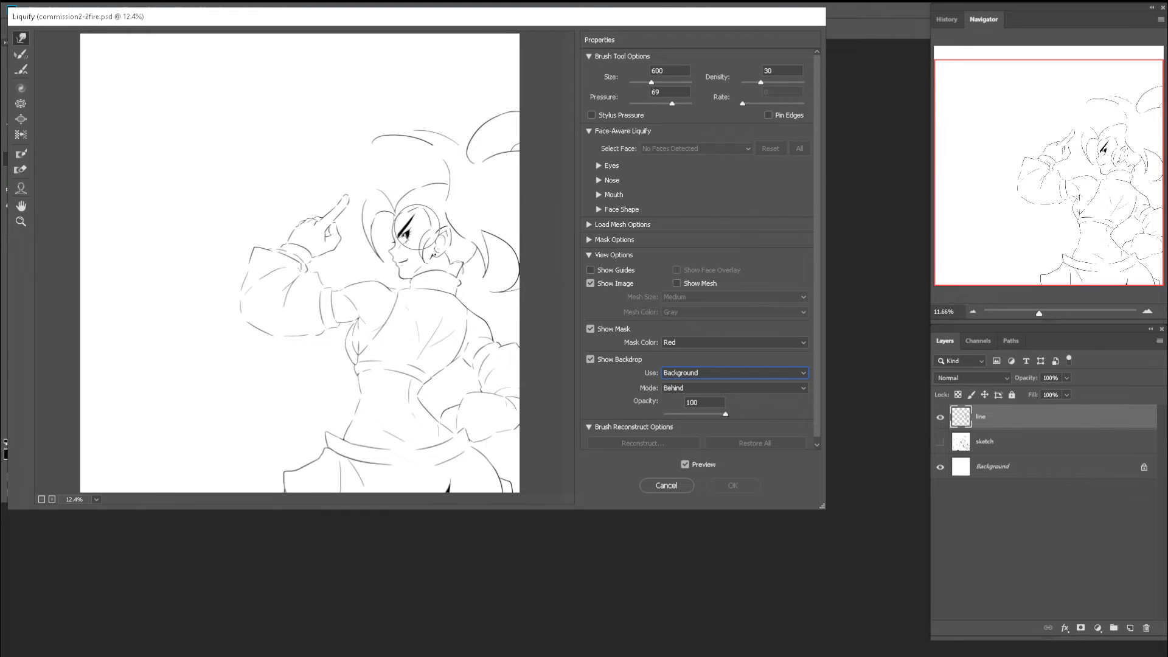
# - Enlarge the Liquify brush to 1700 and push the raised arm's sleeve contour slightly outward at the elbow
pyautogui.press(']')
pyautogui.press(']')
pyautogui.press(']')
pyautogui.press(']')
pyautogui.press(']')
pyautogui.press(']')
pyautogui.press(']')
pyautogui.press(']')
pyautogui.press(']')
pyautogui.press(']')
pyautogui.press(']')
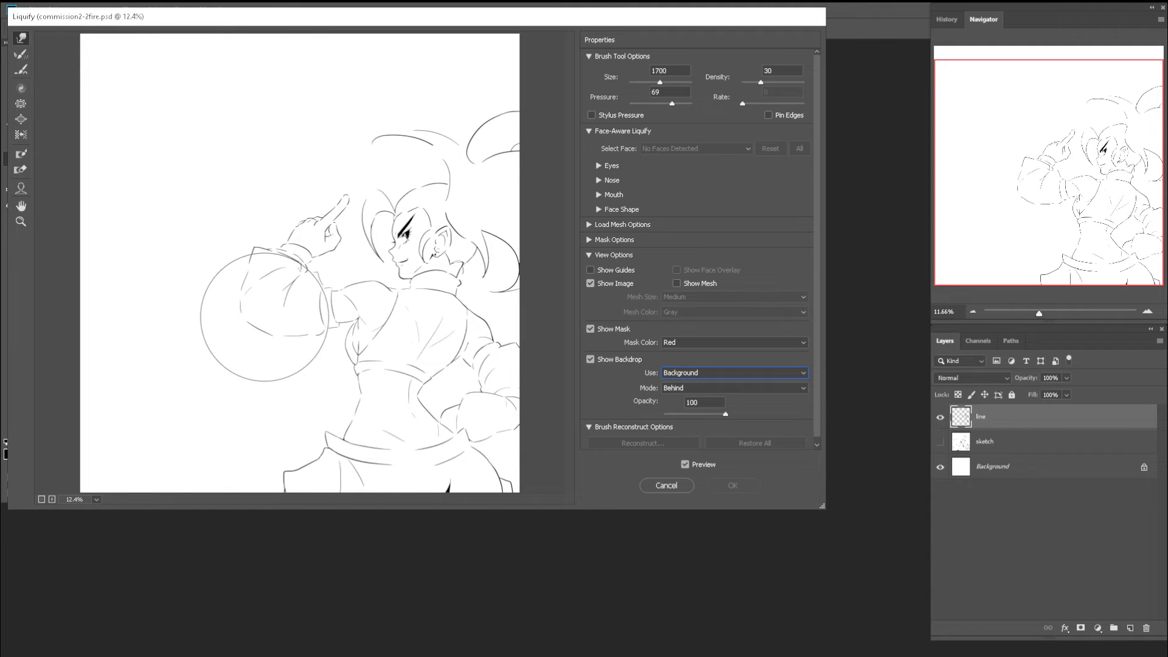
pyautogui.moveTo(248, 316); pyautogui.dragTo(243, 314)
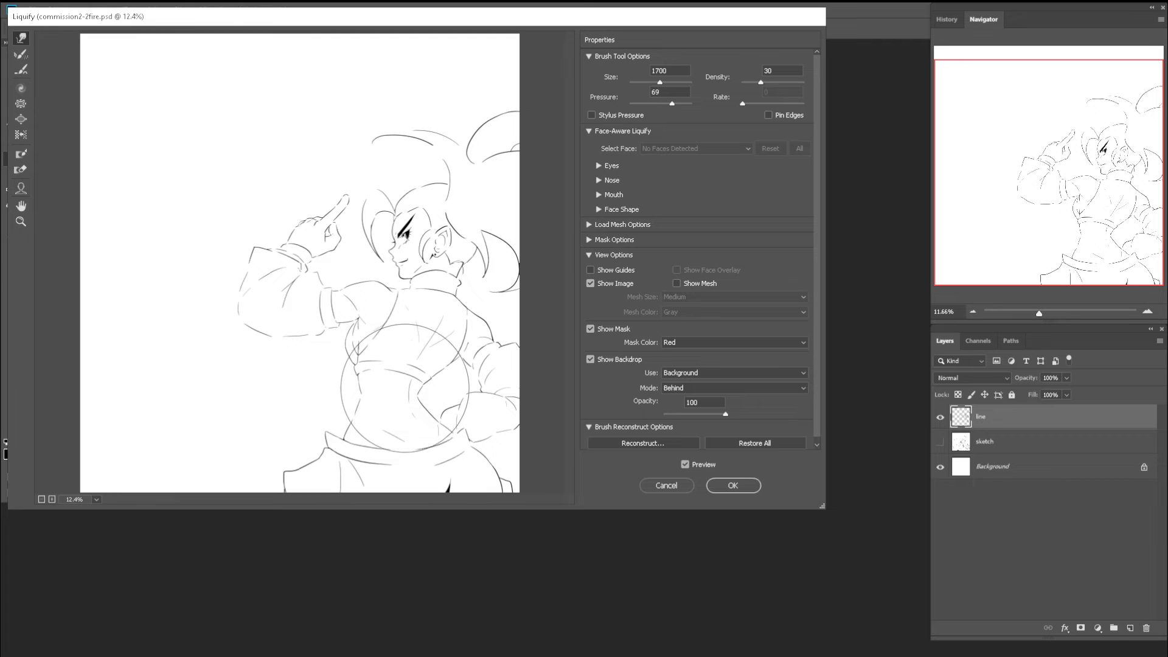
# - Try pushing the torso's waist sideways with the warp brush, and undo the change
pyautogui.hotkey('ctrl', 'z')
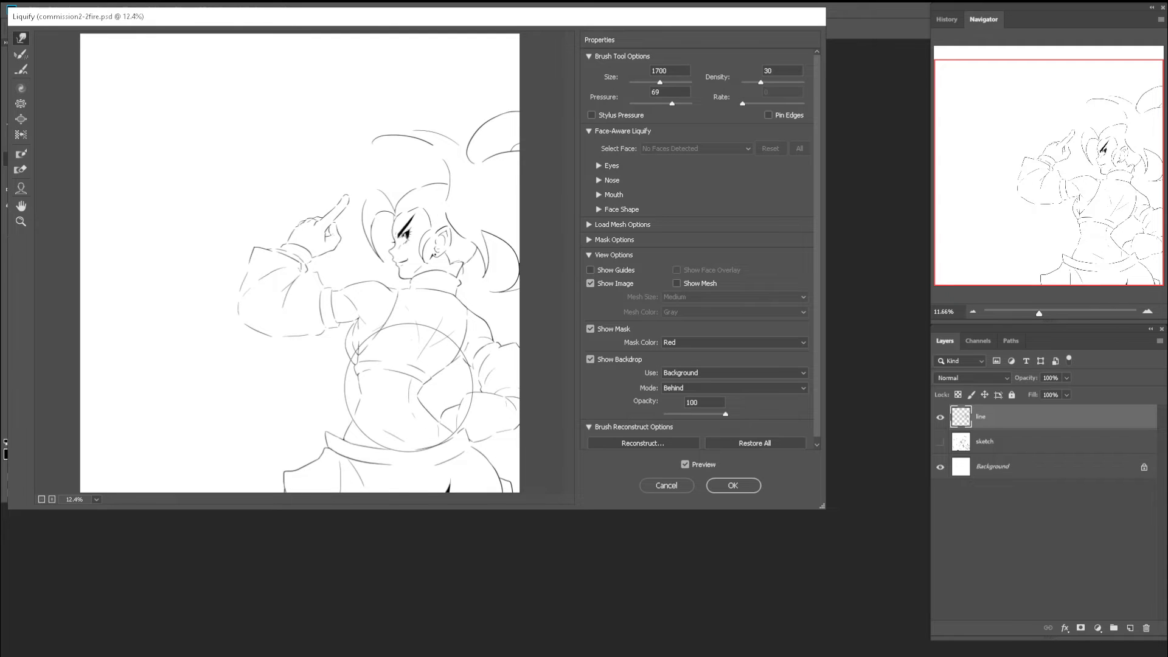
pyautogui.moveTo(418, 388); pyautogui.dragTo(395, 394)
pyautogui.hotkey('ctrl', 'z')
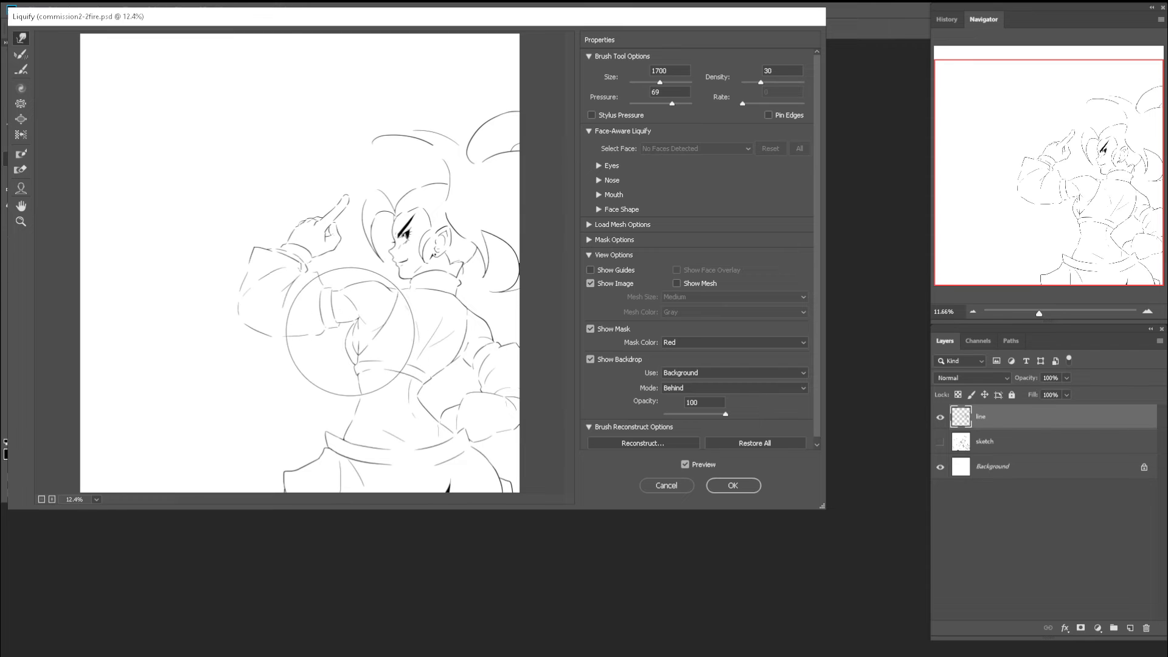
# - Try pushing the raised upper arm and chest toward the body with a 2000 brush, and undo the change
pyautogui.press(']')
pyautogui.press(']')
pyautogui.press(']')
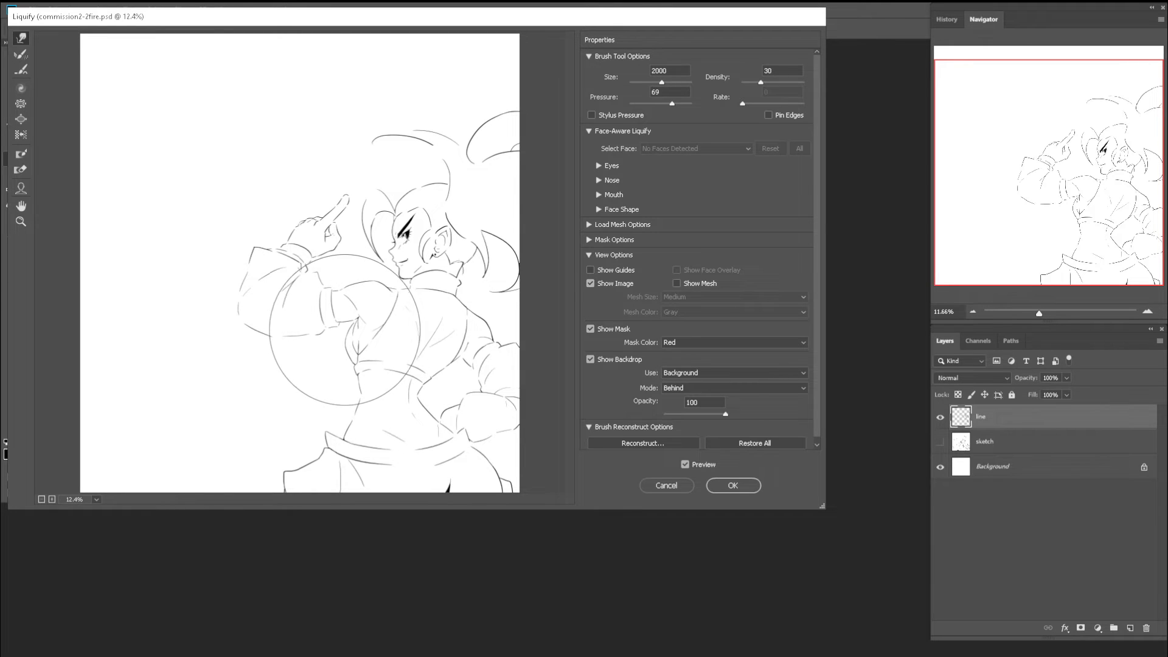
pyautogui.moveTo(345, 330); pyautogui.dragTo(379, 317)
pyautogui.hotkey('ctrl', 'z')
pyautogui.hotkey('ctrl', 'z')
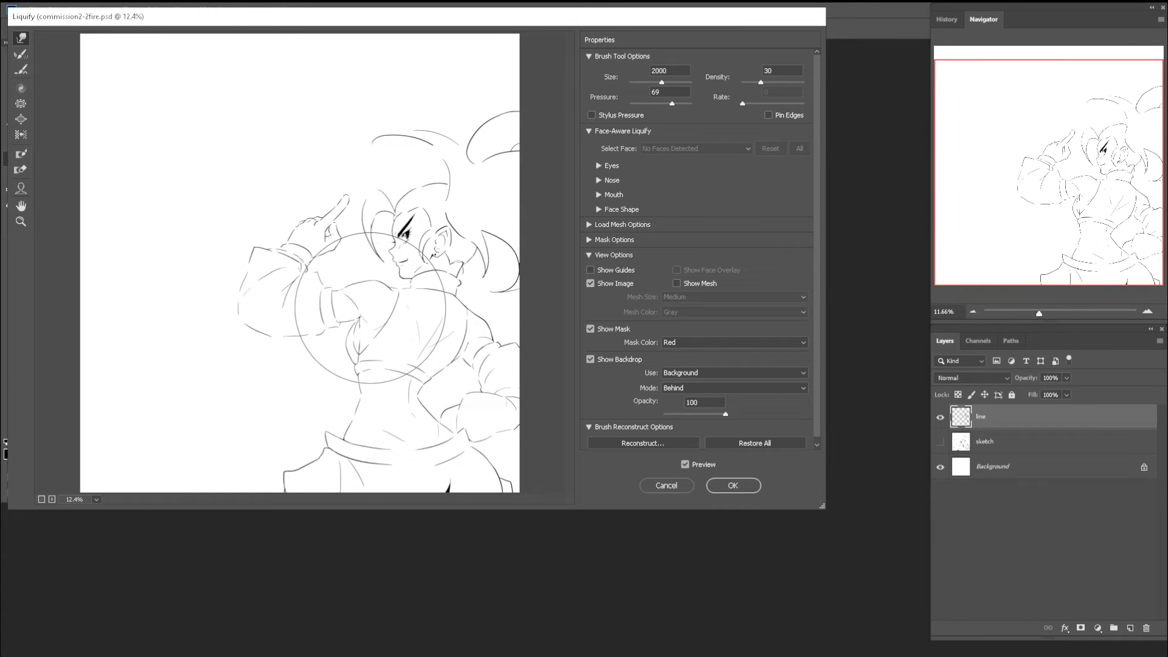
# - Reduce the Liquify brush to 1500, nudge the raised upper arm and chest toward the torso, and apply the filter
pyautogui.press('[')
pyautogui.press('[')
pyautogui.press('[')
pyautogui.press('[')
pyautogui.press('[')
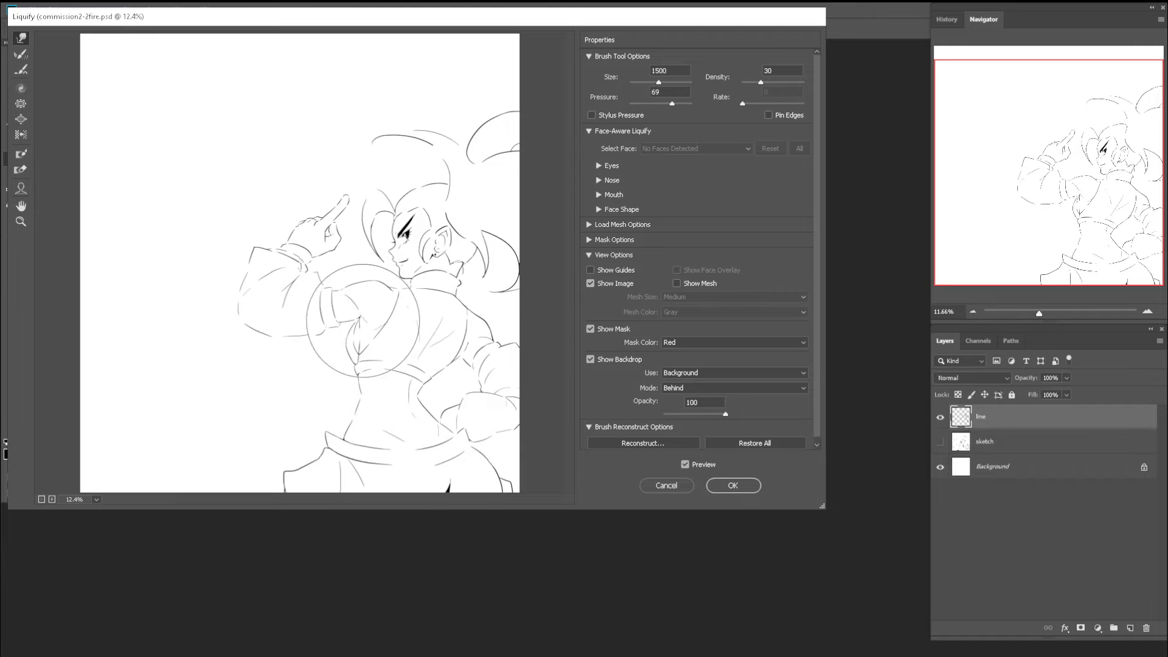
pyautogui.moveTo(363, 321)
pyautogui.mouseDown()
pyautogui.moveTo(389, 311)
pyautogui.moveTo(363, 294)
pyautogui.moveTo(328, 307)
pyautogui.moveTo(323, 294)
pyautogui.moveTo(402, 314)
pyautogui.mouseUp()
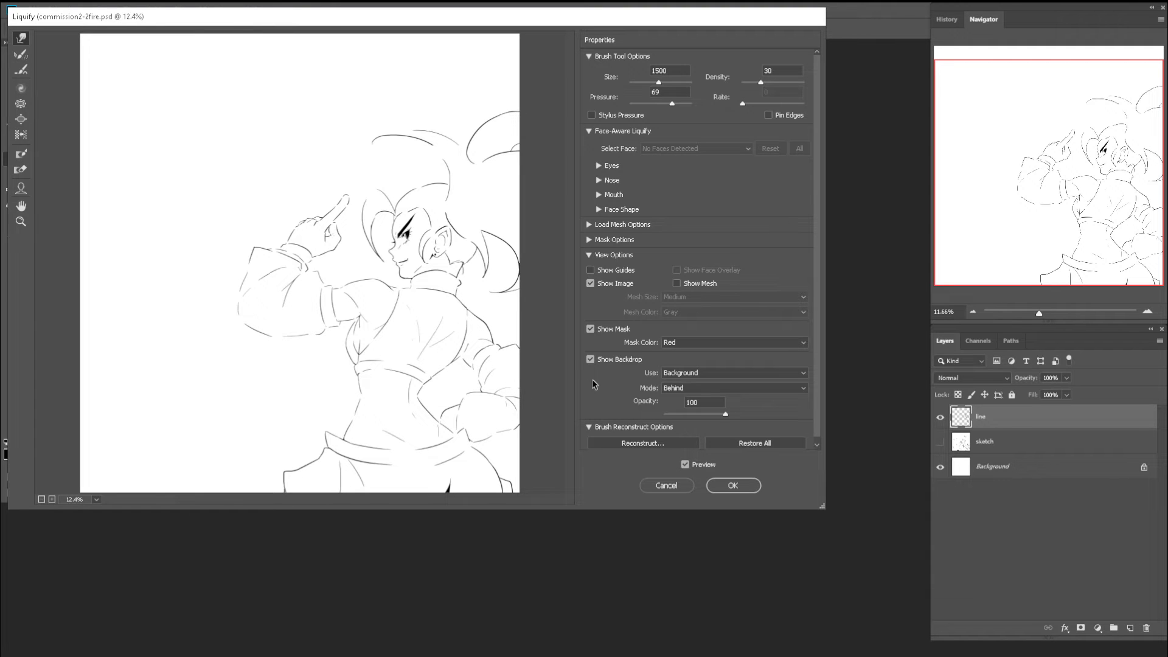
pyautogui.click(723, 486)
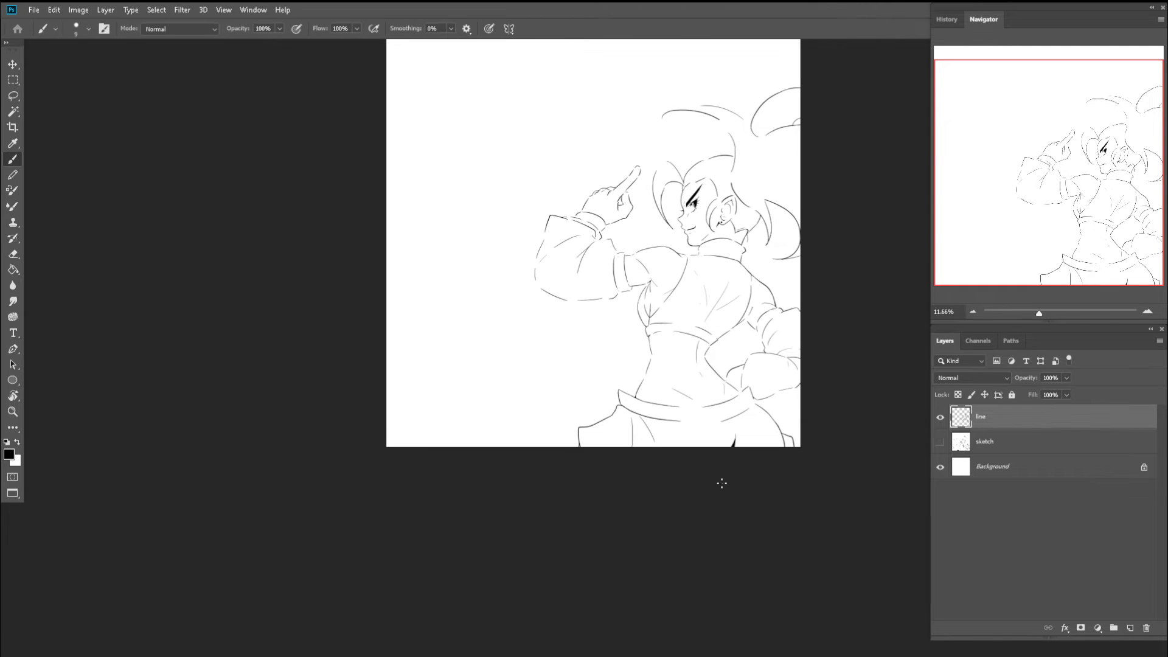
pyautogui.press('z')
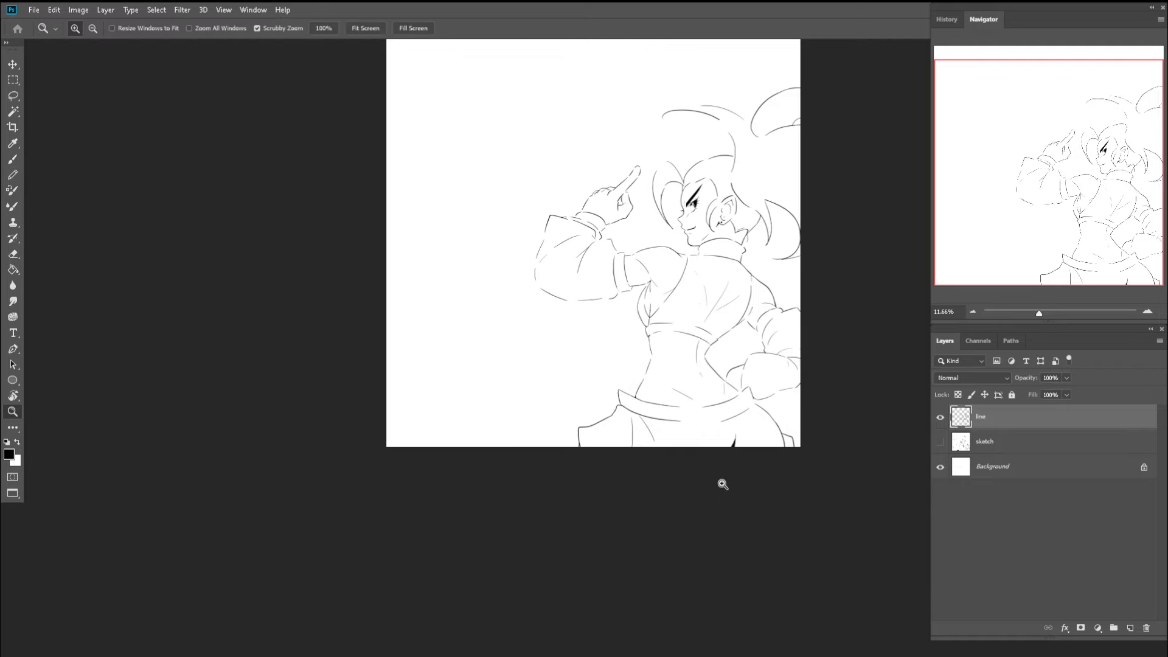
# - Bridge the gap in the figure's lower right waist contour with brush strokes on the line layer
pyautogui.moveTo(738, 396); pyautogui.dragTo(779, 379)
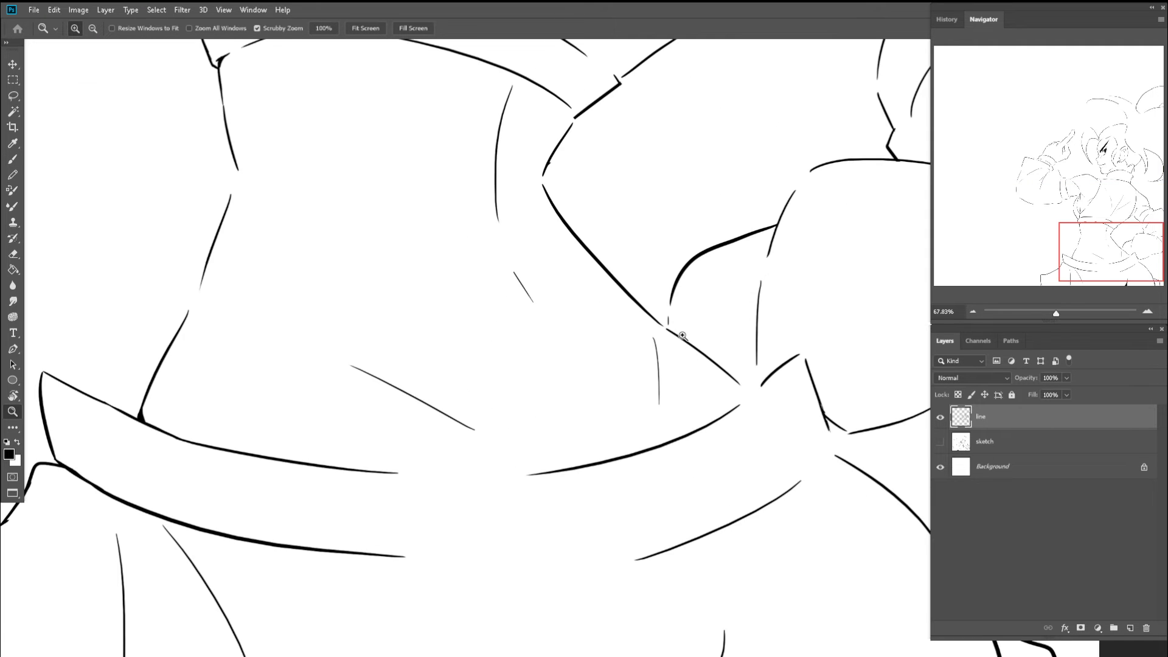
pyautogui.moveTo(674, 335); pyautogui.dragTo(704, 332)
pyautogui.press('b')
pyautogui.moveTo(615, 284)
pyautogui.mouseDown()
pyautogui.moveTo(693, 344)
pyautogui.moveTo(483, 223)
pyautogui.mouseUp()
pyautogui.press('r')
pyautogui.moveTo(688, 364); pyautogui.dragTo(680, 246)
pyautogui.press('b')
pyautogui.moveTo(692, 159); pyautogui.dragTo(714, 335)
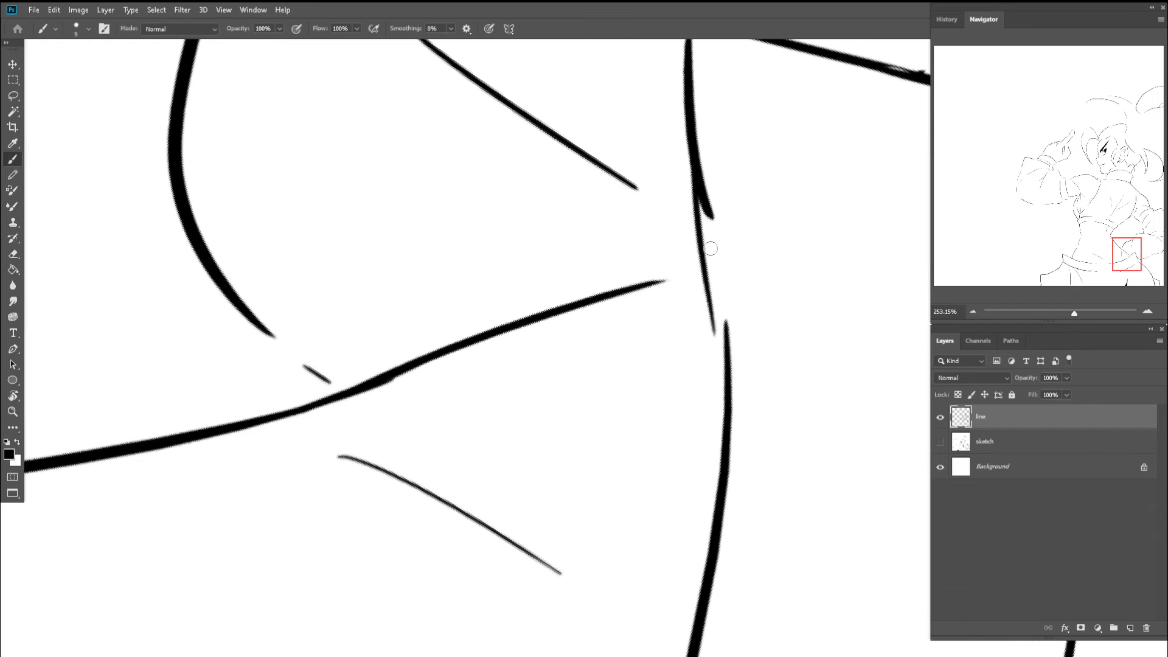
pyautogui.hotkey('ctrl', 'z')
pyautogui.moveTo(704, 185); pyautogui.dragTo(728, 345)
pyautogui.moveTo(707, 206); pyautogui.dragTo(723, 368)
# - Extend the right waist contour down to the belt's upper edge and fill the junction with solid black
pyautogui.hotkey('ctrl', 'space')
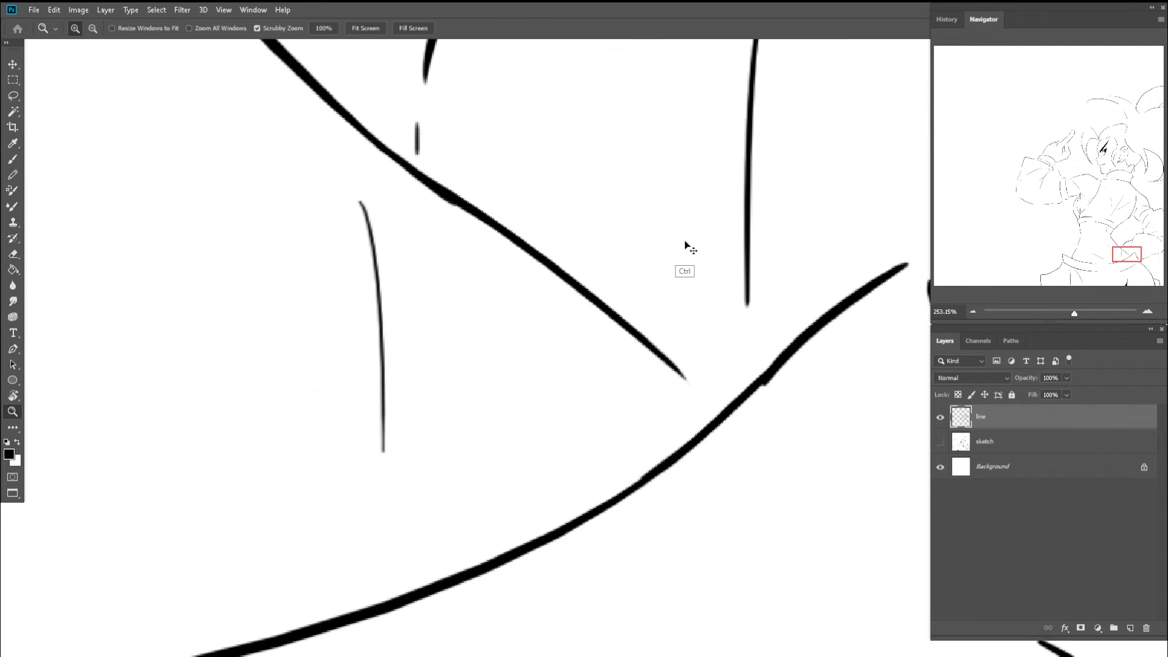
pyautogui.press('b')
pyautogui.moveTo(664, 356)
pyautogui.mouseDown()
pyautogui.moveTo(712, 408)
pyautogui.moveTo(699, 422)
pyautogui.mouseUp()
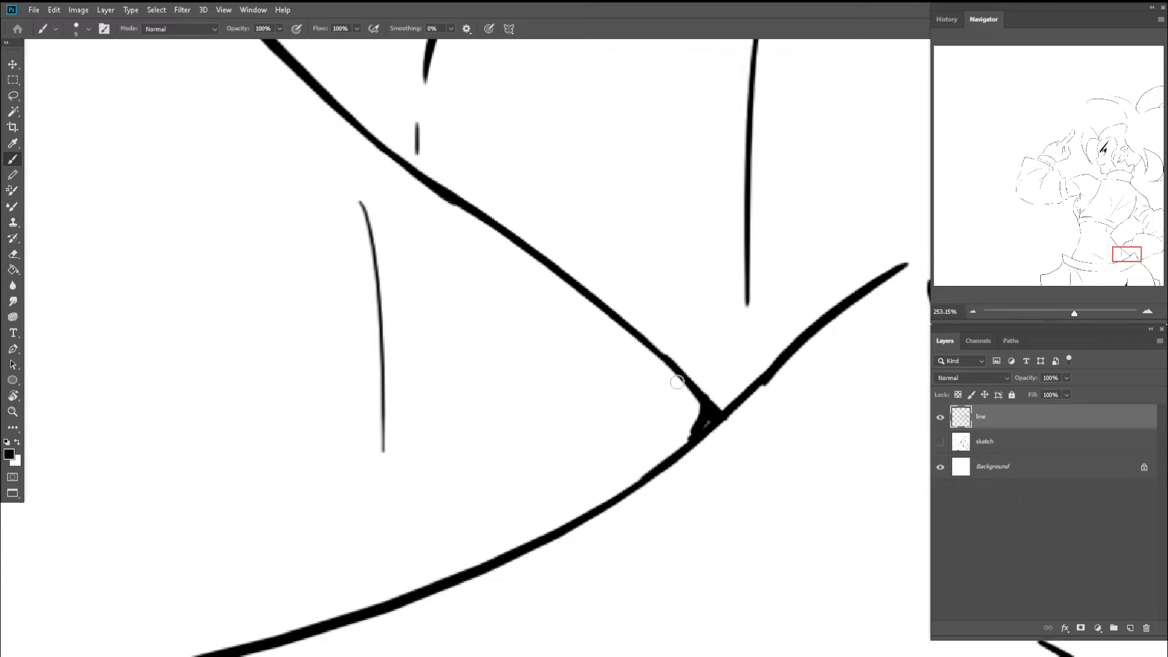
pyautogui.moveTo(677, 381)
pyautogui.mouseDown()
pyautogui.moveTo(673, 448)
pyautogui.moveTo(685, 386)
pyautogui.moveTo(698, 397)
pyautogui.moveTo(675, 448)
pyautogui.moveTo(631, 485)
pyautogui.mouseUp()
pyautogui.press('z')
pyautogui.moveTo(678, 416); pyautogui.dragTo(536, 412)
pyautogui.moveTo(691, 433); pyautogui.dragTo(800, 335)
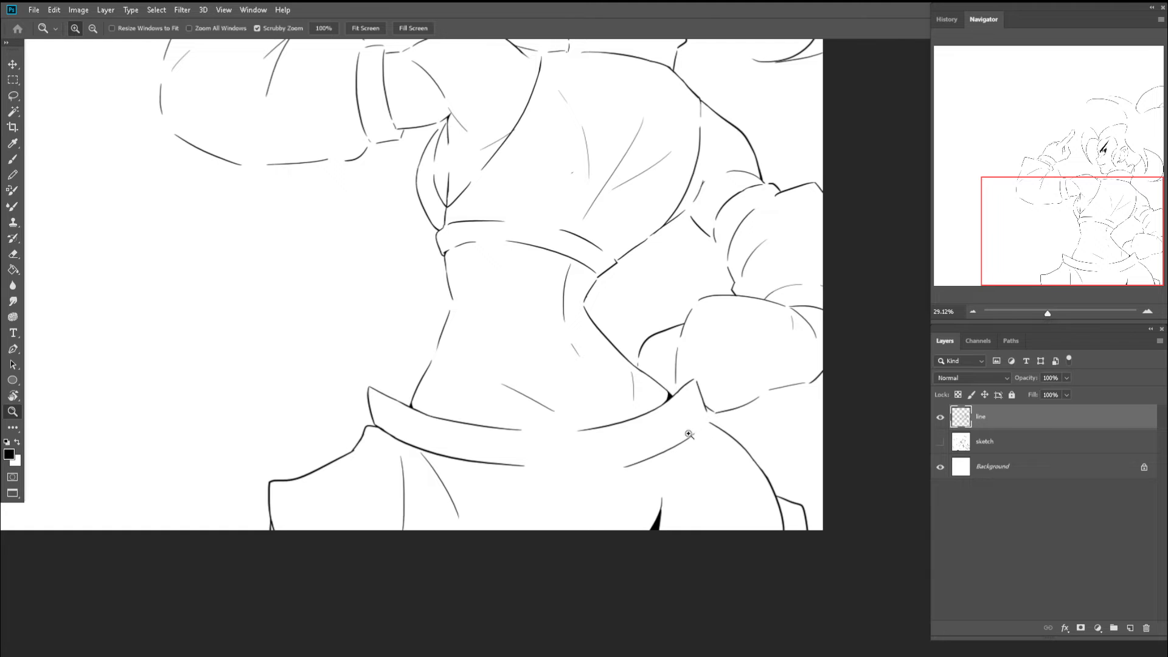
# - Draw the belt's short slanted edge from the end of its right side line back toward its lower edge
pyautogui.moveTo(688, 434); pyautogui.dragTo(714, 440)
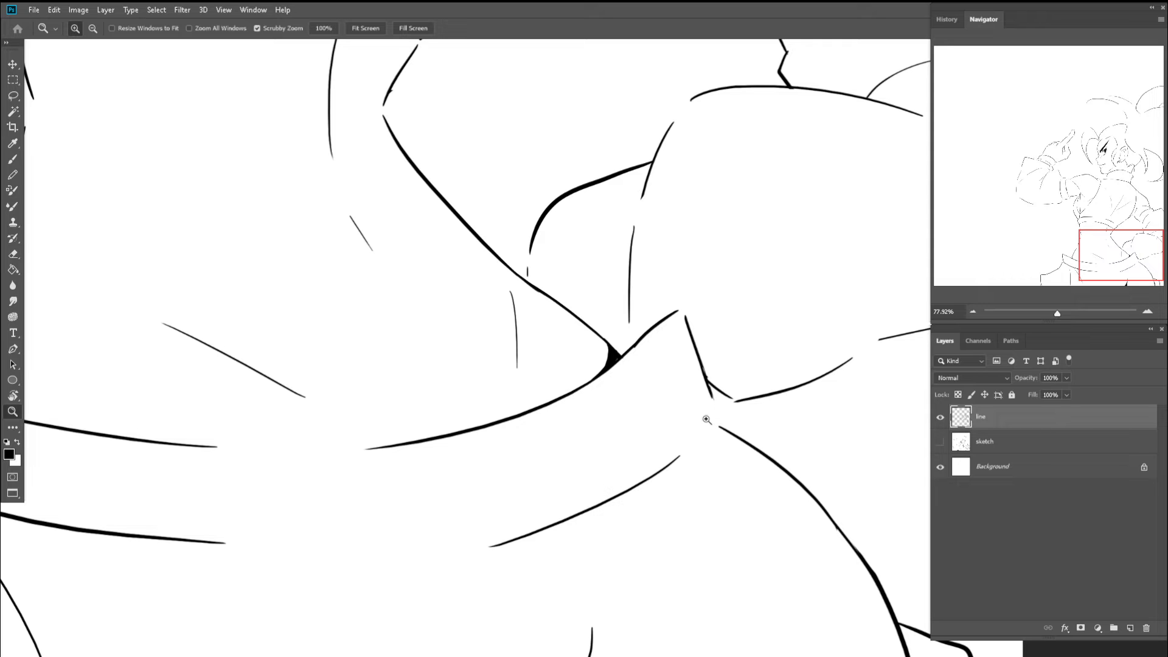
pyautogui.moveTo(706, 420); pyautogui.dragTo(730, 413)
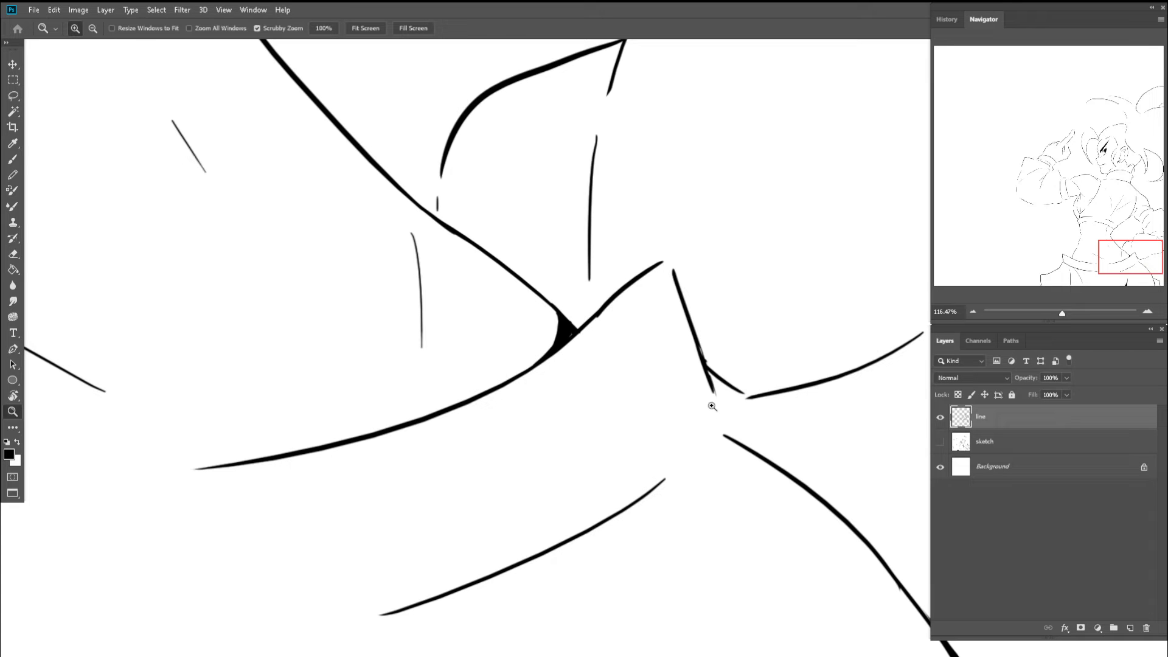
pyautogui.press('b')
pyautogui.moveTo(713, 390); pyautogui.dragTo(690, 455)
pyautogui.hotkey('ctrl', 'z')
pyautogui.moveTo(712, 393); pyautogui.dragTo(674, 464)
# - Tidy the belt's lower right corner and connect the hip outline to it with a small black-filled junction
pyautogui.press('z')
pyautogui.moveTo(707, 366); pyautogui.dragTo(736, 365)
pyautogui.press('e')
pyautogui.press('b')
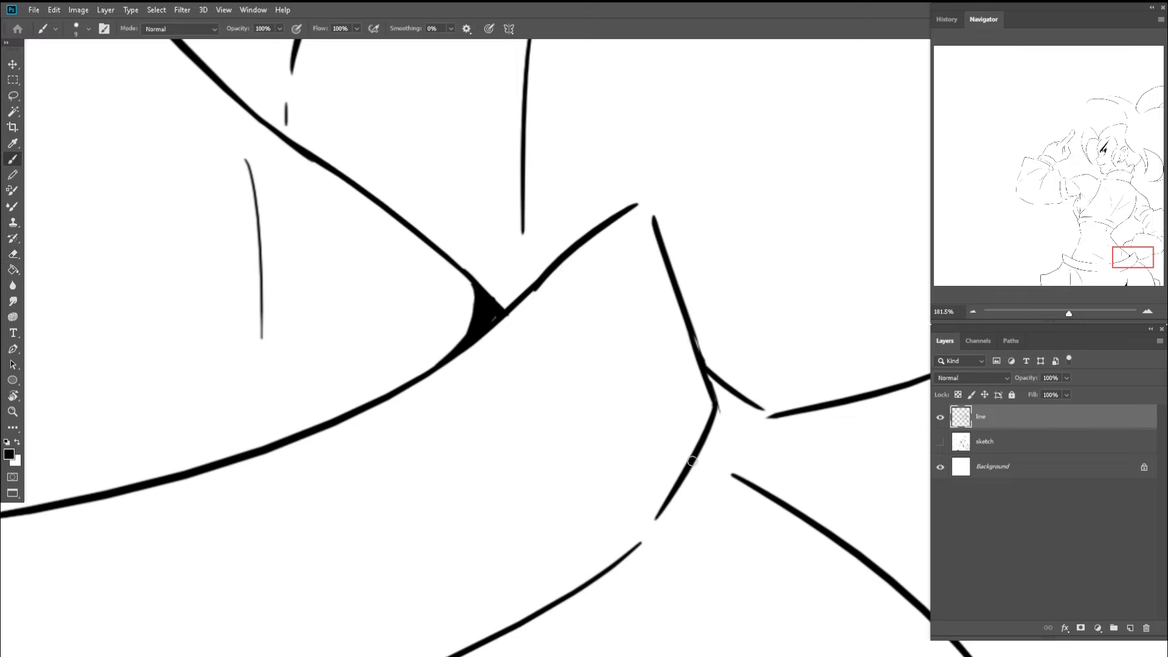
pyautogui.moveTo(697, 457)
pyautogui.mouseDown()
pyautogui.moveTo(733, 474)
pyautogui.moveTo(700, 451)
pyautogui.moveTo(709, 434)
pyautogui.moveTo(705, 453)
pyautogui.moveTo(730, 473)
pyautogui.mouseUp()
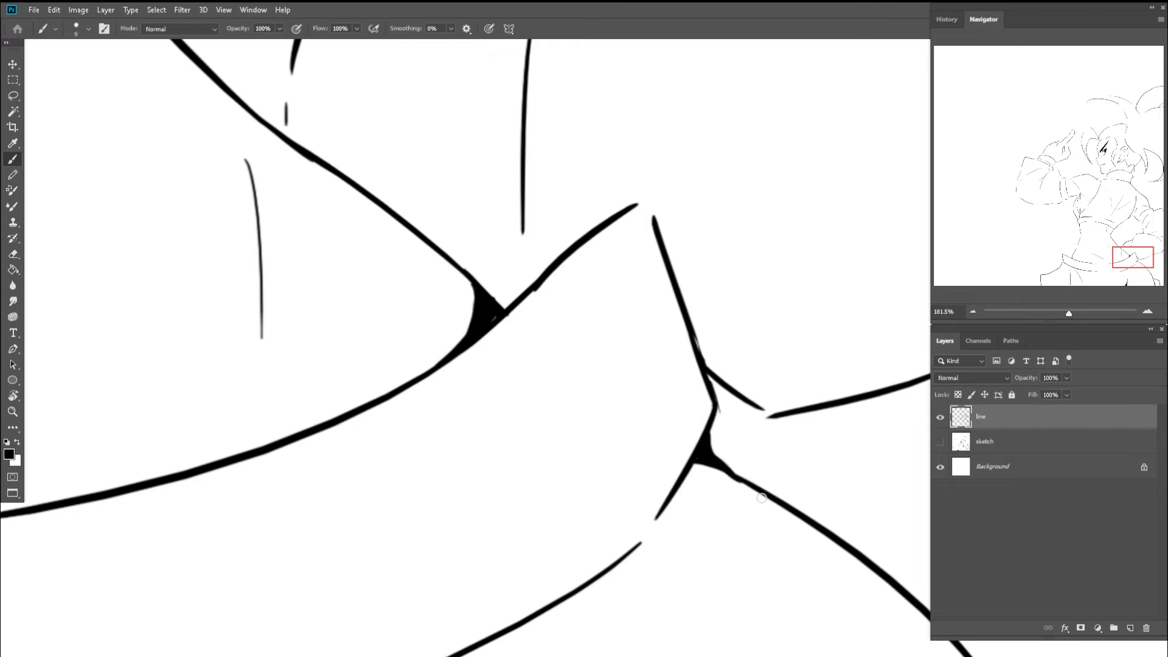
# - Close the gap at the belt's upper right corner so the top and side lines meet
pyautogui.moveTo(698, 364); pyautogui.dragTo(685, 312)
pyautogui.press('r')
pyautogui.moveTo(663, 205); pyautogui.dragTo(753, 208)
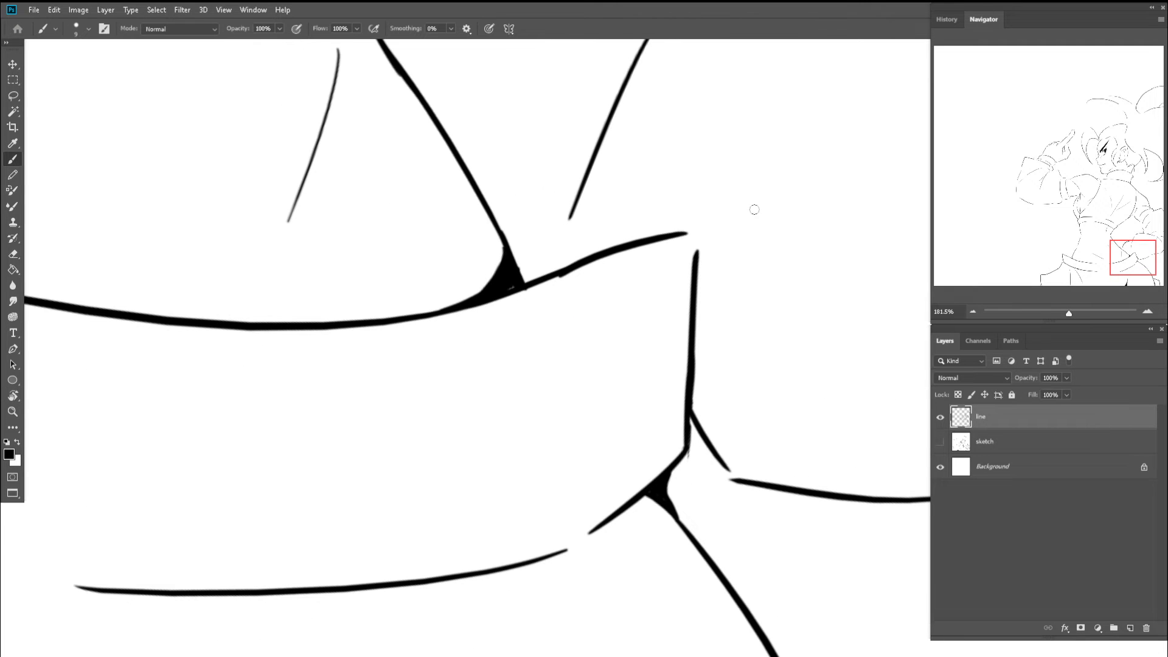
pyautogui.moveTo(688, 235); pyautogui.dragTo(689, 259)
pyautogui.press('z')
pyautogui.moveTo(604, 252); pyautogui.dragTo(495, 235)
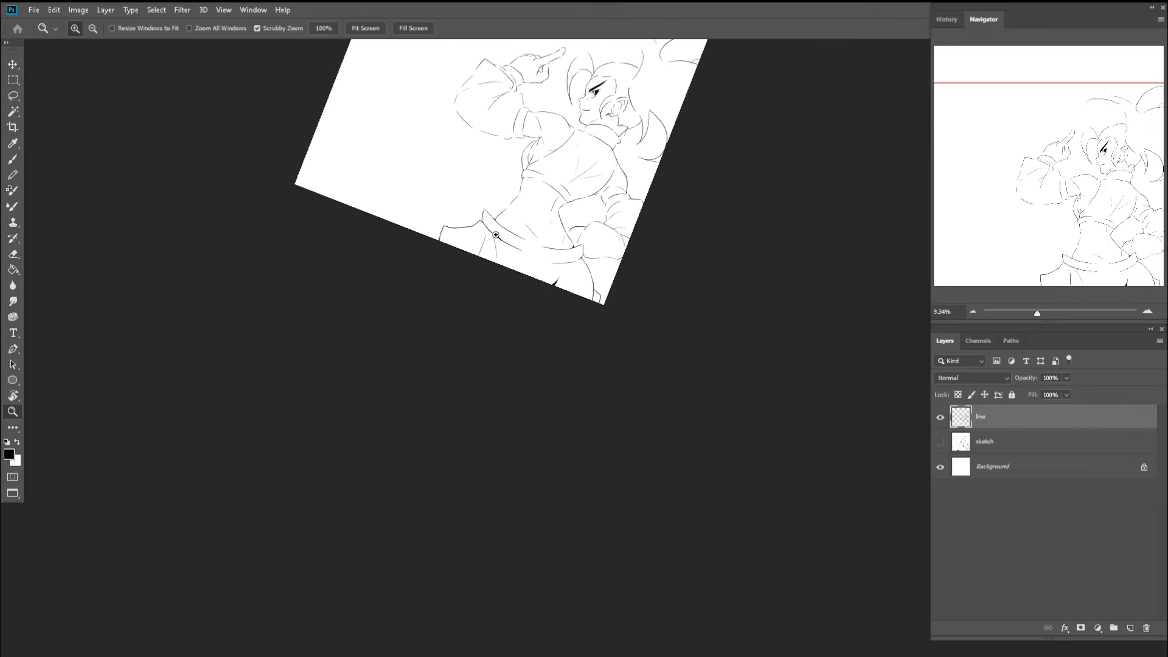
# - Erase the right segment of the belt's lower edge
pyautogui.hotkey('ctrl', 'space')
pyautogui.moveTo(573, 252); pyautogui.dragTo(586, 252)
pyautogui.press('r')
pyautogui.moveTo(530, 183)
pyautogui.mouseDown()
pyautogui.moveTo(560, 172)
pyautogui.moveTo(636, 182)
pyautogui.mouseUp()
pyautogui.press('z')
pyautogui.moveTo(598, 243); pyautogui.dragTo(664, 284)
pyautogui.press('e')
pyautogui.moveTo(599, 321); pyautogui.dragTo(697, 383)
# - Redraw the right segment of the belt's lower edge as one smooth curve, undoing unsatisfactory strokes
pyautogui.press('b')
pyautogui.moveTo(542, 231)
pyautogui.mouseDown()
pyautogui.moveTo(722, 388)
pyautogui.moveTo(678, 357)
pyautogui.mouseUp()
pyautogui.hotkey('ctrl', 'z')
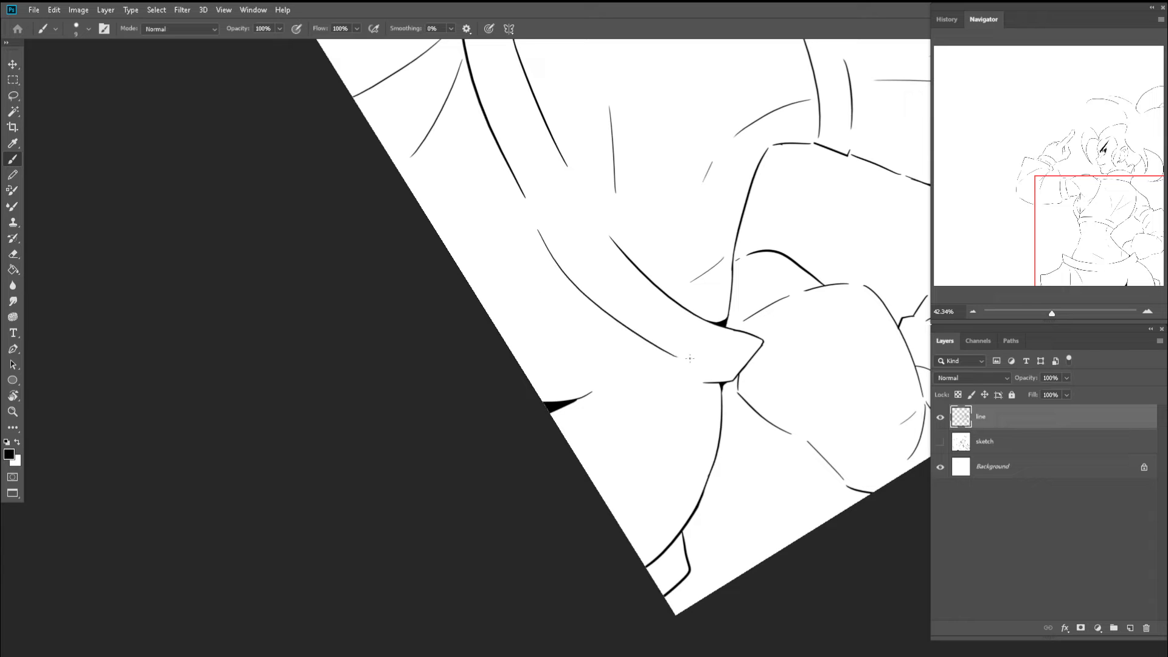
pyautogui.hotkey('ctrl', 'z')
pyautogui.moveTo(536, 227); pyautogui.dragTo(672, 363)
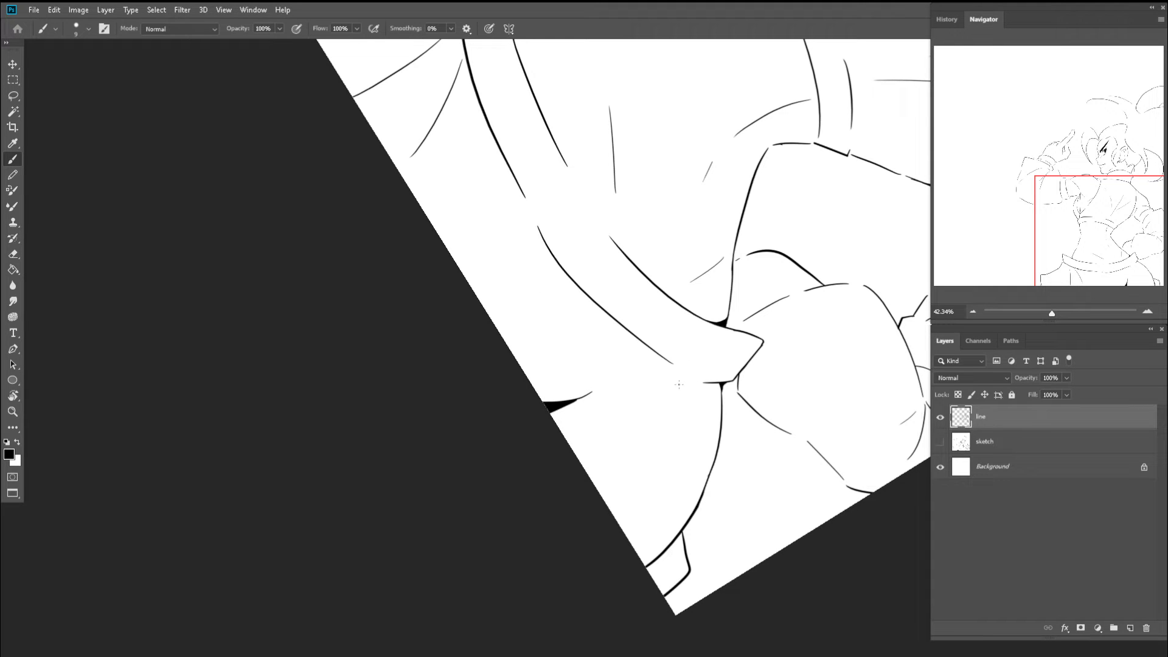
# - Rework the short lower-edge stroke at the belt's right end beside the hip line
pyautogui.press('e')
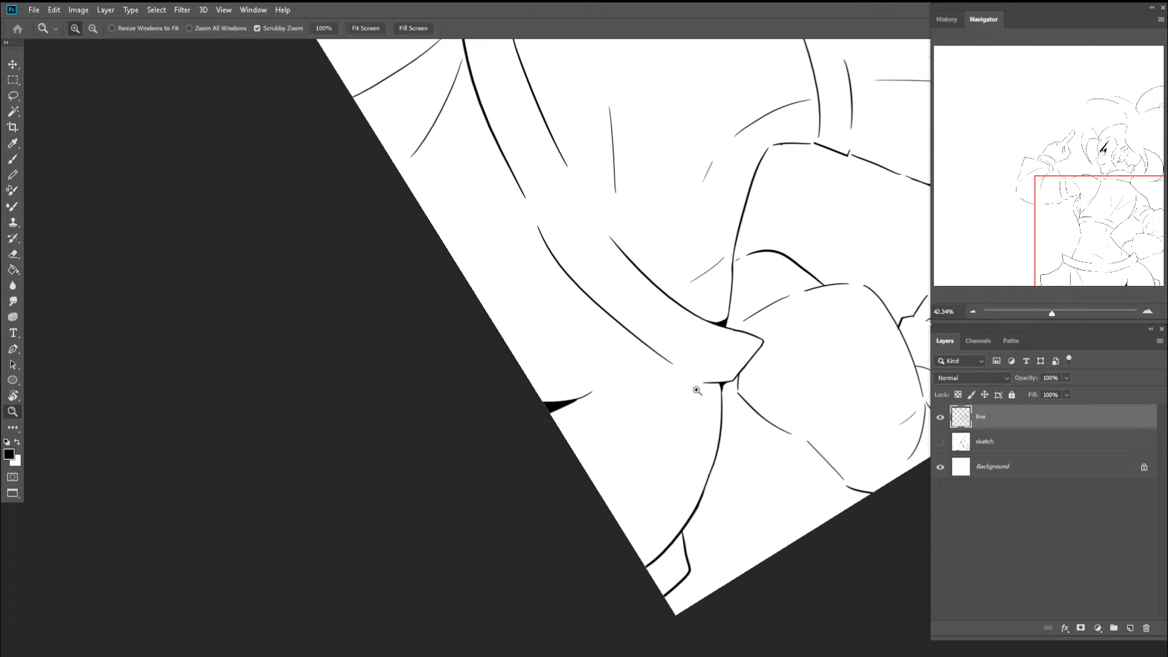
pyautogui.scroll(5, 701, 384)
pyautogui.press('b')
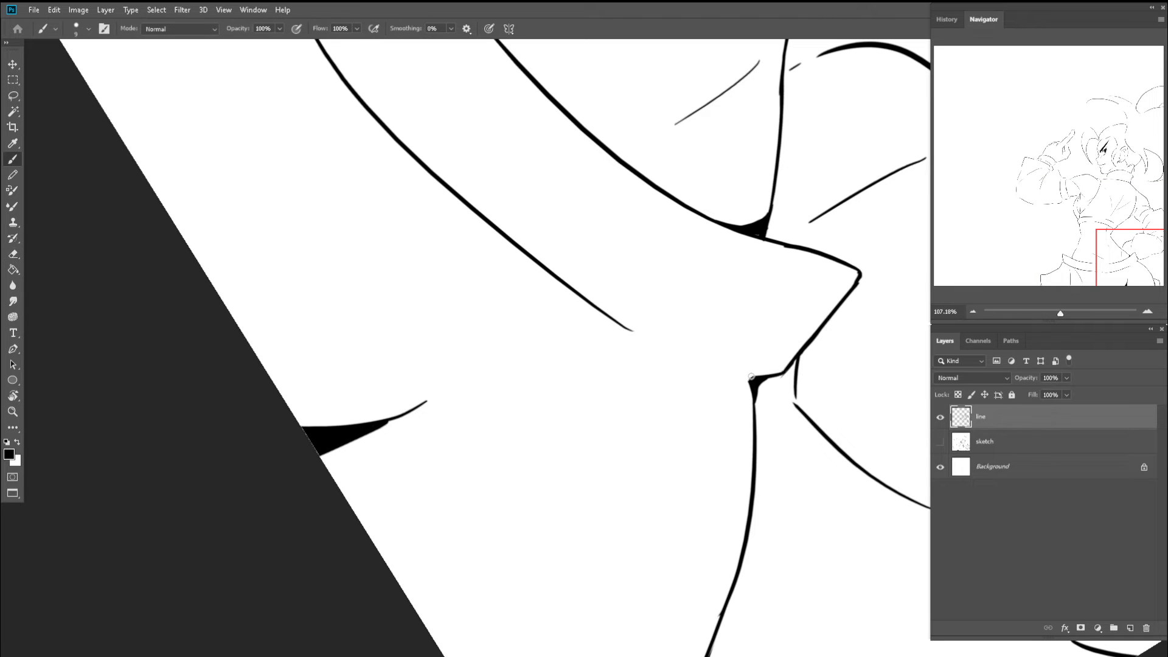
pyautogui.press('z')
pyautogui.moveTo(755, 378); pyautogui.dragTo(588, 338)
pyautogui.press('c')
pyautogui.press('z')
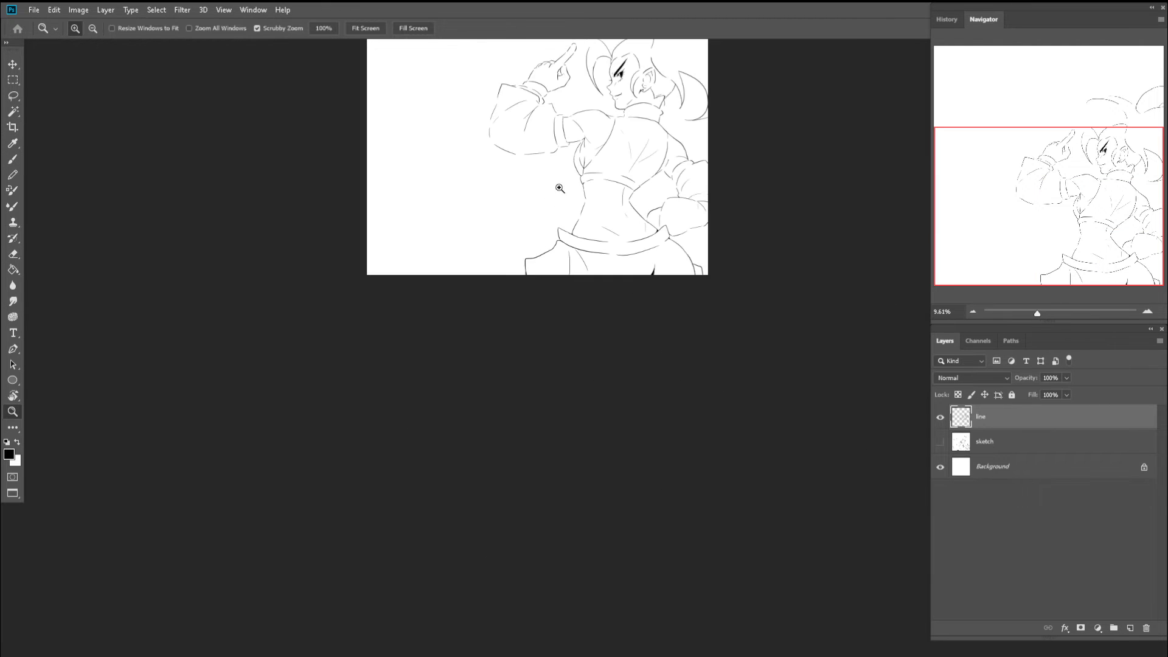
pyautogui.moveTo(582, 169); pyautogui.dragTo(585, 270)
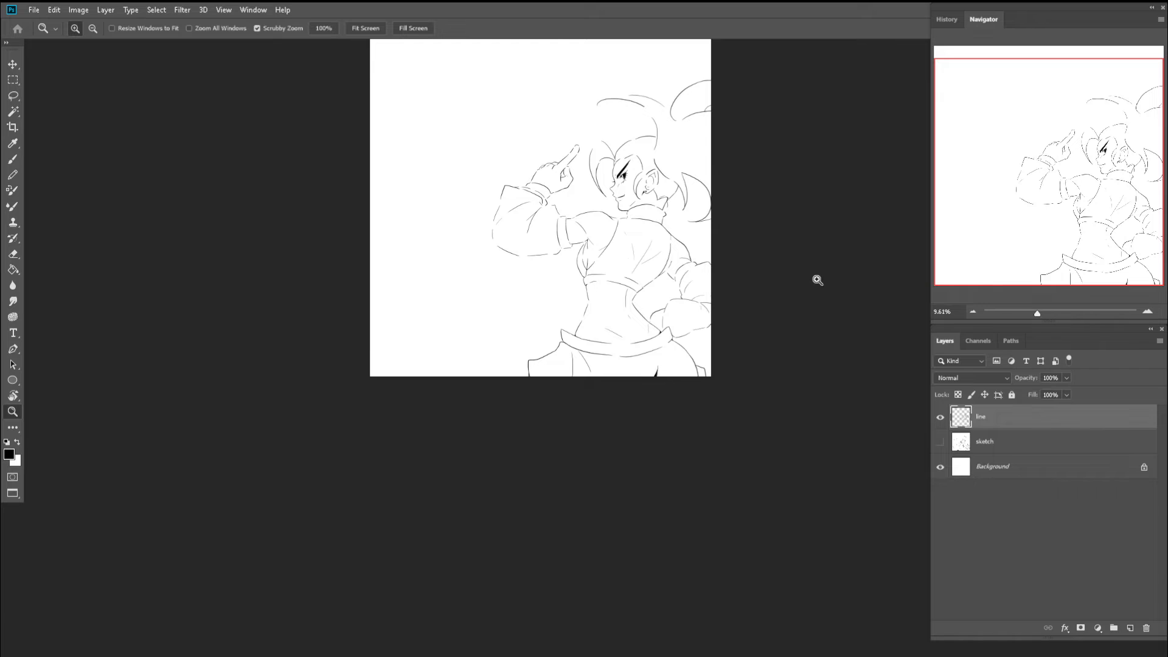
# - Join the gap at the narrowest point of the right waist contour
pyautogui.scroll(15, 627, 302)
pyautogui.press('b')
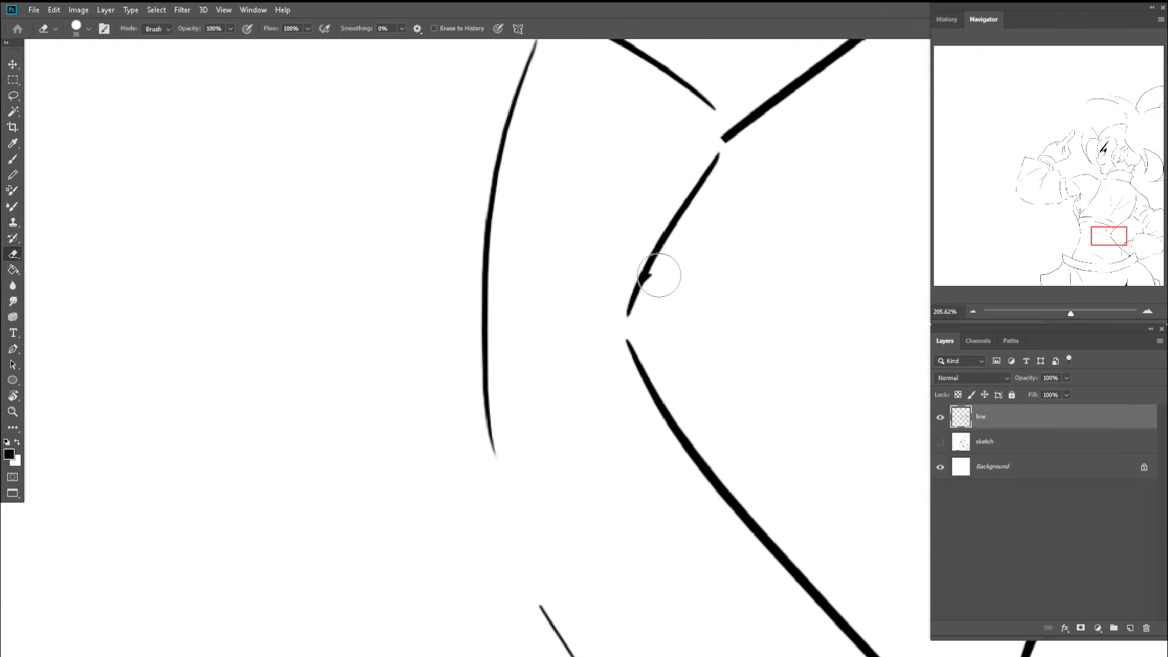
pyautogui.moveTo(644, 278)
pyautogui.mouseDown()
pyautogui.moveTo(626, 323)
pyautogui.moveTo(638, 363)
pyautogui.moveTo(535, 319)
pyautogui.moveTo(687, 420)
pyautogui.mouseUp()
pyautogui.hotkey('ctrl', 'space')
pyautogui.hotkey('ctrl', 'space')
# - Bridge the gaps along the left waist contour between the top's hem and the belt, and tidy the joins
pyautogui.moveTo(575, 324)
pyautogui.mouseDown()
pyautogui.moveTo(639, 386)
pyautogui.moveTo(610, 331)
pyautogui.mouseUp()
pyautogui.moveTo(584, 263)
pyautogui.mouseDown()
pyautogui.moveTo(606, 418)
pyautogui.moveTo(588, 298)
pyautogui.moveTo(598, 357)
pyautogui.moveTo(586, 414)
pyautogui.mouseUp()
pyautogui.press('space')
pyautogui.moveTo(601, 356); pyautogui.dragTo(581, 430)
pyautogui.hotkey('ctrl', 'space')
pyautogui.moveTo(610, 409)
pyautogui.mouseDown()
pyautogui.moveTo(535, 389)
pyautogui.moveTo(607, 419)
pyautogui.moveTo(684, 429)
pyautogui.mouseUp()
pyautogui.press('r')
pyautogui.hotkey('ctrl', 'space')
pyautogui.moveTo(598, 318); pyautogui.dragTo(635, 390)
pyautogui.moveTo(608, 345)
pyautogui.mouseDown()
pyautogui.moveTo(651, 414)
pyautogui.moveTo(622, 349)
pyautogui.moveTo(611, 351)
pyautogui.moveTo(620, 381)
pyautogui.mouseUp()
pyautogui.press('space')
pyautogui.moveTo(606, 323); pyautogui.dragTo(624, 398)
pyautogui.press('e')
pyautogui.moveTo(625, 354)
pyautogui.mouseDown()
pyautogui.moveTo(626, 334)
pyautogui.moveTo(553, 318)
pyautogui.moveTo(542, 297)
pyautogui.moveTo(571, 271)
pyautogui.mouseUp()
pyautogui.hotkey('ctrl', 'space')
pyautogui.press('r')
pyautogui.hotkey('ctrl', 'space')
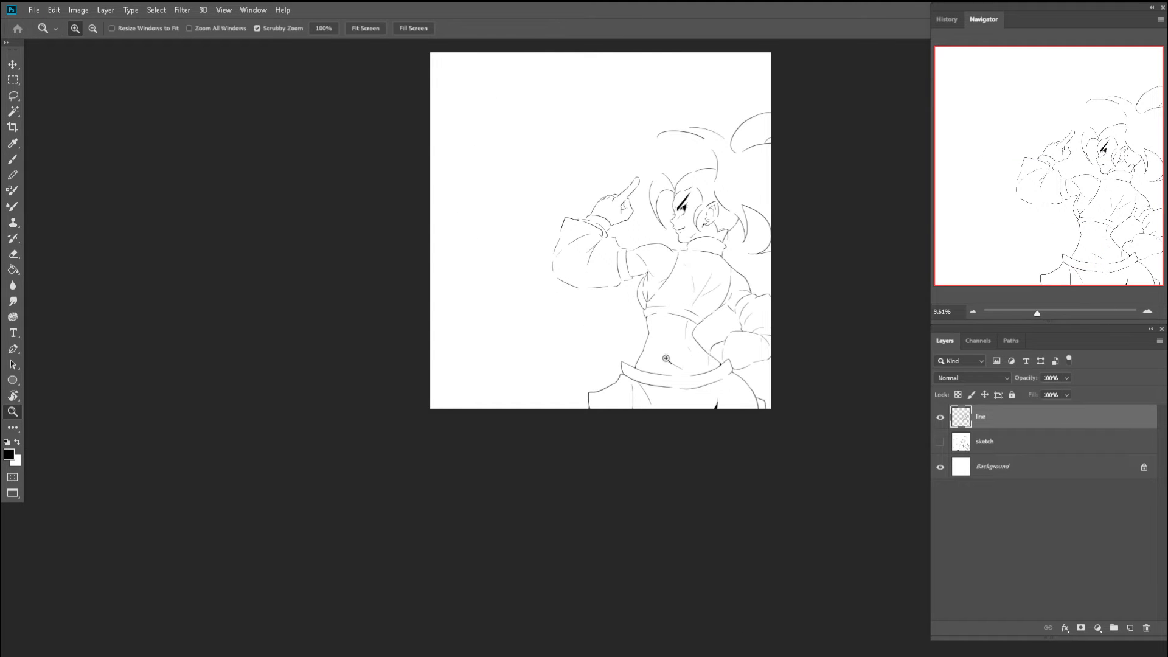
# - Extend the curved crease line on the lower back up to the cropped top's lower hem
pyautogui.moveTo(665, 358); pyautogui.dragTo(633, 366)
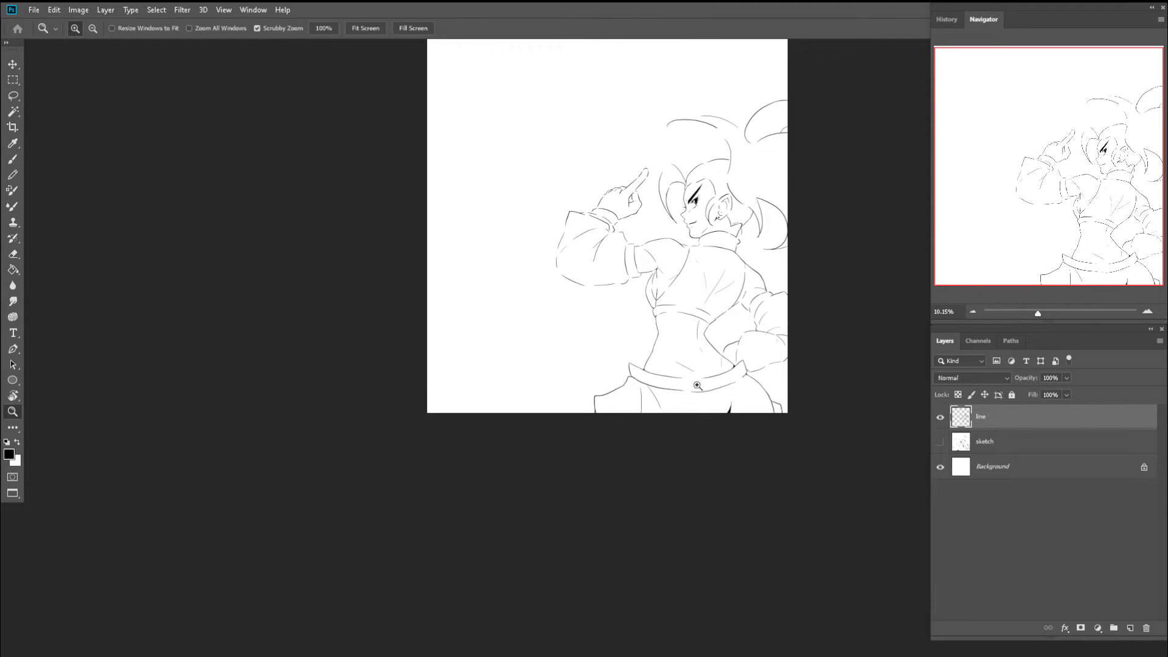
pyautogui.moveTo(699, 336); pyautogui.dragTo(765, 392)
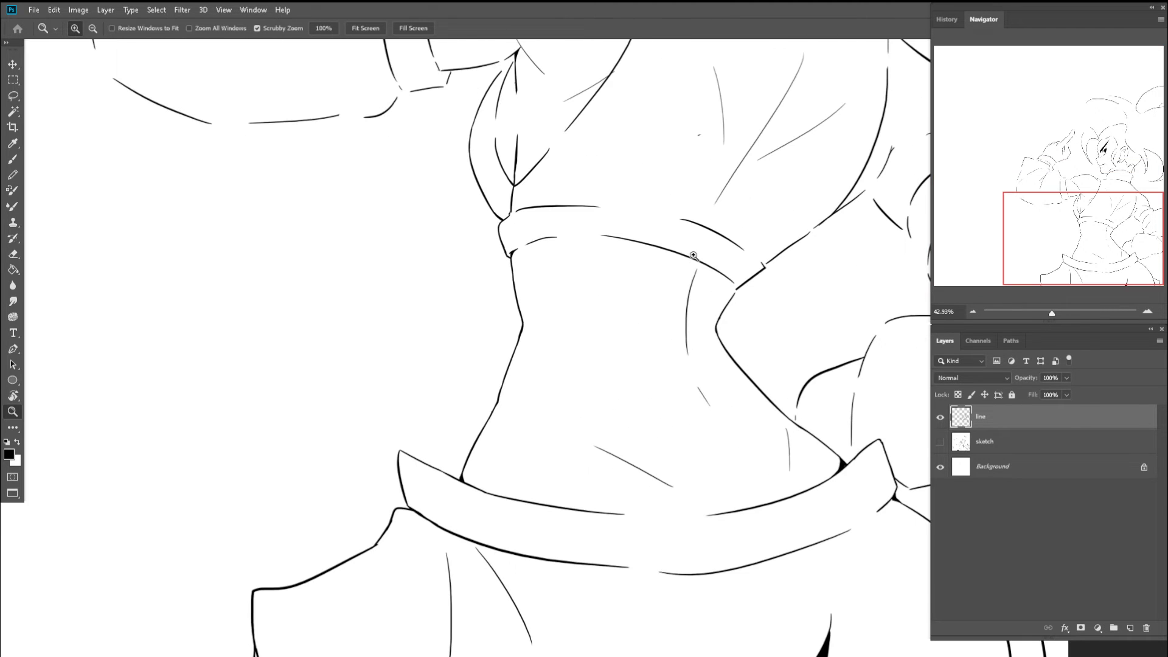
pyautogui.moveTo(694, 256)
pyautogui.mouseDown()
pyautogui.moveTo(740, 316)
pyautogui.moveTo(723, 282)
pyautogui.mouseUp()
pyautogui.press('b')
pyautogui.moveTo(706, 320)
pyautogui.mouseDown()
pyautogui.moveTo(720, 291)
pyautogui.moveTo(702, 330)
pyautogui.moveTo(728, 289)
pyautogui.moveTo(697, 346)
pyautogui.mouseUp()
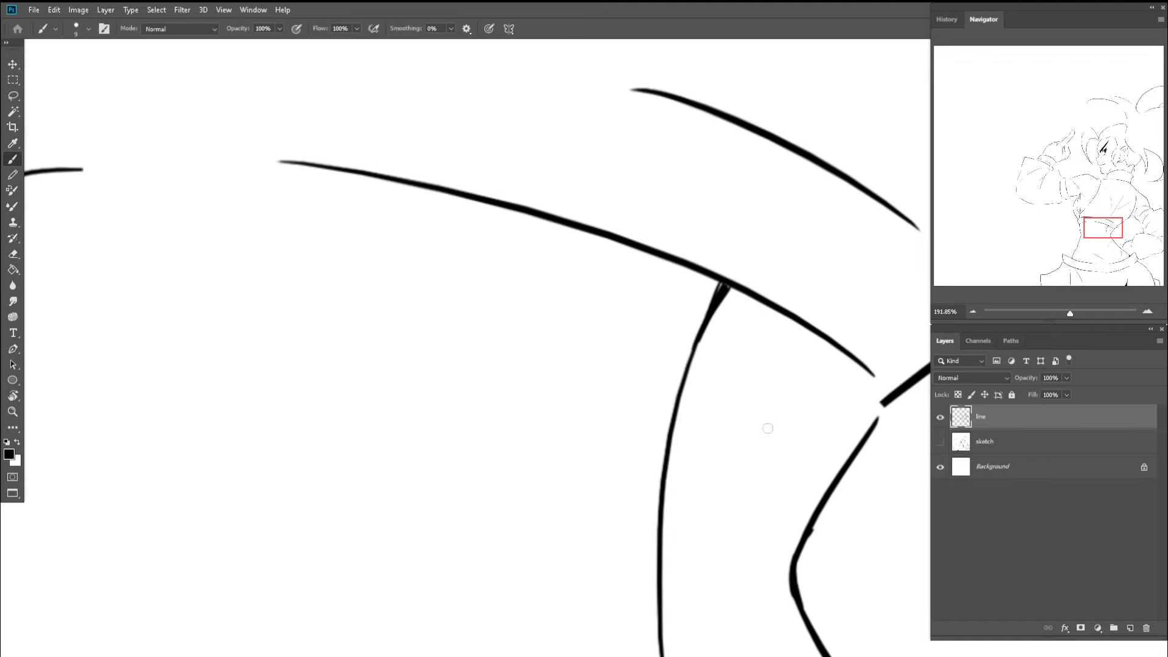
pyautogui.press('z')
pyautogui.moveTo(629, 391); pyautogui.dragTo(561, 405)
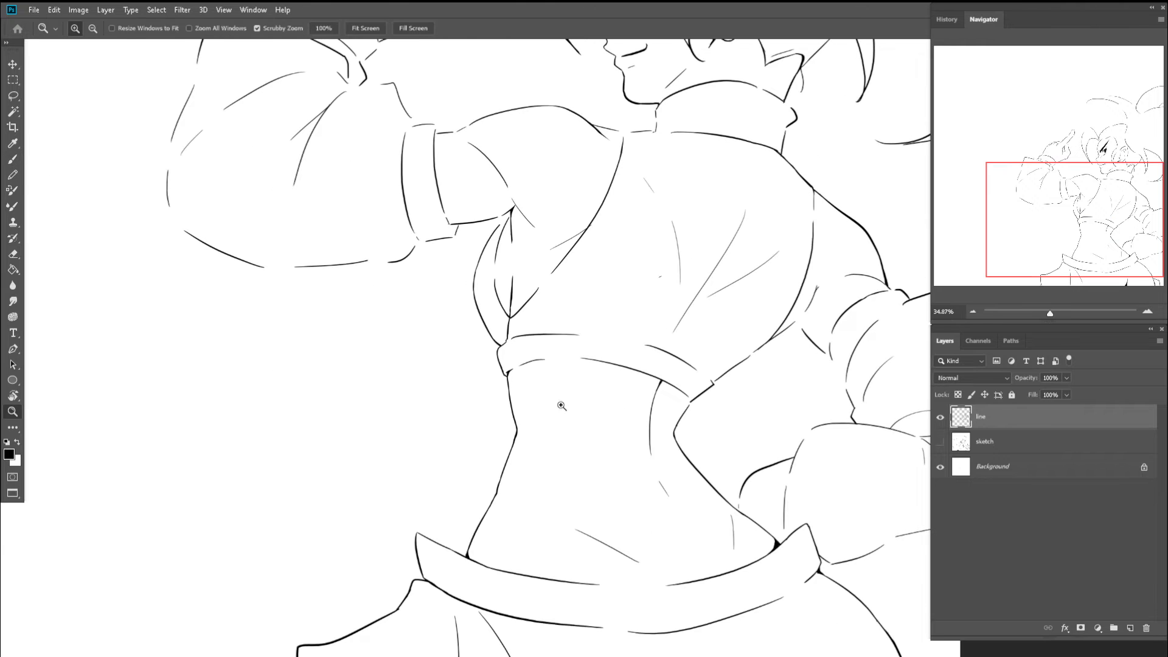
pyautogui.moveTo(631, 442); pyautogui.dragTo(547, 350)
pyautogui.press('z')
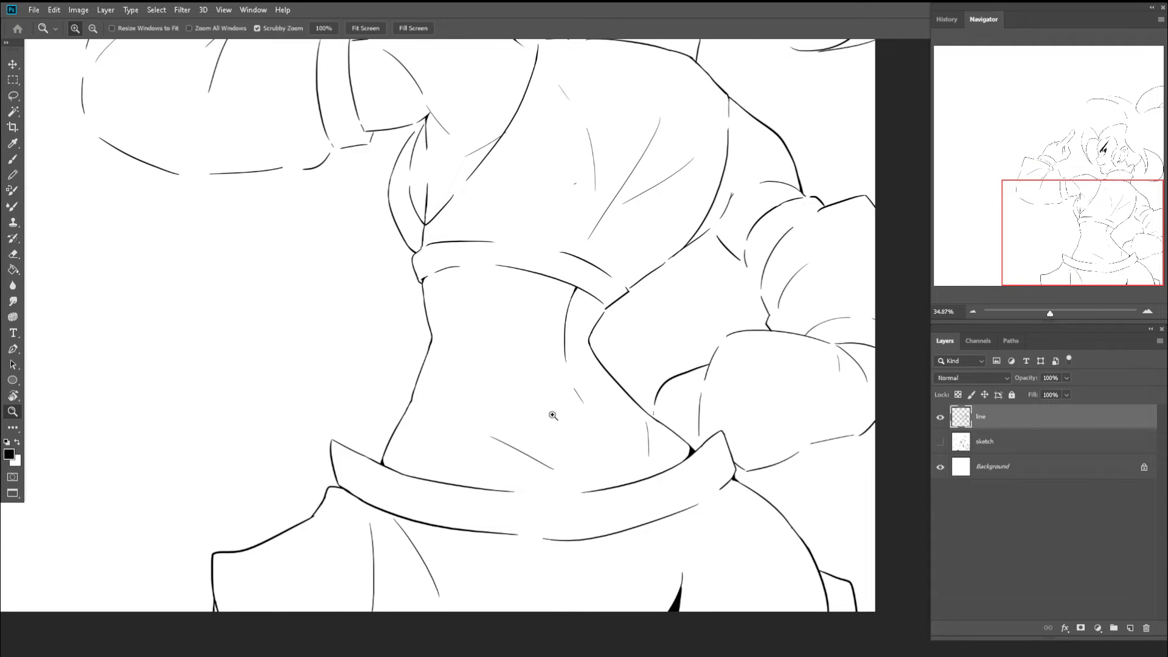
pyautogui.moveTo(541, 465)
pyautogui.mouseDown()
pyautogui.moveTo(570, 483)
pyautogui.moveTo(626, 411)
pyautogui.moveTo(691, 420)
pyautogui.moveTo(572, 367)
pyautogui.mouseUp()
pyautogui.press('b')
pyautogui.press('z')
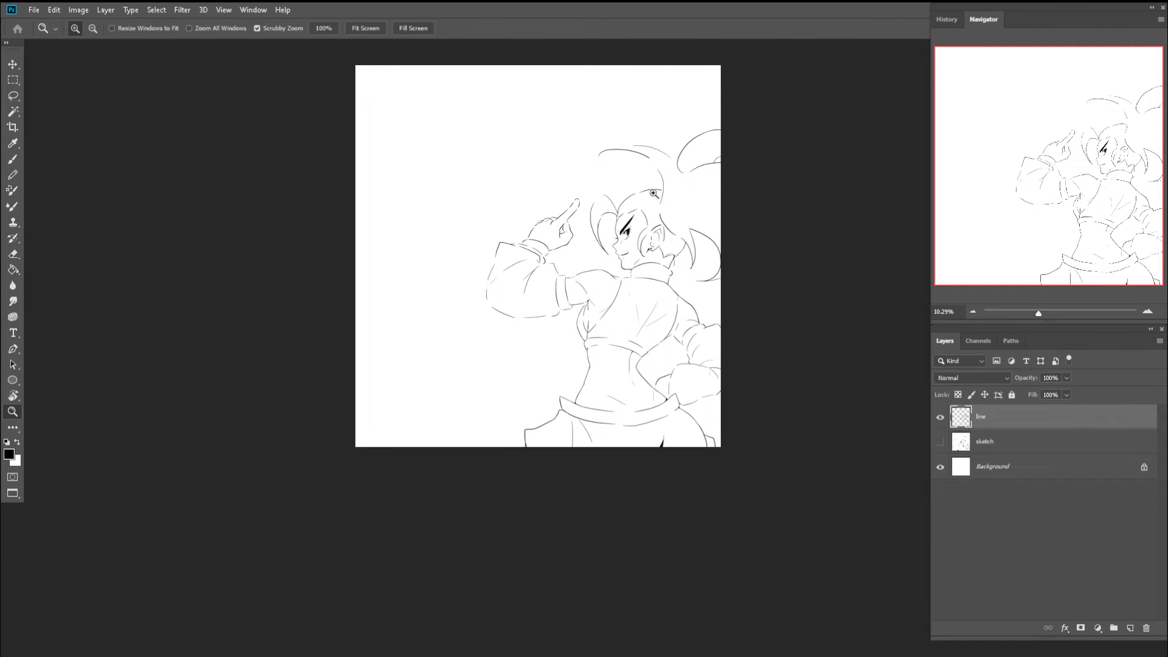
# - Lasso the long front hair lock in front of the face
pyautogui.moveTo(604, 199)
pyautogui.mouseDown()
pyautogui.moveTo(681, 243)
pyautogui.moveTo(669, 270)
pyautogui.moveTo(654, 249)
pyautogui.moveTo(463, 172)
pyautogui.moveTo(495, 514)
pyautogui.moveTo(592, 426)
pyautogui.moveTo(639, 277)
pyautogui.moveTo(655, 281)
pyautogui.mouseUp()
pyautogui.press('l')
pyautogui.press('c')
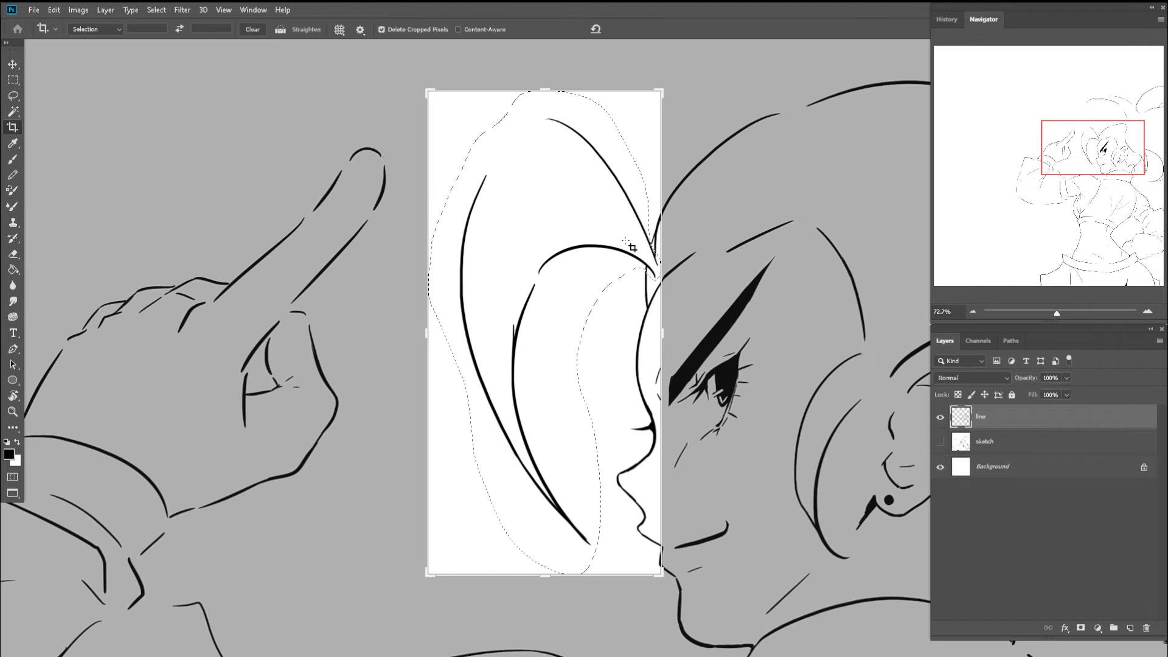
pyautogui.click(606, 264)
pyautogui.press('Escape')
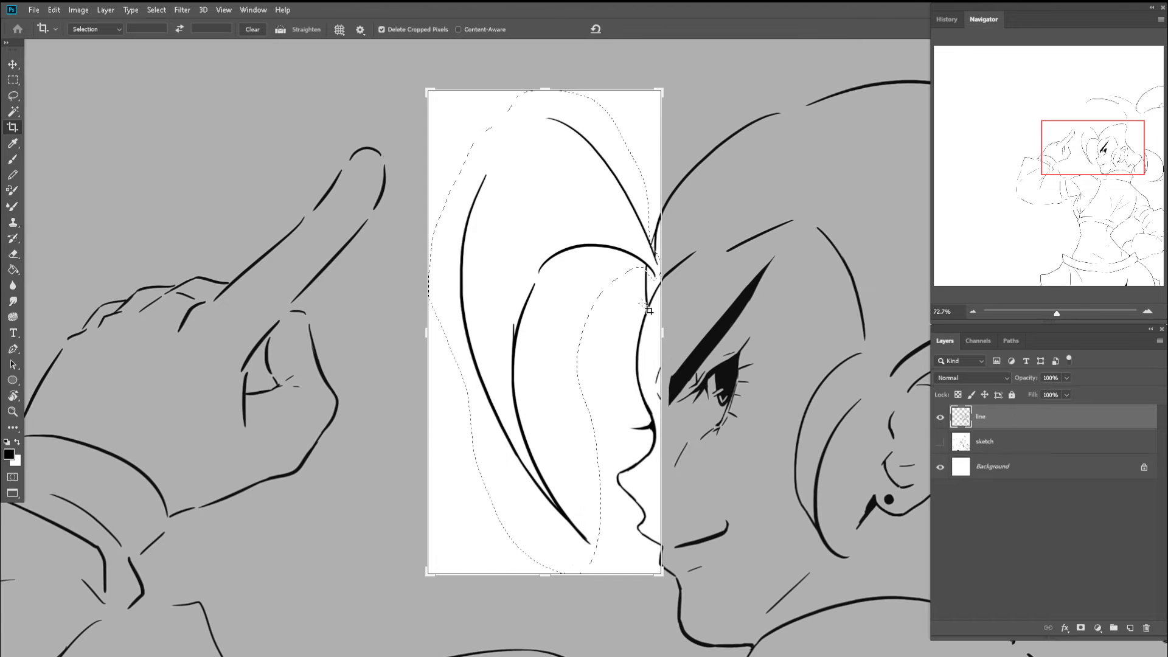
# - Move the selected front hair lock slightly downward against the forehead and deselect it
pyautogui.press('v')
pyautogui.moveTo(612, 244); pyautogui.dragTo(603, 279)
pyautogui.press('l')
pyautogui.hotkey('ctrl', 'd')
# - Erase the stray tick beside the hair lock's forehead junction and extend the crown hairline down to that junction
pyautogui.keyDown('ctrl'); pyautogui.click(639, 289); pyautogui.keyUp('ctrl')
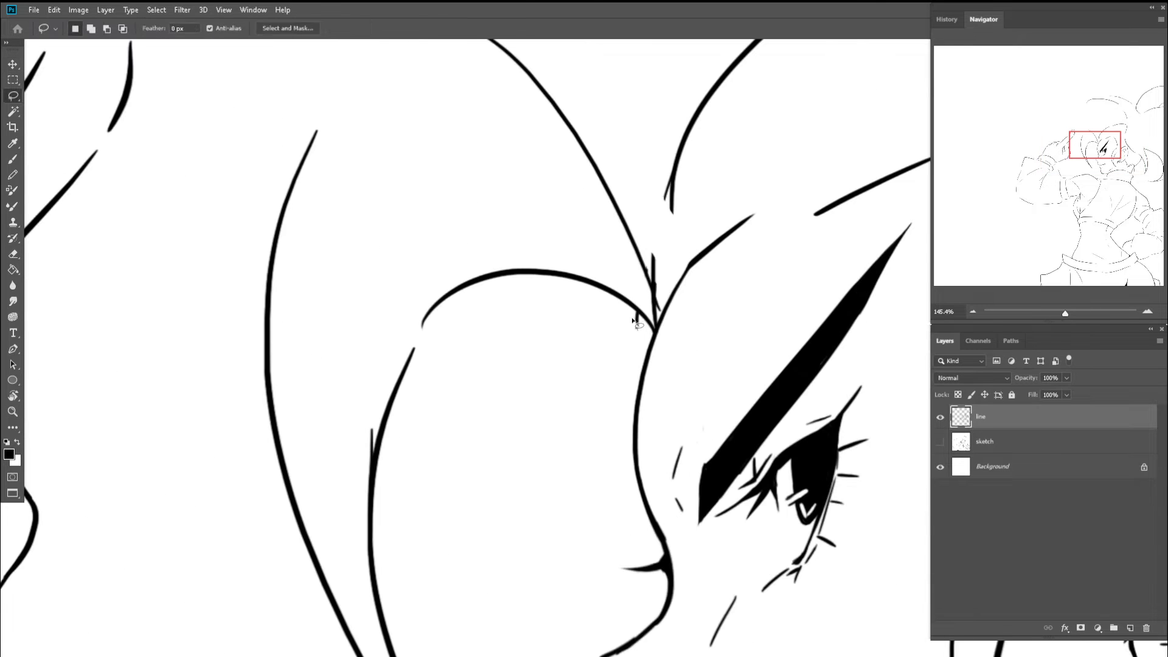
pyautogui.press('e')
pyautogui.moveTo(629, 320); pyautogui.dragTo(635, 320)
pyautogui.press('b')
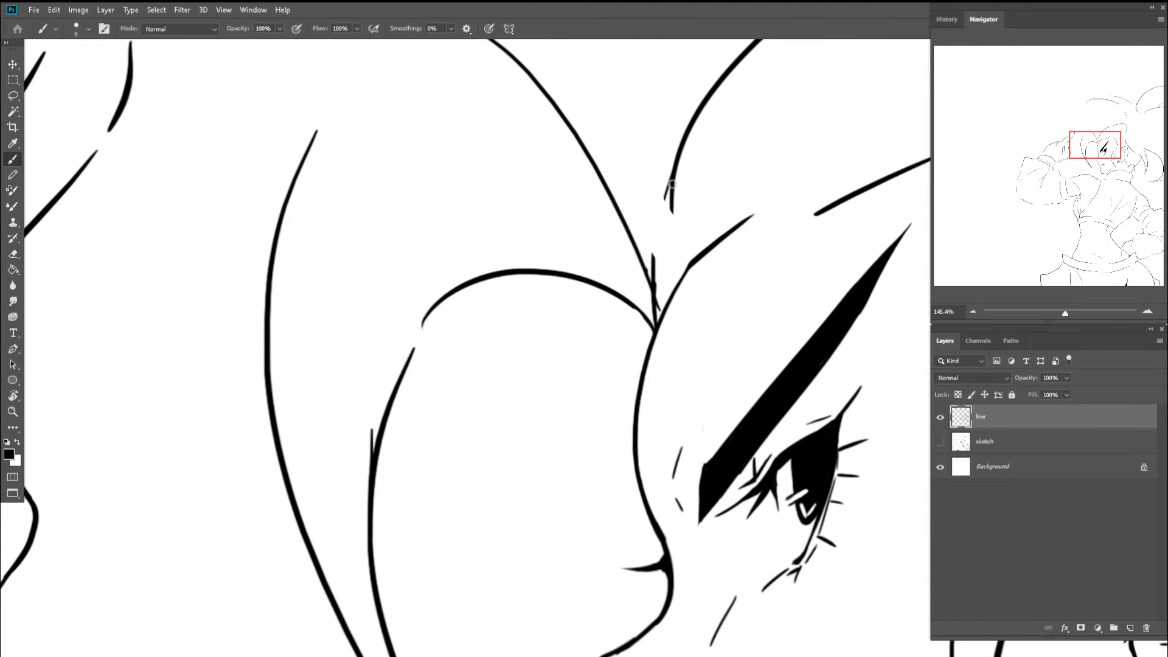
pyautogui.moveTo(673, 181)
pyautogui.mouseDown()
pyautogui.moveTo(655, 323)
pyautogui.moveTo(655, 289)
pyautogui.moveTo(595, 277)
pyautogui.mouseUp()
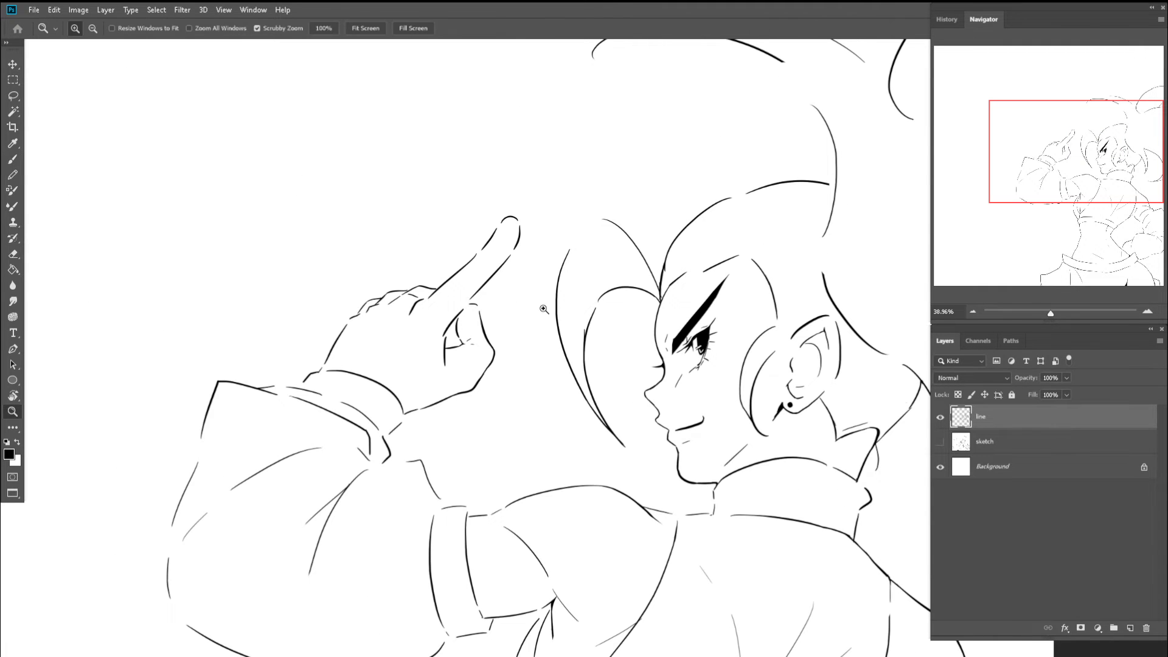
pyautogui.moveTo(544, 310); pyautogui.dragTo(492, 319)
pyautogui.moveTo(623, 317); pyautogui.dragTo(583, 320)
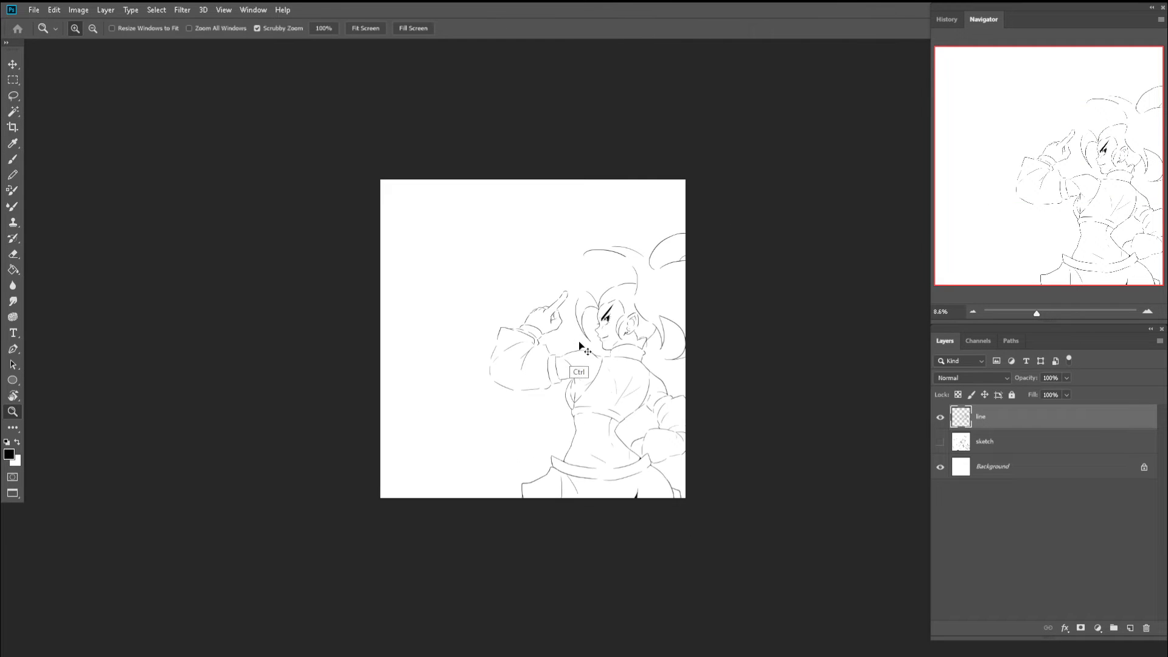
pyautogui.press('r')
pyautogui.moveTo(545, 258); pyautogui.dragTo(613, 279)
pyautogui.press('r')
pyautogui.press('Escape')
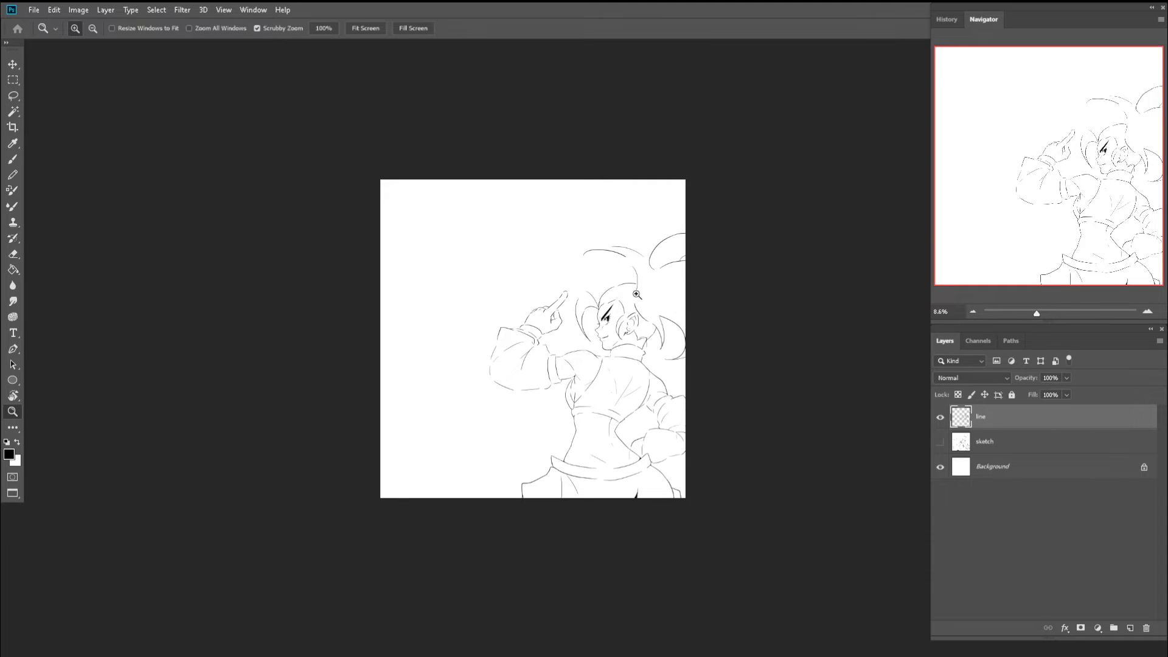
# - Try to extend the thick top hair curve down toward the head
pyautogui.moveTo(636, 294); pyautogui.dragTo(663, 286)
pyautogui.press('r')
pyautogui.moveTo(608, 223); pyautogui.dragTo(712, 244)
pyautogui.press('z')
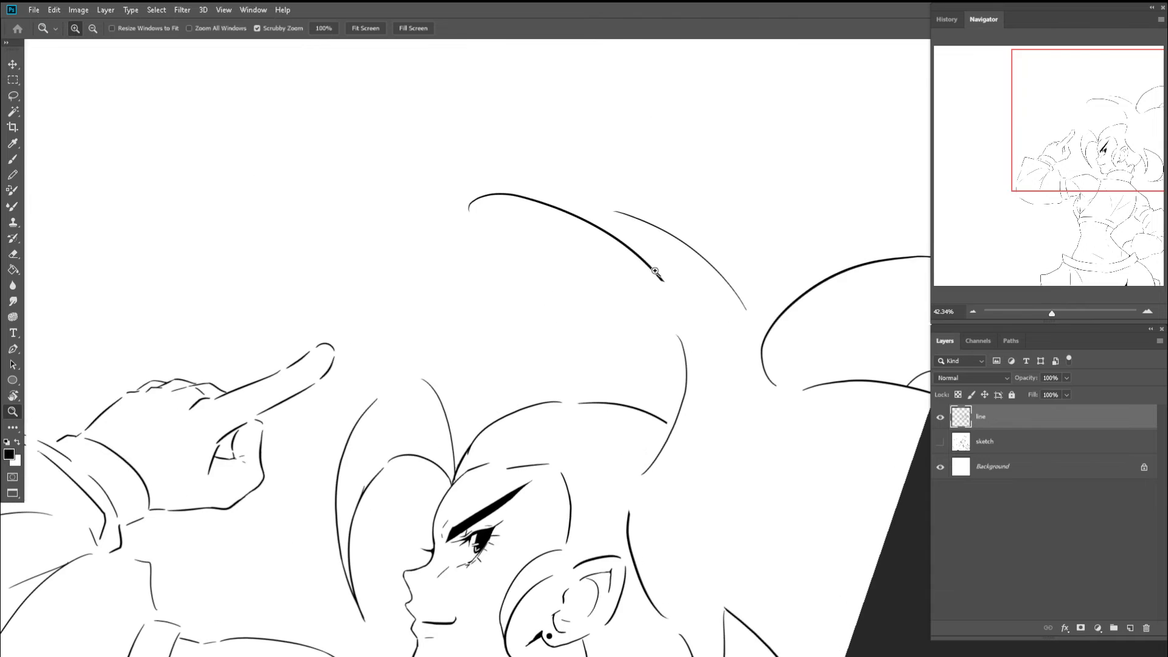
pyautogui.press('b')
pyautogui.moveTo(655, 270)
pyautogui.mouseDown()
pyautogui.moveTo(686, 272)
pyautogui.moveTo(688, 395)
pyautogui.mouseUp()
pyautogui.hotkey('ctrl', 'z')
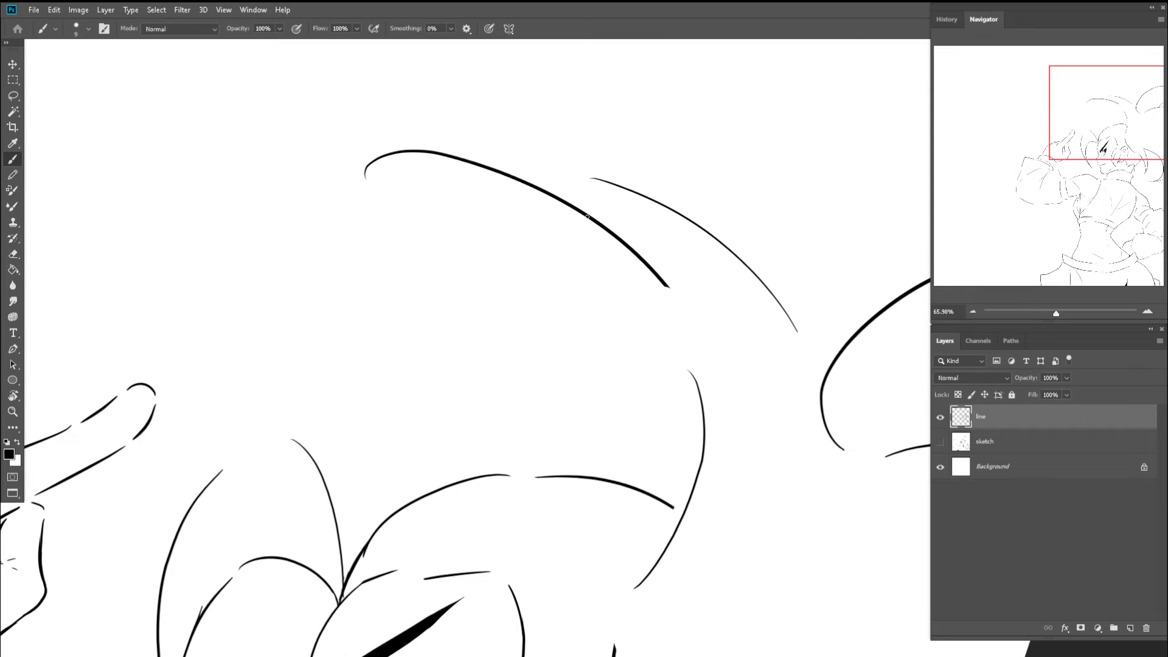
# - Lasso the thick top hair curve, move it closer to the head, and deselect it
pyautogui.press('l')
pyautogui.moveTo(626, 221)
pyautogui.mouseDown()
pyautogui.moveTo(398, 255)
pyautogui.moveTo(622, 253)
pyautogui.moveTo(598, 276)
pyautogui.moveTo(572, 257)
pyautogui.mouseUp()
pyautogui.press('v')
pyautogui.hotkey('ctrl', 'd')
pyautogui.press('l')
pyautogui.press('z')
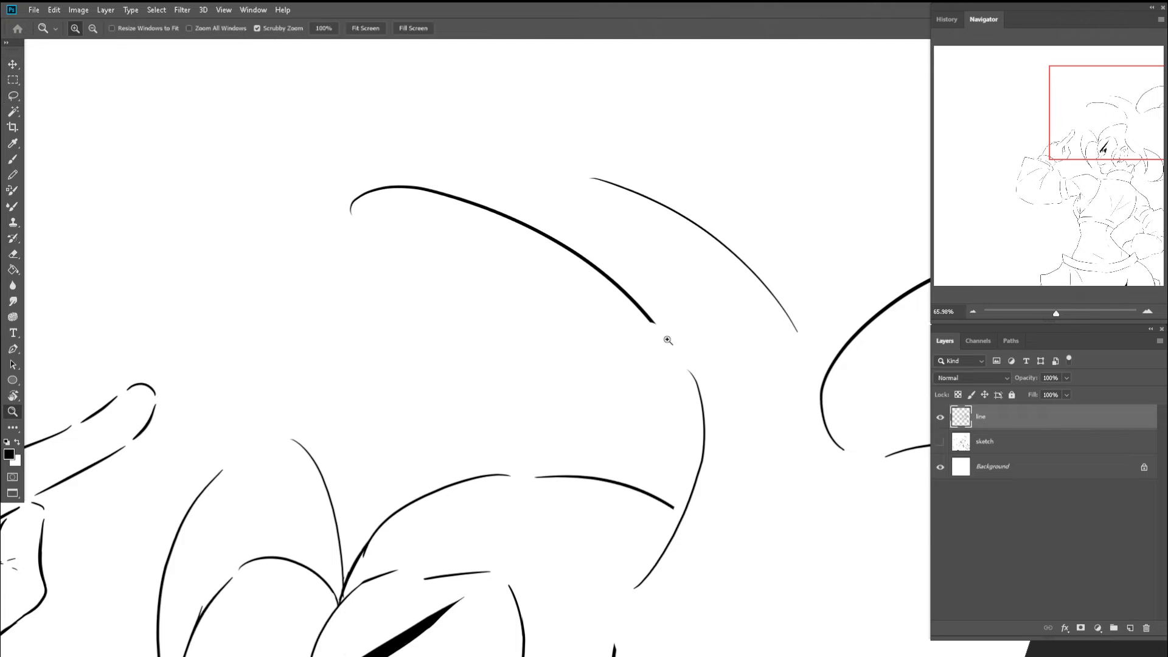
# - Try to bridge the gap between the thick top hair curve and the thin strand below, and undo back to the selected curve
pyautogui.moveTo(667, 340)
pyautogui.mouseDown()
pyautogui.moveTo(681, 340)
pyautogui.moveTo(687, 313)
pyautogui.mouseUp()
pyautogui.press('z')
pyautogui.press('b')
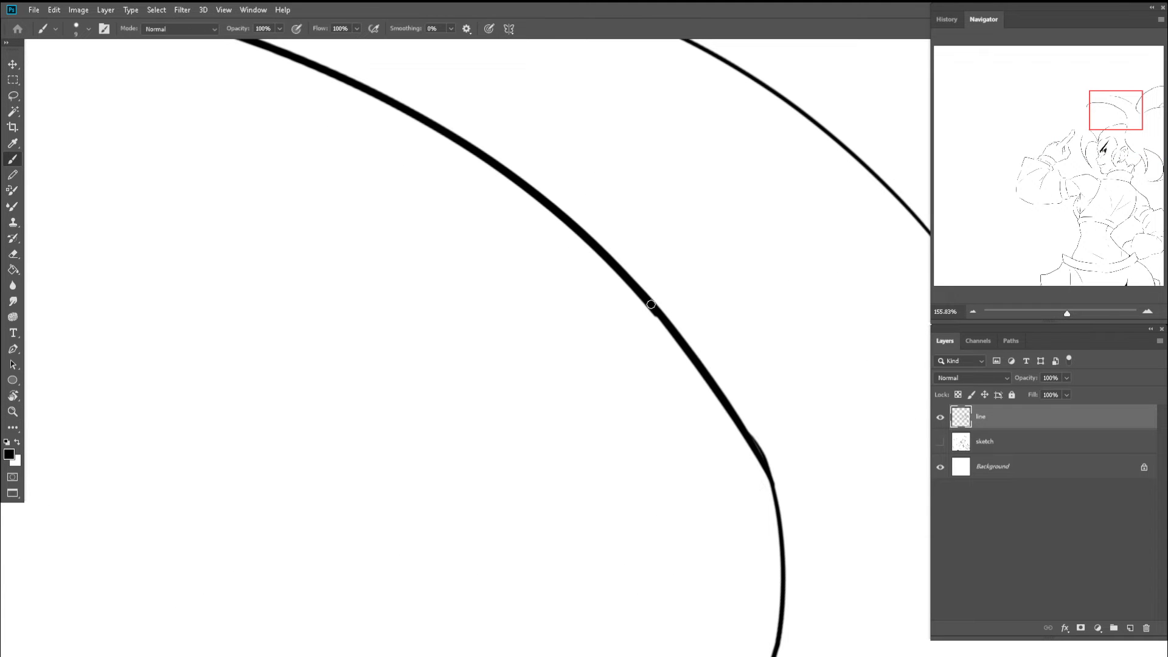
pyautogui.moveTo(650, 304); pyautogui.dragTo(761, 464)
pyautogui.hotkey('ctrl', 'z')
pyautogui.moveTo(721, 382); pyautogui.dragTo(612, 346)
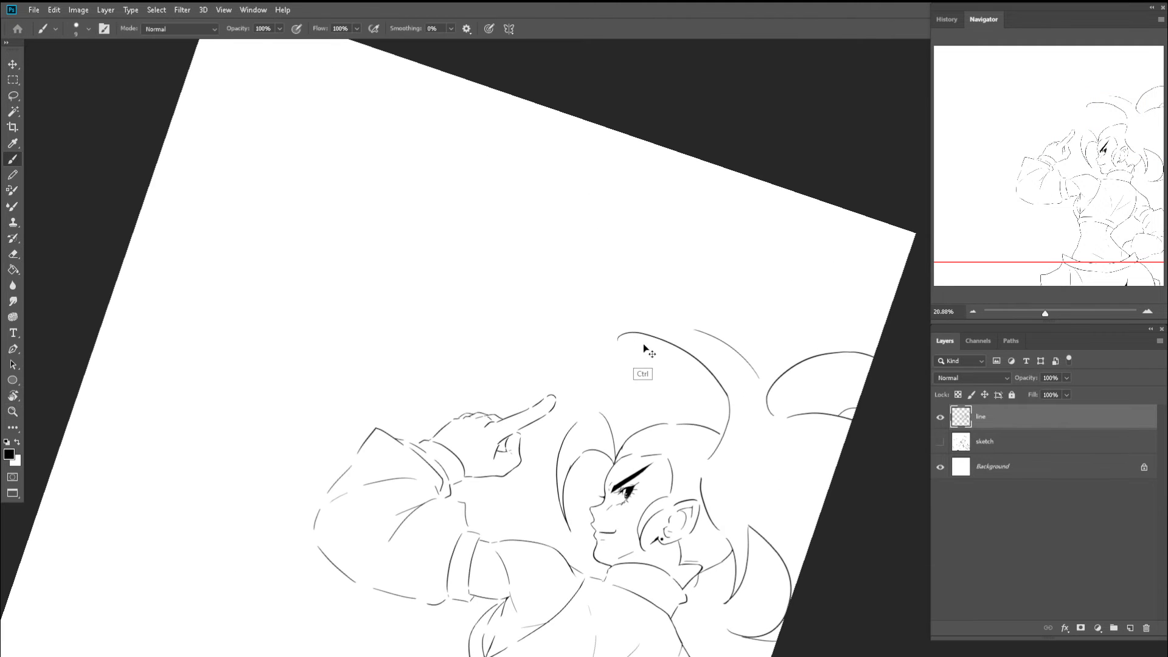
pyautogui.hotkey('ctrl', 'z')
pyautogui.hotkey('ctrl', 'z')
# - Move the selected thick top hair curve slightly up, away from the head, and deselect it
pyautogui.moveTo(719, 383); pyautogui.dragTo(771, 396)
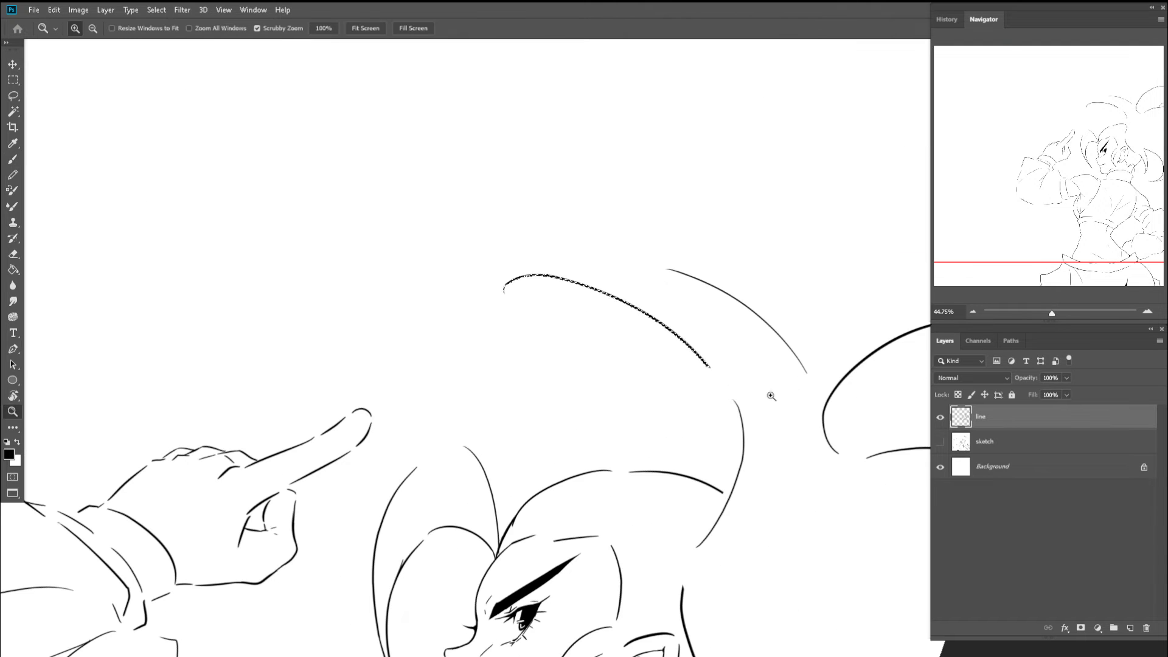
pyautogui.press('w')
pyautogui.click(686, 345)
pyautogui.press('v')
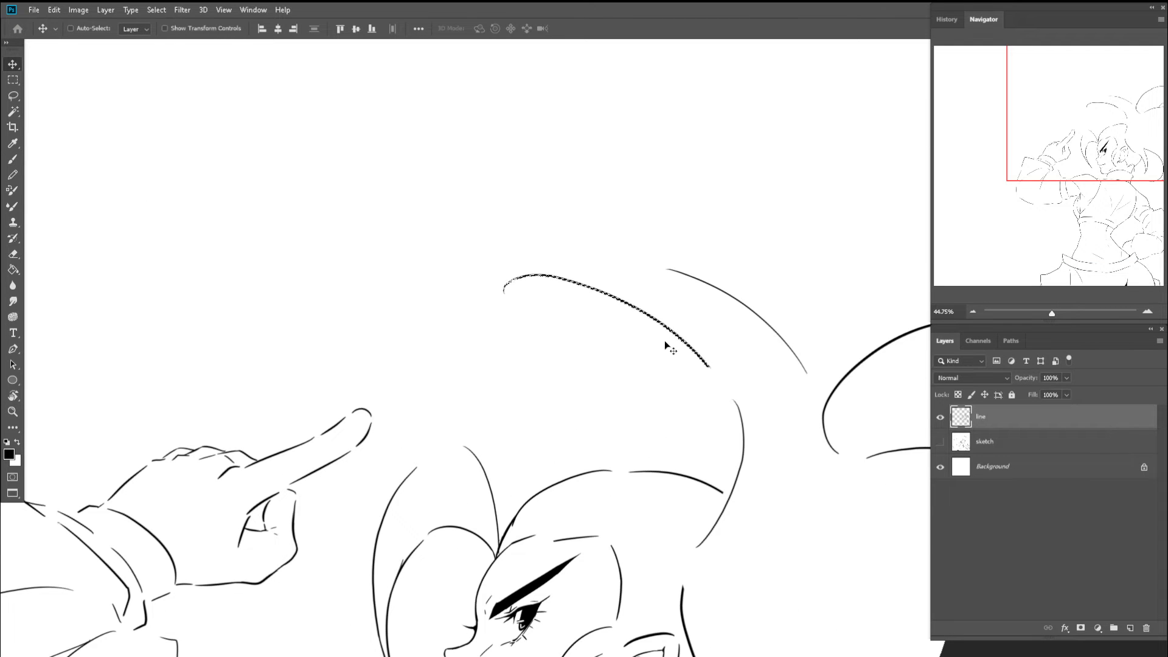
pyautogui.press('l')
pyautogui.moveTo(695, 326)
pyautogui.mouseDown()
pyautogui.moveTo(639, 287)
pyautogui.moveTo(700, 383)
pyautogui.mouseUp()
pyautogui.press('v')
pyautogui.moveTo(643, 326); pyautogui.dragTo(640, 313)
pyautogui.hotkey('ctrl', 'd')
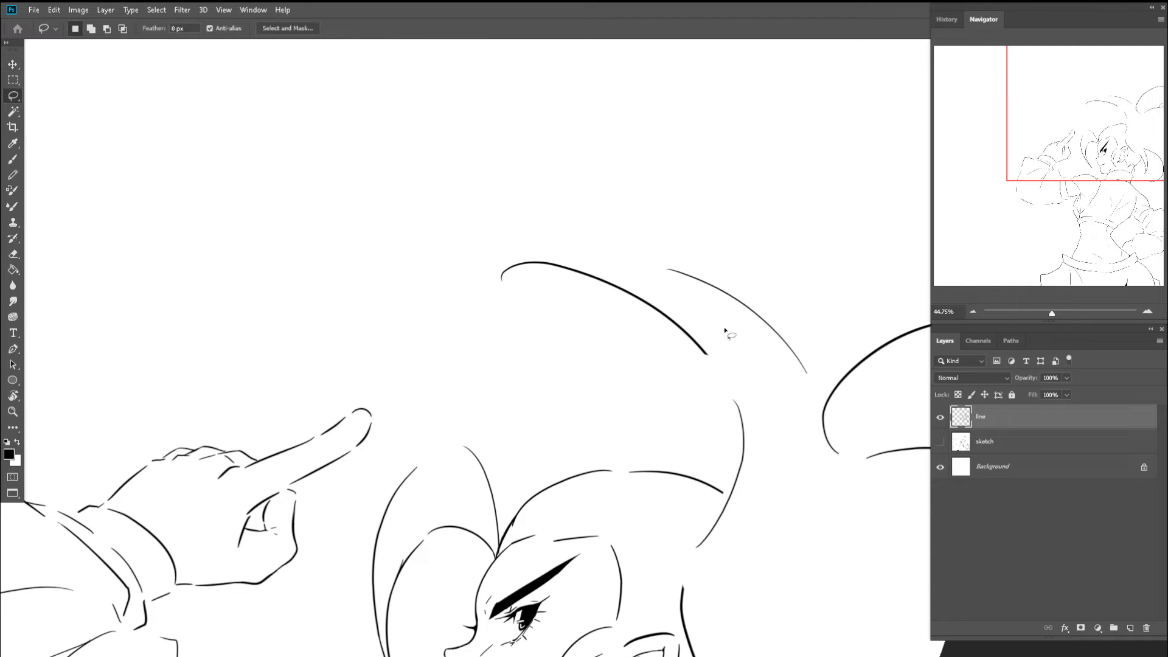
# - Bridge the gap between the thick top hair curve and the thin strand below with a tapering brush line
pyautogui.press('z')
pyautogui.moveTo(708, 367); pyautogui.dragTo(781, 368)
pyautogui.press('b')
pyautogui.moveTo(699, 324); pyautogui.dragTo(778, 449)
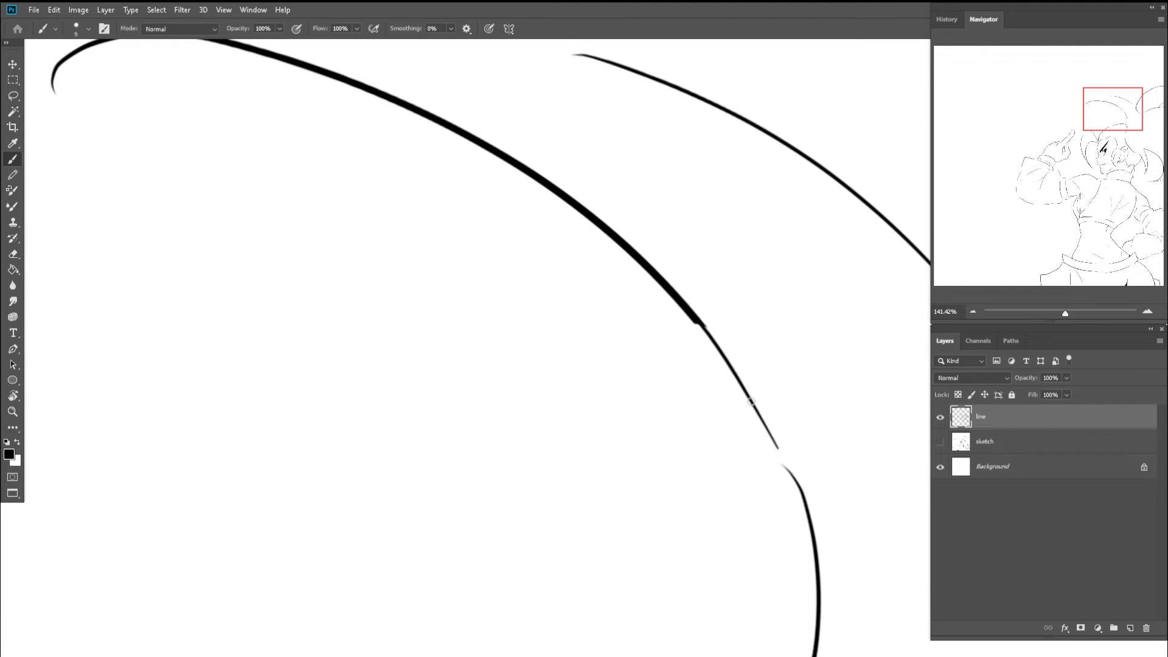
pyautogui.hotkey('ctrl', 'z')
pyautogui.moveTo(697, 324); pyautogui.dragTo(773, 454)
pyautogui.hotkey('ctrl', 'z')
pyautogui.moveTo(681, 300); pyautogui.dragTo(799, 491)
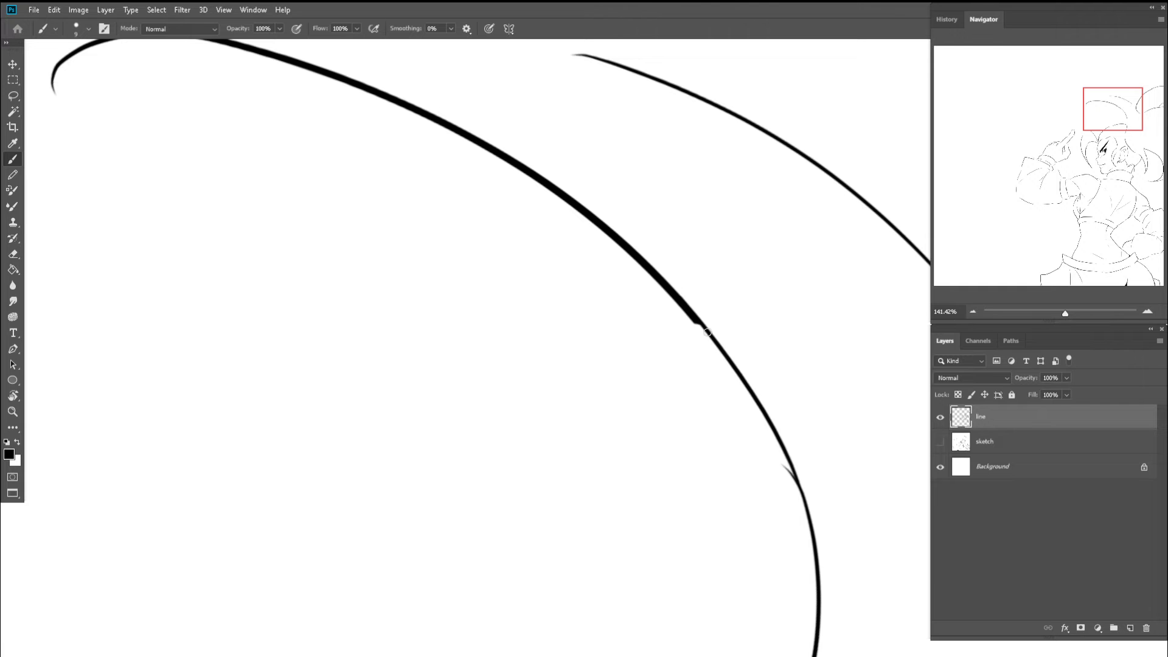
pyautogui.moveTo(680, 303)
pyautogui.mouseDown()
pyautogui.moveTo(792, 475)
pyautogui.moveTo(737, 418)
pyautogui.moveTo(721, 424)
pyautogui.moveTo(791, 443)
pyautogui.moveTo(589, 332)
pyautogui.moveTo(686, 328)
pyautogui.moveTo(616, 318)
pyautogui.moveTo(651, 286)
pyautogui.mouseUp()
# - Draw zigzag hair strokes linking the front hair root to the forehead hairline above the eyebrow
pyautogui.press('z')
pyautogui.press('c')
pyautogui.press('z')
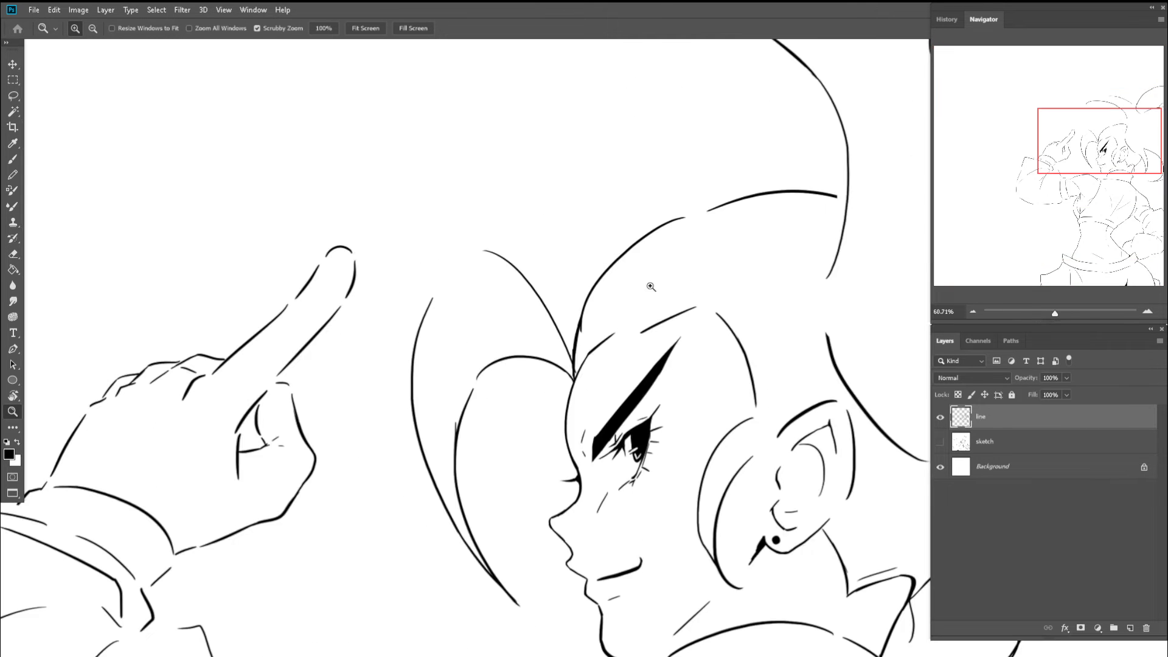
pyautogui.moveTo(617, 328)
pyautogui.mouseDown()
pyautogui.moveTo(644, 332)
pyautogui.moveTo(575, 393)
pyautogui.moveTo(597, 404)
pyautogui.moveTo(554, 427)
pyautogui.moveTo(551, 408)
pyautogui.moveTo(589, 401)
pyautogui.mouseUp()
pyautogui.press('b')
pyautogui.press('z')
pyautogui.click(572, 393)
pyautogui.press('b')
pyautogui.moveTo(643, 369)
pyautogui.mouseDown()
pyautogui.moveTo(561, 416)
pyautogui.moveTo(570, 398)
pyautogui.moveTo(541, 432)
pyautogui.mouseUp()
pyautogui.moveTo(581, 387); pyautogui.dragTo(540, 434)
pyautogui.moveTo(556, 423)
pyautogui.mouseDown()
pyautogui.moveTo(572, 416)
pyautogui.moveTo(287, 511)
pyautogui.mouseUp()
pyautogui.press('e')
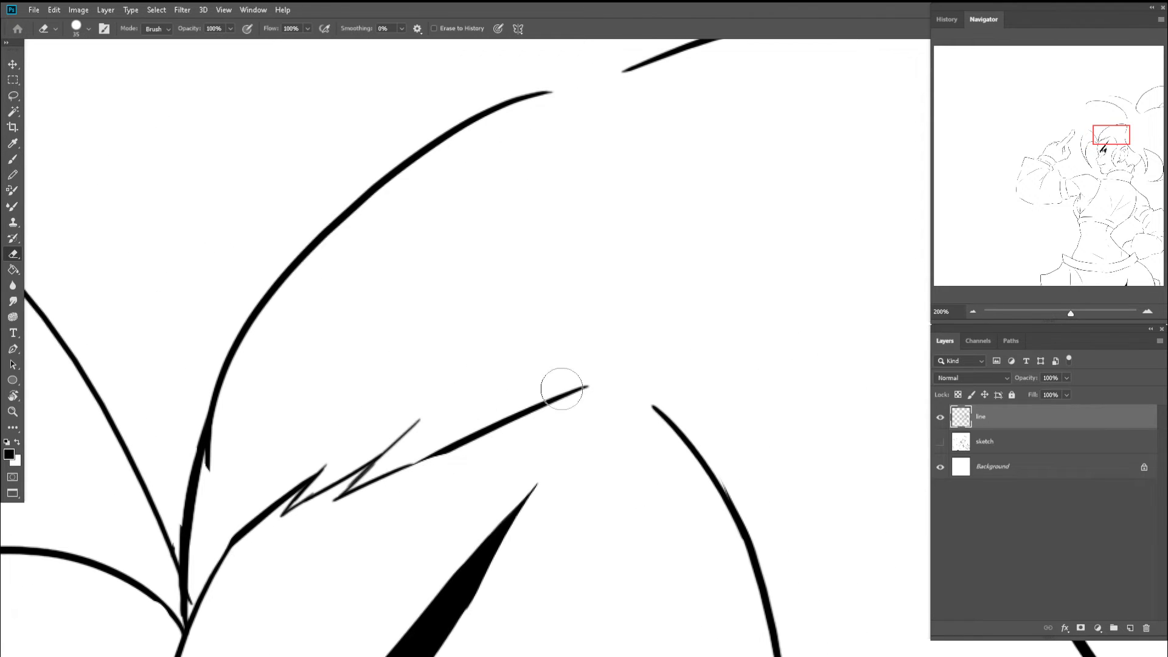
# - Try to join the forehead hairline to the upper end of the temple line with a sharp corner
pyautogui.press('b')
pyautogui.moveTo(589, 409); pyautogui.dragTo(552, 319)
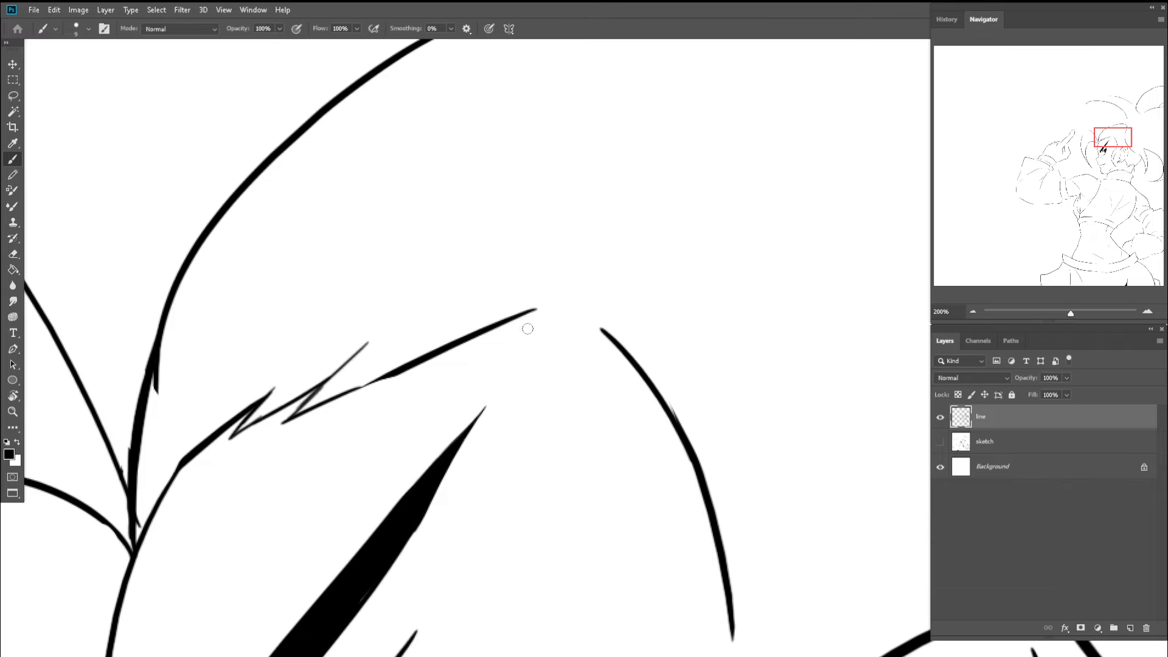
pyautogui.moveTo(526, 329)
pyautogui.mouseDown()
pyautogui.moveTo(585, 302)
pyautogui.moveTo(572, 306)
pyautogui.moveTo(613, 340)
pyautogui.mouseUp()
pyautogui.hotkey('ctrl', 'z')
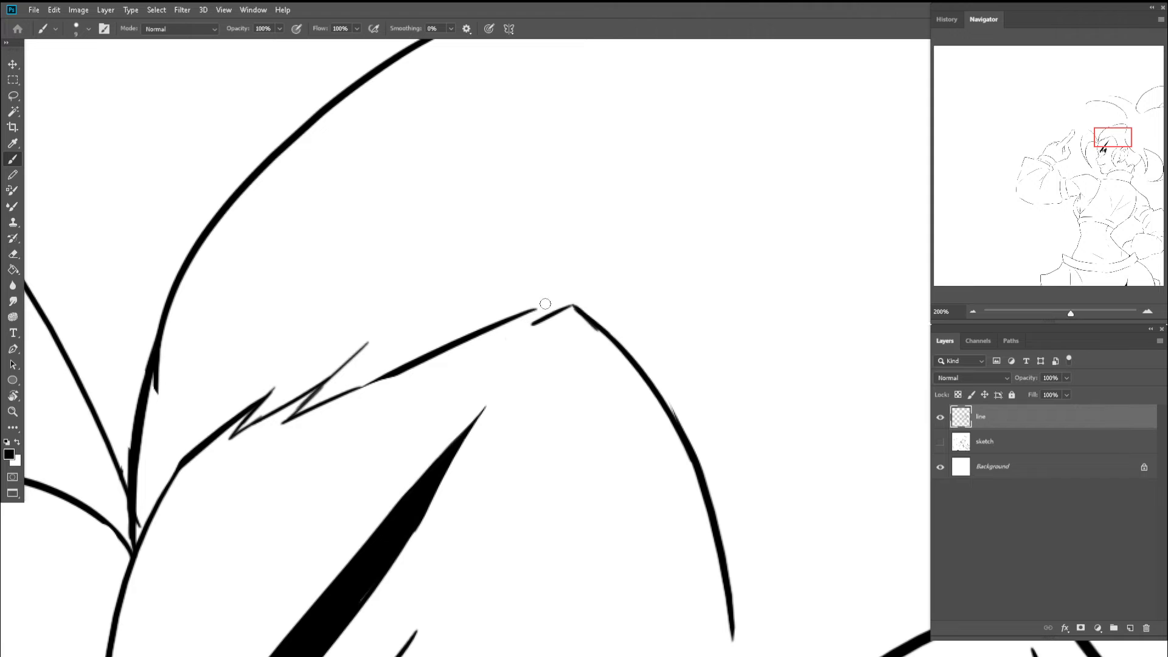
pyautogui.moveTo(549, 301)
pyautogui.mouseDown()
pyautogui.moveTo(506, 345)
pyautogui.moveTo(449, 331)
pyautogui.moveTo(477, 341)
pyautogui.moveTo(614, 274)
pyautogui.mouseUp()
pyautogui.hotkey('ctrl', 'z')
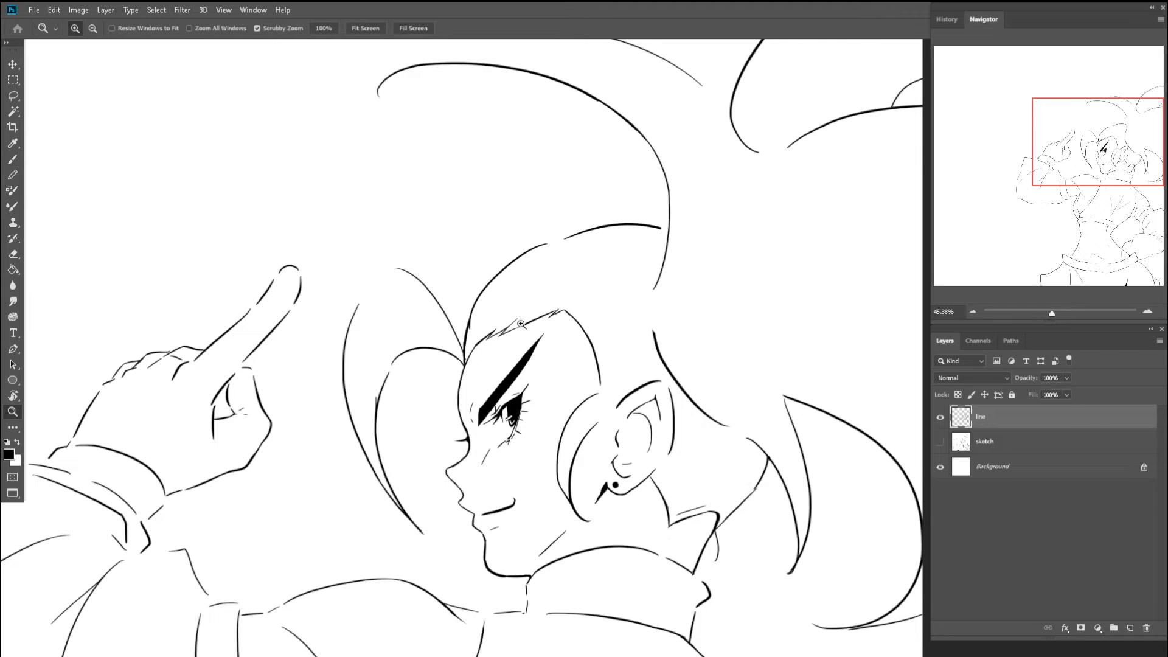
# - Rotate the canvas view and round off the corner between the forehead hairline and the temple line
pyautogui.moveTo(521, 323)
pyautogui.mouseDown()
pyautogui.moveTo(486, 323)
pyautogui.moveTo(572, 316)
pyautogui.moveTo(510, 318)
pyautogui.mouseUp()
pyautogui.press('e')
pyautogui.press('z')
pyautogui.press('r')
pyautogui.moveTo(522, 256); pyautogui.dragTo(667, 276)
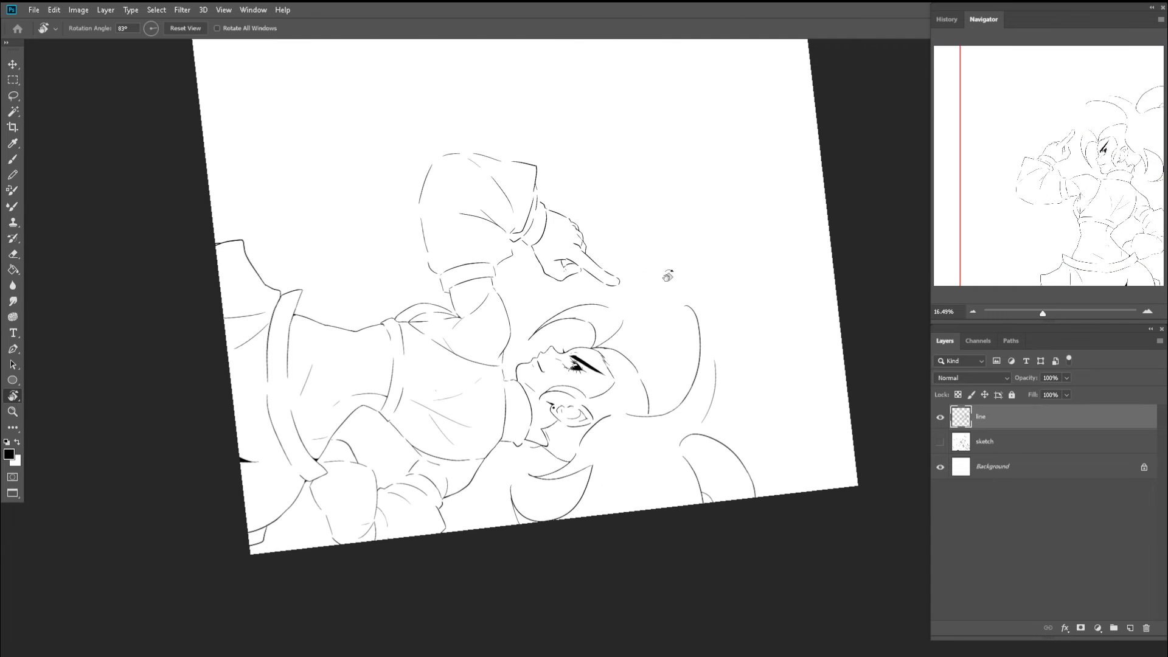
pyautogui.press('e')
pyautogui.press('z')
pyautogui.moveTo(612, 378); pyautogui.dragTo(667, 414)
pyautogui.press('b')
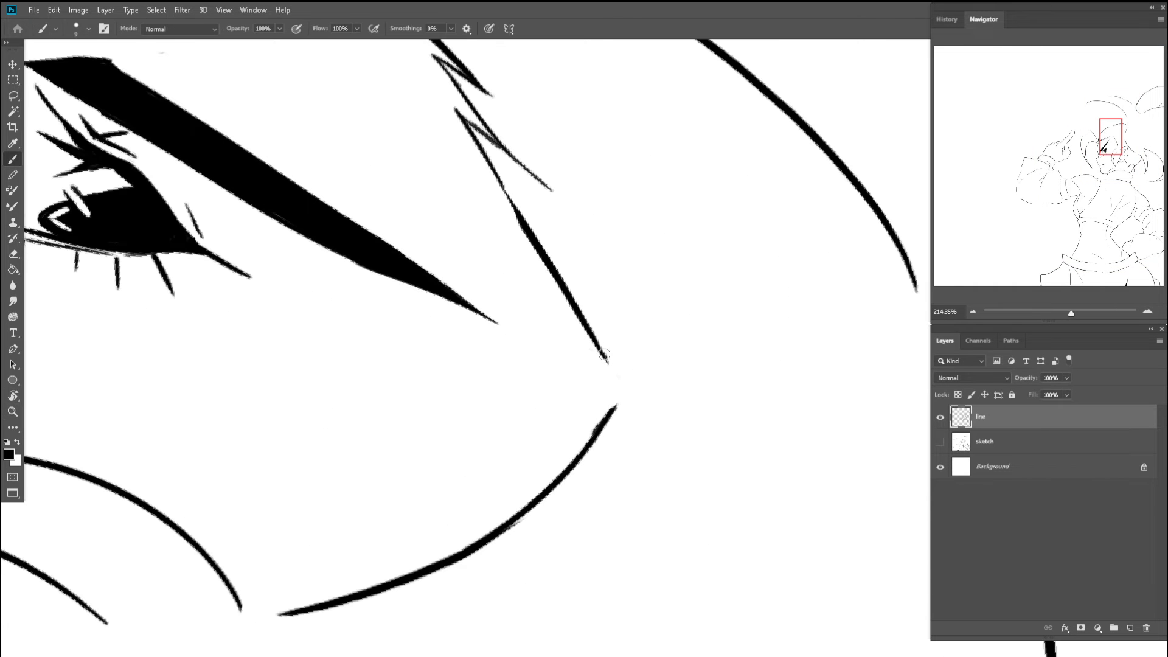
pyautogui.moveTo(604, 354); pyautogui.dragTo(603, 413)
# - Erase the temple line running from the hairline corner down toward the ear
pyautogui.press('e')
pyautogui.moveTo(631, 365)
pyautogui.mouseDown()
pyautogui.moveTo(600, 460)
pyautogui.moveTo(589, 356)
pyautogui.moveTo(570, 348)
pyautogui.mouseUp()
pyautogui.press('z')
pyautogui.press('Escape')
pyautogui.press('z')
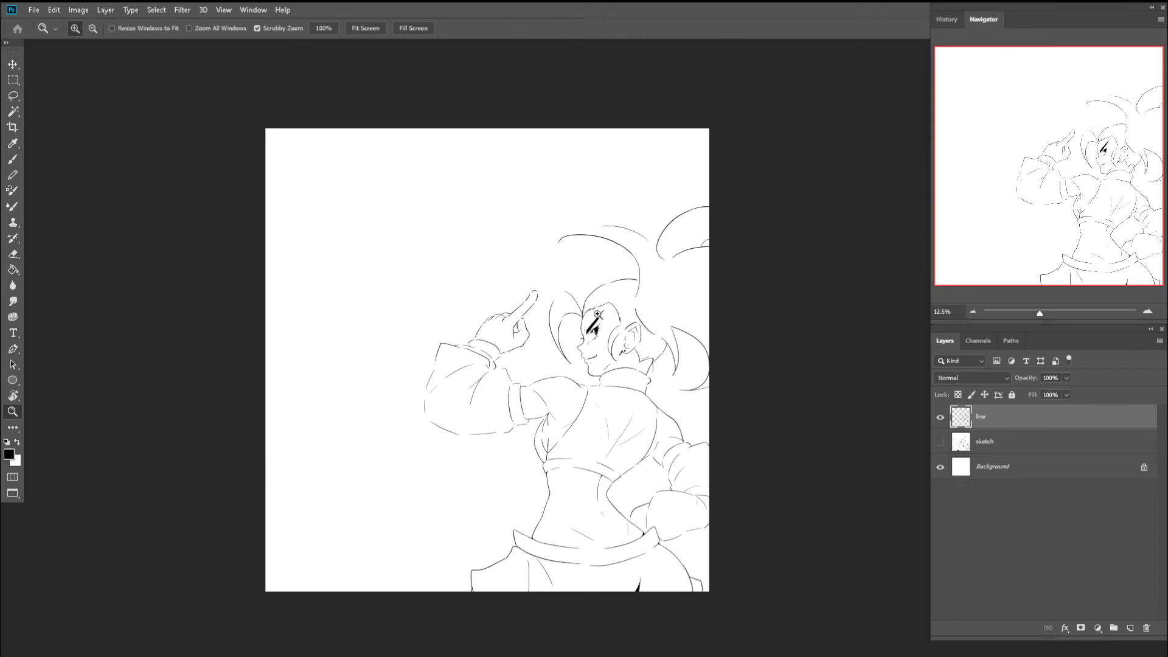
pyautogui.moveTo(619, 299)
pyautogui.mouseDown()
pyautogui.moveTo(579, 265)
pyautogui.moveTo(659, 370)
pyautogui.mouseUp()
pyautogui.press('e')
# - Try to redraw the temple line from the hairline corner down toward the ear
pyautogui.press('b')
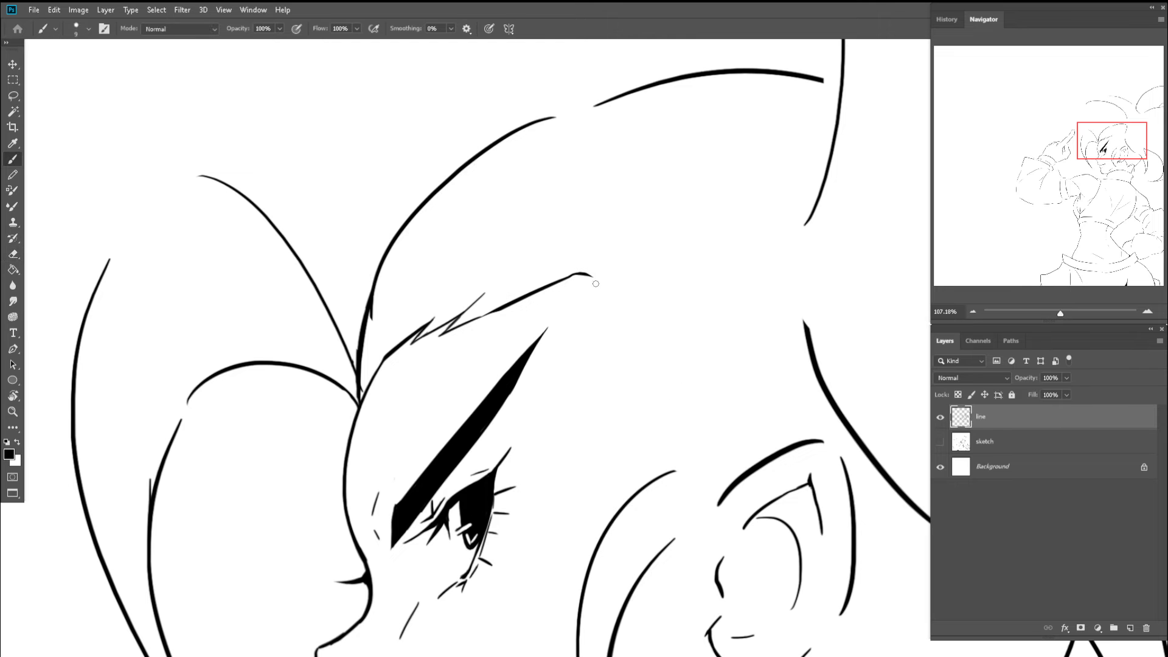
pyautogui.moveTo(593, 278)
pyautogui.mouseDown()
pyautogui.moveTo(686, 468)
pyautogui.moveTo(653, 419)
pyautogui.moveTo(590, 401)
pyautogui.moveTo(644, 409)
pyautogui.mouseUp()
pyautogui.press('z')
pyautogui.press('b')
pyautogui.hotkey('ctrl', 'z')
pyautogui.press('z')
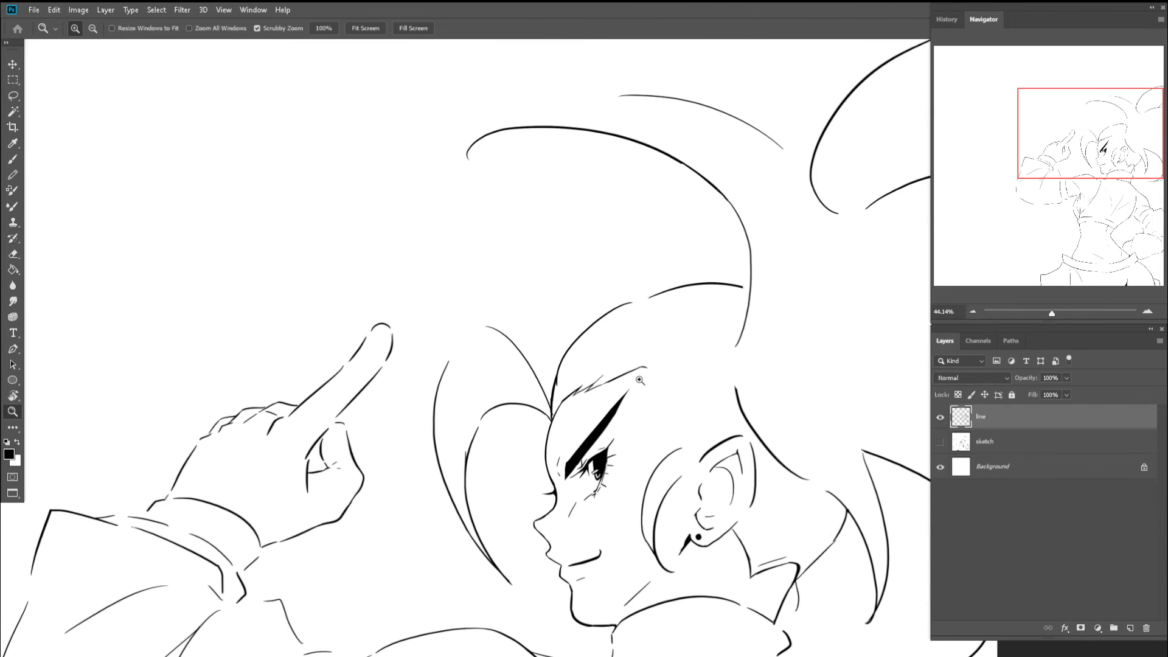
# - Erase the outer part of the forehead hairline and redraw it as two staggered tapering strokes
pyautogui.moveTo(660, 366); pyautogui.dragTo(678, 371)
pyautogui.press('e')
pyautogui.moveTo(591, 377); pyautogui.dragTo(651, 345)
pyautogui.press('b')
pyautogui.press('e')
pyautogui.moveTo(578, 389); pyautogui.dragTo(598, 369)
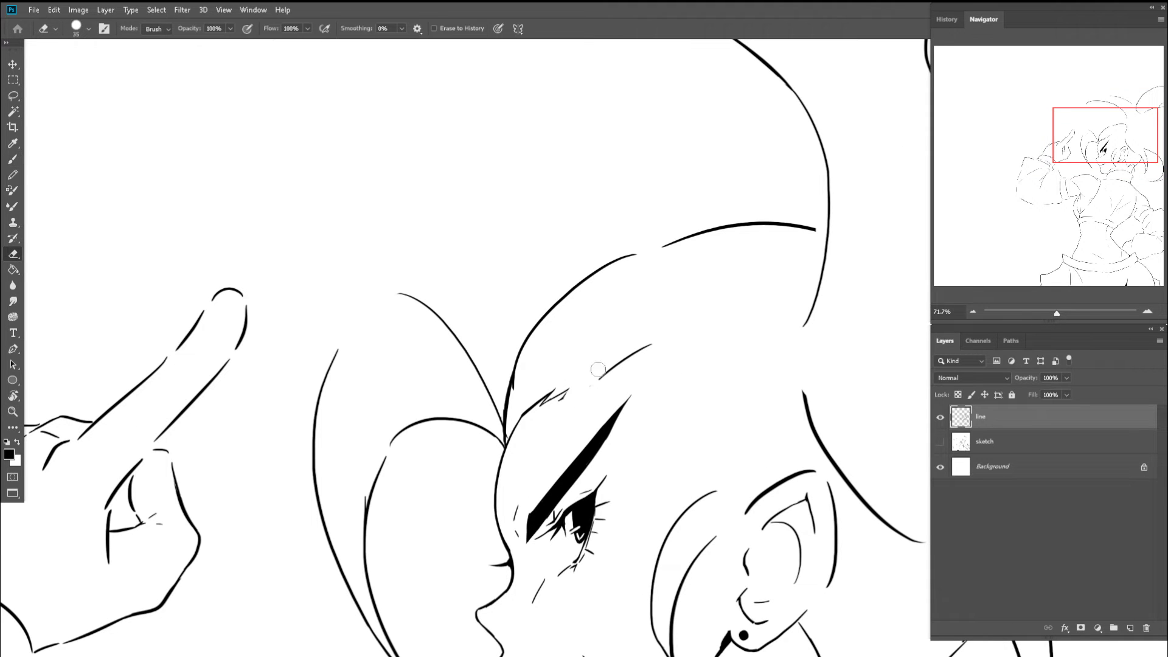
pyautogui.press('b')
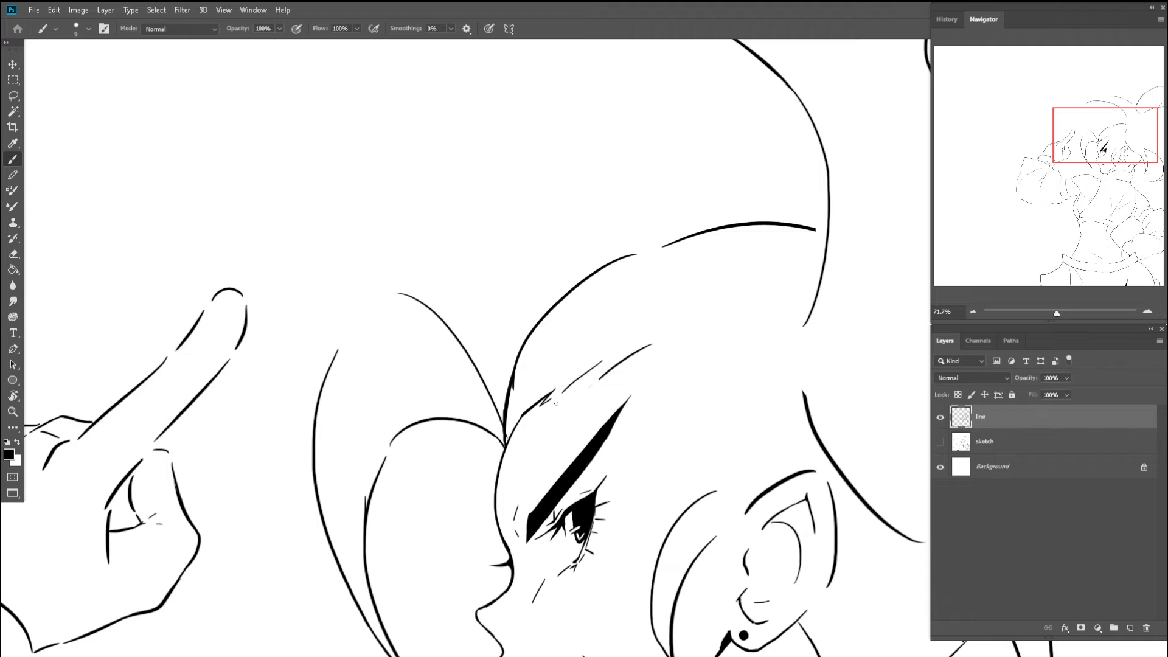
pyautogui.press('e')
pyautogui.press('z')
pyautogui.moveTo(559, 390)
pyautogui.mouseDown()
pyautogui.moveTo(546, 399)
pyautogui.moveTo(506, 368)
pyautogui.mouseUp()
# - Redraw the temple line from the forehead hairline's peak down toward the ear
pyautogui.moveTo(606, 396); pyautogui.dragTo(682, 432)
pyautogui.press('b')
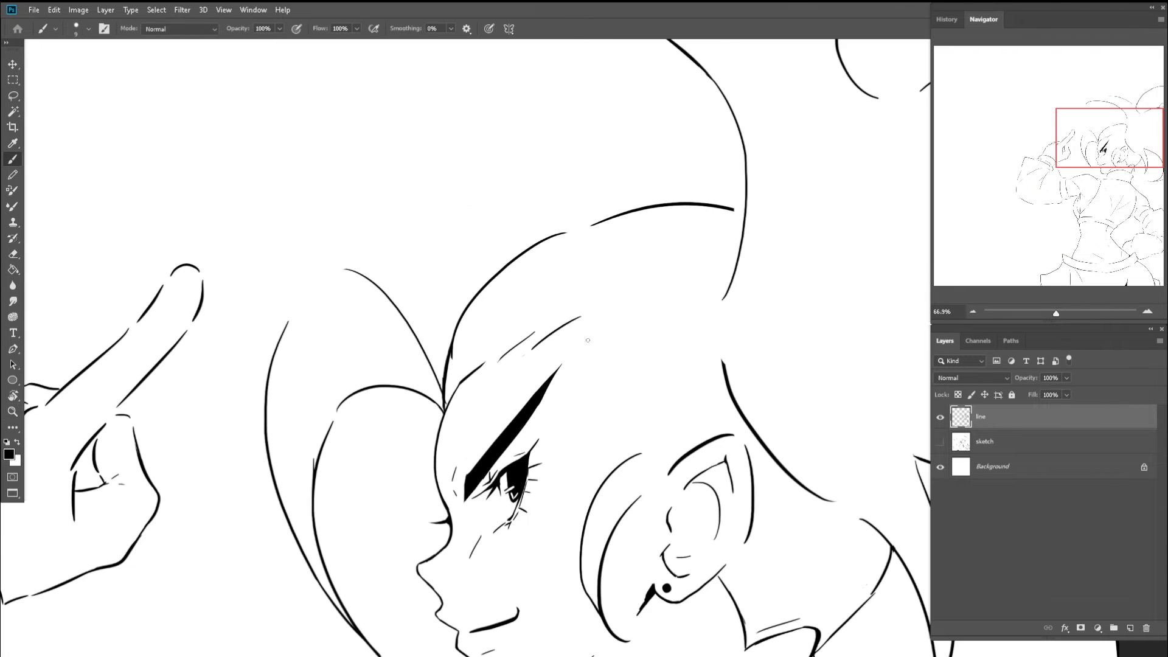
pyautogui.moveTo(584, 322); pyautogui.dragTo(649, 448)
pyautogui.hotkey('ctrl', 'z')
pyautogui.moveTo(591, 325); pyautogui.dragTo(630, 420)
pyautogui.hotkey('ctrl', 'z')
pyautogui.moveTo(592, 319)
pyautogui.mouseDown()
pyautogui.moveTo(640, 422)
pyautogui.moveTo(584, 447)
pyautogui.moveTo(551, 447)
pyautogui.mouseUp()
pyautogui.press('z')
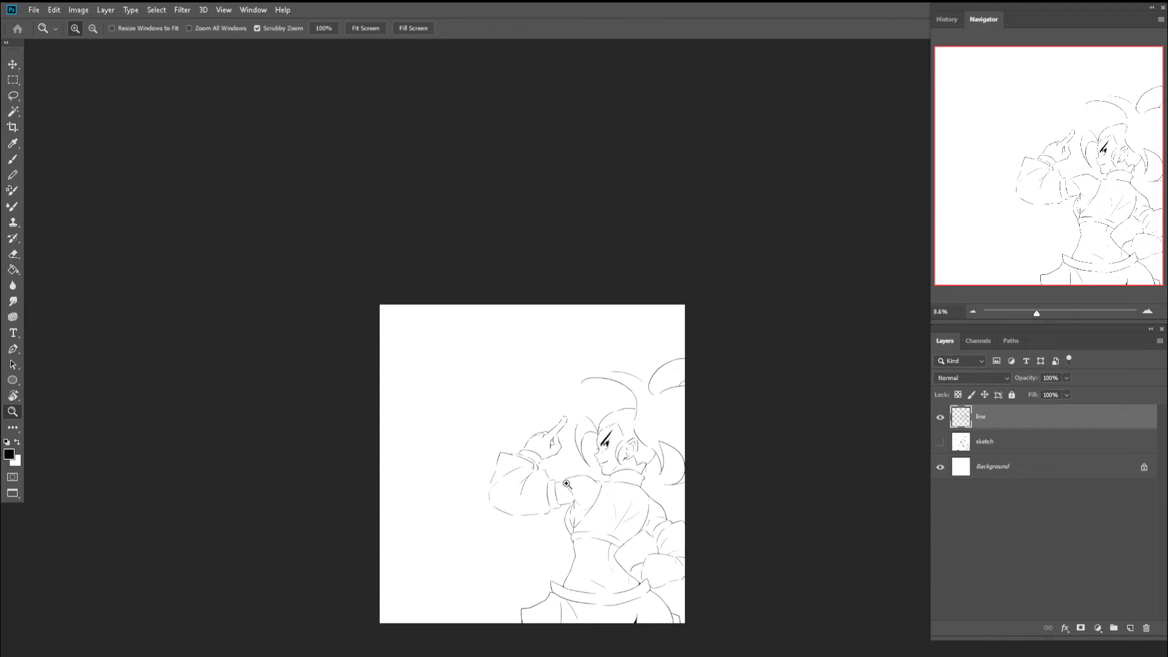
pyautogui.press('b')
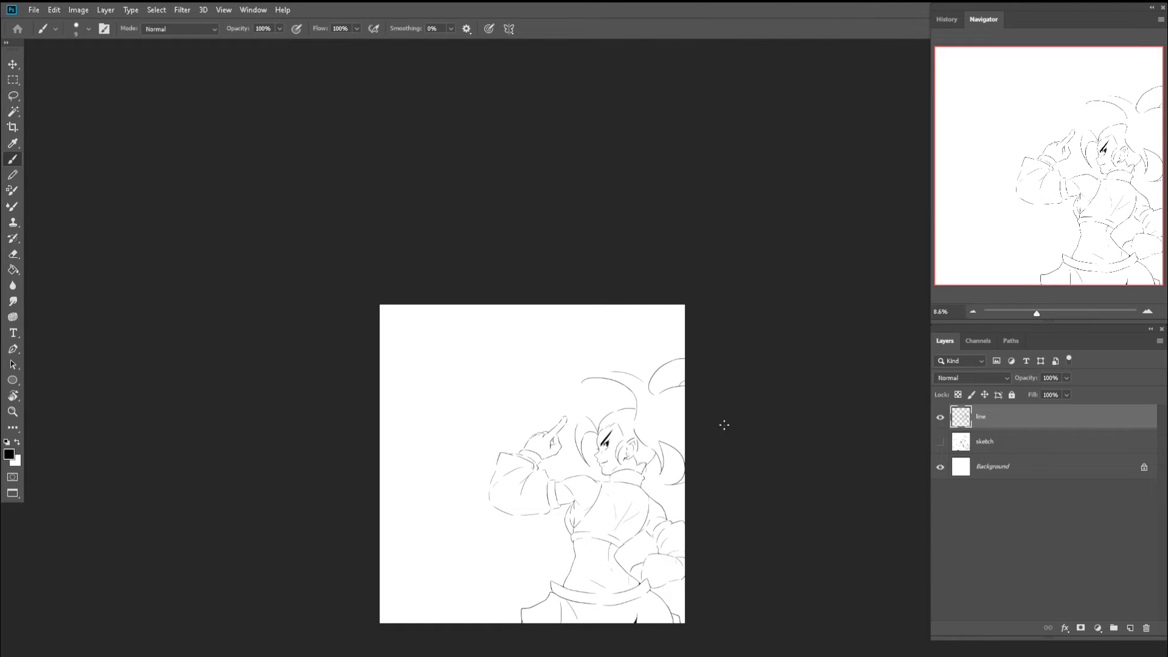
pyautogui.press('z')
pyautogui.moveTo(607, 468); pyautogui.dragTo(651, 476)
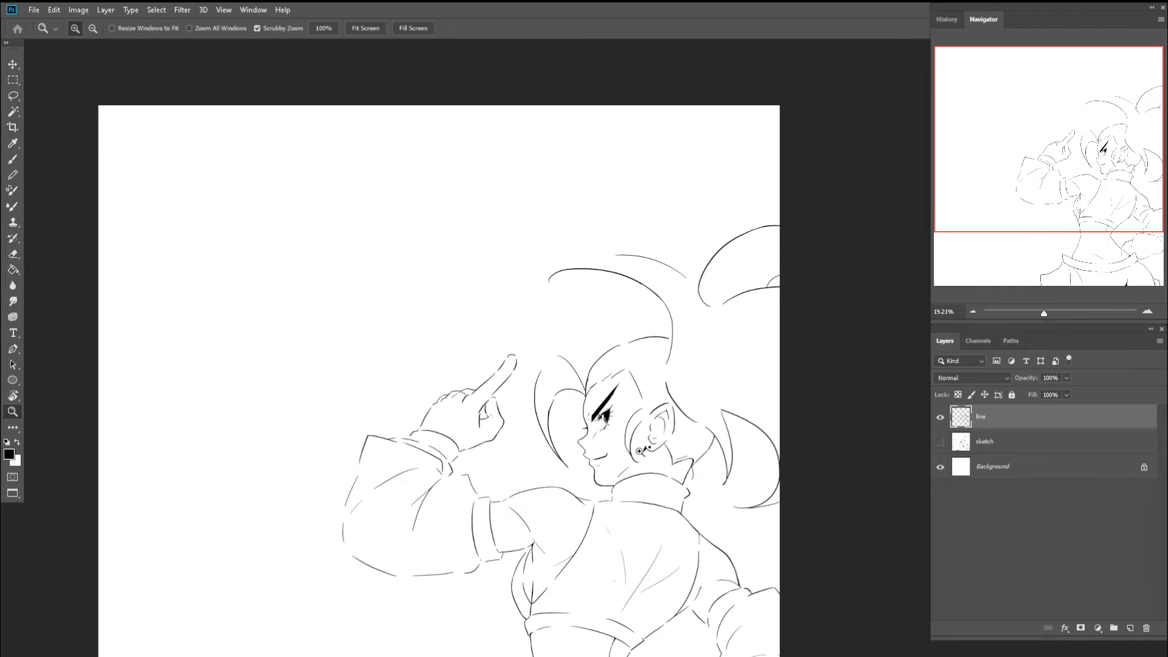
# - Extend the hair strands in front of the ear to the ear's outer edge and connect the temple line to them
pyautogui.moveTo(654, 428)
pyautogui.mouseDown()
pyautogui.moveTo(693, 436)
pyautogui.moveTo(699, 424)
pyautogui.moveTo(652, 398)
pyautogui.moveTo(604, 444)
pyautogui.mouseUp()
pyautogui.press('b')
pyautogui.hotkey('ctrl', 'z')
pyautogui.moveTo(673, 392); pyautogui.dragTo(572, 471)
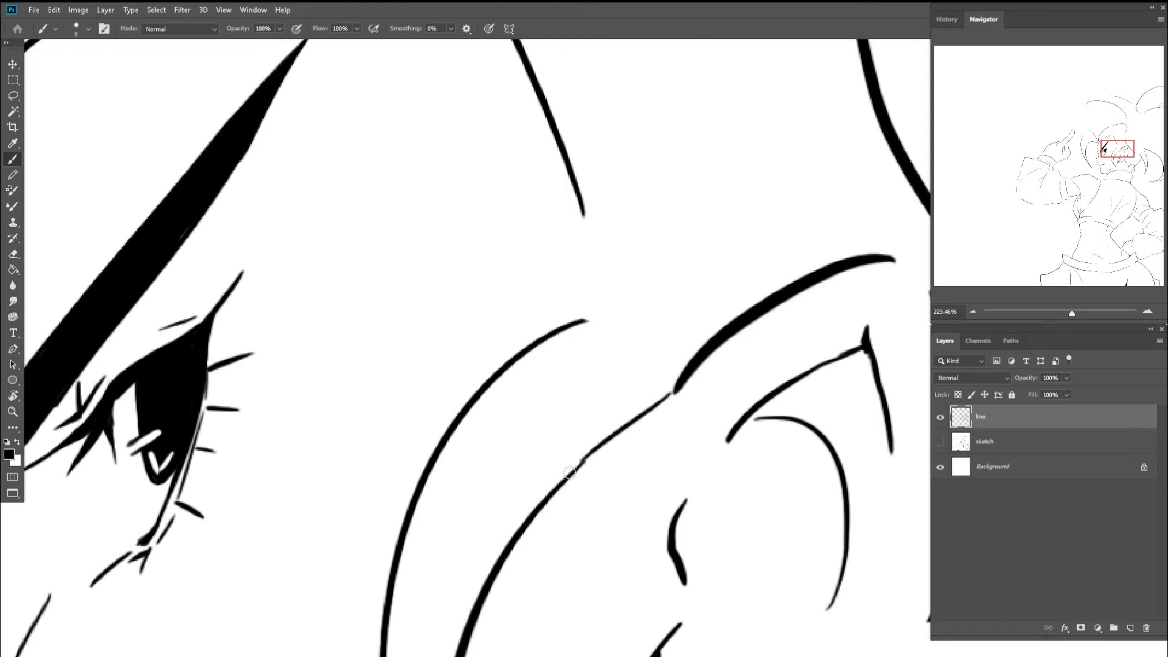
pyautogui.moveTo(588, 320); pyautogui.dragTo(653, 351)
pyautogui.moveTo(578, 197); pyautogui.dragTo(621, 322)
pyautogui.hotkey('ctrl', 'z')
pyautogui.moveTo(590, 224)
pyautogui.mouseDown()
pyautogui.moveTo(621, 324)
pyautogui.moveTo(535, 295)
pyautogui.moveTo(543, 310)
pyautogui.moveTo(653, 267)
pyautogui.moveTo(614, 275)
pyautogui.mouseUp()
pyautogui.hotkey('ctrl', 'space')
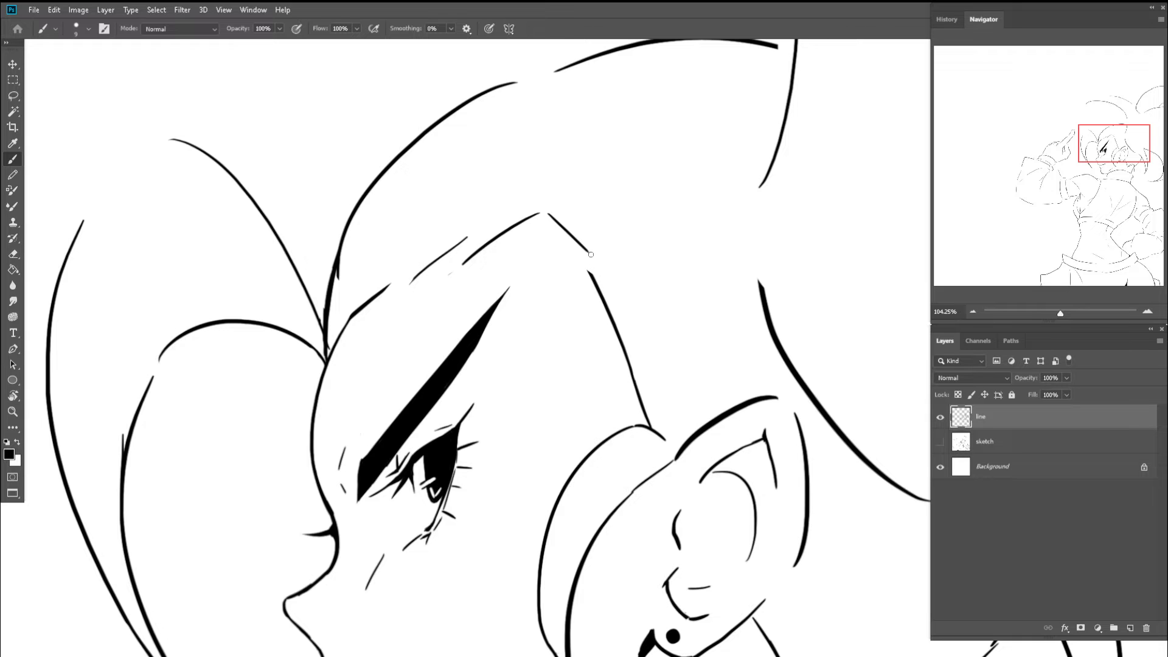
# - Erase and redraw the middle of the temple line so its upper and lower parts join smoothly
pyautogui.press('e')
pyautogui.moveTo(598, 296)
pyautogui.mouseDown()
pyautogui.moveTo(592, 249)
pyautogui.moveTo(613, 324)
pyautogui.mouseUp()
pyautogui.press('b')
pyautogui.hotkey('ctrl', 'z')
pyautogui.moveTo(586, 248); pyautogui.dragTo(613, 311)
pyautogui.hotkey('ctrl', 'z')
pyautogui.moveTo(586, 247); pyautogui.dragTo(613, 315)
pyautogui.moveTo(598, 306); pyautogui.dragTo(526, 305)
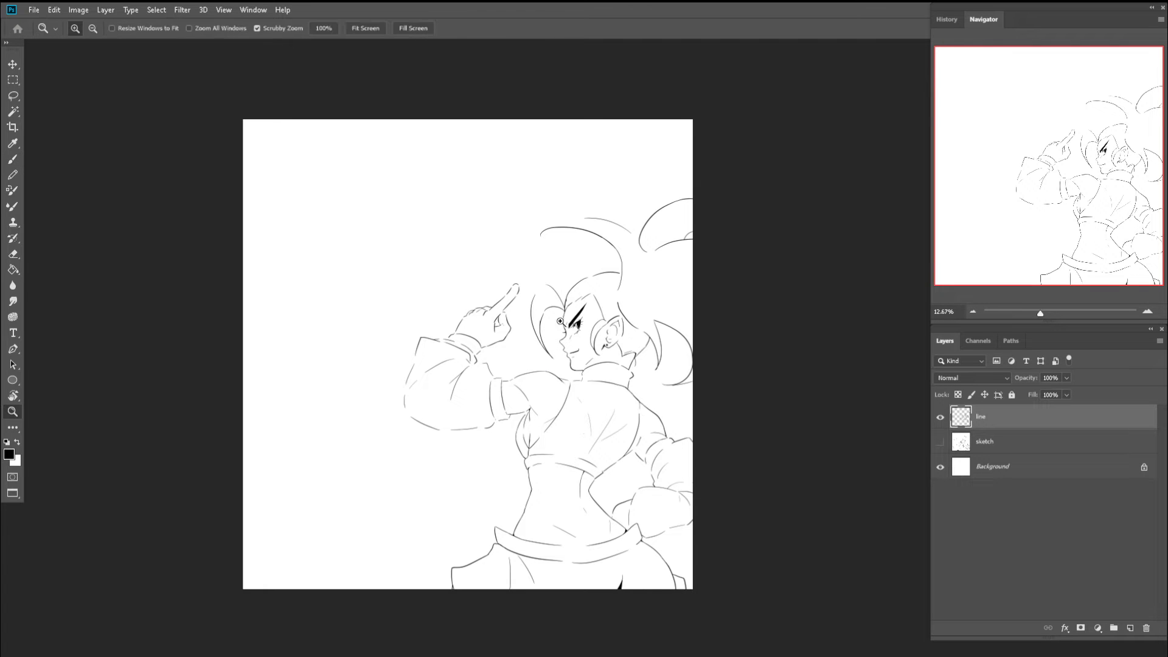
# - Draw zigzag notches between the staggered strokes of the forehead hairline
pyautogui.moveTo(570, 309); pyautogui.dragTo(656, 309)
pyautogui.moveTo(591, 275)
pyautogui.mouseDown()
pyautogui.moveTo(613, 275)
pyautogui.moveTo(558, 306)
pyautogui.mouseUp()
pyautogui.hotkey('ctrl', 'z')
pyautogui.moveTo(604, 259); pyautogui.dragTo(561, 298)
pyautogui.moveTo(560, 298)
pyautogui.mouseDown()
pyautogui.moveTo(594, 247)
pyautogui.moveTo(563, 293)
pyautogui.mouseUp()
pyautogui.hotkey('ctrl', 'z')
pyautogui.moveTo(578, 247)
pyautogui.mouseDown()
pyautogui.moveTo(562, 300)
pyautogui.moveTo(471, 391)
pyautogui.mouseUp()
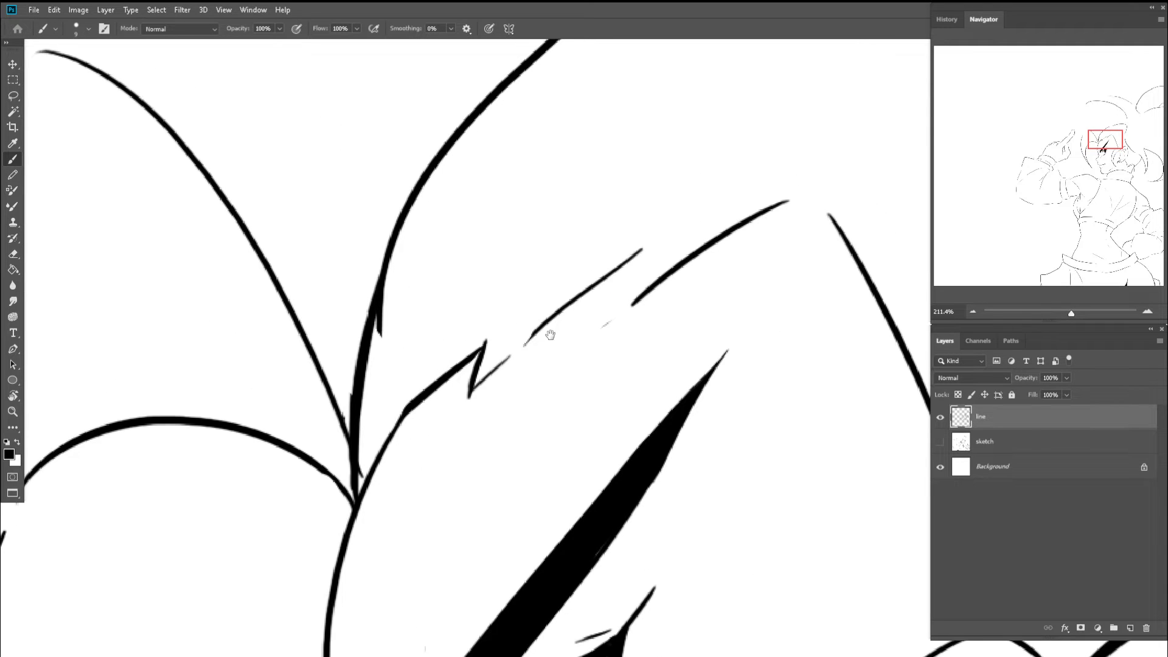
pyautogui.moveTo(639, 244)
pyautogui.mouseDown()
pyautogui.moveTo(627, 307)
pyautogui.moveTo(526, 332)
pyautogui.moveTo(639, 300)
pyautogui.mouseUp()
# - Rotate the view and close the forehead hairline's peak against the temple line, refining the zigzag notches
pyautogui.press('e')
pyautogui.press('z')
pyautogui.press('r')
pyautogui.moveTo(665, 361); pyautogui.dragTo(640, 220)
pyautogui.press('z')
pyautogui.moveTo(615, 340)
pyautogui.mouseDown()
pyautogui.moveTo(637, 349)
pyautogui.moveTo(689, 315)
pyautogui.mouseUp()
pyautogui.press('b')
pyautogui.moveTo(605, 315)
pyautogui.mouseDown()
pyautogui.moveTo(626, 316)
pyautogui.moveTo(610, 315)
pyautogui.mouseUp()
pyautogui.moveTo(570, 291)
pyautogui.mouseDown()
pyautogui.moveTo(596, 307)
pyautogui.moveTo(549, 274)
pyautogui.moveTo(677, 210)
pyautogui.moveTo(709, 302)
pyautogui.moveTo(588, 233)
pyautogui.mouseUp()
pyautogui.press('z')
pyautogui.press('r')
pyautogui.press('space')
pyautogui.press('z')
pyautogui.moveTo(503, 229)
pyautogui.mouseDown()
pyautogui.moveTo(549, 229)
pyautogui.moveTo(531, 225)
pyautogui.mouseUp()
# - Erase the middle section of the crown hairline above the forehead
pyautogui.press('e')
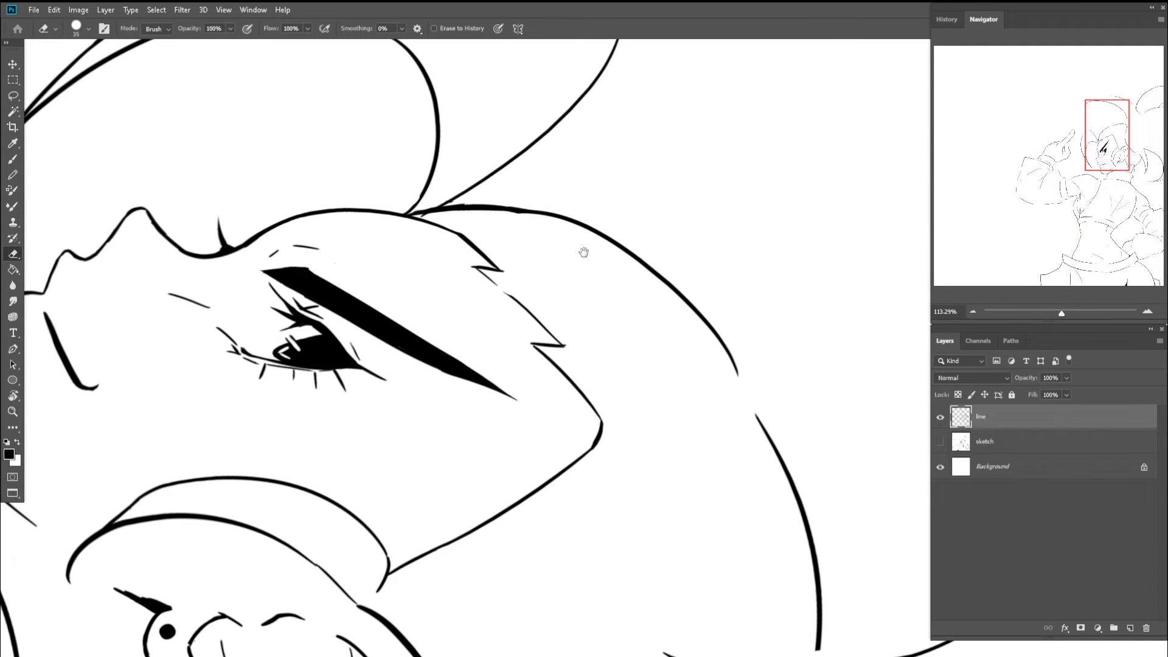
pyautogui.moveTo(584, 252); pyautogui.dragTo(518, 230)
pyautogui.moveTo(469, 189)
pyautogui.mouseDown()
pyautogui.moveTo(628, 274)
pyautogui.moveTo(690, 389)
pyautogui.mouseUp()
# - Try to redraw the crown hairline as one curve from the forehead junction to the back section
pyautogui.press('b')
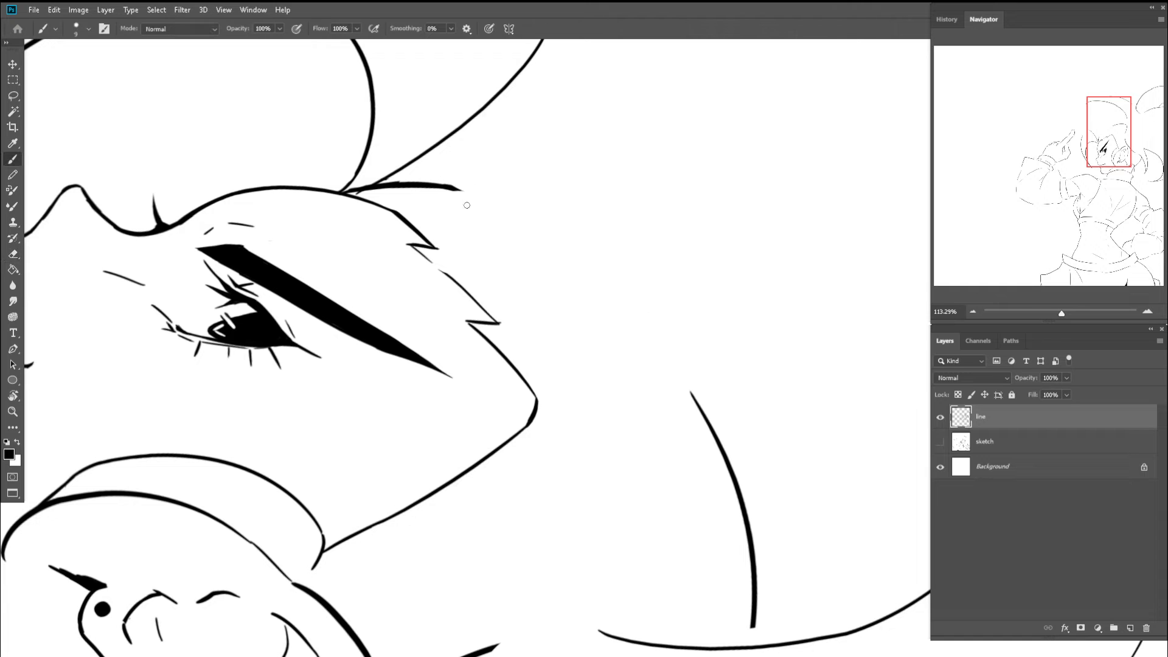
pyautogui.moveTo(444, 188); pyautogui.dragTo(661, 361)
pyautogui.moveTo(603, 317)
pyautogui.mouseDown()
pyautogui.moveTo(510, 217)
pyautogui.moveTo(634, 343)
pyautogui.mouseUp()
pyautogui.hotkey('ctrl', 'z')
pyautogui.moveTo(551, 238); pyautogui.dragTo(630, 347)
pyautogui.press('z')
pyautogui.moveTo(588, 308)
pyautogui.mouseDown()
pyautogui.moveTo(534, 308)
pyautogui.moveTo(608, 282)
pyautogui.moveTo(608, 301)
pyautogui.mouseUp()
# - Redraw the front of the crown hairline from the forehead junction and erase its back section
pyautogui.press('e')
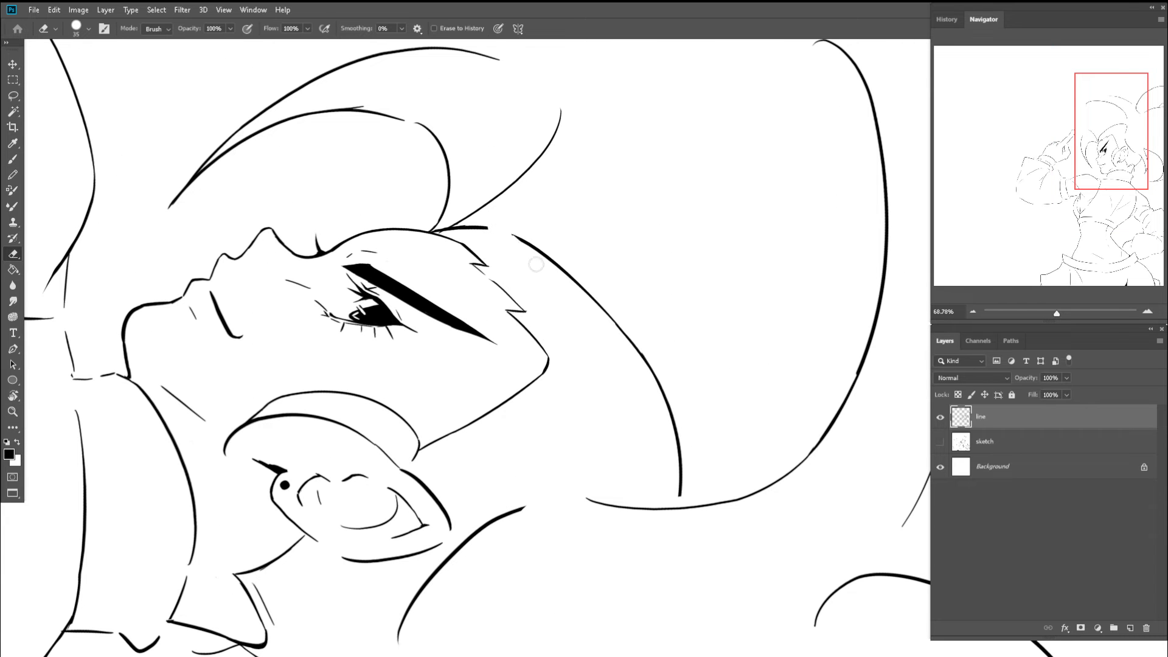
pyautogui.press('z')
pyautogui.moveTo(482, 237); pyautogui.dragTo(524, 253)
pyautogui.press('b')
pyautogui.moveTo(458, 221)
pyautogui.mouseDown()
pyautogui.moveTo(660, 316)
pyautogui.moveTo(665, 353)
pyautogui.moveTo(542, 239)
pyautogui.moveTo(626, 321)
pyautogui.moveTo(659, 419)
pyautogui.mouseUp()
pyautogui.press('z')
pyautogui.press('b')
pyautogui.press('e')
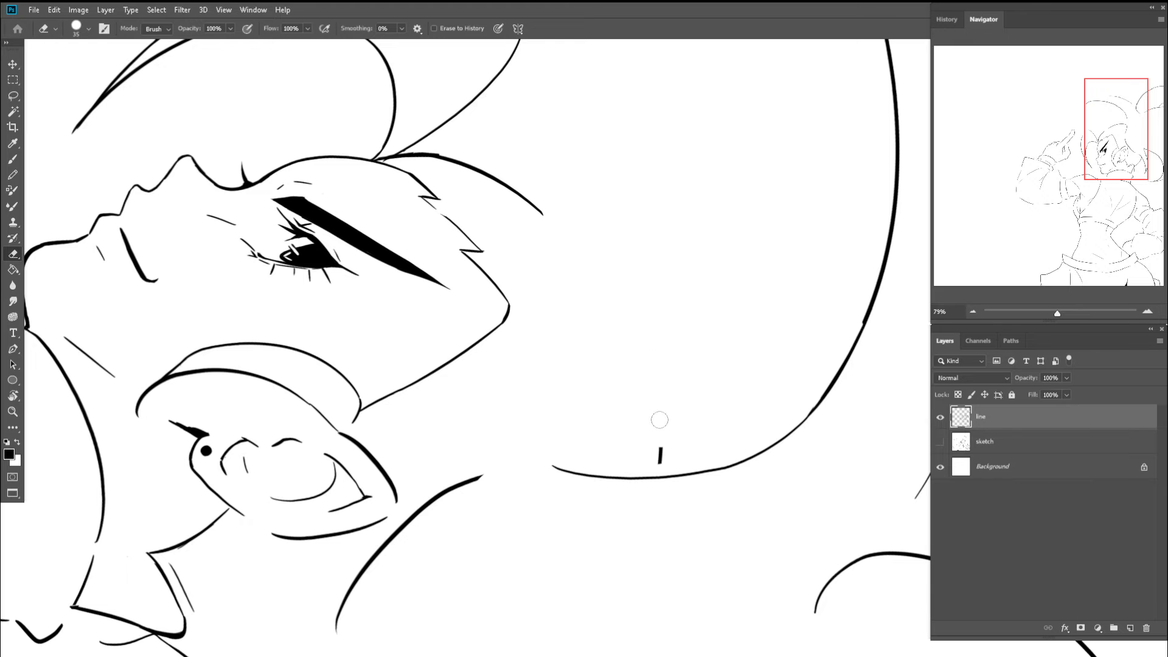
# - Redraw the back section of the crown hairline from the front stroke to the large top hair curve
pyautogui.press('b')
pyautogui.moveTo(536, 208); pyautogui.dragTo(663, 439)
pyautogui.hotkey('ctrl', 'z')
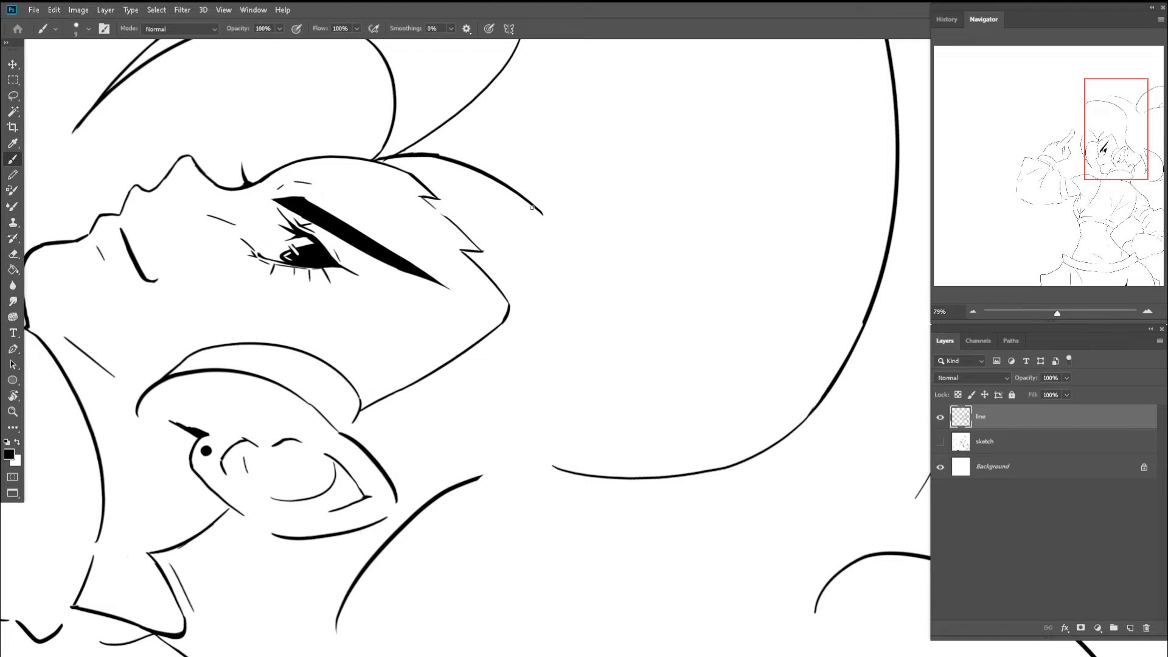
pyautogui.moveTo(535, 207)
pyautogui.mouseDown()
pyautogui.moveTo(674, 448)
pyautogui.moveTo(550, 390)
pyautogui.mouseUp()
pyautogui.press('z')
pyautogui.press('b')
pyautogui.press('Escape')
# - Flip the canvas horizontally and check the head's line art
pyautogui.press('z')
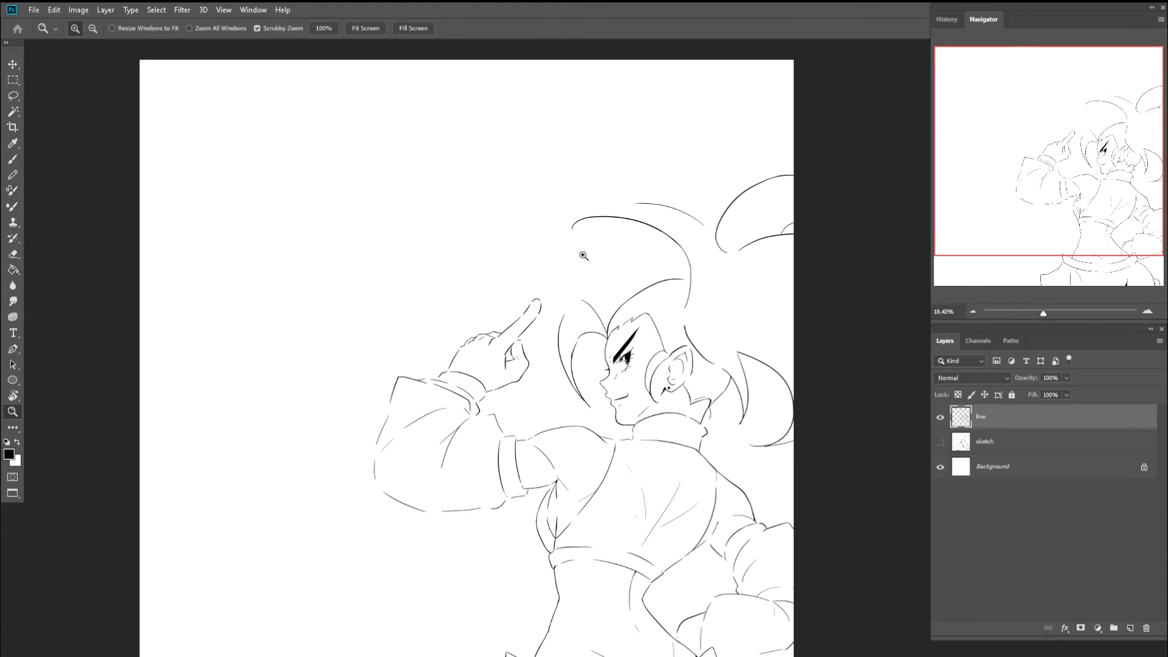
pyautogui.moveTo(646, 260); pyautogui.dragTo(578, 245)
pyautogui.hotkey('ctrl', 'f')
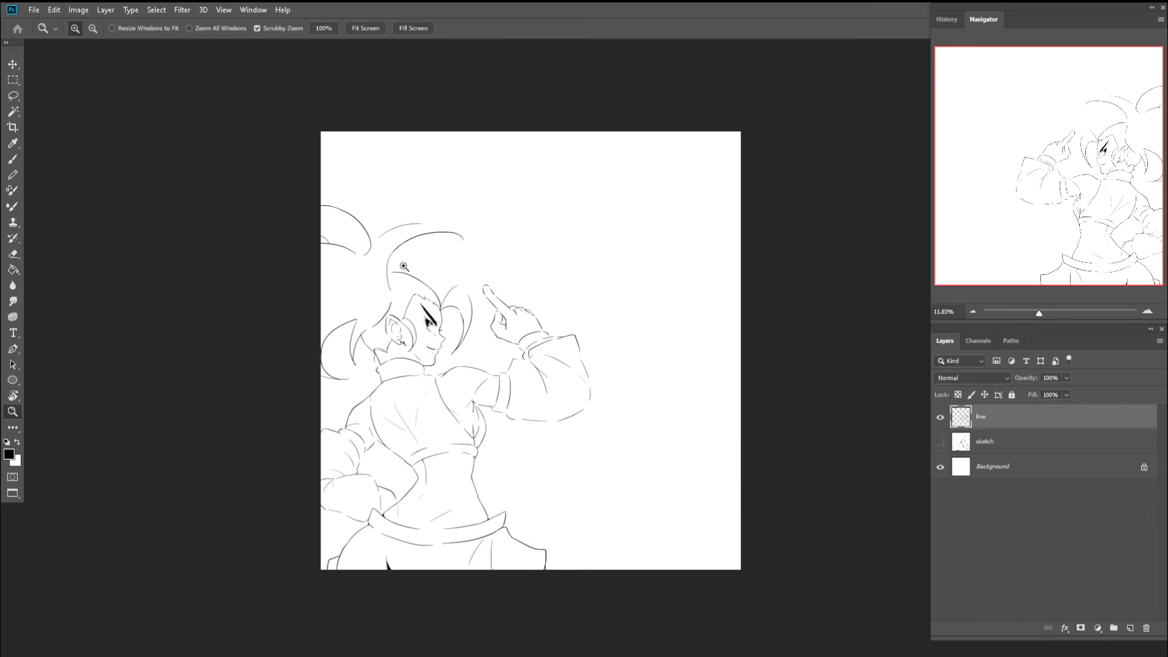
pyautogui.moveTo(403, 266); pyautogui.dragTo(419, 279)
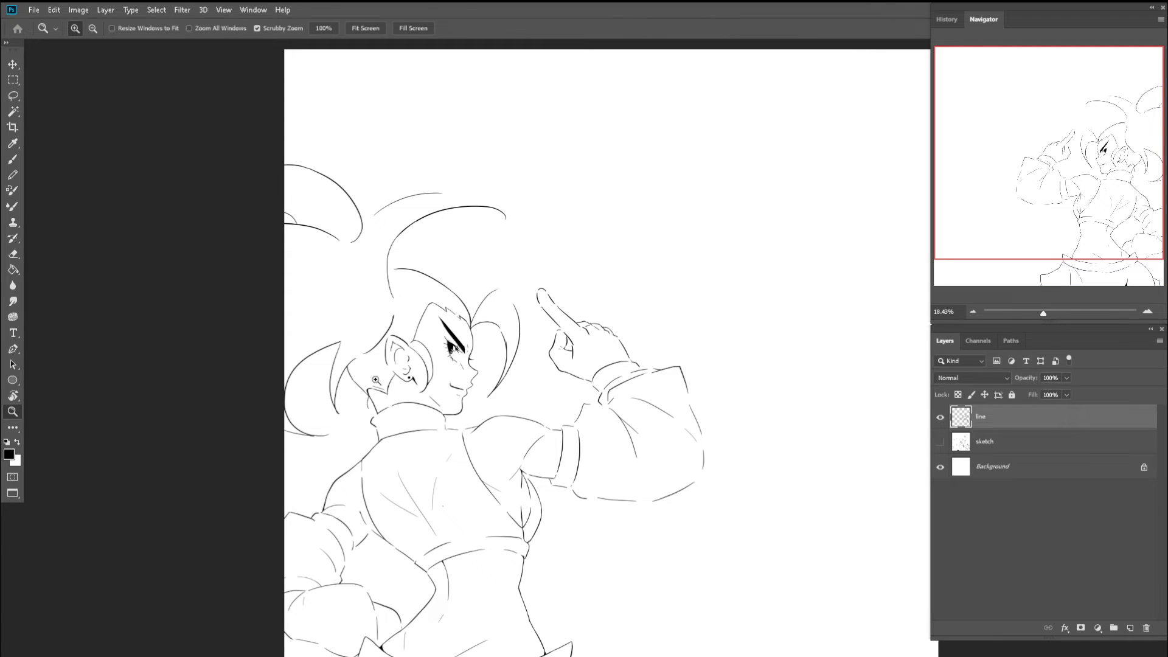
# - Erase the temple stroke between the top corner of the forehead hairline and the ear
pyautogui.press('l')
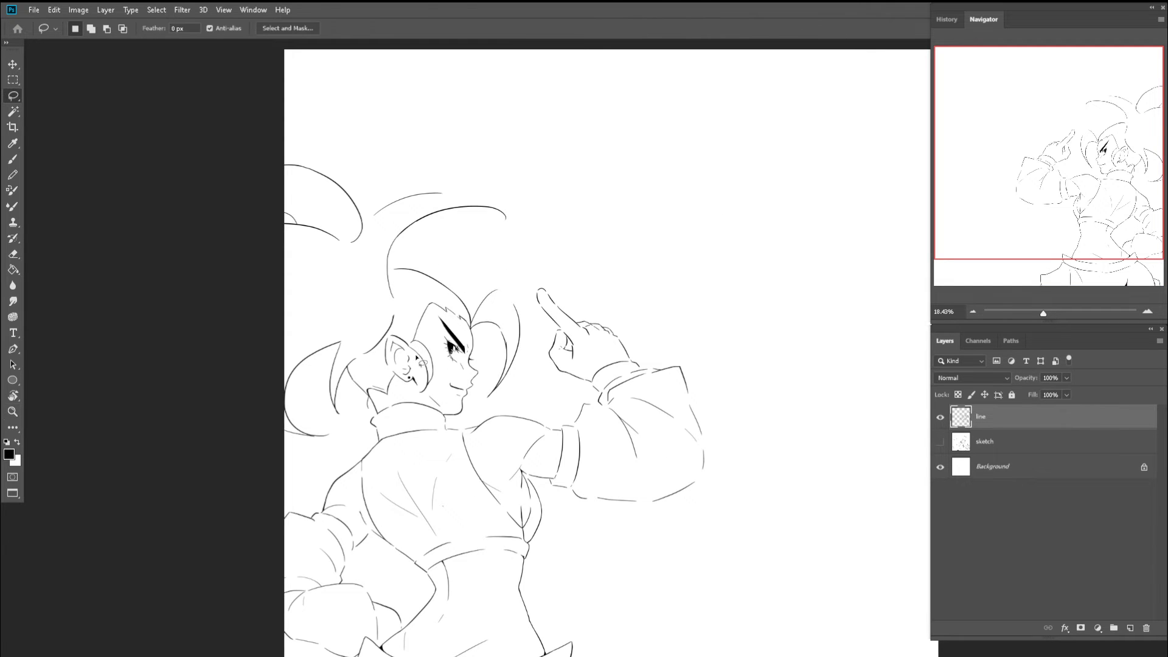
pyautogui.moveTo(419, 357); pyautogui.dragTo(432, 340)
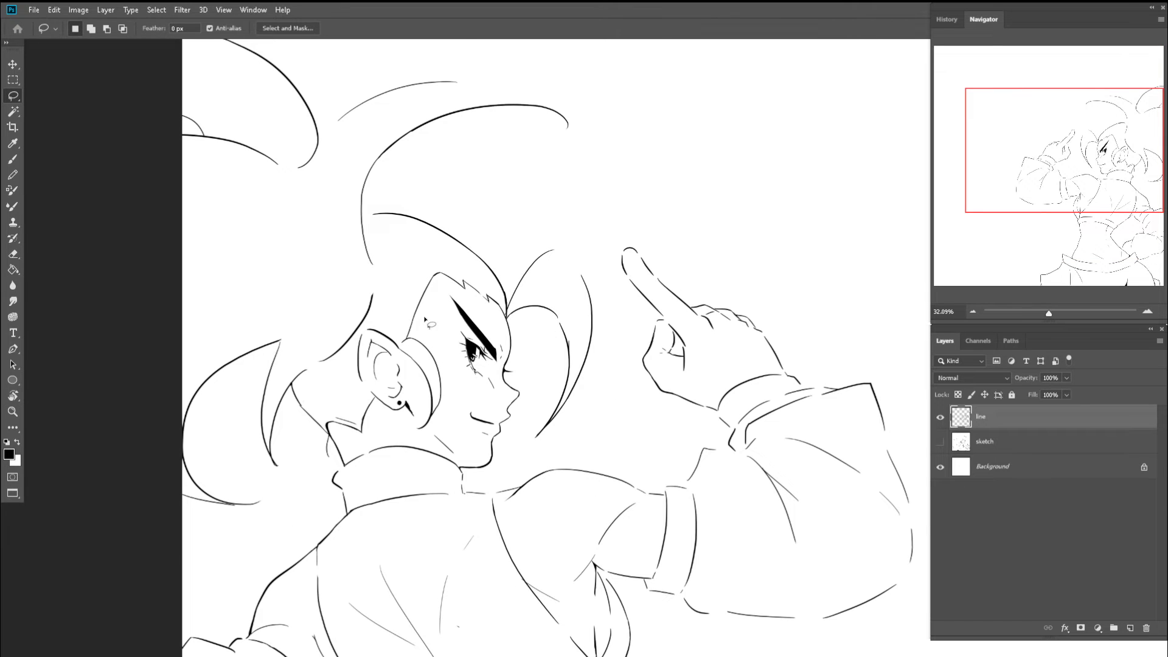
pyautogui.press('e')
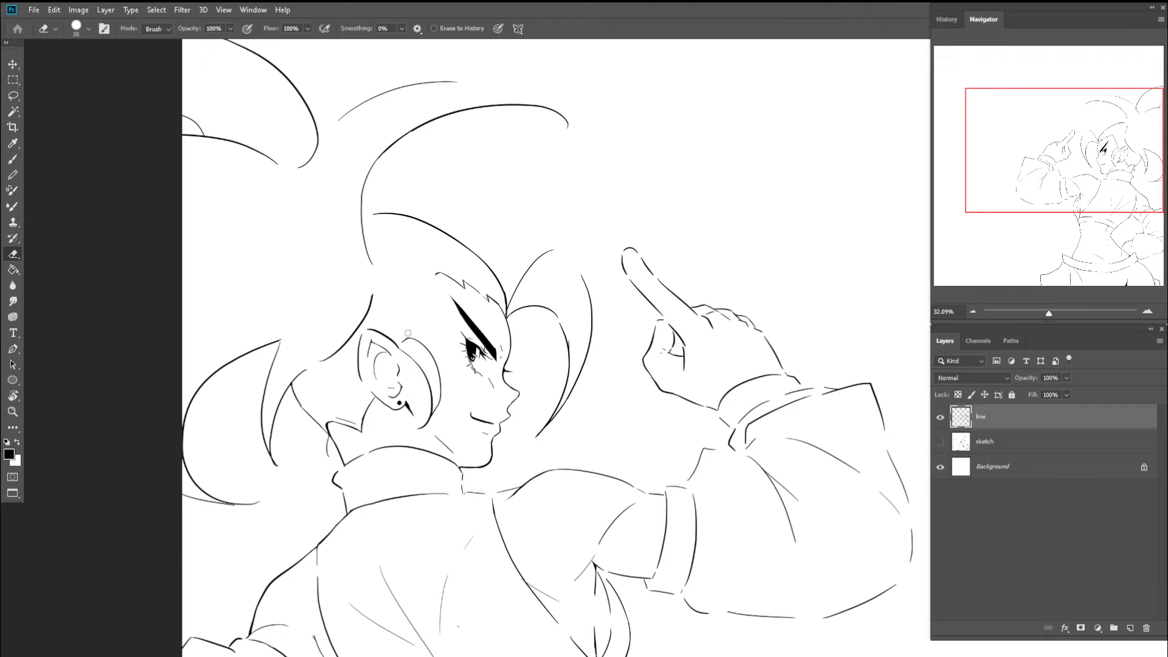
# - Lasso the ear together with the sidelock and earring and move them slightly toward the face
pyautogui.press('l')
pyautogui.moveTo(436, 333); pyautogui.dragTo(364, 323)
pyautogui.hotkey('ctrl', 'd')
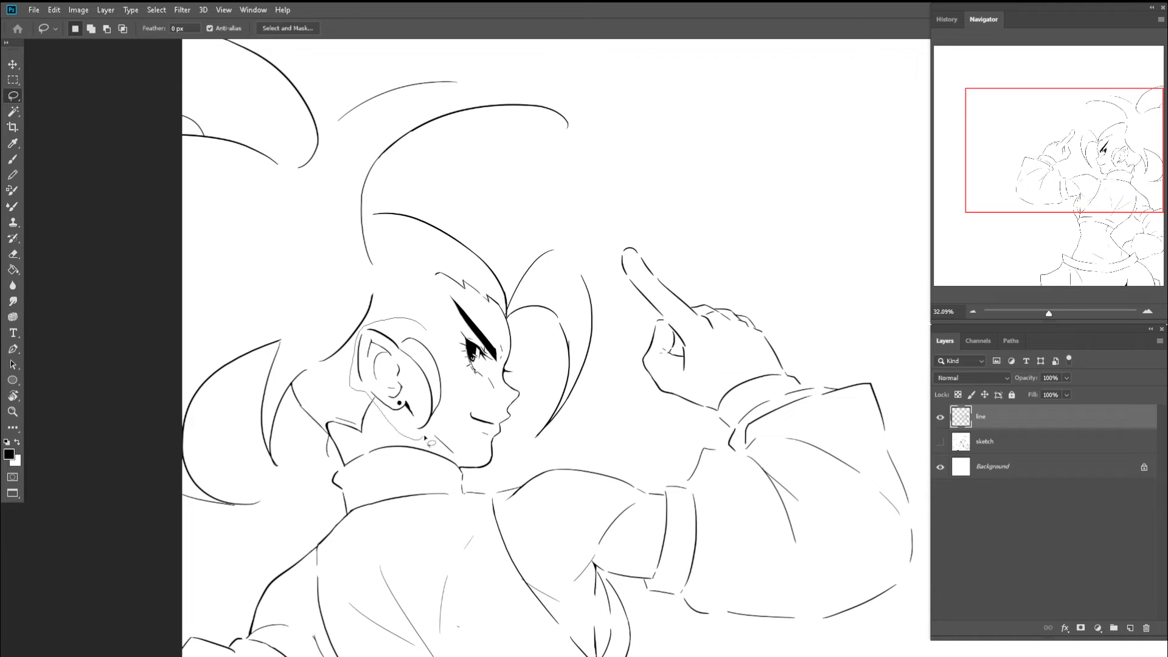
pyautogui.press('v')
pyautogui.moveTo(399, 356)
pyautogui.mouseDown()
pyautogui.moveTo(371, 352)
pyautogui.moveTo(411, 356)
pyautogui.mouseUp()
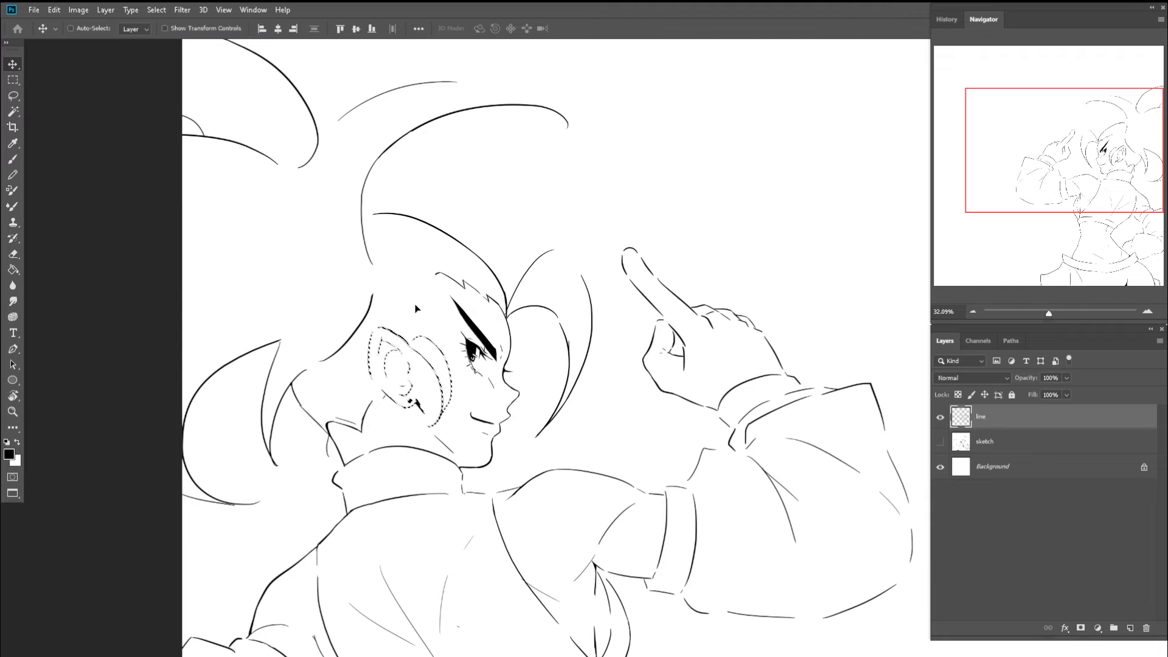
# - Redraw the temple stroke from the hairline's top corner toward the ear and flip the canvas horizontally
pyautogui.press('l')
pyautogui.click(440, 281)
pyautogui.hotkey('ctrl', 'space')
pyautogui.moveTo(430, 289)
pyautogui.mouseDown()
pyautogui.moveTo(446, 289)
pyautogui.moveTo(384, 389)
pyautogui.mouseUp()
pyautogui.press('e')
pyautogui.press('b')
pyautogui.press('z')
pyautogui.hotkey('ctrl', 'shift', 'h')
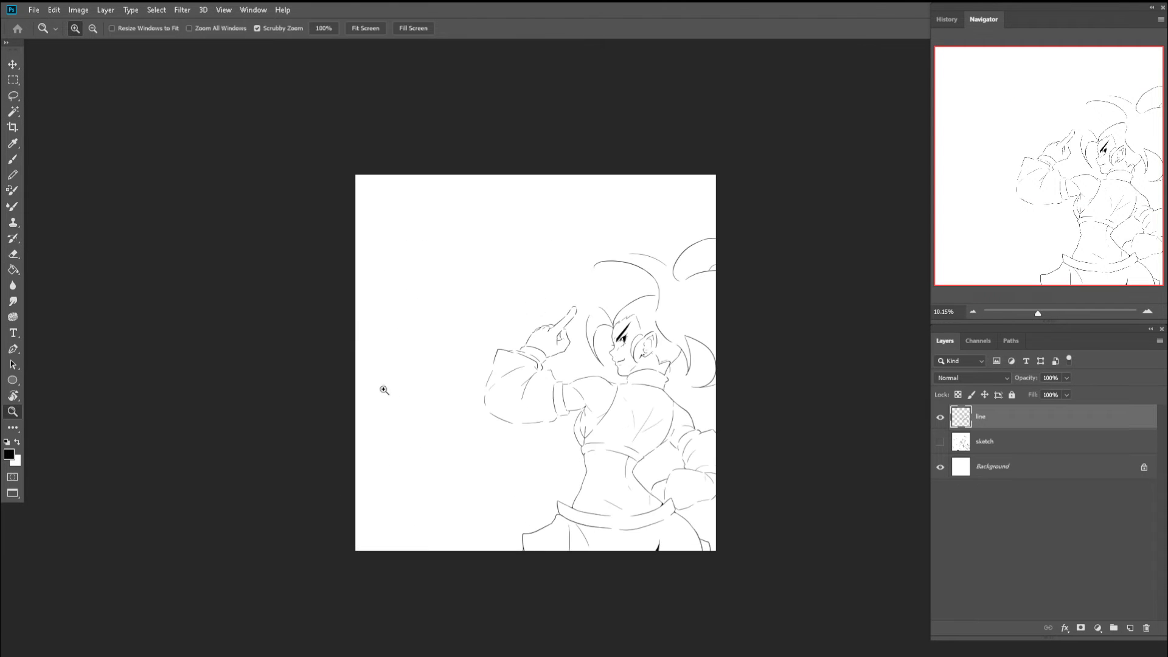
# - Check the position of the ear and temple stroke against the head and the whole figure
pyautogui.scroll(7, 602, 301)
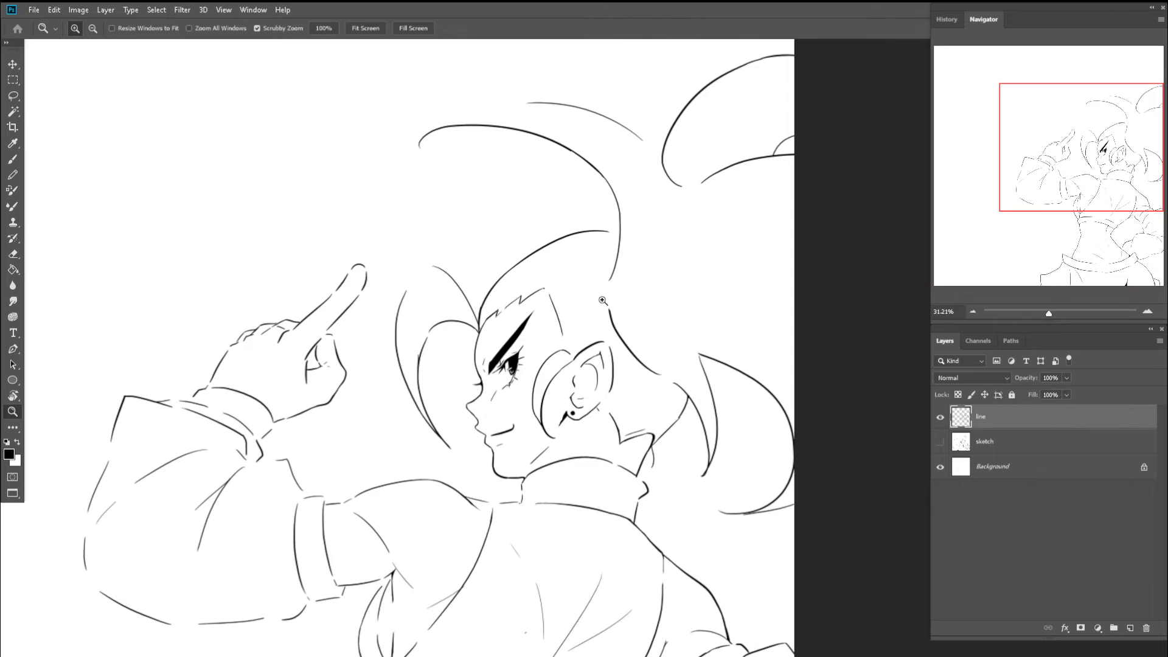
pyautogui.scroll(2, 551, 333)
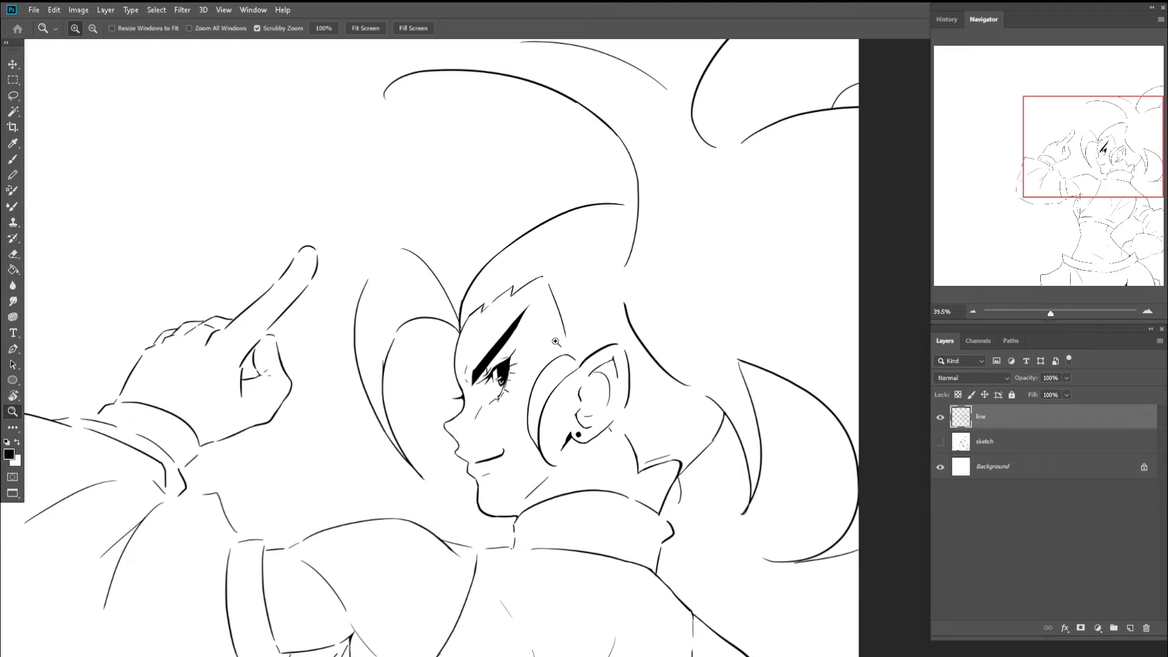
pyautogui.scroll(-7, 543, 320)
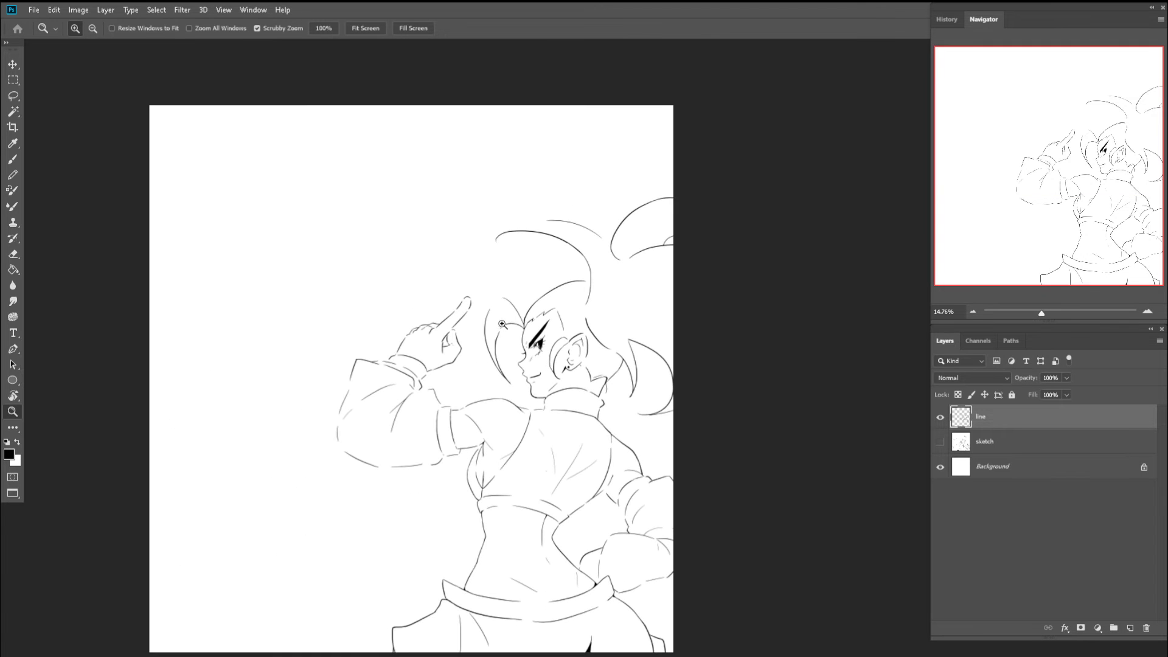
pyautogui.scroll(6, 590, 384)
pyautogui.press('e')
pyautogui.moveTo(593, 349)
pyautogui.mouseDown()
pyautogui.moveTo(621, 430)
pyautogui.moveTo(614, 413)
pyautogui.moveTo(536, 375)
pyautogui.moveTo(509, 413)
pyautogui.mouseUp()
pyautogui.press('b')
pyautogui.press('z')
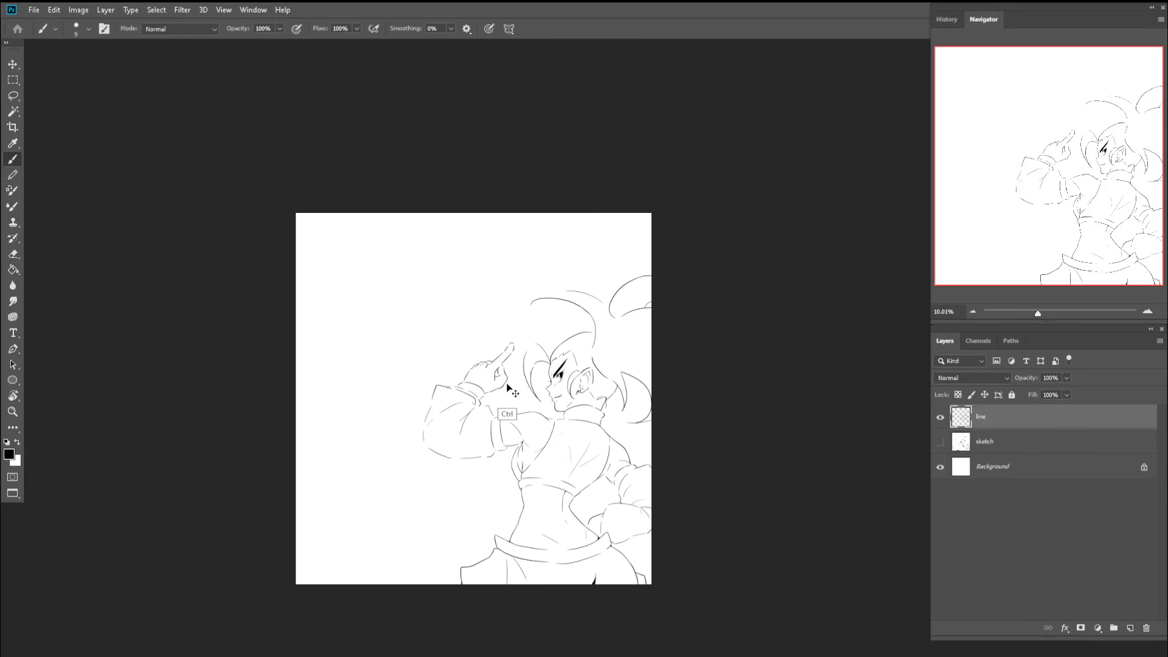
pyautogui.moveTo(584, 365); pyautogui.dragTo(614, 365)
pyautogui.press('b')
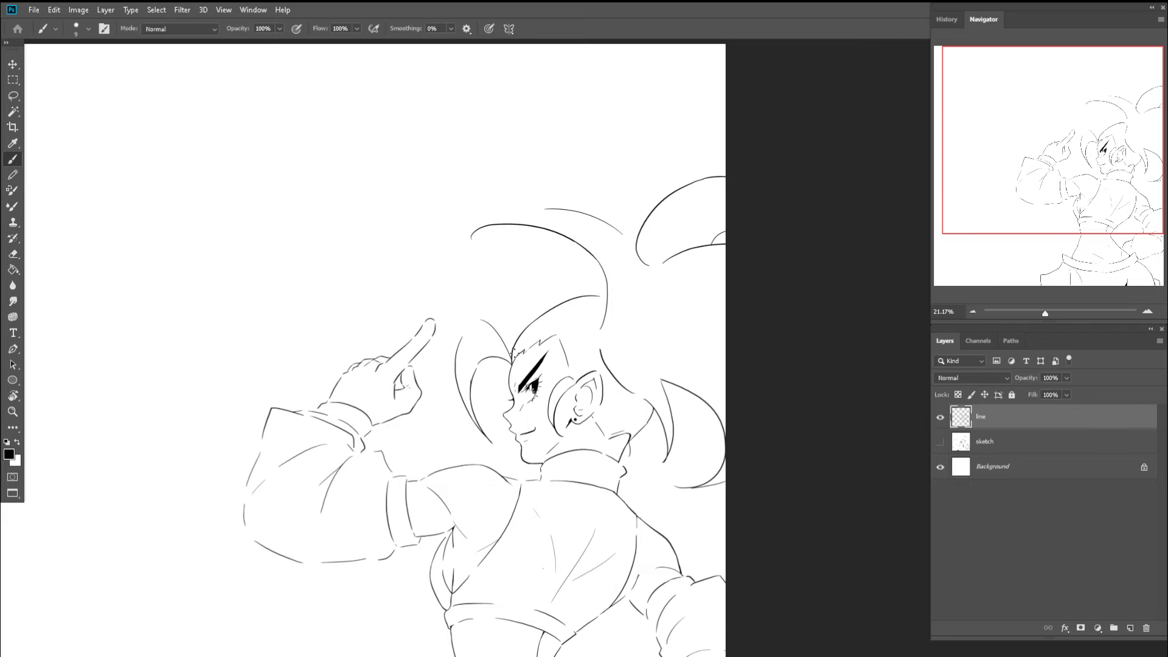
# - Try to sketch the skull's outline as a curve from the forehead over the crown to the nape
pyautogui.moveTo(516, 353)
pyautogui.mouseDown()
pyautogui.moveTo(526, 338)
pyautogui.moveTo(664, 352)
pyautogui.mouseUp()
pyautogui.hotkey('ctrl', 'z')
pyautogui.moveTo(532, 331); pyautogui.dragTo(705, 421)
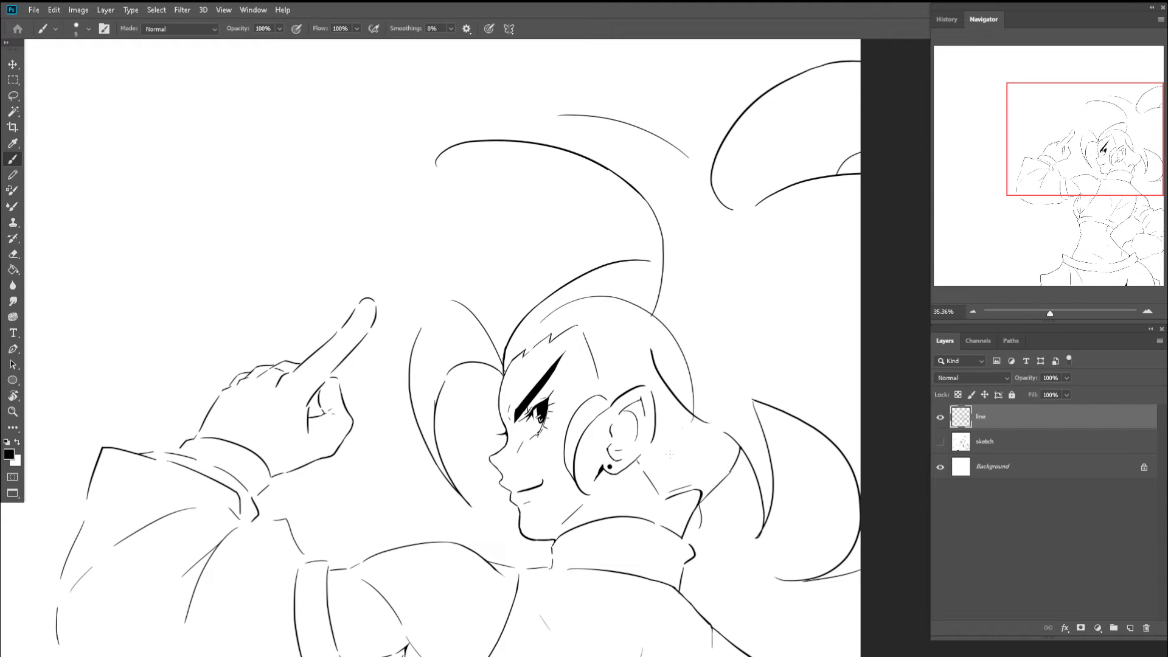
pyautogui.hotkey('ctrl', 'z')
pyautogui.moveTo(526, 535)
pyautogui.mouseDown()
pyautogui.moveTo(552, 346)
pyautogui.moveTo(539, 364)
pyautogui.mouseUp()
pyautogui.hotkey('ctrl', 'z')
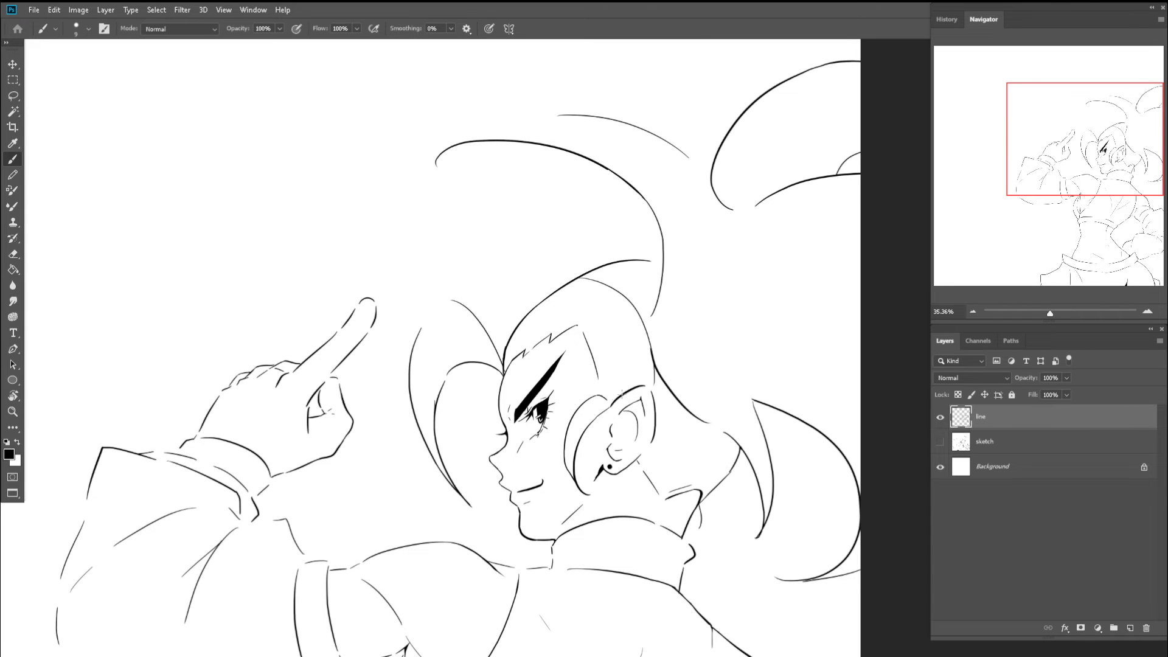
# - Erase the front of the crown hairline and redraw it as a rounder curve down toward the forehead junction
pyautogui.scroll(3, 542, 333)
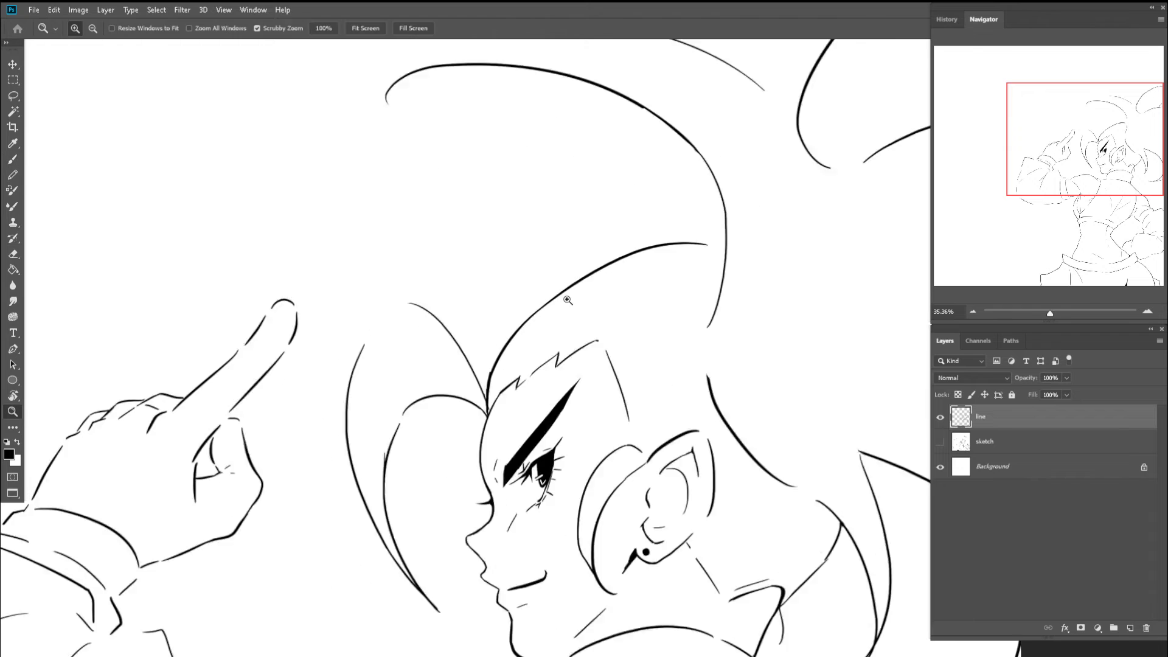
pyautogui.press('e')
pyautogui.press('b')
pyautogui.moveTo(586, 266); pyautogui.dragTo(486, 370)
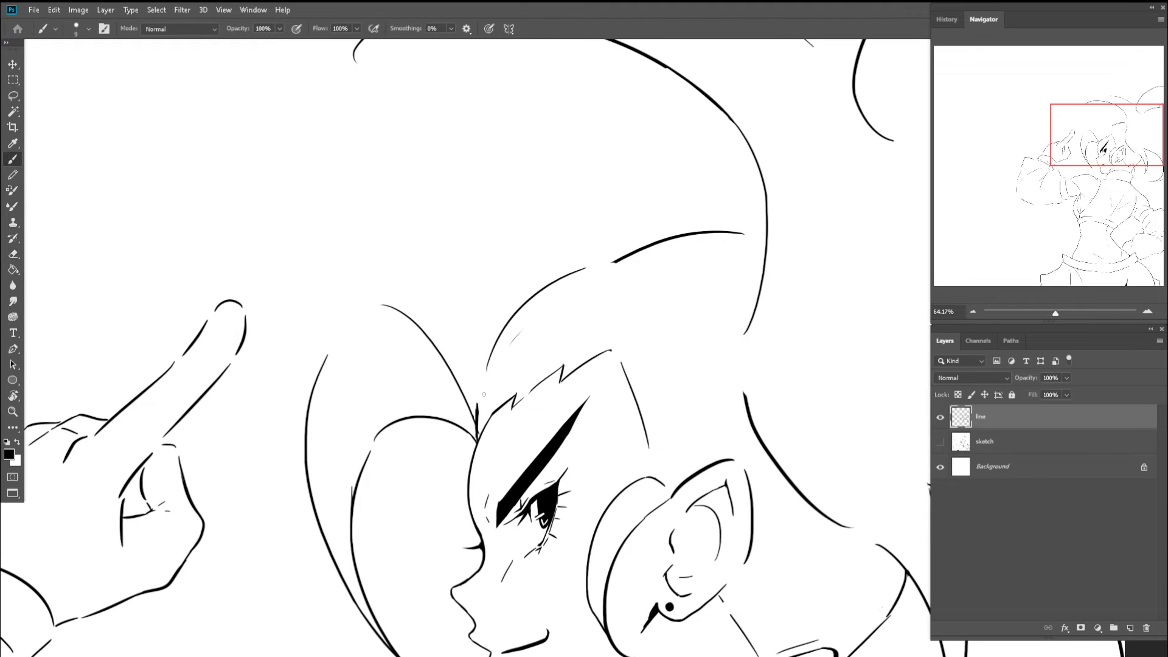
pyautogui.hotkey('ctrl', 'z')
pyautogui.moveTo(575, 272)
pyautogui.mouseDown()
pyautogui.moveTo(484, 358)
pyautogui.moveTo(485, 392)
pyautogui.mouseUp()
pyautogui.hotkey('ctrl', 'z')
pyautogui.hotkey('ctrl', 'z')
pyautogui.hotkey('ctrl', 'z')
pyautogui.moveTo(566, 278); pyautogui.dragTo(477, 392)
pyautogui.press('e')
pyautogui.moveTo(523, 332); pyautogui.dragTo(481, 352)
# - Examine the reworked crown hairline in relation to the face, hair and whole figure
pyautogui.hotkey('ctrl', 'space')
pyautogui.hotkey('ctrl', 'space')
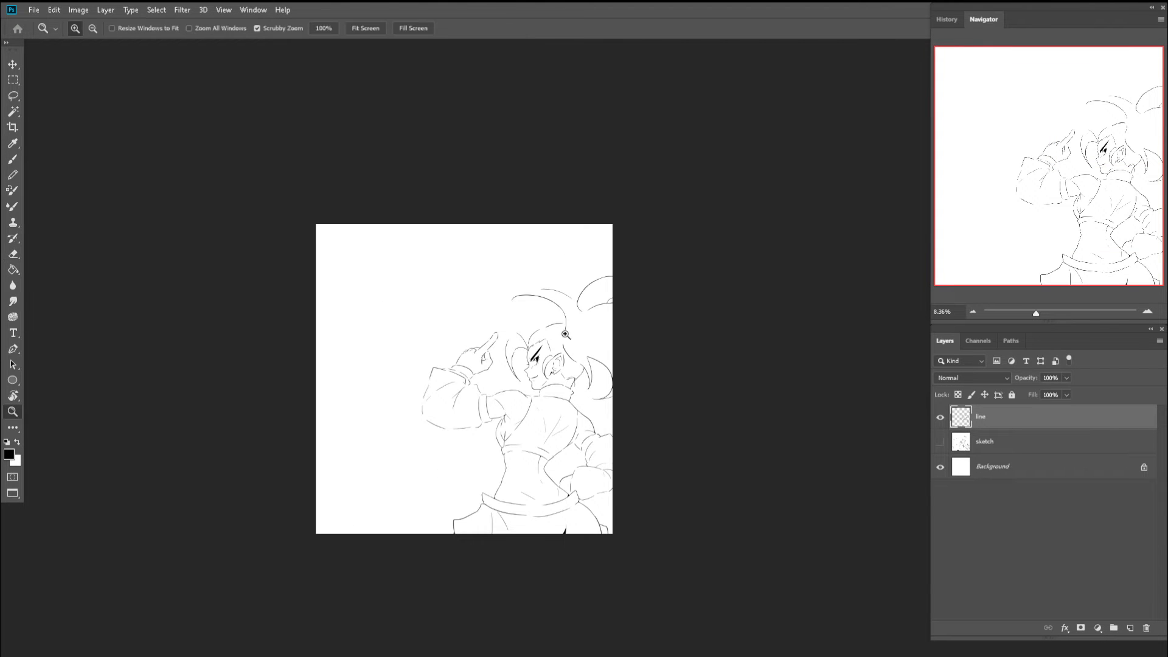
pyautogui.moveTo(564, 333)
pyautogui.mouseDown()
pyautogui.moveTo(586, 328)
pyautogui.moveTo(595, 282)
pyautogui.moveTo(572, 296)
pyautogui.moveTo(597, 275)
pyautogui.moveTo(685, 373)
pyautogui.moveTo(564, 318)
pyautogui.mouseUp()
pyautogui.press('r')
pyautogui.hotkey('ctrl', 'space')
pyautogui.click(582, 291)
pyautogui.press('b')
pyautogui.hotkey('ctrl', 'space')
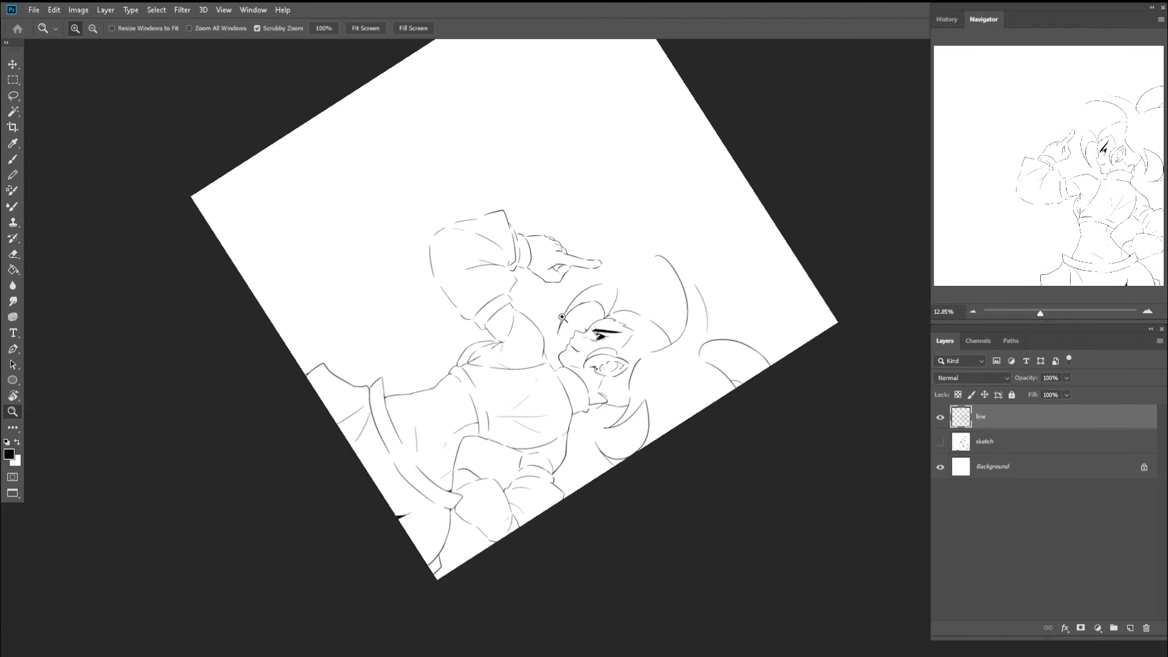
pyautogui.press('Escape')
pyautogui.hotkey('ctrl', 'space')
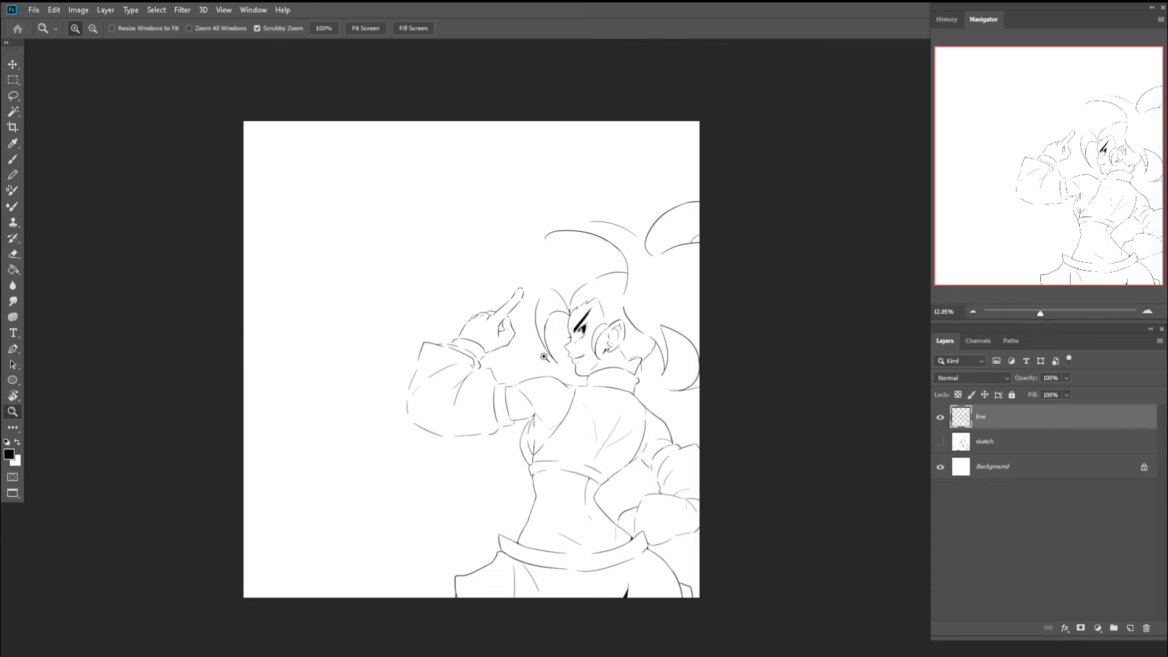
pyautogui.moveTo(577, 328); pyautogui.dragTo(646, 345)
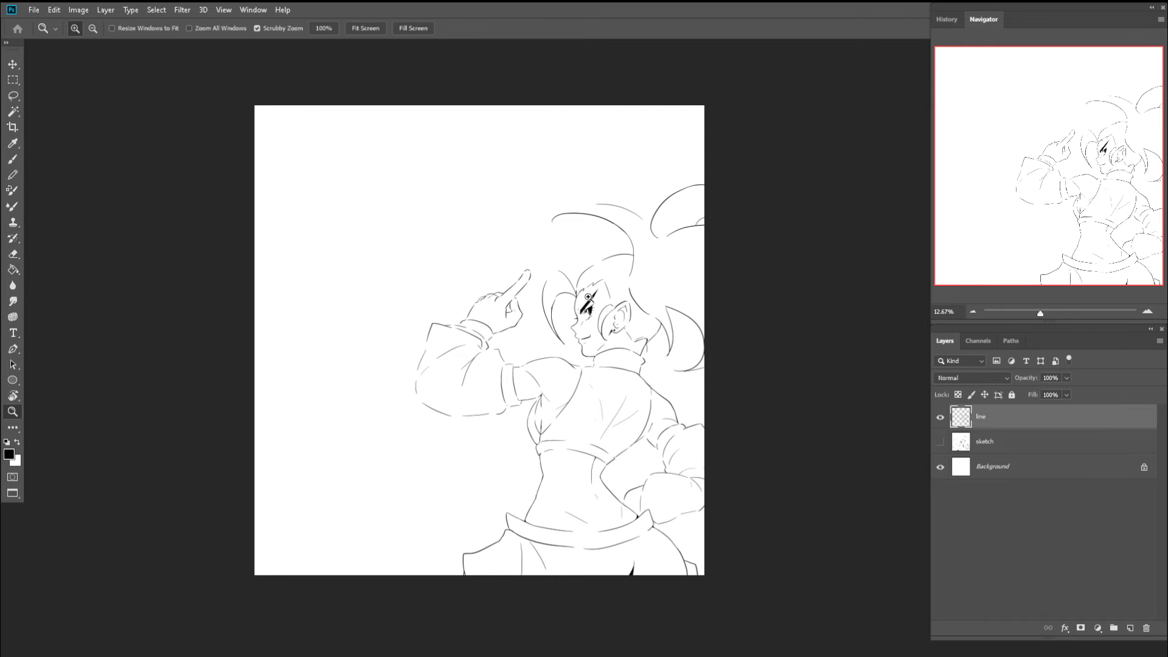
pyautogui.moveTo(589, 297); pyautogui.dragTo(582, 323)
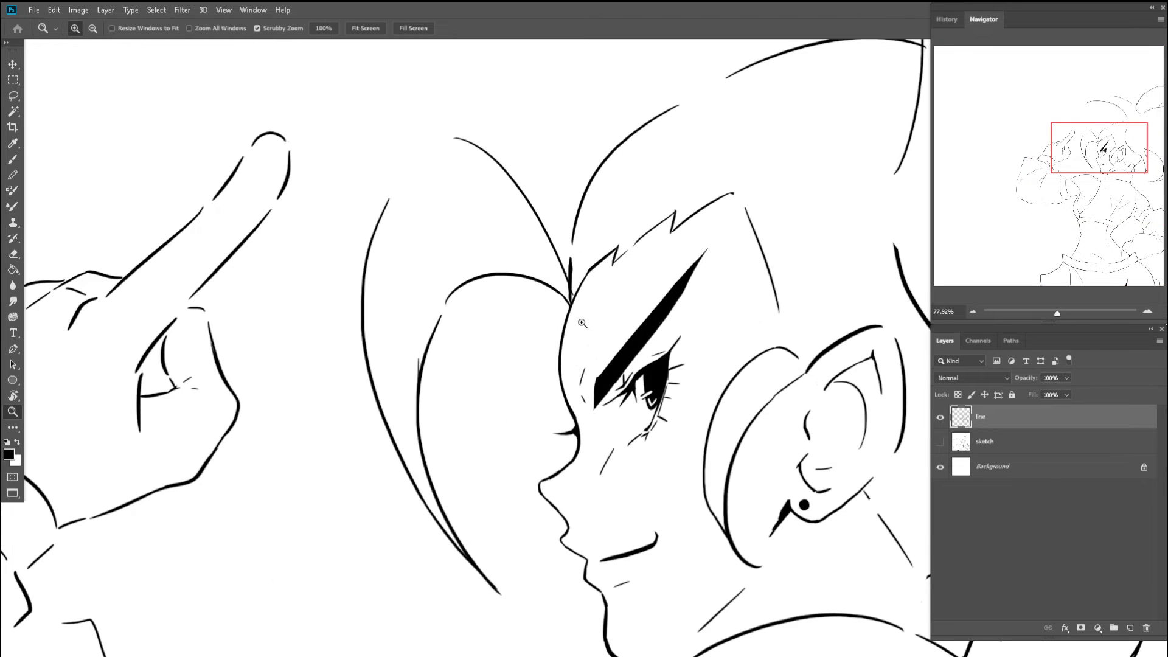
# - Join the crown hairline to the forehead junction and erase the crossing line ends there
pyautogui.moveTo(567, 255); pyautogui.dragTo(575, 268)
pyautogui.press('b')
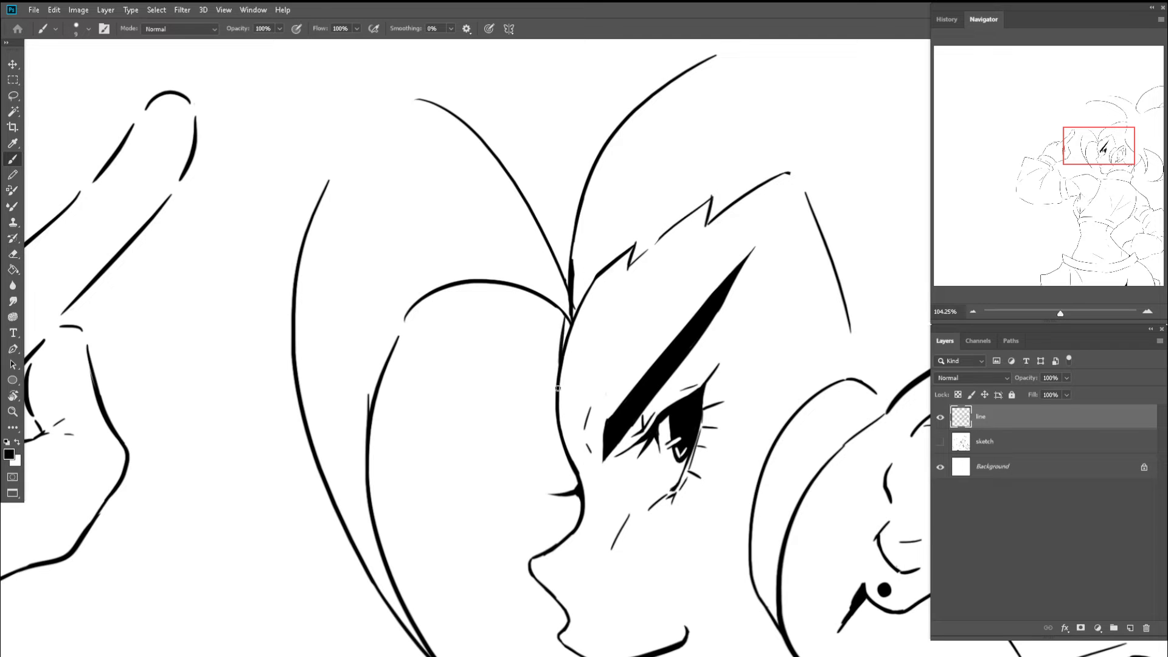
pyautogui.press('e')
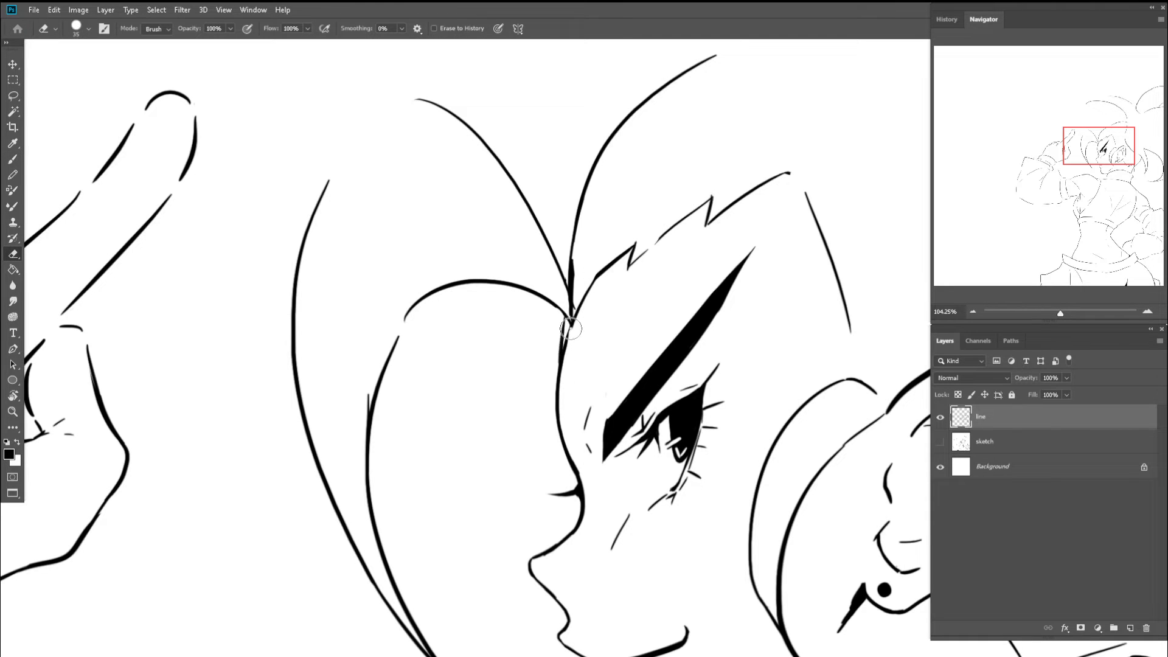
pyautogui.moveTo(571, 329)
pyautogui.mouseDown()
pyautogui.moveTo(563, 347)
pyautogui.moveTo(524, 337)
pyautogui.moveTo(518, 354)
pyautogui.mouseUp()
pyautogui.press('b')
pyautogui.press('z')
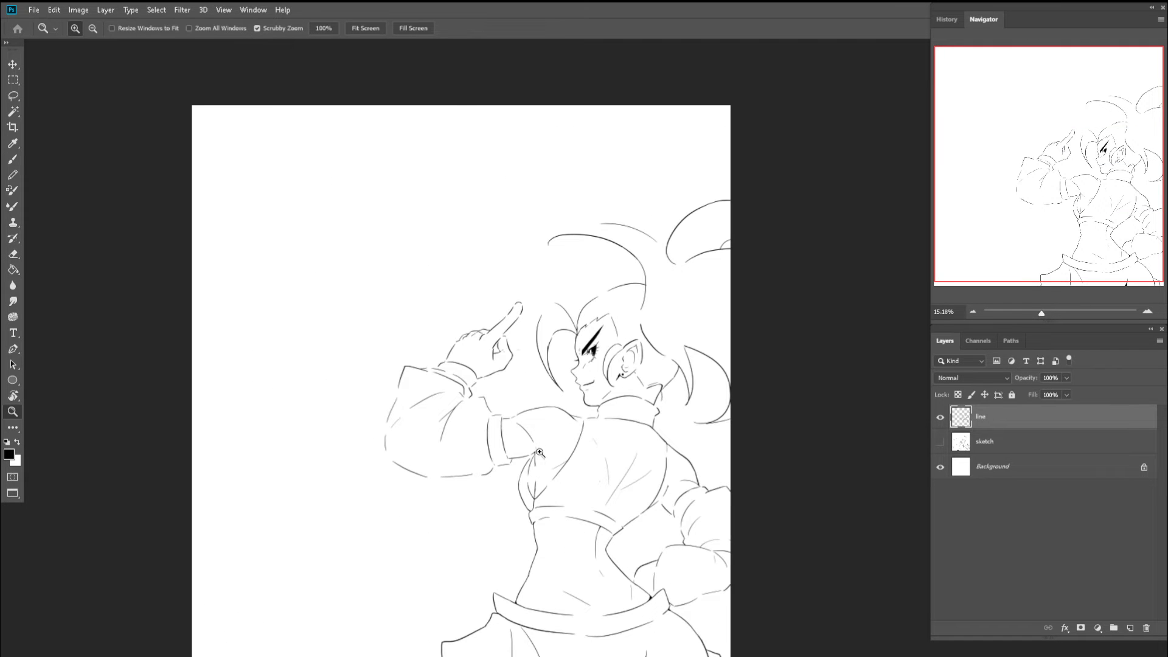
# - Flip the canvas horizontally and curve the front bang's line into the forehead outline below the junction
pyautogui.hotkey('ctrl', 'shift', 'h')
pyautogui.press('r')
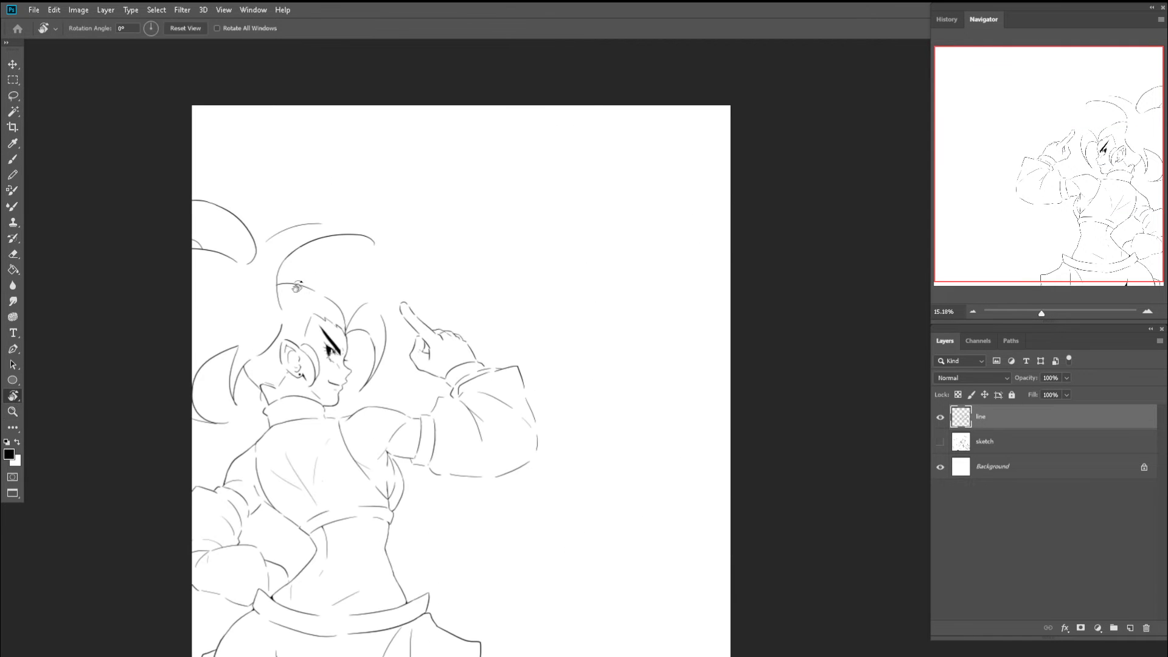
pyautogui.press('z')
pyautogui.moveTo(337, 320)
pyautogui.mouseDown()
pyautogui.moveTo(386, 373)
pyautogui.moveTo(354, 329)
pyautogui.moveTo(364, 312)
pyautogui.moveTo(378, 388)
pyautogui.mouseUp()
pyautogui.press('e')
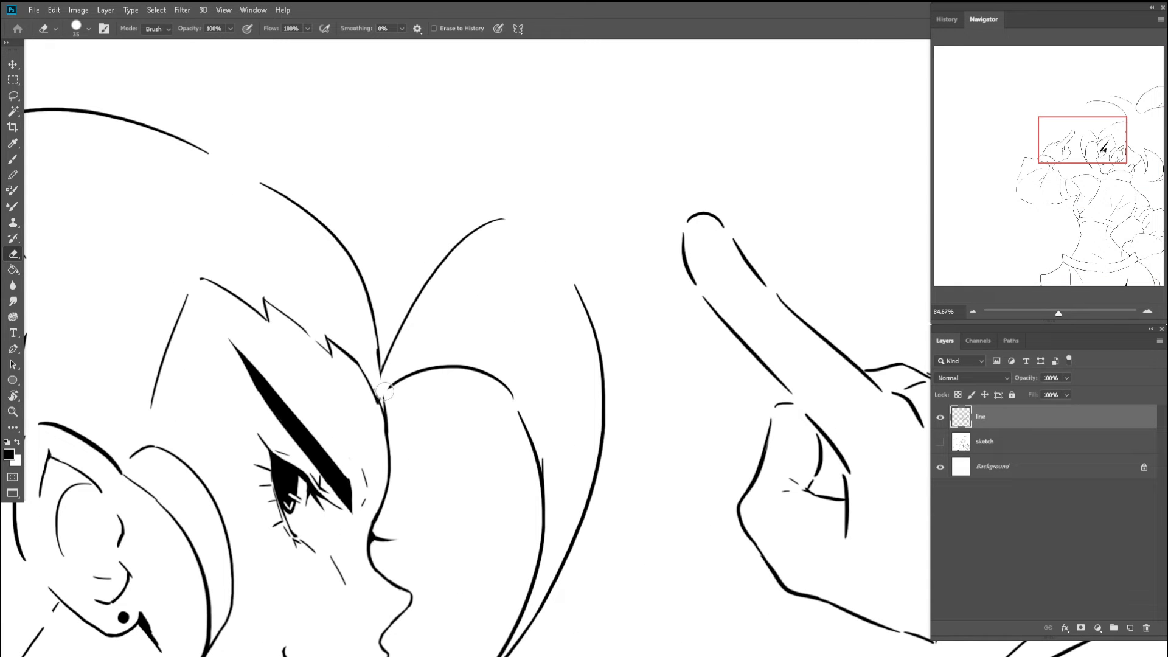
pyautogui.press('b')
pyautogui.scroll(3, 384, 391)
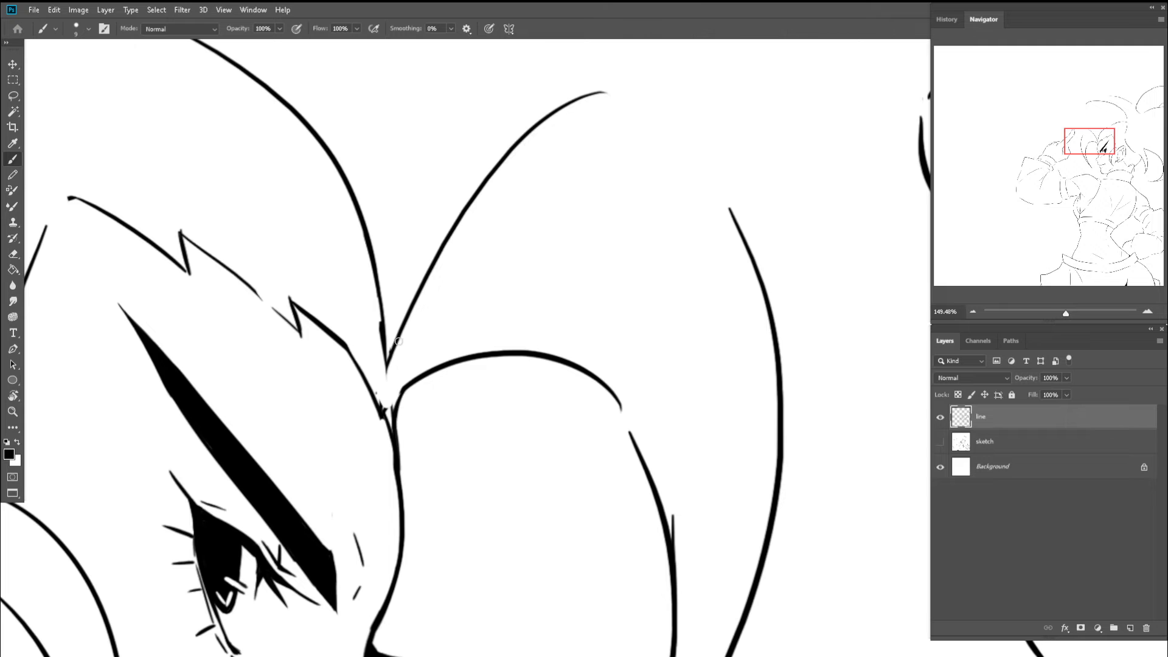
pyautogui.moveTo(390, 404)
pyautogui.mouseDown()
pyautogui.moveTo(392, 354)
pyautogui.moveTo(383, 407)
pyautogui.moveTo(377, 384)
pyautogui.moveTo(375, 408)
pyautogui.moveTo(348, 368)
pyautogui.moveTo(375, 422)
pyautogui.mouseUp()
# - Redraw the lower end of the jagged hairline and connect it with the crown and bang lines at the forehead
pyautogui.press('e')
pyautogui.press('b')
pyautogui.moveTo(342, 344)
pyautogui.mouseDown()
pyautogui.moveTo(392, 430)
pyautogui.moveTo(384, 442)
pyautogui.mouseUp()
pyautogui.press('e')
pyautogui.press('b')
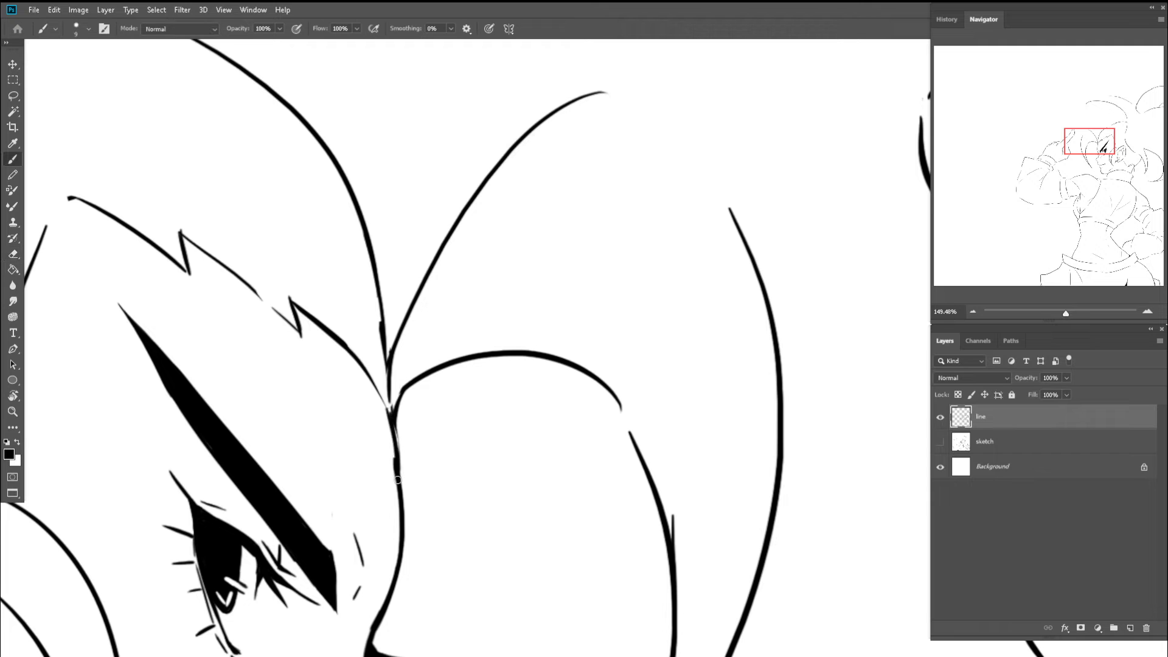
pyautogui.press('e')
pyautogui.press('z')
pyautogui.moveTo(383, 420)
pyautogui.mouseDown()
pyautogui.moveTo(385, 460)
pyautogui.moveTo(330, 403)
pyautogui.mouseUp()
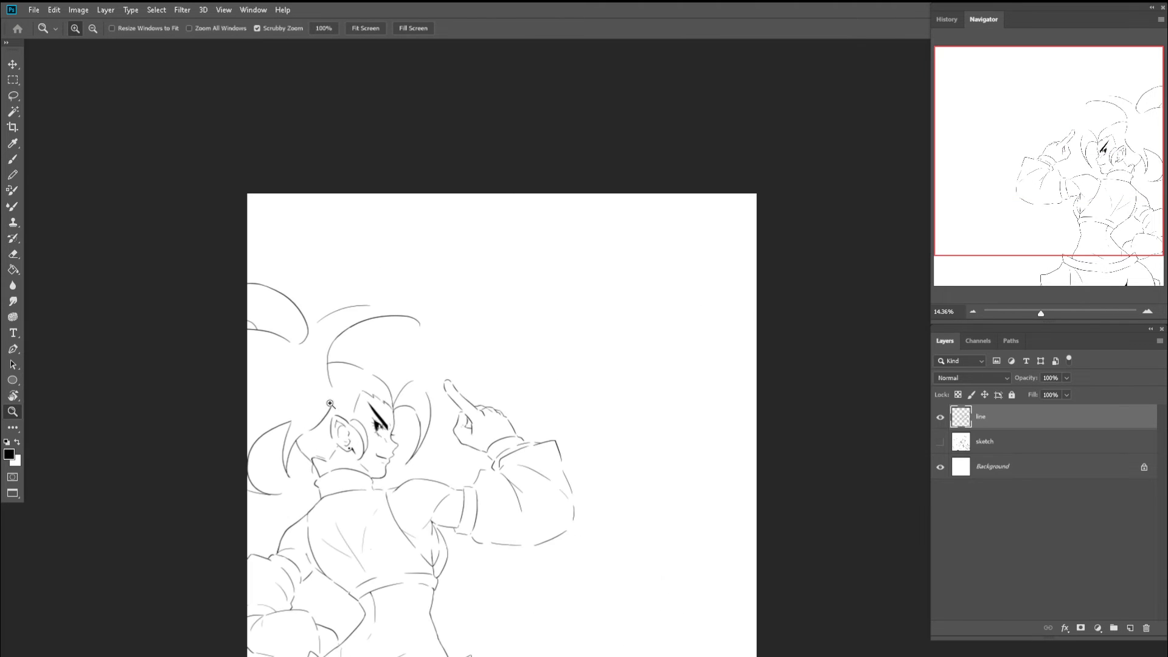
# - Flip the canvas horizontally and extend the top's armhole line up to the shoulder line beside the collar
pyautogui.press('c')
pyautogui.press('z')
pyautogui.click(563, 367)
pyautogui.moveTo(564, 368); pyautogui.dragTo(532, 335)
pyautogui.press('r')
pyautogui.moveTo(480, 277); pyautogui.dragTo(506, 249)
pyautogui.press('z')
pyautogui.moveTo(463, 349); pyautogui.dragTo(645, 429)
pyautogui.press('r')
pyautogui.moveTo(403, 276); pyautogui.dragTo(421, 261)
pyautogui.press('z')
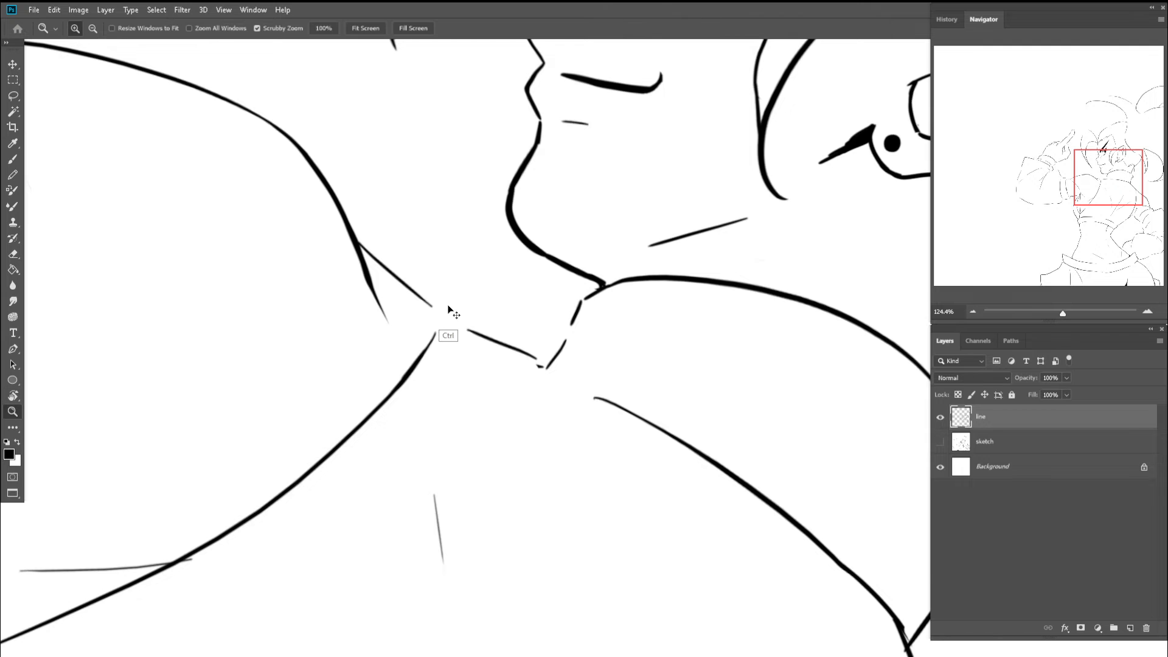
pyautogui.moveTo(451, 309); pyautogui.dragTo(469, 334)
pyautogui.press('b')
pyautogui.press('r')
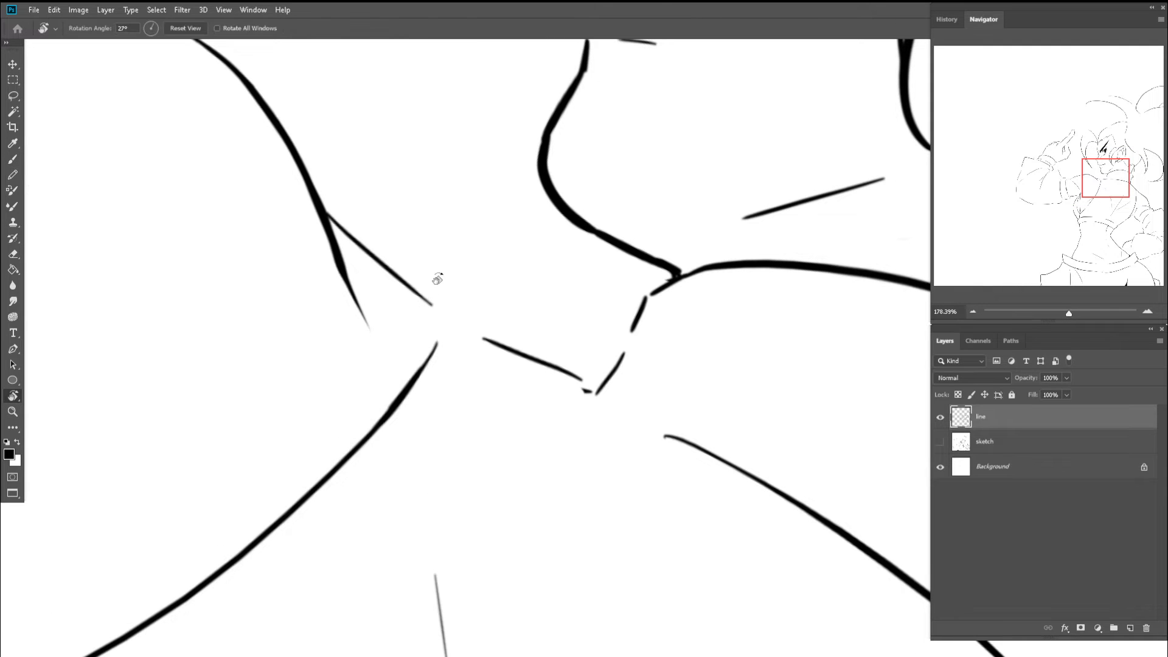
pyautogui.moveTo(438, 277)
pyautogui.mouseDown()
pyautogui.moveTo(368, 284)
pyautogui.moveTo(365, 309)
pyautogui.mouseUp()
pyautogui.press('z')
pyautogui.press('b')
pyautogui.moveTo(408, 345)
pyautogui.mouseDown()
pyautogui.moveTo(430, 346)
pyautogui.moveTo(455, 394)
pyautogui.moveTo(449, 469)
pyautogui.mouseUp()
# - Draw the collar's lower edge as a continuous line from the shoulder and armhole junction to the collar's front corner
pyautogui.press('r')
pyautogui.press('b')
pyautogui.moveTo(487, 286)
pyautogui.mouseDown()
pyautogui.moveTo(511, 293)
pyautogui.moveTo(434, 254)
pyautogui.moveTo(426, 289)
pyautogui.moveTo(480, 341)
pyautogui.mouseUp()
pyautogui.press('space')
pyautogui.hotkey('ctrl', 'z')
pyautogui.moveTo(365, 234); pyautogui.dragTo(453, 310)
pyautogui.moveTo(407, 258)
pyautogui.mouseDown()
pyautogui.moveTo(541, 376)
pyautogui.moveTo(466, 321)
pyautogui.moveTo(617, 435)
pyautogui.mouseUp()
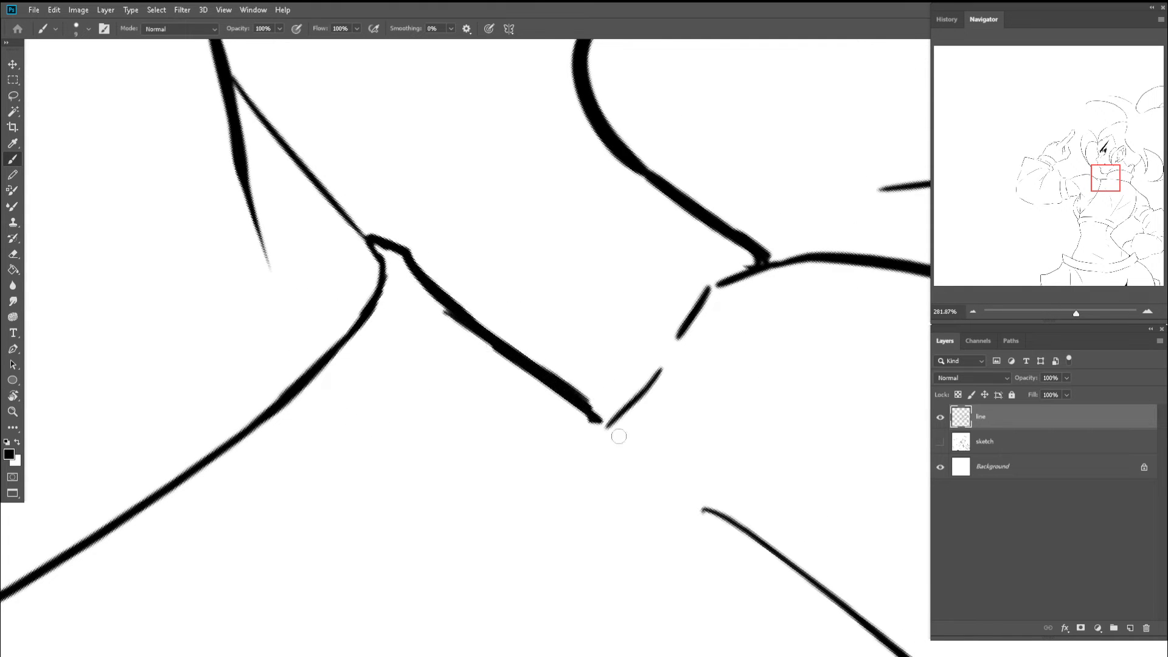
# - Thin the collar's lower edge with the eraser and extend it past the front corner toward the neckline seam
pyautogui.press('e')
pyautogui.moveTo(436, 319)
pyautogui.mouseDown()
pyautogui.moveTo(629, 477)
pyautogui.moveTo(625, 460)
pyautogui.moveTo(527, 396)
pyautogui.moveTo(581, 437)
pyautogui.mouseUp()
pyautogui.press('space')
pyautogui.moveTo(585, 441)
pyautogui.mouseDown()
pyautogui.moveTo(374, 293)
pyautogui.moveTo(472, 330)
pyautogui.mouseUp()
pyautogui.press('b')
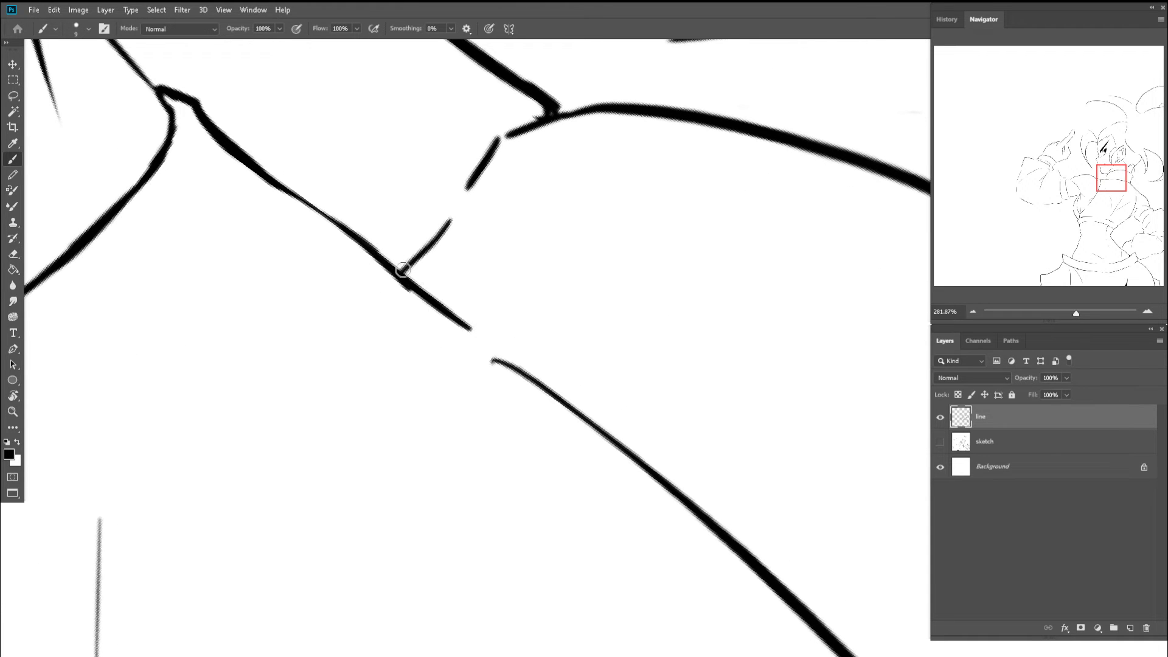
pyautogui.moveTo(401, 272)
pyautogui.mouseDown()
pyautogui.moveTo(429, 294)
pyautogui.moveTo(402, 259)
pyautogui.mouseUp()
pyautogui.press('z')
pyautogui.press('c')
pyautogui.scroll(2, 412, 414)
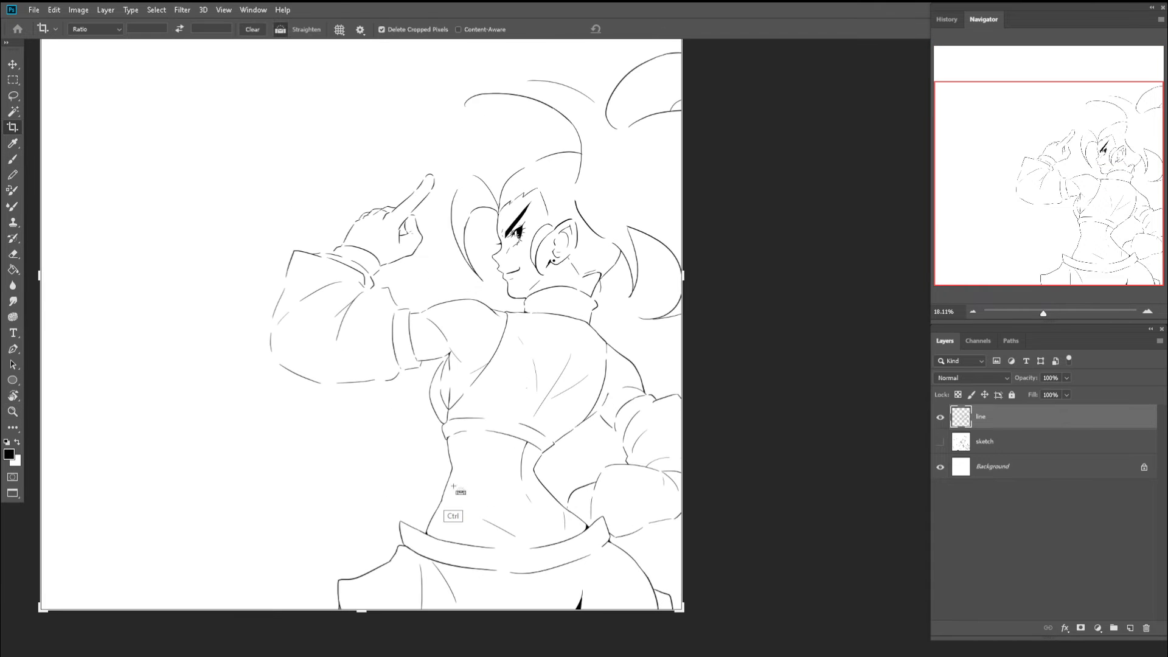
pyautogui.press('z')
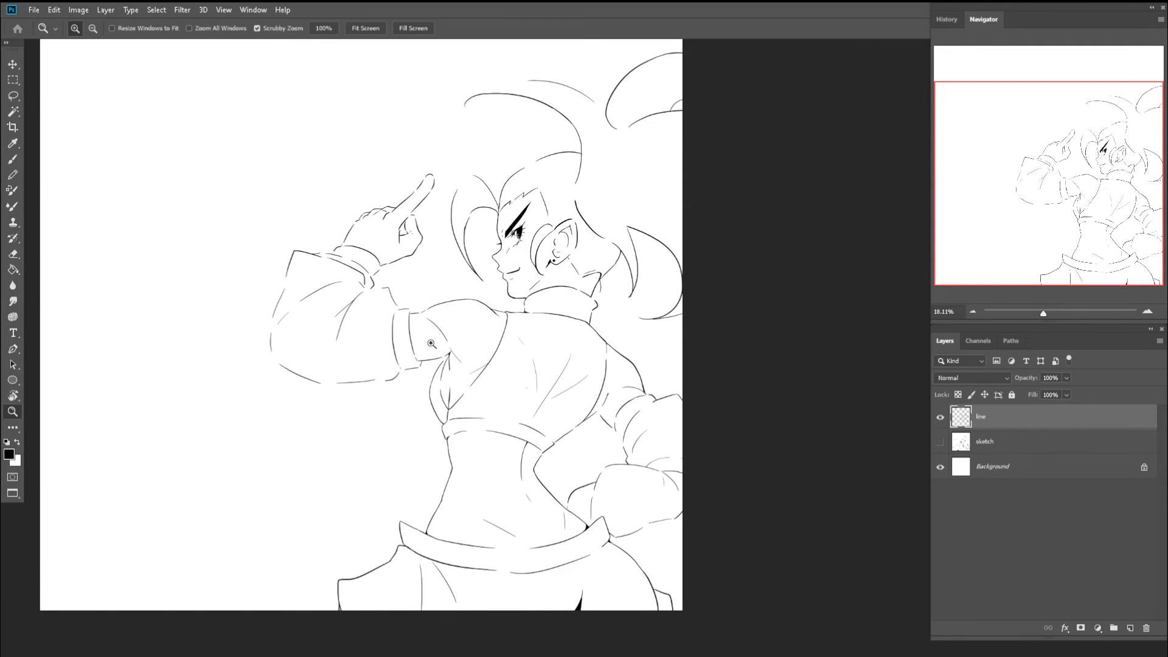
pyautogui.press('r')
pyautogui.moveTo(456, 331)
pyautogui.mouseDown()
pyautogui.moveTo(472, 316)
pyautogui.moveTo(453, 372)
pyautogui.moveTo(548, 382)
pyautogui.moveTo(573, 348)
pyautogui.mouseUp()
pyautogui.press('z')
pyautogui.press('b')
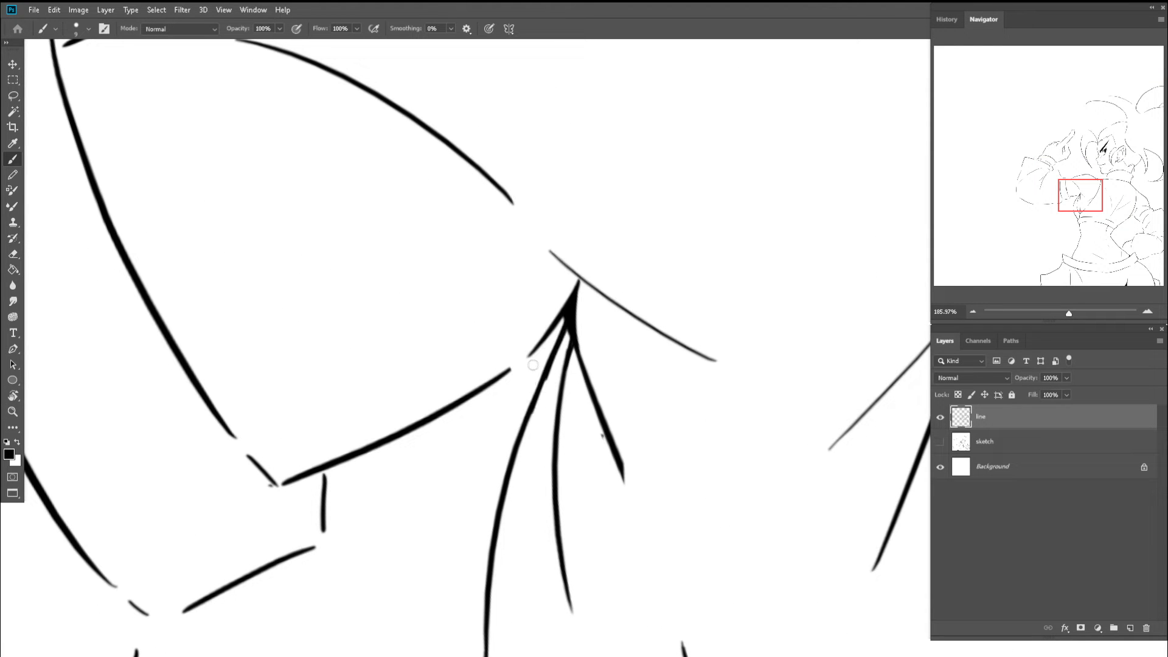
pyautogui.press('r')
pyautogui.moveTo(534, 402); pyautogui.dragTo(483, 272)
pyautogui.moveTo(548, 326); pyautogui.dragTo(539, 415)
pyautogui.press('z')
pyautogui.moveTo(549, 353)
pyautogui.mouseDown()
pyautogui.moveTo(537, 423)
pyautogui.moveTo(480, 362)
pyautogui.mouseUp()
pyautogui.press('Escape')
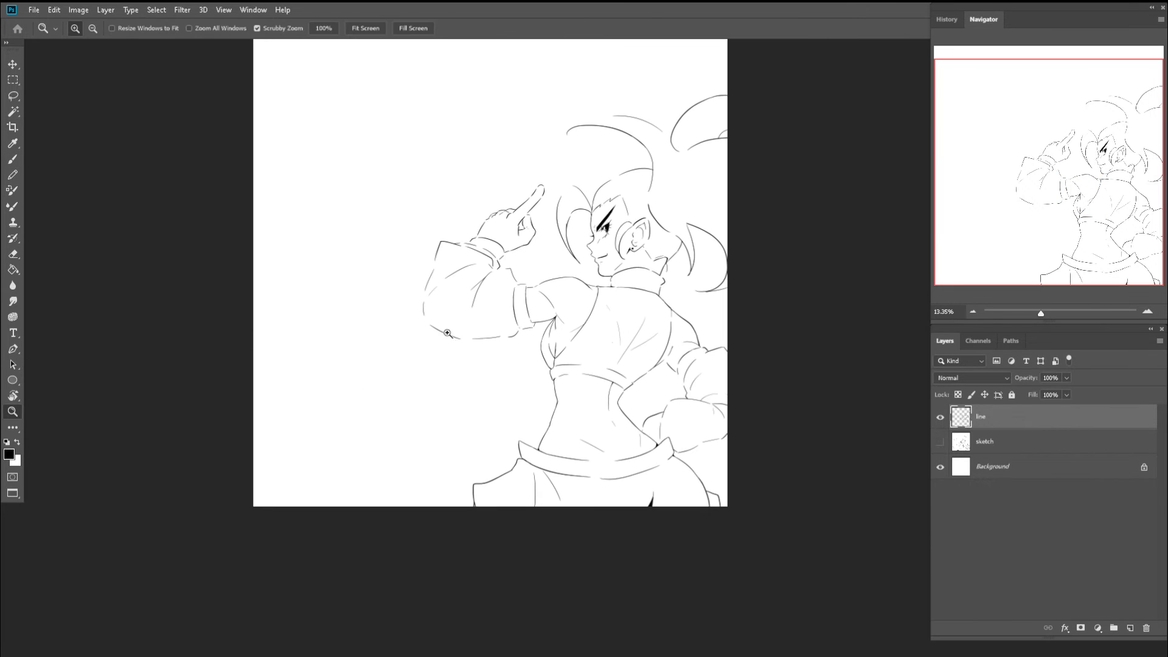
pyautogui.moveTo(551, 298); pyautogui.dragTo(507, 307)
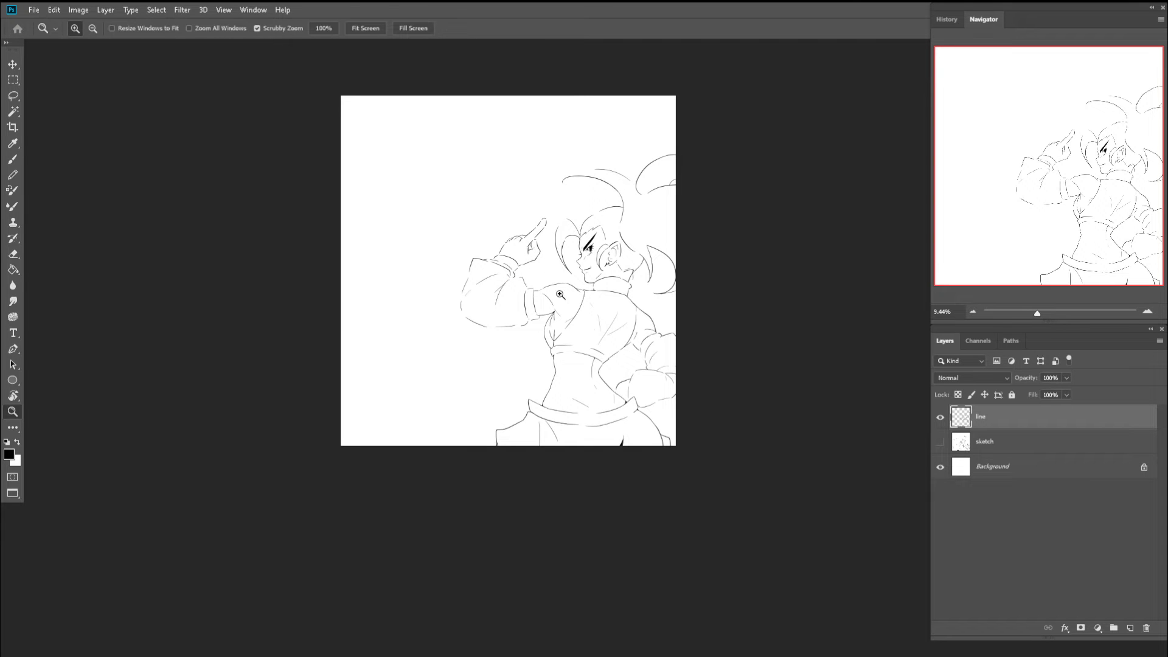
# - Draw a curved line across the lower part of the top's open side, running toward the armhole edge
pyautogui.moveTo(555, 314)
pyautogui.mouseDown()
pyautogui.moveTo(613, 290)
pyautogui.moveTo(610, 387)
pyautogui.mouseUp()
pyautogui.press('b')
pyautogui.moveTo(619, 312)
pyautogui.mouseDown()
pyautogui.moveTo(615, 371)
pyautogui.moveTo(629, 325)
pyautogui.moveTo(601, 426)
pyautogui.mouseUp()
pyautogui.press('z')
pyautogui.moveTo(617, 334); pyautogui.dragTo(540, 323)
pyautogui.press('Escape')
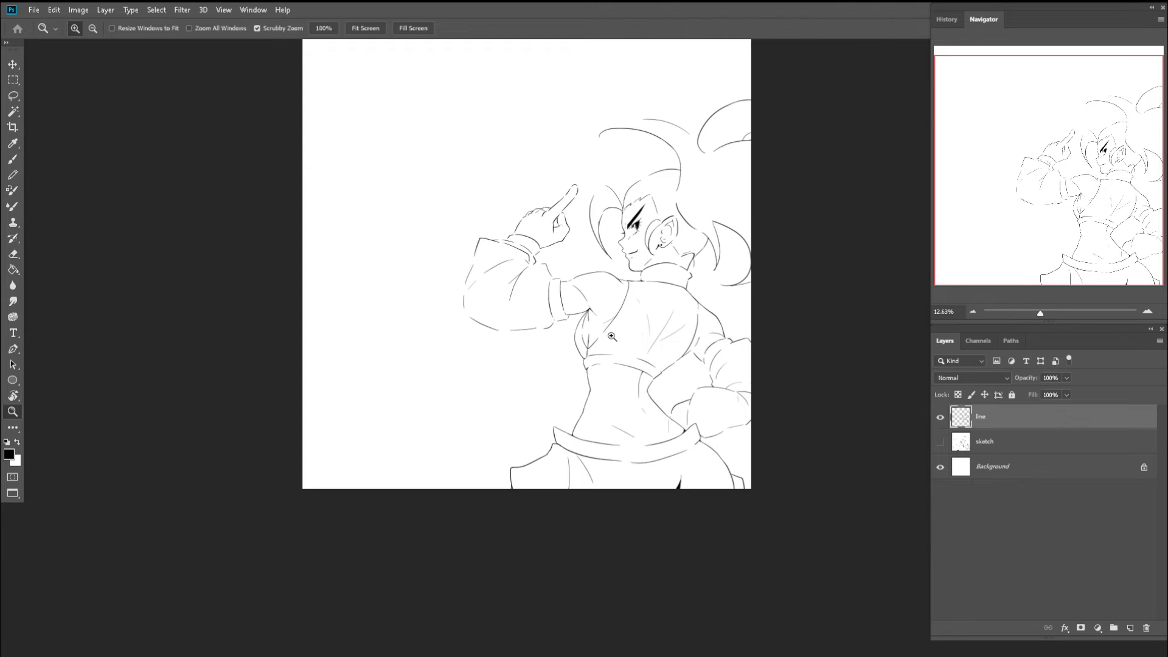
pyautogui.moveTo(600, 322); pyautogui.dragTo(631, 324)
pyautogui.press('r')
pyautogui.moveTo(535, 283); pyautogui.dragTo(624, 276)
pyautogui.press('z')
pyautogui.moveTo(610, 322); pyautogui.dragTo(661, 324)
pyautogui.press('b')
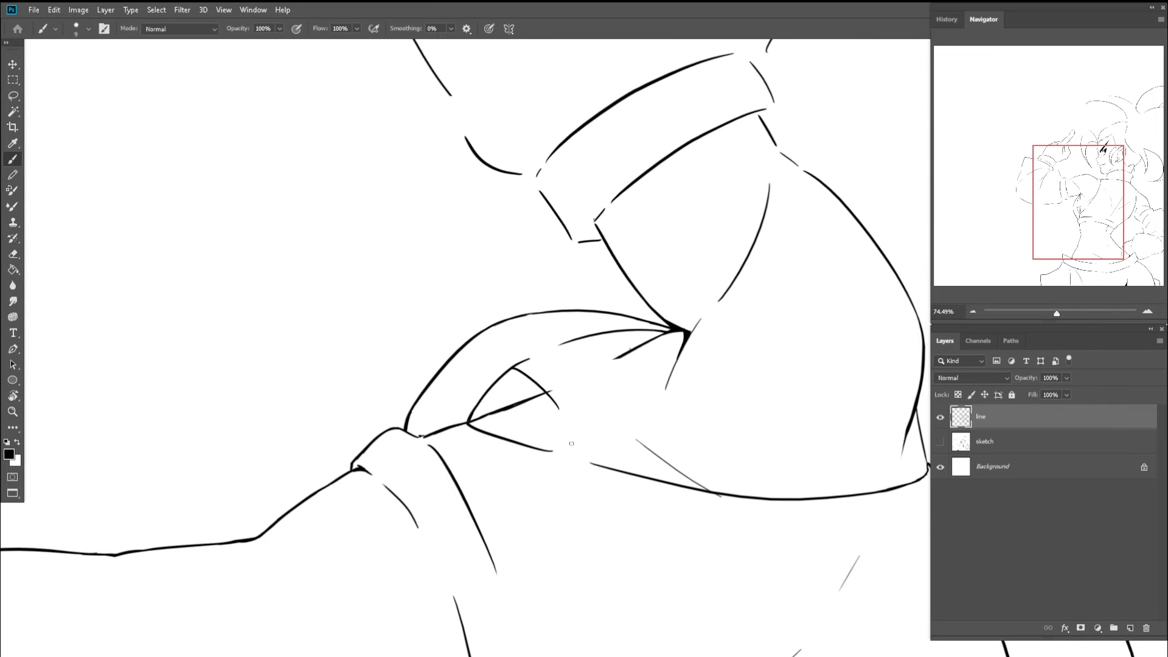
pyautogui.moveTo(564, 421); pyautogui.dragTo(575, 456)
pyautogui.press('z')
pyautogui.moveTo(587, 430)
pyautogui.mouseDown()
pyautogui.moveTo(521, 401)
pyautogui.moveTo(669, 383)
pyautogui.mouseUp()
pyautogui.press('Escape')
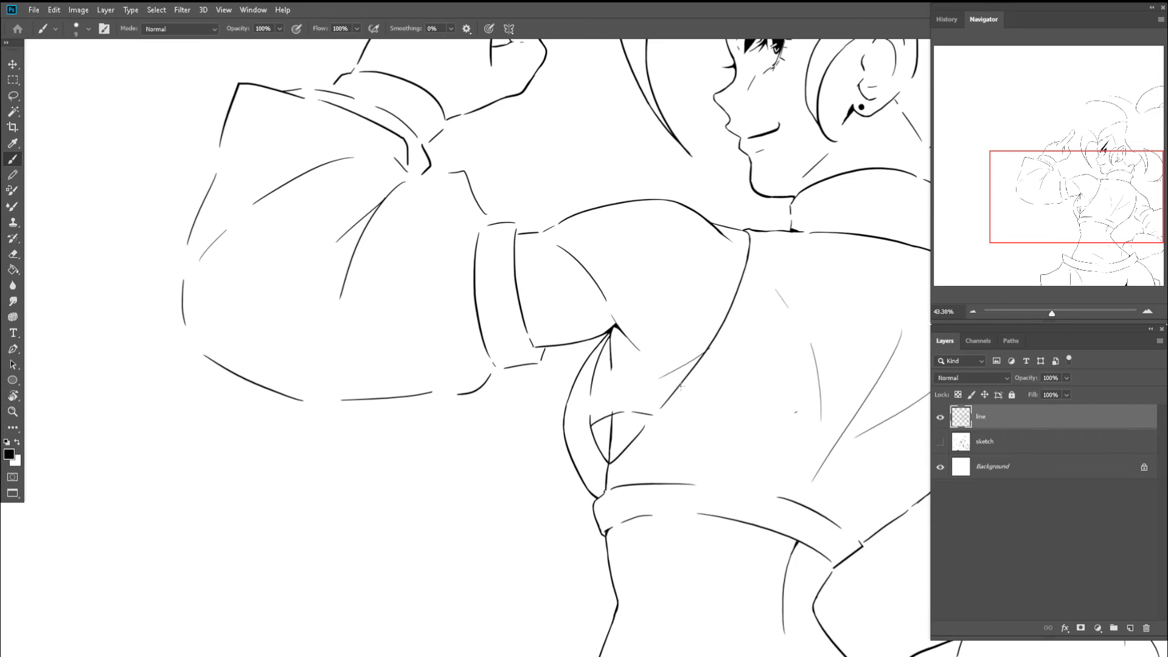
# - Draw a curved line across the opening just below the armpit, from the armpit folds to the armhole edge
pyautogui.press('r')
pyautogui.moveTo(551, 293); pyautogui.dragTo(611, 292)
pyautogui.press('b')
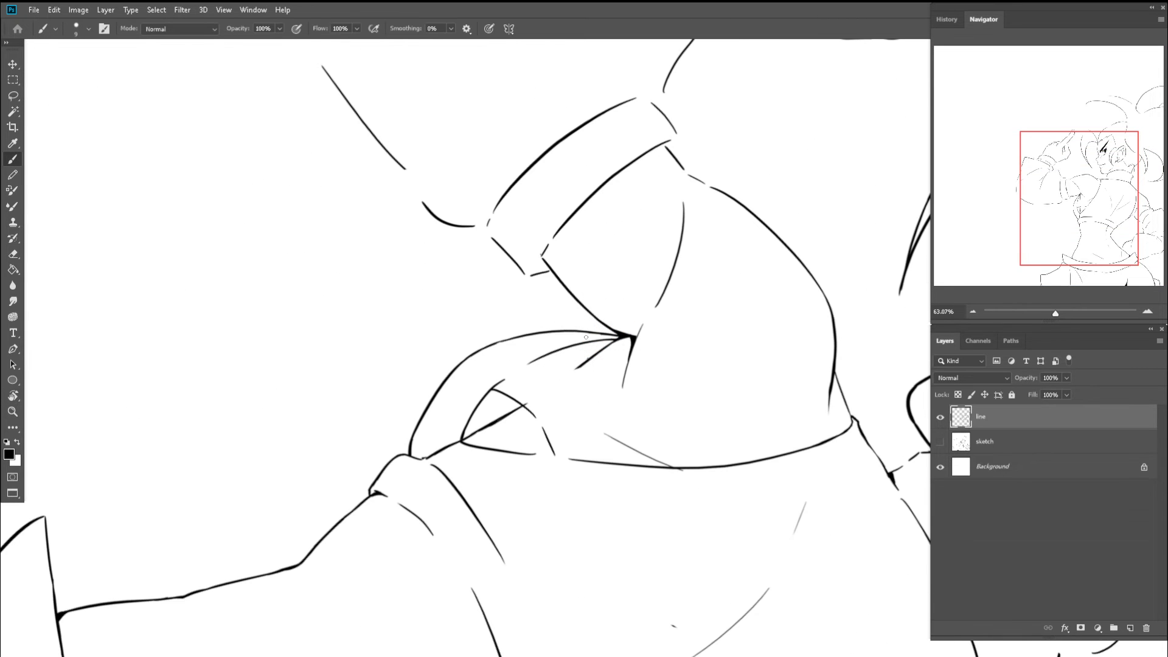
pyautogui.hotkey('ctrl', 'z')
pyautogui.hotkey('ctrl', 'z')
pyautogui.press('z')
pyautogui.moveTo(585, 343); pyautogui.dragTo(682, 418)
pyautogui.press('b')
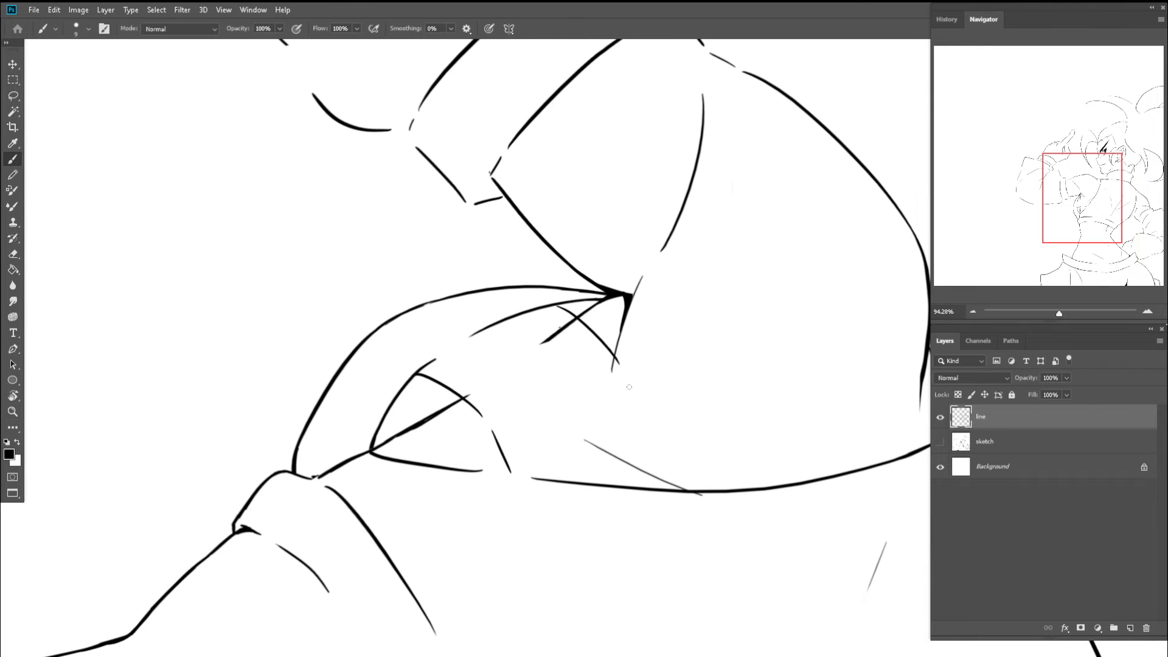
pyautogui.moveTo(636, 388); pyautogui.dragTo(675, 474)
pyautogui.hotkey('ctrl', 'z')
pyautogui.moveTo(627, 375); pyautogui.dragTo(672, 484)
# - Try to draw a second curved line parallel to the one below the armpit
pyautogui.press('z')
pyautogui.moveTo(672, 430); pyautogui.dragTo(567, 404)
pyautogui.press('c')
pyautogui.press('z')
pyautogui.press('r')
pyautogui.moveTo(674, 273)
pyautogui.mouseDown()
pyautogui.moveTo(647, 235)
pyautogui.moveTo(524, 247)
pyautogui.moveTo(658, 242)
pyautogui.moveTo(583, 297)
pyautogui.mouseUp()
pyautogui.press('z')
pyautogui.press('b')
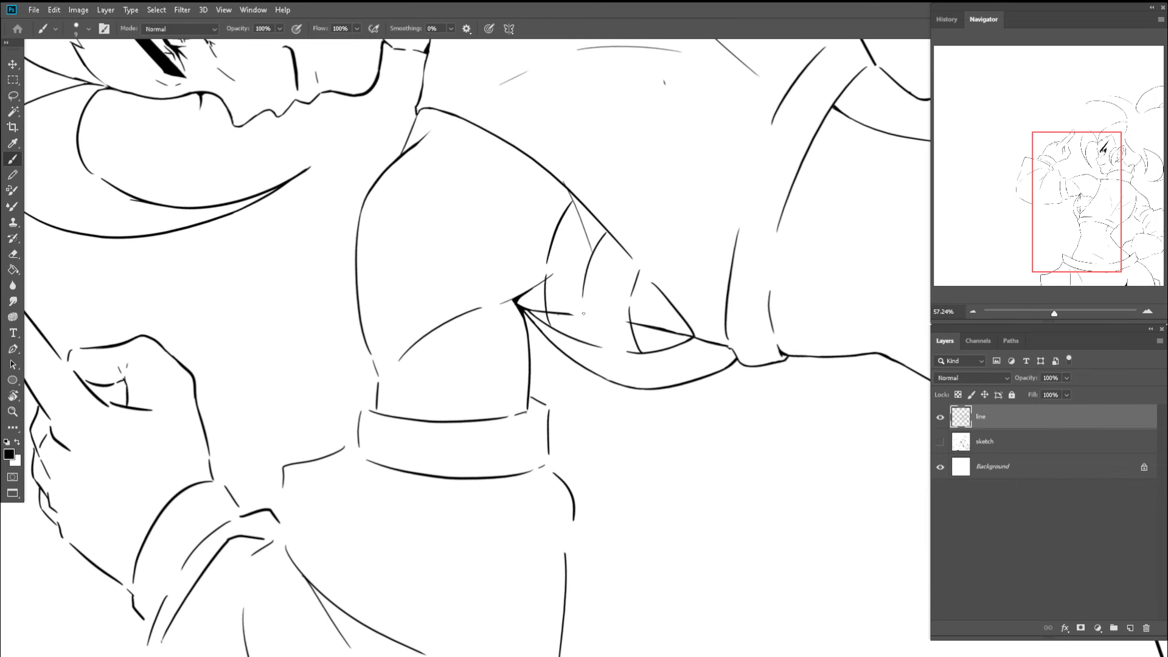
pyautogui.hotkey('ctrl', 'z')
# - Draw a short curved line across the opening close to its lower tip
pyautogui.press('z')
pyautogui.moveTo(670, 312)
pyautogui.mouseDown()
pyautogui.moveTo(691, 313)
pyautogui.moveTo(671, 353)
pyautogui.moveTo(681, 366)
pyautogui.mouseUp()
pyautogui.press('b')
pyautogui.press('z')
pyautogui.hotkey('ctrl', 'z')
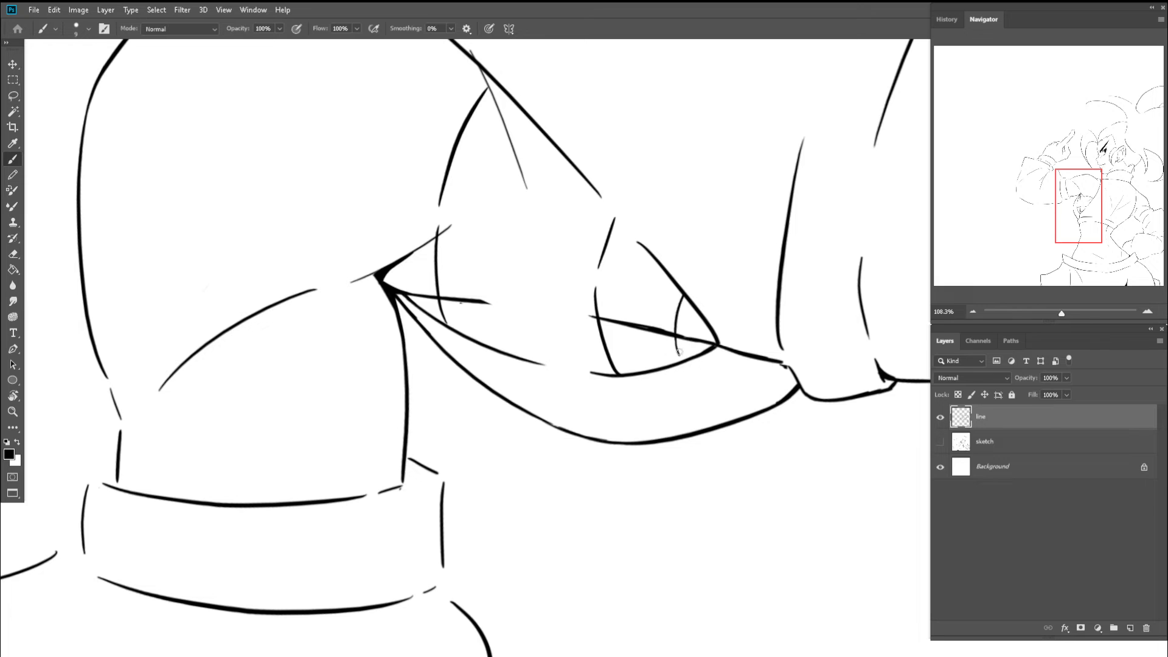
# - Draw a second curved line parallel to the one below the armpit and clean up its crossing with the fold line
pyautogui.moveTo(560, 161); pyautogui.dragTo(520, 269)
pyautogui.hotkey('ctrl', 'z')
pyautogui.moveTo(559, 159); pyautogui.dragTo(506, 315)
pyautogui.hotkey('ctrl', 'z')
pyautogui.moveTo(519, 104)
pyautogui.mouseDown()
pyautogui.moveTo(478, 221)
pyautogui.moveTo(476, 329)
pyautogui.mouseUp()
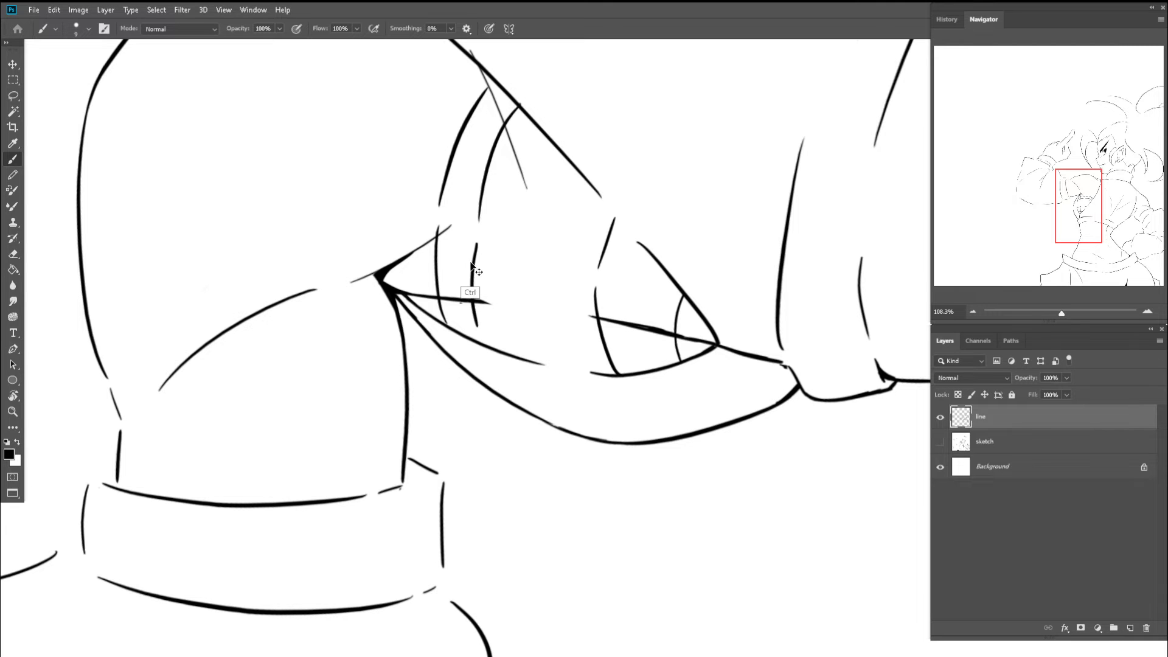
pyautogui.hotkey('ctrl', 'z')
pyautogui.moveTo(476, 249)
pyautogui.mouseDown()
pyautogui.moveTo(476, 336)
pyautogui.moveTo(517, 301)
pyautogui.moveTo(487, 374)
pyautogui.mouseUp()
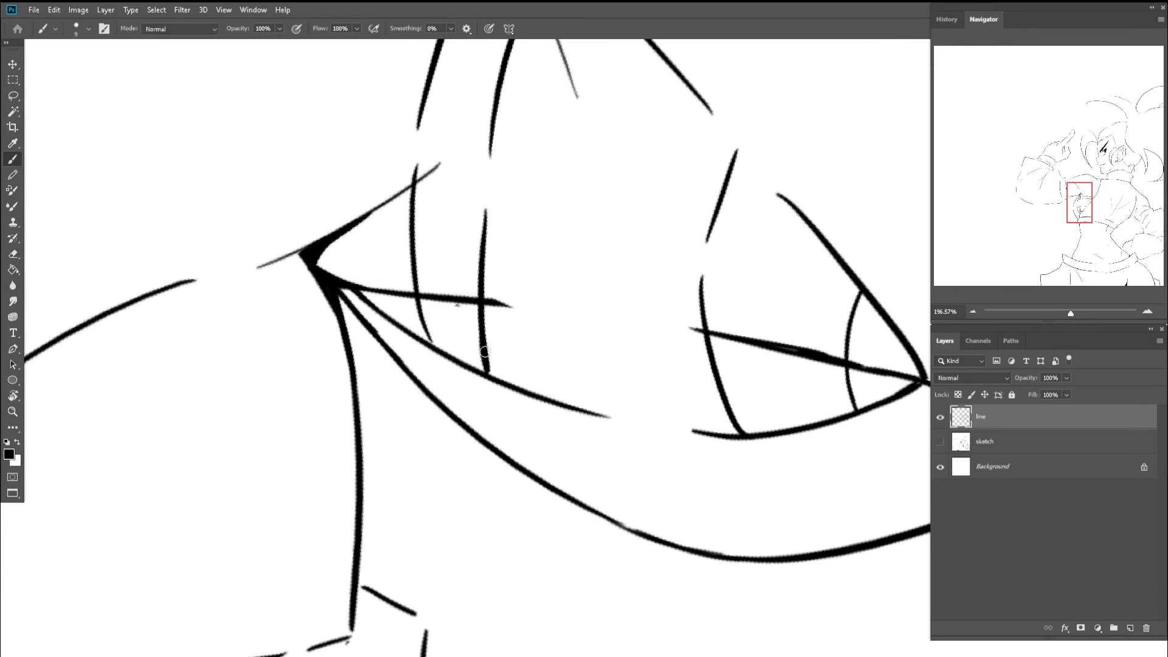
pyautogui.press('e')
pyautogui.moveTo(464, 316); pyautogui.dragTo(455, 309)
pyautogui.moveTo(528, 286); pyautogui.dragTo(421, 239)
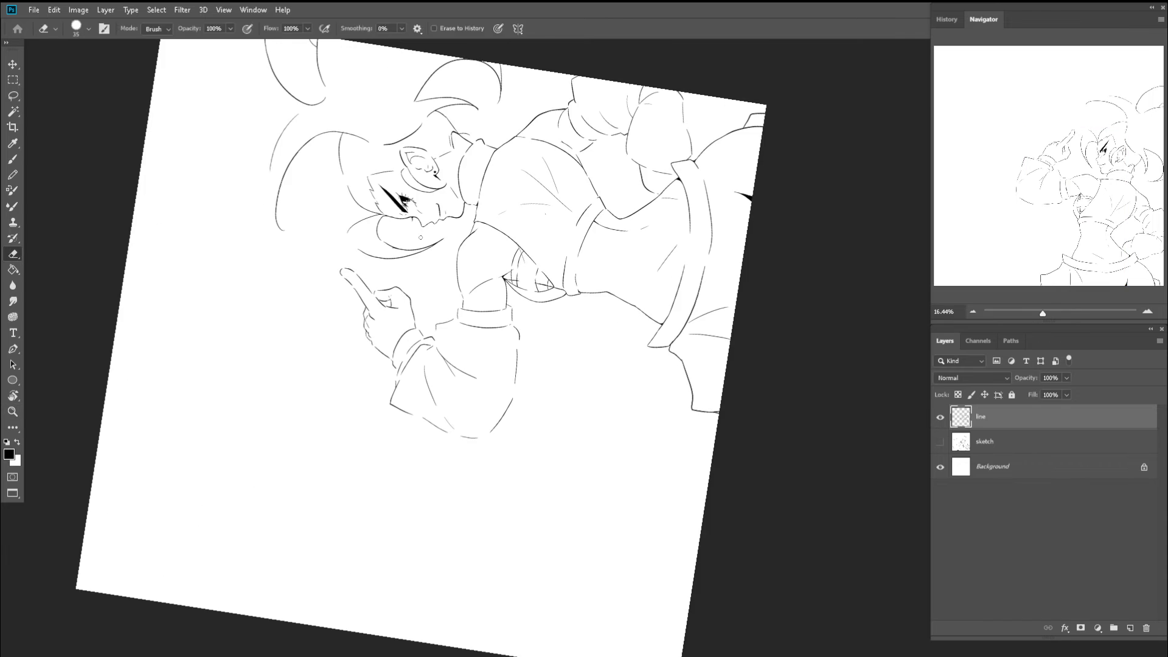
# - Add a second short line beside the curved line at the opening's lower tip
pyautogui.press('Escape')
pyautogui.press('z')
pyautogui.moveTo(654, 283); pyautogui.dragTo(678, 280)
pyautogui.press('r')
pyautogui.moveTo(582, 237); pyautogui.dragTo(691, 253)
pyautogui.press('z')
pyautogui.moveTo(653, 370); pyautogui.dragTo(718, 370)
pyautogui.press('b')
pyautogui.hotkey('ctrl', 'z')
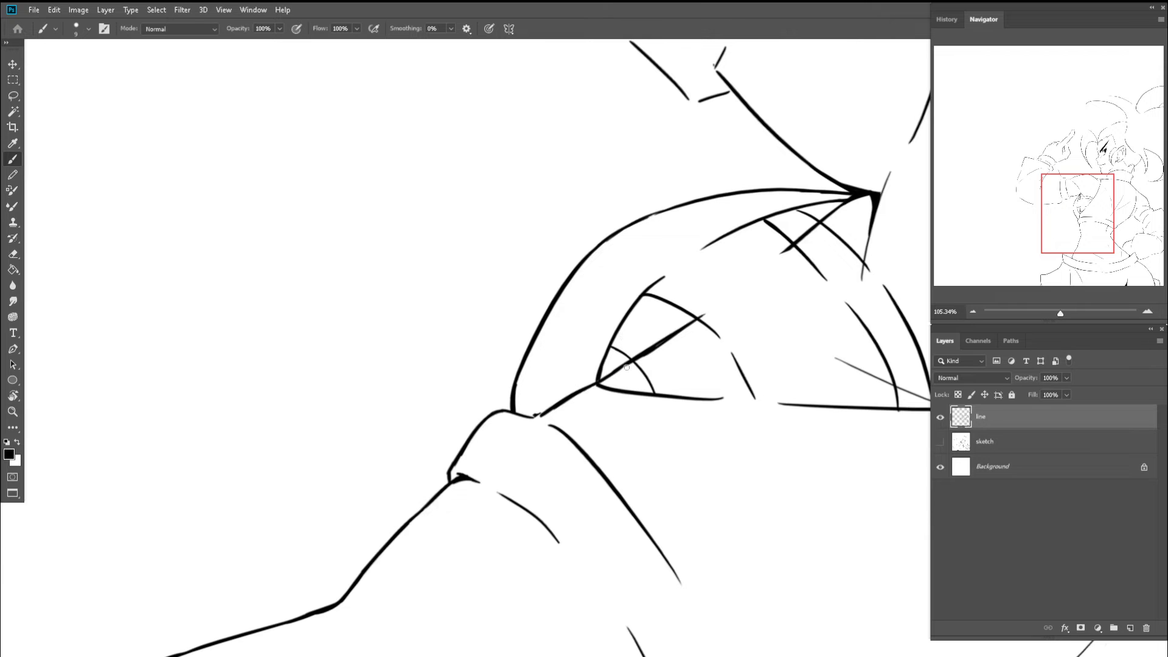
pyautogui.press('z')
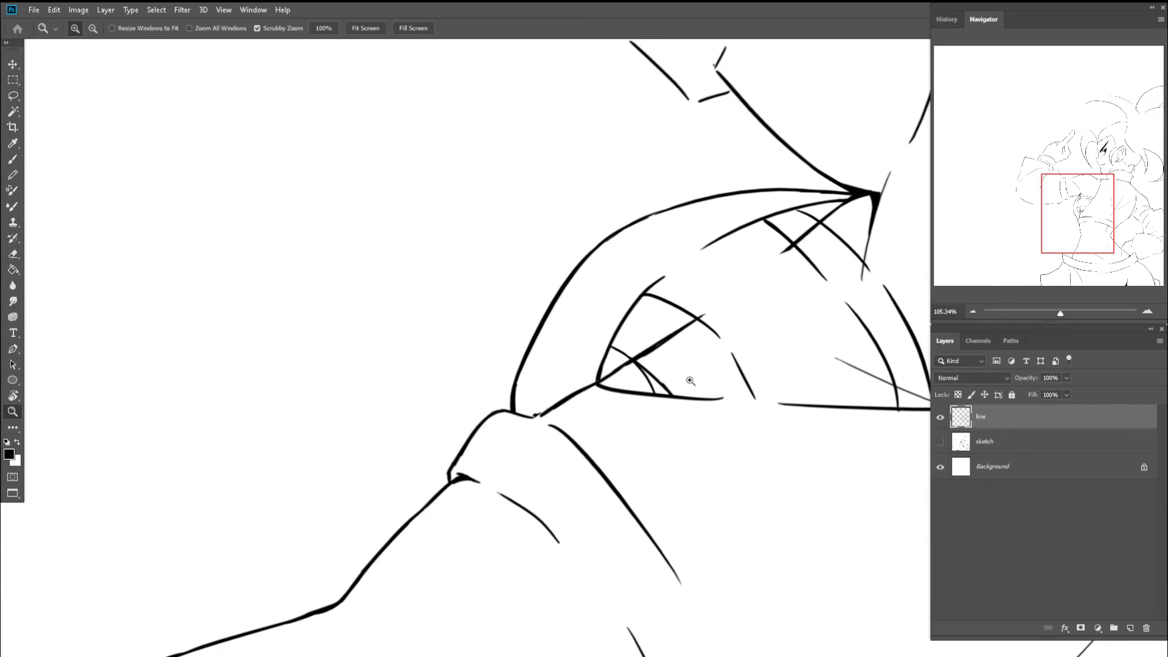
# - Close the gap in the armhole edge between the upper curved lines and the opening's lower tip
pyautogui.moveTo(691, 381); pyautogui.dragTo(620, 362)
pyautogui.press('c')
pyautogui.press('r')
pyautogui.moveTo(705, 199); pyautogui.dragTo(563, 160)
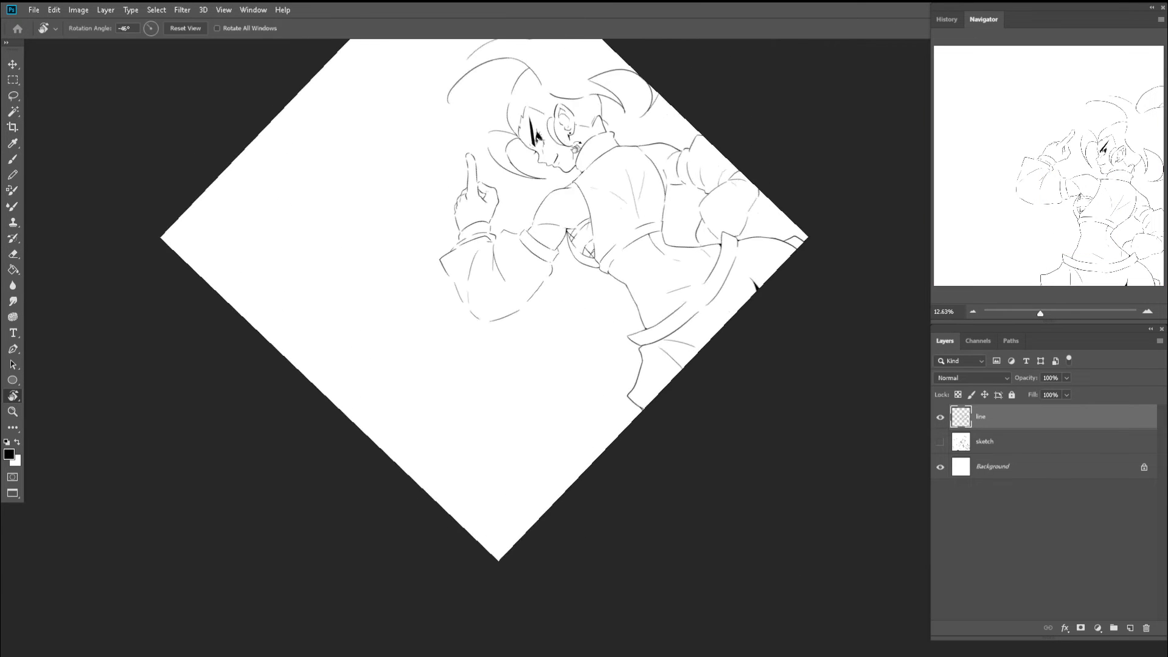
pyautogui.press('c')
pyautogui.press('z')
pyautogui.press('c')
pyautogui.moveTo(656, 268); pyautogui.dragTo(579, 151)
pyautogui.press('r')
pyautogui.press('z')
pyautogui.moveTo(573, 209); pyautogui.dragTo(665, 279)
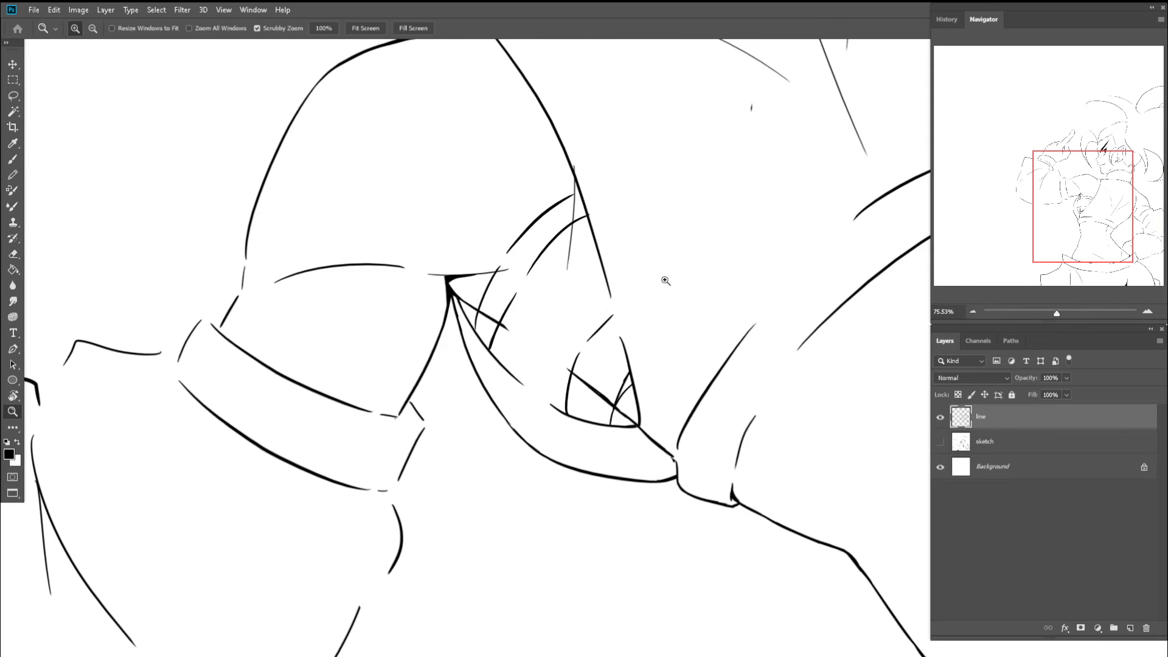
pyautogui.moveTo(609, 312); pyautogui.dragTo(654, 304)
pyautogui.press('b')
pyautogui.moveTo(606, 264); pyautogui.dragTo(631, 367)
pyautogui.moveTo(607, 269); pyautogui.dragTo(630, 368)
pyautogui.moveTo(608, 273)
pyautogui.mouseDown()
pyautogui.moveTo(634, 376)
pyautogui.moveTo(631, 363)
pyautogui.mouseUp()
pyautogui.hotkey('ctrl', 'z')
pyautogui.hotkey('ctrl', 'z')
pyautogui.press('e')
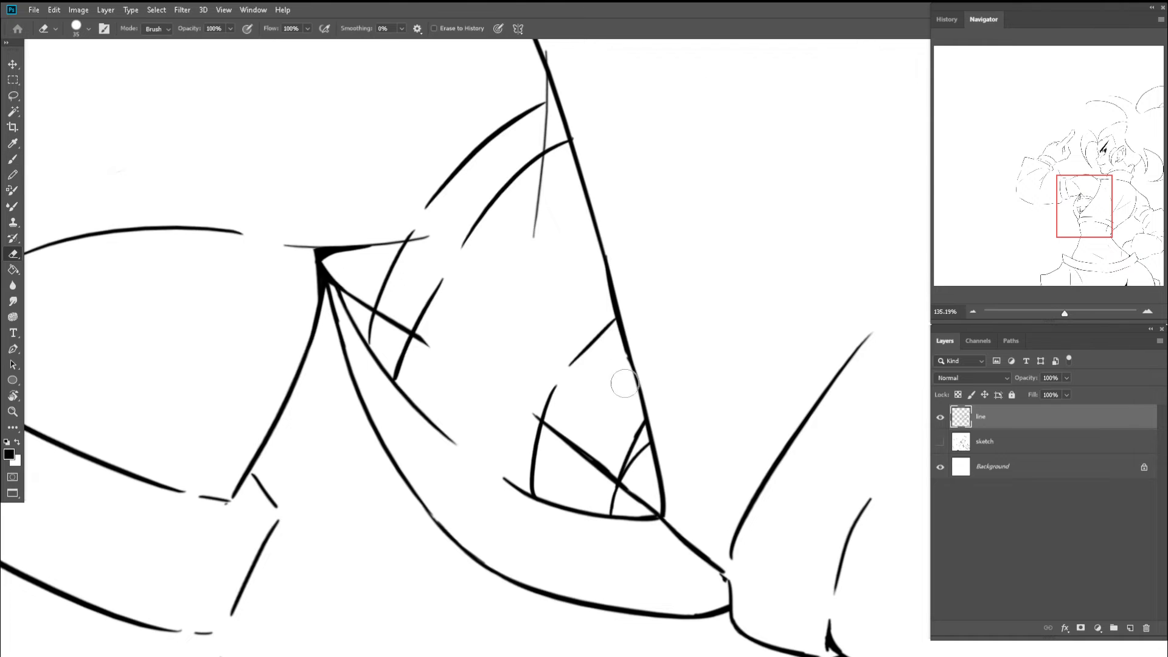
# - Close the gap in the top's back edge above the hem band and thicken the line there
pyautogui.scroll(-5, 650, 302)
pyautogui.press('z')
pyautogui.moveTo(705, 215)
pyautogui.mouseDown()
pyautogui.moveTo(649, 243)
pyautogui.moveTo(662, 267)
pyautogui.mouseUp()
pyautogui.press('r')
pyautogui.press('Escape')
pyautogui.press('z')
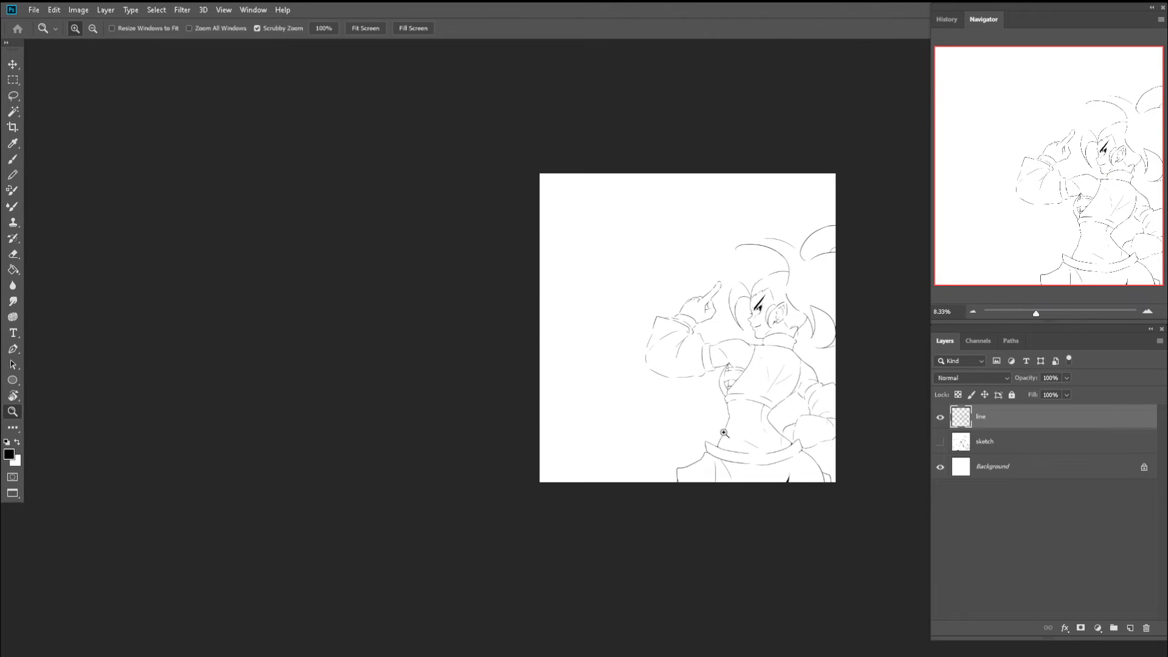
pyautogui.scroll(9, 798, 389)
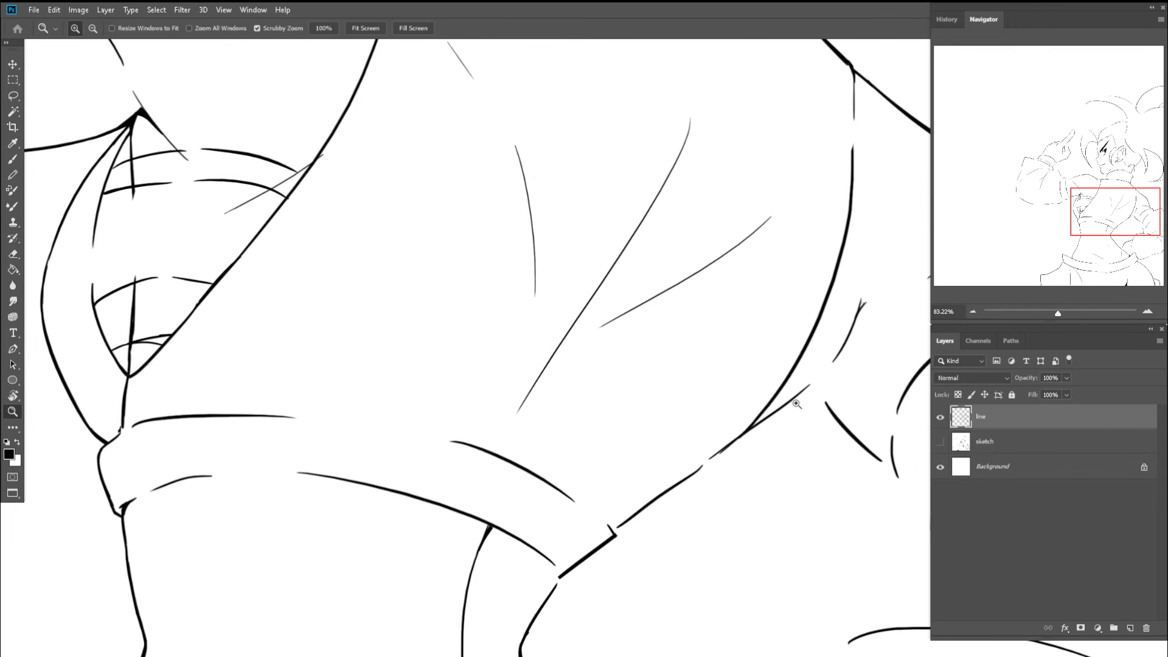
pyautogui.press('b')
pyautogui.press('z')
pyautogui.scroll(-5, 776, 397)
pyautogui.moveTo(727, 343); pyautogui.dragTo(707, 346)
pyautogui.press('r')
pyautogui.moveTo(821, 318); pyautogui.dragTo(610, 182)
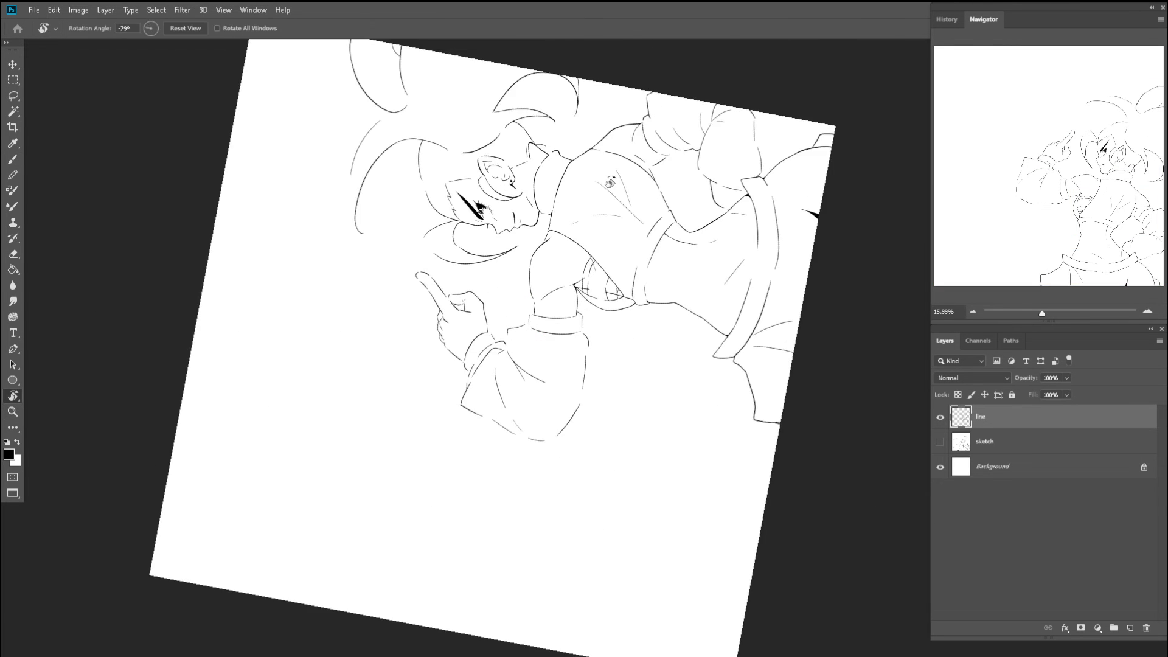
pyautogui.press('b')
pyautogui.press('z')
pyautogui.moveTo(684, 180); pyautogui.dragTo(751, 263)
pyautogui.scroll(3, 751, 263)
pyautogui.press('b')
pyautogui.moveTo(637, 176); pyautogui.dragTo(683, 268)
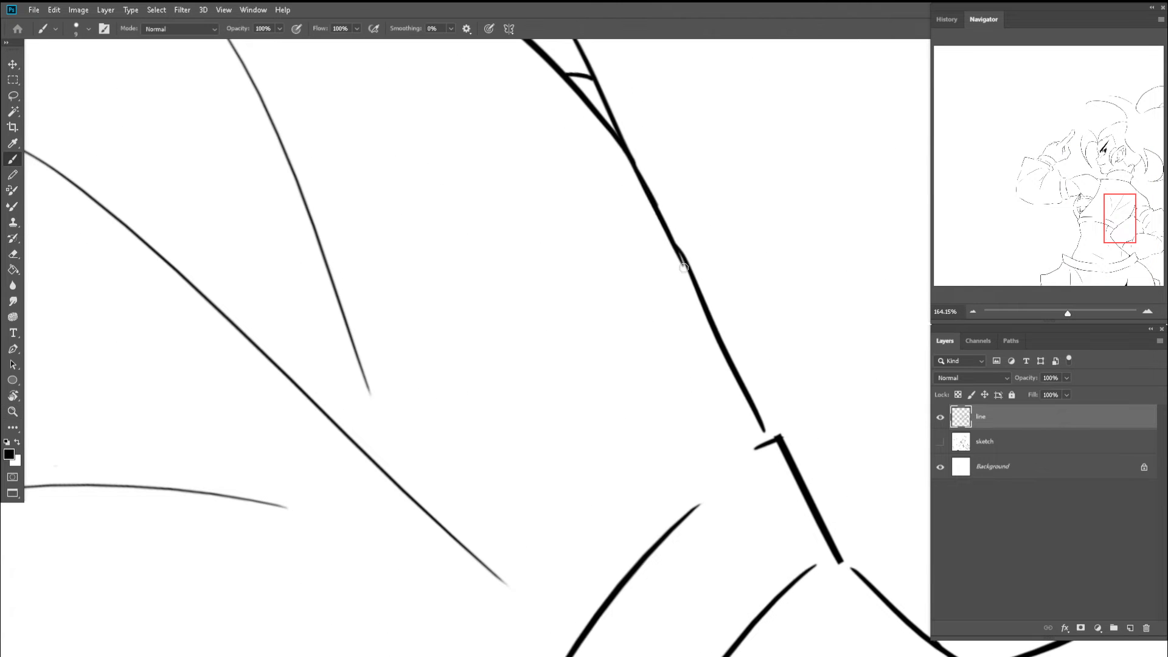
pyautogui.hotkey('ctrl', 'z')
pyautogui.moveTo(627, 153); pyautogui.dragTo(692, 272)
pyautogui.moveTo(640, 174); pyautogui.dragTo(705, 301)
# - Join the top's back edge to the hem band's corner and connect the band's upper edge line to it
pyautogui.moveTo(677, 250)
pyautogui.mouseDown()
pyautogui.moveTo(733, 363)
pyautogui.moveTo(685, 303)
pyautogui.moveTo(717, 368)
pyautogui.moveTo(688, 396)
pyautogui.mouseUp()
pyautogui.moveTo(712, 378); pyautogui.dragTo(676, 414)
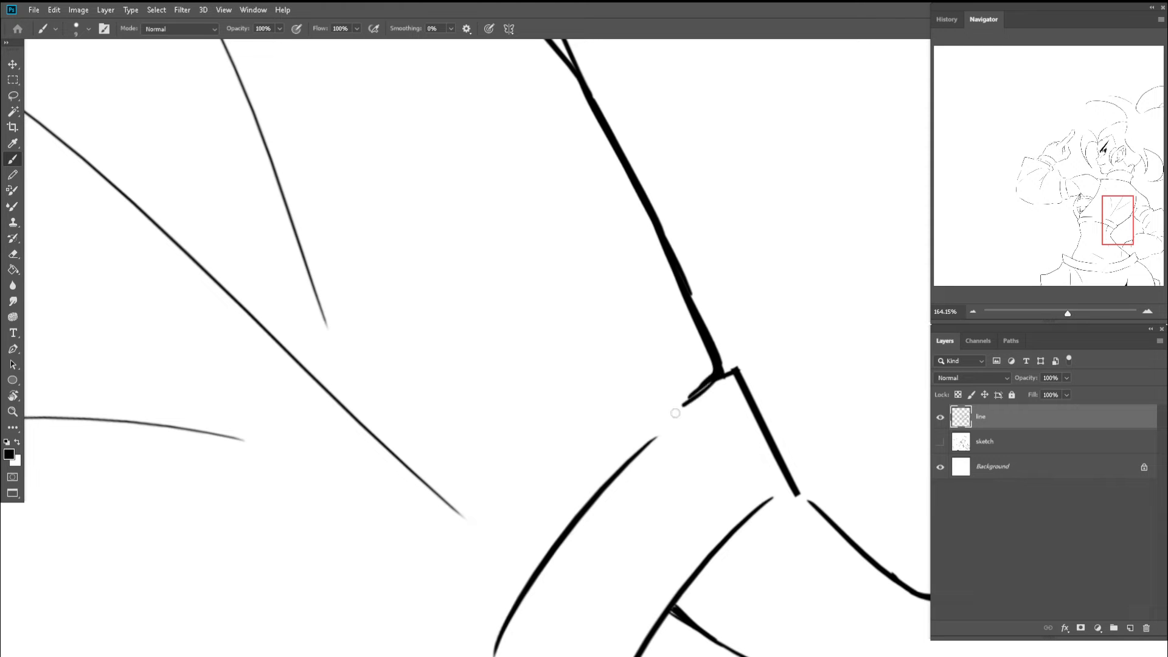
pyautogui.press('r')
pyautogui.moveTo(763, 374); pyautogui.dragTo(727, 234)
pyautogui.hotkey('ctrl', 'z')
pyautogui.moveTo(694, 273); pyautogui.dragTo(705, 407)
# - Redraw the hem band's back end with a rounded corner, erase the old straight line and thicken the lower corner
pyautogui.moveTo(804, 327); pyautogui.dragTo(673, 396)
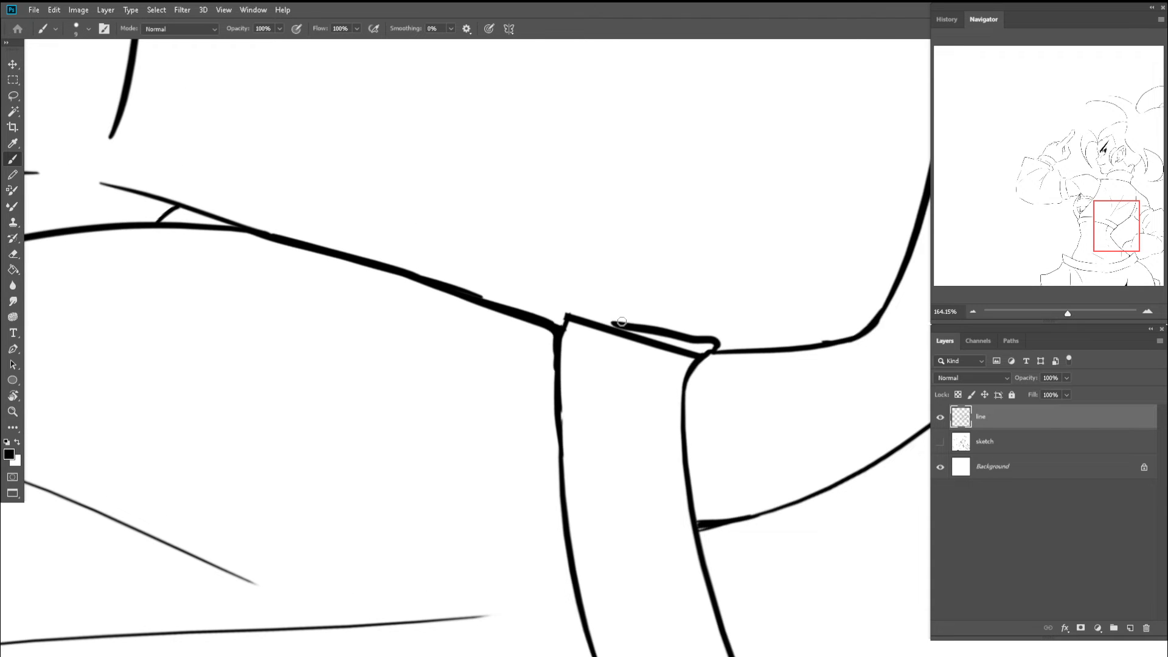
pyautogui.press('e')
pyautogui.moveTo(696, 359)
pyautogui.mouseDown()
pyautogui.moveTo(669, 362)
pyautogui.moveTo(658, 345)
pyautogui.moveTo(606, 343)
pyautogui.moveTo(615, 341)
pyautogui.moveTo(603, 329)
pyautogui.moveTo(618, 326)
pyautogui.moveTo(566, 320)
pyautogui.moveTo(599, 343)
pyautogui.mouseUp()
pyautogui.press('b')
pyautogui.press('e')
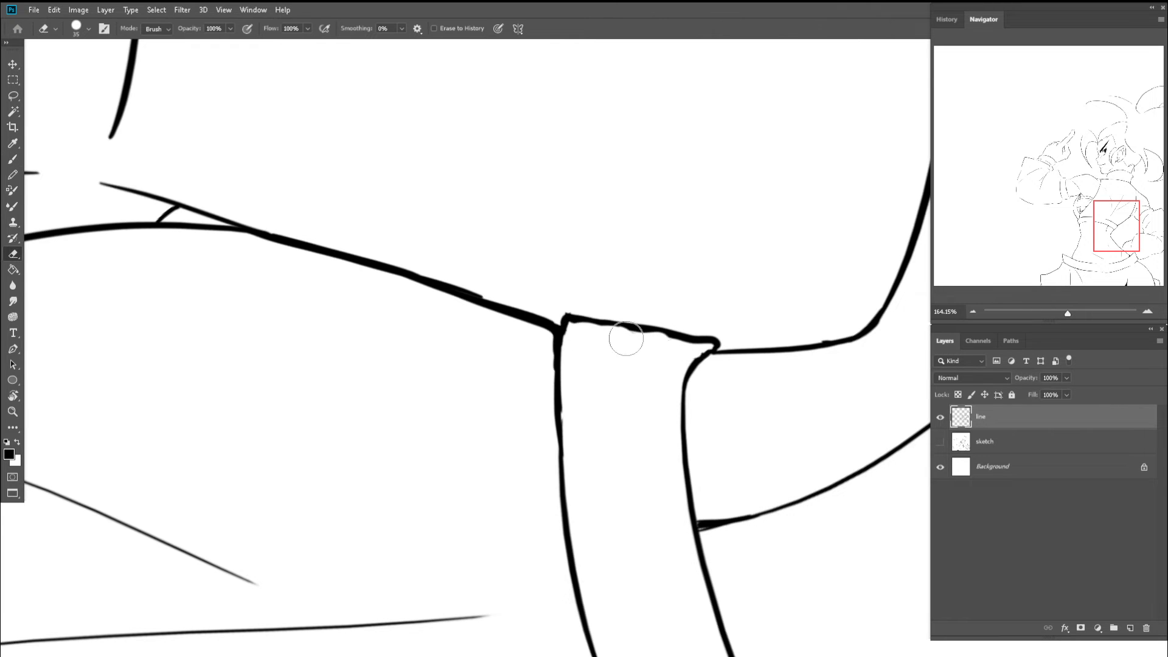
pyautogui.press('b')
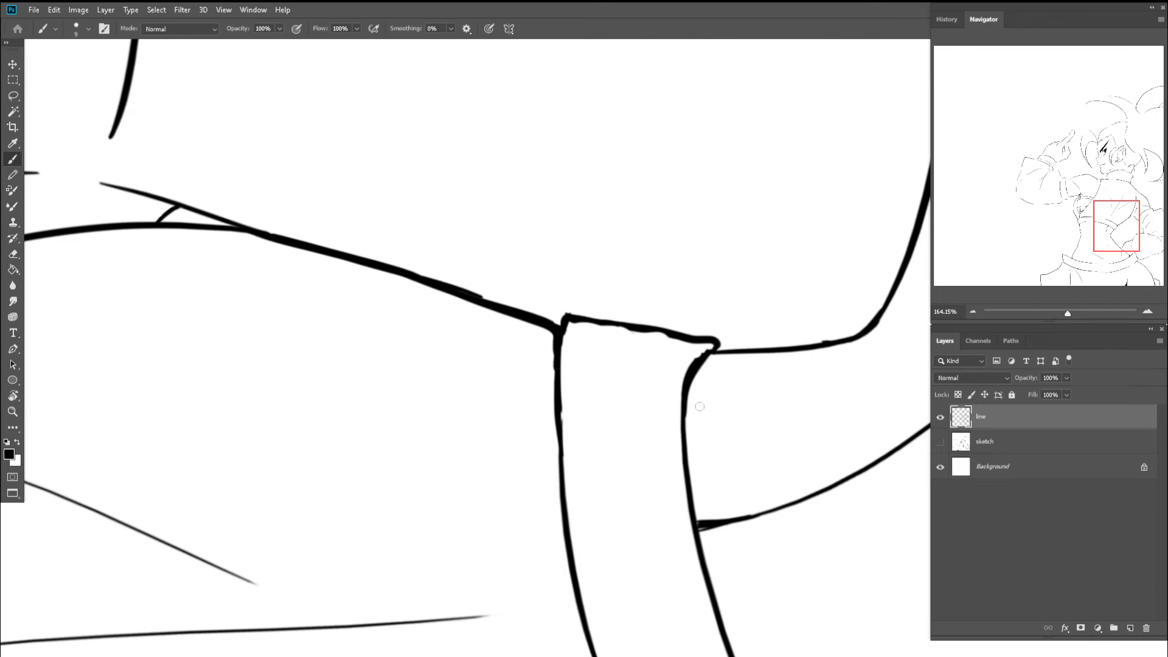
# - Close the gaps in the collar's front edge to make it one continuous line
pyautogui.press('z')
pyautogui.moveTo(693, 365)
pyautogui.mouseDown()
pyautogui.moveTo(459, 380)
pyautogui.moveTo(443, 369)
pyautogui.mouseUp()
pyautogui.press('c')
pyautogui.press('z')
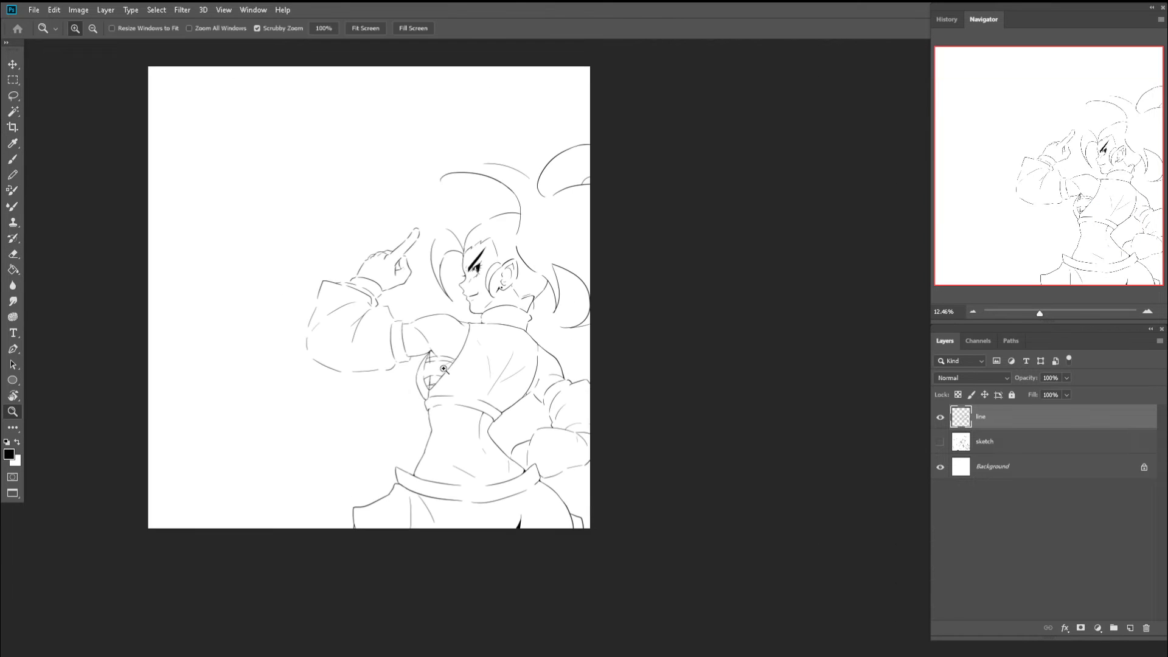
pyautogui.press('r')
pyautogui.moveTo(420, 271); pyautogui.dragTo(493, 226)
pyautogui.press('c')
pyautogui.press('r')
pyautogui.moveTo(423, 258); pyautogui.dragTo(460, 211)
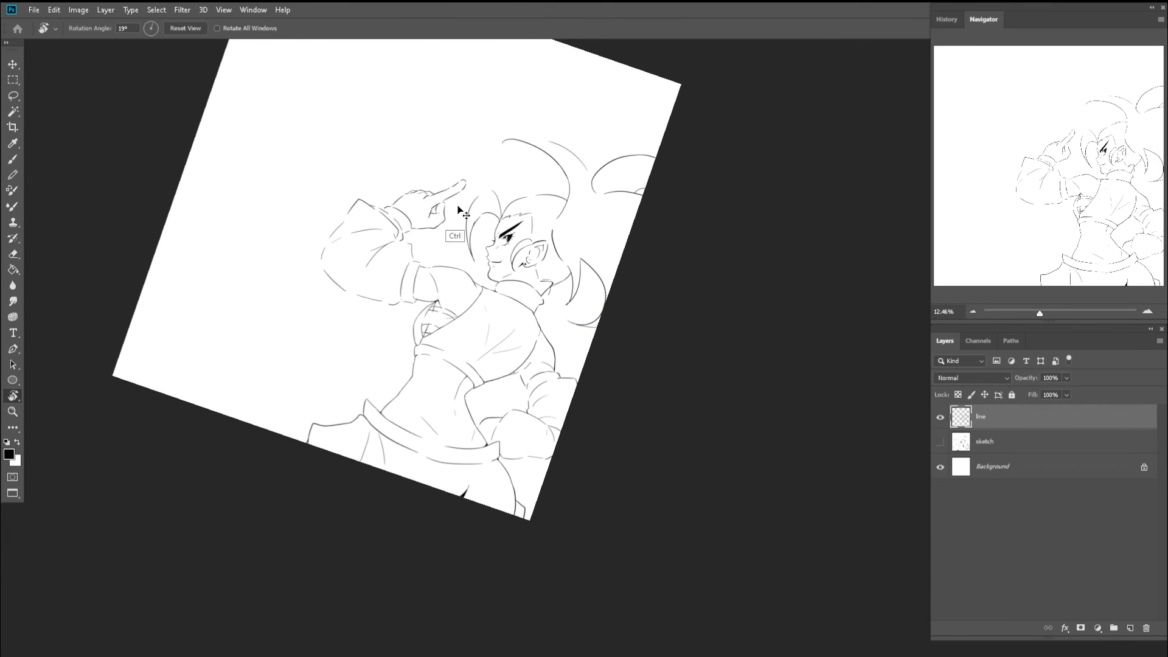
pyautogui.press('z')
pyautogui.moveTo(508, 289)
pyautogui.mouseDown()
pyautogui.moveTo(604, 341)
pyautogui.moveTo(520, 298)
pyautogui.moveTo(511, 307)
pyautogui.mouseUp()
pyautogui.press('r')
pyautogui.press('e')
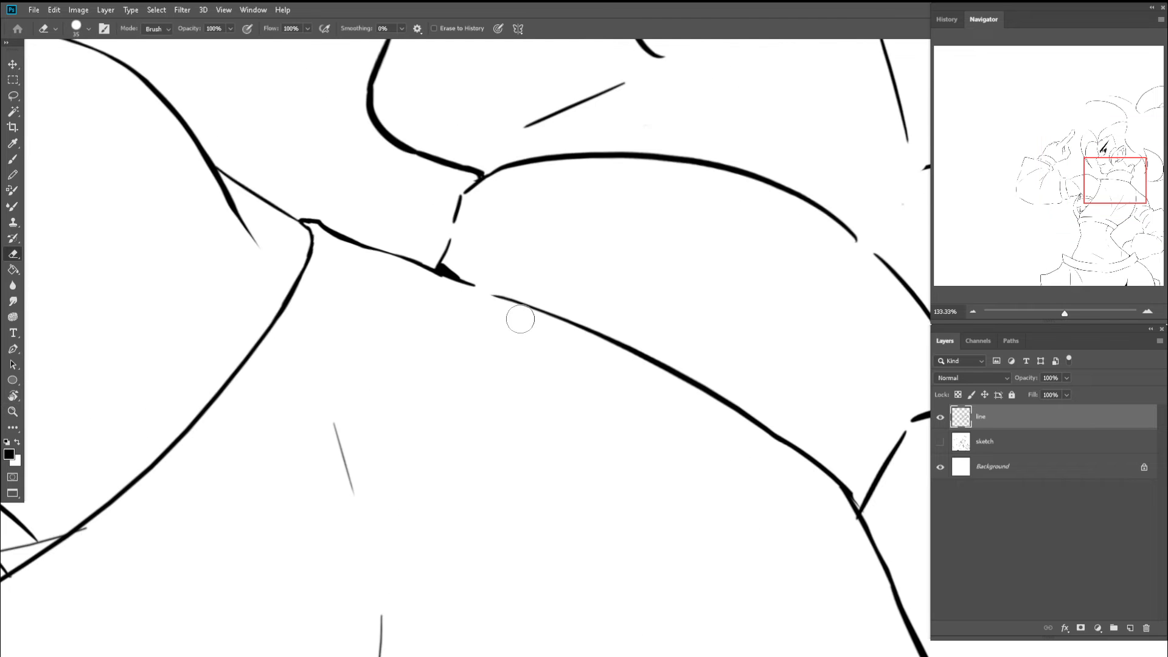
pyautogui.press('b')
pyautogui.scroll(5, 448, 182)
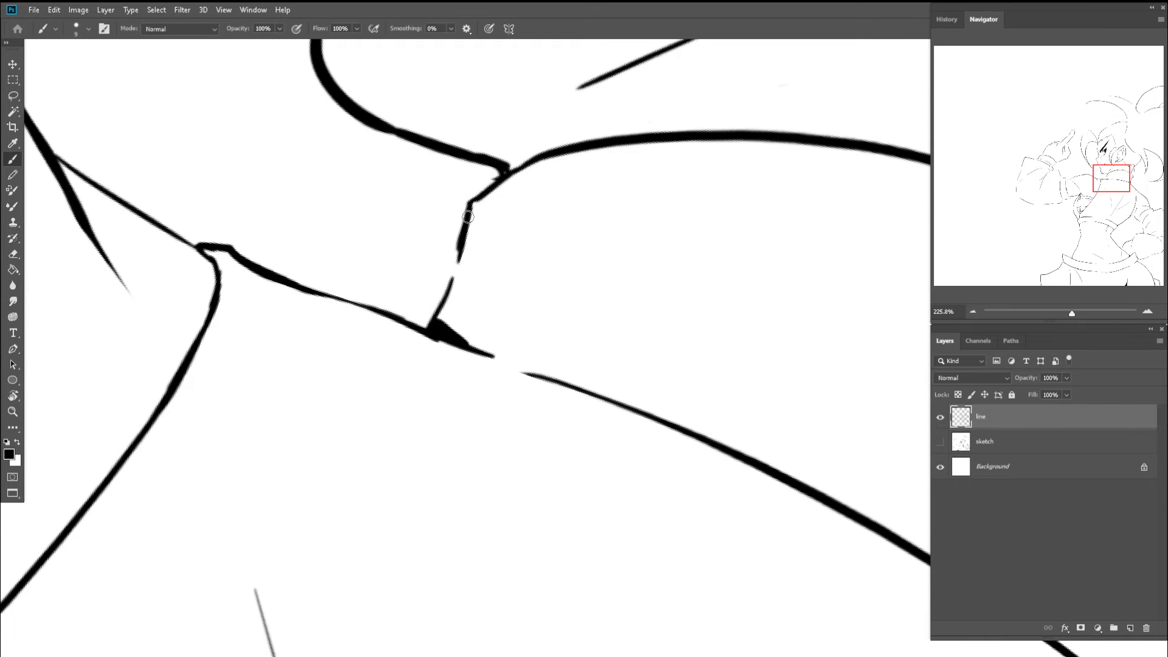
pyautogui.moveTo(468, 217); pyautogui.dragTo(449, 291)
# - Close the gap in the collar's upper edge at the neck line and join its back corner to the back edge
pyautogui.press('z')
pyautogui.moveTo(491, 254); pyautogui.dragTo(456, 255)
pyautogui.press('r')
pyautogui.moveTo(565, 206); pyautogui.dragTo(487, 207)
pyautogui.press('b')
pyautogui.press('space')
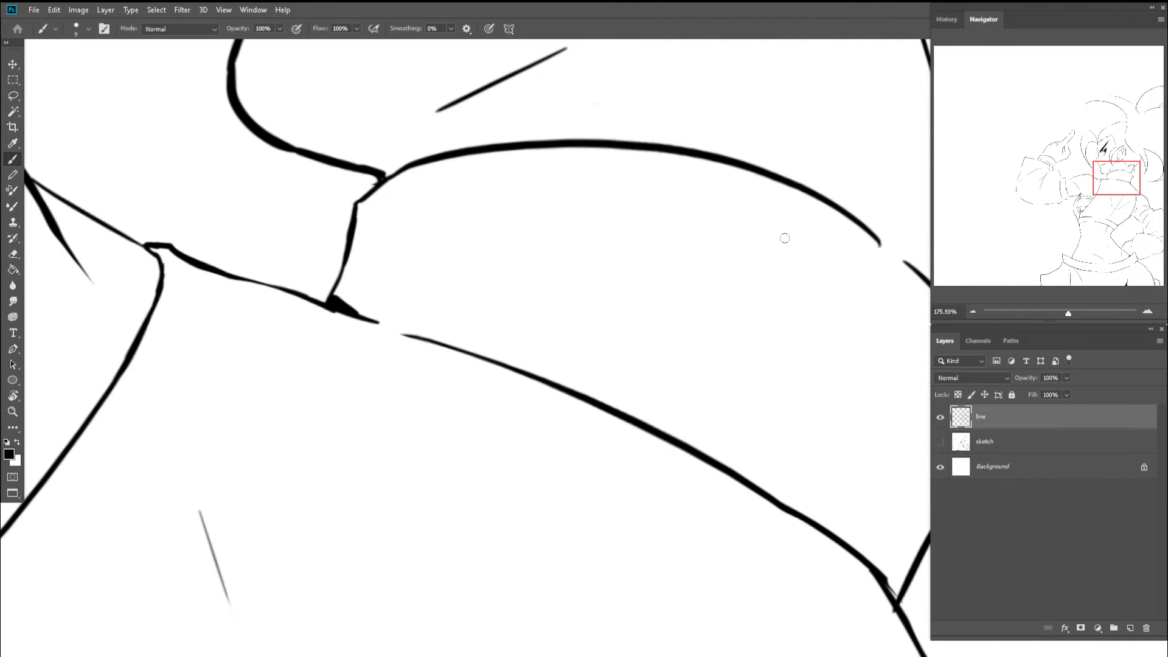
pyautogui.moveTo(868, 264)
pyautogui.mouseDown()
pyautogui.moveTo(705, 273)
pyautogui.moveTo(767, 289)
pyautogui.mouseUp()
pyautogui.moveTo(814, 350)
pyautogui.mouseDown()
pyautogui.moveTo(838, 379)
pyautogui.moveTo(823, 352)
pyautogui.mouseUp()
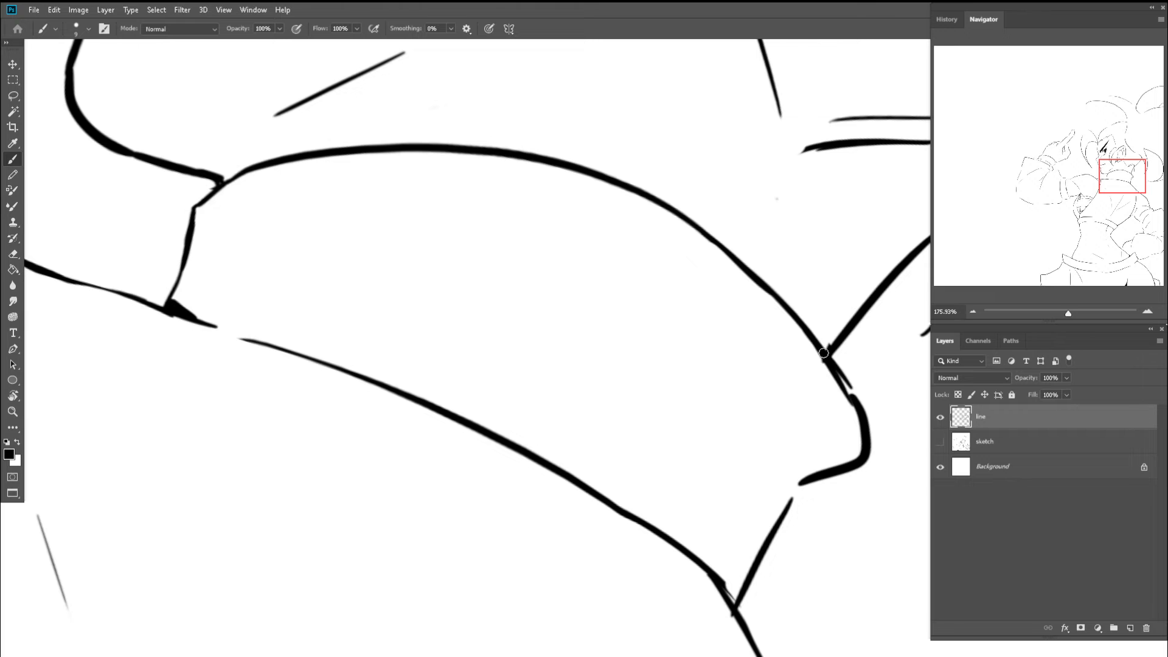
pyautogui.press('r')
pyautogui.moveTo(860, 406); pyautogui.dragTo(800, 304)
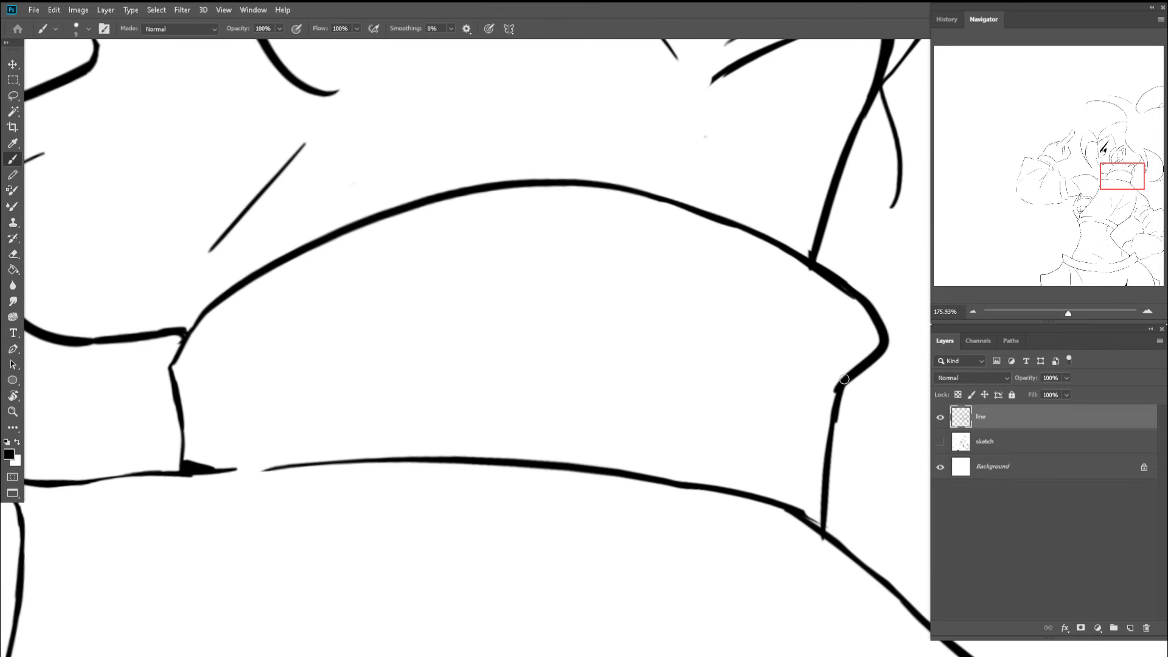
# - Trim the stroke at the collar's back corner with the eraser
pyautogui.press('e')
pyautogui.moveTo(844, 379)
pyautogui.mouseDown()
pyautogui.moveTo(828, 436)
pyautogui.moveTo(825, 395)
pyautogui.moveTo(706, 357)
pyautogui.moveTo(688, 409)
pyautogui.moveTo(612, 324)
pyautogui.moveTo(723, 318)
pyautogui.mouseUp()
pyautogui.press('z')
pyautogui.press('c')
pyautogui.press('z')
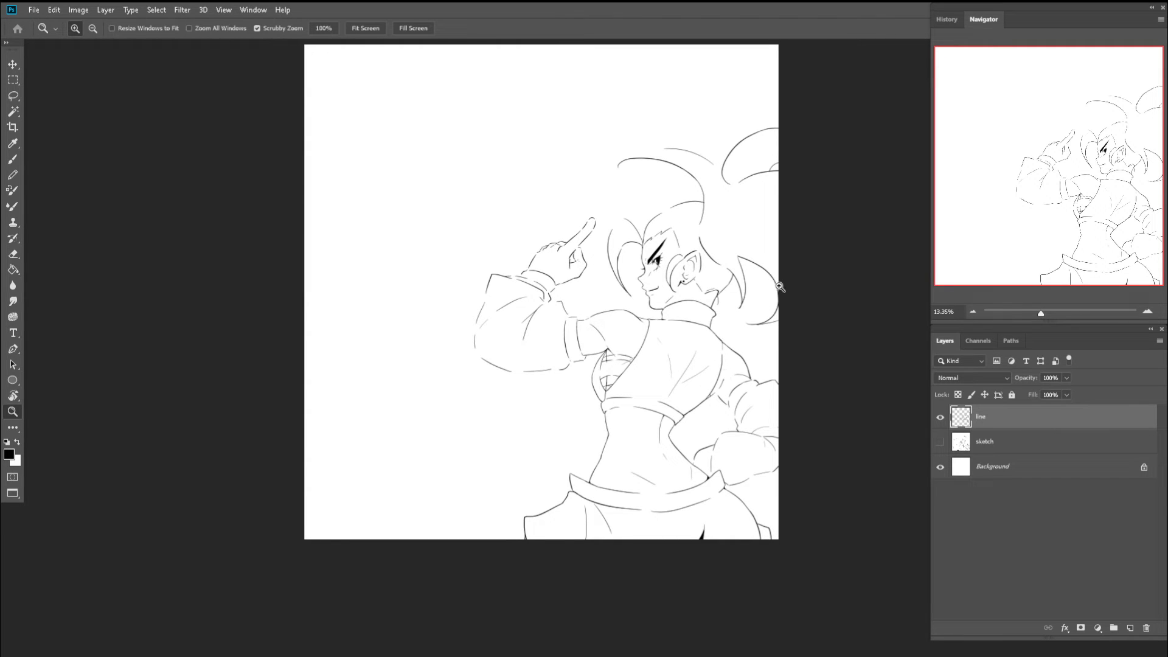
# - Erase the front part of the mouth line, leaving only its upturned corner, and shorten the crease below the lower lip
pyautogui.moveTo(658, 302)
pyautogui.mouseDown()
pyautogui.moveTo(682, 273)
pyautogui.moveTo(645, 282)
pyautogui.mouseUp()
pyautogui.press('e')
pyautogui.press('b')
pyautogui.hotkey('ctrl', 'z')
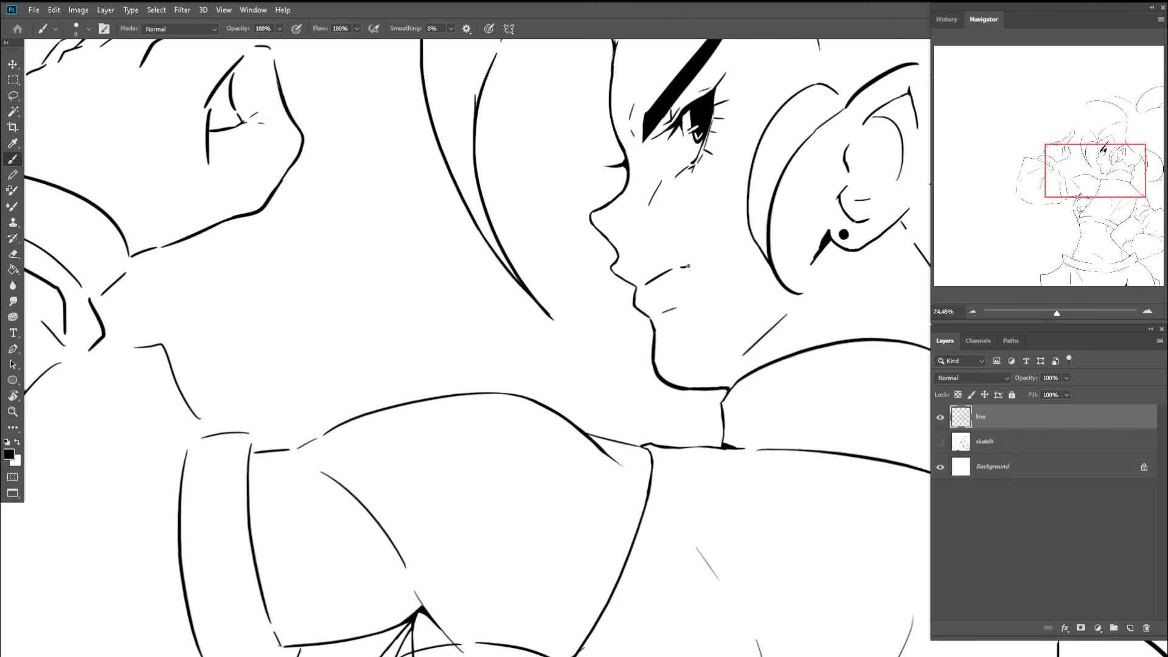
pyautogui.press('z')
pyautogui.moveTo(697, 260)
pyautogui.mouseDown()
pyautogui.moveTo(635, 277)
pyautogui.moveTo(727, 262)
pyautogui.moveTo(713, 273)
pyautogui.moveTo(700, 261)
pyautogui.moveTo(645, 299)
pyautogui.mouseUp()
pyautogui.press('e')
pyautogui.click(669, 277)
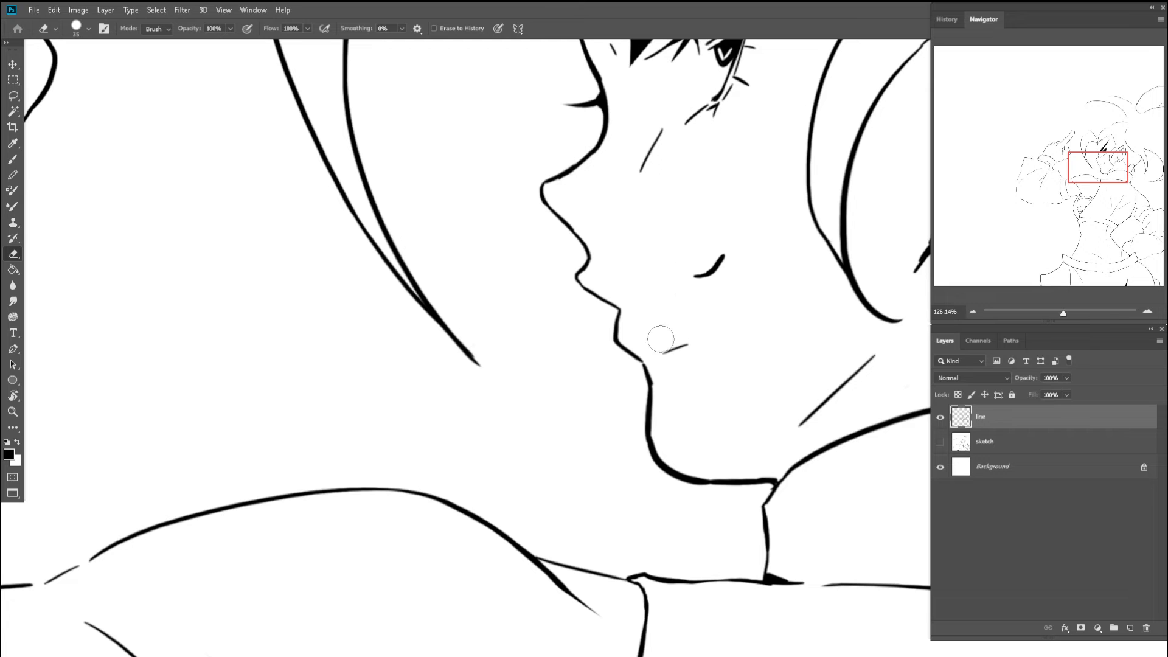
pyautogui.moveTo(660, 339)
pyautogui.mouseDown()
pyautogui.moveTo(673, 347)
pyautogui.moveTo(655, 357)
pyautogui.mouseUp()
# - Mirror the canvas horizontally, then extend and thicken the mouth line towards the lips
pyautogui.press('b')
pyautogui.press('z')
pyautogui.moveTo(708, 327)
pyautogui.mouseDown()
pyautogui.moveTo(618, 340)
pyautogui.moveTo(632, 323)
pyautogui.mouseUp()
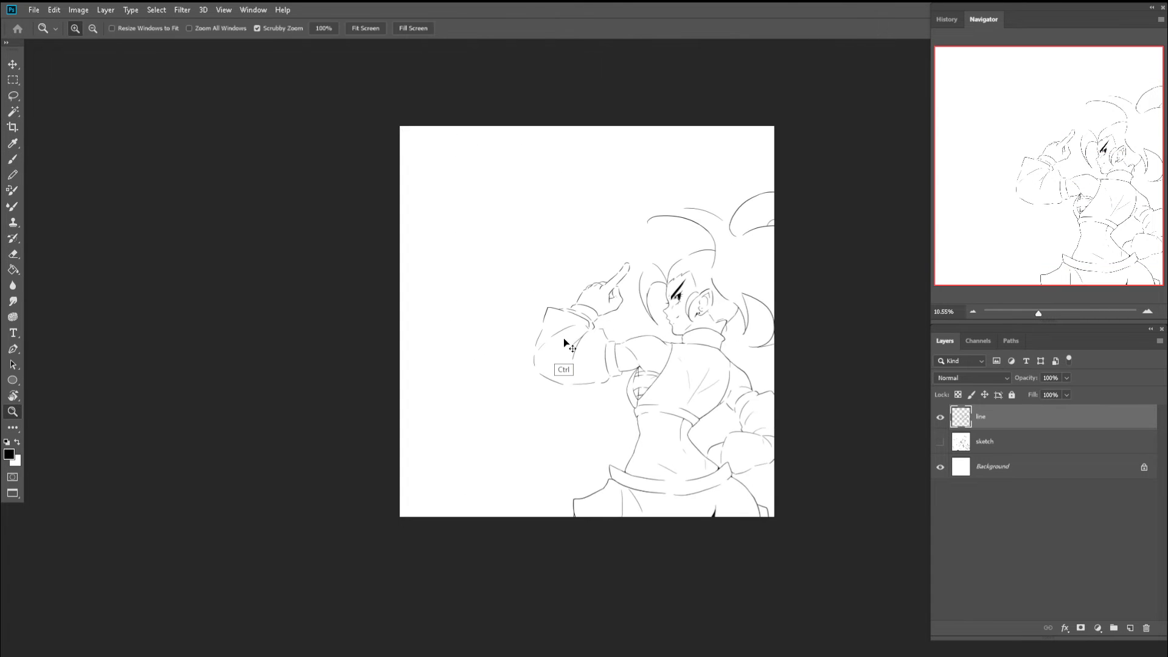
pyautogui.hotkey('ctrl', 'h')
pyautogui.moveTo(503, 307); pyautogui.dragTo(535, 304)
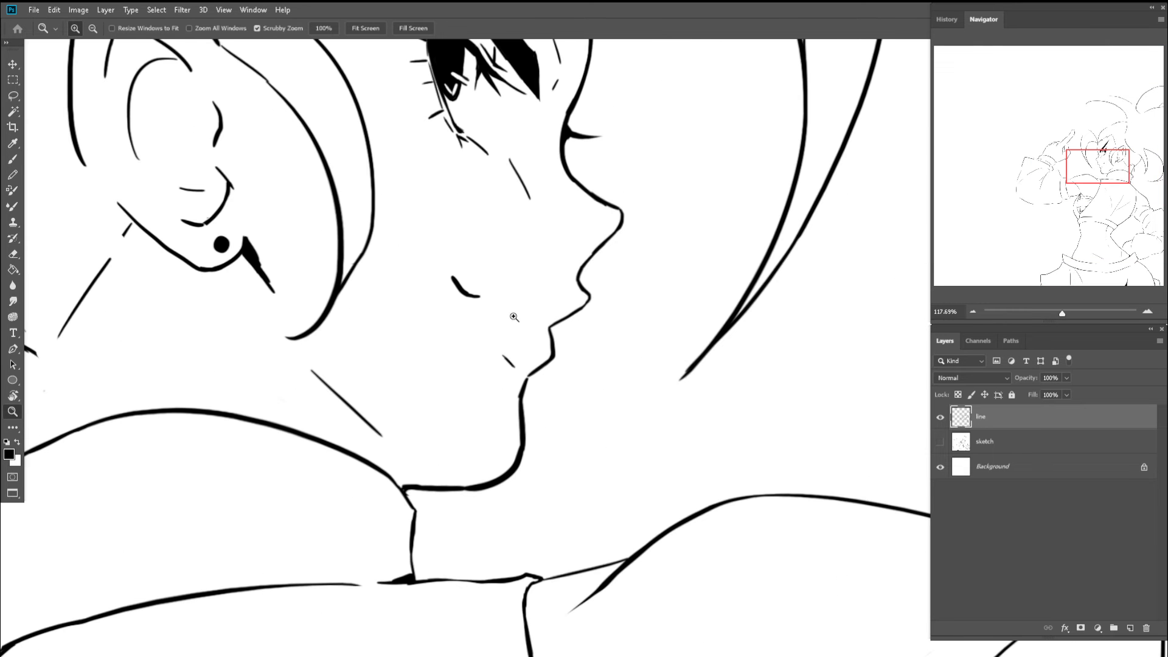
pyautogui.press('b')
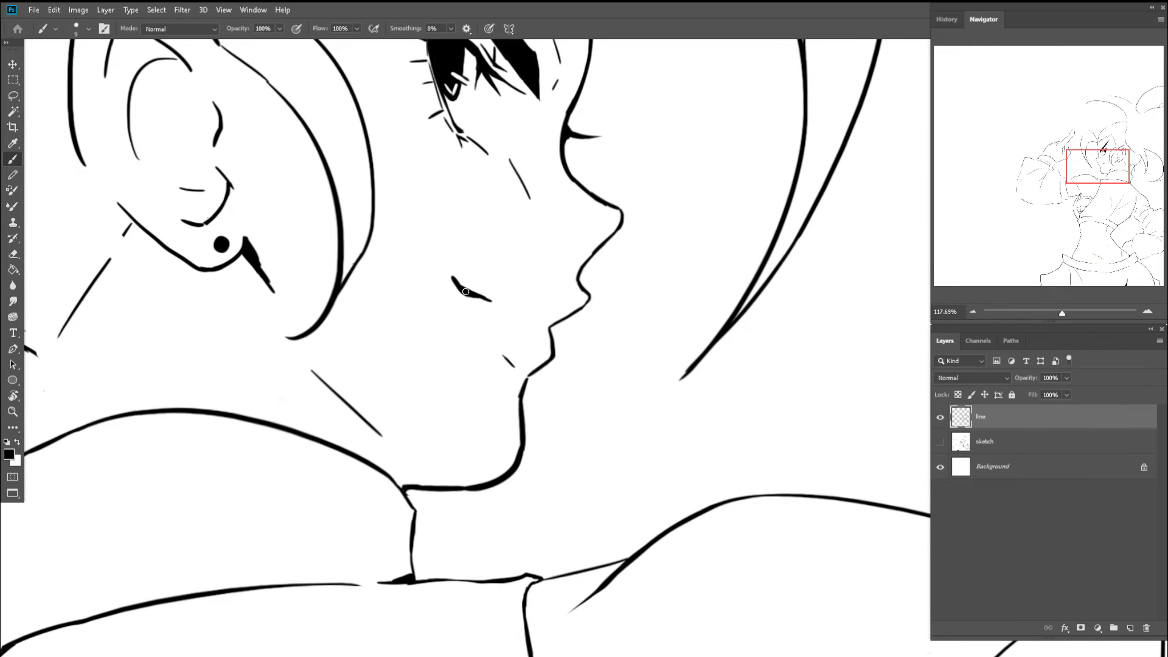
pyautogui.moveTo(465, 291); pyautogui.dragTo(500, 303)
pyautogui.press('z')
pyautogui.moveTo(522, 311)
pyautogui.mouseDown()
pyautogui.moveTo(498, 303)
pyautogui.moveTo(535, 312)
pyautogui.moveTo(478, 315)
pyautogui.mouseUp()
pyautogui.press('e')
pyautogui.press('z')
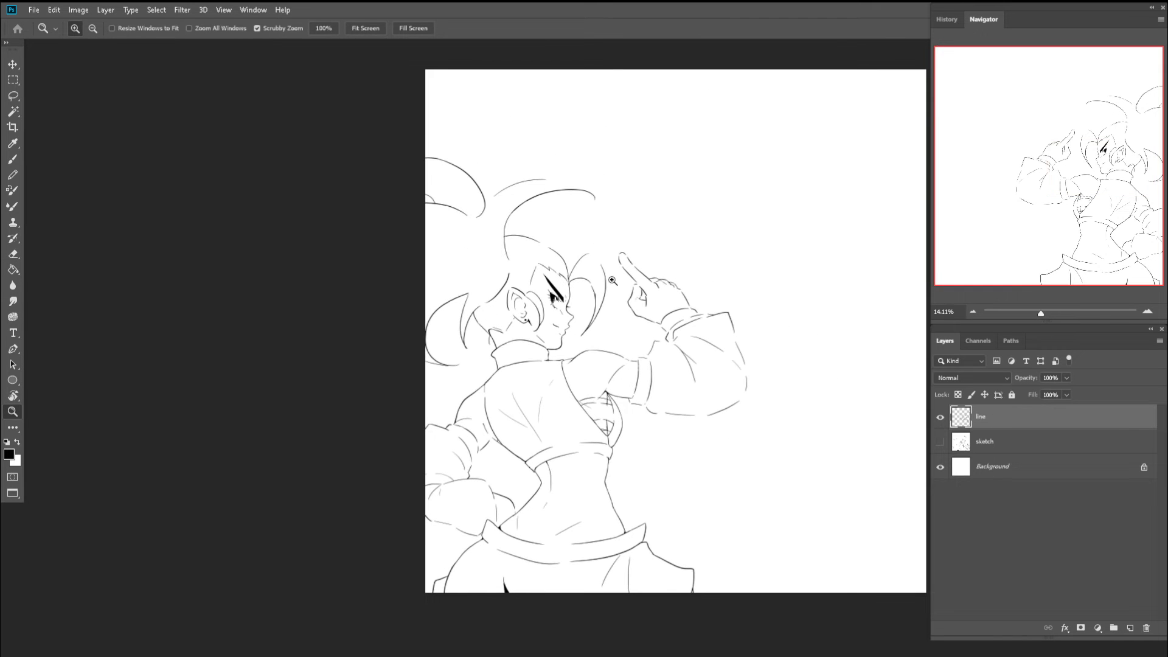
# - Thicken the crease below the lower lip into a solid tapered wedge joined to the chin outline
pyautogui.scroll(10, 556, 335)
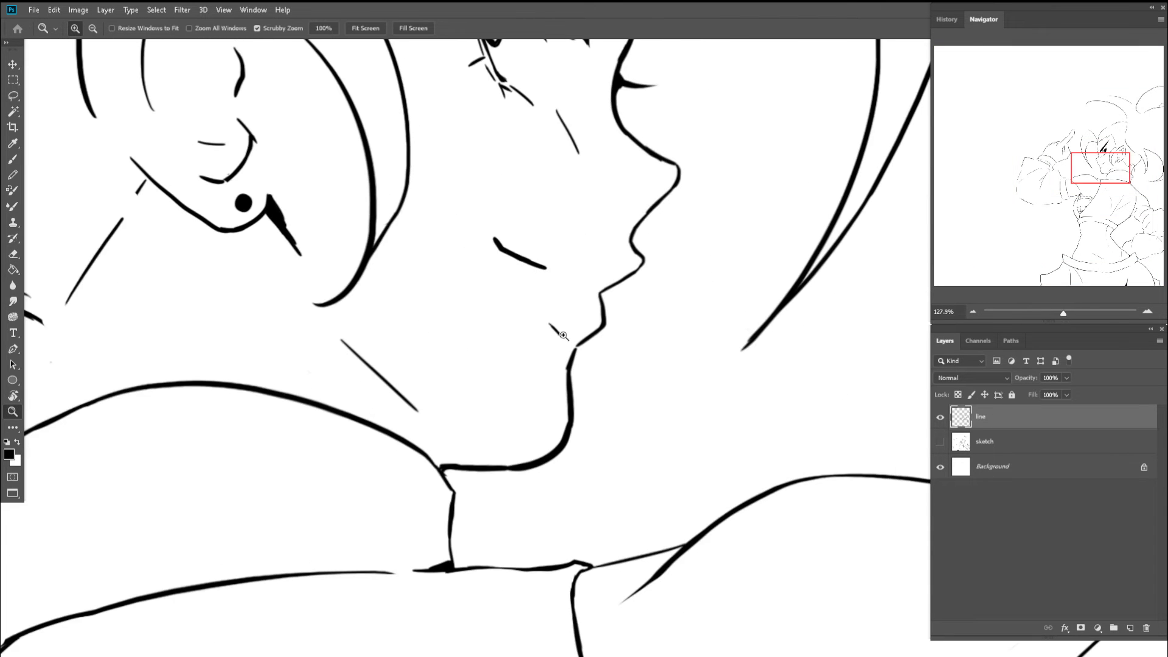
pyautogui.press('b')
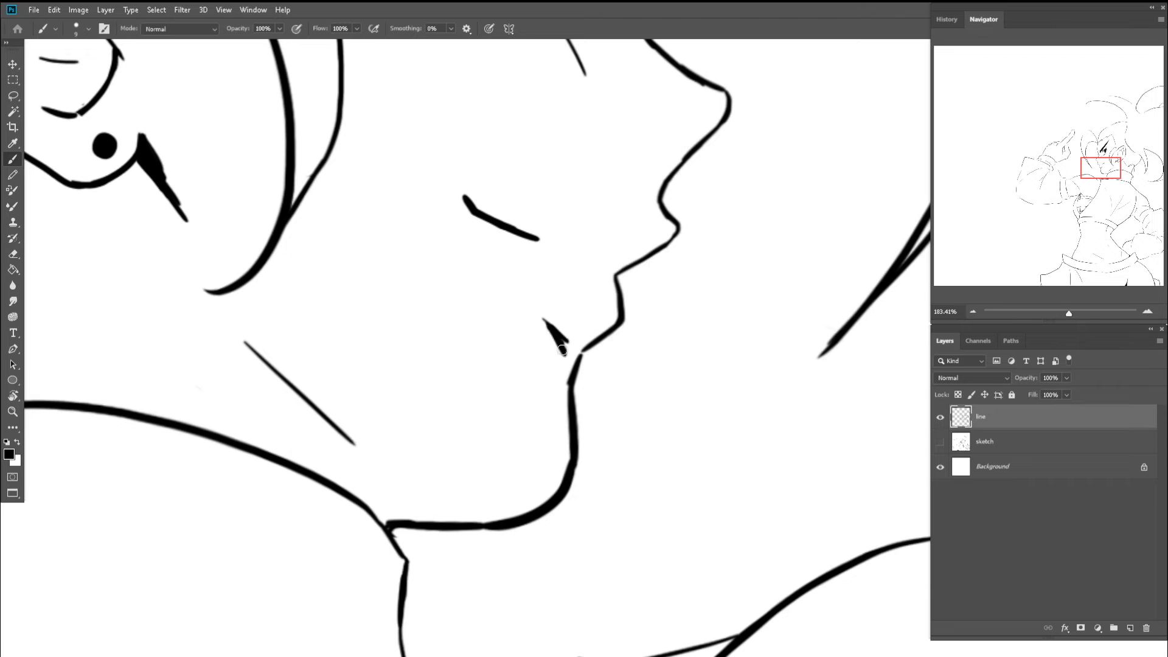
pyautogui.press('z')
pyautogui.moveTo(570, 363); pyautogui.dragTo(497, 365)
pyautogui.press('b')
pyautogui.moveTo(582, 357)
pyautogui.mouseDown()
pyautogui.moveTo(621, 389)
pyautogui.moveTo(554, 389)
pyautogui.moveTo(596, 400)
pyautogui.mouseUp()
pyautogui.press('e')
pyautogui.hotkey('ctrl', 'z')
pyautogui.press('z')
pyautogui.press('e')
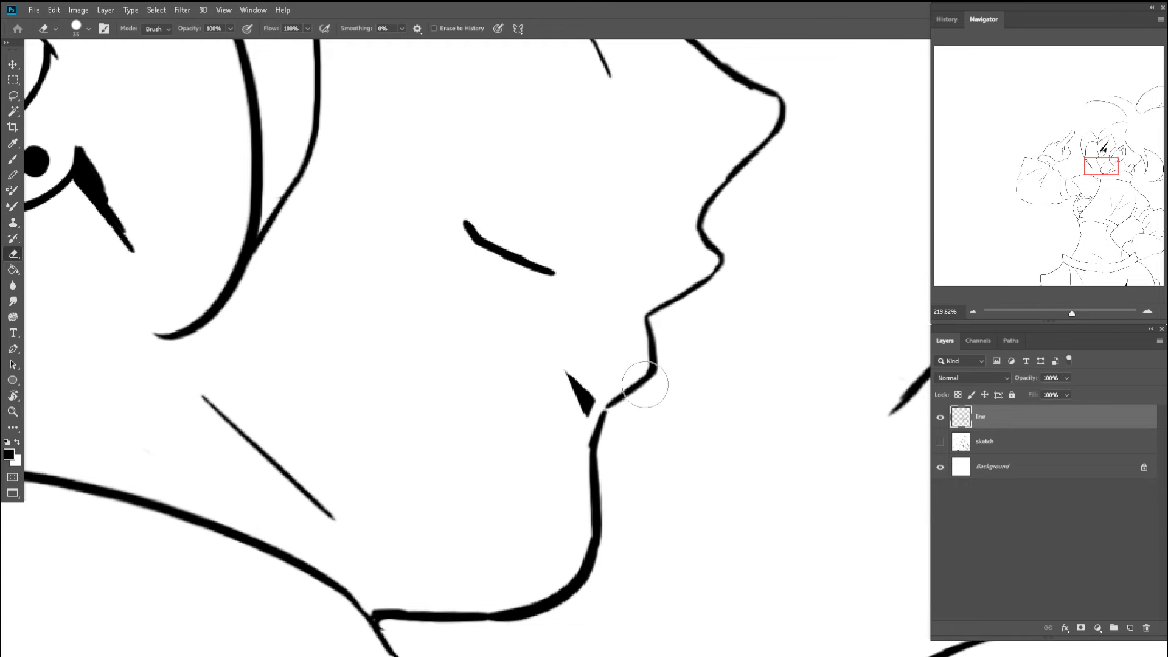
pyautogui.press('z')
pyautogui.click(604, 406)
pyautogui.press('b')
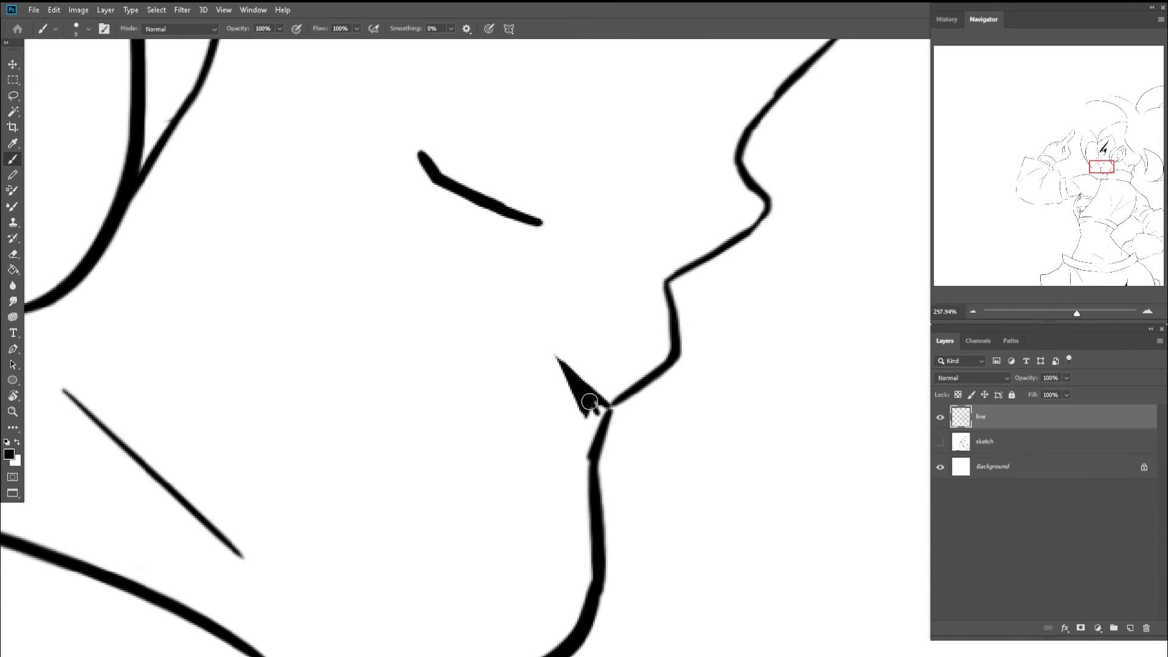
pyautogui.moveTo(592, 457)
pyautogui.mouseDown()
pyautogui.moveTo(564, 337)
pyautogui.moveTo(529, 339)
pyautogui.mouseUp()
pyautogui.press('z')
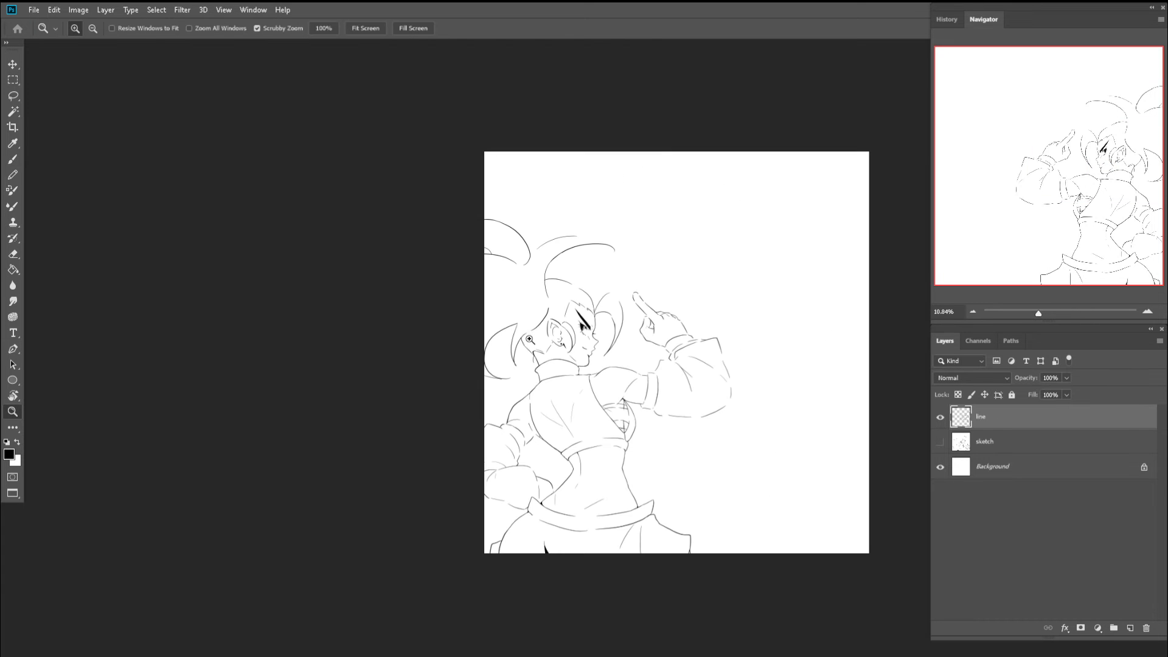
# - Thicken the upper lip's lower contour down to the mouth opening and shave its outer side with the eraser
pyautogui.moveTo(601, 352); pyautogui.dragTo(630, 379)
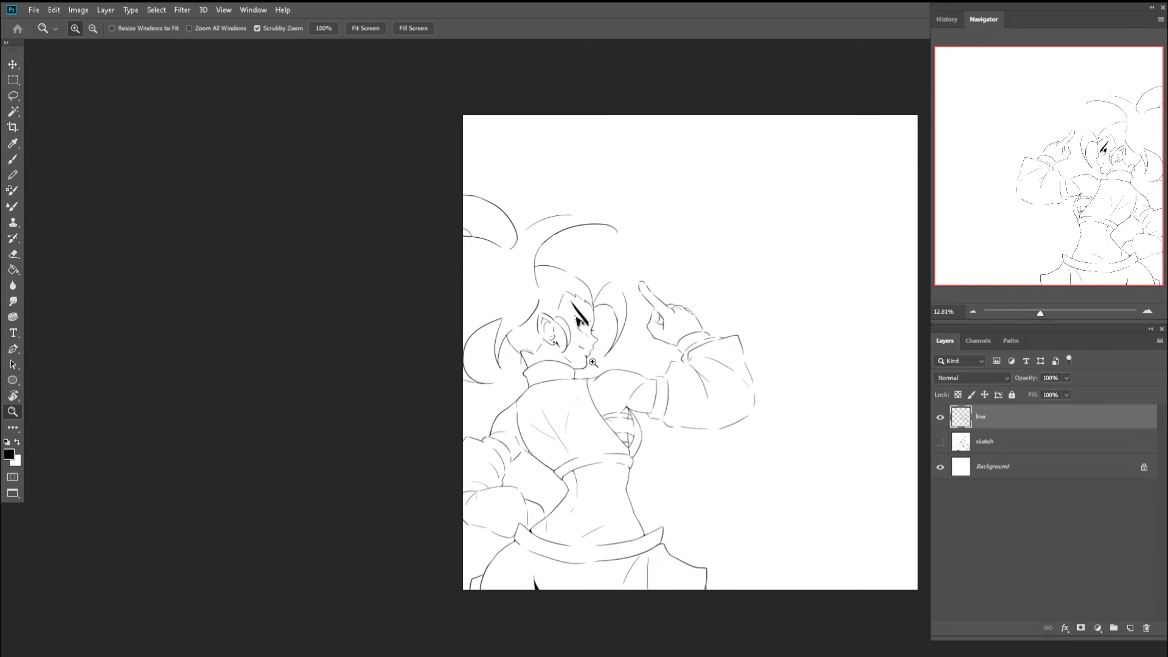
pyautogui.moveTo(596, 346); pyautogui.dragTo(595, 307)
pyautogui.press('b')
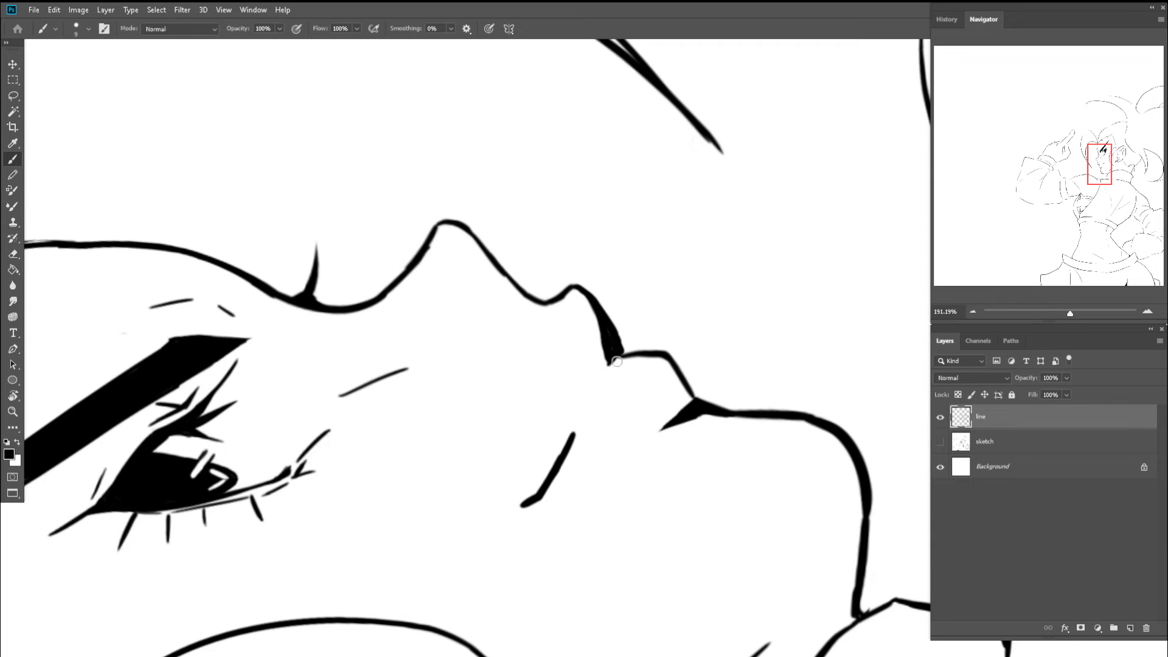
pyautogui.press('z')
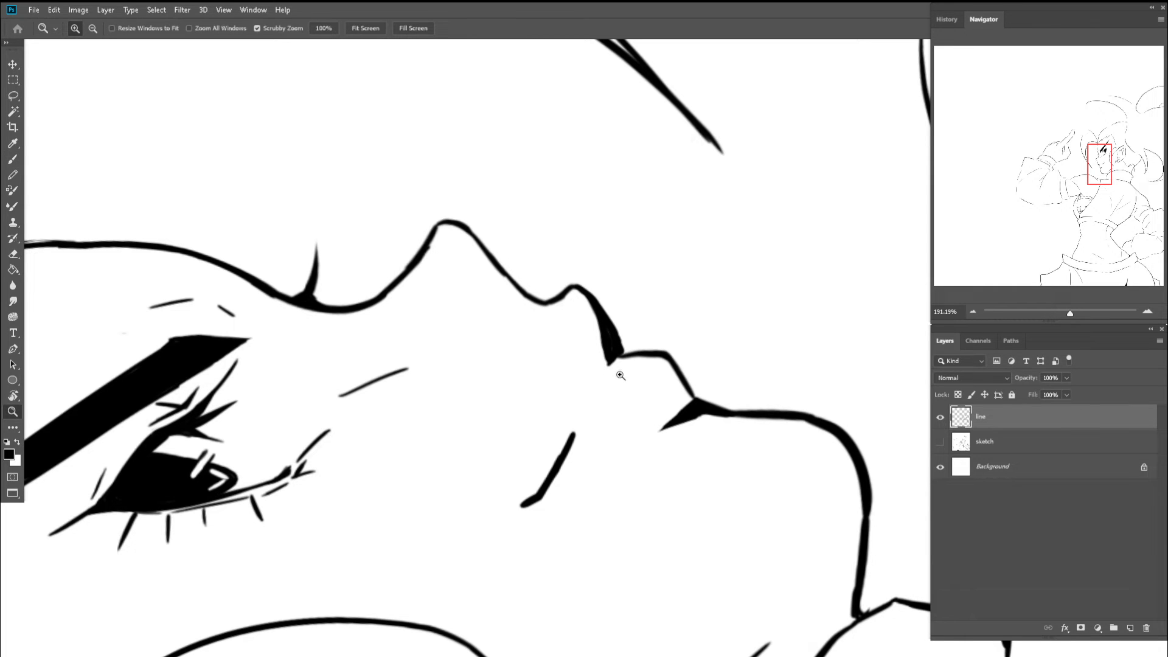
pyautogui.press('e')
pyautogui.moveTo(578, 341)
pyautogui.mouseDown()
pyautogui.moveTo(594, 318)
pyautogui.moveTo(618, 328)
pyautogui.moveTo(623, 345)
pyautogui.moveTo(612, 307)
pyautogui.mouseUp()
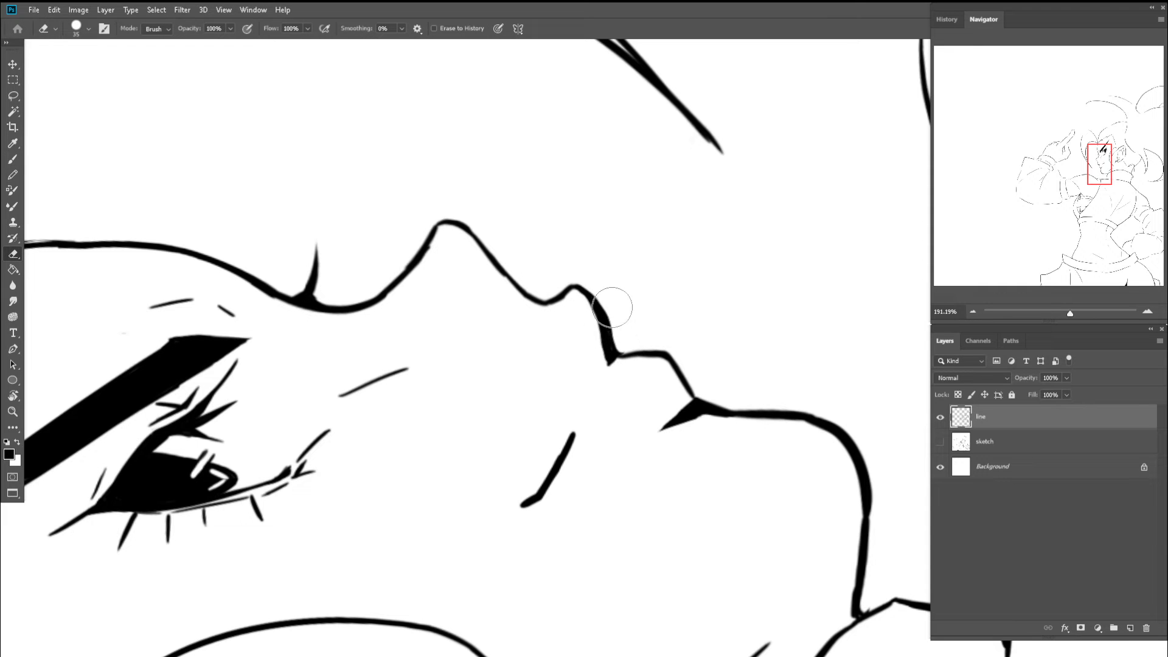
pyautogui.press('z')
pyautogui.moveTo(592, 259); pyautogui.dragTo(544, 251)
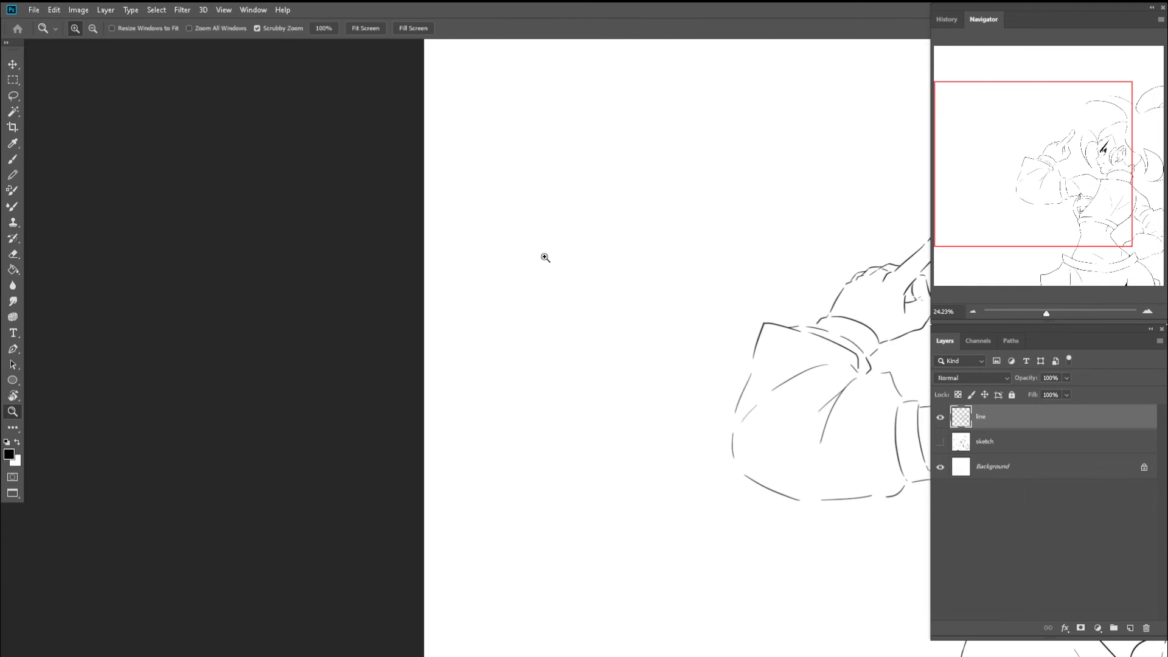
pyautogui.moveTo(733, 309); pyautogui.dragTo(497, 314)
pyautogui.press('space')
pyautogui.moveTo(604, 336); pyautogui.dragTo(664, 275)
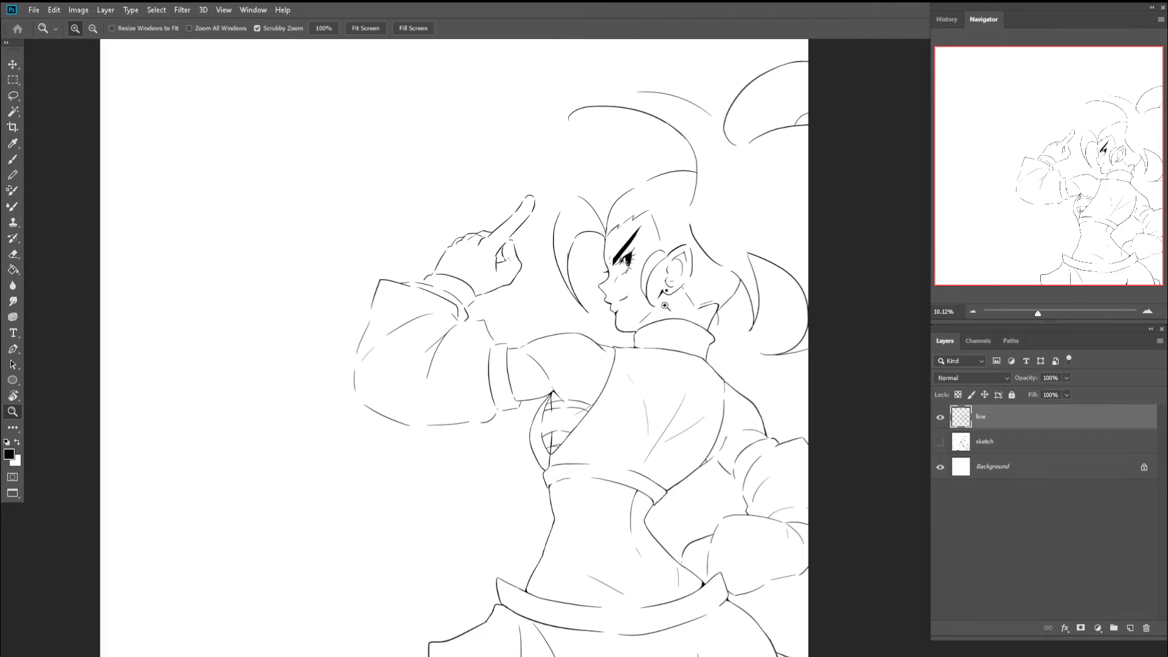
pyautogui.moveTo(638, 336); pyautogui.dragTo(605, 342)
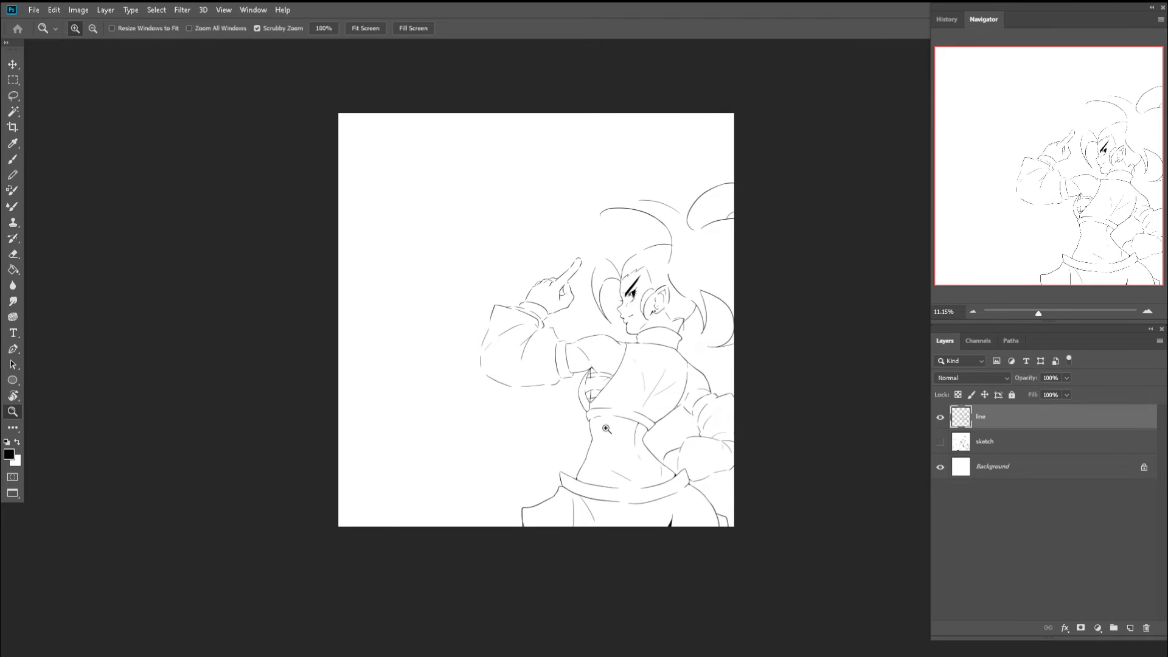
# - Connect the hem band's upper edge to its front corner and fill the junction with a solid black wedge
pyautogui.moveTo(605, 429); pyautogui.dragTo(644, 414)
pyautogui.press('r')
pyautogui.moveTo(512, 295); pyautogui.dragTo(628, 271)
pyautogui.press('z')
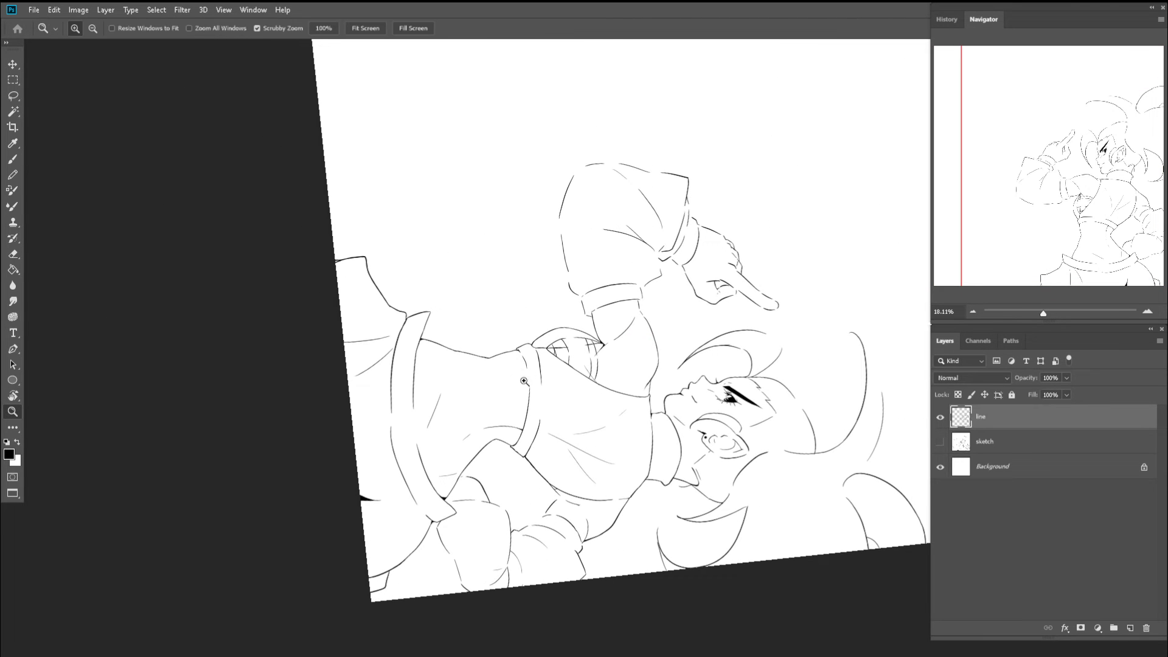
pyautogui.moveTo(523, 381)
pyautogui.mouseDown()
pyautogui.moveTo(559, 339)
pyautogui.moveTo(595, 451)
pyautogui.moveTo(589, 341)
pyautogui.mouseUp()
pyautogui.press('b')
pyautogui.press('r')
pyautogui.moveTo(654, 319)
pyautogui.mouseDown()
pyautogui.moveTo(608, 302)
pyautogui.moveTo(598, 281)
pyautogui.mouseUp()
pyautogui.press('b')
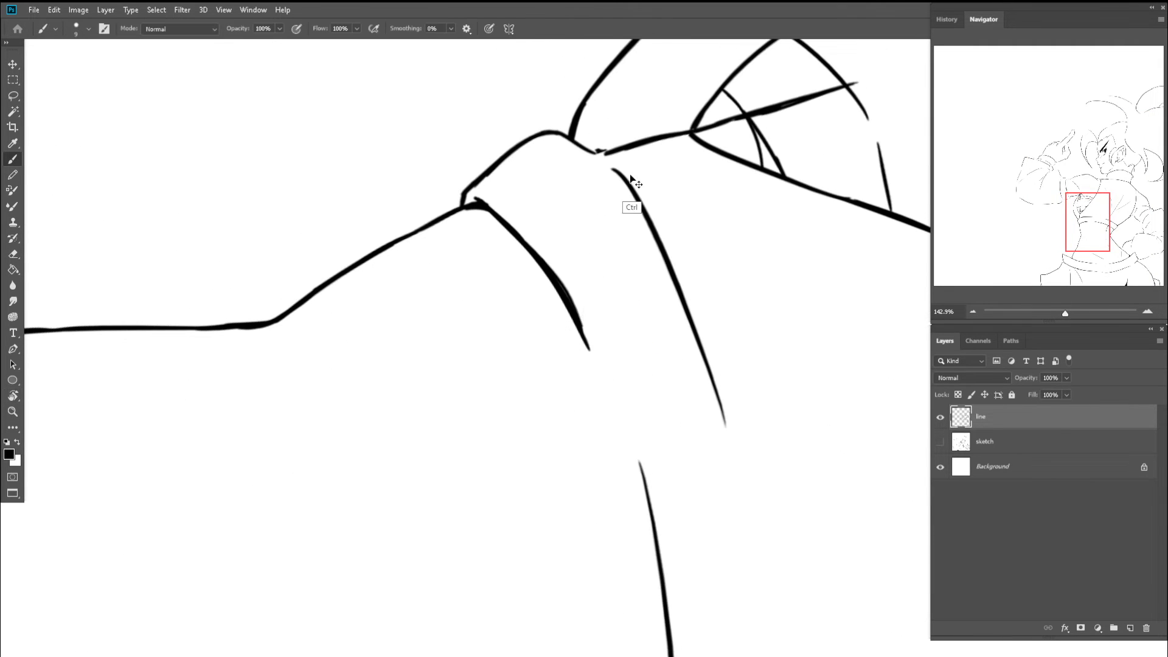
pyautogui.moveTo(605, 155)
pyautogui.mouseDown()
pyautogui.moveTo(625, 152)
pyautogui.moveTo(592, 145)
pyautogui.moveTo(624, 185)
pyautogui.mouseUp()
pyautogui.press('e')
pyautogui.press('b')
pyautogui.moveTo(568, 139); pyautogui.dragTo(644, 205)
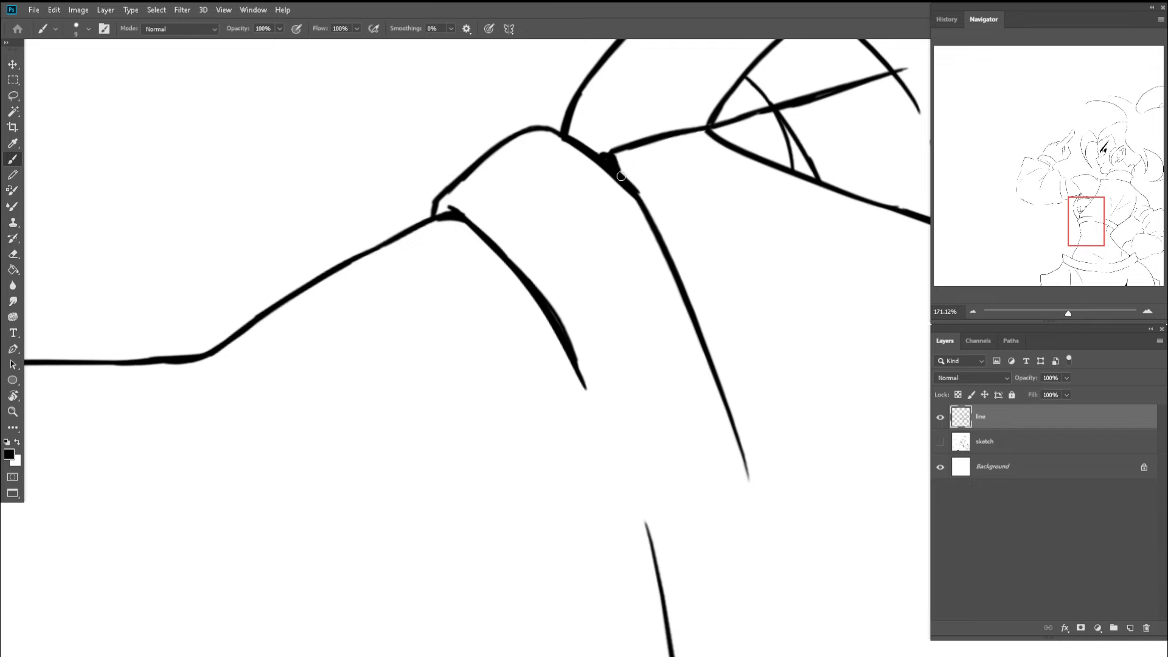
pyautogui.moveTo(617, 152)
pyautogui.mouseDown()
pyautogui.moveTo(649, 210)
pyautogui.moveTo(562, 228)
pyautogui.mouseUp()
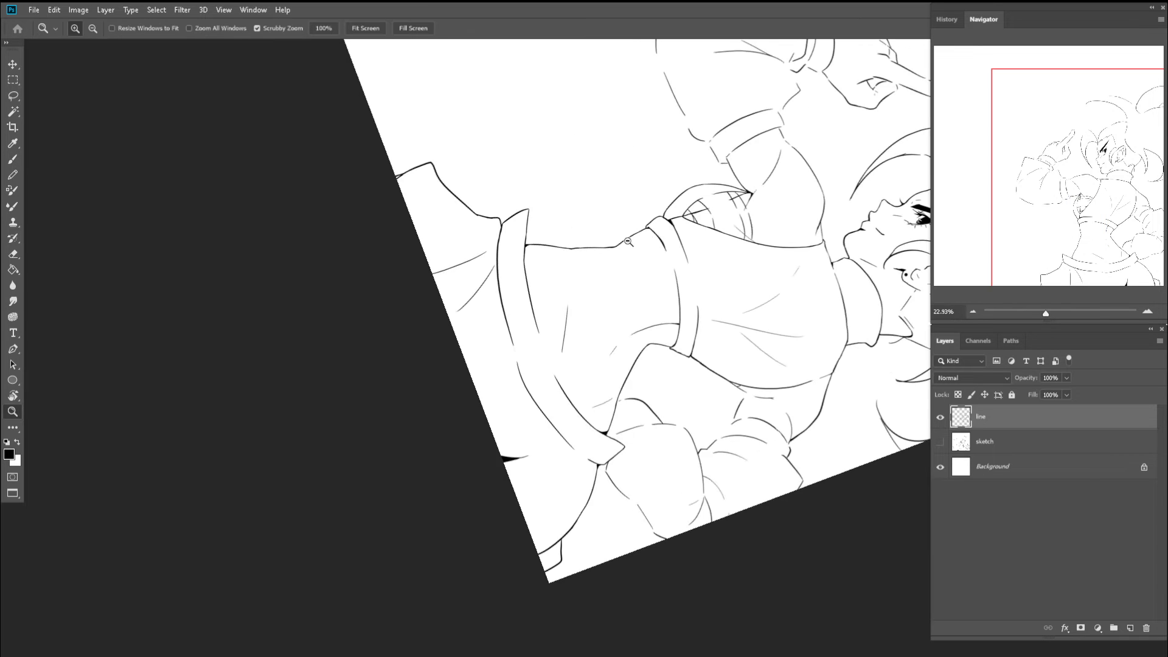
# - Bridge the gap in the middle of the hem band's lower edge to make one continuous curve
pyautogui.moveTo(652, 241)
pyautogui.mouseDown()
pyautogui.moveTo(616, 245)
pyautogui.moveTo(659, 254)
pyautogui.moveTo(633, 228)
pyautogui.moveTo(647, 234)
pyautogui.moveTo(662, 253)
pyautogui.moveTo(642, 273)
pyautogui.mouseUp()
pyautogui.press('r')
pyautogui.hotkey('ctrl', 'space')
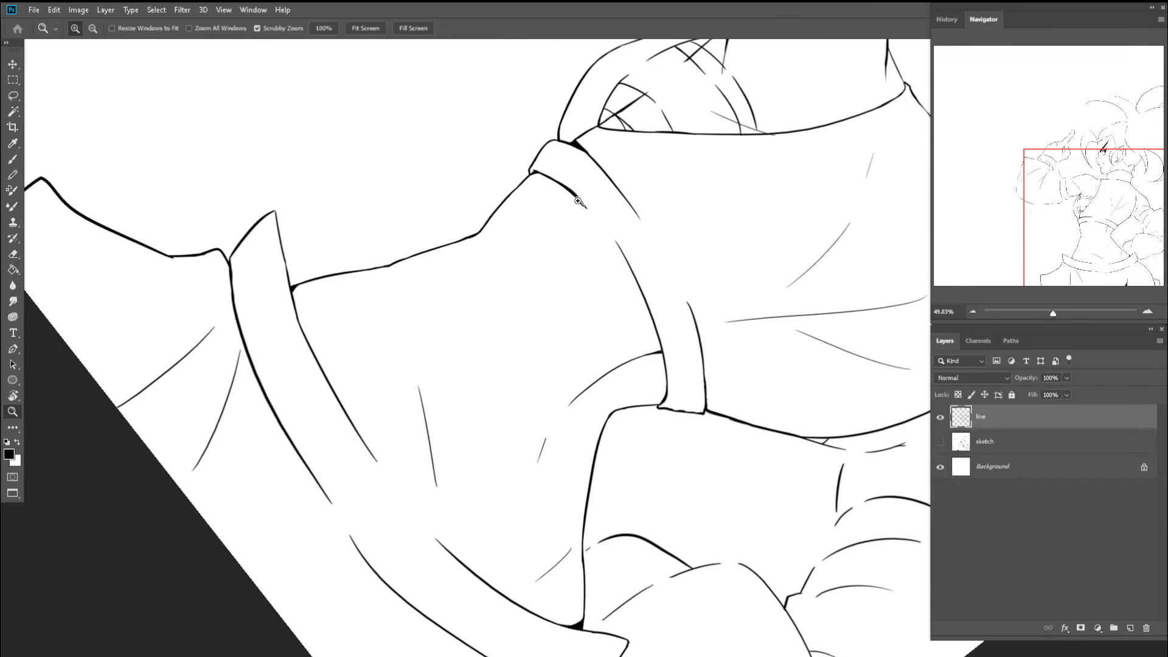
pyautogui.moveTo(578, 201); pyautogui.dragTo(632, 210)
pyautogui.moveTo(552, 168); pyautogui.dragTo(687, 334)
pyautogui.hotkey('ctrl', 'z')
pyautogui.hotkey('ctrl', 'z')
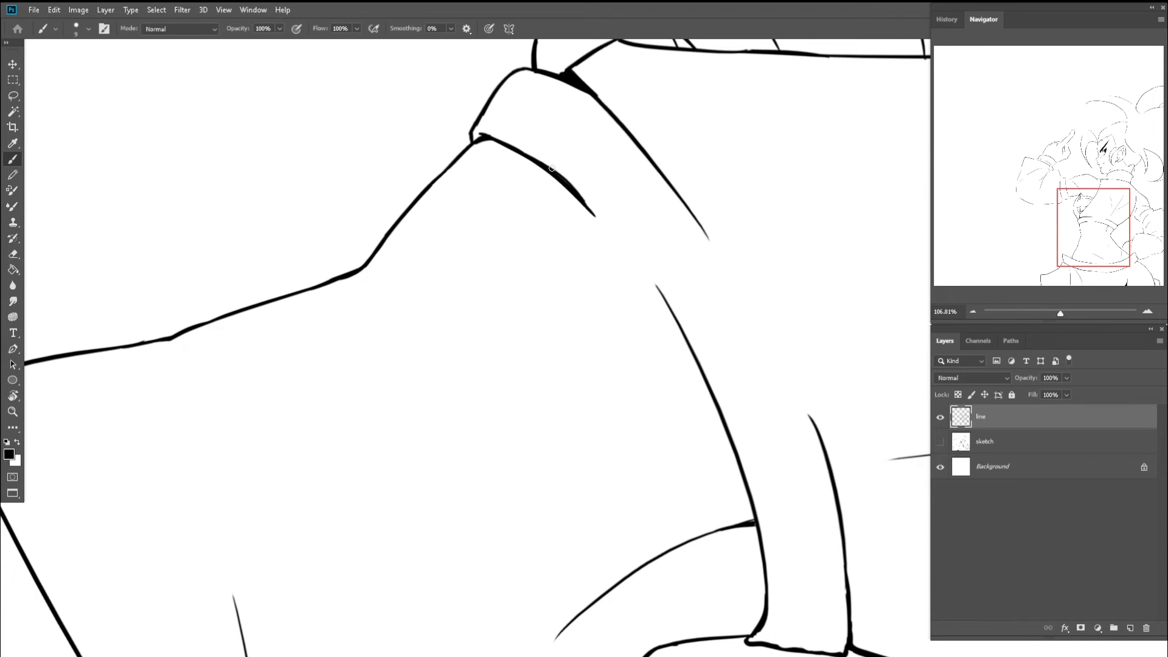
pyautogui.moveTo(551, 167)
pyautogui.mouseDown()
pyautogui.moveTo(677, 338)
pyautogui.moveTo(693, 323)
pyautogui.mouseUp()
pyautogui.hotkey('ctrl', 'z')
pyautogui.hotkey('ctrl', 'z')
pyautogui.press('z')
pyautogui.press('b')
pyautogui.moveTo(652, 276)
pyautogui.mouseDown()
pyautogui.moveTo(728, 427)
pyautogui.moveTo(691, 391)
pyautogui.moveTo(688, 312)
pyautogui.mouseUp()
pyautogui.press('z')
pyautogui.press('b')
pyautogui.press('space')
pyautogui.press('Escape')
# - Thicken the hem band's lower edge from the waist fold to the back corner and join it to the waist outline
pyautogui.press('z')
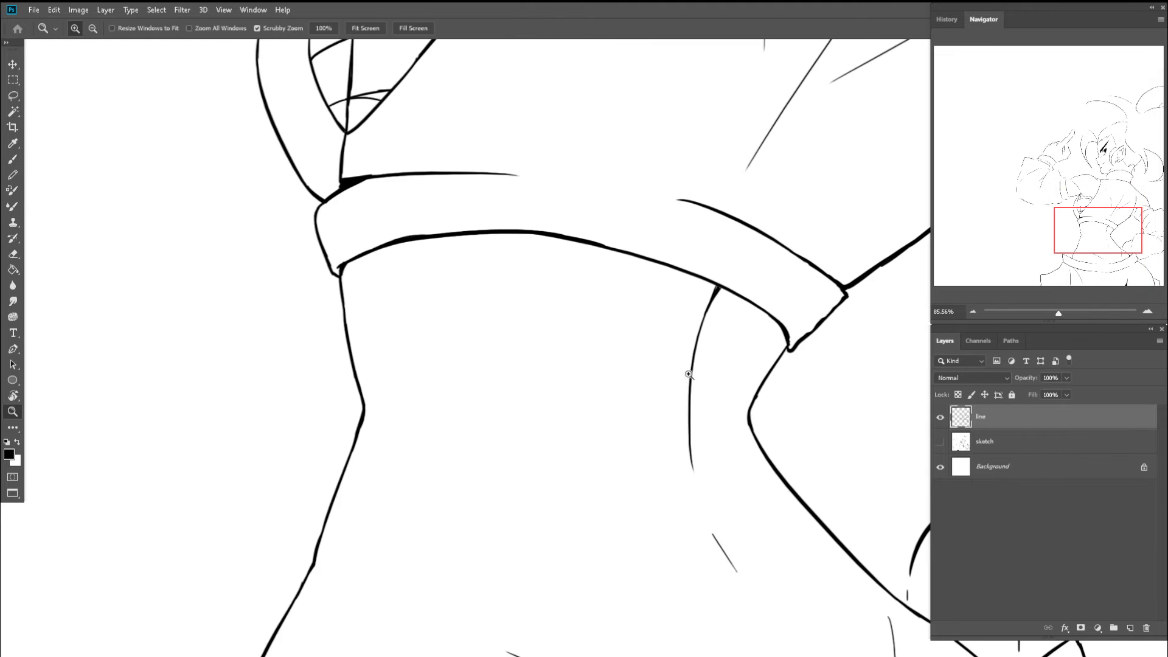
pyautogui.press('space')
pyautogui.moveTo(690, 389); pyautogui.dragTo(611, 287)
pyautogui.press('r')
pyautogui.moveTo(622, 244)
pyautogui.mouseDown()
pyautogui.moveTo(691, 241)
pyautogui.moveTo(738, 265)
pyautogui.moveTo(741, 294)
pyautogui.moveTo(667, 249)
pyautogui.moveTo(762, 417)
pyautogui.mouseUp()
pyautogui.press('z')
pyautogui.press('b')
pyautogui.press('space')
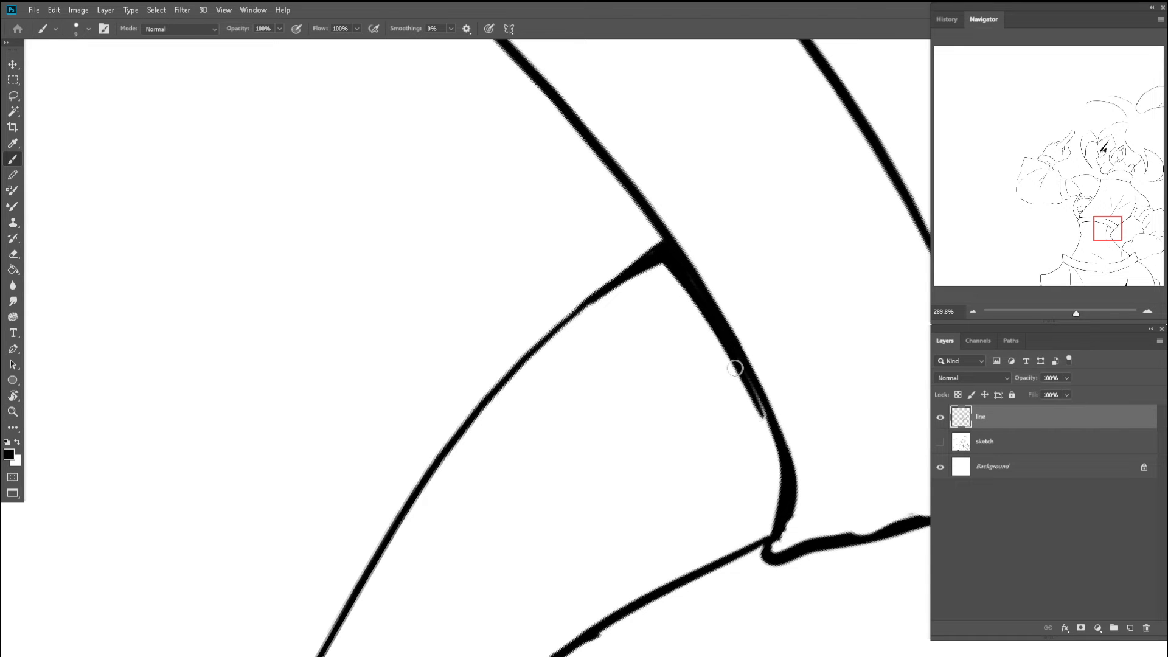
pyautogui.moveTo(735, 368)
pyautogui.mouseDown()
pyautogui.moveTo(780, 459)
pyautogui.moveTo(772, 437)
pyautogui.moveTo(778, 494)
pyautogui.mouseUp()
pyautogui.moveTo(776, 534)
pyautogui.mouseDown()
pyautogui.moveTo(773, 547)
pyautogui.moveTo(789, 488)
pyautogui.moveTo(791, 535)
pyautogui.moveTo(769, 534)
pyautogui.mouseUp()
pyautogui.moveTo(780, 441); pyautogui.dragTo(712, 401)
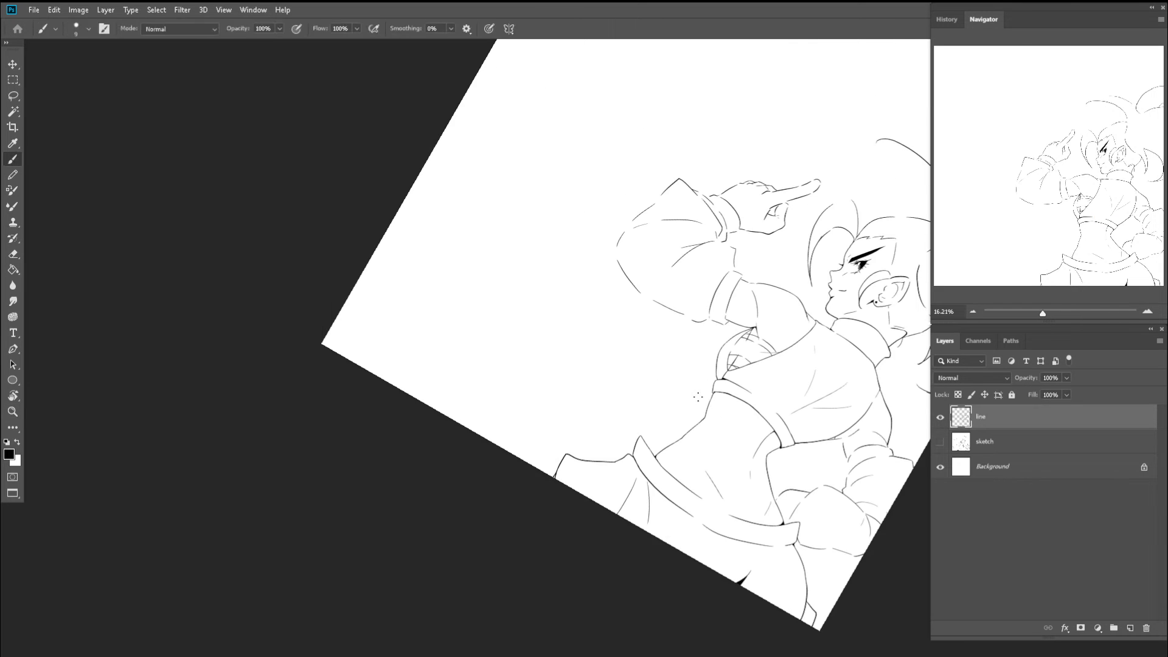
# - Close the gap at the top of the back armhole line and thicken it where it meets the shoulder
pyautogui.press('Escape')
pyautogui.moveTo(747, 285); pyautogui.dragTo(740, 283)
pyautogui.moveTo(756, 237); pyautogui.dragTo(653, 253)
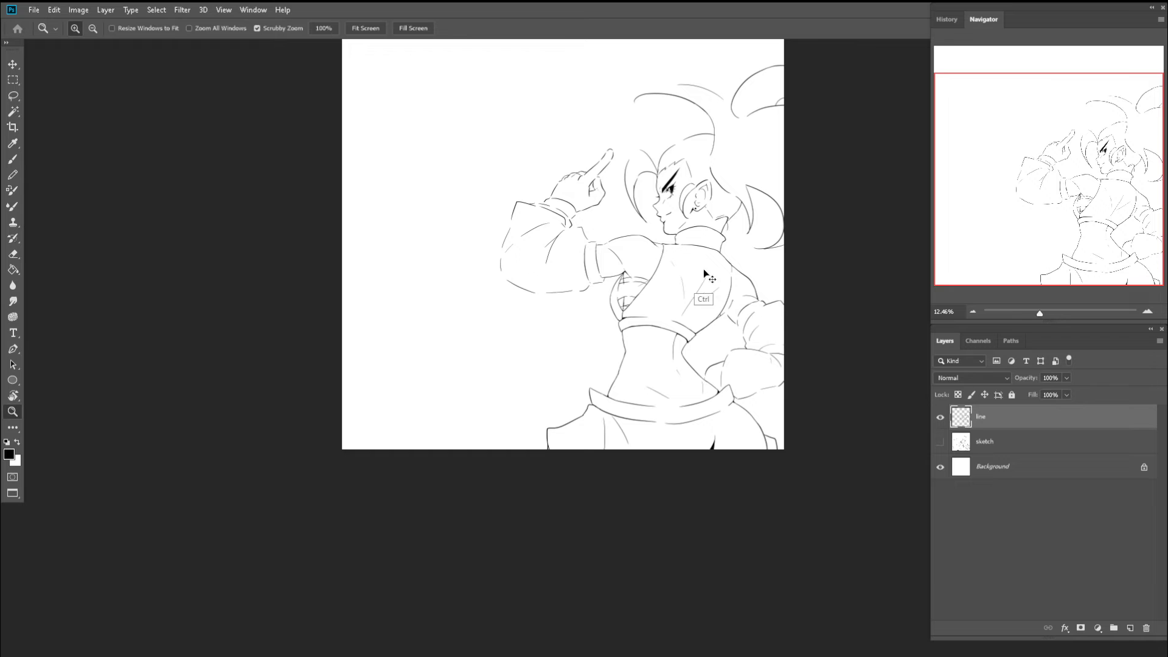
pyautogui.press('r')
pyautogui.moveTo(626, 296); pyautogui.dragTo(633, 236)
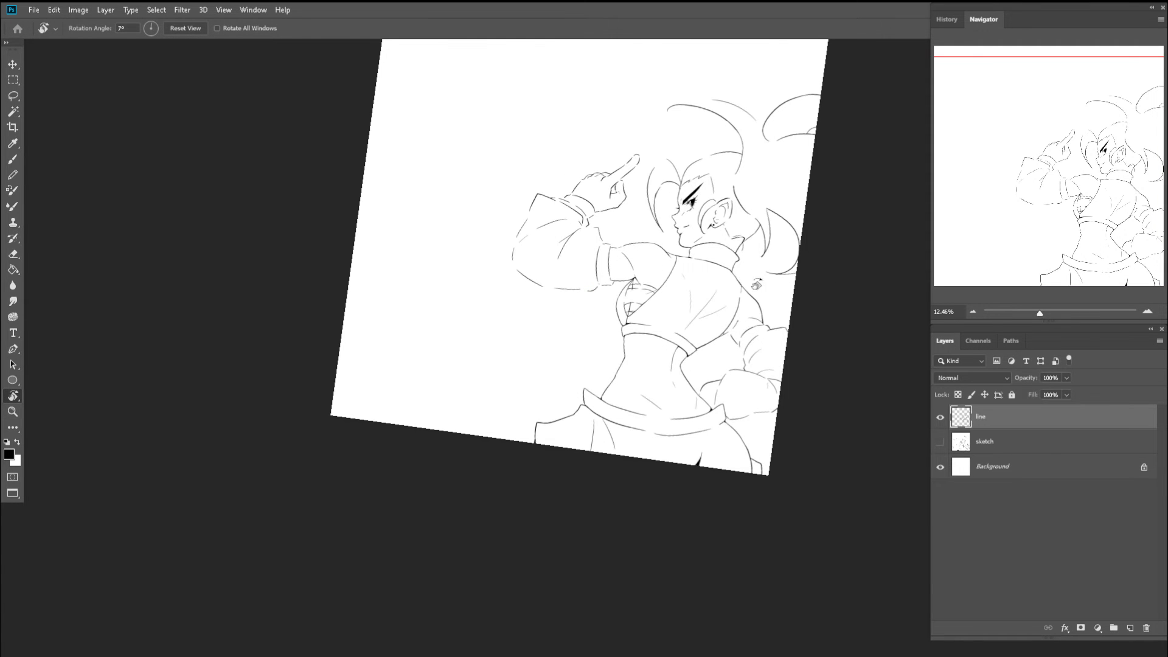
pyautogui.press('z')
pyautogui.scroll(8, 761, 292)
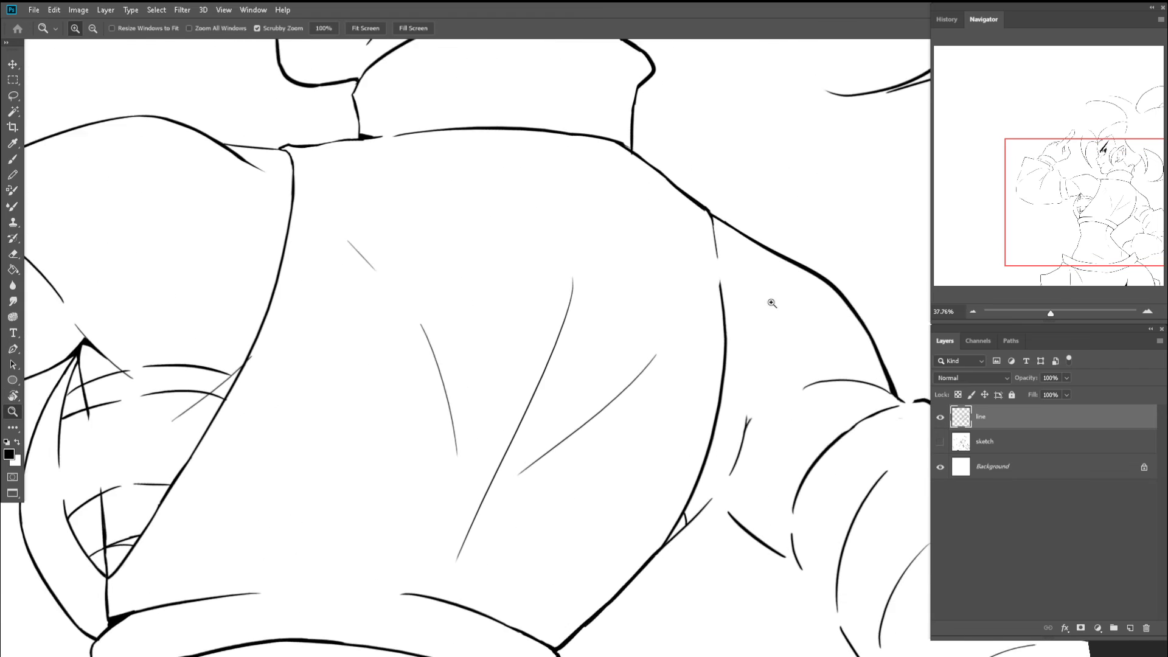
pyautogui.moveTo(771, 303); pyautogui.dragTo(786, 303)
pyautogui.press('b')
pyautogui.press('z')
pyautogui.press('b')
pyautogui.moveTo(708, 197)
pyautogui.mouseDown()
pyautogui.moveTo(725, 198)
pyautogui.moveTo(724, 270)
pyautogui.mouseUp()
pyautogui.moveTo(722, 224); pyautogui.dragTo(732, 359)
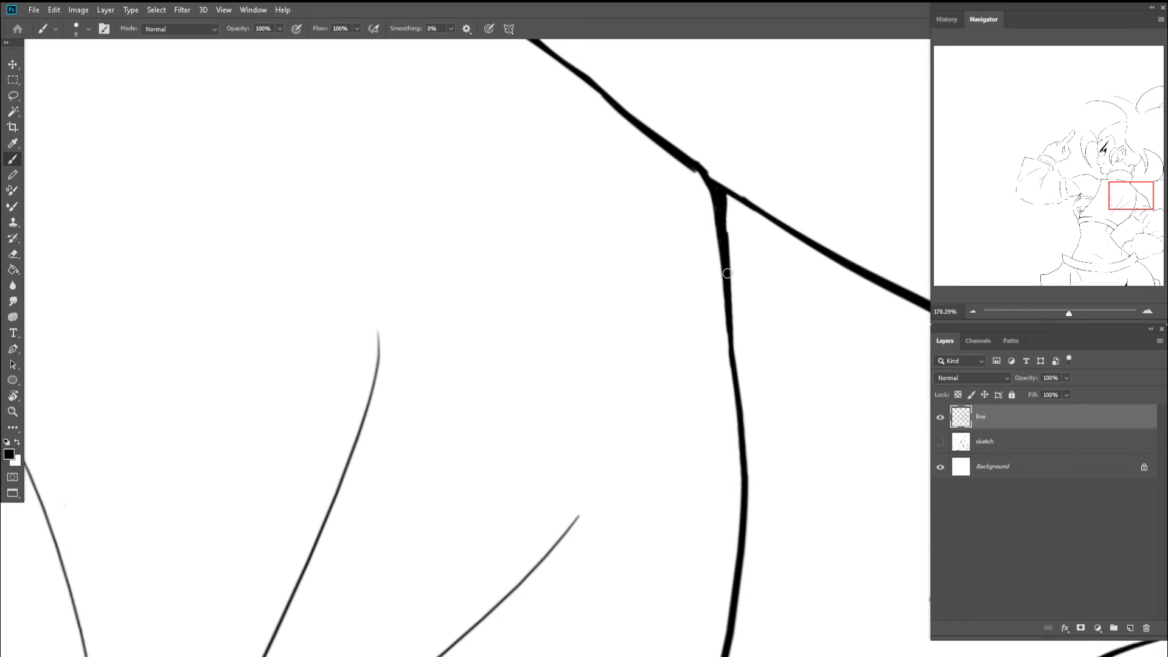
pyautogui.moveTo(728, 273); pyautogui.dragTo(730, 315)
pyautogui.press('z')
pyautogui.moveTo(705, 272); pyautogui.dragTo(617, 262)
pyautogui.press('c')
pyautogui.press('z')
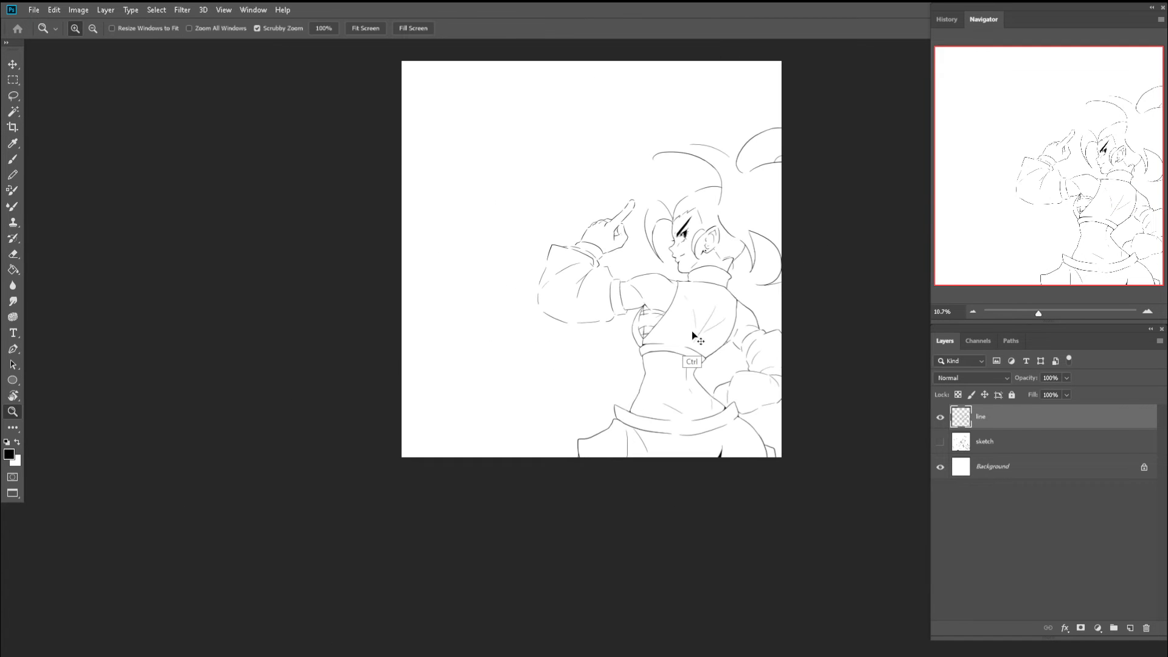
# - Close the gap in the back upper arm's crease line beside the vest, link it to the armhole with a short curve, and trim the overlap
pyautogui.scroll(6, 707, 350)
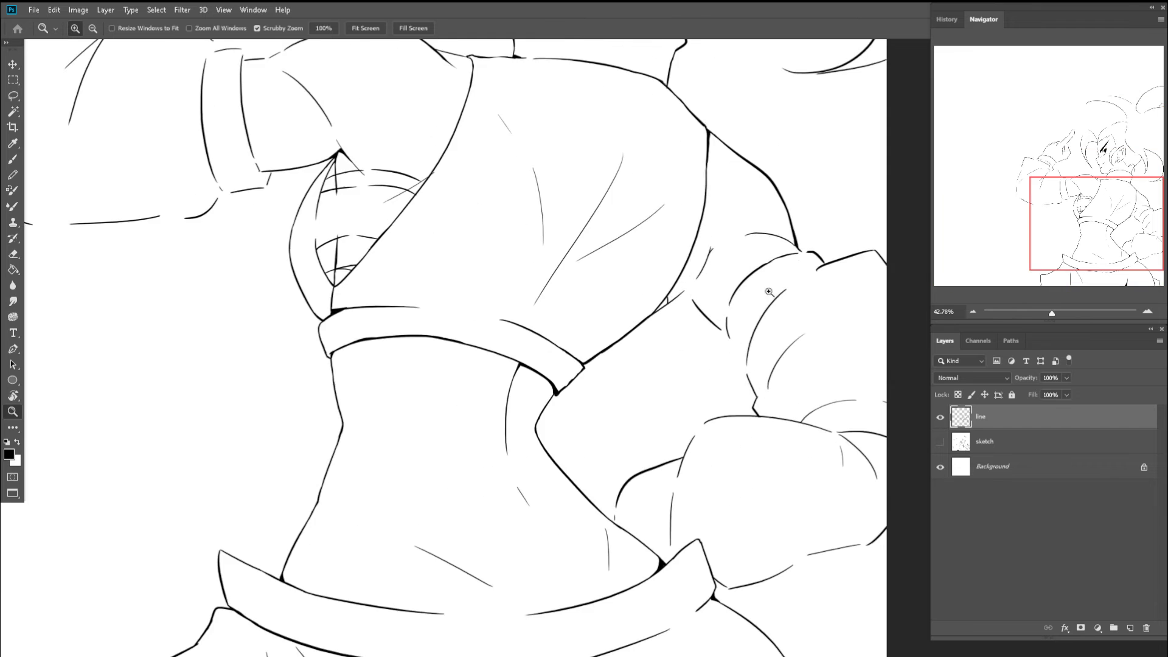
pyautogui.press('r')
pyautogui.moveTo(763, 239); pyautogui.dragTo(622, 152)
pyautogui.press('z')
pyautogui.moveTo(613, 203); pyautogui.dragTo(644, 292)
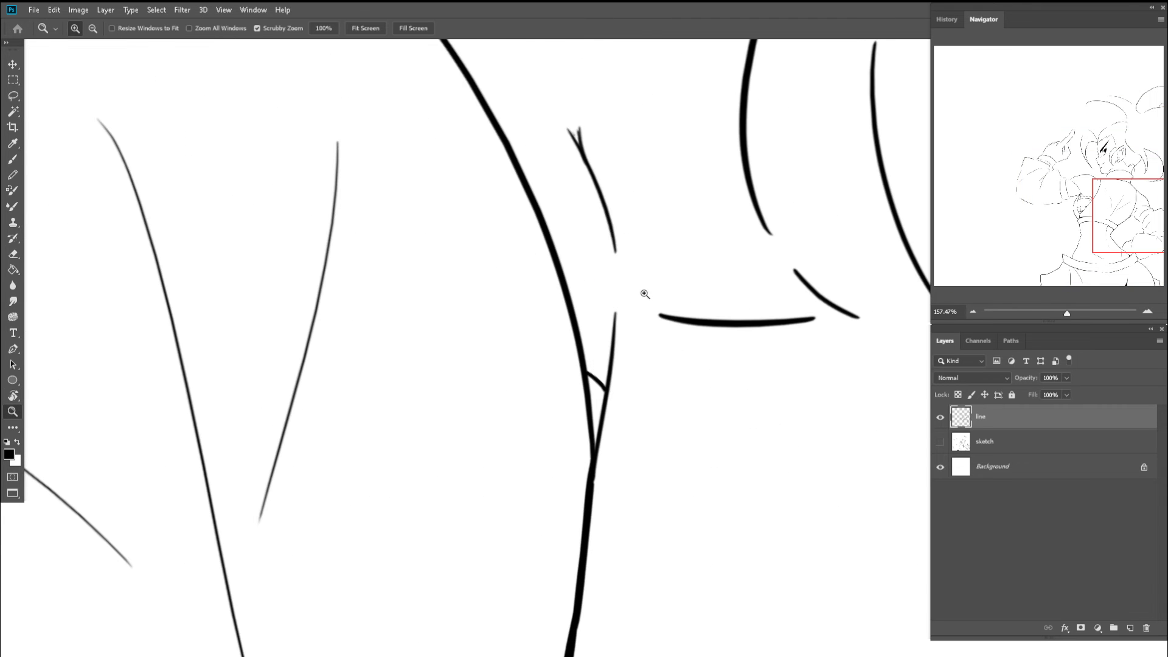
pyautogui.press('b')
pyautogui.moveTo(610, 219); pyautogui.dragTo(616, 308)
pyautogui.hotkey('ctrl', 'z')
pyautogui.moveTo(613, 246); pyautogui.dragTo(613, 336)
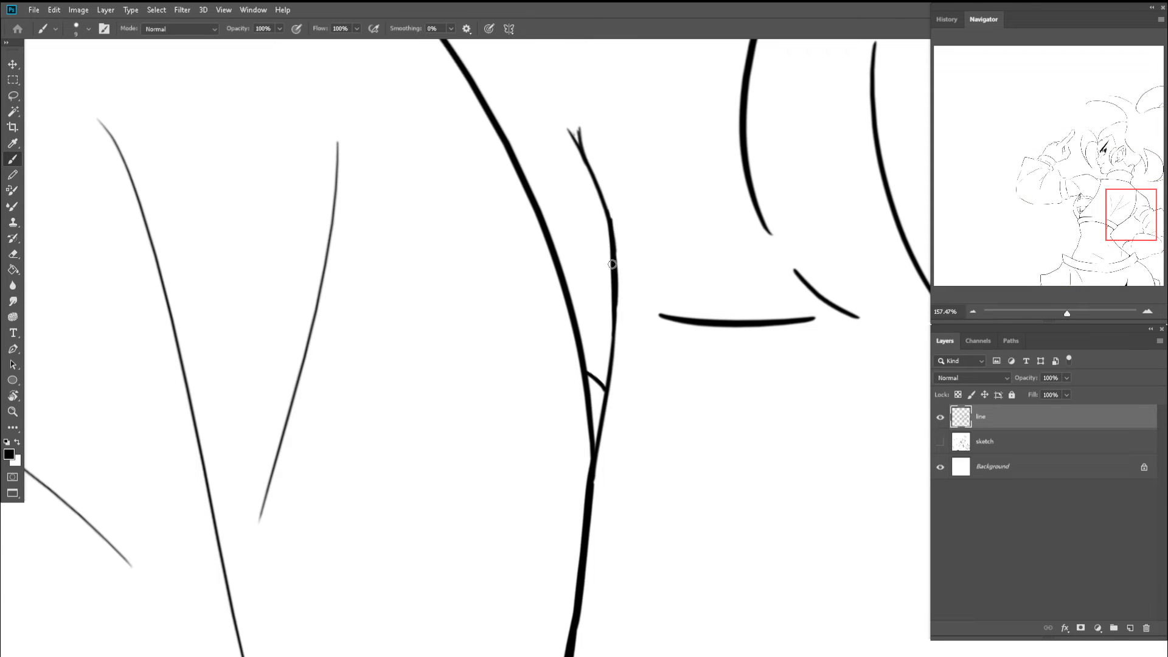
pyautogui.hotkey('ctrl', 'z')
pyautogui.moveTo(566, 290); pyautogui.dragTo(612, 298)
pyautogui.moveTo(612, 353); pyautogui.dragTo(609, 367)
pyautogui.press('e')
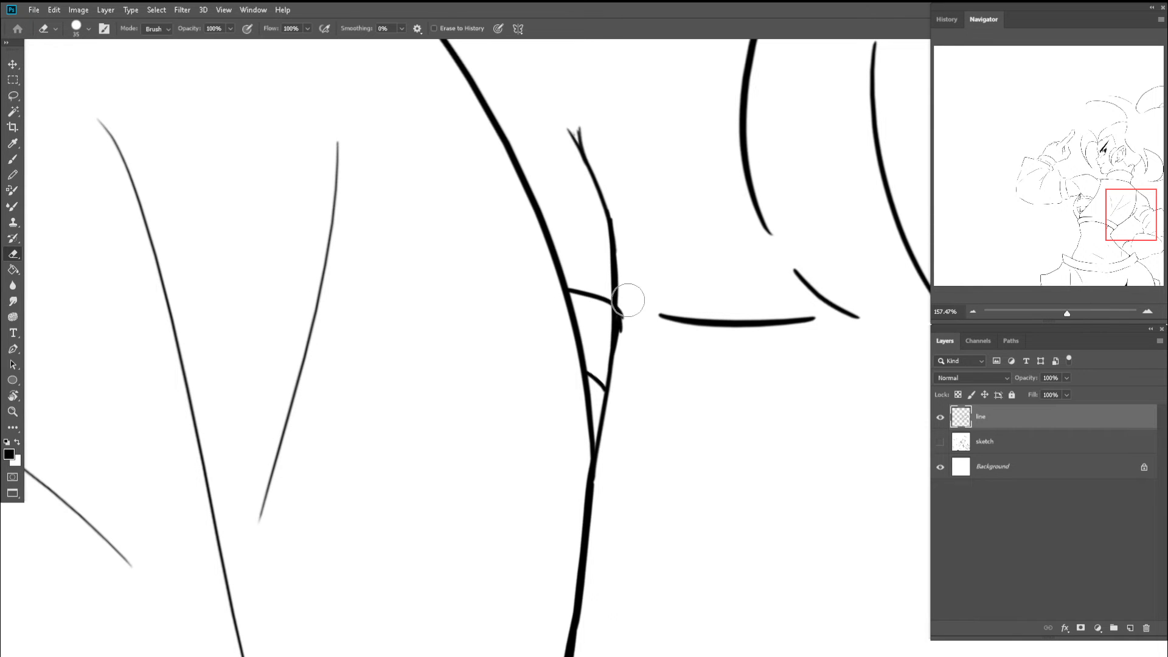
pyautogui.moveTo(628, 300); pyautogui.dragTo(629, 330)
# - Draw the back upper arm's lower outline from the armhole junction down to the sleeve cuff's corner
pyautogui.press('z')
pyautogui.moveTo(629, 292)
pyautogui.mouseDown()
pyautogui.moveTo(545, 287)
pyautogui.moveTo(583, 286)
pyautogui.moveTo(526, 237)
pyautogui.moveTo(543, 206)
pyautogui.moveTo(637, 206)
pyautogui.mouseUp()
pyautogui.press('r')
pyautogui.moveTo(659, 362)
pyautogui.mouseDown()
pyautogui.moveTo(670, 390)
pyautogui.moveTo(757, 465)
pyautogui.mouseUp()
pyautogui.press('b')
pyautogui.moveTo(659, 312); pyautogui.dragTo(688, 401)
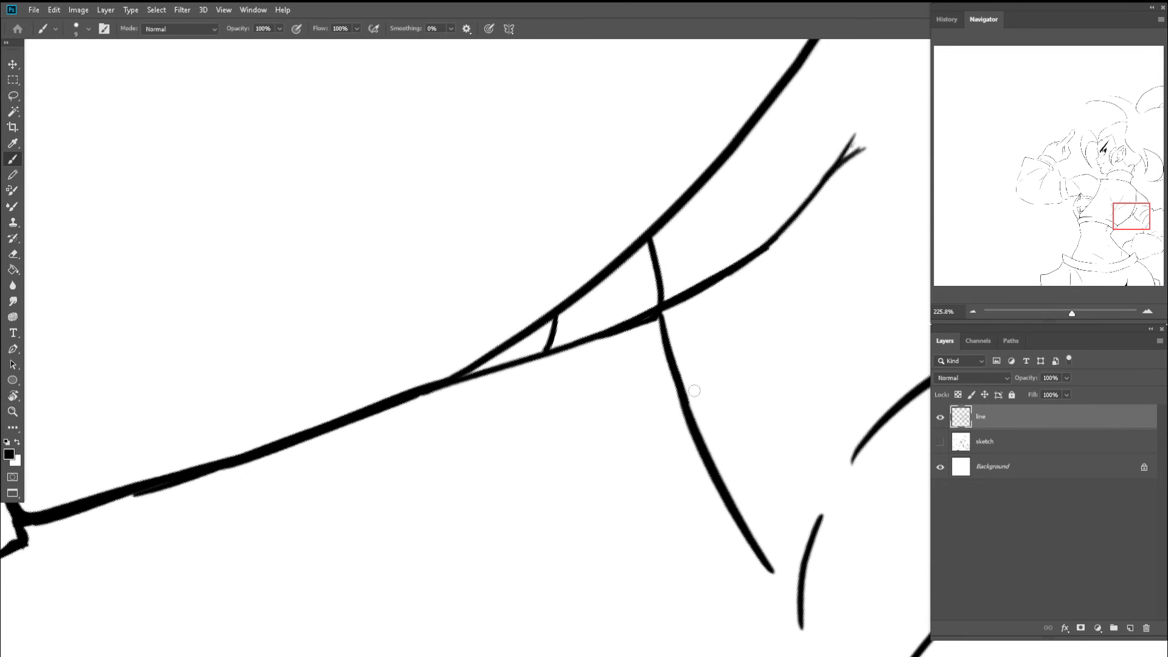
pyautogui.moveTo(720, 462); pyautogui.dragTo(607, 271)
pyautogui.moveTo(650, 368); pyautogui.dragTo(688, 431)
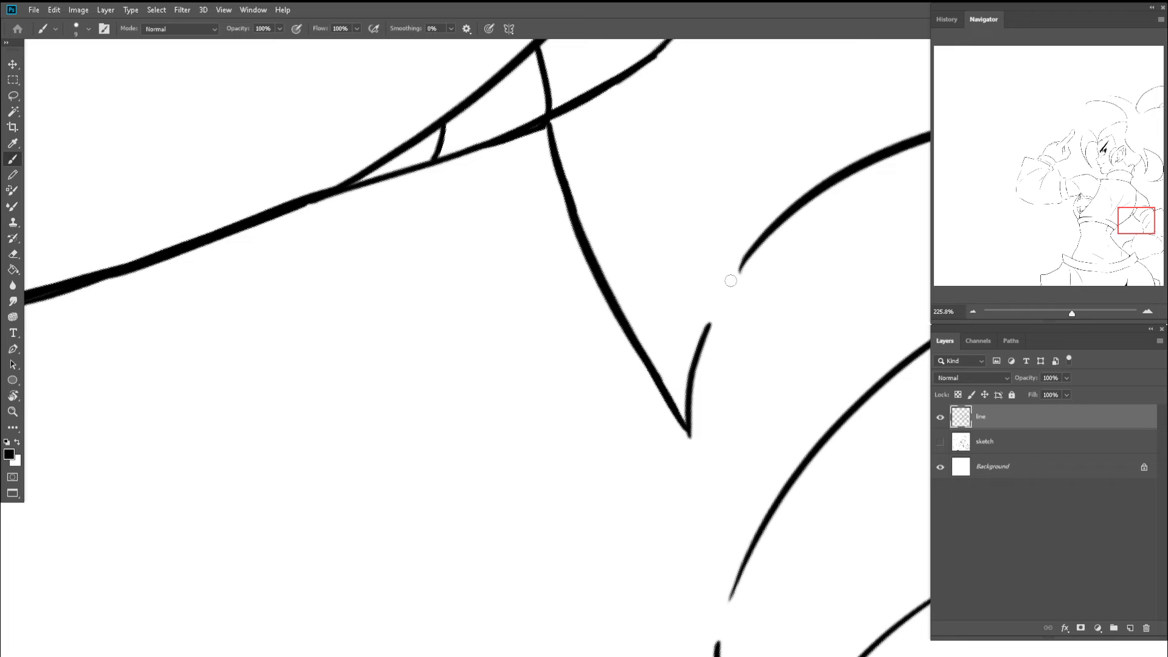
# - Bridge the gap in the back sleeve cuff's curved edge and extend it down to a short angled corner
pyautogui.moveTo(746, 255); pyautogui.dragTo(692, 383)
pyautogui.moveTo(713, 304); pyautogui.dragTo(686, 430)
pyautogui.hotkey('ctrl', 'z')
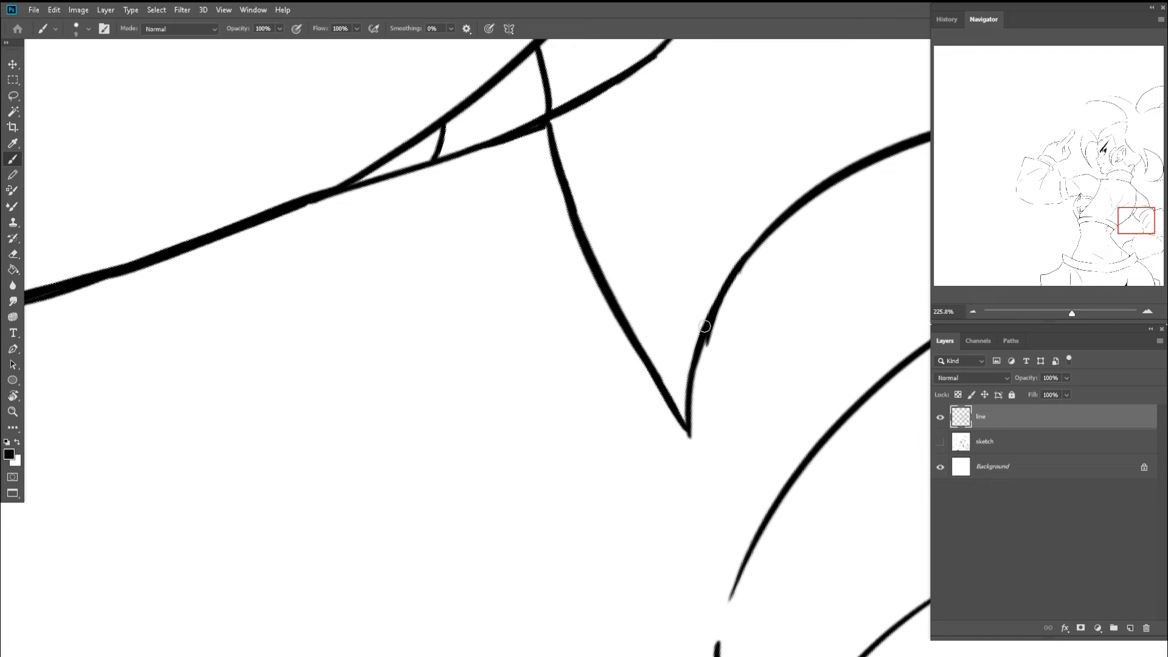
pyautogui.moveTo(704, 327)
pyautogui.mouseDown()
pyautogui.moveTo(686, 506)
pyautogui.moveTo(716, 539)
pyautogui.moveTo(686, 466)
pyautogui.moveTo(663, 463)
pyautogui.mouseUp()
pyautogui.press('z')
pyautogui.press('b')
pyautogui.moveTo(703, 464); pyautogui.dragTo(647, 347)
pyautogui.press('z')
pyautogui.moveTo(671, 388); pyautogui.dragTo(733, 389)
pyautogui.press('b')
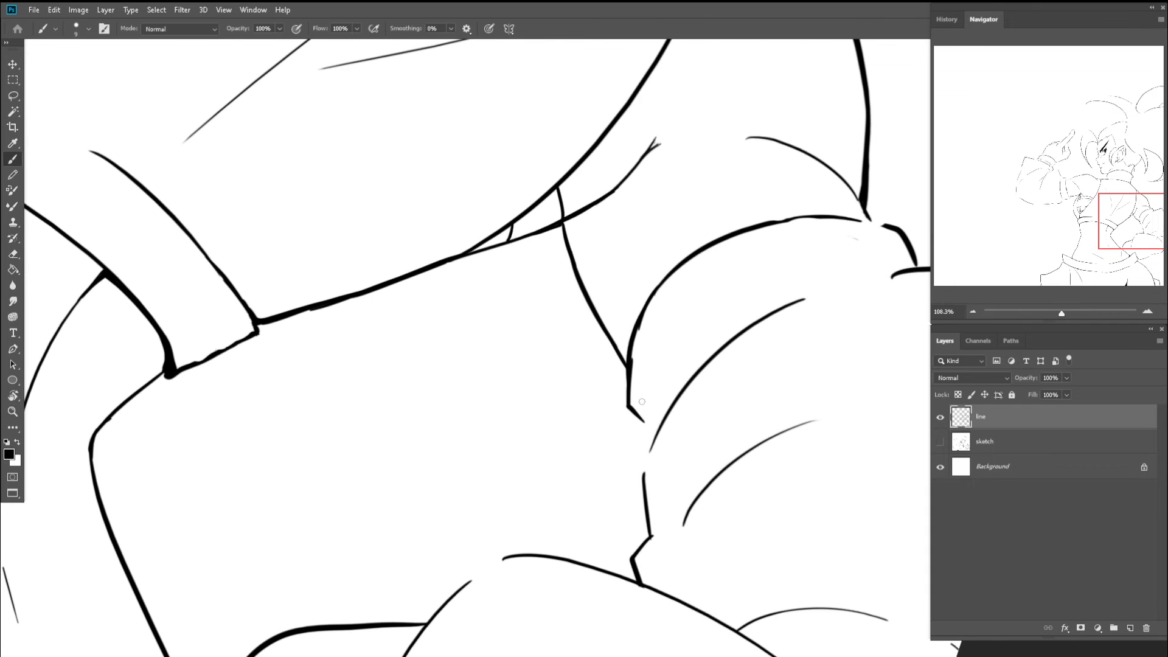
# - Clean up the back cuff's lower corner and connect the sleeve outline from there down to the notch at the elbow
pyautogui.press('e')
pyautogui.moveTo(643, 409)
pyautogui.mouseDown()
pyautogui.moveTo(641, 363)
pyautogui.moveTo(635, 428)
pyautogui.mouseUp()
pyautogui.press('b')
pyautogui.hotkey('ctrl', 'z')
pyautogui.moveTo(622, 381)
pyautogui.mouseDown()
pyautogui.moveTo(647, 449)
pyautogui.moveTo(678, 449)
pyautogui.moveTo(650, 501)
pyautogui.mouseUp()
pyautogui.press('z')
pyautogui.press('b')
pyautogui.moveTo(664, 451); pyautogui.dragTo(650, 505)
pyautogui.moveTo(618, 229); pyautogui.dragTo(600, 306)
# - Thicken the back cuff's upper curve and connect it to the upper arm outline and the outer sleeve corner
pyautogui.press('z')
pyautogui.moveTo(631, 252); pyautogui.dragTo(552, 232)
pyautogui.press('c')
pyautogui.press('z')
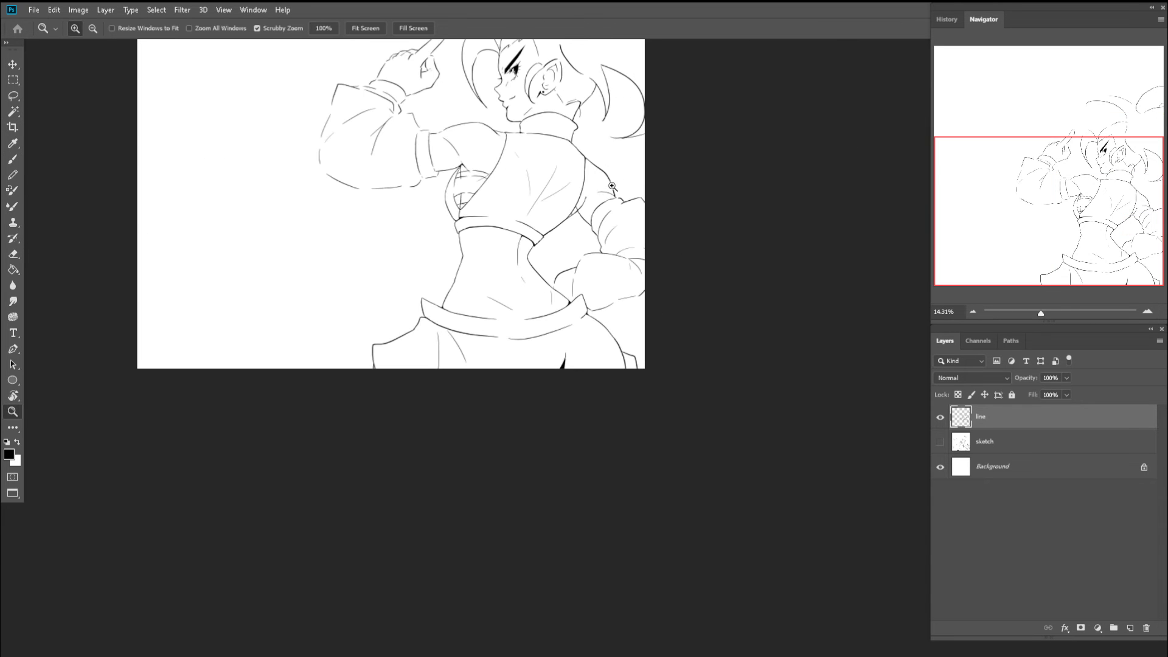
pyautogui.moveTo(611, 186); pyautogui.dragTo(720, 256)
pyautogui.press('r')
pyautogui.moveTo(689, 329)
pyautogui.mouseDown()
pyautogui.moveTo(721, 331)
pyautogui.moveTo(681, 304)
pyautogui.moveTo(709, 346)
pyautogui.moveTo(662, 295)
pyautogui.mouseUp()
pyautogui.press('b')
pyautogui.hotkey('ctrl', 'z')
pyautogui.press('e')
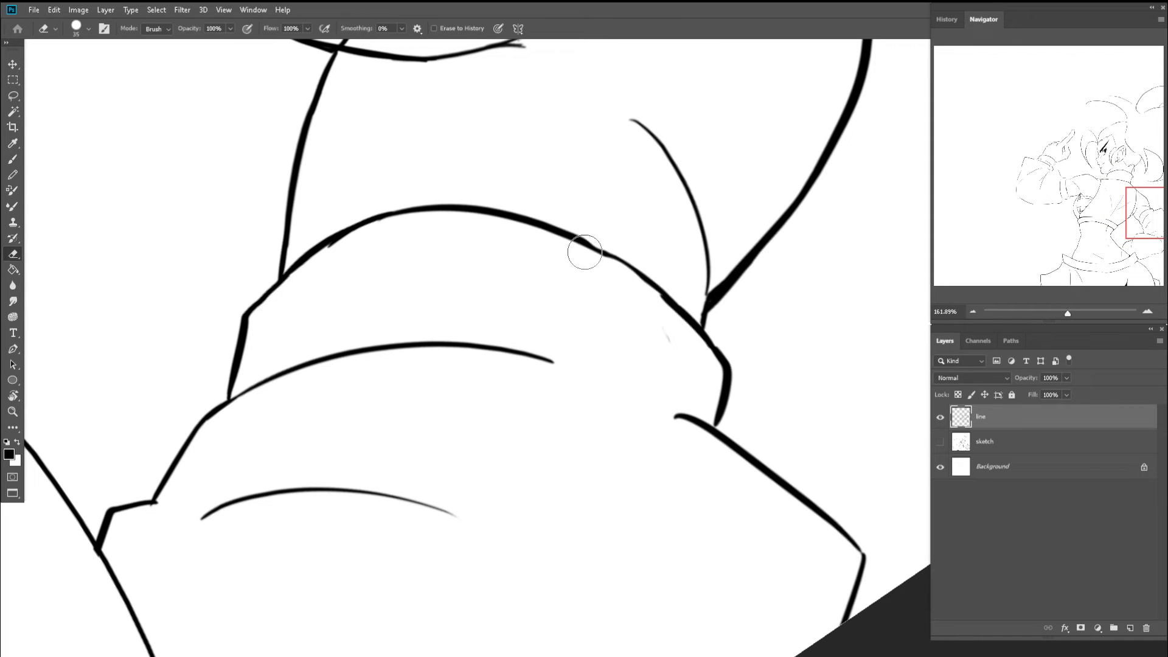
pyautogui.press('b')
pyautogui.moveTo(571, 236); pyautogui.dragTo(685, 307)
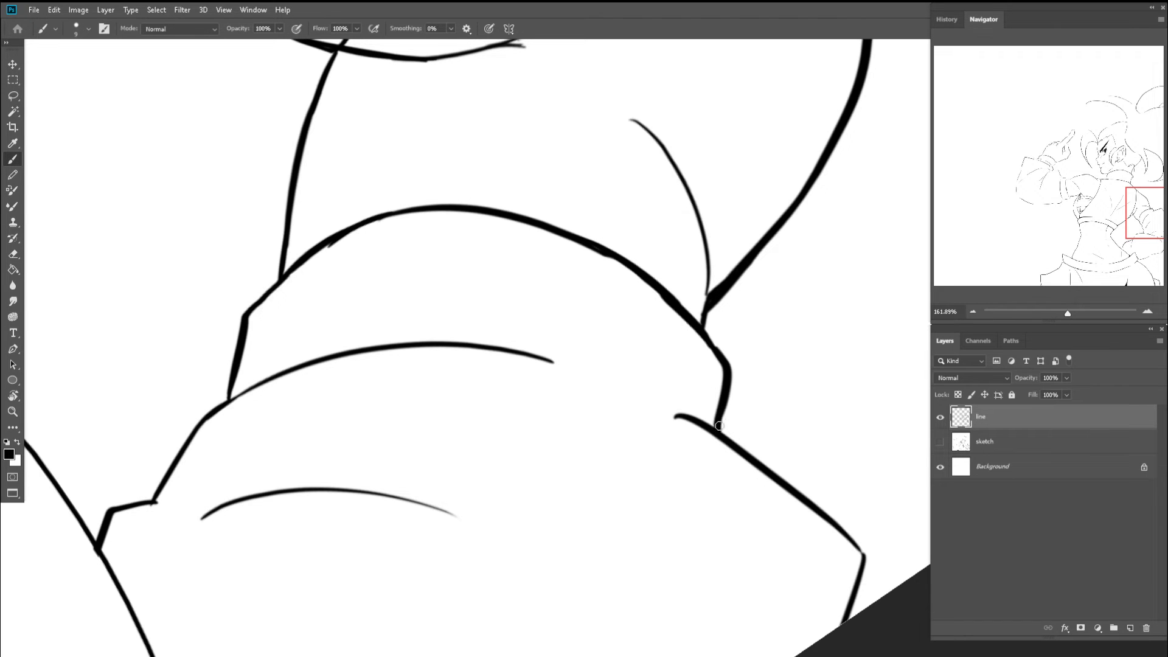
pyautogui.moveTo(733, 421); pyautogui.dragTo(584, 251)
pyautogui.moveTo(697, 374)
pyautogui.keyDown('ctrl'); pyautogui.mouseDown()
pyautogui.moveTo(715, 387)
pyautogui.moveTo(698, 446)
pyautogui.mouseUp(); pyautogui.keyUp('ctrl')
pyautogui.scroll(-8, 535, 344)
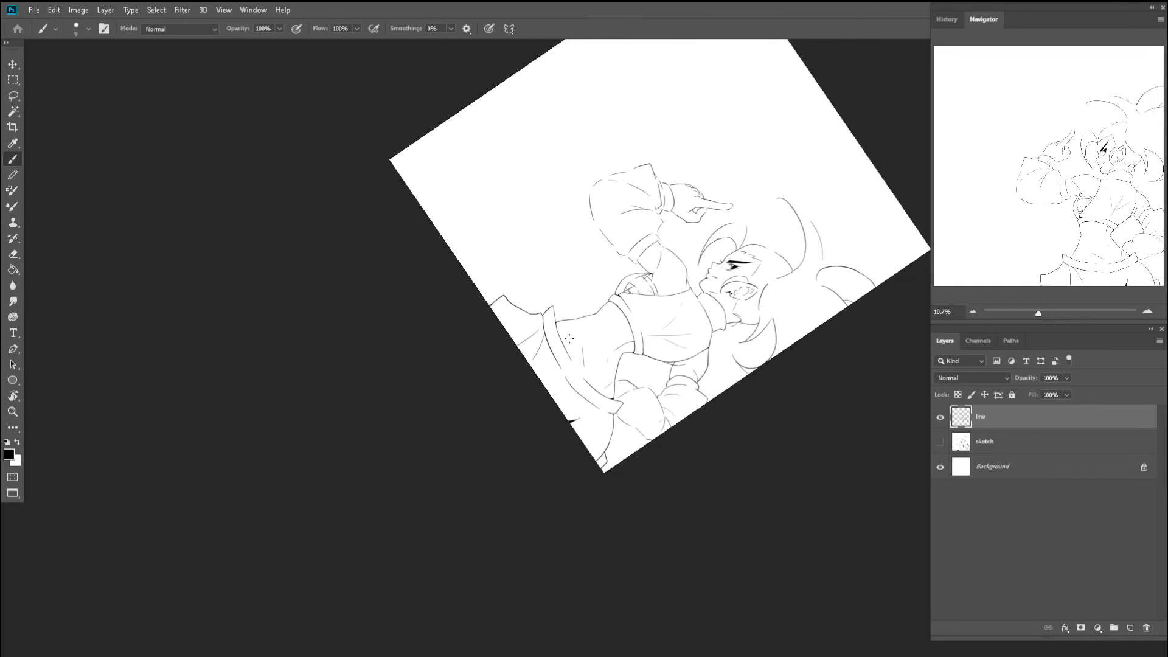
pyautogui.keyDown('ctrl'); pyautogui.moveTo(647, 382); pyautogui.dragTo(678, 414); pyautogui.keyUp('ctrl')
pyautogui.press('Escape')
pyautogui.press('r')
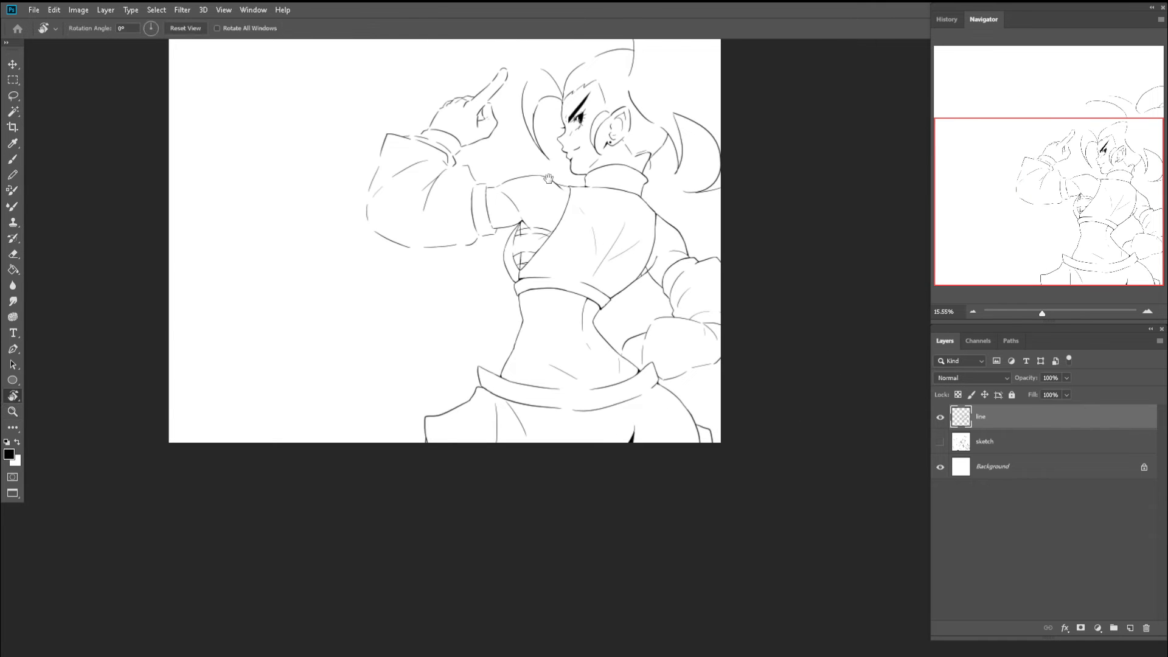
pyautogui.moveTo(548, 178); pyautogui.dragTo(441, 257)
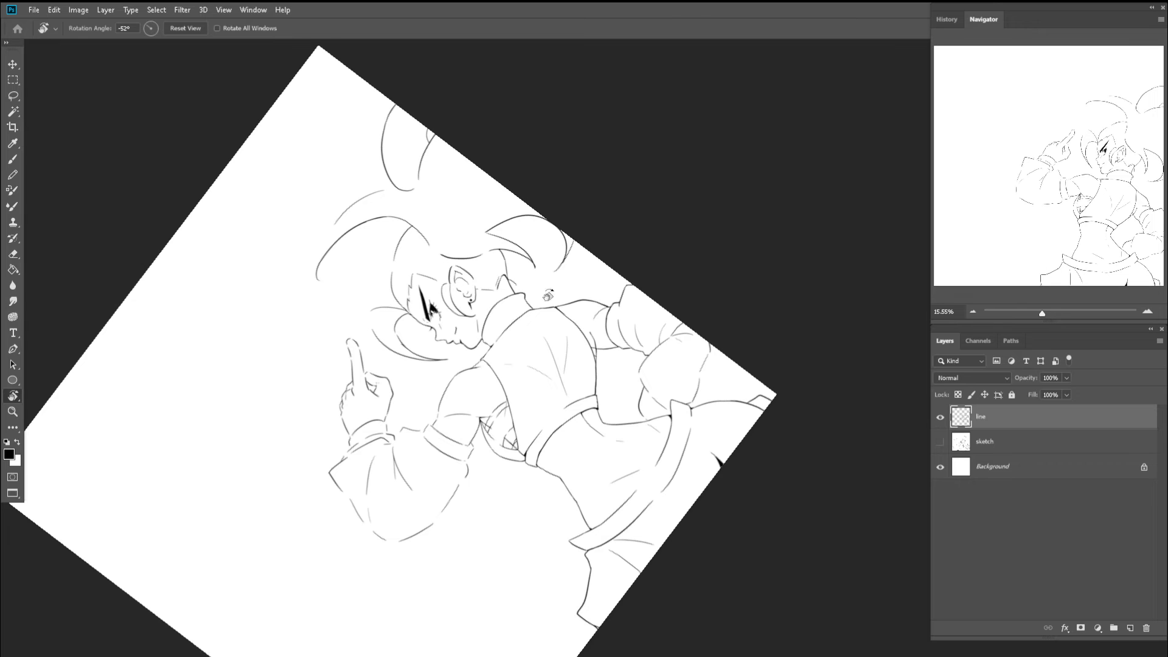
pyautogui.press('z')
pyautogui.moveTo(682, 385); pyautogui.dragTo(746, 349)
pyautogui.press('e')
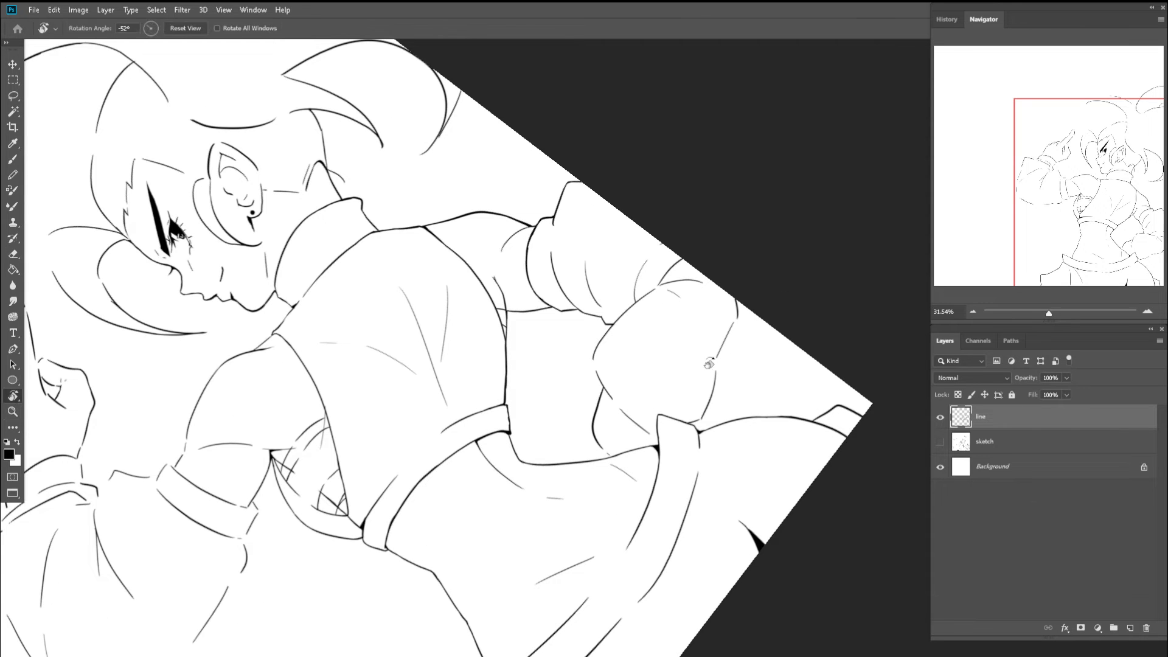
pyautogui.scroll(3, 730, 340)
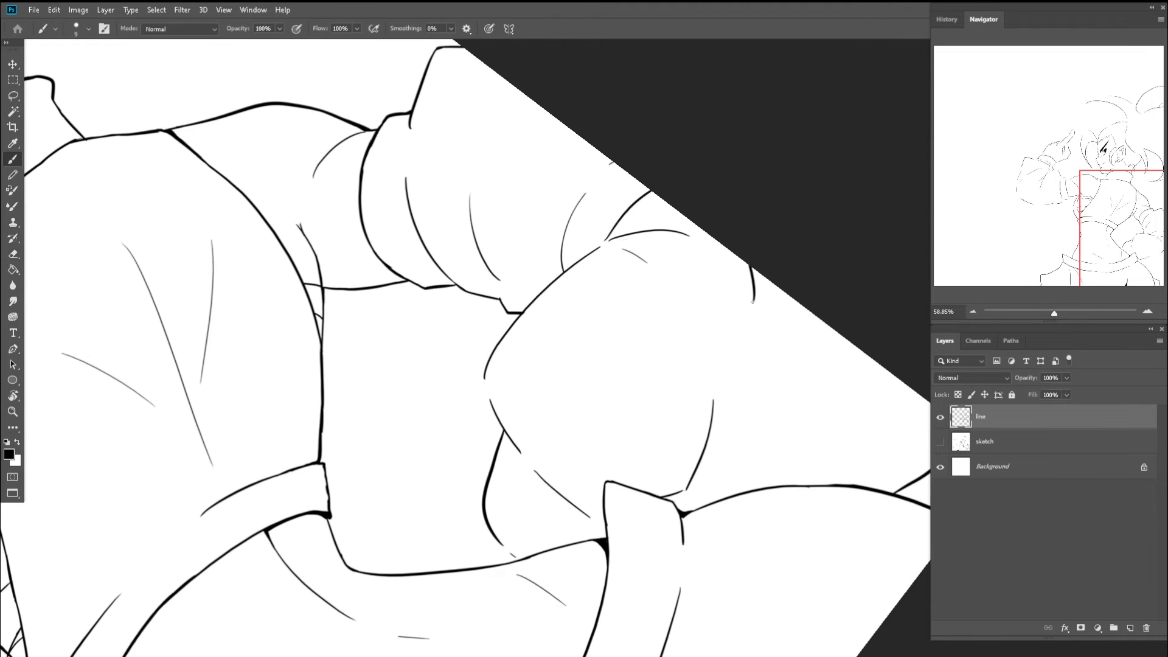
pyautogui.press('z')
pyautogui.moveTo(717, 395); pyautogui.dragTo(612, 390)
pyautogui.press('Escape')
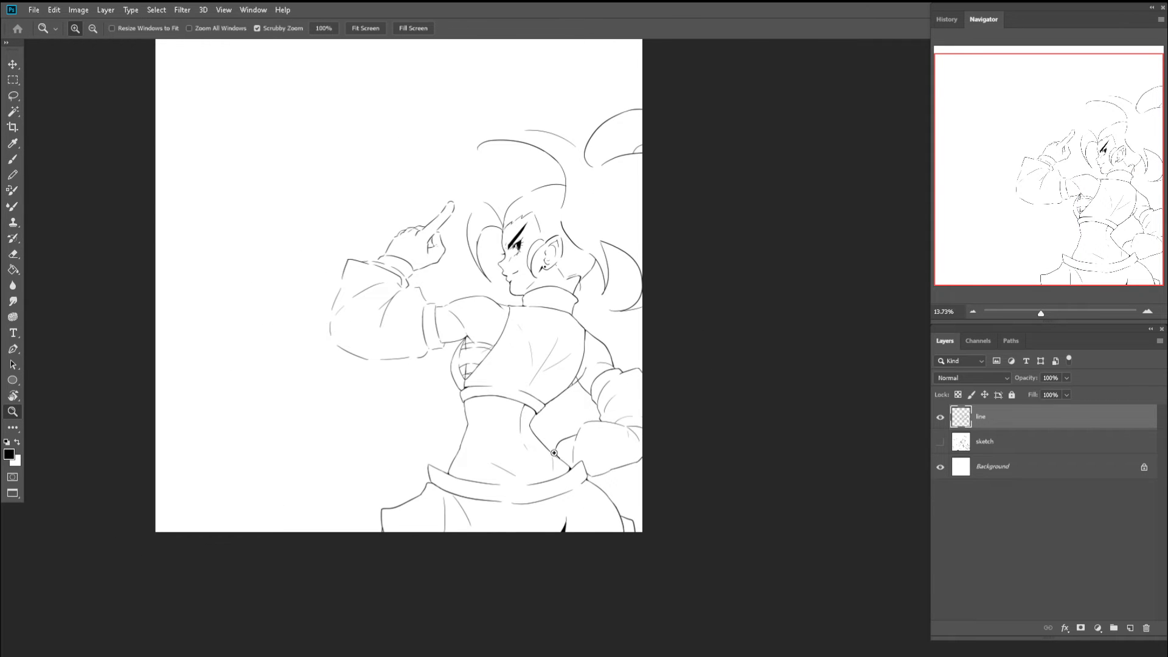
# - Close the gap at the bend of the back forearm sleeve's outline and smooth it down to the smaller fold beside the waist
pyautogui.moveTo(553, 453); pyautogui.dragTo(632, 486)
pyautogui.press('b')
pyautogui.moveTo(577, 394); pyautogui.dragTo(573, 467)
pyautogui.hotkey('ctrl', 'z')
pyautogui.press('z')
pyautogui.moveTo(649, 441); pyautogui.dragTo(615, 440)
pyautogui.press('r')
pyautogui.moveTo(720, 384)
pyautogui.mouseDown()
pyautogui.moveTo(725, 353)
pyautogui.moveTo(732, 378)
pyautogui.moveTo(757, 379)
pyautogui.moveTo(698, 421)
pyautogui.mouseUp()
pyautogui.press('b')
pyautogui.press('z')
pyautogui.press('b')
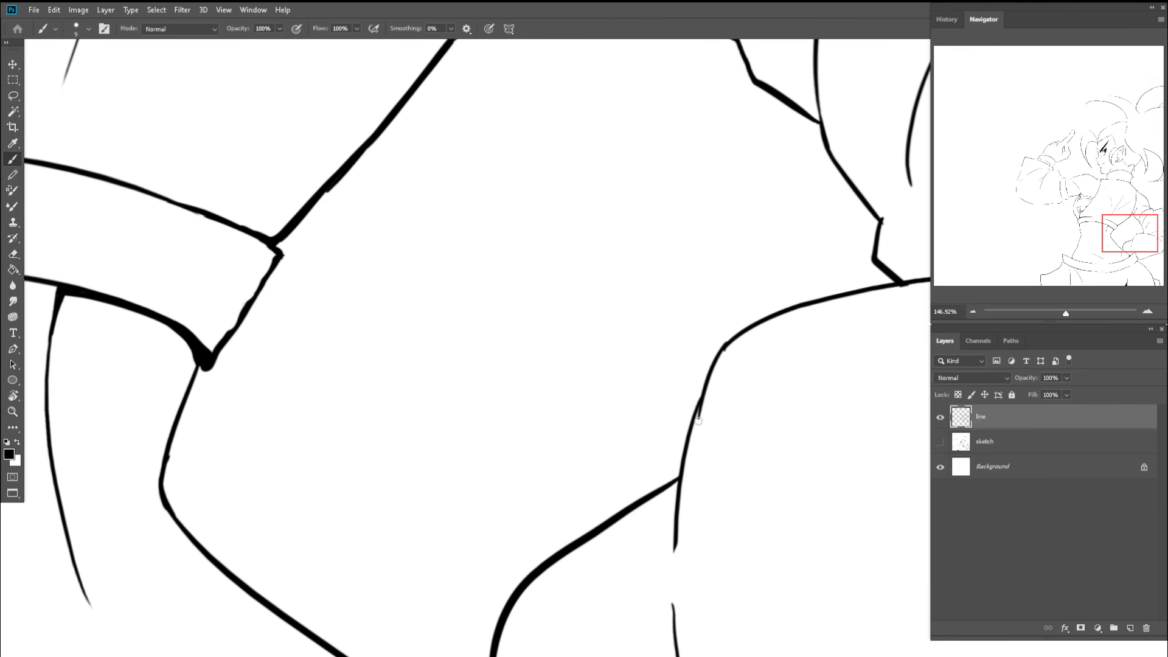
pyautogui.hotkey('ctrl', 'z')
pyautogui.moveTo(734, 341)
pyautogui.mouseDown()
pyautogui.moveTo(696, 418)
pyautogui.moveTo(682, 350)
pyautogui.mouseUp()
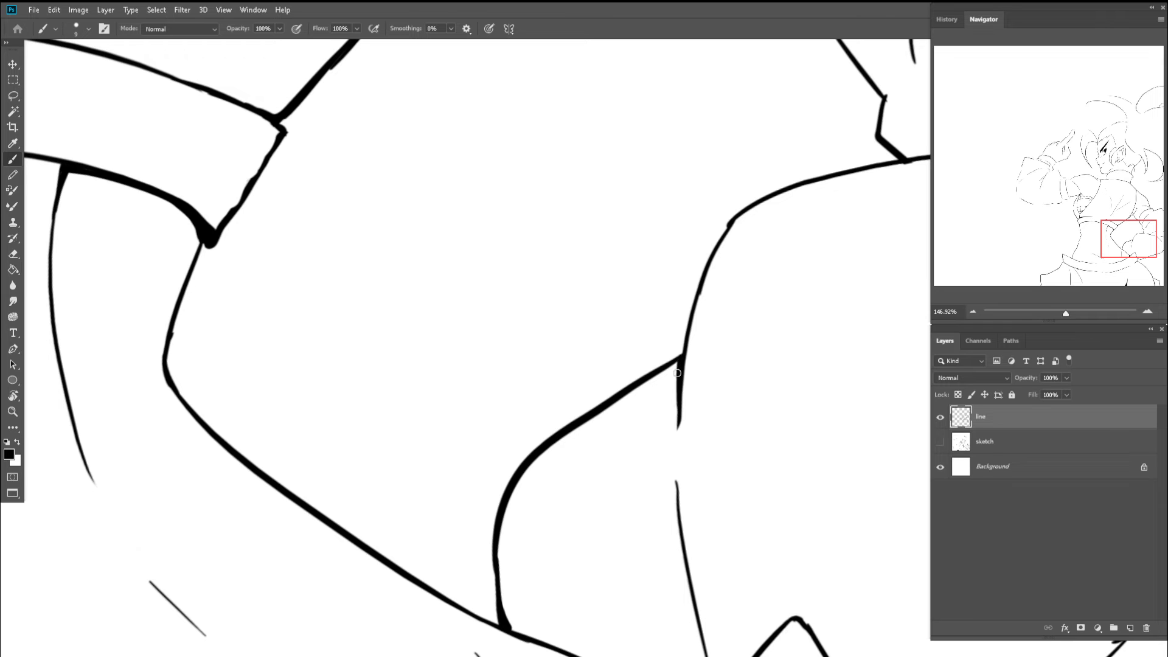
# - Thicken the forearm sleeve line where the smaller fold meets it, trim its end to a taper, and reinforce the curve above
pyautogui.hotkey('ctrl', 'z')
pyautogui.moveTo(680, 372); pyautogui.dragTo(679, 453)
pyautogui.press('e')
pyautogui.moveTo(692, 399); pyautogui.dragTo(684, 452)
pyautogui.press('z')
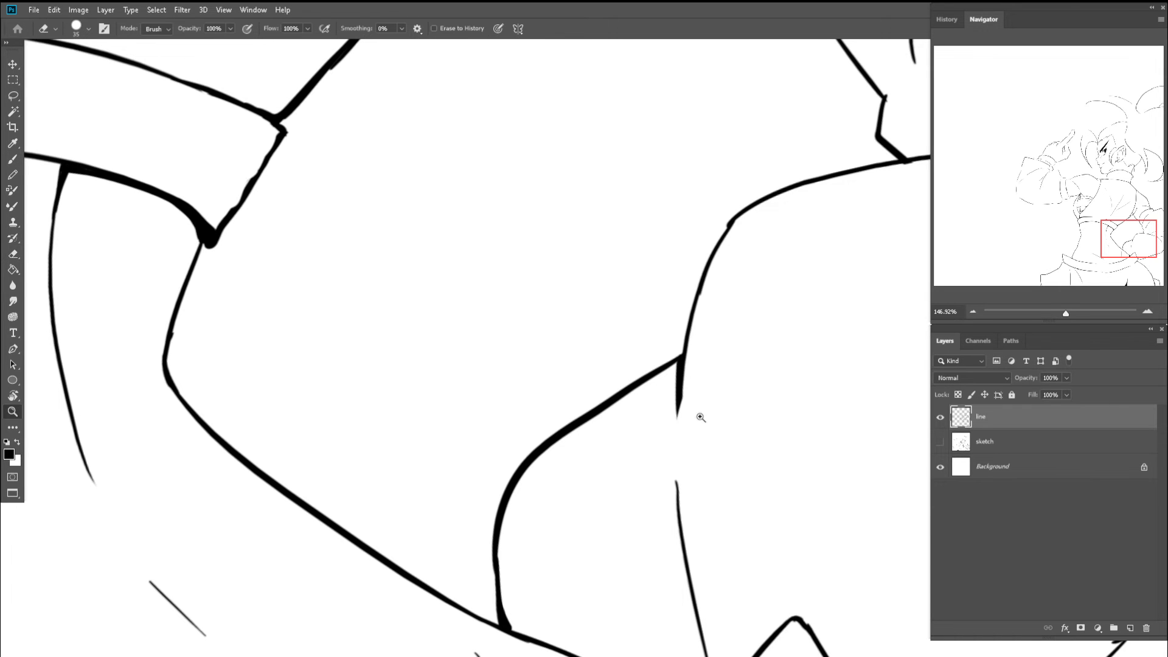
pyautogui.moveTo(726, 393)
pyautogui.mouseDown()
pyautogui.moveTo(662, 388)
pyautogui.moveTo(753, 313)
pyautogui.moveTo(716, 317)
pyautogui.moveTo(690, 372)
pyautogui.mouseUp()
pyautogui.press('b')
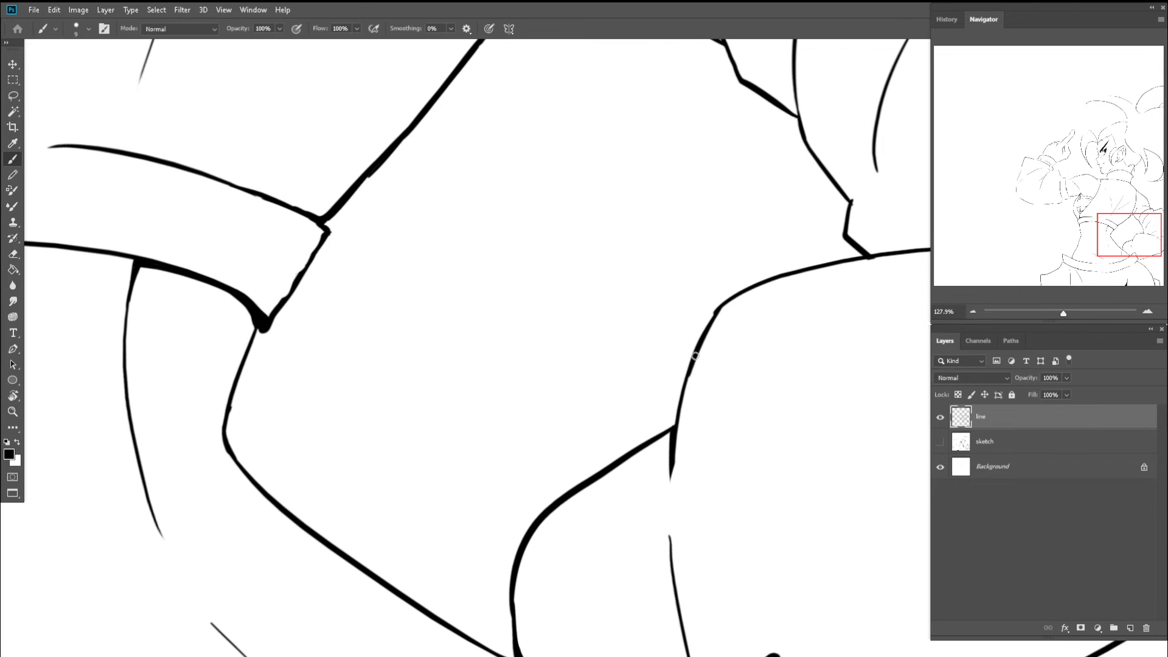
pyautogui.moveTo(719, 307)
pyautogui.mouseDown()
pyautogui.moveTo(686, 376)
pyautogui.moveTo(669, 366)
pyautogui.mouseUp()
pyautogui.press('z')
pyautogui.press('b')
# - Join the back forearm sleeve's lower outline to the waistband's back corner and clean up the junction
pyautogui.press('Escape')
pyautogui.press('z')
pyautogui.moveTo(715, 400); pyautogui.dragTo(672, 286)
pyautogui.scroll(8, 672, 285)
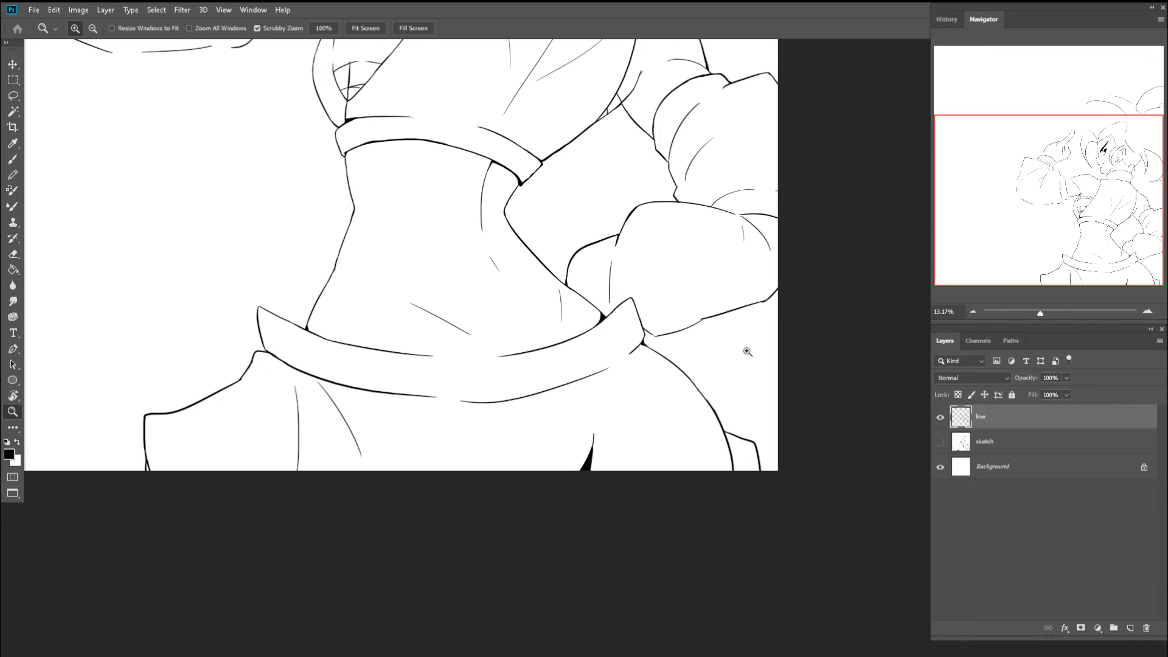
pyautogui.press('e')
pyautogui.moveTo(630, 333)
pyautogui.mouseDown()
pyautogui.moveTo(584, 304)
pyautogui.moveTo(574, 277)
pyautogui.mouseUp()
pyautogui.press('b')
pyautogui.moveTo(635, 347)
pyautogui.mouseDown()
pyautogui.moveTo(560, 303)
pyautogui.moveTo(551, 279)
pyautogui.moveTo(561, 304)
pyautogui.moveTo(638, 345)
pyautogui.mouseUp()
pyautogui.press('z')
pyautogui.scroll(-10, 586, 326)
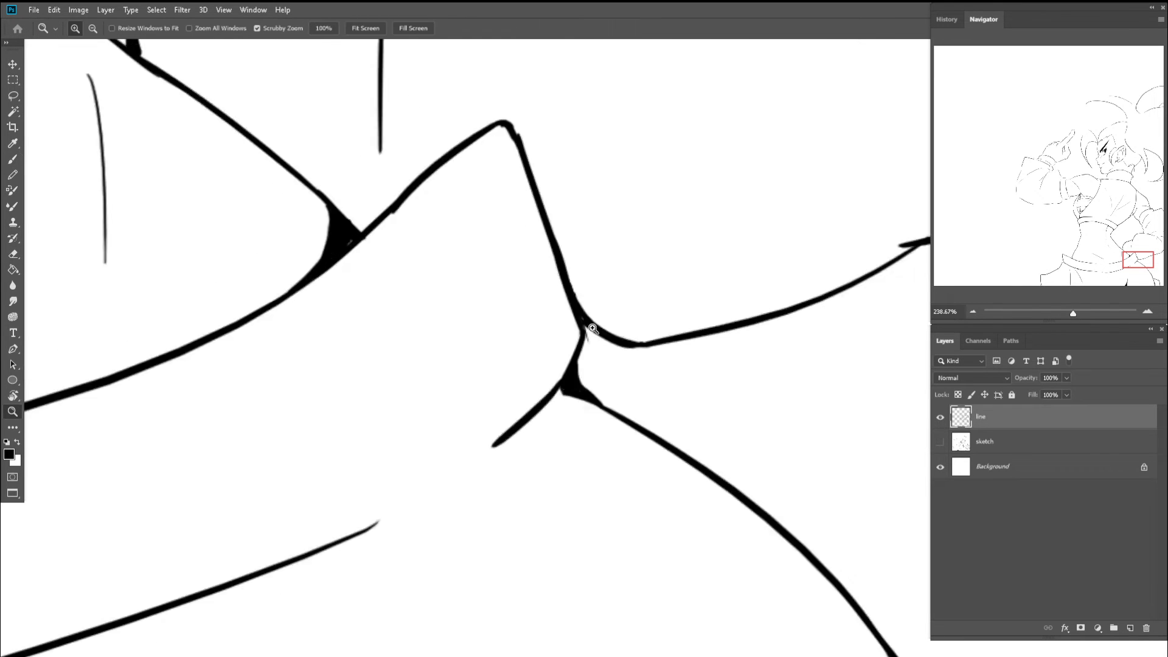
pyautogui.scroll(-3, 529, 264)
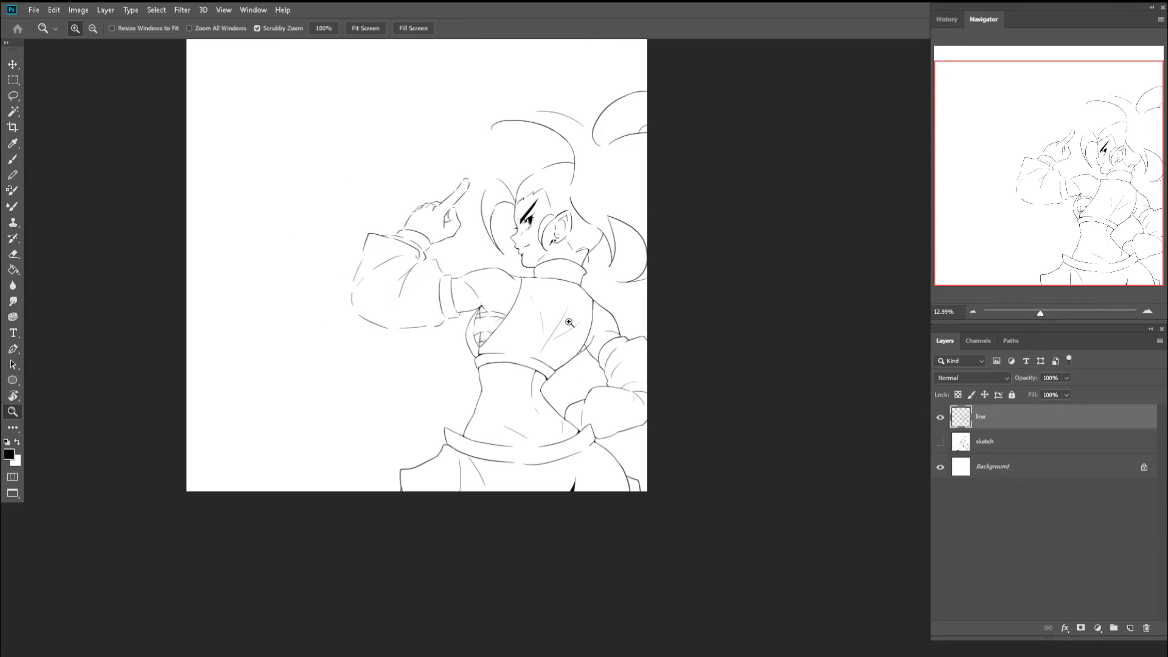
# - Bridge the gap in the waistband's lower edge near its back corner with a thick continuous curve
pyautogui.scroll(3, 603, 419)
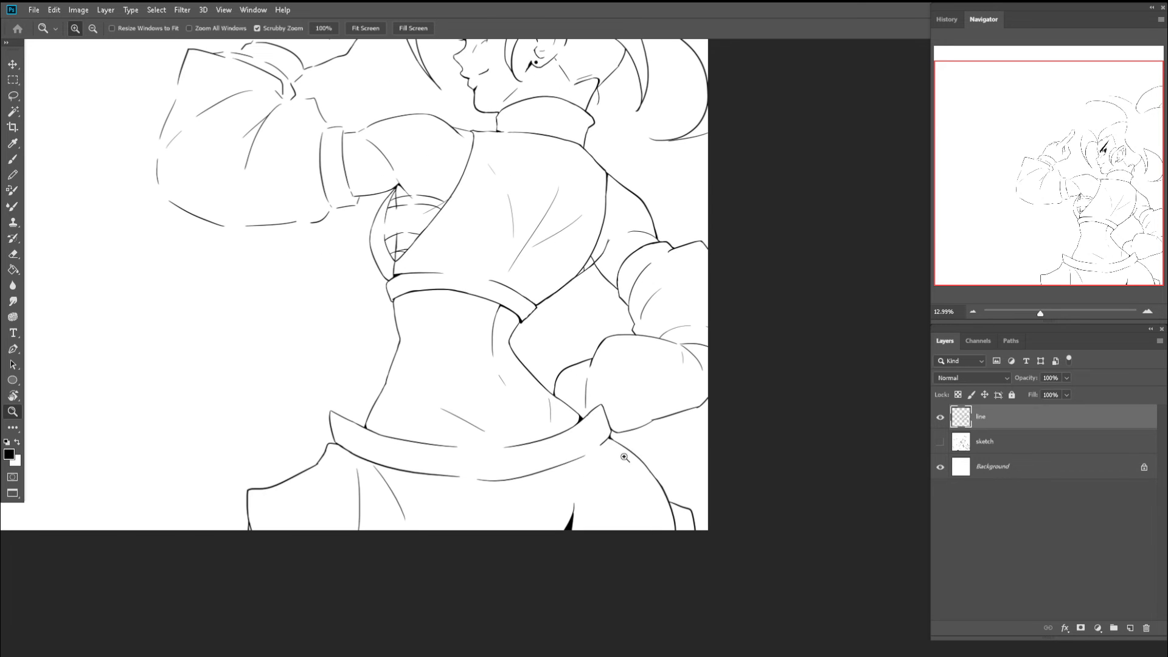
pyautogui.press('r')
pyautogui.moveTo(631, 396)
pyautogui.mouseDown()
pyautogui.moveTo(718, 341)
pyautogui.moveTo(725, 258)
pyautogui.moveTo(748, 353)
pyautogui.moveTo(722, 399)
pyautogui.moveTo(699, 364)
pyautogui.mouseUp()
pyautogui.press('z')
pyautogui.press('b')
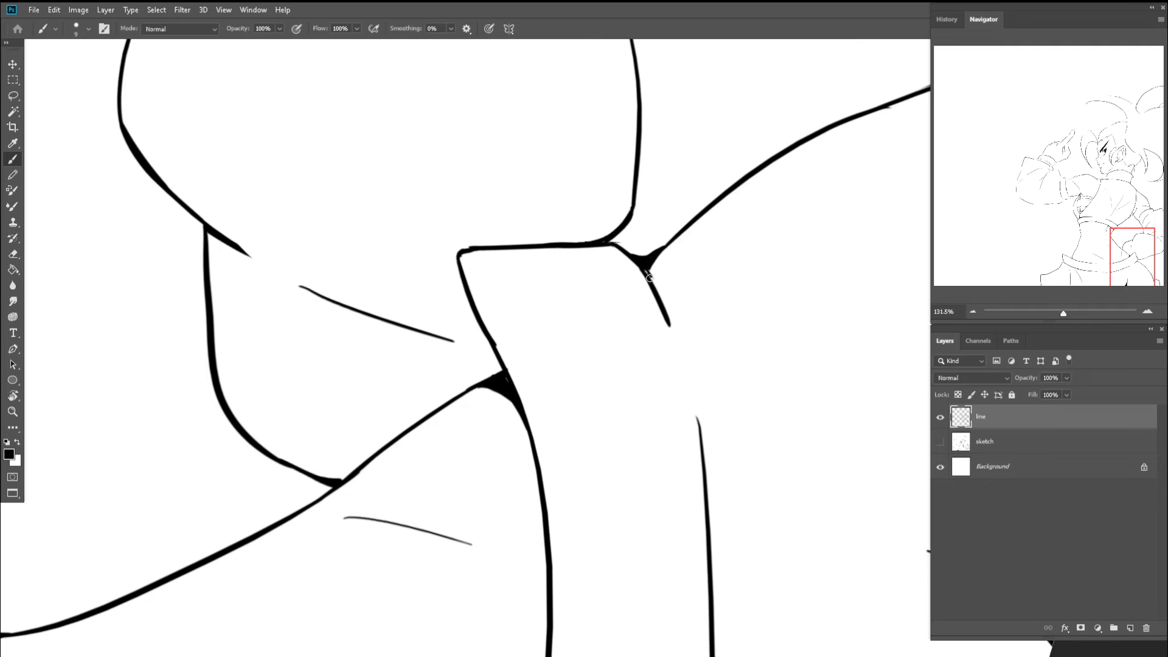
pyautogui.moveTo(649, 281); pyautogui.dragTo(698, 399)
pyautogui.moveTo(666, 323); pyautogui.dragTo(699, 446)
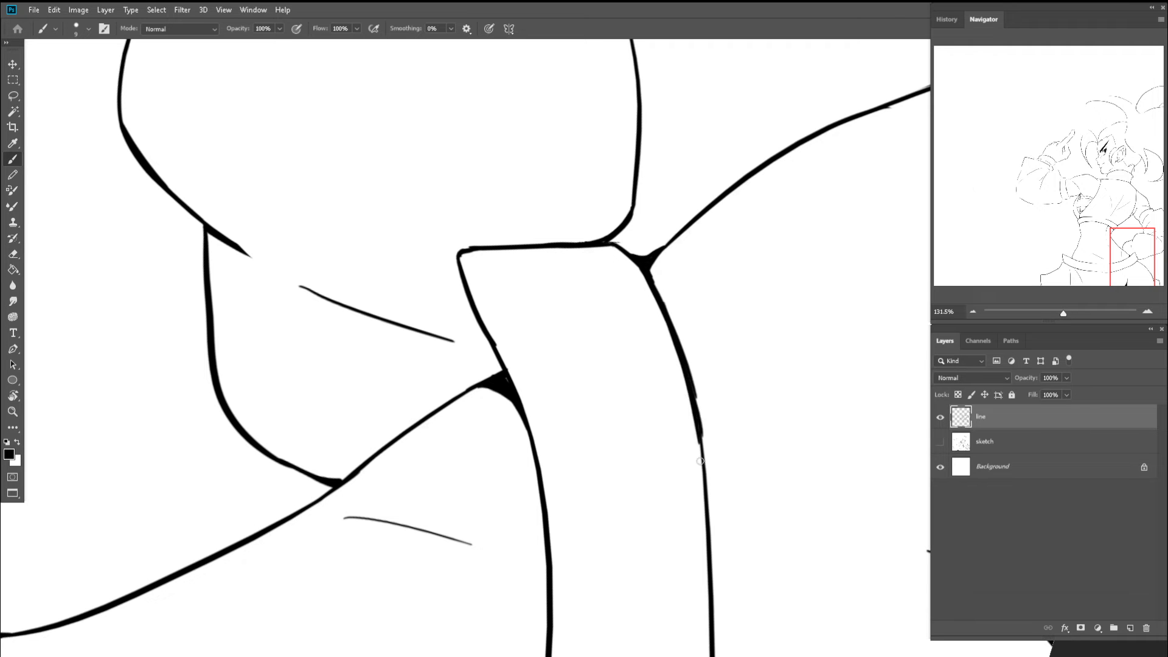
# - Close the gaps in the raised upper arm's top outline next to the sleeve band
pyautogui.press('z')
pyautogui.moveTo(716, 404)
pyautogui.mouseDown()
pyautogui.moveTo(626, 387)
pyautogui.moveTo(571, 405)
pyautogui.mouseUp()
pyautogui.press('b')
pyautogui.press('Escape')
pyautogui.press('z')
pyautogui.moveTo(536, 359); pyautogui.dragTo(479, 345)
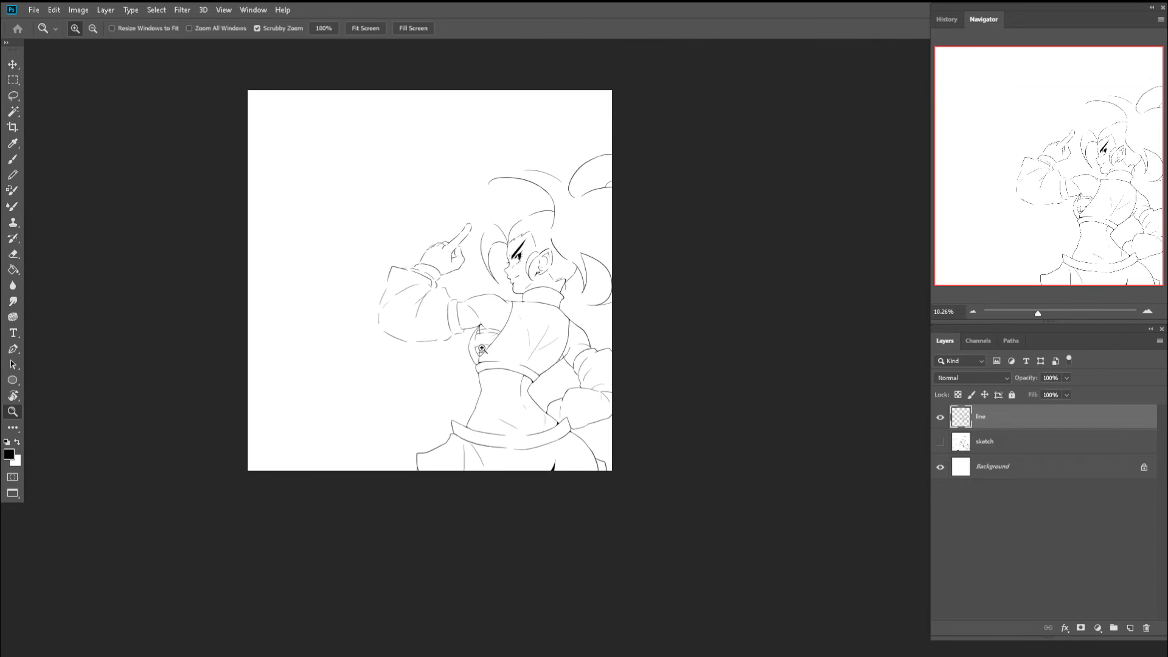
pyautogui.scroll(6, 454, 317)
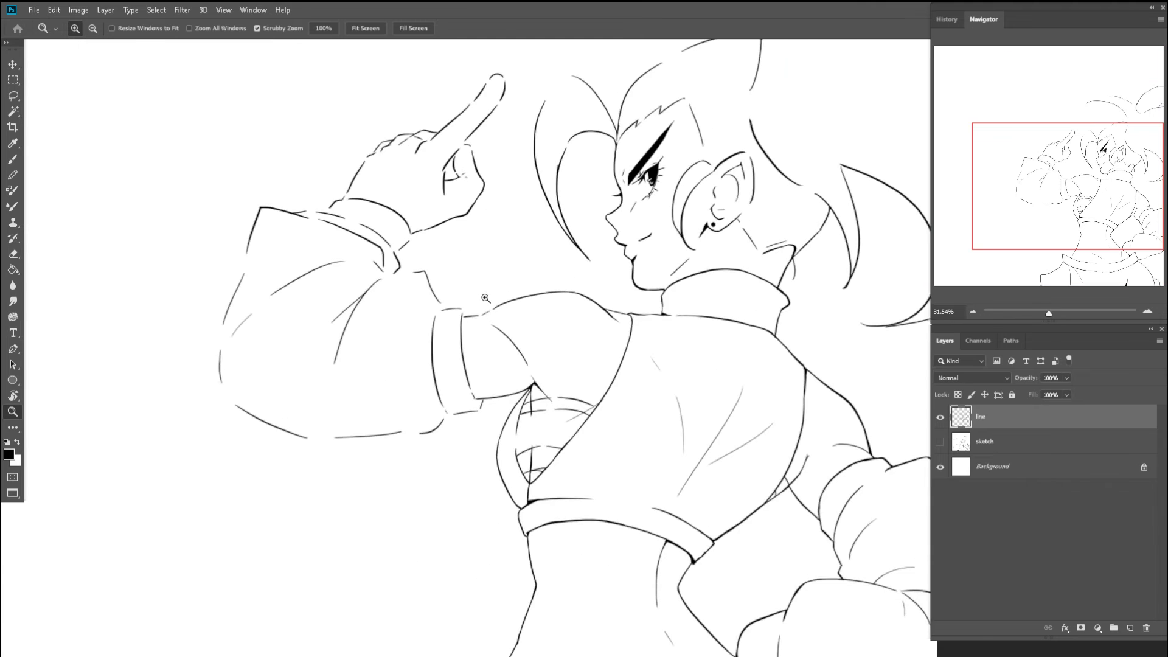
pyautogui.press('r')
pyautogui.moveTo(438, 268); pyautogui.dragTo(644, 261)
pyautogui.press('z')
pyautogui.scroll(4, 636, 259)
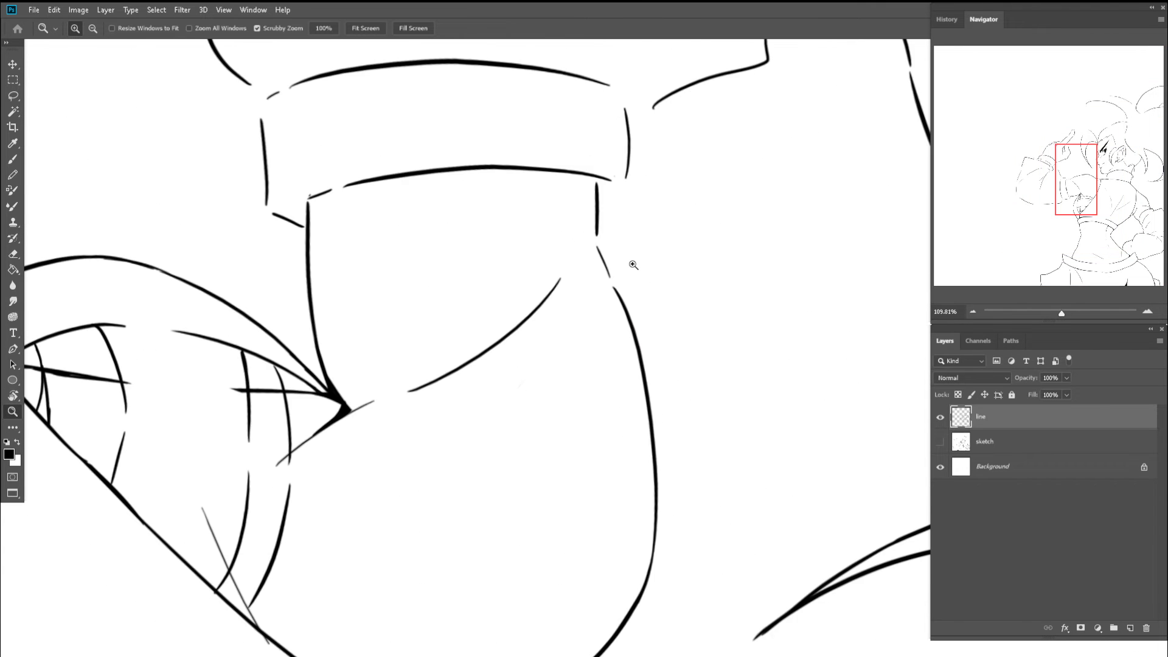
pyautogui.press('b')
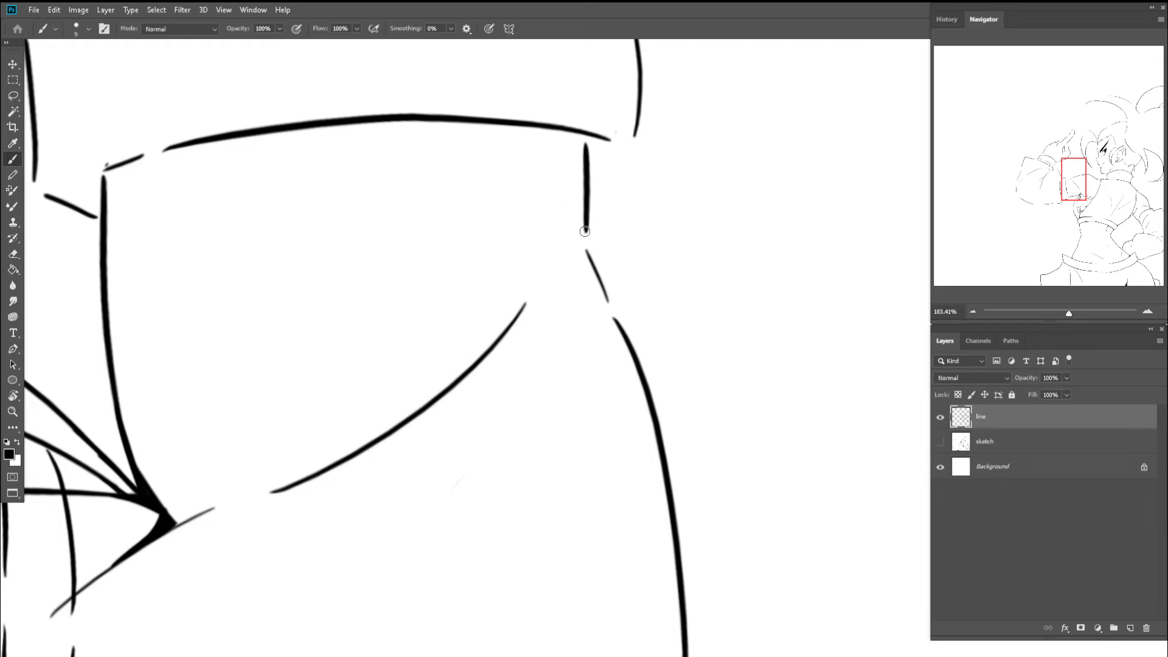
pyautogui.moveTo(587, 242); pyautogui.dragTo(632, 351)
# - Draw the short slanted end of the raised arm's sleeve band, joining its top edge to the upper arm outline
pyautogui.press('z')
pyautogui.moveTo(616, 278)
pyautogui.mouseDown()
pyautogui.moveTo(560, 257)
pyautogui.moveTo(614, 159)
pyautogui.moveTo(605, 176)
pyautogui.mouseUp()
pyautogui.press('b')
pyautogui.press('r')
pyautogui.moveTo(636, 135)
pyautogui.mouseDown()
pyautogui.moveTo(466, 165)
pyautogui.moveTo(545, 250)
pyautogui.moveTo(523, 252)
pyautogui.moveTo(528, 289)
pyautogui.mouseUp()
pyautogui.press('b')
pyautogui.press('space')
pyautogui.press('e')
pyautogui.press('b')
pyautogui.moveTo(540, 233); pyautogui.dragTo(523, 304)
pyautogui.moveTo(523, 304)
pyautogui.mouseDown()
pyautogui.moveTo(529, 272)
pyautogui.moveTo(453, 267)
pyautogui.mouseUp()
# - Join the sleeve band's top edge to its outer side with a rounded corner and add a short fold line on the sleeve
pyautogui.press('z')
pyautogui.press('c')
pyautogui.press('z')
pyautogui.moveTo(456, 329); pyautogui.dragTo(515, 316)
pyautogui.press('b')
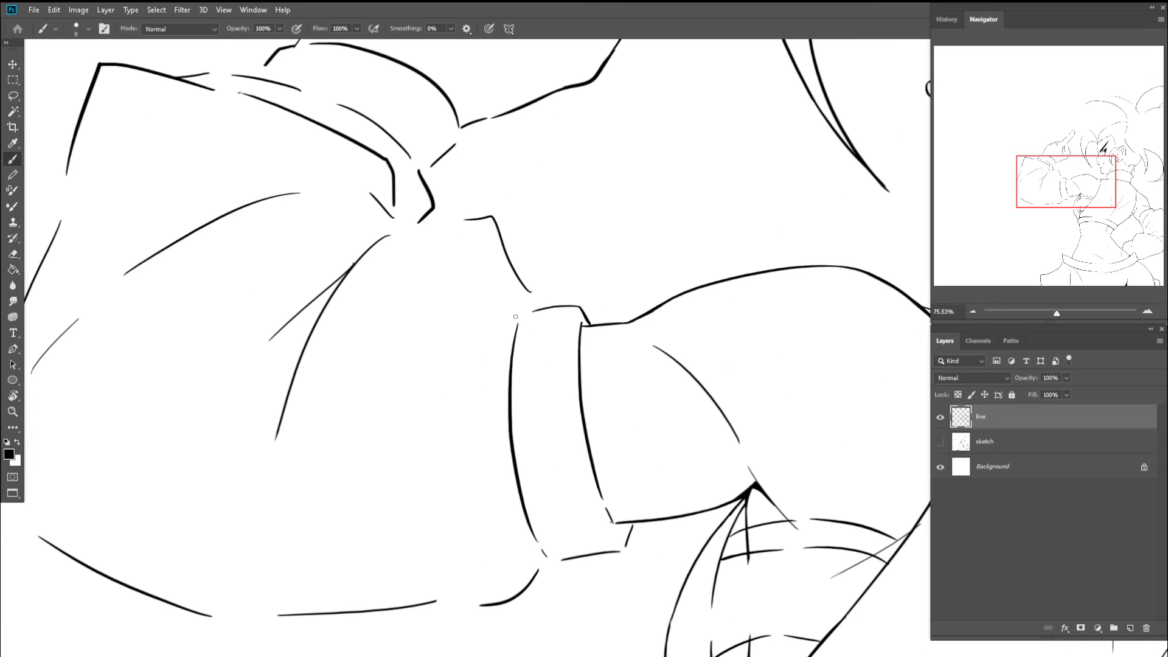
pyautogui.hotkey('ctrl', '+')
pyautogui.hotkey('ctrl', '+')
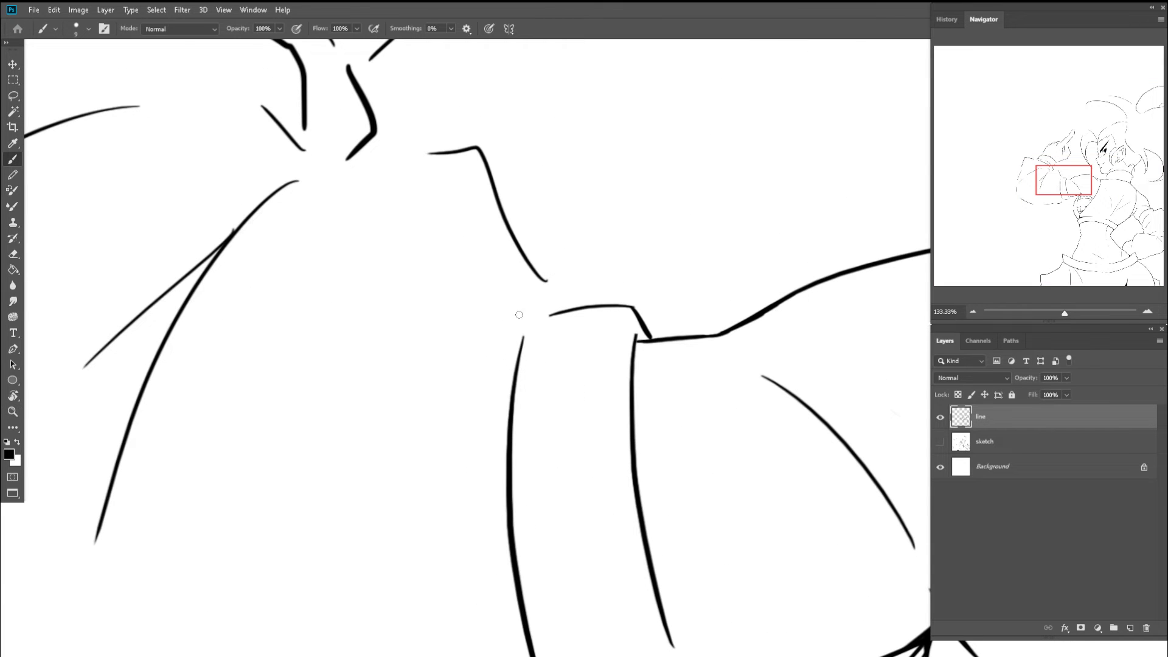
pyautogui.moveTo(489, 354); pyautogui.dragTo(454, 425)
pyautogui.press('z')
pyautogui.moveTo(545, 301); pyautogui.dragTo(561, 304)
pyautogui.press('b')
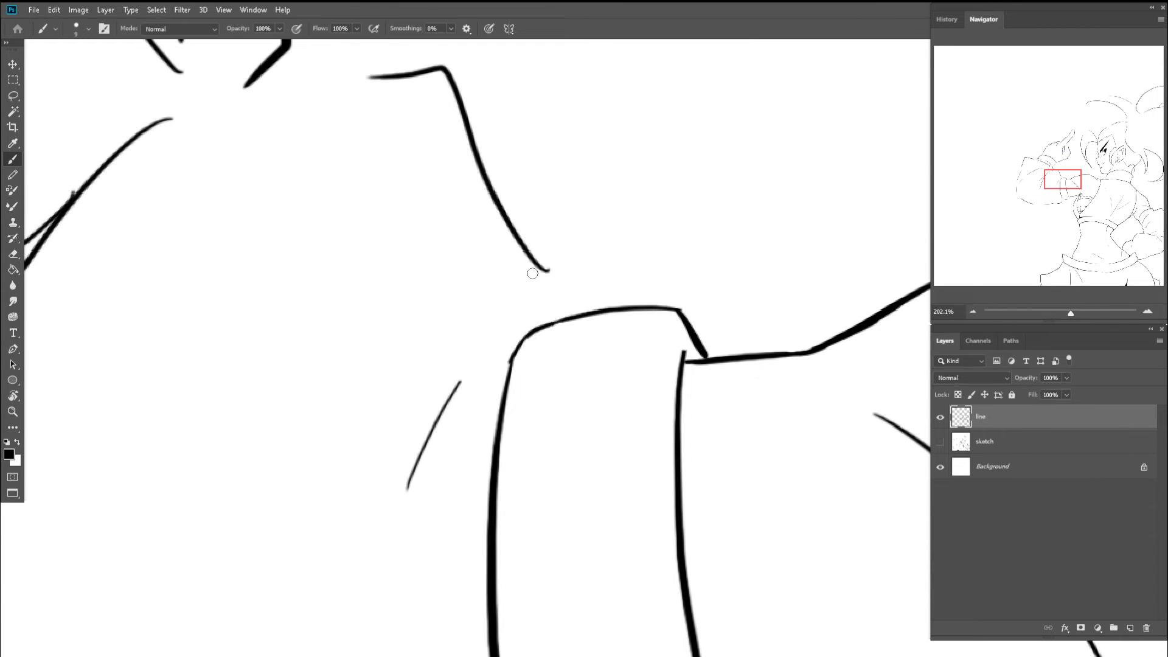
# - Erase the hooked tip of the raised sleeve's upper outline and extend the line to meet the sleeve band's top edge
pyautogui.press('e')
pyautogui.click(552, 271)
pyautogui.press('b')
pyautogui.moveTo(495, 194); pyautogui.dragTo(552, 298)
pyautogui.moveTo(515, 230); pyautogui.dragTo(557, 312)
pyautogui.moveTo(527, 249)
pyautogui.mouseDown()
pyautogui.moveTo(551, 296)
pyautogui.moveTo(478, 281)
pyautogui.moveTo(566, 305)
pyautogui.mouseUp()
# - Close the lower end of the raised arm's sleeve band, joining it to the upper arm and sleeve outlines with a darkened corner
pyautogui.press('z')
pyautogui.press('b')
pyautogui.press('r')
pyautogui.moveTo(696, 306)
pyautogui.mouseDown()
pyautogui.moveTo(457, 286)
pyautogui.moveTo(444, 346)
pyautogui.mouseUp()
pyautogui.press('z')
pyautogui.moveTo(554, 353)
pyautogui.mouseDown()
pyautogui.moveTo(609, 353)
pyautogui.moveTo(565, 442)
pyautogui.mouseUp()
pyautogui.press('b')
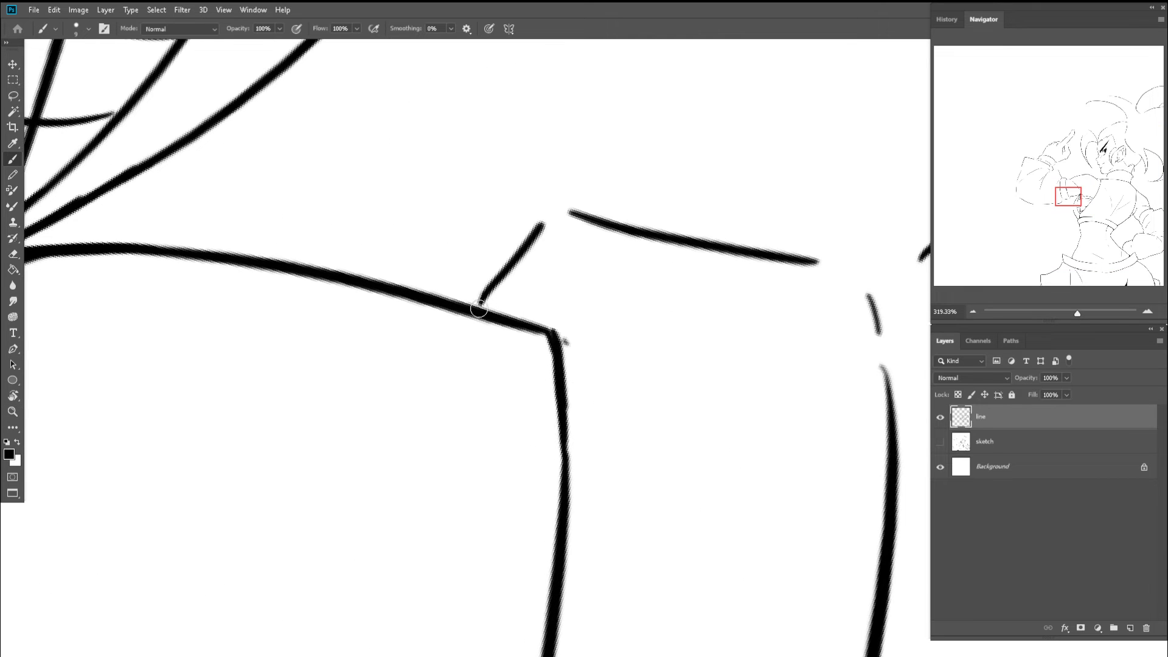
pyautogui.moveTo(478, 308); pyautogui.dragTo(478, 312)
pyautogui.press('space')
pyautogui.moveTo(545, 272); pyautogui.dragTo(440, 309)
pyautogui.moveTo(435, 262); pyautogui.dragTo(475, 252)
pyautogui.press('space')
pyautogui.moveTo(640, 293)
pyautogui.mouseDown()
pyautogui.moveTo(418, 252)
pyautogui.moveTo(552, 326)
pyautogui.moveTo(549, 304)
pyautogui.moveTo(566, 402)
pyautogui.mouseUp()
pyautogui.moveTo(557, 287)
pyautogui.mouseDown()
pyautogui.moveTo(595, 258)
pyautogui.moveTo(552, 275)
pyautogui.moveTo(576, 264)
pyautogui.moveTo(560, 304)
pyautogui.moveTo(608, 246)
pyautogui.moveTo(587, 280)
pyautogui.moveTo(584, 268)
pyautogui.moveTo(561, 330)
pyautogui.moveTo(568, 365)
pyautogui.mouseUp()
pyautogui.moveTo(585, 282); pyautogui.dragTo(511, 272)
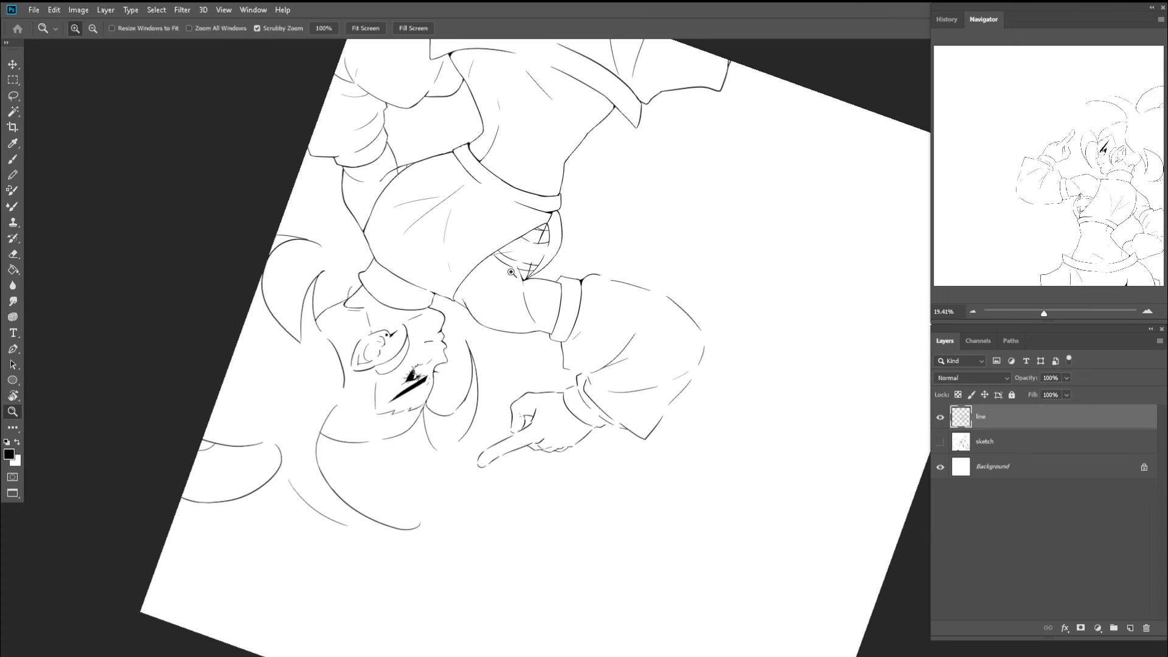
pyautogui.press('Escape')
pyautogui.moveTo(614, 308); pyautogui.dragTo(486, 269)
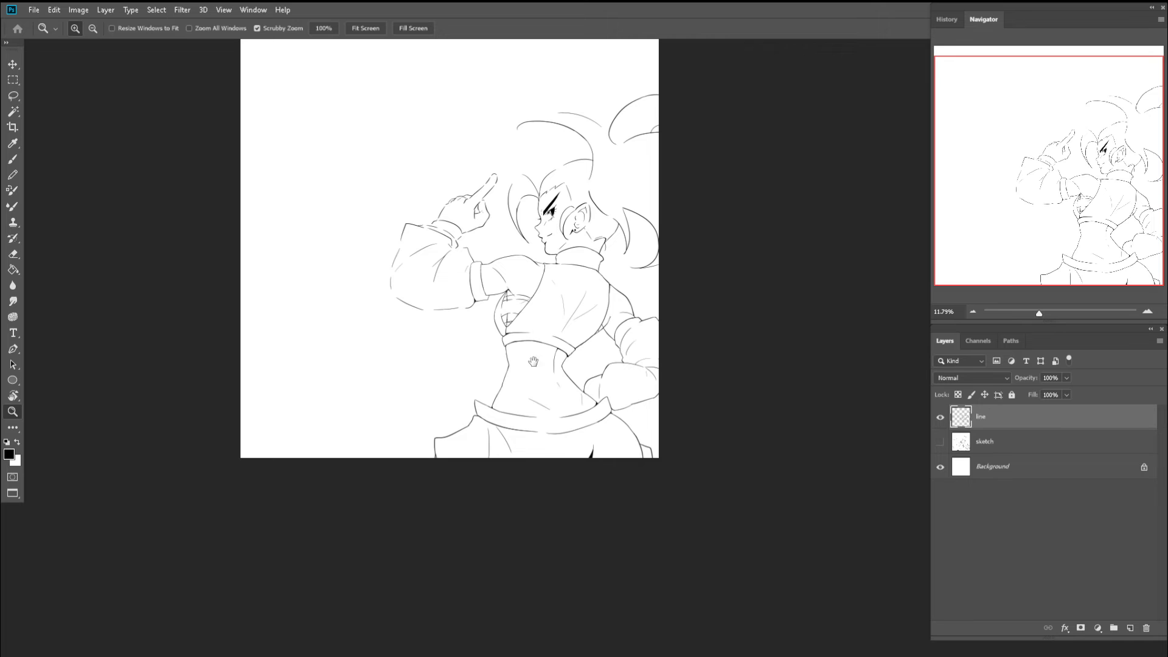
# - Draw a short, thin fold line on the back arm's sleeve just below the shoulder seam
pyautogui.scroll(5, 639, 292)
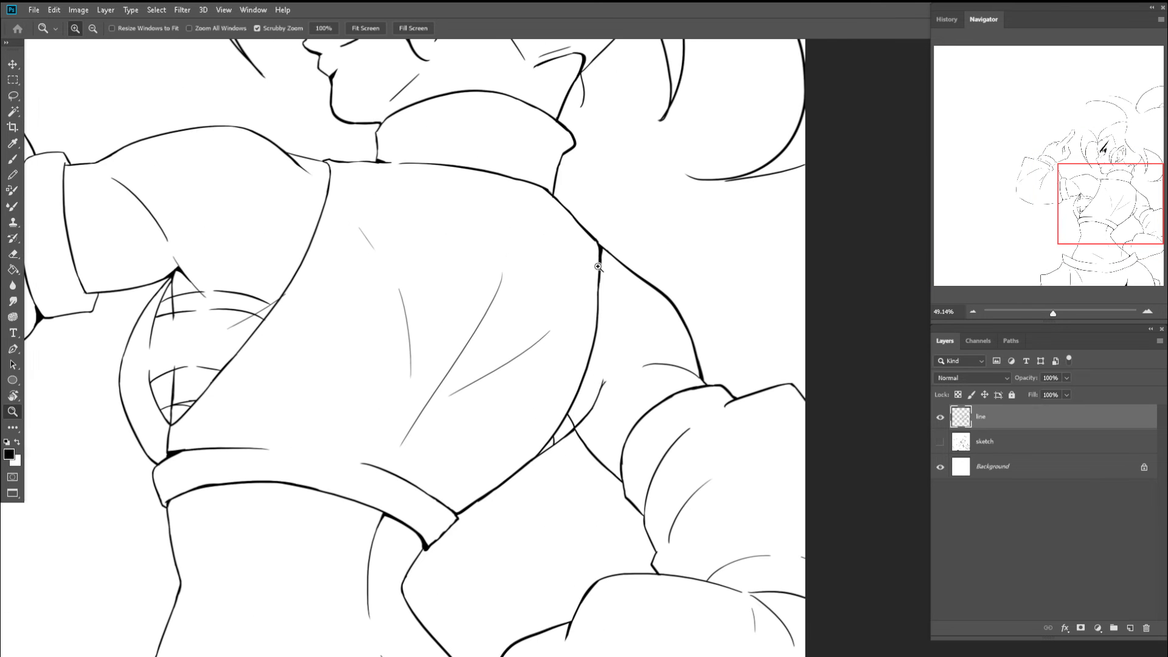
pyautogui.press('b')
pyautogui.hotkey('ctrl', 'z')
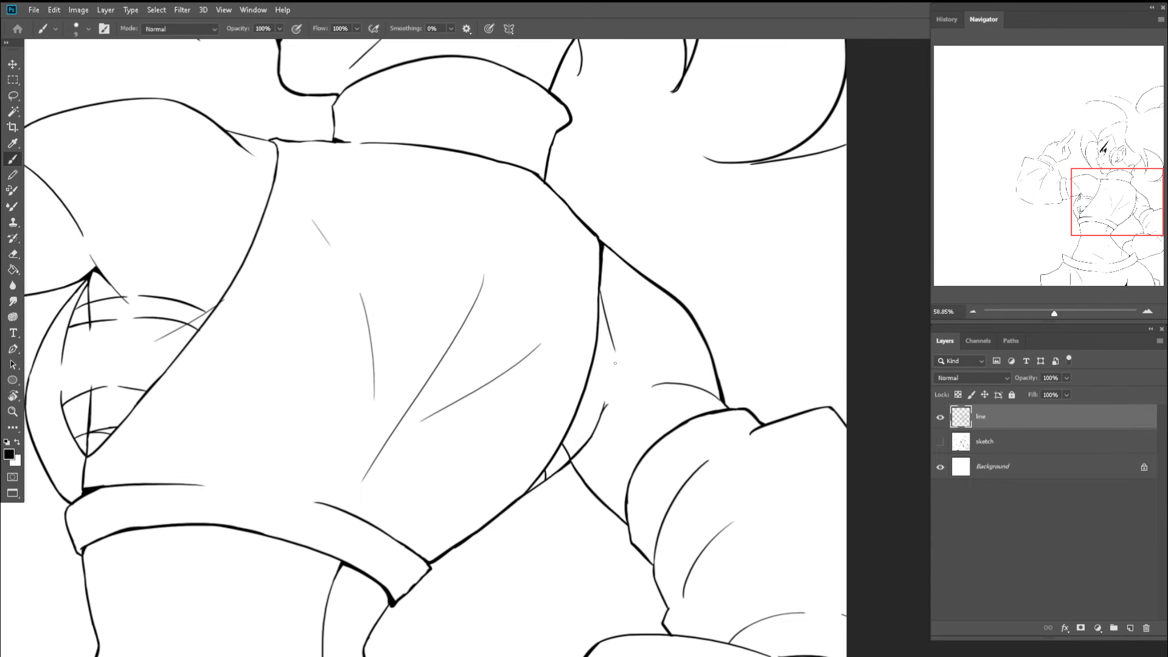
pyautogui.scroll(-5, 615, 363)
pyautogui.scroll(4, 617, 346)
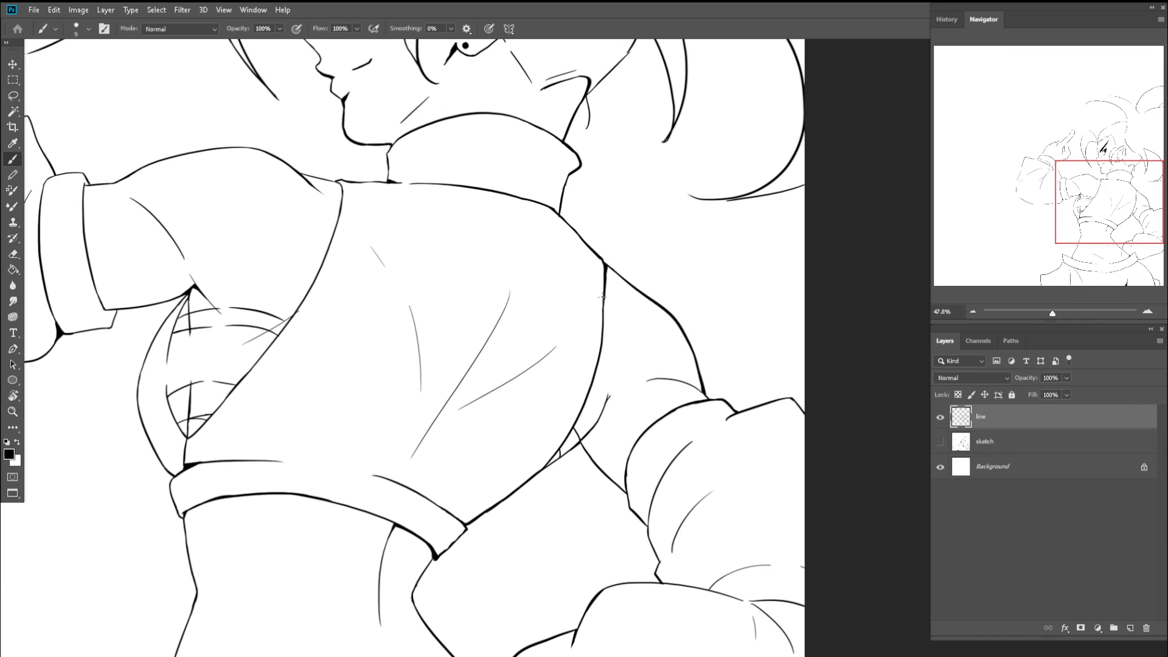
# - Thicken and smooth the back shoulder line of the top where it passes under the collar
pyautogui.moveTo(605, 267)
pyautogui.mouseDown()
pyautogui.moveTo(610, 338)
pyautogui.moveTo(534, 373)
pyautogui.moveTo(447, 359)
pyautogui.moveTo(505, 465)
pyautogui.moveTo(436, 276)
pyautogui.moveTo(487, 217)
pyautogui.mouseUp()
pyautogui.press('r')
pyautogui.hotkey('ctrl', 'space')
pyautogui.moveTo(550, 304); pyautogui.dragTo(591, 292)
pyautogui.press('c')
pyautogui.hotkey('ctrl', 'space')
pyautogui.moveTo(511, 253); pyautogui.dragTo(671, 348)
pyautogui.hotkey('ctrl', 'z')
pyautogui.hotkey('ctrl', 'z')
pyautogui.hotkey('ctrl', 'z')
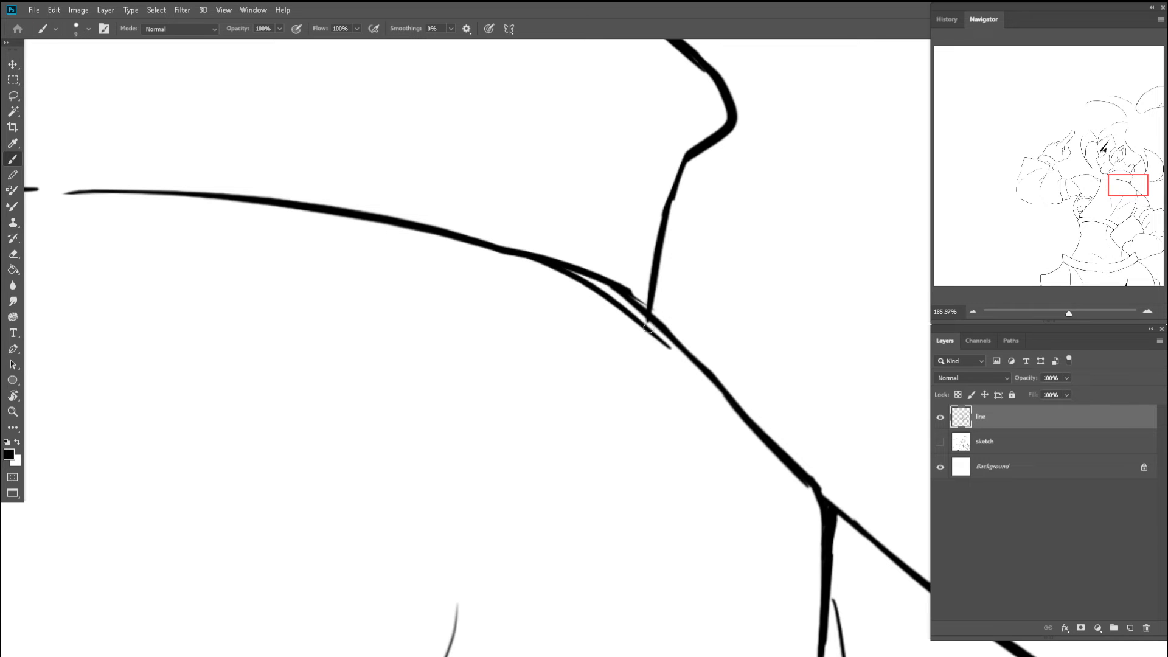
pyautogui.moveTo(560, 269)
pyautogui.mouseDown()
pyautogui.moveTo(670, 347)
pyautogui.moveTo(661, 330)
pyautogui.moveTo(696, 368)
pyautogui.mouseUp()
pyautogui.moveTo(600, 285); pyautogui.dragTo(693, 366)
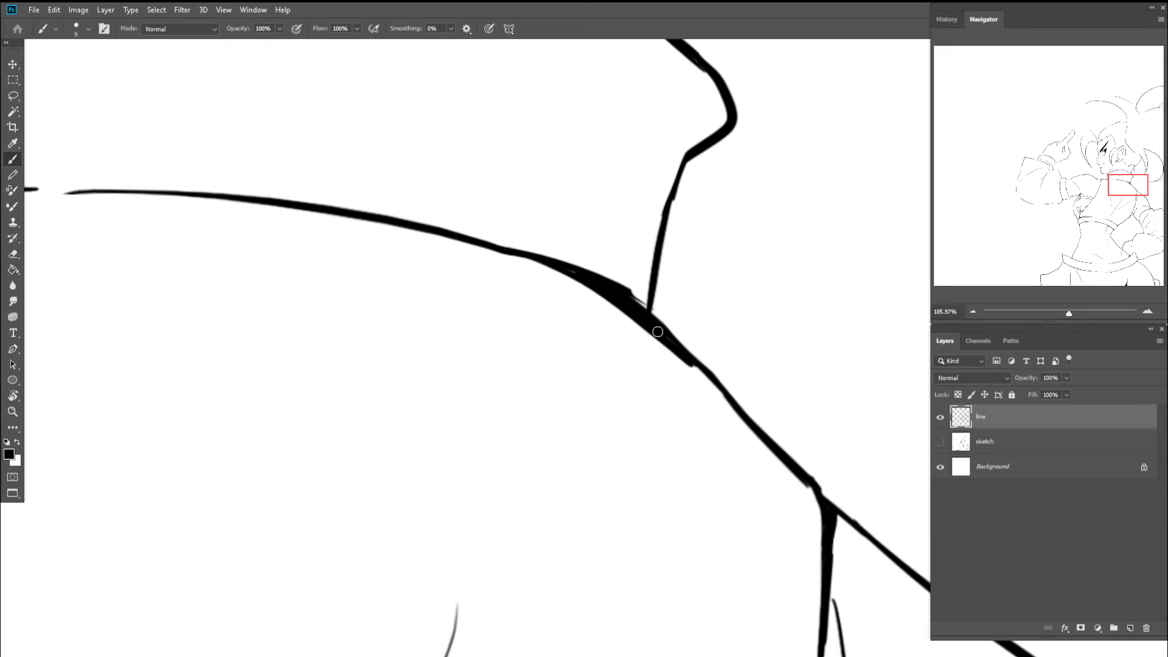
pyautogui.moveTo(658, 331); pyautogui.dragTo(728, 397)
pyautogui.moveTo(520, 259)
pyautogui.mouseDown()
pyautogui.moveTo(567, 275)
pyautogui.moveTo(469, 271)
pyautogui.mouseUp()
pyautogui.moveTo(565, 280); pyautogui.dragTo(508, 274)
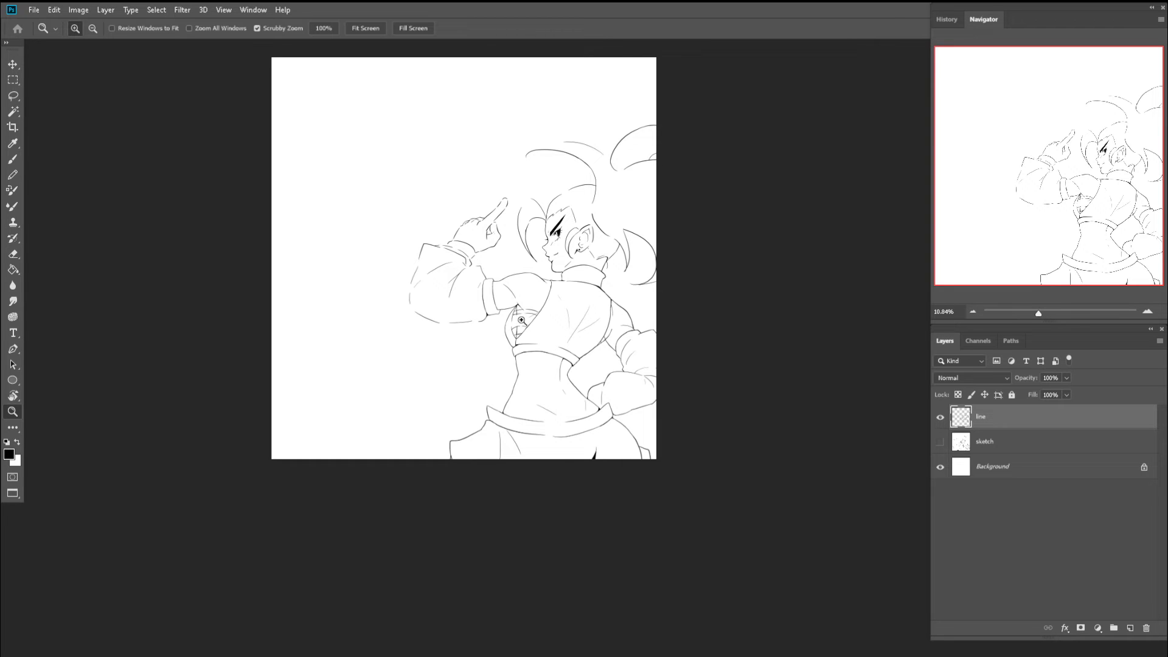
# - Draw the waistband's front end edge, join its lower corner to the pants outline and darken that corner
pyautogui.moveTo(495, 413)
pyautogui.mouseDown()
pyautogui.moveTo(547, 414)
pyautogui.moveTo(507, 410)
pyautogui.mouseUp()
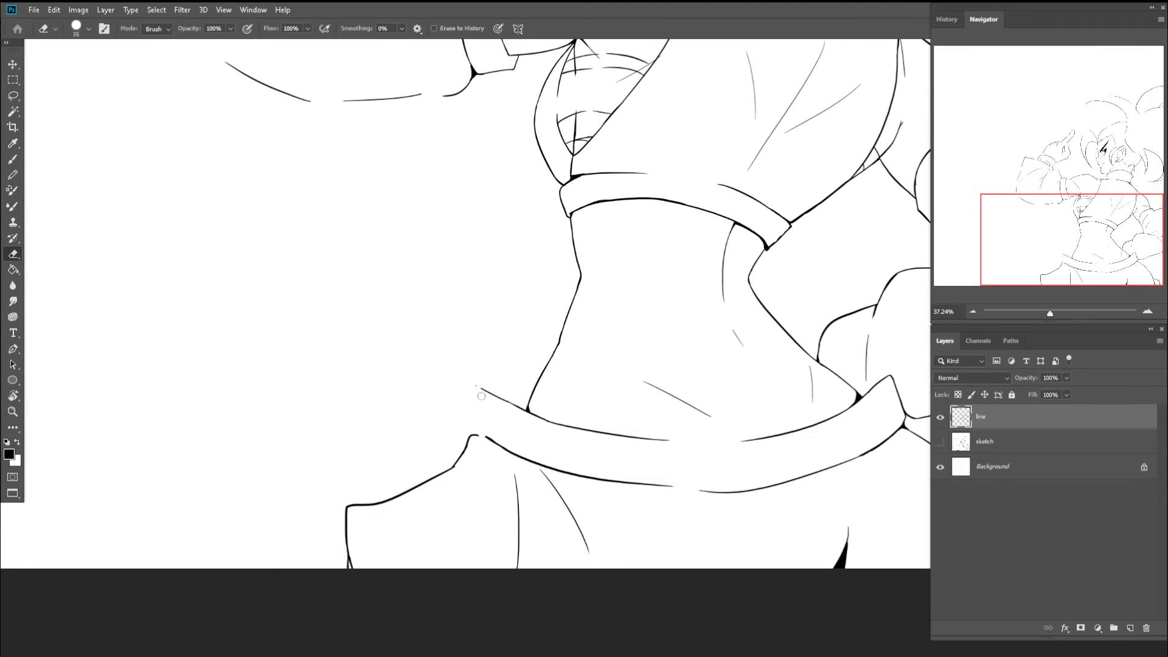
pyautogui.press('b')
pyautogui.scroll(2, 490, 394)
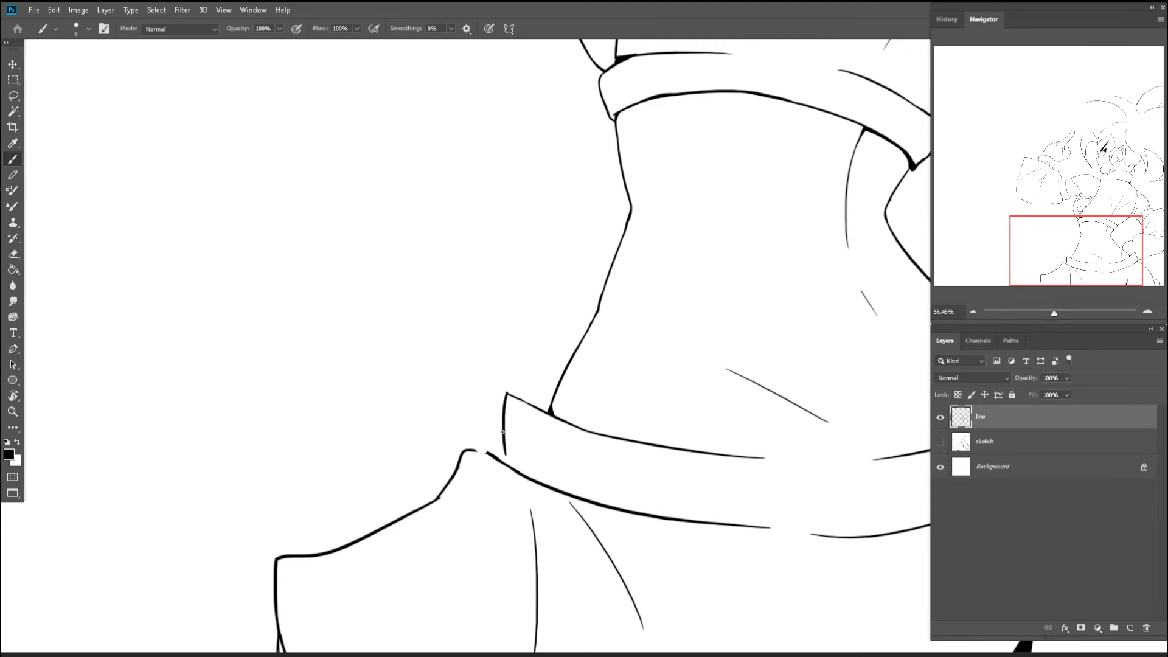
pyautogui.hotkey('ctrl', 'z')
pyautogui.moveTo(507, 393)
pyautogui.mouseDown()
pyautogui.moveTo(505, 466)
pyautogui.moveTo(509, 448)
pyautogui.mouseUp()
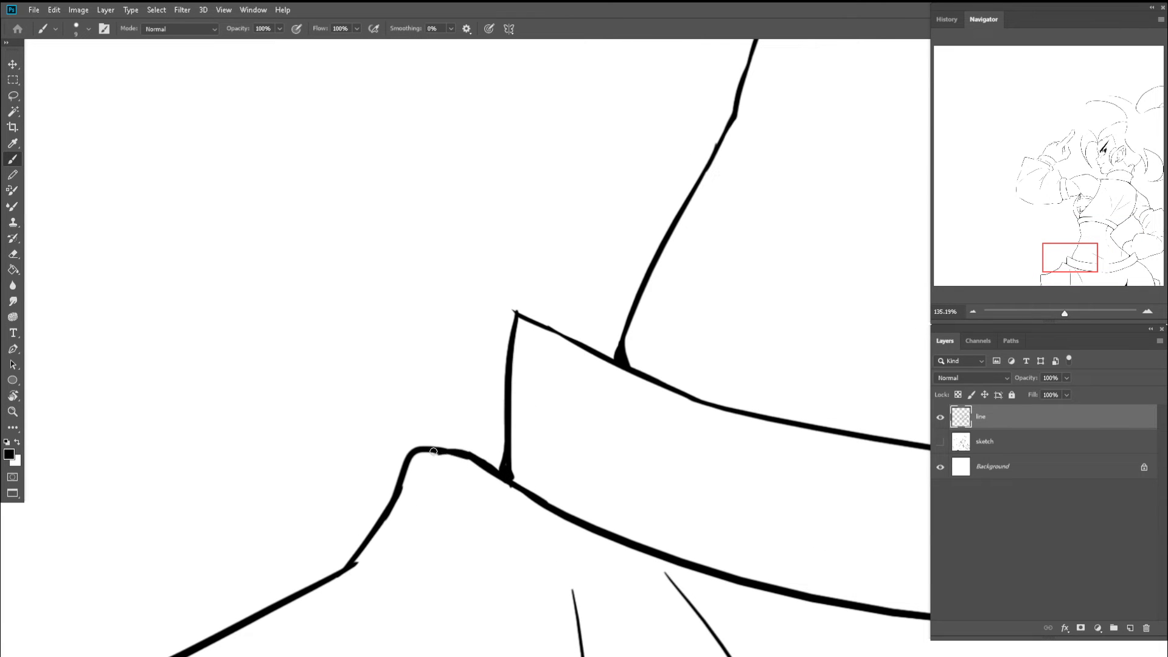
pyautogui.press('e')
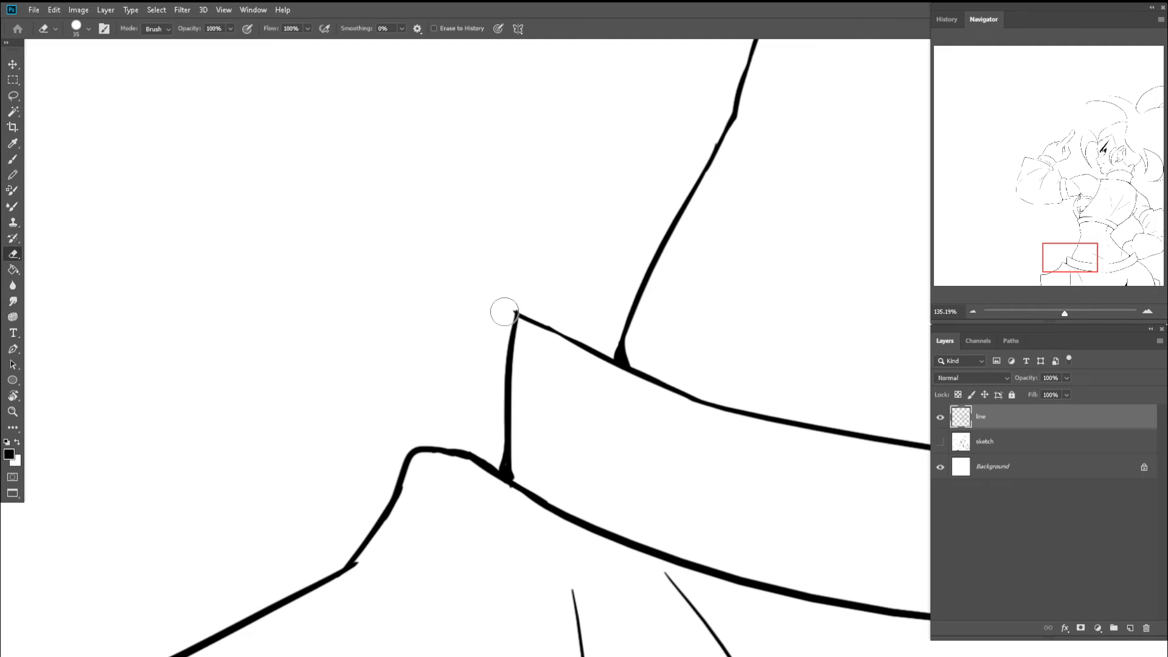
pyautogui.scroll(-8, 505, 298)
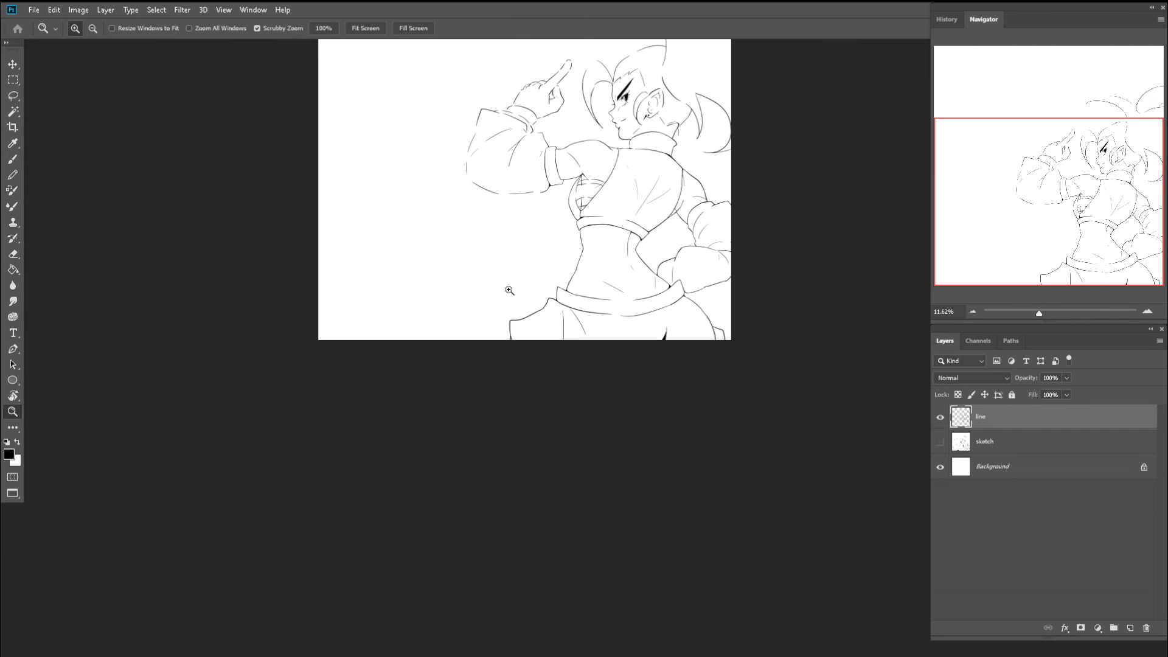
# - Close the gap in the middle of the waistband's lower edge and trim the overlapping stroke ends
pyautogui.press('r')
pyautogui.moveTo(477, 264); pyautogui.dragTo(636, 303)
pyautogui.press('z')
pyautogui.moveTo(666, 363)
pyautogui.mouseDown()
pyautogui.moveTo(541, 280)
pyautogui.moveTo(560, 376)
pyautogui.mouseUp()
pyautogui.press('b')
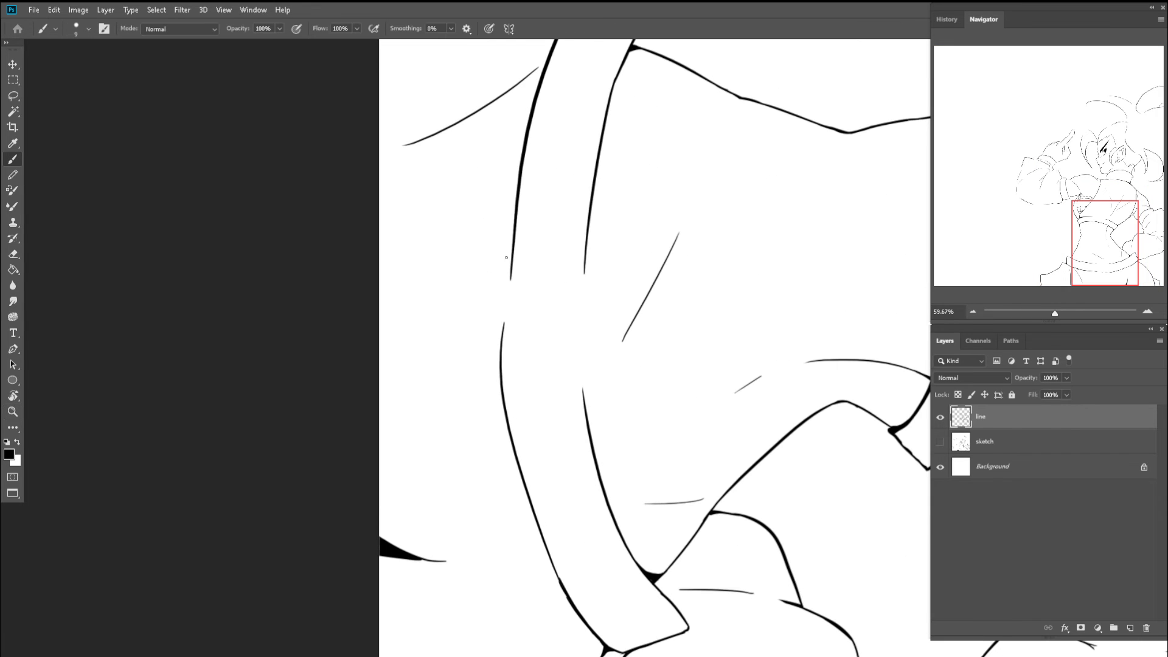
pyautogui.moveTo(516, 225); pyautogui.dragTo(501, 380)
pyautogui.hotkey('ctrl', 'z')
pyautogui.press('r')
pyautogui.moveTo(513, 199); pyautogui.dragTo(498, 191)
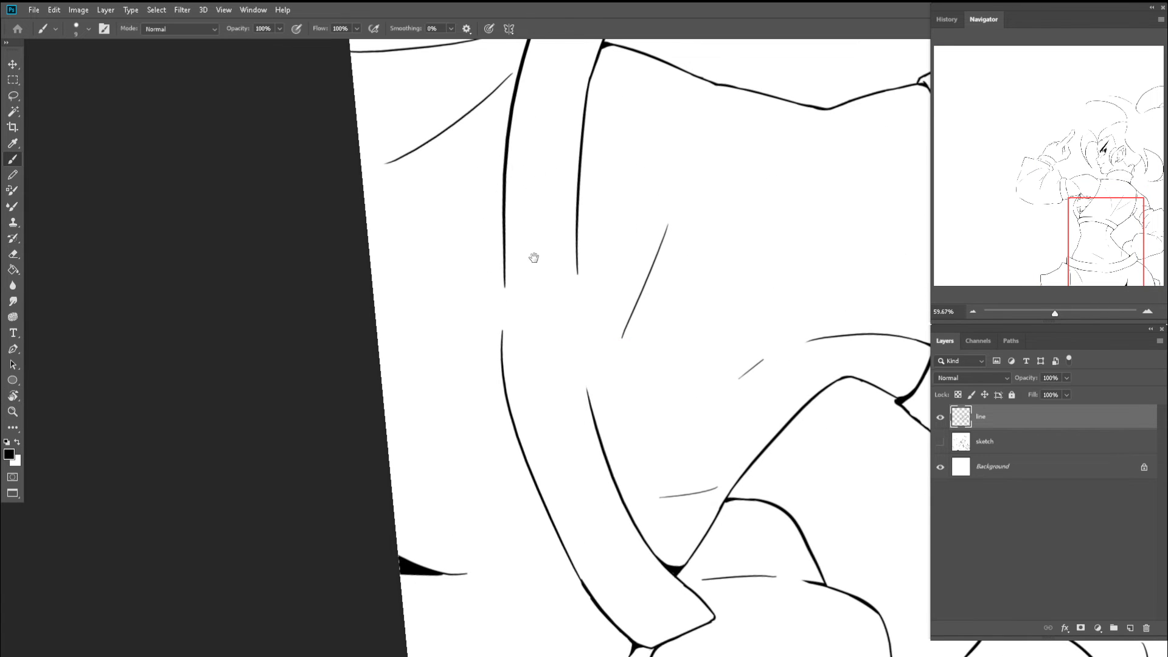
pyautogui.moveTo(534, 258); pyautogui.dragTo(558, 266)
pyautogui.moveTo(531, 219); pyautogui.dragTo(526, 383)
pyautogui.hotkey('ctrl', 'z')
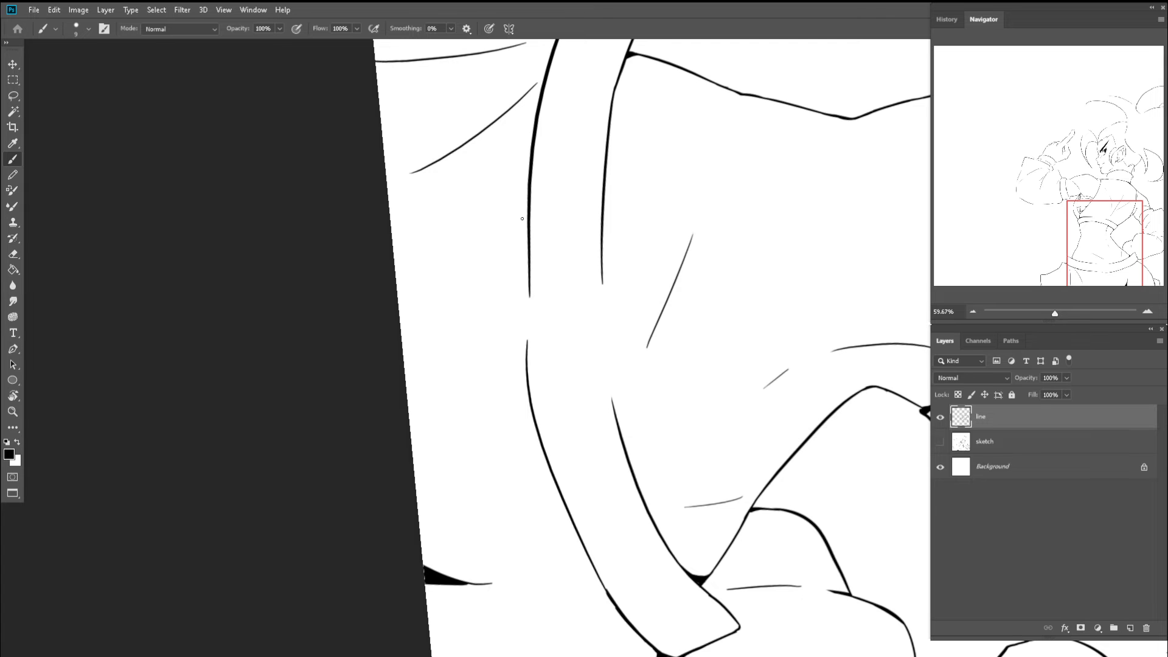
pyautogui.moveTo(531, 217); pyautogui.dragTo(529, 368)
pyautogui.scroll(2, 529, 368)
pyautogui.press('e')
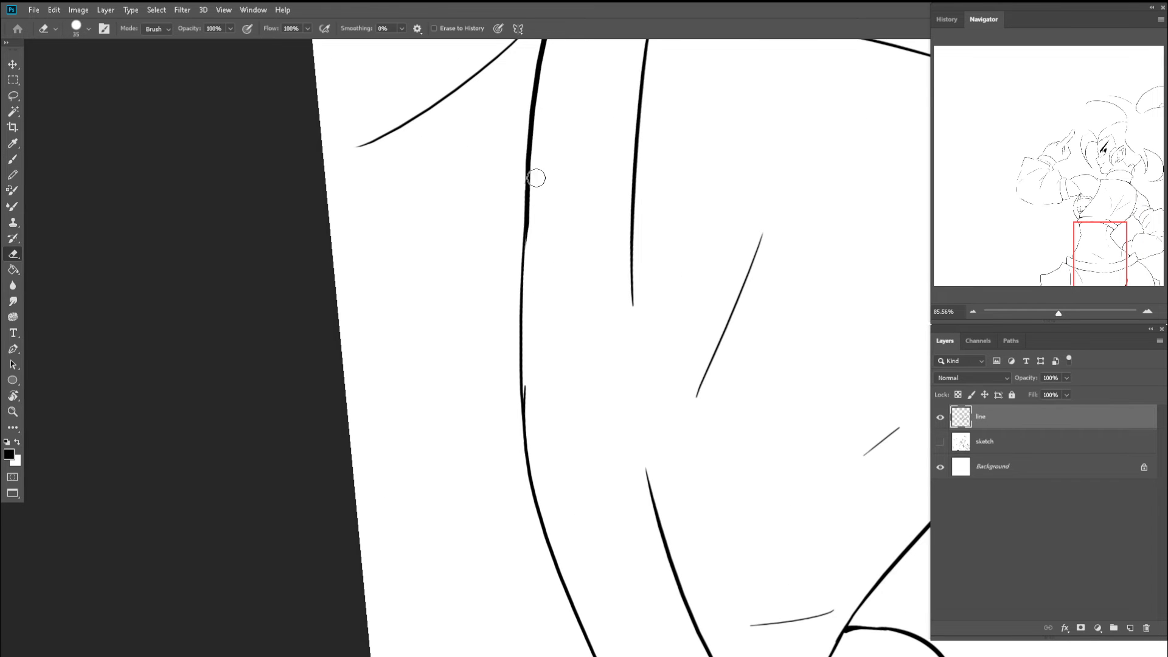
pyautogui.moveTo(536, 178); pyautogui.dragTo(533, 380)
# - Close the gap in the middle of the waistband's upper edge and clean up the joined strokes
pyautogui.moveTo(611, 338); pyautogui.dragTo(485, 295)
pyautogui.press('b')
pyautogui.moveTo(506, 219); pyautogui.dragTo(527, 461)
pyautogui.hotkey('ctrl', 'z')
pyautogui.press('z')
pyautogui.moveTo(487, 279)
pyautogui.mouseDown()
pyautogui.moveTo(461, 294)
pyautogui.moveTo(500, 349)
pyautogui.mouseUp()
pyautogui.press('e')
pyautogui.moveTo(461, 309); pyautogui.dragTo(470, 380)
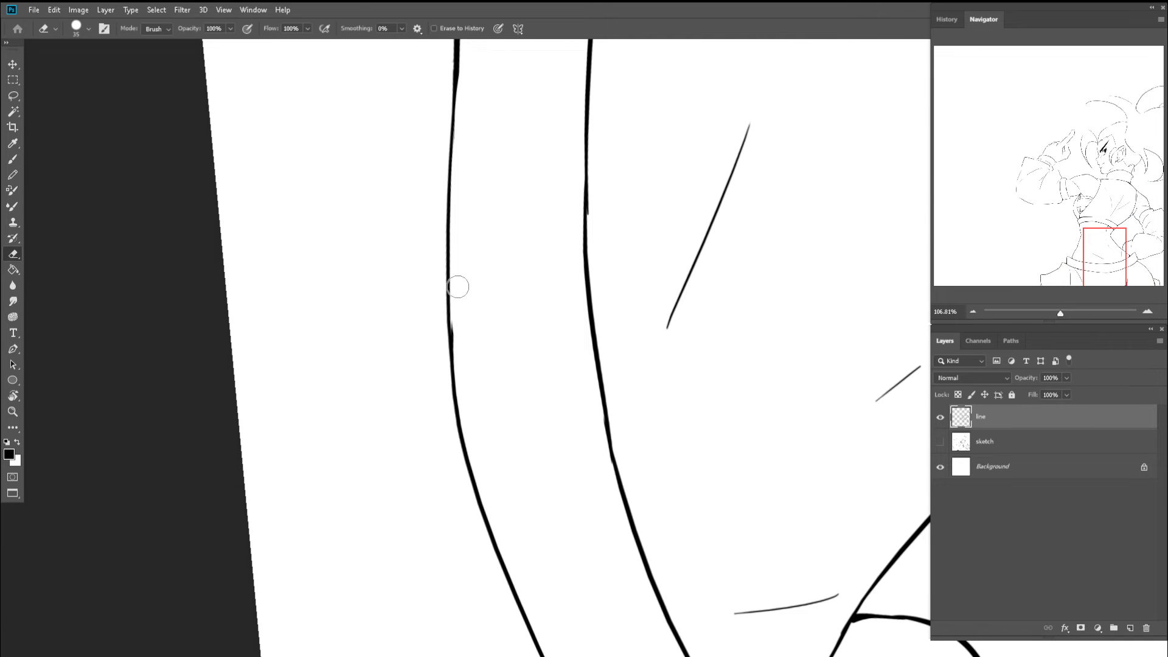
pyautogui.moveTo(550, 253)
pyautogui.mouseDown()
pyautogui.moveTo(491, 318)
pyautogui.moveTo(507, 324)
pyautogui.moveTo(446, 300)
pyautogui.mouseUp()
# - Extend the slanted front pants fold up to the waistband's lower edge and thicken the junction into a dark wedge
pyautogui.press('b')
pyautogui.press('z')
pyautogui.press('r')
pyautogui.press('Escape')
pyautogui.press('z')
pyautogui.moveTo(487, 428)
pyautogui.mouseDown()
pyautogui.moveTo(542, 477)
pyautogui.moveTo(612, 511)
pyautogui.mouseUp()
pyautogui.press('b')
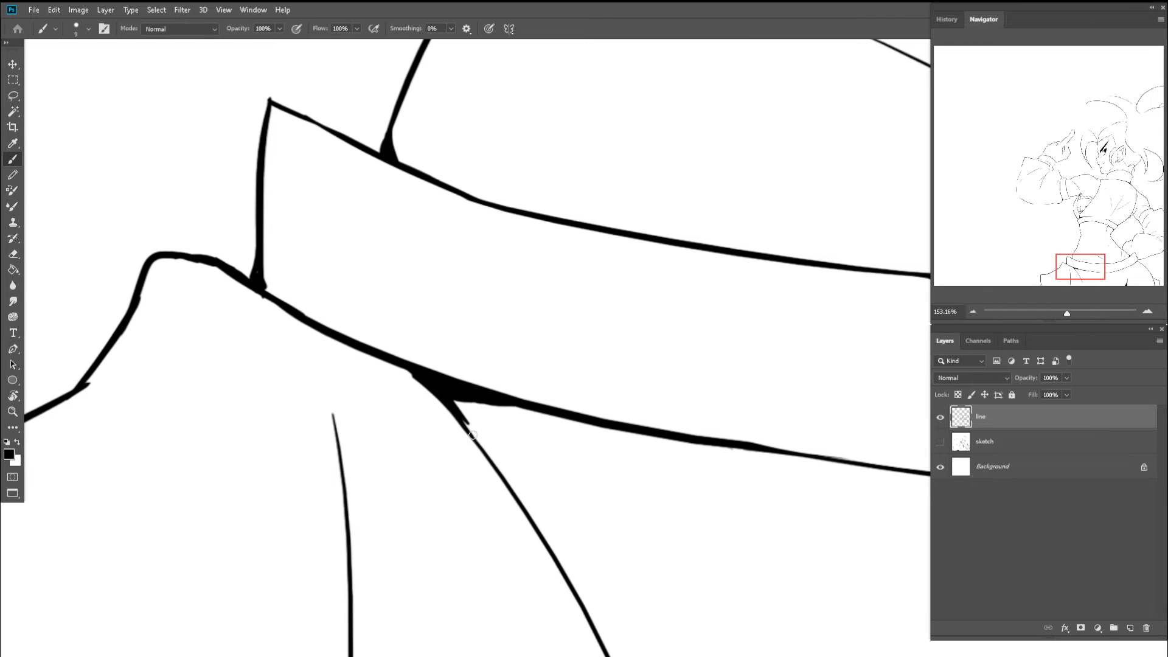
pyautogui.moveTo(445, 387); pyautogui.dragTo(493, 460)
pyautogui.moveTo(461, 414); pyautogui.dragTo(511, 484)
pyautogui.hotkey('ctrl', 'z')
pyautogui.moveTo(451, 398); pyautogui.dragTo(515, 490)
pyautogui.press('z')
pyautogui.scroll(-5, 540, 506)
pyautogui.scroll(-1, 570, 441)
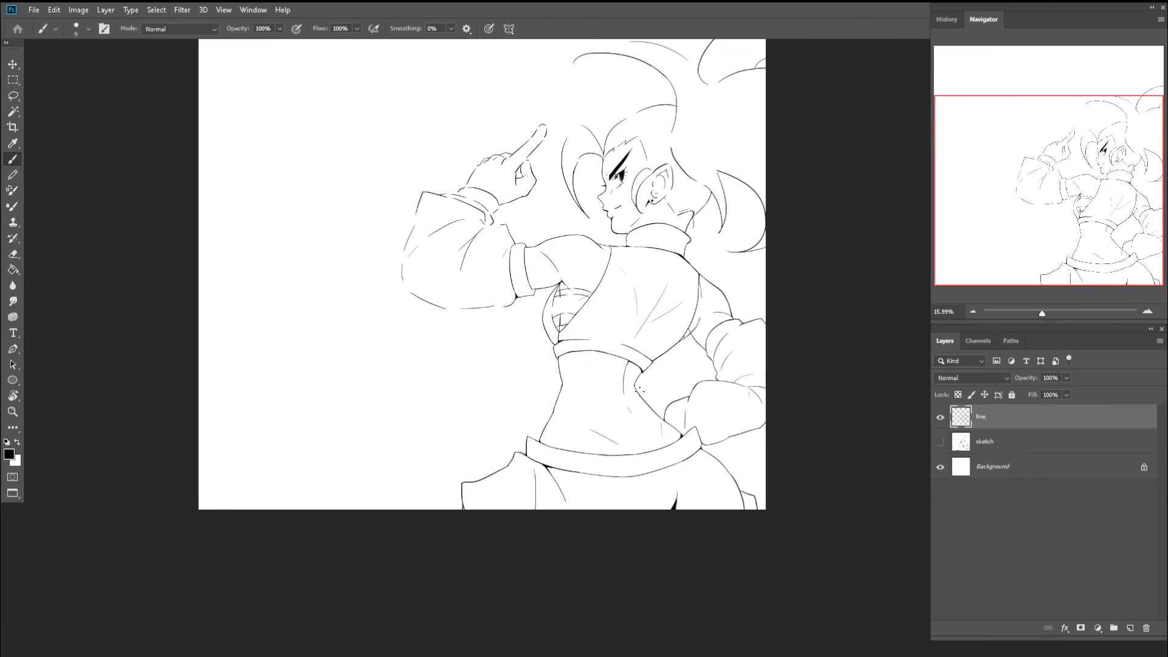
# - Thicken the rear hip outline into a solid black wedge where it meets the canvas's bottom edge
pyautogui.scroll(3, 488, 509)
pyautogui.moveTo(545, 472); pyautogui.dragTo(508, 416)
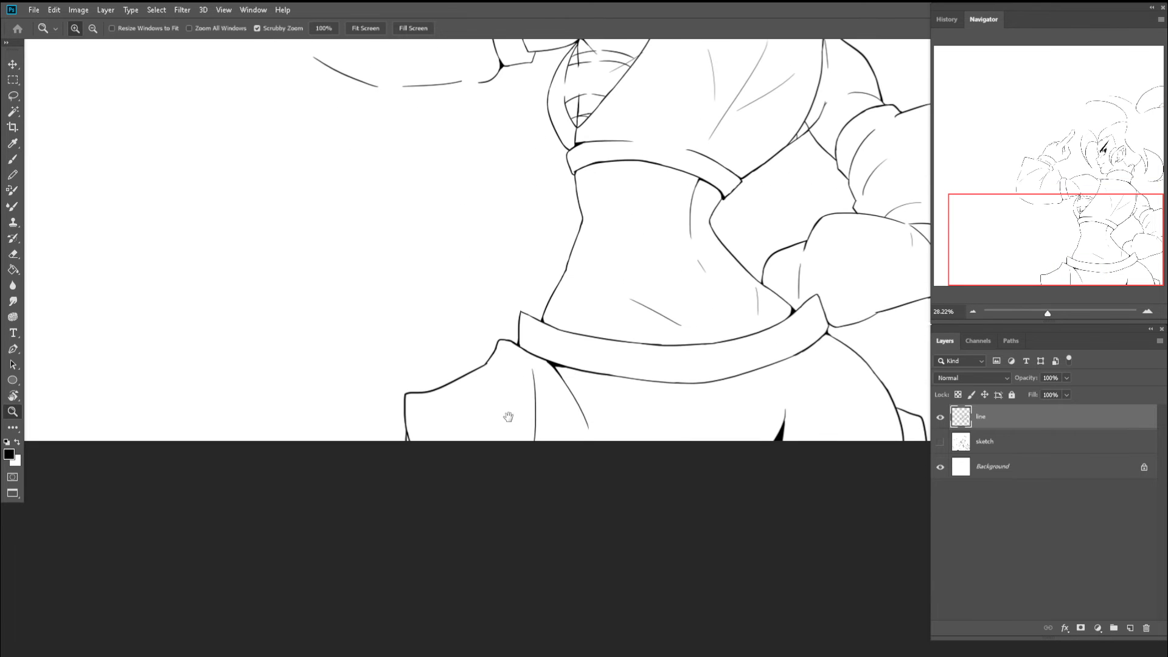
pyautogui.moveTo(627, 396); pyautogui.dragTo(550, 397)
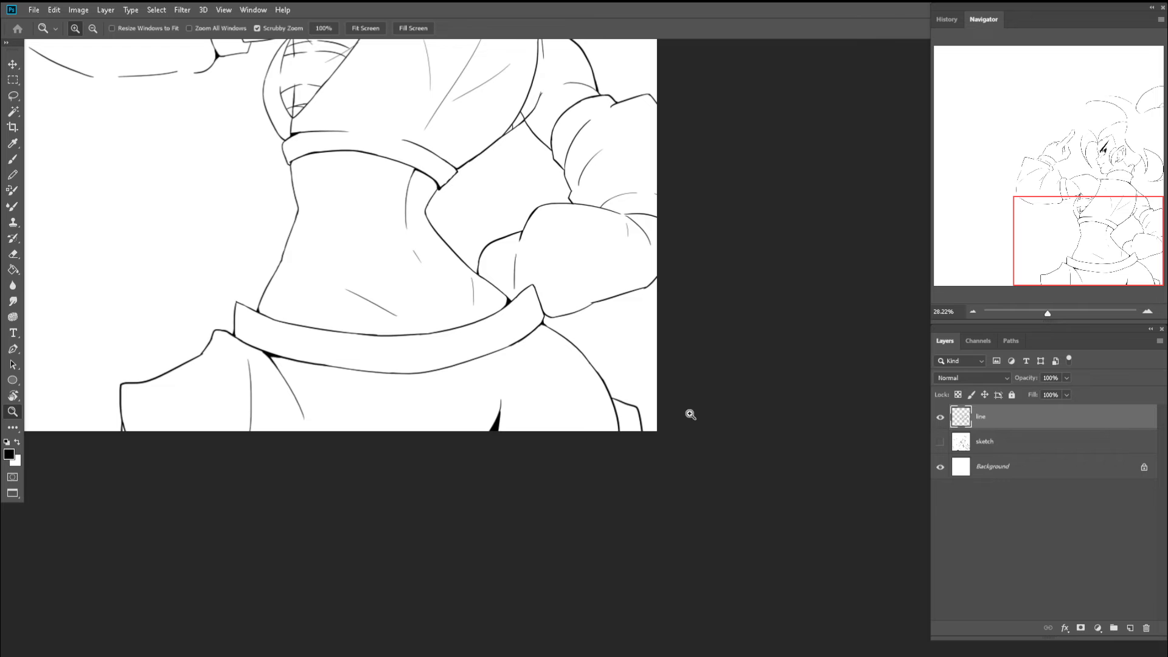
pyautogui.scroll(5, 645, 419)
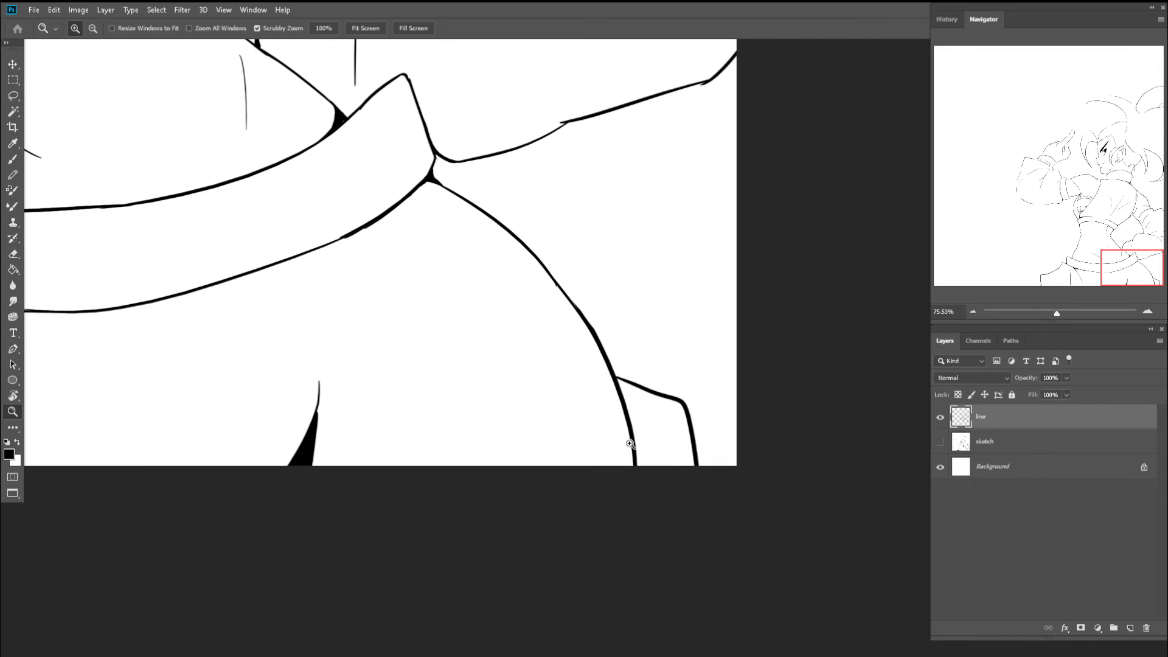
pyautogui.scroll(2, 630, 444)
pyautogui.press('b')
pyautogui.moveTo(614, 395); pyautogui.dragTo(626, 473)
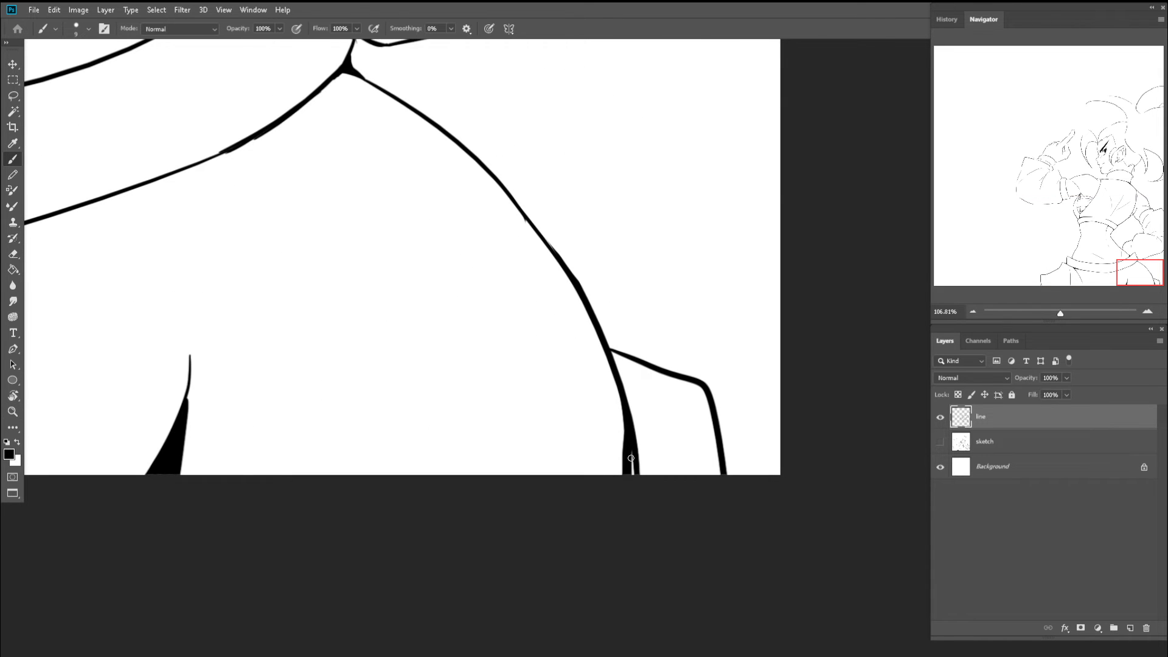
pyautogui.moveTo(627, 407); pyautogui.dragTo(650, 479)
pyautogui.press('z')
pyautogui.moveTo(632, 428)
pyautogui.mouseDown()
pyautogui.moveTo(576, 426)
pyautogui.moveTo(549, 391)
pyautogui.mouseUp()
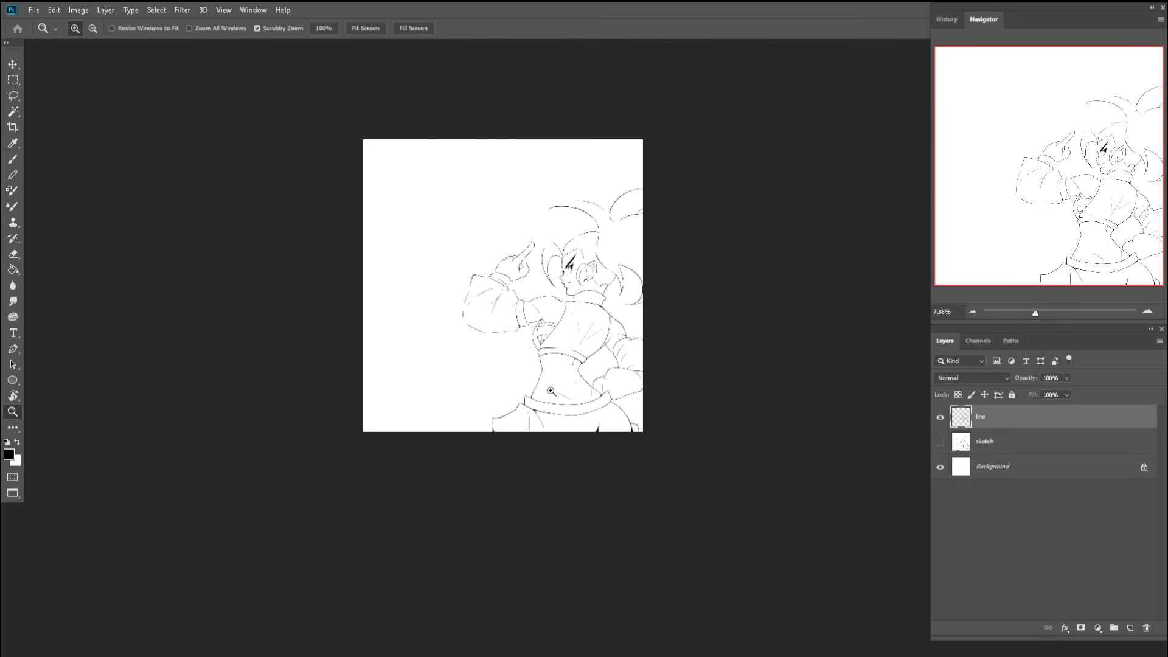
# - Extend the back forearm sleeve's outline from the fold toward the gap near the canvas edge, adding a curve inside it
pyautogui.press('c')
pyautogui.press('z')
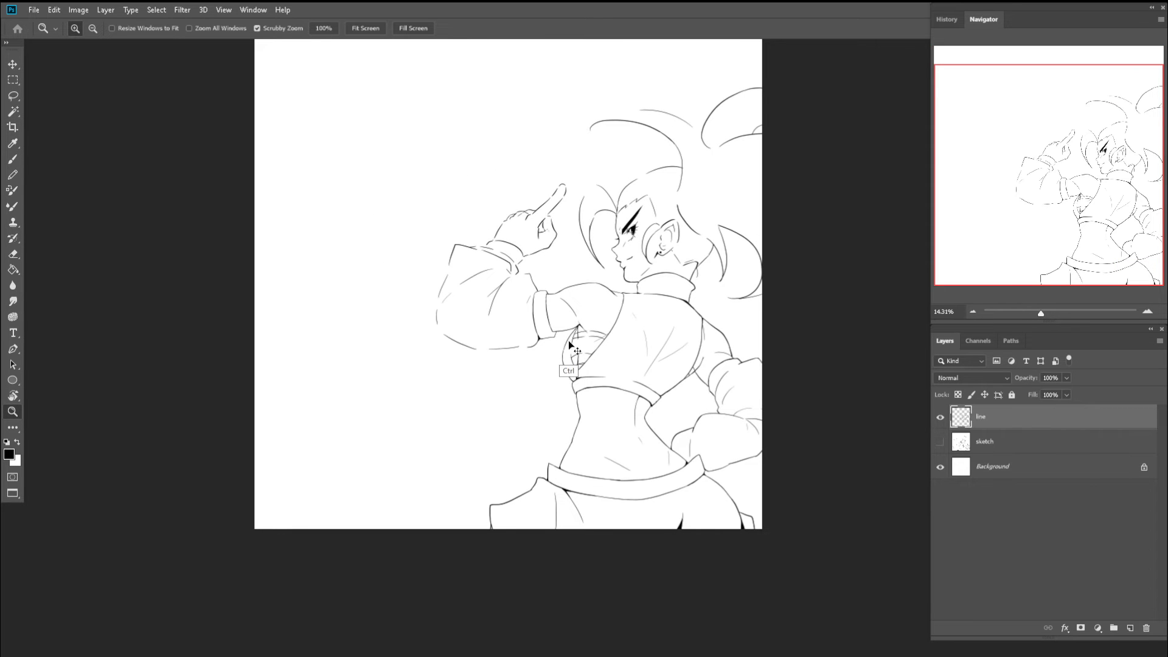
pyautogui.moveTo(586, 326); pyautogui.dragTo(578, 344)
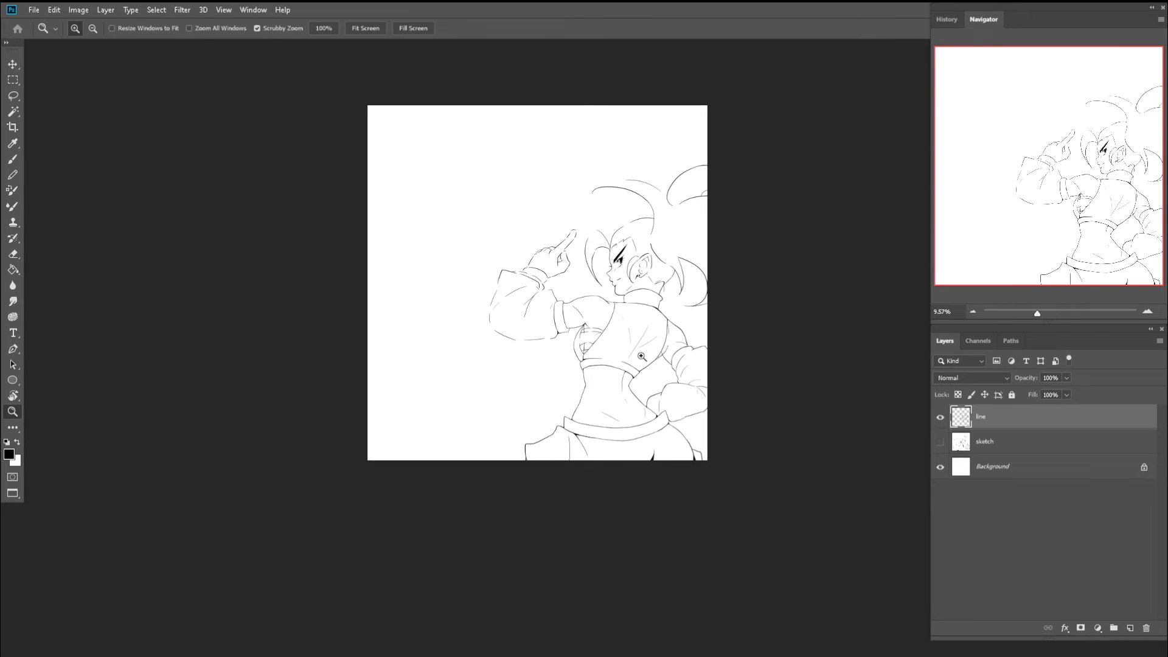
pyautogui.moveTo(693, 396); pyautogui.dragTo(747, 413)
pyautogui.press('r')
pyautogui.moveTo(605, 334); pyautogui.dragTo(628, 389)
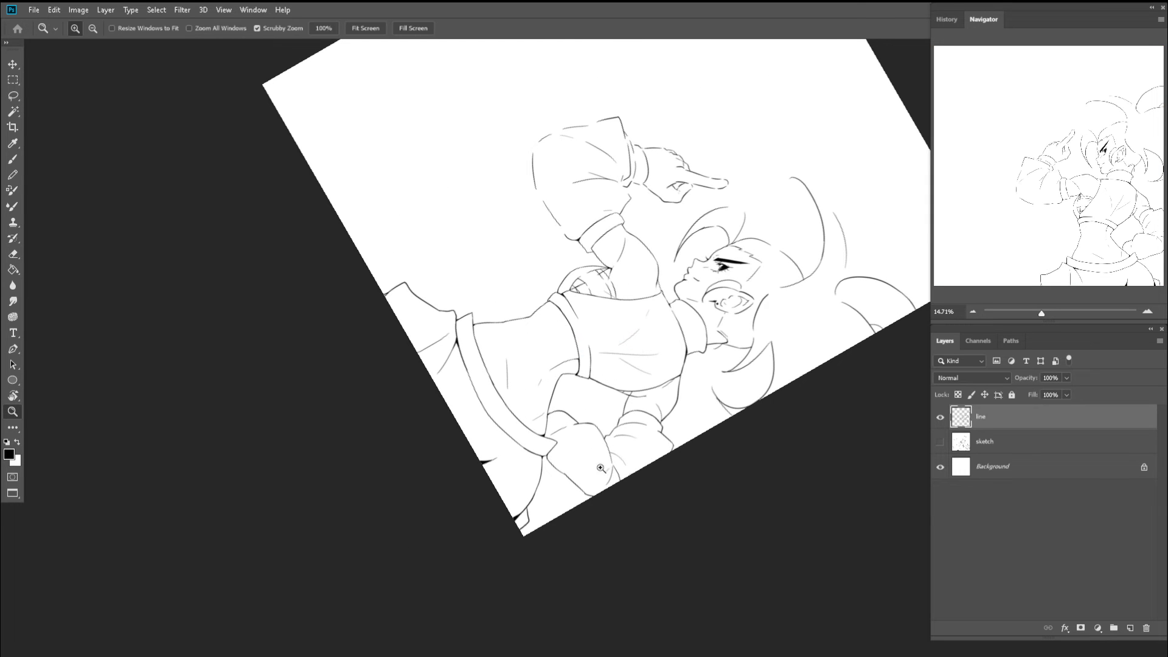
pyautogui.moveTo(602, 469); pyautogui.dragTo(706, 494)
pyautogui.press('b')
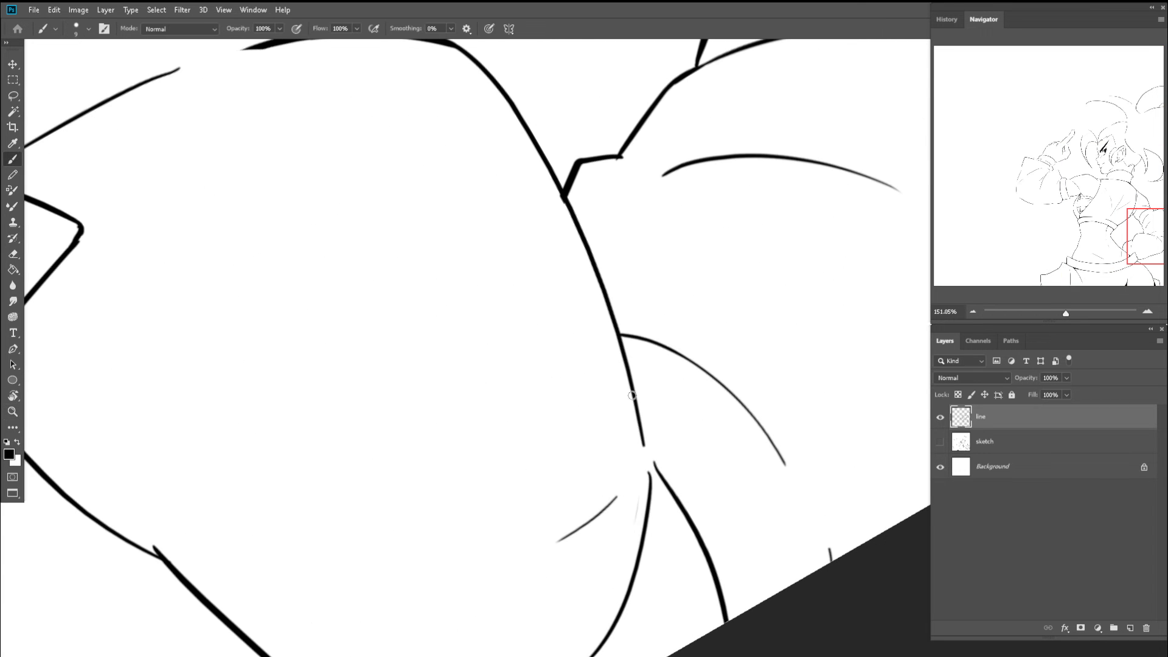
pyautogui.moveTo(632, 395); pyautogui.dragTo(617, 487)
pyautogui.press('e')
pyautogui.moveTo(636, 404)
pyautogui.mouseDown()
pyautogui.moveTo(634, 387)
pyautogui.moveTo(656, 426)
pyautogui.mouseUp()
pyautogui.press('b')
pyautogui.hotkey('ctrl', 'z')
pyautogui.moveTo(612, 326); pyautogui.dragTo(662, 458)
pyautogui.hotkey('ctrl', 'z')
pyautogui.moveTo(619, 335); pyautogui.dragTo(655, 453)
# - Erase the inner curve beside the back forearm sleeve's outline and try redrawing it from the fold's start
pyautogui.press('e')
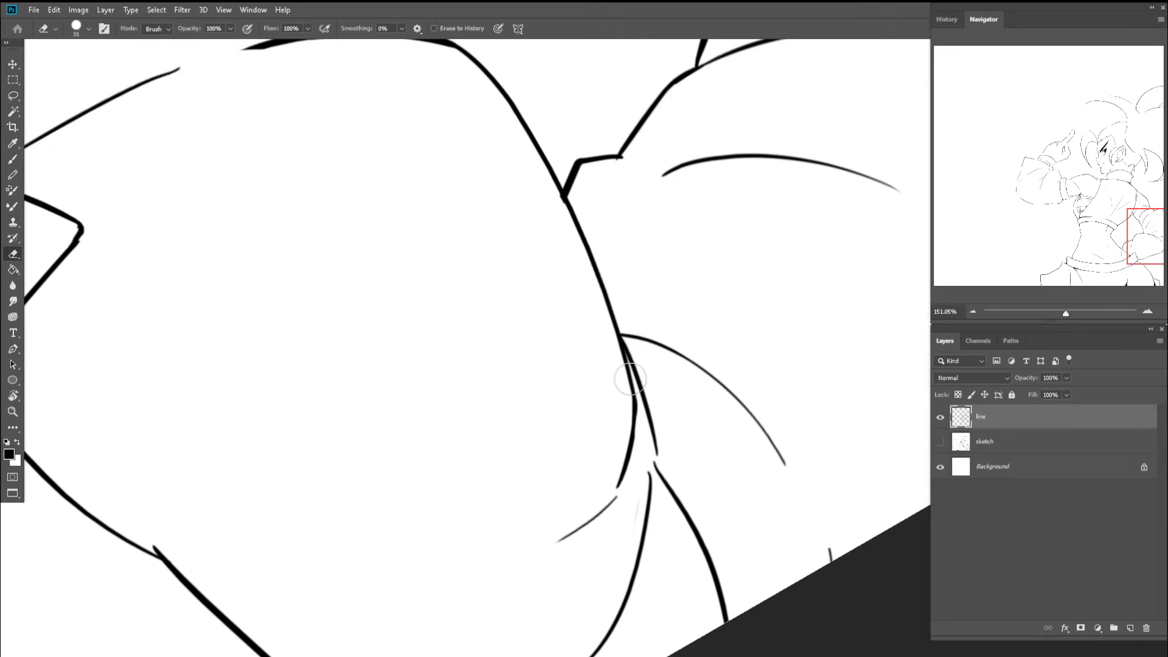
pyautogui.moveTo(634, 383)
pyautogui.mouseDown()
pyautogui.moveTo(602, 511)
pyautogui.moveTo(574, 527)
pyautogui.mouseUp()
pyautogui.moveTo(626, 399)
pyautogui.mouseDown()
pyautogui.moveTo(615, 370)
pyautogui.moveTo(625, 542)
pyautogui.moveTo(615, 337)
pyautogui.moveTo(613, 378)
pyautogui.mouseUp()
pyautogui.press('b')
pyautogui.moveTo(619, 334)
pyautogui.mouseDown()
pyautogui.moveTo(622, 456)
pyautogui.moveTo(604, 494)
pyautogui.mouseUp()
pyautogui.hotkey('ctrl', 'space')
pyautogui.moveTo(596, 510); pyautogui.dragTo(494, 429)
pyautogui.press('r')
pyautogui.moveTo(612, 298)
pyautogui.mouseDown()
pyautogui.moveTo(636, 322)
pyautogui.moveTo(566, 290)
pyautogui.moveTo(649, 352)
pyautogui.mouseUp()
pyautogui.hotkey('ctrl', 'space')
pyautogui.moveTo(677, 445); pyautogui.dragTo(737, 475)
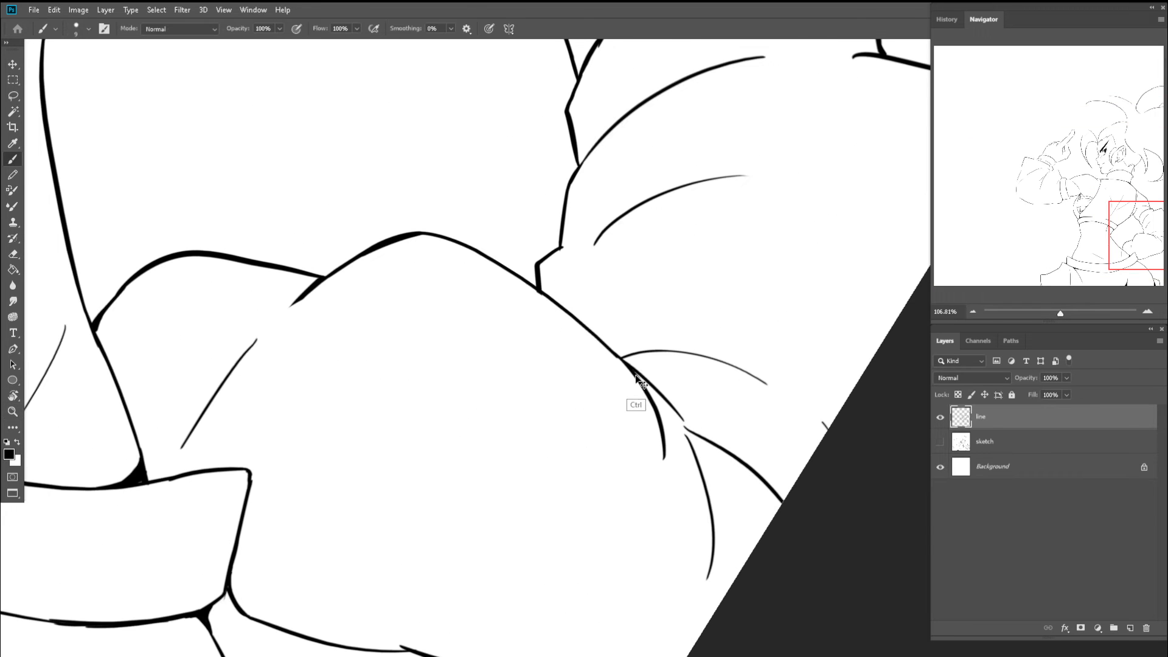
pyautogui.hotkey('ctrl', 'z')
# - Join the back forearm sleeve's outline to the two lines branching from it near the canvas edge and darken the junction
pyautogui.press('space')
pyautogui.moveTo(663, 403)
pyautogui.mouseDown()
pyautogui.moveTo(586, 367)
pyautogui.moveTo(607, 375)
pyautogui.mouseUp()
pyautogui.hotkey('ctrl', 'space')
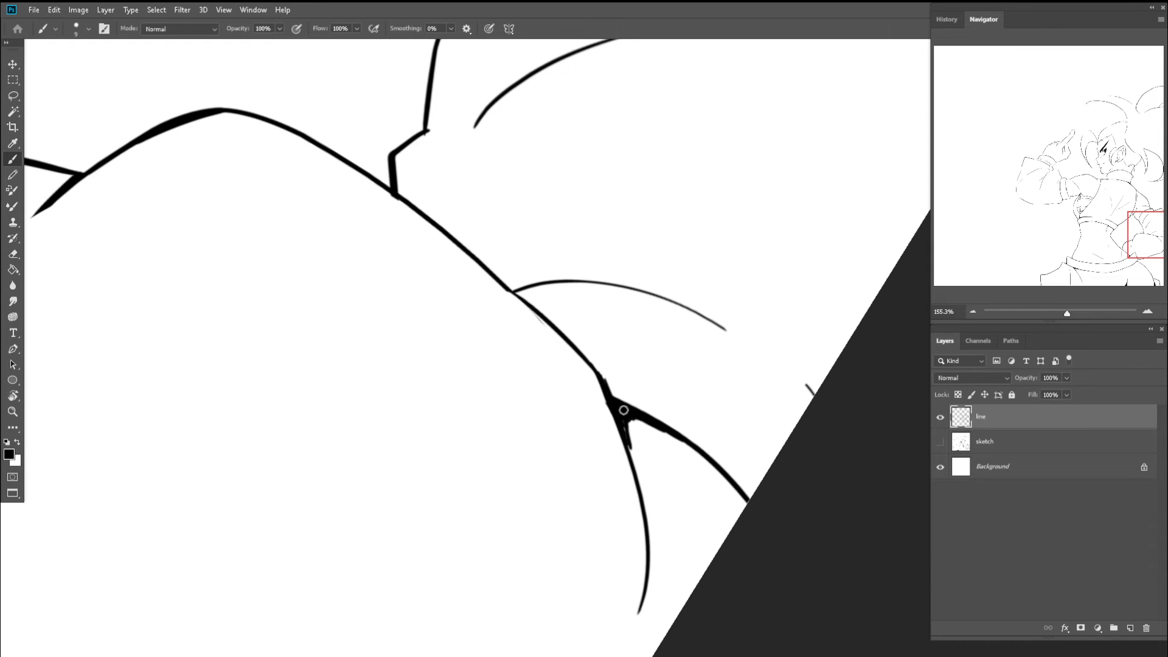
pyautogui.hotkey('ctrl', 'space')
pyautogui.moveTo(637, 444); pyautogui.dragTo(578, 401)
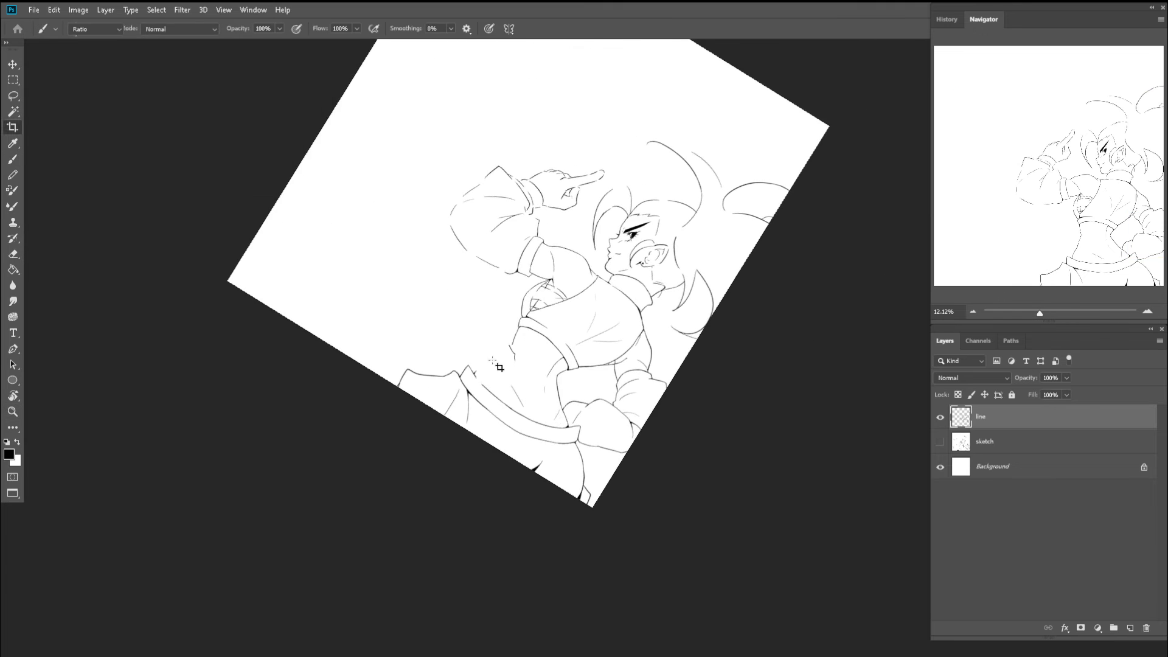
pyautogui.press('Escape')
pyautogui.hotkey('ctrl', 'space')
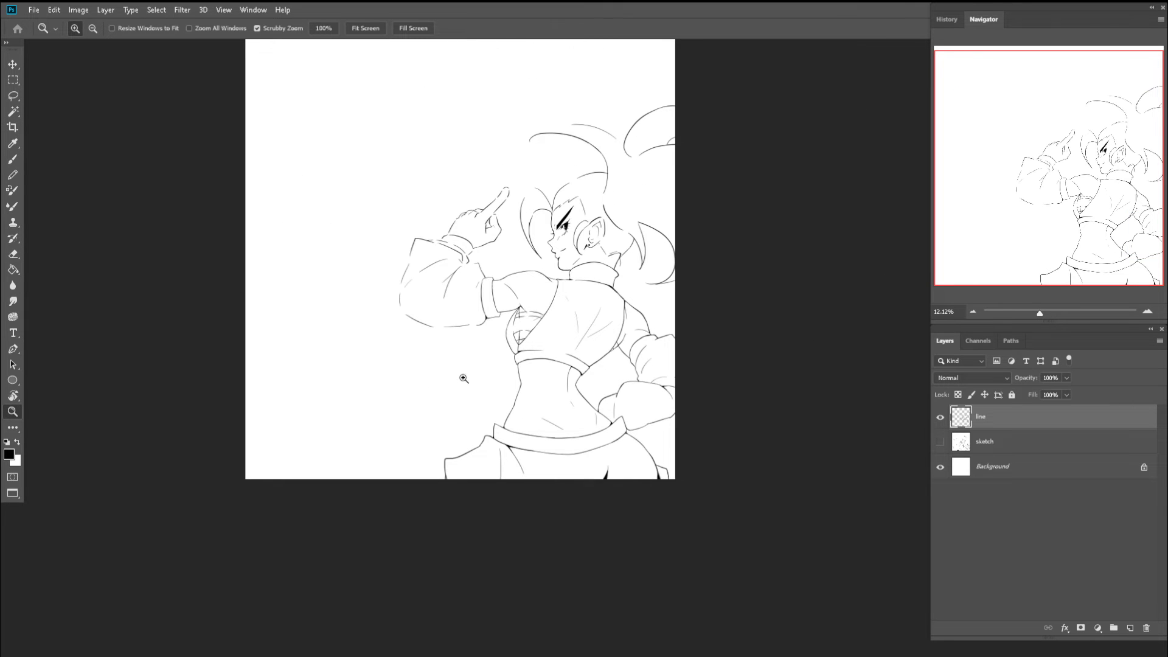
# - Open the line layer in the Liquify filter and set its backdrop to use only the Background layer
pyautogui.moveTo(548, 247)
pyautogui.mouseDown()
pyautogui.moveTo(613, 262)
pyautogui.moveTo(527, 243)
pyautogui.mouseUp()
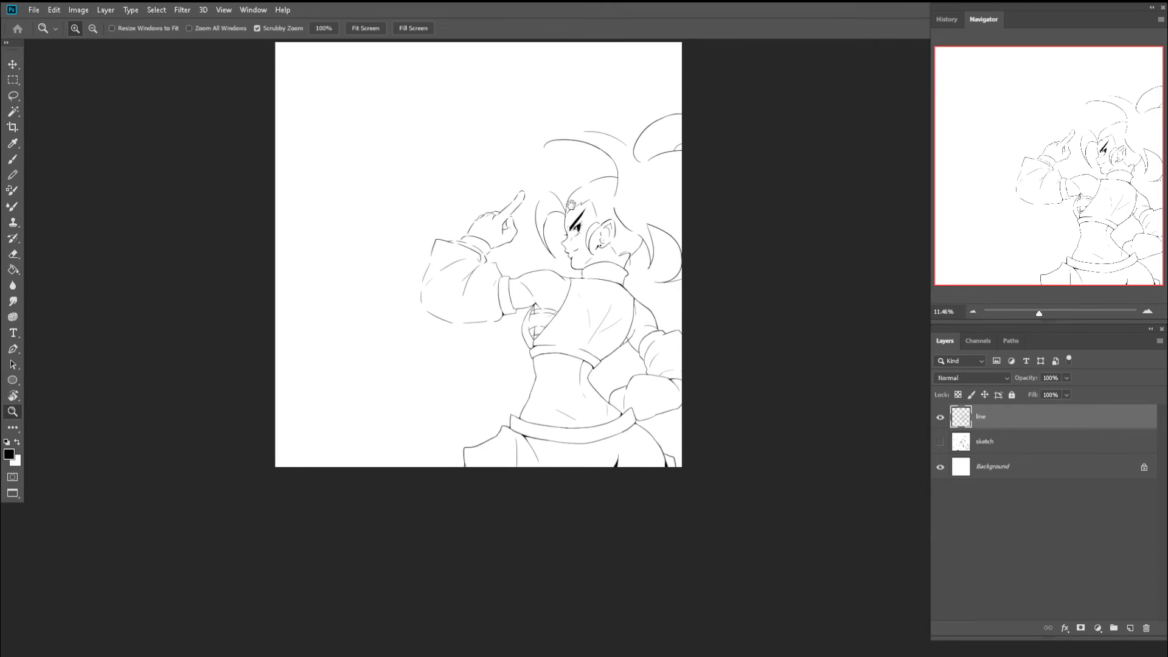
pyautogui.press('space')
pyautogui.moveTo(570, 205); pyautogui.dragTo(509, 311)
pyautogui.click(182, 10)
pyautogui.click(192, 107)
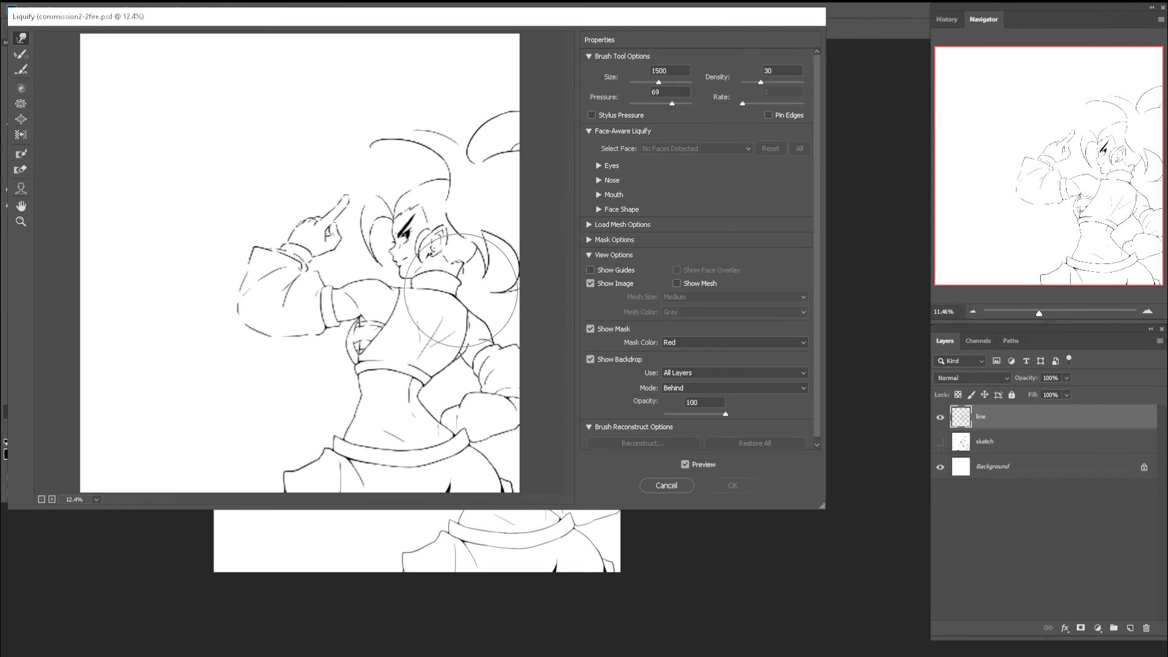
pyautogui.click(684, 374)
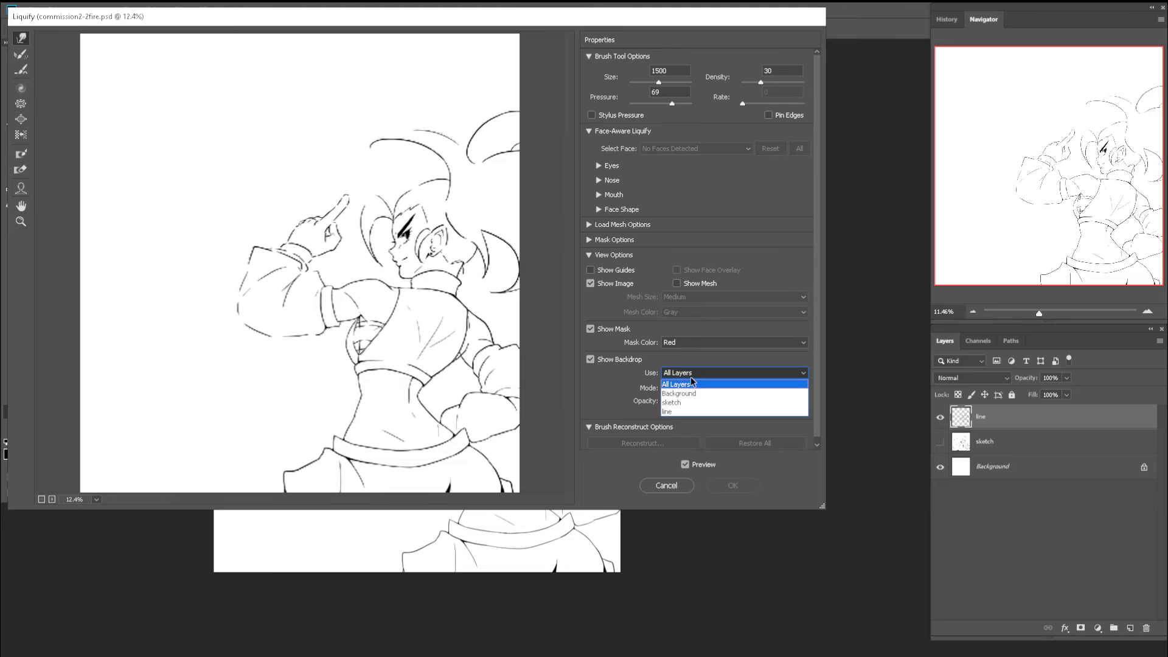
pyautogui.click(696, 395)
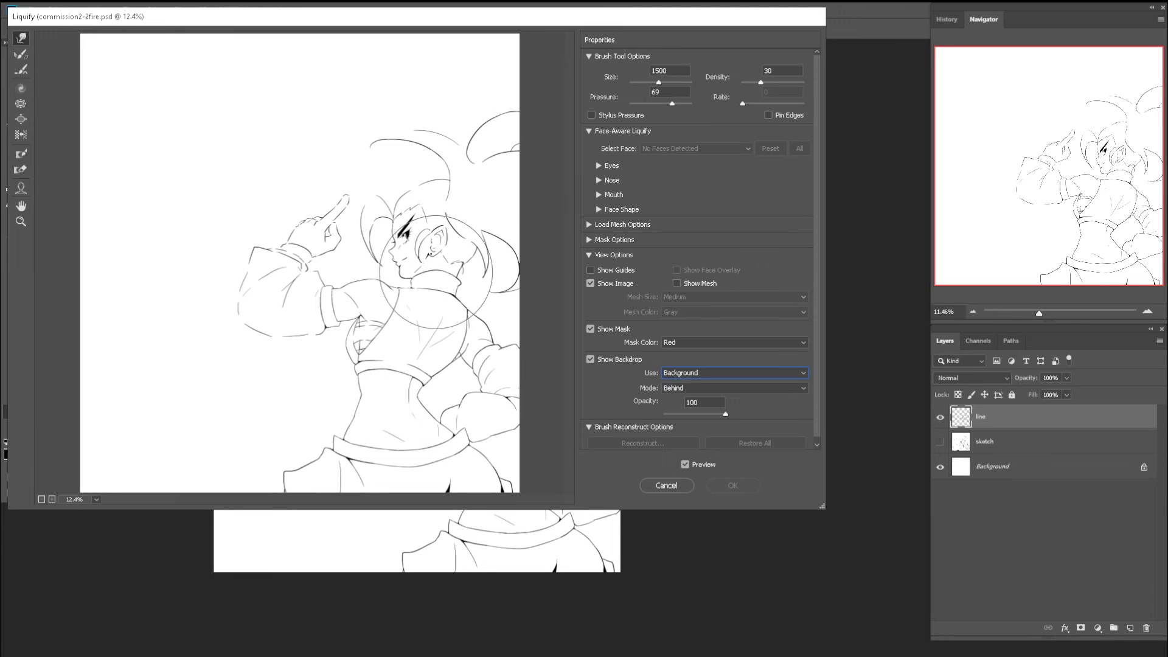
# - Try warping the hair above the forehead with the Liquify brush at size 800
pyautogui.moveTo(348, 155); pyautogui.dragTo(294, 123)
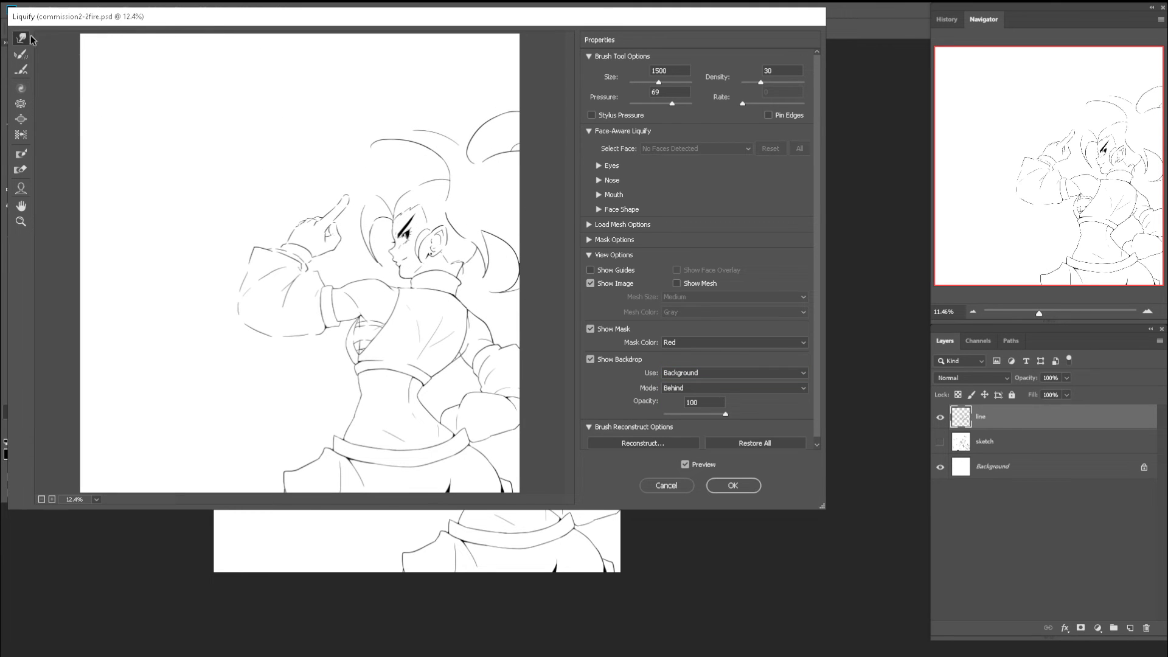
pyautogui.press('[')
pyautogui.press('[')
pyautogui.press('[')
pyautogui.press('[')
pyautogui.press('[')
pyautogui.press('[')
pyautogui.press(']')
pyautogui.press(']')
pyautogui.press(']')
pyautogui.press(']')
pyautogui.press(']')
pyautogui.moveTo(388, 196); pyautogui.dragTo(406, 170)
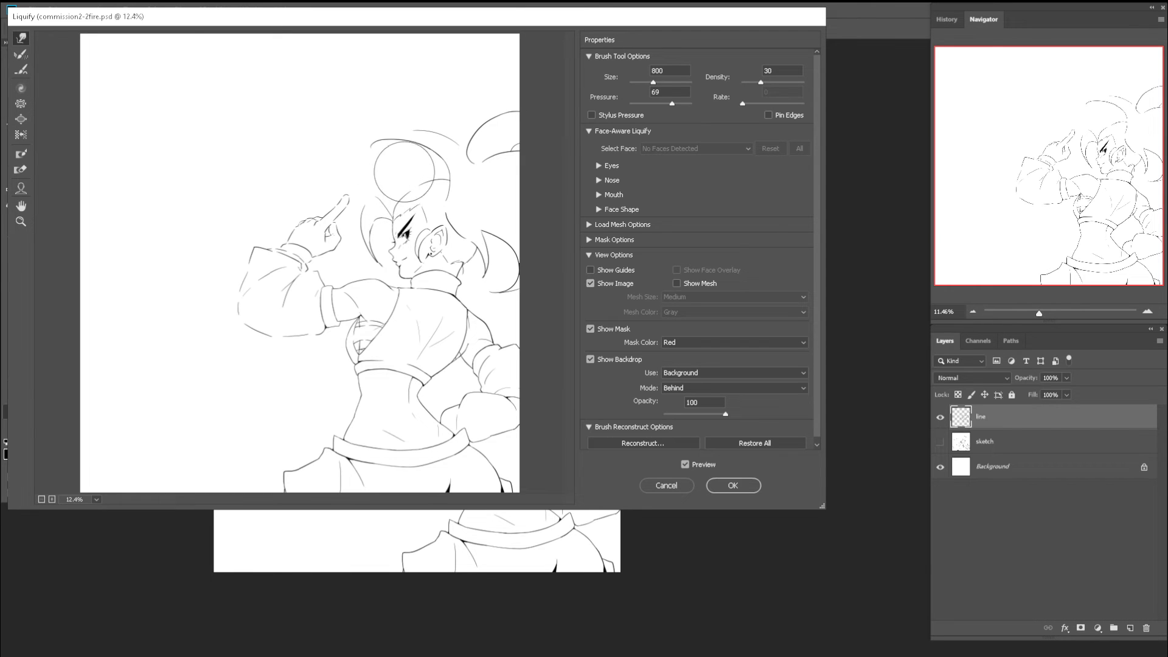
pyautogui.hotkey('ctrl', 'z')
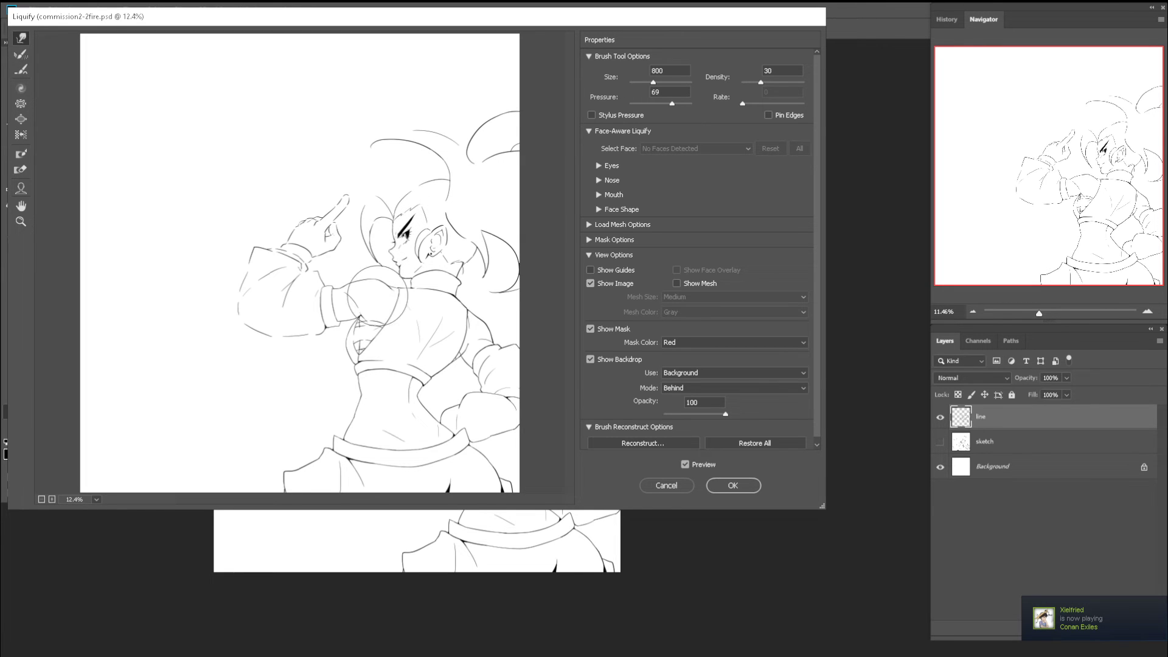
# - Make small warp corrections to the figure's lines with the Liquify brush at size 300 and apply the filter
pyautogui.press('[')
pyautogui.press('[')
pyautogui.press('[')
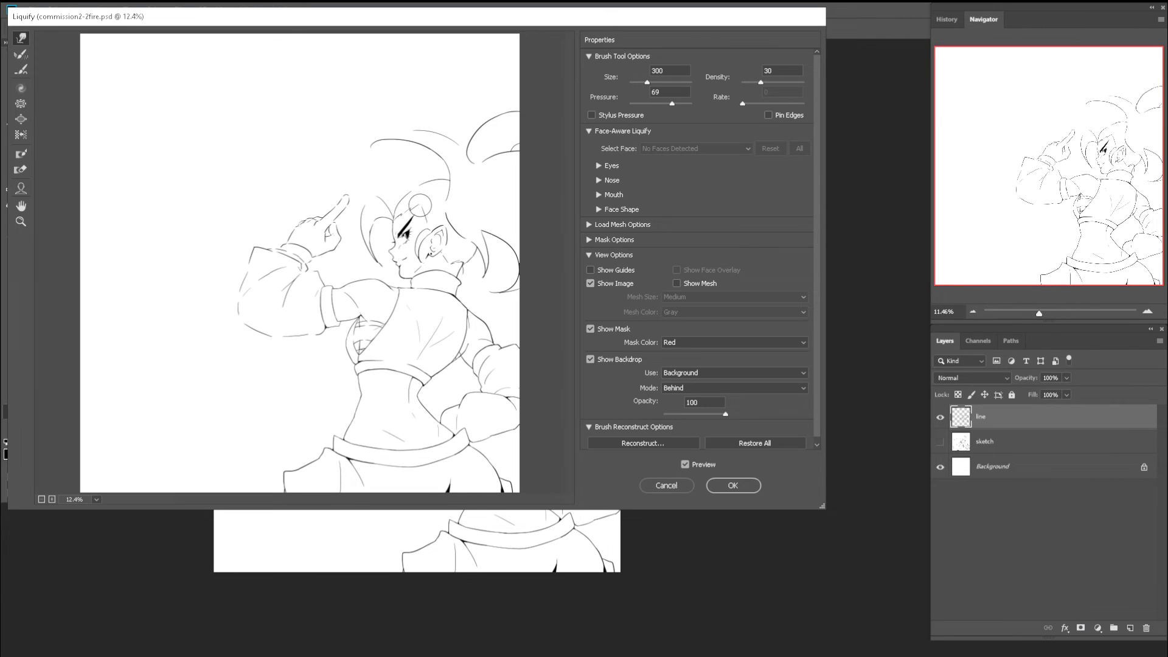
pyautogui.press(']')
pyautogui.press(']')
pyautogui.press(']')
pyautogui.press('[')
pyautogui.hotkey('ctrl', 'z')
pyautogui.press('[')
pyautogui.press('[')
pyautogui.press('[')
pyautogui.press(']')
pyautogui.press(']')
pyautogui.press('[')
pyautogui.press('[')
pyautogui.press('[')
pyautogui.press('alt')
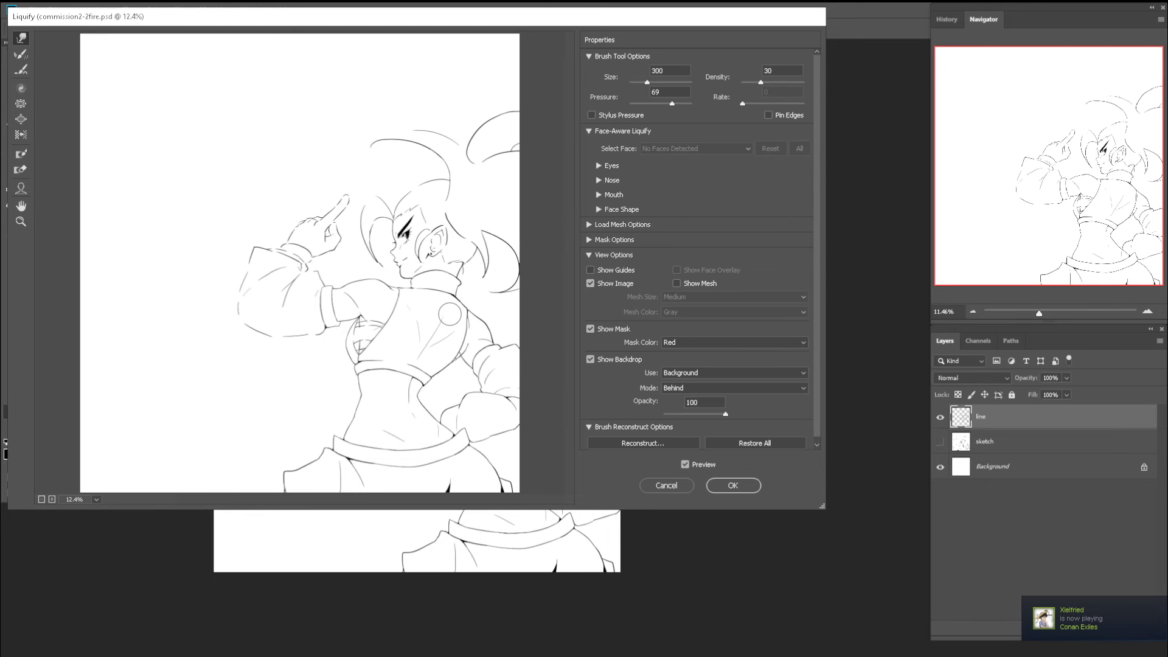
pyautogui.click(732, 486)
# - Check the warped line art close up, as a whole and mirrored horizontally
pyautogui.moveTo(574, 365); pyautogui.dragTo(611, 378)
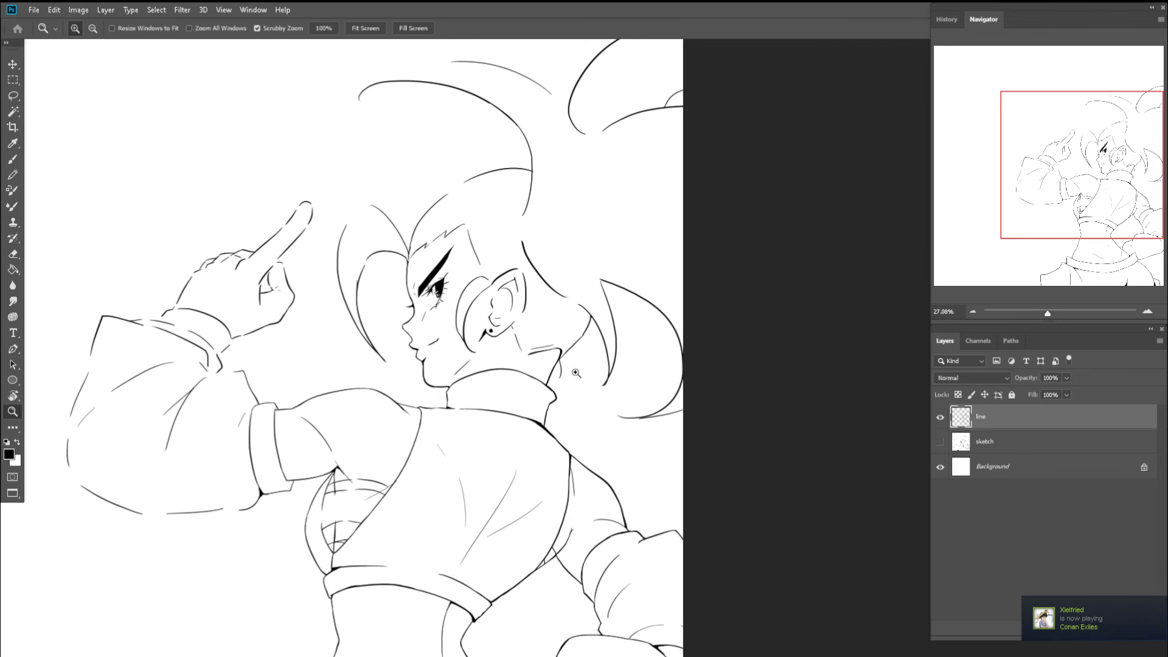
pyautogui.moveTo(456, 287); pyautogui.dragTo(409, 294)
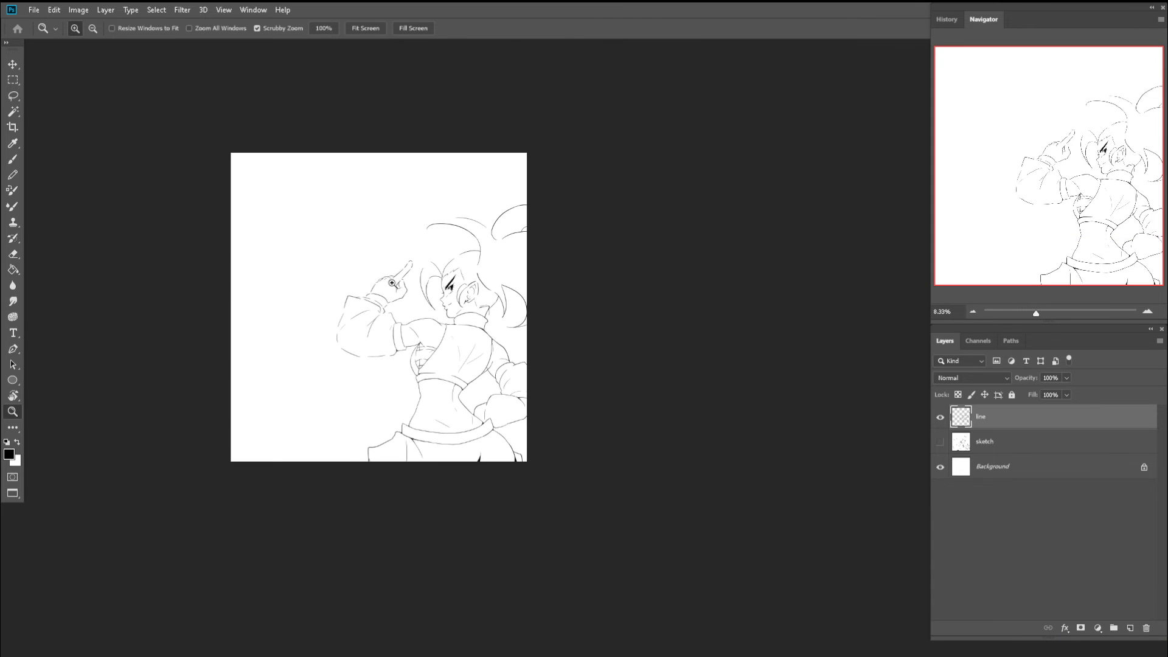
pyautogui.hotkey('ctrl', 'alt', 'h')
pyautogui.press('r')
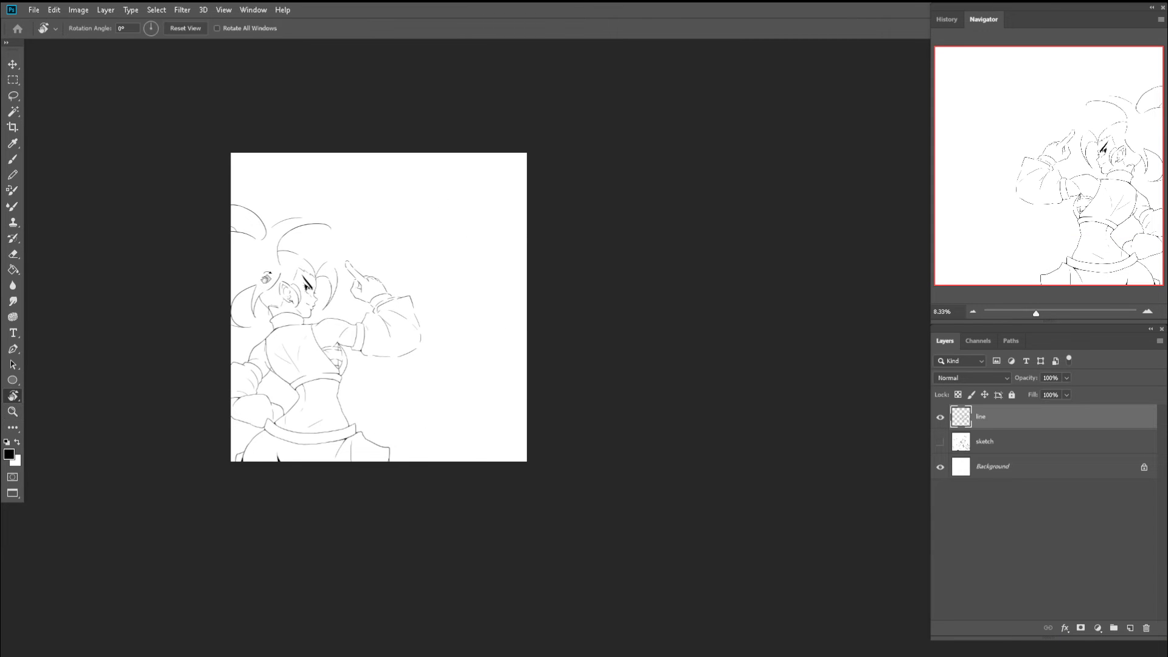
pyautogui.press('ctrl')
pyautogui.hotkey('ctrl', 'alt', 'h')
pyautogui.press('c')
pyautogui.press('z')
# - Reopen the line layer in Liquify with only the Background layer as its backdrop
pyautogui.click(182, 10)
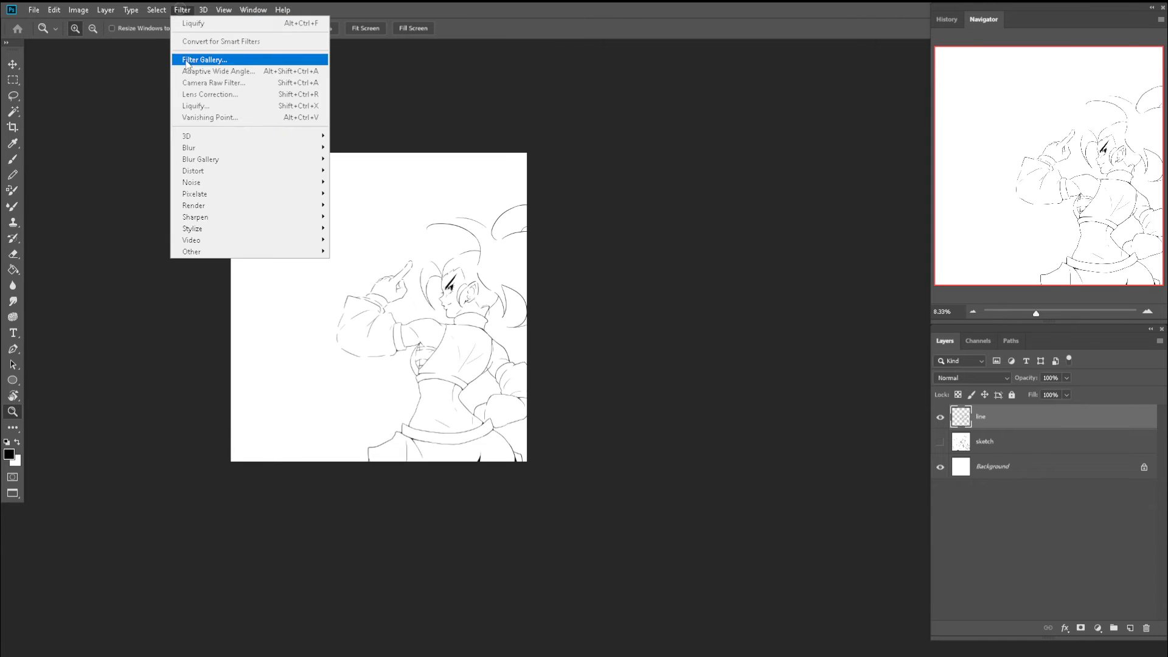
pyautogui.click(193, 104)
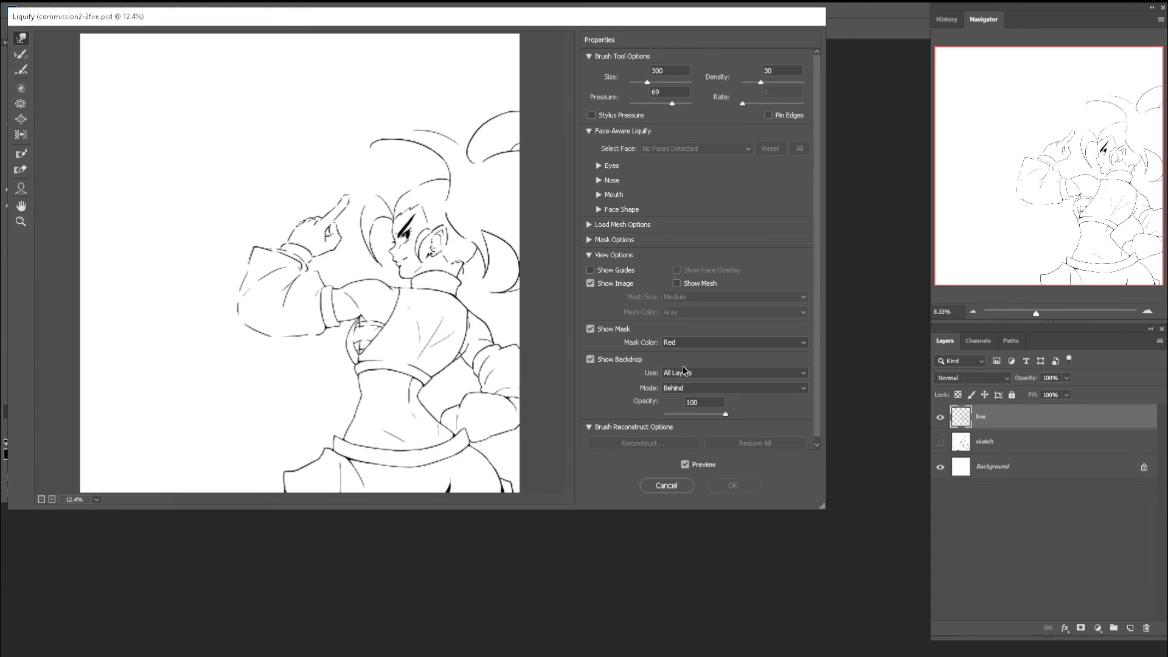
pyautogui.click(684, 372)
pyautogui.click(680, 393)
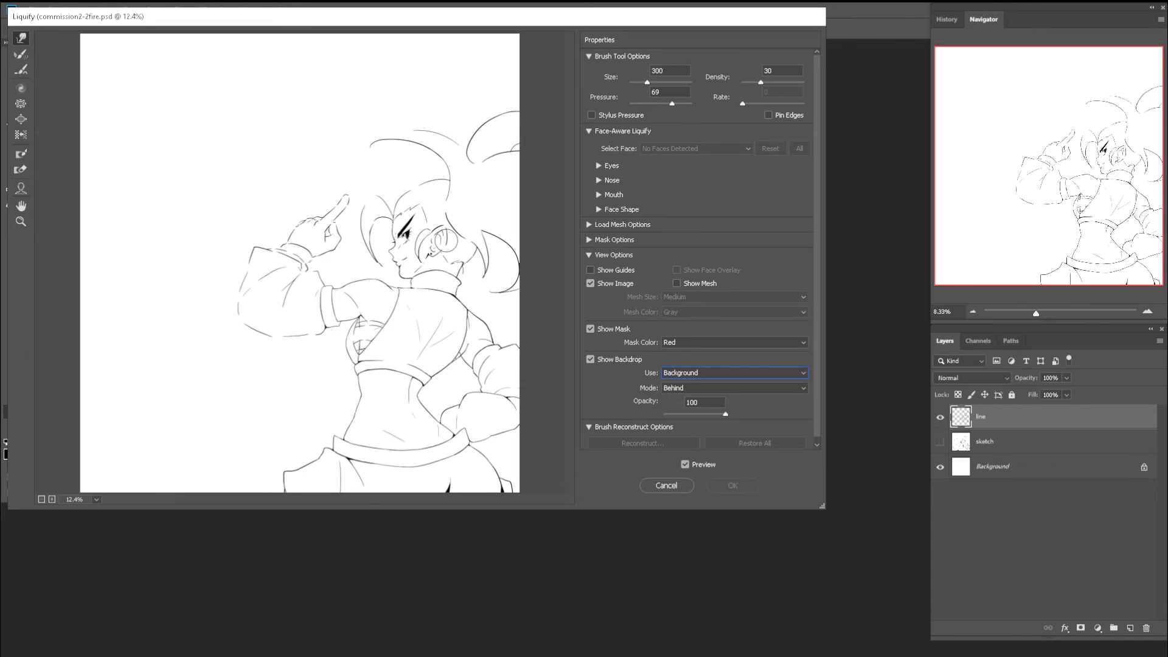
# - Enlarge the Liquify brush to 900 and nudge the front hair strands slightly toward the forehead
pyautogui.press(']')
pyautogui.press(']')
pyautogui.press(']')
pyautogui.press(']')
pyautogui.press(']')
pyautogui.press(']')
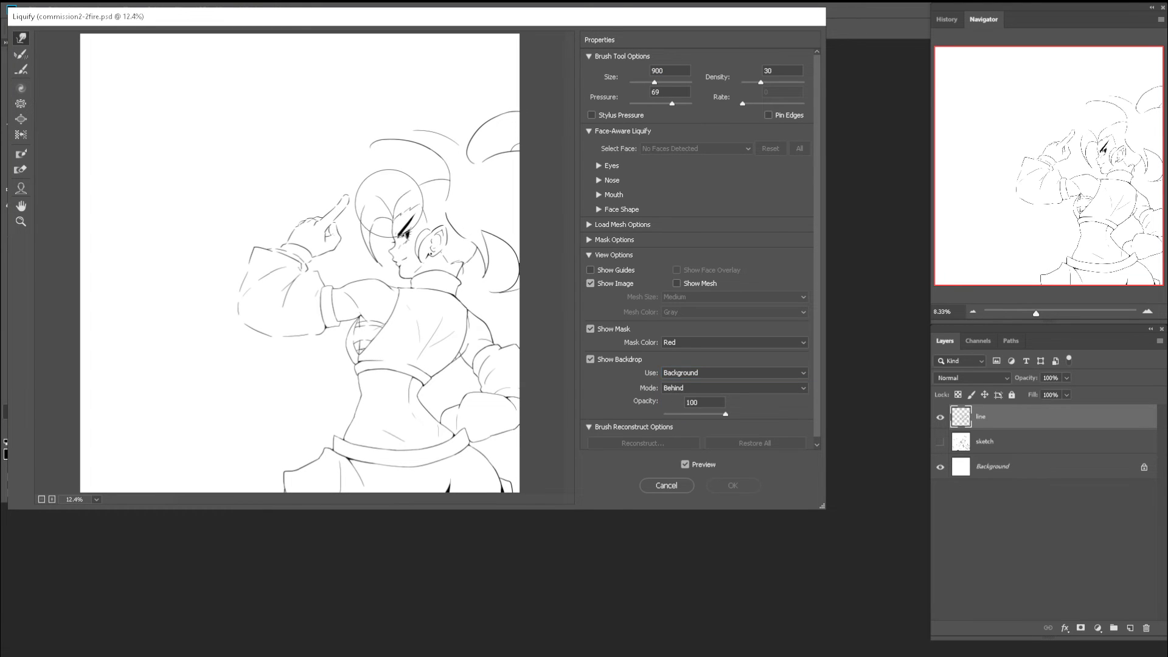
pyautogui.moveTo(377, 199); pyautogui.dragTo(390, 192)
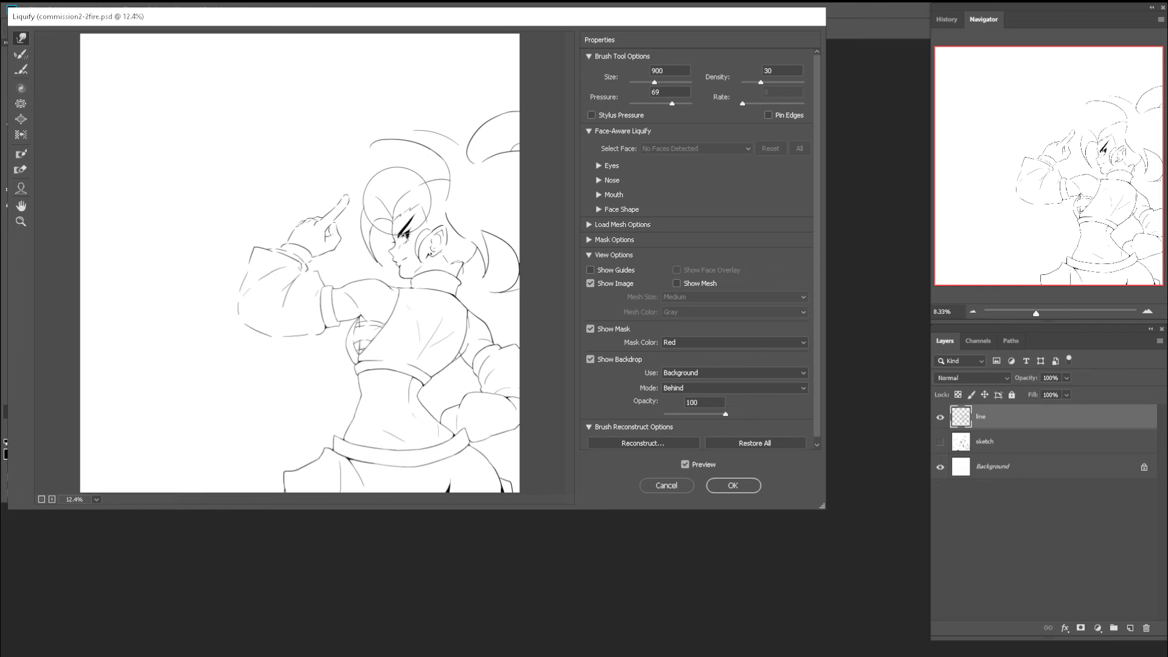
# - Reduce the Liquify brush to size 300 for fine corrections around the head and neck, and apply the filter
pyautogui.press('[')
pyautogui.press('[')
pyautogui.press('[')
pyautogui.press('[')
pyautogui.press('[')
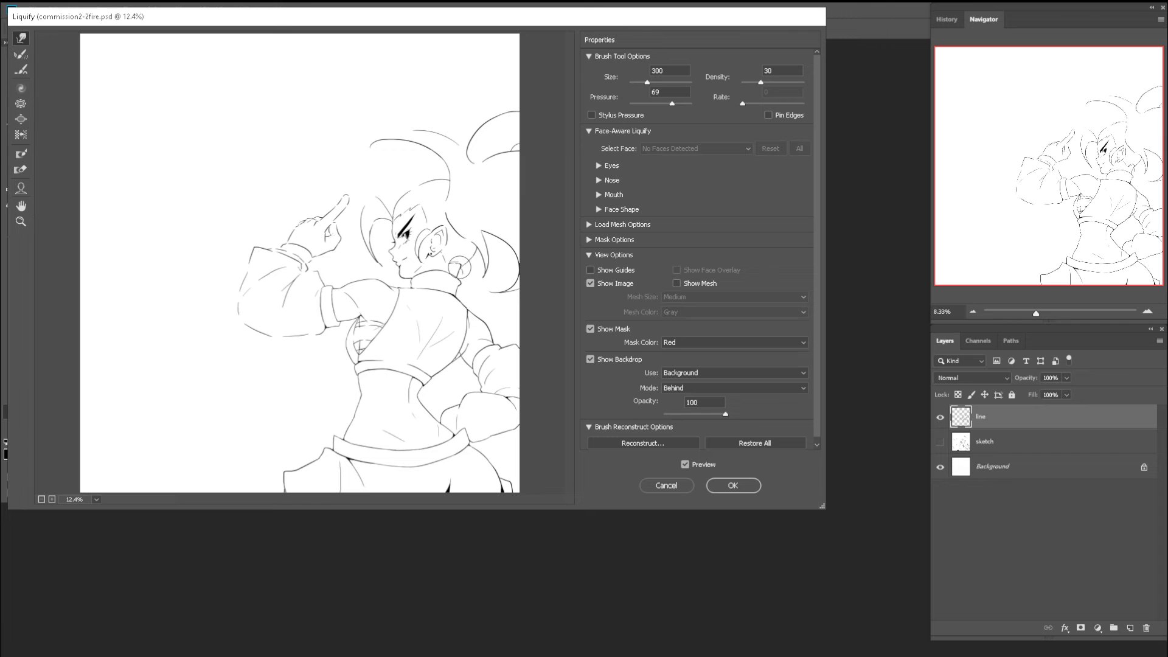
pyautogui.click(737, 489)
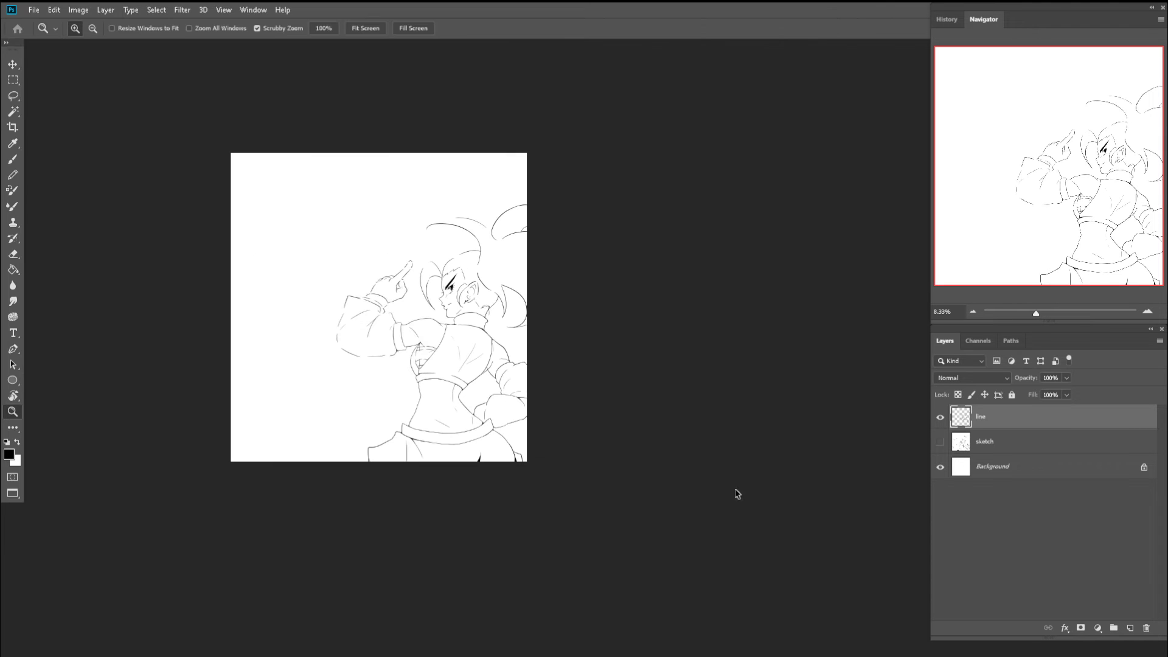
# - Erase the doubled stroke above the collar behind the ear and the stray curve beside the neck corner
pyautogui.moveTo(483, 303)
pyautogui.mouseDown()
pyautogui.moveTo(571, 336)
pyautogui.moveTo(566, 370)
pyautogui.mouseUp()
pyautogui.press('e')
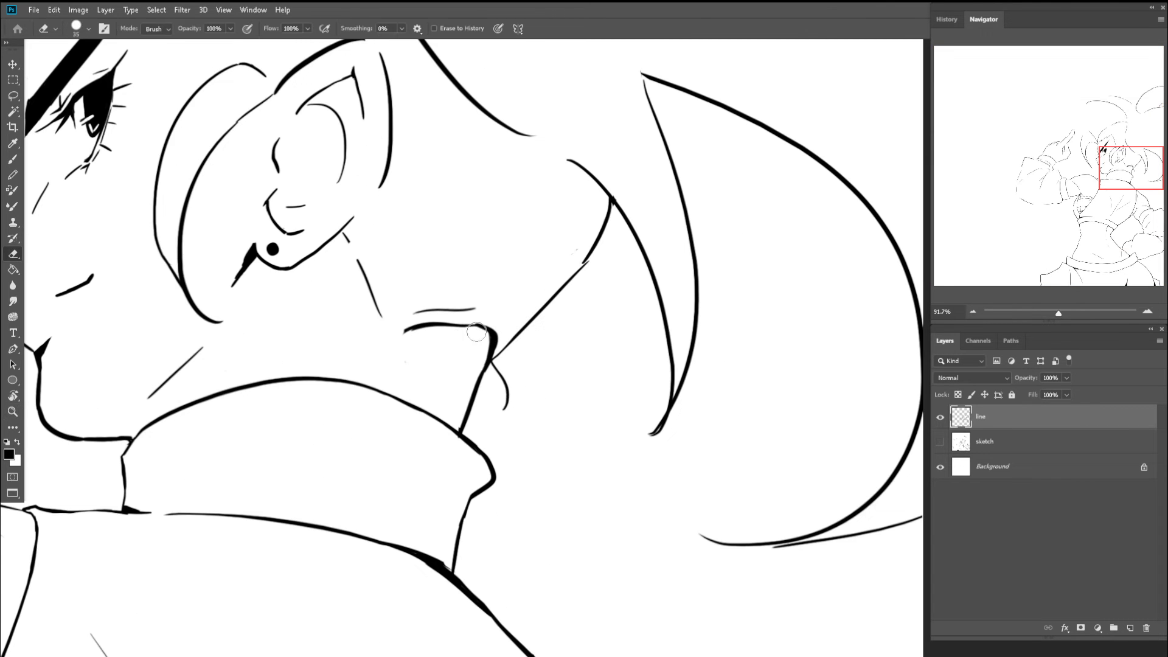
pyautogui.moveTo(399, 328)
pyautogui.mouseDown()
pyautogui.moveTo(437, 312)
pyautogui.moveTo(456, 323)
pyautogui.moveTo(350, 297)
pyautogui.mouseUp()
pyautogui.press('b')
pyautogui.press('z')
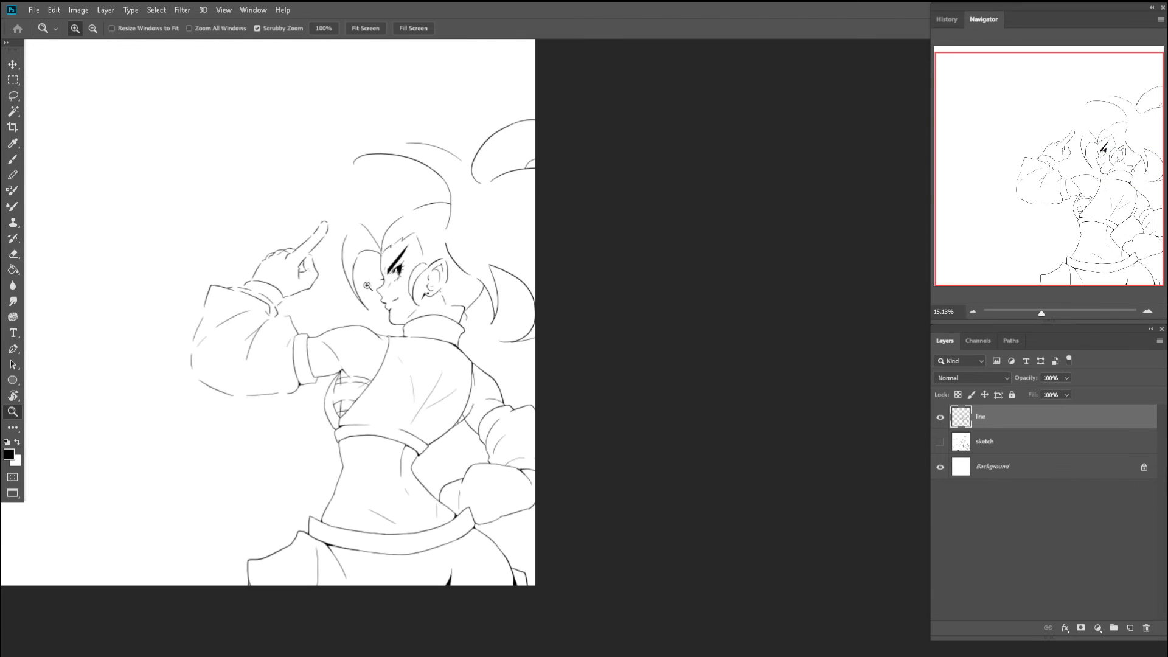
pyautogui.scroll(8, 452, 313)
pyautogui.press('e')
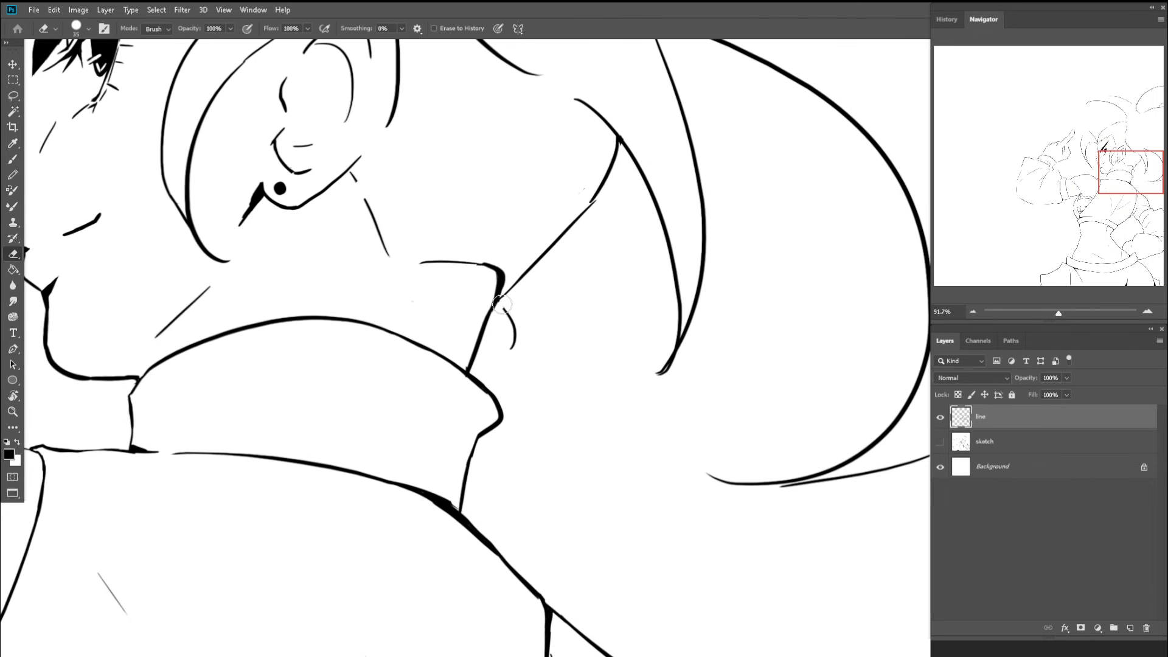
pyautogui.moveTo(502, 304); pyautogui.dragTo(514, 360)
# - Smooth and thicken the nape line between the back hair strand and the neck corner, and darken the neck-collar junction
pyautogui.press('r')
pyautogui.moveTo(625, 240); pyautogui.dragTo(556, 143)
pyautogui.press('e')
pyautogui.press('space')
pyautogui.moveTo(531, 197)
pyautogui.mouseDown()
pyautogui.moveTo(519, 301)
pyautogui.moveTo(501, 311)
pyautogui.mouseUp()
pyautogui.hotkey('ctrl', 'space')
pyautogui.hotkey('ctrl', 'space')
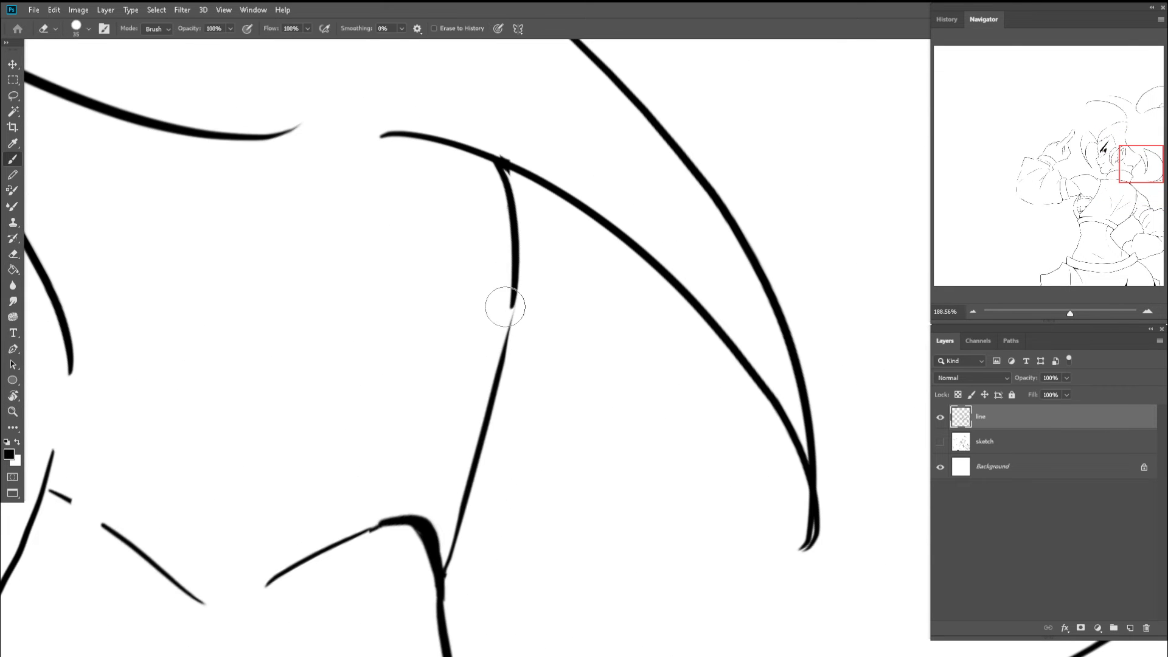
pyautogui.press('b')
pyautogui.moveTo(512, 270); pyautogui.dragTo(489, 402)
pyautogui.moveTo(508, 310)
pyautogui.mouseDown()
pyautogui.moveTo(481, 425)
pyautogui.moveTo(509, 299)
pyautogui.moveTo(479, 406)
pyautogui.mouseUp()
pyautogui.press('space')
pyautogui.moveTo(504, 338); pyautogui.dragTo(480, 408)
pyautogui.moveTo(496, 357)
pyautogui.mouseDown()
pyautogui.moveTo(488, 390)
pyautogui.moveTo(473, 281)
pyautogui.moveTo(466, 319)
pyautogui.mouseUp()
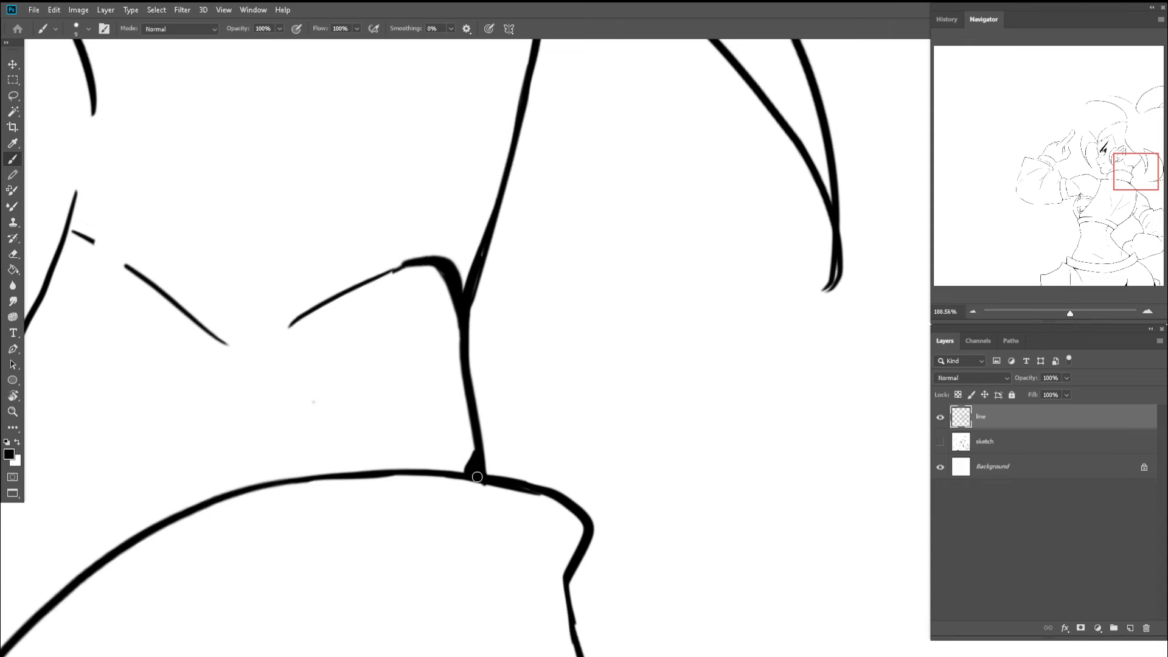
# - Try adding a second thin neck line beside the existing one below the jaw
pyautogui.hotkey('ctrl', 'space')
pyautogui.moveTo(470, 407); pyautogui.dragTo(391, 318)
pyautogui.hotkey('ctrl', 'space')
pyautogui.moveTo(478, 412); pyautogui.dragTo(512, 407)
pyautogui.press('r')
pyautogui.moveTo(503, 362); pyautogui.dragTo(470, 290)
pyautogui.hotkey('ctrl', 'space')
pyautogui.moveTo(421, 319); pyautogui.dragTo(551, 250)
pyautogui.press('b')
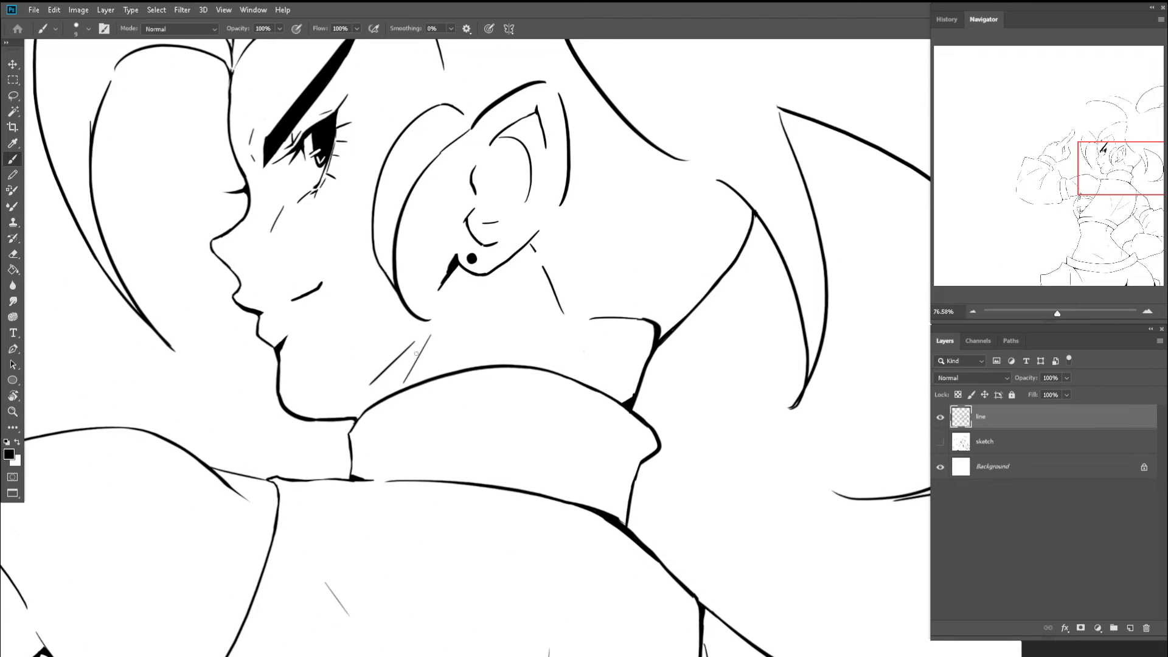
pyautogui.moveTo(422, 339); pyautogui.dragTo(379, 400)
pyautogui.hotkey('ctrl', 'space')
pyautogui.moveTo(452, 325); pyautogui.dragTo(384, 358)
pyautogui.hotkey('ctrl', 'z')
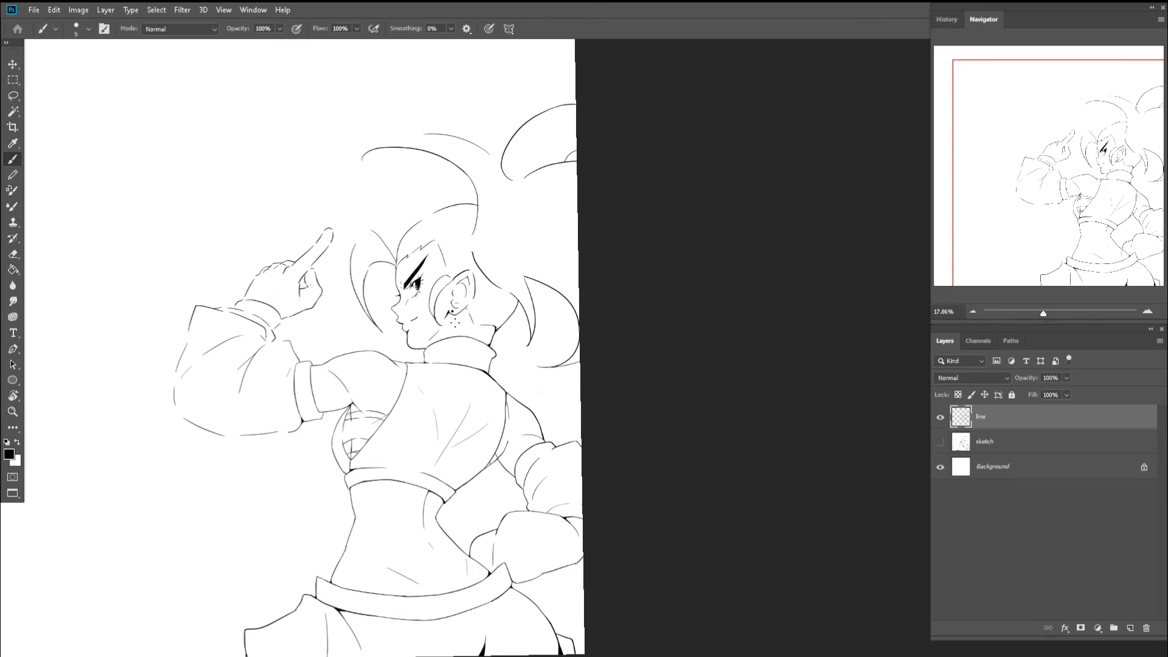
# - Examine the jaw, neck and collar lines at several zoom levels and with the canvas rotated
pyautogui.hotkey('ctrl', 'space')
pyautogui.moveTo(462, 315); pyautogui.dragTo(486, 317)
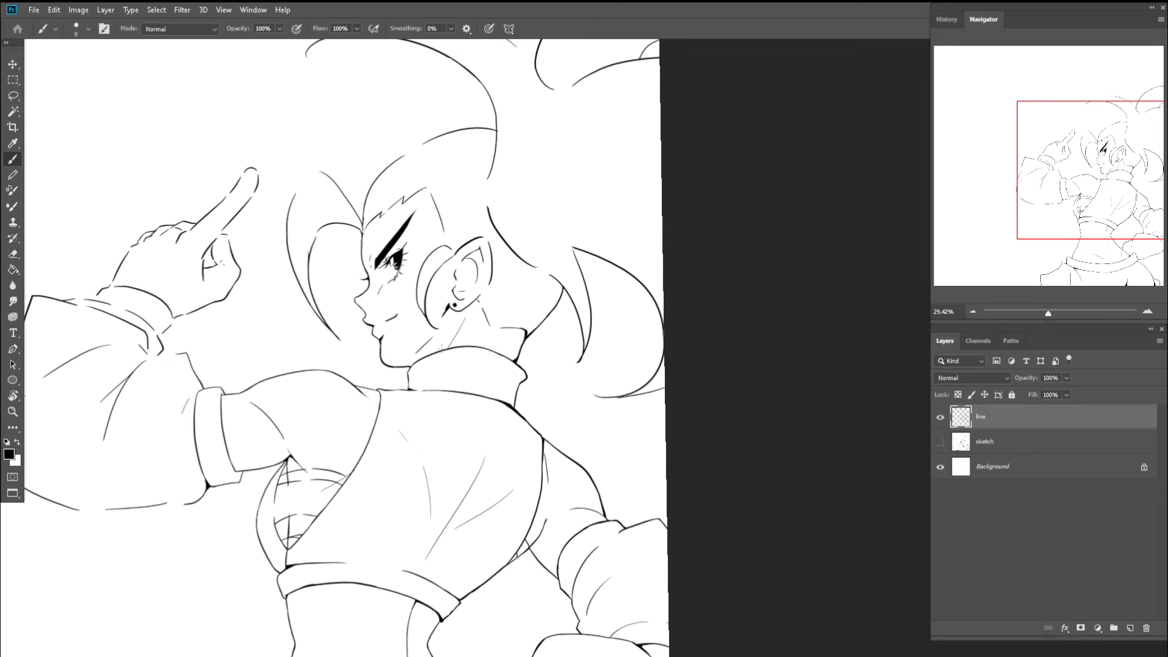
pyautogui.press('z')
pyautogui.scroll(3, 442, 349)
pyautogui.press('b')
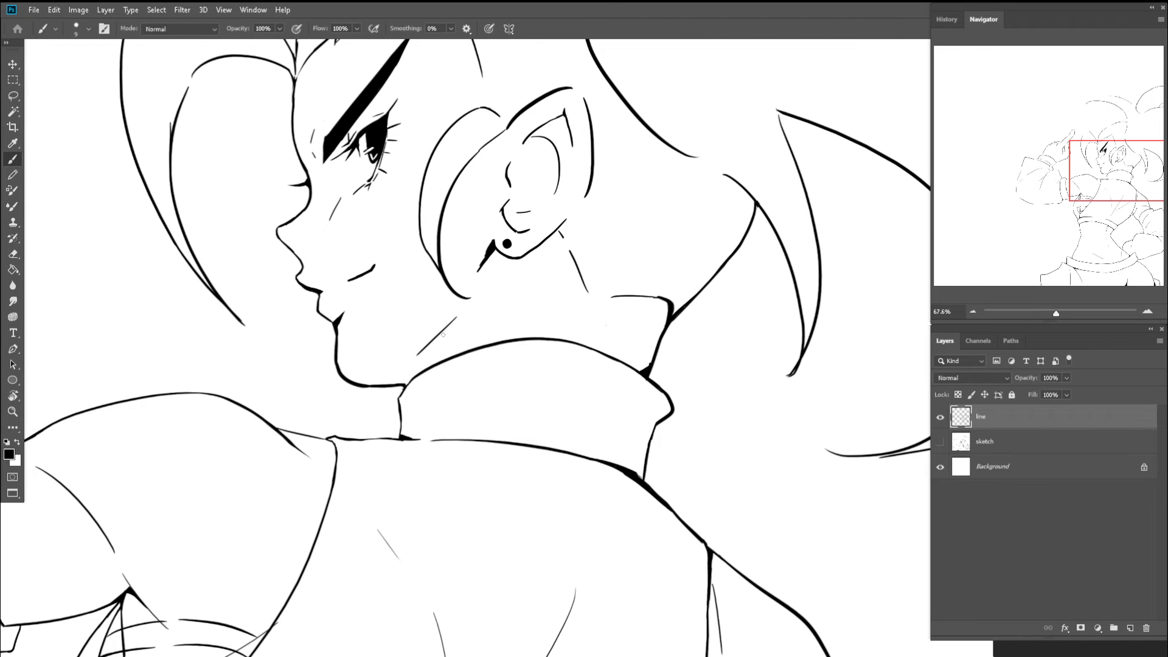
pyautogui.press('z')
pyautogui.scroll(2, 443, 335)
pyautogui.scroll(-4, 407, 362)
pyautogui.scroll(3, 420, 360)
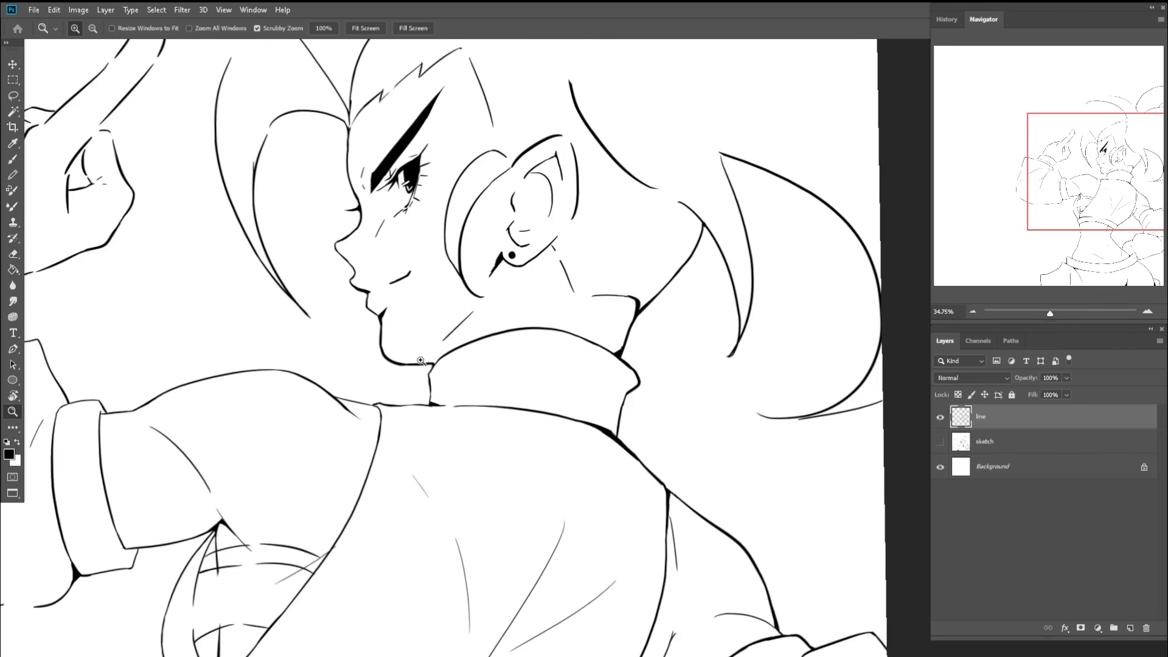
pyautogui.moveTo(420, 360); pyautogui.dragTo(427, 359)
pyautogui.press('r')
pyautogui.moveTo(451, 283)
pyautogui.mouseDown()
pyautogui.moveTo(469, 261)
pyautogui.moveTo(449, 380)
pyautogui.moveTo(402, 394)
pyautogui.mouseUp()
pyautogui.press('e')
pyautogui.press('b')
pyautogui.press('z')
pyautogui.press('b')
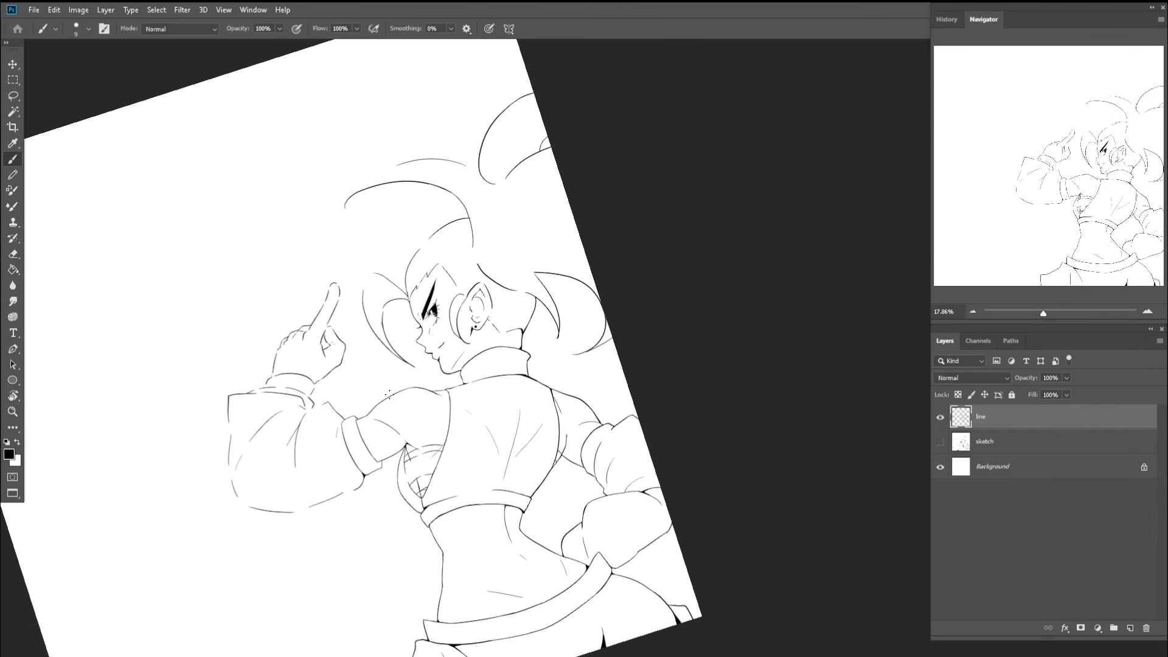
# - Mirror the canvas view and thicken the collar's front corner where it meets the jaw, trimming its edge with the eraser
pyautogui.press('Escape')
pyautogui.hotkey('ctrl', 'shift', 'h')
pyautogui.press('z')
pyautogui.scroll(-1, 370, 342)
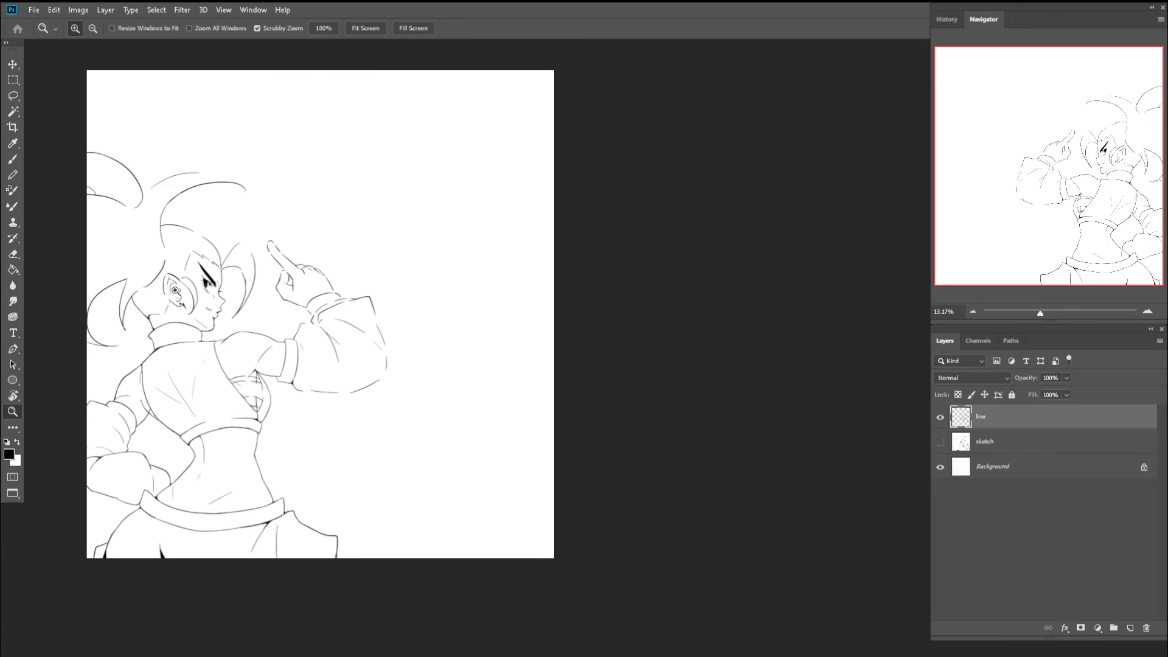
pyautogui.moveTo(175, 291); pyautogui.dragTo(421, 368)
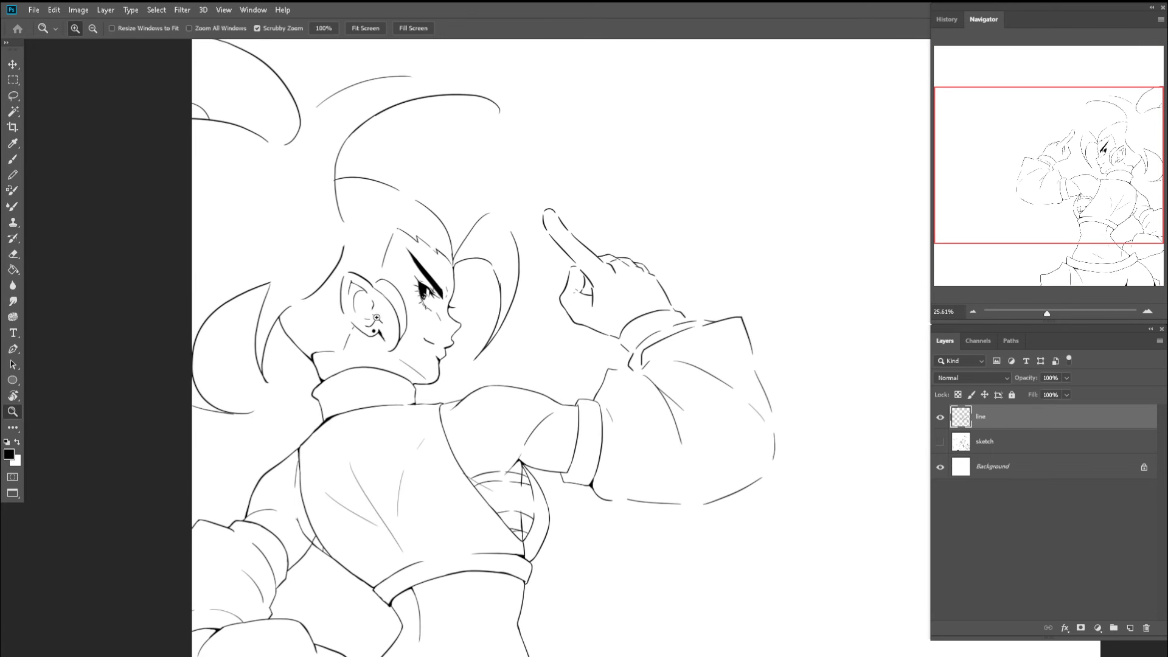
pyautogui.moveTo(376, 317); pyautogui.dragTo(331, 333)
pyautogui.scroll(8, 327, 342)
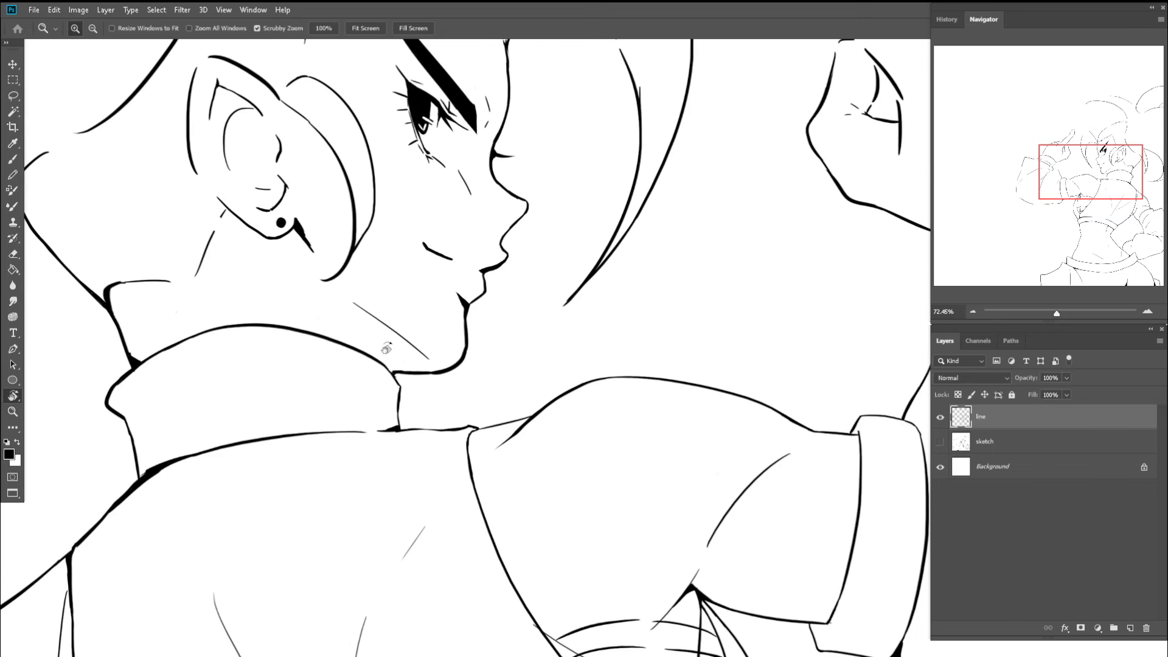
pyautogui.press('b')
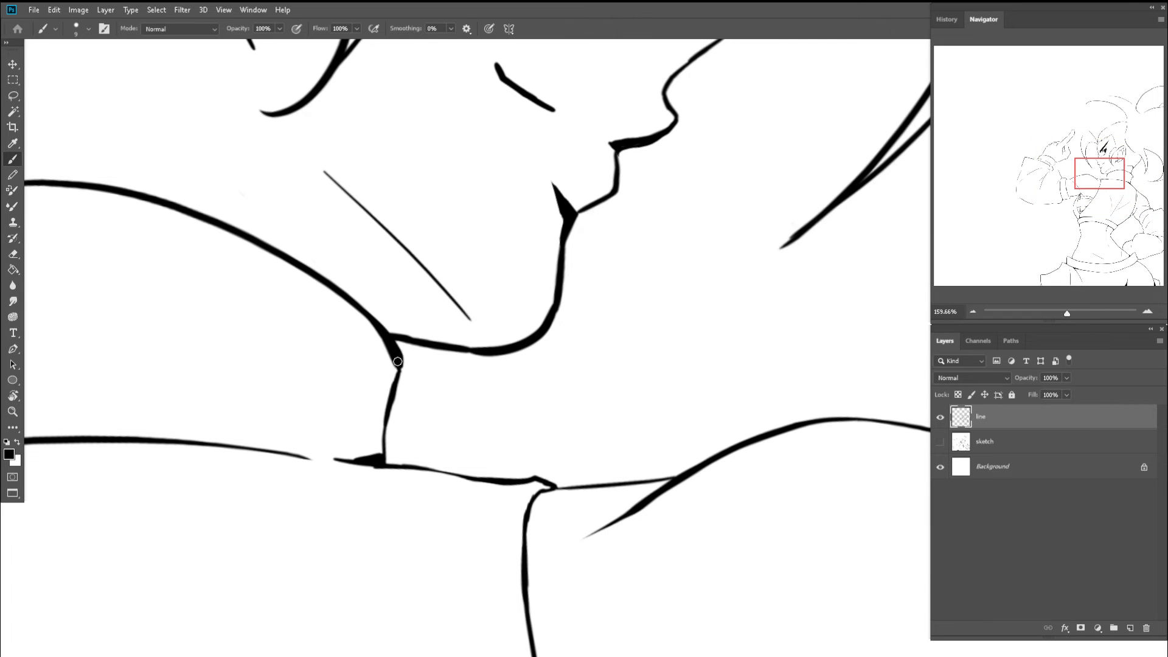
pyautogui.press('e')
pyautogui.moveTo(383, 368)
pyautogui.mouseDown()
pyautogui.moveTo(384, 348)
pyautogui.moveTo(341, 318)
pyautogui.mouseUp()
# - Return the canvas to its unmirrored view and check the whole drawing
pyautogui.press('z')
pyautogui.moveTo(415, 356)
pyautogui.mouseDown()
pyautogui.moveTo(365, 320)
pyautogui.moveTo(293, 312)
pyautogui.mouseUp()
pyautogui.press('e')
pyautogui.hotkey('ctrl', 'shift', 'h')
pyautogui.press('Escape')
pyautogui.press('z')
pyautogui.scroll(-1, 565, 296)
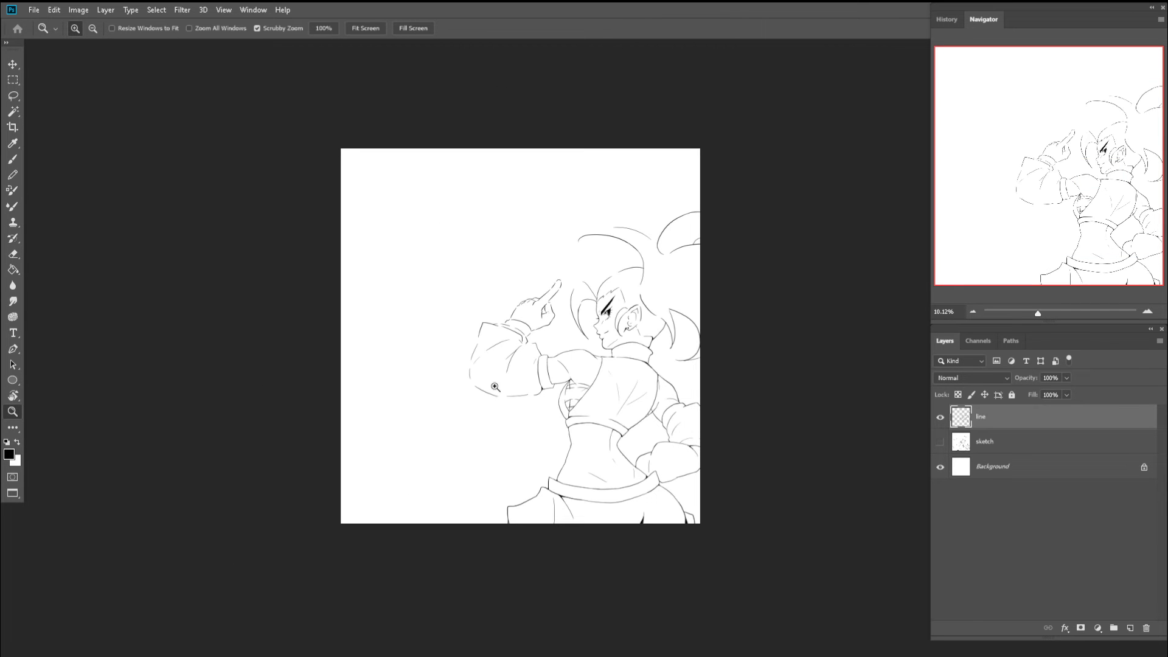
# - Redraw the brush stroke closing the gap in the raised arm's sleeve underside near the cuff
pyautogui.moveTo(516, 385)
pyautogui.mouseDown()
pyautogui.moveTo(583, 416)
pyautogui.moveTo(512, 406)
pyautogui.mouseUp()
pyautogui.press('e')
pyautogui.press('z')
pyautogui.press('b')
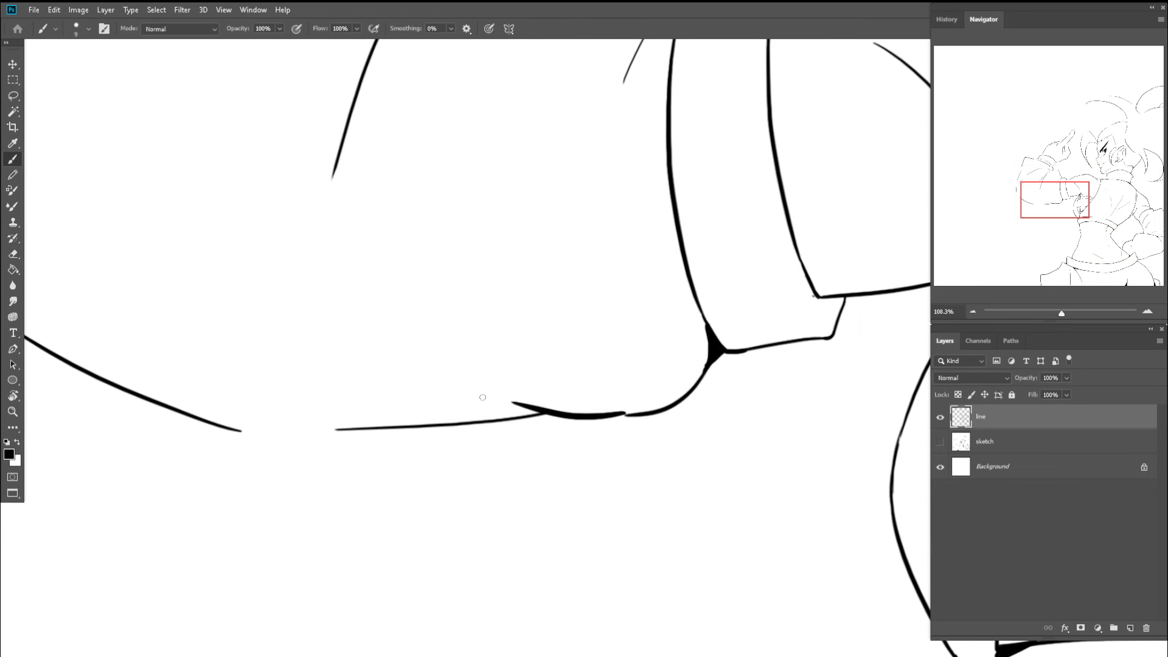
pyautogui.hotkey('ctrl', 'z')
pyautogui.moveTo(621, 417)
pyautogui.mouseDown()
pyautogui.moveTo(508, 406)
pyautogui.moveTo(531, 402)
pyautogui.moveTo(495, 378)
pyautogui.mouseUp()
pyautogui.press('e')
# - Rotate the canvas and close the gap in the sleeve's underside curve near the elbow
pyautogui.press('z')
pyautogui.press('r')
pyautogui.moveTo(663, 332)
pyautogui.mouseDown()
pyautogui.moveTo(516, 258)
pyautogui.moveTo(495, 264)
pyautogui.mouseUp()
pyautogui.moveTo(646, 306); pyautogui.dragTo(705, 278)
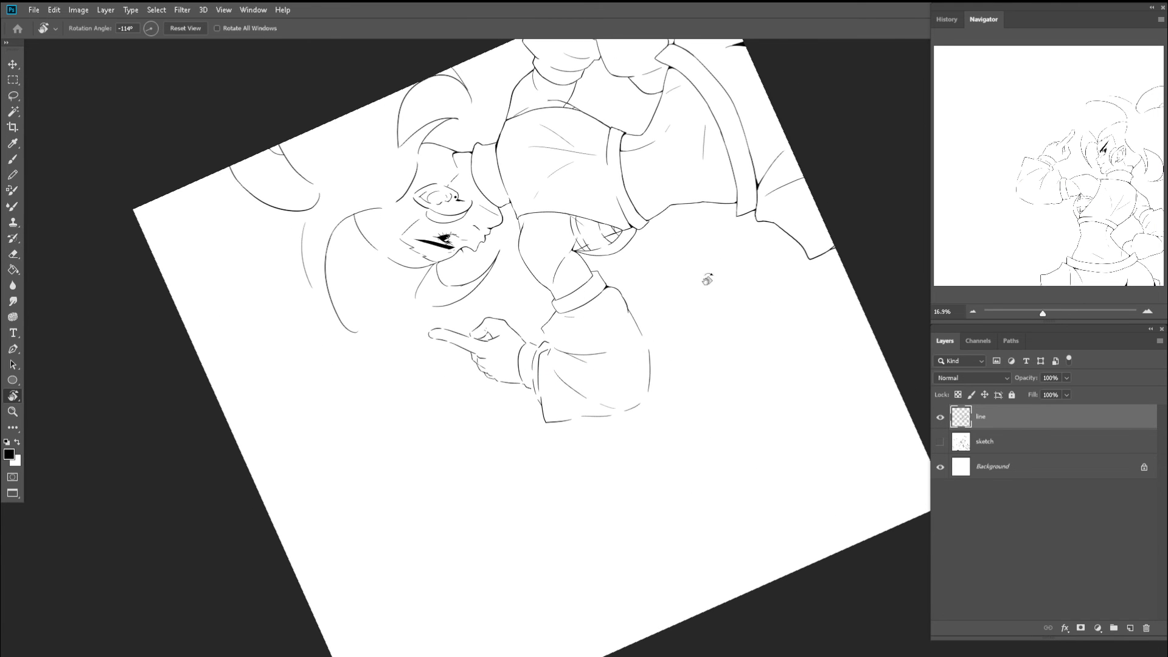
pyautogui.press('b')
pyautogui.scroll(5, 636, 329)
pyautogui.moveTo(636, 329); pyautogui.dragTo(686, 505)
pyautogui.hotkey('ctrl', 'z')
pyautogui.press('e')
pyautogui.press('z')
pyautogui.moveTo(692, 441); pyautogui.dragTo(650, 411)
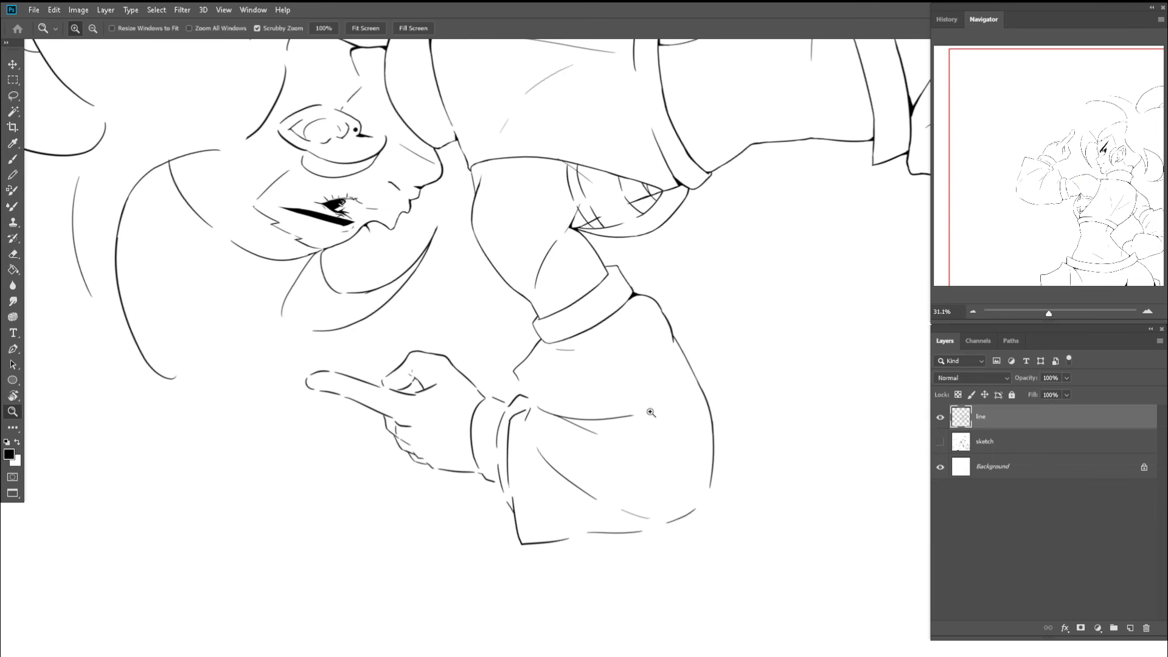
# - Try a stroke bridging the gap in the sleeve's outer edge between the elbow and the upper corner
pyautogui.press('r')
pyautogui.moveTo(731, 469)
pyautogui.mouseDown()
pyautogui.moveTo(728, 341)
pyautogui.moveTo(664, 250)
pyautogui.mouseUp()
pyautogui.press('z')
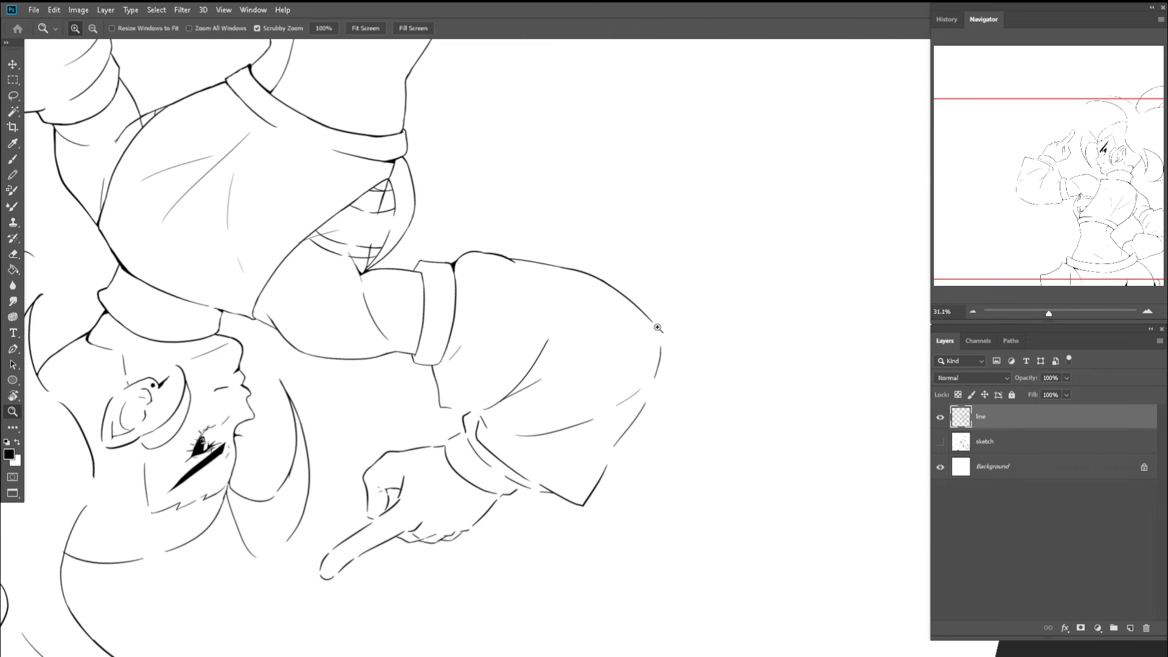
pyautogui.moveTo(656, 327); pyautogui.dragTo(712, 328)
pyautogui.press('b')
pyautogui.moveTo(628, 293)
pyautogui.mouseDown()
pyautogui.moveTo(680, 399)
pyautogui.moveTo(680, 440)
pyautogui.moveTo(669, 389)
pyautogui.moveTo(693, 334)
pyautogui.moveTo(688, 307)
pyautogui.moveTo(594, 245)
pyautogui.moveTo(656, 281)
pyautogui.moveTo(606, 310)
pyautogui.moveTo(628, 417)
pyautogui.mouseUp()
pyautogui.press('z')
pyautogui.press('r')
pyautogui.press('b')
pyautogui.press('z')
pyautogui.press('b')
pyautogui.hotkey('ctrl', 'z')
# - Redraw the sleeve's outer edge as a continuous line from the elbow up to the corner at the wrist opening
pyautogui.moveTo(591, 275); pyautogui.dragTo(623, 418)
pyautogui.moveTo(610, 266); pyautogui.dragTo(622, 424)
pyautogui.hotkey('ctrl', 'z')
pyautogui.moveTo(605, 291); pyautogui.dragTo(630, 422)
pyautogui.press('e')
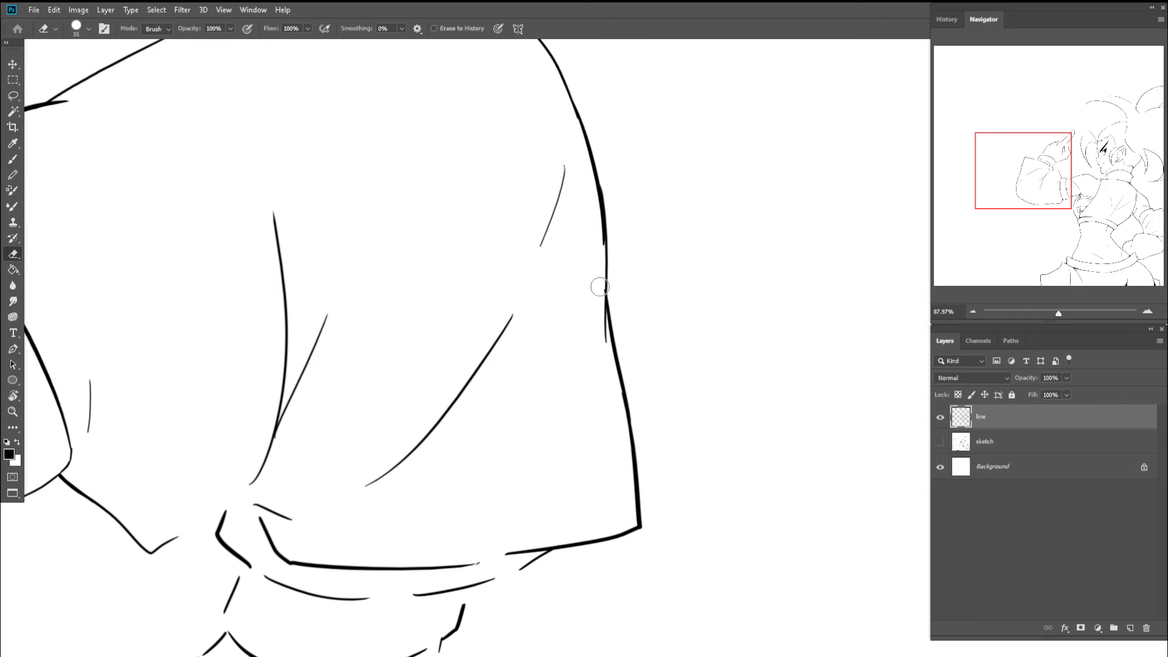
pyautogui.hotkey('ctrl', 'space')
pyautogui.moveTo(590, 299); pyautogui.dragTo(490, 289)
pyautogui.press('Escape')
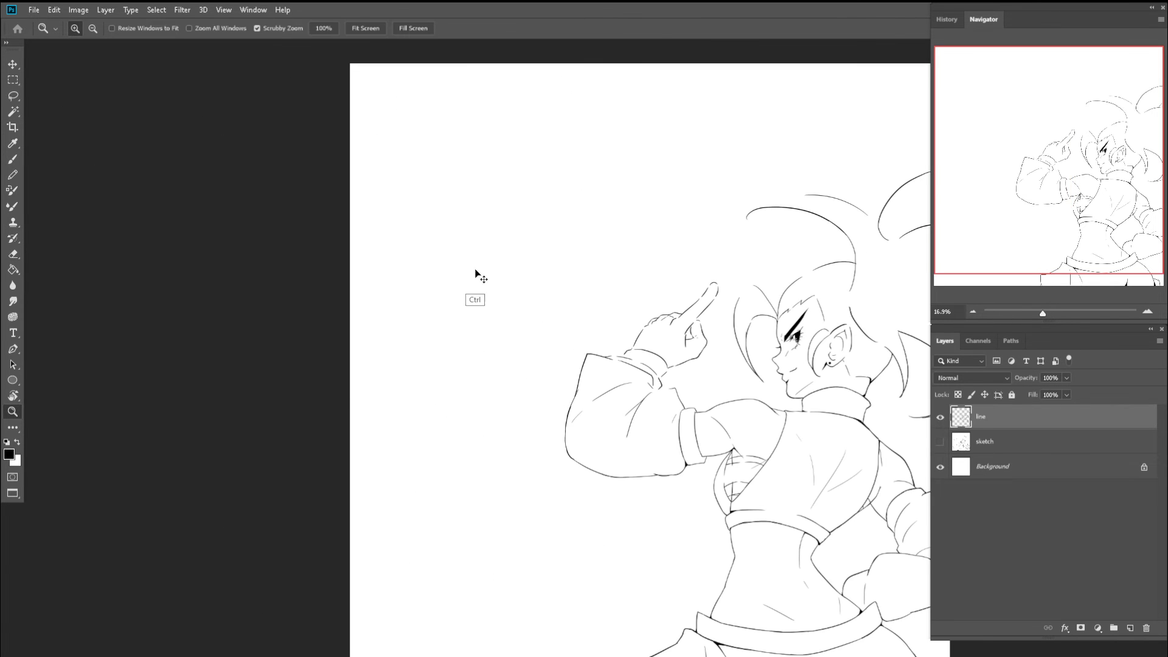
# - Draw the wristband's thumb-side edge down from the heel of the hand to the sleeve opening
pyautogui.press('r')
pyautogui.moveTo(571, 272); pyautogui.dragTo(546, 275)
pyautogui.hotkey('ctrl', 'space')
pyautogui.moveTo(682, 328); pyautogui.dragTo(738, 340)
pyautogui.click(691, 350)
pyautogui.press('b')
pyautogui.moveTo(662, 283)
pyautogui.mouseDown()
pyautogui.moveTo(690, 367)
pyautogui.moveTo(679, 375)
pyautogui.moveTo(689, 354)
pyautogui.moveTo(611, 509)
pyautogui.mouseUp()
pyautogui.moveTo(646, 445); pyautogui.dragTo(618, 511)
# - Extend the wristband's outer edge on the back-of-hand side down toward the sleeve opening
pyautogui.hotkey('ctrl', 'space')
pyautogui.moveTo(647, 438)
pyautogui.mouseDown()
pyautogui.moveTo(600, 428)
pyautogui.moveTo(634, 431)
pyautogui.moveTo(569, 423)
pyautogui.mouseUp()
pyautogui.hotkey('ctrl', 'space')
pyautogui.moveTo(642, 436); pyautogui.dragTo(711, 450)
pyautogui.moveTo(659, 402); pyautogui.dragTo(716, 414)
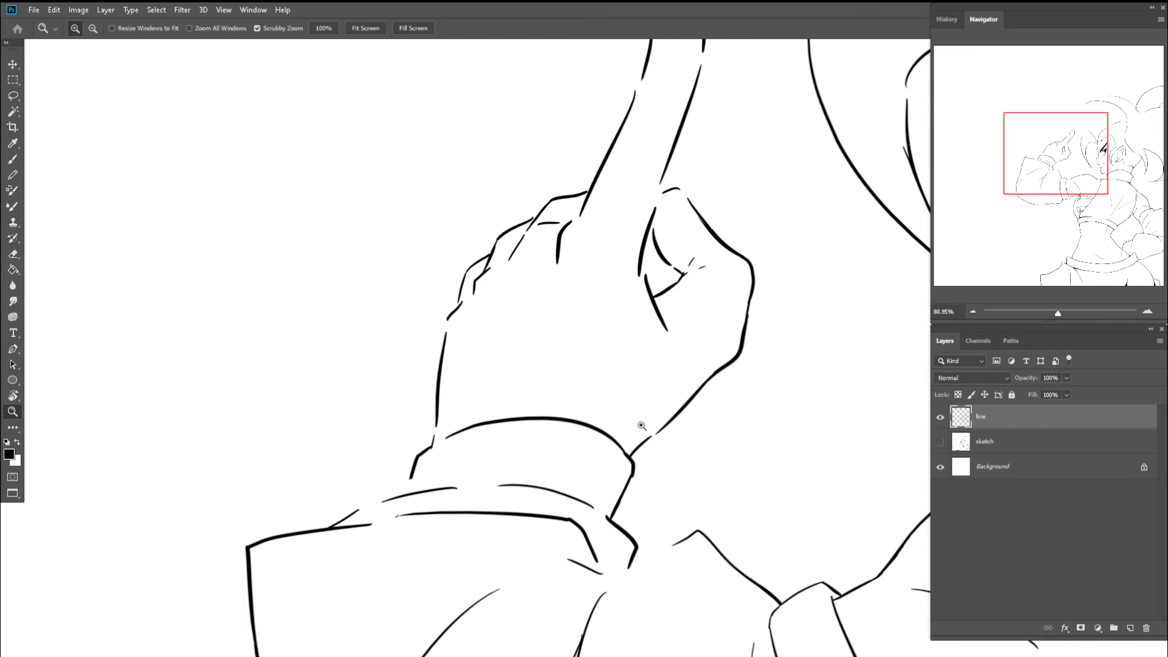
pyautogui.moveTo(638, 421); pyautogui.dragTo(691, 431)
pyautogui.press('z')
pyautogui.moveTo(635, 478)
pyautogui.mouseDown()
pyautogui.moveTo(563, 439)
pyautogui.moveTo(575, 452)
pyautogui.moveTo(686, 468)
pyautogui.moveTo(613, 477)
pyautogui.mouseUp()
pyautogui.press('b')
pyautogui.hotkey('ctrl', 'z')
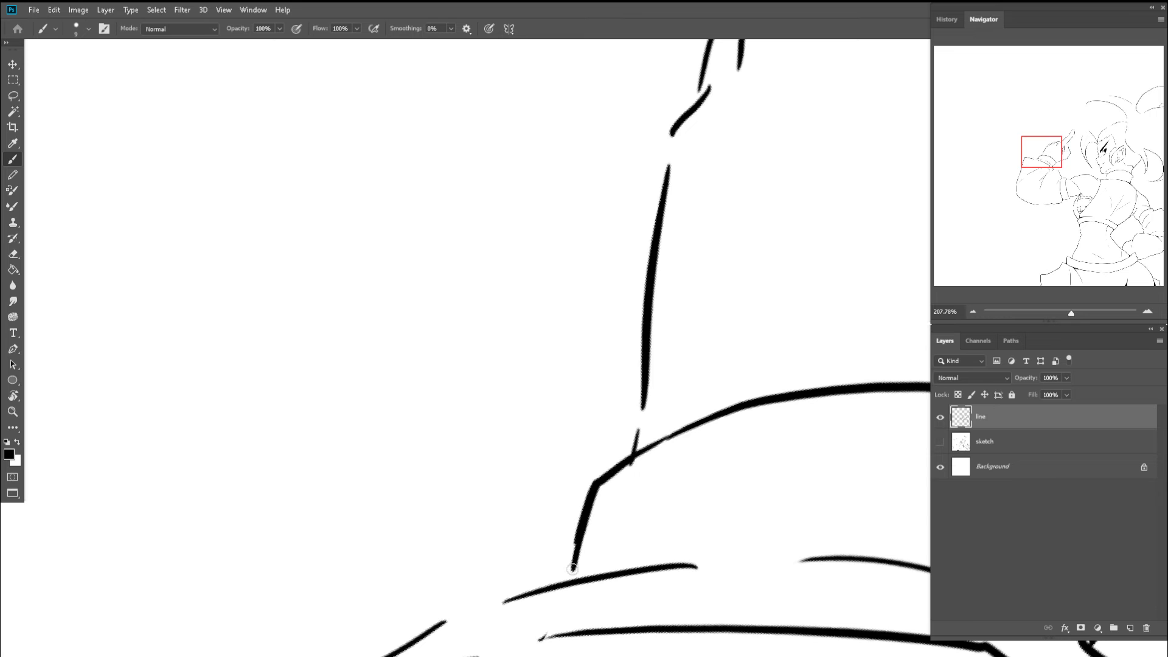
pyautogui.moveTo(581, 534); pyautogui.dragTo(569, 575)
# - Join the broken rim line of the sleeve opening to the sleeve's upper edge and clean the junction with the eraser
pyautogui.press('space')
pyautogui.moveTo(573, 560); pyautogui.dragTo(646, 405)
pyautogui.press('r')
pyautogui.moveTo(681, 411); pyautogui.dragTo(668, 270)
pyautogui.press('b')
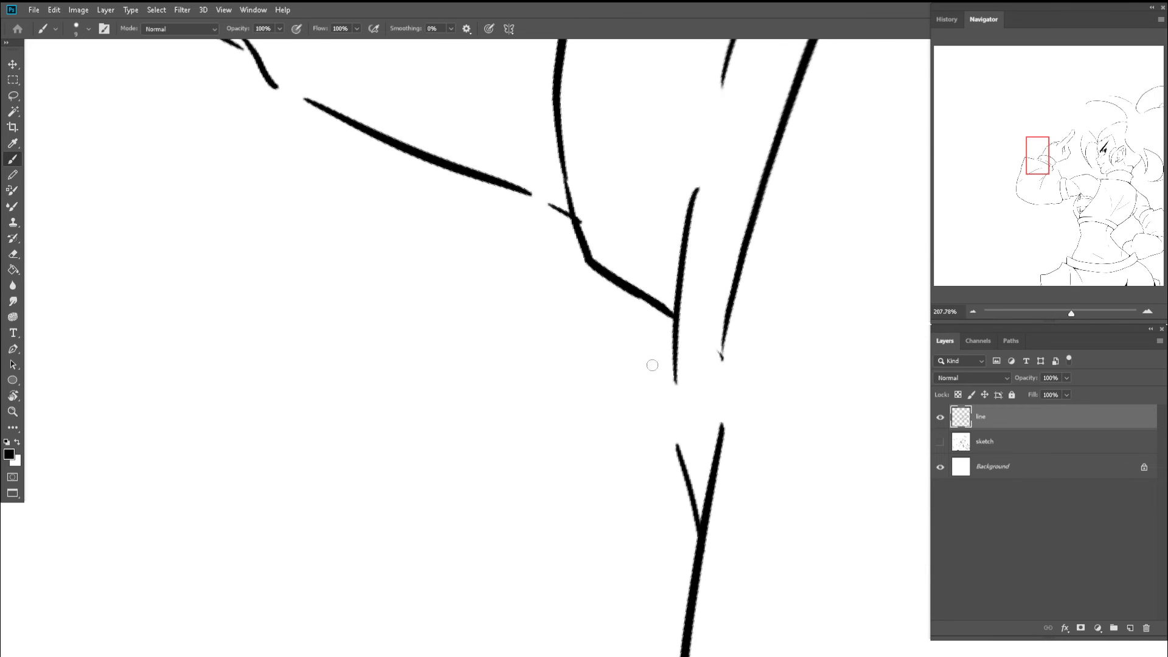
pyautogui.moveTo(671, 356); pyautogui.dragTo(677, 449)
pyautogui.press('e')
pyautogui.moveTo(711, 362); pyautogui.dragTo(675, 388)
pyautogui.press('z')
pyautogui.press('e')
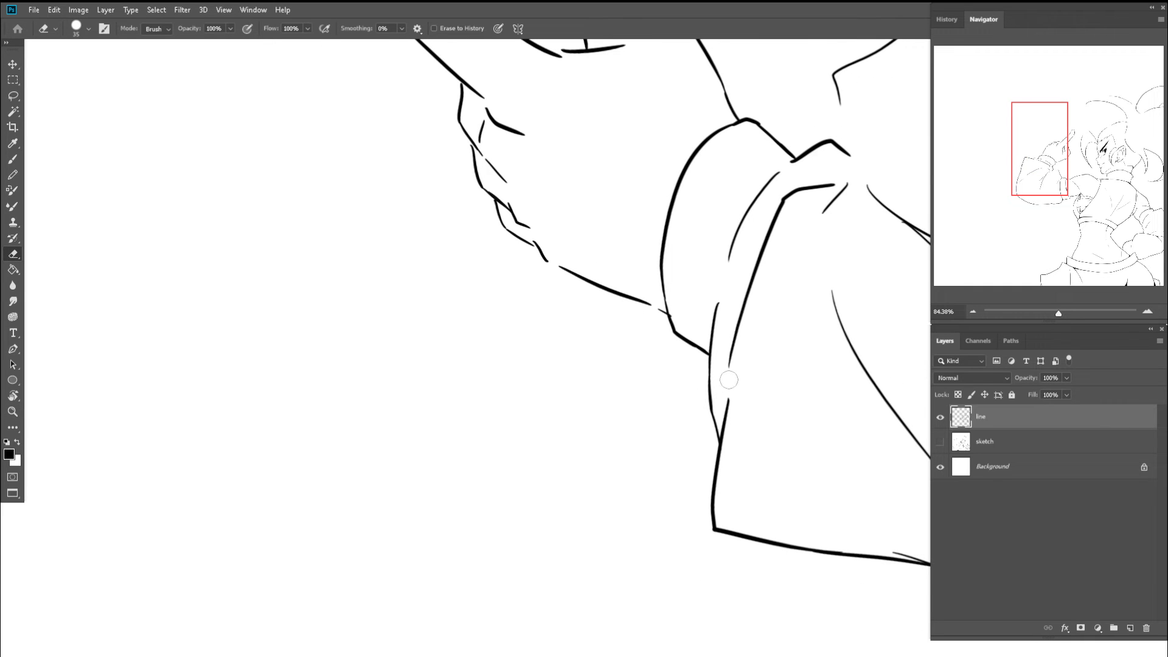
pyautogui.press('z')
pyautogui.moveTo(703, 399); pyautogui.dragTo(673, 391)
pyautogui.press('Escape')
pyautogui.press('r')
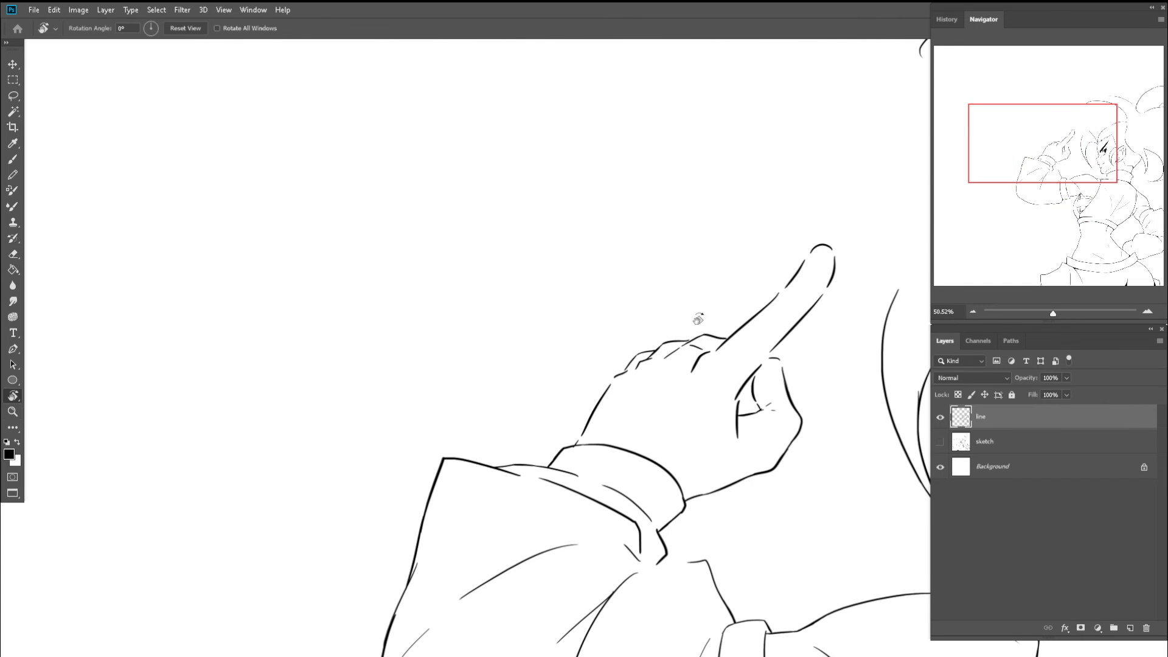
# - Join the back-of-hand outline to the wristband and erase the overshoot below it
pyautogui.moveTo(697, 320); pyautogui.dragTo(683, 279)
pyautogui.press('z')
pyautogui.moveTo(613, 440); pyautogui.dragTo(682, 431)
pyautogui.press('b')
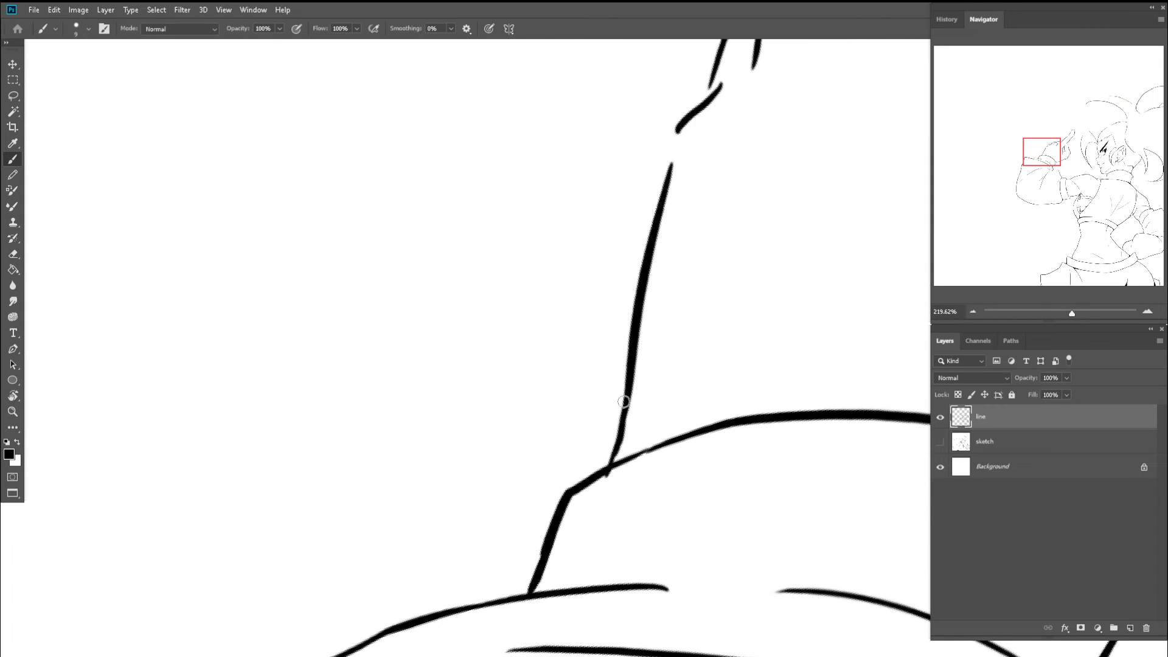
pyautogui.press('e')
pyautogui.moveTo(615, 479); pyautogui.dragTo(612, 482)
pyautogui.press('b')
pyautogui.press('z')
pyautogui.moveTo(698, 410); pyautogui.dragTo(535, 402)
pyautogui.press('c')
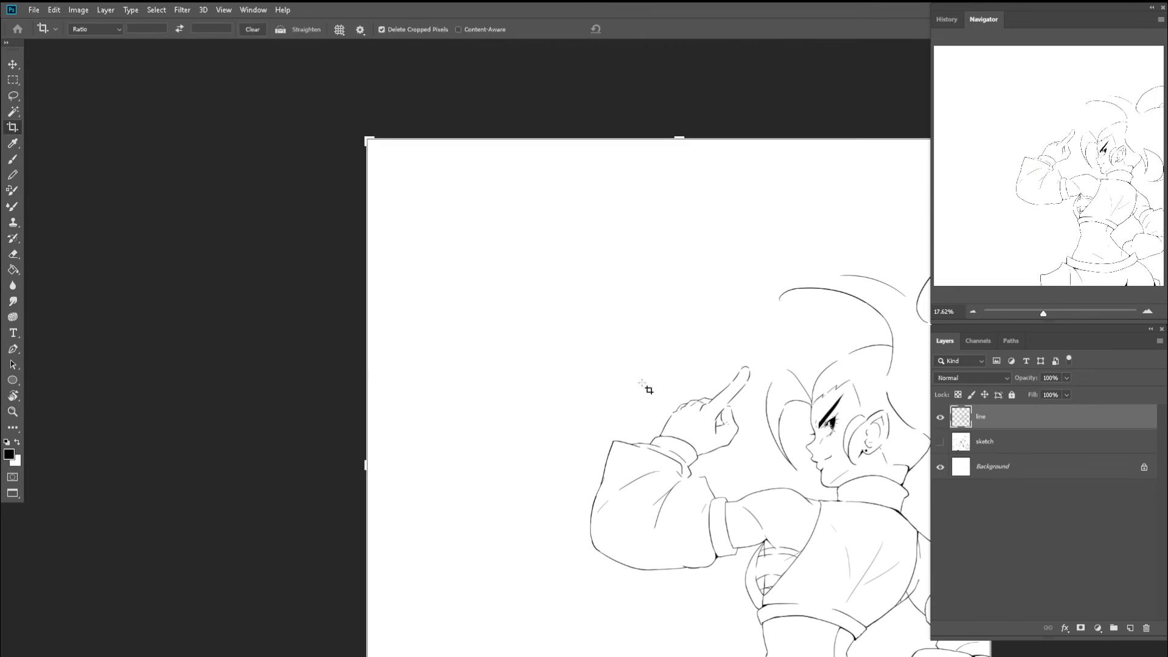
# - Join the back-of-hand outline to the lowest knuckle and add thin tendon strokes beneath the knuckles
pyautogui.press('z')
pyautogui.moveTo(738, 363); pyautogui.dragTo(604, 405)
pyautogui.press('r')
pyautogui.moveTo(671, 379); pyautogui.dragTo(679, 343)
pyautogui.press('z')
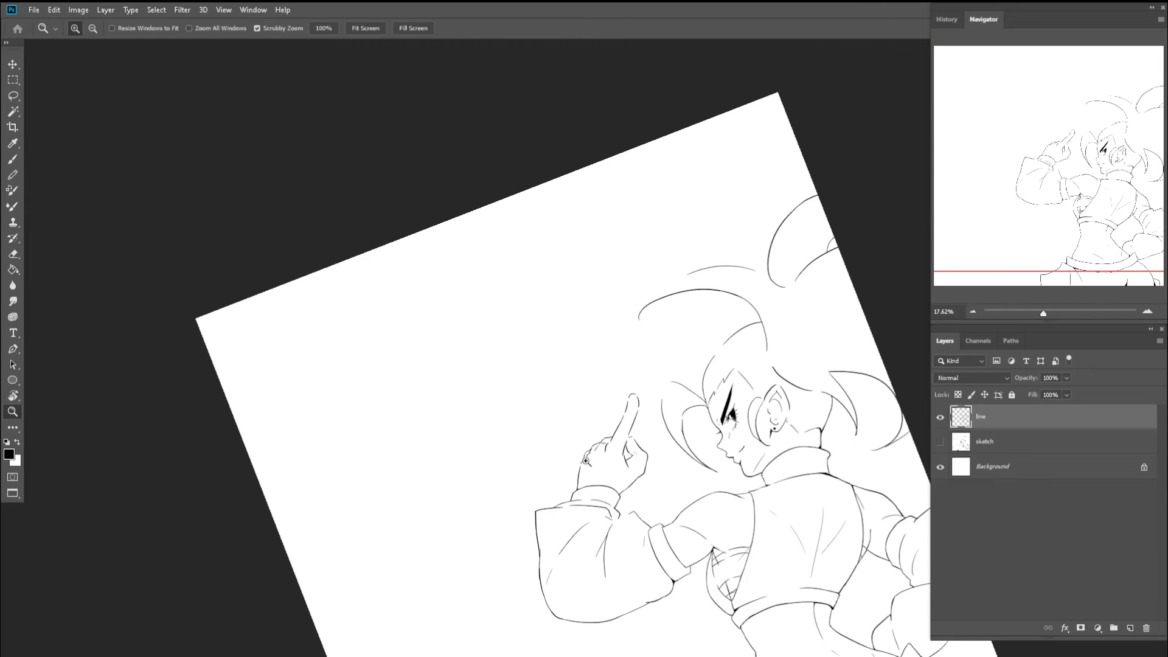
pyautogui.moveTo(584, 461); pyautogui.dragTo(743, 466)
pyautogui.press('b')
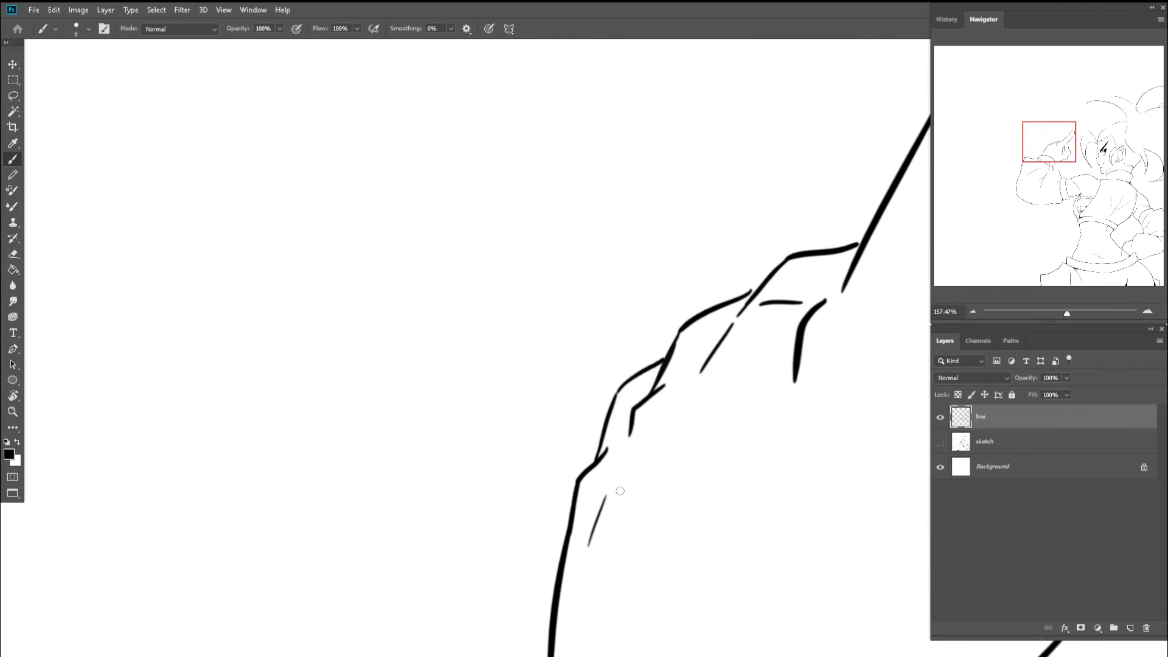
pyautogui.moveTo(627, 465); pyautogui.dragTo(625, 501)
pyautogui.press('z')
pyautogui.moveTo(630, 485)
pyautogui.mouseDown()
pyautogui.moveTo(571, 491)
pyautogui.moveTo(723, 500)
pyautogui.mouseUp()
pyautogui.press('b')
pyautogui.scroll(5, 650, 418)
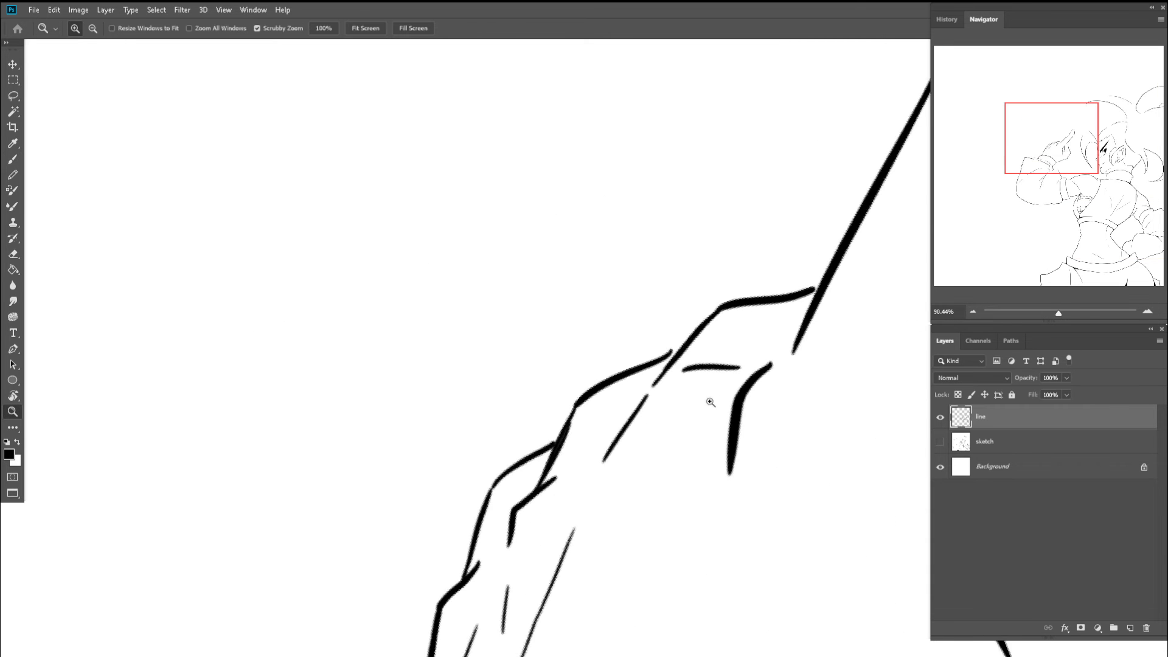
# - Extend the short crease on the folded finger nearest the index finger into a curved knuckle line
pyautogui.press('b')
pyautogui.press('space')
pyautogui.moveTo(595, 440)
pyautogui.mouseDown()
pyautogui.moveTo(620, 354)
pyautogui.moveTo(594, 417)
pyautogui.moveTo(631, 358)
pyautogui.mouseUp()
pyautogui.press('e')
pyautogui.press('b')
pyautogui.moveTo(660, 316)
pyautogui.mouseDown()
pyautogui.moveTo(639, 381)
pyautogui.moveTo(601, 400)
pyautogui.mouseUp()
pyautogui.hotkey('ctrl', 'z')
pyautogui.moveTo(641, 354)
pyautogui.mouseDown()
pyautogui.moveTo(566, 424)
pyautogui.moveTo(543, 396)
pyautogui.moveTo(579, 391)
pyautogui.mouseUp()
pyautogui.press('z')
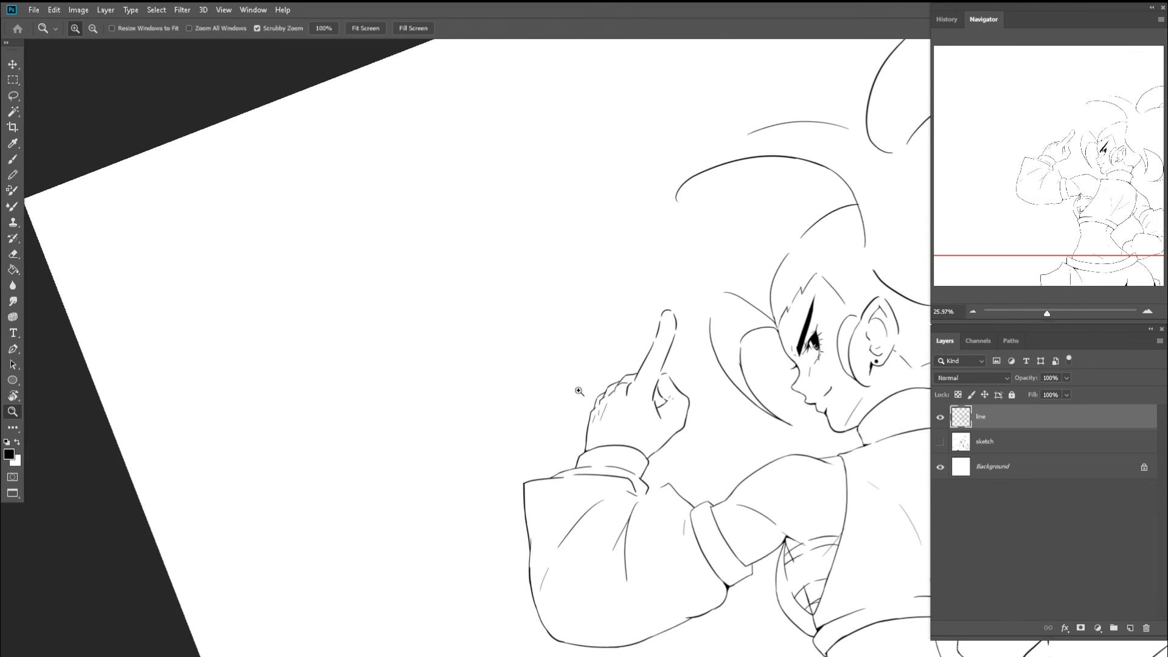
# - Trim the crease's lower tail, draw an angled knuckle fold in its place and add a thin tendon stroke beneath it
pyautogui.scroll(10, 579, 391)
pyautogui.press('b')
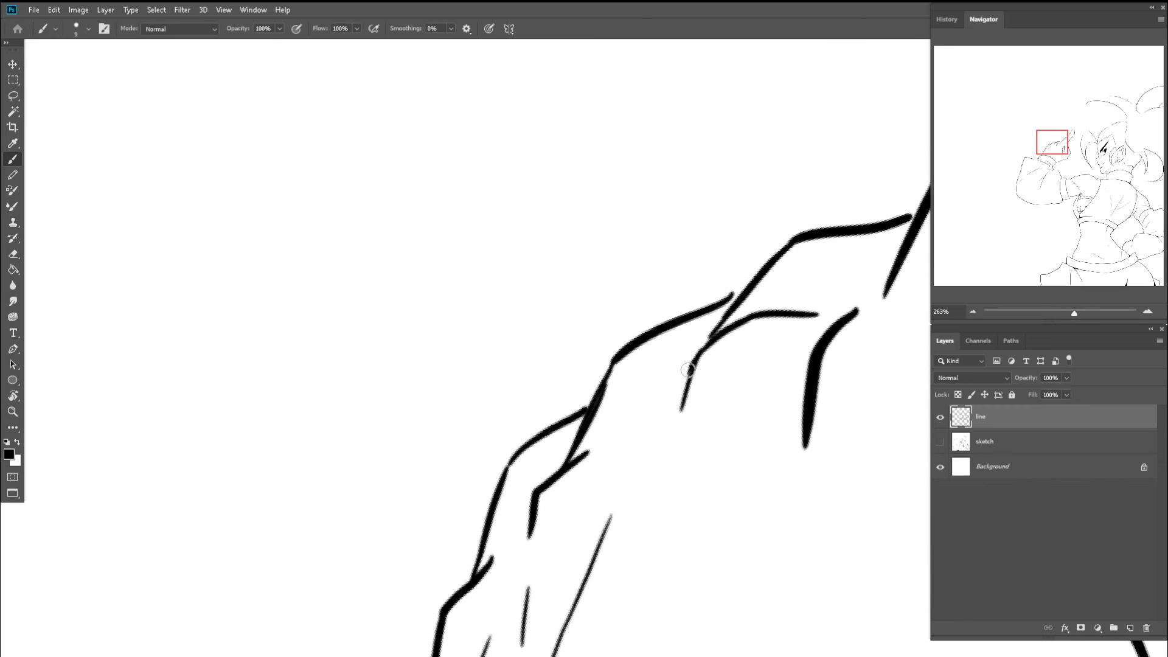
pyautogui.press('e')
pyautogui.moveTo(694, 379); pyautogui.dragTo(691, 418)
pyautogui.press('b')
pyautogui.moveTo(712, 342); pyautogui.dragTo(664, 376)
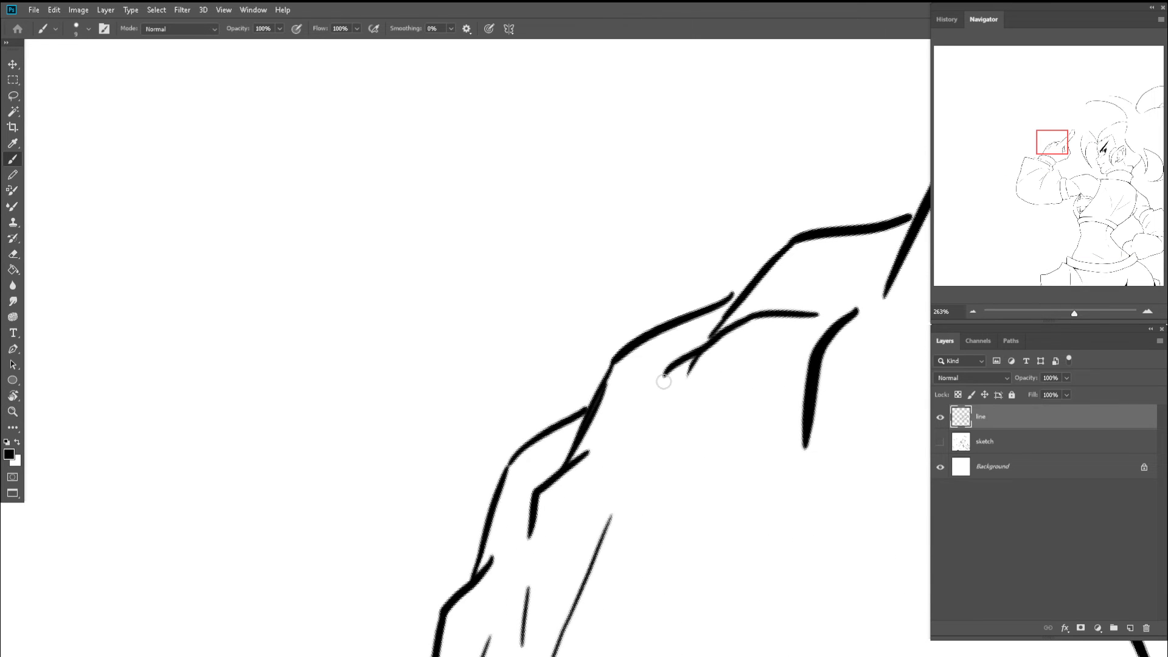
pyautogui.hotkey('ctrl', 'z')
pyautogui.moveTo(727, 334)
pyautogui.mouseDown()
pyautogui.moveTo(668, 383)
pyautogui.moveTo(660, 460)
pyautogui.mouseUp()
pyautogui.moveTo(653, 528); pyautogui.dragTo(643, 587)
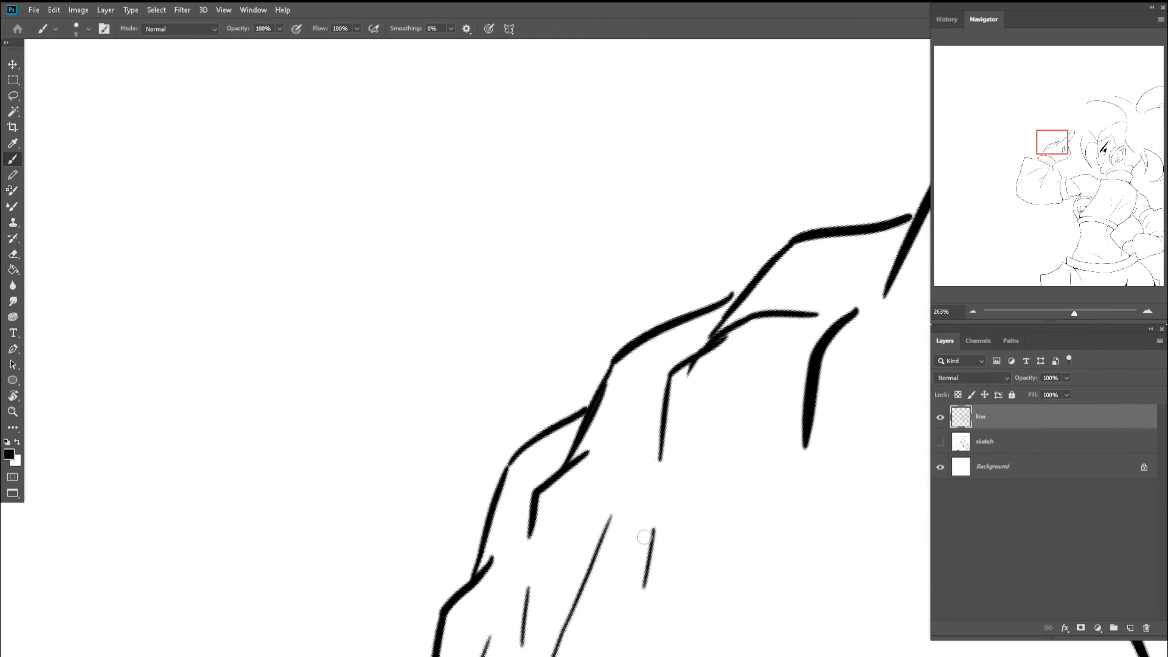
# - Rotate the canvas and connect the short stroke between the folded fingers to the neighbouring knuckle fold
pyautogui.scroll(-12, 658, 411)
pyautogui.press('r')
pyautogui.moveTo(607, 412)
pyautogui.mouseDown()
pyautogui.moveTo(639, 305)
pyautogui.moveTo(725, 340)
pyautogui.moveTo(674, 401)
pyautogui.mouseUp()
pyautogui.press('z')
pyautogui.moveTo(529, 448)
pyautogui.mouseDown()
pyautogui.moveTo(623, 495)
pyautogui.moveTo(669, 502)
pyautogui.mouseUp()
pyautogui.press('b')
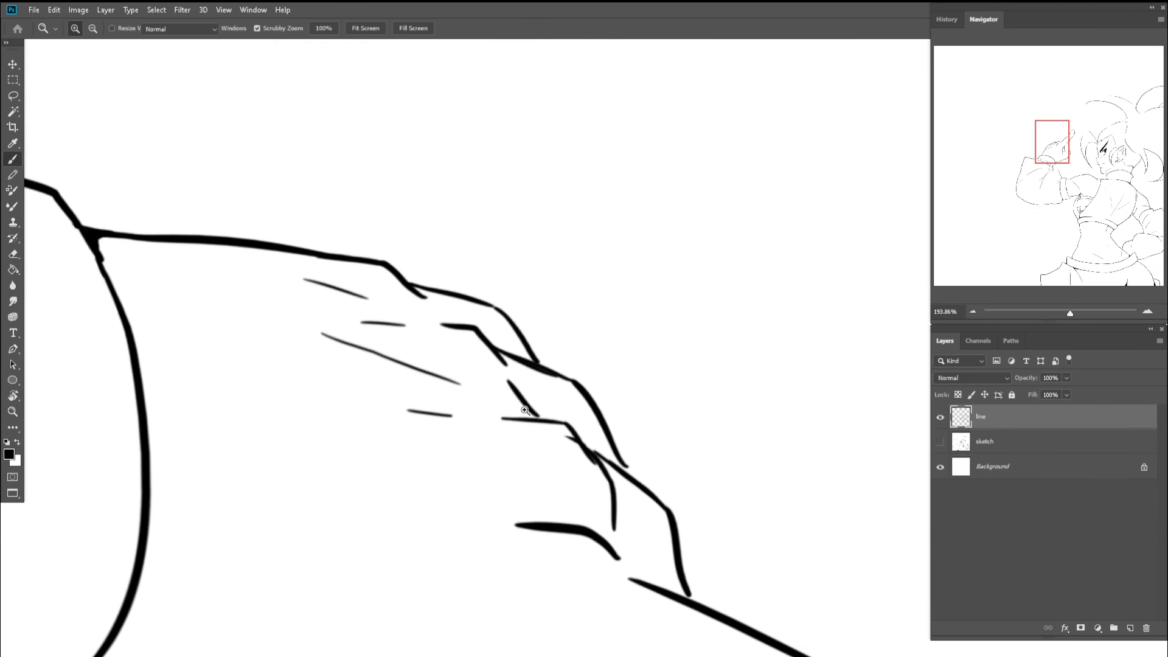
pyautogui.moveTo(522, 399); pyautogui.dragTo(540, 417)
# - Erase the doubled knuckle fold lines and join the crease at the index finger's base to the finger's outline
pyautogui.press('e')
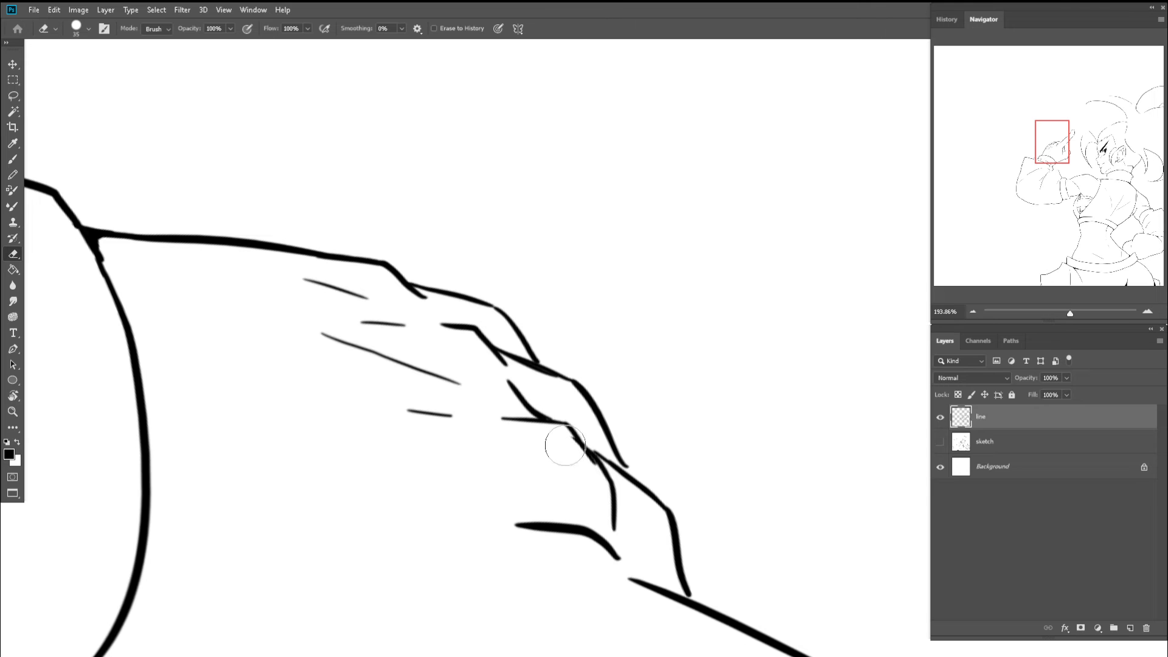
pyautogui.moveTo(621, 492)
pyautogui.mouseDown()
pyautogui.moveTo(580, 387)
pyautogui.moveTo(582, 457)
pyautogui.mouseUp()
pyautogui.press('b')
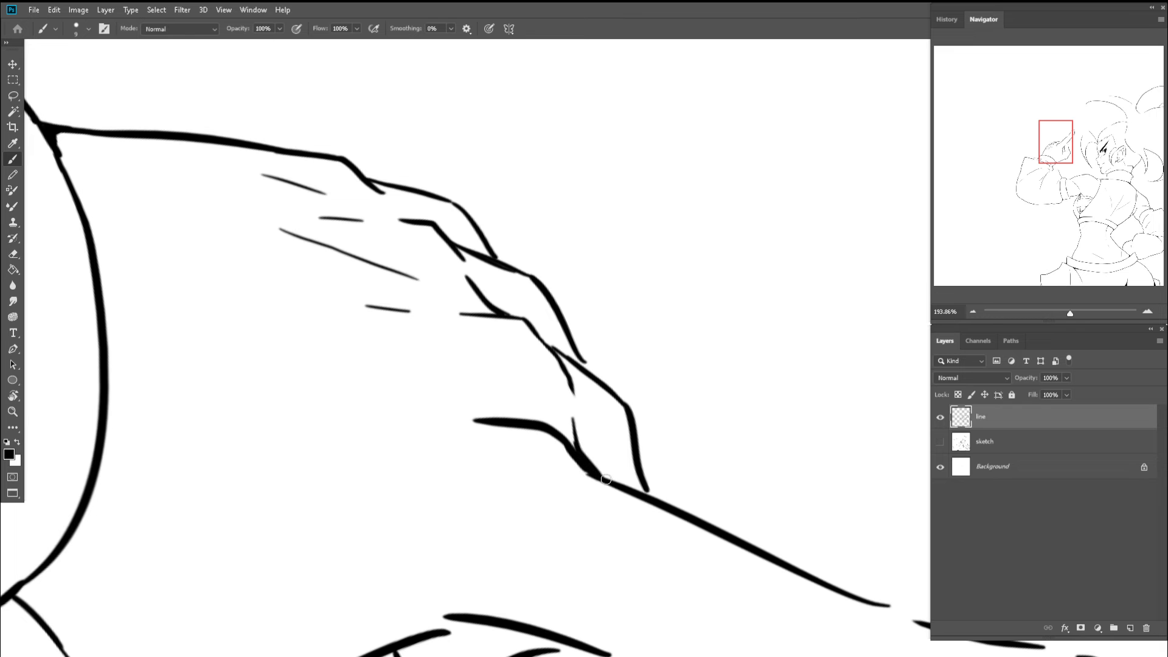
pyautogui.press('z')
pyautogui.moveTo(608, 453); pyautogui.dragTo(447, 429)
pyautogui.press('r')
pyautogui.press('Escape')
pyautogui.press('z')
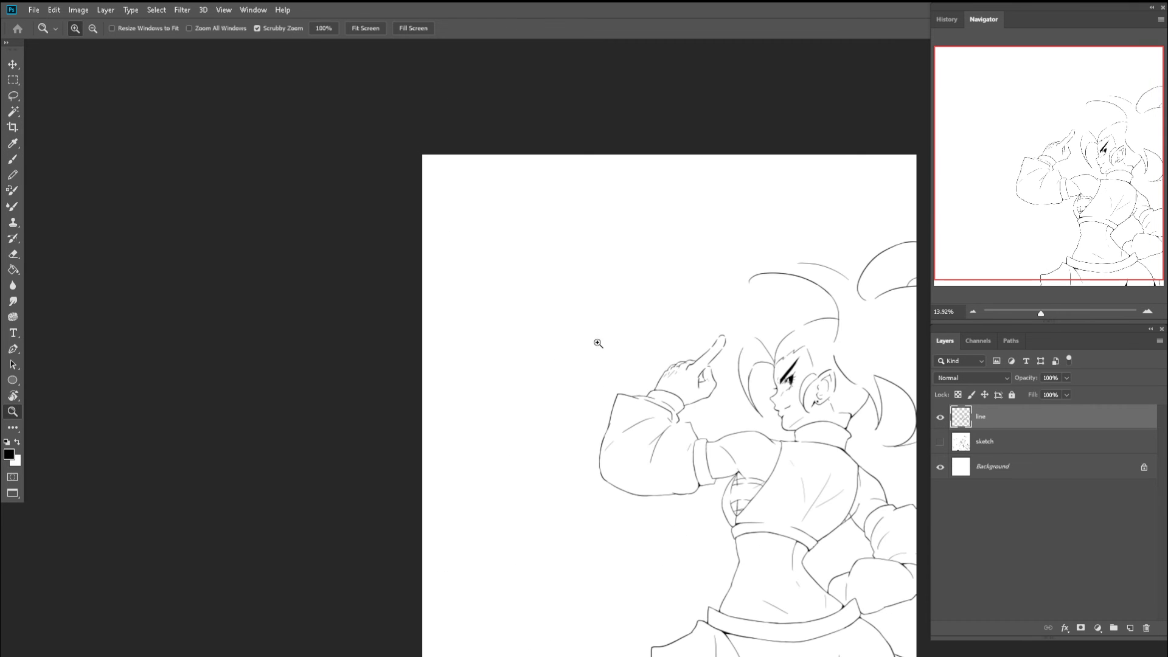
# - Join the two strokes beside the opening between thumb and index finger into one continuous curve
pyautogui.moveTo(697, 356)
pyautogui.mouseDown()
pyautogui.moveTo(709, 333)
pyautogui.moveTo(683, 334)
pyautogui.moveTo(759, 369)
pyautogui.moveTo(831, 349)
pyautogui.mouseUp()
pyautogui.press('r')
pyautogui.moveTo(759, 299); pyautogui.dragTo(724, 236)
pyautogui.press('z')
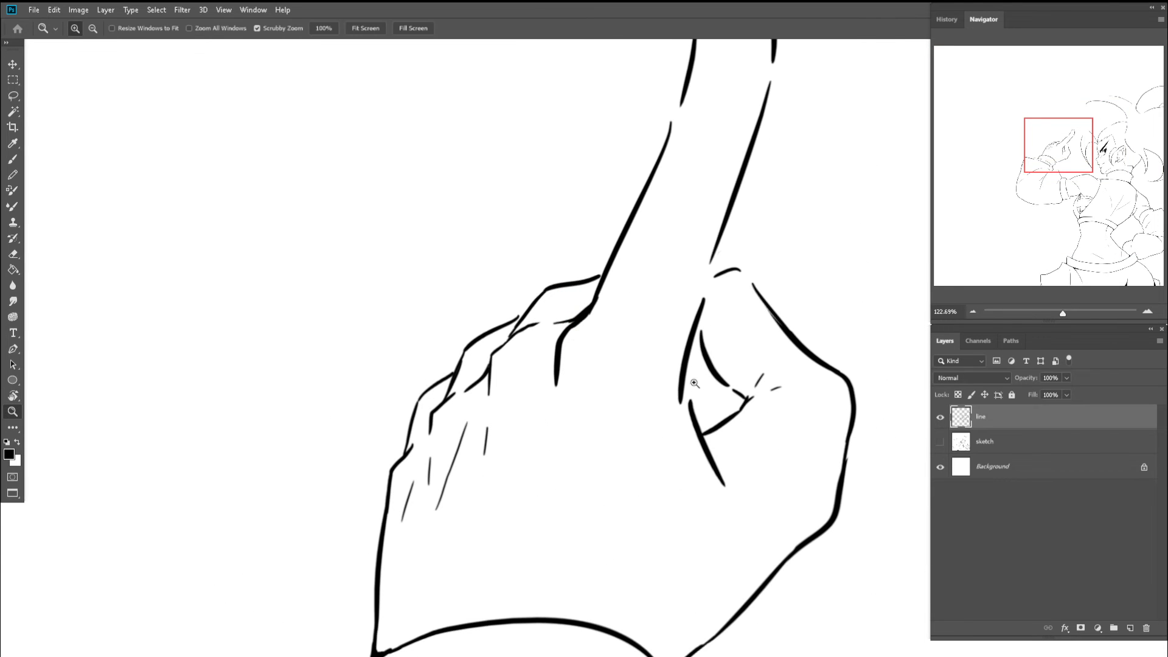
pyautogui.press('e')
pyautogui.scroll(3, 671, 387)
pyautogui.press('b')
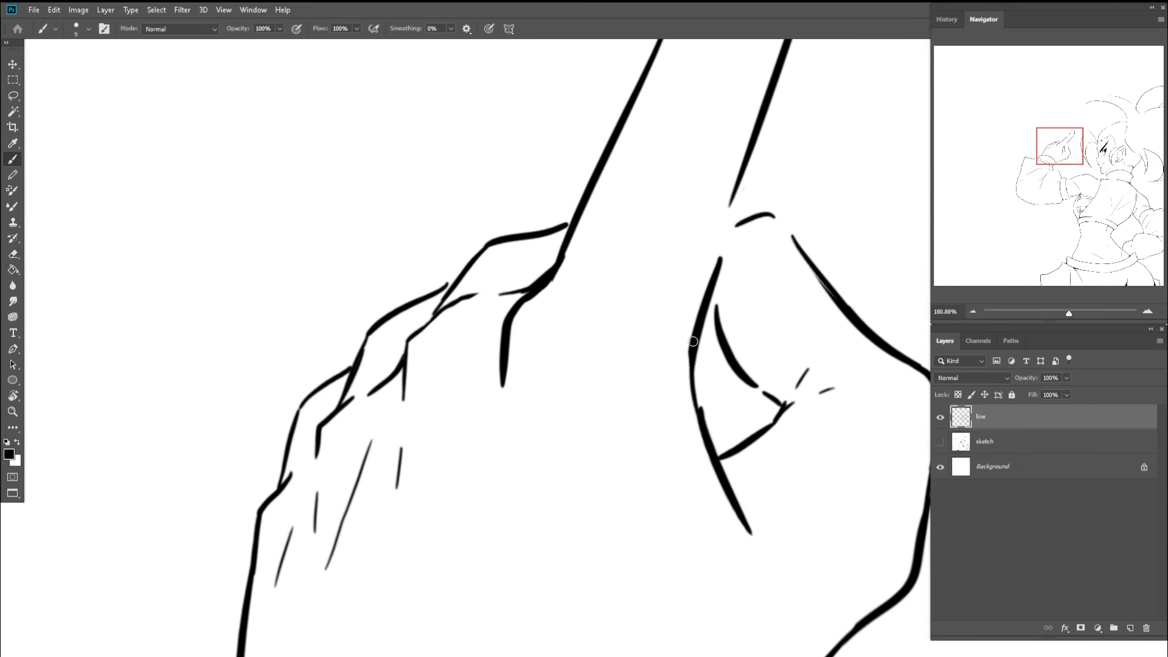
pyautogui.press('z')
pyautogui.moveTo(710, 383); pyautogui.dragTo(596, 387)
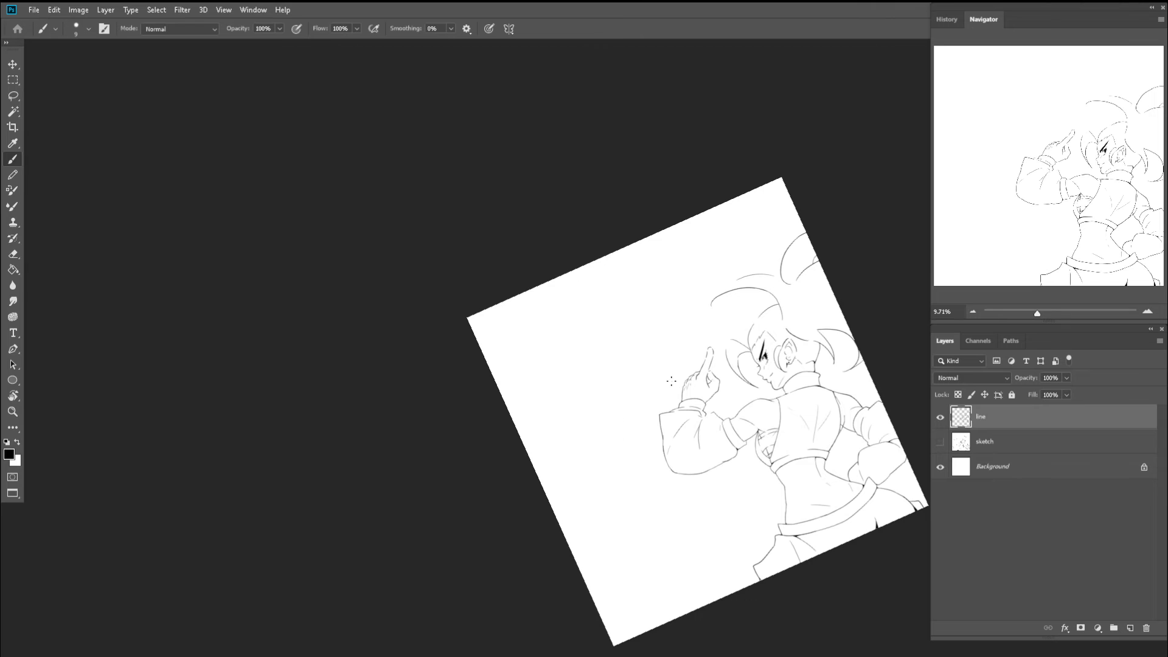
# - Examine the hand and thumb lines at several zoom levels and canvas rotations
pyautogui.press('r')
pyautogui.moveTo(738, 376); pyautogui.dragTo(759, 454)
pyautogui.press('z')
pyautogui.press('b')
pyautogui.press('z')
pyautogui.moveTo(726, 397)
pyautogui.mouseDown()
pyautogui.moveTo(761, 401)
pyautogui.moveTo(725, 381)
pyautogui.moveTo(755, 419)
pyautogui.mouseUp()
pyautogui.press('b')
pyautogui.press('Escape')
pyautogui.press('z')
pyautogui.scroll(2, 770, 302)
pyautogui.press('r')
pyautogui.moveTo(729, 369); pyautogui.dragTo(661, 330)
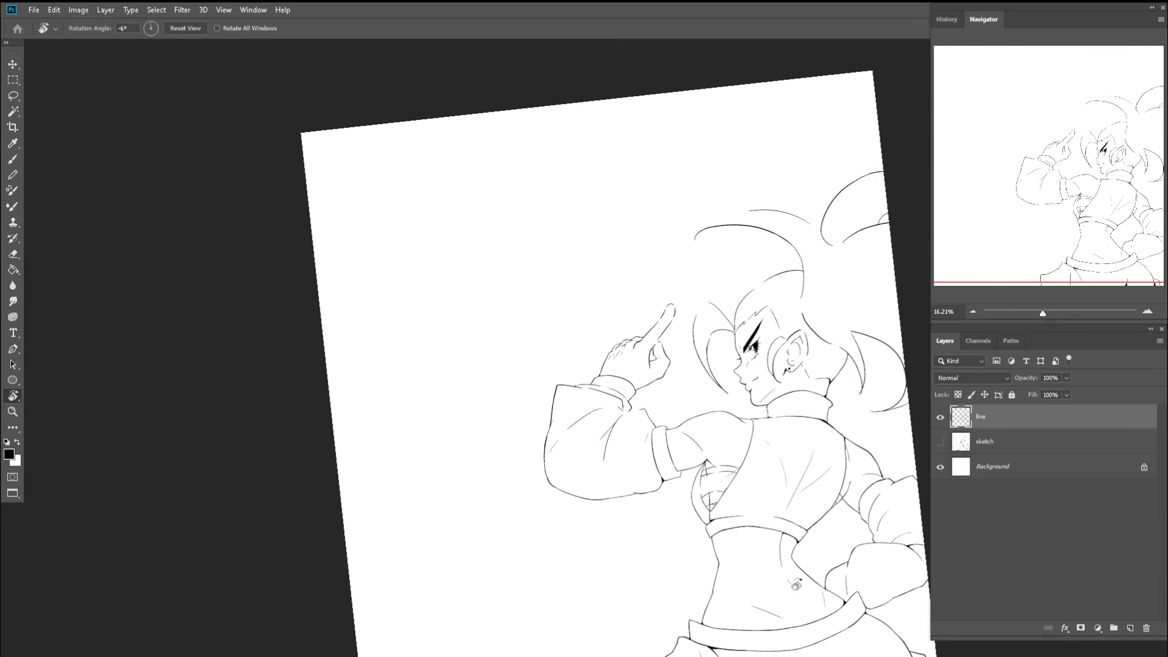
# - Examine the waist, shirt hem and forearm junctions up close, and return to the unrotated view of the whole drawing
pyautogui.press('z')
pyautogui.moveTo(821, 582); pyautogui.dragTo(906, 611)
pyautogui.press('b')
pyautogui.press('z')
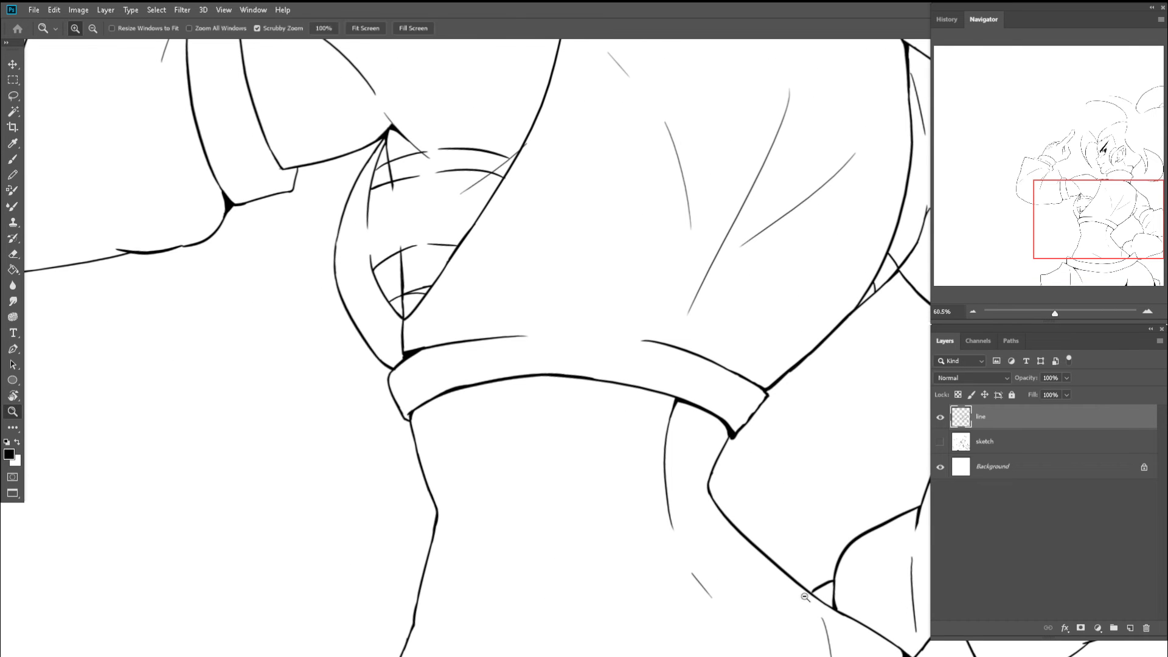
pyautogui.moveTo(813, 596)
pyautogui.mouseDown()
pyautogui.moveTo(739, 595)
pyautogui.moveTo(863, 593)
pyautogui.mouseUp()
pyautogui.press('b')
pyautogui.press('z')
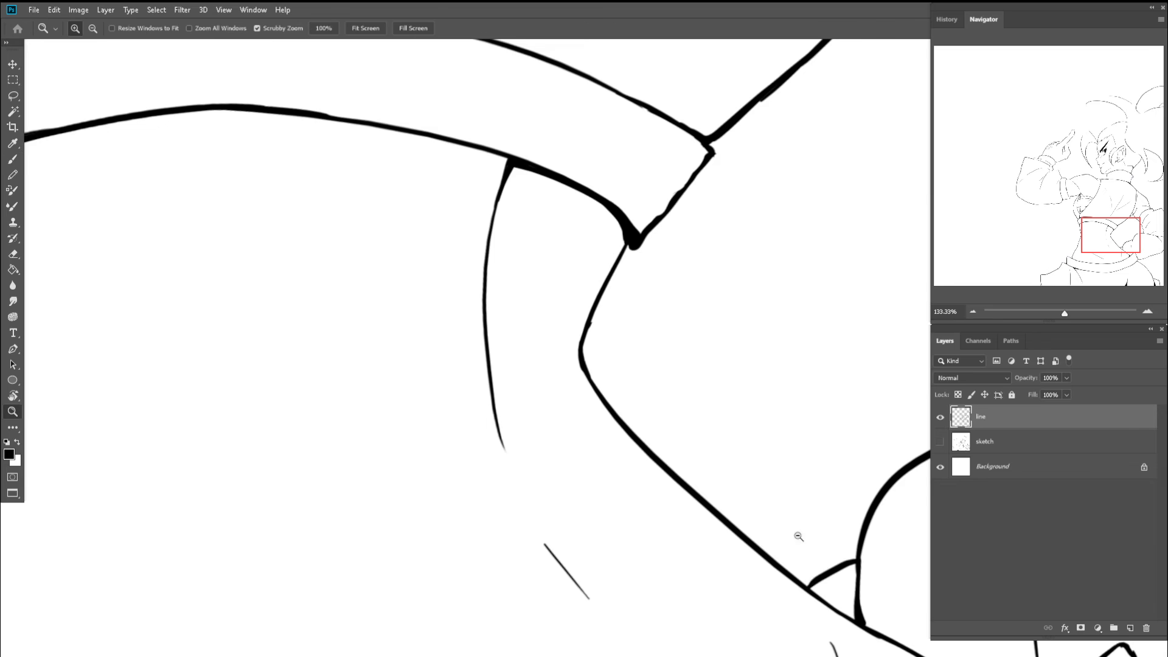
pyautogui.moveTo(798, 537); pyautogui.dragTo(716, 489)
pyautogui.press('b')
pyautogui.press('r')
pyautogui.press('Escape')
pyautogui.press('z')
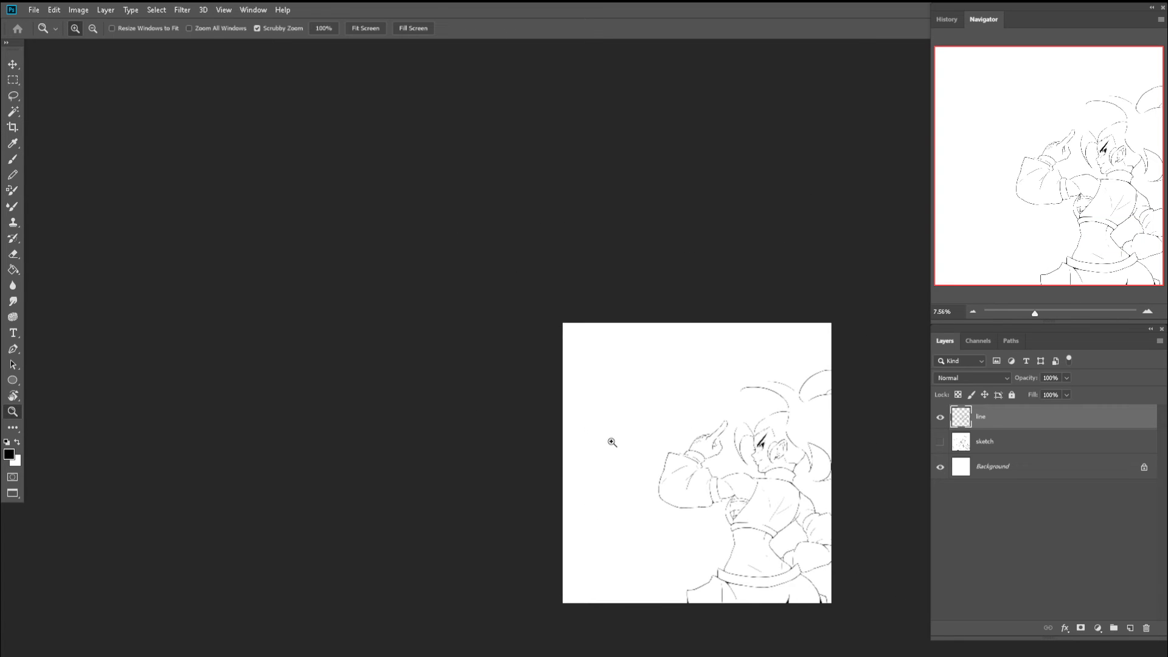
# - Erase the broken segment on the index finger's outer edge and redraw it as one line from the fingertip down
pyautogui.hotkey('ctrl', 'shift', 'h')
pyautogui.moveTo(621, 456); pyautogui.dragTo(639, 479)
pyautogui.hotkey('ctrl', 'shift', 'h')
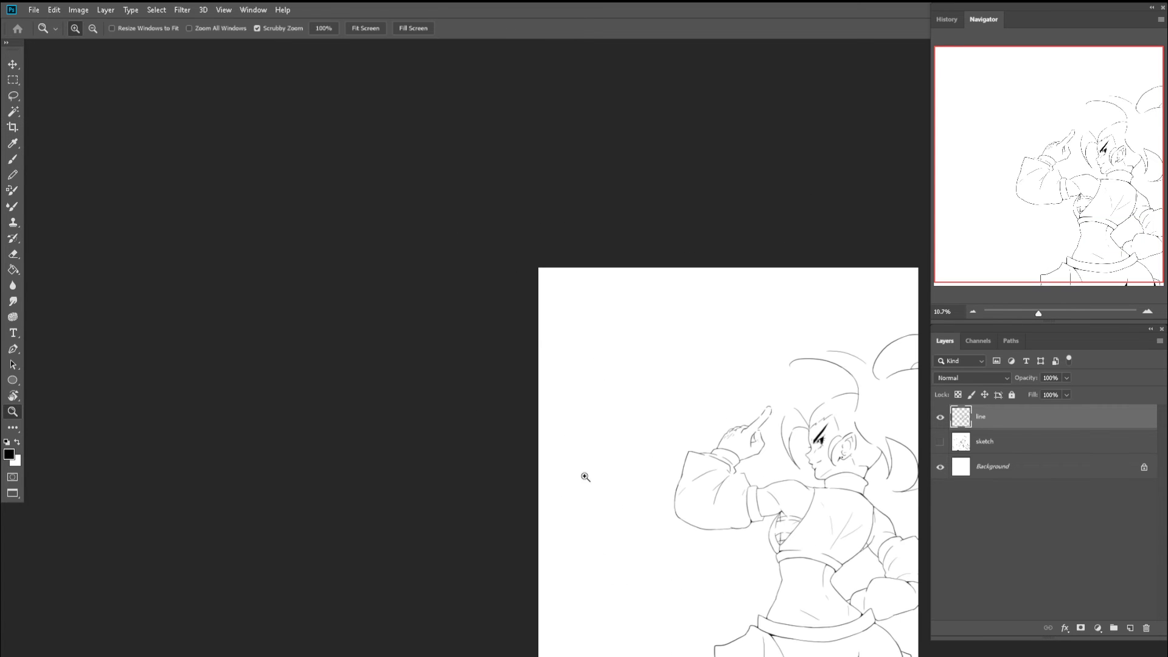
pyautogui.press('c')
pyautogui.moveTo(779, 407); pyautogui.dragTo(592, 240)
pyautogui.press('z')
pyautogui.press('r')
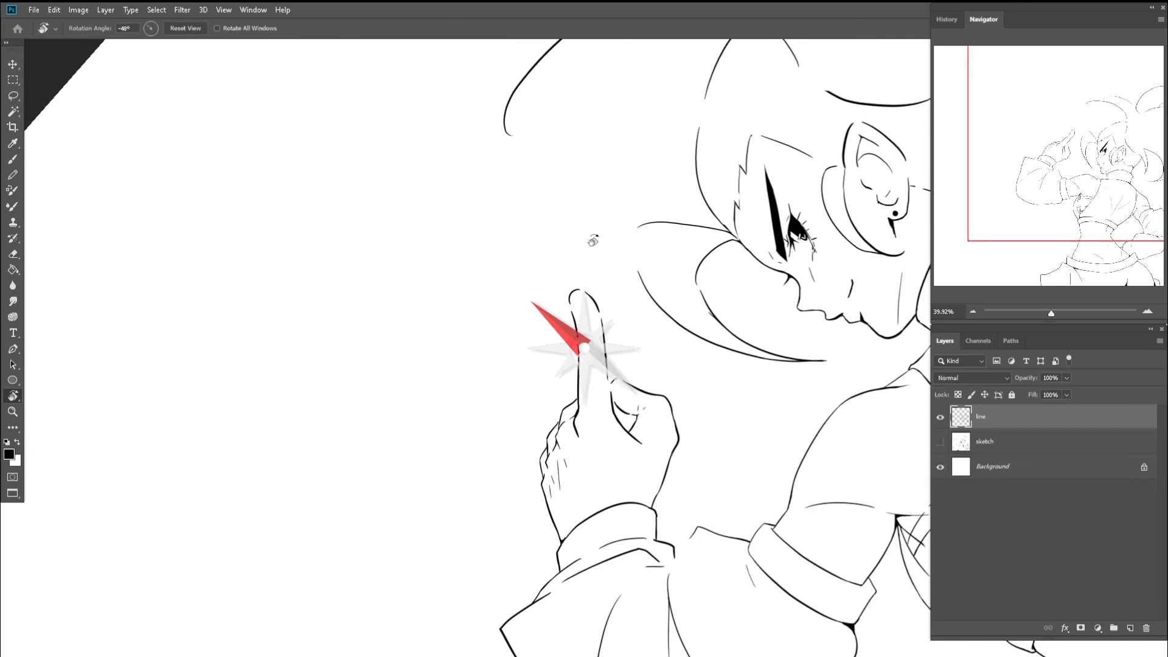
pyautogui.press('Escape')
pyautogui.press('c')
pyautogui.press('z')
pyautogui.moveTo(617, 322); pyautogui.dragTo(668, 308)
pyautogui.press('r')
pyautogui.moveTo(662, 294); pyautogui.dragTo(602, 243)
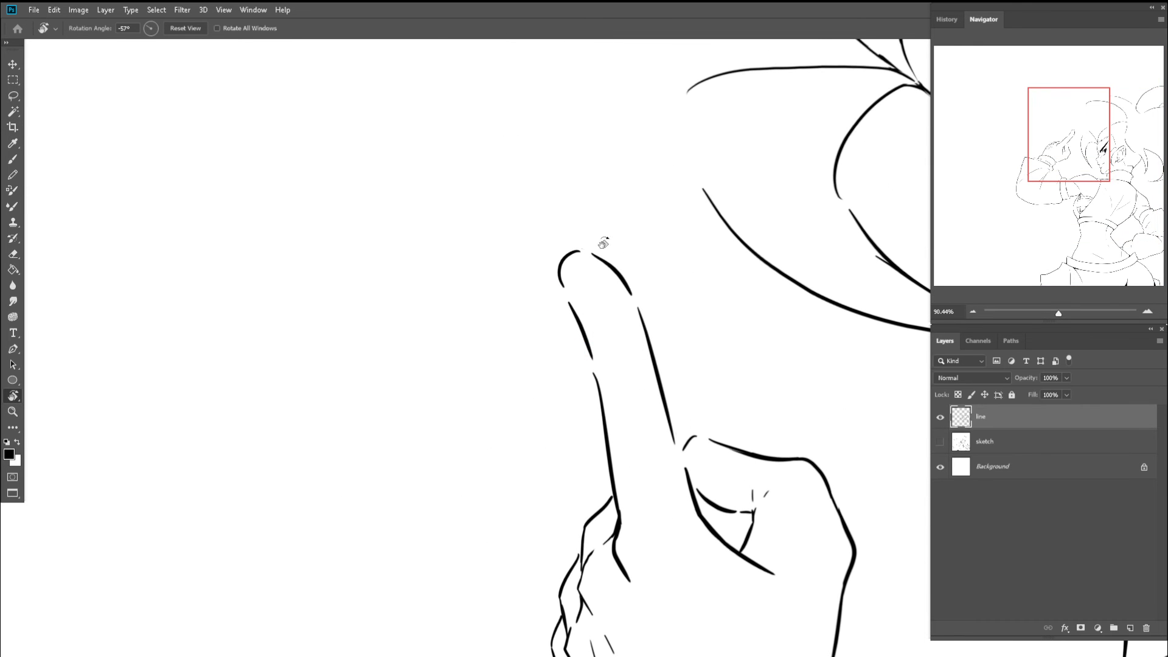
pyautogui.press('z')
pyautogui.press('e')
pyautogui.moveTo(589, 308)
pyautogui.mouseDown()
pyautogui.moveTo(615, 305)
pyautogui.moveTo(589, 390)
pyautogui.mouseUp()
pyautogui.press('b')
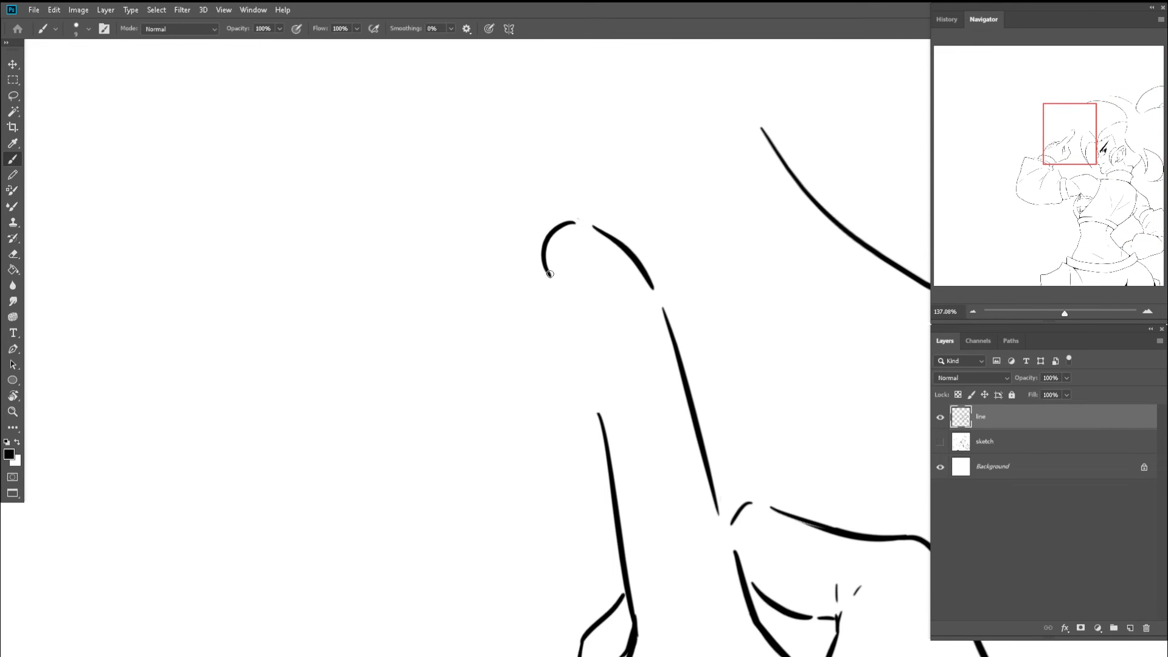
pyautogui.moveTo(550, 275)
pyautogui.mouseDown()
pyautogui.moveTo(601, 406)
pyautogui.moveTo(632, 447)
pyautogui.mouseUp()
# - Close the remaining gaps in the index finger's outline at the fingertip and along its thumb-side edge
pyautogui.press('z')
pyautogui.press('b')
pyautogui.moveTo(605, 386)
pyautogui.mouseDown()
pyautogui.moveTo(621, 460)
pyautogui.moveTo(599, 445)
pyautogui.moveTo(604, 489)
pyautogui.mouseUp()
pyautogui.press('e')
pyautogui.moveTo(649, 295); pyautogui.dragTo(570, 403)
pyautogui.press('b')
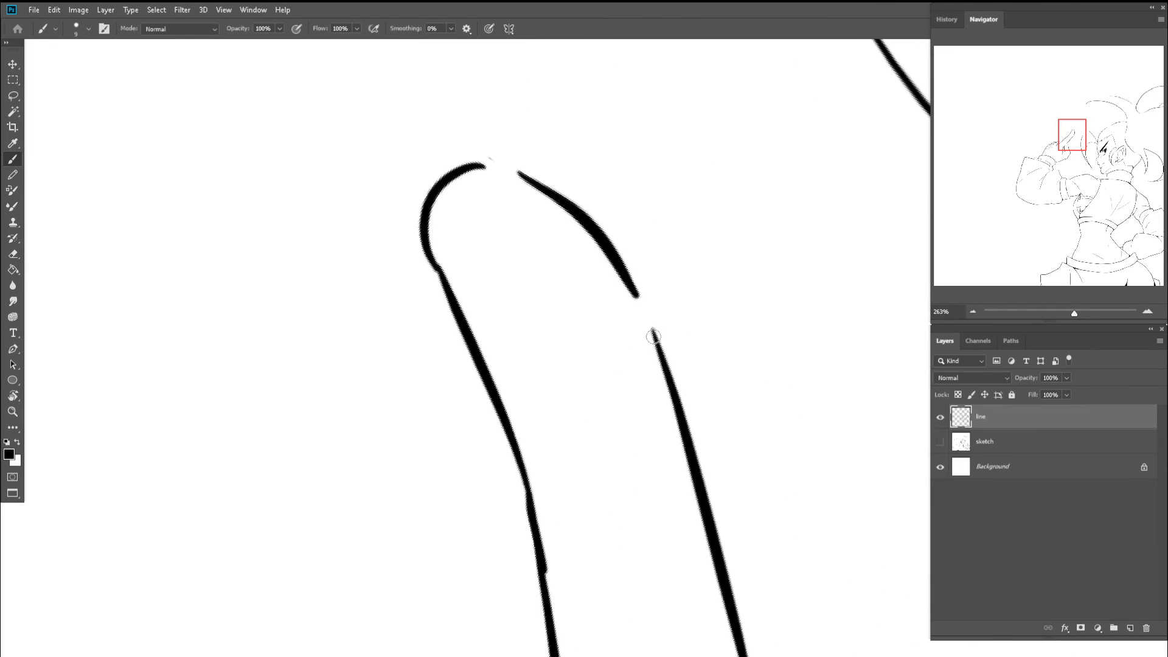
pyautogui.moveTo(630, 289); pyautogui.dragTo(659, 348)
pyautogui.moveTo(469, 168); pyautogui.dragTo(521, 178)
# - Erase the outer part of the fingertip curve and redraw it slimmer so it flows into the finger's outer edge
pyautogui.hotkey('ctrl', 'z')
pyautogui.press('e')
pyautogui.moveTo(453, 159); pyautogui.dragTo(428, 269)
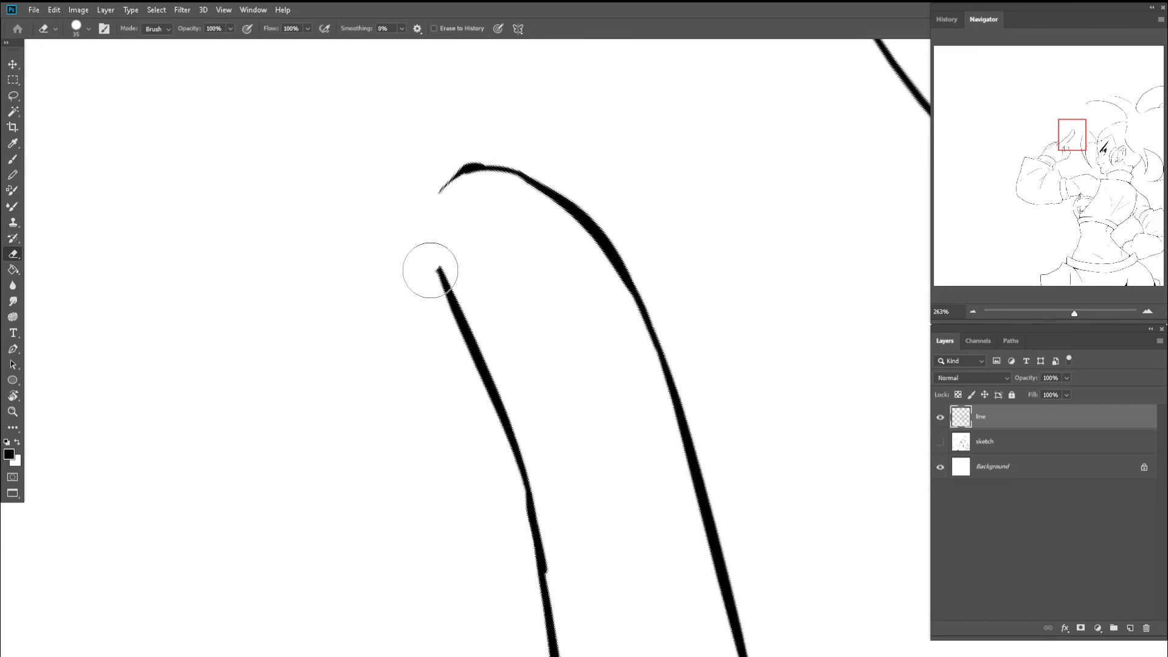
pyautogui.press('b')
pyautogui.moveTo(462, 170)
pyautogui.mouseDown()
pyautogui.moveTo(433, 242)
pyautogui.moveTo(457, 307)
pyautogui.mouseUp()
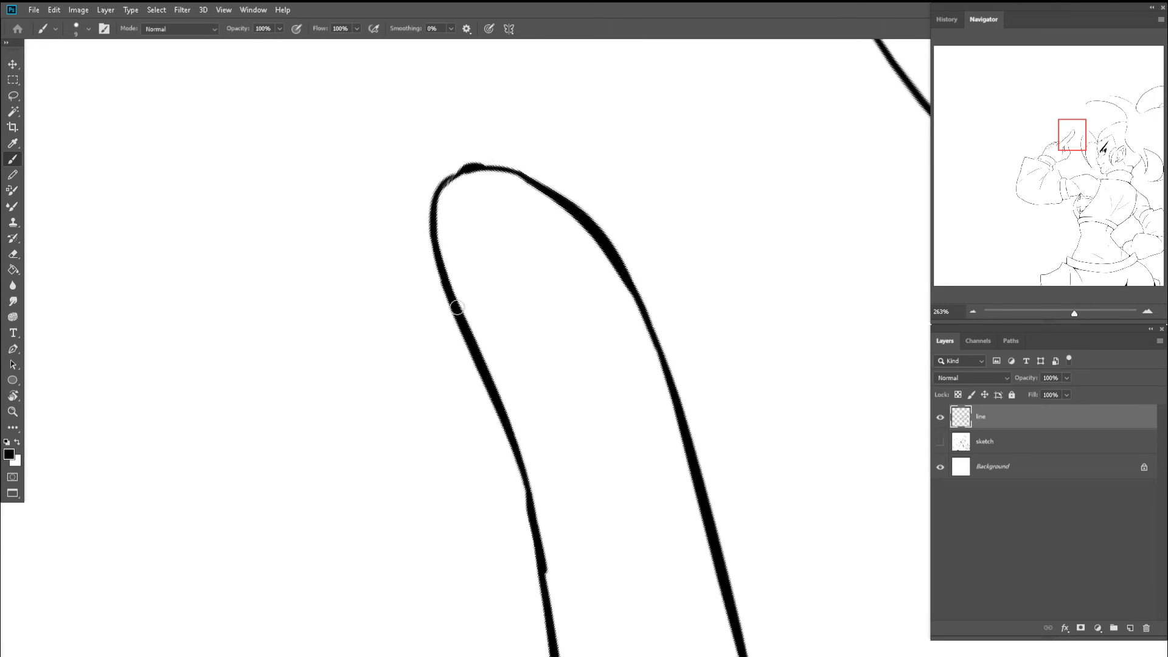
pyautogui.moveTo(493, 240)
pyautogui.mouseDown()
pyautogui.moveTo(448, 238)
pyautogui.moveTo(465, 238)
pyautogui.mouseUp()
pyautogui.press('e')
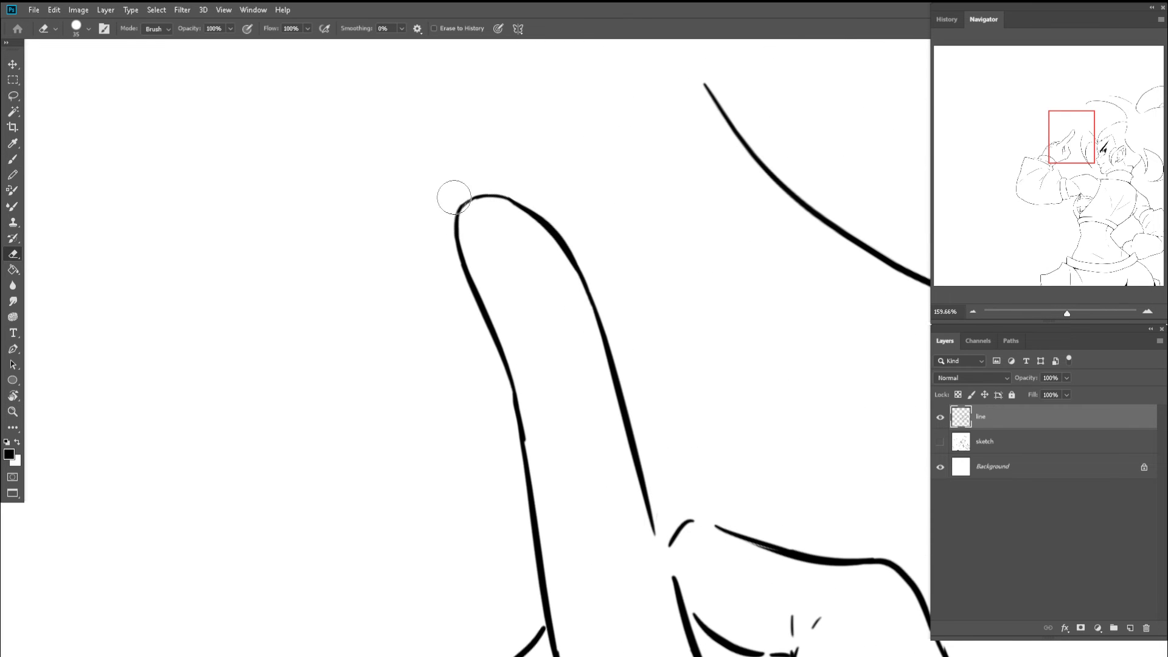
pyautogui.press('z')
pyautogui.moveTo(526, 222); pyautogui.dragTo(490, 225)
pyautogui.press('c')
pyautogui.press('z')
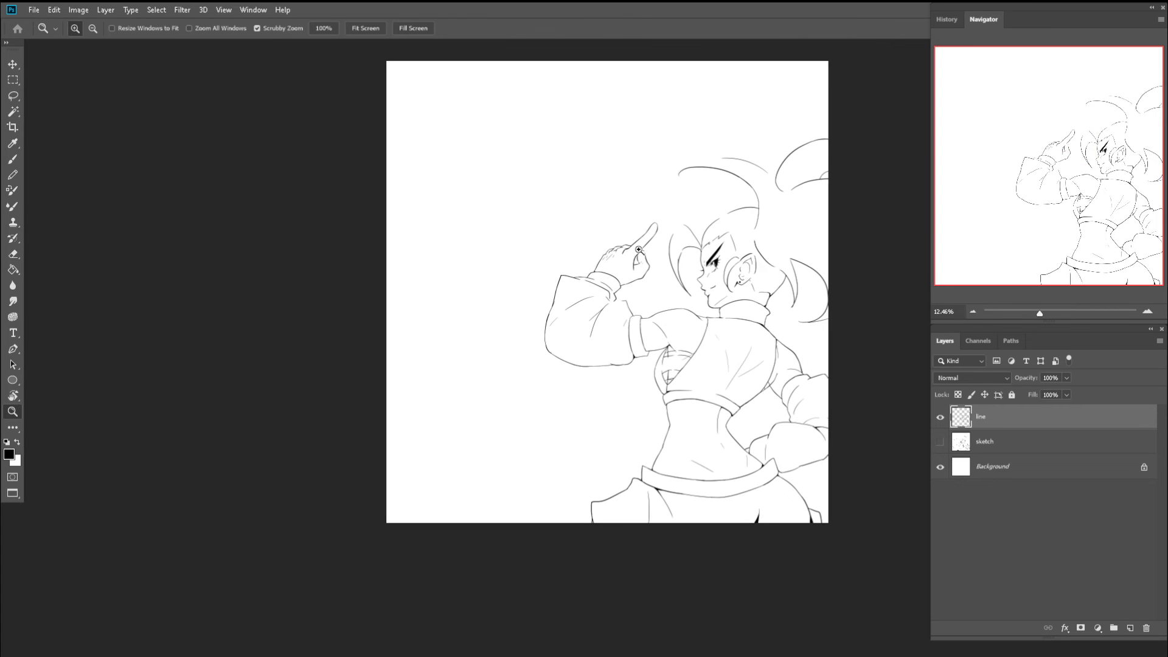
# - Join the index finger's inner edge to the thumb opening and close the outline around the thumb tip
pyautogui.moveTo(639, 250)
pyautogui.mouseDown()
pyautogui.moveTo(584, 233)
pyautogui.moveTo(629, 241)
pyautogui.mouseUp()
pyautogui.press('b')
pyautogui.press('r')
pyautogui.press('b')
pyautogui.press('z')
pyautogui.moveTo(671, 334)
pyautogui.mouseDown()
pyautogui.moveTo(682, 338)
pyautogui.moveTo(649, 328)
pyautogui.mouseUp()
pyautogui.press('b')
pyautogui.press('z')
pyautogui.press('b')
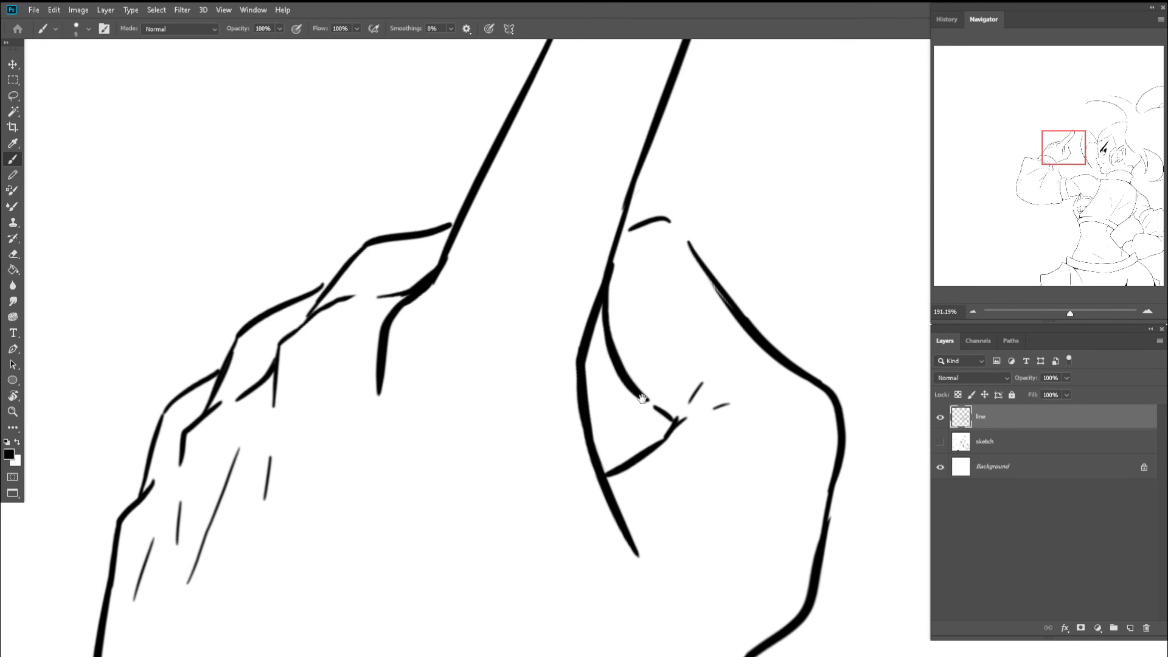
pyautogui.moveTo(642, 399); pyautogui.dragTo(562, 316)
pyautogui.moveTo(595, 263); pyautogui.dragTo(580, 376)
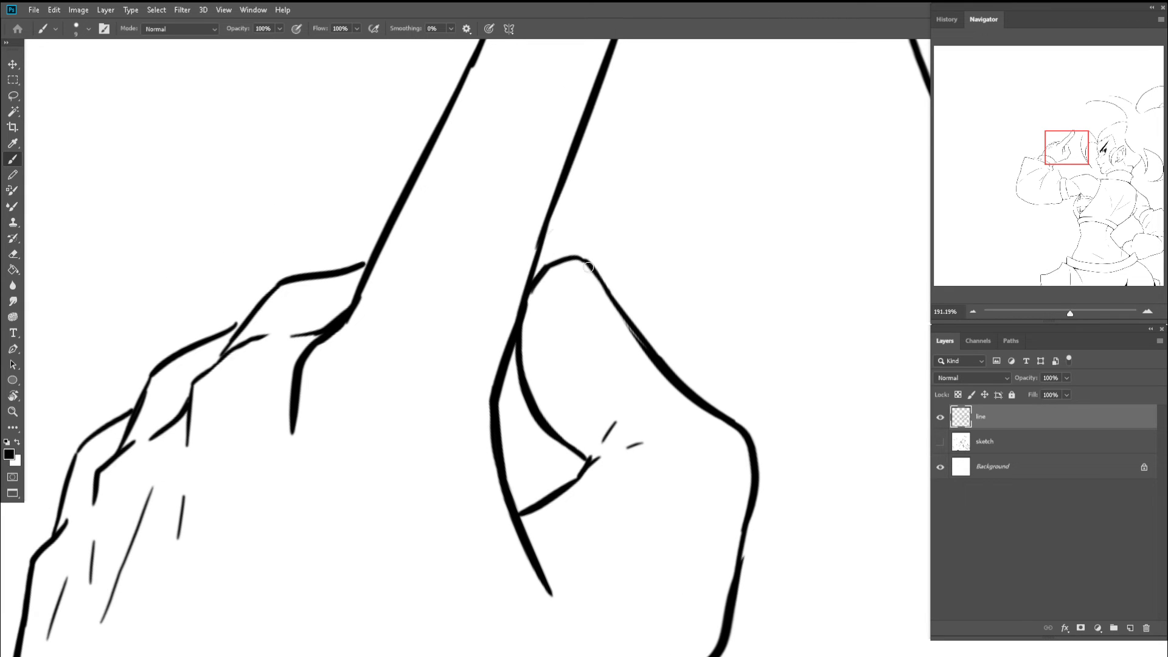
pyautogui.moveTo(588, 268)
pyautogui.mouseDown()
pyautogui.moveTo(632, 320)
pyautogui.moveTo(572, 300)
pyautogui.mouseUp()
pyautogui.press('Escape')
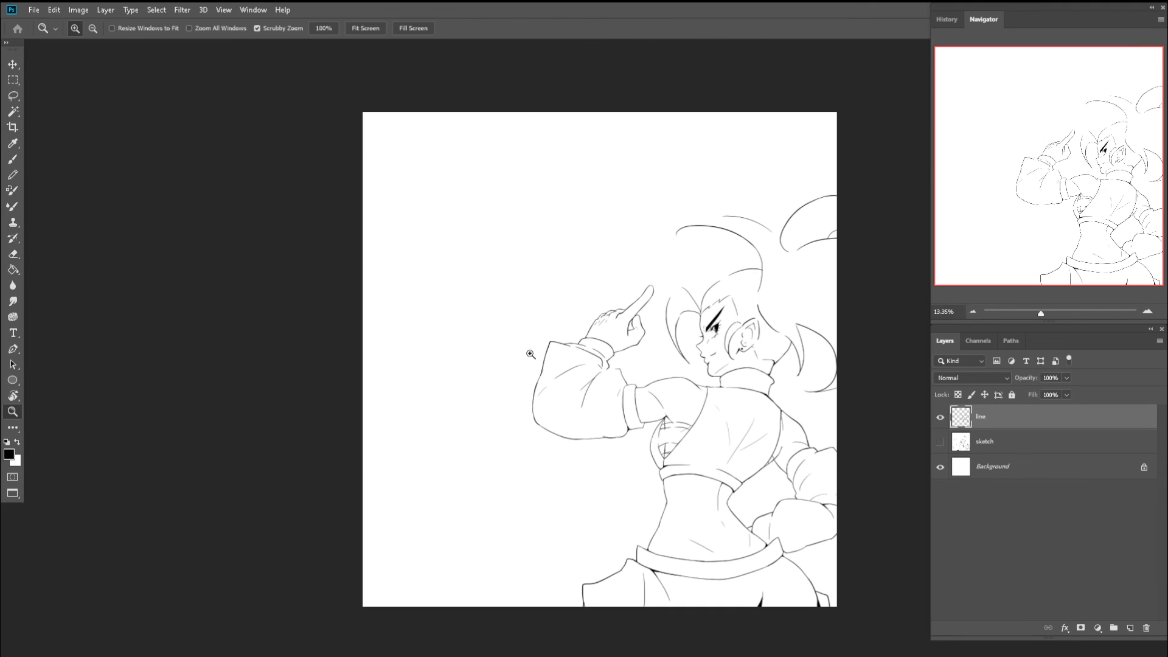
# - Extend the sleeve's long fold line past the cuff to connect with the corner at the inner elbow
pyautogui.moveTo(562, 350); pyautogui.dragTo(538, 287)
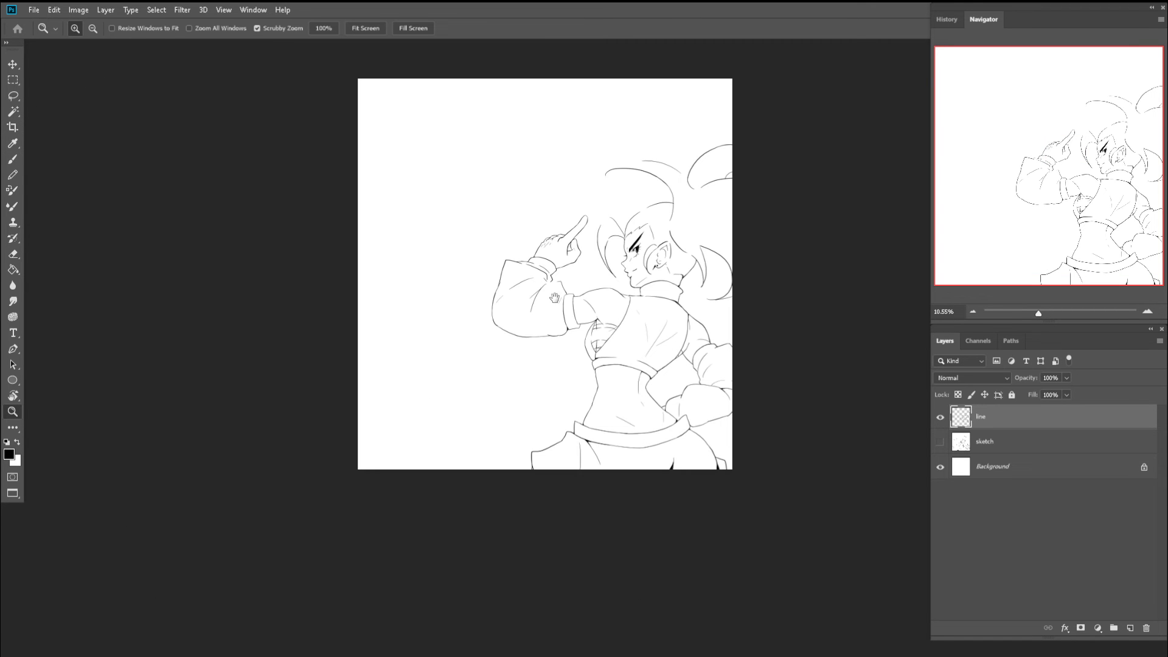
pyautogui.moveTo(590, 320)
pyautogui.mouseDown()
pyautogui.moveTo(503, 310)
pyautogui.moveTo(519, 278)
pyautogui.moveTo(503, 214)
pyautogui.moveTo(574, 177)
pyautogui.moveTo(619, 187)
pyautogui.mouseUp()
pyautogui.press('r')
pyautogui.press('z')
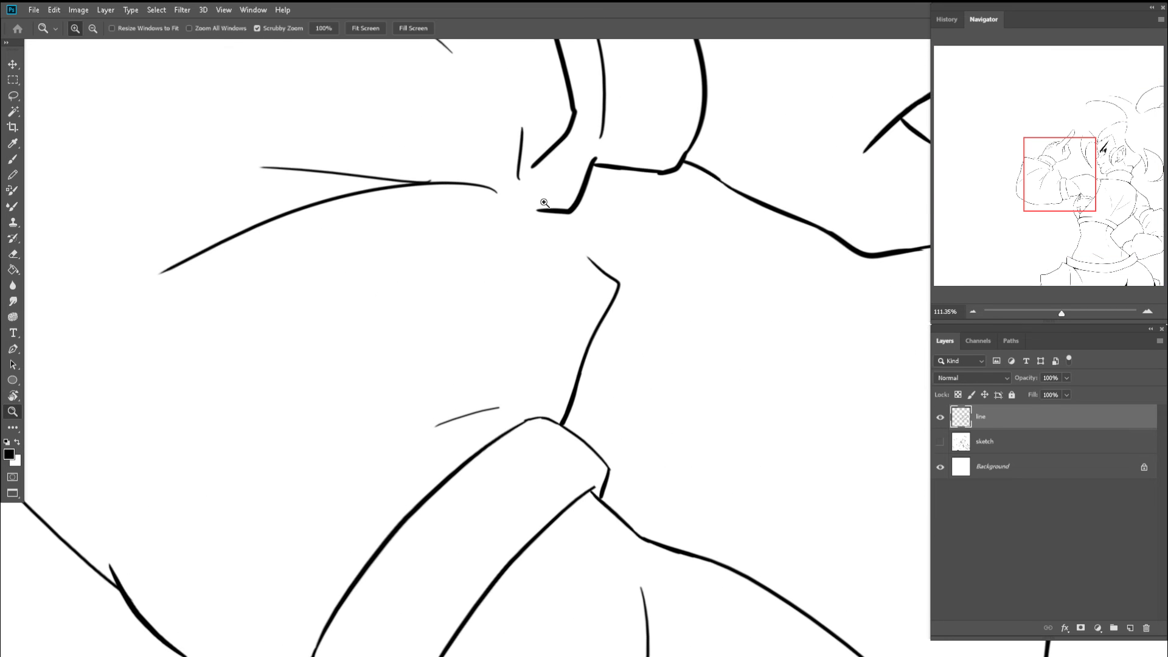
pyautogui.press('b')
pyautogui.moveTo(489, 187)
pyautogui.mouseDown()
pyautogui.moveTo(605, 267)
pyautogui.moveTo(616, 255)
pyautogui.mouseUp()
pyautogui.hotkey('ctrl', 'z')
pyautogui.press('z')
pyautogui.press('b')
pyautogui.press('e')
pyautogui.moveTo(615, 296); pyautogui.dragTo(592, 272)
pyautogui.press('b')
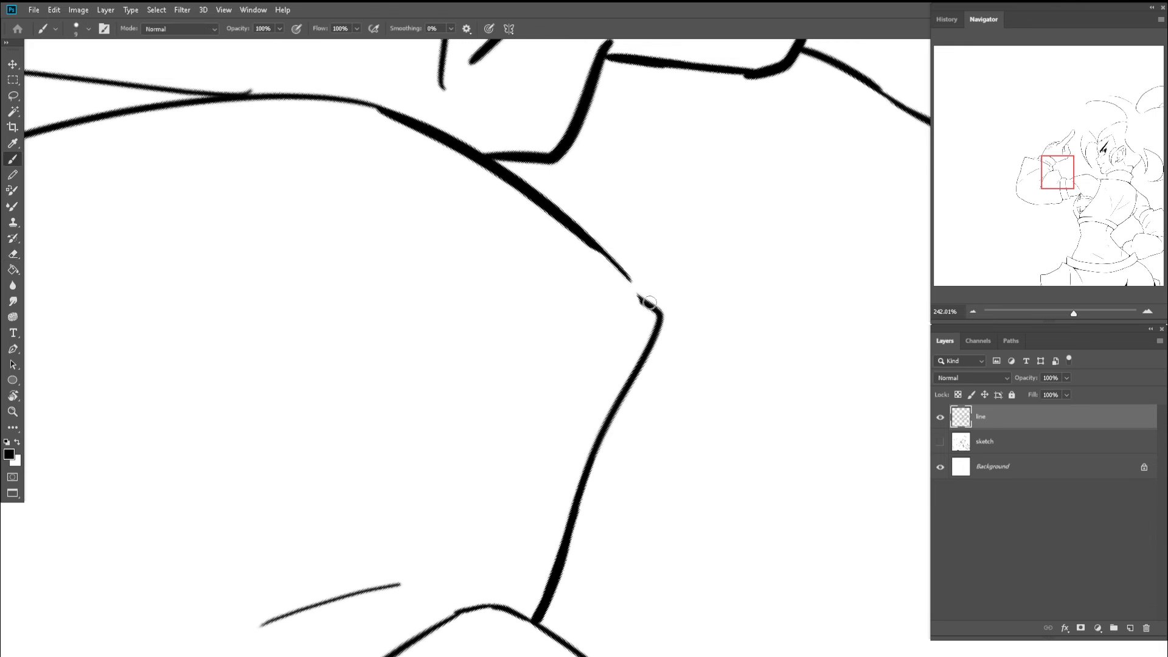
pyautogui.moveTo(649, 302)
pyautogui.mouseDown()
pyautogui.moveTo(580, 244)
pyautogui.moveTo(616, 268)
pyautogui.mouseUp()
pyautogui.press('space')
pyautogui.moveTo(433, 141); pyautogui.dragTo(536, 347)
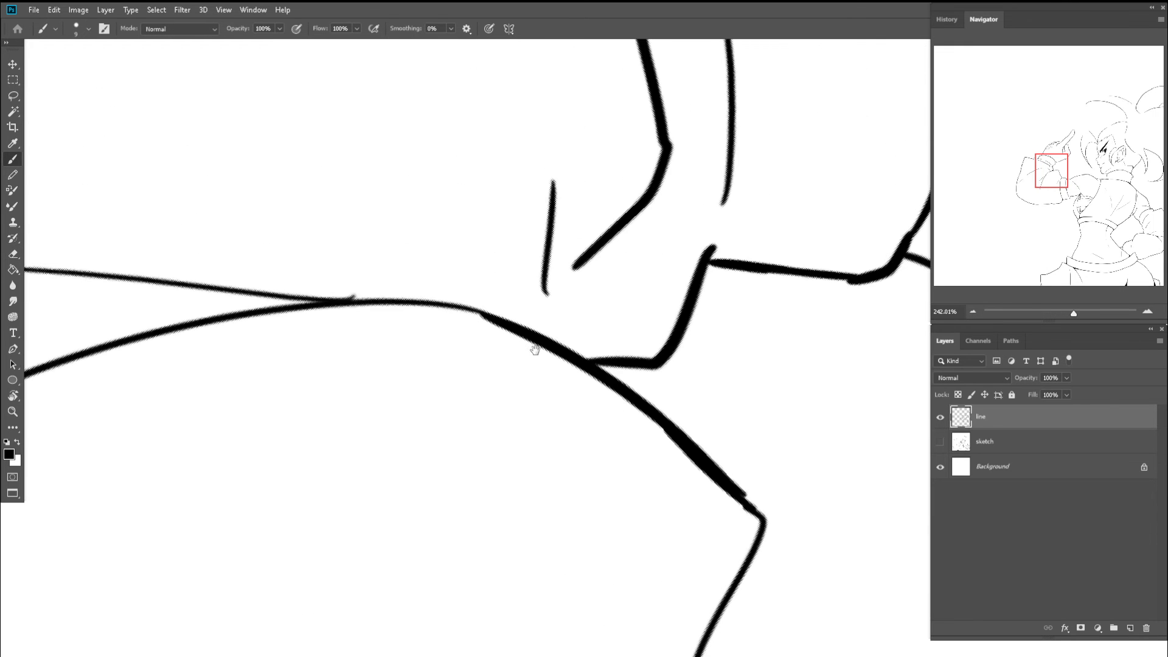
pyautogui.press('z')
pyautogui.moveTo(616, 235); pyautogui.dragTo(540, 234)
pyautogui.press('b')
pyautogui.press('r')
pyautogui.moveTo(617, 183); pyautogui.dragTo(448, 209)
pyautogui.press('b')
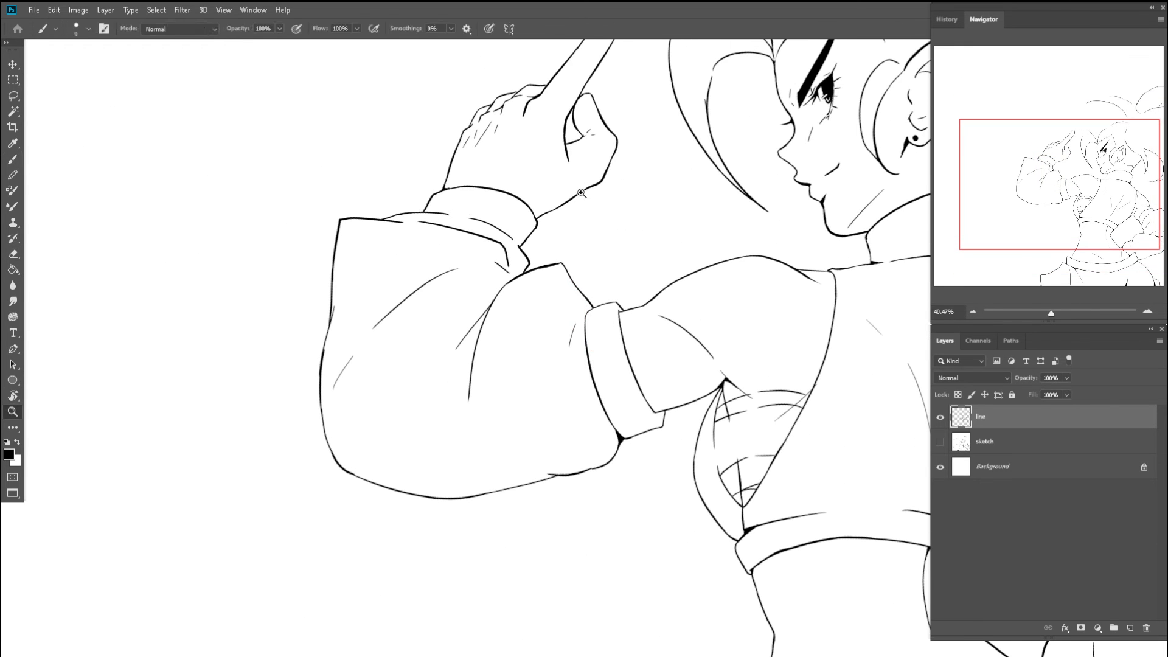
pyautogui.press('z')
pyautogui.moveTo(485, 259)
pyautogui.mouseDown()
pyautogui.moveTo(553, 263)
pyautogui.moveTo(560, 308)
pyautogui.moveTo(538, 271)
pyautogui.mouseUp()
pyautogui.press('e')
pyautogui.press('b')
pyautogui.hotkey('ctrl', 'z')
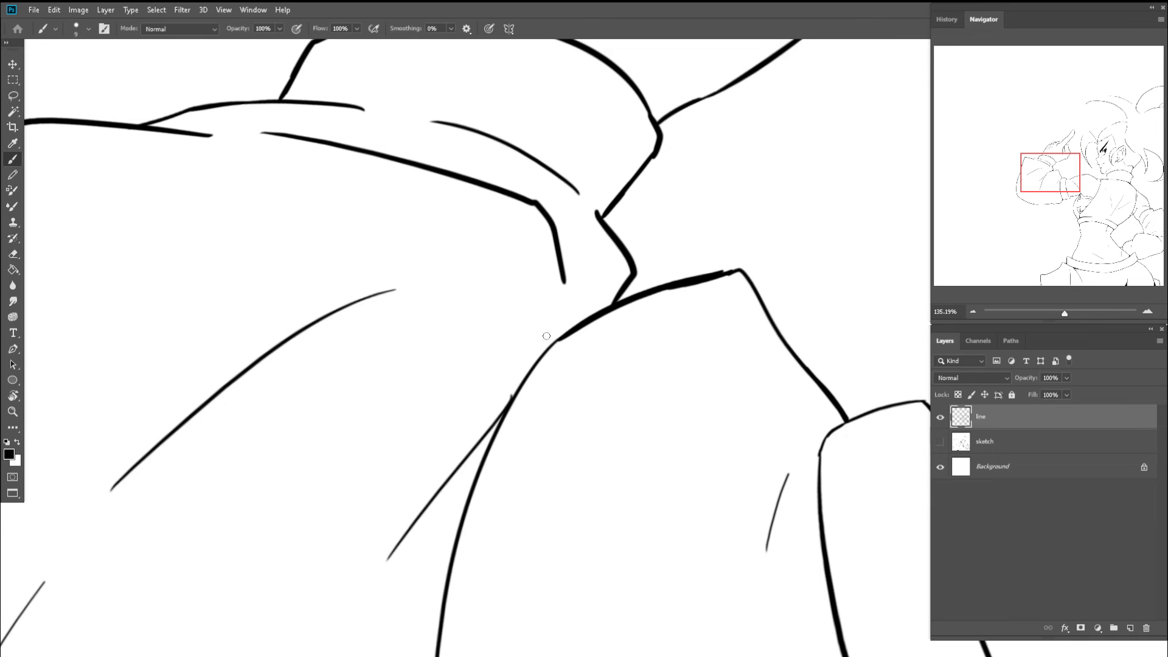
pyautogui.moveTo(571, 330); pyautogui.dragTo(499, 263)
pyautogui.hotkey('ctrl', 'z')
pyautogui.moveTo(571, 326)
pyautogui.mouseDown()
pyautogui.moveTo(522, 270)
pyautogui.moveTo(467, 291)
pyautogui.moveTo(448, 327)
pyautogui.mouseUp()
pyautogui.press('z')
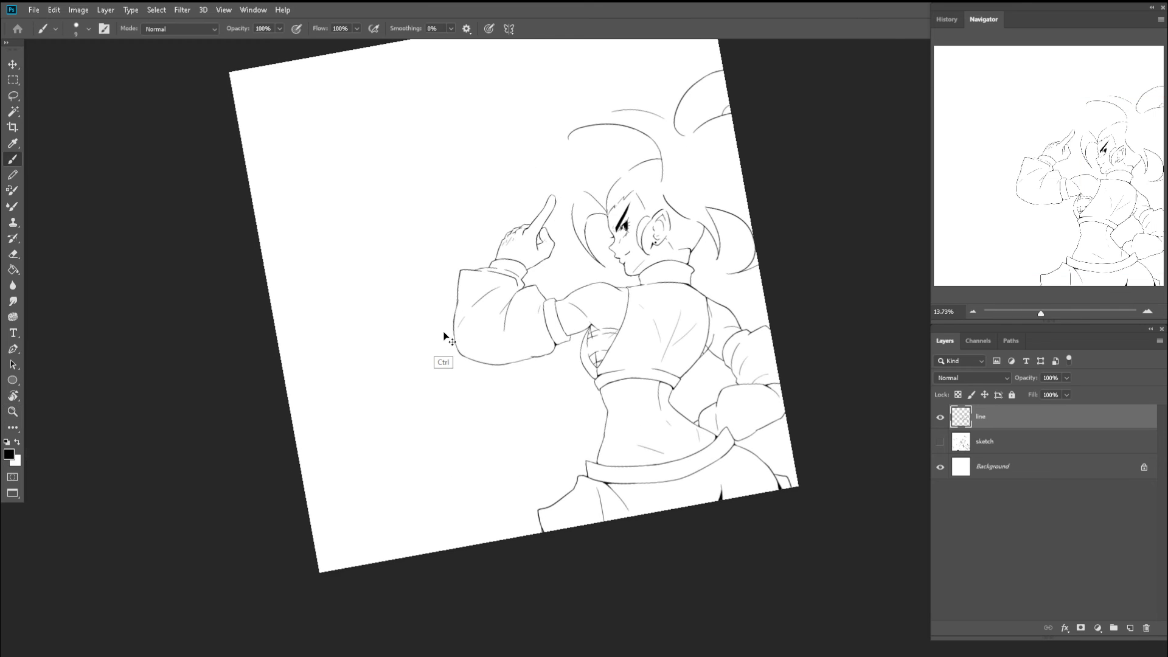
# - Redraw the short end of the sleeve's wrist-opening line so it slopes down and meets the fold below the cuff
pyautogui.press('b')
pyautogui.press('z')
pyautogui.moveTo(462, 330); pyautogui.dragTo(577, 286)
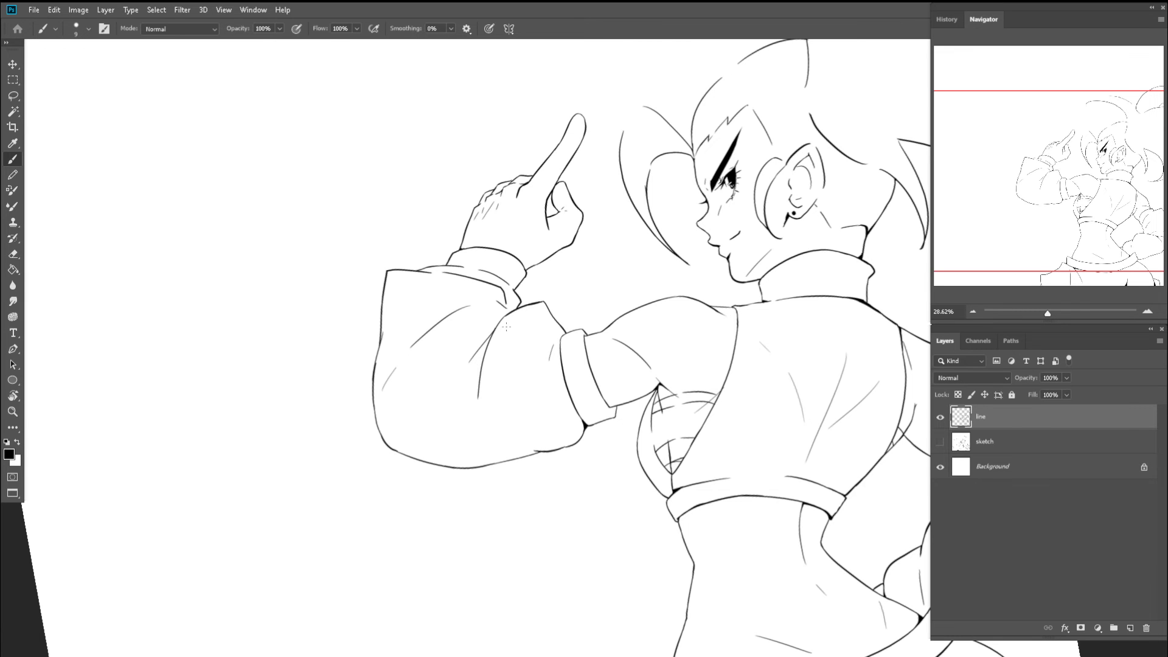
pyautogui.press('z')
pyautogui.moveTo(496, 281); pyautogui.dragTo(616, 278)
pyautogui.press('e')
pyautogui.press('z')
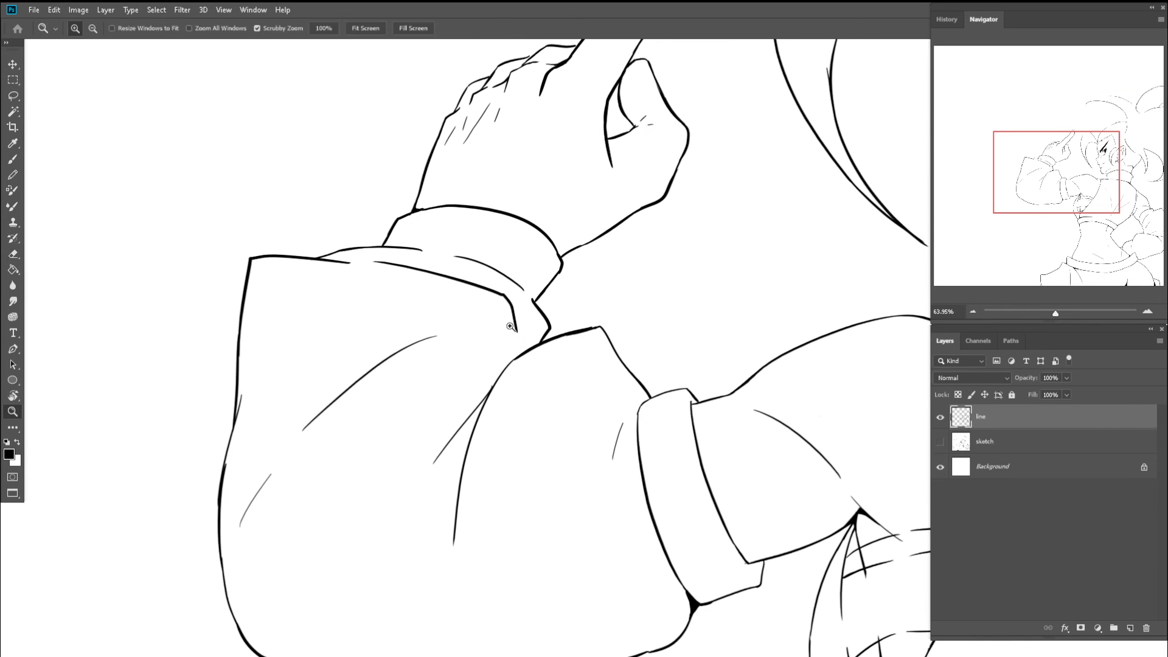
pyautogui.moveTo(512, 334); pyautogui.dragTo(529, 333)
pyautogui.press('b')
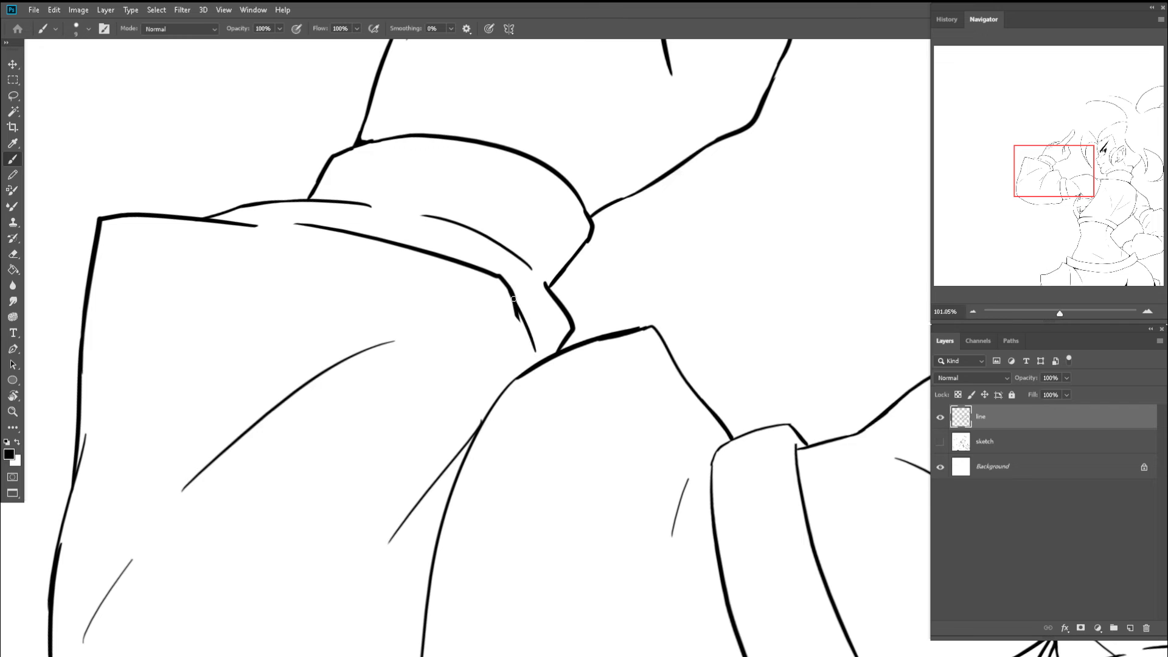
pyautogui.press('e')
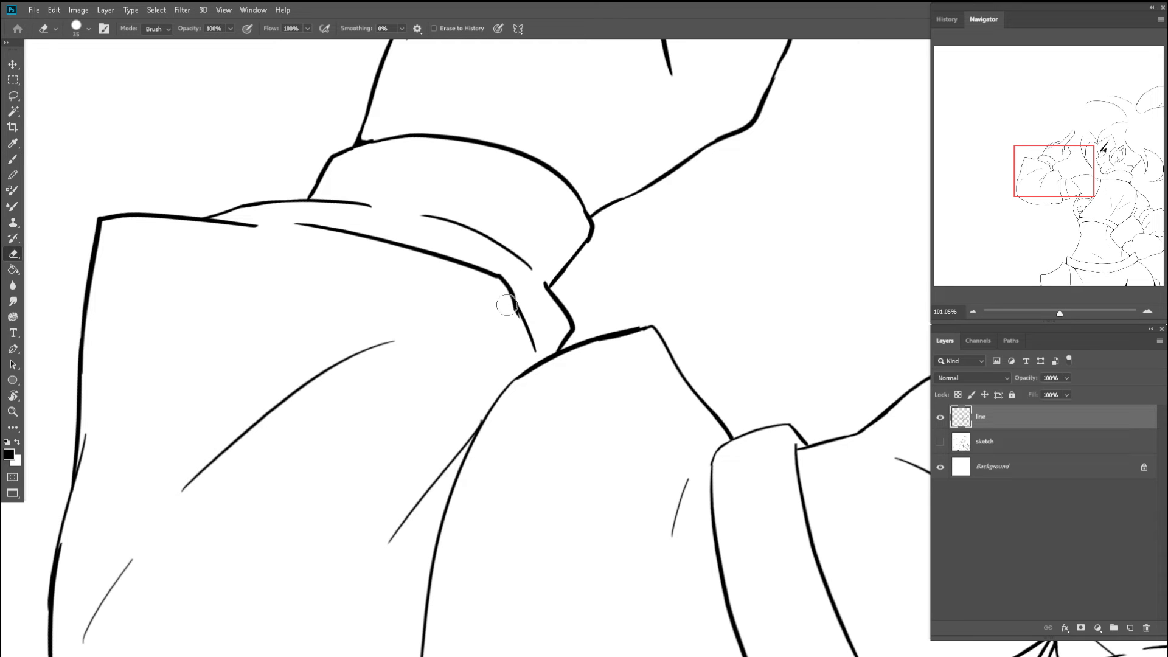
pyautogui.press('z')
pyautogui.moveTo(508, 316); pyautogui.dragTo(533, 326)
pyautogui.press('b')
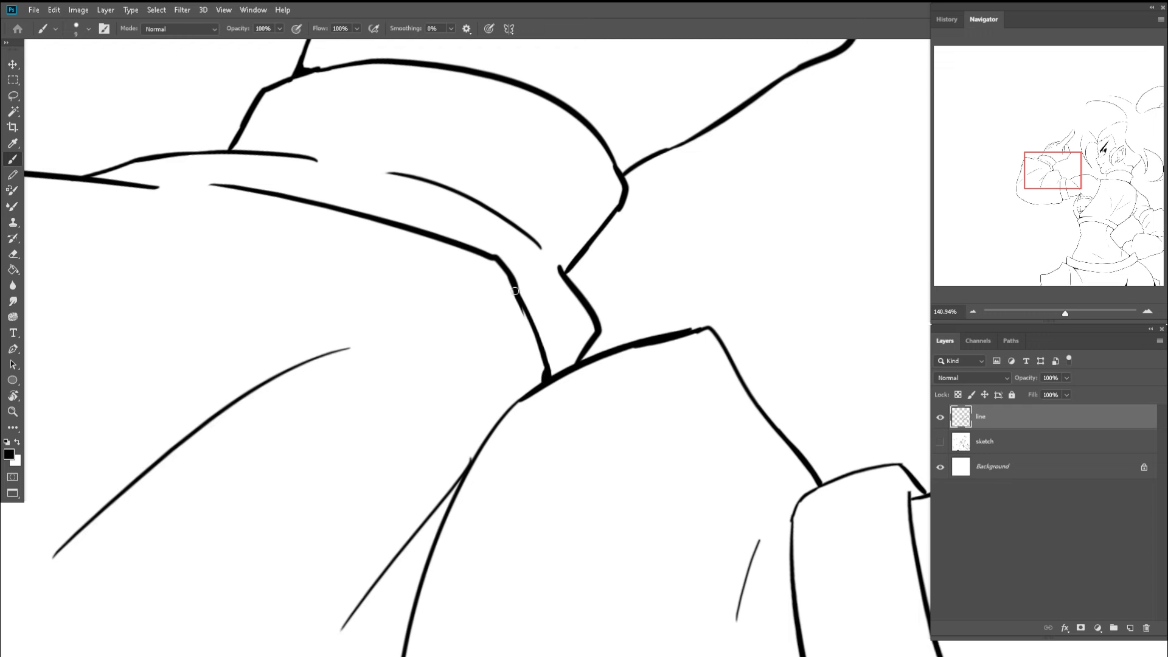
# - Examine the raised arm, cuff and surrounding lines at several zoom levels and canvas rotations
pyautogui.press('z')
pyautogui.moveTo(515, 291)
pyautogui.mouseDown()
pyautogui.moveTo(528, 316)
pyautogui.moveTo(475, 334)
pyautogui.mouseUp()
pyautogui.press('b')
pyautogui.press('r')
pyautogui.moveTo(593, 250)
pyautogui.mouseDown()
pyautogui.moveTo(487, 297)
pyautogui.moveTo(464, 367)
pyautogui.moveTo(535, 255)
pyautogui.moveTo(564, 248)
pyautogui.mouseUp()
pyautogui.press('z')
pyautogui.moveTo(501, 349); pyautogui.dragTo(568, 349)
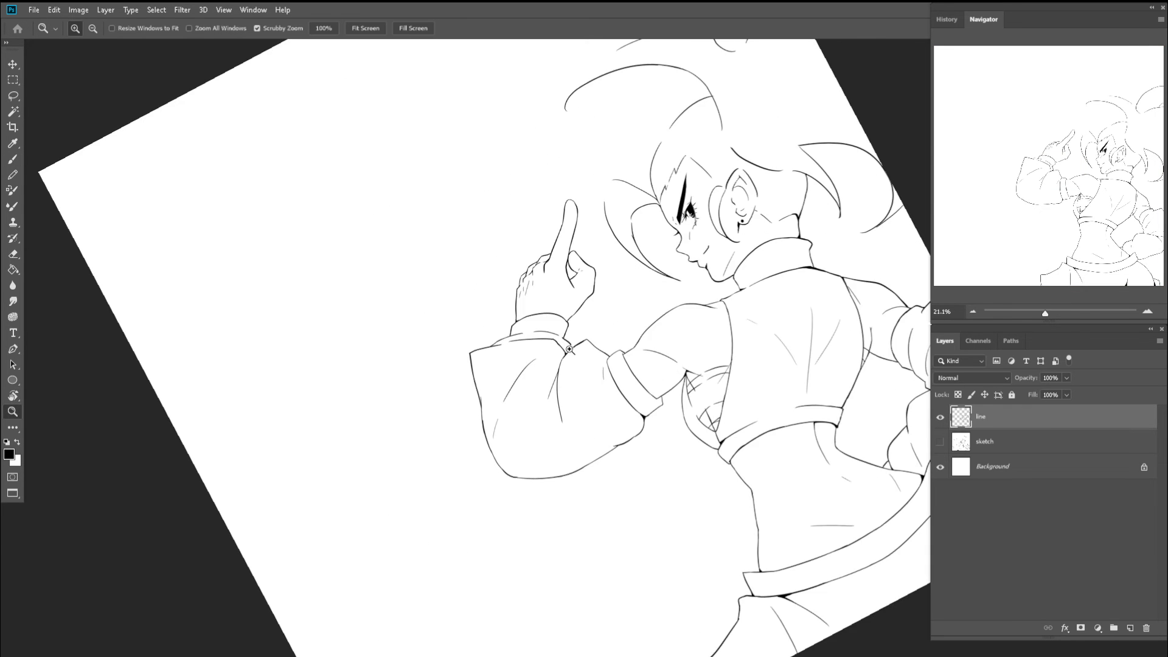
pyautogui.press('c')
pyautogui.press('z')
pyautogui.moveTo(677, 348); pyautogui.dragTo(631, 349)
pyautogui.moveTo(687, 387); pyautogui.dragTo(542, 434)
pyautogui.moveTo(535, 324); pyautogui.dragTo(698, 330)
# - Bridge the gap in the inner curve of the hair lock in front of the face
pyautogui.press('r')
pyautogui.moveTo(594, 377); pyautogui.dragTo(621, 365)
pyautogui.press('z')
pyautogui.moveTo(681, 401)
pyautogui.mouseDown()
pyautogui.moveTo(565, 270)
pyautogui.moveTo(535, 256)
pyautogui.mouseUp()
pyautogui.press('b')
pyautogui.moveTo(478, 311)
pyautogui.mouseDown()
pyautogui.moveTo(515, 310)
pyautogui.moveTo(481, 364)
pyautogui.mouseUp()
pyautogui.hotkey('ctrl', 'z')
pyautogui.hotkey('ctrl', 'z')
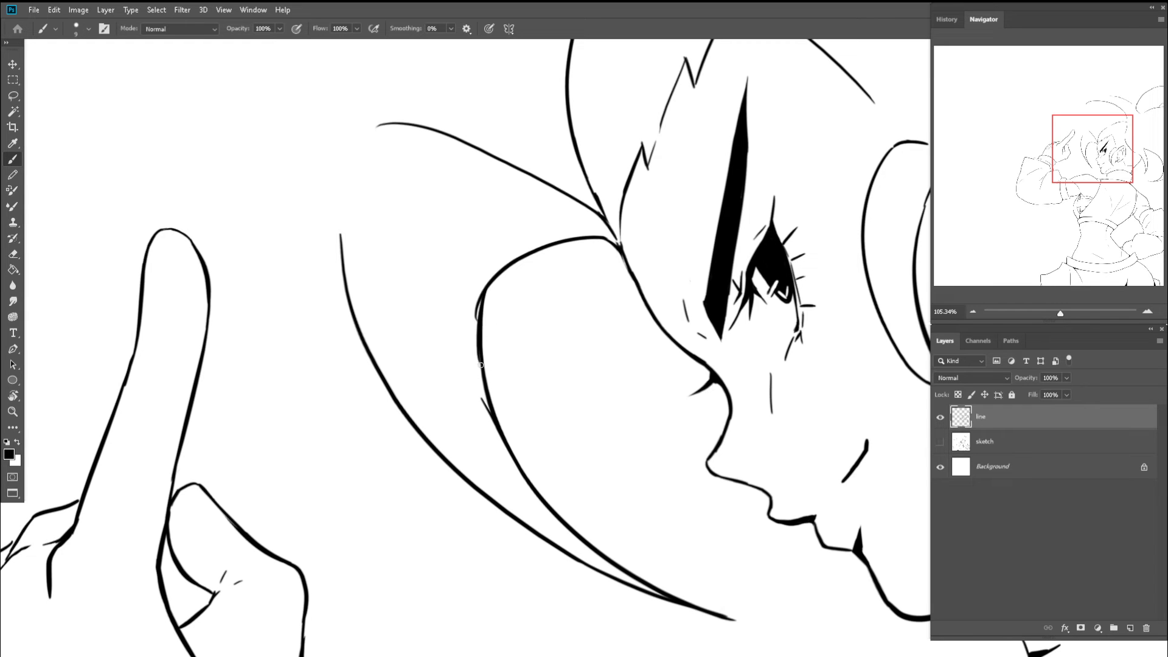
# - Join the upper and outer strokes of the front hair lock into one closed rounded bend and clean its edge
pyautogui.moveTo(377, 123); pyautogui.dragTo(342, 212)
pyautogui.hotkey('ctrl', 'z')
pyautogui.hotkey('ctrl', 'space')
pyautogui.moveTo(364, 151); pyautogui.dragTo(495, 323)
pyautogui.press('r')
pyautogui.press('space')
pyautogui.press('r')
pyautogui.moveTo(538, 185); pyautogui.dragTo(610, 169)
pyautogui.press('b')
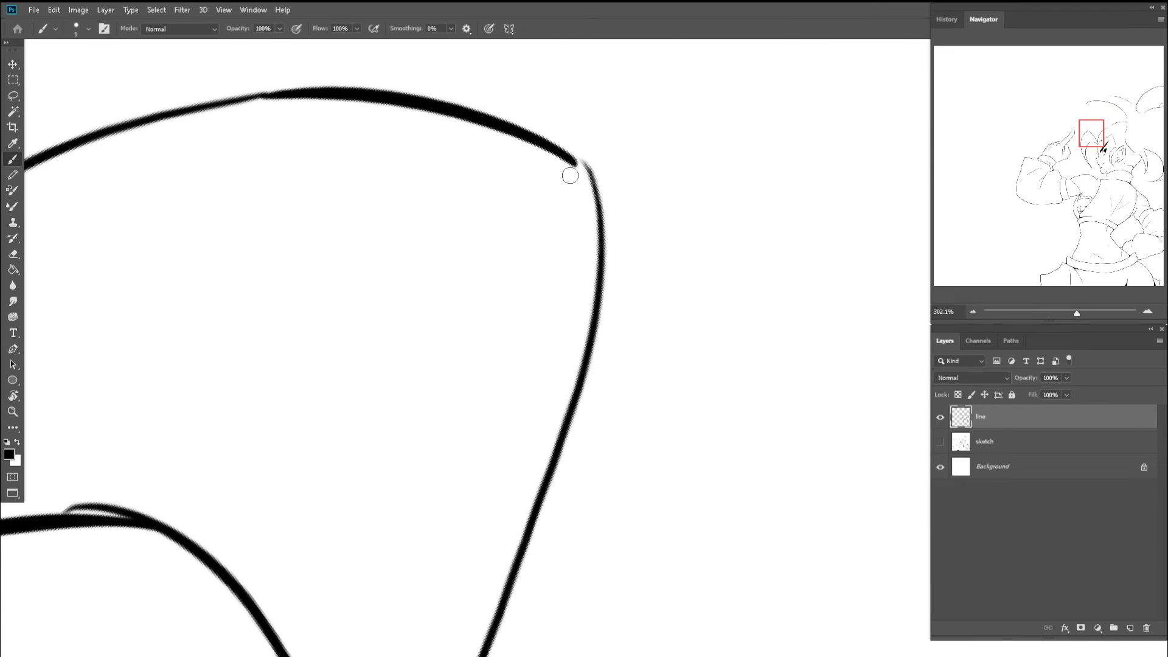
pyautogui.moveTo(572, 160); pyautogui.dragTo(599, 224)
pyautogui.press('e')
pyautogui.moveTo(574, 136)
pyautogui.mouseDown()
pyautogui.moveTo(621, 205)
pyautogui.moveTo(527, 275)
pyautogui.mouseUp()
pyautogui.press('z')
pyautogui.press('c')
pyautogui.press('z')
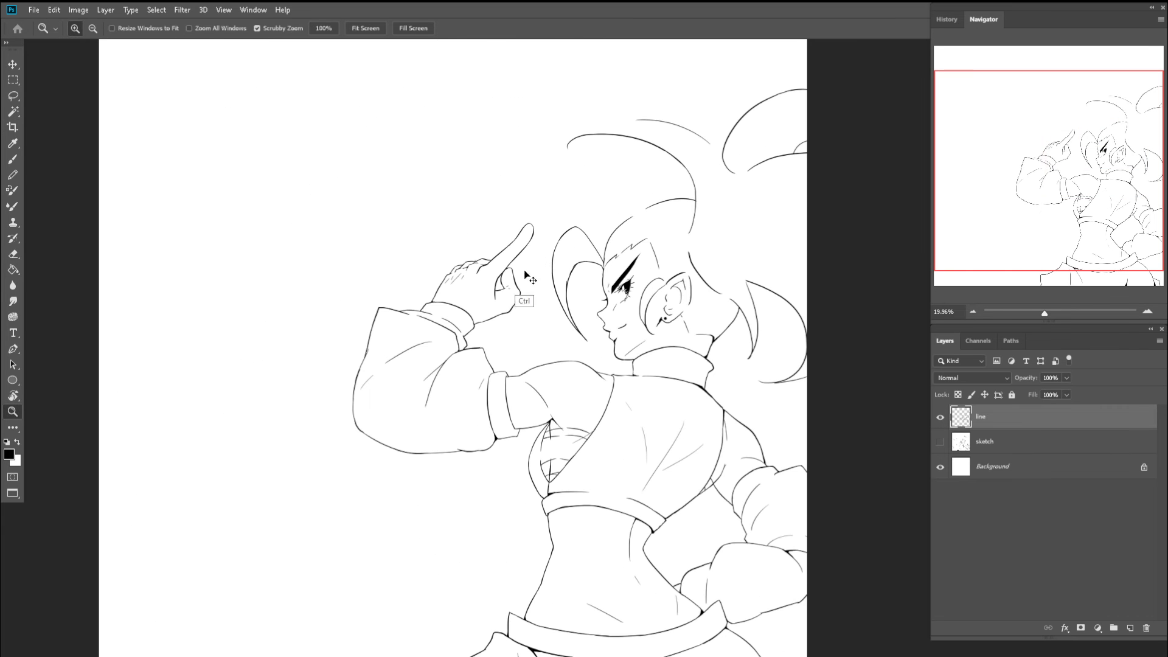
# - Connect the temple hairline stroke to the lock in front of the ear and fill the corner where they meet
pyautogui.press('r')
pyautogui.moveTo(596, 194); pyautogui.dragTo(638, 219)
pyautogui.press('z')
pyautogui.moveTo(665, 274)
pyautogui.mouseDown()
pyautogui.moveTo(797, 268)
pyautogui.moveTo(667, 319)
pyautogui.moveTo(669, 362)
pyautogui.mouseUp()
pyautogui.press('b')
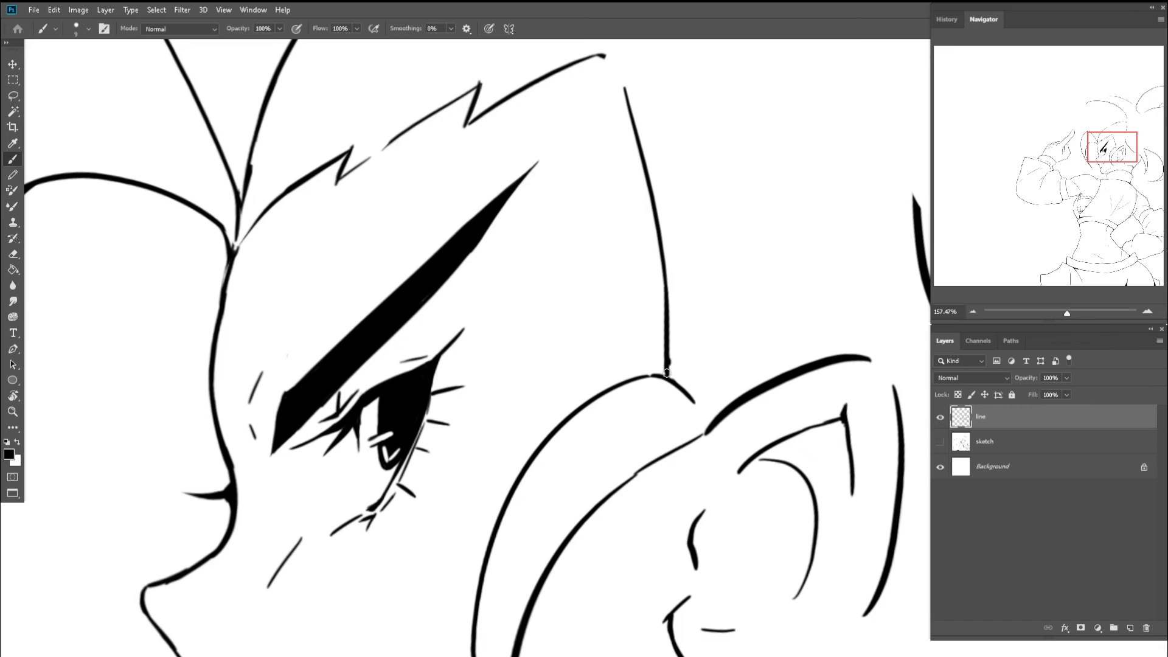
pyautogui.press('e')
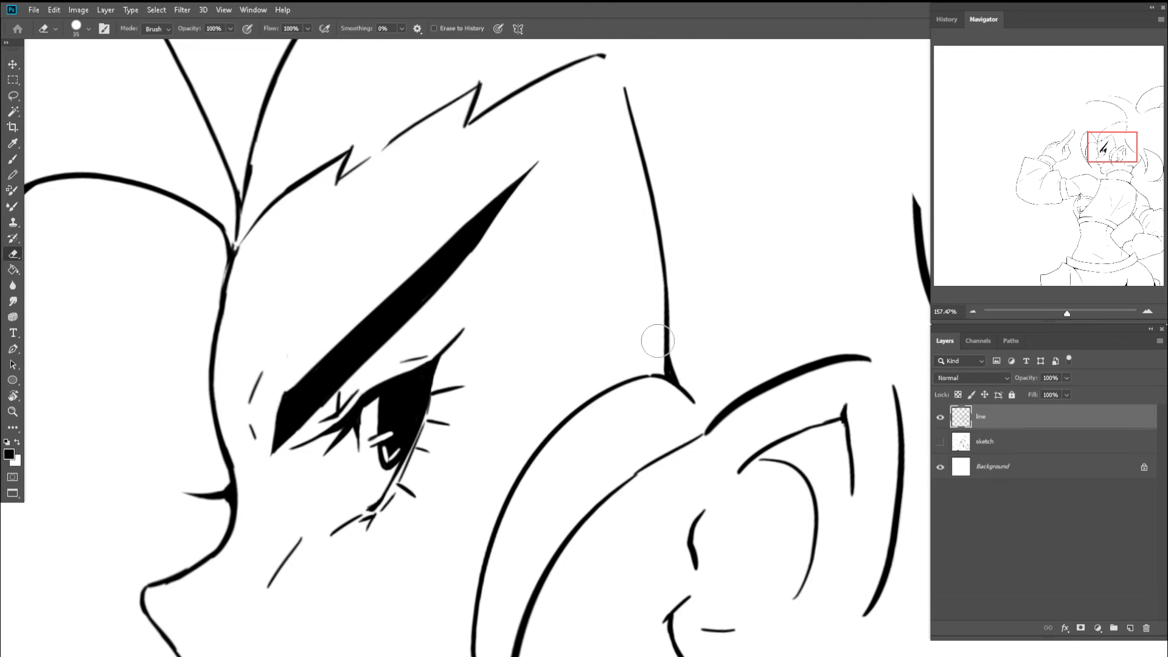
# - Ink short strokes that close the gaps in the ear outline at its upper tip, front edge and rear edge down to the lobe
pyautogui.press('b')
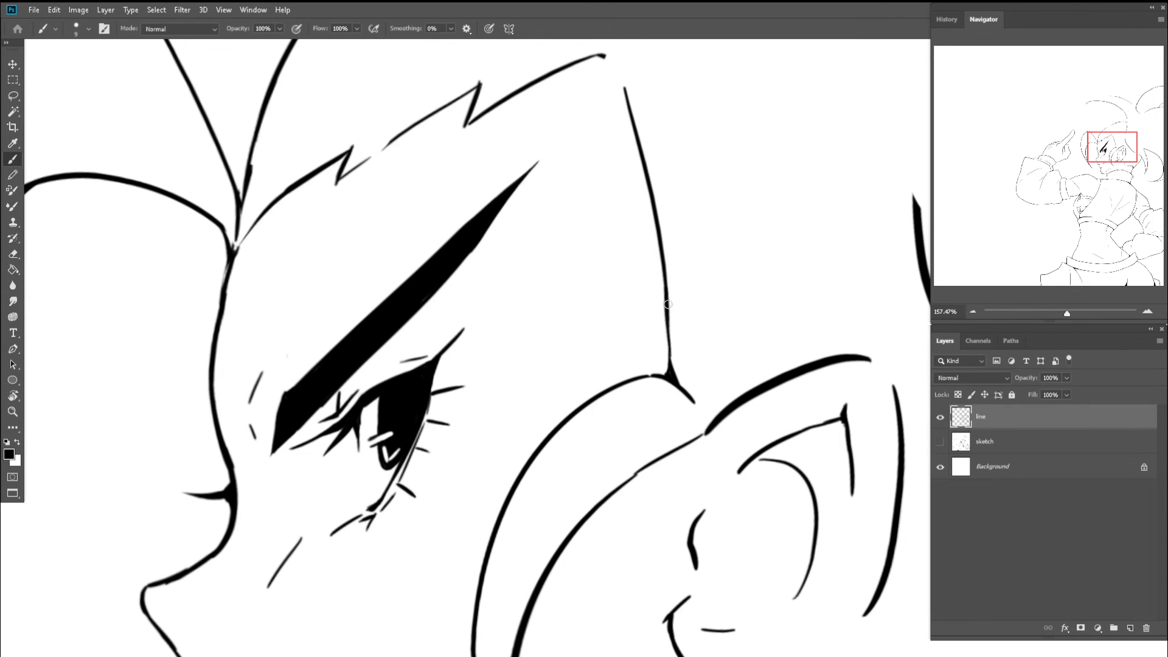
pyautogui.press('z')
pyautogui.moveTo(668, 304)
pyautogui.mouseDown()
pyautogui.moveTo(670, 365)
pyautogui.moveTo(650, 382)
pyautogui.mouseUp()
pyautogui.press('z')
pyautogui.moveTo(674, 469); pyautogui.dragTo(708, 458)
pyautogui.press('r')
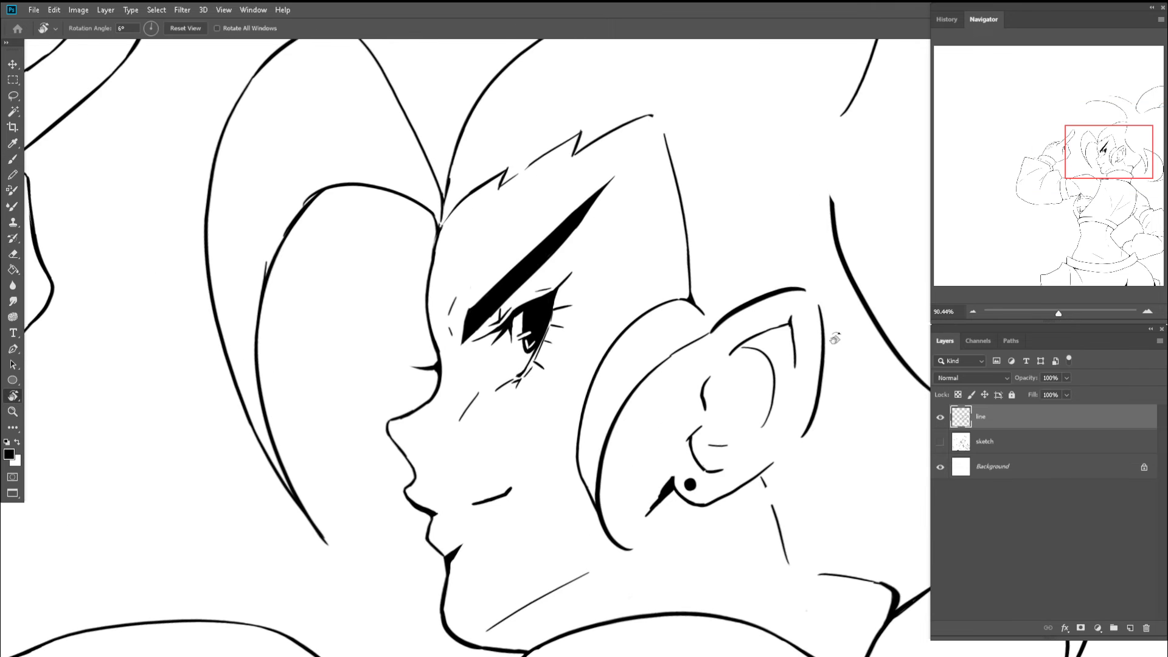
pyautogui.moveTo(835, 338); pyautogui.dragTo(828, 394)
pyautogui.press('z')
pyautogui.press('b')
pyautogui.moveTo(789, 344)
pyautogui.mouseDown()
pyautogui.moveTo(824, 343)
pyautogui.moveTo(686, 338)
pyautogui.mouseUp()
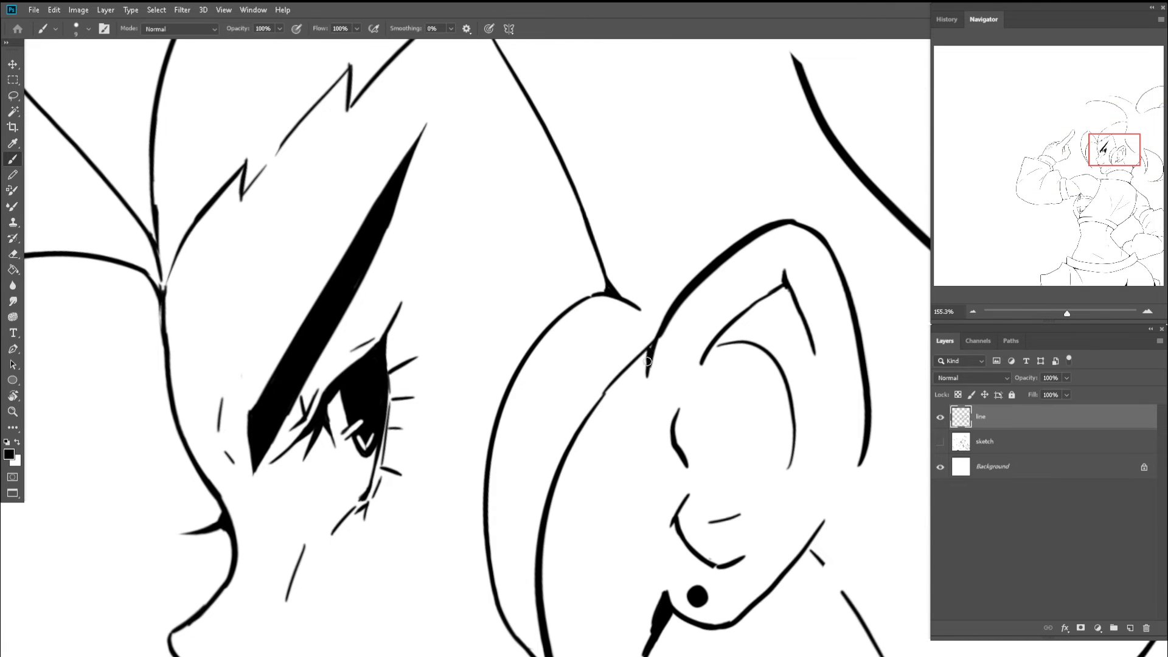
pyautogui.moveTo(646, 351); pyautogui.dragTo(646, 375)
pyautogui.moveTo(781, 428); pyautogui.dragTo(622, 323)
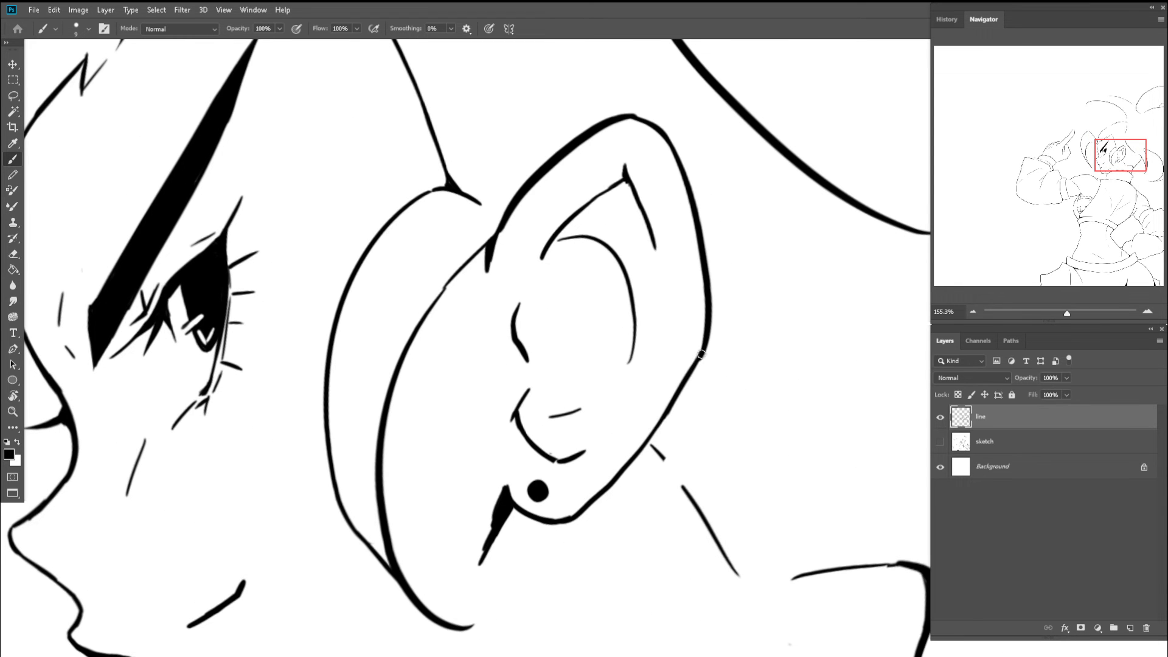
pyautogui.moveTo(701, 354); pyautogui.dragTo(570, 214)
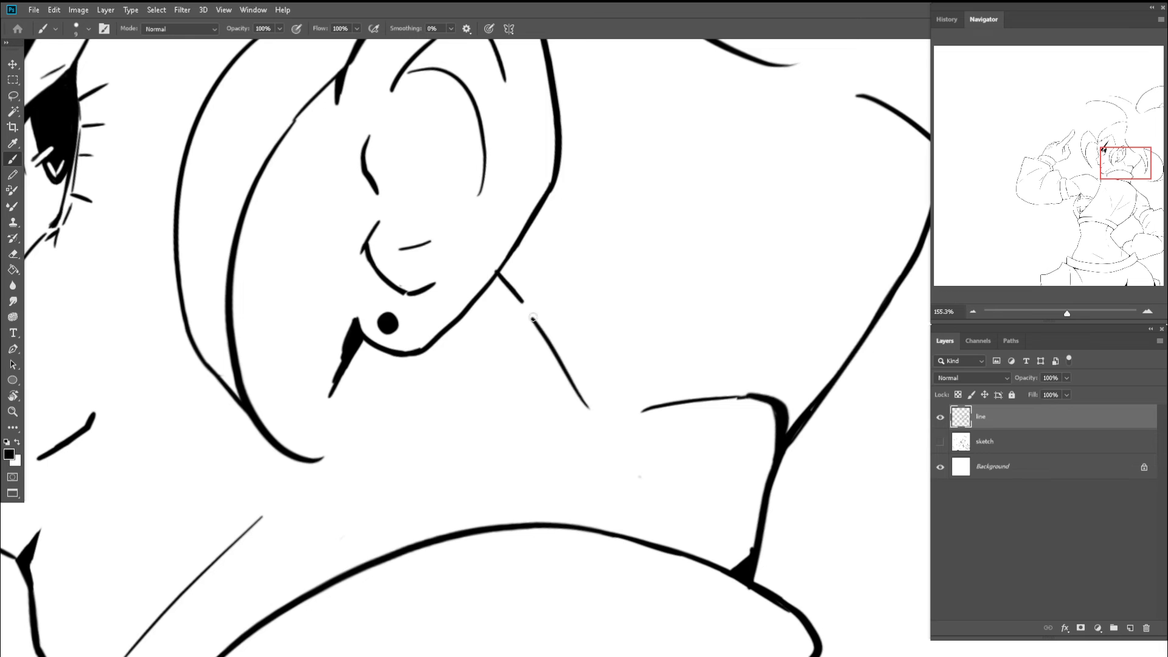
# - Redraw the neck line as one continuous stroke running from behind the earlobe down toward the collar
pyautogui.hotkey('ctrl', 'z')
pyautogui.moveTo(499, 273); pyautogui.dragTo(535, 323)
pyautogui.moveTo(577, 371)
pyautogui.mouseDown()
pyautogui.moveTo(497, 284)
pyautogui.moveTo(535, 348)
pyautogui.mouseUp()
pyautogui.hotkey('ctrl', 'z')
pyautogui.hotkey('ctrl', 'z')
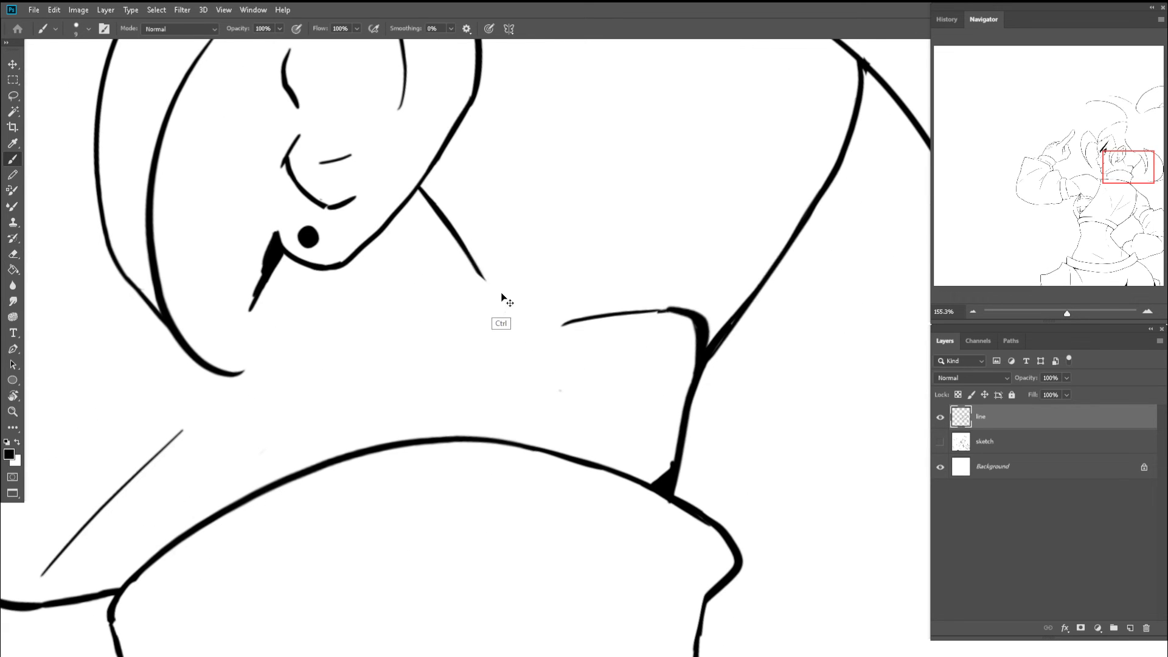
pyautogui.moveTo(460, 241); pyautogui.dragTo(529, 358)
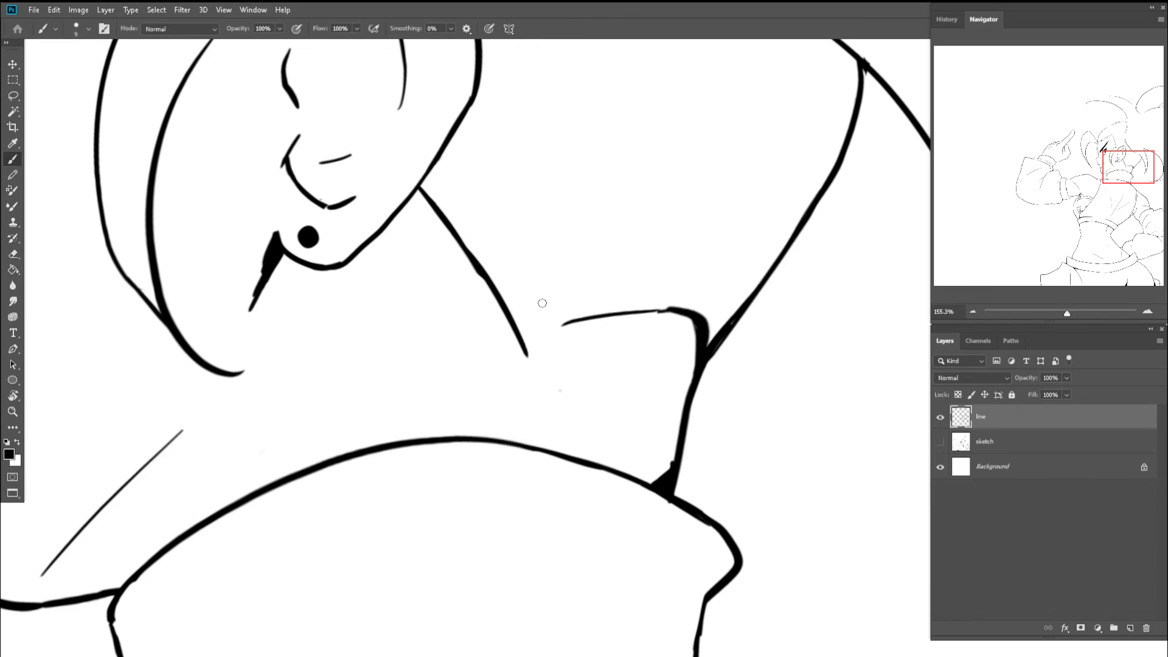
# - Extend the collar's upper edge down to meet the neck line and erase the overshoot at the corner
pyautogui.press('r')
pyautogui.moveTo(608, 246); pyautogui.dragTo(488, 217)
pyautogui.moveTo(556, 340); pyautogui.dragTo(529, 414)
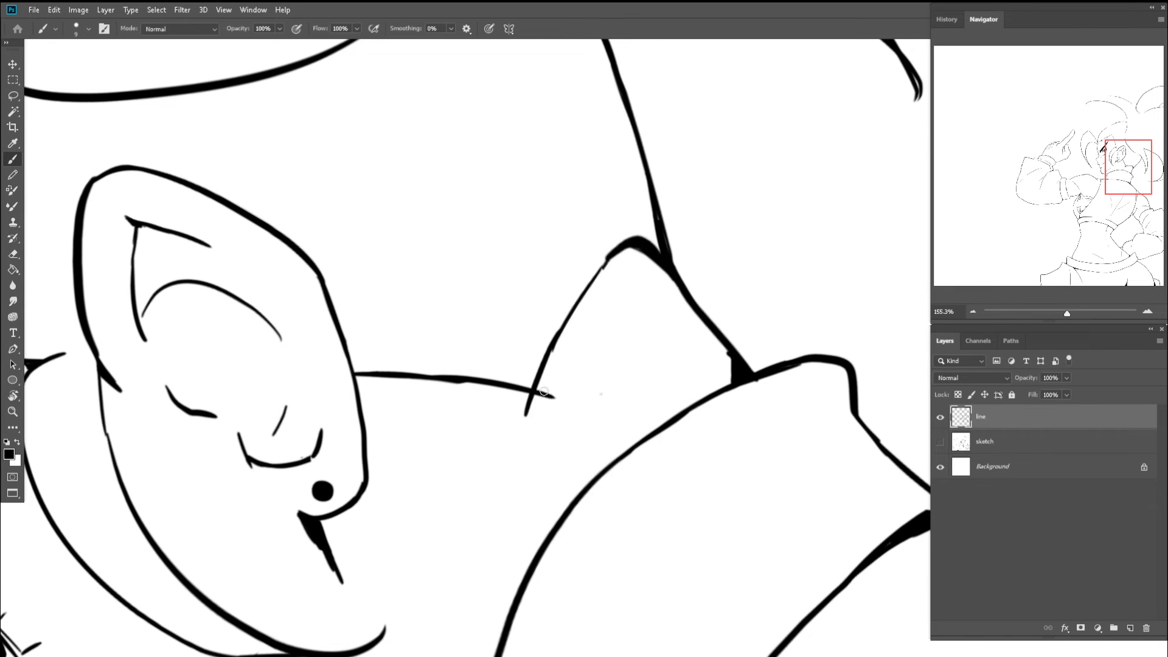
pyautogui.hotkey('ctrl', 'z')
pyautogui.moveTo(555, 342); pyautogui.dragTo(526, 413)
pyautogui.press('e')
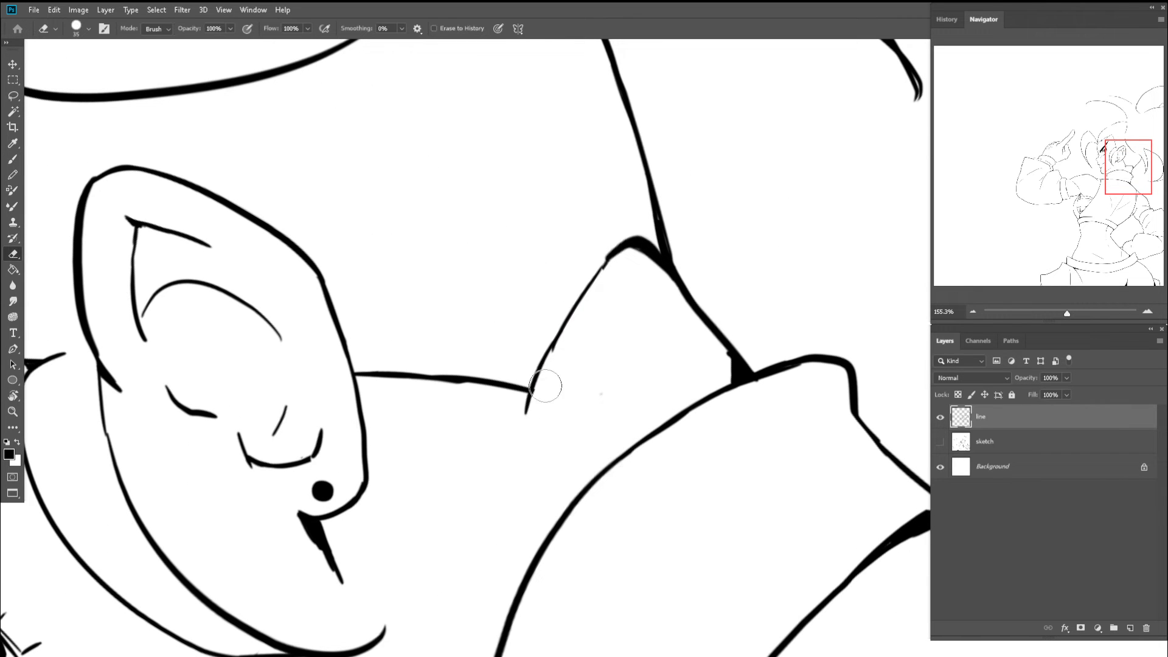
# - Thicken the collar's upper edge between its peak and the neck line, undoing the surplus second stroke
pyautogui.press('b')
pyautogui.moveTo(610, 252); pyautogui.dragTo(575, 306)
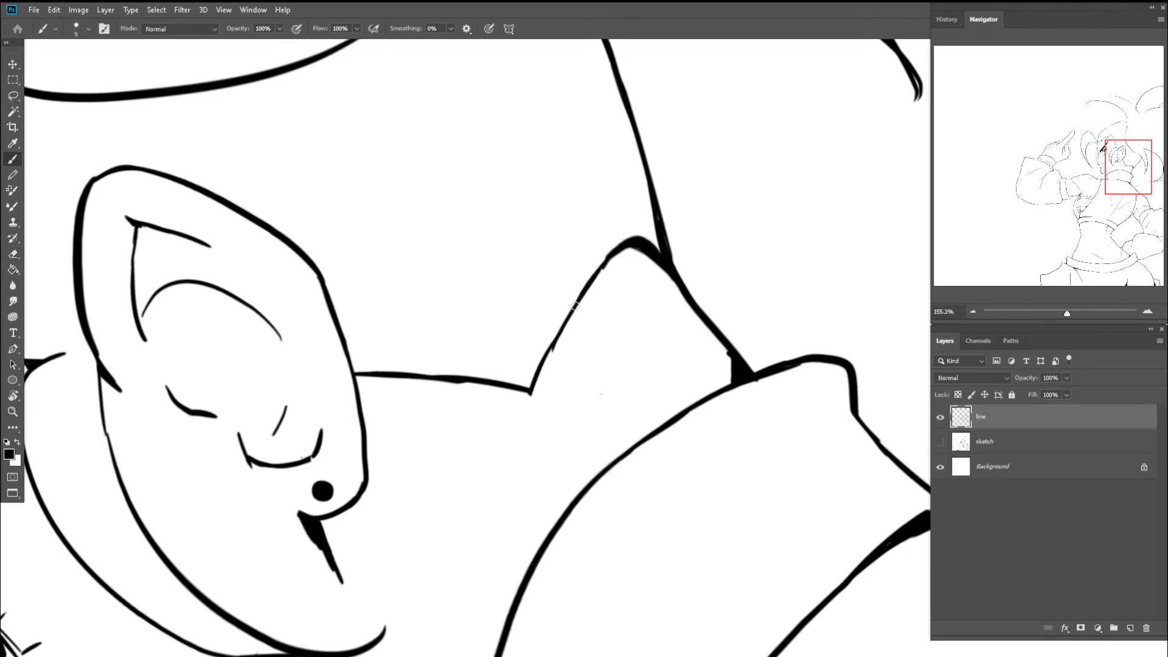
pyautogui.moveTo(615, 255); pyautogui.dragTo(544, 368)
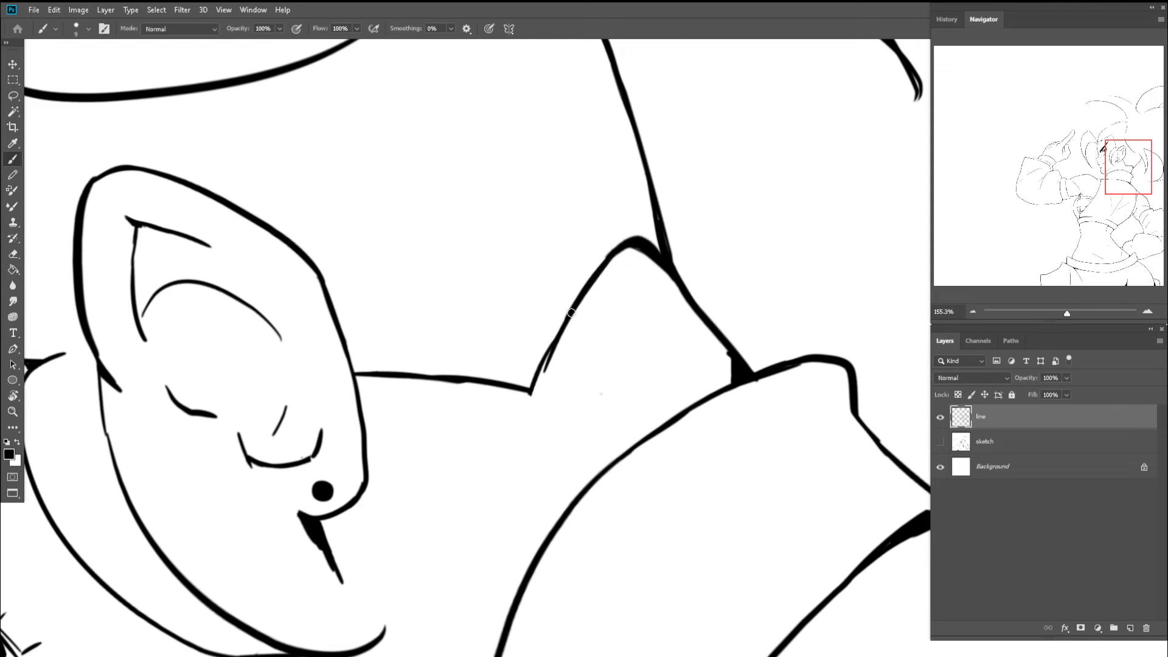
pyautogui.hotkey('ctrl', 'z')
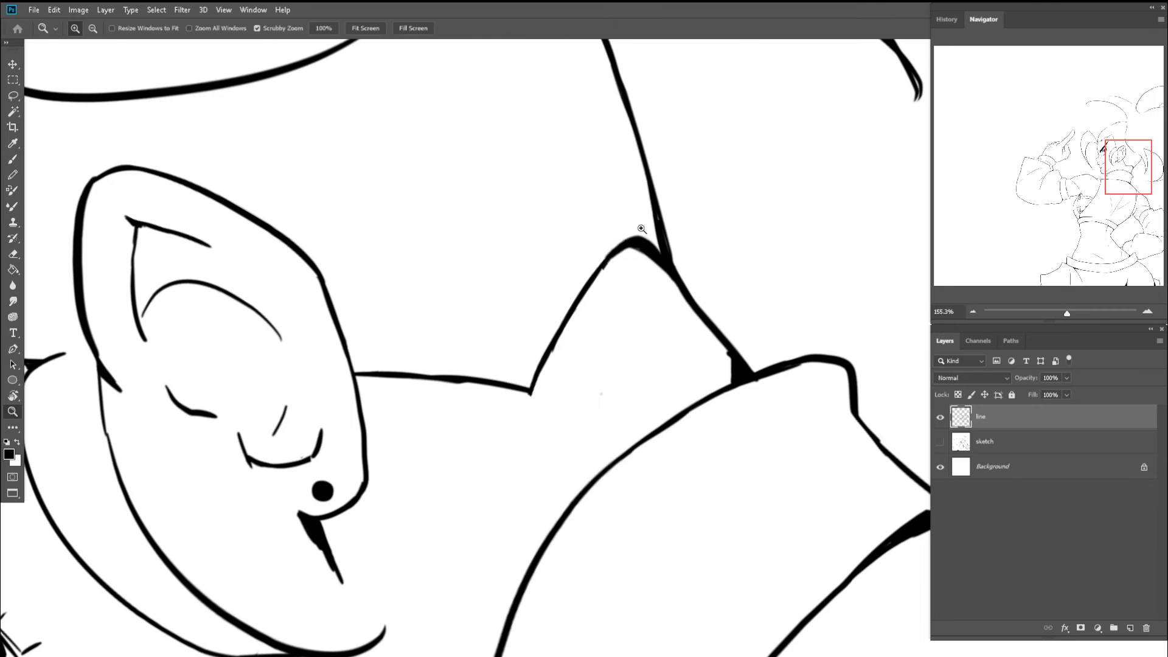
# - Bridge the gap on top of the head with a curve joining the front hair contour to the line behind it
pyautogui.moveTo(641, 229); pyautogui.dragTo(568, 185)
pyautogui.press('c')
pyautogui.moveTo(723, 282); pyautogui.dragTo(561, 303)
pyautogui.moveTo(466, 232); pyautogui.dragTo(678, 201)
pyautogui.press('r')
pyautogui.press('z')
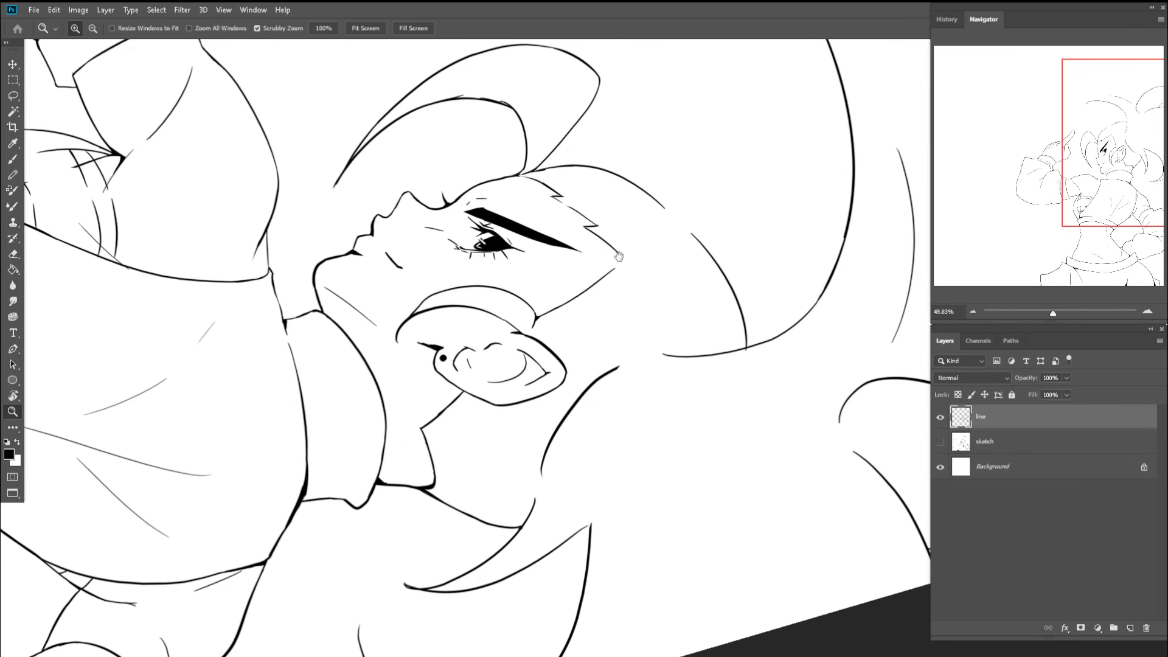
pyautogui.moveTo(619, 256); pyautogui.dragTo(458, 230)
pyautogui.moveTo(497, 183); pyautogui.dragTo(572, 227)
pyautogui.press('b')
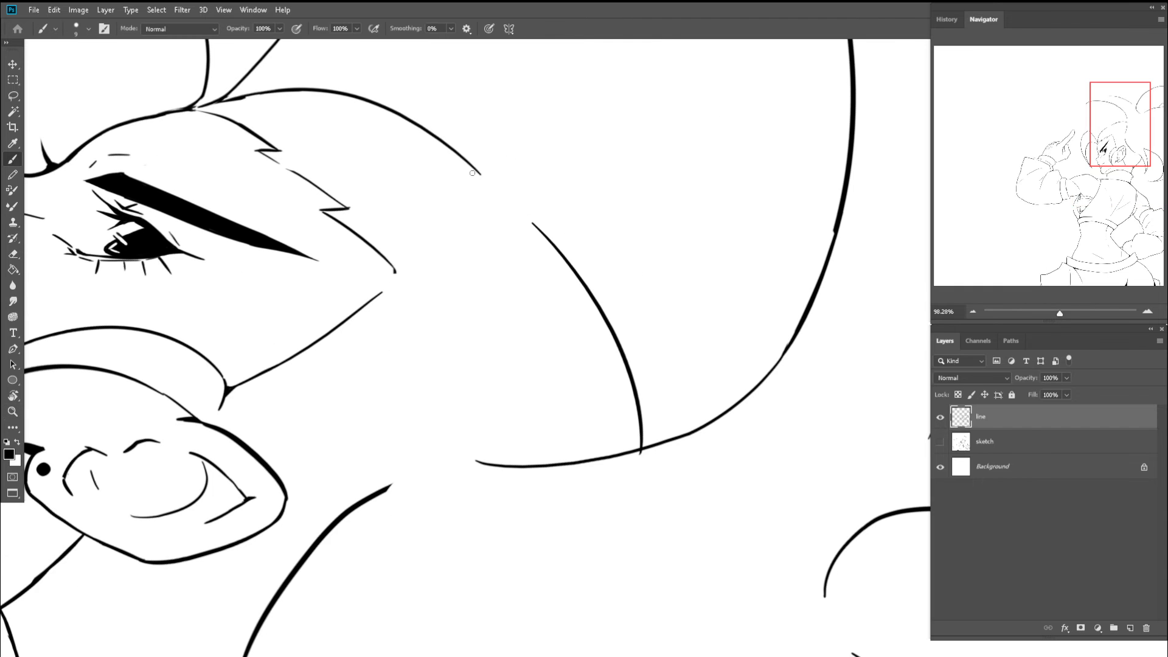
pyautogui.moveTo(456, 156); pyautogui.dragTo(588, 309)
pyautogui.hotkey('ctrl', 'z')
pyautogui.moveTo(454, 153); pyautogui.dragTo(596, 298)
# - Thicken the new head contour where it overlaps the existing curve so the strokes blend together
pyautogui.press('z')
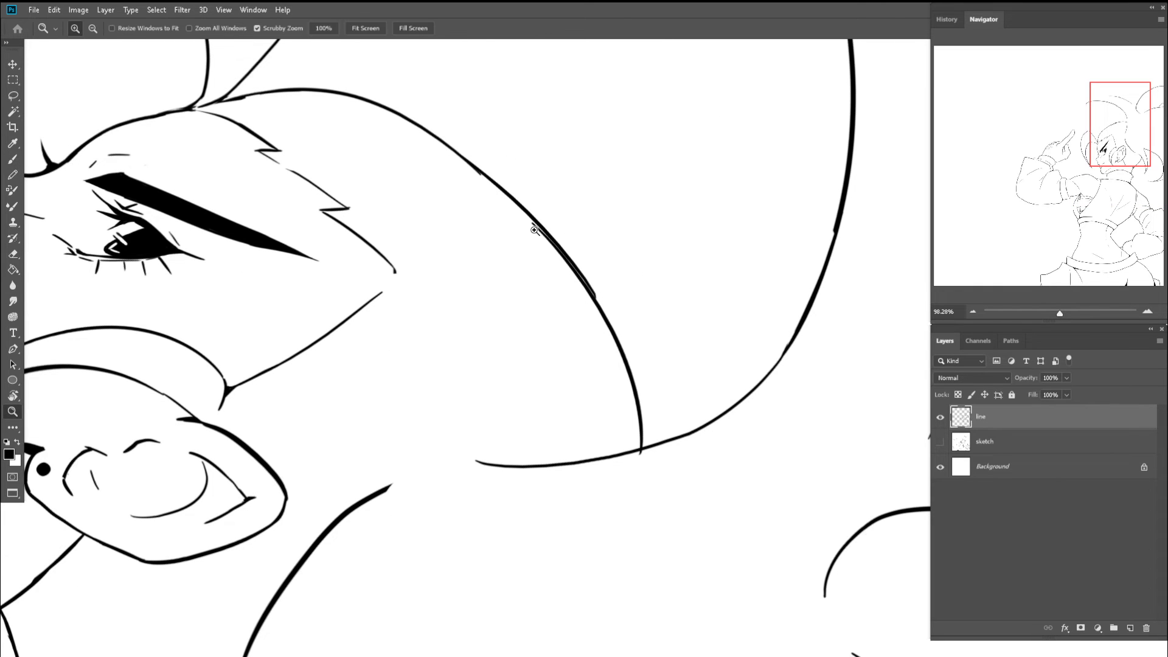
pyautogui.moveTo(534, 228); pyautogui.dragTo(582, 273)
pyautogui.press('b')
pyautogui.moveTo(451, 144)
pyautogui.mouseDown()
pyautogui.moveTo(584, 274)
pyautogui.moveTo(535, 230)
pyautogui.mouseUp()
# - Extend the lower end of the hair spike's upper line until it meets the ponytail outline
pyautogui.moveTo(514, 192)
pyautogui.mouseDown()
pyautogui.moveTo(585, 317)
pyautogui.moveTo(444, 275)
pyautogui.mouseUp()
pyautogui.press('z')
pyautogui.press('Escape')
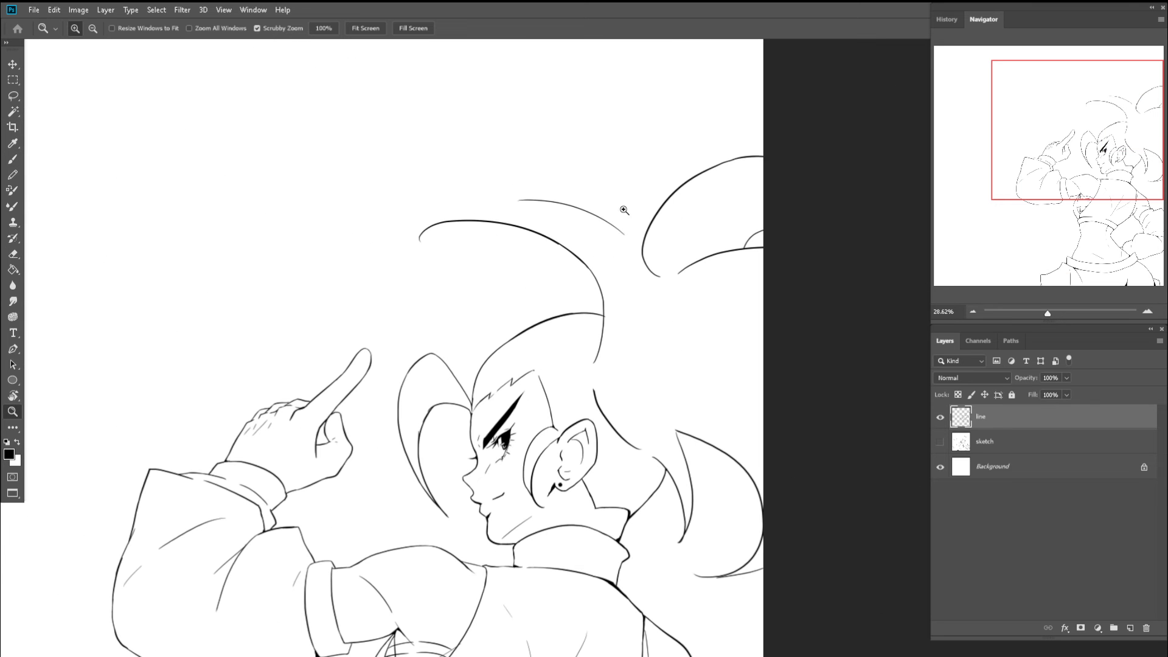
pyautogui.moveTo(623, 210)
pyautogui.mouseDown()
pyautogui.moveTo(678, 235)
pyautogui.moveTo(683, 308)
pyautogui.moveTo(571, 214)
pyautogui.mouseUp()
pyautogui.press('b')
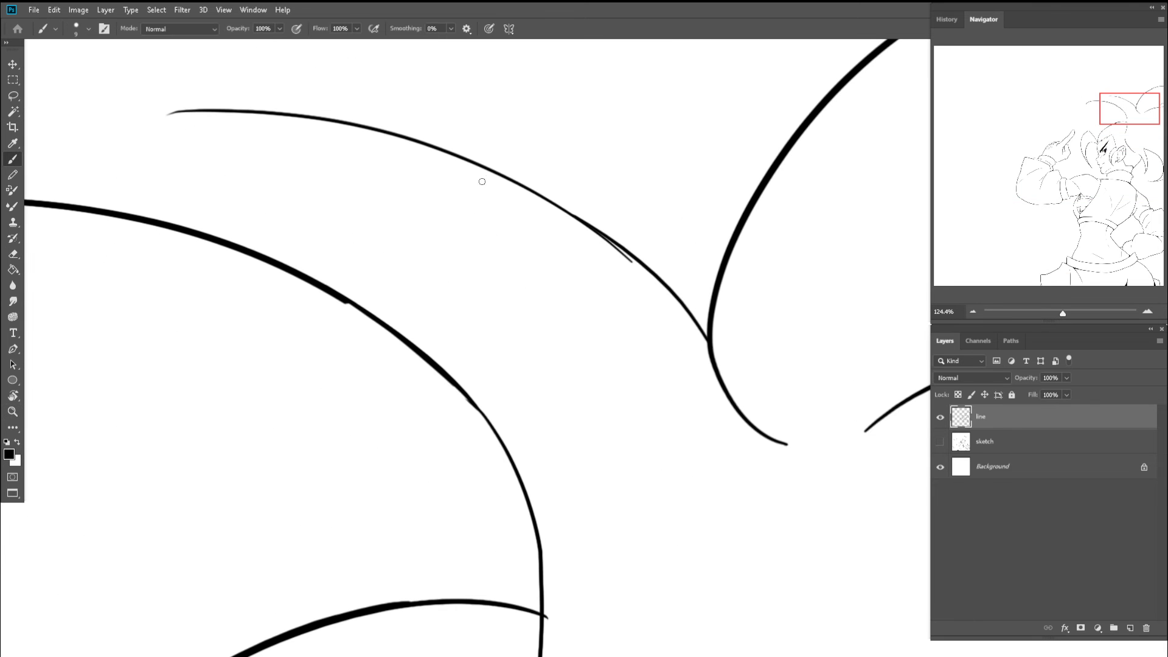
# - Extend the hair spike's upper line forward to the curled tip, redrawing the stroke until it meets the lower line
pyautogui.press('r')
pyautogui.moveTo(345, 180)
pyautogui.mouseDown()
pyautogui.moveTo(391, 128)
pyautogui.moveTo(596, 290)
pyautogui.mouseUp()
pyautogui.press('b')
pyautogui.press('r')
pyautogui.moveTo(408, 166); pyautogui.dragTo(459, 129)
pyautogui.press('b')
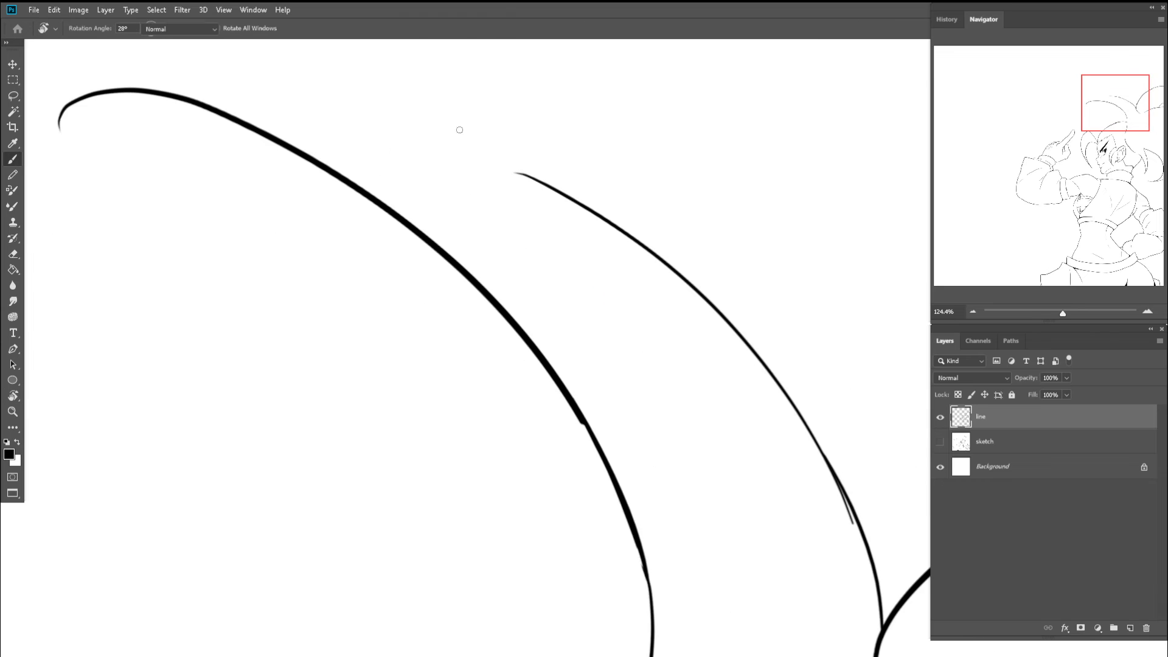
pyautogui.moveTo(388, 174); pyautogui.dragTo(533, 246)
pyautogui.moveTo(680, 248)
pyautogui.mouseDown()
pyautogui.moveTo(413, 195)
pyautogui.moveTo(301, 191)
pyautogui.mouseUp()
pyautogui.hotkey('ctrl', 'z')
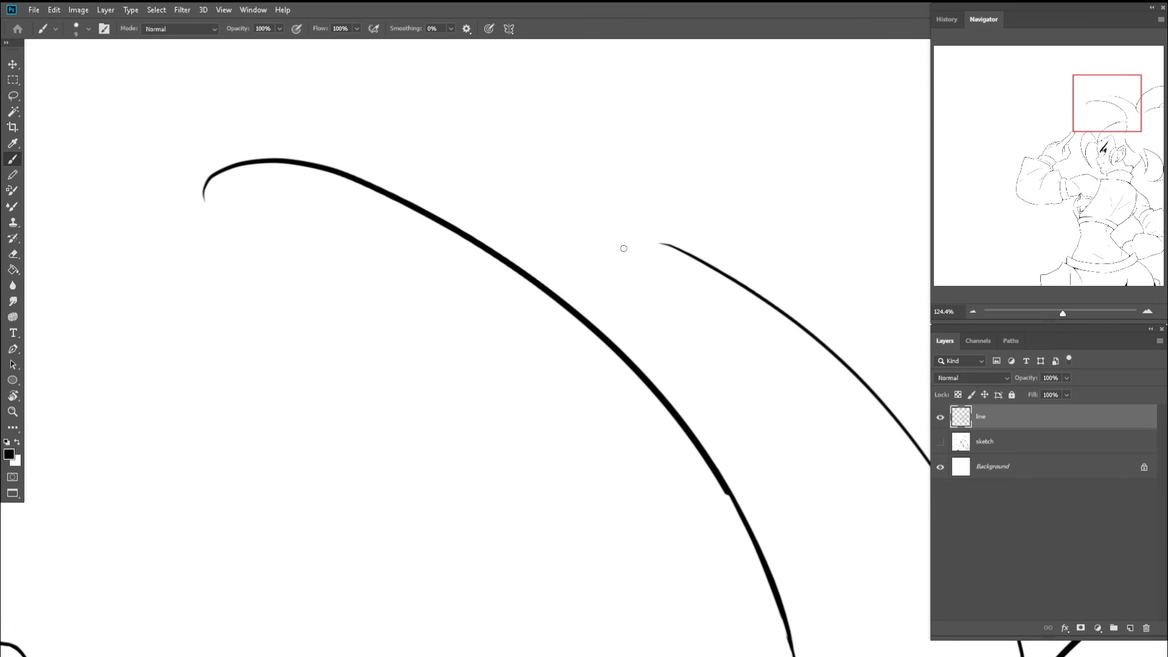
pyautogui.moveTo(663, 242); pyautogui.dragTo(294, 178)
pyautogui.hotkey('ctrl', 'z')
pyautogui.moveTo(678, 249); pyautogui.dragTo(273, 171)
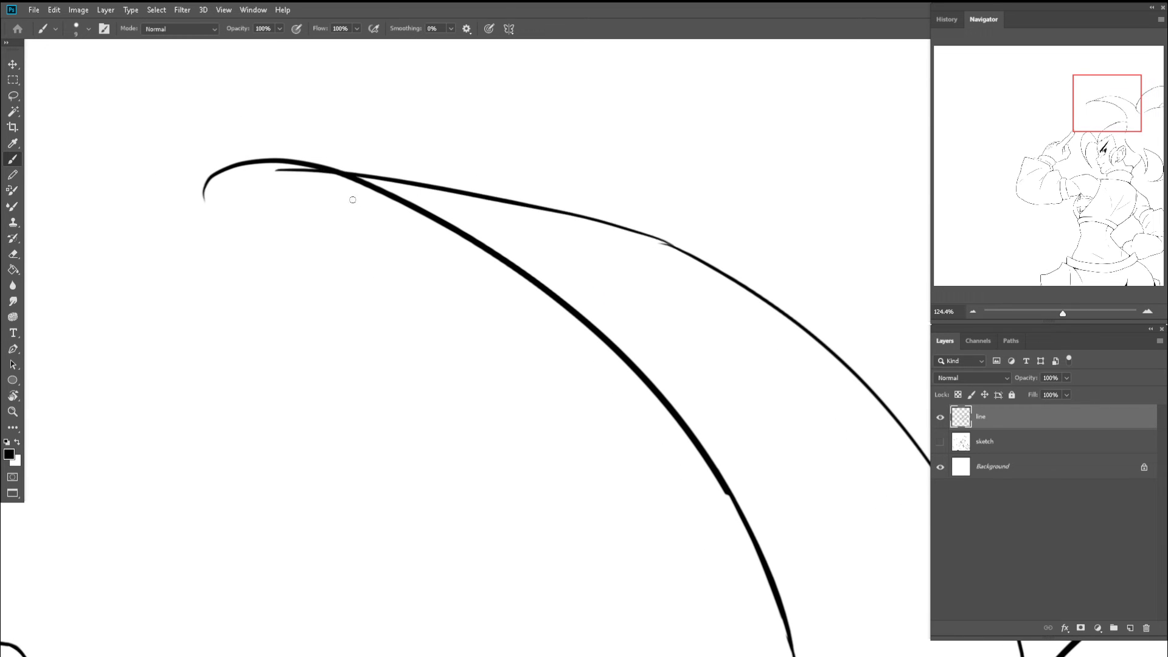
pyautogui.hotkey('ctrl', 'z')
pyautogui.moveTo(676, 249); pyautogui.dragTo(210, 176)
pyautogui.hotkey('ctrl', 'z')
pyautogui.moveTo(675, 248)
pyautogui.mouseDown()
pyautogui.moveTo(206, 174)
pyautogui.moveTo(304, 180)
pyautogui.mouseUp()
pyautogui.press('e')
# - Try to fill the hair area with black to test whether the outline is closed, and undo the fill
pyautogui.press('z')
pyautogui.moveTo(399, 232); pyautogui.dragTo(301, 250)
pyautogui.press('c')
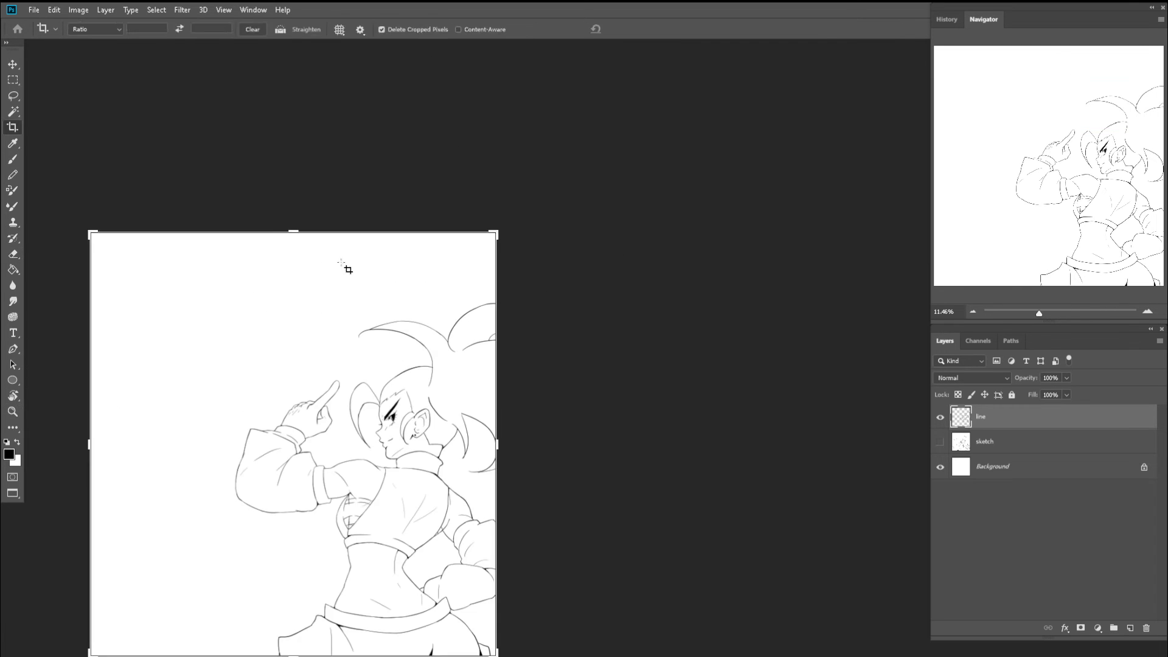
pyautogui.press('z')
pyautogui.moveTo(426, 433); pyautogui.dragTo(482, 394)
pyautogui.press('g')
pyautogui.click(483, 339)
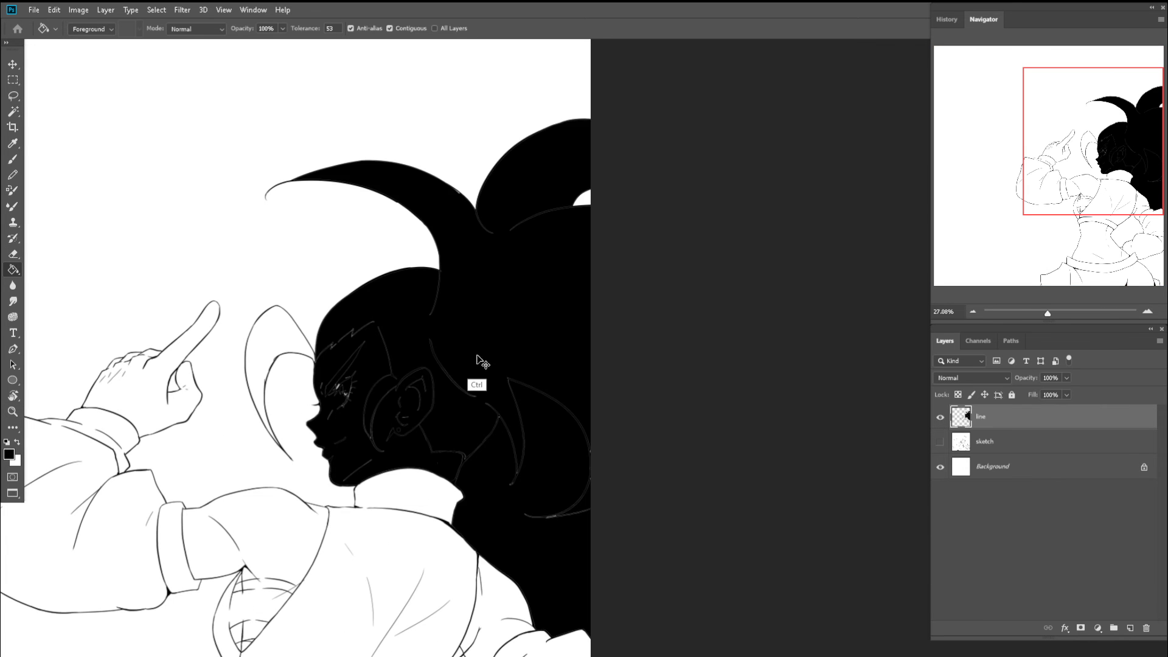
pyautogui.hotkey('ctrl', 'z')
# - Close the gap at the hairline's peak by joining the forehead edge to the temple line
pyautogui.press('z')
pyautogui.moveTo(350, 343)
pyautogui.mouseDown()
pyautogui.moveTo(448, 318)
pyautogui.moveTo(485, 282)
pyautogui.mouseUp()
pyautogui.press('b')
pyautogui.moveTo(426, 228); pyautogui.dragTo(493, 316)
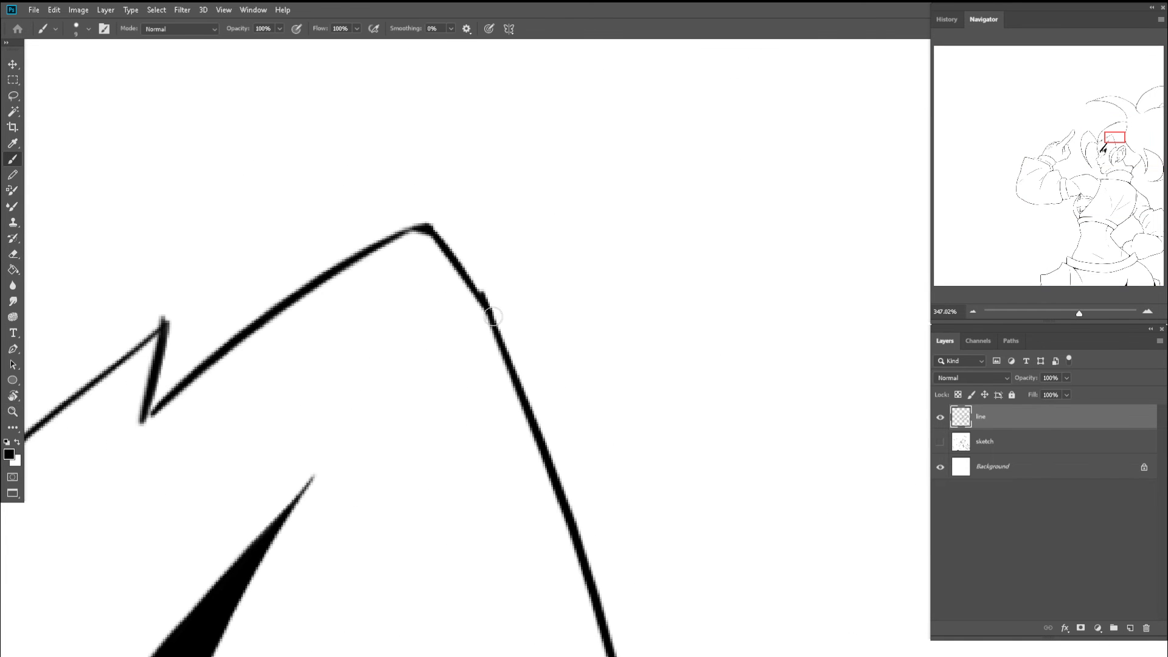
# - Close the gap in the forehead hairline with overlapping strokes between the two zigzag notches
pyautogui.moveTo(442, 246)
pyautogui.mouseDown()
pyautogui.moveTo(500, 338)
pyautogui.moveTo(364, 359)
pyautogui.moveTo(432, 322)
pyautogui.moveTo(364, 370)
pyautogui.mouseUp()
pyautogui.press('z')
pyautogui.press('b')
pyautogui.hotkey('ctrl', 'z')
pyautogui.moveTo(439, 294); pyautogui.dragTo(352, 373)
pyautogui.moveTo(428, 310); pyautogui.dragTo(348, 377)
pyautogui.moveTo(404, 323); pyautogui.dragTo(322, 393)
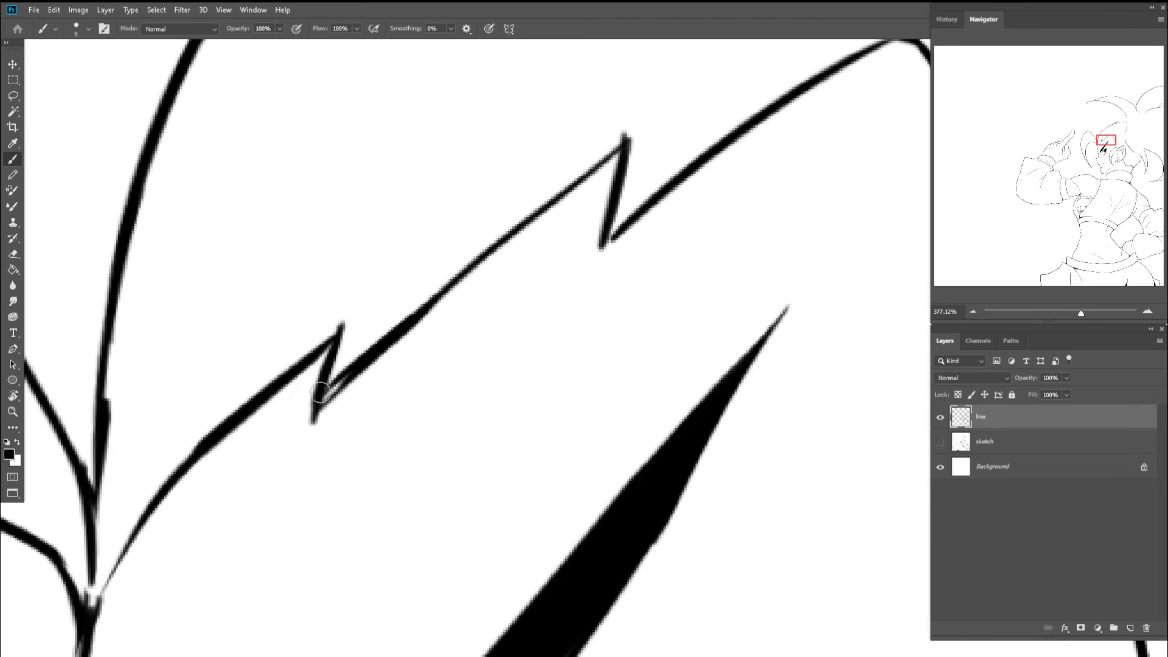
# - Test the closed hairline by filling the hair with black, and undo the fill
pyautogui.press('z')
pyautogui.moveTo(405, 346)
pyautogui.mouseDown()
pyautogui.moveTo(318, 391)
pyautogui.moveTo(365, 373)
pyautogui.mouseUp()
pyautogui.press('g')
pyautogui.press('z')
pyautogui.press('b')
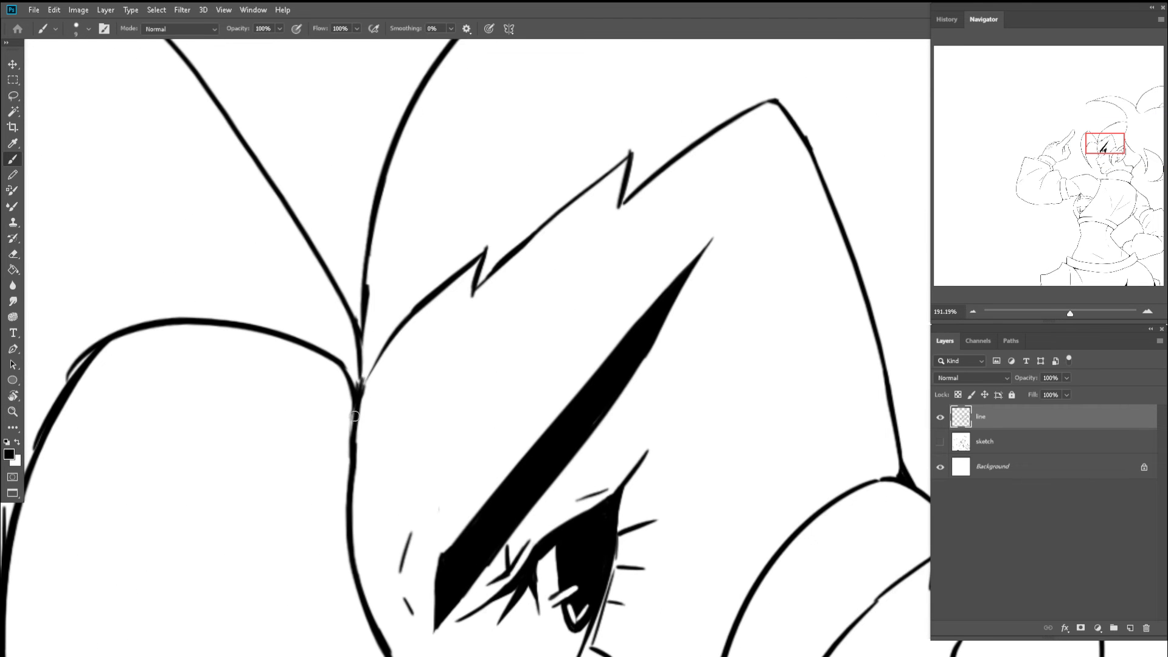
pyautogui.press('z')
pyautogui.moveTo(398, 421); pyautogui.dragTo(328, 435)
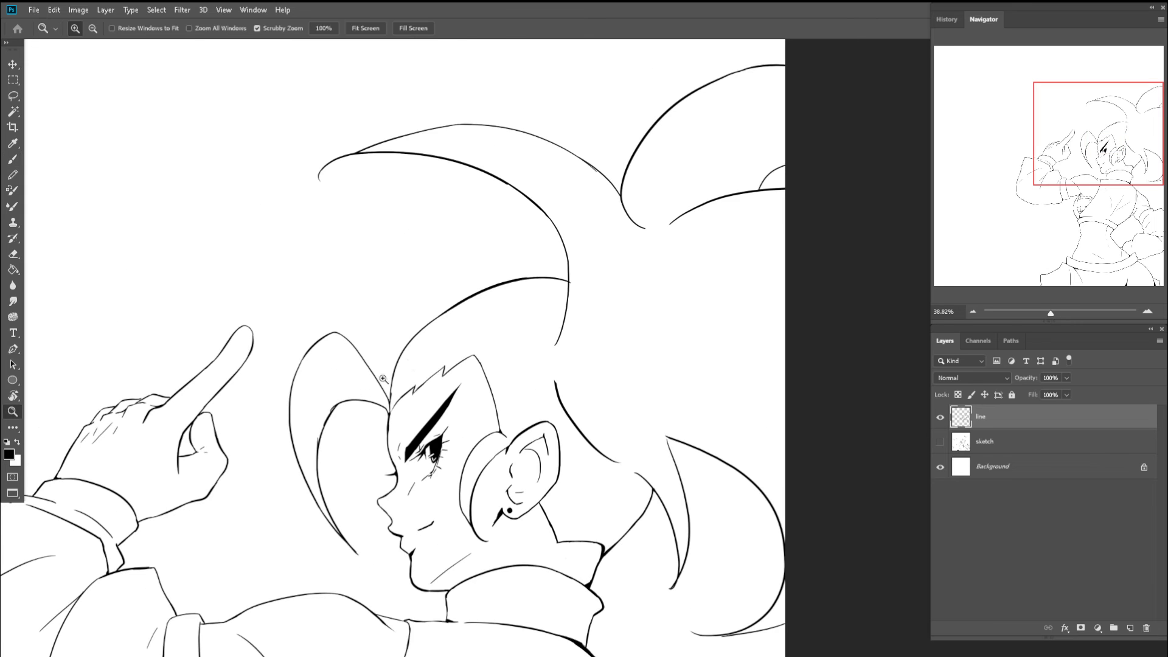
pyautogui.press('b')
pyautogui.press('z')
pyautogui.press('g')
pyautogui.click(505, 352)
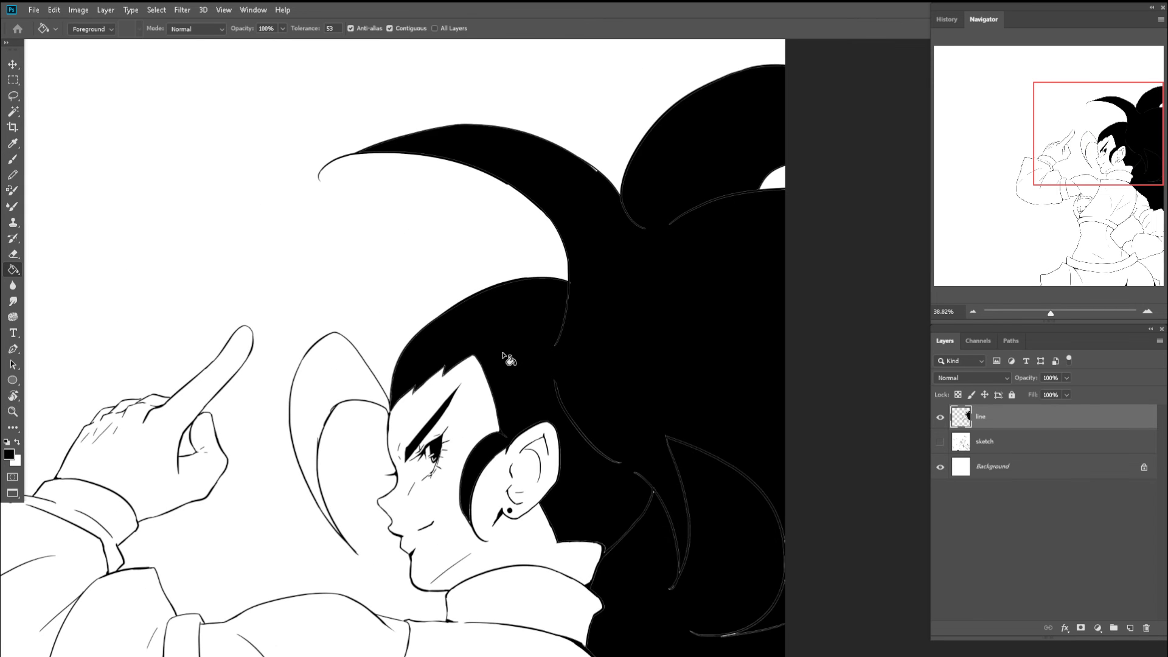
pyautogui.moveTo(547, 351); pyautogui.dragTo(443, 216)
pyautogui.hotkey('ctrl', 'z')
# - Ink over the junction where the outer line of the lower hair curl meets the neighbouring strand near the canvas edge
pyautogui.press('z')
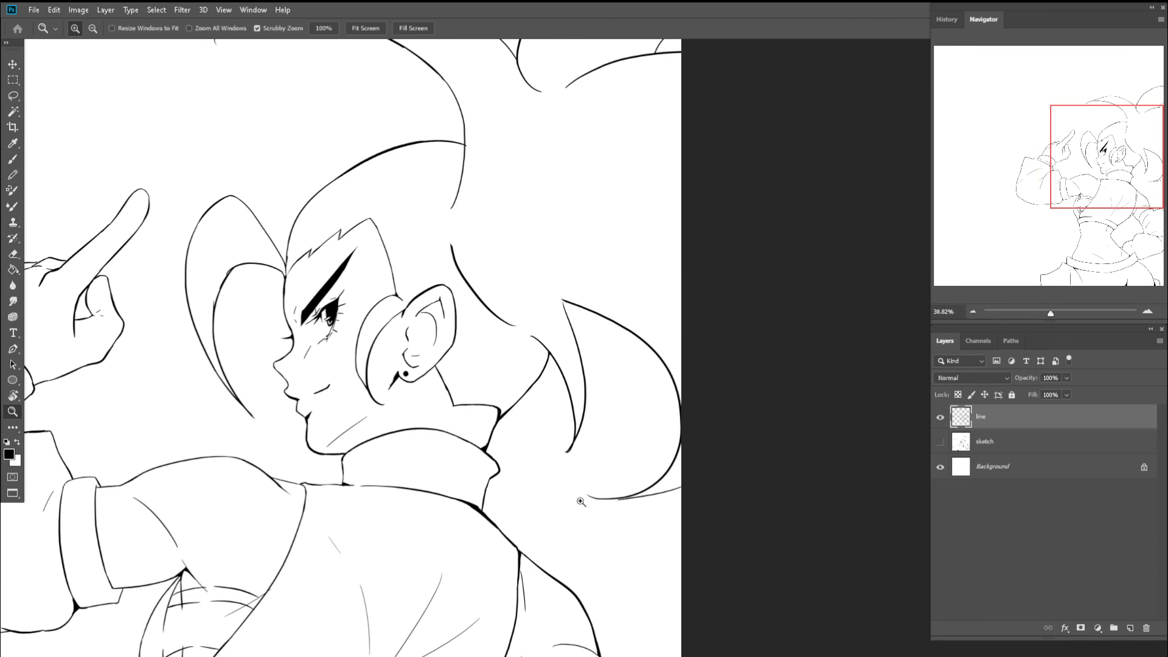
pyautogui.moveTo(581, 501); pyautogui.dragTo(602, 491)
pyautogui.press('g')
pyautogui.moveTo(718, 456); pyautogui.dragTo(592, 474)
pyautogui.press('r')
pyautogui.moveTo(602, 468); pyautogui.dragTo(621, 325)
pyautogui.press('z')
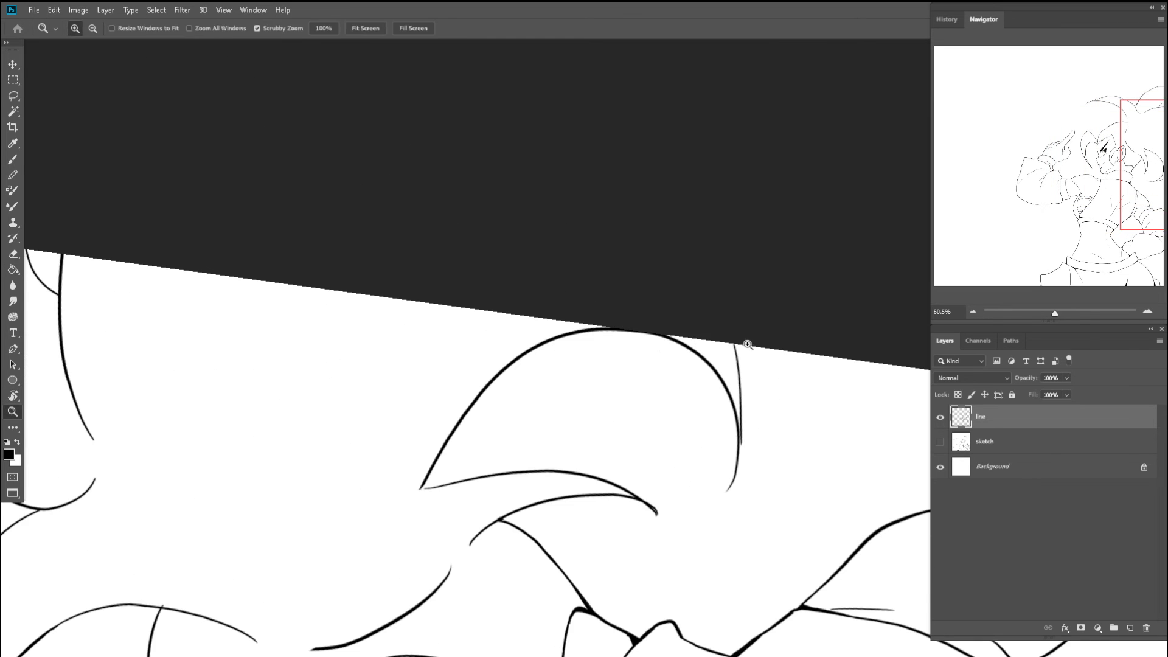
pyautogui.scroll(5, 747, 344)
pyautogui.press('b')
pyautogui.moveTo(710, 485)
pyautogui.mouseDown()
pyautogui.moveTo(665, 279)
pyautogui.moveTo(650, 525)
pyautogui.mouseUp()
pyautogui.scroll(-4, 651, 353)
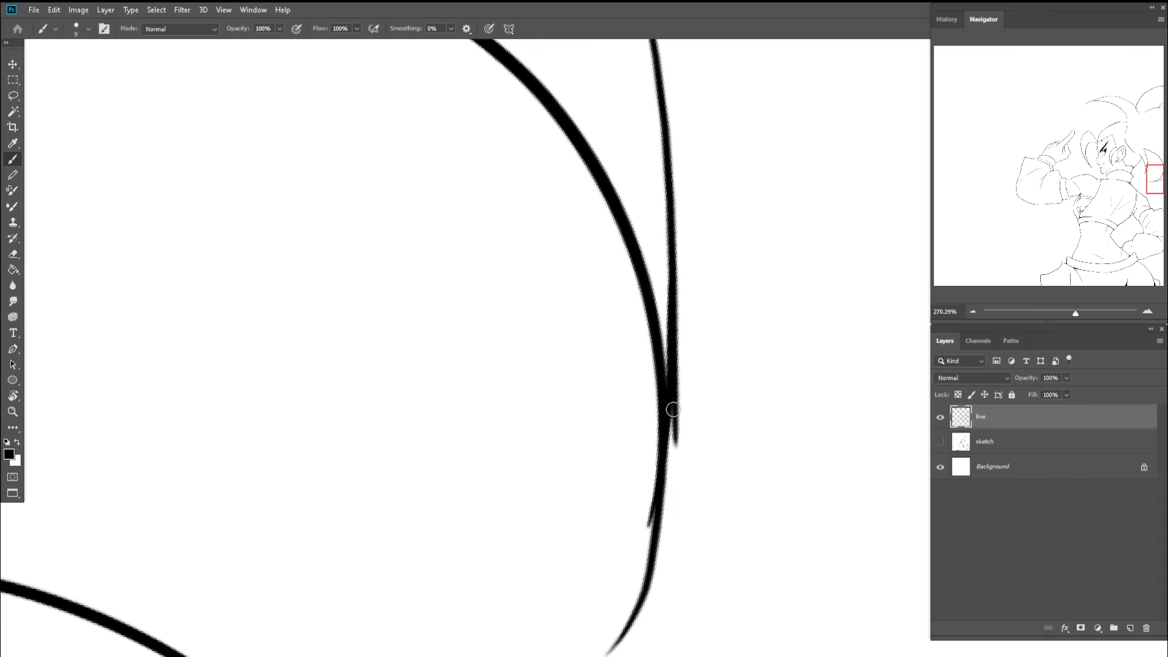
# - Erase the overshoot at the curl junction, taper the curl's tip, and touch up the joined lines with the brush
pyautogui.press('e')
pyautogui.moveTo(705, 402)
pyautogui.mouseDown()
pyautogui.moveTo(698, 471)
pyautogui.moveTo(682, 366)
pyautogui.mouseUp()
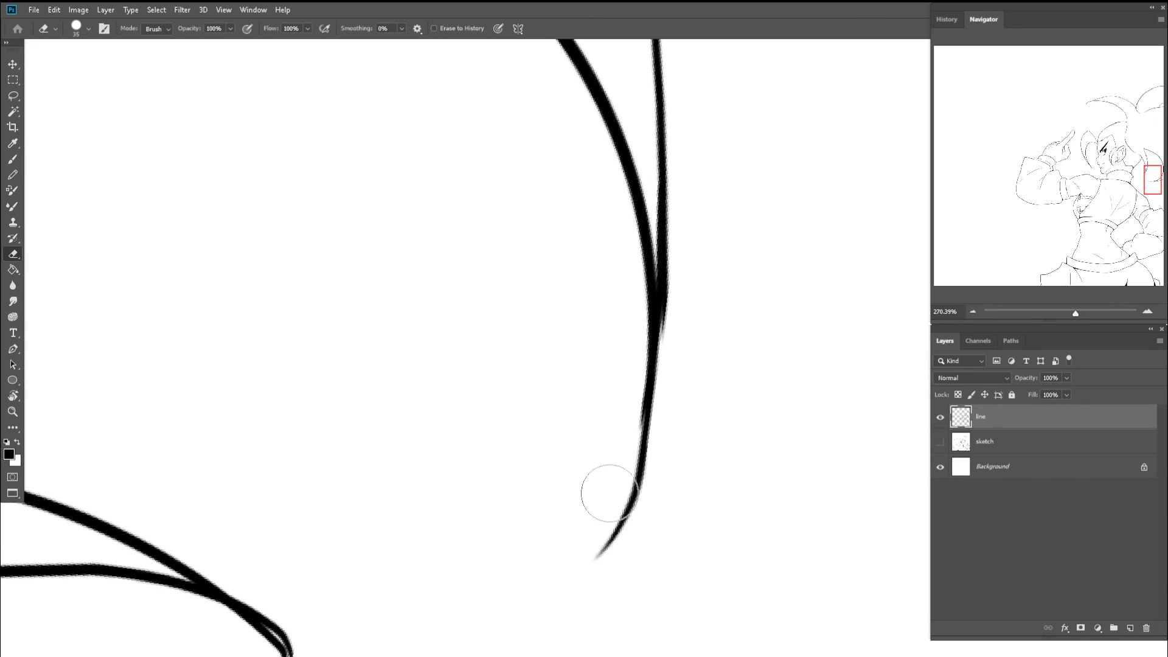
pyautogui.moveTo(617, 304); pyautogui.dragTo(600, 511)
pyautogui.moveTo(610, 453); pyautogui.dragTo(557, 599)
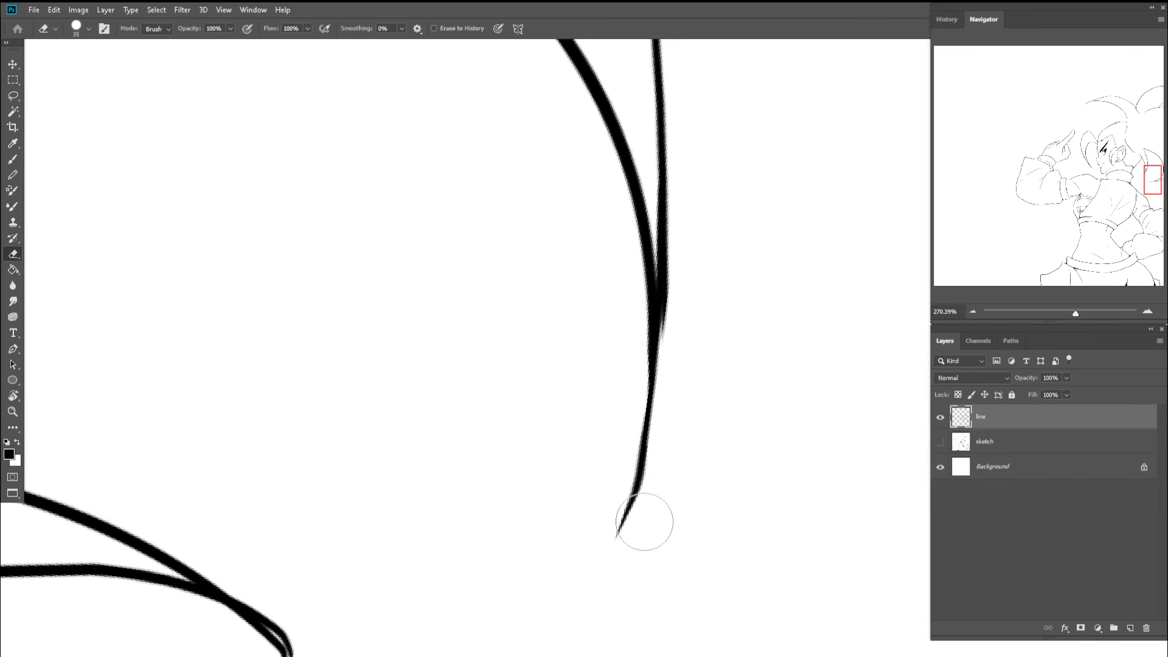
pyautogui.press('b')
pyautogui.moveTo(665, 303); pyautogui.dragTo(652, 384)
# - Try another black fill of the hair to check the curl near the canvas edge, and undo it
pyautogui.press('z')
pyautogui.moveTo(673, 320); pyautogui.dragTo(568, 323)
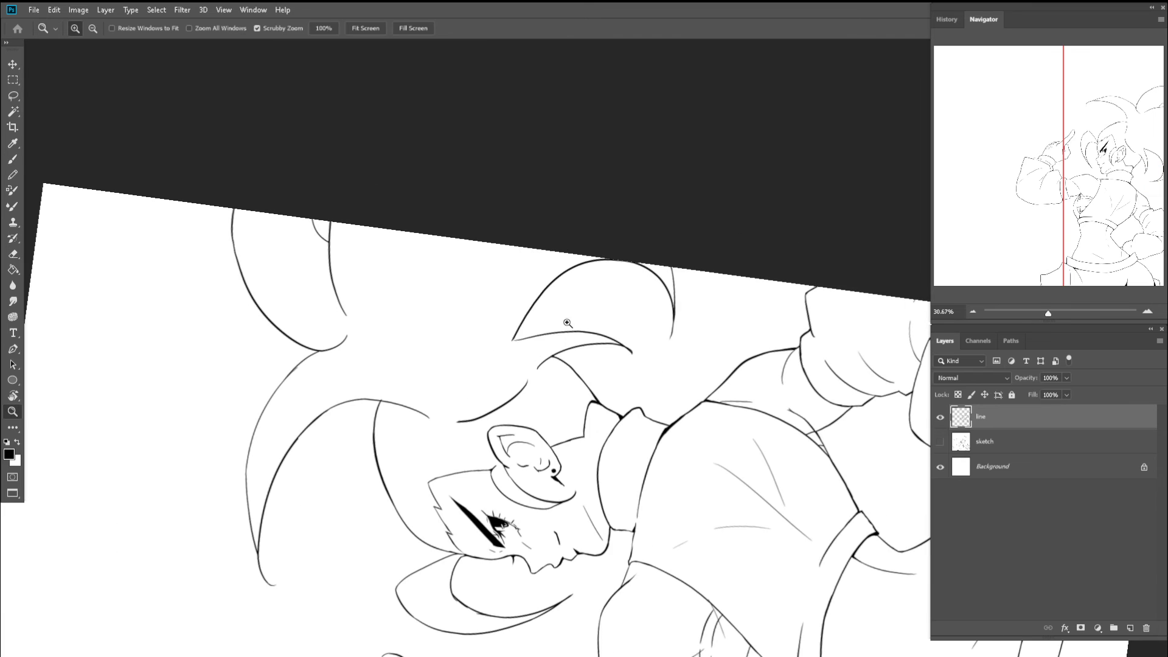
pyautogui.press('r')
pyautogui.press('Escape')
pyautogui.press('z')
pyautogui.press('g')
pyautogui.click(462, 216)
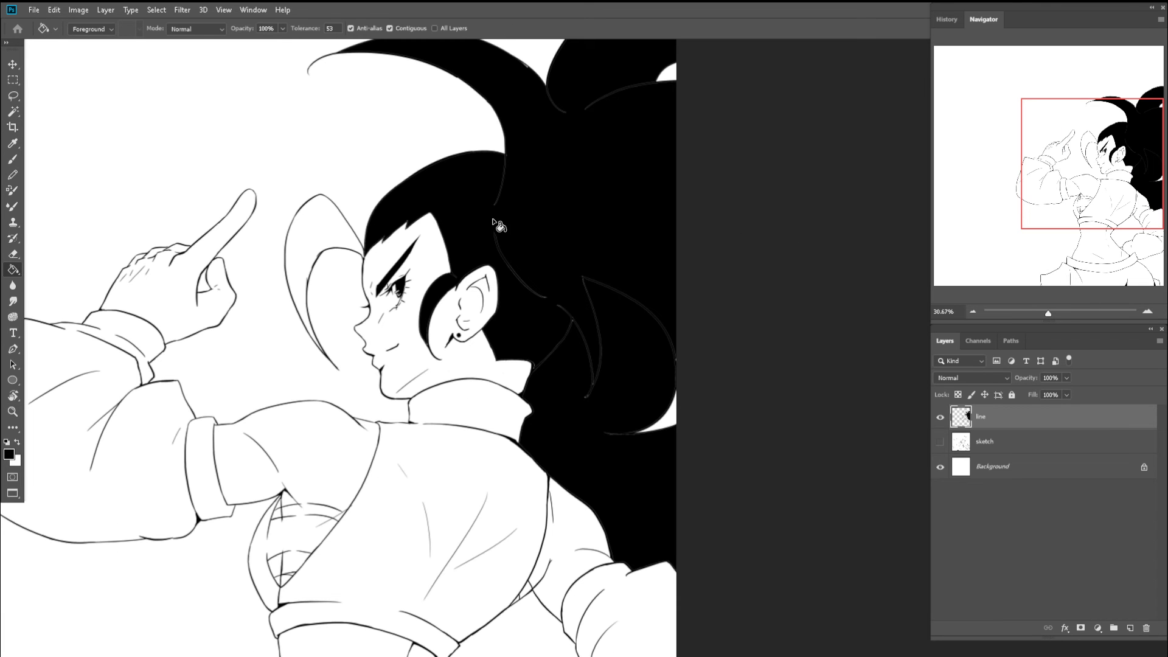
pyautogui.hotkey('ctrl', 'z')
# - Examine the upper hair strands and the crown outline for gaps that would let the black fill leak
pyautogui.press('z')
pyautogui.moveTo(662, 333)
pyautogui.mouseDown()
pyautogui.moveTo(595, 359)
pyautogui.moveTo(571, 404)
pyautogui.moveTo(563, 366)
pyautogui.mouseUp()
pyautogui.moveTo(535, 206); pyautogui.dragTo(574, 206)
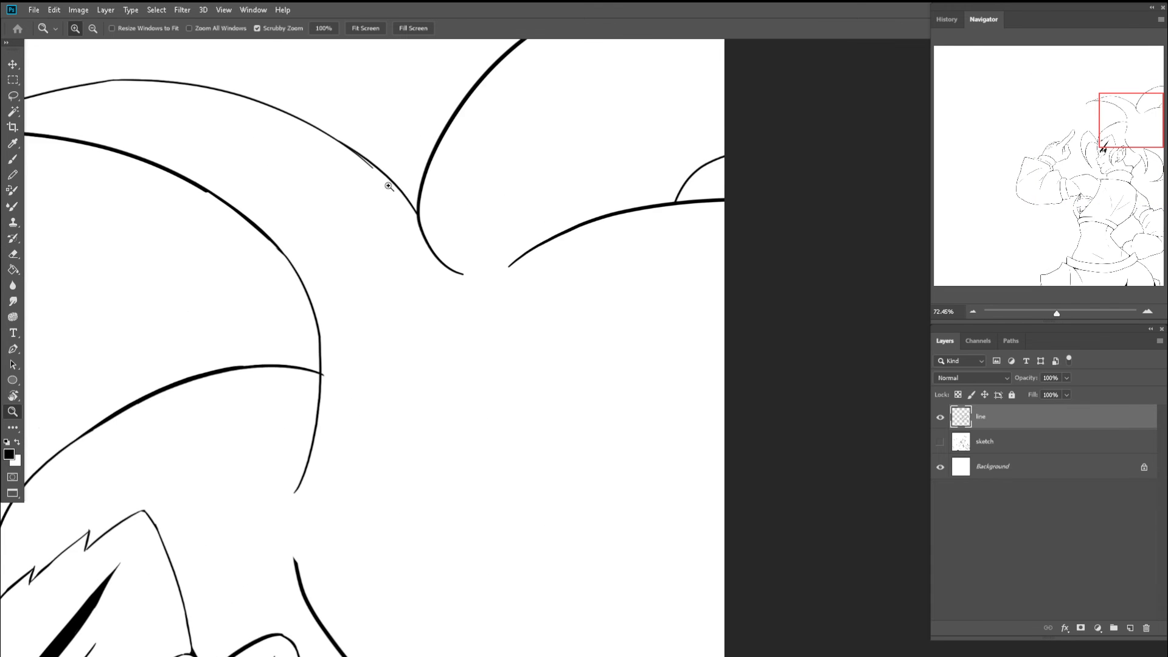
pyautogui.moveTo(388, 185); pyautogui.dragTo(430, 185)
pyautogui.press('b')
pyautogui.moveTo(320, 108)
pyautogui.mouseDown()
pyautogui.moveTo(460, 248)
pyautogui.moveTo(394, 277)
pyautogui.mouseUp()
pyautogui.press('z')
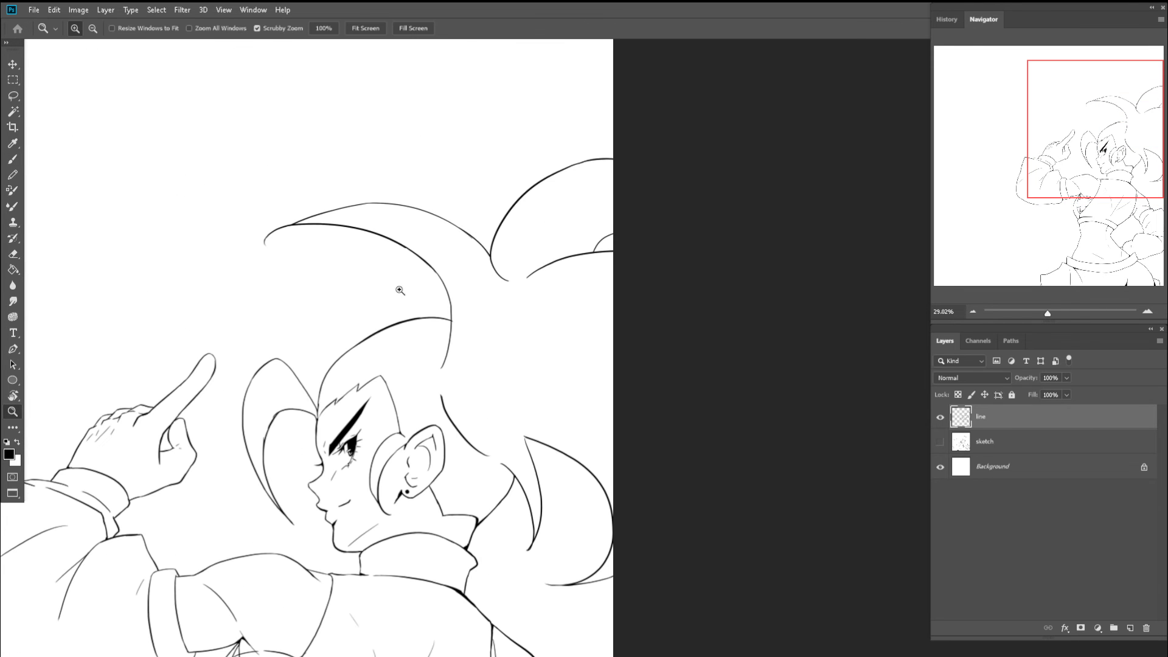
pyautogui.press('b')
pyautogui.press('z')
pyautogui.moveTo(404, 413); pyautogui.dragTo(420, 290)
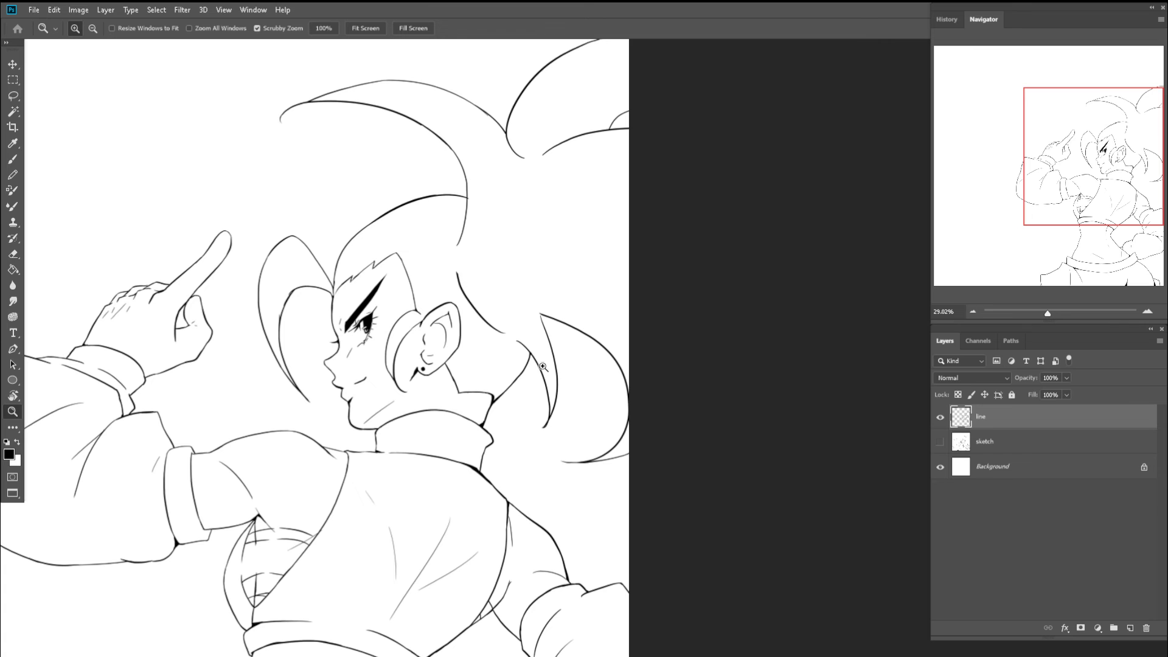
# - Touch up the hair outline near the nape with the brush and fill the main hair mass with black
pyautogui.moveTo(547, 339); pyautogui.dragTo(591, 338)
pyautogui.press('b')
pyautogui.moveTo(549, 265)
pyautogui.mouseDown()
pyautogui.moveTo(573, 265)
pyautogui.moveTo(462, 281)
pyautogui.mouseUp()
pyautogui.press('z')
pyautogui.press('g')
pyautogui.click(479, 231)
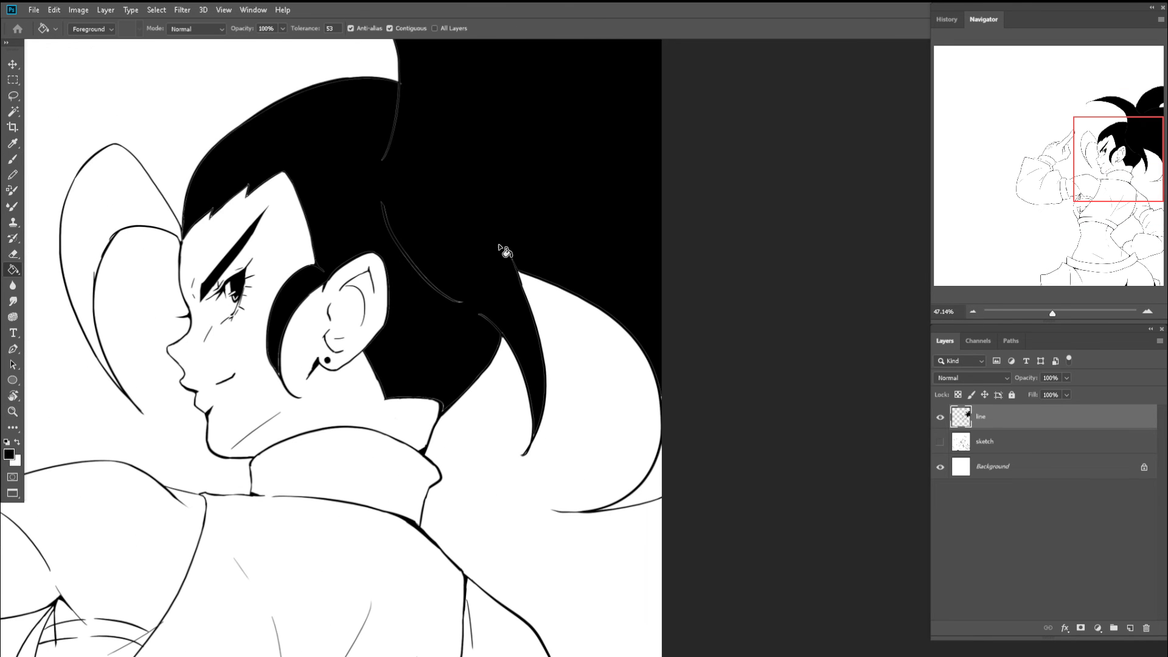
# - Fill the curved front bang beside the forehead with black
pyautogui.press('z')
pyautogui.moveTo(583, 247); pyautogui.dragTo(530, 261)
pyautogui.press('g')
pyautogui.press('z')
pyautogui.moveTo(387, 225); pyautogui.dragTo(410, 226)
pyautogui.press('g')
pyautogui.click(397, 236)
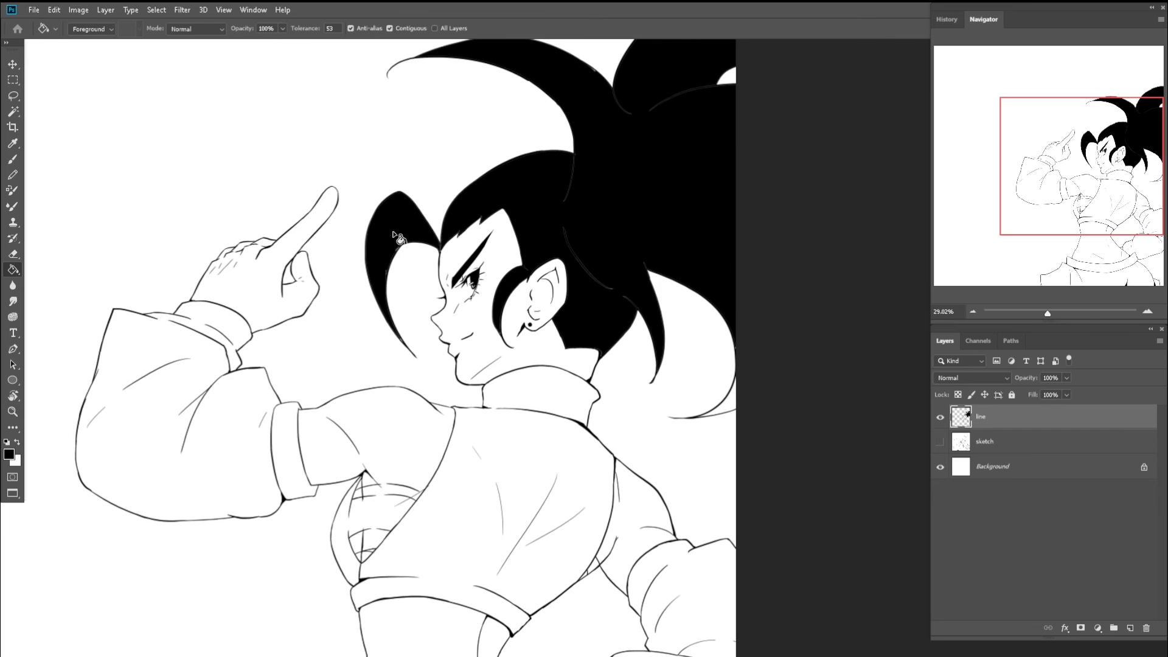
# - Fill the narrow wedge between the lower hair curl and the canvas edge with black
pyautogui.press('z')
pyautogui.moveTo(465, 264); pyautogui.dragTo(419, 285)
pyautogui.press('c')
pyautogui.press('z')
pyautogui.moveTo(543, 254); pyautogui.dragTo(575, 248)
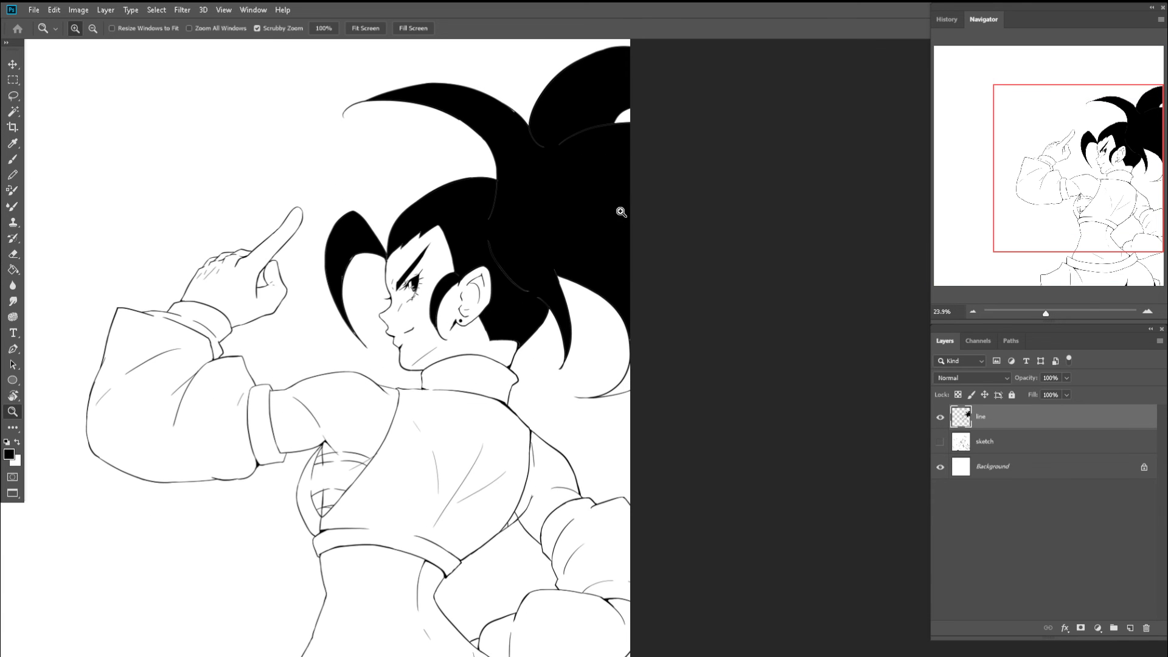
pyautogui.moveTo(527, 315); pyautogui.dragTo(550, 327)
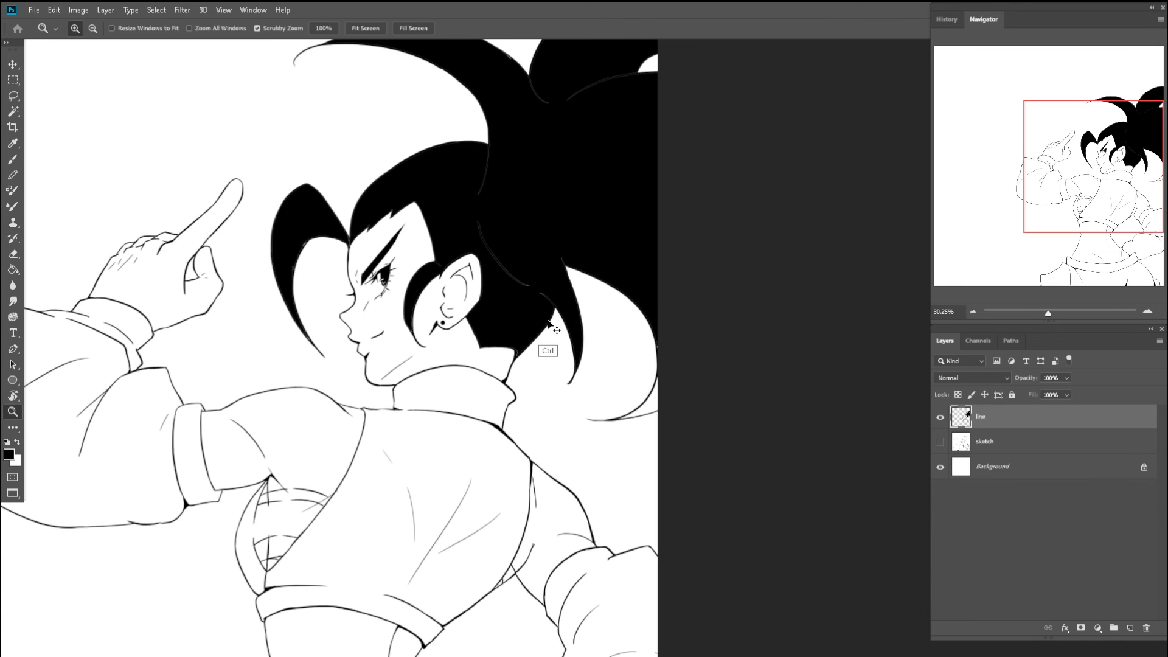
pyautogui.press('b')
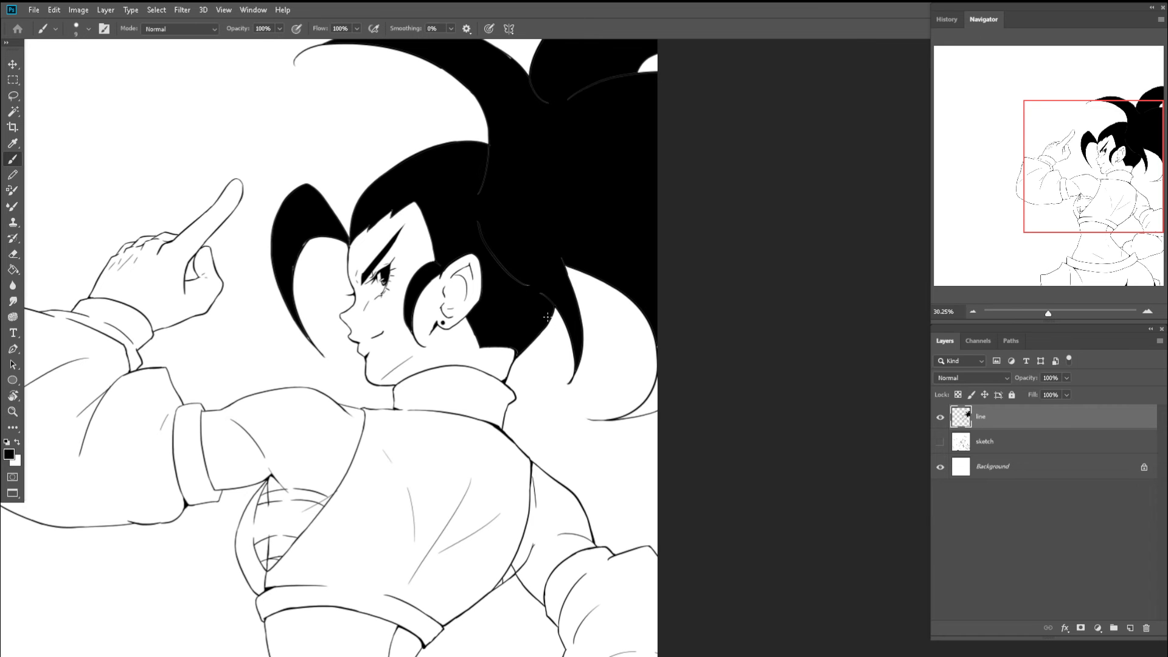
pyautogui.moveTo(547, 317); pyautogui.dragTo(471, 254)
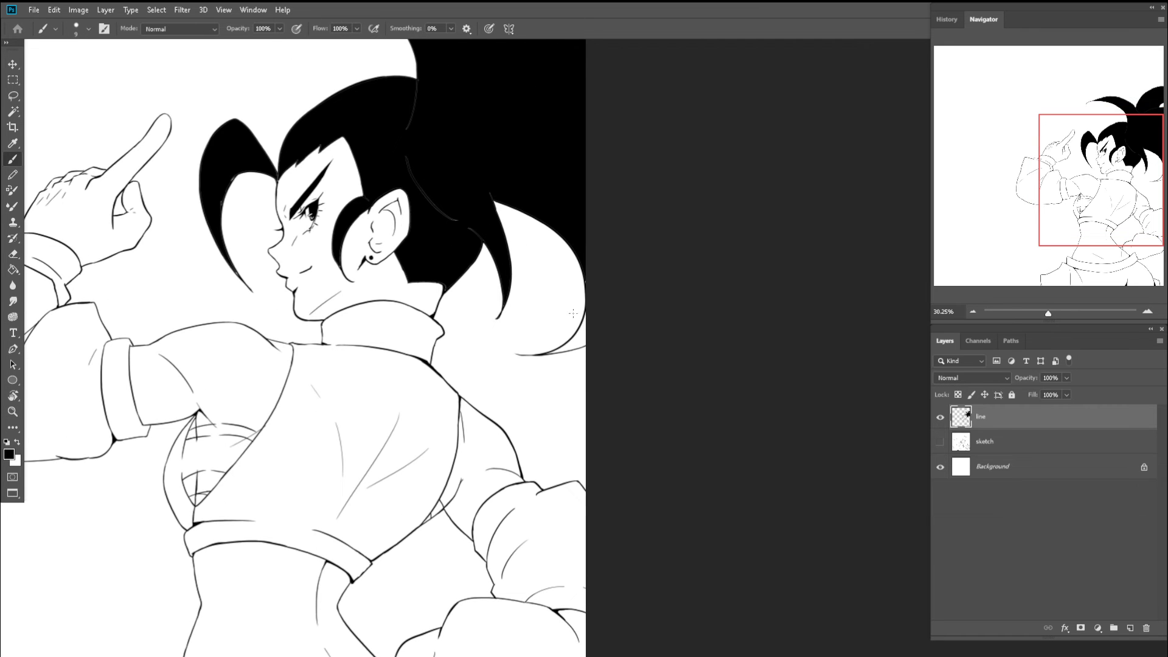
pyautogui.moveTo(572, 329); pyautogui.dragTo(611, 316)
pyautogui.press('g')
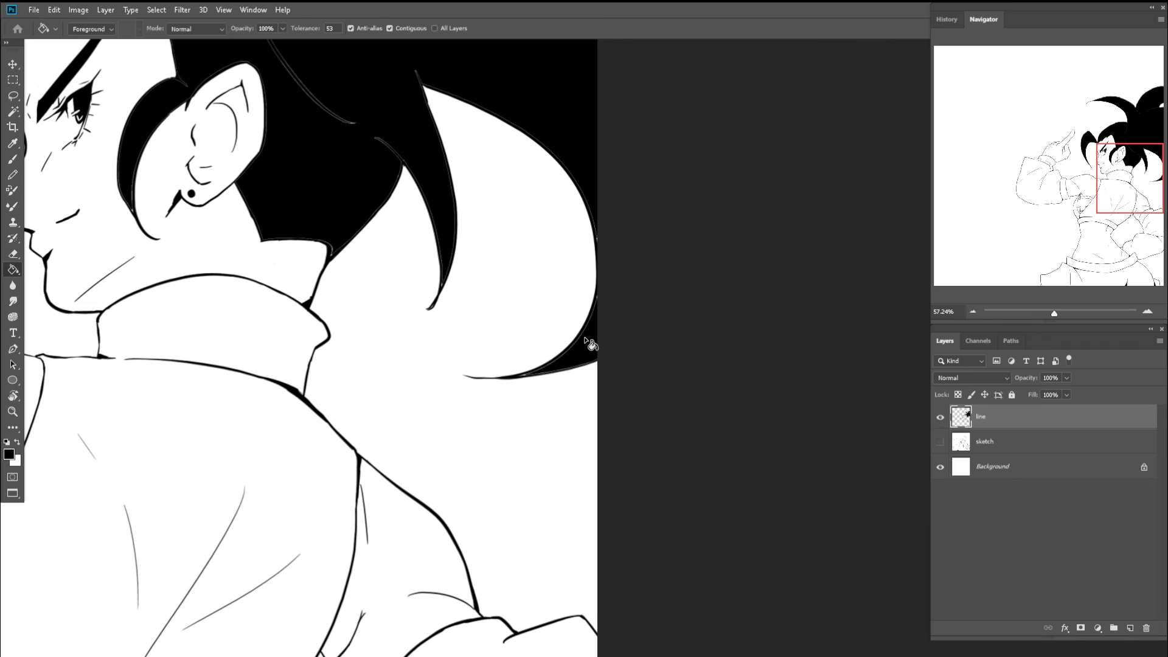
# - Enlarge the brush to 60 and paint over the thin light seams inside the black hair behind the ear
pyautogui.press('b')
pyautogui.scroll(5, 587, 193)
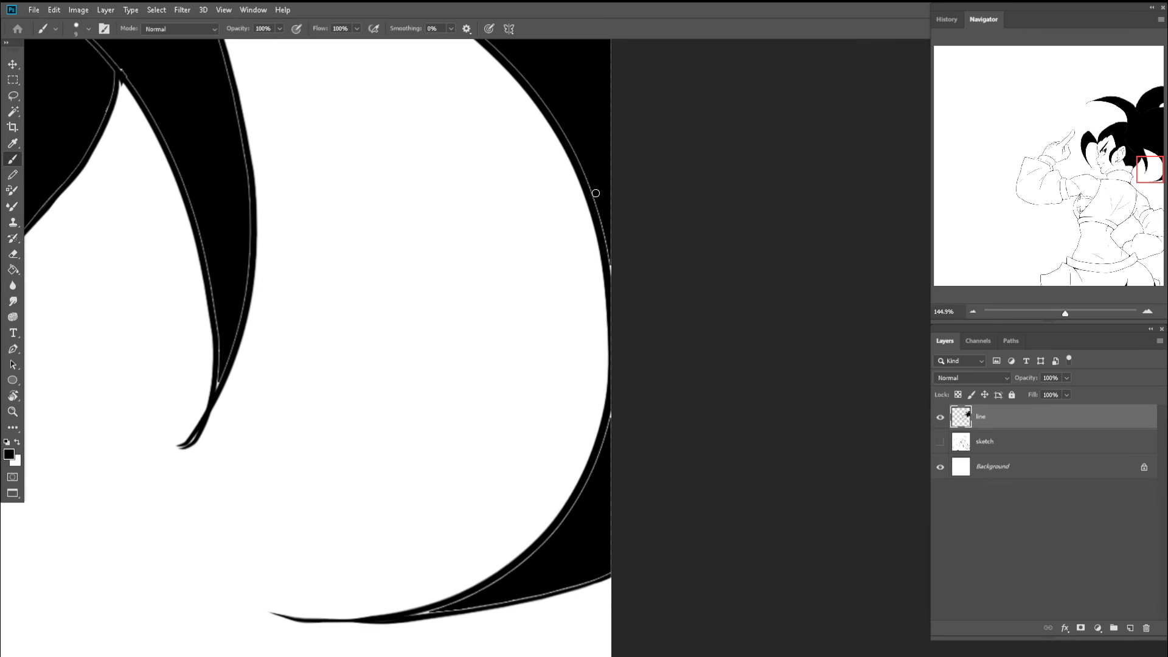
pyautogui.press('z')
pyautogui.moveTo(608, 211); pyautogui.dragTo(581, 233)
pyautogui.press('g')
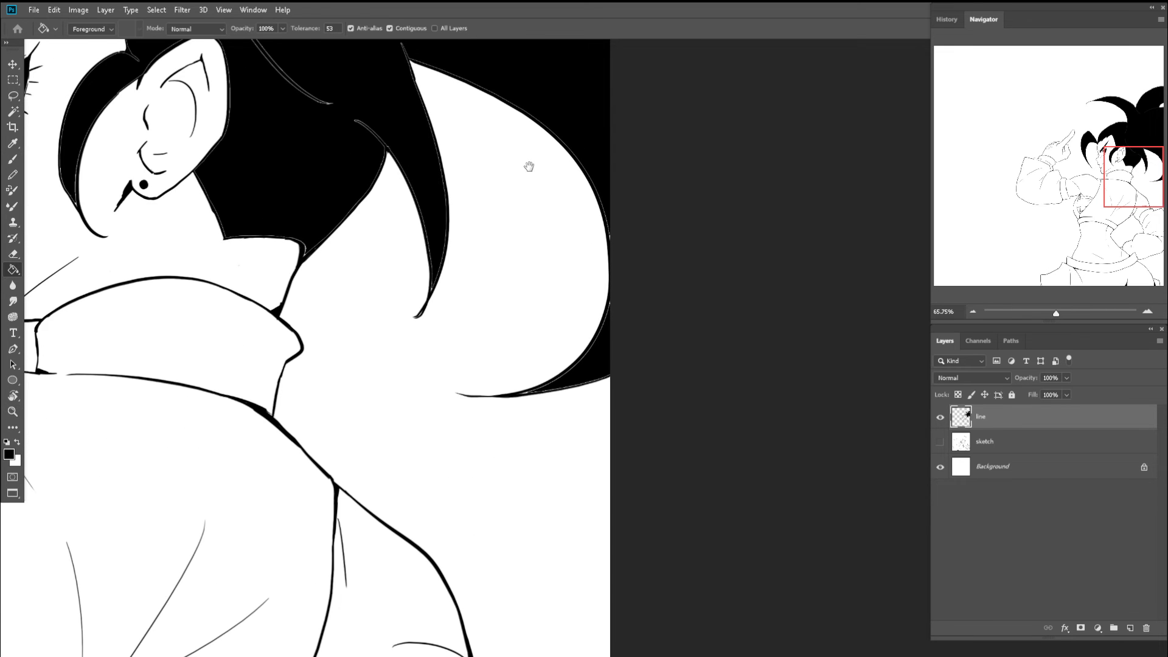
pyautogui.moveTo(529, 166); pyautogui.dragTo(620, 308)
pyautogui.press('b')
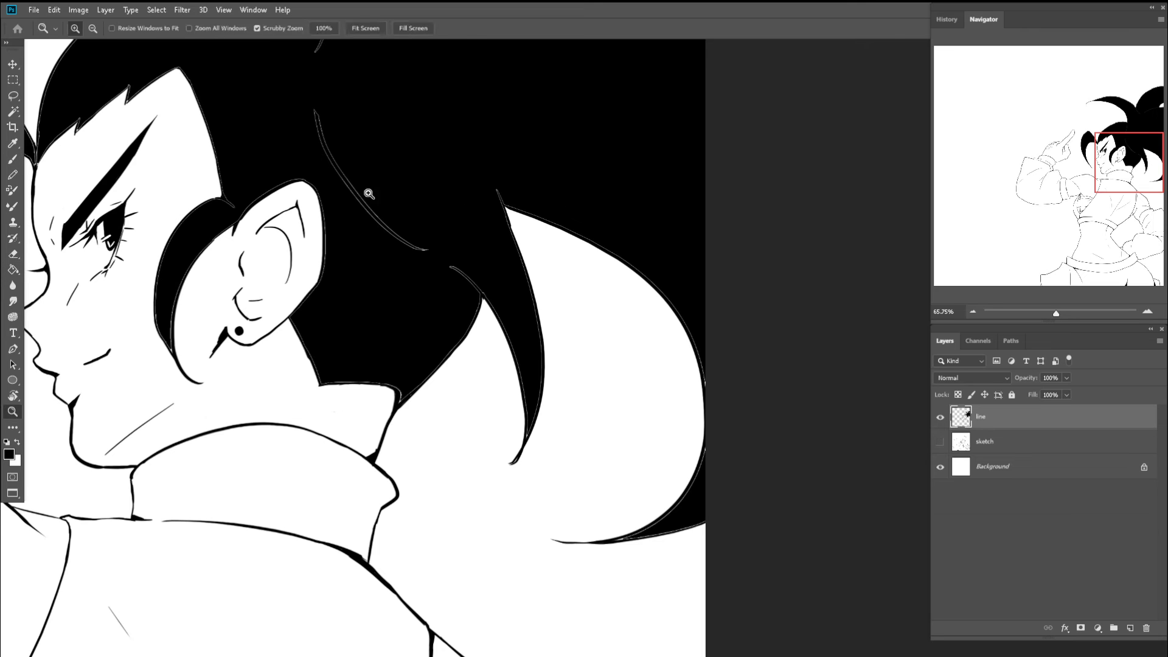
pyautogui.press(']')
pyautogui.press(']')
pyautogui.press(']')
pyautogui.press(']')
pyautogui.moveTo(315, 117)
pyautogui.mouseDown()
pyautogui.moveTo(354, 188)
pyautogui.moveTo(442, 262)
pyautogui.moveTo(395, 270)
pyautogui.mouseUp()
# - Paint over the light seams where the upper hair strands merge above the crown
pyautogui.hotkey('ctrl', 'space')
pyautogui.hotkey('ctrl', 'space')
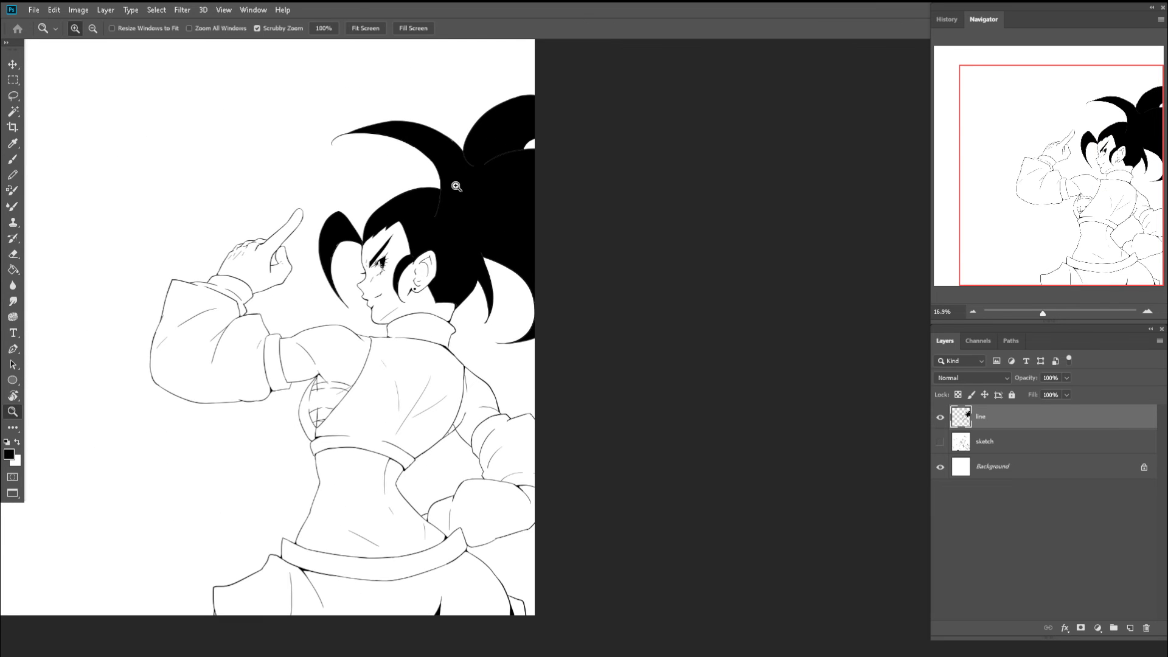
pyautogui.moveTo(456, 186)
pyautogui.mouseDown()
pyautogui.moveTo(480, 175)
pyautogui.moveTo(430, 260)
pyautogui.moveTo(453, 284)
pyautogui.mouseUp()
pyautogui.press('space')
pyautogui.hotkey('ctrl', 'space')
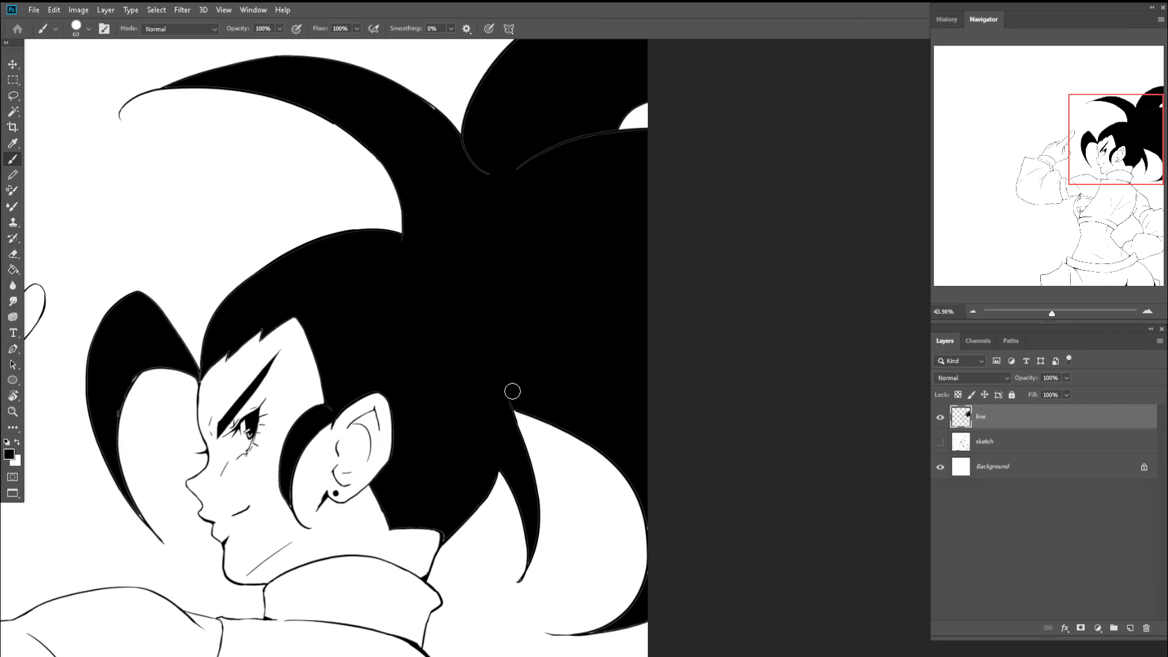
pyautogui.moveTo(512, 253); pyautogui.dragTo(485, 406)
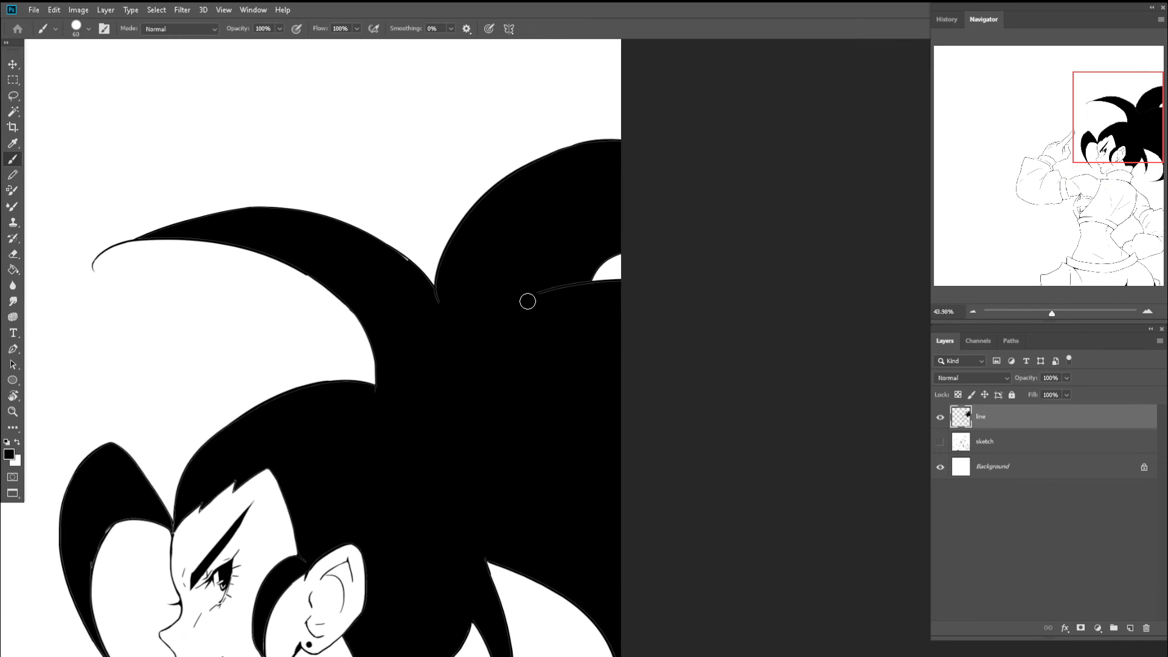
# - Paint black over the light seam that leads to the small white gap in the upper hair at the canvas edge
pyautogui.hotkey('ctrl', 'space')
pyautogui.moveTo(547, 299); pyautogui.dragTo(672, 308)
pyautogui.press('r')
pyautogui.hotkey('ctrl', 'space')
pyautogui.moveTo(638, 343)
pyautogui.mouseDown()
pyautogui.moveTo(670, 361)
pyautogui.moveTo(630, 469)
pyautogui.mouseUp()
pyautogui.press('b')
pyautogui.moveTo(639, 403); pyautogui.dragTo(527, 314)
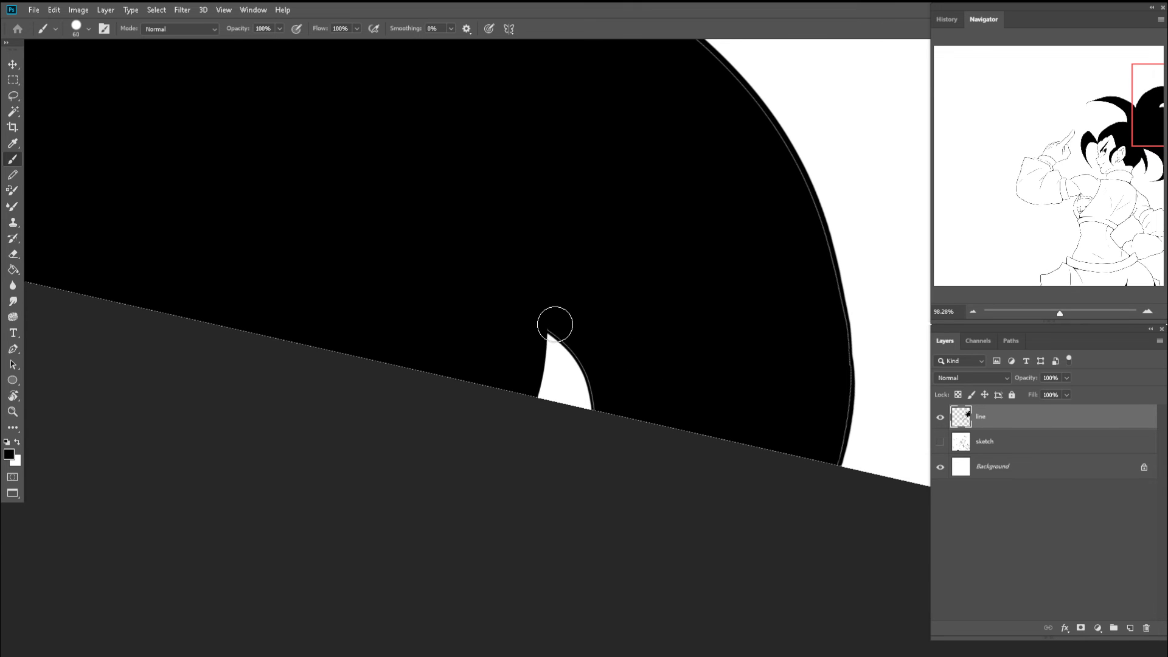
# - Cover the thin seam bordering the curved side of the small white hair gap with a smaller black brush
pyautogui.hotkey('ctrl', 'space')
pyautogui.moveTo(576, 345); pyautogui.dragTo(677, 376)
pyautogui.press('[')
pyautogui.press('[')
pyautogui.press('[')
pyautogui.press('[')
pyautogui.press('[')
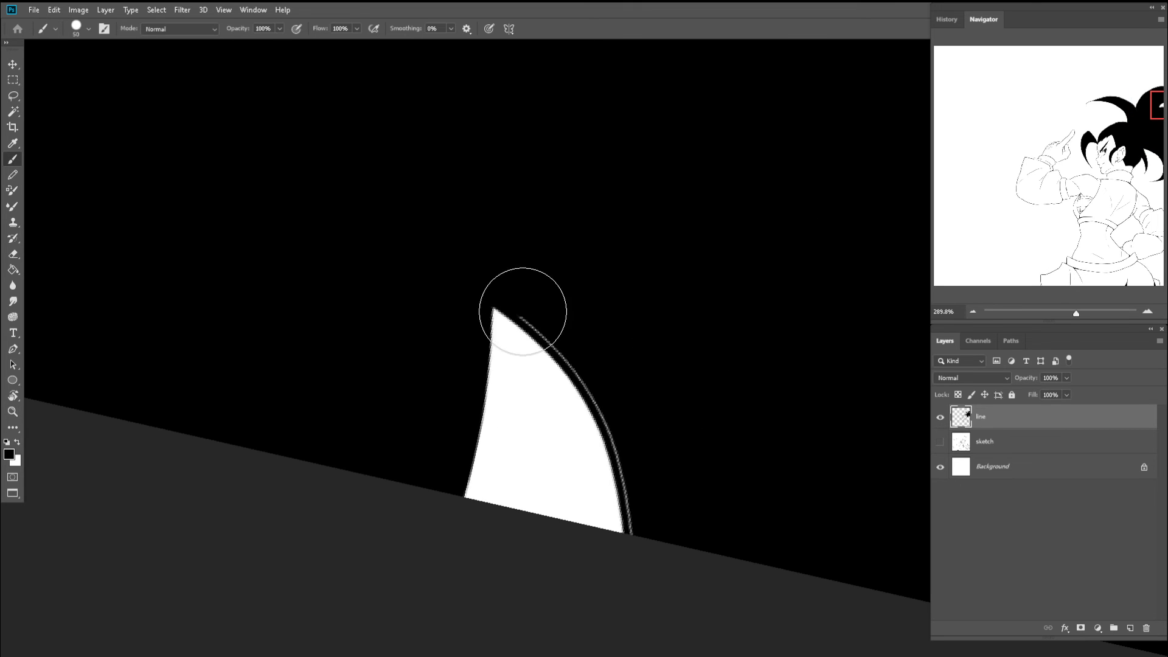
pyautogui.moveTo(512, 306)
pyautogui.mouseDown()
pyautogui.moveTo(581, 362)
pyautogui.moveTo(645, 558)
pyautogui.mouseUp()
pyautogui.press('z')
pyautogui.moveTo(666, 448)
pyautogui.mouseDown()
pyautogui.moveTo(600, 356)
pyautogui.moveTo(575, 348)
pyautogui.mouseUp()
pyautogui.press('c')
pyautogui.press('z')
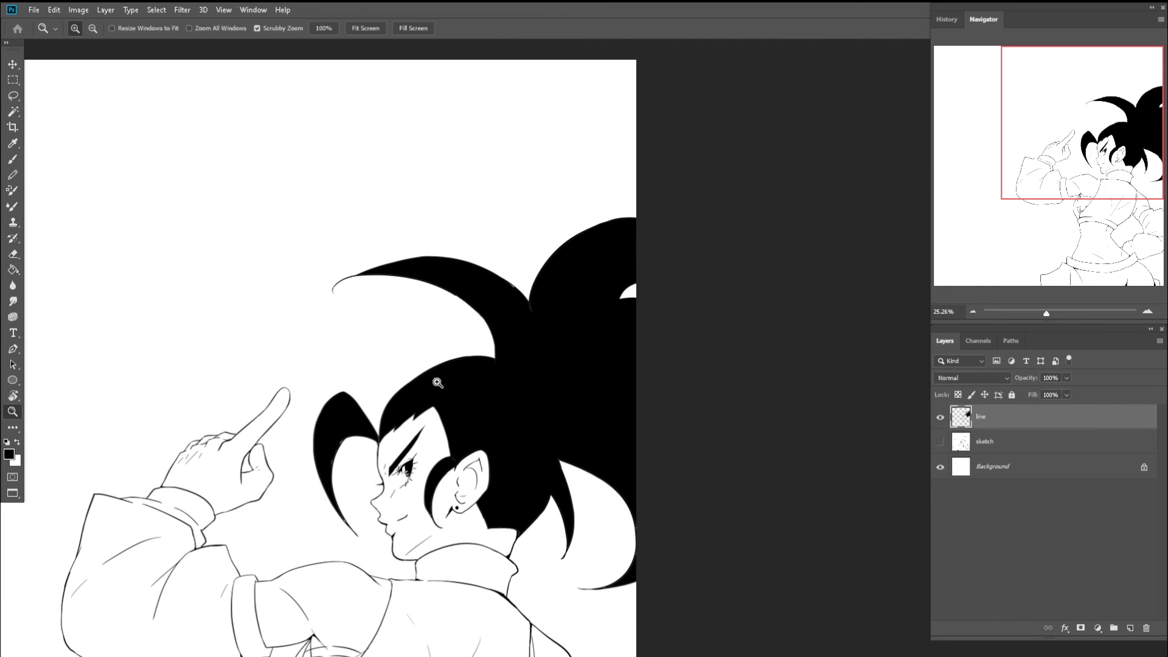
# - Erase the pointed mark beneath the earlobe and redraw it as a sharper shape with a size 10 brush
pyautogui.moveTo(477, 378); pyautogui.dragTo(430, 373)
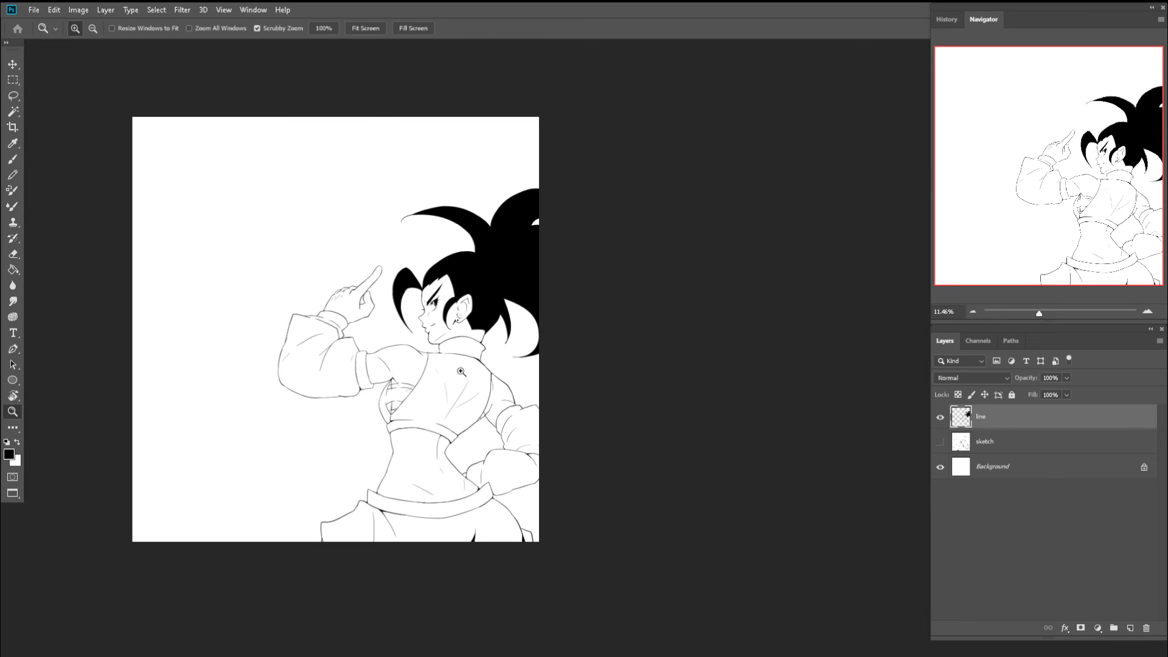
pyautogui.moveTo(450, 322); pyautogui.dragTo(473, 353)
pyautogui.press('e')
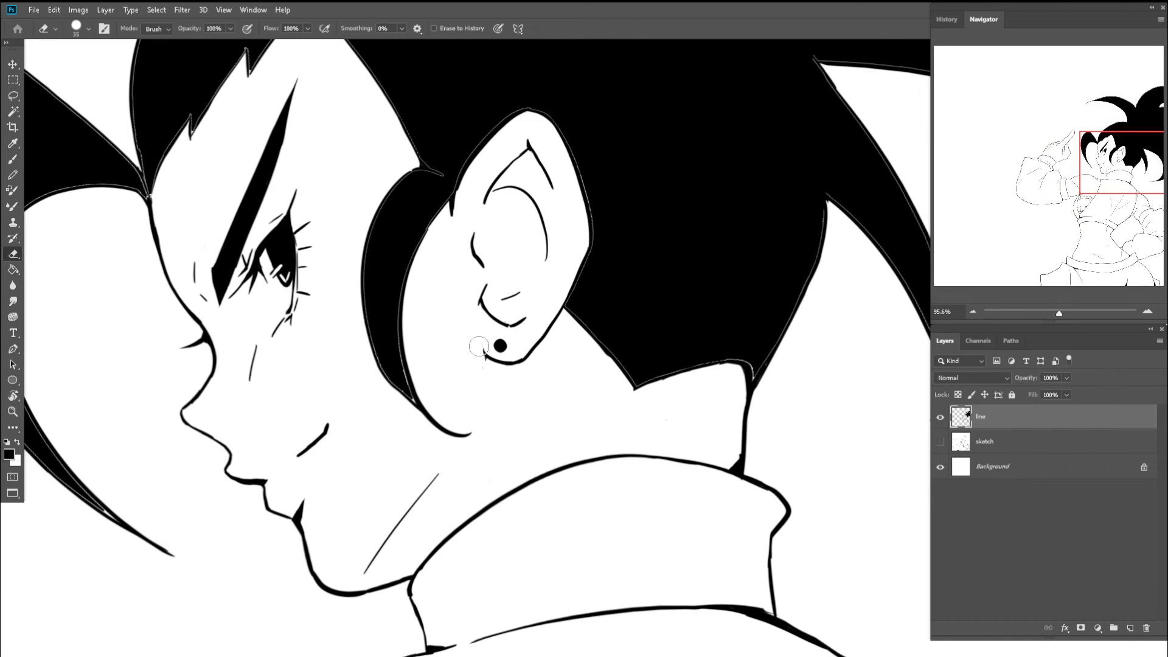
pyautogui.press('b')
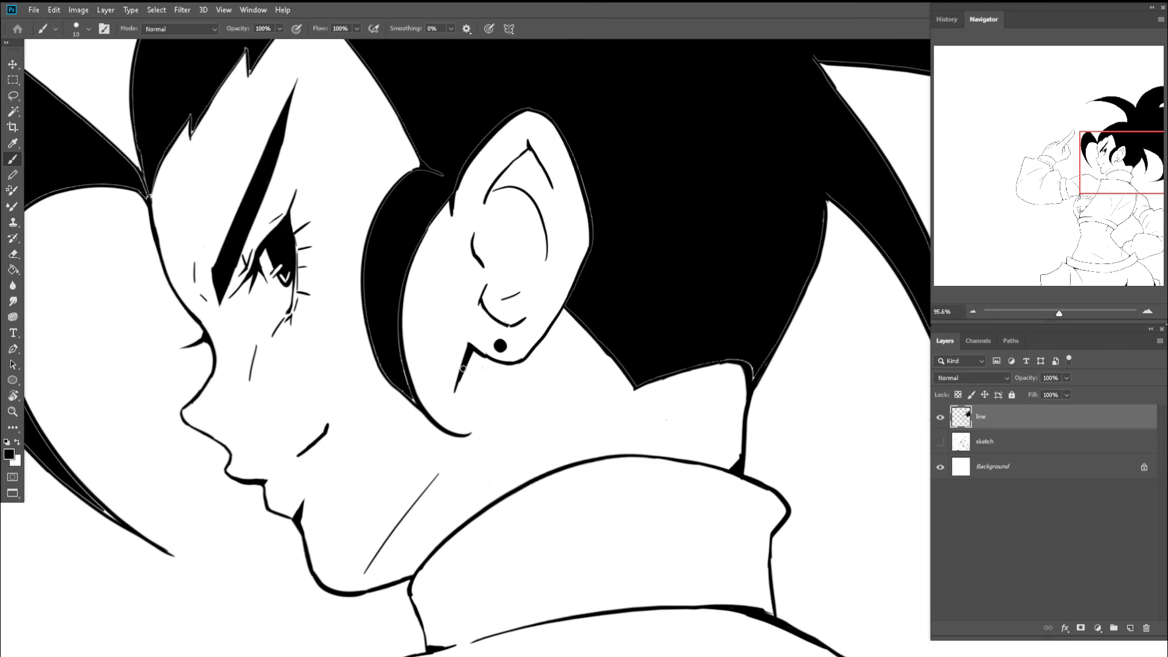
pyautogui.press('z')
pyautogui.moveTo(455, 380)
pyautogui.mouseDown()
pyautogui.moveTo(400, 365)
pyautogui.moveTo(495, 370)
pyautogui.moveTo(429, 390)
pyautogui.moveTo(396, 378)
pyautogui.mouseUp()
pyautogui.press('e')
pyautogui.press('z')
pyautogui.press('Escape')
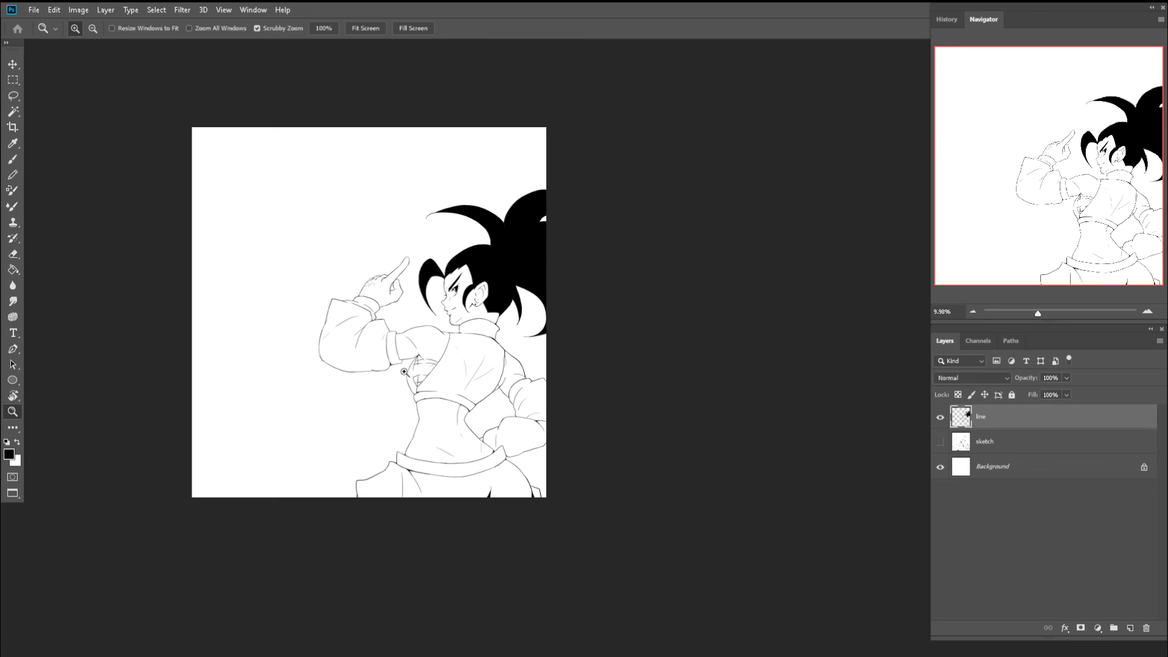
# - Open the Liquify filter on the line layer and set its backdrop to use Background
pyautogui.moveTo(469, 332); pyautogui.dragTo(512, 331)
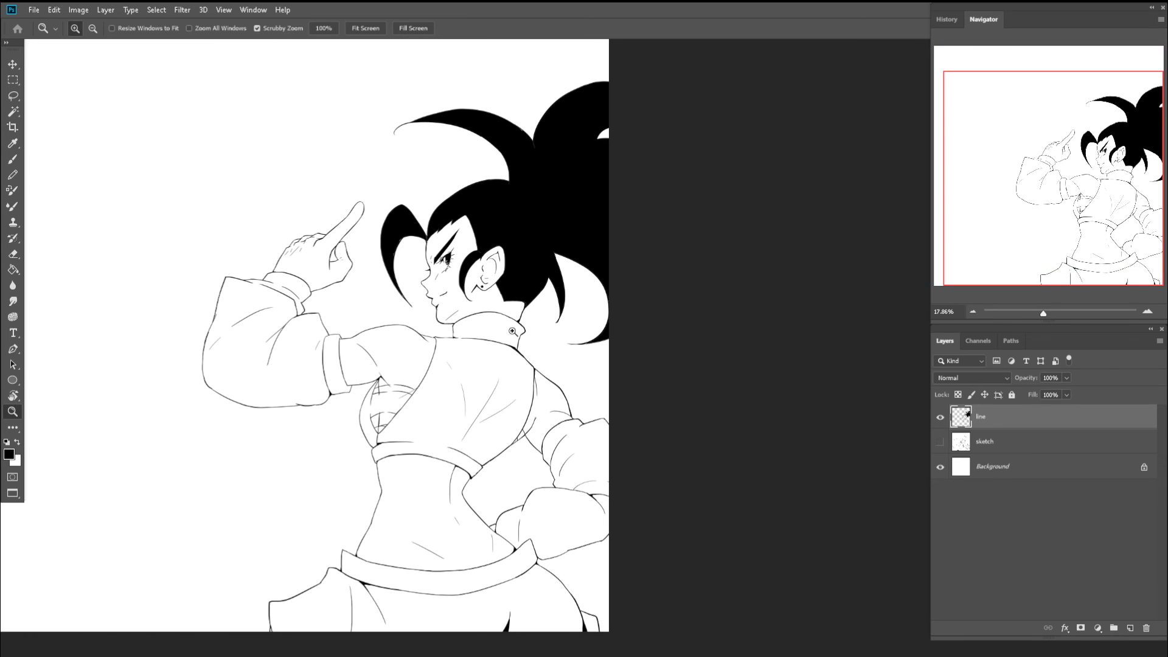
pyautogui.click(182, 10)
pyautogui.click(210, 108)
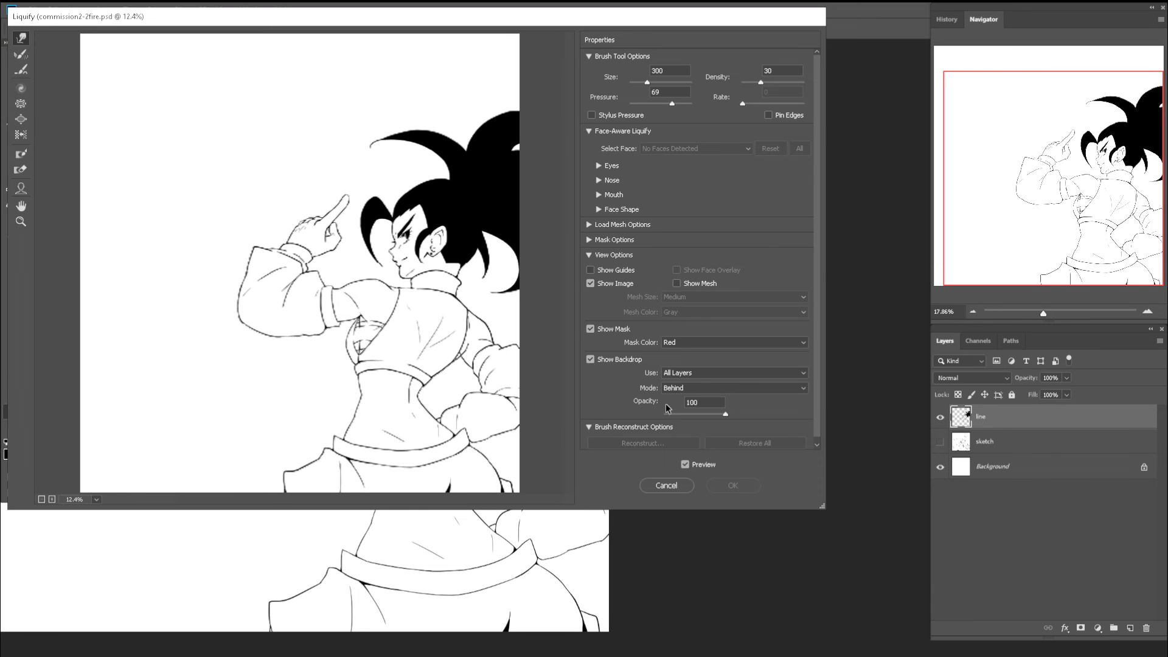
pyautogui.click(672, 372)
pyautogui.click(668, 394)
# - Push the back edge of the collar inward with the Forward Warp tool at size 700
pyautogui.press('z')
pyautogui.moveTo(514, 386); pyautogui.dragTo(234, 152)
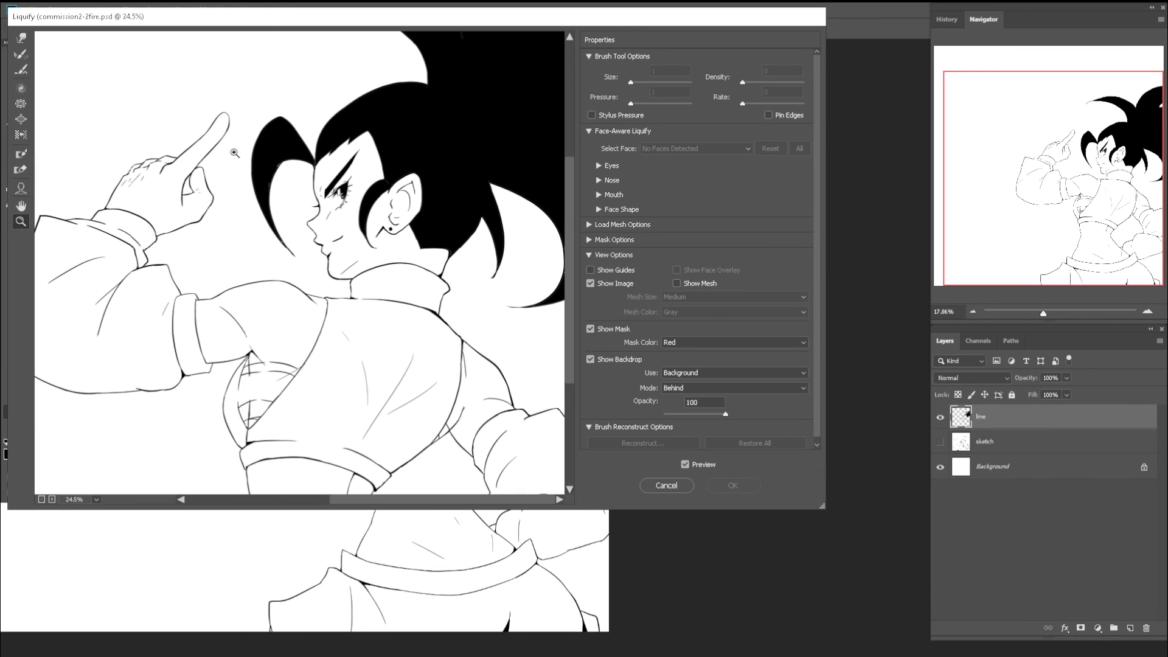
pyautogui.click(21, 38)
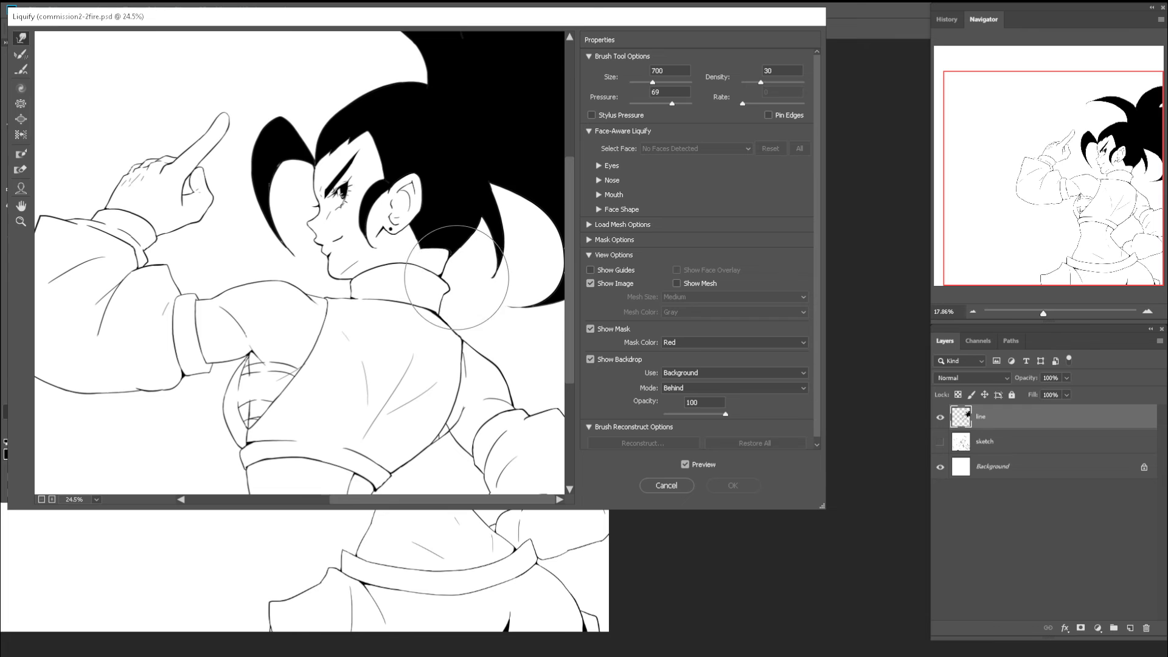
pyautogui.moveTo(445, 276); pyautogui.dragTo(439, 275)
# - Try to warp the hair at the nape outward with a smaller brush, and undo it
pyautogui.press('[')
pyautogui.press('[')
pyautogui.press('[')
pyautogui.press('[')
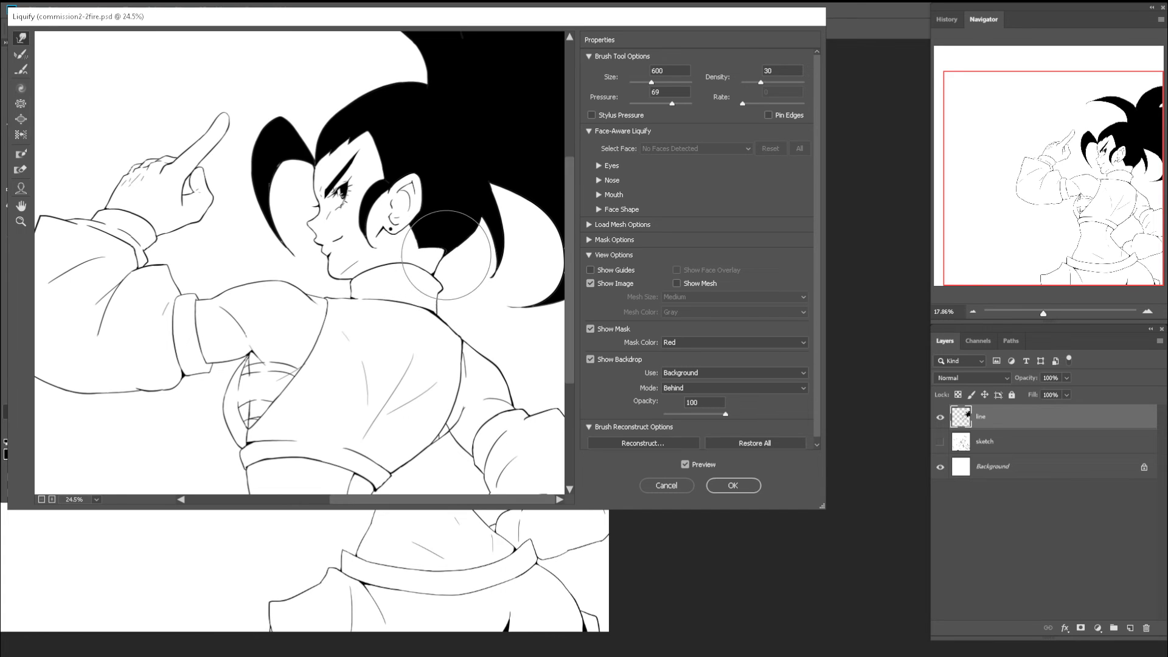
pyautogui.moveTo(461, 242); pyautogui.dragTo(474, 229)
pyautogui.hotkey('ctrl', 'z')
# - Set the warp brush size to 400 and reshape the front edge of the collar below the chin
pyautogui.press(']')
pyautogui.press(']')
pyautogui.press(']')
pyautogui.press(']')
pyautogui.press(']')
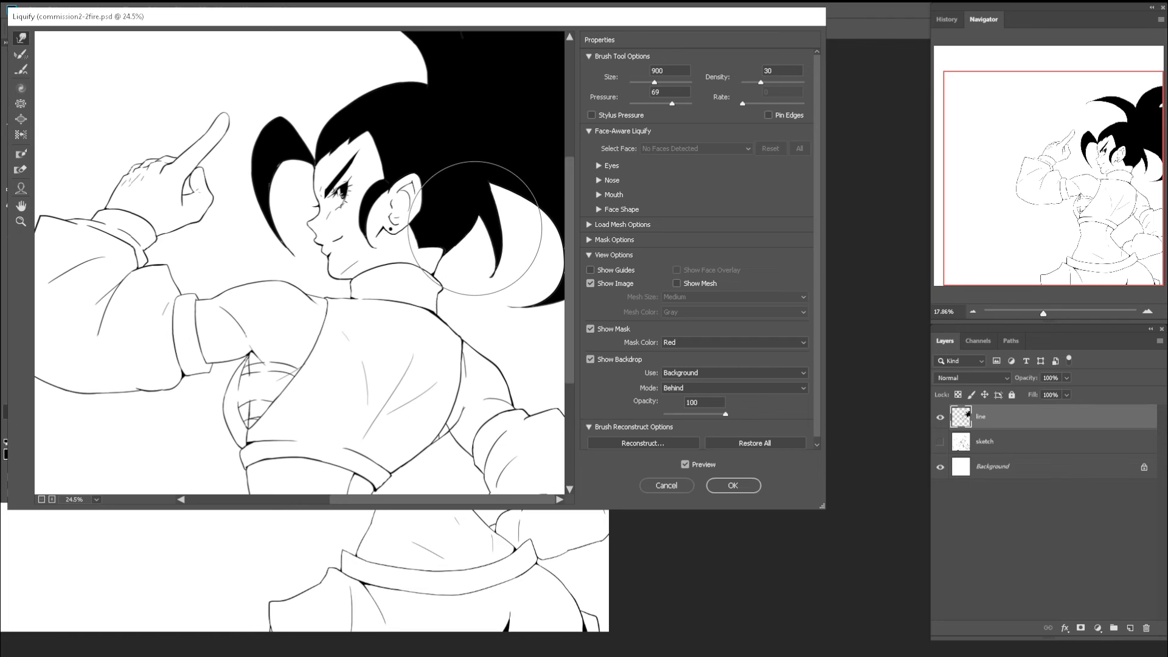
pyautogui.press('[')
pyautogui.press('[')
pyautogui.press('[')
pyautogui.press('[')
pyautogui.press('[')
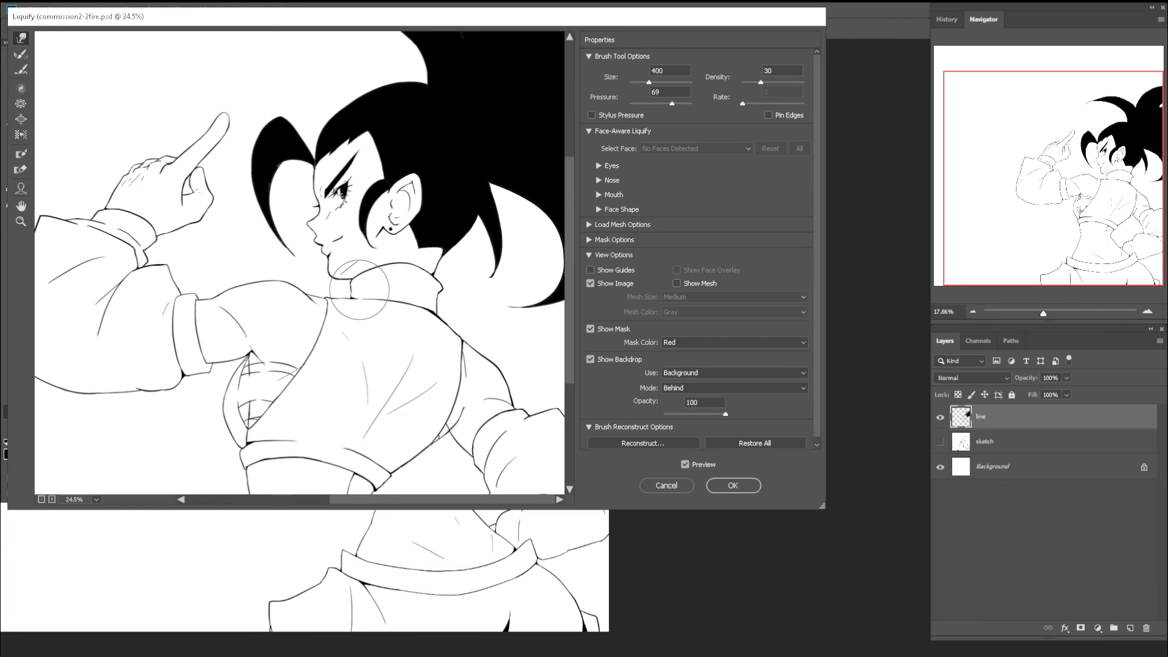
pyautogui.moveTo(363, 289); pyautogui.dragTo(403, 266)
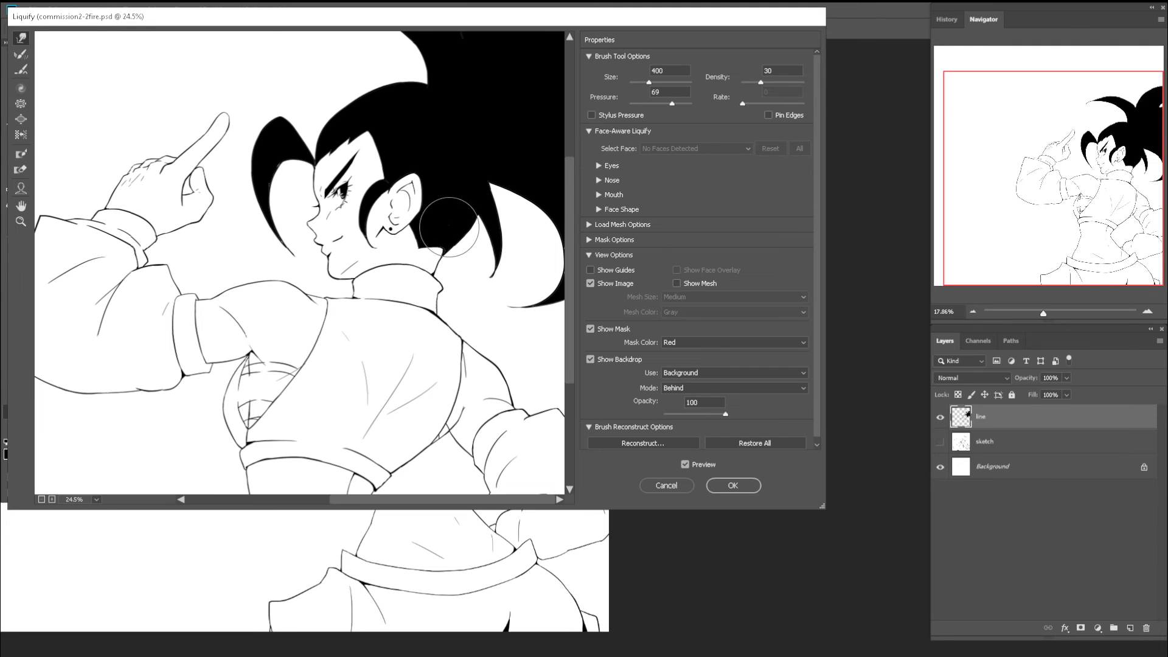
# - Enlarge the warp brush to 1000 and nudge the crown of the hair where the long strand meets it
pyautogui.press(']')
pyautogui.press(']')
pyautogui.press(']')
pyautogui.press(']')
pyautogui.press(']')
pyautogui.press(']')
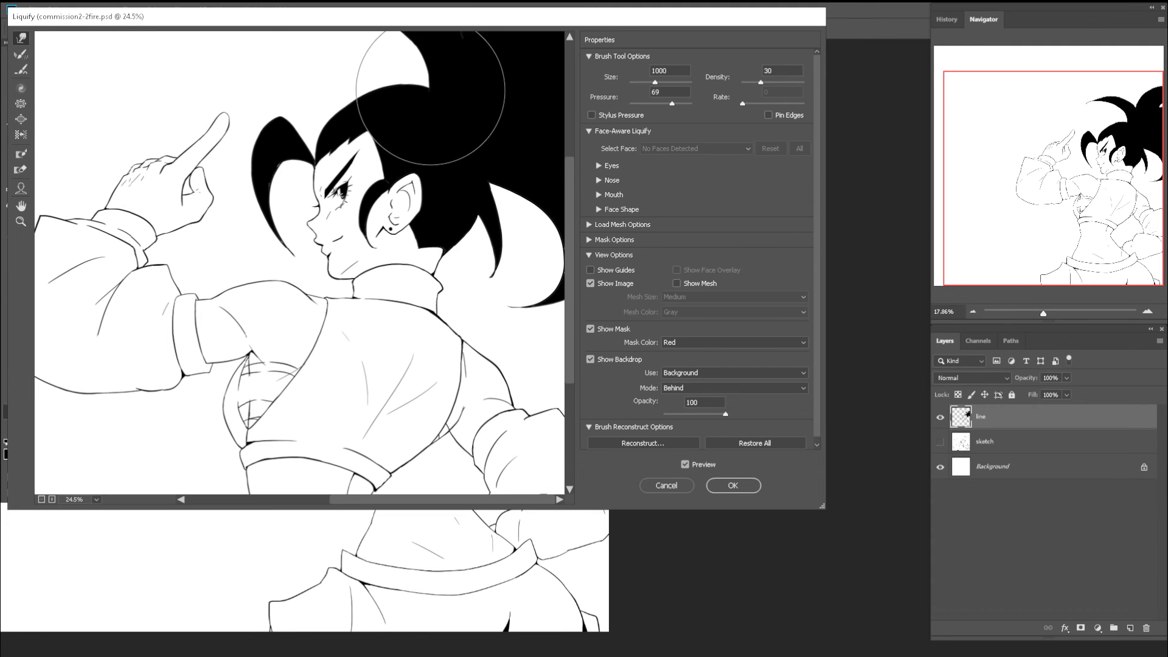
# - Reduce the warp brush to 400 and adjust the hair notch at the nape and the base of the neighbouring spike
pyautogui.press('[')
pyautogui.press('[')
pyautogui.press('[')
pyautogui.press('[')
pyautogui.press('[')
pyautogui.press('[')
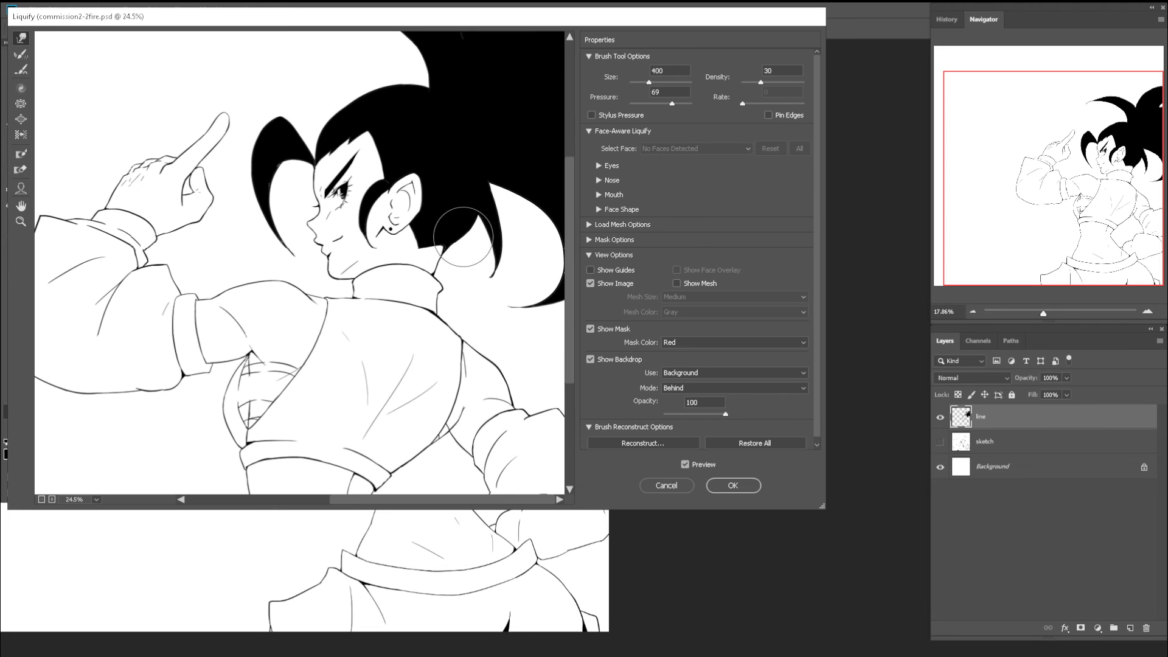
pyautogui.moveTo(466, 237); pyautogui.dragTo(476, 225)
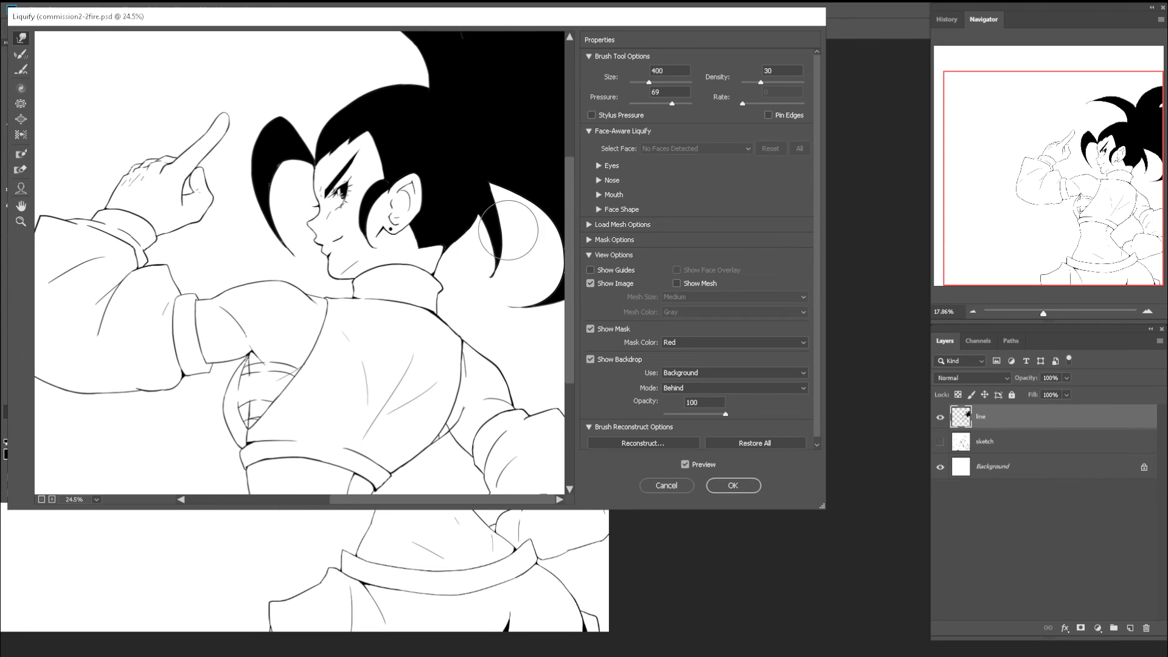
pyautogui.moveTo(488, 169); pyautogui.dragTo(496, 177)
pyautogui.moveTo(442, 244)
pyautogui.mouseDown()
pyautogui.moveTo(417, 230)
pyautogui.moveTo(441, 241)
pyautogui.mouseUp()
# - Try to warp the front of the collar below the chin downward with the brush size at 250, and undo it
pyautogui.press('[')
pyautogui.press('[')
pyautogui.press('[')
pyautogui.press('[')
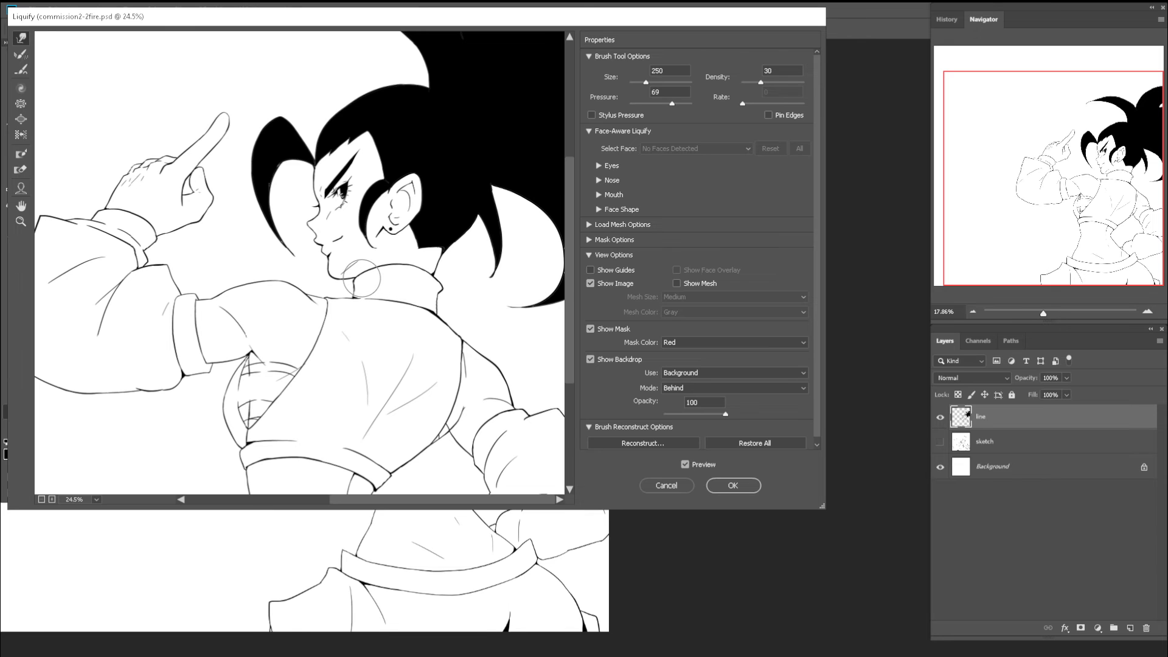
pyautogui.moveTo(361, 278)
pyautogui.mouseDown()
pyautogui.moveTo(346, 288)
pyautogui.moveTo(355, 284)
pyautogui.moveTo(361, 320)
pyautogui.mouseUp()
pyautogui.hotkey('ctrl', 'alt', 'z')
pyautogui.hotkey('ctrl', 'alt', 'z')
pyautogui.hotkey('ctrl', 'alt', 'z')
# - Apply the Liquify edits and flip the canvas view horizontally
pyautogui.click(733, 486)
pyautogui.moveTo(460, 290); pyautogui.dragTo(405, 295)
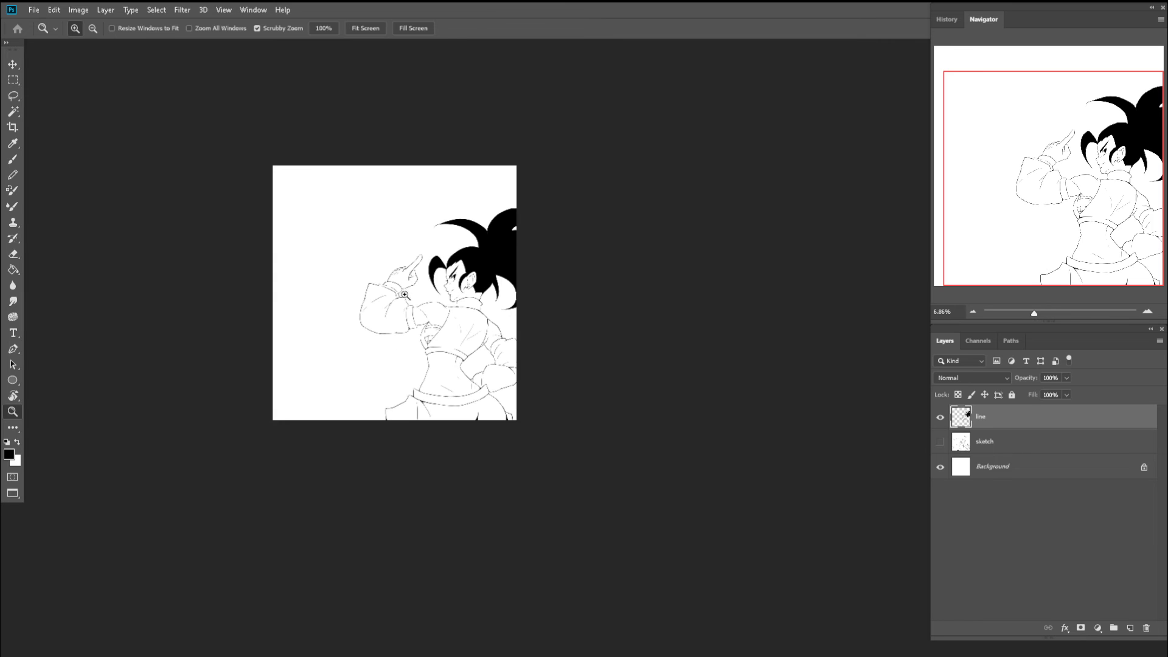
pyautogui.press('c')
pyautogui.press('z')
pyautogui.hotkey('ctrl', 'shift', 'c')
pyautogui.click(304, 297)
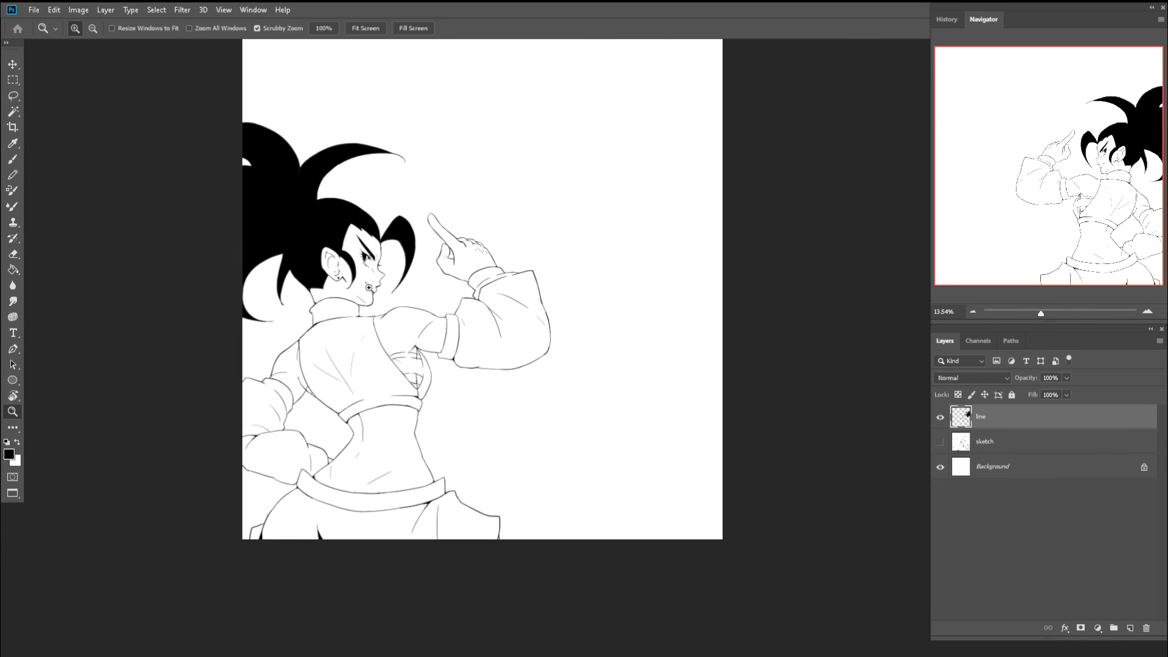
# - Paint black over the light seam along the nape edge of the hair
pyautogui.moveTo(312, 288); pyautogui.dragTo(392, 340)
pyautogui.moveTo(355, 280); pyautogui.dragTo(406, 310)
pyautogui.press('b')
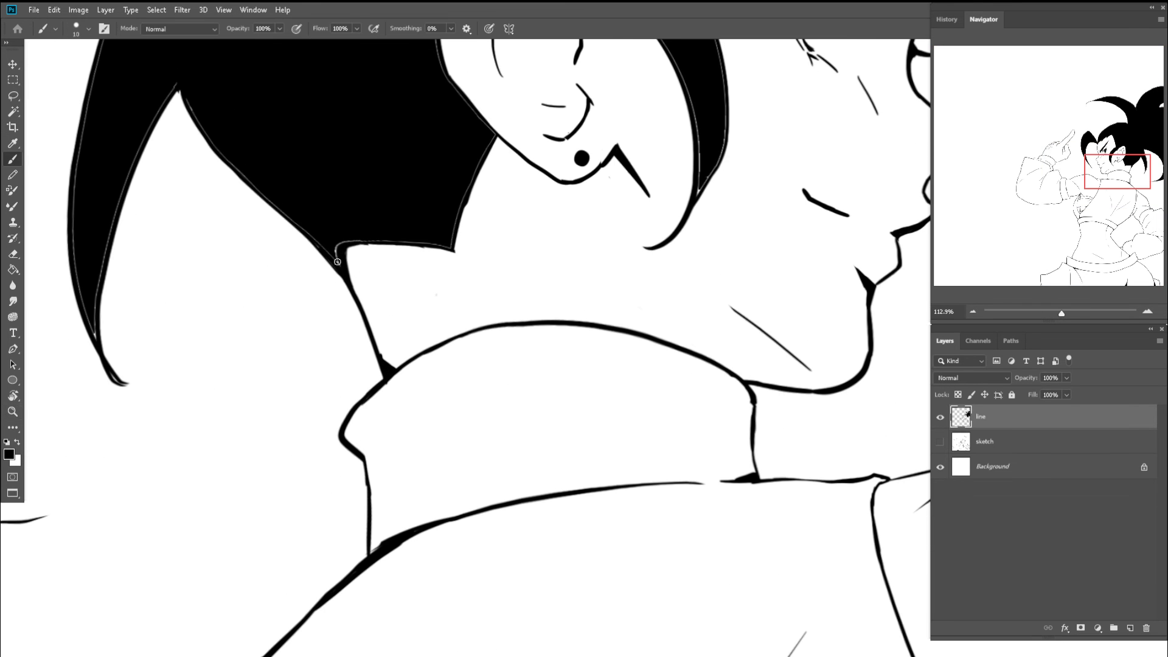
pyautogui.press('space')
pyautogui.moveTo(292, 236); pyautogui.dragTo(357, 346)
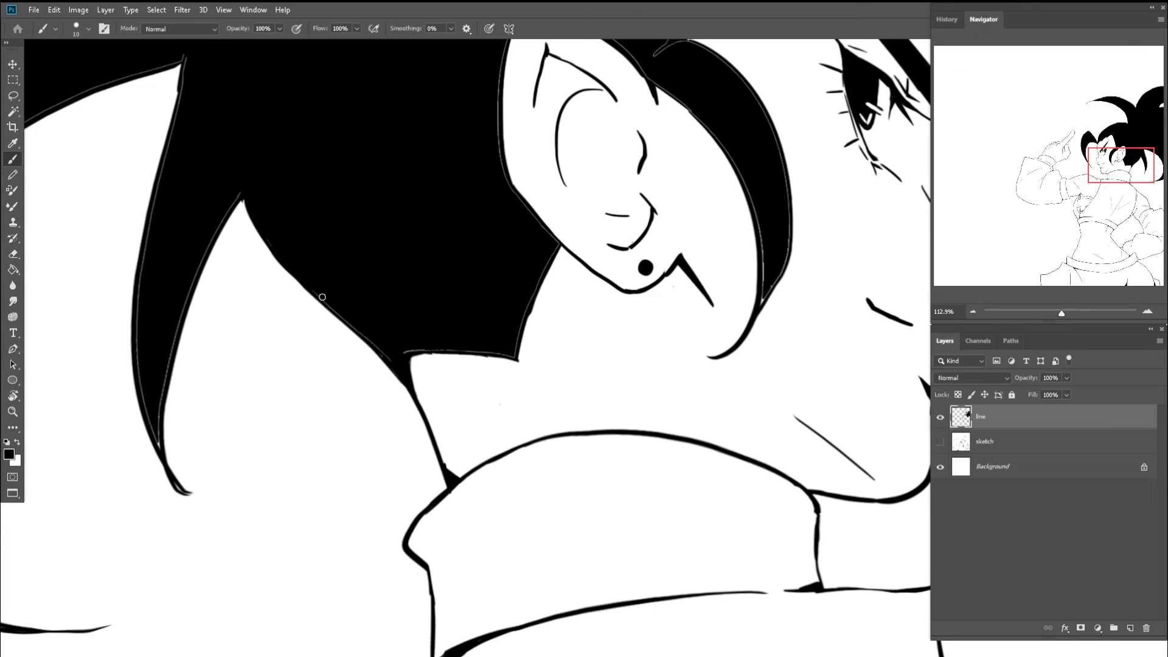
pyautogui.scroll(3, 391, 359)
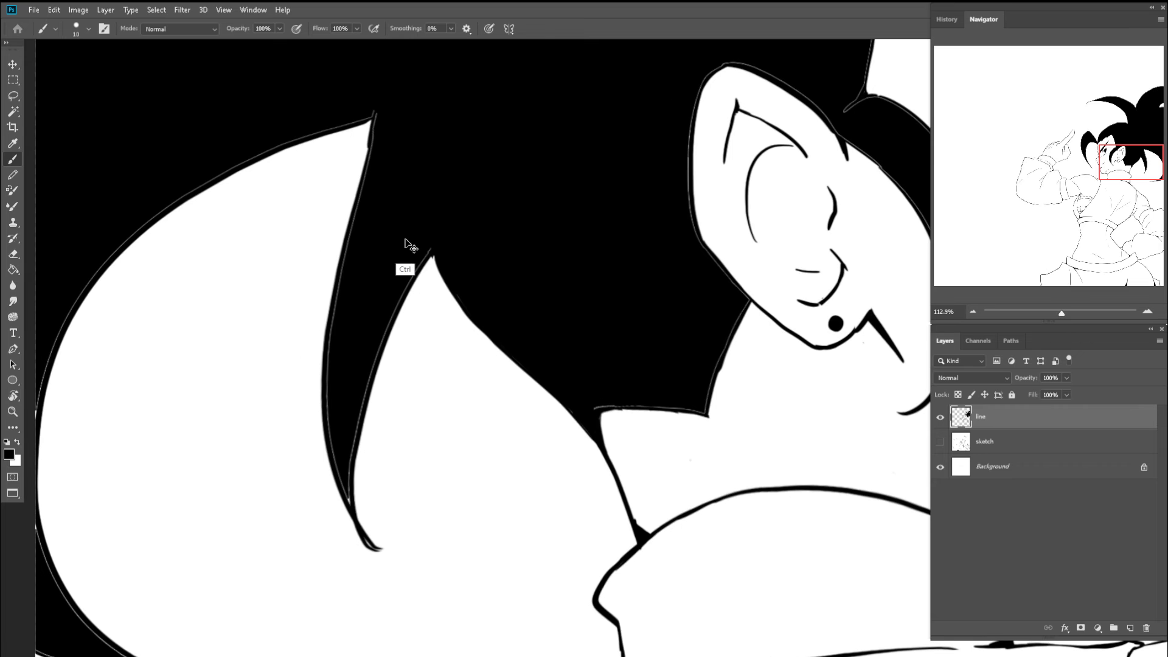
# - Try to fill the remaining light seams in the hair with the Paint Bucket, and undo it
pyautogui.press('g')
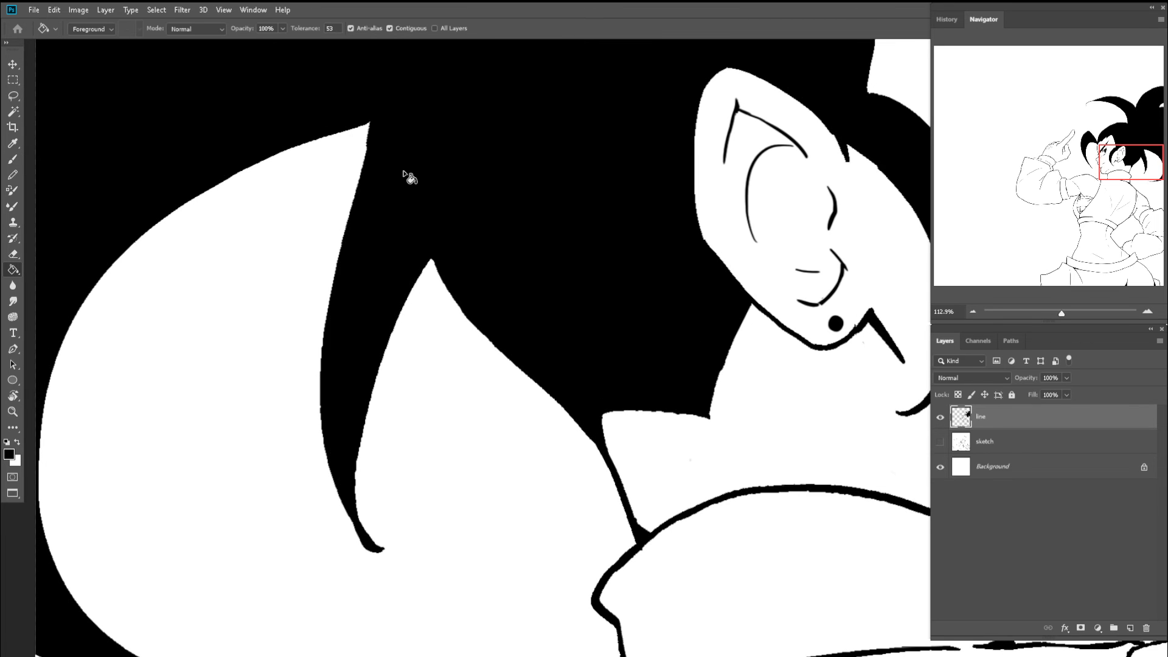
pyautogui.scroll(3, 585, 191)
pyautogui.press('b')
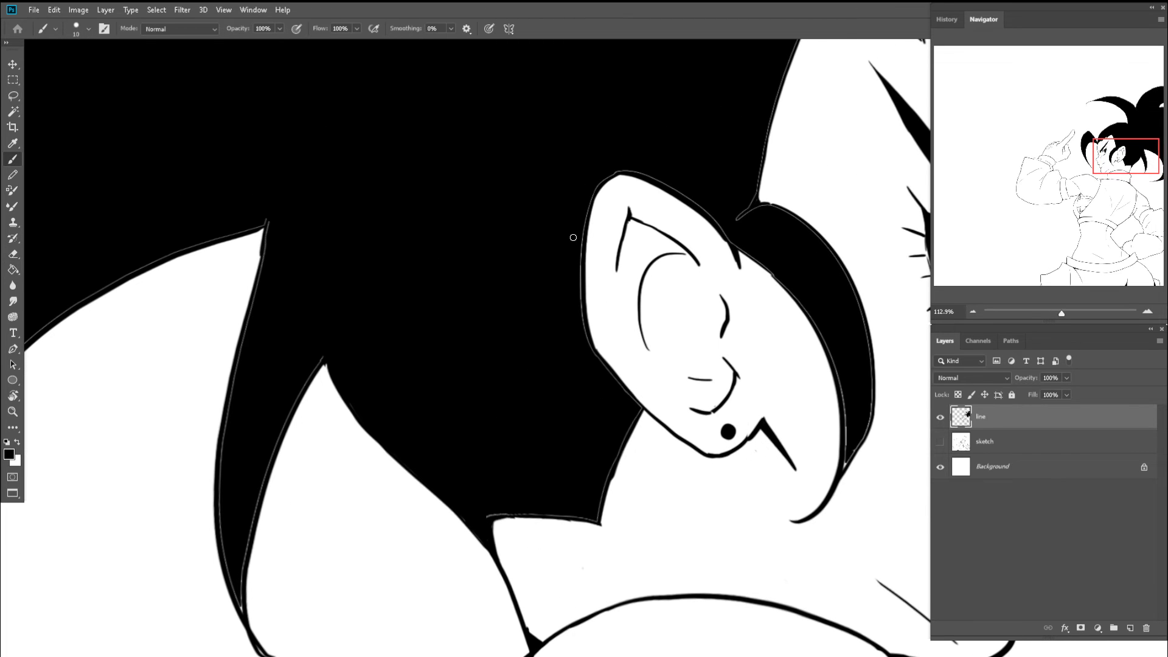
# - Paint over the light seam inside the lowest rear hair spike with a slightly smaller brush
pyautogui.moveTo(205, 212); pyautogui.dragTo(550, 180)
pyautogui.moveTo(475, 213); pyautogui.dragTo(424, 230)
pyautogui.press('b')
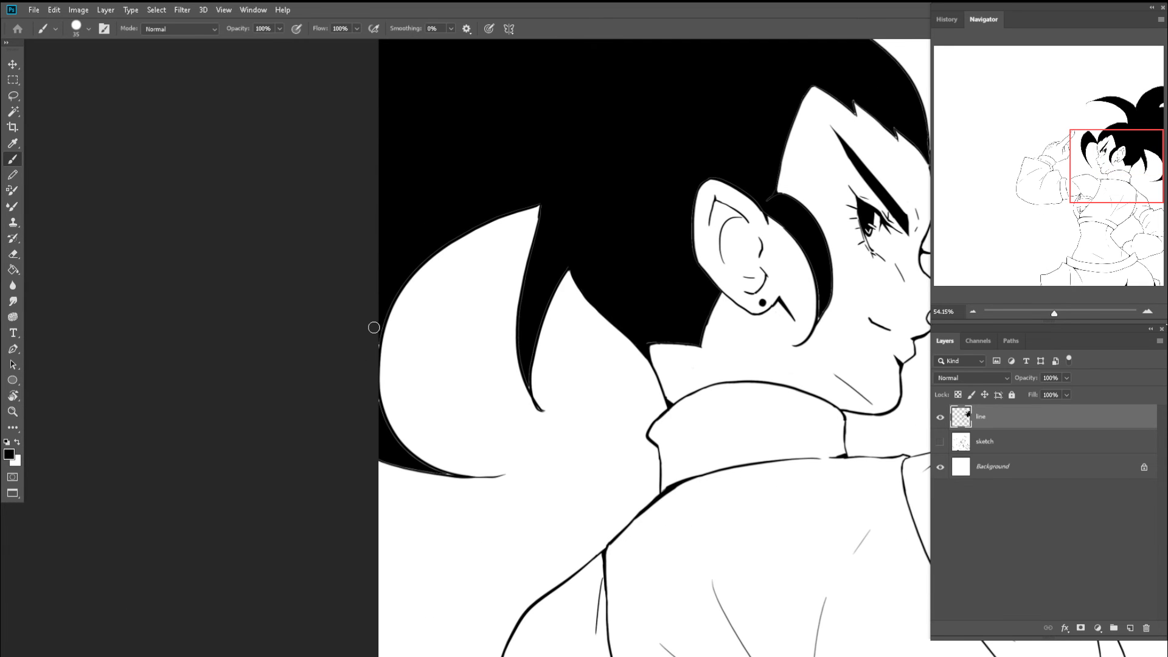
pyautogui.moveTo(377, 330); pyautogui.dragTo(373, 365)
pyautogui.press('z')
pyautogui.moveTo(368, 376)
pyautogui.mouseDown()
pyautogui.moveTo(443, 414)
pyautogui.moveTo(409, 508)
pyautogui.moveTo(306, 361)
pyautogui.mouseUp()
pyautogui.press('b')
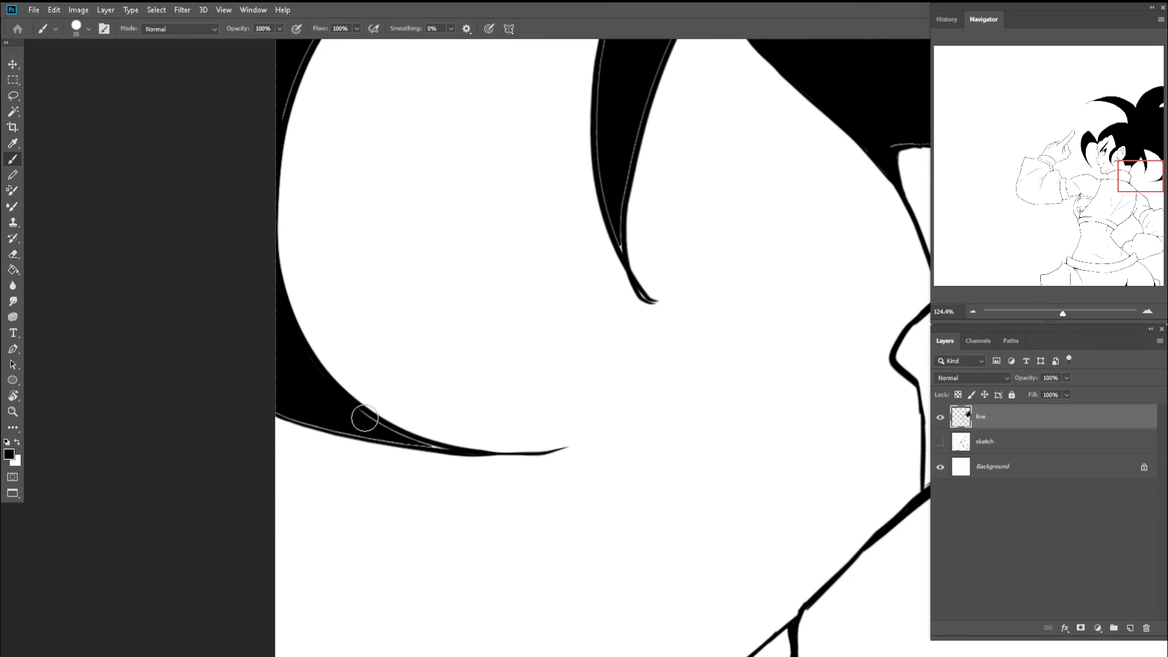
pyautogui.press('[')
pyautogui.moveTo(361, 416); pyautogui.dragTo(437, 448)
pyautogui.moveTo(356, 410)
pyautogui.mouseDown()
pyautogui.moveTo(341, 381)
pyautogui.moveTo(350, 360)
pyautogui.moveTo(248, 340)
pyautogui.mouseUp()
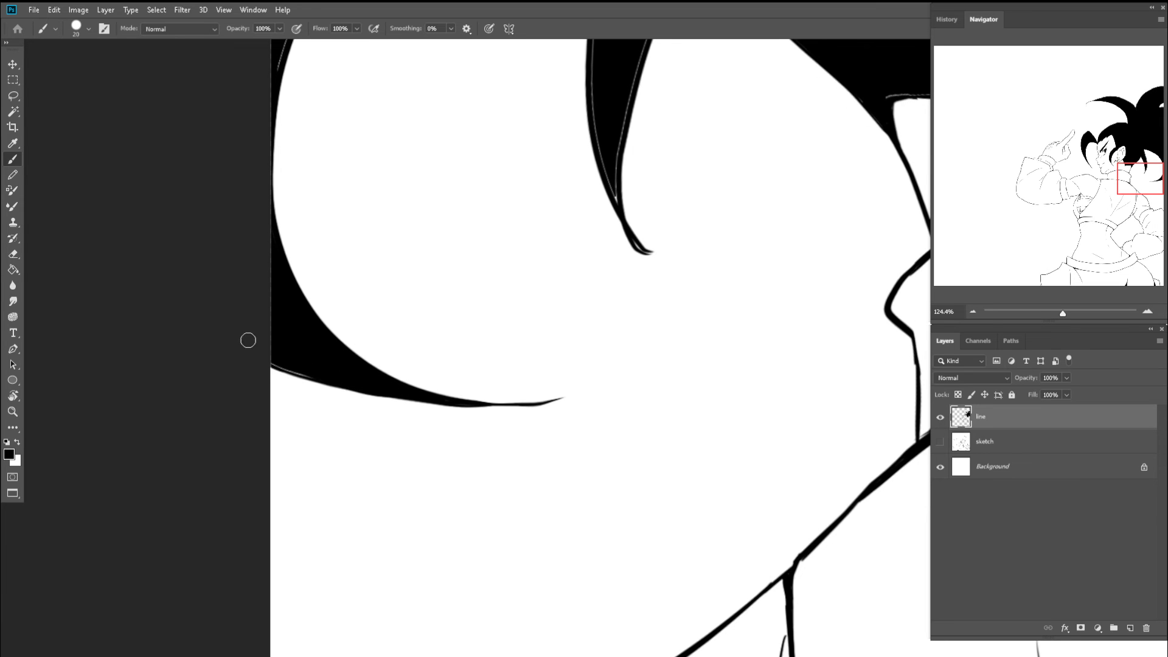
# - Rotate the canvas and paint over the seam along the inner curve of the rear hair where it reaches the canvas edge
pyautogui.moveTo(316, 385)
pyautogui.mouseDown()
pyautogui.moveTo(229, 332)
pyautogui.moveTo(399, 383)
pyautogui.moveTo(417, 221)
pyautogui.moveTo(396, 221)
pyautogui.mouseUp()
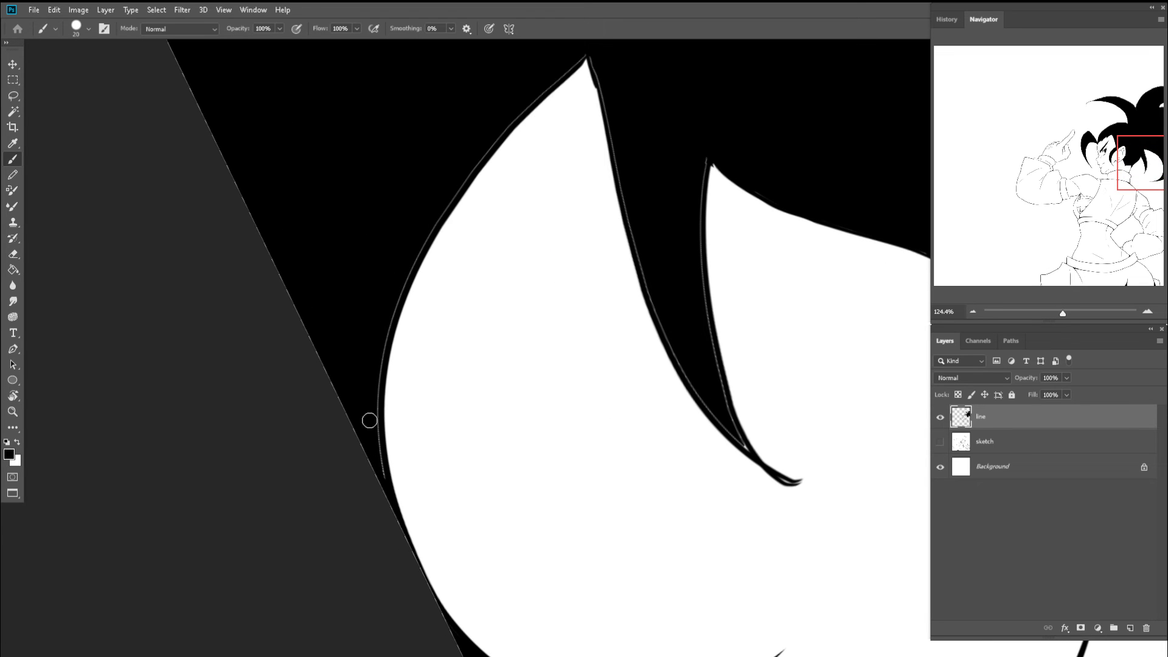
pyautogui.moveTo(385, 332)
pyautogui.mouseDown()
pyautogui.moveTo(374, 413)
pyautogui.moveTo(383, 489)
pyautogui.mouseUp()
pyautogui.moveTo(404, 292); pyautogui.dragTo(377, 254)
pyautogui.press('Escape')
# - Return the canvas to its unflipped view and paint over the seam on the back of the crown near the long strand
pyautogui.moveTo(821, 238); pyautogui.dragTo(438, 312)
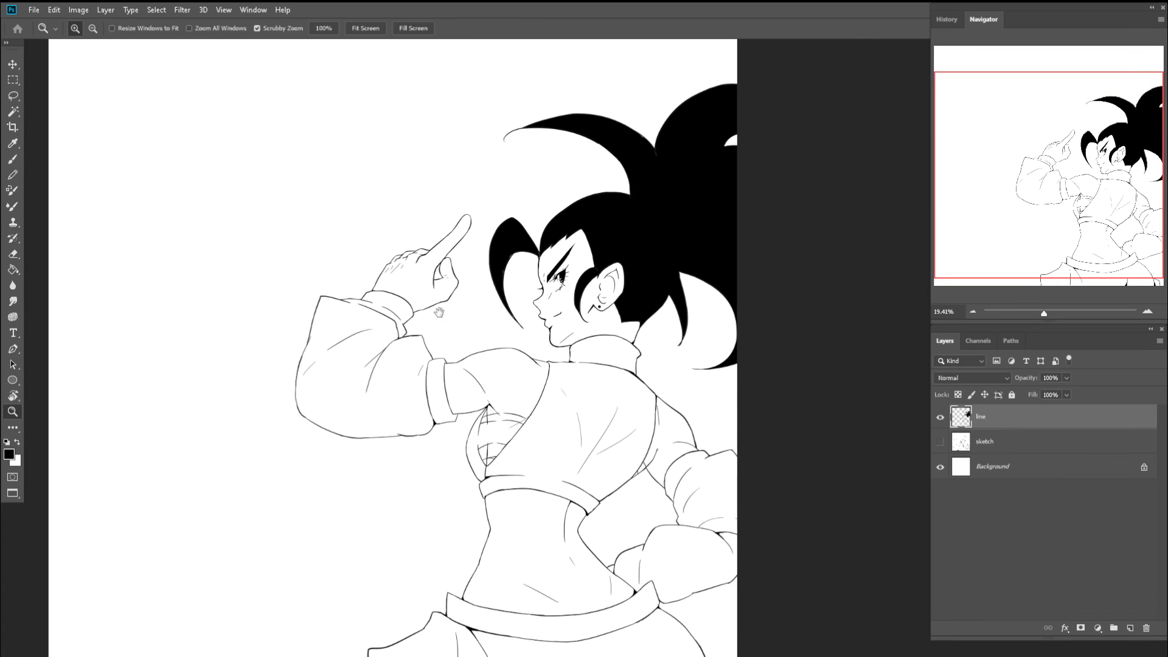
pyautogui.moveTo(575, 255); pyautogui.dragTo(374, 309)
pyautogui.moveTo(457, 254); pyautogui.dragTo(533, 226)
pyautogui.press('b')
pyautogui.moveTo(377, 255)
pyautogui.mouseDown()
pyautogui.moveTo(452, 236)
pyautogui.moveTo(456, 175)
pyautogui.moveTo(436, 300)
pyautogui.moveTo(501, 171)
pyautogui.moveTo(495, 144)
pyautogui.mouseUp()
pyautogui.press('r')
pyautogui.press('z')
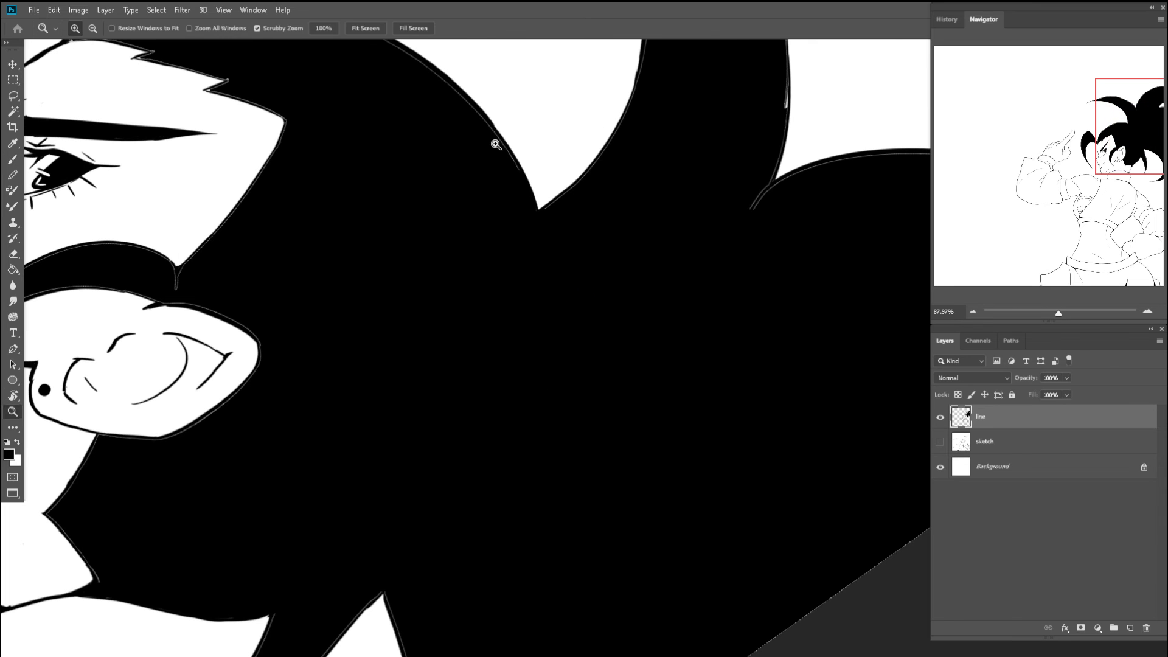
pyautogui.press('b')
pyautogui.moveTo(463, 98); pyautogui.dragTo(509, 161)
pyautogui.press('space')
pyautogui.moveTo(444, 119); pyautogui.dragTo(571, 297)
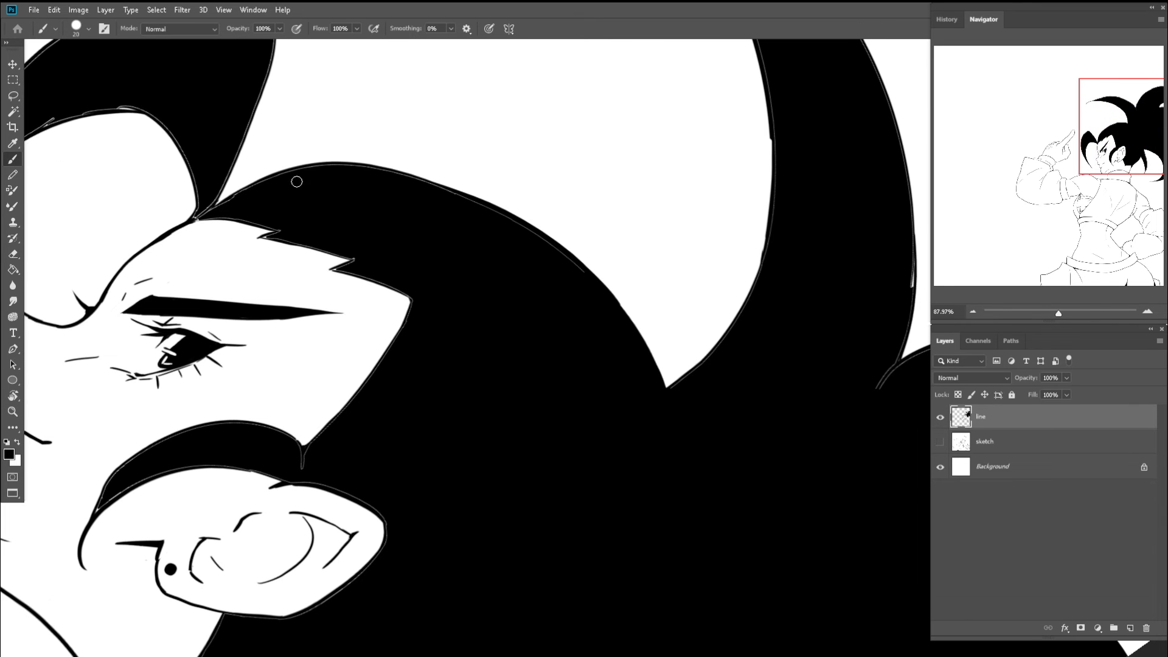
# - Paint over the remaining seam along the crown from the front hairline to the back, redoing the last stroke once
pyautogui.press('r')
pyautogui.moveTo(490, 216); pyautogui.dragTo(538, 193)
pyautogui.press('b')
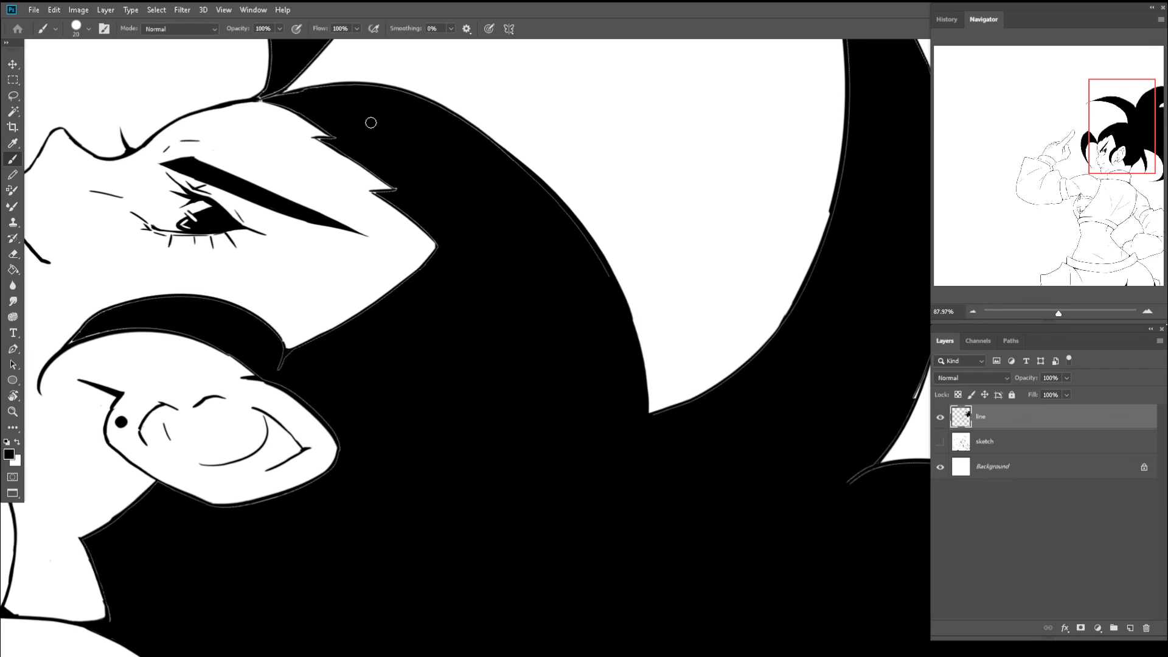
pyautogui.moveTo(364, 129); pyautogui.dragTo(325, 189)
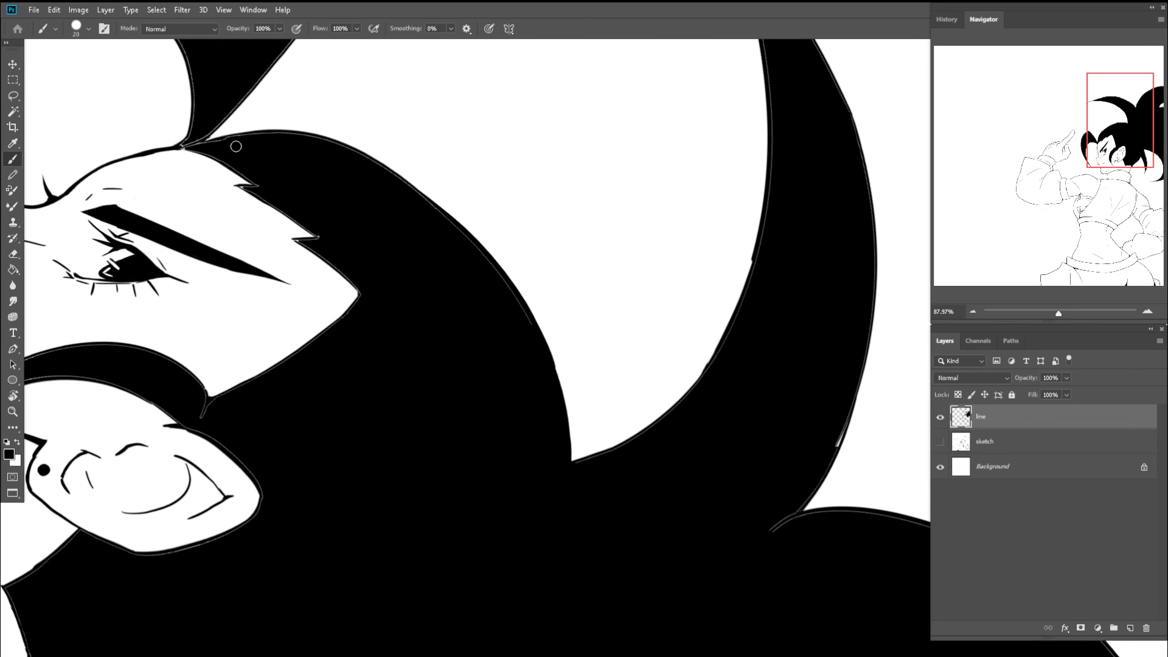
pyautogui.scroll(3, 206, 147)
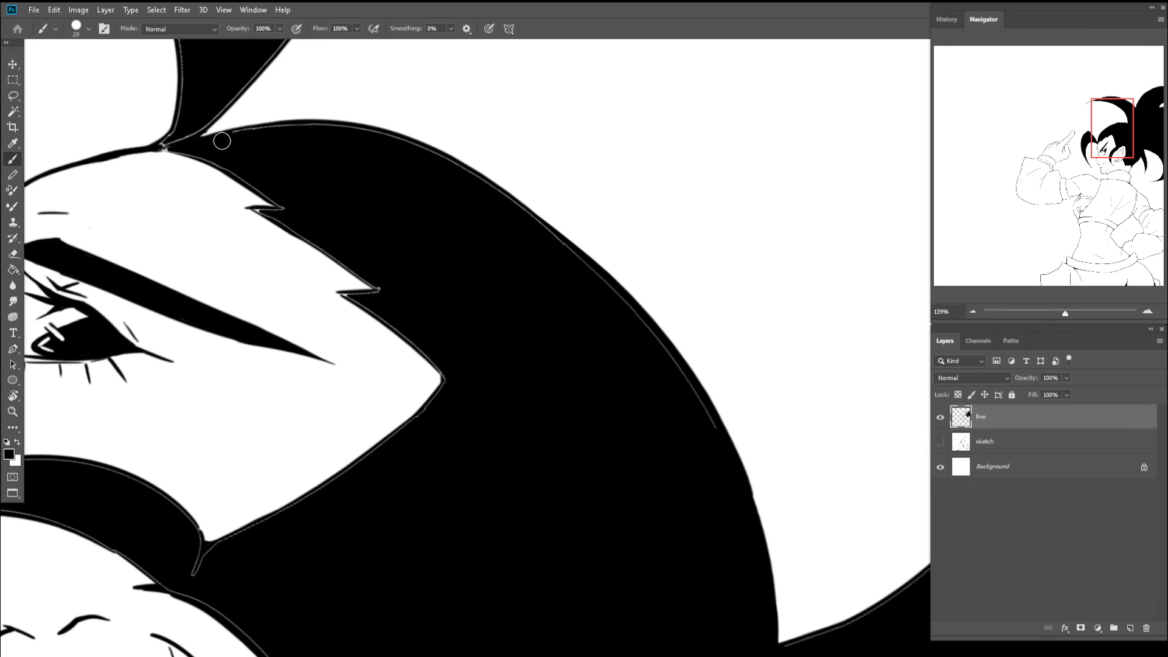
pyautogui.moveTo(250, 138)
pyautogui.mouseDown()
pyautogui.moveTo(370, 149)
pyautogui.moveTo(299, 129)
pyautogui.moveTo(422, 159)
pyautogui.moveTo(246, 184)
pyautogui.mouseUp()
pyautogui.moveTo(223, 165)
pyautogui.mouseDown()
pyautogui.moveTo(363, 241)
pyautogui.moveTo(318, 217)
pyautogui.moveTo(457, 338)
pyautogui.moveTo(328, 215)
pyautogui.moveTo(438, 355)
pyautogui.mouseUp()
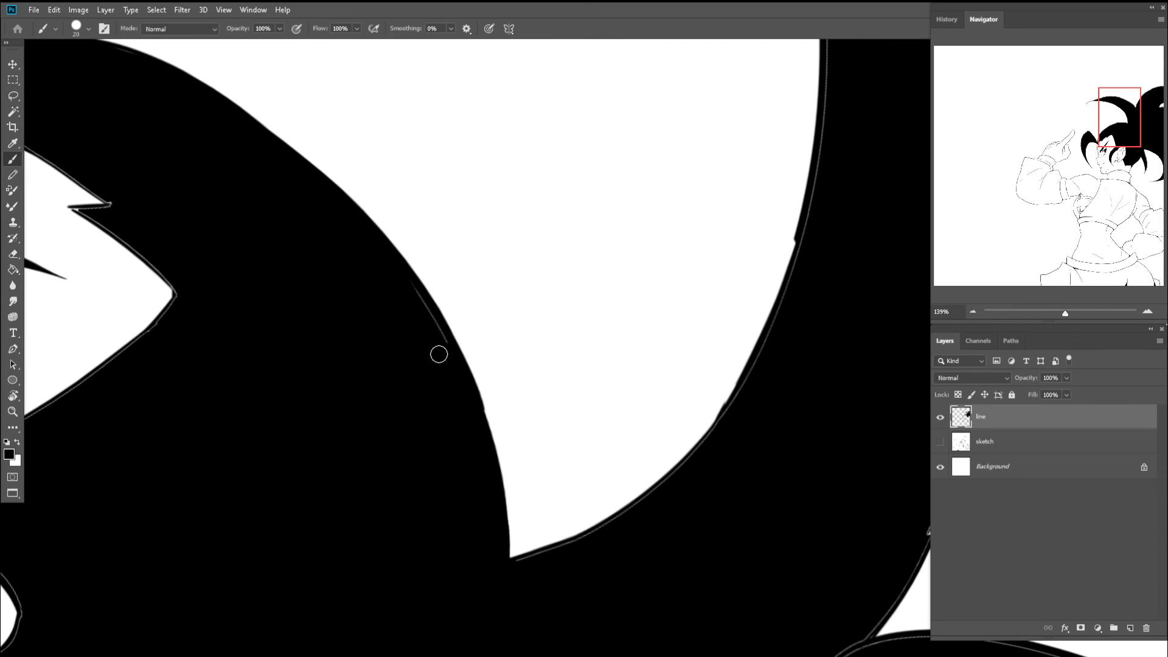
pyautogui.moveTo(344, 213); pyautogui.dragTo(449, 357)
pyautogui.hotkey('ctrl', 'z')
pyautogui.moveTo(358, 229); pyautogui.dragTo(456, 372)
# - Paint over the seam at the base of the long strand's inner edge, where it meets the crown
pyautogui.moveTo(489, 489); pyautogui.dragTo(435, 331)
pyautogui.press('r')
pyautogui.moveTo(588, 237); pyautogui.dragTo(504, 248)
pyautogui.press('z')
pyautogui.moveTo(582, 400)
pyautogui.mouseDown()
pyautogui.moveTo(560, 399)
pyautogui.moveTo(601, 438)
pyautogui.mouseUp()
pyautogui.press('b')
pyautogui.moveTo(539, 479); pyautogui.dragTo(563, 438)
pyautogui.moveTo(534, 485); pyautogui.dragTo(589, 385)
pyautogui.moveTo(608, 342)
pyautogui.mouseDown()
pyautogui.moveTo(561, 448)
pyautogui.moveTo(572, 401)
pyautogui.mouseUp()
pyautogui.moveTo(546, 478); pyautogui.dragTo(564, 393)
# - Paint over the seam along the middle of the long strand's inner edge down to its base
pyautogui.moveTo(574, 310); pyautogui.dragTo(550, 487)
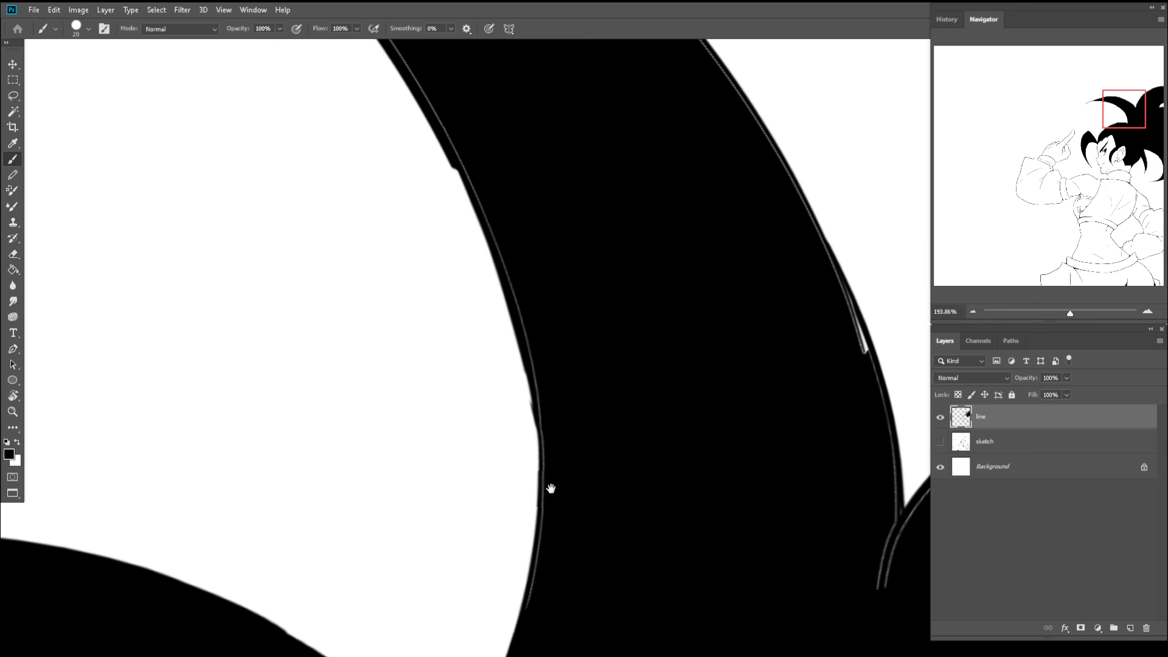
pyautogui.press('z')
pyautogui.moveTo(582, 366); pyautogui.dragTo(549, 357)
pyautogui.press('b')
pyautogui.moveTo(457, 152); pyautogui.dragTo(540, 342)
pyautogui.moveTo(484, 194); pyautogui.dragTo(560, 442)
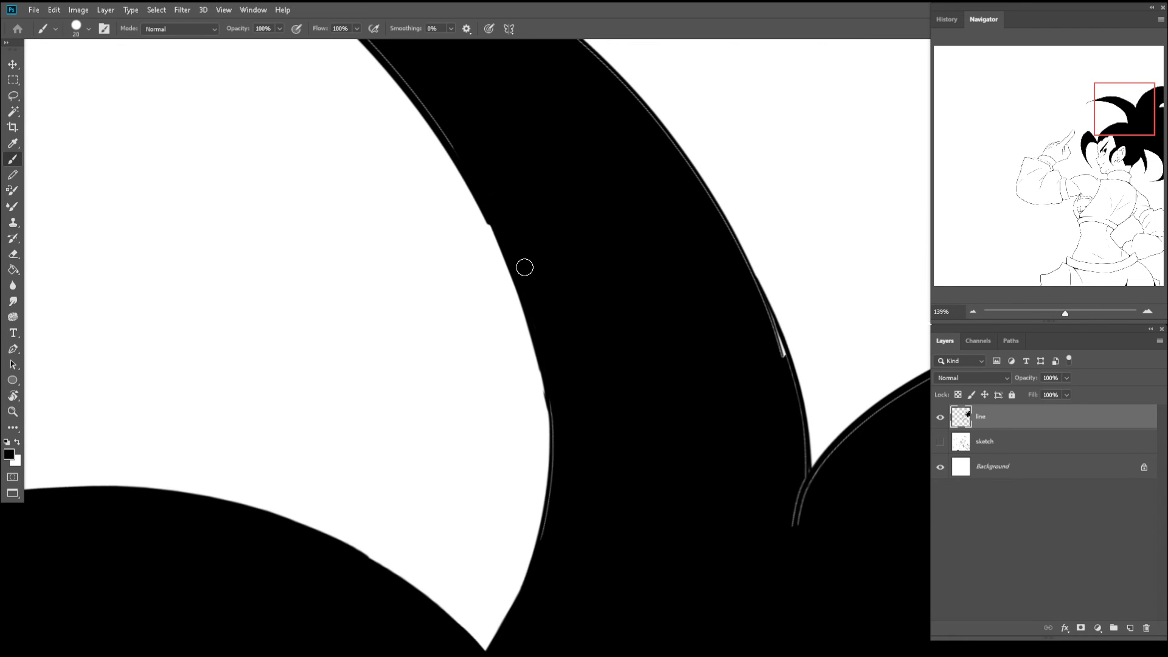
pyautogui.moveTo(524, 268); pyautogui.dragTo(555, 485)
pyautogui.moveTo(542, 310); pyautogui.dragTo(537, 561)
pyautogui.moveTo(564, 415); pyautogui.dragTo(536, 555)
# - Cover the seams and white sliver at the notch between the long strand and the large hair mass behind it
pyautogui.moveTo(682, 450); pyautogui.dragTo(475, 374)
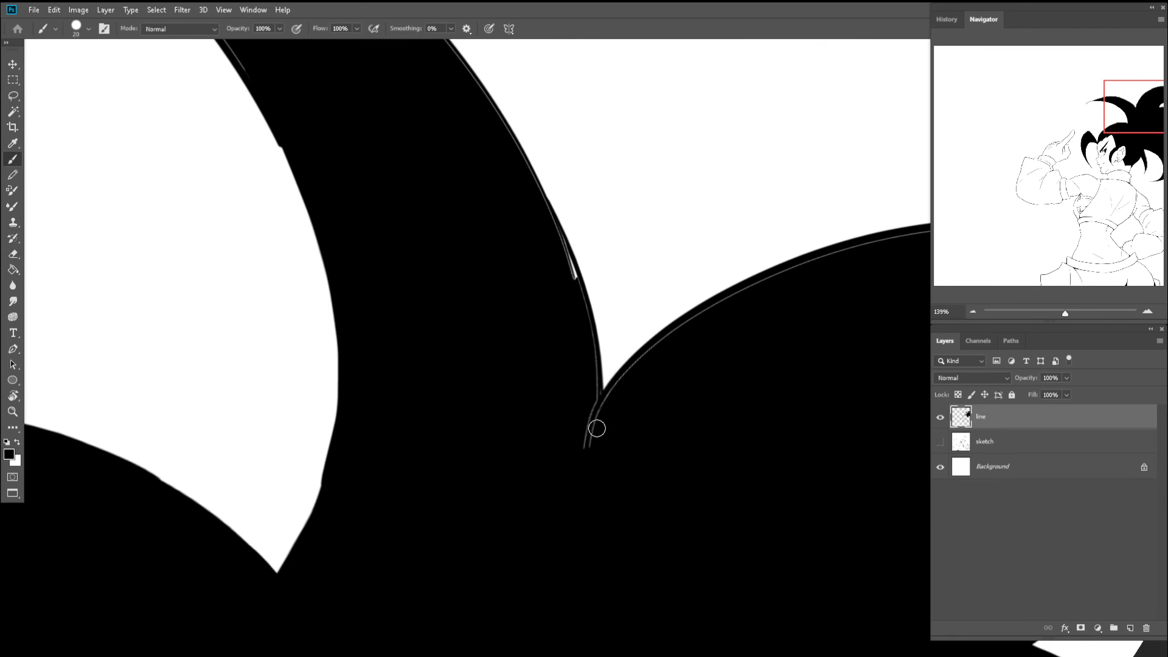
pyautogui.moveTo(596, 420); pyautogui.dragTo(585, 465)
pyautogui.moveTo(505, 285); pyautogui.dragTo(497, 374)
pyautogui.moveTo(502, 244)
pyautogui.mouseDown()
pyautogui.moveTo(580, 448)
pyautogui.moveTo(552, 345)
pyautogui.moveTo(570, 401)
pyautogui.mouseUp()
# - Smooth the jagged step on the long strand's inner edge with a black brush stroke, redoing it once
pyautogui.moveTo(318, 204); pyautogui.dragTo(539, 367)
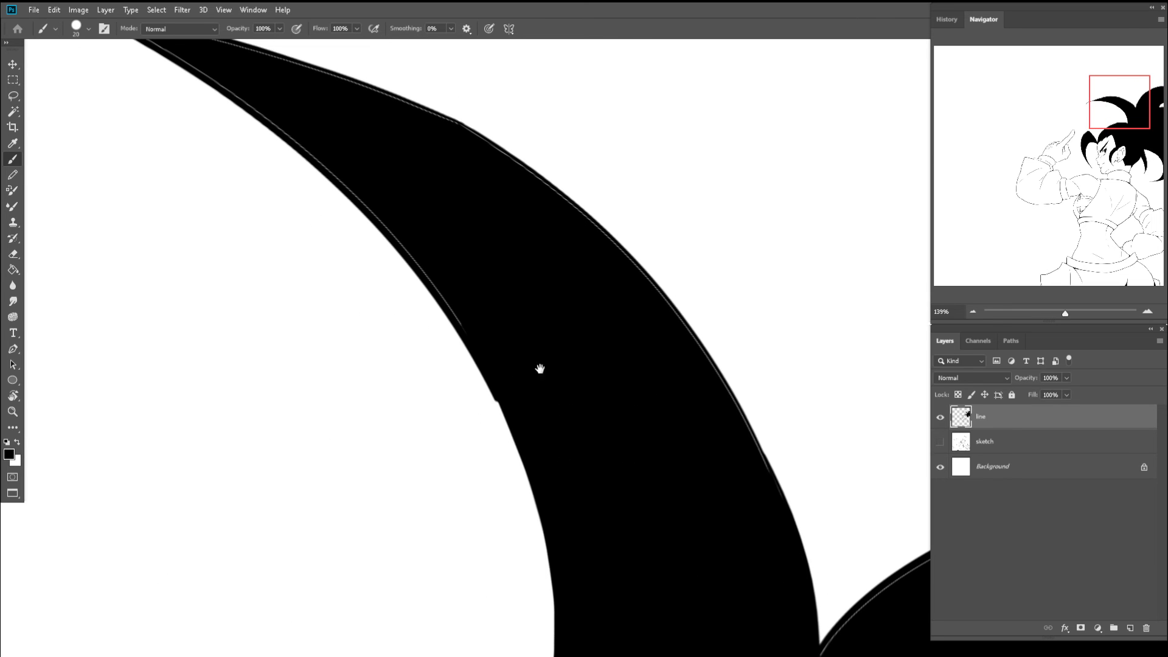
pyautogui.moveTo(460, 329); pyautogui.dragTo(542, 505)
pyautogui.hotkey('ctrl', 'z')
pyautogui.moveTo(443, 296); pyautogui.dragTo(556, 549)
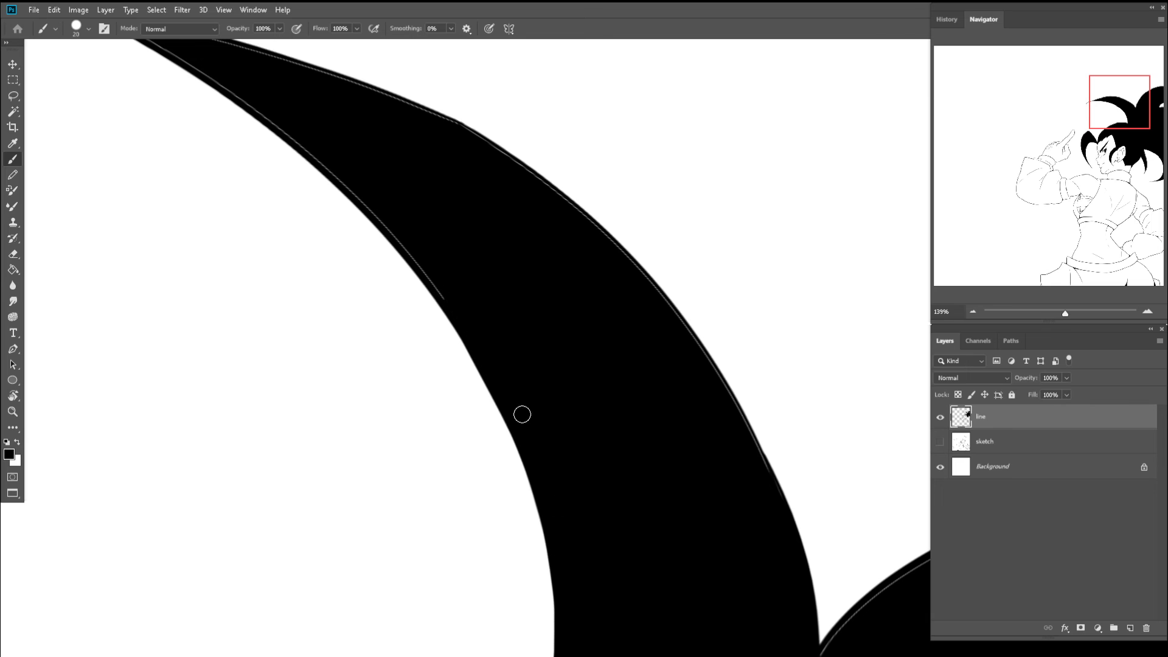
# - Paint over the seam along the upper inner edge of the long strand toward its tip
pyautogui.moveTo(366, 239); pyautogui.dragTo(571, 423)
pyautogui.press('r')
pyautogui.moveTo(338, 196)
pyautogui.mouseDown()
pyautogui.moveTo(384, 177)
pyautogui.moveTo(415, 223)
pyautogui.mouseUp()
pyautogui.moveTo(363, 181); pyautogui.dragTo(506, 296)
pyautogui.moveTo(492, 295)
pyautogui.mouseDown()
pyautogui.moveTo(387, 197)
pyautogui.moveTo(510, 320)
pyautogui.mouseUp()
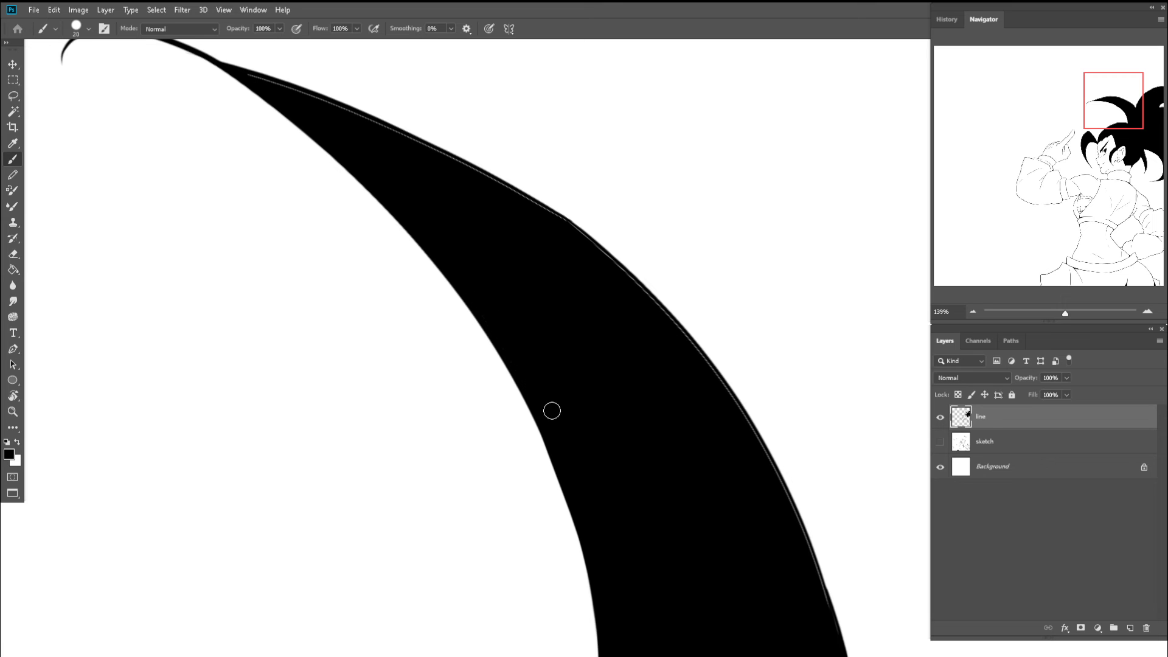
# - Paint over the seam along the long strand's outer edge from its tip down to the notch
pyautogui.hscroll(-3, 538, 390)
pyautogui.press('r')
pyautogui.moveTo(365, 234)
pyautogui.mouseDown()
pyautogui.moveTo(365, 177)
pyautogui.moveTo(339, 167)
pyautogui.mouseUp()
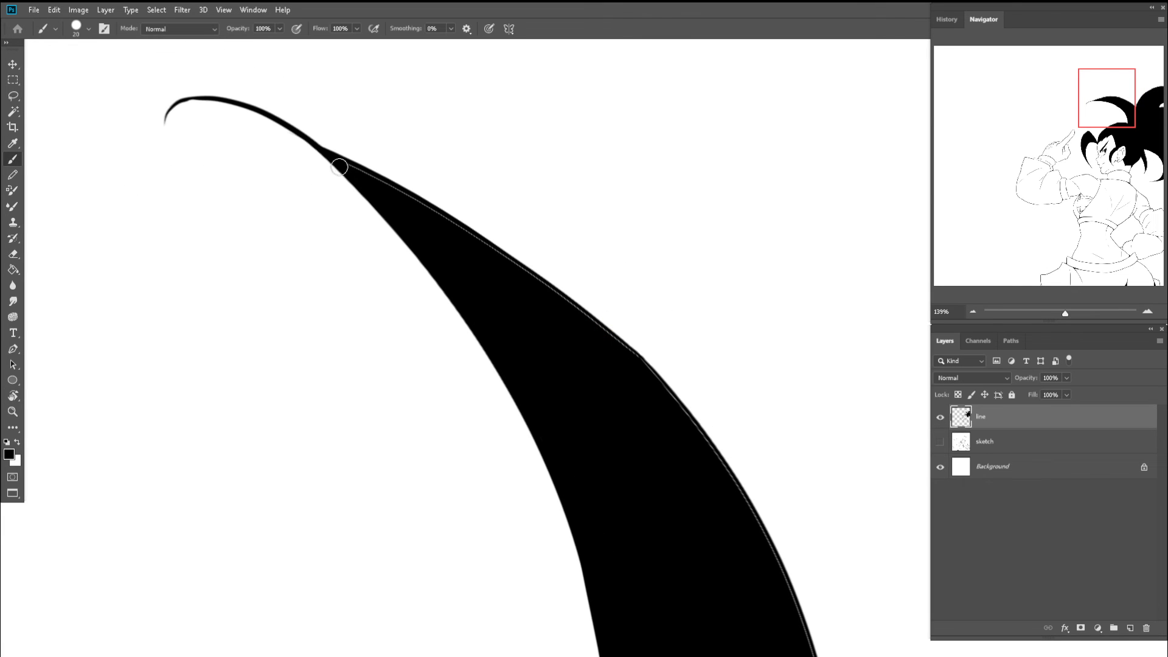
pyautogui.hscroll(3, 540, 302)
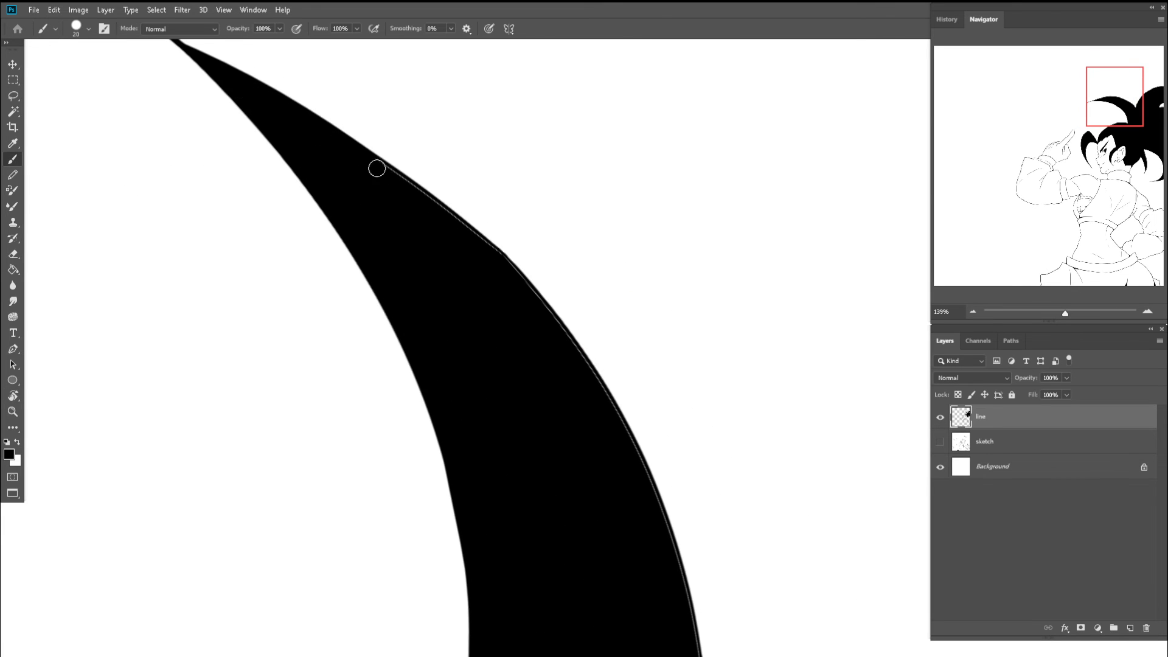
pyautogui.hscroll(2, 542, 318)
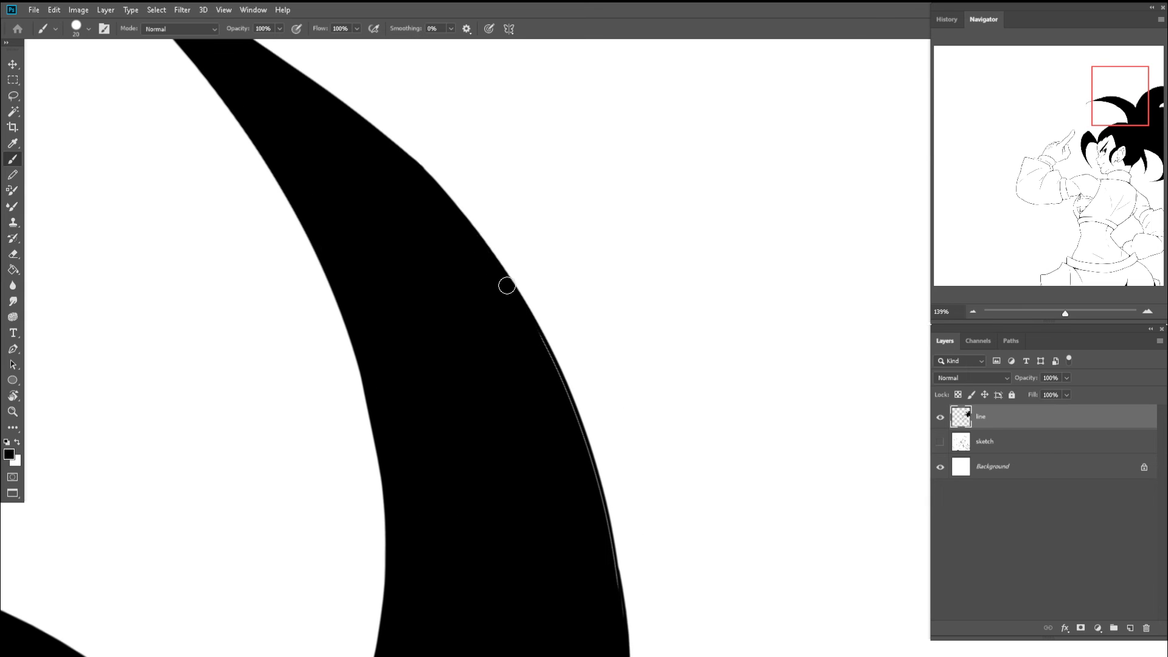
pyautogui.hscroll(2, 507, 286)
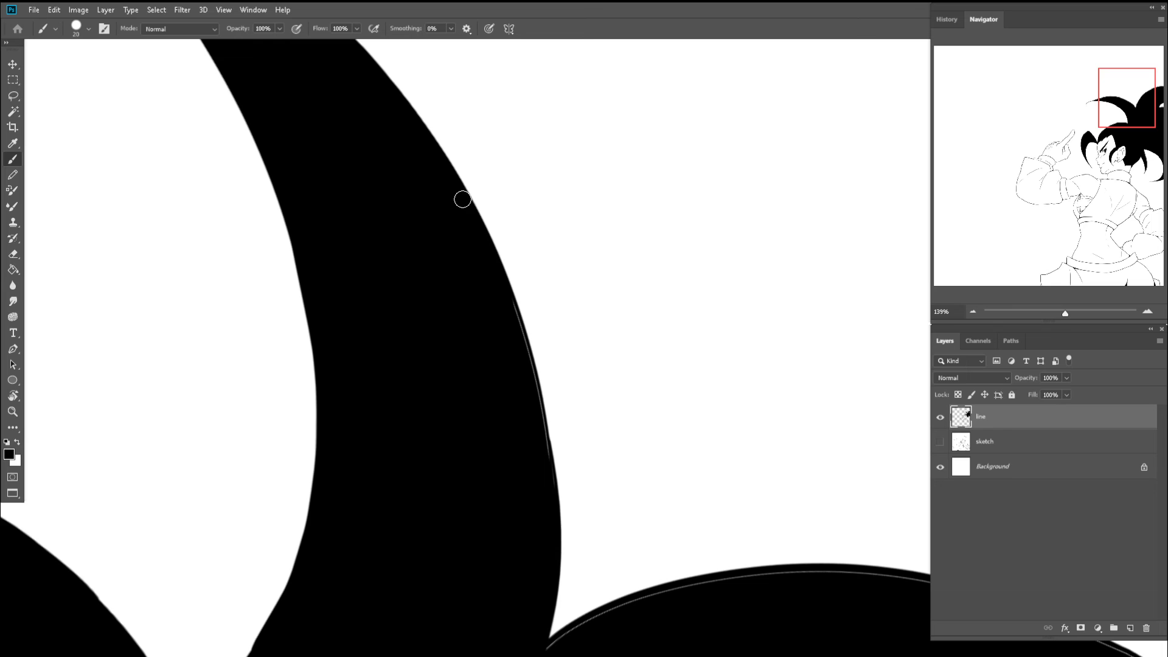
pyautogui.scroll(-2, 469, 219)
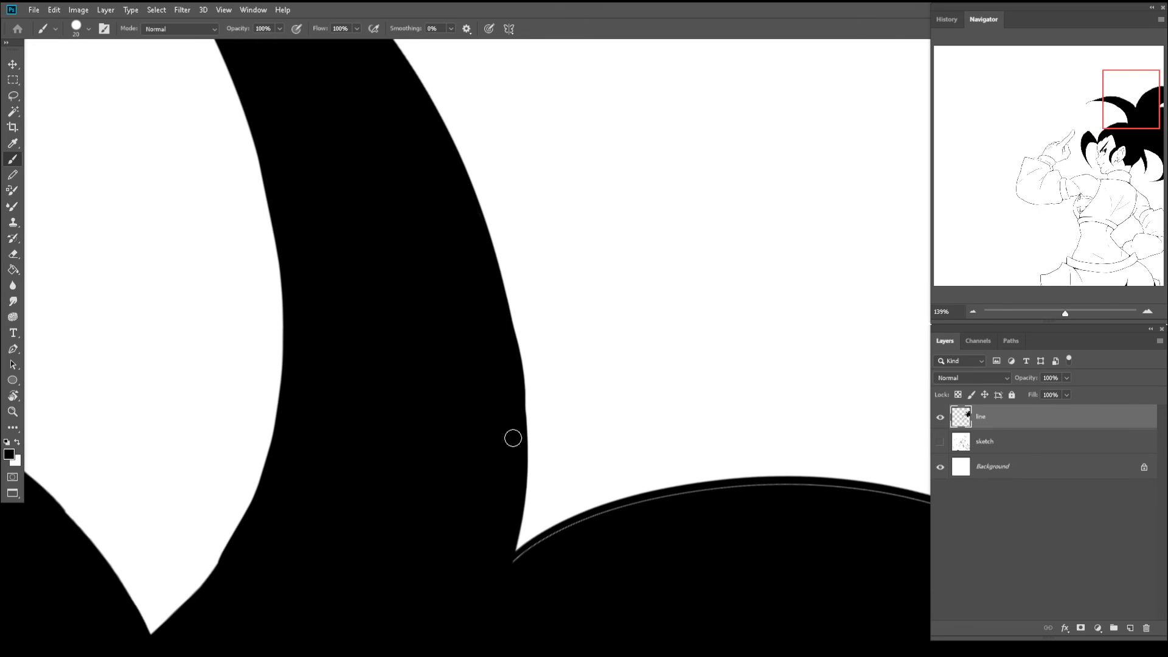
# - Paint black over the light seam along the outer edge of the large hair mass behind the long strand
pyautogui.moveTo(500, 434); pyautogui.dragTo(408, 348)
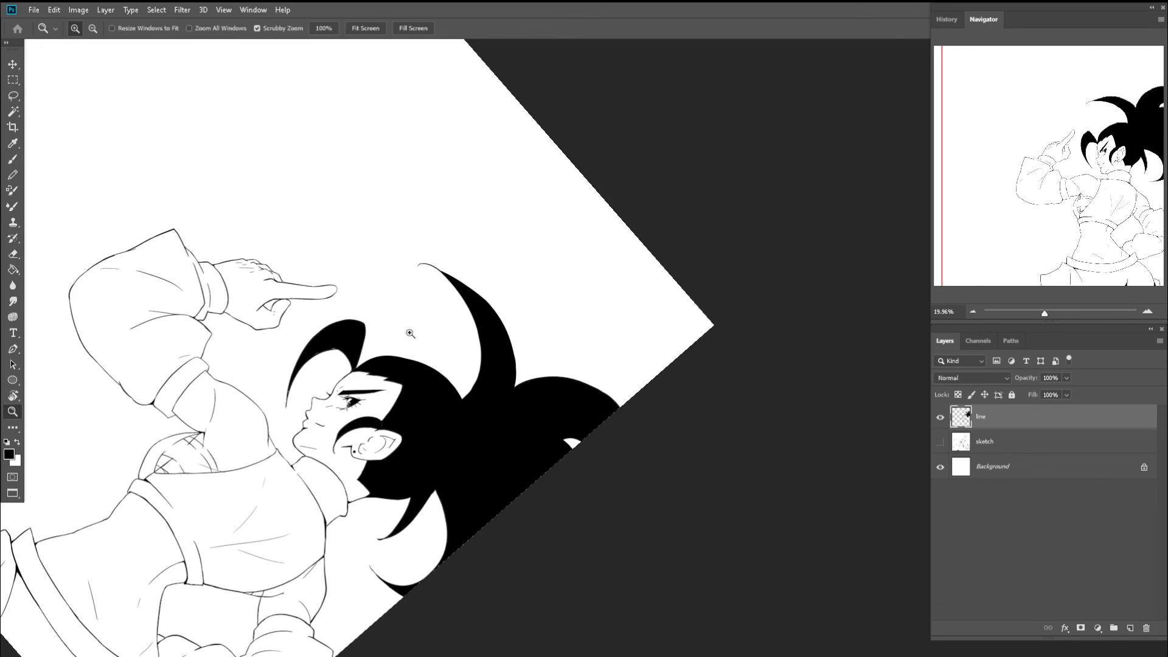
pyautogui.press('Escape')
pyautogui.scroll(-3, 508, 436)
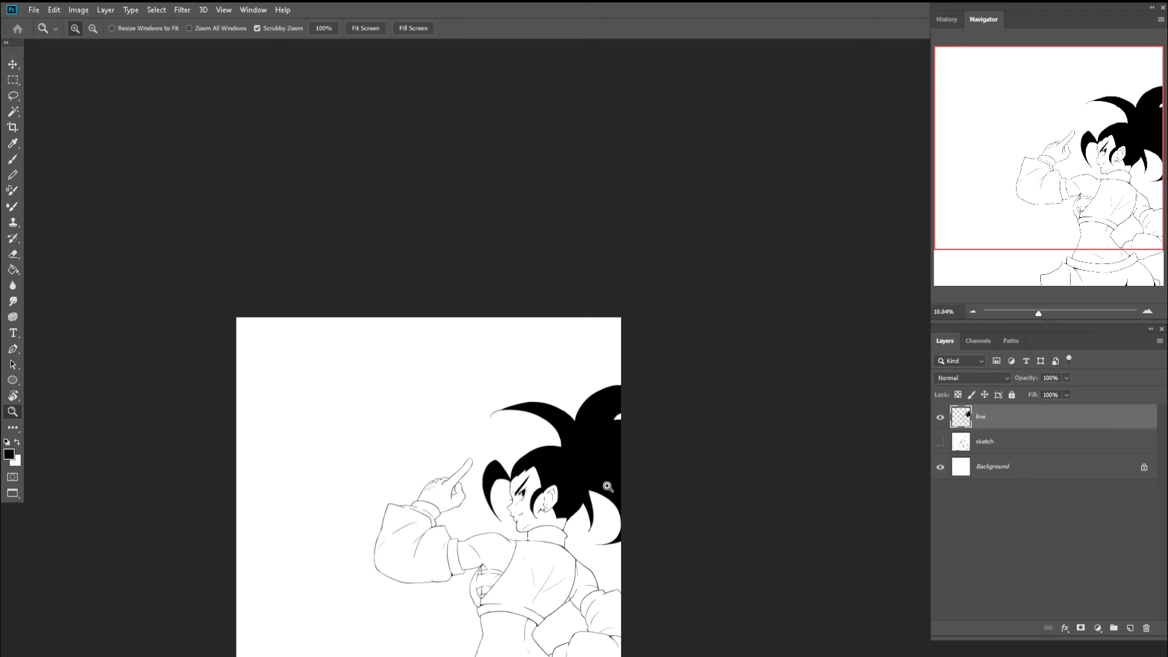
pyautogui.moveTo(594, 435); pyautogui.dragTo(677, 471)
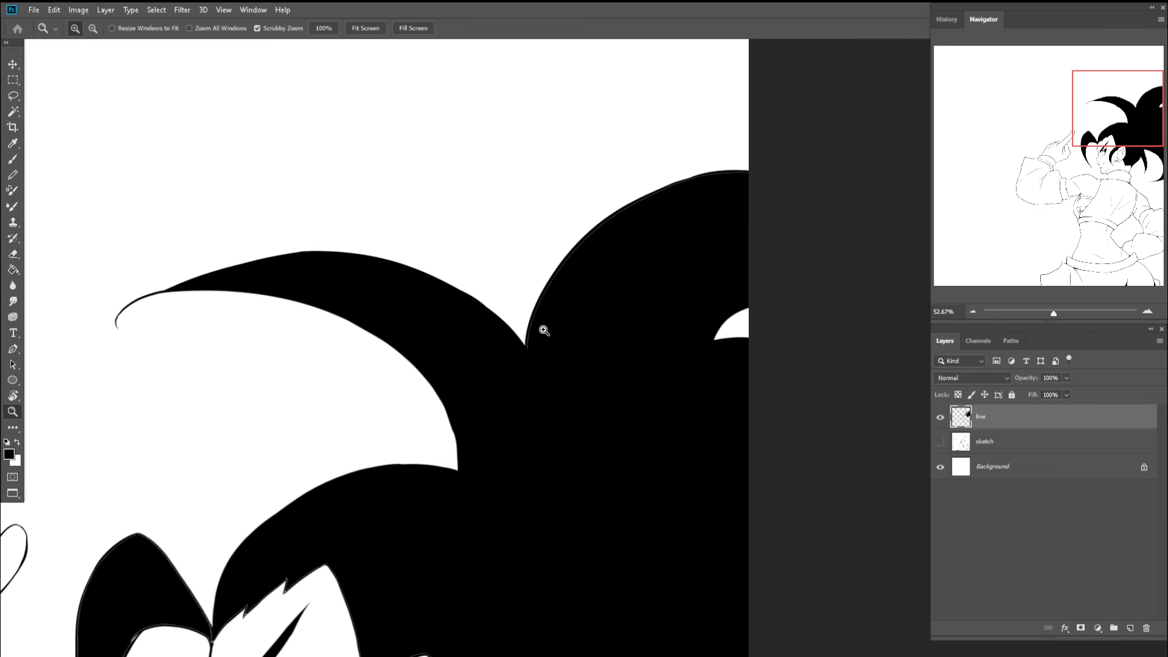
pyautogui.press('r')
pyautogui.moveTo(523, 316); pyautogui.dragTo(676, 300)
pyautogui.moveTo(594, 306)
pyautogui.mouseDown()
pyautogui.moveTo(502, 230)
pyautogui.moveTo(564, 258)
pyautogui.mouseUp()
pyautogui.press('b')
pyautogui.press('z')
pyautogui.press('b')
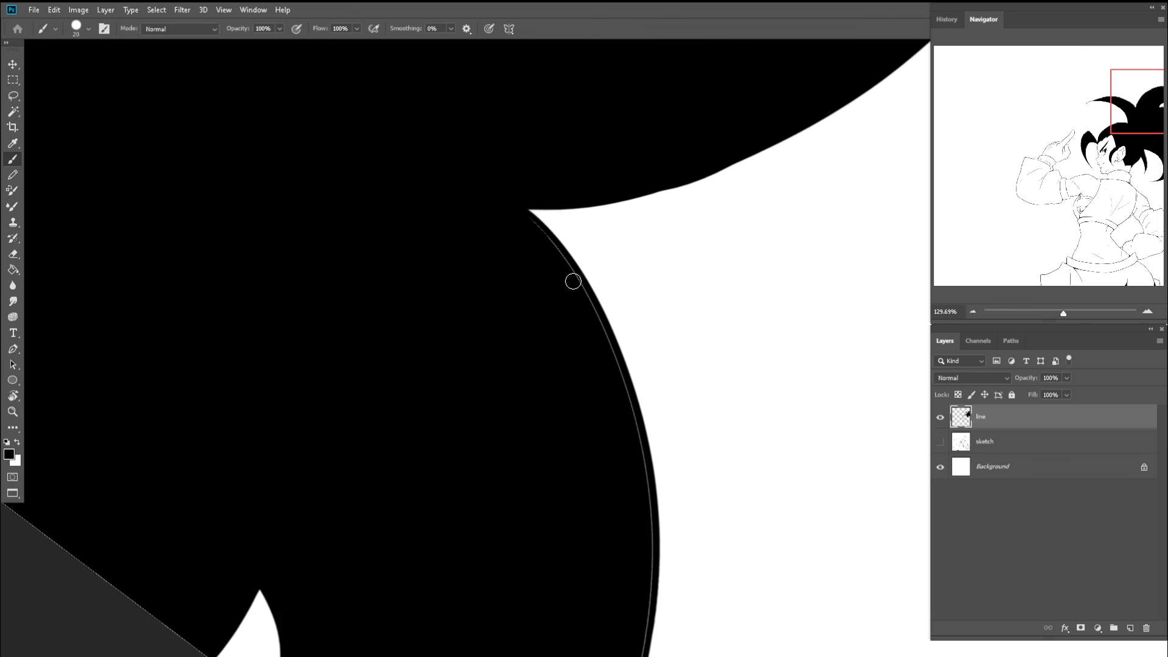
pyautogui.moveTo(624, 438); pyautogui.dragTo(573, 279)
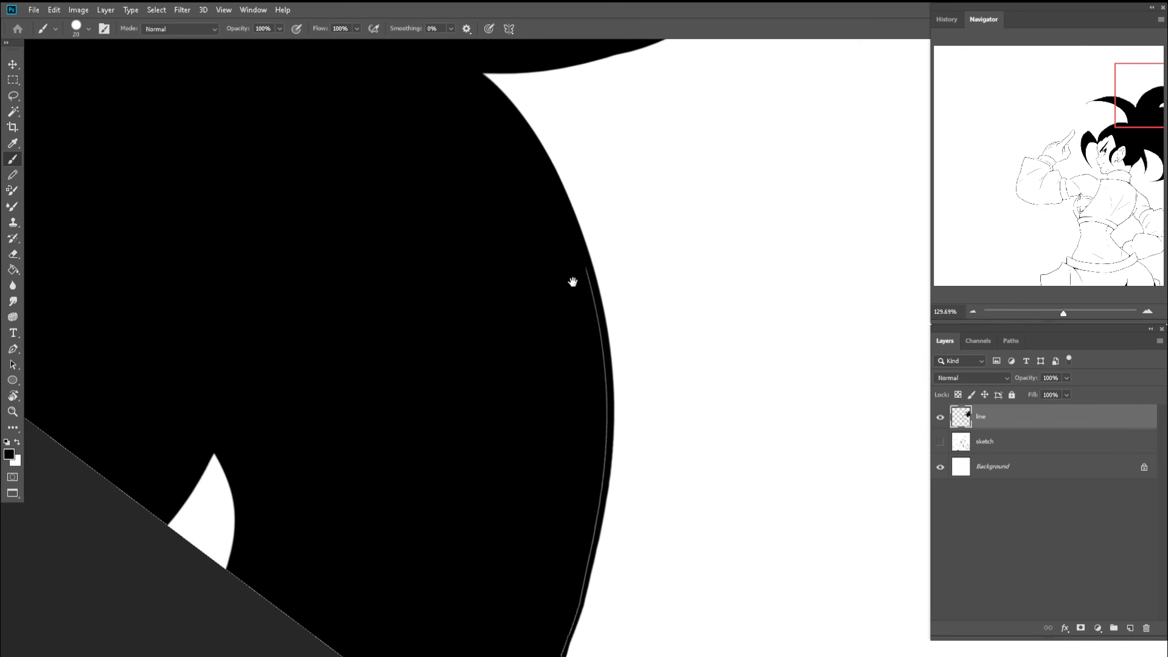
pyautogui.moveTo(592, 453)
pyautogui.mouseDown()
pyautogui.moveTo(595, 344)
pyautogui.moveTo(588, 447)
pyautogui.mouseUp()
pyautogui.moveTo(602, 385)
pyautogui.mouseDown()
pyautogui.moveTo(579, 487)
pyautogui.moveTo(595, 359)
pyautogui.moveTo(586, 412)
pyautogui.moveTo(550, 485)
pyautogui.mouseUp()
# - Cover the seam beside the inner curve of the large rear lock, next to the canvas edge
pyautogui.press('r')
pyautogui.moveTo(529, 387)
pyautogui.mouseDown()
pyautogui.moveTo(526, 401)
pyautogui.moveTo(534, 365)
pyautogui.moveTo(499, 436)
pyautogui.moveTo(550, 230)
pyautogui.moveTo(564, 227)
pyautogui.mouseUp()
pyautogui.press('b')
pyautogui.moveTo(553, 297)
pyautogui.mouseDown()
pyautogui.moveTo(467, 198)
pyautogui.moveTo(493, 363)
pyautogui.mouseUp()
pyautogui.moveTo(464, 241); pyautogui.dragTo(492, 422)
pyautogui.scroll(-3, 487, 344)
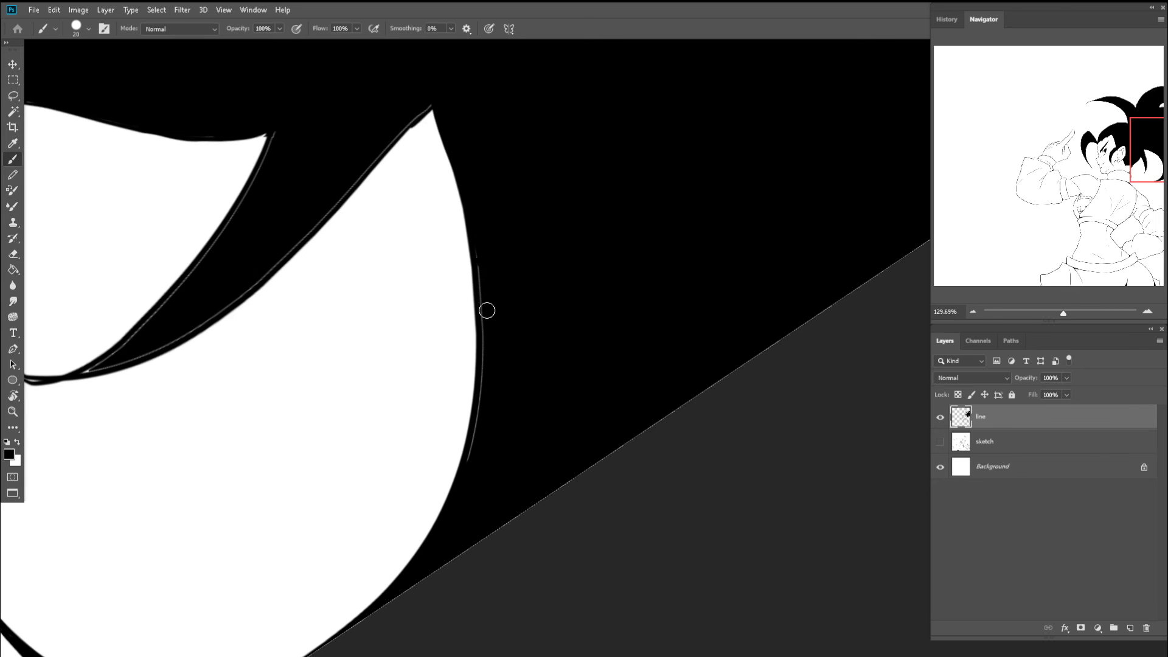
pyautogui.moveTo(485, 310); pyautogui.dragTo(466, 499)
pyautogui.moveTo(502, 400); pyautogui.dragTo(625, 523)
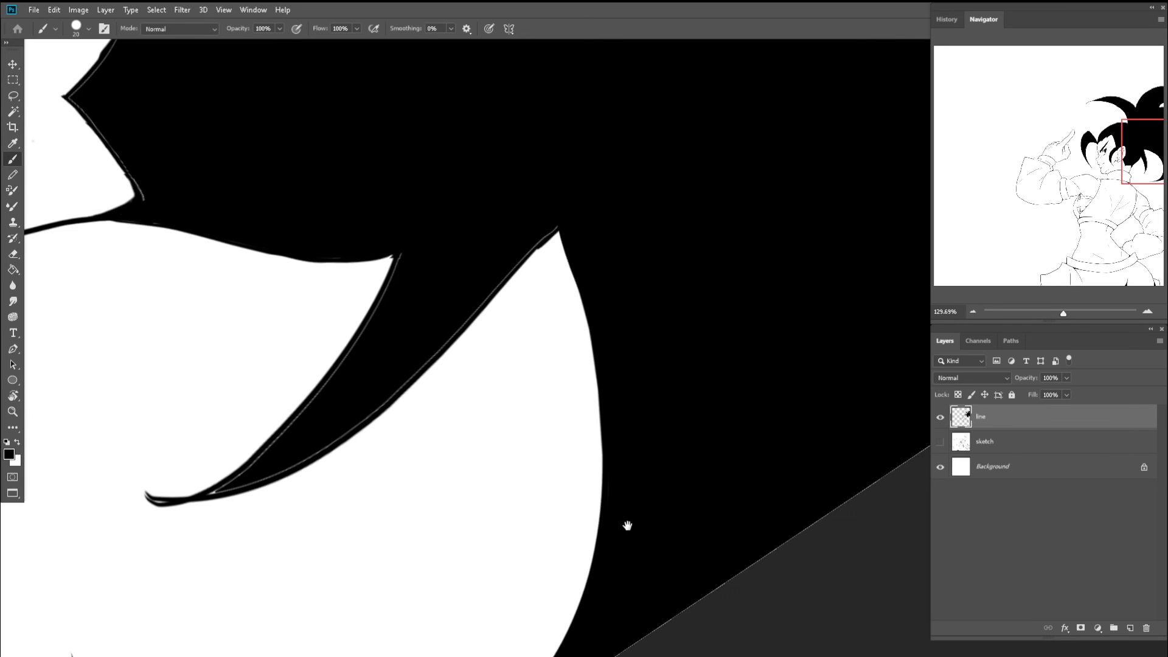
# - Paint over the seams where the pointed lock behind the neck joins the main hair mass
pyautogui.press('r')
pyautogui.moveTo(680, 307)
pyautogui.mouseDown()
pyautogui.moveTo(571, 253)
pyautogui.moveTo(544, 256)
pyautogui.mouseUp()
pyautogui.press('b')
pyautogui.moveTo(492, 326)
pyautogui.mouseDown()
pyautogui.moveTo(345, 186)
pyautogui.moveTo(404, 318)
pyautogui.moveTo(335, 266)
pyautogui.mouseUp()
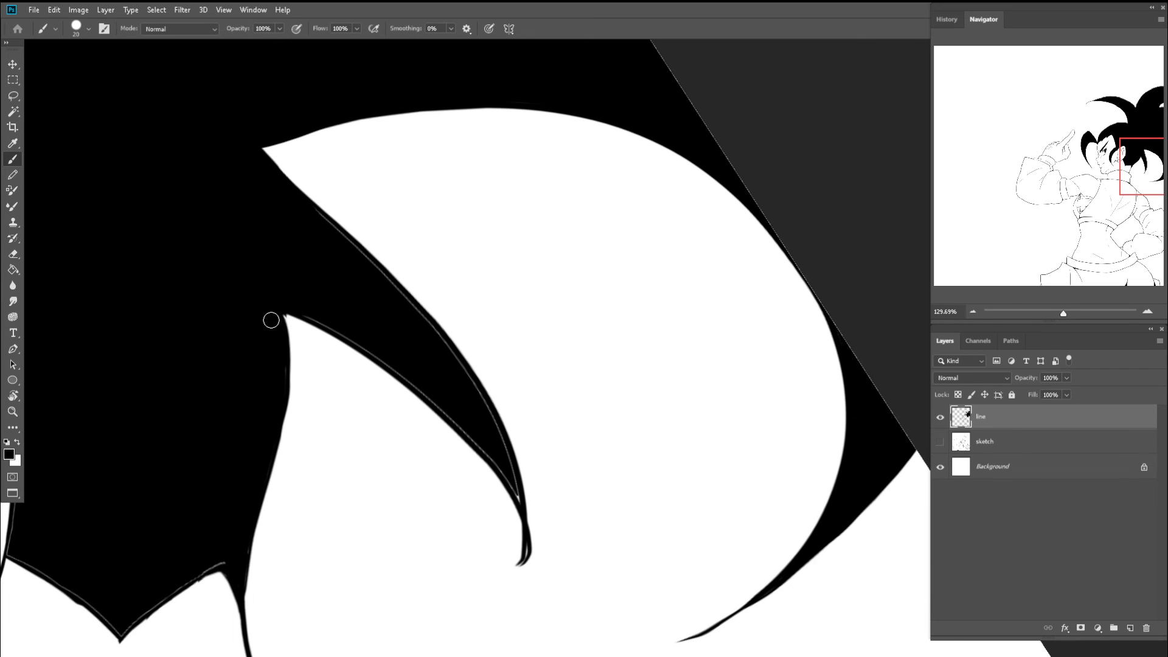
pyautogui.moveTo(379, 347); pyautogui.dragTo(331, 285)
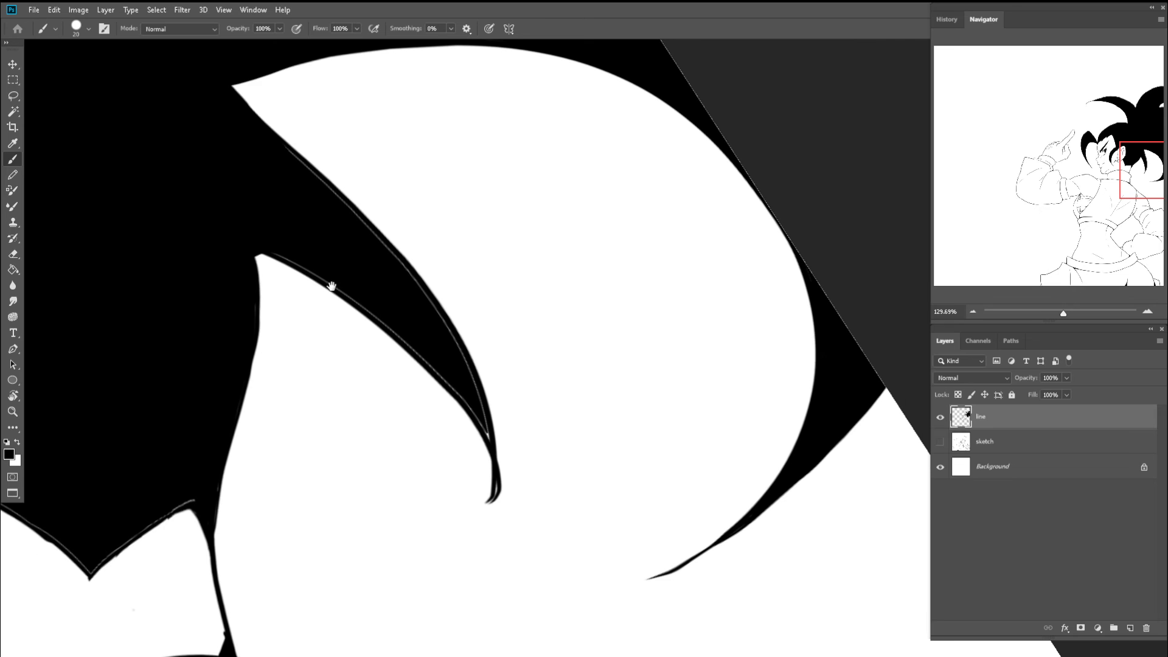
# - Cover the seams along both sides of the V-shaped hairline at the nape
pyautogui.moveTo(243, 420); pyautogui.dragTo(385, 331)
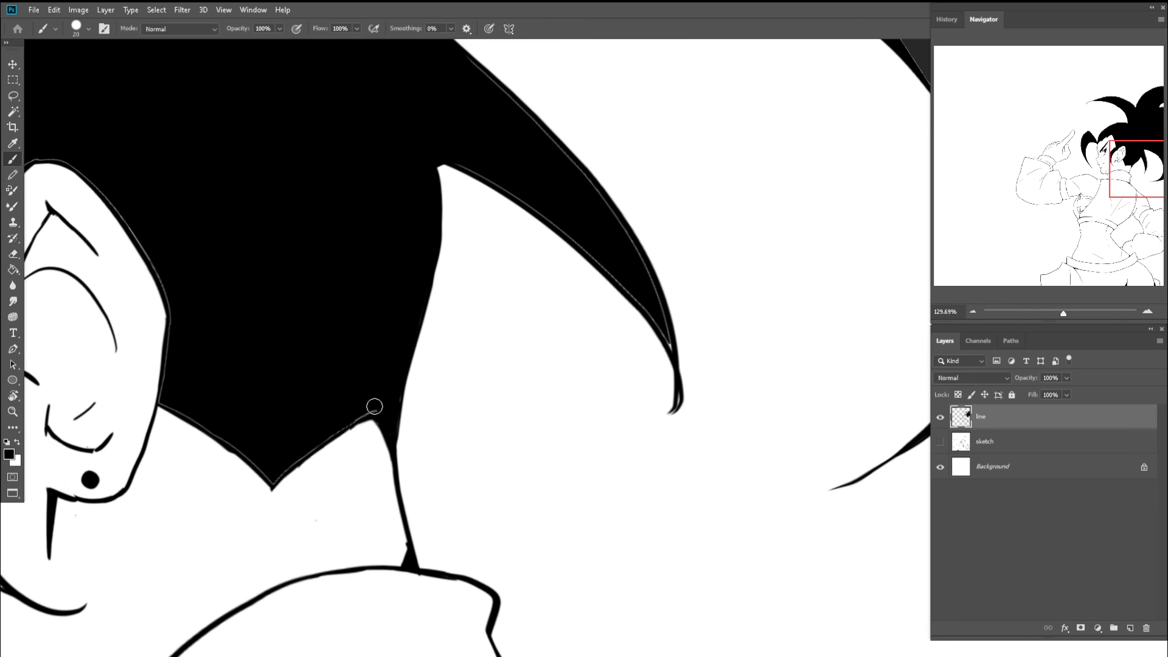
pyautogui.moveTo(331, 428); pyautogui.dragTo(289, 469)
pyautogui.moveTo(236, 429); pyautogui.dragTo(253, 362)
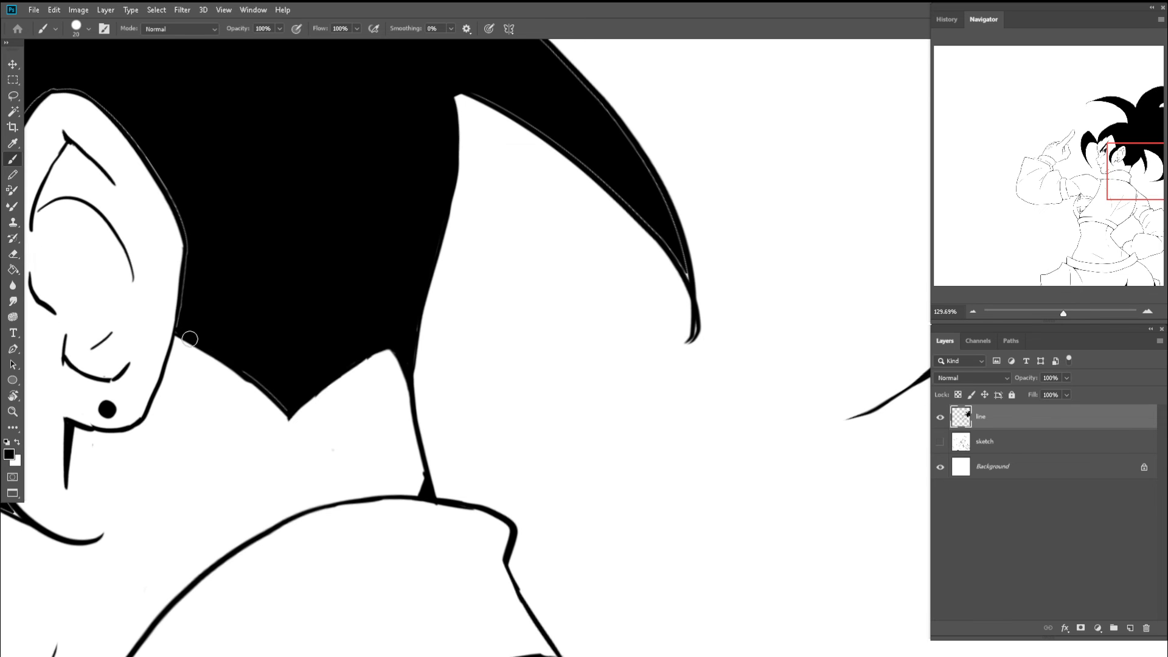
# - Paint over the seams in the hair around the back, top and front edges of the ear
pyautogui.moveTo(192, 287); pyautogui.dragTo(311, 430)
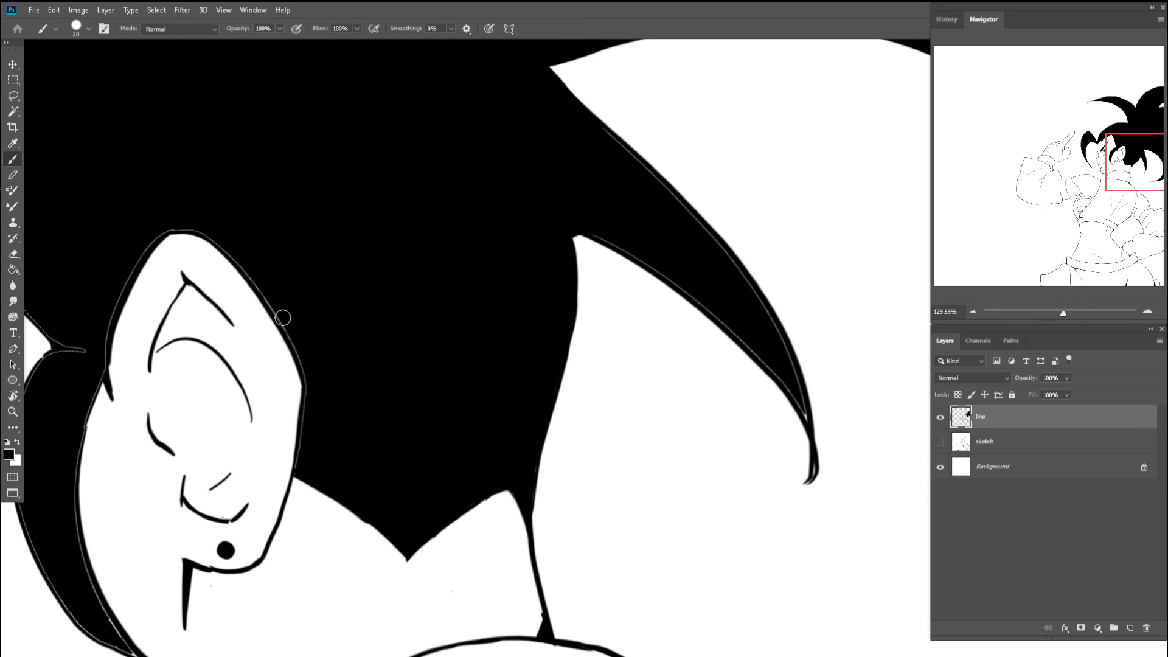
pyautogui.moveTo(214, 240)
pyautogui.mouseDown()
pyautogui.moveTo(249, 276)
pyautogui.moveTo(306, 384)
pyautogui.moveTo(298, 466)
pyautogui.mouseUp()
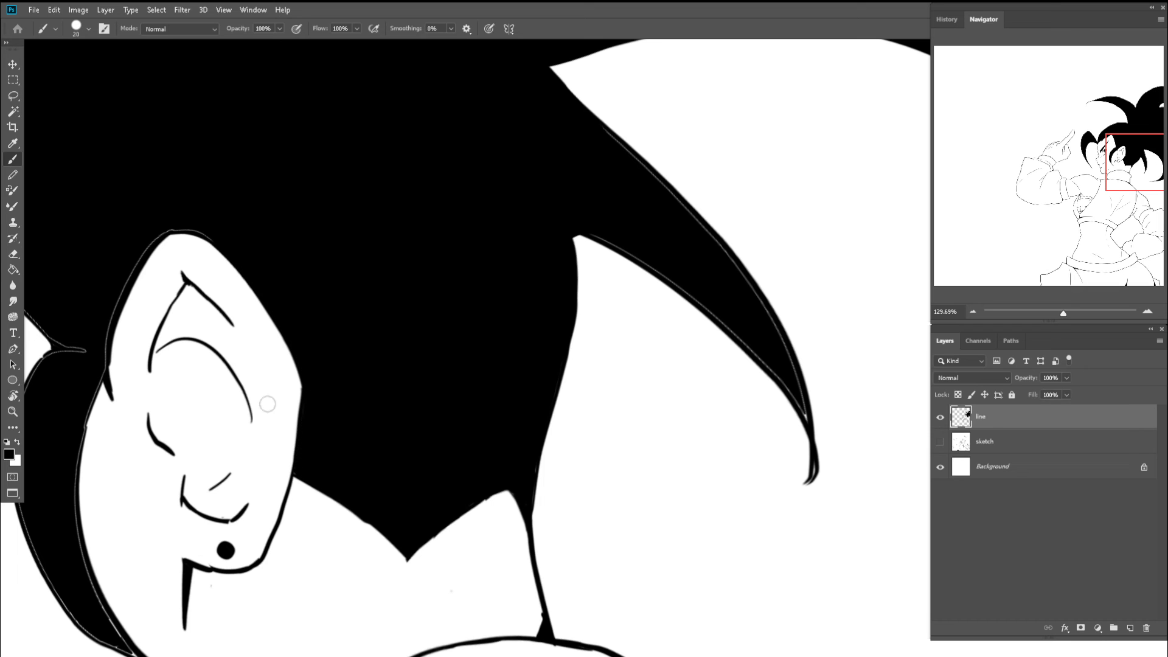
pyautogui.moveTo(172, 329); pyautogui.dragTo(404, 415)
pyautogui.moveTo(312, 457)
pyautogui.mouseDown()
pyautogui.moveTo(312, 424)
pyautogui.moveTo(266, 478)
pyautogui.mouseUp()
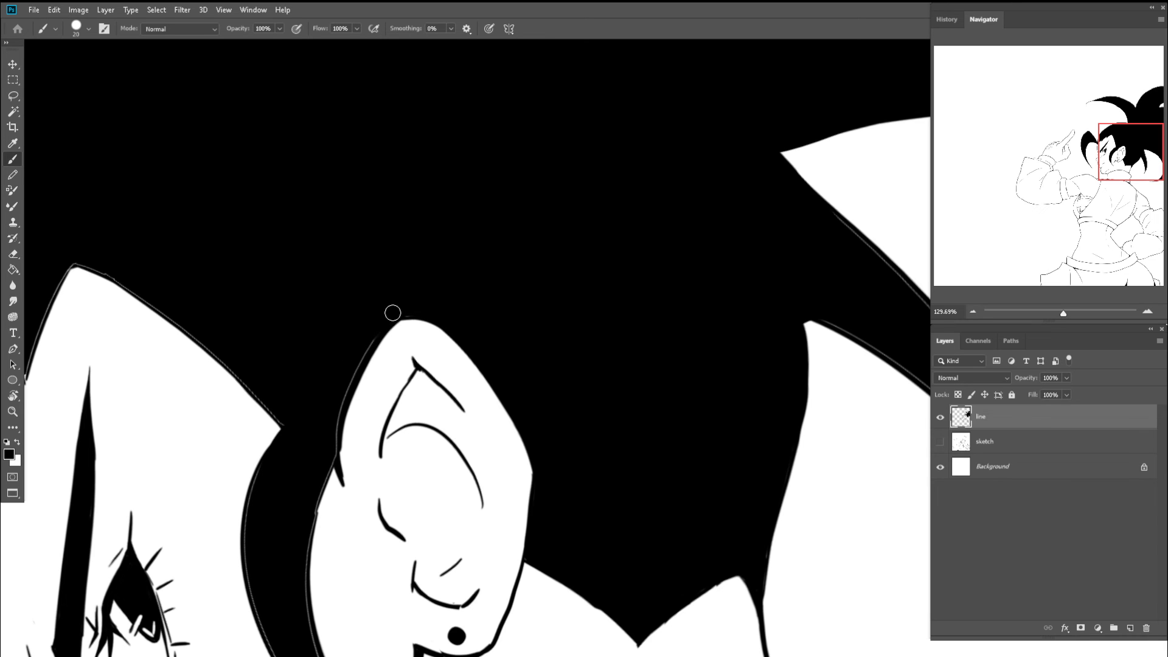
pyautogui.moveTo(359, 361)
pyautogui.mouseDown()
pyautogui.moveTo(324, 443)
pyautogui.moveTo(338, 367)
pyautogui.moveTo(340, 401)
pyautogui.mouseUp()
pyautogui.scroll(-3, 328, 474)
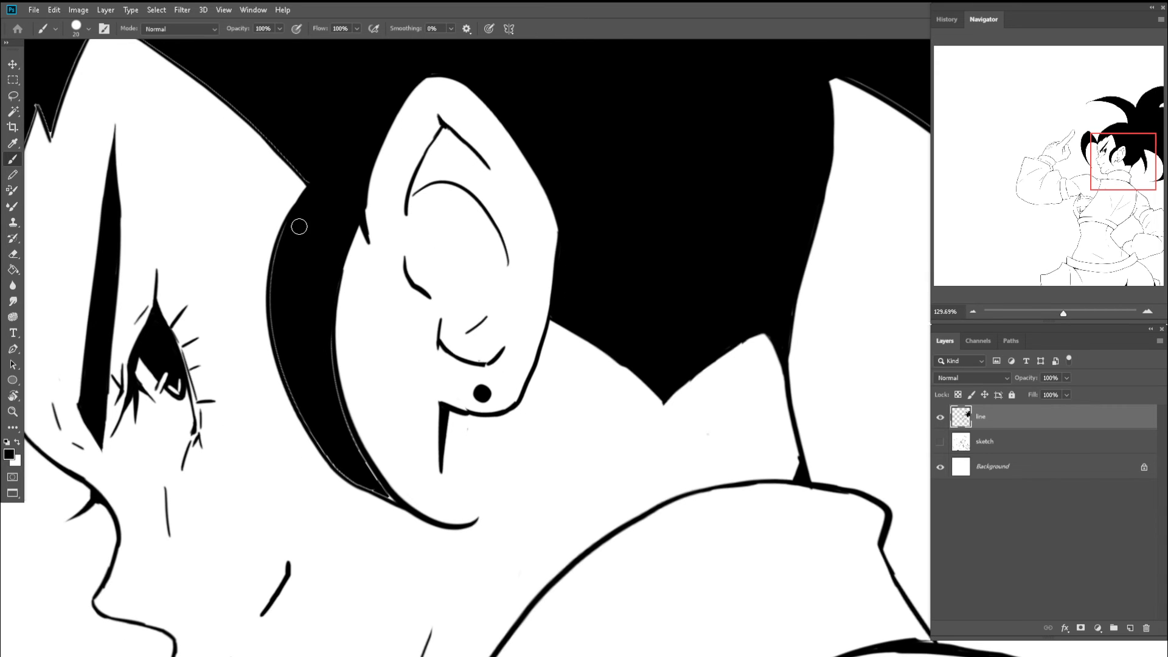
# - Cover the seams along both edges of the curved sideburn lock in front of the ear
pyautogui.moveTo(277, 309); pyautogui.dragTo(297, 362)
pyautogui.scroll(-3, 273, 304)
pyautogui.hscroll(2, 273, 304)
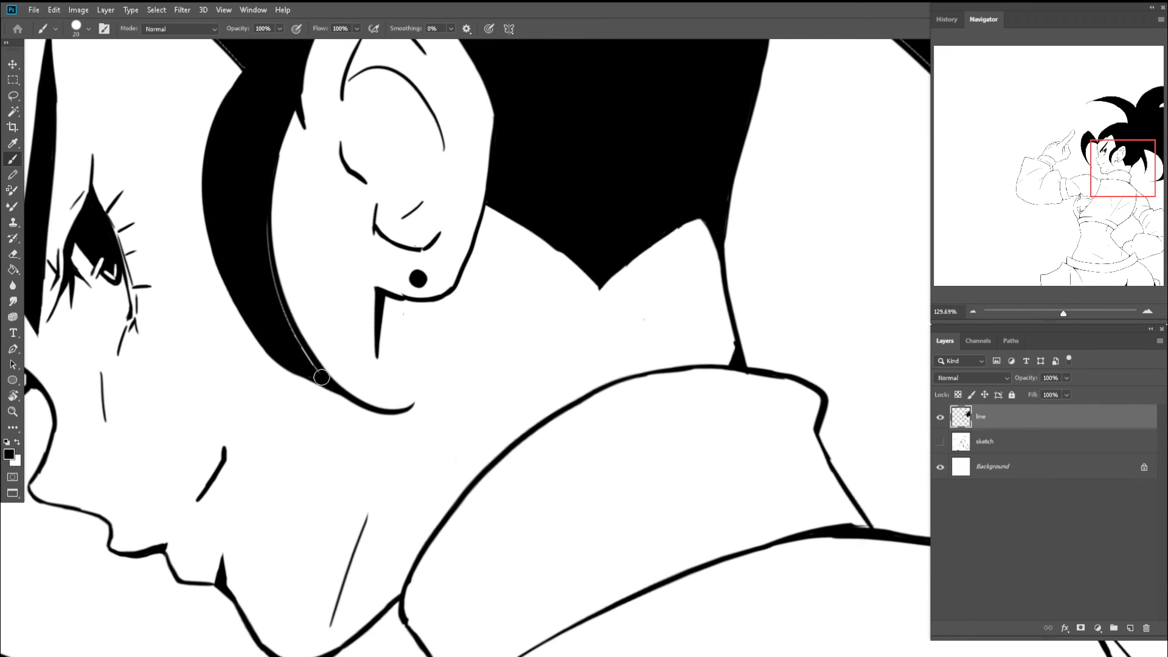
pyautogui.moveTo(258, 214); pyautogui.dragTo(320, 380)
pyautogui.moveTo(322, 258)
pyautogui.mouseDown()
pyautogui.moveTo(336, 310)
pyautogui.moveTo(389, 351)
pyautogui.mouseUp()
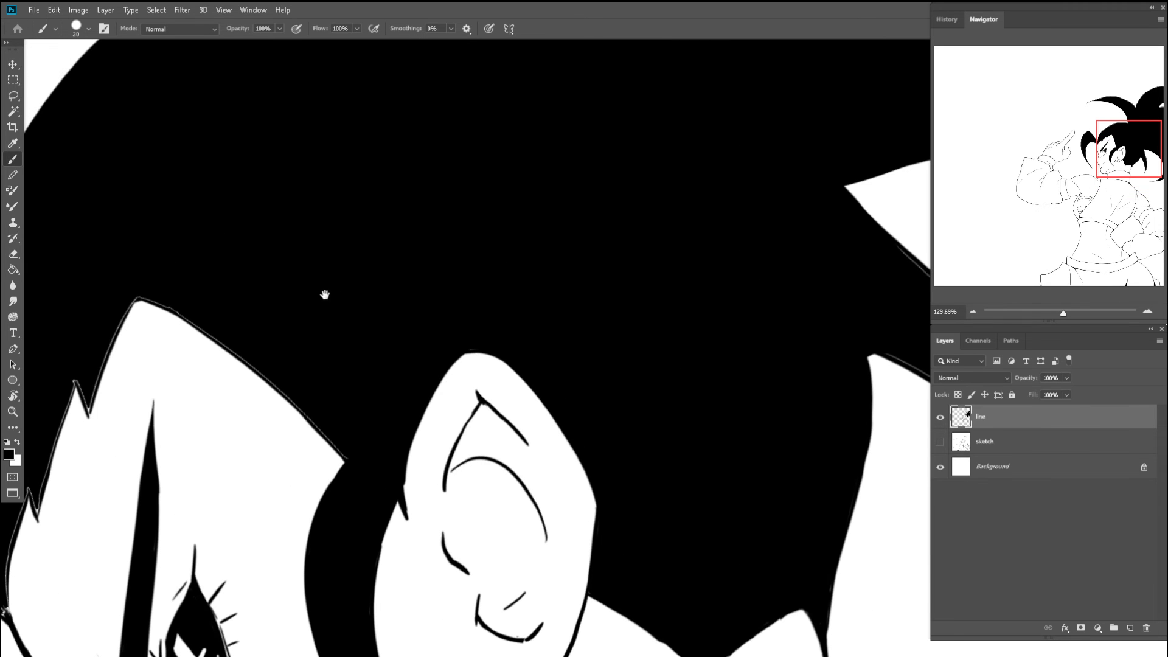
# - Extend the ear's inner contour line down to the segment below it and join the inner arc to it
pyautogui.moveTo(325, 294); pyautogui.dragTo(347, 218)
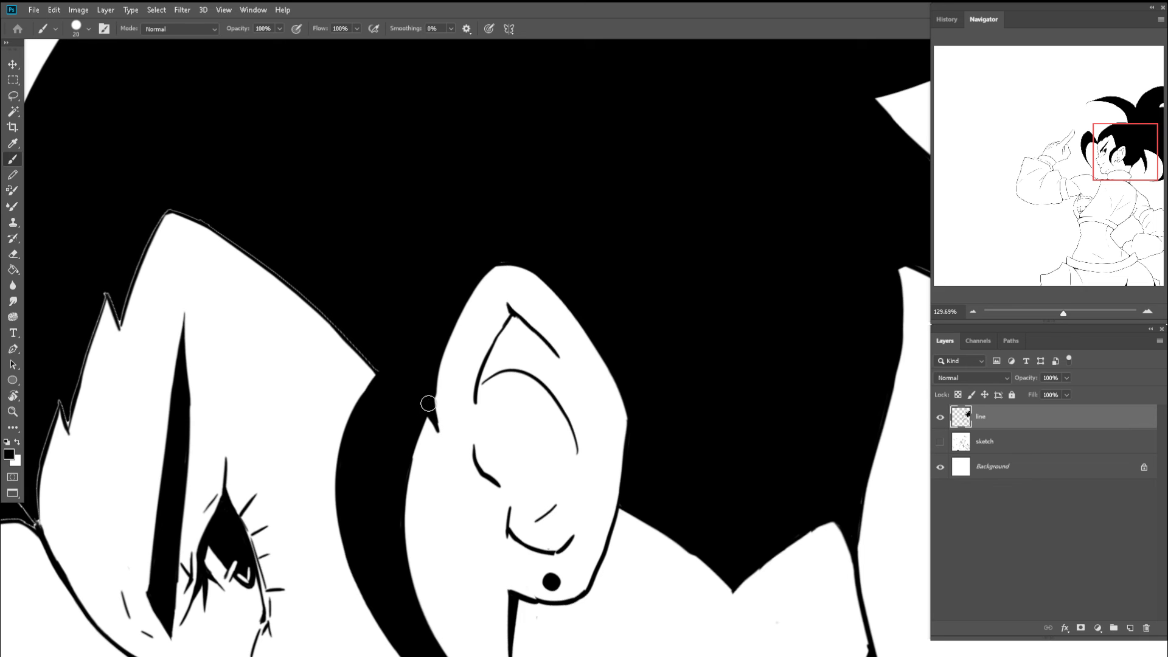
pyautogui.moveTo(340, 321); pyautogui.dragTo(366, 335)
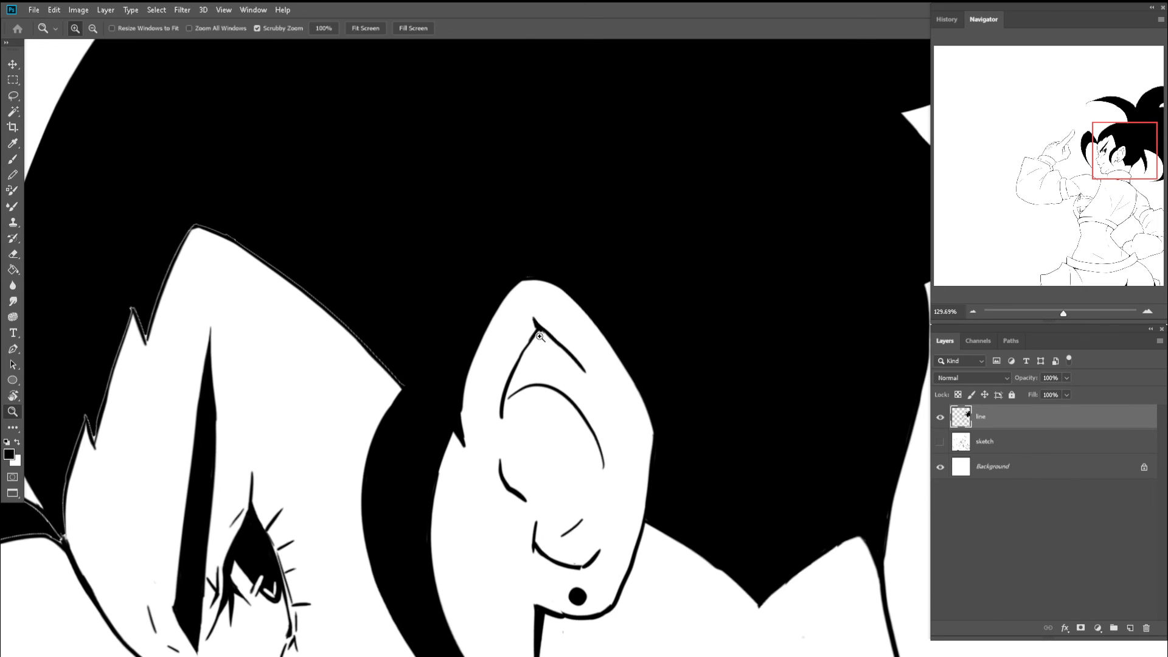
pyautogui.moveTo(540, 334); pyautogui.dragTo(581, 332)
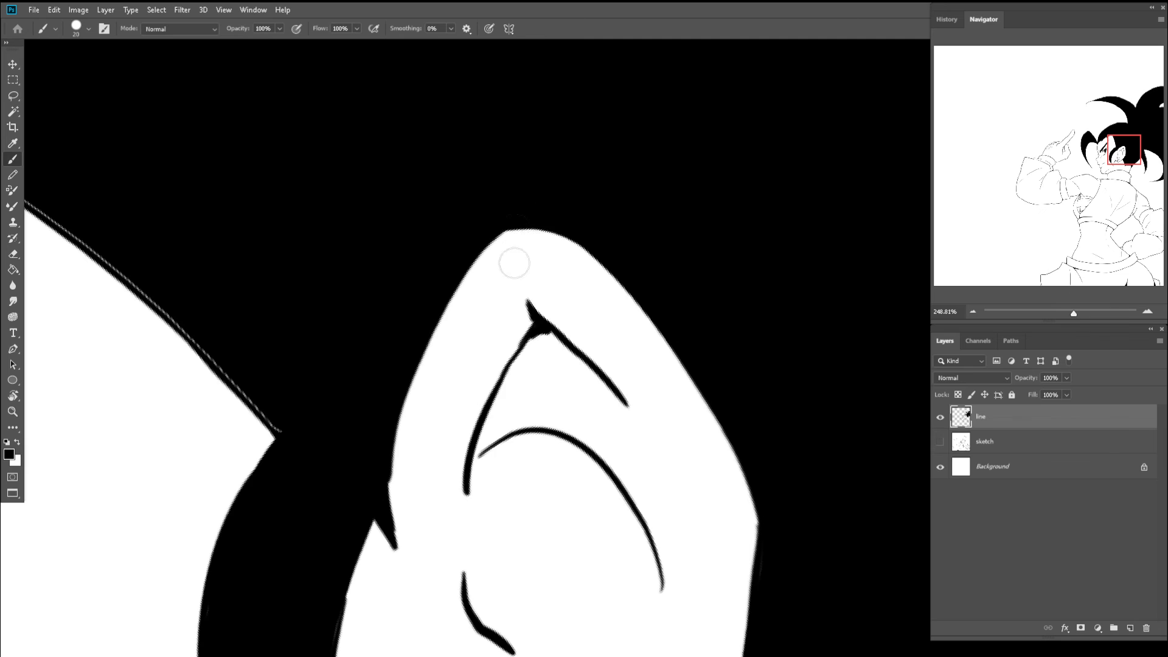
pyautogui.moveTo(481, 440)
pyautogui.mouseDown()
pyautogui.moveTo(462, 287)
pyautogui.moveTo(444, 347)
pyautogui.moveTo(443, 411)
pyautogui.mouseUp()
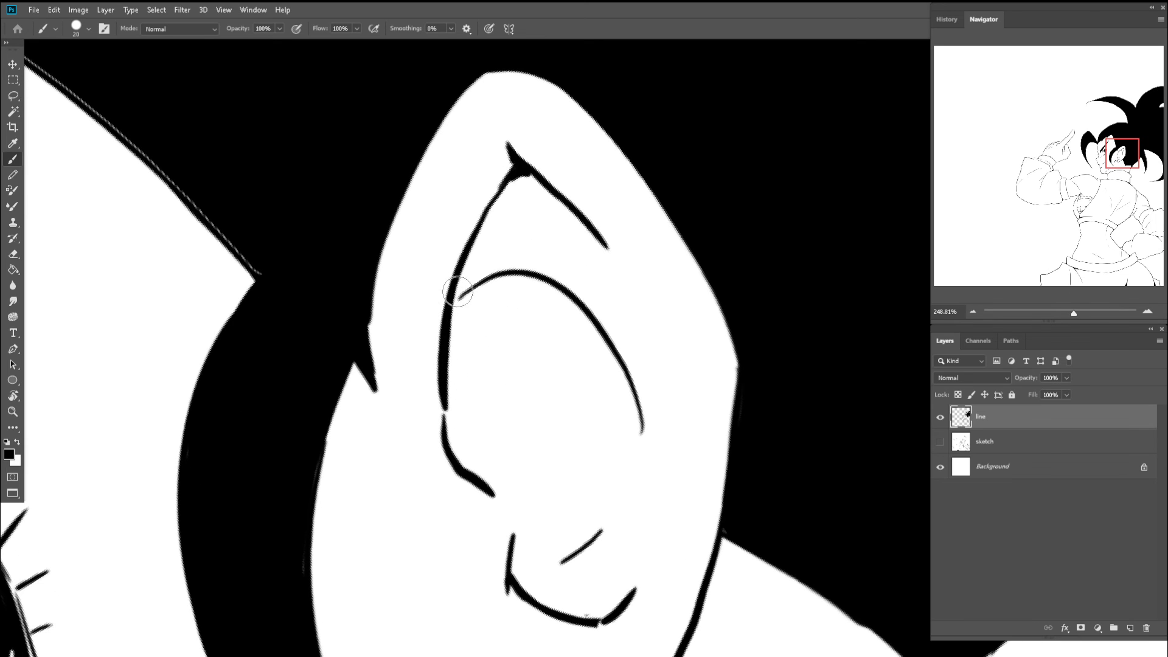
pyautogui.moveTo(461, 297)
pyautogui.mouseDown()
pyautogui.moveTo(445, 374)
pyautogui.moveTo(363, 316)
pyautogui.moveTo(469, 281)
pyautogui.moveTo(421, 282)
pyautogui.mouseUp()
pyautogui.click(421, 281)
# - Paint over the seams along the jagged forehead hairline down to where it meets the front lock
pyautogui.press('b')
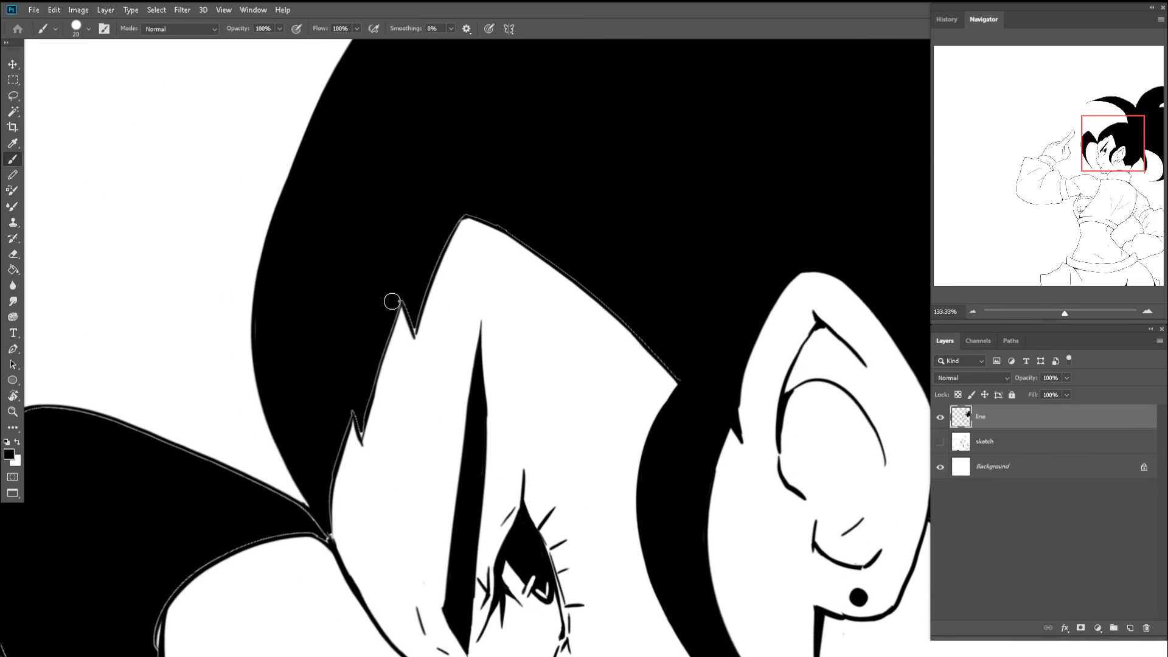
pyautogui.moveTo(364, 360); pyautogui.dragTo(417, 218)
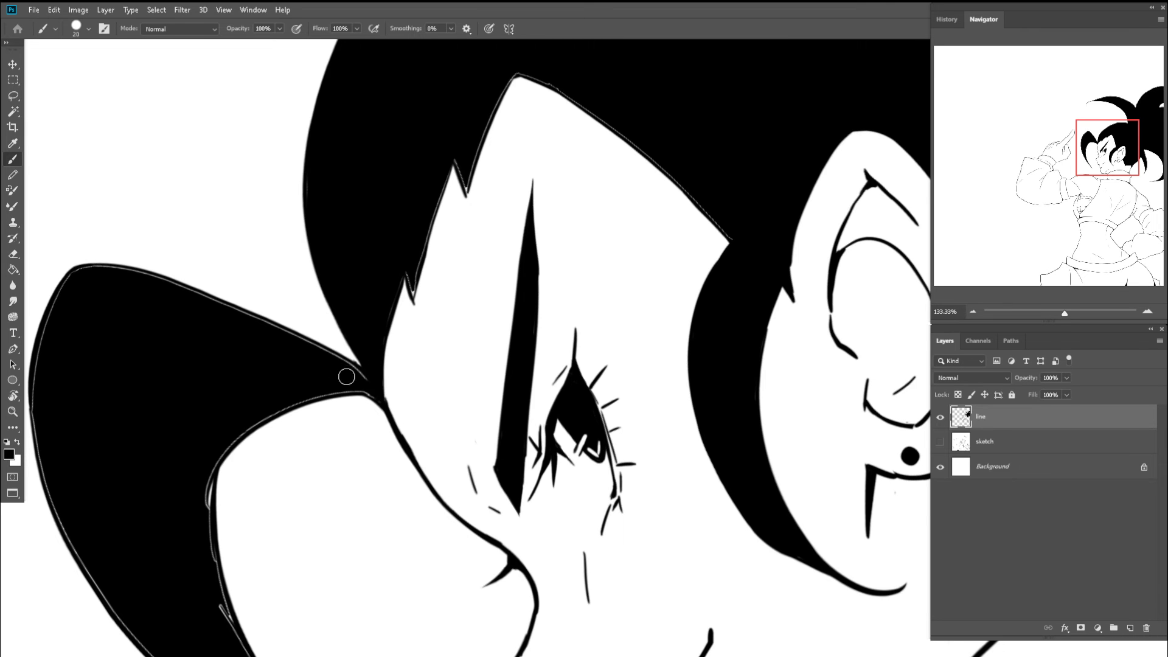
pyautogui.moveTo(360, 374); pyautogui.dragTo(301, 350)
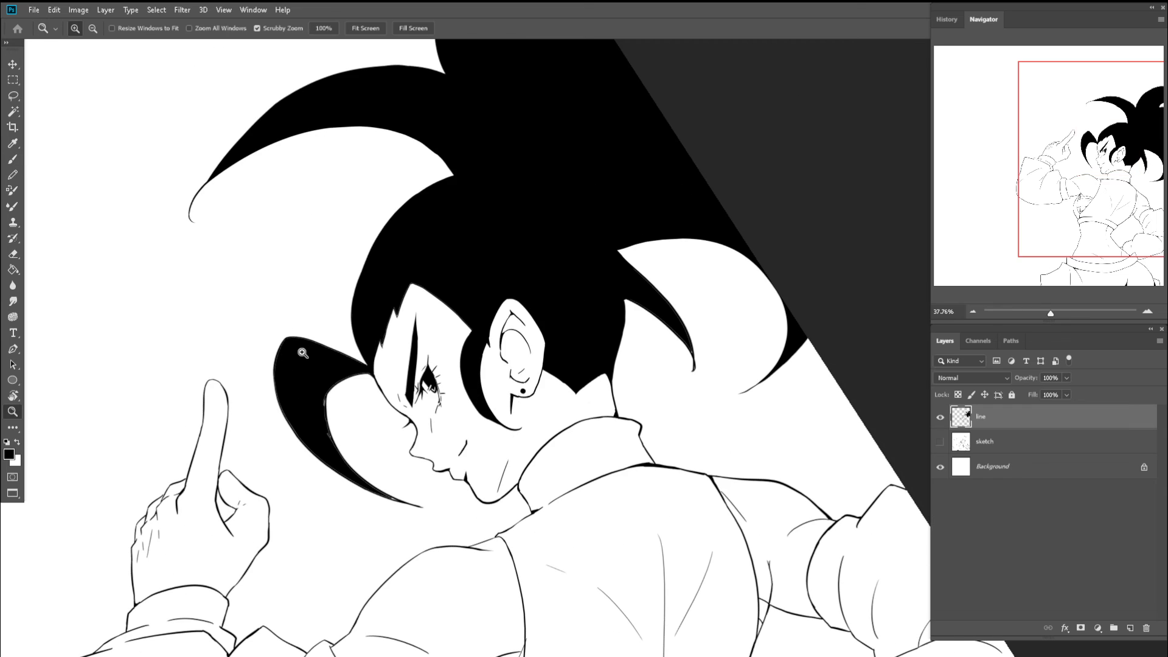
# - Cover the seam along the lower inner edge of the front lock toward its tip
pyautogui.moveTo(330, 424); pyautogui.dragTo(378, 448)
pyautogui.moveTo(335, 352)
pyautogui.mouseDown()
pyautogui.moveTo(340, 420)
pyautogui.moveTo(269, 274)
pyautogui.moveTo(354, 402)
pyautogui.moveTo(243, 304)
pyautogui.moveTo(253, 297)
pyautogui.mouseUp()
pyautogui.moveTo(200, 233); pyautogui.dragTo(294, 321)
pyautogui.moveTo(352, 373)
pyautogui.mouseDown()
pyautogui.moveTo(399, 404)
pyautogui.moveTo(232, 292)
pyautogui.moveTo(420, 384)
pyautogui.mouseUp()
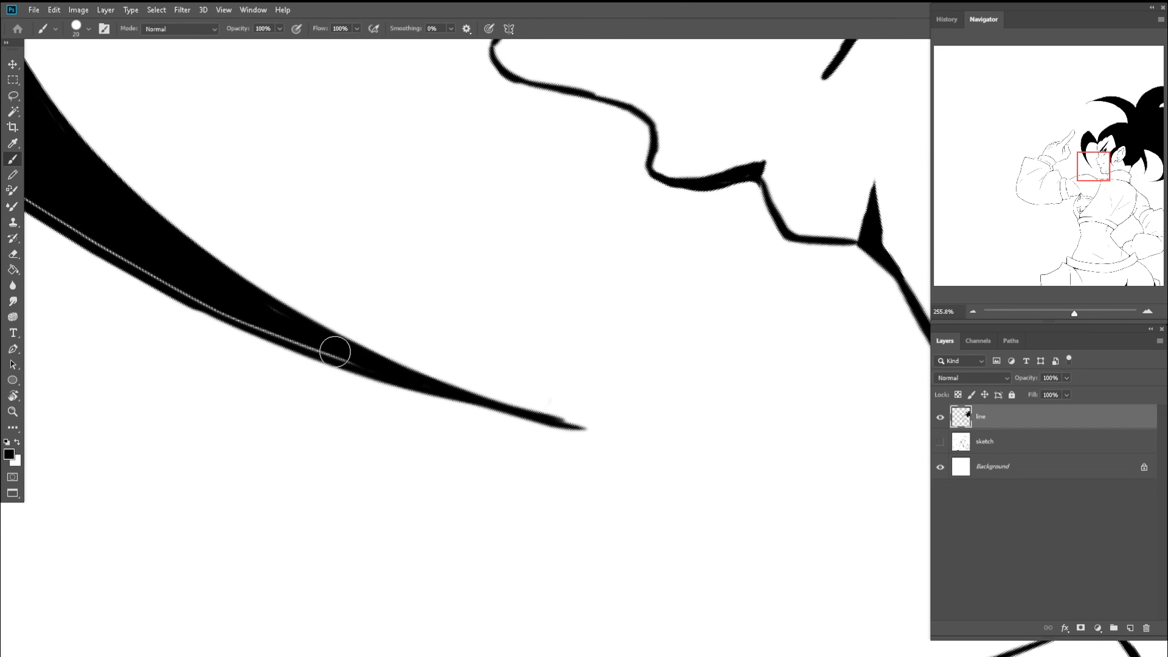
# - Paint over the seam along the front lock's lower outer edge and trim its tip with the Eraser
pyautogui.moveTo(342, 355); pyautogui.dragTo(176, 274)
pyautogui.moveTo(202, 263); pyautogui.dragTo(255, 326)
pyautogui.scroll(3, 255, 325)
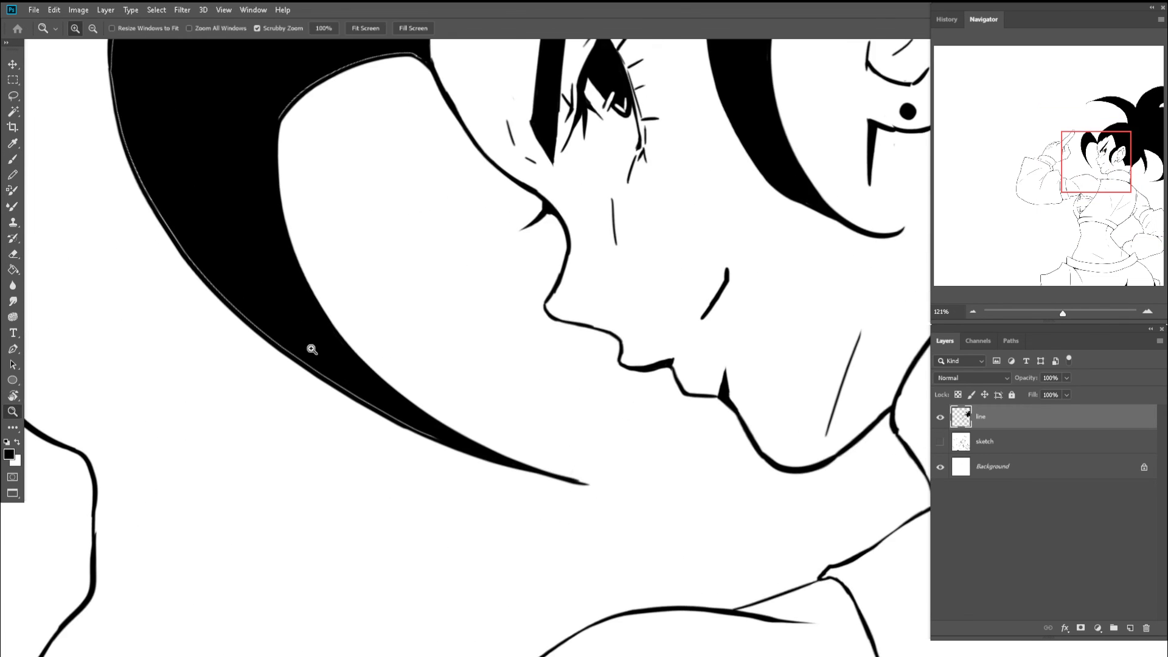
pyautogui.moveTo(189, 256)
pyautogui.mouseDown()
pyautogui.moveTo(275, 339)
pyautogui.moveTo(187, 252)
pyautogui.moveTo(297, 322)
pyautogui.mouseUp()
pyautogui.hotkey('ctrl', 'z')
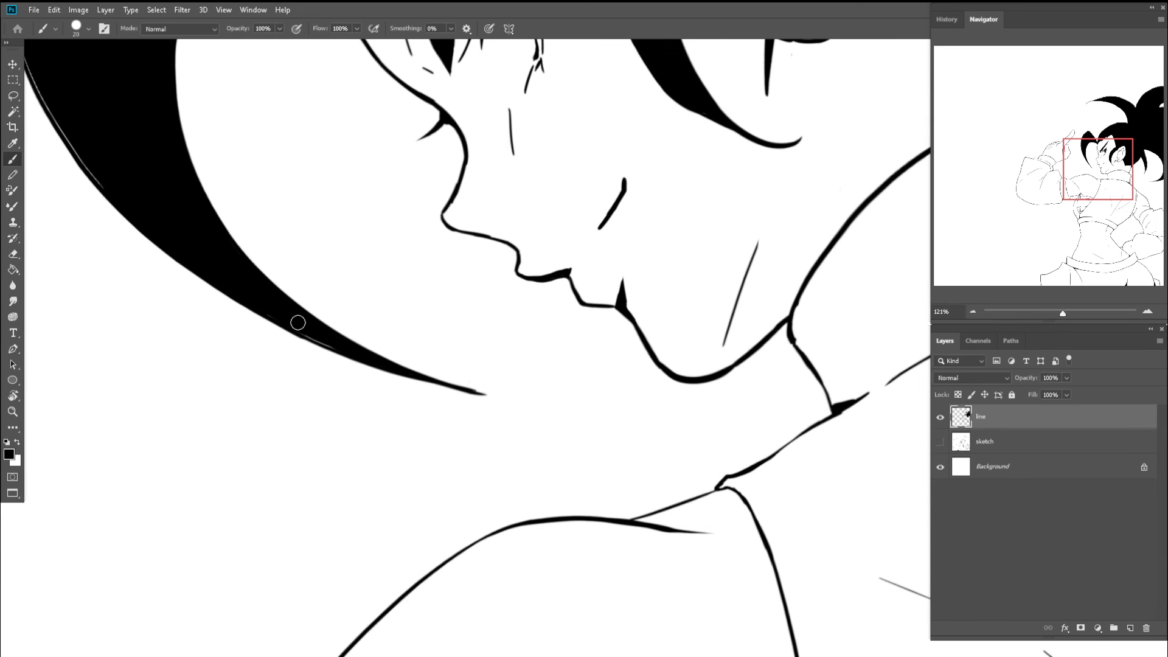
pyautogui.press('e')
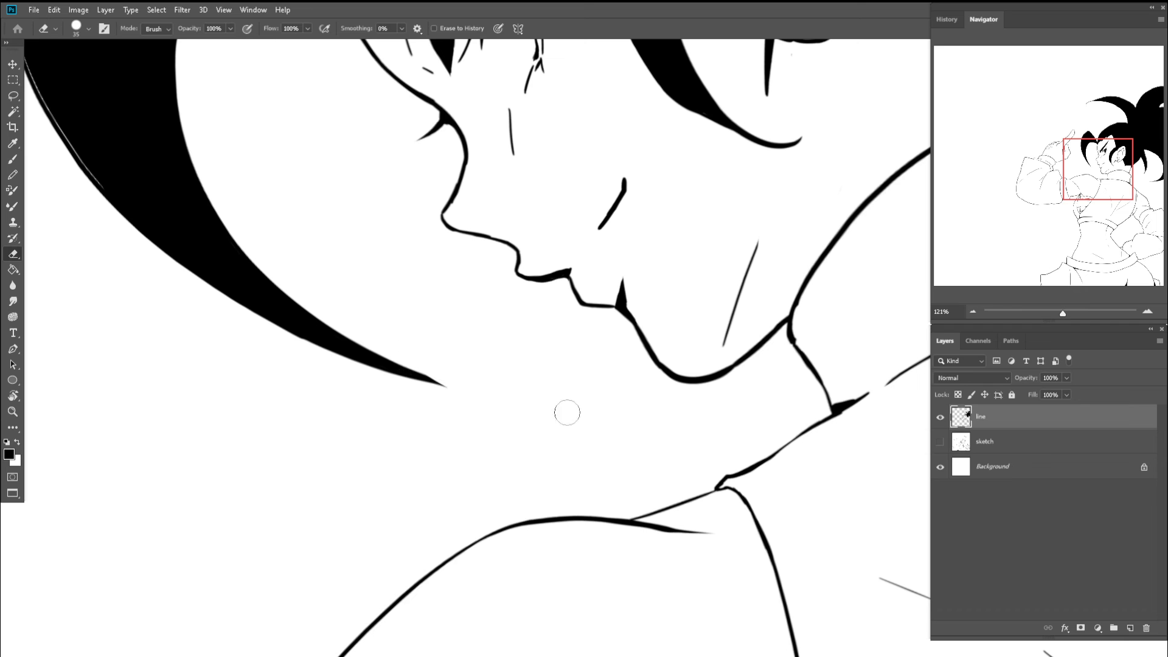
# - Cover the seam along the front lock's upper inner edge, from its bend to the forehead junction
pyautogui.press('z')
pyautogui.moveTo(503, 357); pyautogui.dragTo(430, 304)
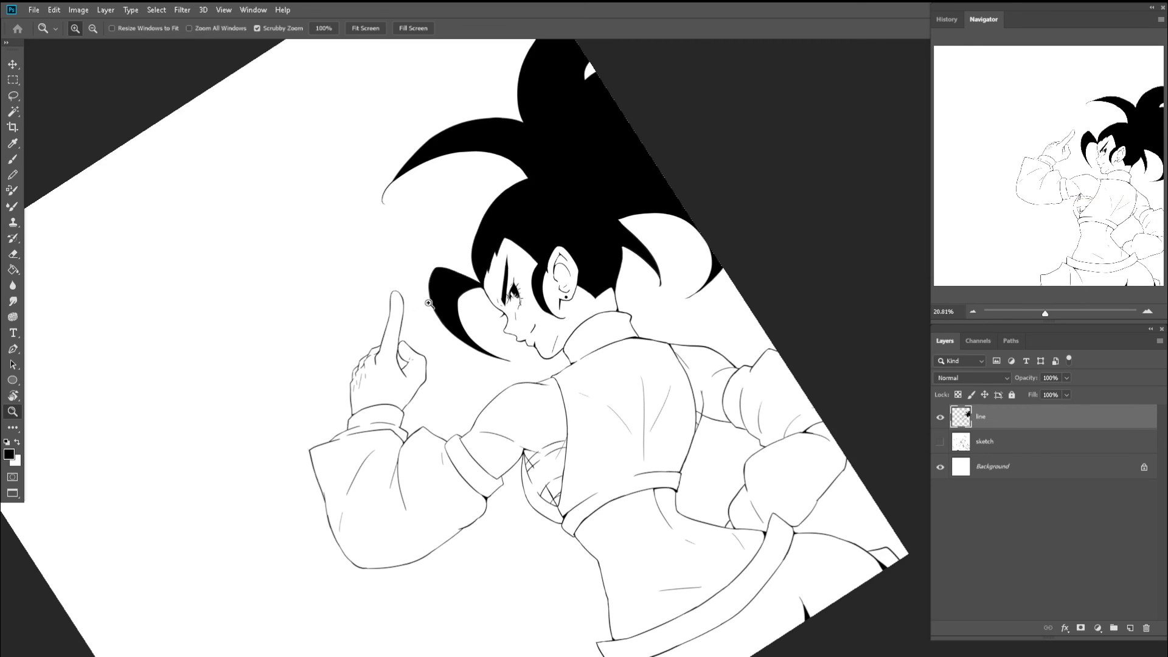
pyautogui.press('Escape')
pyautogui.moveTo(540, 244); pyautogui.dragTo(383, 355)
pyautogui.press('r')
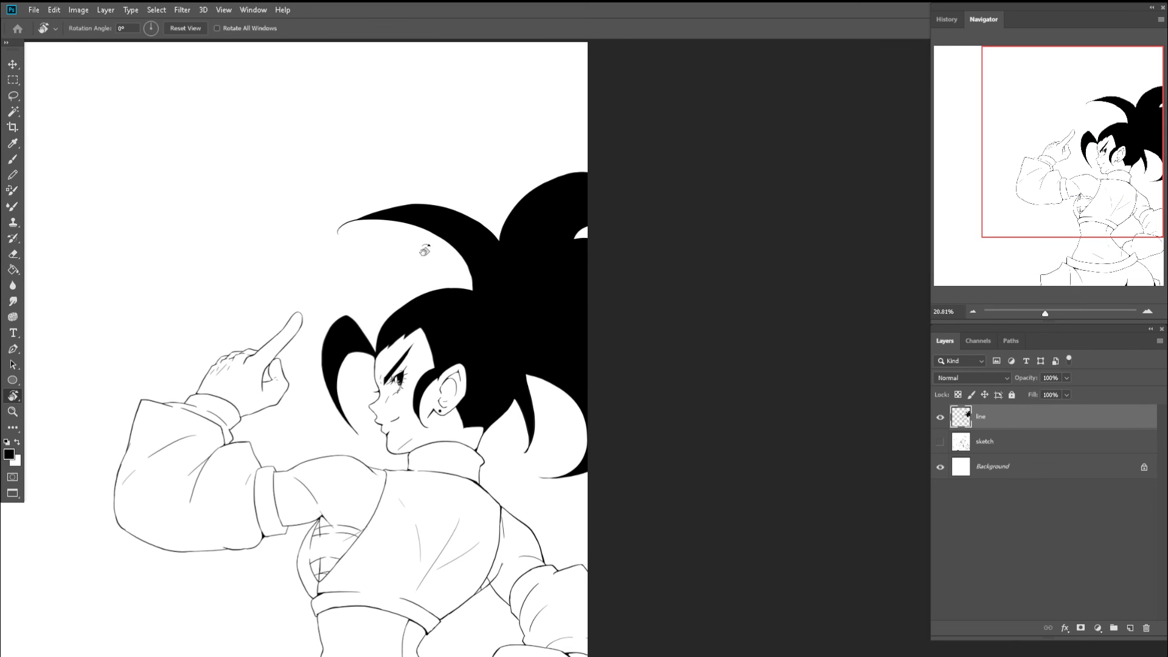
pyautogui.press('z')
pyautogui.moveTo(375, 231); pyautogui.dragTo(443, 240)
pyautogui.scroll(3, 308, 441)
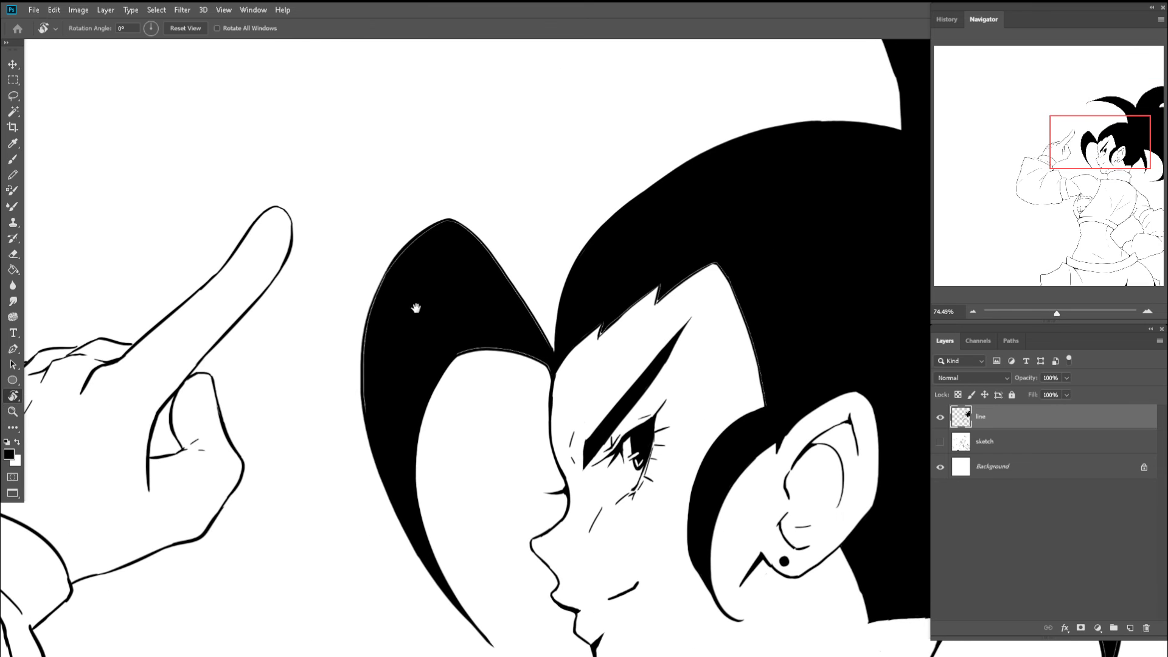
pyautogui.press('r')
pyautogui.scroll(4, 386, 294)
pyautogui.press('b')
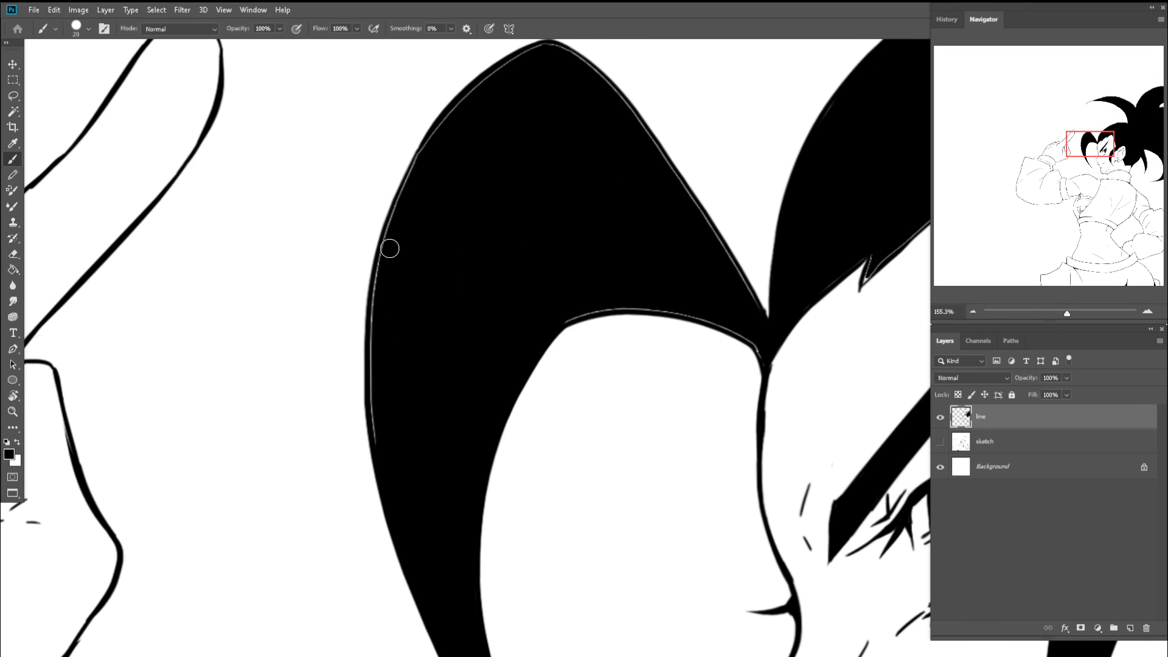
pyautogui.press('r')
pyautogui.moveTo(373, 318); pyautogui.dragTo(647, 305)
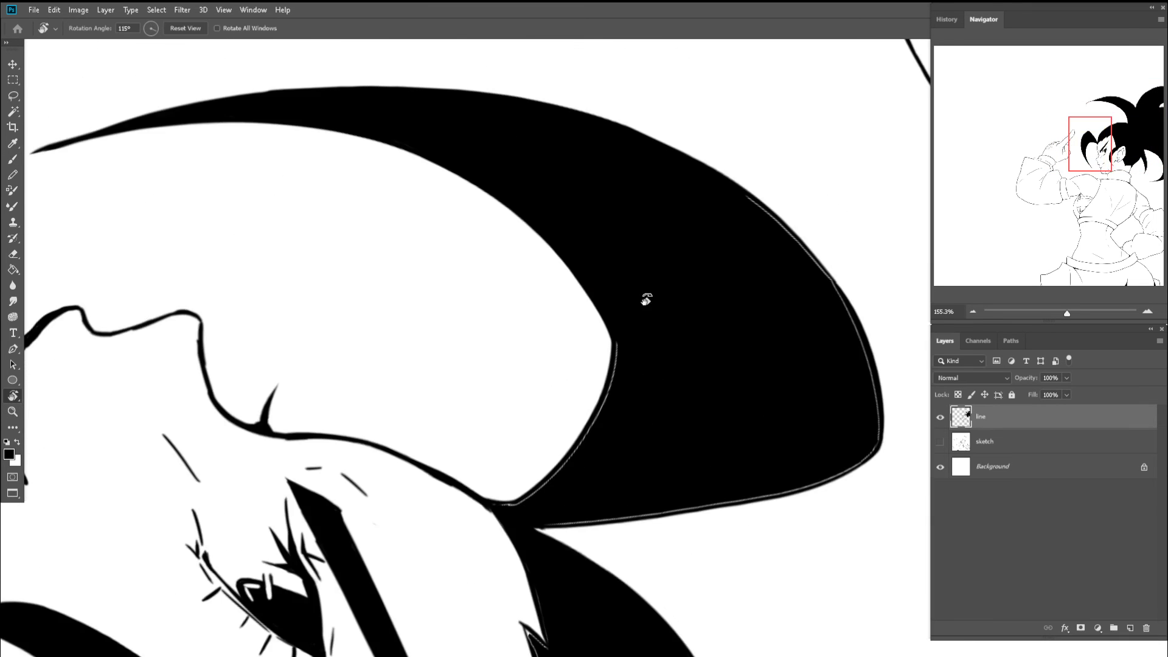
pyautogui.press('b')
pyautogui.press('r')
pyautogui.moveTo(590, 456)
pyautogui.mouseDown()
pyautogui.moveTo(606, 317)
pyautogui.moveTo(663, 474)
pyautogui.moveTo(575, 504)
pyautogui.mouseUp()
pyautogui.press('b')
# - Paint over the seam along the front lock's upper edge from its peak down to the forehead junction
pyautogui.press('space')
pyautogui.press('r')
pyautogui.moveTo(673, 374); pyautogui.dragTo(683, 304)
pyautogui.press('b')
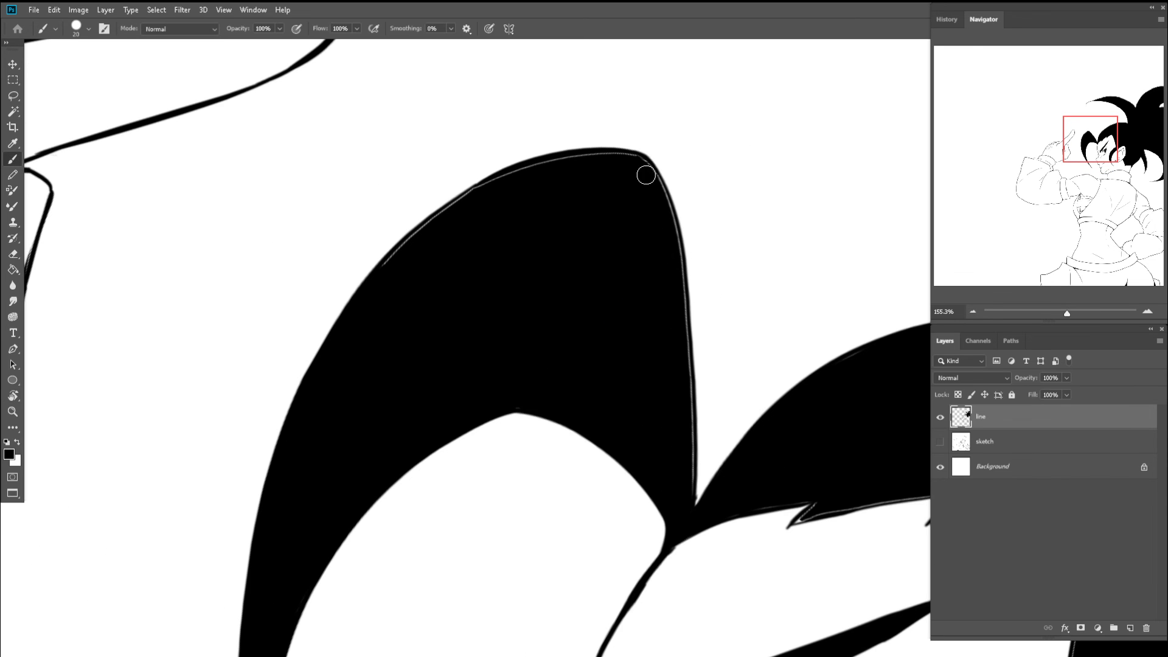
pyautogui.moveTo(646, 175)
pyautogui.mouseDown()
pyautogui.moveTo(680, 359)
pyautogui.moveTo(664, 213)
pyautogui.moveTo(684, 313)
pyautogui.moveTo(680, 296)
pyautogui.moveTo(689, 470)
pyautogui.moveTo(687, 331)
pyautogui.moveTo(686, 514)
pyautogui.mouseUp()
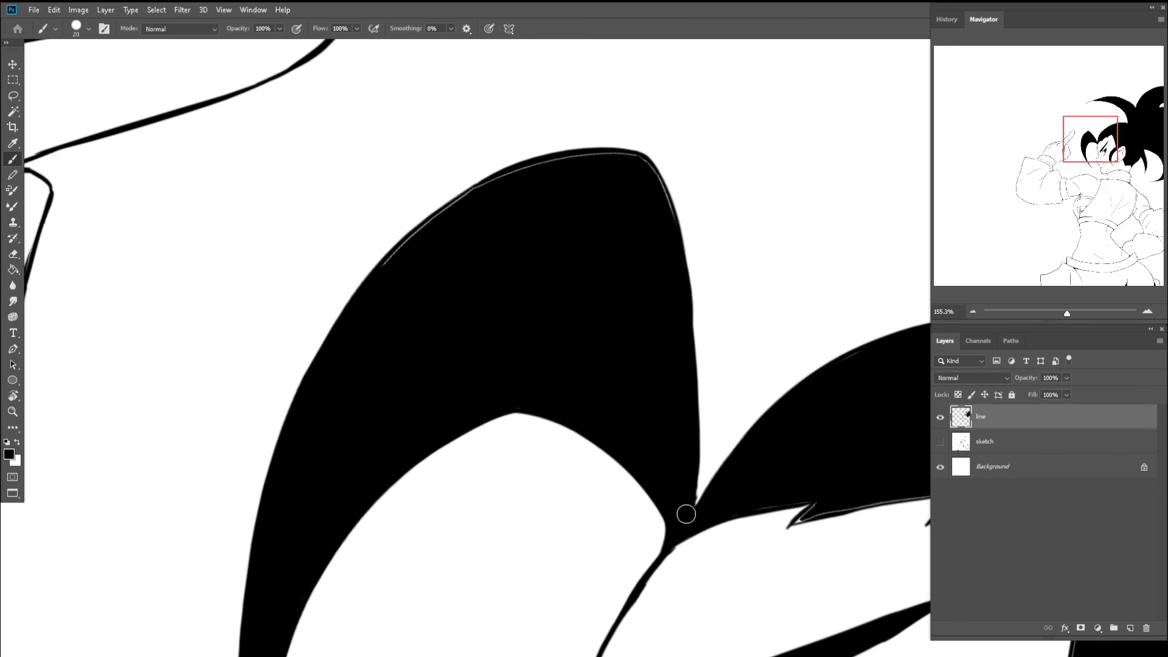
# - Cover the leftover seam on the front lock's outer contour, around its peak and down the side toward the forehead junction
pyautogui.moveTo(686, 417); pyautogui.dragTo(694, 513)
pyautogui.moveTo(693, 331); pyautogui.dragTo(696, 439)
pyautogui.hotkey('ctrl', 'z')
pyautogui.press('space')
pyautogui.moveTo(589, 192); pyautogui.dragTo(616, 270)
pyautogui.press('r')
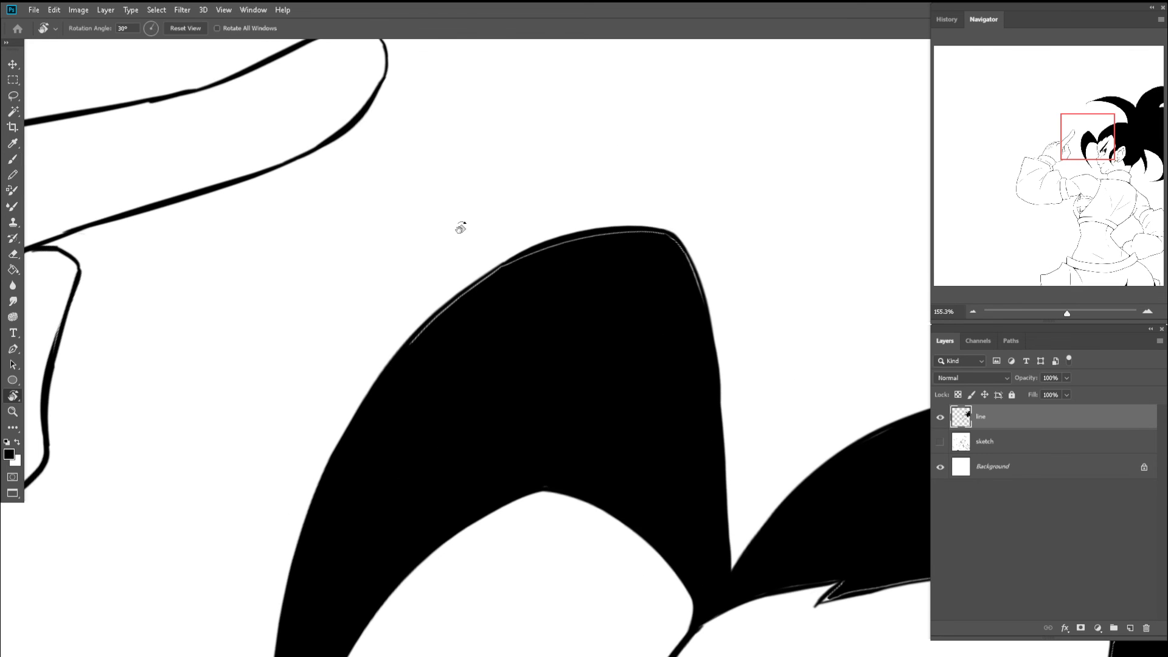
pyautogui.moveTo(460, 227)
pyautogui.mouseDown()
pyautogui.moveTo(645, 195)
pyautogui.moveTo(683, 331)
pyautogui.moveTo(691, 294)
pyautogui.moveTo(633, 243)
pyautogui.mouseUp()
pyautogui.press('b')
pyautogui.press('r')
pyautogui.press('b')
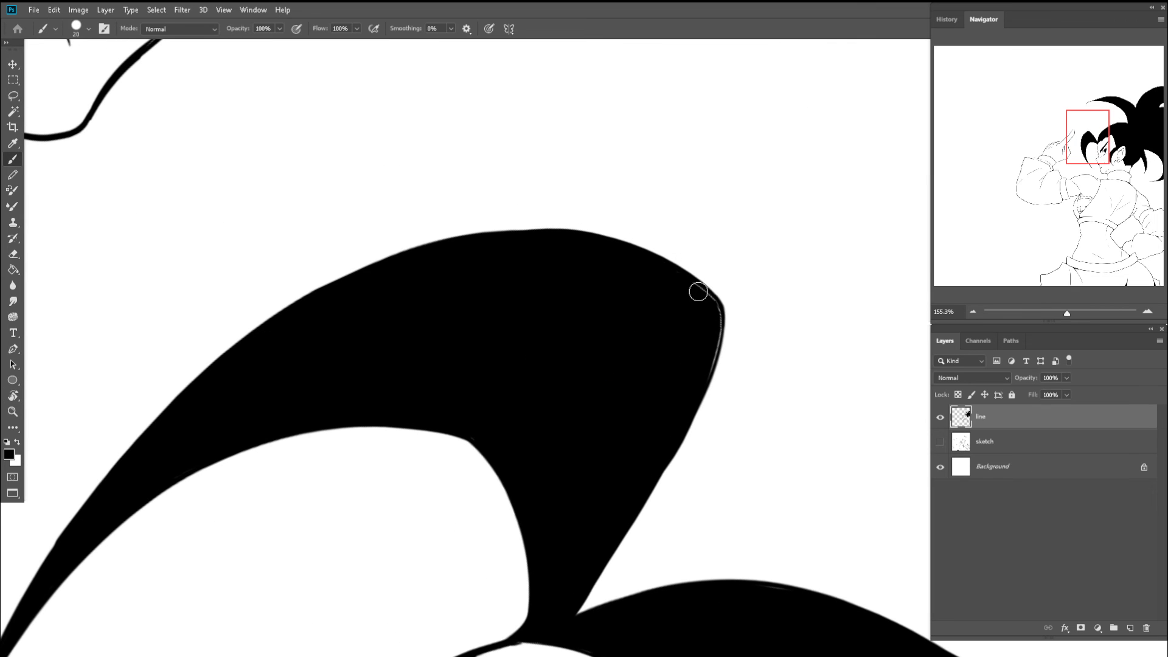
pyautogui.moveTo(698, 292)
pyautogui.mouseDown()
pyautogui.moveTo(709, 360)
pyautogui.moveTo(685, 402)
pyautogui.moveTo(574, 143)
pyautogui.mouseUp()
# - Paint over the seam along the jagged forehead hairline, including both small spikes, up to the temple corner
pyautogui.moveTo(551, 332); pyautogui.dragTo(349, 182)
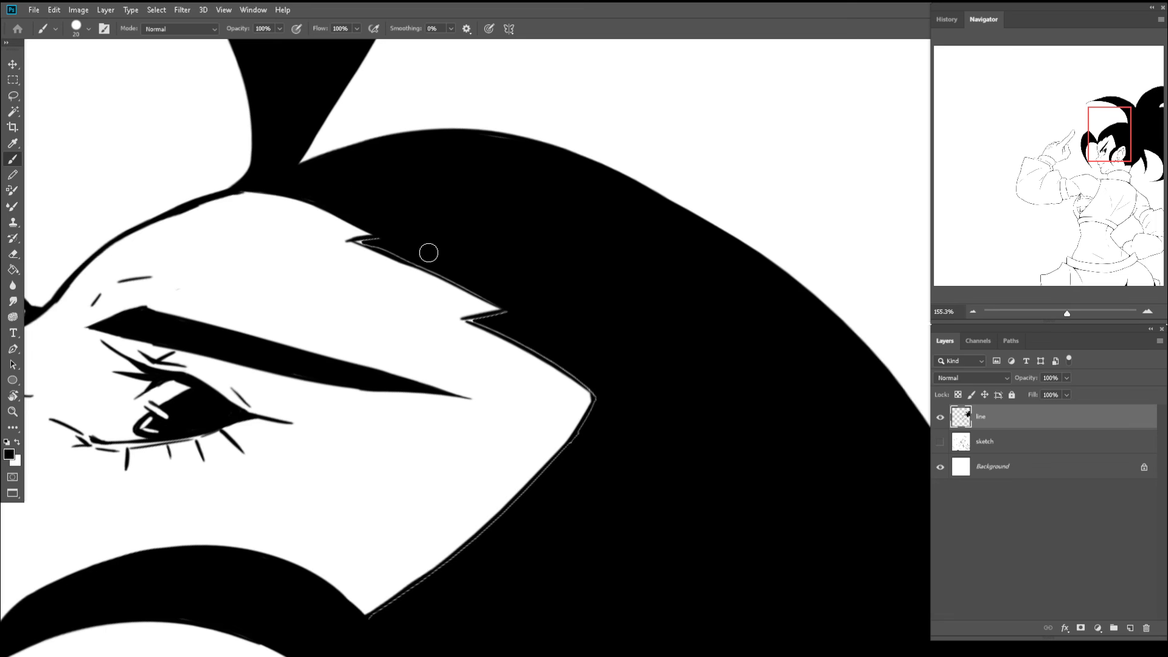
pyautogui.moveTo(429, 253); pyautogui.dragTo(383, 220)
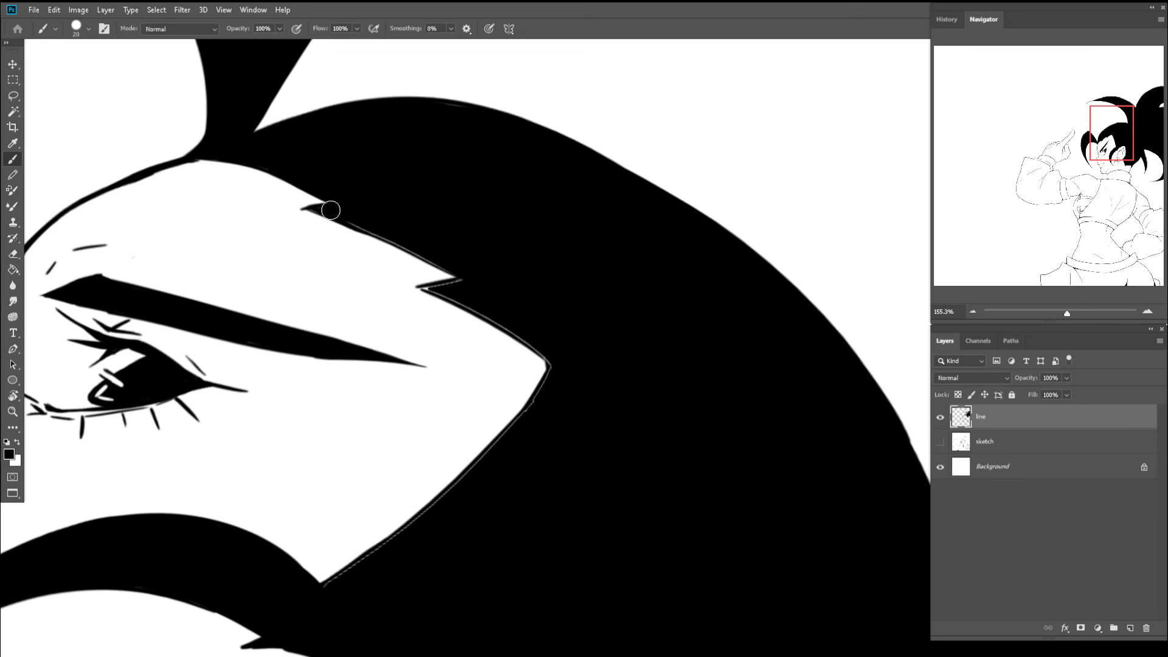
pyautogui.moveTo(334, 213); pyautogui.dragTo(523, 301)
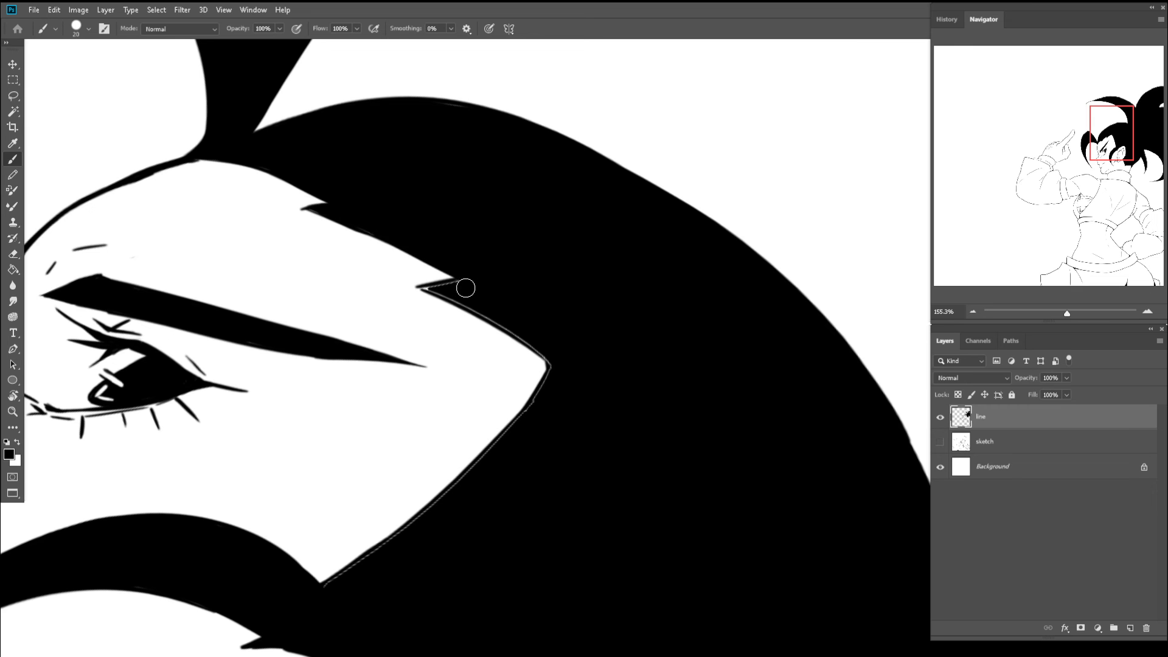
pyautogui.moveTo(434, 283); pyautogui.dragTo(359, 234)
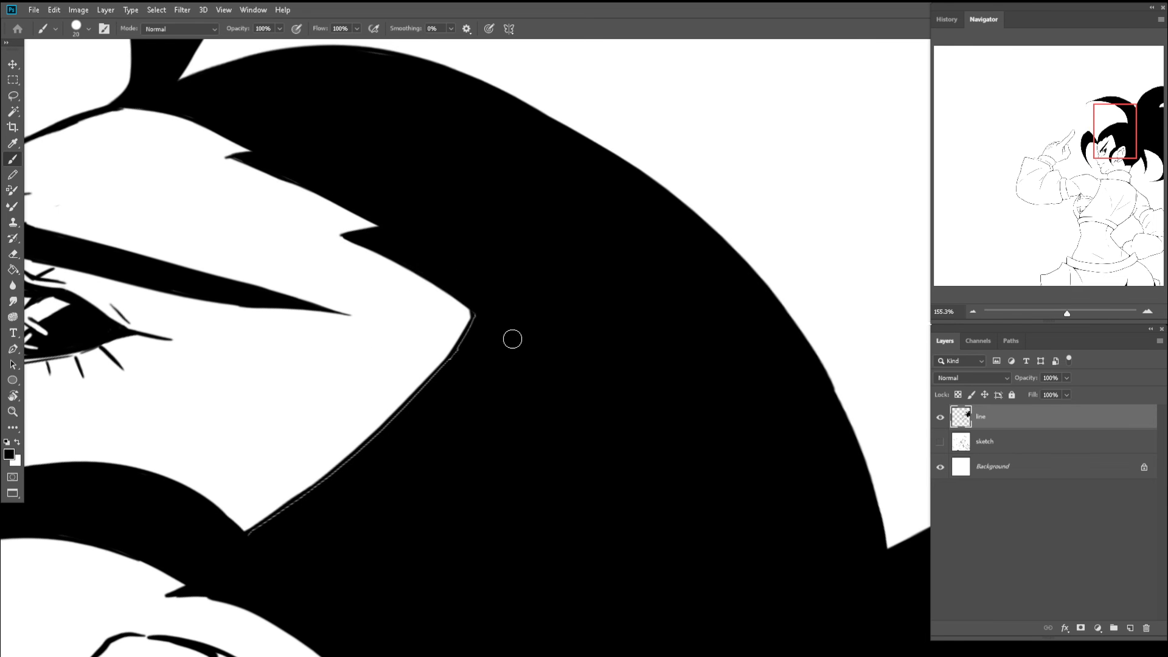
# - Cover the seam along the temple hairline from its upper corner down to the lock in front of the ear
pyautogui.press('r')
pyautogui.moveTo(509, 317); pyautogui.dragTo(510, 402)
pyautogui.moveTo(353, 288); pyautogui.dragTo(506, 165)
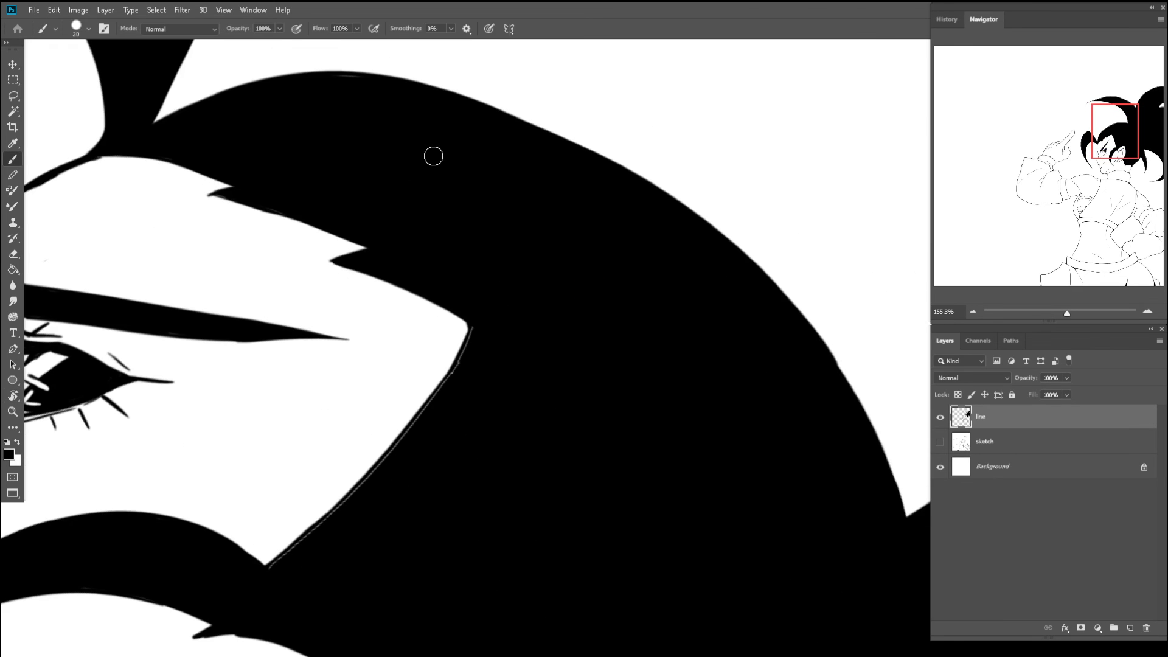
pyautogui.moveTo(409, 141); pyautogui.dragTo(418, 256)
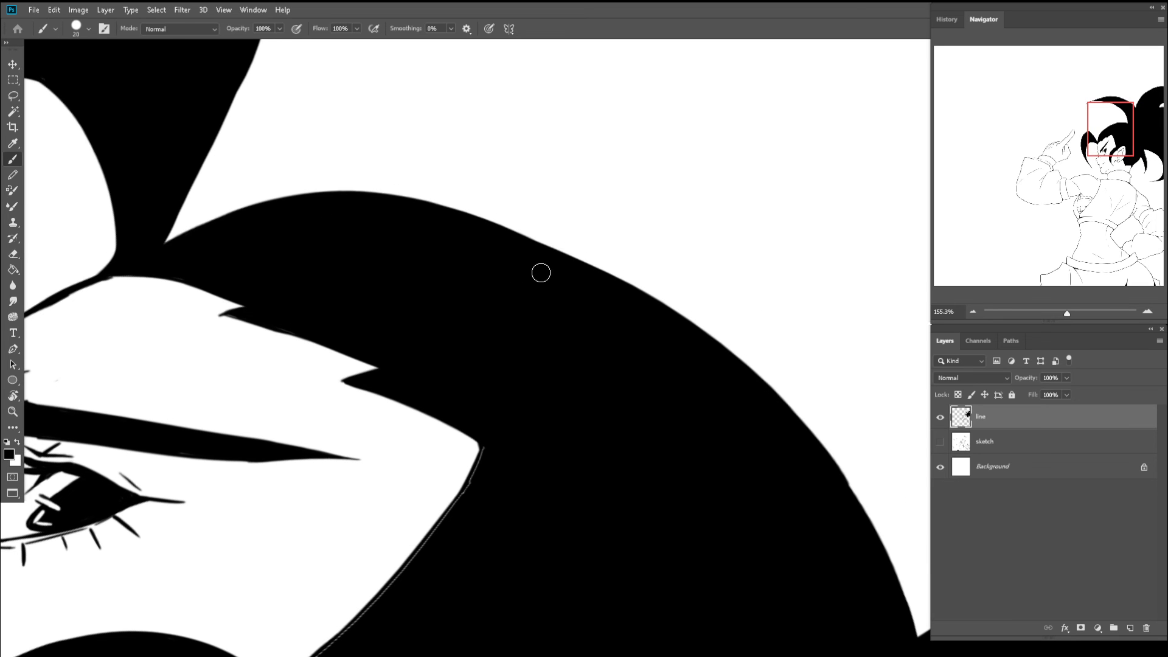
pyautogui.press('r')
pyautogui.moveTo(540, 273); pyautogui.dragTo(500, 338)
pyautogui.moveTo(617, 358); pyautogui.dragTo(448, 119)
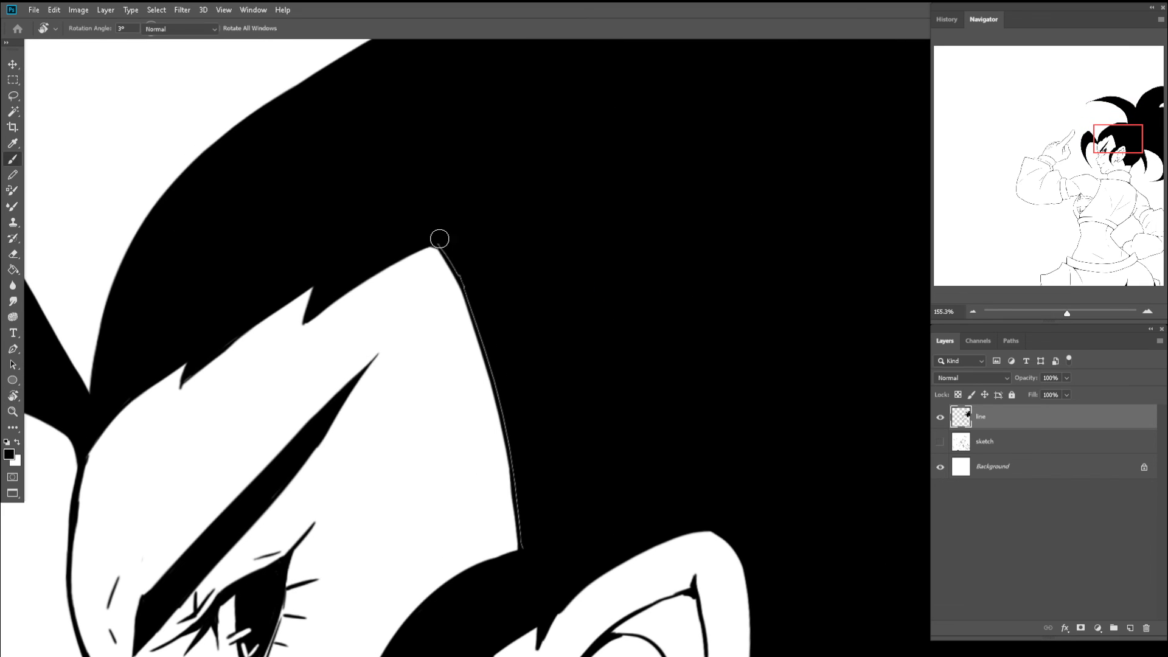
pyautogui.moveTo(440, 240)
pyautogui.mouseDown()
pyautogui.moveTo(487, 316)
pyautogui.moveTo(521, 438)
pyautogui.moveTo(497, 328)
pyautogui.mouseUp()
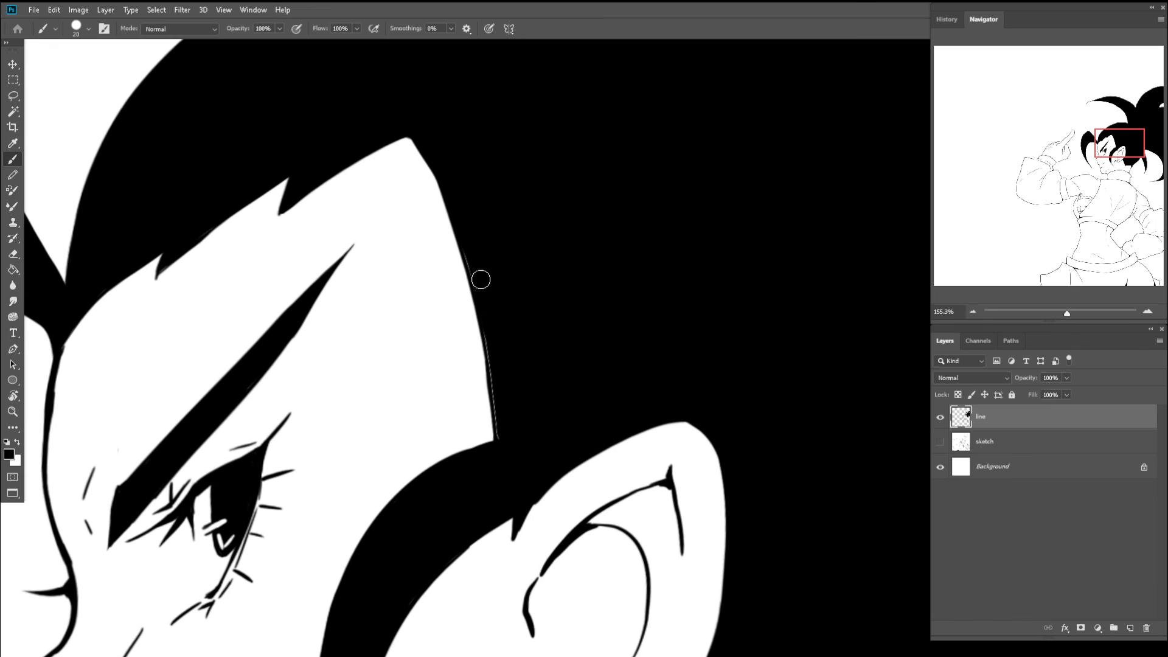
pyautogui.press('z')
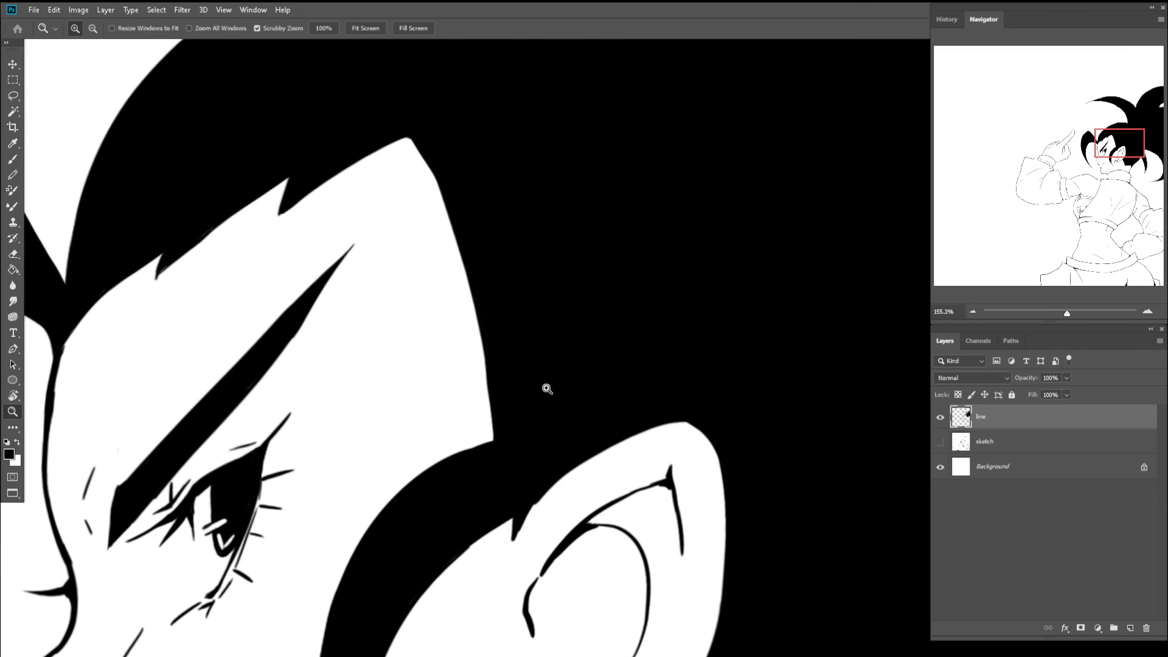
# - Add a new layer between the line and sketch layers and name it fill
pyautogui.moveTo(547, 392)
pyautogui.mouseDown()
pyautogui.moveTo(521, 417)
pyautogui.moveTo(471, 294)
pyautogui.mouseUp()
pyautogui.scroll(-2, 495, 382)
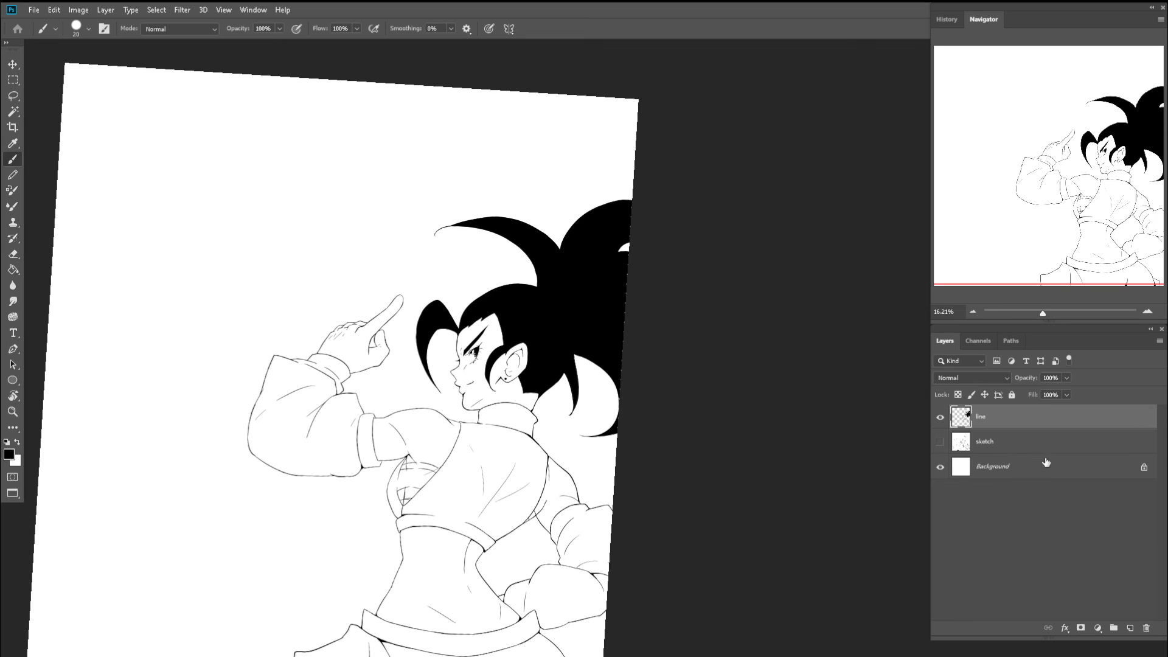
pyautogui.click(1045, 451)
pyautogui.click(1129, 627)
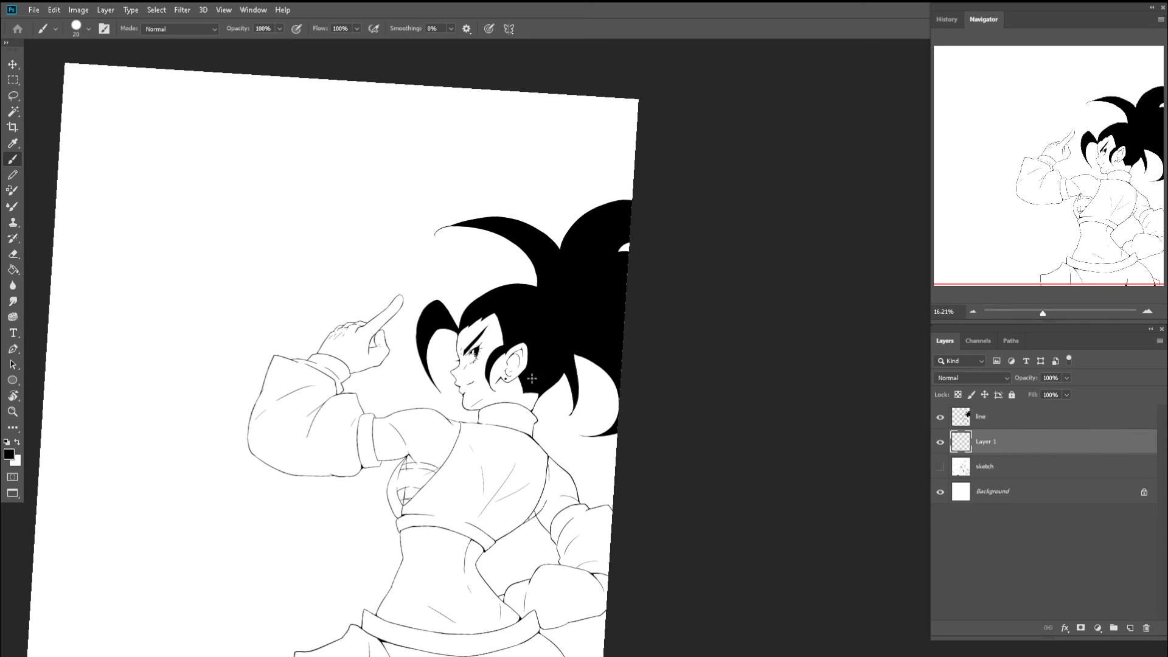
pyautogui.doubleClick(985, 442)
pyautogui.write('fill')
pyautogui.press('Return')
# - Fill the raised arm's sleeve with its cuffs and the crop top with its collar and hem in solid black
pyautogui.press('g')
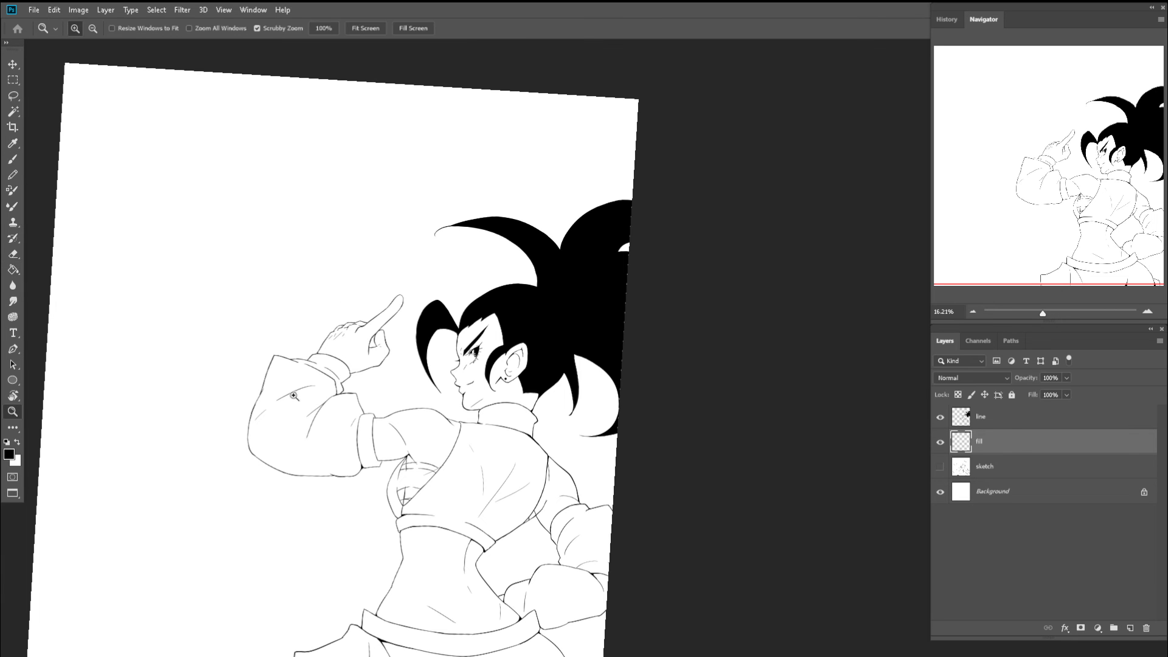
pyautogui.moveTo(294, 396); pyautogui.dragTo(322, 401)
pyautogui.click(307, 417)
pyautogui.moveTo(380, 459); pyautogui.dragTo(370, 238)
pyautogui.click(480, 268)
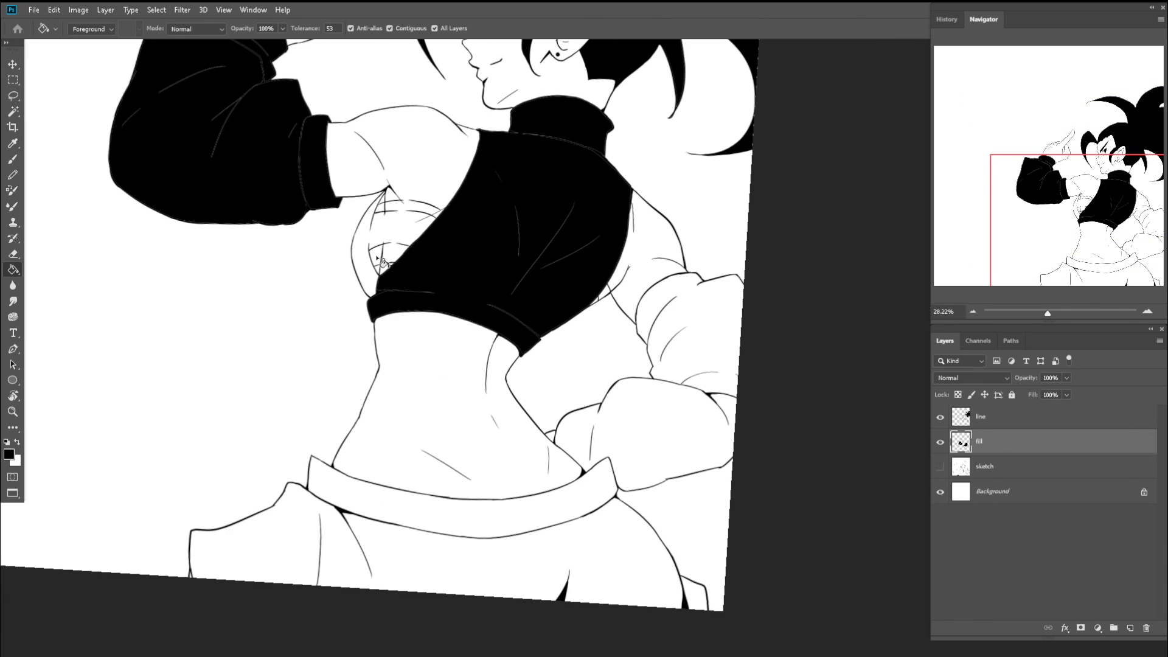
# - Fill the top's narrow front panel beside the chest wrap with black and paint over the light creases in the clothing
pyautogui.press('b')
pyautogui.scroll(3, 359, 244)
pyautogui.moveTo(378, 203)
pyautogui.mouseDown()
pyautogui.moveTo(369, 280)
pyautogui.moveTo(377, 243)
pyautogui.moveTo(380, 298)
pyautogui.moveTo(331, 269)
pyautogui.mouseUp()
pyautogui.press('g')
pyautogui.click(362, 214)
pyautogui.press('b')
pyautogui.press('z')
pyautogui.press('g')
pyautogui.click(479, 298)
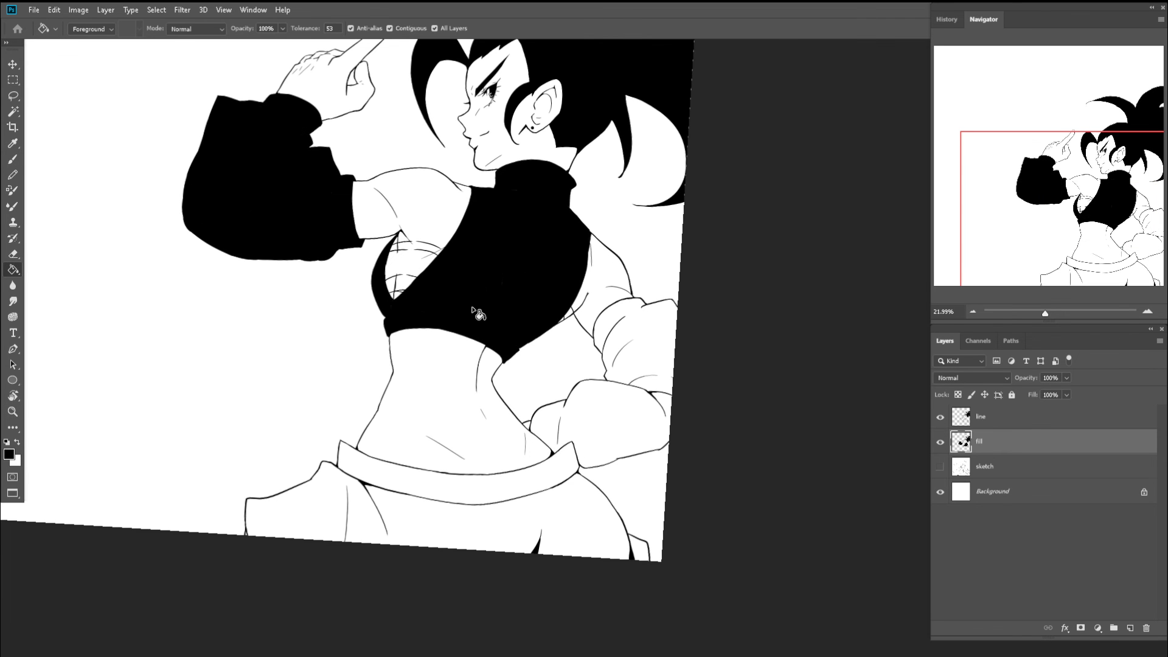
# - Brush the ragged inner edge of the narrow panel beside the chest wrap into a smooth, solid black contour
pyautogui.press('z')
pyautogui.moveTo(467, 239)
pyautogui.mouseDown()
pyautogui.moveTo(543, 279)
pyautogui.moveTo(563, 308)
pyautogui.moveTo(553, 307)
pyautogui.mouseUp()
pyautogui.moveTo(292, 315); pyautogui.dragTo(345, 304)
pyautogui.press('b')
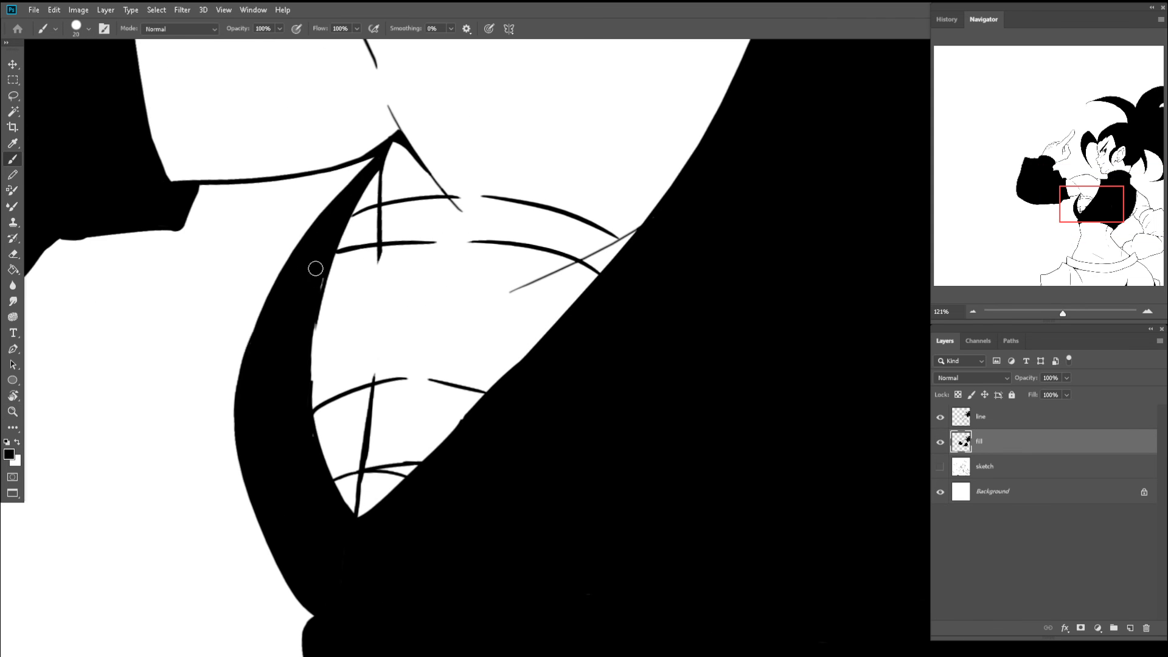
pyautogui.moveTo(324, 260); pyautogui.dragTo(306, 391)
pyautogui.press('z')
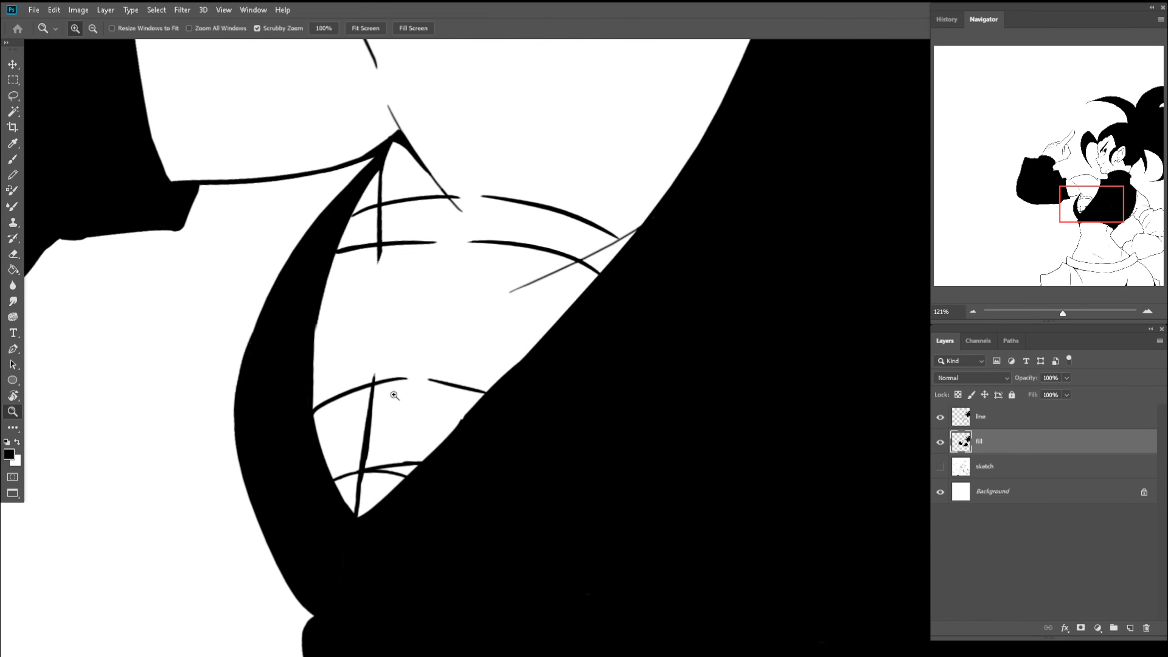
# - Paint over the remaining light specks inside the raised arm's black sleeve
pyautogui.moveTo(397, 396); pyautogui.dragTo(327, 364)
pyautogui.press('b')
pyautogui.moveTo(168, 205); pyautogui.dragTo(196, 261)
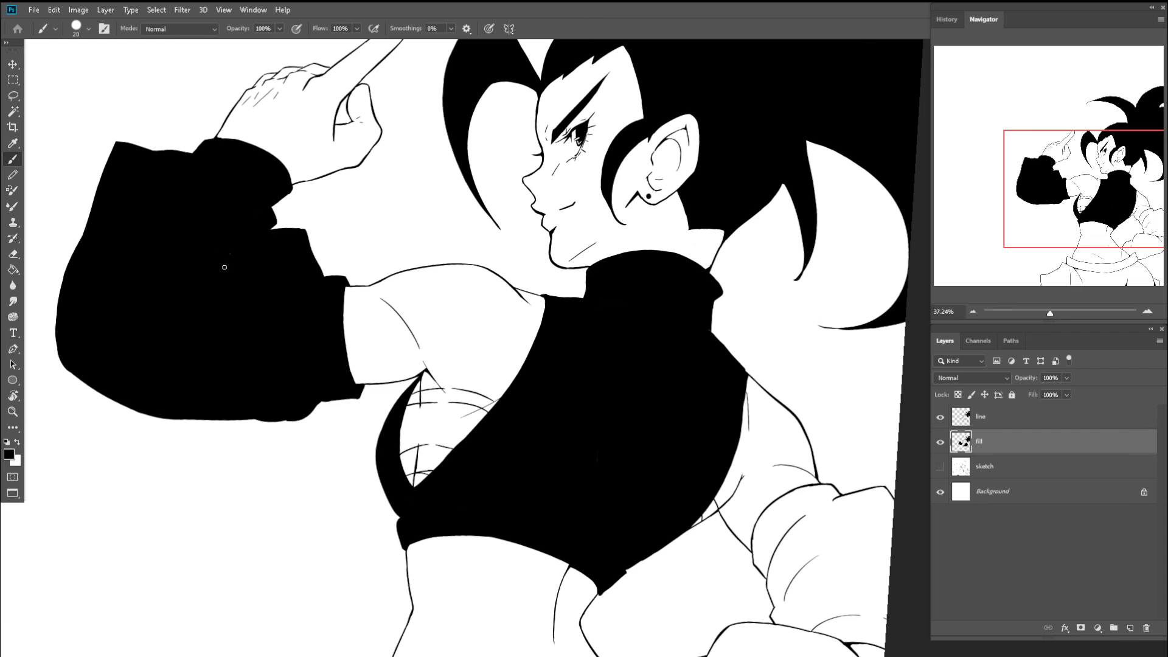
pyautogui.press('z')
pyautogui.moveTo(285, 255); pyautogui.dragTo(299, 219)
pyautogui.press('b')
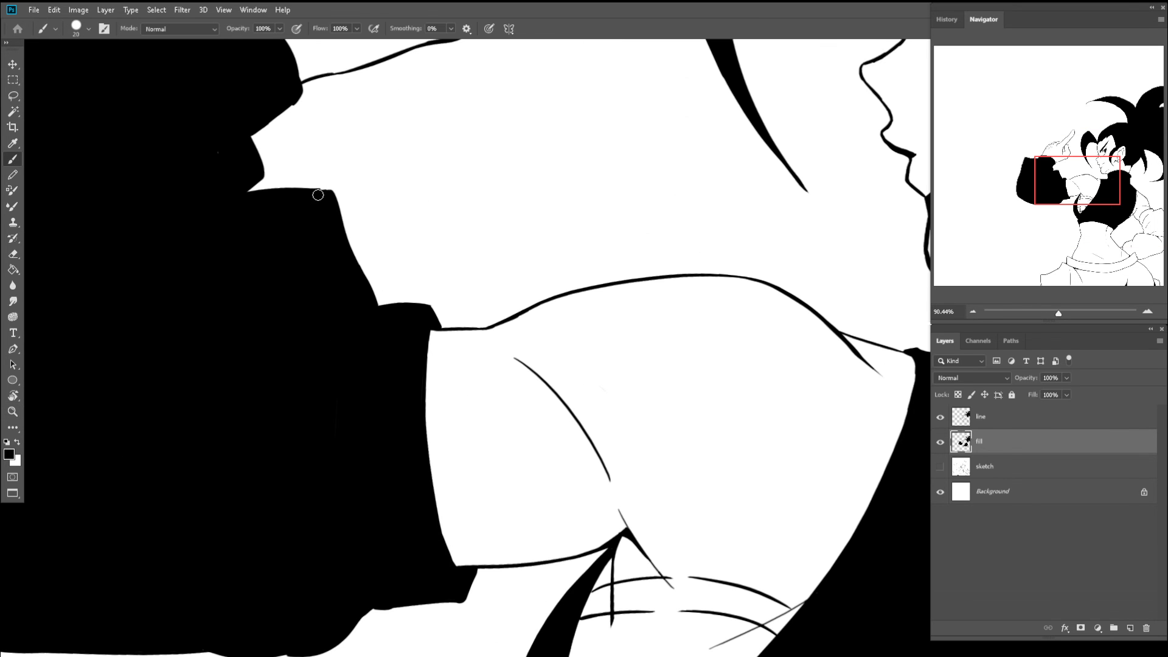
pyautogui.moveTo(224, 161); pyautogui.dragTo(196, 170)
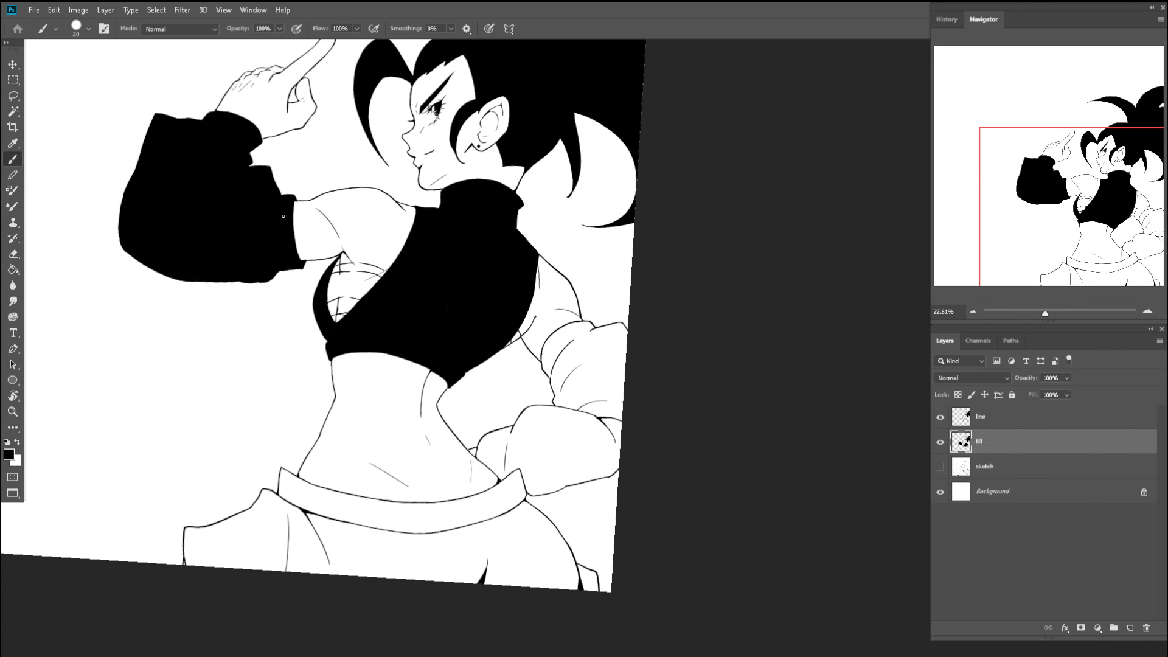
pyautogui.moveTo(344, 239)
pyautogui.mouseDown()
pyautogui.moveTo(346, 370)
pyautogui.moveTo(370, 448)
pyautogui.moveTo(425, 318)
pyautogui.mouseUp()
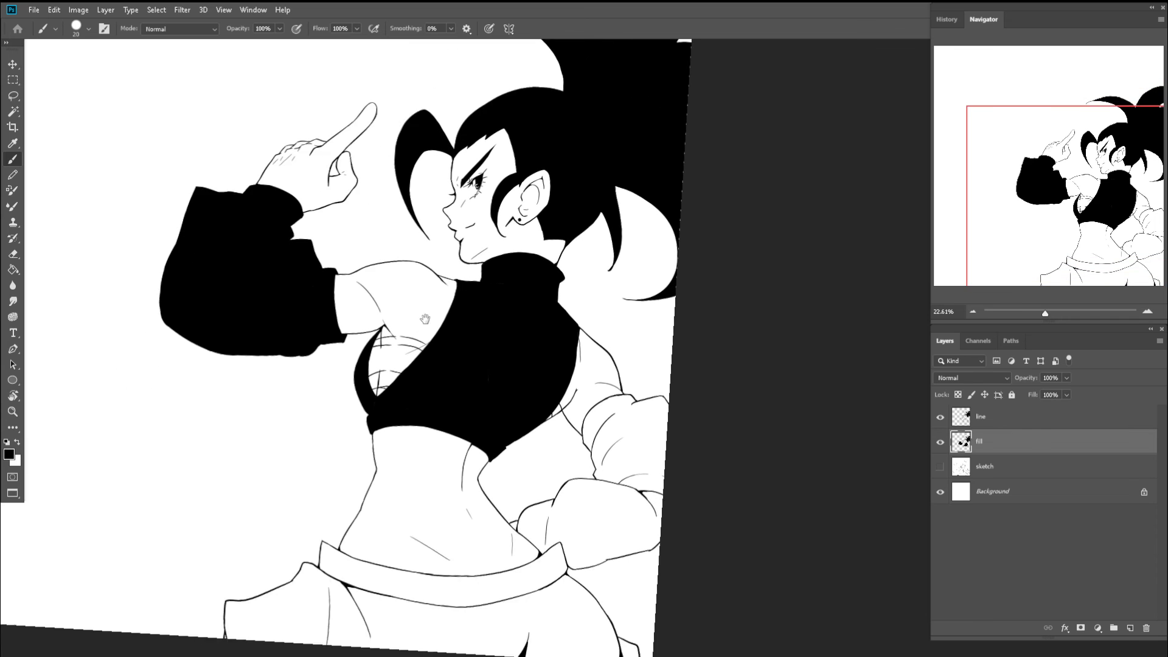
# - Fill the waistband and the pants below it with solid black
pyautogui.moveTo(385, 521); pyautogui.dragTo(439, 316)
pyautogui.press('g')
pyautogui.click(509, 395)
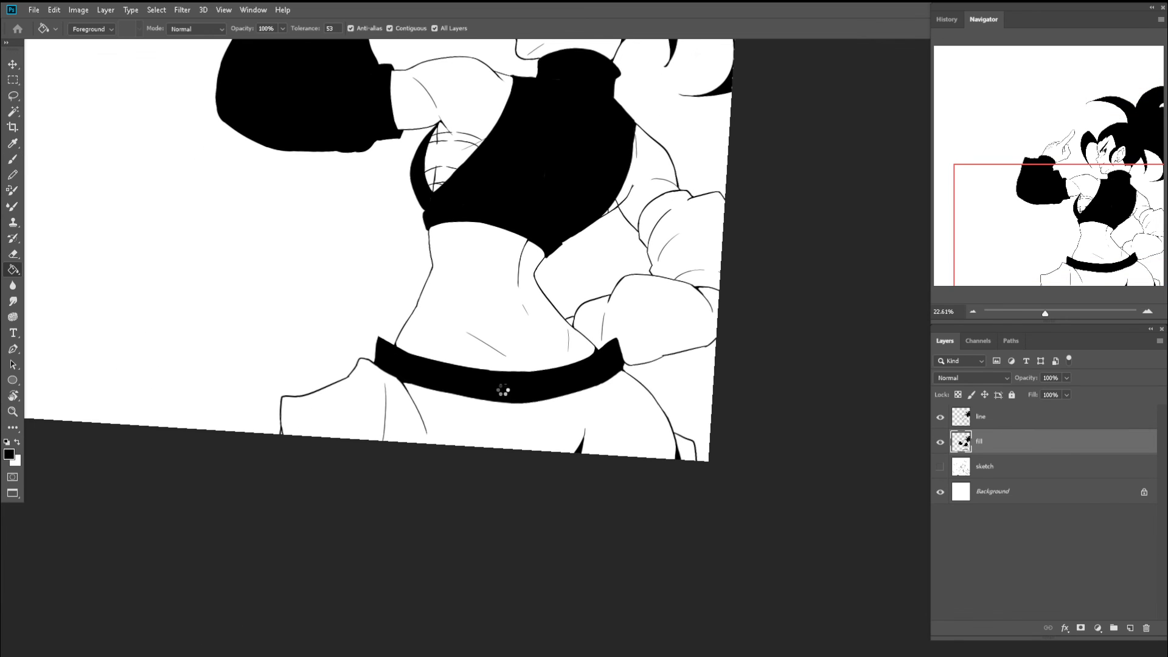
pyautogui.click(496, 436)
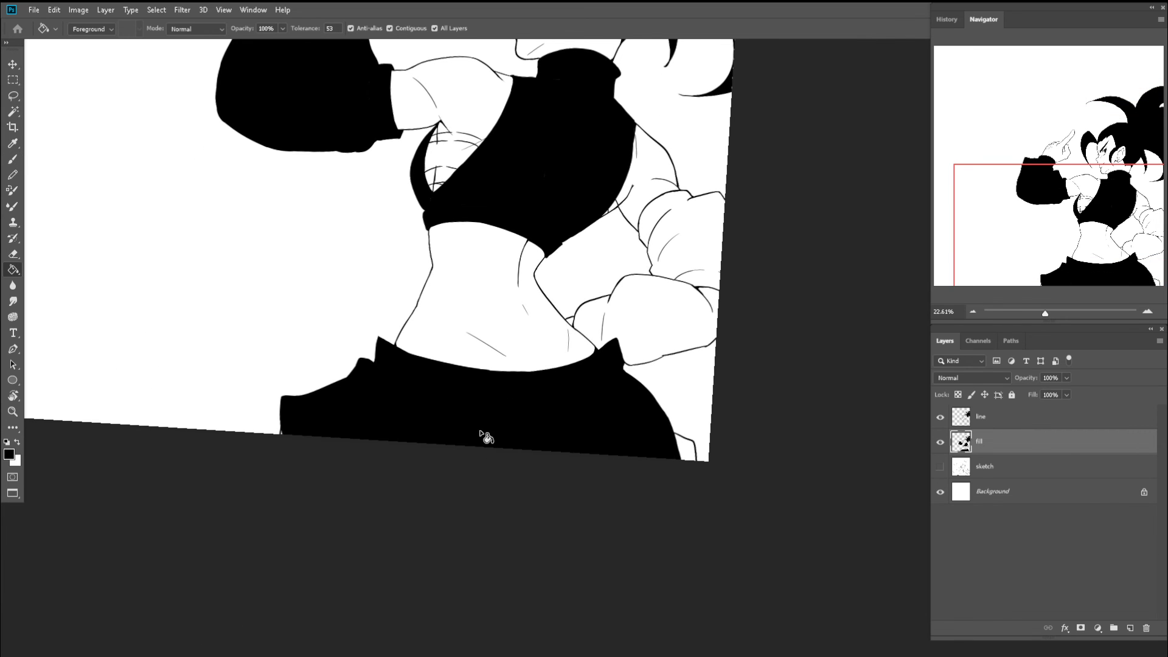
# - Fill the rear arm's lower sleeve with black and close the small white gap between it and the waist
pyautogui.moveTo(615, 338)
pyautogui.mouseDown()
pyautogui.moveTo(502, 402)
pyautogui.moveTo(550, 419)
pyautogui.mouseUp()
pyautogui.click(514, 391)
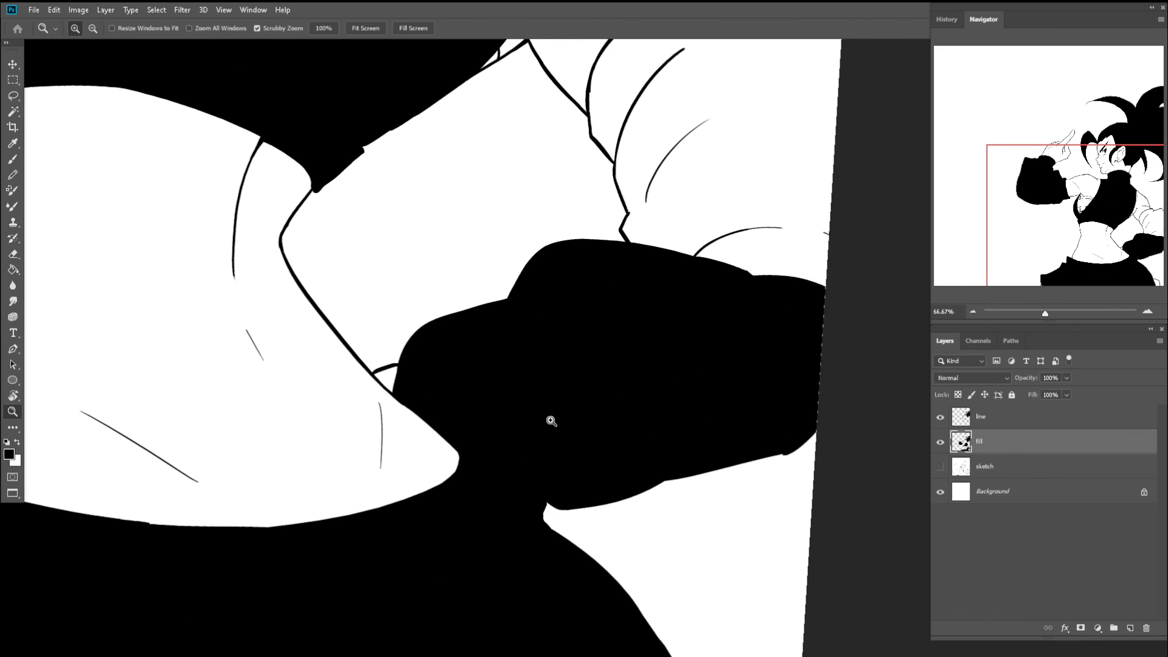
pyautogui.click(386, 384)
pyautogui.press('b')
pyautogui.moveTo(380, 375)
pyautogui.mouseDown()
pyautogui.moveTo(431, 377)
pyautogui.moveTo(397, 361)
pyautogui.moveTo(393, 392)
pyautogui.moveTo(408, 380)
pyautogui.moveTo(410, 409)
pyautogui.mouseUp()
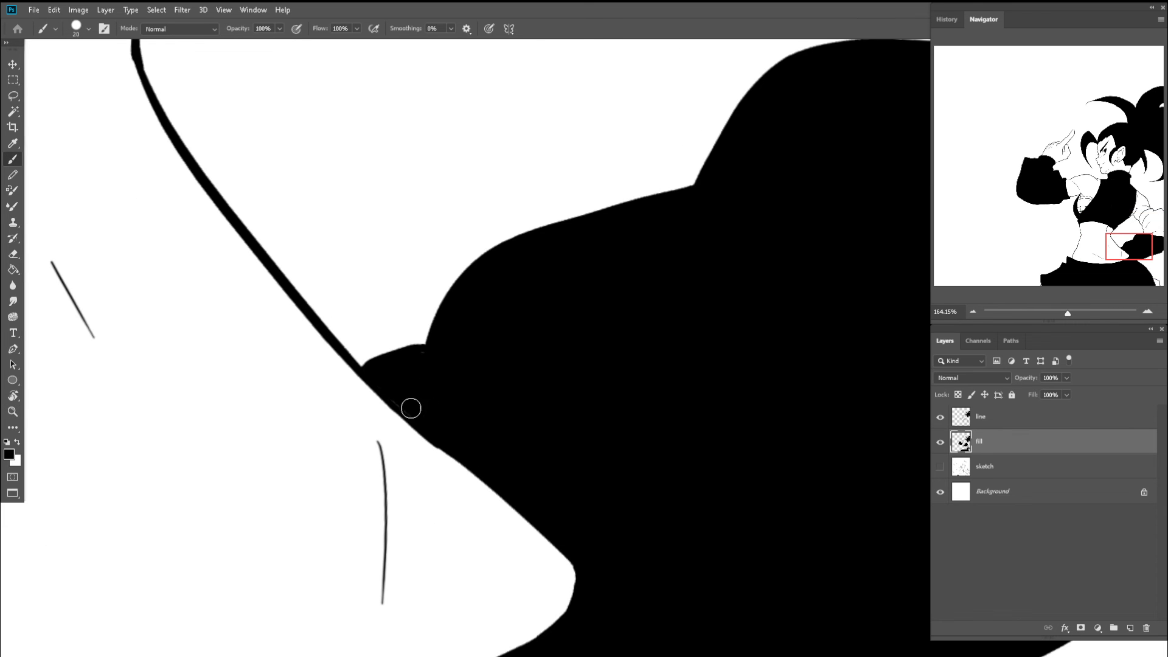
pyautogui.moveTo(488, 390); pyautogui.dragTo(397, 384)
# - Fill the last white section of the pants near the canvas's lower corner with black and cover its seam
pyautogui.press('g')
pyautogui.click(634, 576)
pyautogui.moveTo(626, 587)
pyautogui.mouseDown()
pyautogui.moveTo(649, 589)
pyautogui.moveTo(561, 443)
pyautogui.mouseUp()
pyautogui.press('b')
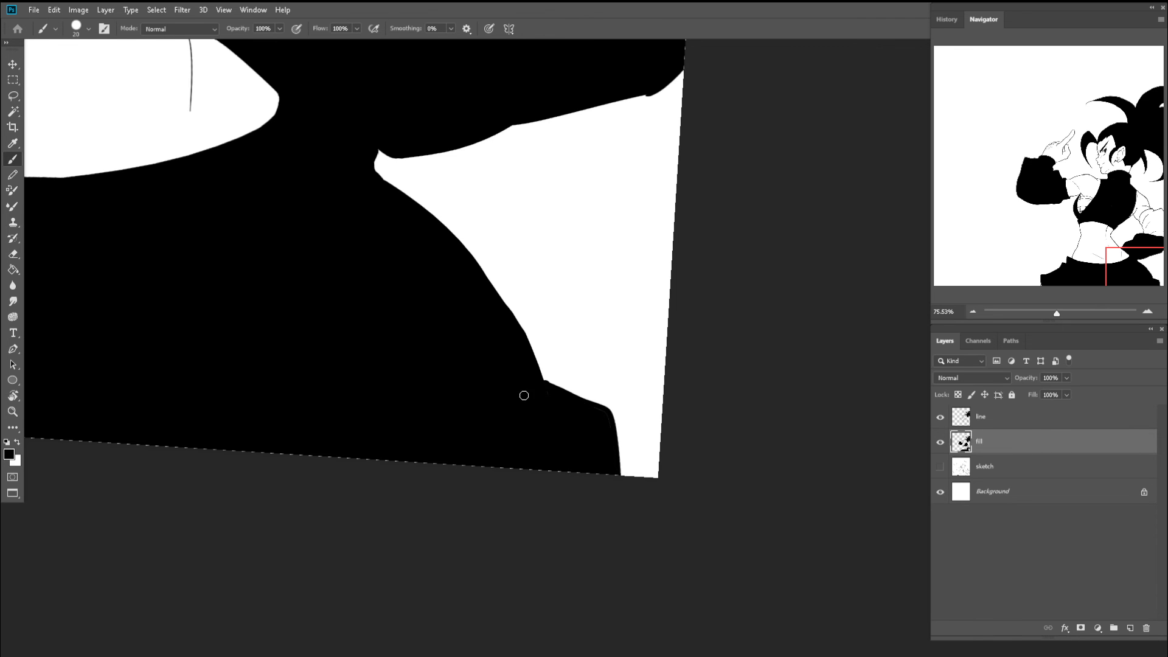
pyautogui.moveTo(486, 358); pyautogui.dragTo(411, 331)
# - Fill the rear arm's upper sleeve with black and paint over its light creases with a larger brush
pyautogui.moveTo(477, 223); pyautogui.dragTo(414, 368)
pyautogui.moveTo(450, 305); pyautogui.dragTo(467, 303)
pyautogui.press('g')
pyautogui.click(464, 298)
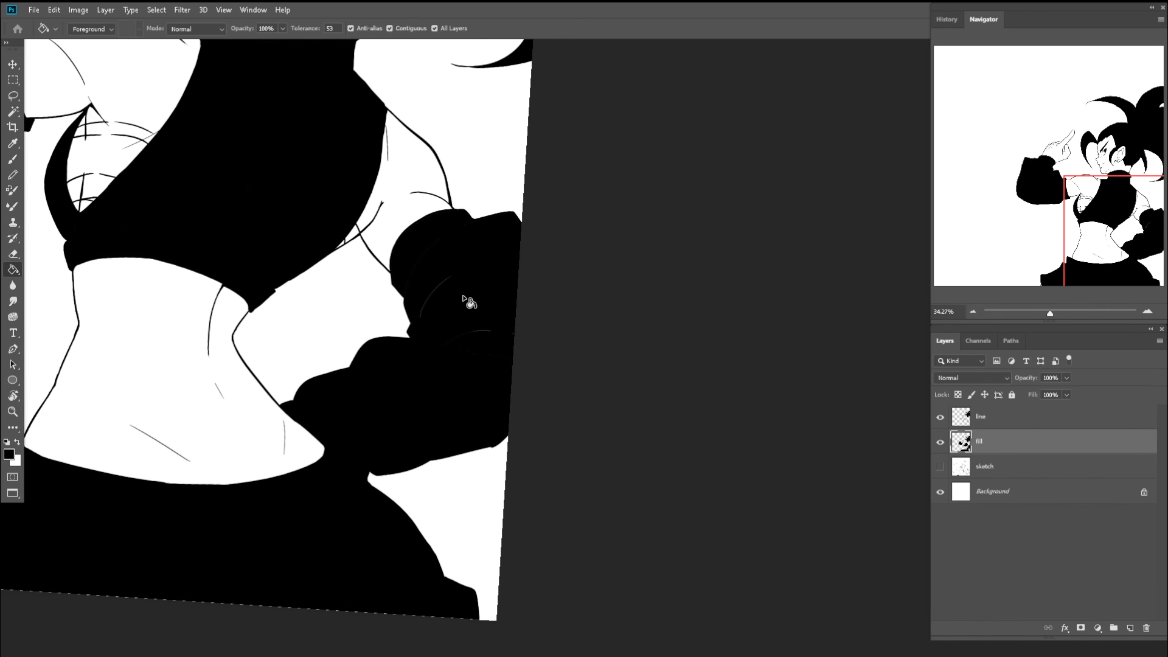
pyautogui.press('b')
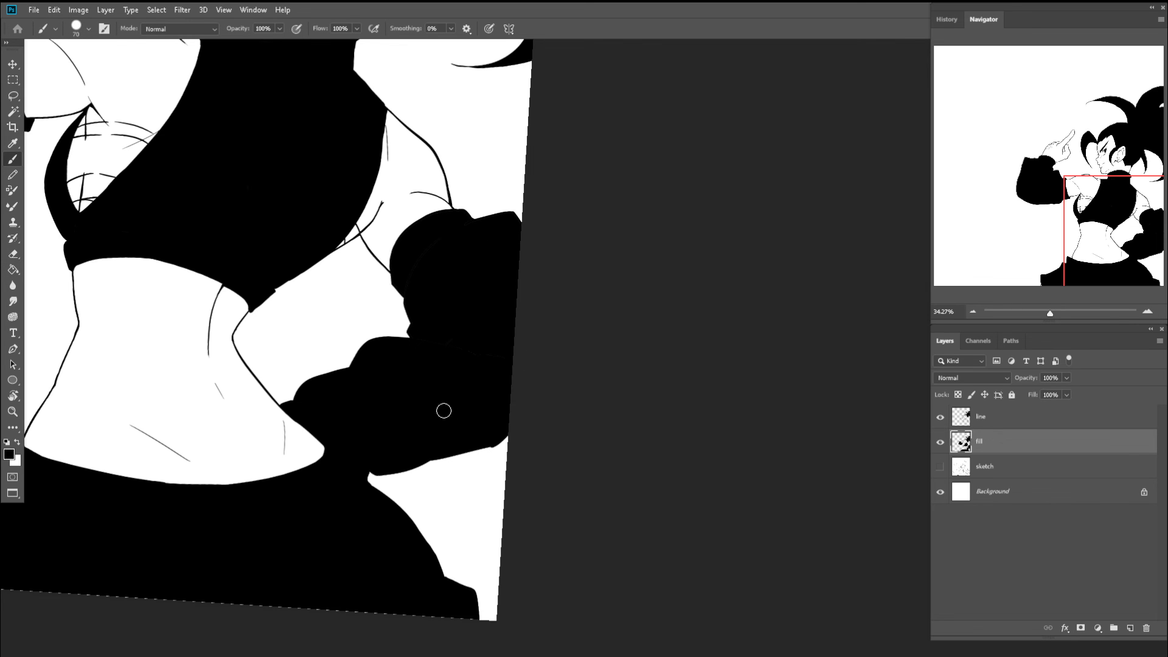
# - Level the canvas view to show the whole drawing and make the line layer active
pyautogui.press('z')
pyautogui.moveTo(456, 371); pyautogui.dragTo(386, 366)
pyautogui.press('c')
pyautogui.press('z')
pyautogui.moveTo(323, 231); pyautogui.dragTo(363, 261)
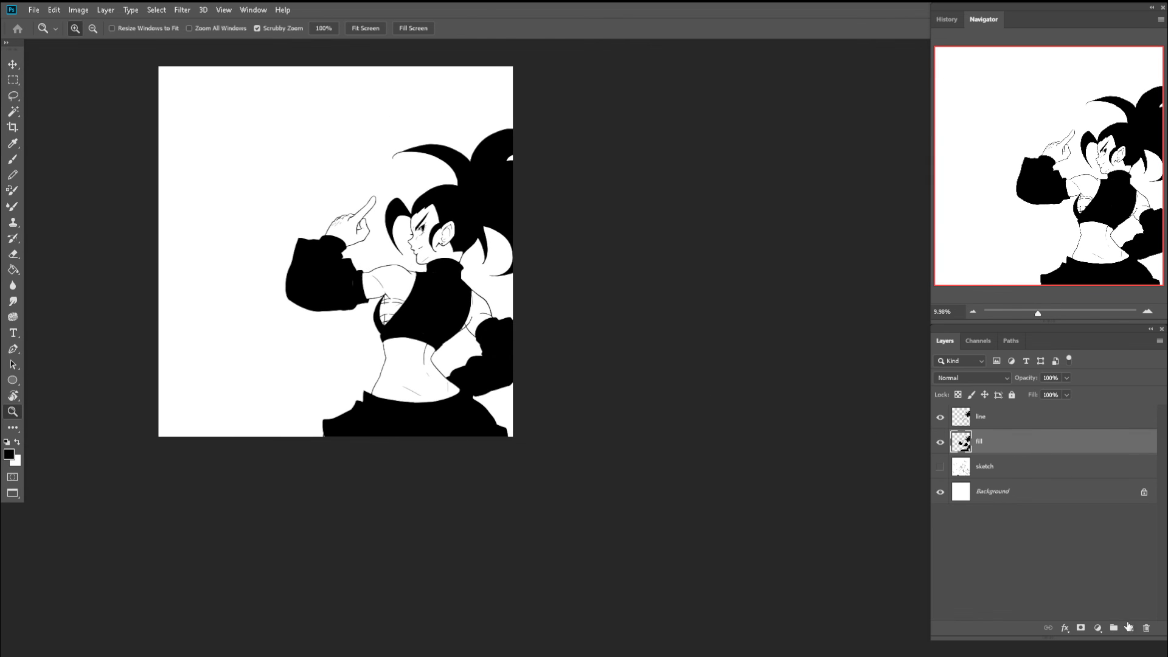
pyautogui.click(993, 426)
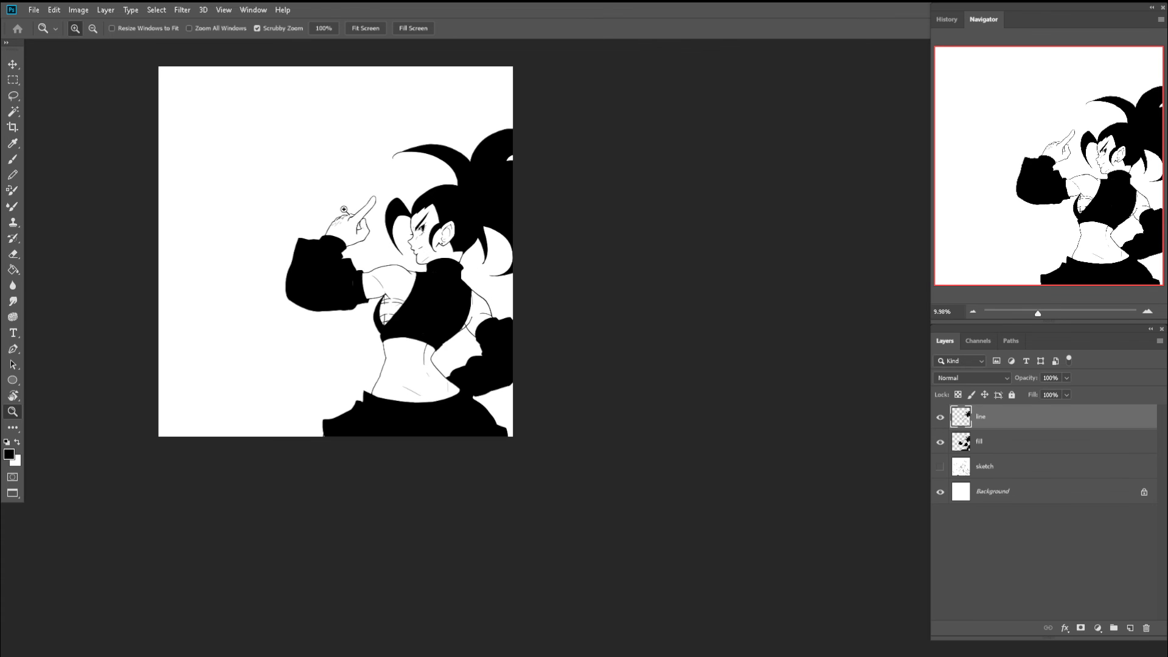
# - Draw two curved crease lines down the palm of the raised hand with a size 15 brush
pyautogui.scroll(5, 344, 209)
pyautogui.press('r')
pyautogui.moveTo(320, 269); pyautogui.dragTo(349, 212)
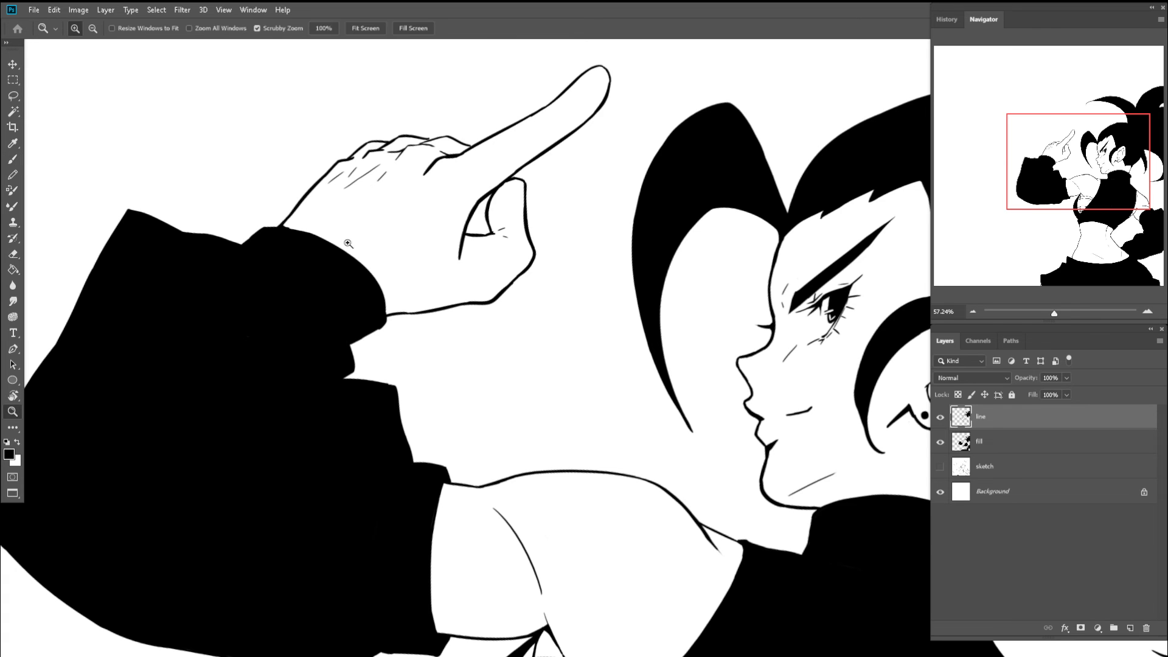
pyautogui.scroll(2, 322, 218)
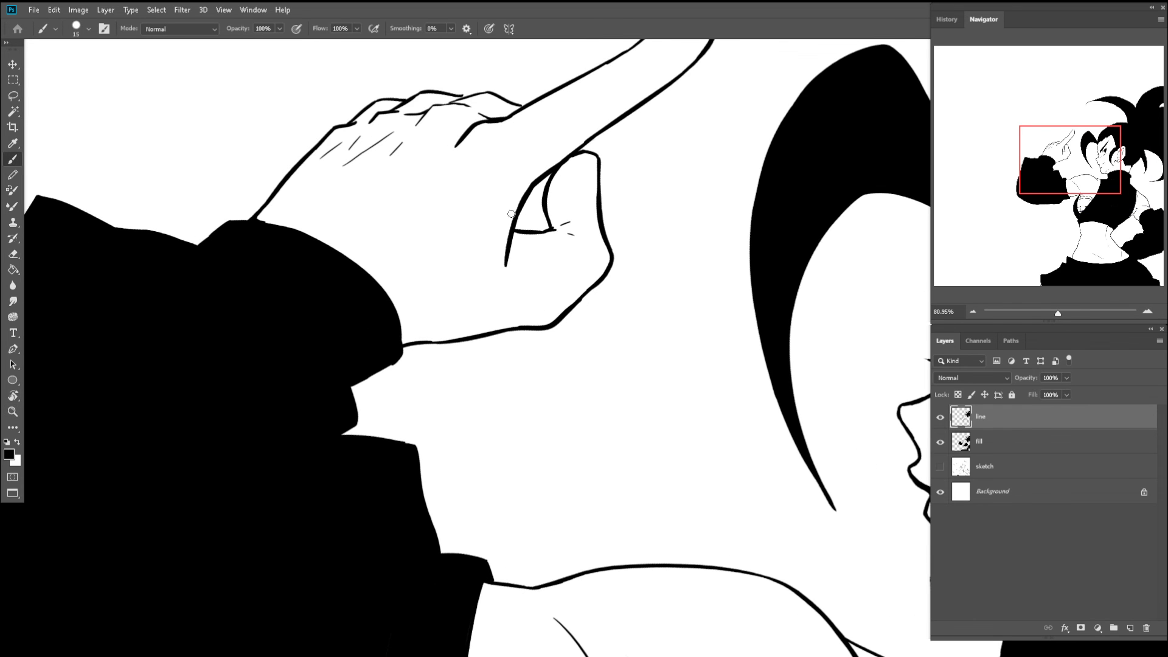
pyautogui.moveTo(498, 233)
pyautogui.mouseDown()
pyautogui.moveTo(497, 295)
pyautogui.moveTo(514, 263)
pyautogui.moveTo(478, 426)
pyautogui.mouseUp()
pyautogui.press('r')
pyautogui.scroll(2, 509, 301)
pyautogui.hotkey('ctrl', 'z')
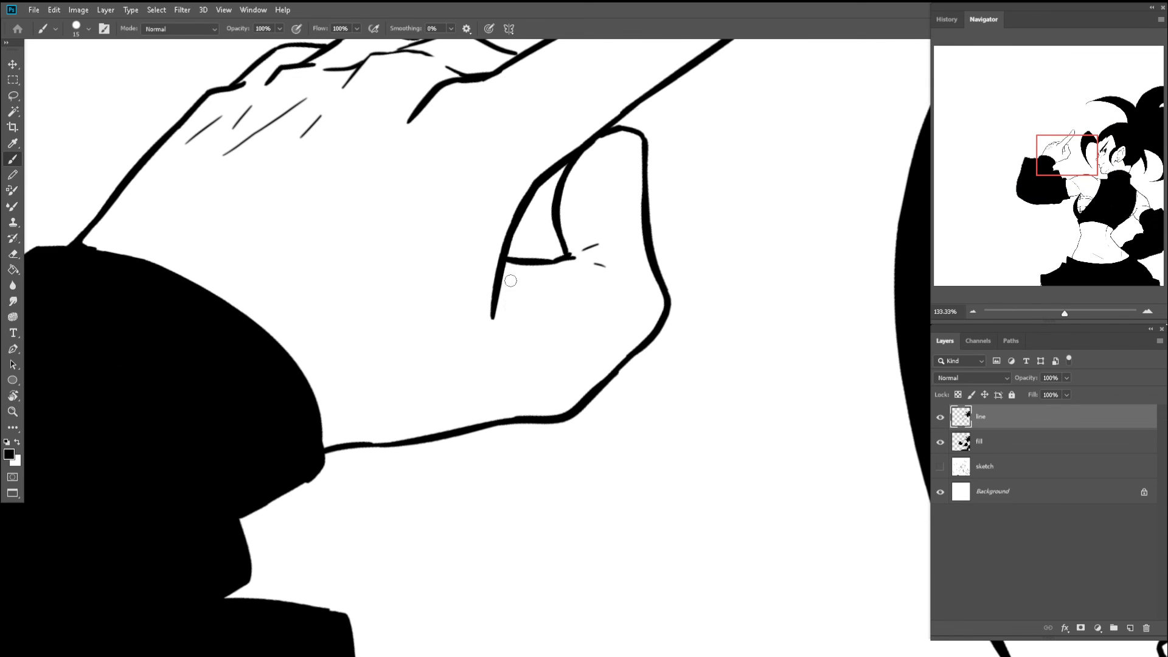
pyautogui.moveTo(514, 262); pyautogui.dragTo(478, 428)
pyautogui.moveTo(548, 263); pyautogui.dragTo(599, 358)
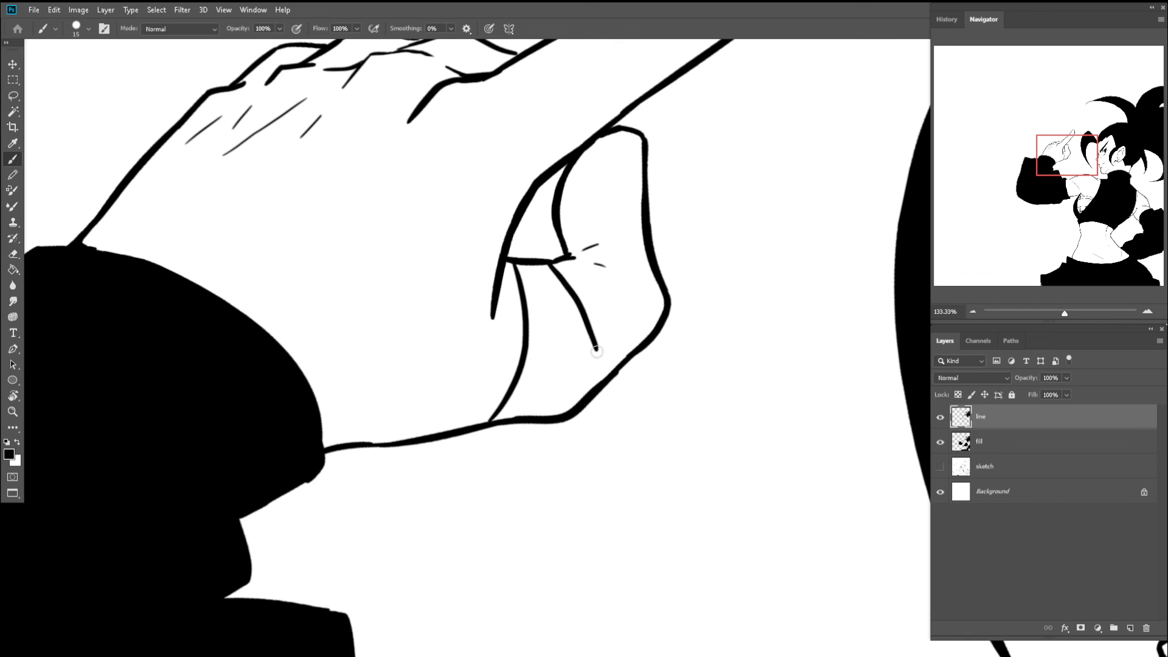
# - Redraw the palm's second crease down to the hand's lower outline and add a short branch beside the first crease
pyautogui.hotkey('ctrl', 'z')
pyautogui.moveTo(551, 266)
pyautogui.mouseDown()
pyautogui.moveTo(590, 348)
pyautogui.moveTo(600, 389)
pyautogui.moveTo(589, 411)
pyautogui.mouseUp()
pyautogui.scroll(2, 590, 350)
pyautogui.moveTo(500, 352); pyautogui.dragTo(499, 440)
pyautogui.moveTo(560, 323); pyautogui.dragTo(486, 407)
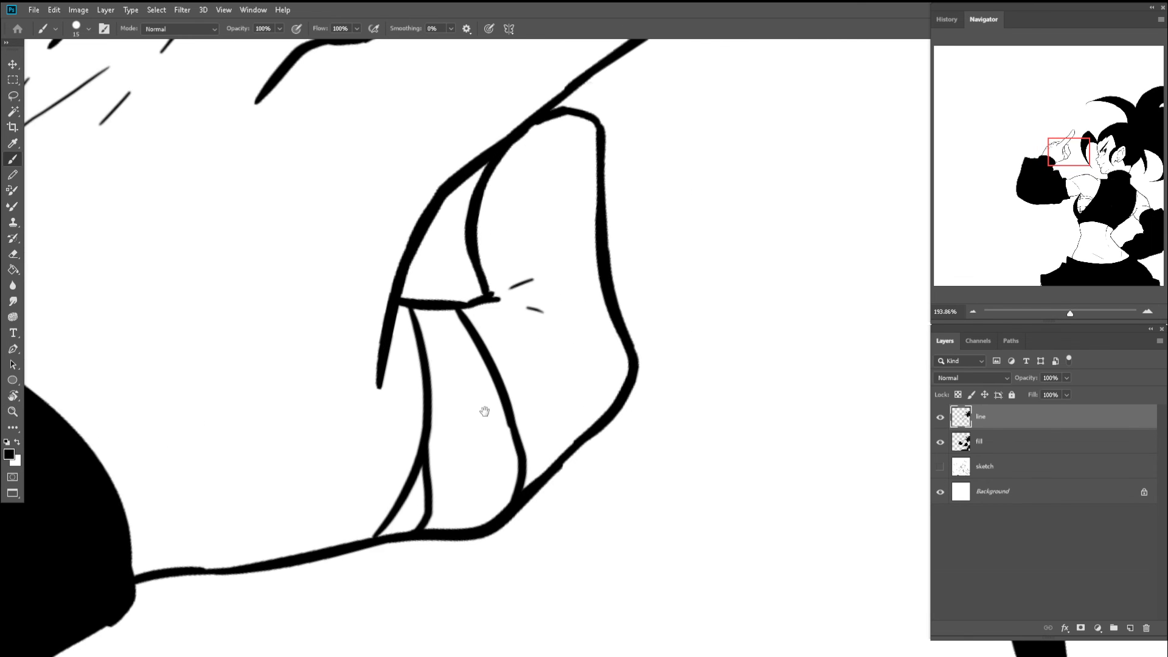
# - Draw two curved wrap lines from the thumb's joint crease to the outer edge of the hand
pyautogui.moveTo(491, 296); pyautogui.dragTo(608, 416)
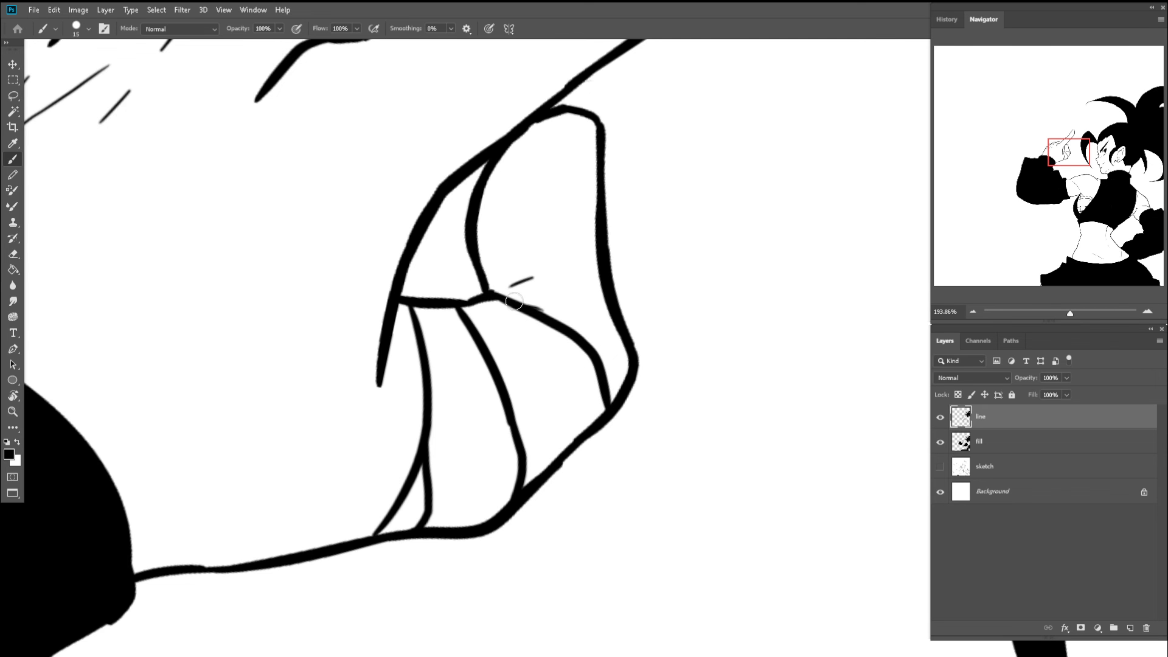
pyautogui.moveTo(516, 302); pyautogui.dragTo(623, 341)
pyautogui.moveTo(556, 286); pyautogui.dragTo(547, 377)
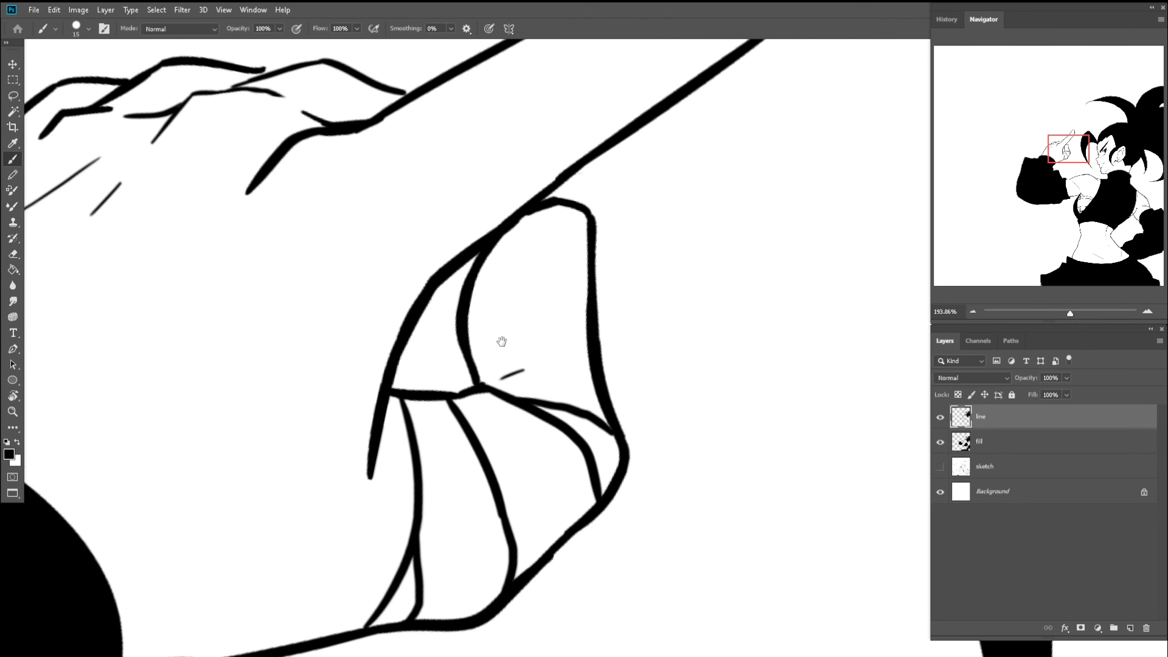
pyautogui.moveTo(501, 341); pyautogui.dragTo(600, 353)
# - Draw a long curved wrap line across the back of the hand just below the knuckles, redoing its outer end
pyautogui.press('z')
pyautogui.moveTo(618, 266)
pyautogui.mouseDown()
pyautogui.moveTo(562, 262)
pyautogui.moveTo(593, 268)
pyautogui.moveTo(624, 295)
pyautogui.moveTo(485, 200)
pyautogui.moveTo(427, 218)
pyautogui.mouseUp()
pyautogui.press('b')
pyautogui.press('z')
pyautogui.press('b')
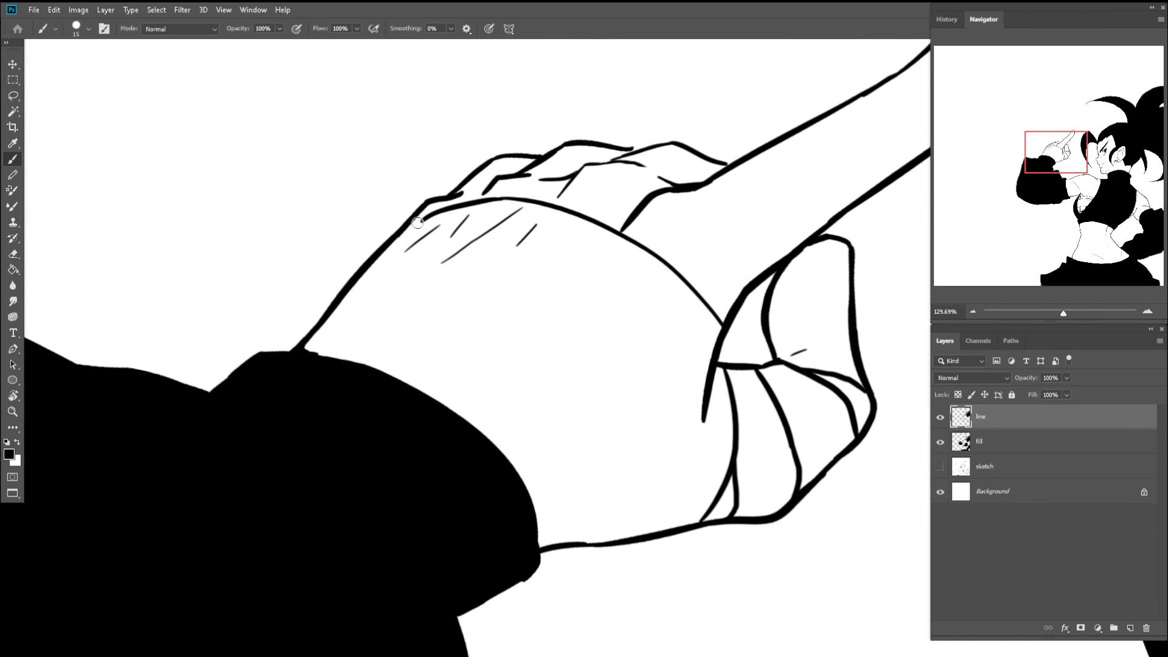
pyautogui.hotkey('ctrl', 'z')
pyautogui.moveTo(499, 199); pyautogui.dragTo(416, 224)
pyautogui.hotkey('ctrl', 'z')
pyautogui.moveTo(497, 199); pyautogui.dragTo(412, 225)
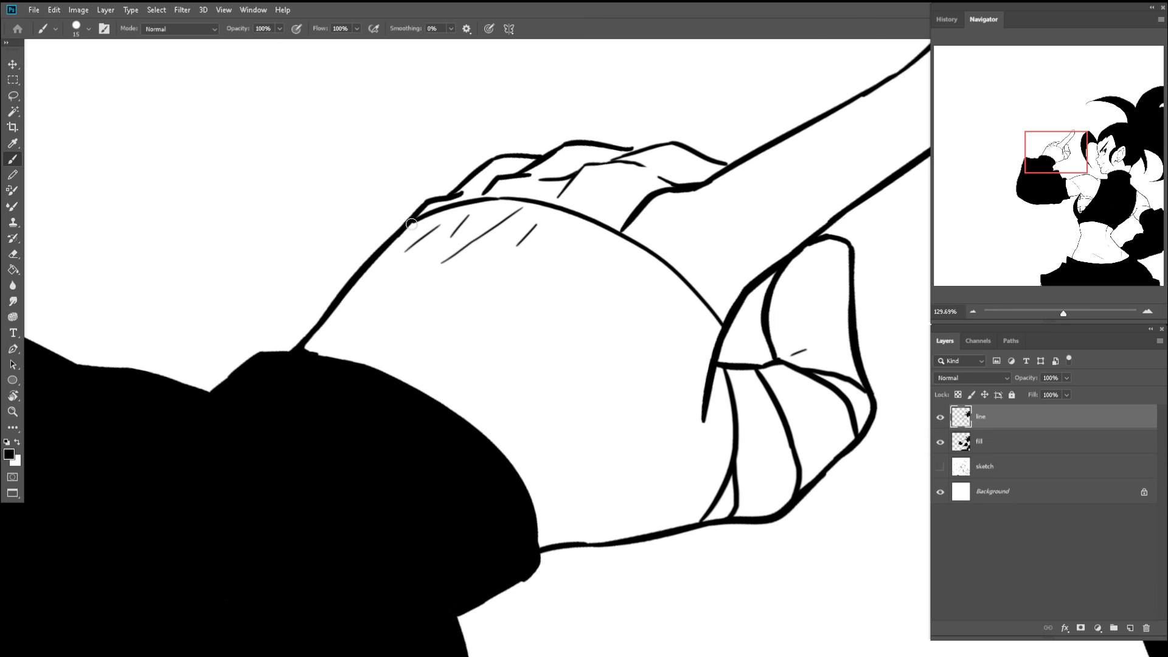
pyautogui.scroll(-2, 477, 230)
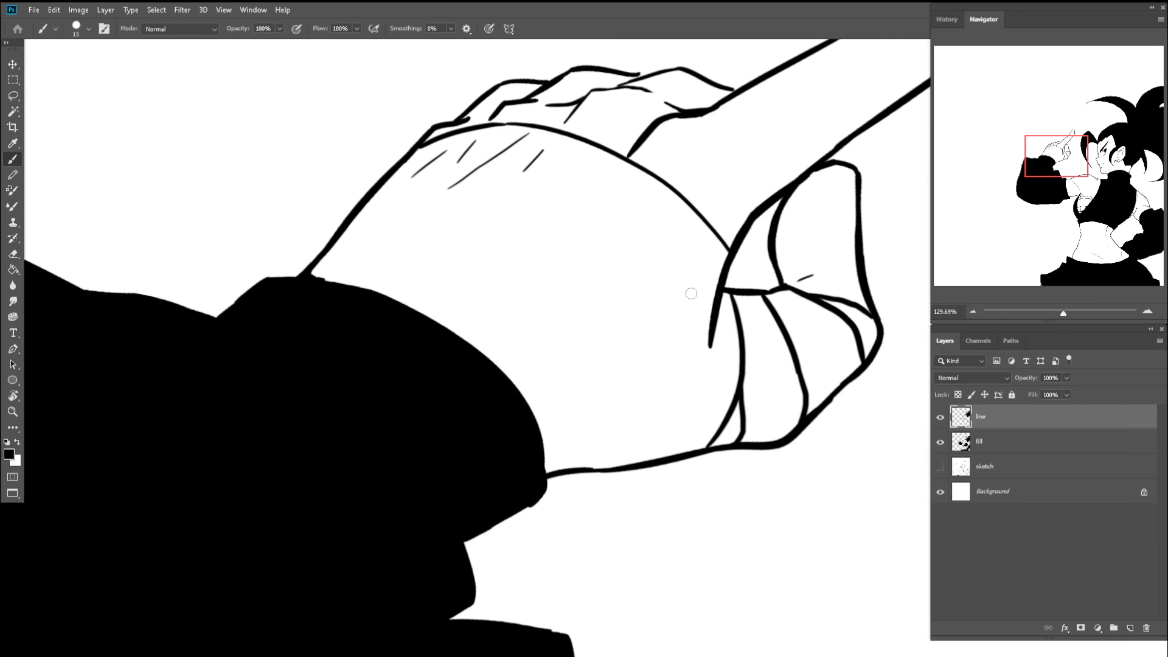
# - Draw two long wrap lines from the thumb's base down to the black cuff, one from each end of the thumb line
pyautogui.moveTo(718, 293); pyautogui.dragTo(549, 384)
pyautogui.press('r')
pyautogui.moveTo(652, 304); pyautogui.dragTo(574, 207)
pyautogui.press('b')
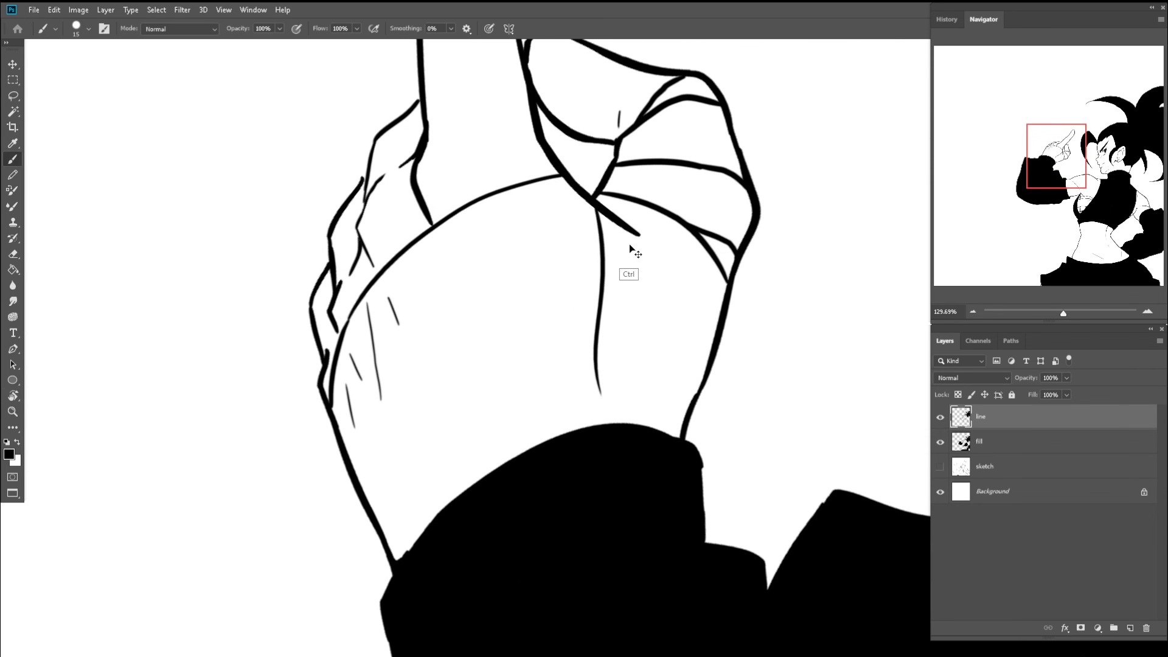
pyautogui.hotkey('ctrl', 'z')
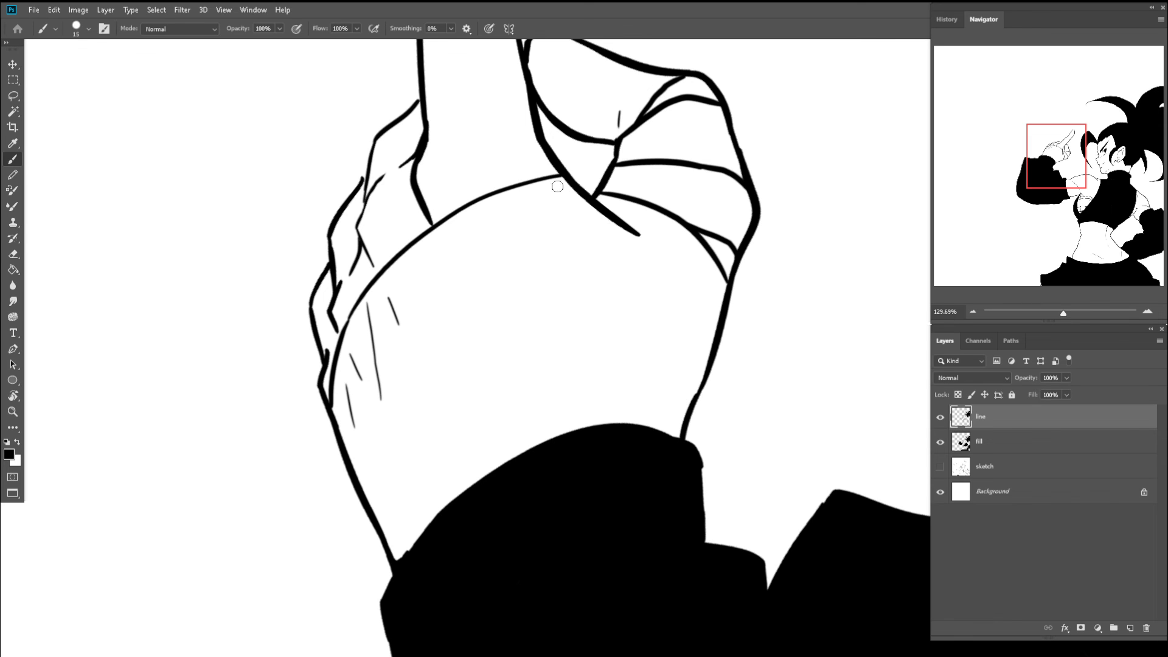
pyautogui.moveTo(566, 177); pyautogui.dragTo(549, 364)
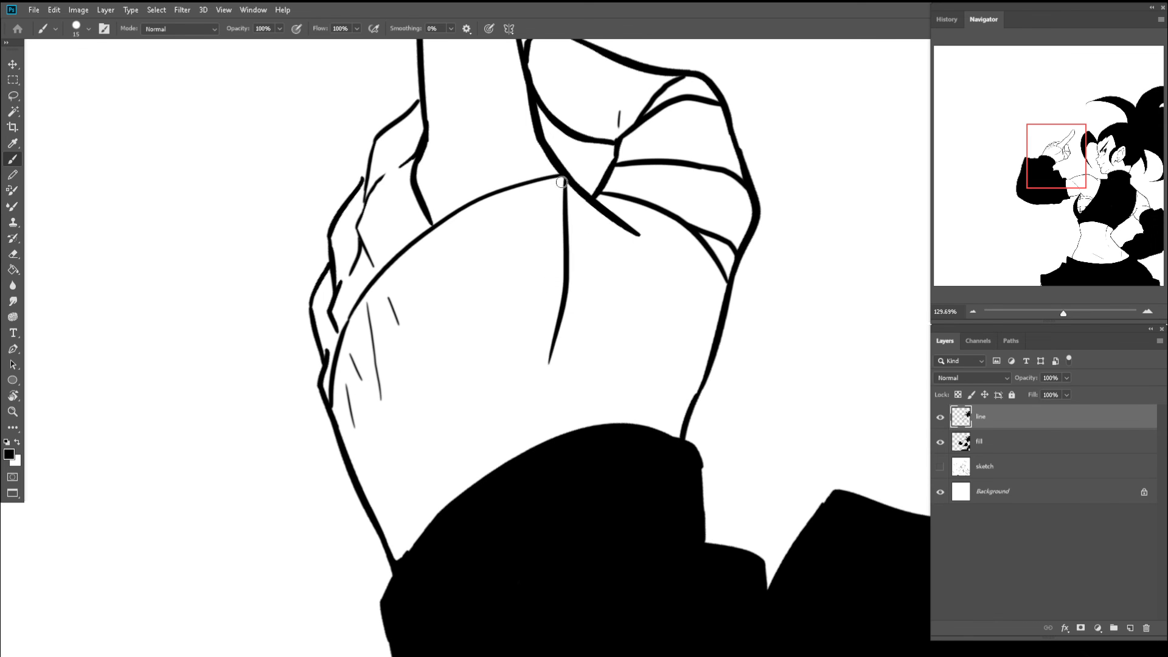
pyautogui.moveTo(561, 182); pyautogui.dragTo(534, 444)
pyautogui.hotkey('ctrl', 'z')
pyautogui.hotkey('ctrl', 'z')
pyautogui.moveTo(562, 176); pyautogui.dragTo(529, 449)
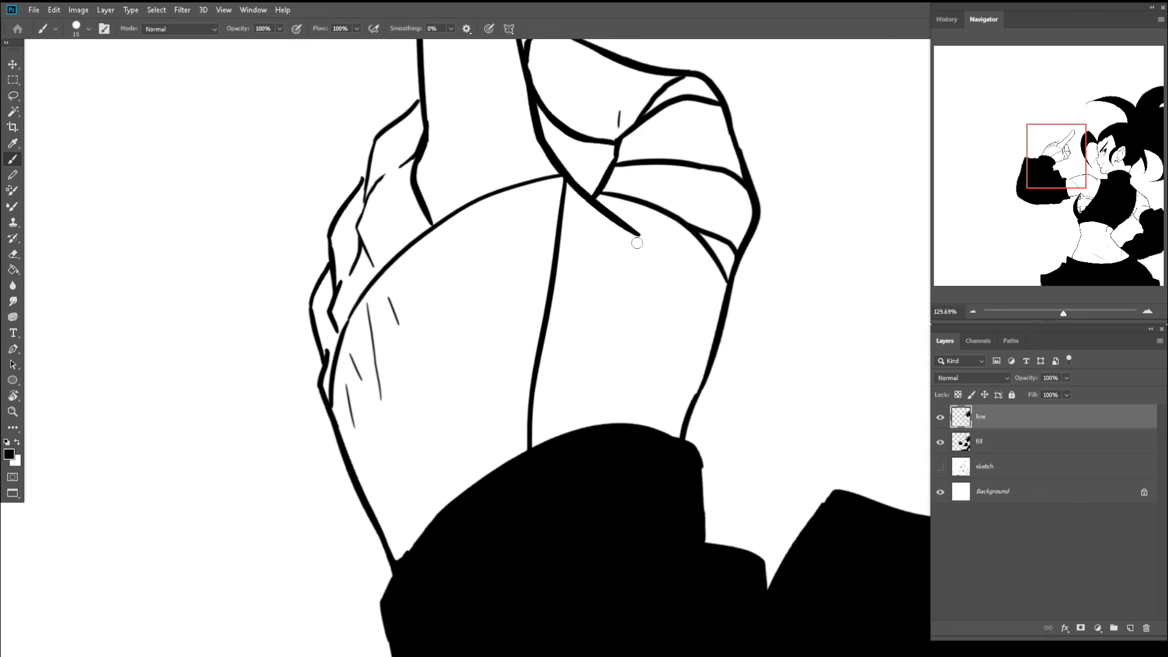
pyautogui.moveTo(637, 238); pyautogui.dragTo(626, 425)
# - Draw a curved wrap line above the cuff from the hand's outer edge to the nearest long wrap line
pyautogui.hotkey('ctrl', 'space')
pyautogui.moveTo(640, 282)
pyautogui.mouseDown()
pyautogui.moveTo(556, 285)
pyautogui.moveTo(634, 286)
pyautogui.moveTo(600, 305)
pyautogui.moveTo(531, 405)
pyautogui.mouseUp()
pyautogui.hotkey('ctrl', 'z')
pyautogui.moveTo(619, 318)
pyautogui.mouseDown()
pyautogui.moveTo(519, 383)
pyautogui.moveTo(548, 409)
pyautogui.mouseUp()
pyautogui.press('z')
pyautogui.press('b')
pyautogui.moveTo(555, 354)
pyautogui.mouseDown()
pyautogui.moveTo(516, 396)
pyautogui.moveTo(511, 427)
pyautogui.mouseUp()
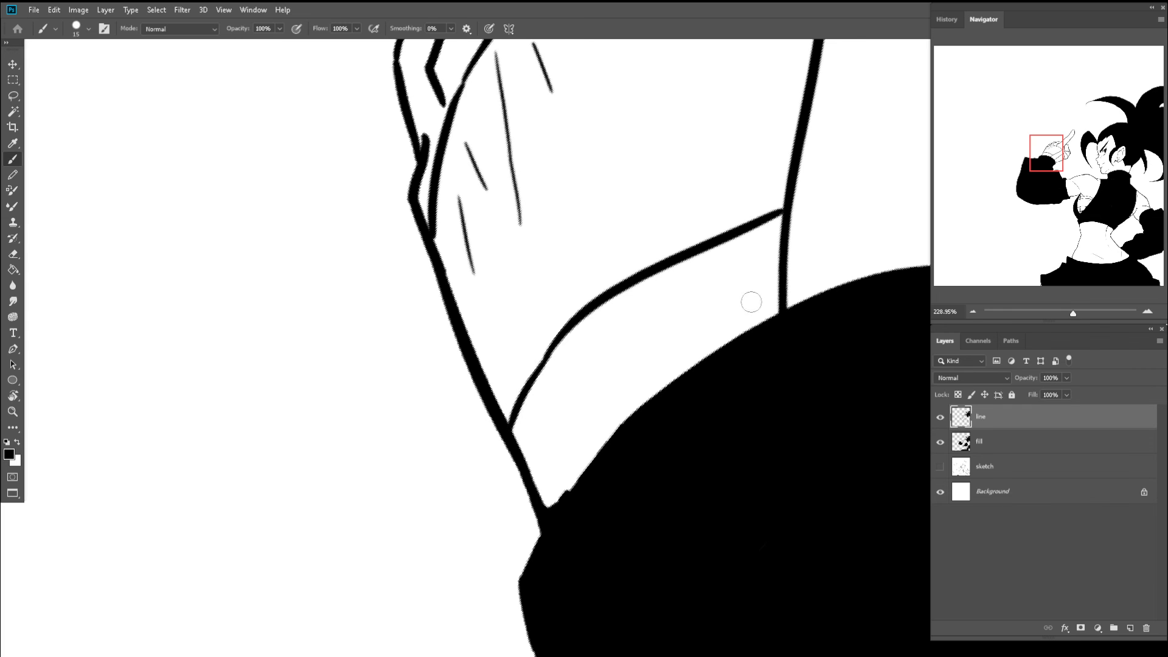
# - Draw a second, parallel wrap line closer to the cuff and join it to the long wrap line
pyautogui.moveTo(768, 275); pyautogui.dragTo(564, 427)
pyautogui.hotkey('ctrl', 'z')
pyautogui.moveTo(768, 274)
pyautogui.mouseDown()
pyautogui.moveTo(549, 463)
pyautogui.moveTo(542, 497)
pyautogui.mouseUp()
pyautogui.moveTo(702, 331); pyautogui.dragTo(565, 453)
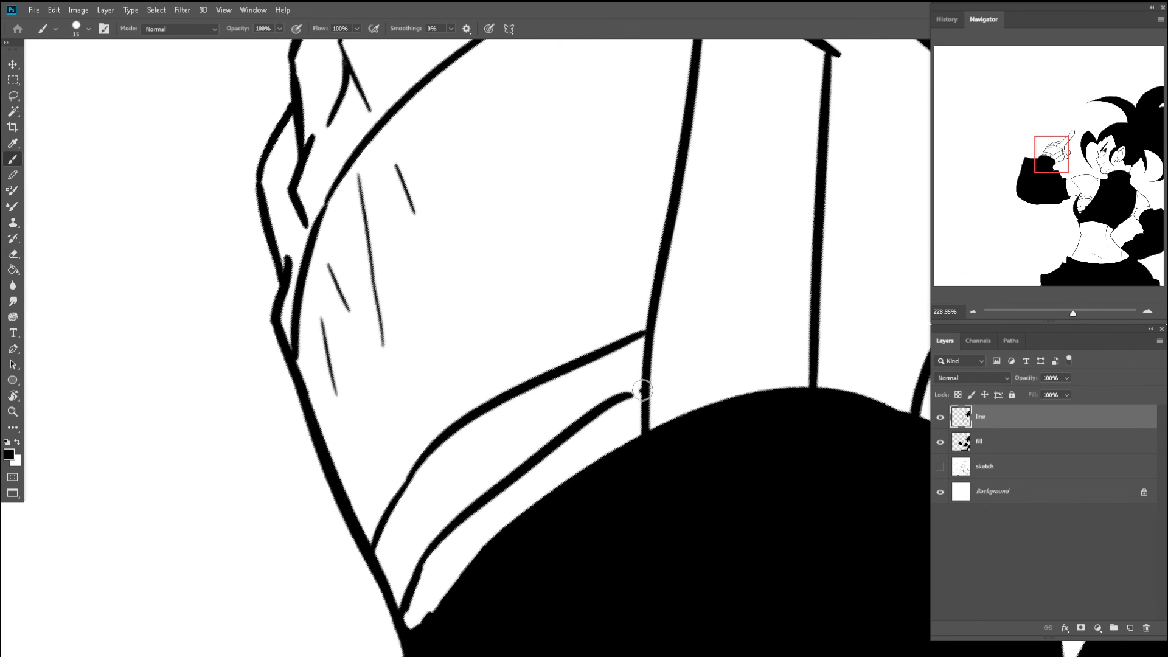
pyautogui.moveTo(643, 390); pyautogui.dragTo(628, 396)
# - Extend the thumb line to the palm-side outline and add a short diagonal wrap line beside it
pyautogui.press('z')
pyautogui.moveTo(677, 367); pyautogui.dragTo(586, 369)
pyautogui.press('b')
pyautogui.press('r')
pyautogui.moveTo(569, 286)
pyautogui.mouseDown()
pyautogui.moveTo(678, 292)
pyautogui.moveTo(604, 261)
pyautogui.mouseUp()
pyautogui.press('z')
pyautogui.moveTo(657, 369)
pyautogui.mouseDown()
pyautogui.moveTo(701, 396)
pyautogui.moveTo(751, 395)
pyautogui.mouseUp()
pyautogui.press('b')
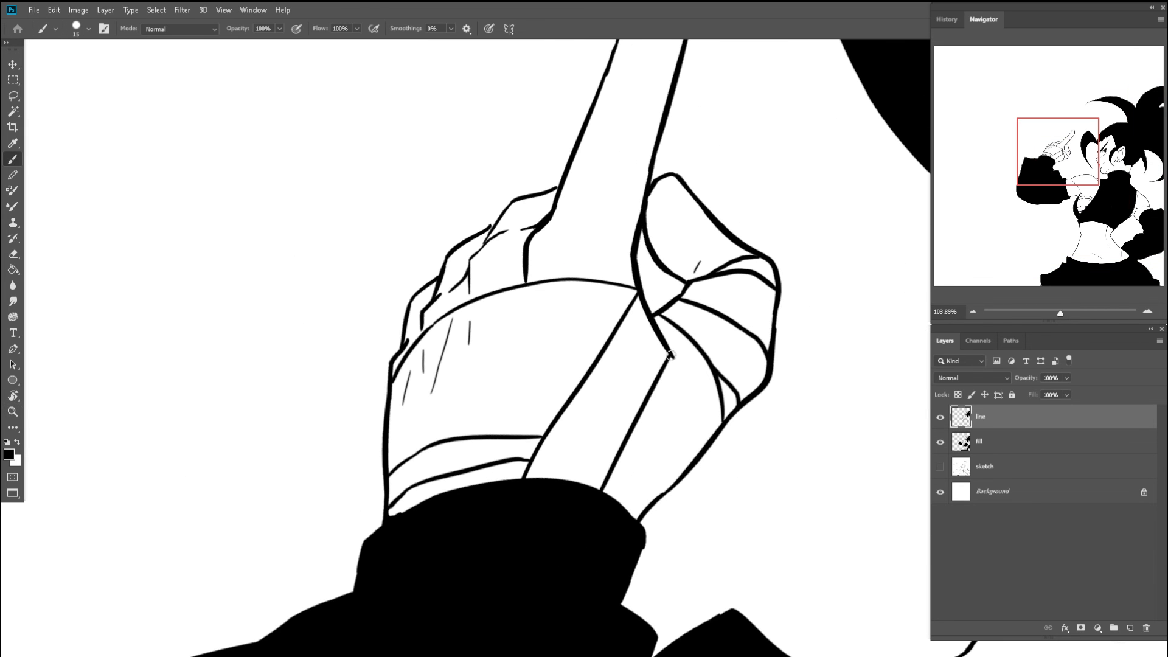
pyautogui.moveTo(671, 355); pyautogui.dragTo(662, 448)
pyautogui.hotkey('ctrl', 'z')
pyautogui.hotkey('ctrl', 'z')
pyautogui.moveTo(669, 356); pyautogui.dragTo(692, 430)
pyautogui.hotkey('ctrl', 'z')
pyautogui.moveTo(678, 377)
pyautogui.mouseDown()
pyautogui.moveTo(636, 426)
pyautogui.moveTo(574, 384)
pyautogui.mouseUp()
pyautogui.hotkey('ctrl', 'z')
# - Draw a curved wrap line over the back of the hand from its upper outline to the diagonal wrap line
pyautogui.hotkey('ctrl', 'space')
pyautogui.press('r')
pyautogui.moveTo(576, 341)
pyautogui.mouseDown()
pyautogui.moveTo(615, 278)
pyautogui.moveTo(612, 312)
pyautogui.mouseUp()
pyautogui.hotkey('ctrl', 'space')
pyautogui.moveTo(553, 409); pyautogui.dragTo(635, 406)
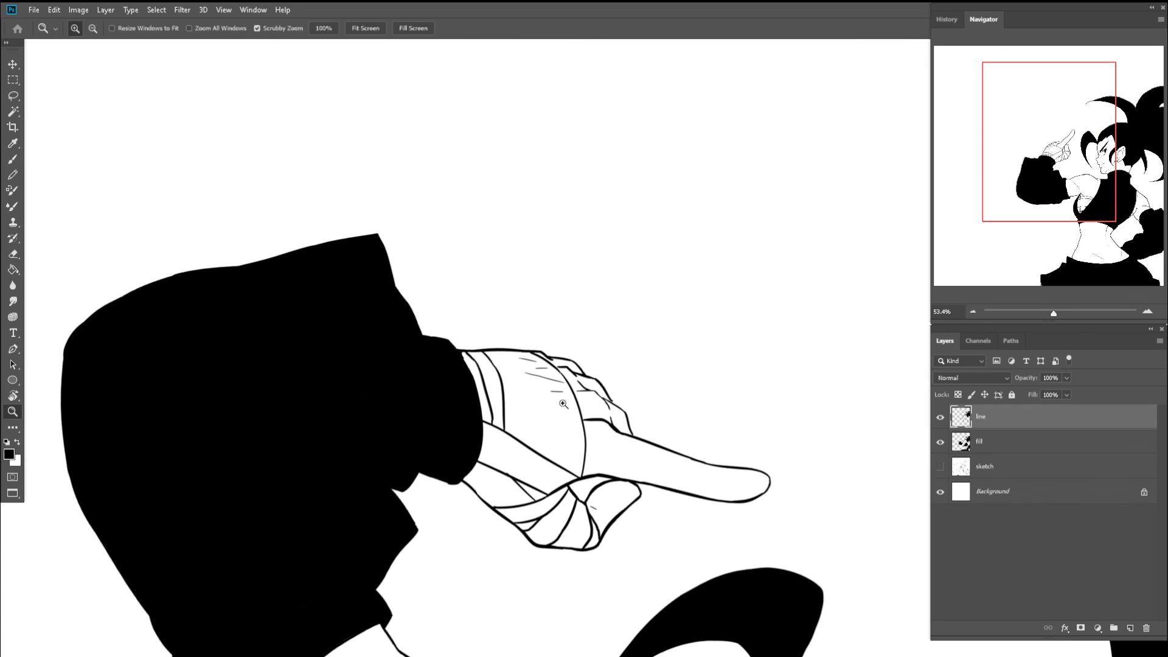
pyautogui.press('z')
pyautogui.moveTo(560, 420); pyautogui.dragTo(568, 412)
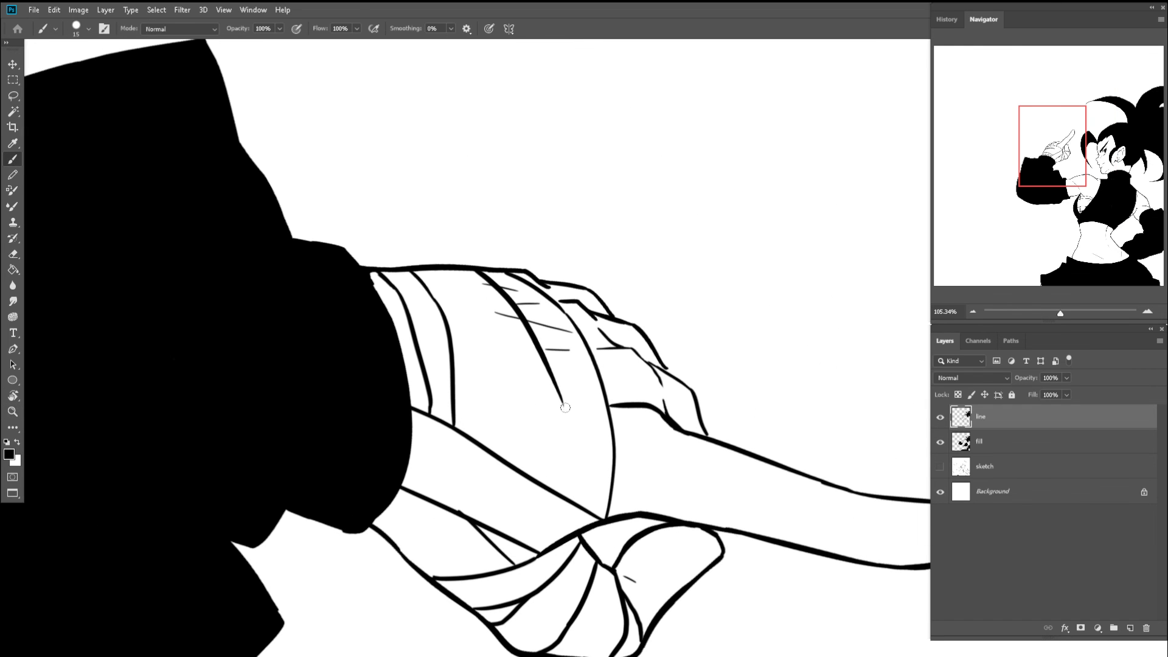
pyautogui.moveTo(604, 513); pyautogui.dragTo(625, 516)
pyautogui.hotkey('ctrl', 'z')
pyautogui.moveTo(557, 364); pyautogui.dragTo(582, 516)
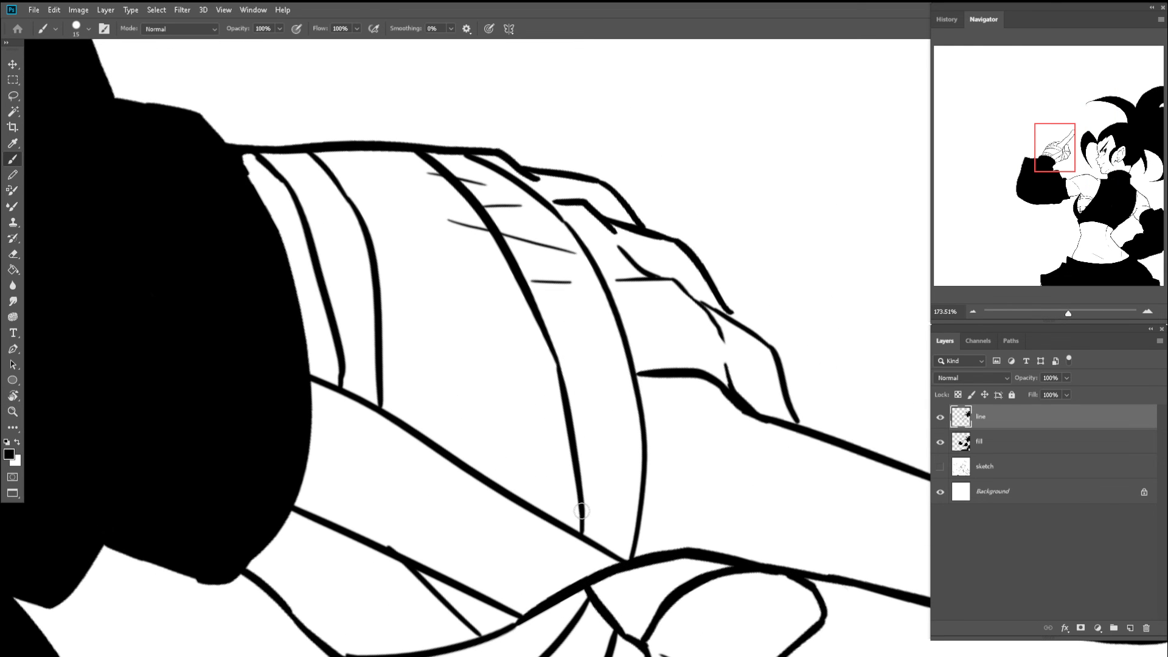
# - Draw curved wrap lines around the pointing finger's base and from the knuckles down to the thumb outline
pyautogui.press('z')
pyautogui.moveTo(623, 463); pyautogui.dragTo(521, 464)
pyautogui.press('space')
pyautogui.moveTo(642, 442); pyautogui.dragTo(550, 378)
pyautogui.press('z')
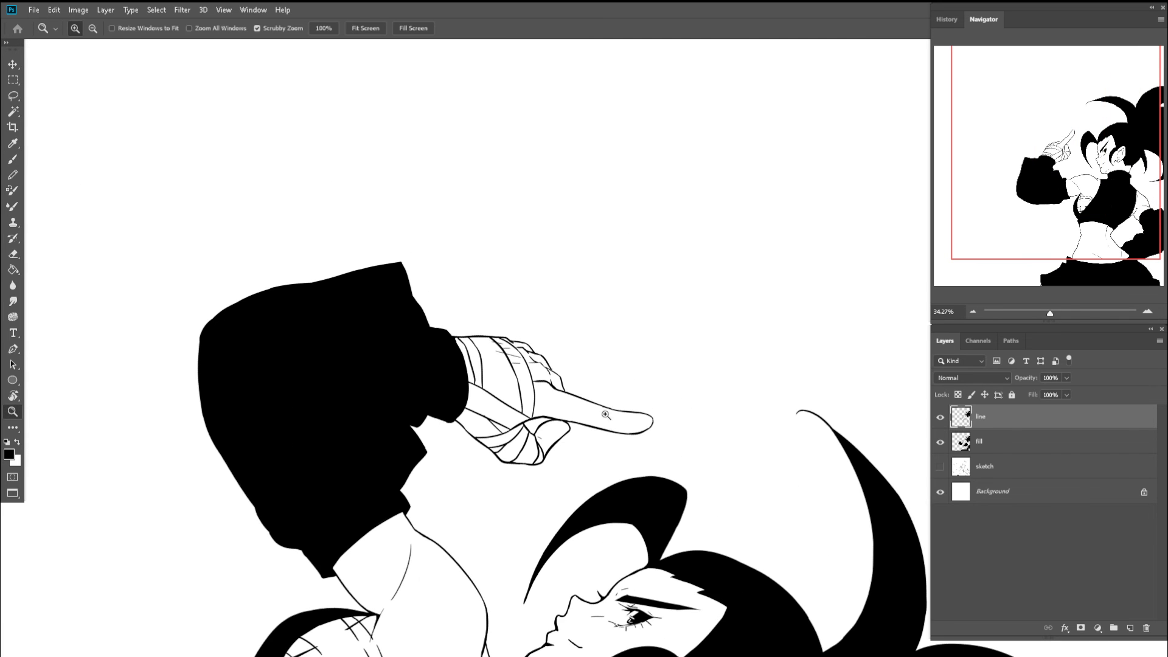
pyautogui.moveTo(605, 414); pyautogui.dragTo(608, 417)
pyautogui.moveTo(544, 389)
pyautogui.mouseDown()
pyautogui.moveTo(568, 390)
pyautogui.moveTo(520, 435)
pyautogui.mouseUp()
pyautogui.press('b')
pyautogui.press('z')
pyautogui.moveTo(500, 302)
pyautogui.mouseDown()
pyautogui.moveTo(516, 302)
pyautogui.moveTo(507, 337)
pyautogui.mouseUp()
pyautogui.press('b')
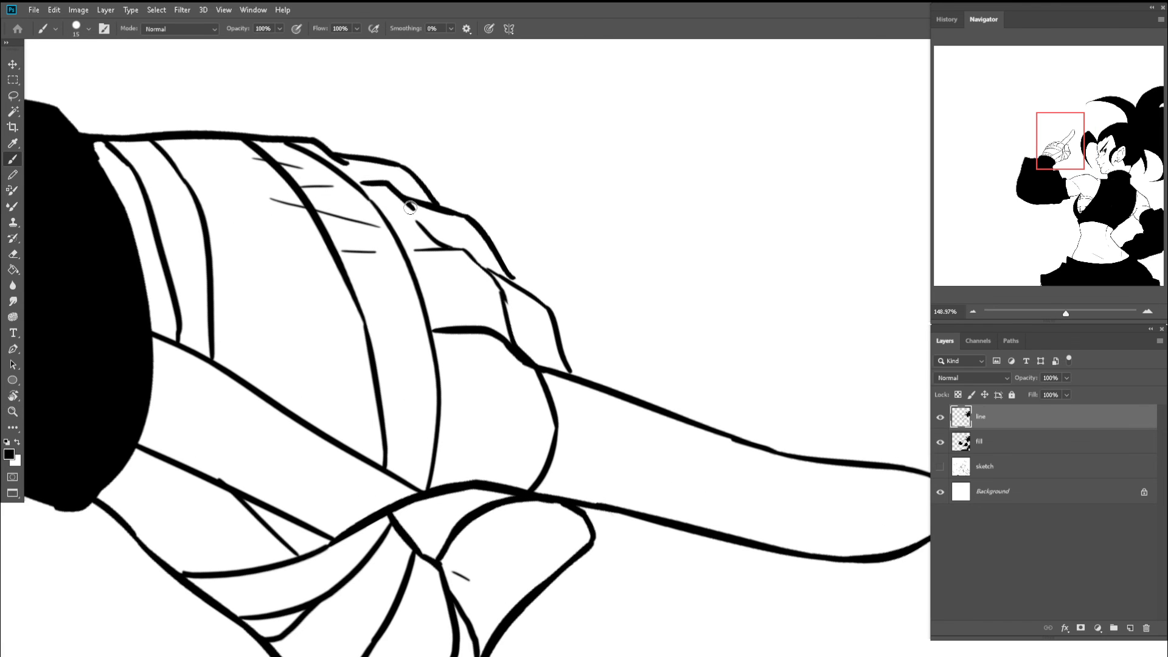
pyautogui.moveTo(434, 325); pyautogui.dragTo(419, 251)
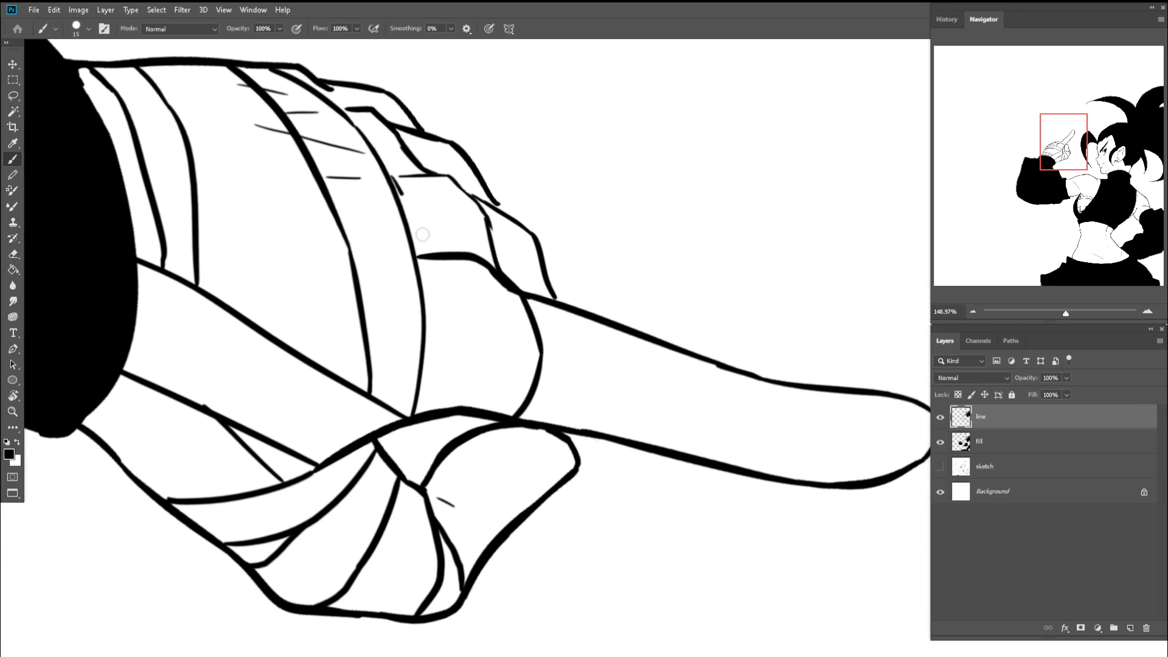
pyautogui.moveTo(393, 177)
pyautogui.mouseDown()
pyautogui.moveTo(456, 342)
pyautogui.moveTo(440, 402)
pyautogui.mouseUp()
# - Draw a series of curved wrap lines across the length of the pointing finger
pyautogui.moveTo(593, 338)
pyautogui.mouseDown()
pyautogui.moveTo(521, 313)
pyautogui.moveTo(521, 383)
pyautogui.moveTo(499, 391)
pyautogui.mouseUp()
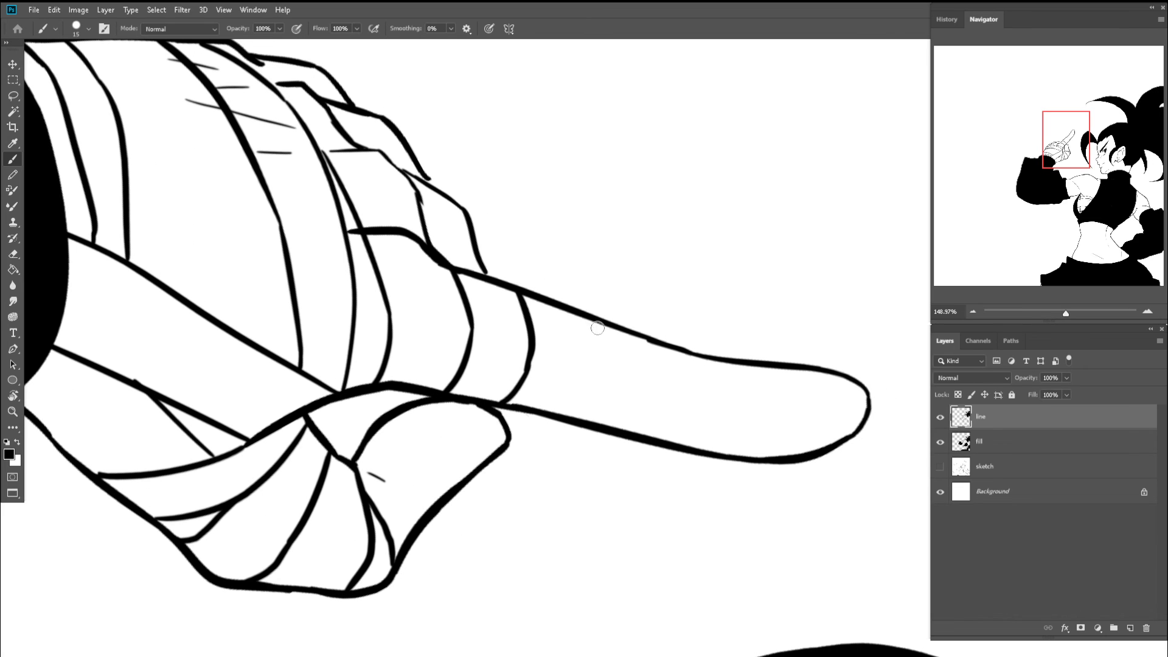
pyautogui.moveTo(596, 319)
pyautogui.mouseDown()
pyautogui.moveTo(608, 402)
pyautogui.moveTo(588, 416)
pyautogui.mouseUp()
pyautogui.press('z')
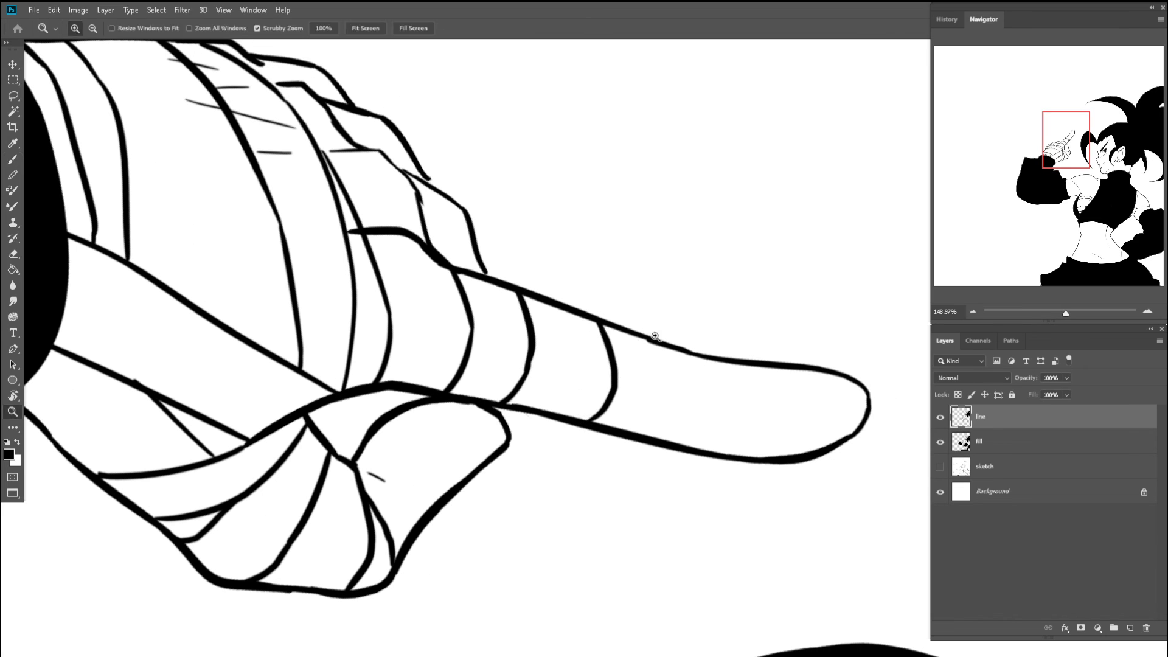
pyautogui.press('b')
pyautogui.moveTo(634, 386)
pyautogui.mouseDown()
pyautogui.moveTo(660, 349)
pyautogui.moveTo(674, 457)
pyautogui.mouseUp()
pyautogui.press('z')
pyautogui.moveTo(672, 362); pyautogui.dragTo(571, 336)
pyautogui.moveTo(641, 332)
pyautogui.mouseDown()
pyautogui.moveTo(690, 364)
pyautogui.moveTo(660, 340)
pyautogui.mouseUp()
pyautogui.press('b')
# - Draw a curved band line across the torso just below the black top, redoing the stroke until it runs smoothly
pyautogui.press('z')
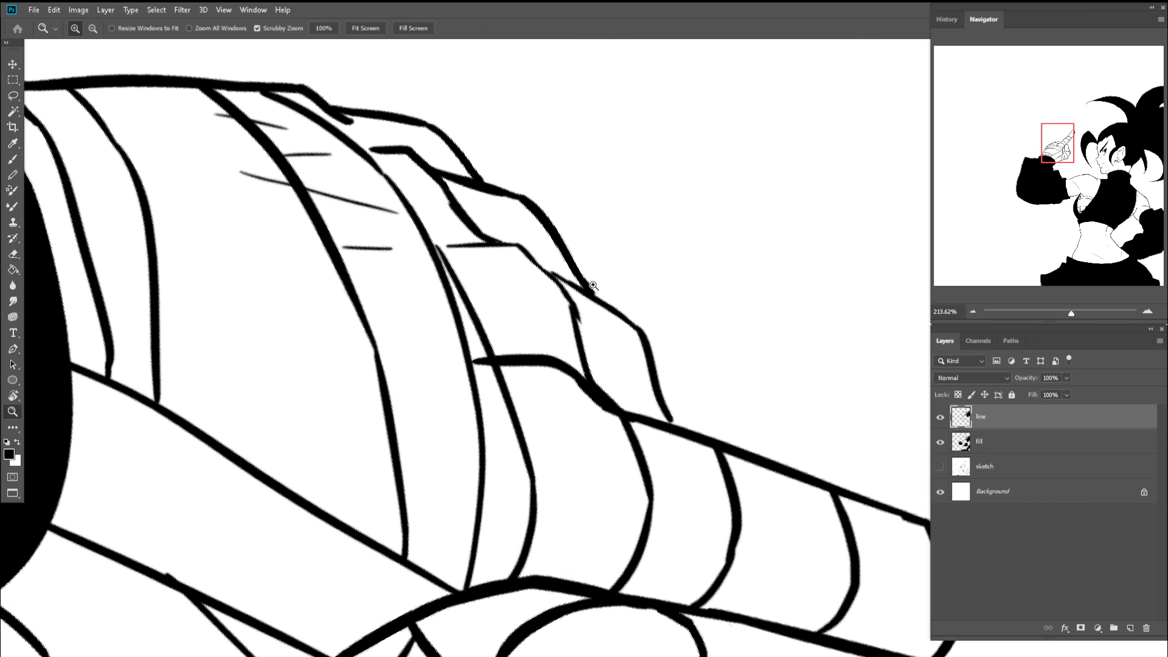
pyautogui.moveTo(586, 286); pyautogui.dragTo(425, 279)
pyautogui.moveTo(558, 286); pyautogui.dragTo(493, 300)
pyautogui.moveTo(587, 374); pyautogui.dragTo(639, 388)
pyautogui.press('r')
pyautogui.moveTo(479, 297); pyautogui.dragTo(542, 244)
pyautogui.press('z')
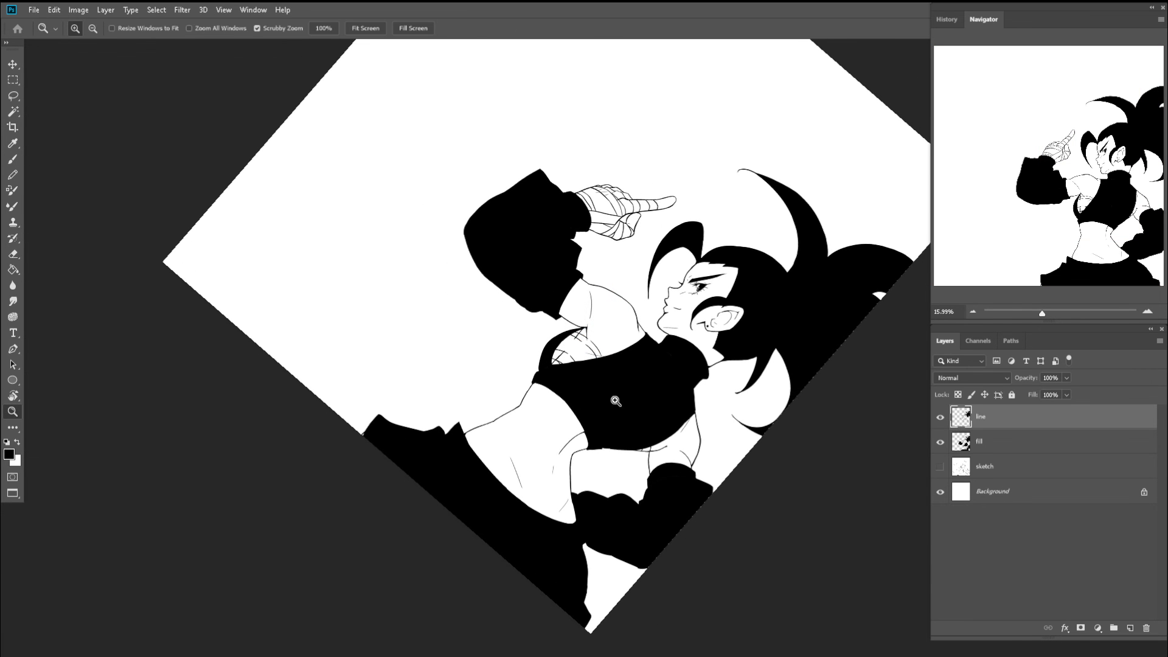
pyautogui.moveTo(615, 399); pyautogui.dragTo(543, 271)
pyautogui.moveTo(470, 271); pyautogui.dragTo(545, 273)
pyautogui.press('b')
pyautogui.moveTo(410, 227)
pyautogui.mouseDown()
pyautogui.moveTo(594, 388)
pyautogui.moveTo(611, 422)
pyautogui.mouseUp()
pyautogui.moveTo(602, 437)
pyautogui.mouseDown()
pyautogui.moveTo(570, 352)
pyautogui.moveTo(497, 267)
pyautogui.moveTo(528, 277)
pyautogui.mouseUp()
pyautogui.press('z')
pyautogui.press('b')
pyautogui.moveTo(495, 221); pyautogui.dragTo(600, 449)
pyautogui.hotkey('ctrl', 'z')
pyautogui.moveTo(500, 232)
pyautogui.mouseDown()
pyautogui.moveTo(601, 460)
pyautogui.moveTo(527, 359)
pyautogui.moveTo(644, 365)
pyautogui.mouseUp()
# - Draw a second curved band line across the torso, parallel to the first one below the black top
pyautogui.press('e')
pyautogui.press('z')
pyautogui.press('b')
pyautogui.moveTo(435, 300); pyautogui.dragTo(660, 471)
pyautogui.hotkey('ctrl', 'z')
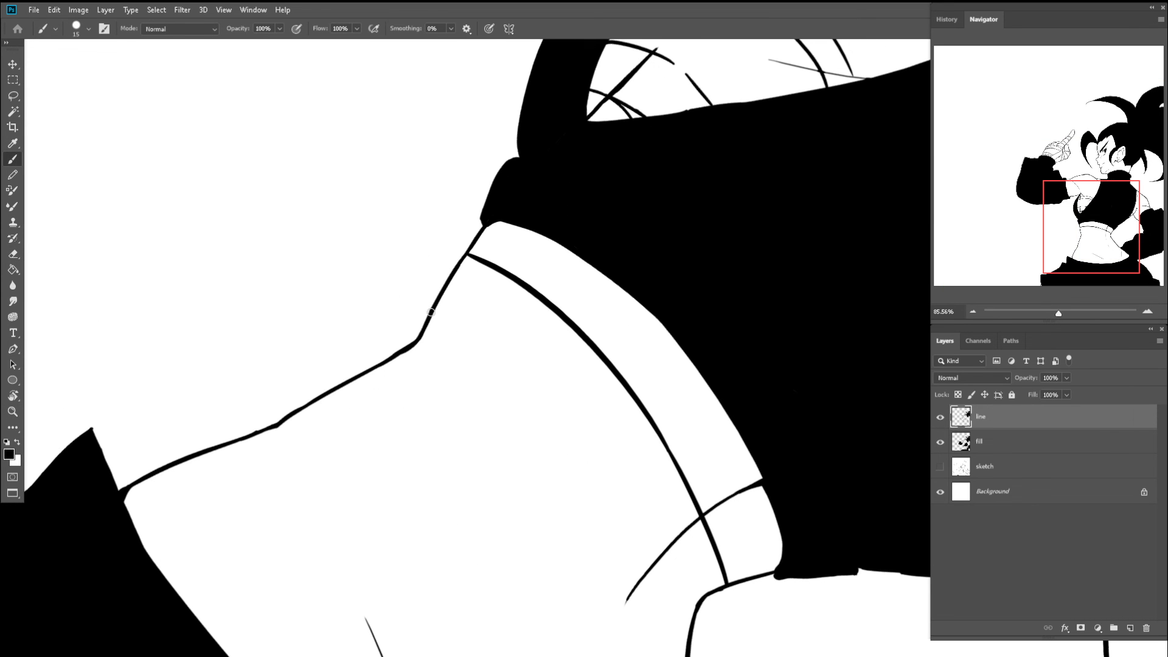
pyautogui.moveTo(430, 313)
pyautogui.mouseDown()
pyautogui.moveTo(632, 471)
pyautogui.moveTo(525, 322)
pyautogui.mouseUp()
pyautogui.press('z')
pyautogui.press('b')
pyautogui.moveTo(488, 263)
pyautogui.mouseDown()
pyautogui.moveTo(583, 436)
pyautogui.moveTo(608, 435)
pyautogui.moveTo(598, 456)
pyautogui.moveTo(545, 396)
pyautogui.mouseUp()
pyautogui.press('z')
pyautogui.press('e')
pyautogui.press('z')
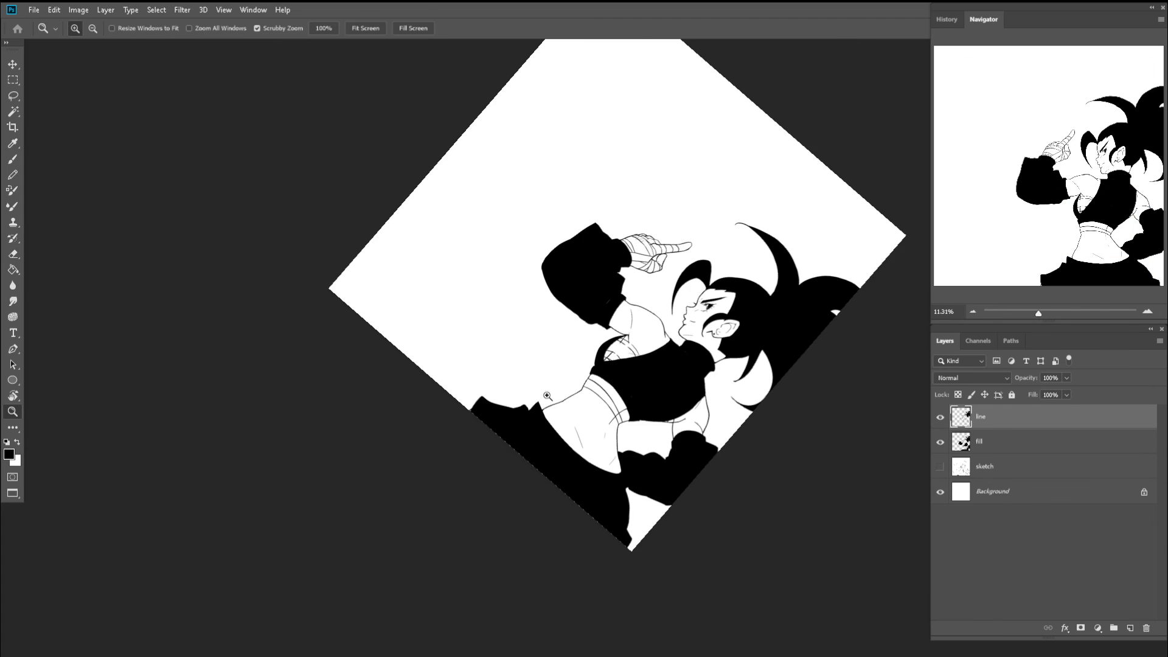
# - Reset the canvas rotation and review the whole drawing upright
pyautogui.press('r')
pyautogui.press('Escape')
pyautogui.press('z')
pyautogui.moveTo(641, 320); pyautogui.dragTo(614, 450)
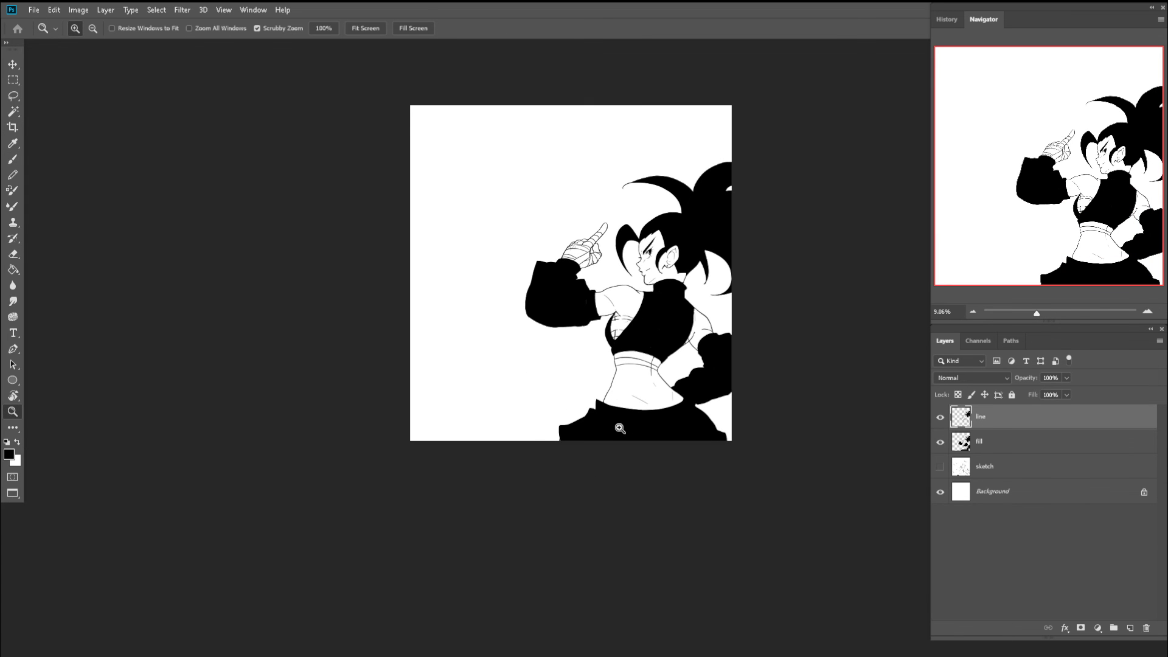
pyautogui.moveTo(639, 407); pyautogui.dragTo(547, 290)
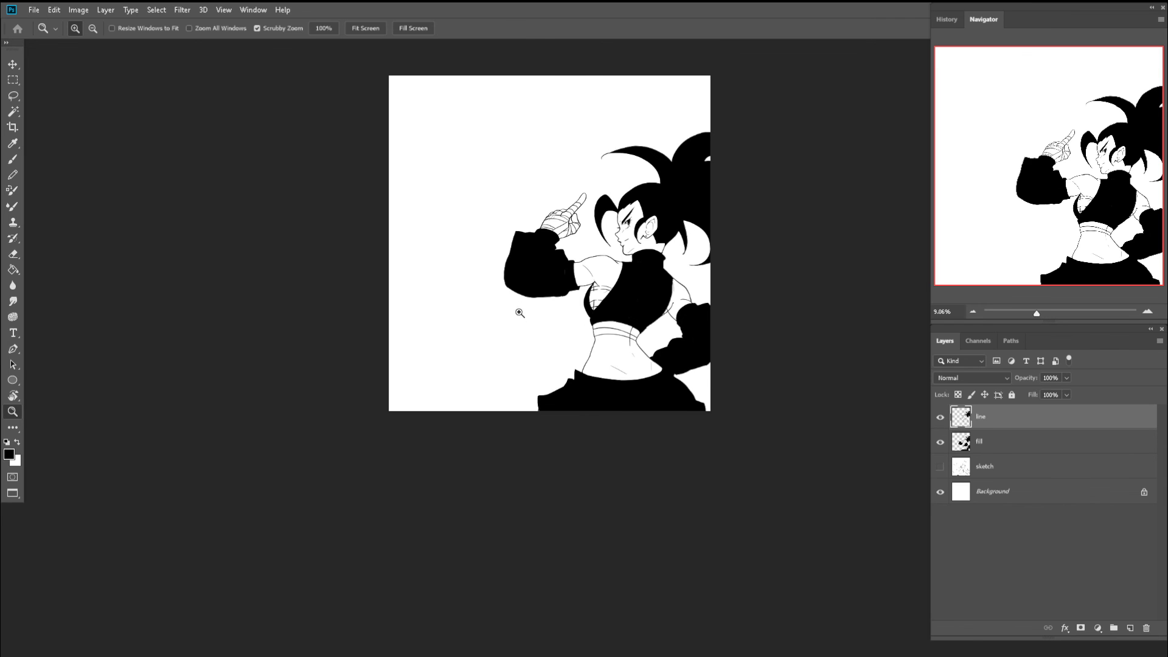
pyautogui.moveTo(569, 240); pyautogui.dragTo(605, 311)
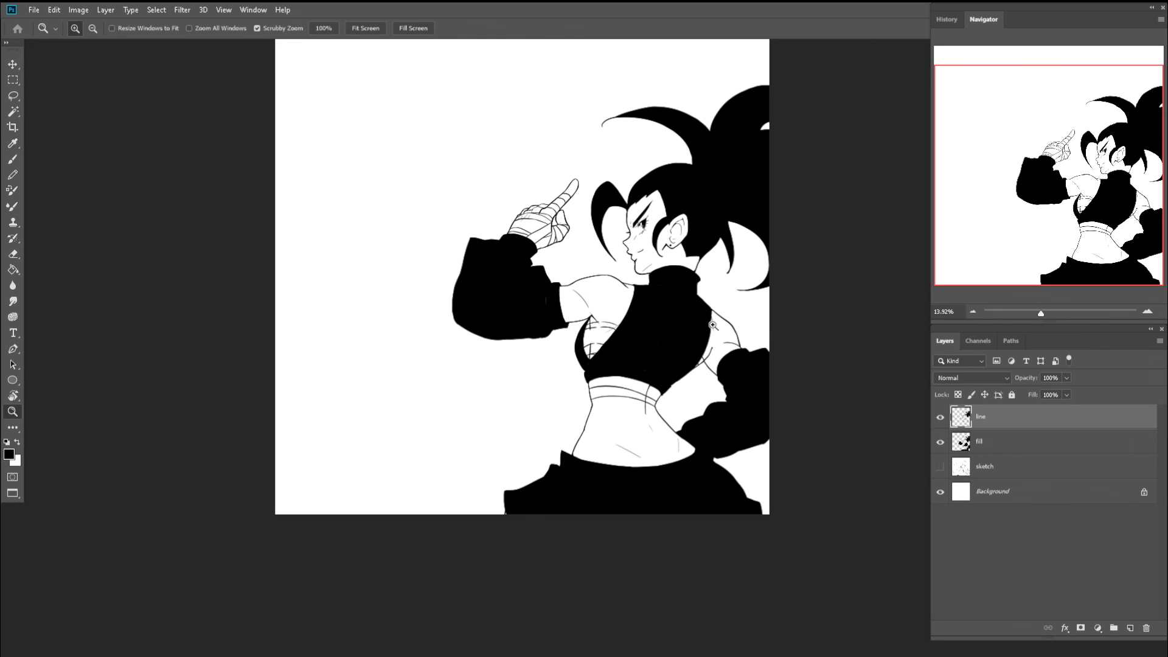
# - Thicken the face's profile line below the nose and at the lower lip with a size 9 brush
pyautogui.moveTo(641, 243); pyautogui.dragTo(791, 252)
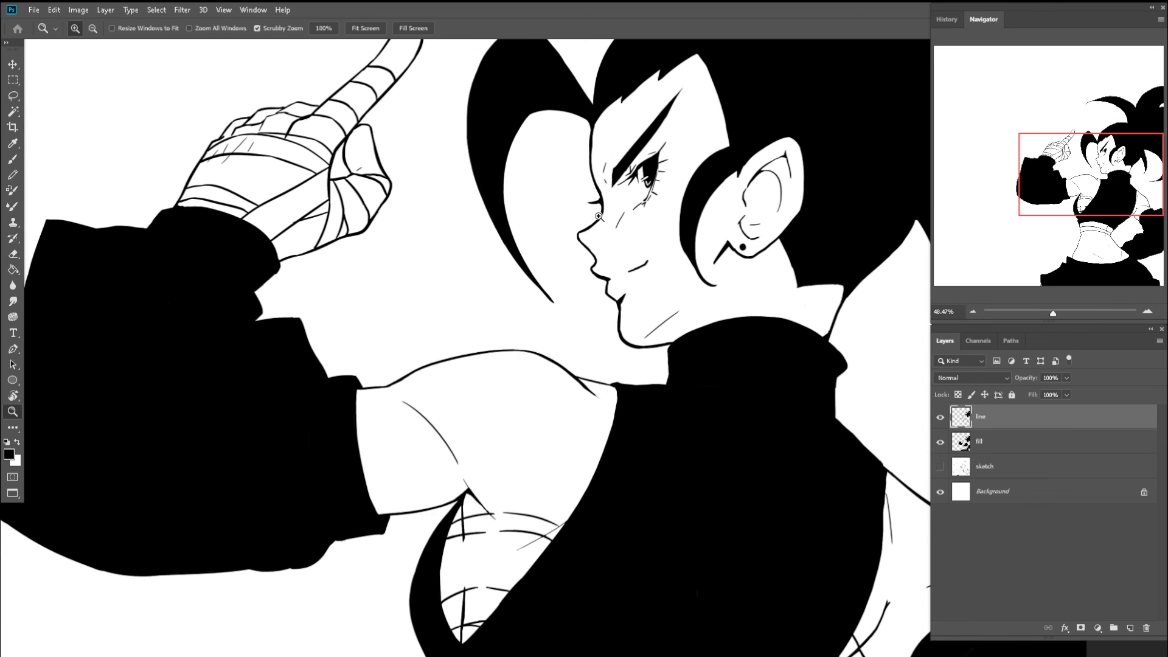
pyautogui.moveTo(618, 234); pyautogui.dragTo(676, 240)
pyautogui.moveTo(592, 249); pyautogui.dragTo(633, 305)
pyautogui.press('b')
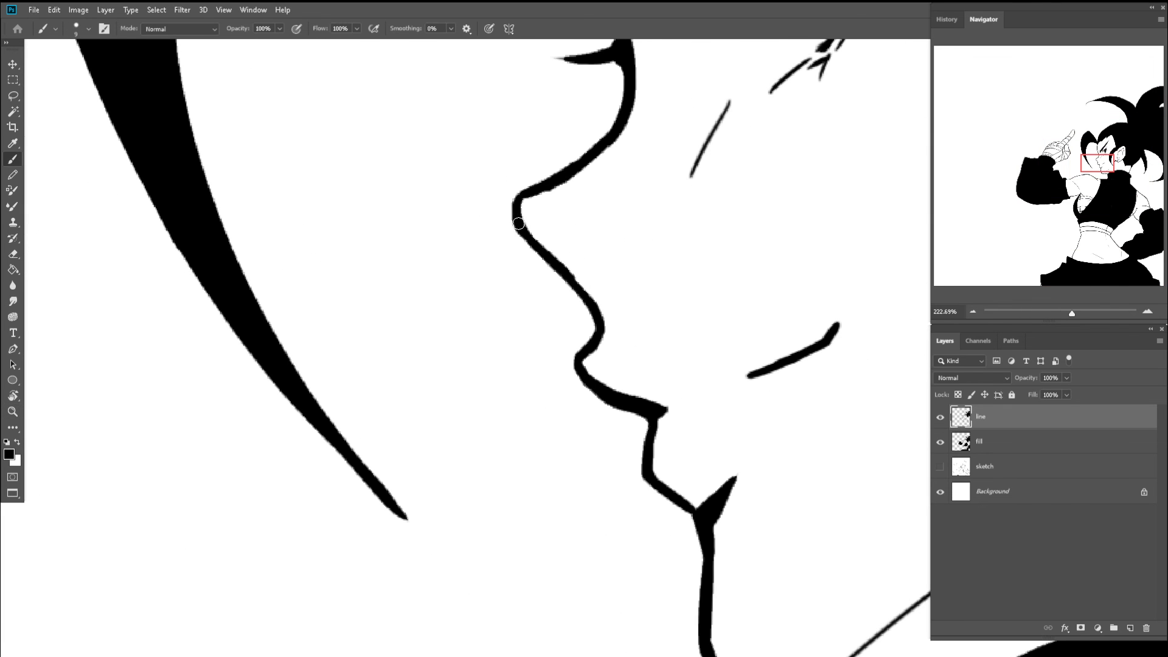
pyautogui.moveTo(542, 250); pyautogui.dragTo(596, 302)
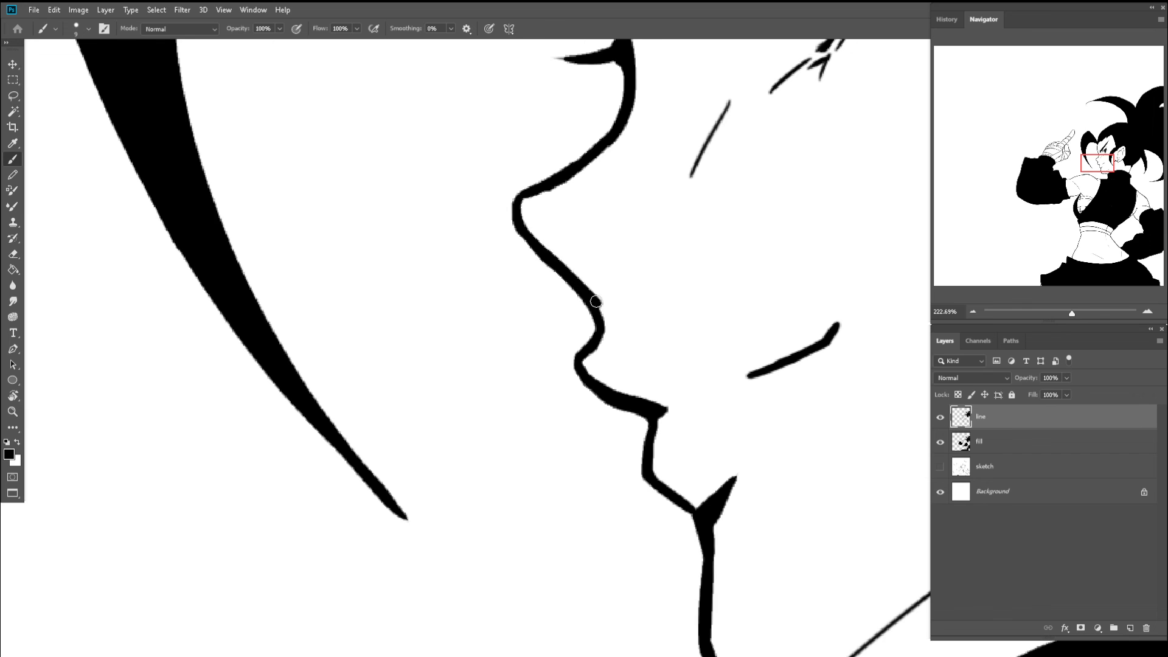
pyautogui.moveTo(602, 382)
pyautogui.mouseDown()
pyautogui.moveTo(521, 263)
pyautogui.moveTo(547, 294)
pyautogui.mouseUp()
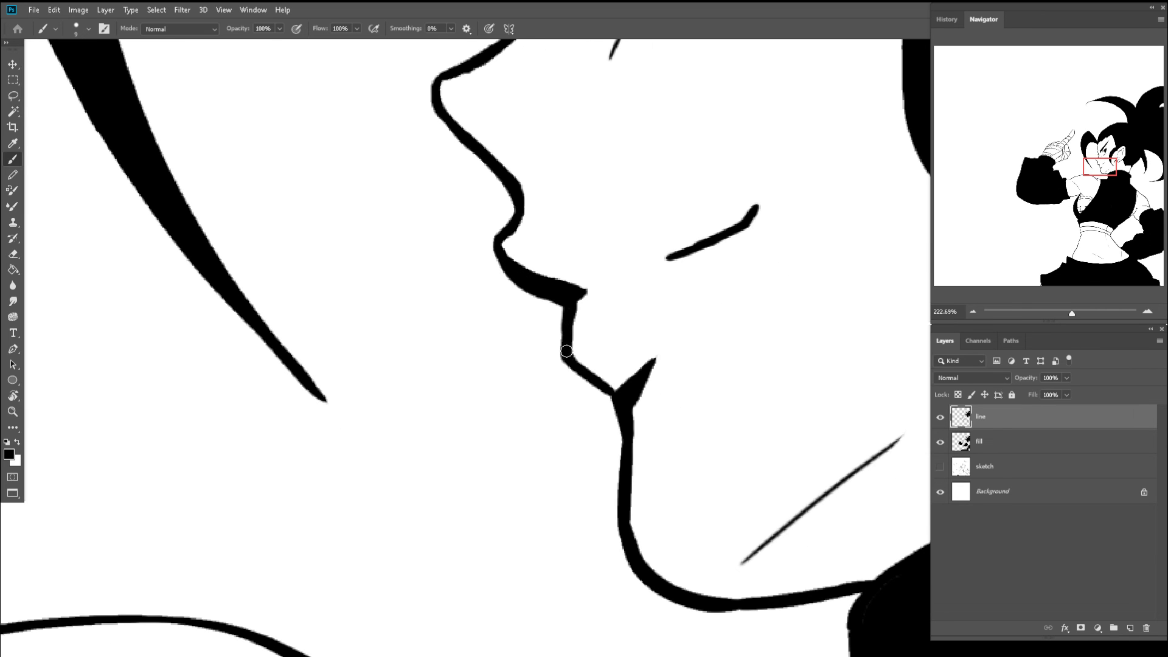
pyautogui.moveTo(579, 364); pyautogui.dragTo(624, 388)
pyautogui.scroll(-8, 615, 389)
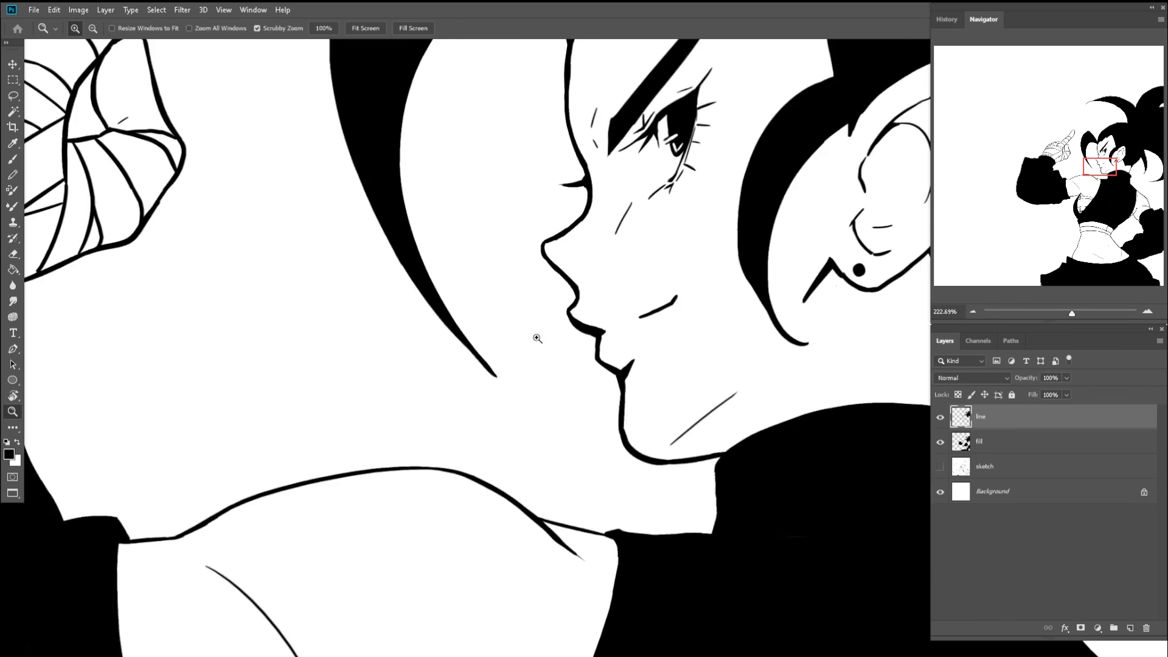
# - Thicken the upper outline of the raised arm where it leaves the black sleeve, using the size 9 brush
pyautogui.press('z')
pyautogui.scroll(-2, 548, 310)
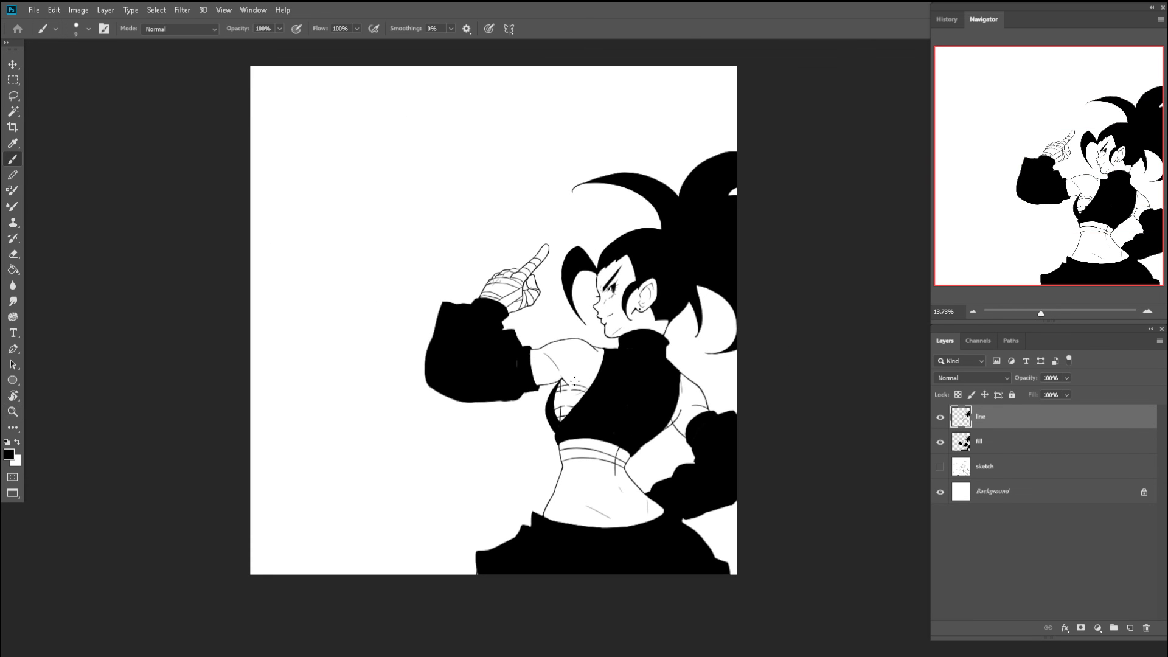
pyautogui.press('z')
pyautogui.moveTo(551, 402); pyautogui.dragTo(581, 399)
pyautogui.press('r')
pyautogui.moveTo(514, 308); pyautogui.dragTo(606, 290)
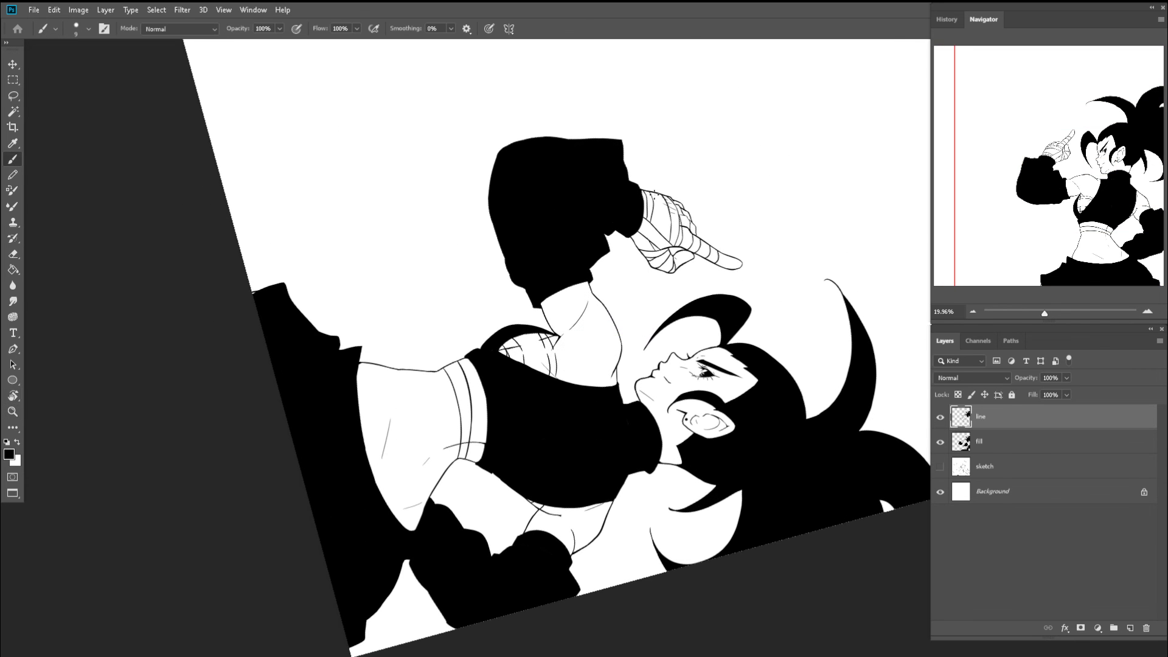
pyautogui.press('z')
pyautogui.scroll(9, 592, 301)
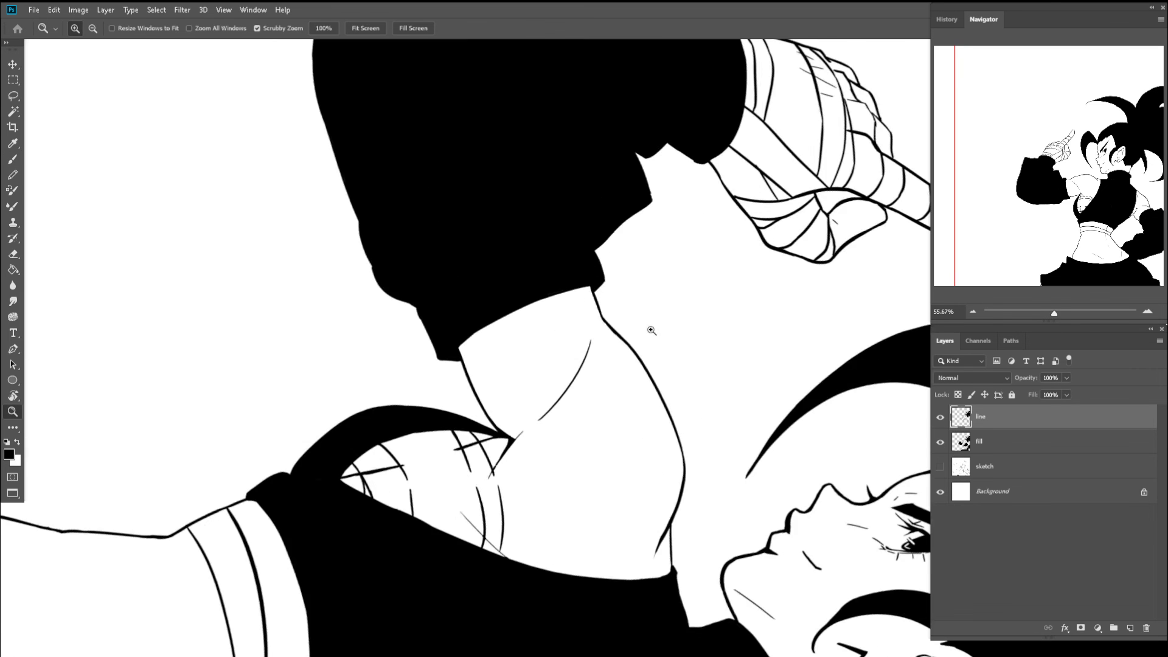
pyautogui.press('b')
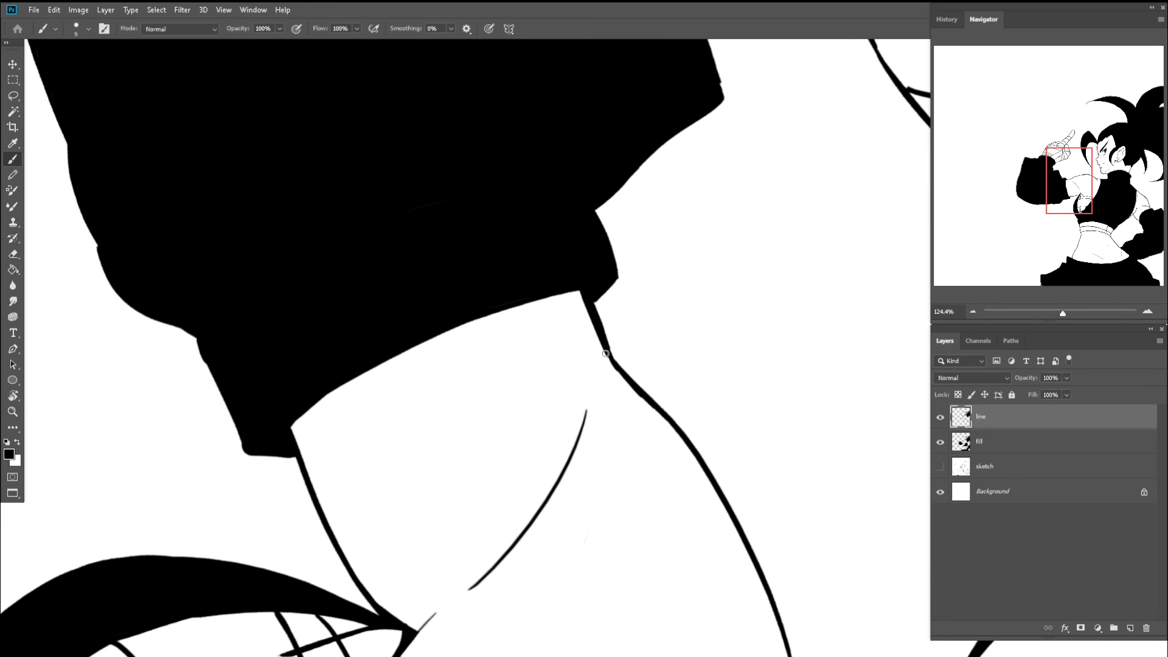
pyautogui.moveTo(601, 334)
pyautogui.mouseDown()
pyautogui.moveTo(565, 262)
pyautogui.moveTo(500, 190)
pyautogui.mouseUp()
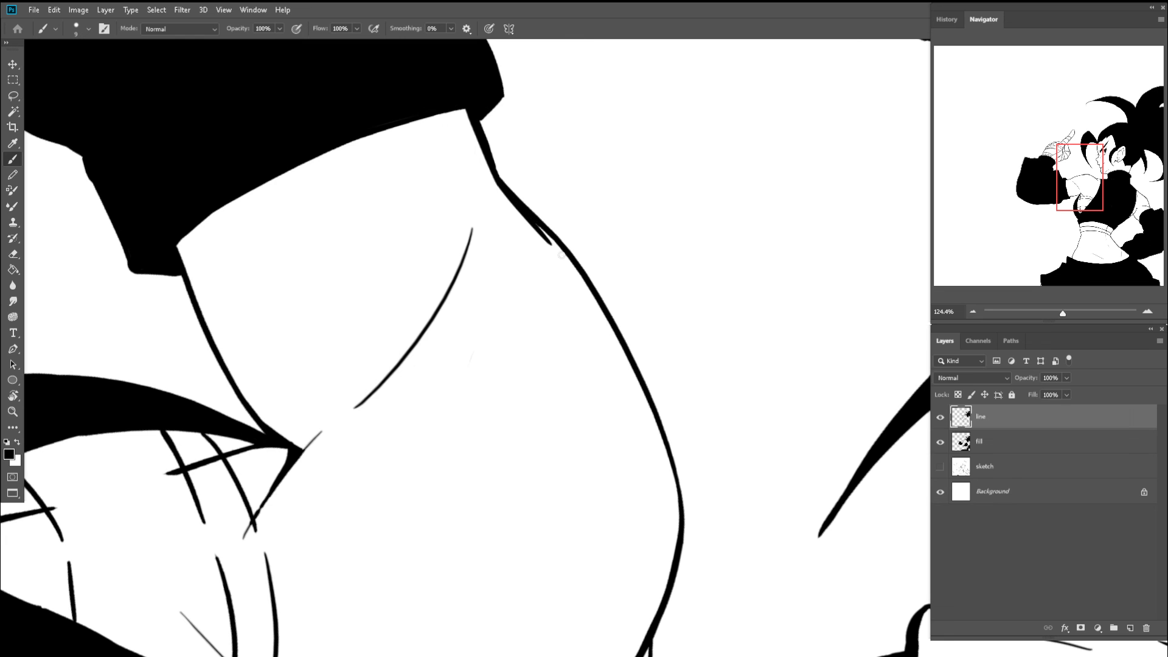
pyautogui.moveTo(622, 280)
pyautogui.mouseDown()
pyautogui.moveTo(571, 229)
pyautogui.moveTo(511, 210)
pyautogui.moveTo(622, 329)
pyautogui.mouseUp()
pyautogui.hotkey('ctrl', 'z')
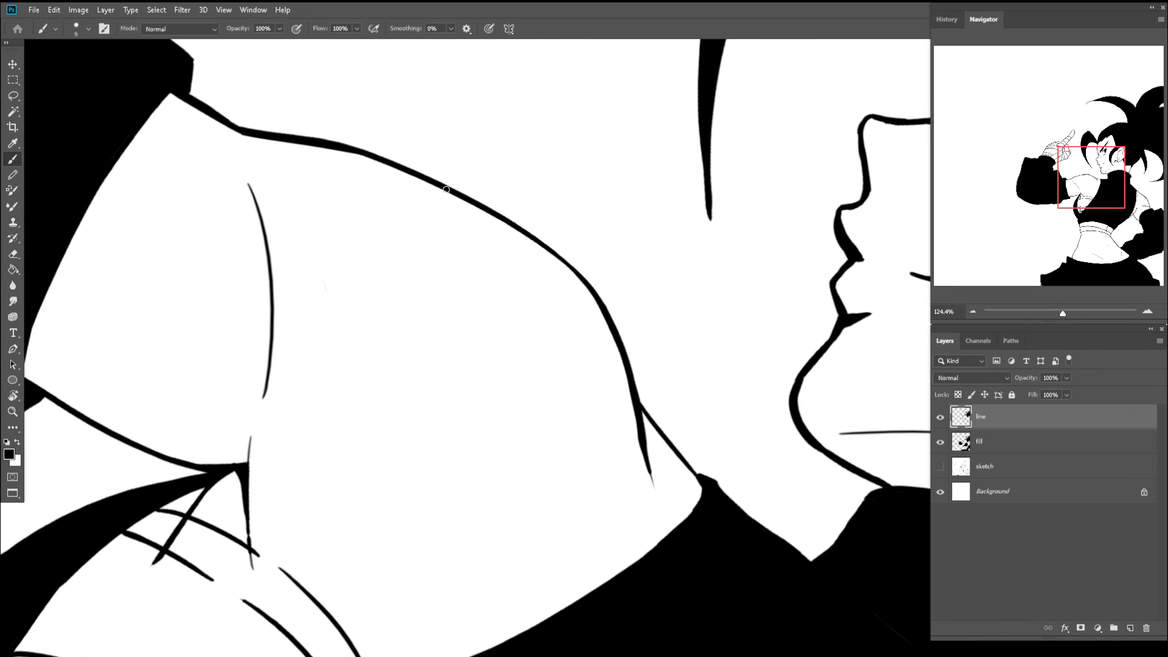
# - Thicken the shoulder's outer curve, redoing the stroke until it is smooth, and the short line connecting it to the black top
pyautogui.moveTo(467, 199); pyautogui.dragTo(609, 337)
pyautogui.hotkey('ctrl', 'z')
pyautogui.moveTo(462, 199); pyautogui.dragTo(618, 332)
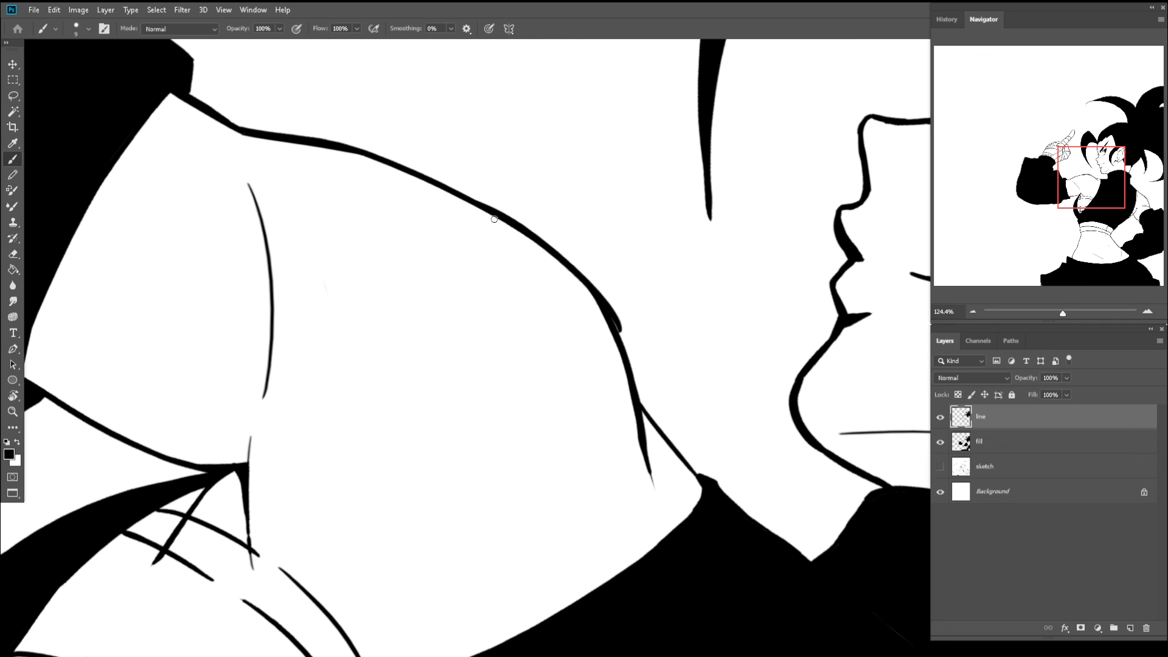
pyautogui.hotkey('ctrl', 'z')
pyautogui.moveTo(480, 208)
pyautogui.mouseDown()
pyautogui.moveTo(556, 262)
pyautogui.moveTo(610, 329)
pyautogui.mouseUp()
pyautogui.moveTo(632, 373); pyautogui.dragTo(570, 296)
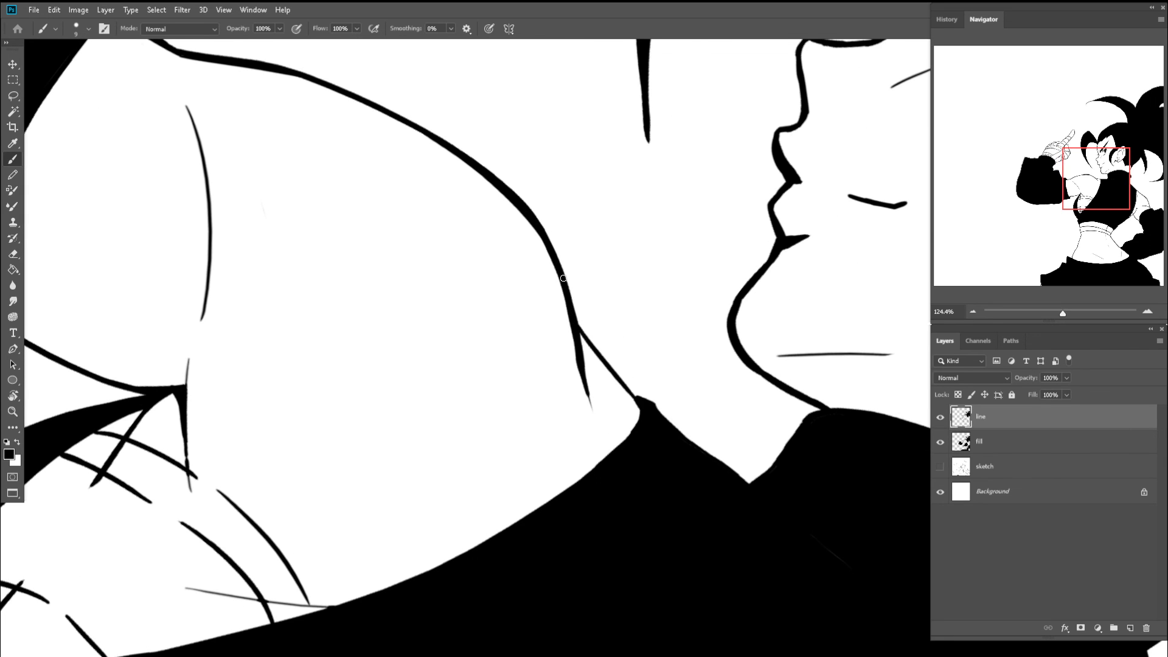
pyautogui.hotkey('ctrl', 'z')
pyautogui.moveTo(581, 337); pyautogui.dragTo(638, 411)
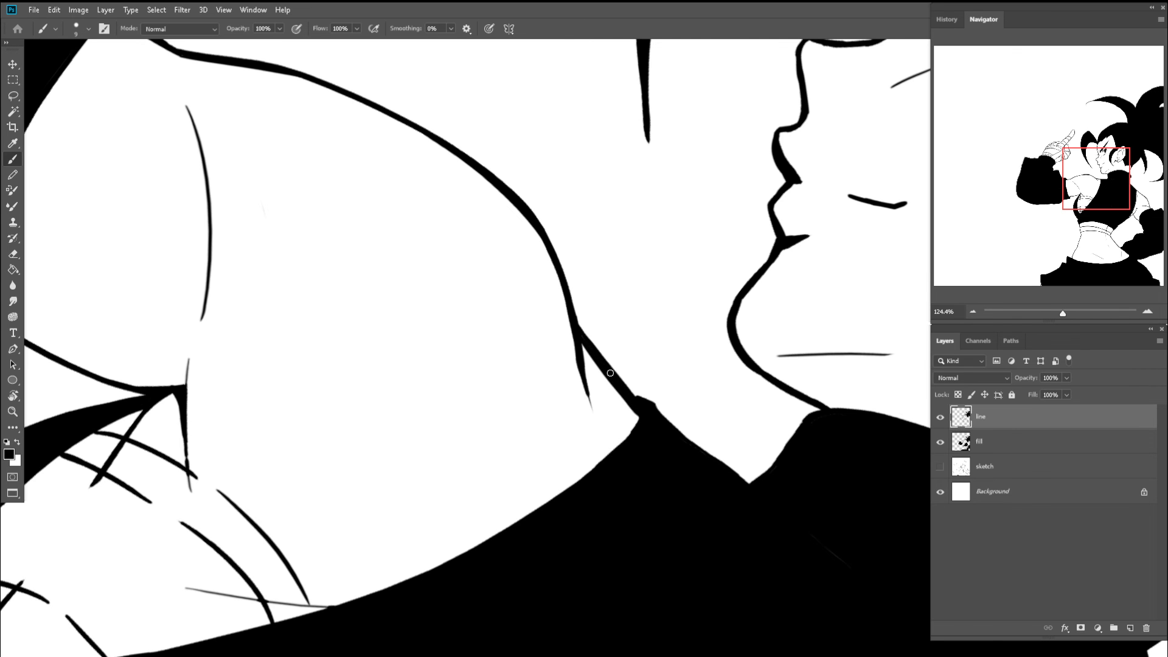
# - Fill the small triangle where the lines cross at the rear armpit with black and try thickening the line towards the sleeve
pyautogui.hotkey('ctrl', 'space')
pyautogui.moveTo(610, 373); pyautogui.dragTo(539, 364)
pyautogui.moveTo(596, 395)
pyautogui.mouseDown()
pyautogui.moveTo(523, 262)
pyautogui.moveTo(615, 274)
pyautogui.mouseUp()
pyautogui.press('r')
pyautogui.hotkey('ctrl', 'space')
pyautogui.moveTo(605, 356); pyautogui.dragTo(672, 383)
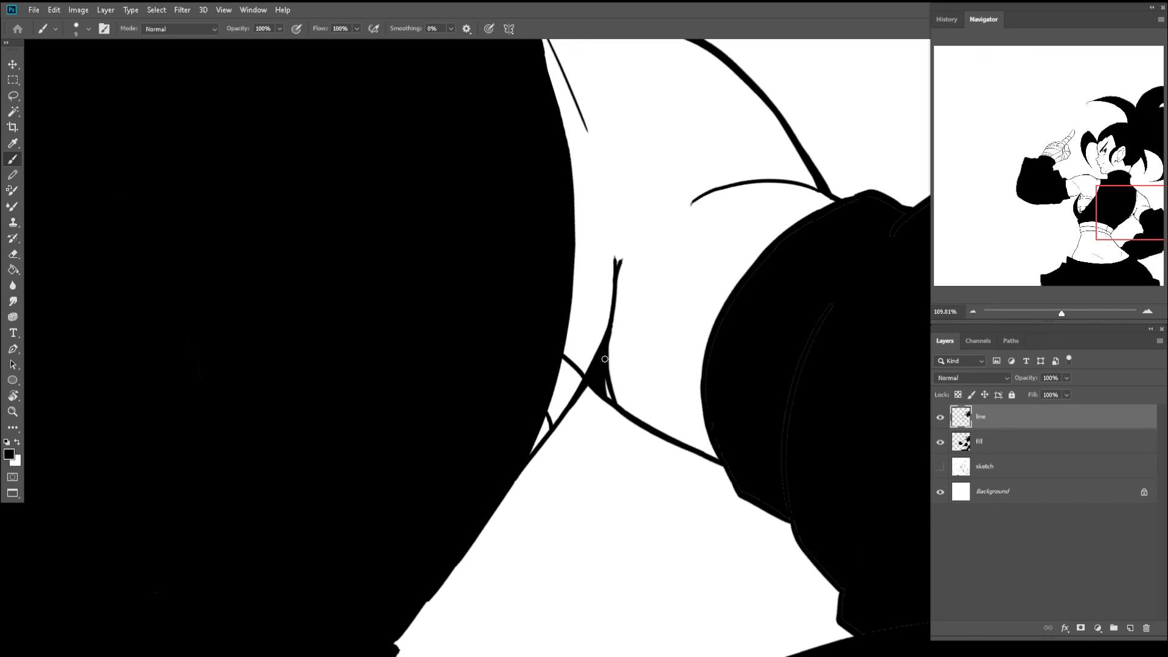
pyautogui.hotkey('ctrl', 'space')
pyautogui.moveTo(618, 388); pyautogui.dragTo(551, 382)
pyautogui.press('r')
pyautogui.moveTo(573, 274); pyautogui.dragTo(613, 279)
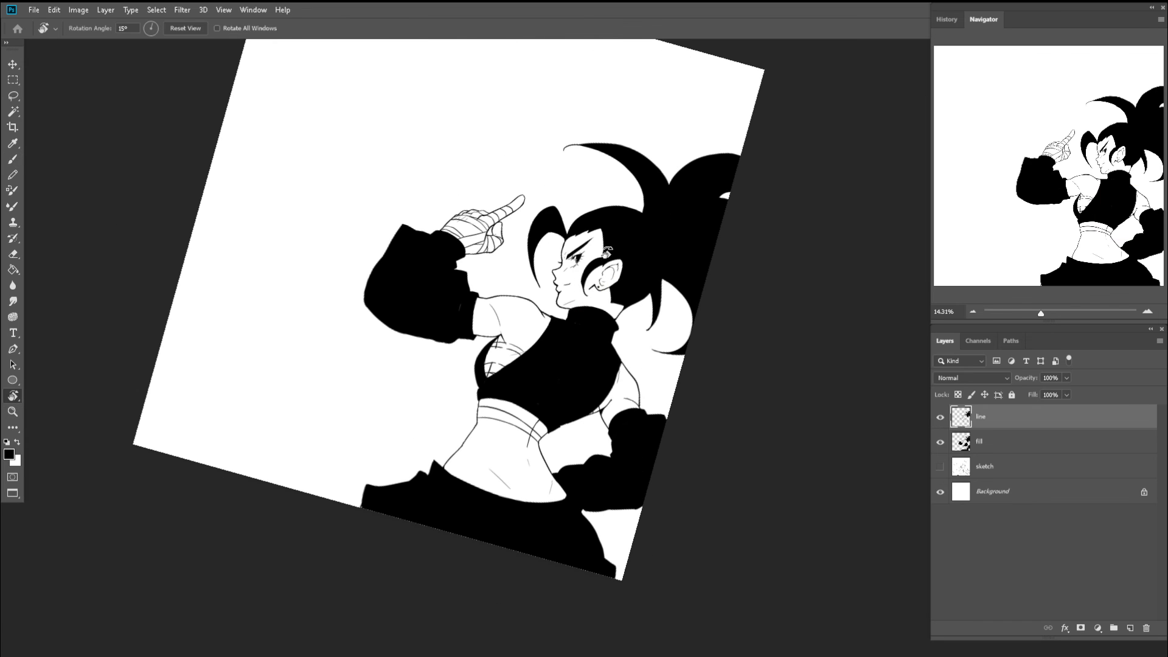
pyautogui.hotkey('ctrl', 'space')
pyautogui.moveTo(599, 419); pyautogui.dragTo(660, 426)
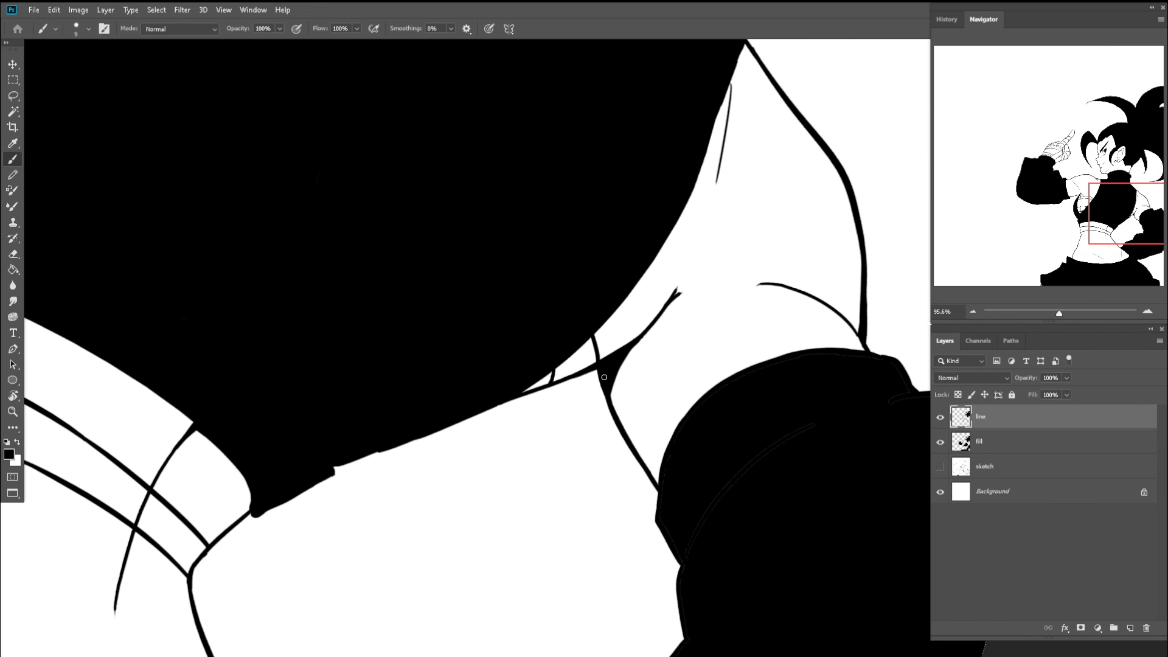
pyautogui.moveTo(603, 375); pyautogui.dragTo(652, 494)
pyautogui.hotkey('ctrl', 'z')
# - On the fill layer, cover the thin white fold lines inside the rear sleeve with a larger black brush
pyautogui.click(950, 441)
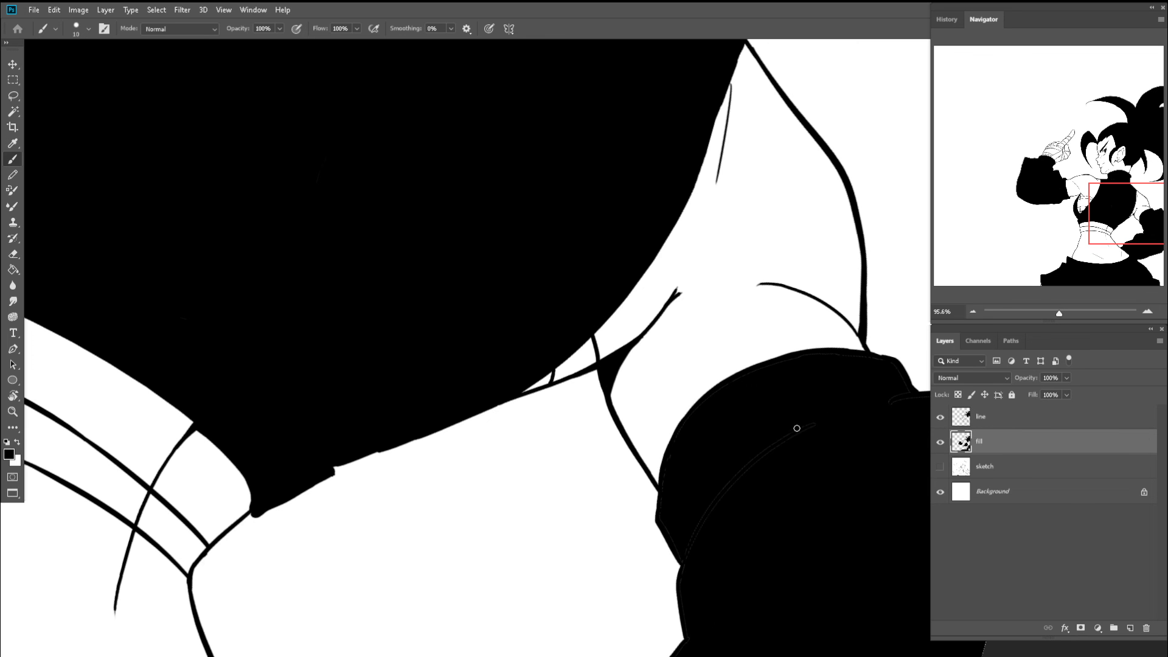
pyautogui.press(']')
pyautogui.press(']')
pyautogui.press(']')
pyautogui.moveTo(813, 422)
pyautogui.mouseDown()
pyautogui.moveTo(696, 563)
pyautogui.moveTo(701, 393)
pyautogui.moveTo(694, 407)
pyautogui.moveTo(688, 491)
pyautogui.moveTo(798, 540)
pyautogui.moveTo(771, 557)
pyautogui.mouseUp()
pyautogui.press('space')
pyautogui.press('space')
pyautogui.moveTo(776, 545)
pyautogui.mouseDown()
pyautogui.moveTo(686, 436)
pyautogui.moveTo(611, 387)
pyautogui.mouseUp()
pyautogui.moveTo(615, 395); pyautogui.dragTo(769, 469)
pyautogui.press('space')
pyautogui.moveTo(748, 355); pyautogui.dragTo(667, 447)
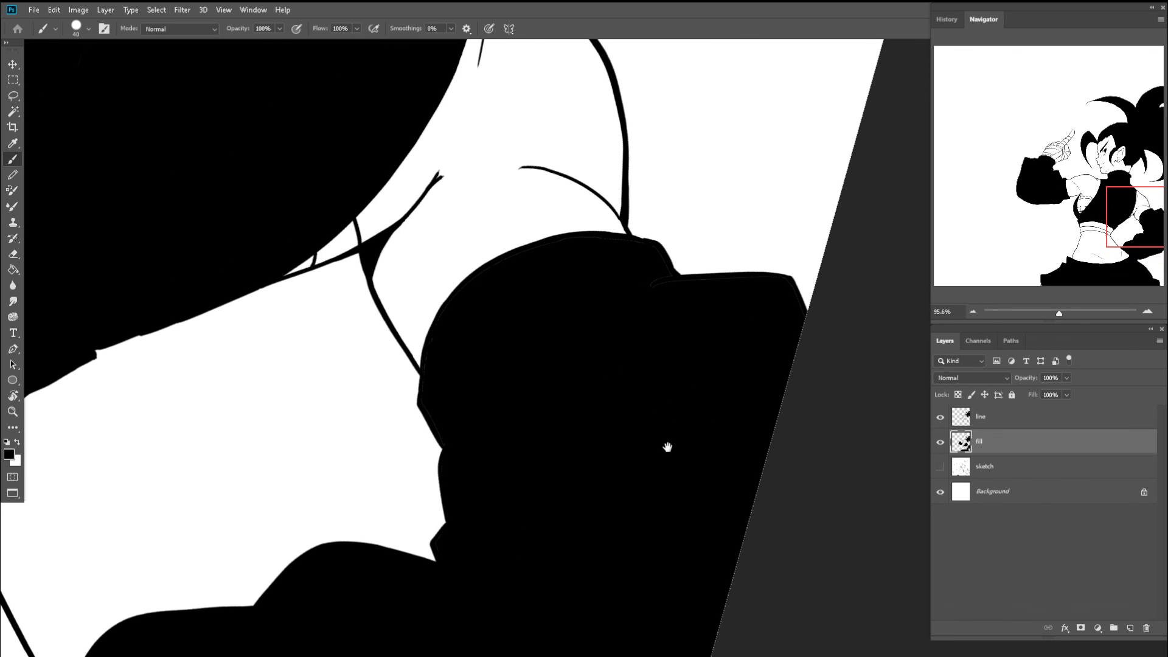
pyautogui.moveTo(657, 286)
pyautogui.mouseDown()
pyautogui.moveTo(652, 334)
pyautogui.moveTo(579, 339)
pyautogui.mouseUp()
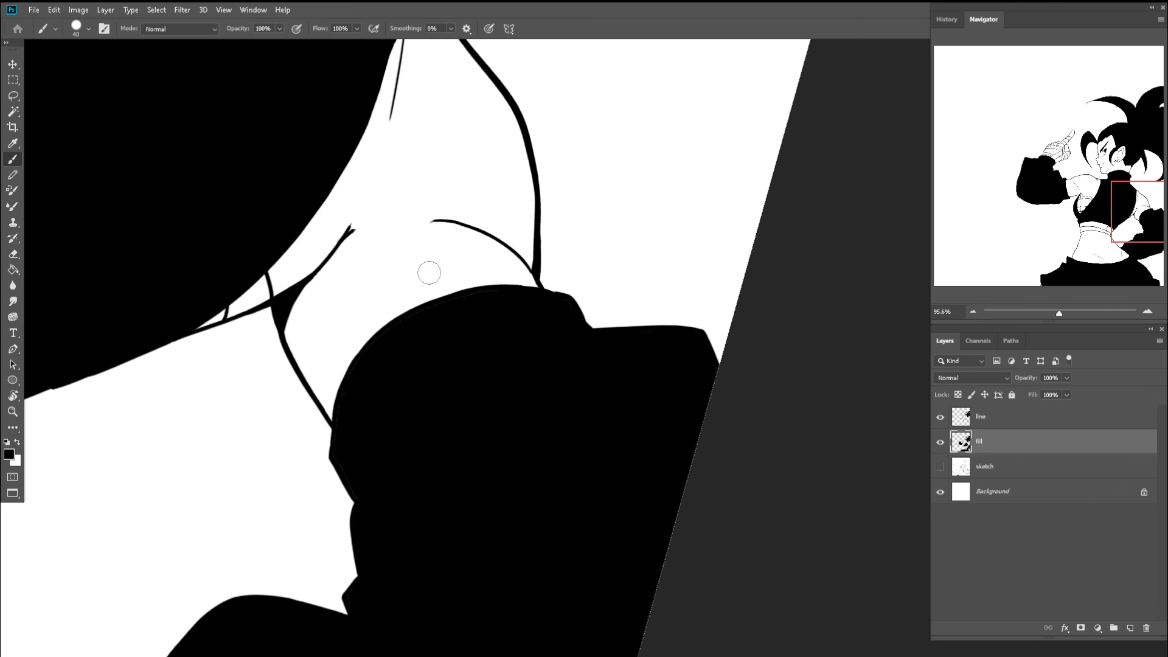
# - Paint over the remaining thin white gaps along the rear sleeve's upper edge
pyautogui.press('r')
pyautogui.moveTo(429, 273)
pyautogui.mouseDown()
pyautogui.moveTo(503, 229)
pyautogui.moveTo(531, 250)
pyautogui.moveTo(443, 273)
pyautogui.mouseUp()
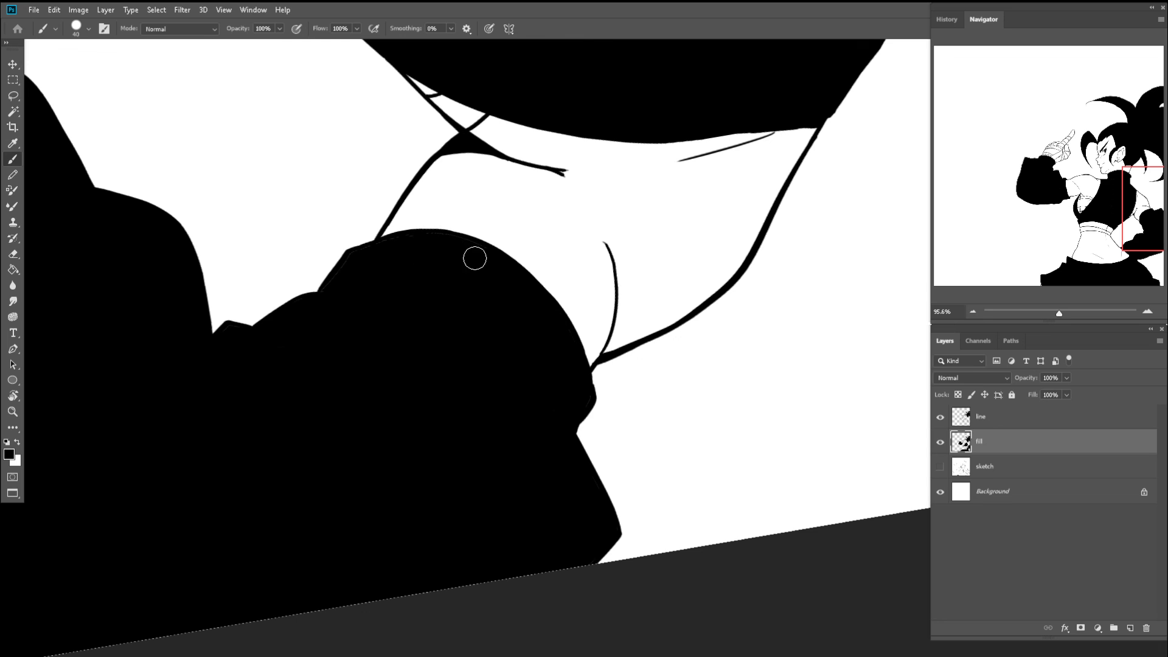
pyautogui.moveTo(462, 253)
pyautogui.mouseDown()
pyautogui.moveTo(389, 247)
pyautogui.moveTo(357, 258)
pyautogui.moveTo(321, 298)
pyautogui.moveTo(362, 339)
pyautogui.moveTo(425, 367)
pyautogui.mouseUp()
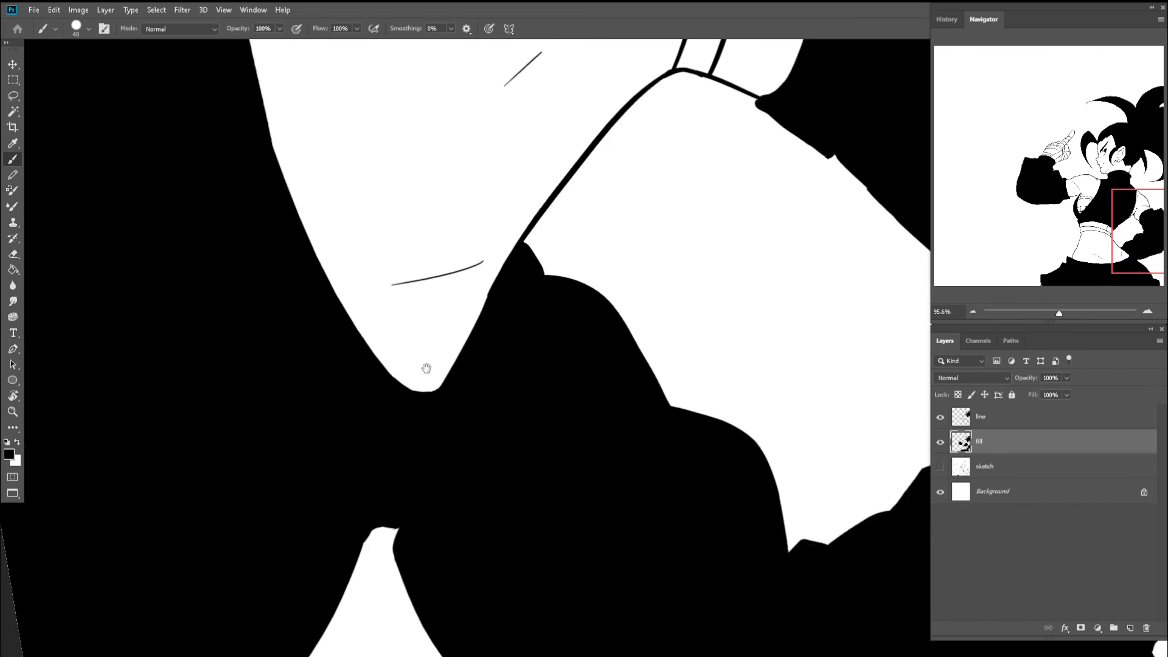
# - Inspect the front sleeve, hand, hair and neck for gaps in the black fill
pyautogui.press('z')
pyautogui.moveTo(498, 358); pyautogui.dragTo(426, 370)
pyautogui.press('Escape')
pyautogui.moveTo(354, 345); pyautogui.dragTo(469, 389)
pyautogui.press('b')
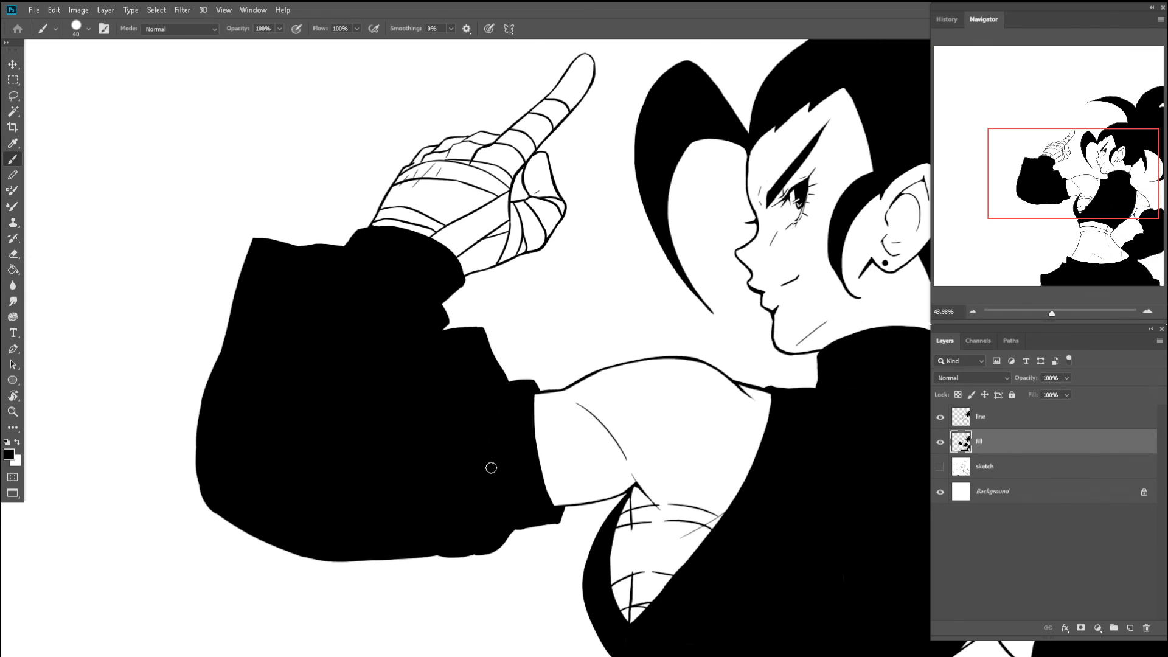
pyautogui.press('z')
pyautogui.moveTo(303, 300); pyautogui.dragTo(396, 318)
pyautogui.moveTo(504, 323); pyautogui.dragTo(394, 334)
pyautogui.press('b')
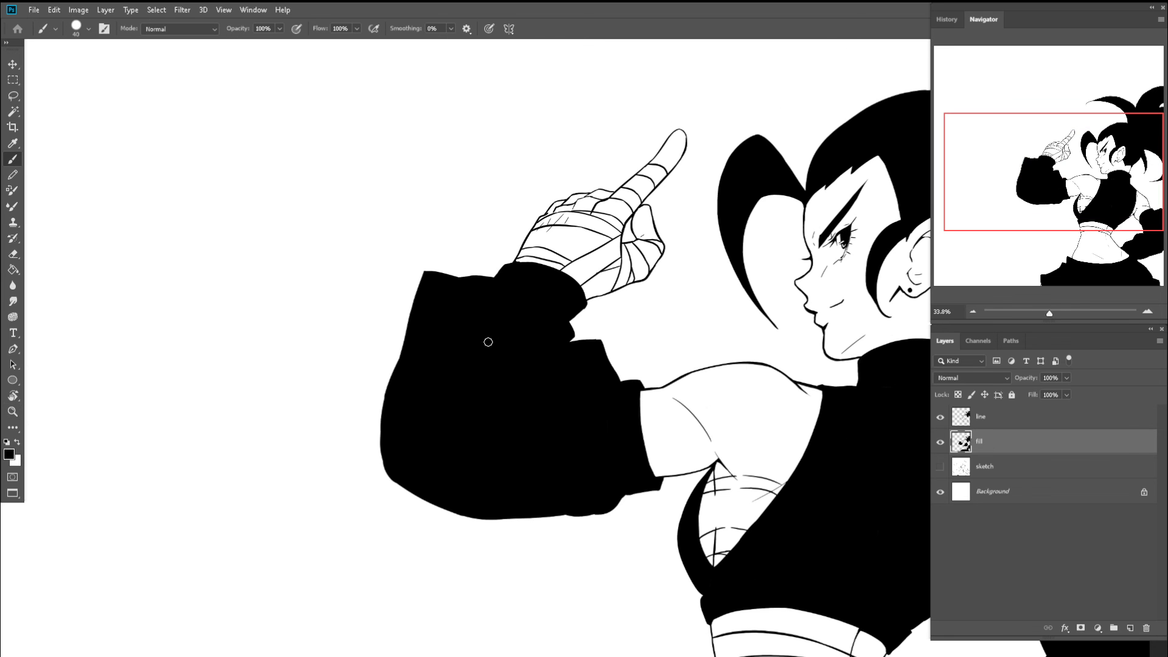
pyautogui.moveTo(745, 342); pyautogui.dragTo(396, 299)
pyautogui.press('z')
pyautogui.moveTo(572, 269); pyautogui.dragTo(642, 265)
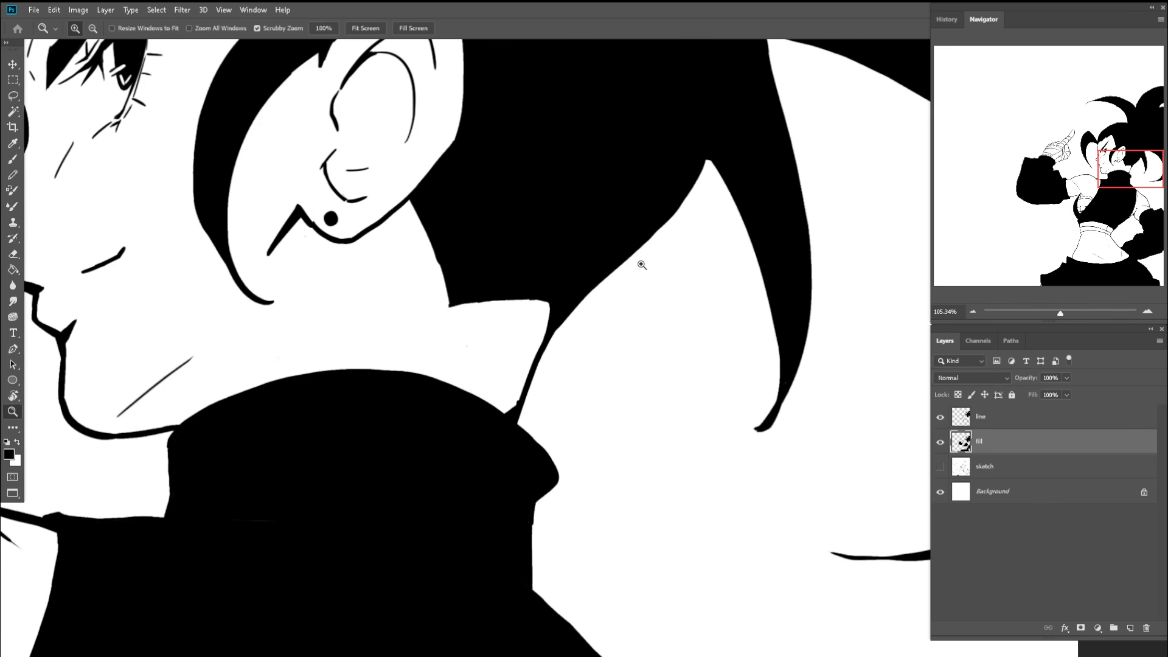
pyautogui.moveTo(575, 248); pyautogui.dragTo(560, 248)
# - On the line layer, thicken the front waist outline from the black top past the torso bands with a size 15 brush
pyautogui.click(1003, 420)
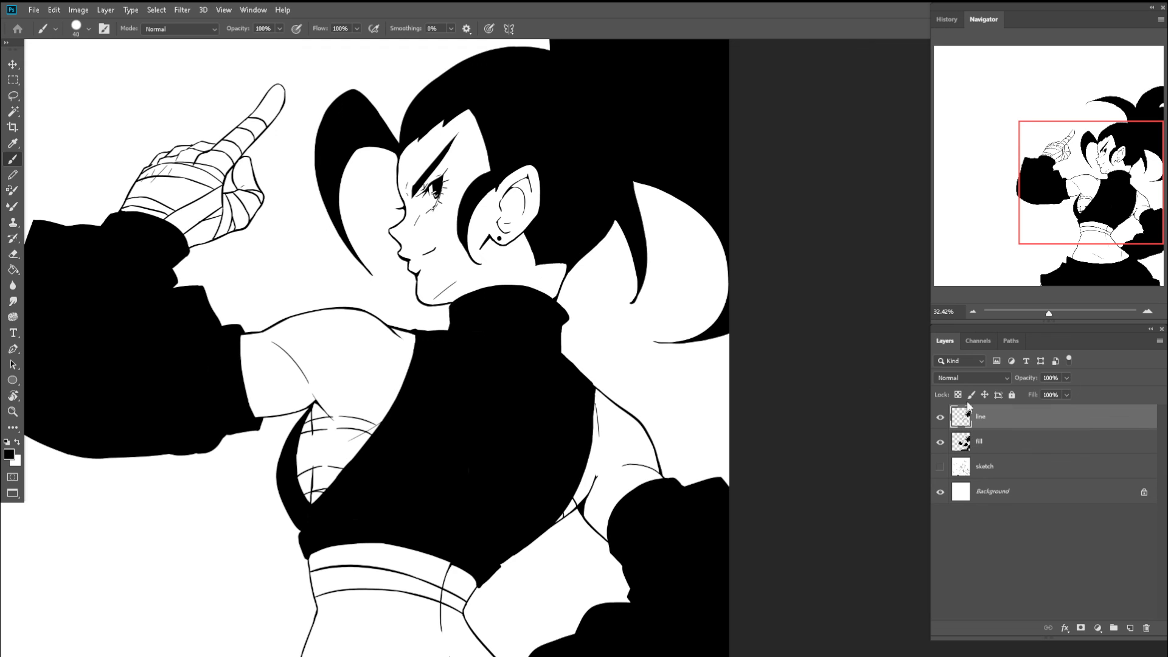
pyautogui.moveTo(469, 441); pyautogui.dragTo(443, 445)
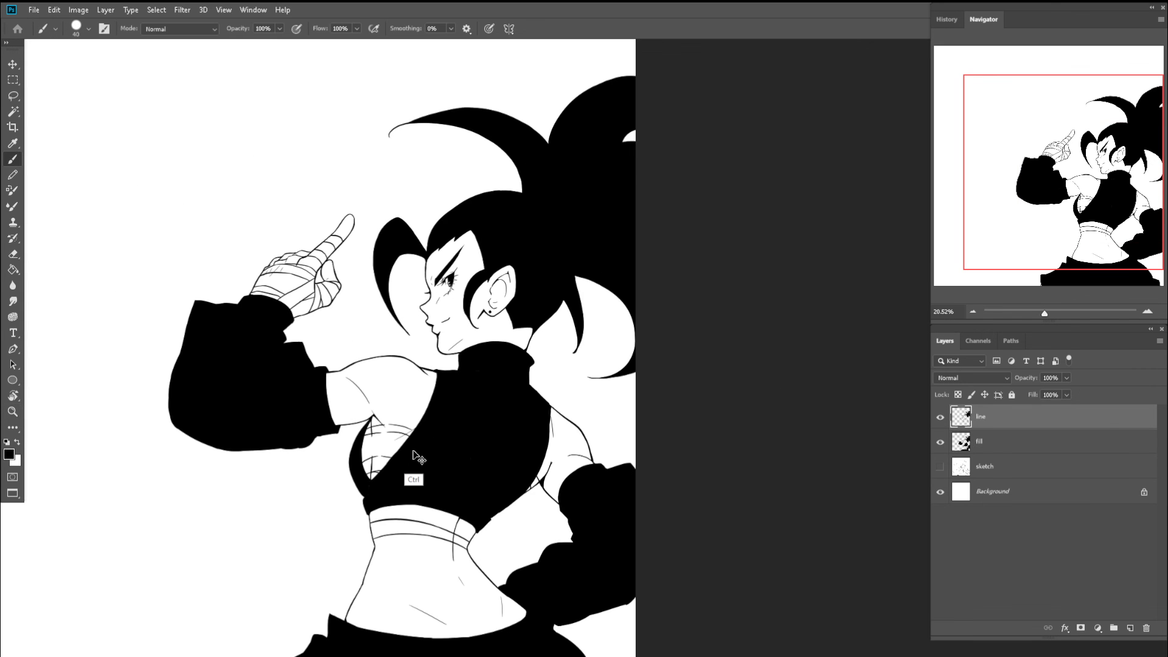
pyautogui.moveTo(433, 485)
pyautogui.mouseDown()
pyautogui.moveTo(498, 329)
pyautogui.moveTo(545, 347)
pyautogui.moveTo(494, 396)
pyautogui.mouseUp()
pyautogui.press('r')
pyautogui.press('z')
pyautogui.moveTo(464, 468)
pyautogui.mouseDown()
pyautogui.moveTo(516, 472)
pyautogui.moveTo(438, 349)
pyautogui.mouseUp()
pyautogui.press('z')
pyautogui.moveTo(449, 251); pyautogui.dragTo(487, 248)
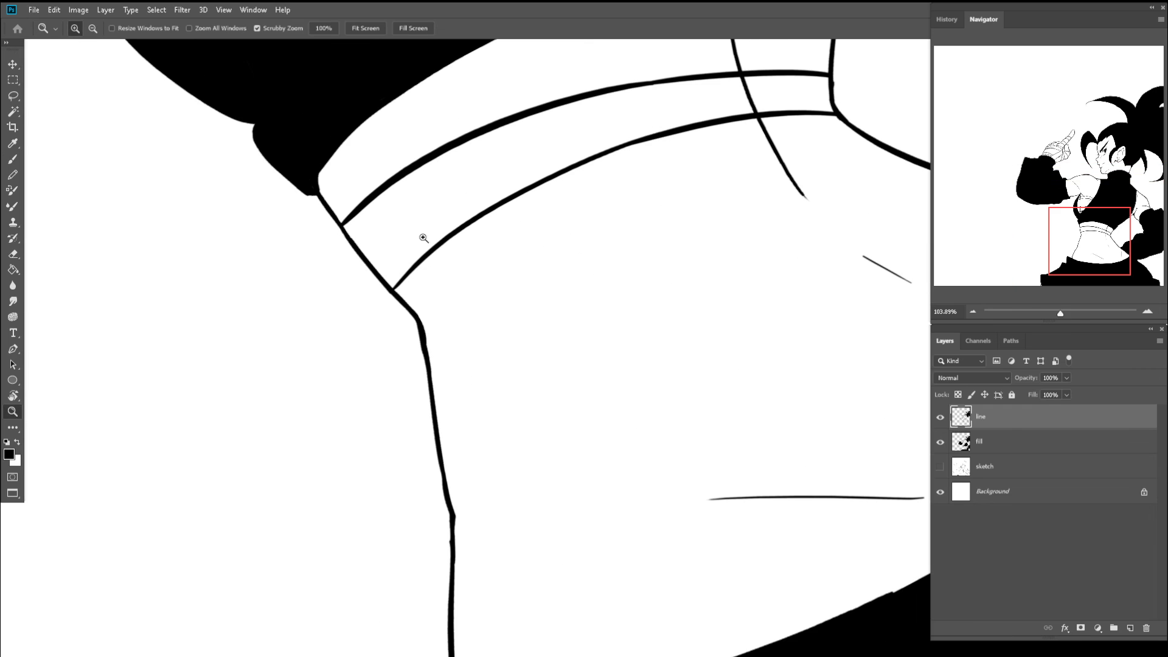
pyautogui.moveTo(367, 244); pyautogui.dragTo(375, 243)
pyautogui.press('[')
pyautogui.press('[')
pyautogui.press('[')
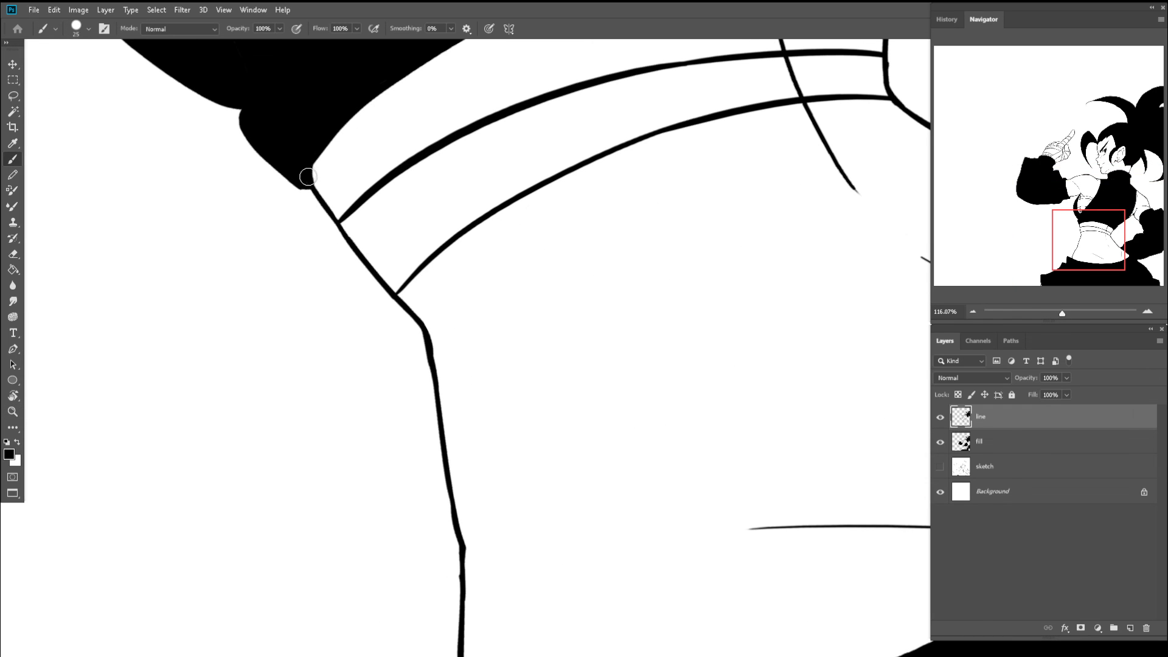
pyautogui.moveTo(310, 187)
pyautogui.mouseDown()
pyautogui.moveTo(357, 243)
pyautogui.moveTo(335, 222)
pyautogui.mouseUp()
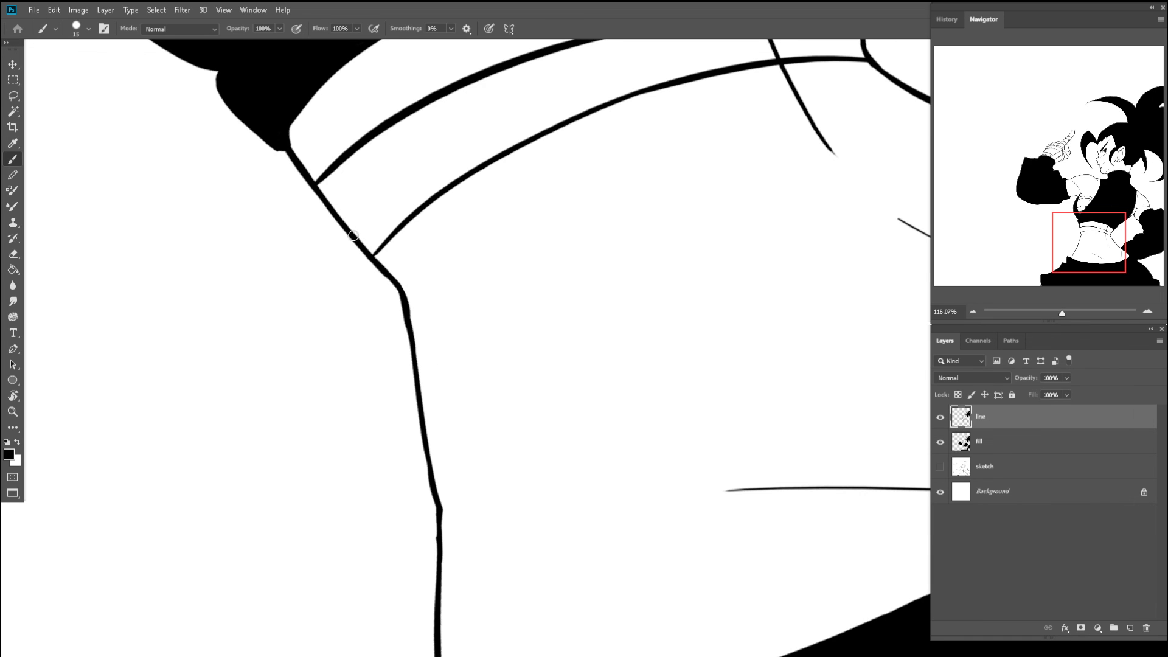
pyautogui.moveTo(396, 288); pyautogui.dragTo(410, 351)
pyautogui.moveTo(422, 396); pyautogui.dragTo(450, 289)
# - Thicken the lower front waist outline and widen its junction with the black trousers, retrying uneven strokes
pyautogui.press('r')
pyautogui.moveTo(453, 270)
pyautogui.mouseDown()
pyautogui.moveTo(464, 247)
pyautogui.moveTo(429, 310)
pyautogui.mouseUp()
pyautogui.moveTo(394, 246)
pyautogui.mouseDown()
pyautogui.moveTo(480, 433)
pyautogui.moveTo(439, 315)
pyautogui.moveTo(456, 382)
pyautogui.mouseUp()
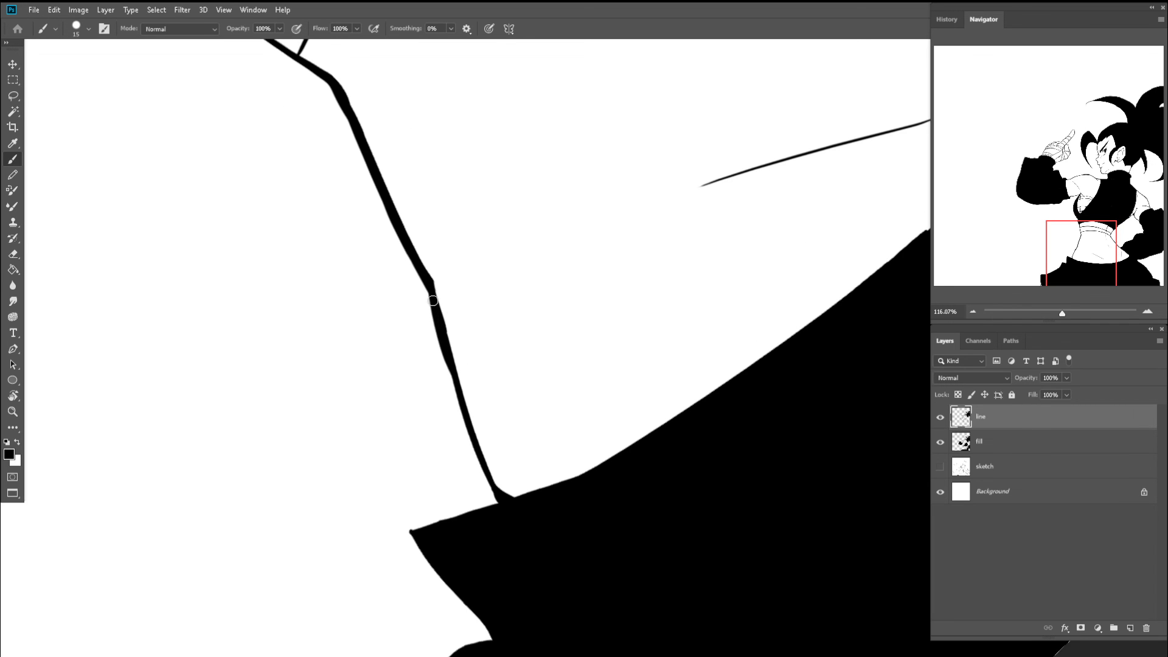
pyautogui.moveTo(433, 300); pyautogui.dragTo(474, 444)
pyautogui.hotkey('ctrl', 'z')
pyautogui.moveTo(431, 289); pyautogui.dragTo(478, 455)
pyautogui.hotkey('ctrl', 'z')
pyautogui.moveTo(446, 359)
pyautogui.mouseDown()
pyautogui.moveTo(489, 487)
pyautogui.moveTo(517, 509)
pyautogui.mouseUp()
pyautogui.press('z')
pyautogui.moveTo(487, 469); pyautogui.dragTo(504, 517)
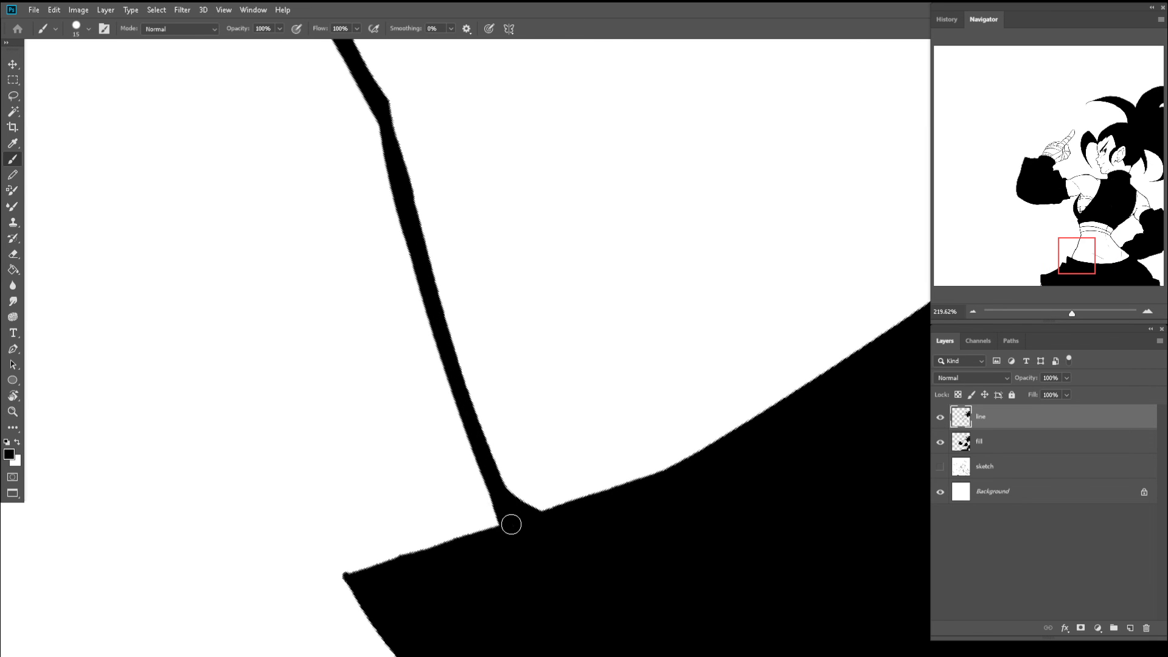
# - Reset the canvas rotation and examine the whole figure's line weights
pyautogui.press('z')
pyautogui.moveTo(525, 477); pyautogui.dragTo(420, 440)
pyautogui.moveTo(486, 389); pyautogui.dragTo(417, 378)
pyautogui.press('r')
pyautogui.press('Escape')
pyautogui.press('z')
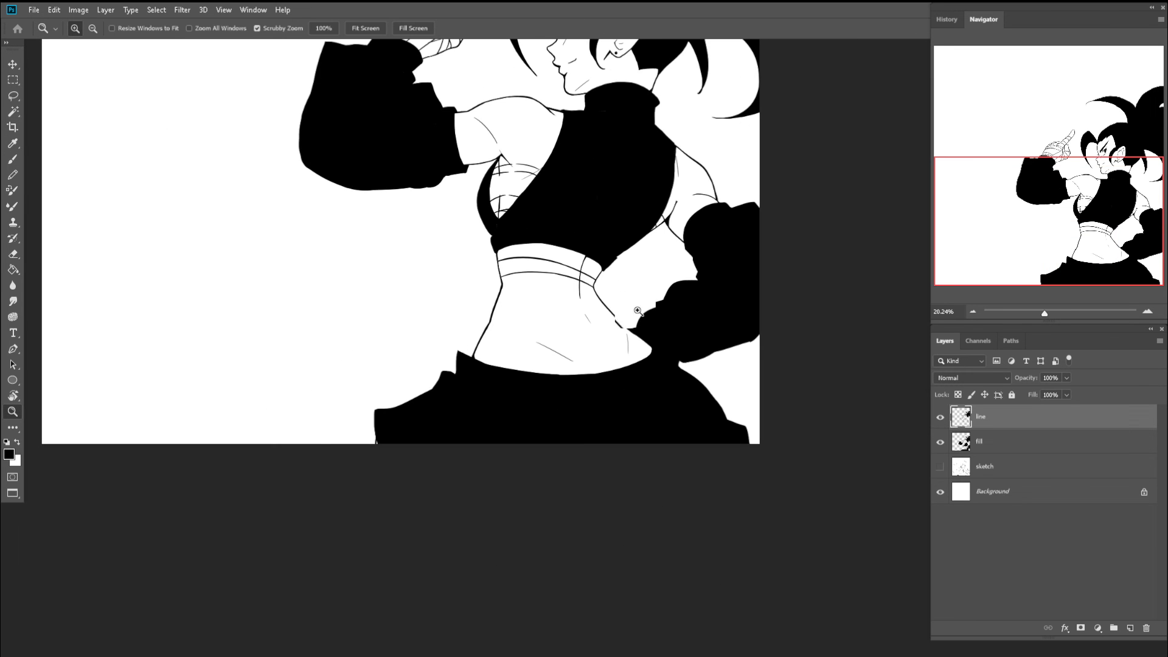
pyautogui.moveTo(638, 311); pyautogui.dragTo(684, 329)
pyautogui.moveTo(669, 335); pyautogui.dragTo(562, 344)
pyautogui.moveTo(629, 237); pyautogui.dragTo(689, 234)
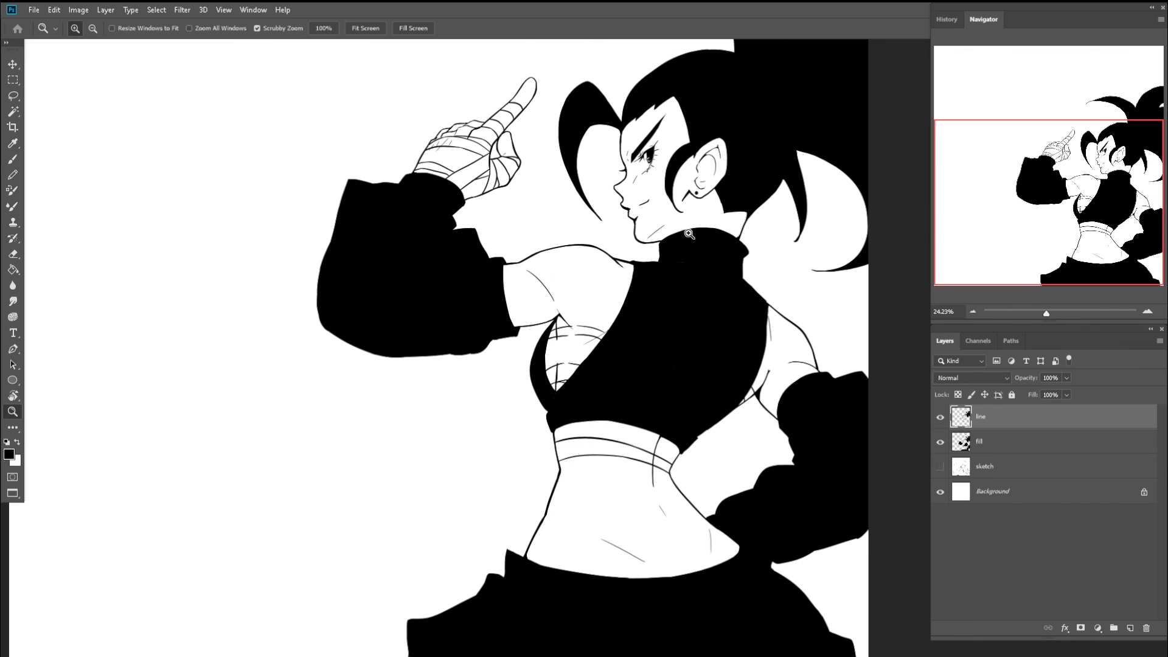
pyautogui.moveTo(598, 203); pyautogui.dragTo(570, 217)
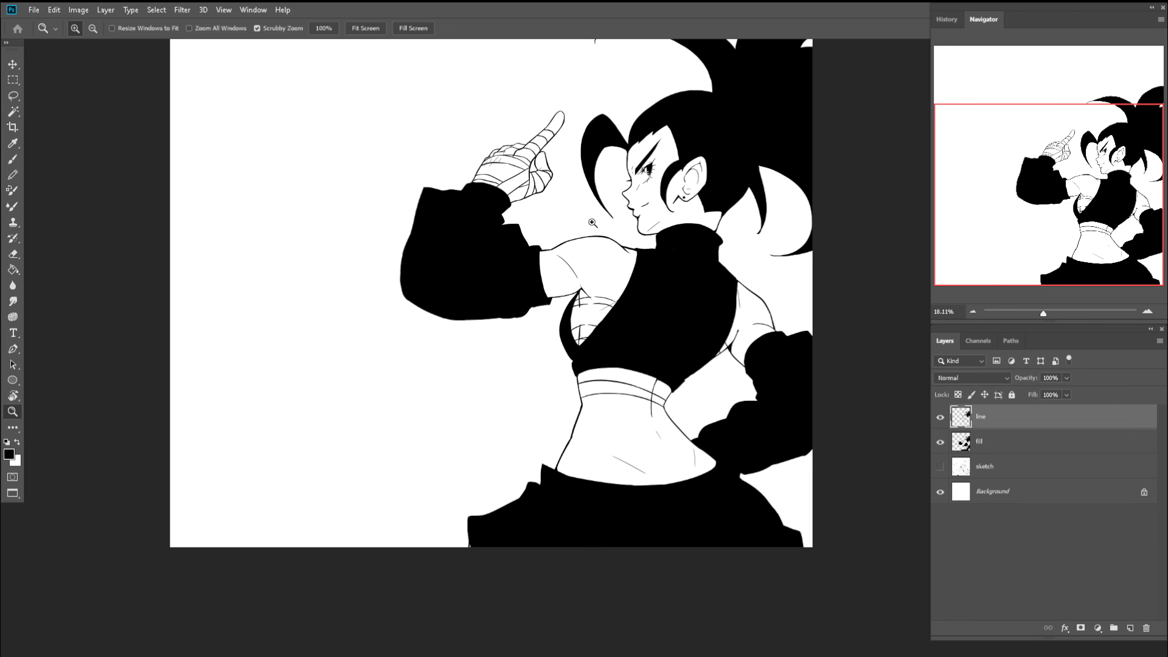
# - Add a round black stud near the upper tip of the ear with the size 15 brush
pyautogui.moveTo(714, 171); pyautogui.dragTo(697, 169)
pyautogui.press('b')
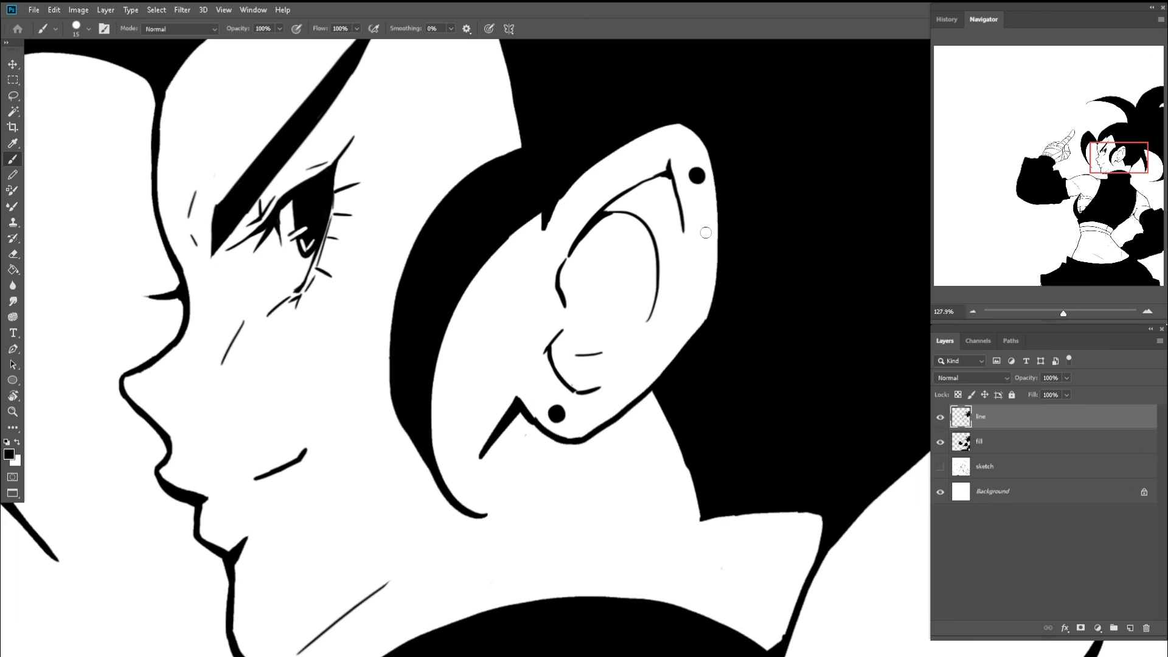
pyautogui.hotkey('ctrl', 'space')
pyautogui.moveTo(701, 217); pyautogui.dragTo(621, 192)
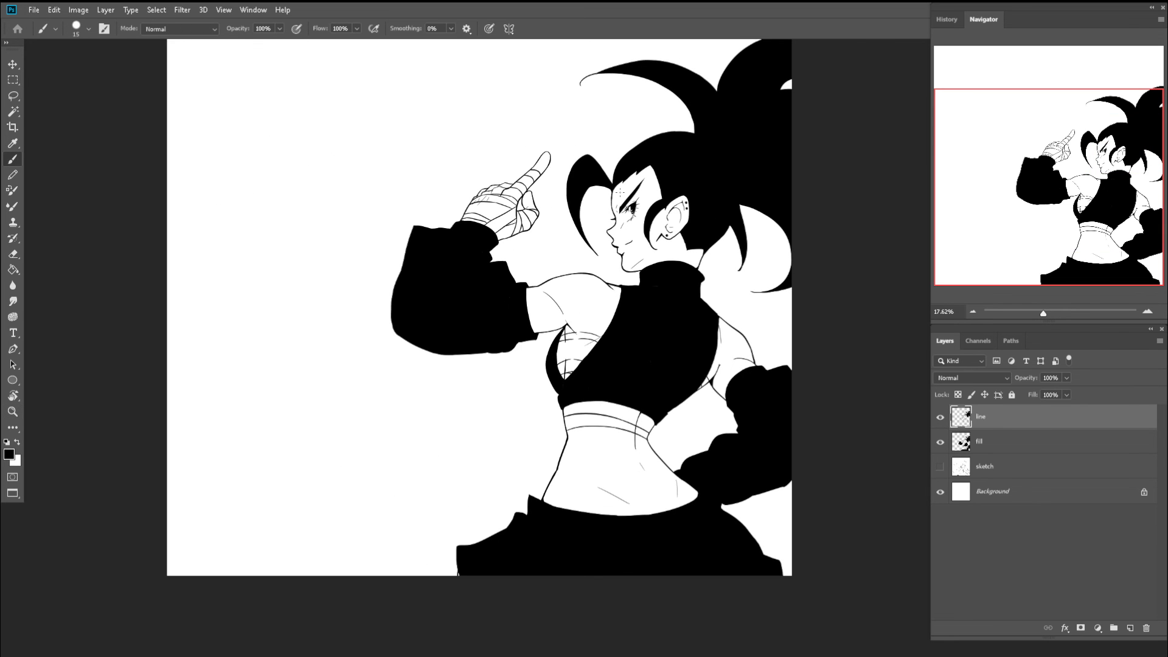
# - Review the complete drawing at reduced size to judge the overall silhouette and black areas
pyautogui.hotkey('ctrl', 'space')
pyautogui.moveTo(624, 232); pyautogui.dragTo(578, 236)
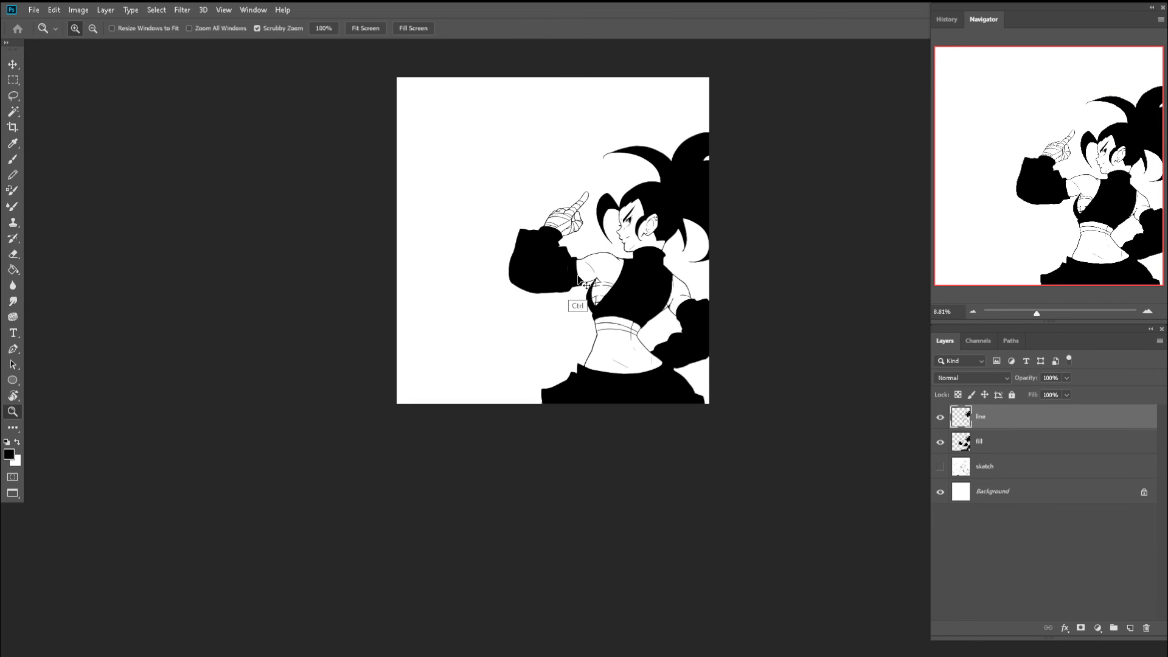
pyautogui.press('r')
pyautogui.moveTo(574, 306); pyautogui.dragTo(630, 275)
pyautogui.hotkey('ctrl', 'space')
pyautogui.press('Escape')
pyautogui.hotkey('ctrl', 'space')
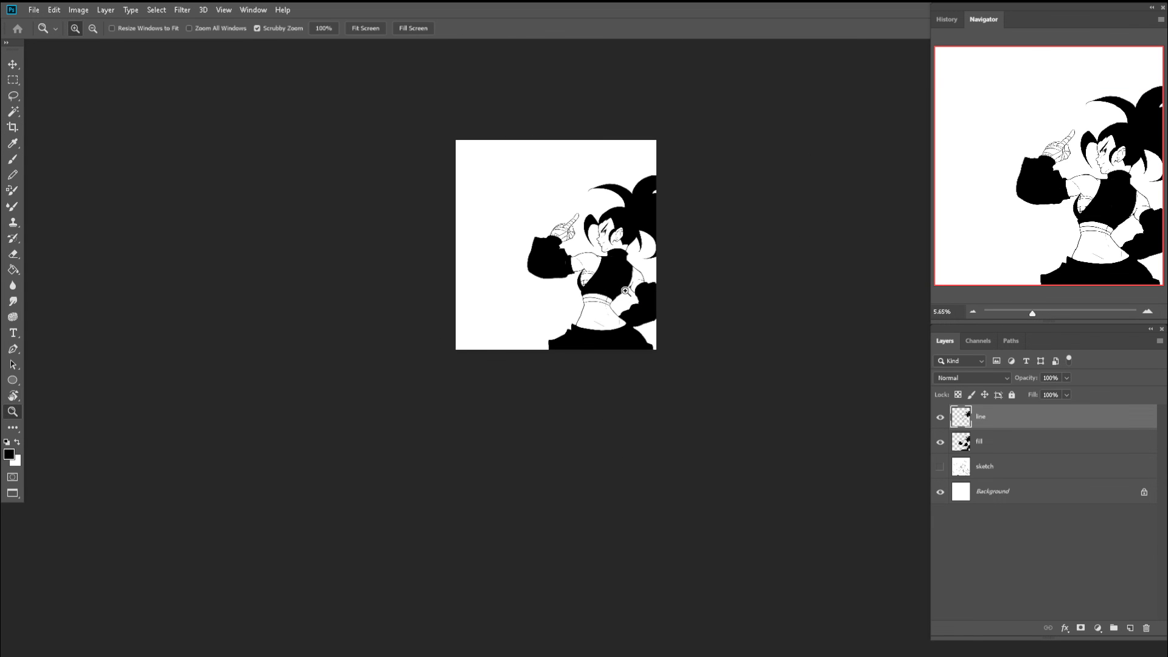
pyautogui.moveTo(558, 242); pyautogui.dragTo(529, 241)
pyautogui.moveTo(568, 286); pyautogui.dragTo(635, 338)
pyautogui.hotkey('ctrl', 'space')
pyautogui.press('Escape')
pyautogui.hotkey('ctrl', 'space')
pyautogui.press('space')
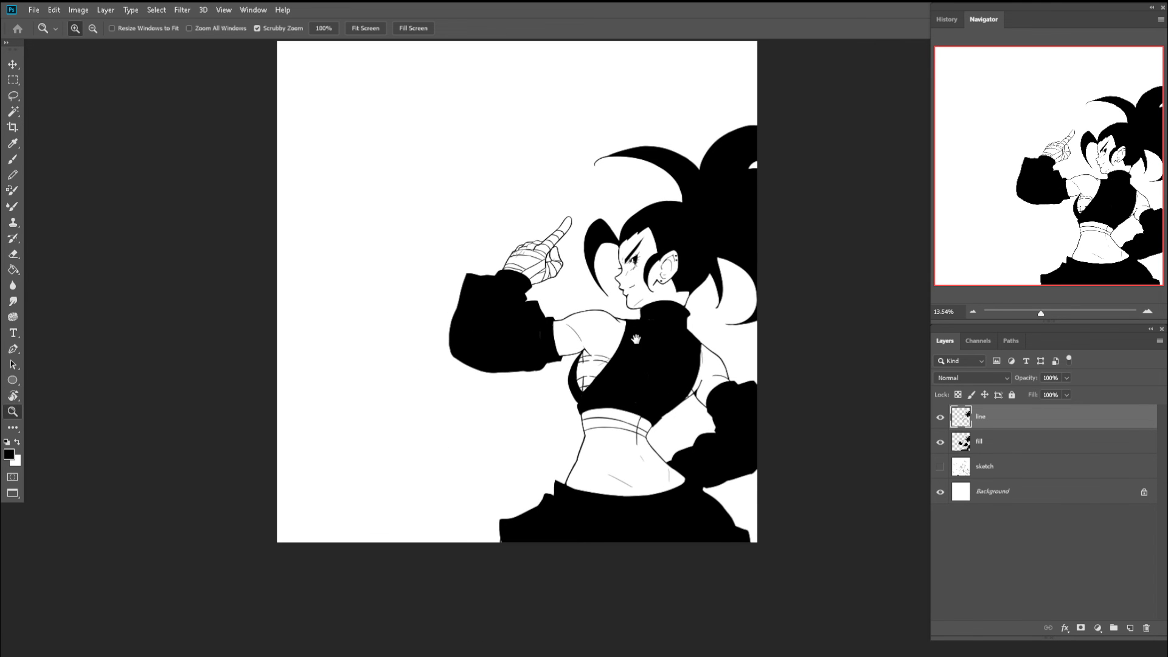
# - Show the sketch layer briefly to compare it with the inked figure and hide it again
pyautogui.click(939, 468)
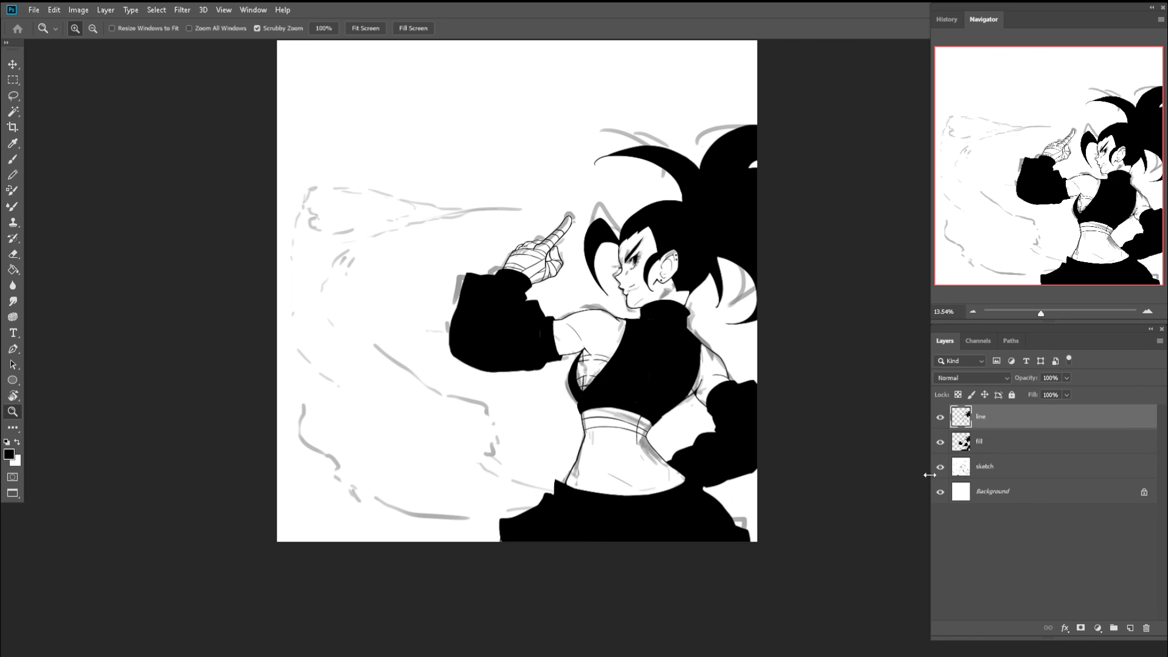
pyautogui.click(939, 468)
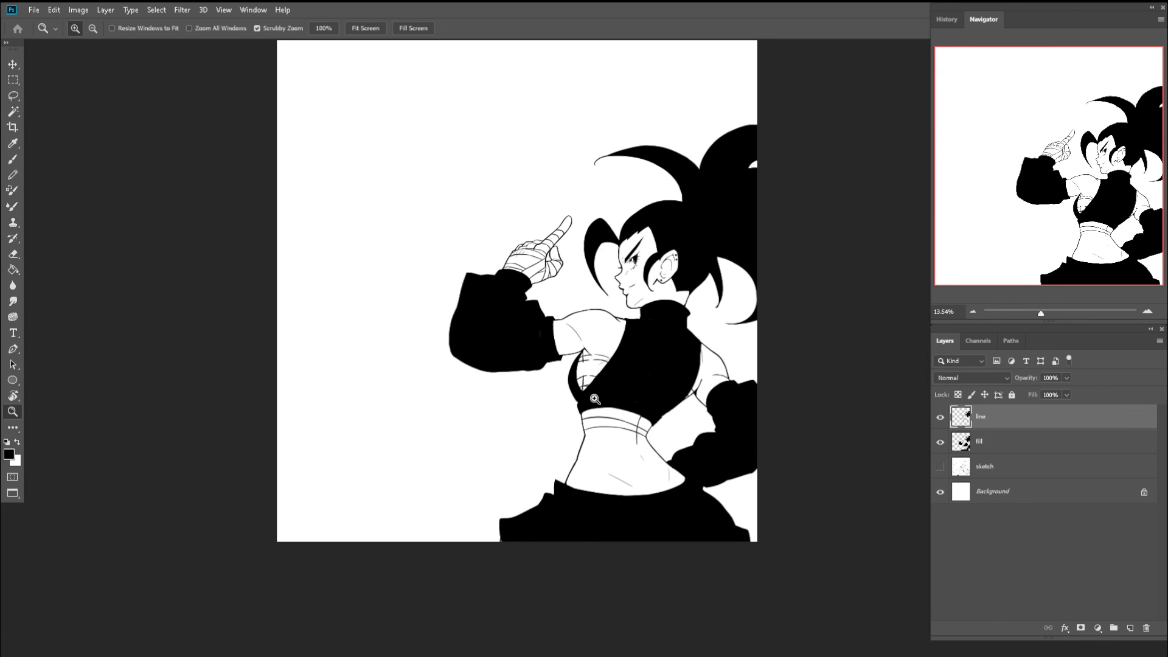
pyautogui.moveTo(595, 278); pyautogui.dragTo(594, 296)
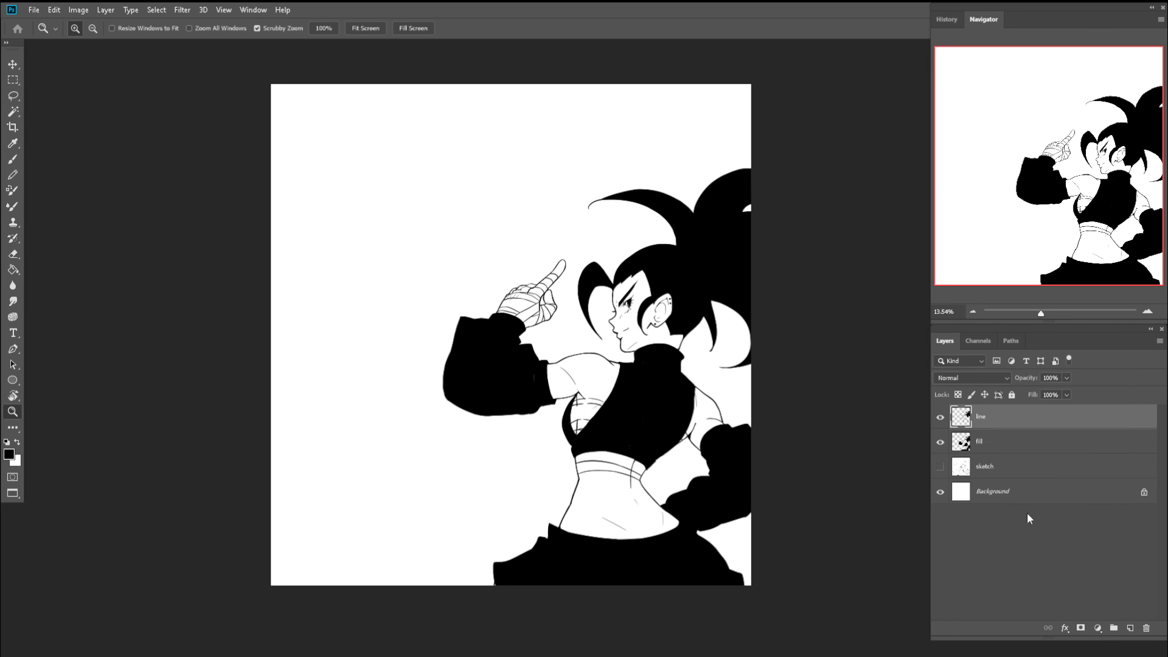
# - Create a new layer named white above the line layer
pyautogui.click(1132, 628)
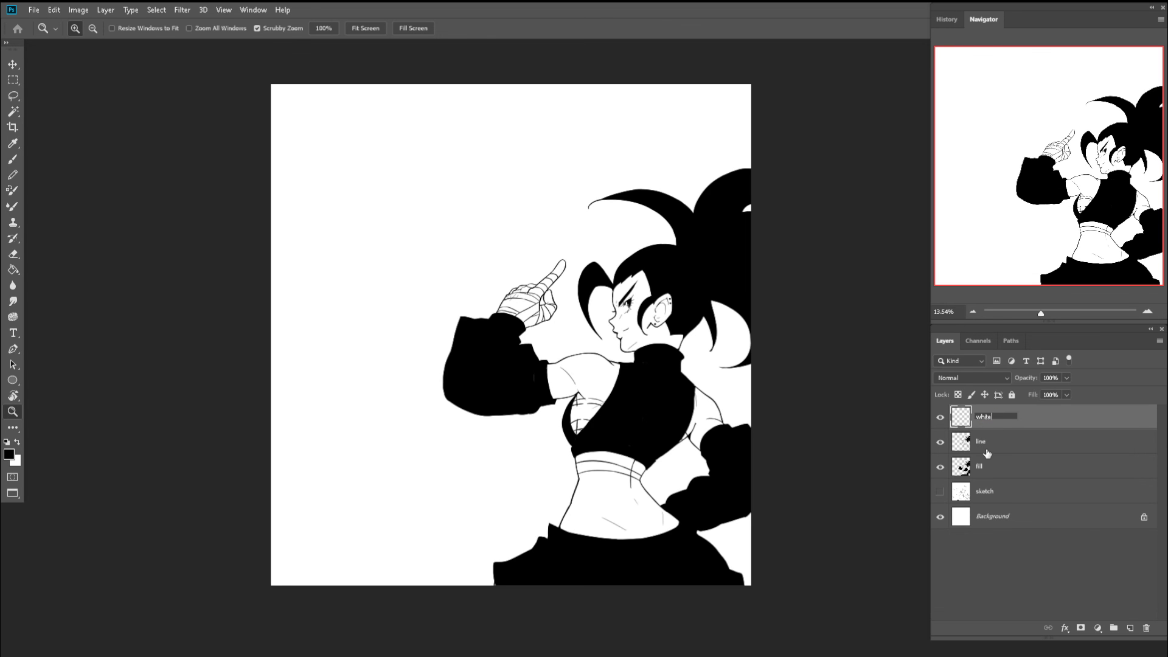
pyautogui.click(656, 305)
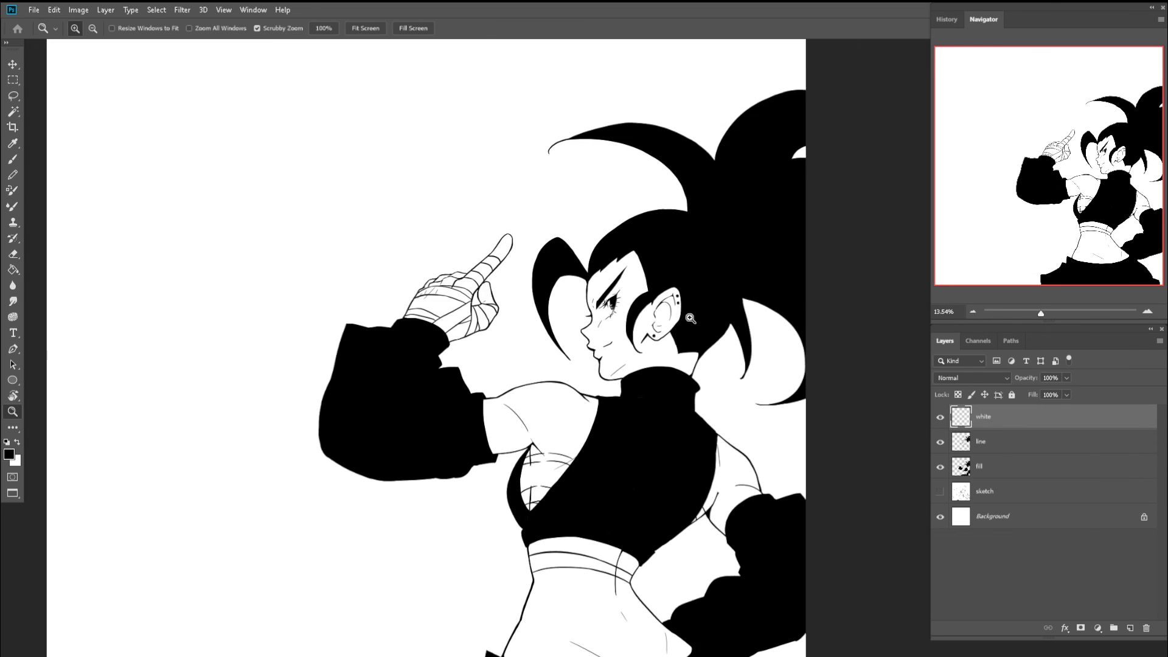
pyautogui.moveTo(549, 292); pyautogui.dragTo(564, 270)
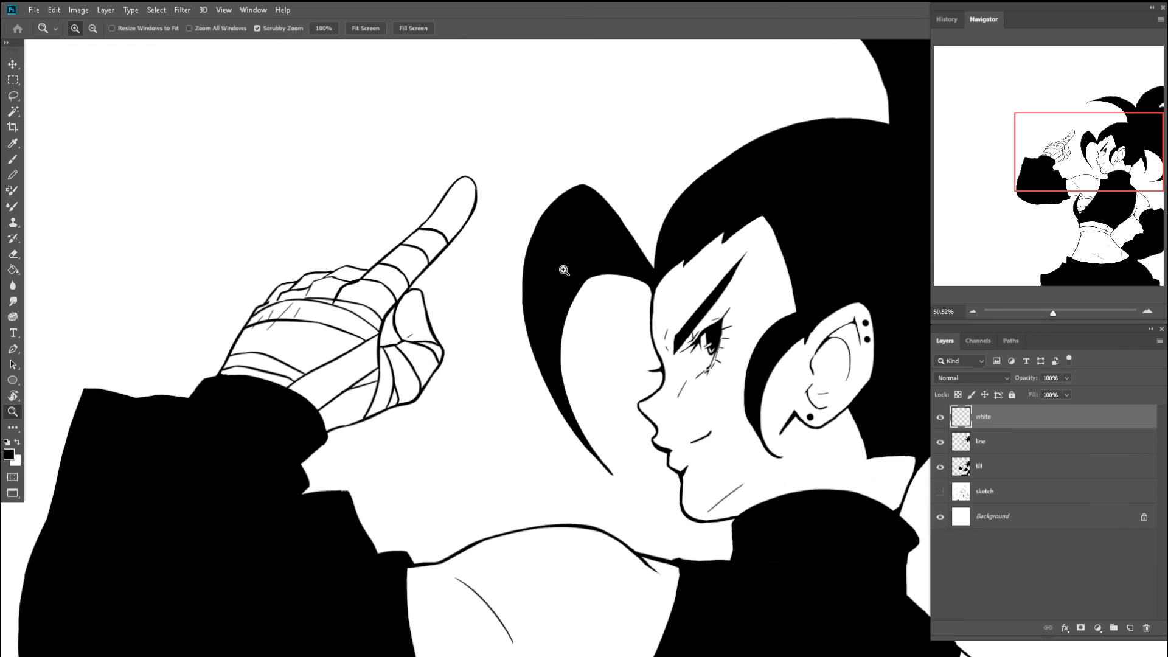
pyautogui.keyDown('ctrl'); pyautogui.click(965, 446); pyautogui.keyUp('ctrl')
pyautogui.press('r')
pyautogui.moveTo(581, 221); pyautogui.dragTo(542, 226)
pyautogui.press('z')
pyautogui.moveTo(511, 239); pyautogui.dragTo(545, 297)
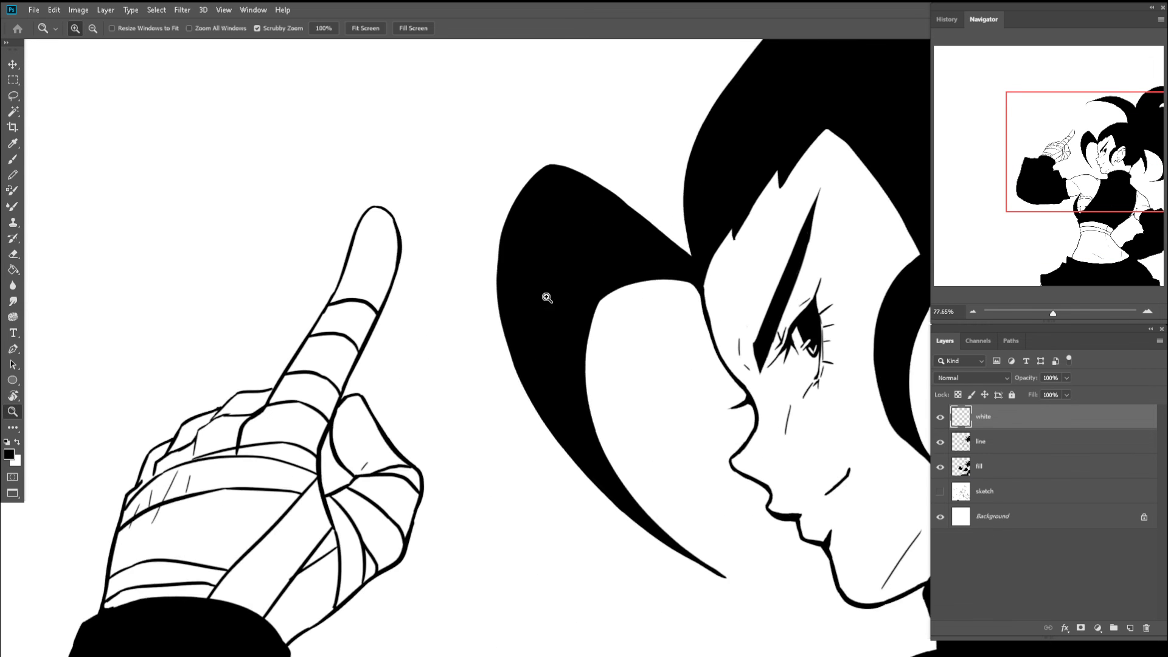
pyautogui.press('b')
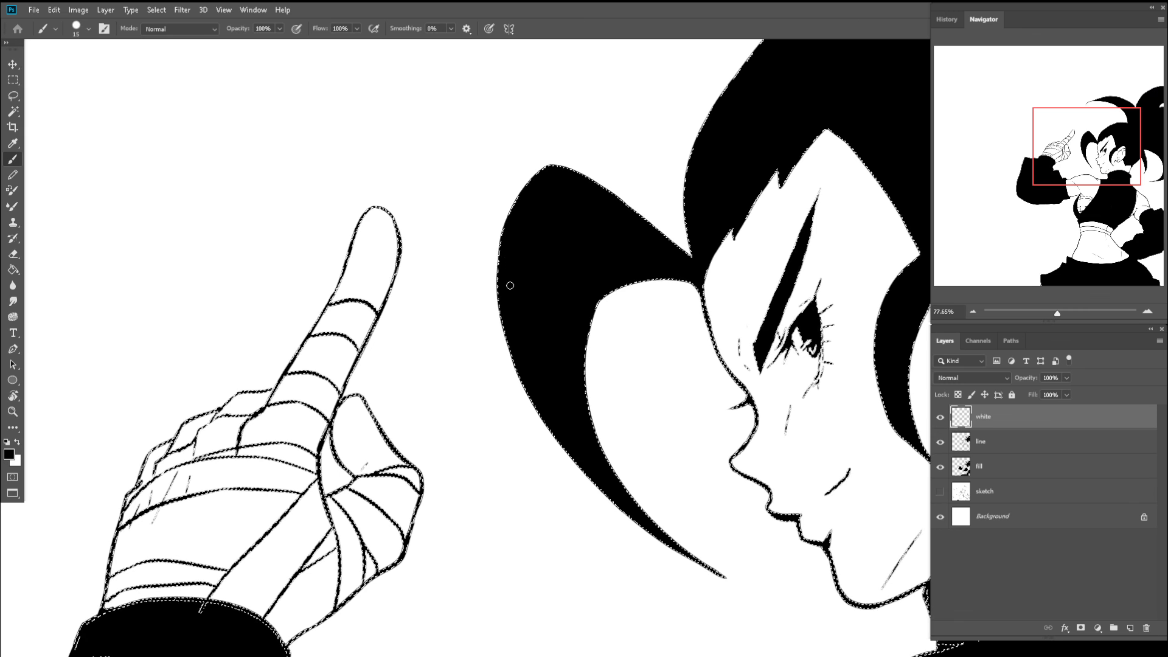
pyautogui.keyDown('ctrl'); pyautogui.click(754, 389); pyautogui.keyUp('ctrl')
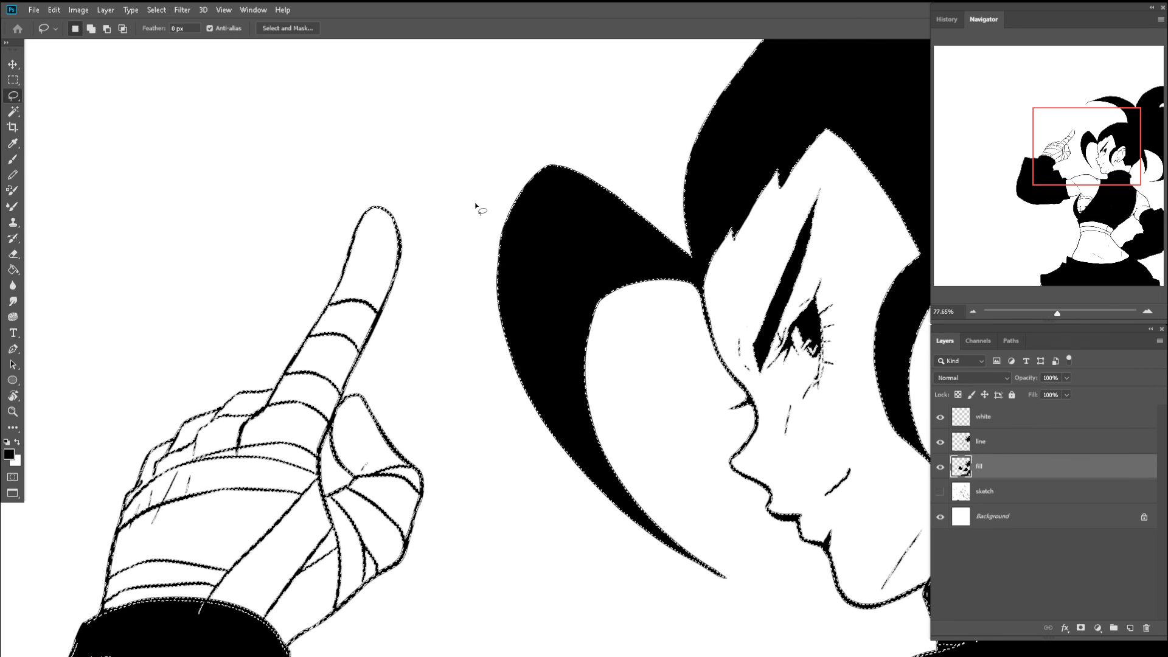
pyautogui.hotkey('ctrl', 'd')
# - Reset the canvas rotation and try selecting the empty background on the fill layer with the Magic Wand
pyautogui.press('z')
pyautogui.moveTo(559, 231); pyautogui.dragTo(521, 263)
pyautogui.press('r')
pyautogui.press('Escape')
pyautogui.press('w')
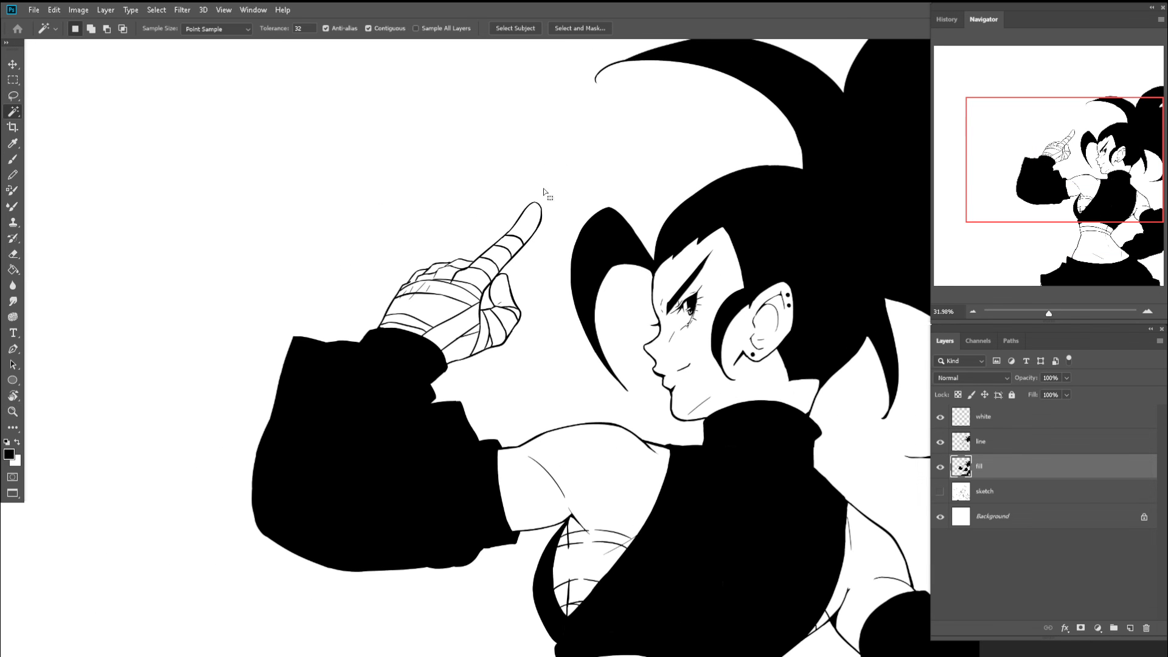
pyautogui.click(544, 192)
pyautogui.press('z')
pyautogui.moveTo(588, 192); pyautogui.dragTo(542, 209)
pyautogui.press('w')
# - Select the empty background on the line layer with the Magic Wand, adding the separate areas beside the trousers and behind the hair
pyautogui.click(969, 440)
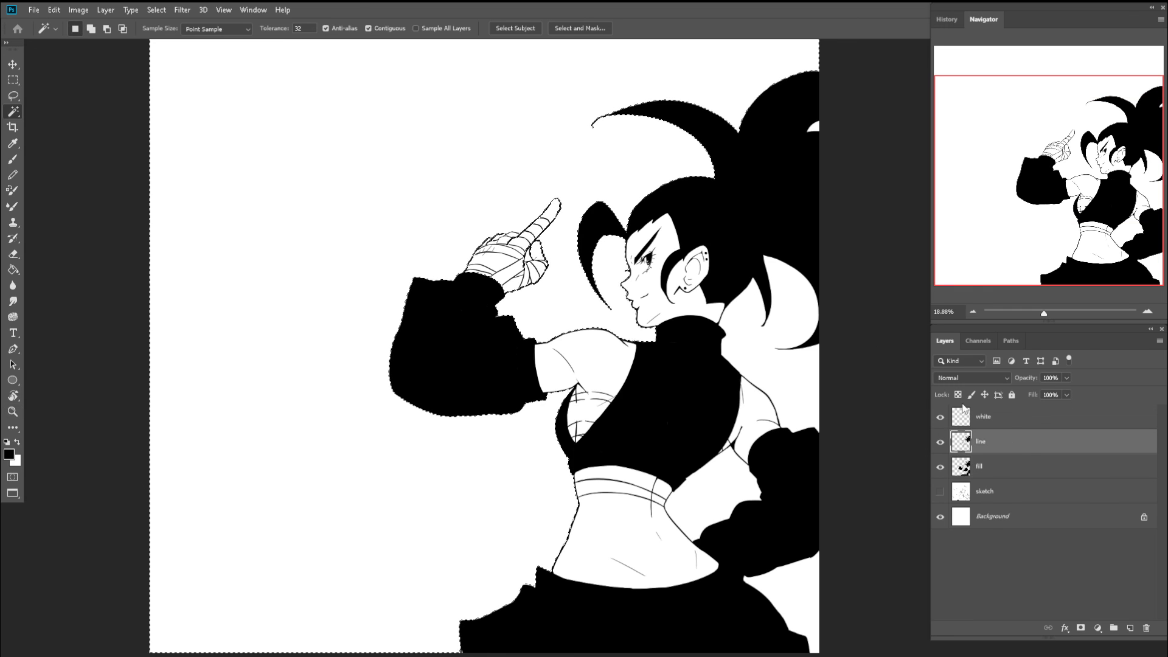
pyautogui.hotkey('ctrl', 'd')
pyautogui.click(583, 182)
pyautogui.press('z')
pyautogui.moveTo(664, 284); pyautogui.dragTo(621, 298)
pyautogui.press('w')
pyautogui.keyDown('shift'); pyautogui.click(748, 482); pyautogui.keyUp('shift')
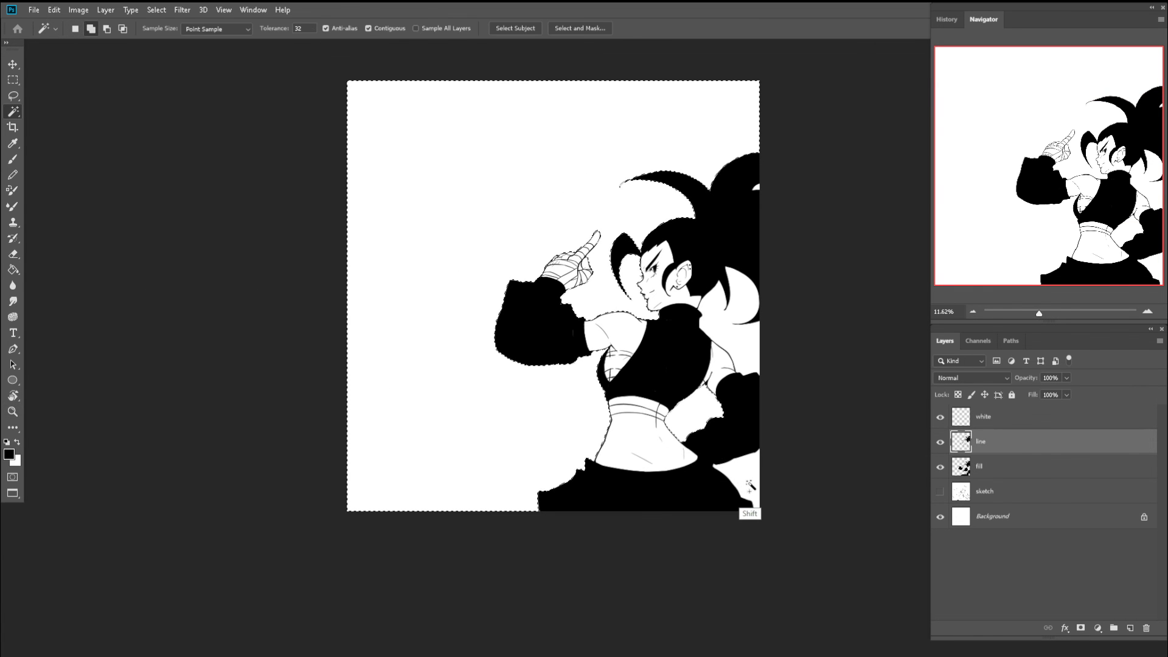
pyautogui.keyDown('shift'); pyautogui.click(740, 332); pyautogui.keyUp('shift')
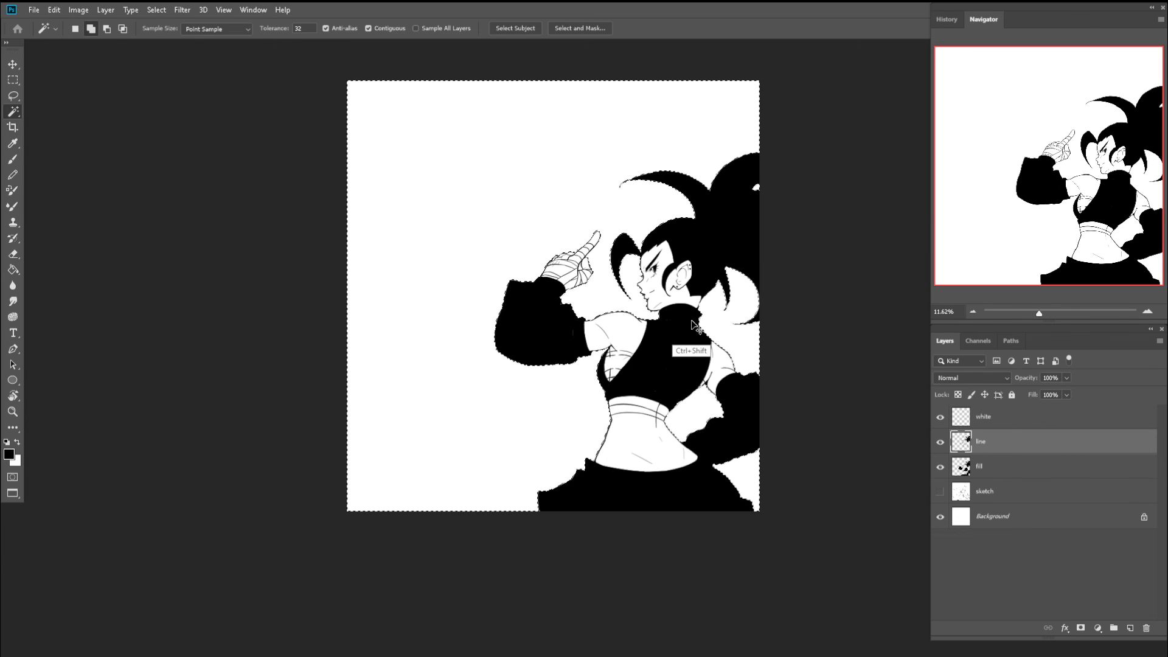
# - Invert the selection to cover the figure and contract it by 1 pixel
pyautogui.click(156, 10)
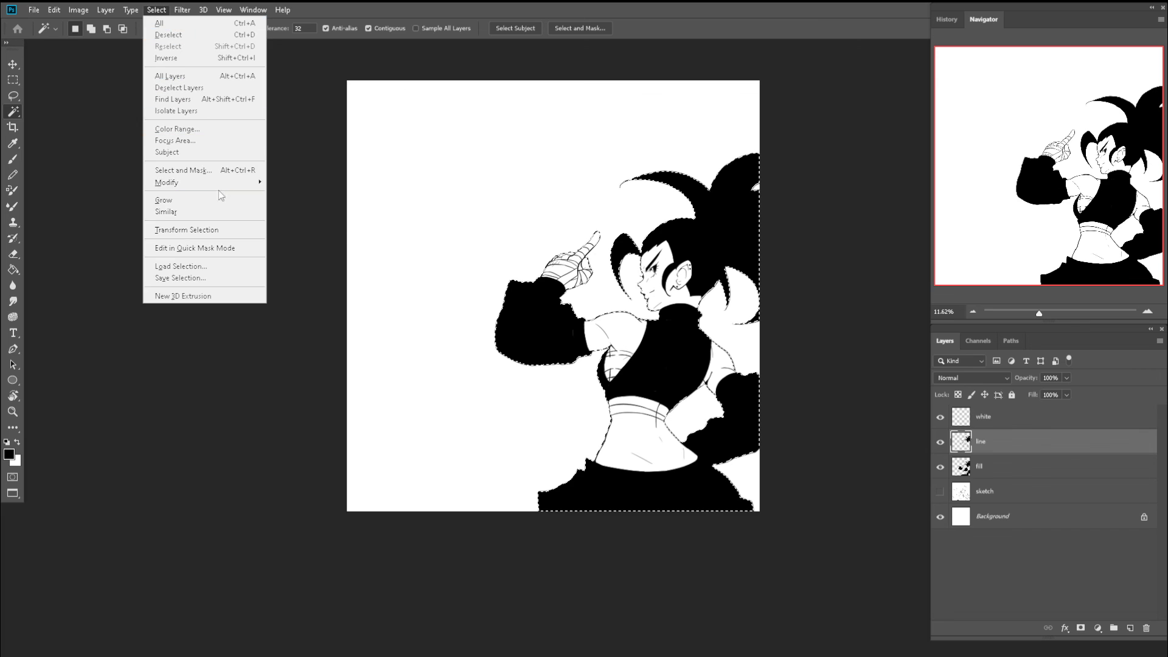
pyautogui.moveTo(242, 184)
pyautogui.click(275, 216)
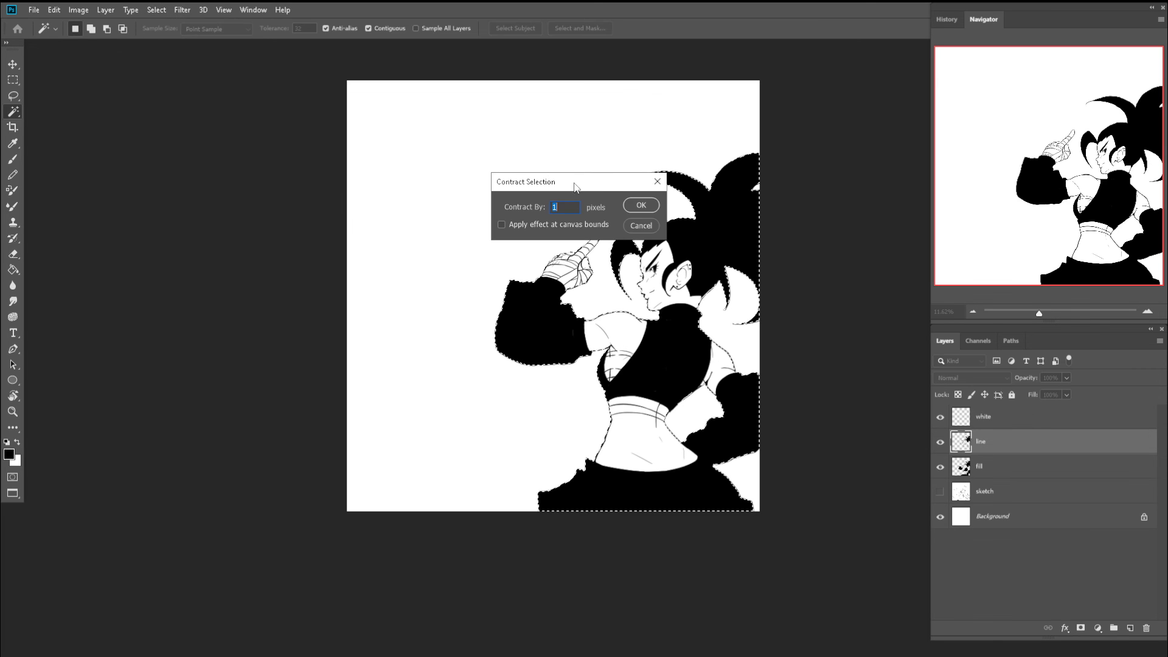
pyautogui.click(641, 205)
# - Create a layer named white beneath the fill layer, fill the figure selection with black on it, and deselect
pyautogui.click(1046, 473)
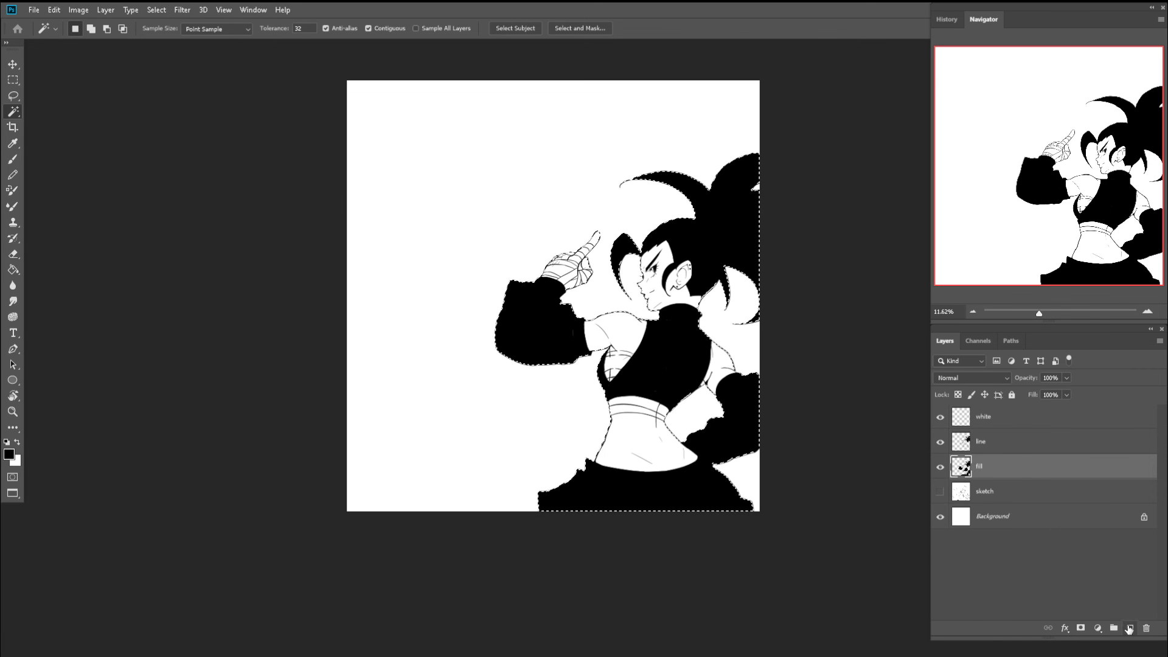
pyautogui.keyDown('ctrl'); pyautogui.click(1129, 629); pyautogui.keyUp('ctrl')
pyautogui.doubleClick(984, 491)
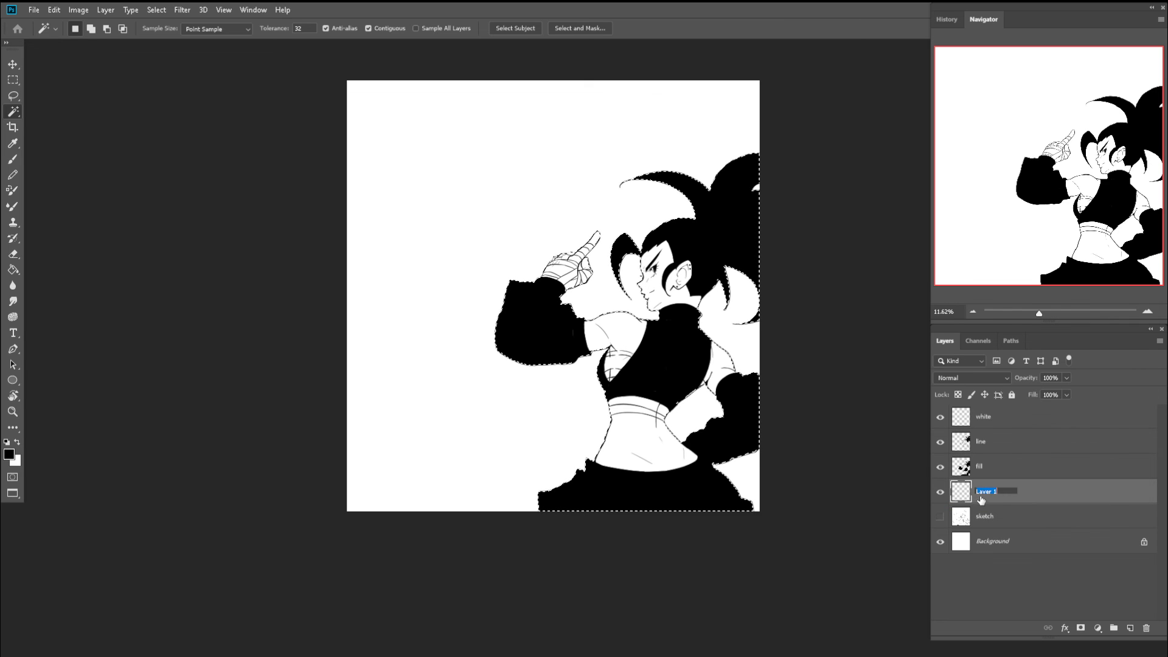
pyautogui.write('white')
pyautogui.press('Return')
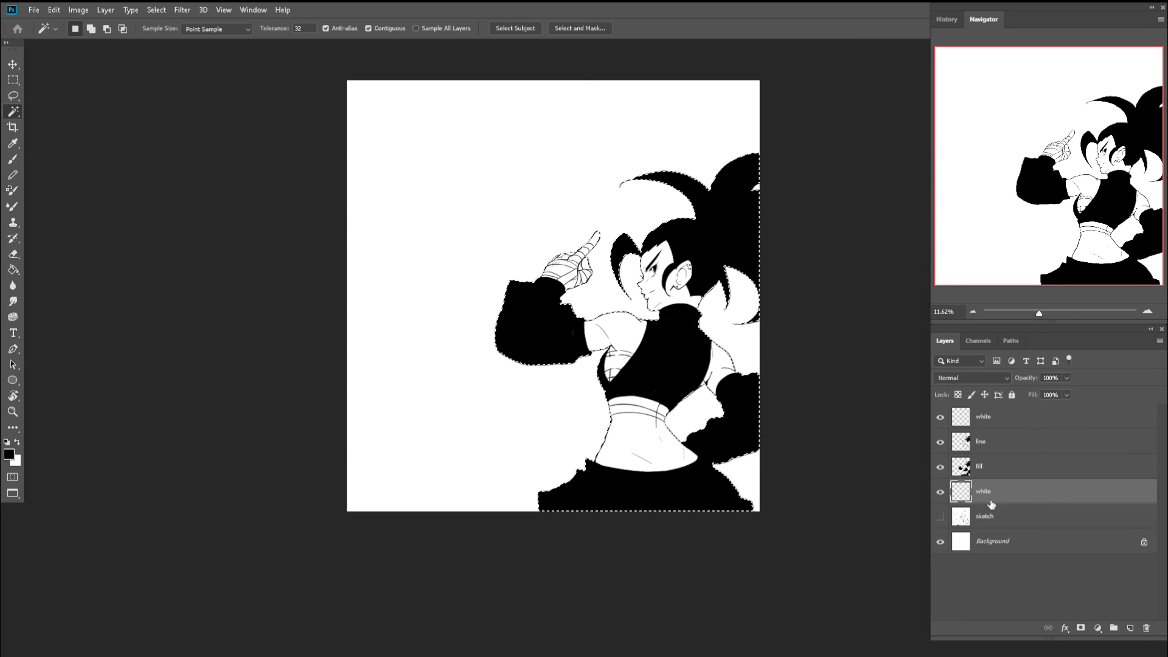
pyautogui.hotkey('alt', 'BackSpace')
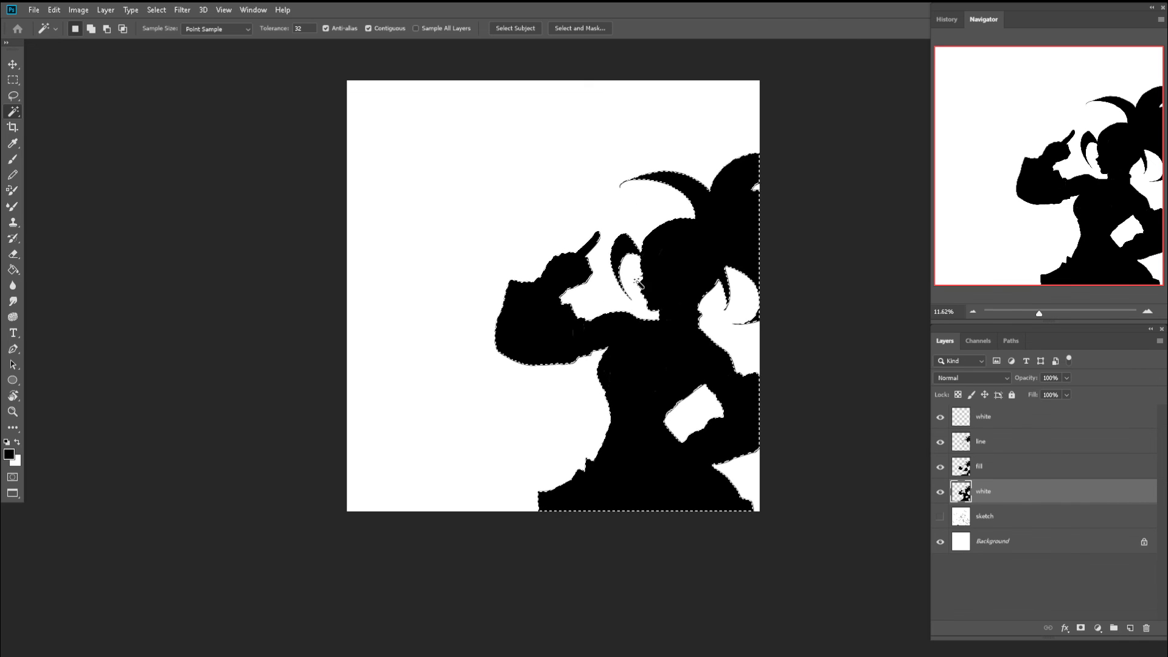
pyautogui.hotkey('ctrl', 'd')
# - Lower the line layer's lightness to the minimum with Hue/Saturation
pyautogui.press('z')
pyautogui.moveTo(594, 352); pyautogui.dragTo(619, 197)
pyautogui.press('b')
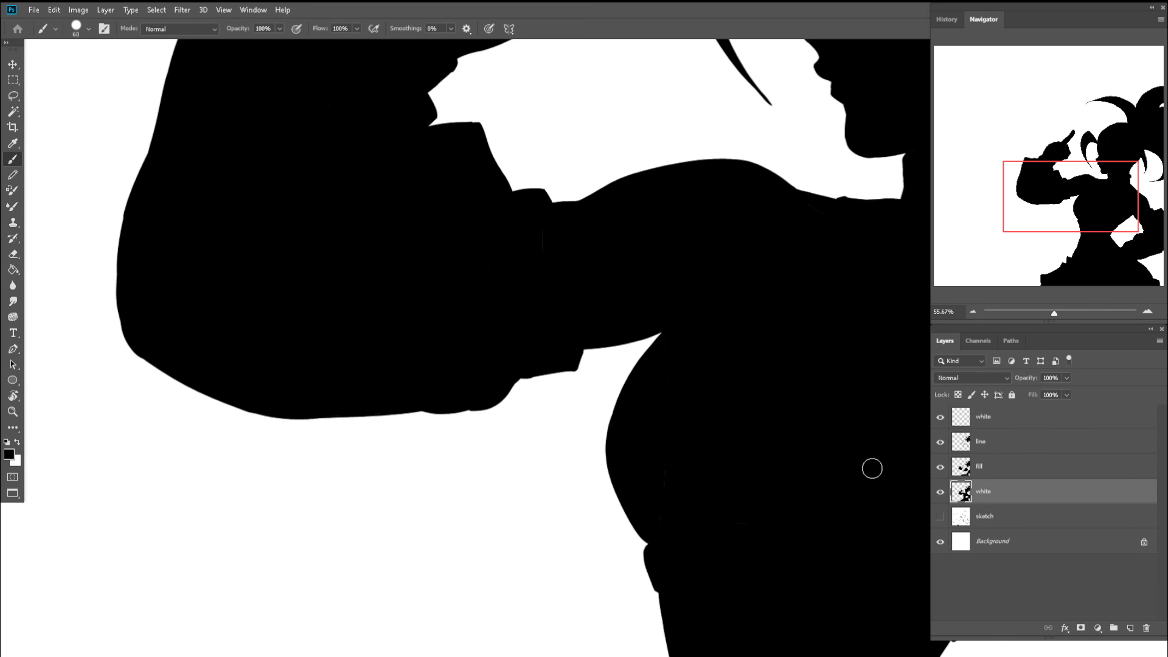
pyautogui.click(1042, 450)
pyautogui.hotkey('ctrl', 'u')
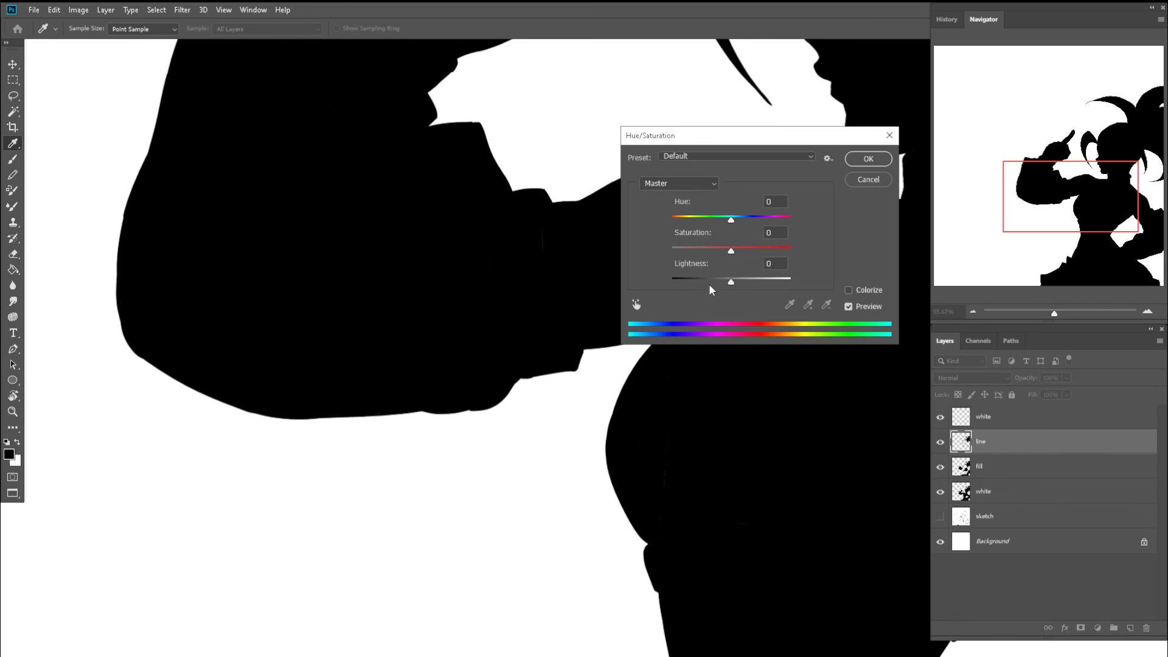
pyautogui.moveTo(712, 284); pyautogui.dragTo(616, 292)
pyautogui.click(851, 164)
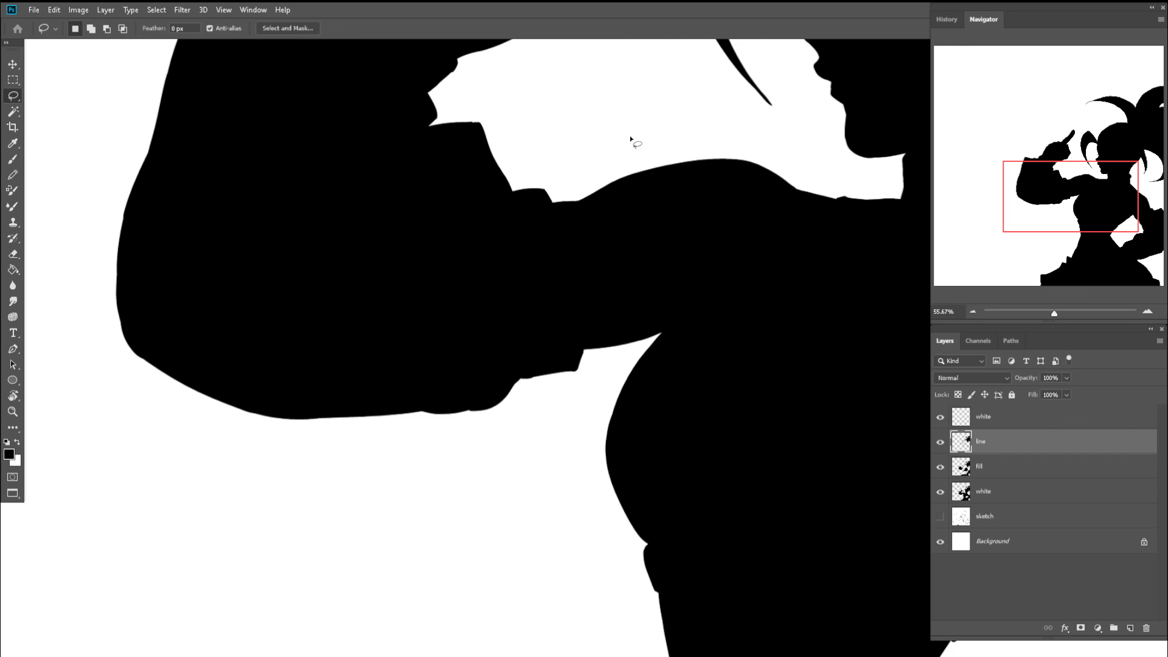
# - Turn the silhouette on the lower white layer pure white using Hue/Saturation with Lightness +100
pyautogui.press('z')
pyautogui.moveTo(676, 195); pyautogui.dragTo(615, 253)
pyautogui.moveTo(689, 224); pyautogui.dragTo(571, 321)
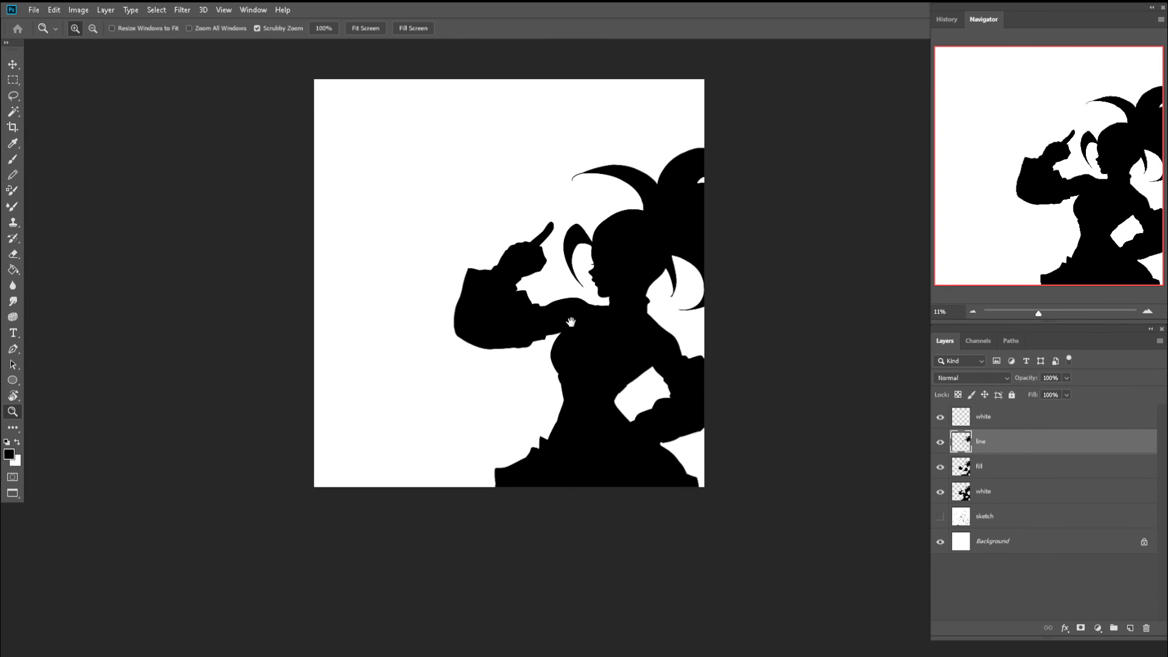
pyautogui.click(1003, 491)
pyautogui.hotkey('ctrl', 'u')
pyautogui.moveTo(747, 280); pyautogui.dragTo(893, 246)
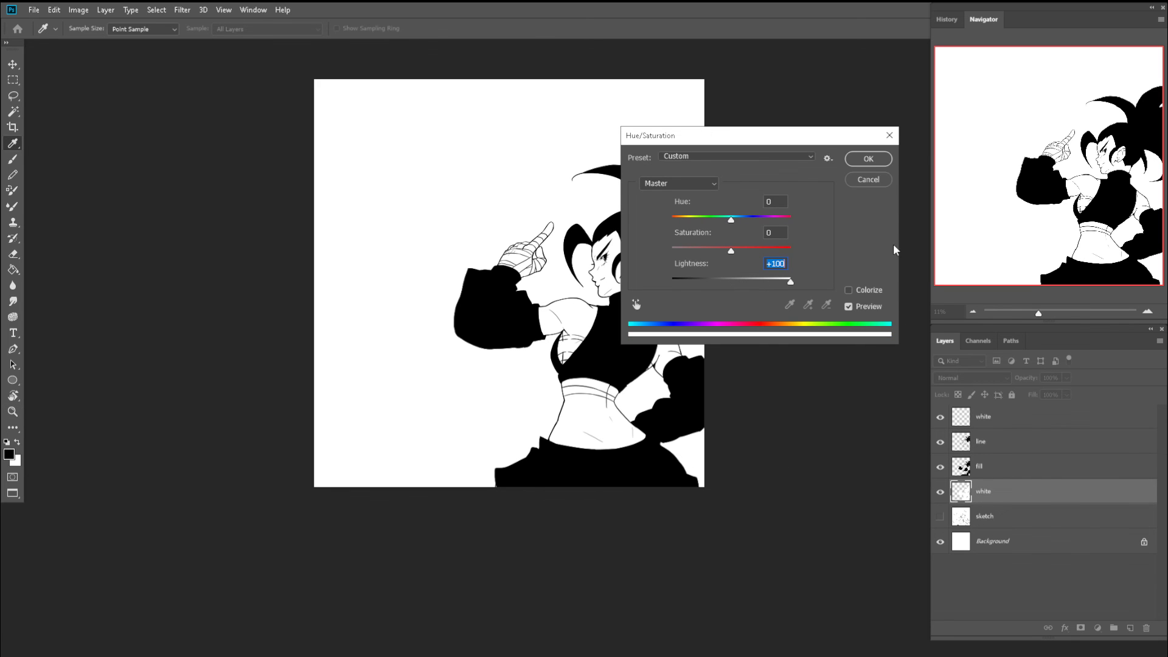
pyautogui.click(867, 159)
# - Load the lower white layer's silhouette as a selection and make the top white layer active
pyautogui.press('z')
pyautogui.moveTo(560, 246); pyautogui.dragTo(618, 288)
pyautogui.keyDown('ctrl'); pyautogui.click(961, 492); pyautogui.keyUp('ctrl')
pyautogui.click(985, 417)
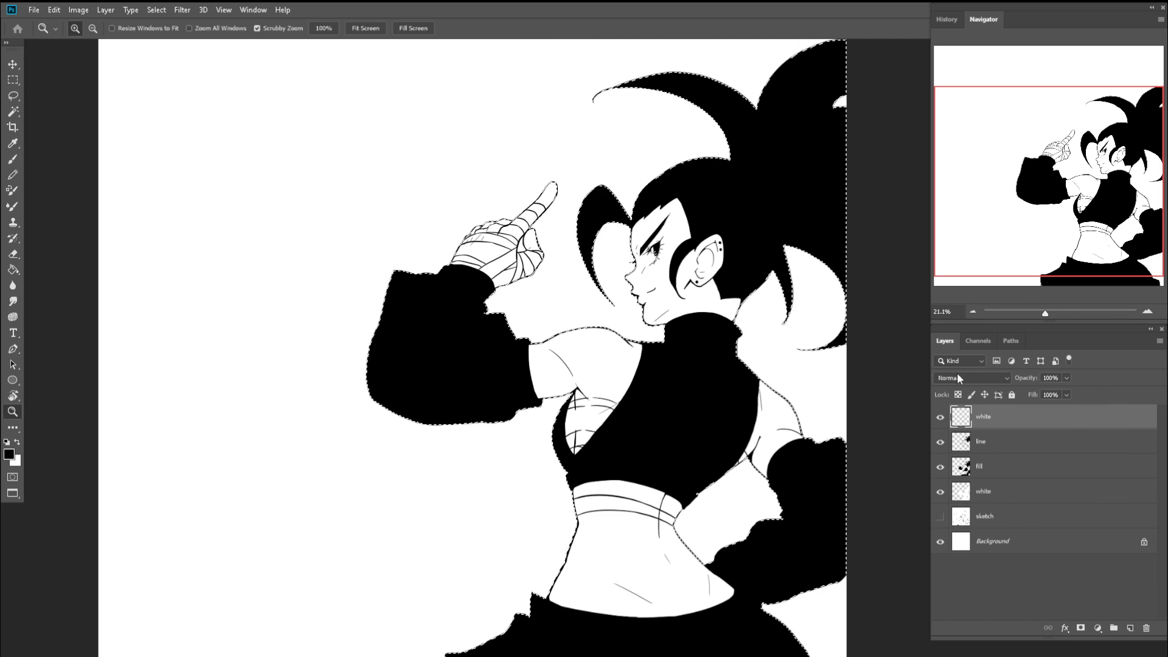
# - Paint a white highlight along the outer edge of the front hair lock with the size 25 brush
pyautogui.moveTo(580, 231)
pyautogui.mouseDown()
pyautogui.moveTo(633, 207)
pyautogui.moveTo(606, 251)
pyautogui.moveTo(626, 268)
pyautogui.mouseUp()
pyautogui.press('b')
pyautogui.press('[')
pyautogui.press('[')
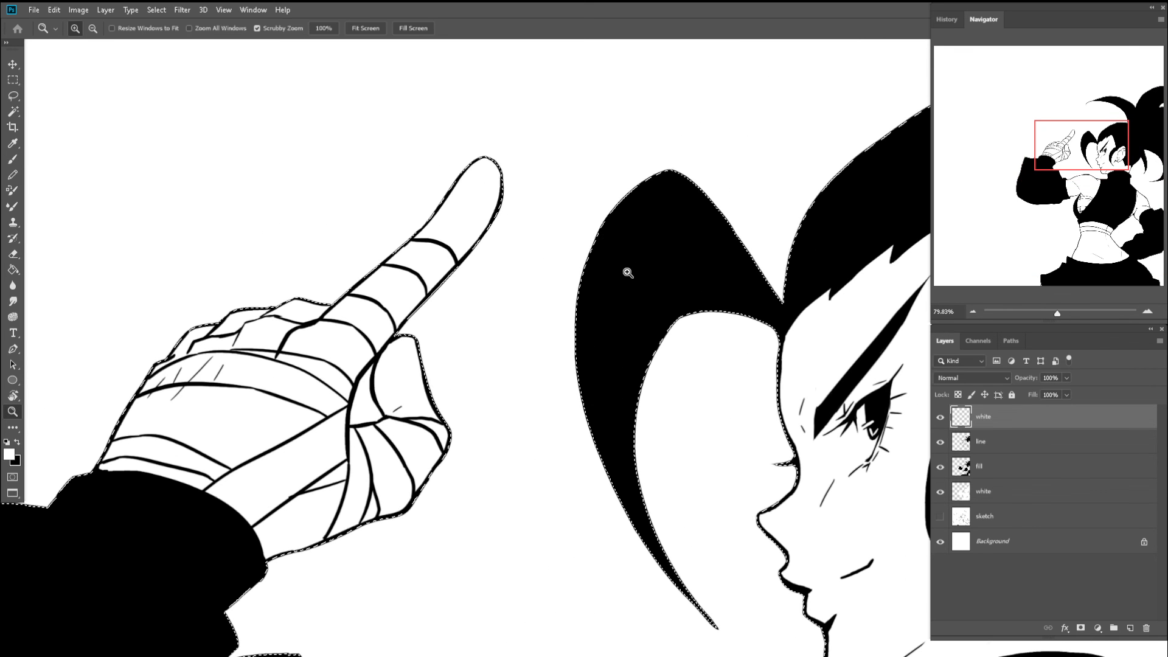
pyautogui.press('[')
pyautogui.press('[')
pyautogui.press('[')
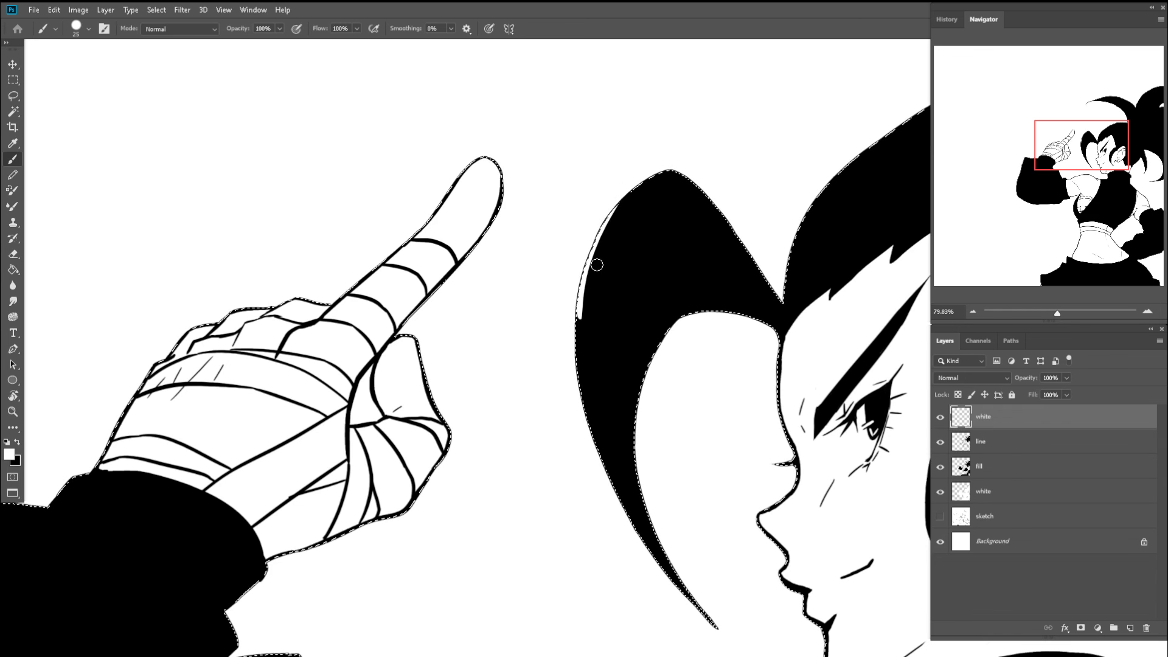
pyautogui.moveTo(592, 271); pyautogui.dragTo(635, 300)
pyautogui.moveTo(598, 217)
pyautogui.mouseDown()
pyautogui.moveTo(617, 289)
pyautogui.moveTo(636, 296)
pyautogui.moveTo(549, 324)
pyautogui.mouseUp()
pyautogui.moveTo(568, 276)
pyautogui.mouseDown()
pyautogui.moveTo(591, 215)
pyautogui.moveTo(578, 269)
pyautogui.moveTo(591, 238)
pyautogui.moveTo(599, 273)
pyautogui.moveTo(568, 290)
pyautogui.moveTo(576, 278)
pyautogui.moveTo(702, 268)
pyautogui.mouseUp()
# - Sharpen the front lock highlight's inner point with the Eraser and add small white accents beside it
pyautogui.press('r')
pyautogui.press('e')
pyautogui.moveTo(613, 336); pyautogui.dragTo(641, 402)
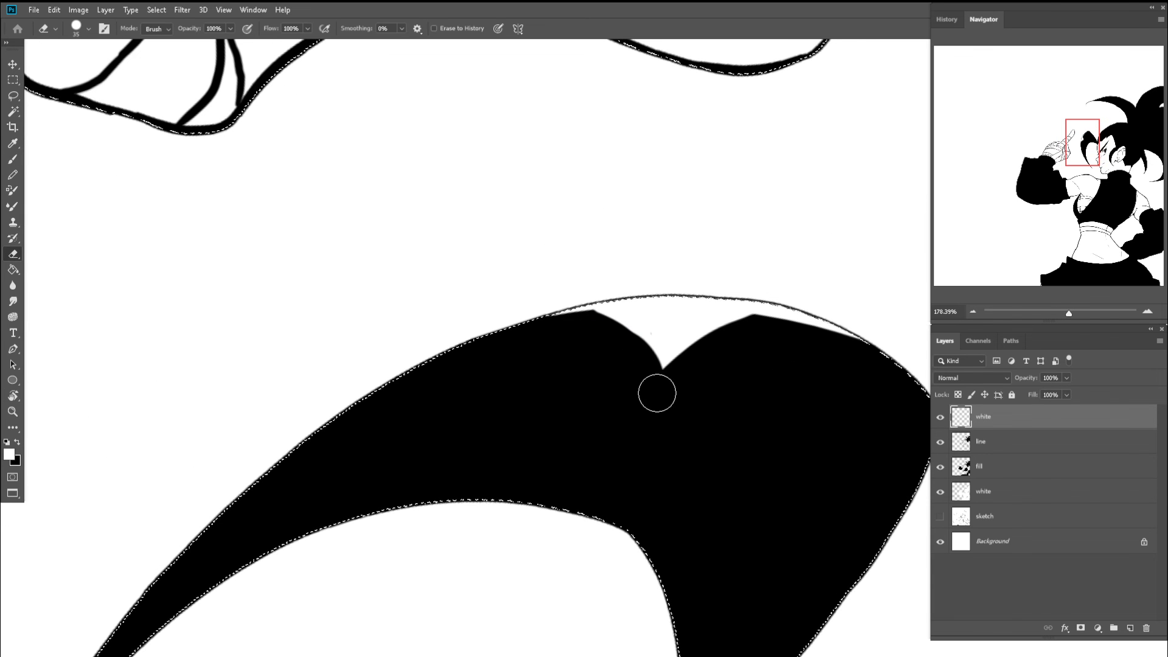
pyautogui.press('b')
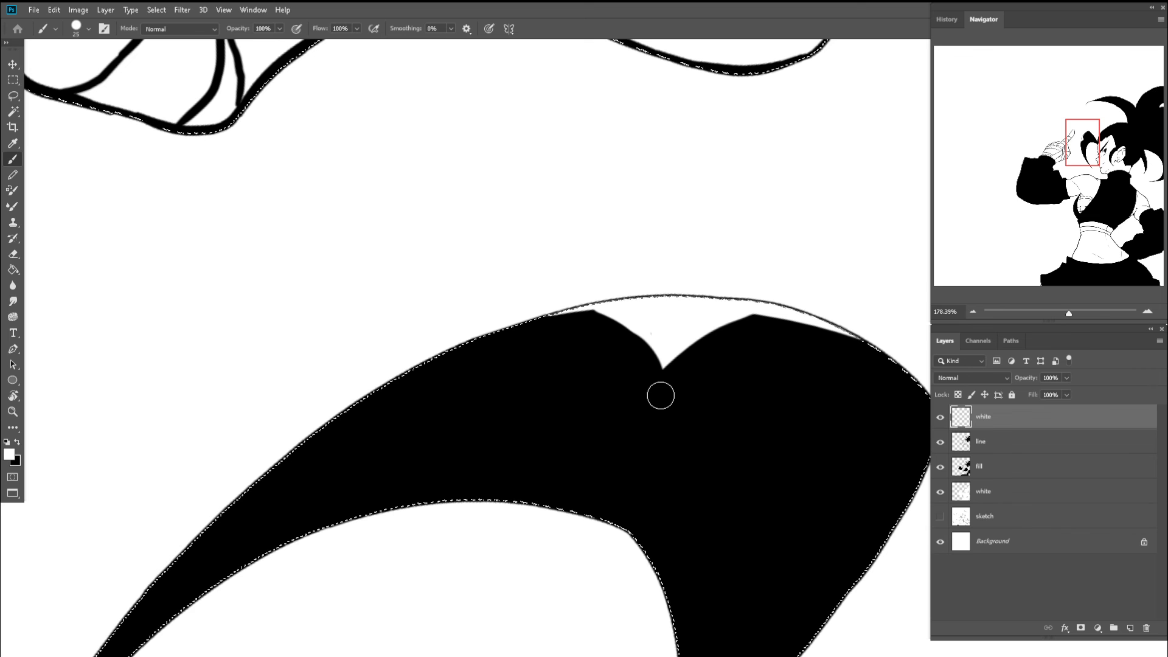
pyautogui.moveTo(659, 396)
pyautogui.mouseDown()
pyautogui.moveTo(644, 473)
pyautogui.moveTo(620, 409)
pyautogui.moveTo(590, 431)
pyautogui.mouseUp()
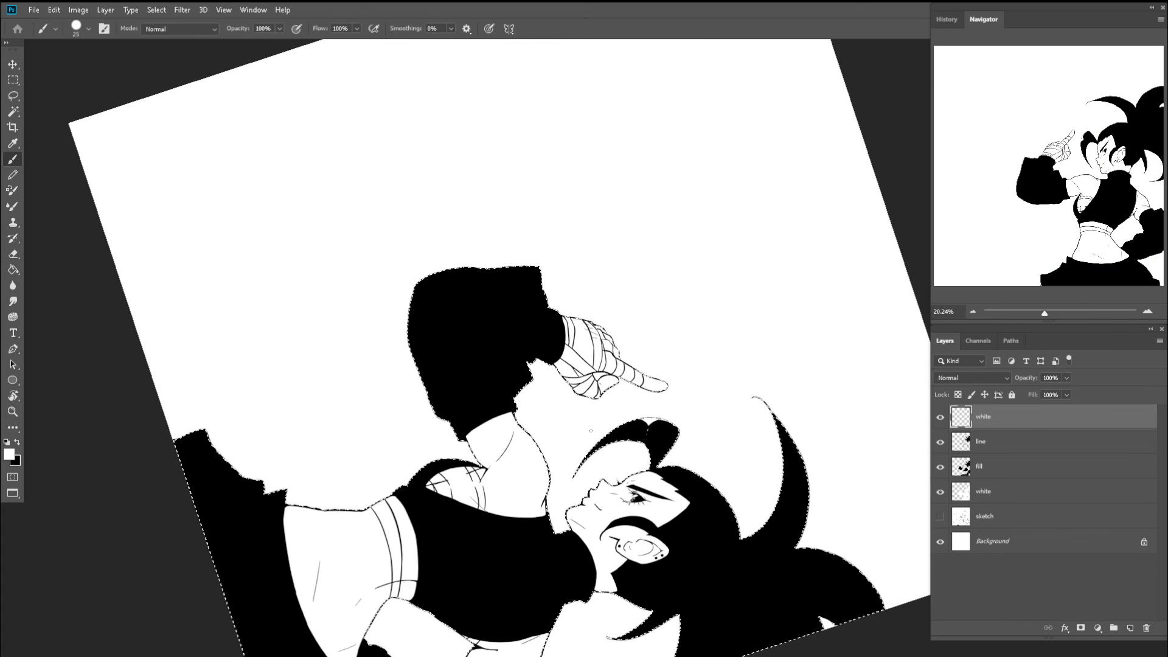
# - Paint a long curved white highlight just inside the outer edge of the hair above the forehead
pyautogui.press('r')
pyautogui.press('Escape')
pyautogui.press('z')
pyautogui.moveTo(644, 463); pyautogui.dragTo(492, 483)
pyautogui.moveTo(665, 309); pyautogui.dragTo(686, 307)
pyautogui.press('r')
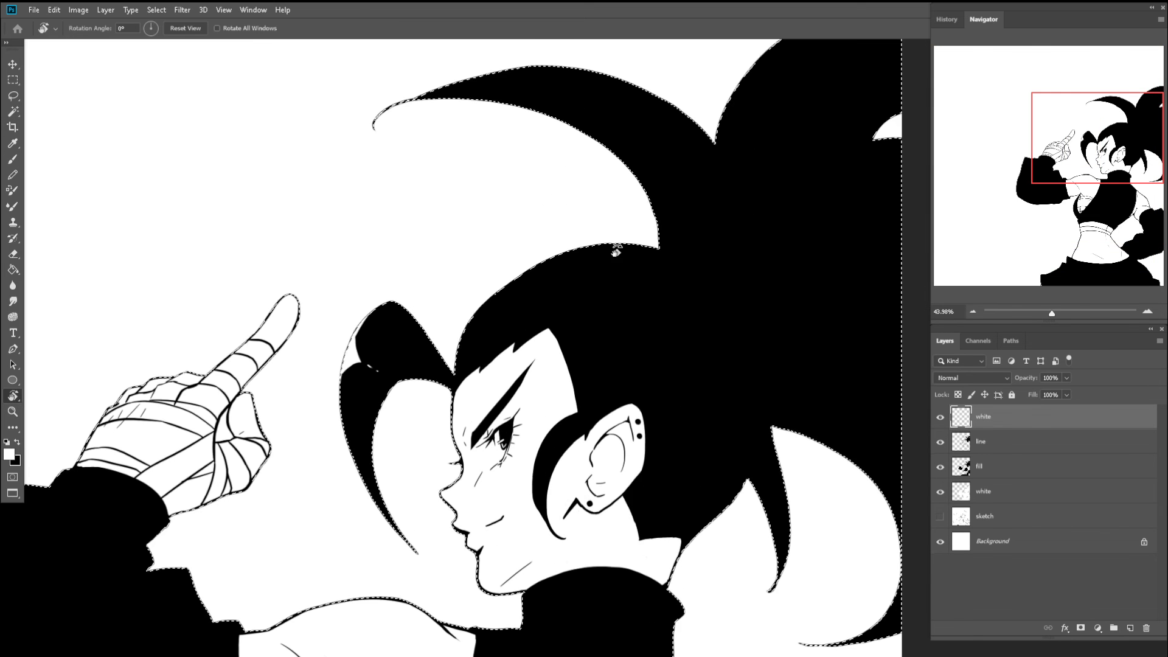
pyautogui.moveTo(616, 251); pyautogui.dragTo(777, 288)
pyautogui.press('z')
pyautogui.moveTo(621, 275); pyautogui.dragTo(664, 277)
pyautogui.press('r')
pyautogui.moveTo(575, 234); pyautogui.dragTo(697, 254)
pyautogui.press('z')
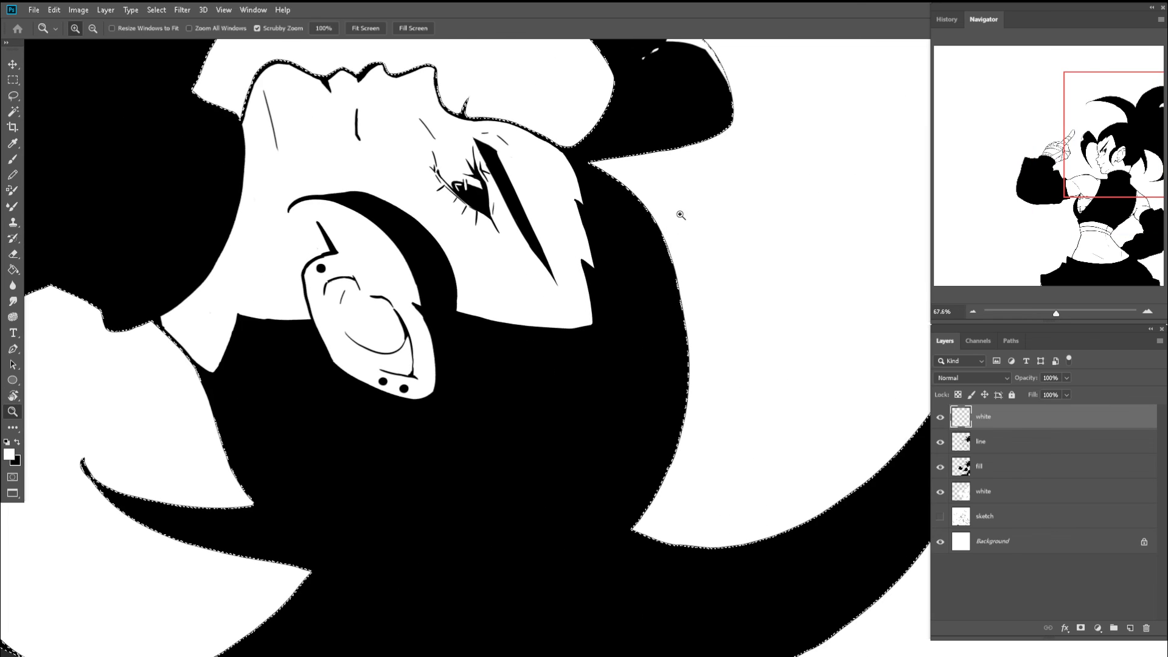
pyautogui.scroll(1, 669, 250)
pyautogui.press('b')
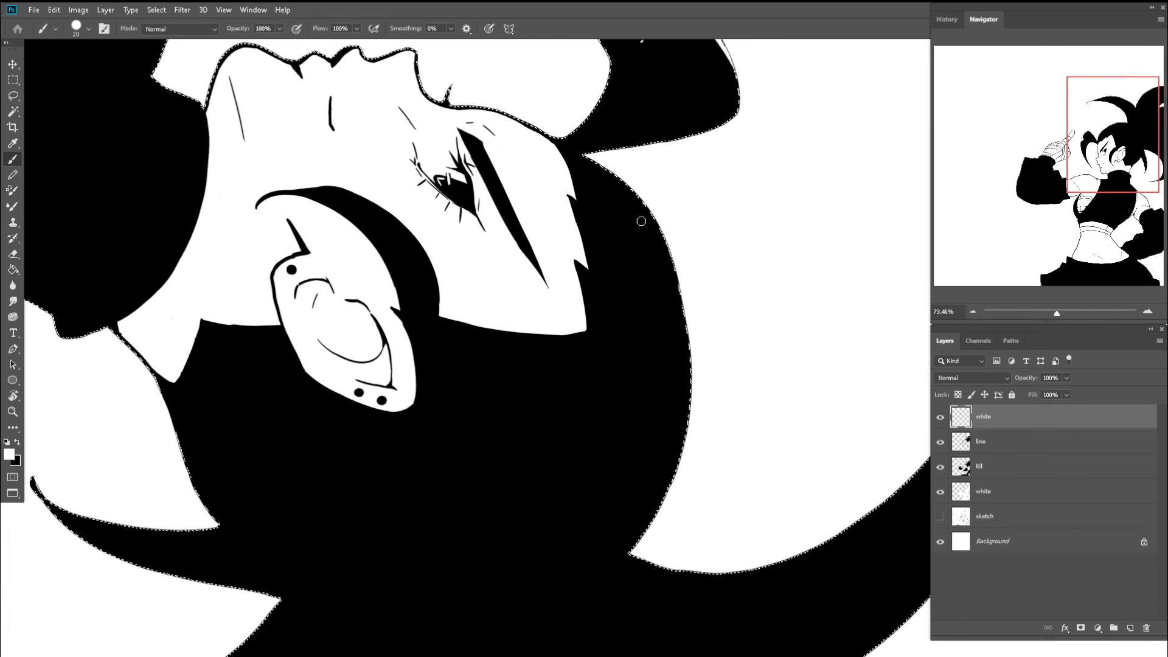
pyautogui.scroll(-2, 641, 221)
pyautogui.moveTo(598, 168); pyautogui.dragTo(667, 321)
# - Add a short inward spur to the forehead hair highlight and carve its inner edge into a point with the Eraser
pyautogui.scroll(3, 633, 219)
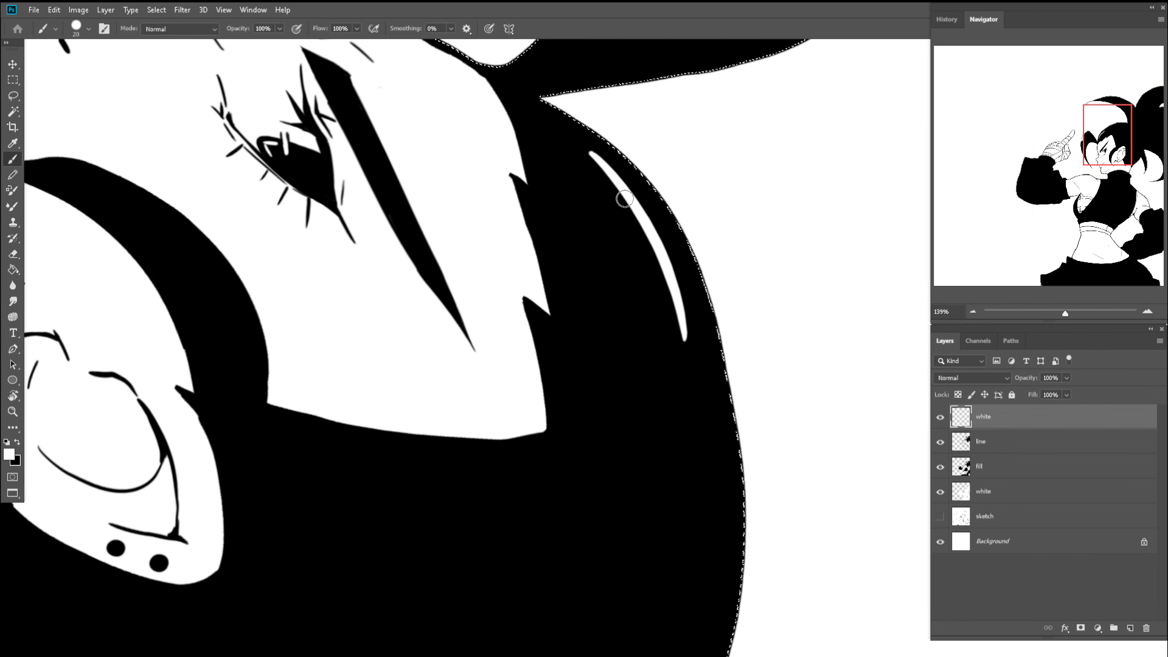
pyautogui.moveTo(625, 199); pyautogui.dragTo(645, 253)
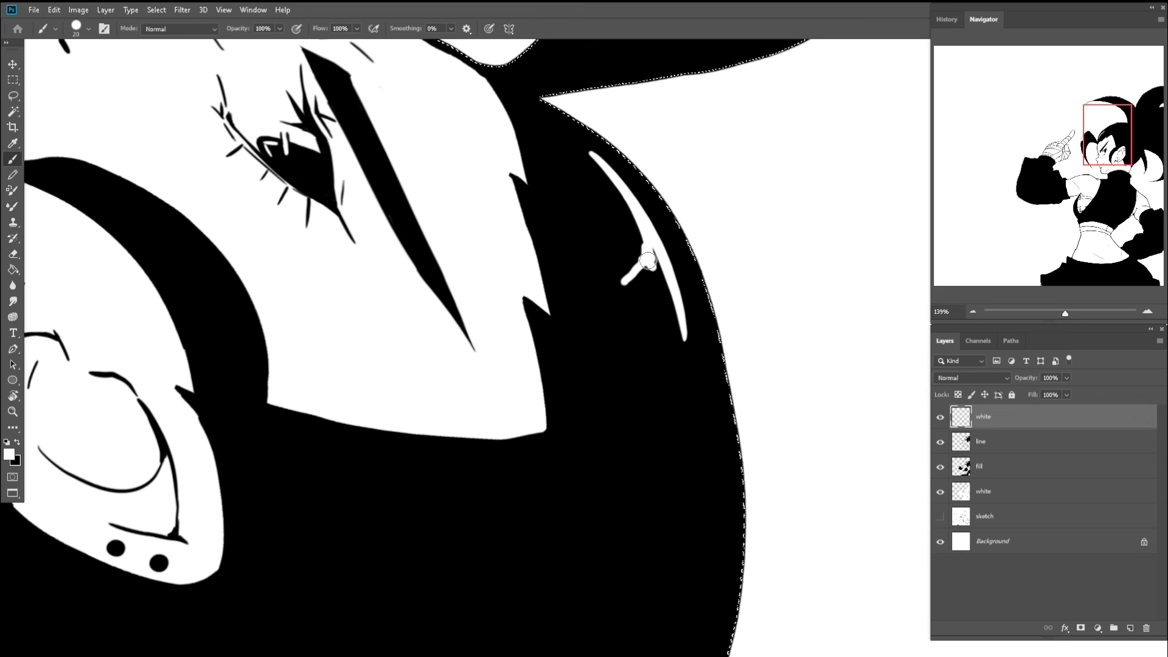
pyautogui.press('e')
pyautogui.moveTo(646, 280); pyautogui.dragTo(661, 296)
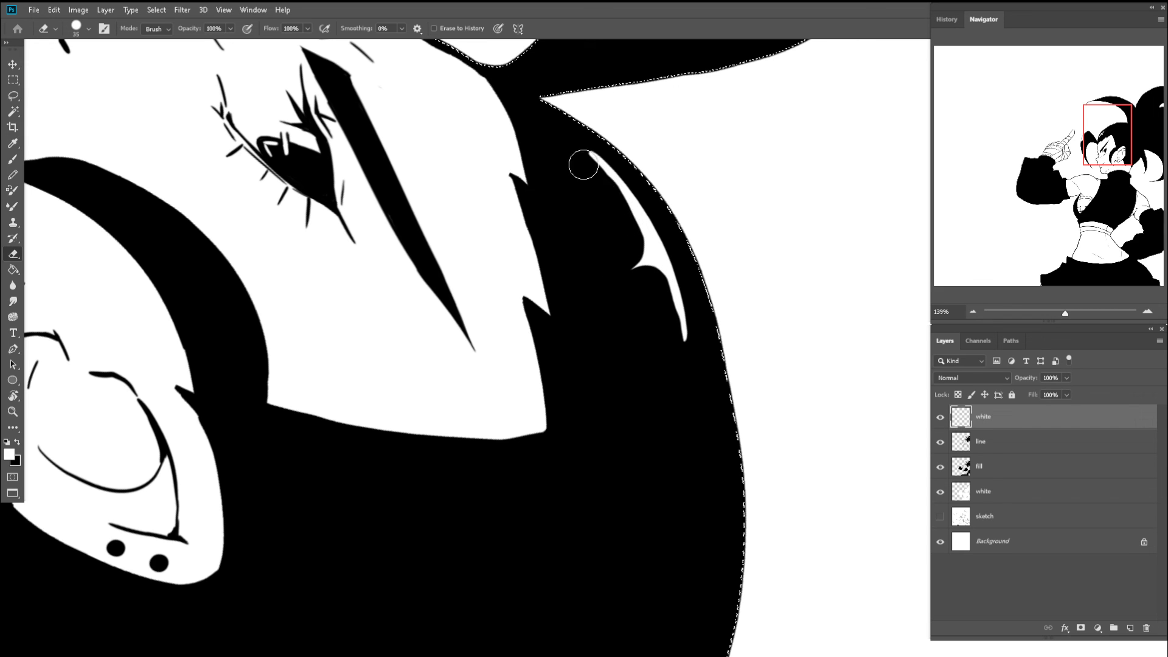
# - Paint a white highlight along the inner edge of the large upper hair spike, with a branch reaching into its middle
pyautogui.press('z')
pyautogui.moveTo(647, 228); pyautogui.dragTo(583, 227)
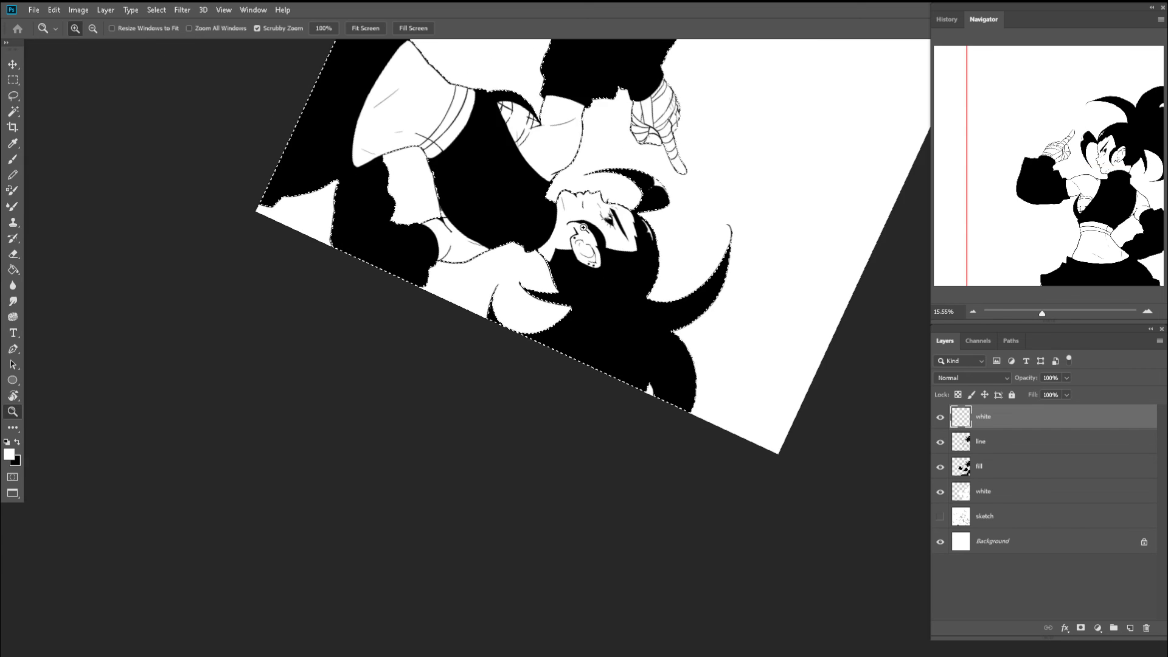
pyautogui.press('Escape')
pyautogui.moveTo(539, 397); pyautogui.dragTo(546, 395)
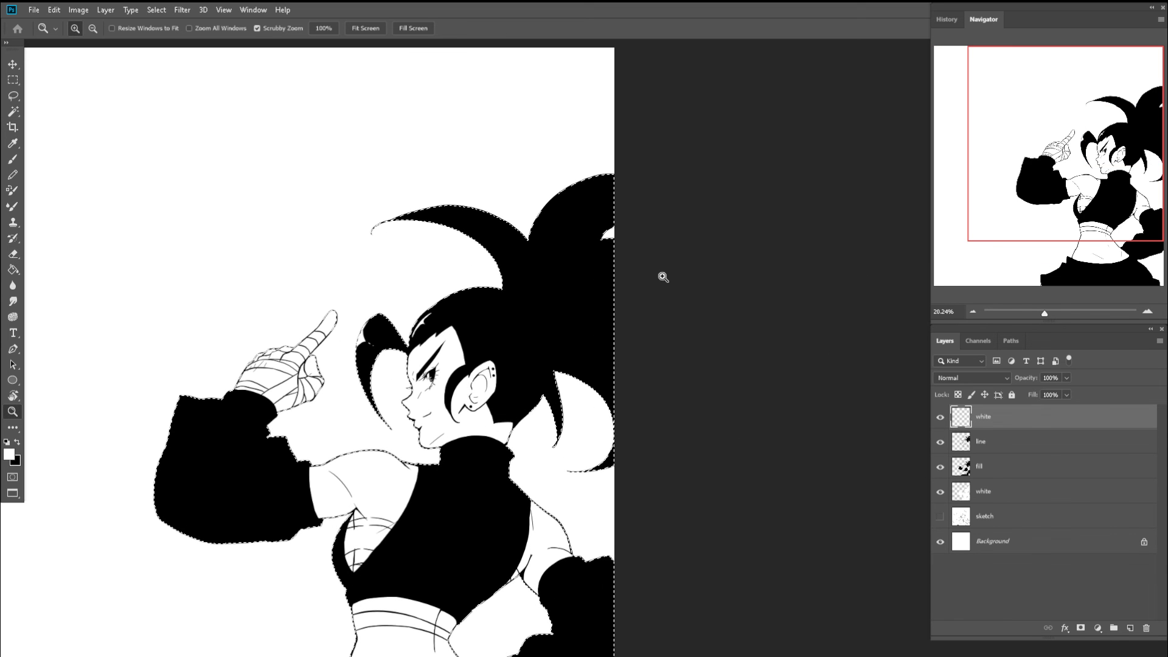
pyautogui.moveTo(543, 259); pyautogui.dragTo(602, 272)
pyautogui.moveTo(497, 219); pyautogui.dragTo(536, 218)
pyautogui.press('r')
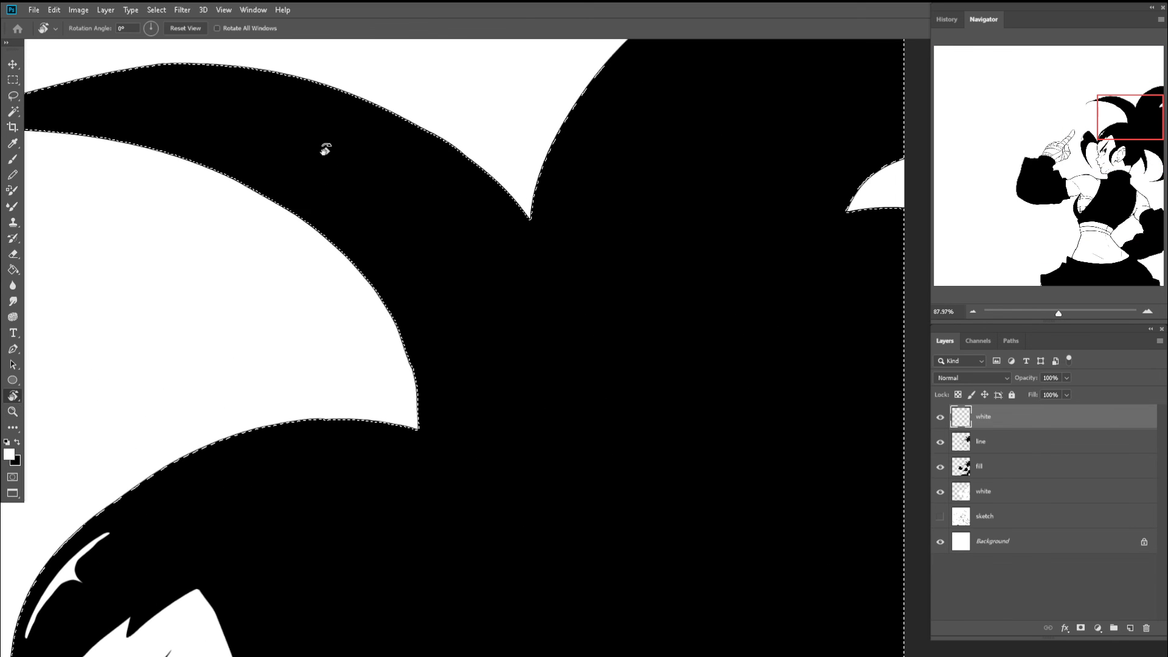
pyautogui.moveTo(325, 149)
pyautogui.mouseDown()
pyautogui.moveTo(438, 125)
pyautogui.moveTo(430, 237)
pyautogui.mouseUp()
pyautogui.press('Escape')
pyautogui.press('b')
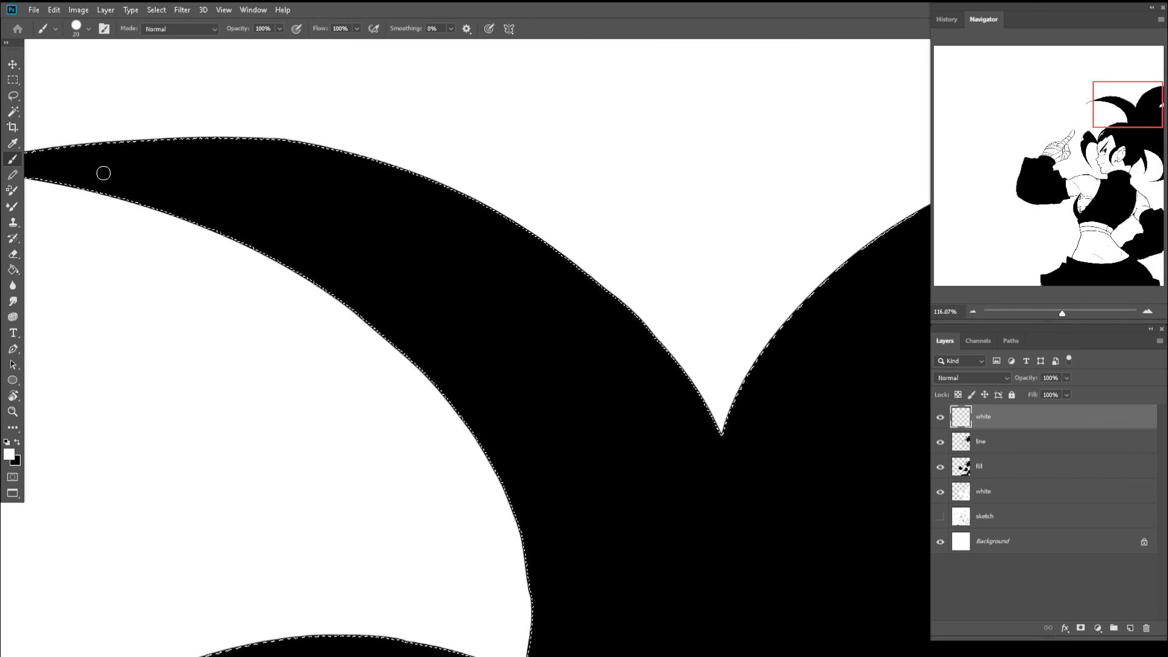
pyautogui.moveTo(63, 174)
pyautogui.mouseDown()
pyautogui.moveTo(295, 253)
pyautogui.moveTo(425, 349)
pyautogui.mouseUp()
pyautogui.moveTo(256, 223)
pyautogui.mouseDown()
pyautogui.moveTo(363, 237)
pyautogui.moveTo(411, 219)
pyautogui.moveTo(349, 133)
pyautogui.moveTo(409, 215)
pyautogui.mouseUp()
pyautogui.press('r')
pyautogui.press('space')
pyautogui.moveTo(486, 256)
pyautogui.mouseDown()
pyautogui.moveTo(374, 219)
pyautogui.moveTo(311, 175)
pyautogui.mouseUp()
# - Smooth the upper spike's highlight with the Eraser and taper its three ends to fine points
pyautogui.press('e')
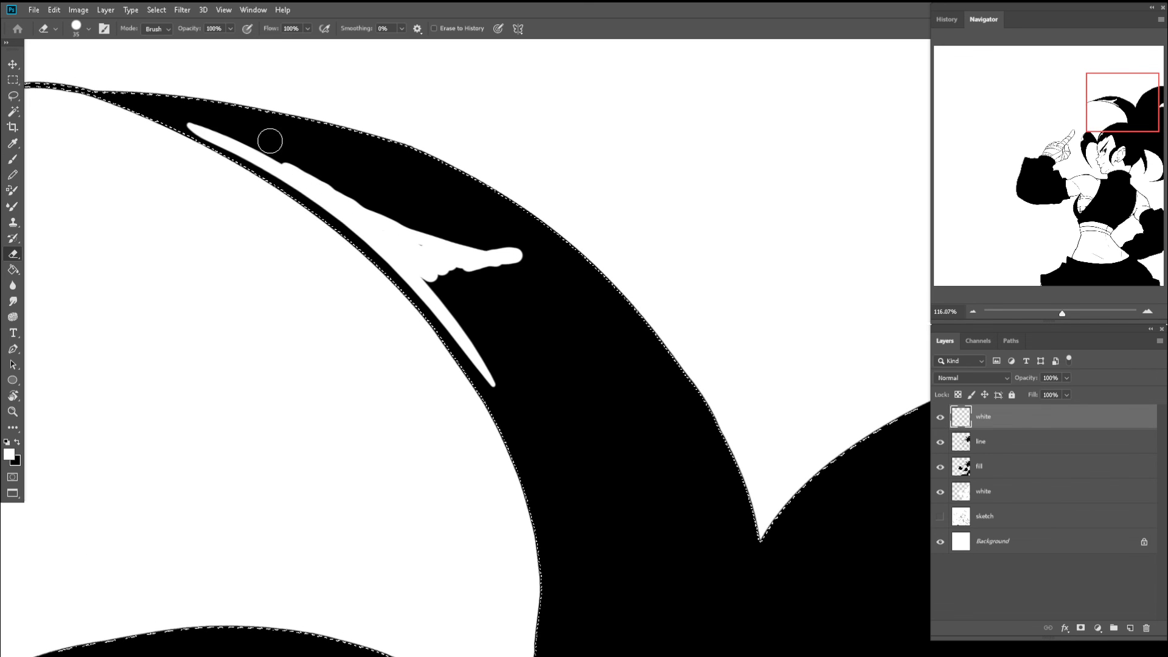
pyautogui.moveTo(269, 138)
pyautogui.mouseDown()
pyautogui.moveTo(364, 201)
pyautogui.moveTo(458, 235)
pyautogui.moveTo(545, 237)
pyautogui.mouseUp()
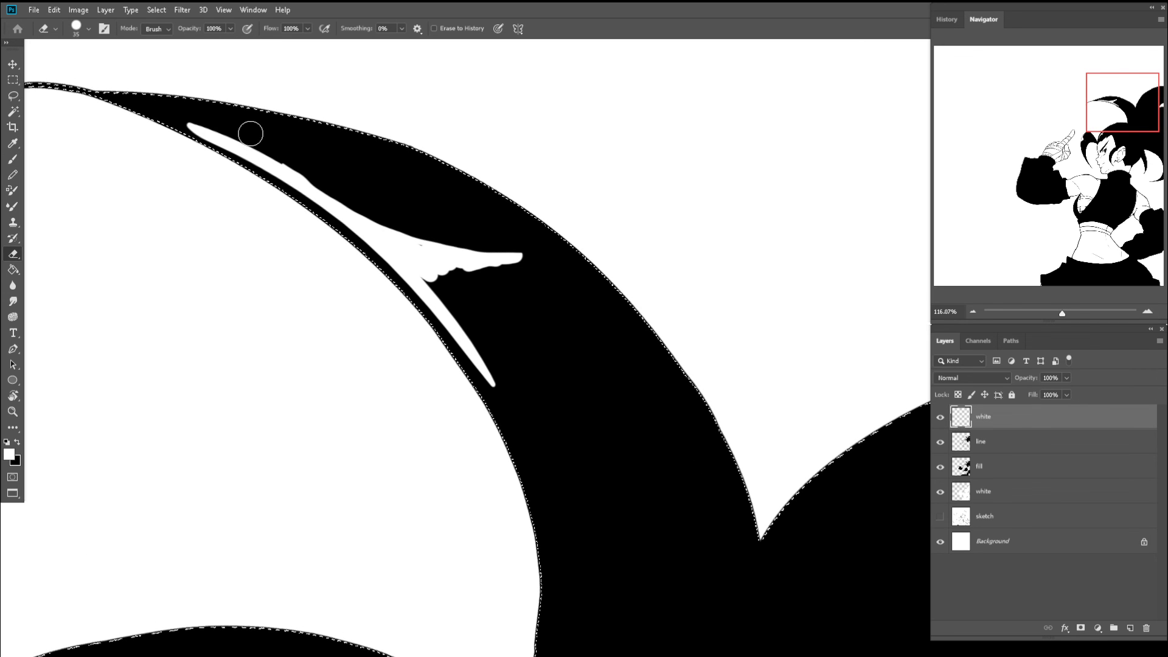
pyautogui.moveTo(250, 128)
pyautogui.mouseDown()
pyautogui.moveTo(286, 161)
pyautogui.moveTo(169, 107)
pyautogui.moveTo(326, 164)
pyautogui.moveTo(170, 107)
pyautogui.moveTo(270, 159)
pyautogui.moveTo(189, 128)
pyautogui.moveTo(243, 138)
pyautogui.moveTo(411, 229)
pyautogui.moveTo(531, 240)
pyautogui.moveTo(513, 268)
pyautogui.mouseUp()
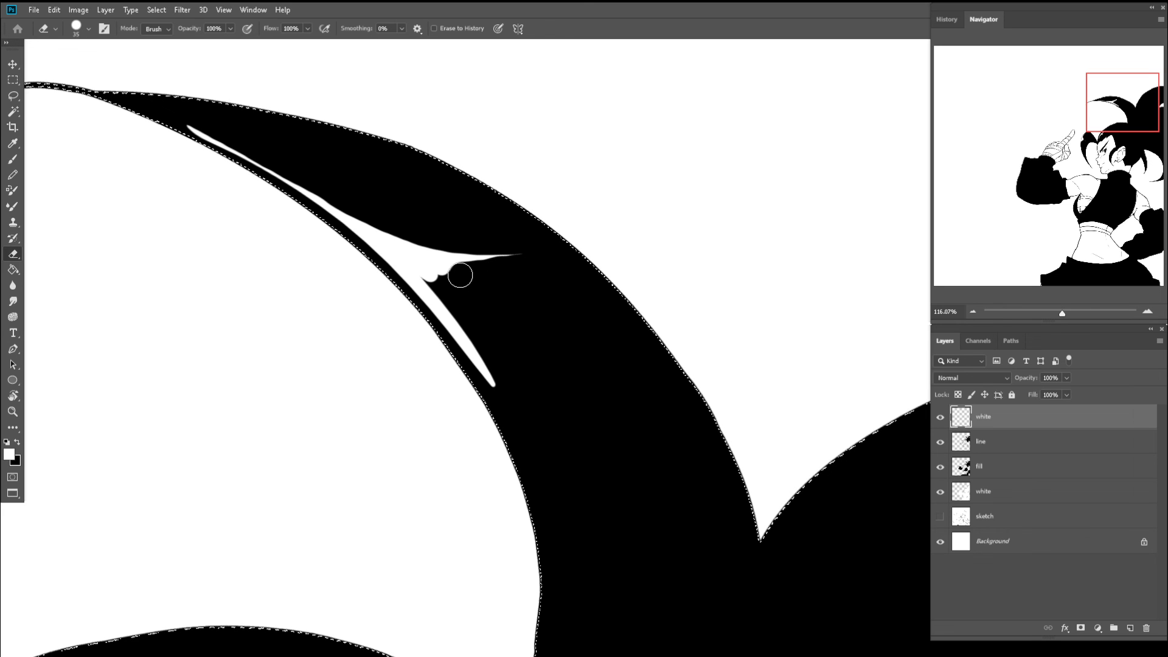
pyautogui.moveTo(441, 278)
pyautogui.mouseDown()
pyautogui.moveTo(539, 416)
pyautogui.moveTo(475, 328)
pyautogui.moveTo(508, 395)
pyautogui.mouseUp()
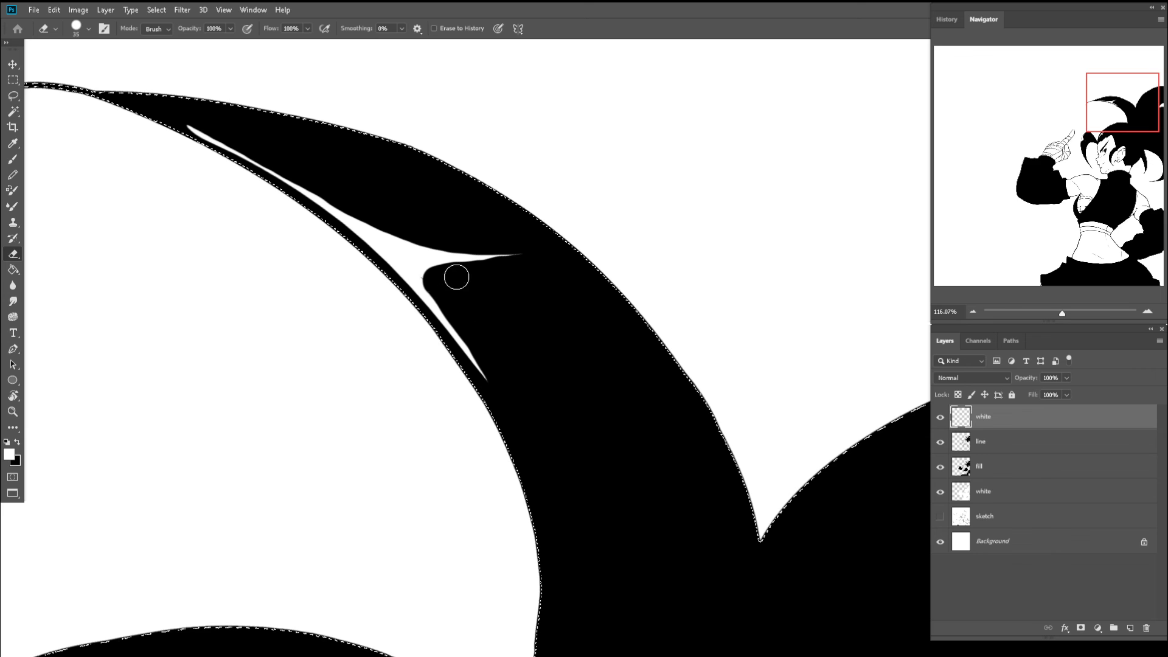
# - Clear the active selection around the character's silhouette
pyautogui.moveTo(582, 241); pyautogui.dragTo(430, 253)
pyautogui.moveTo(603, 282); pyautogui.dragTo(647, 282)
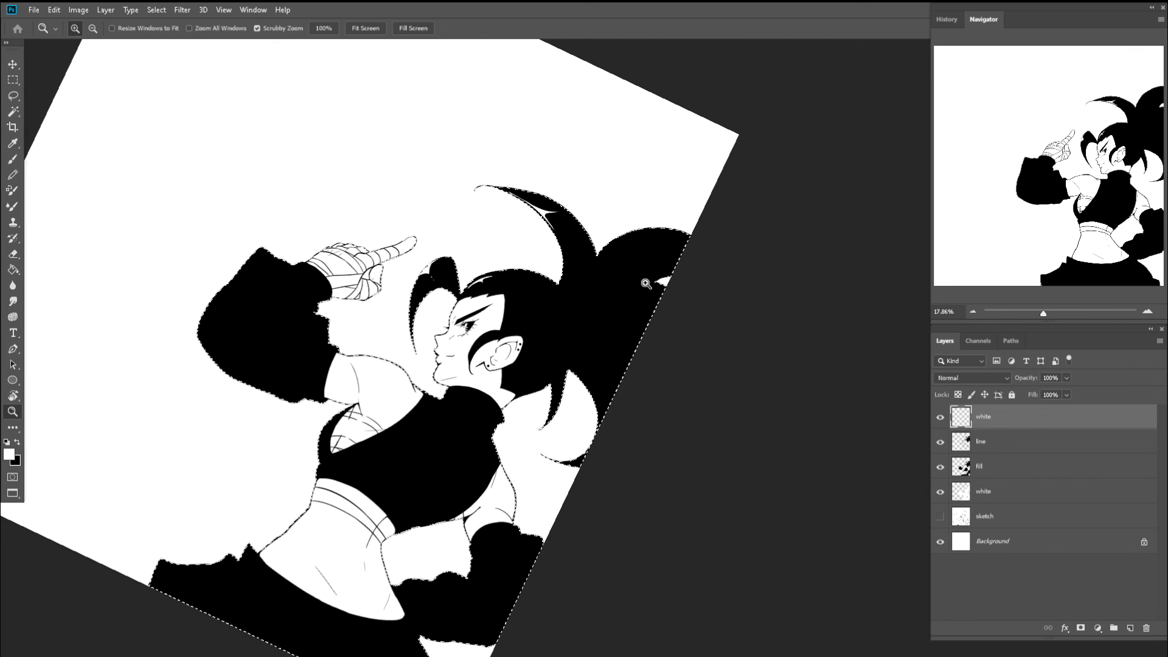
pyautogui.press('l')
pyautogui.hotkey('ctrl', 'd')
pyautogui.scroll(2, 687, 243)
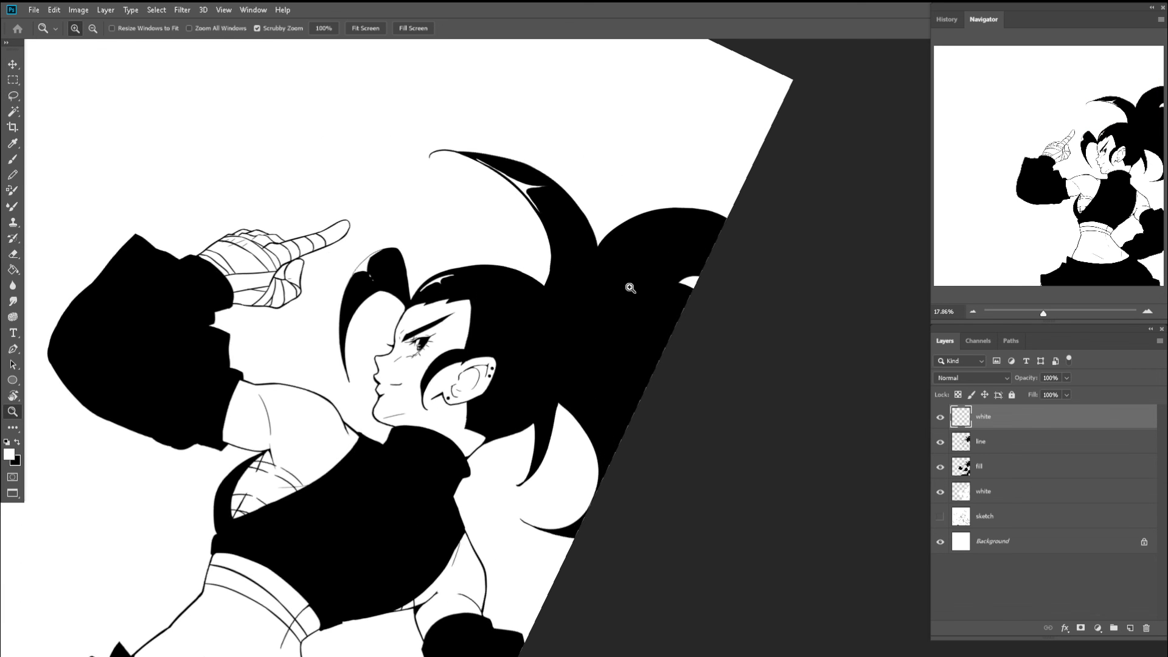
# - Paint a small white highlight across the hair lock in front of the ear, with strokes along its edges
pyautogui.moveTo(509, 317); pyautogui.dragTo(553, 320)
pyautogui.moveTo(520, 254); pyautogui.dragTo(423, 327)
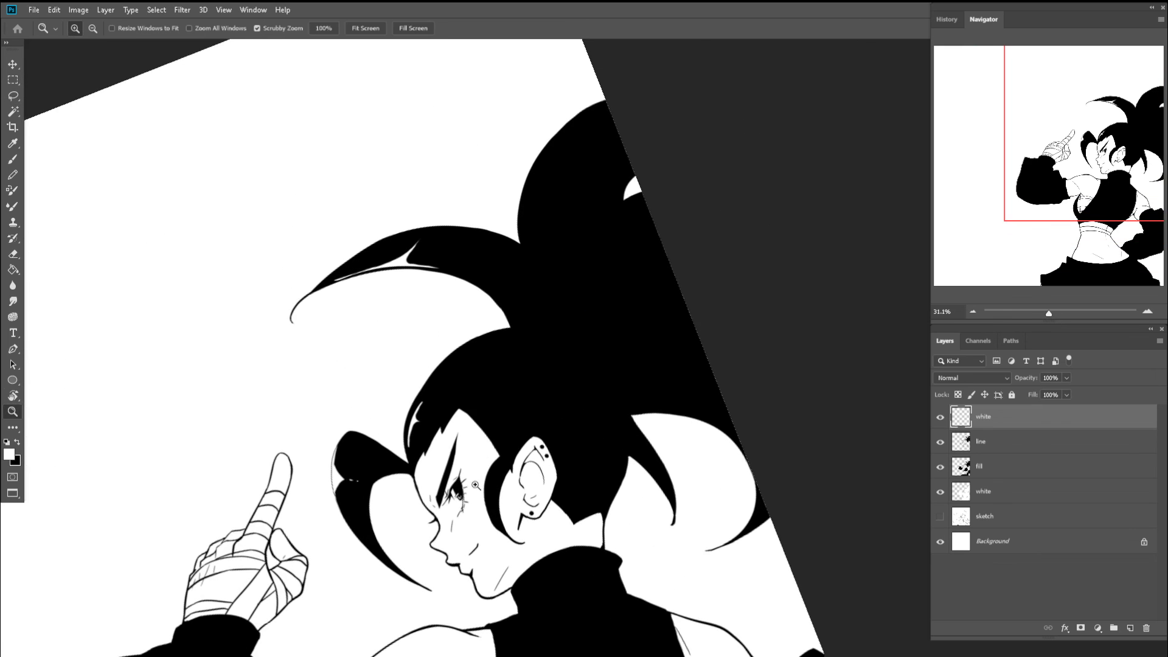
pyautogui.moveTo(453, 477); pyautogui.dragTo(569, 477)
pyautogui.moveTo(569, 477); pyautogui.dragTo(504, 357)
pyautogui.press('b')
pyautogui.scroll(2, 504, 352)
pyautogui.moveTo(490, 304); pyautogui.dragTo(486, 373)
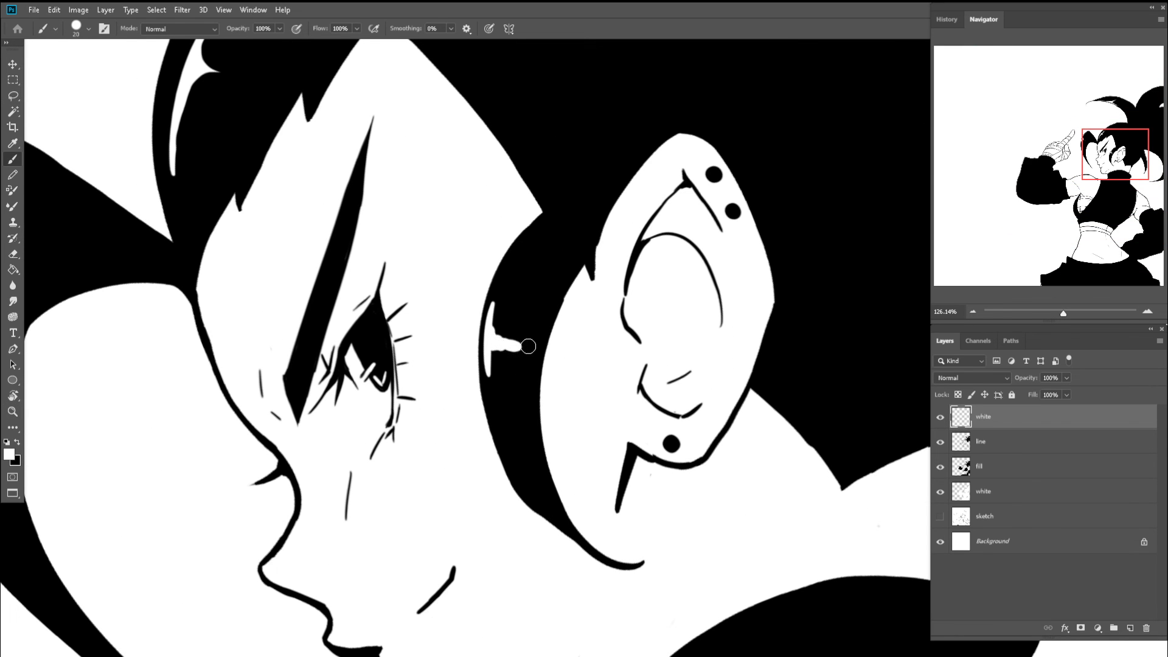
# - Thin and round the highlight on the lock in front of the ear with the Eraser, narrowing its middle bridge
pyautogui.press('e')
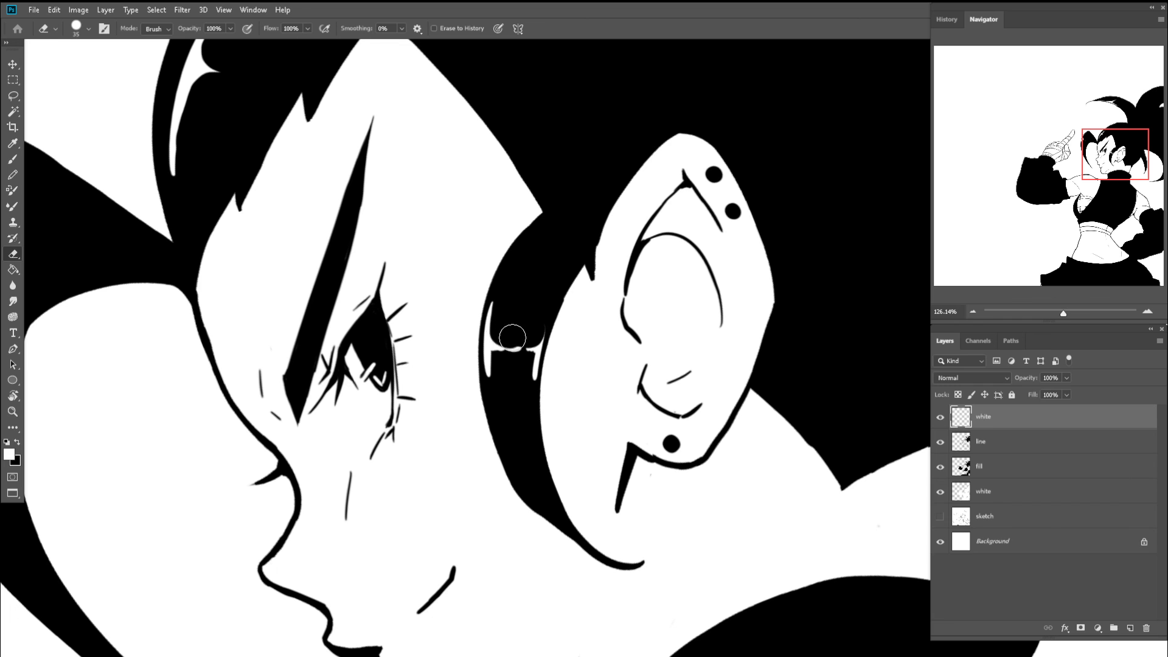
pyautogui.scroll(2, 506, 375)
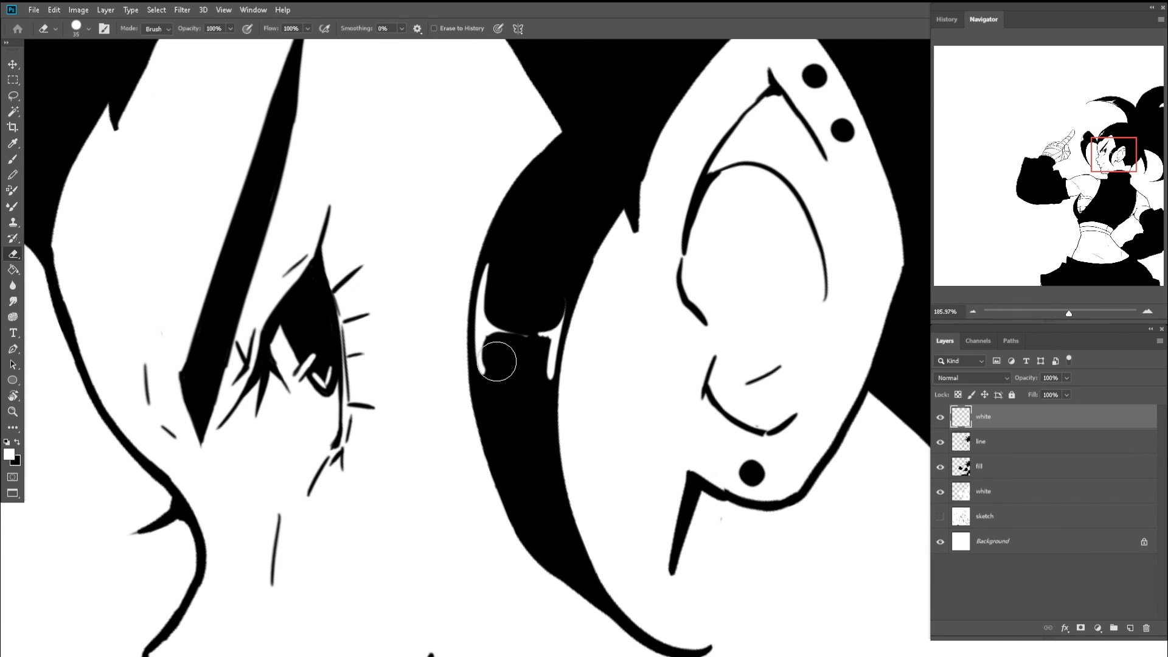
pyautogui.scroll(2, 541, 345)
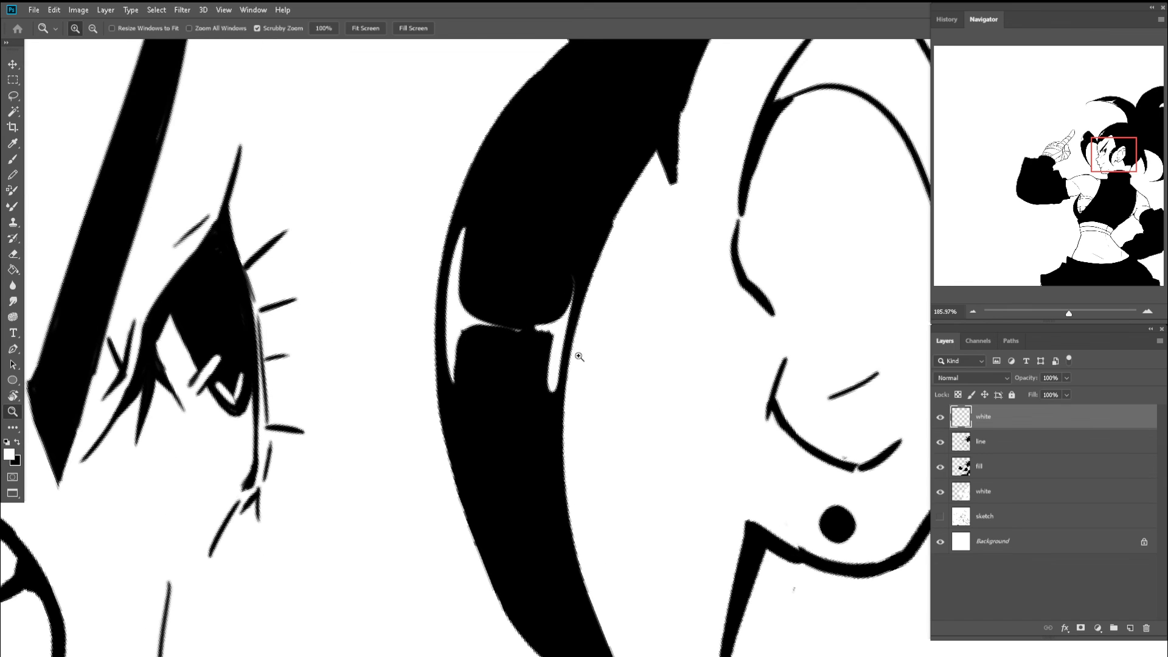
# - Paint thin white highlight streaks on the hair across the top of the head
pyautogui.moveTo(541, 344)
pyautogui.mouseDown()
pyautogui.moveTo(529, 346)
pyautogui.moveTo(539, 381)
pyautogui.moveTo(539, 370)
pyautogui.moveTo(428, 356)
pyautogui.mouseUp()
pyautogui.moveTo(564, 320)
pyautogui.mouseDown()
pyautogui.moveTo(571, 242)
pyautogui.moveTo(519, 253)
pyautogui.moveTo(567, 227)
pyautogui.moveTo(584, 247)
pyautogui.mouseUp()
pyautogui.press('r')
pyautogui.press('z')
pyautogui.click(584, 247)
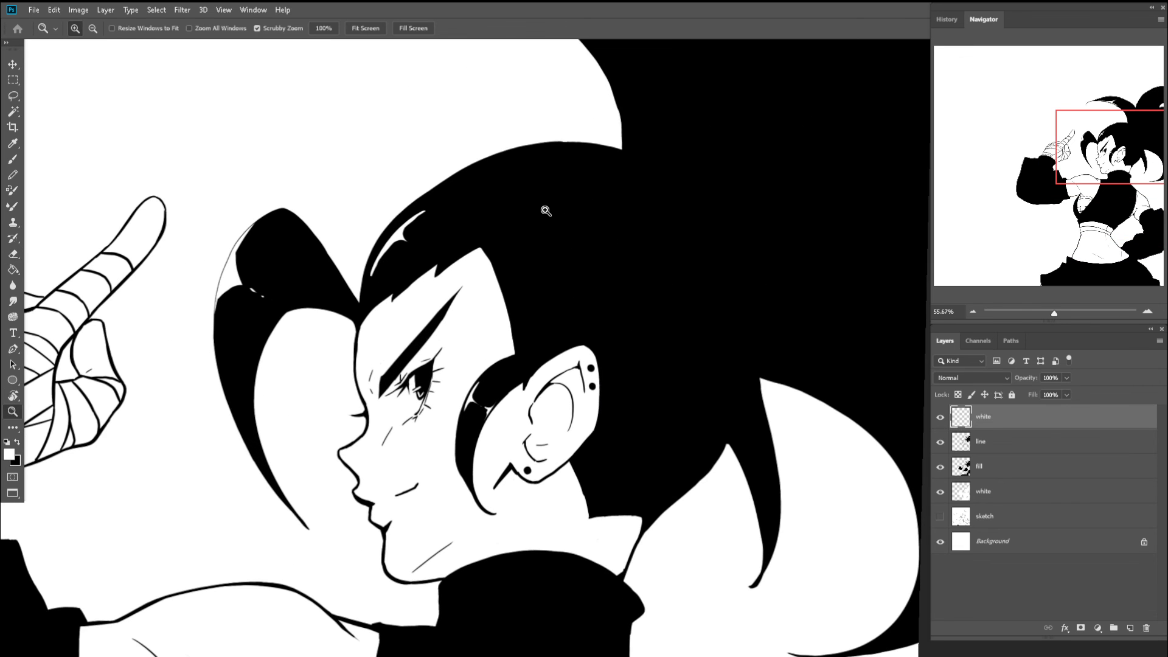
pyautogui.press('b')
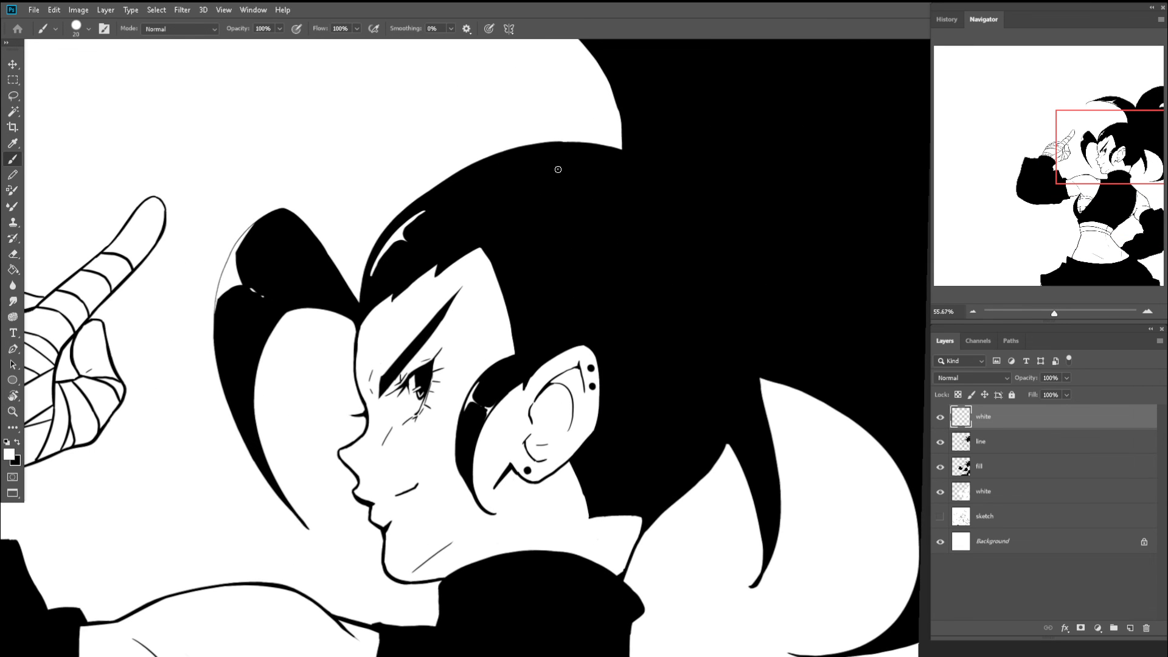
pyautogui.press('z')
# - Try to thin the tip of the hair lock behind the ear with the Eraser on the fill layer
pyautogui.moveTo(538, 183); pyautogui.dragTo(468, 234)
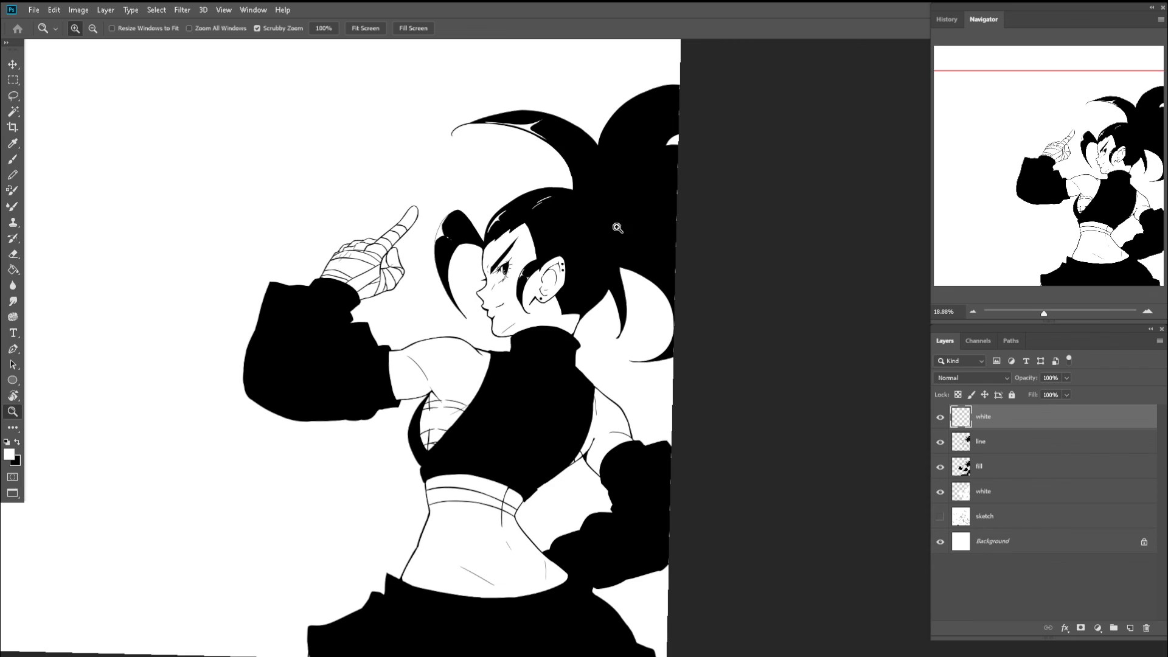
pyautogui.moveTo(616, 286); pyautogui.dragTo(669, 395)
pyautogui.press('b')
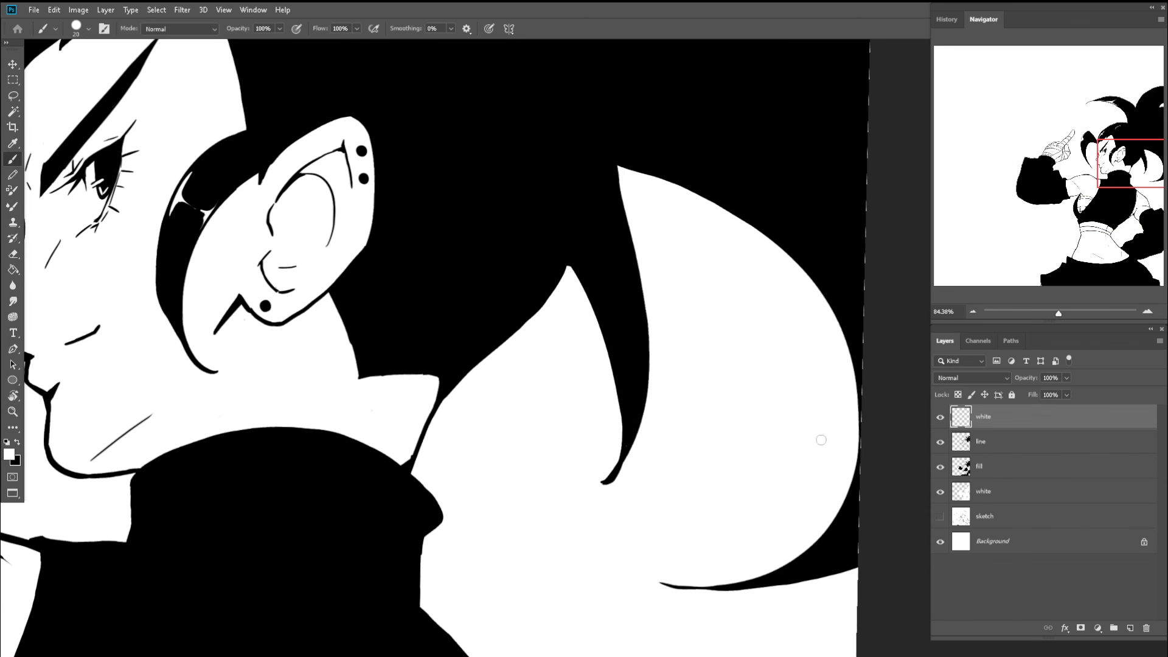
pyautogui.click(1007, 471)
pyautogui.press('e')
pyautogui.moveTo(637, 439); pyautogui.dragTo(606, 482)
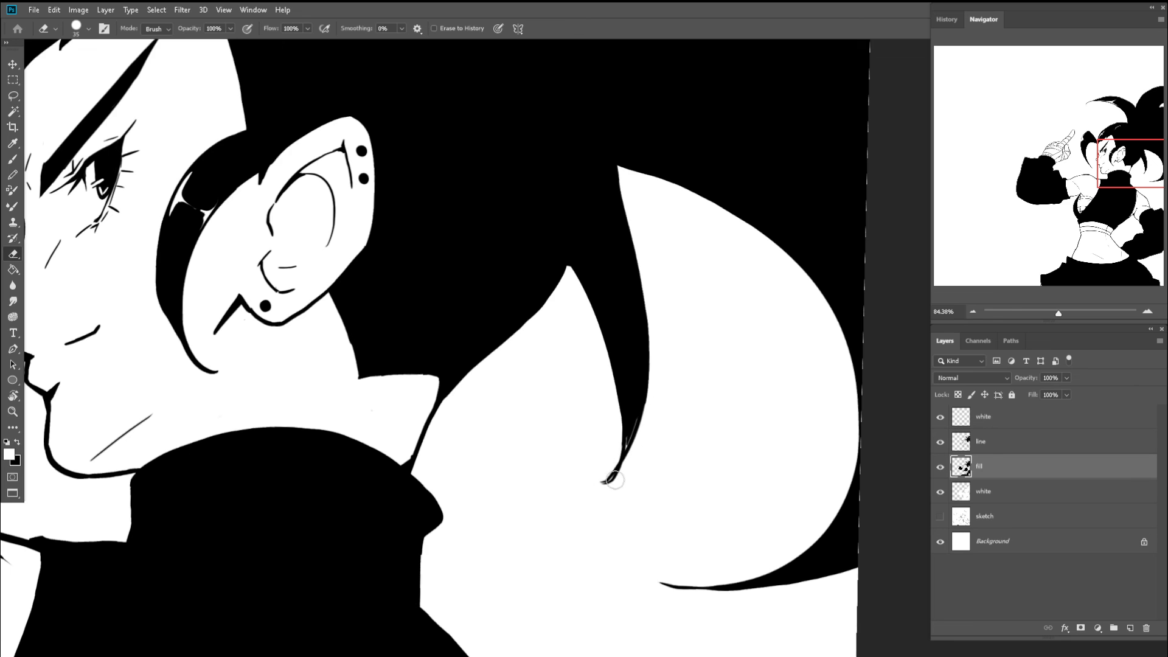
pyautogui.hotkey('ctrl', 'z')
# - Trim the tip of the hair lock behind the ear to a fine point with the Eraser, starting on the line layer
pyautogui.click(961, 447)
pyautogui.moveTo(560, 459)
pyautogui.mouseDown()
pyautogui.moveTo(647, 459)
pyautogui.moveTo(668, 486)
pyautogui.mouseUp()
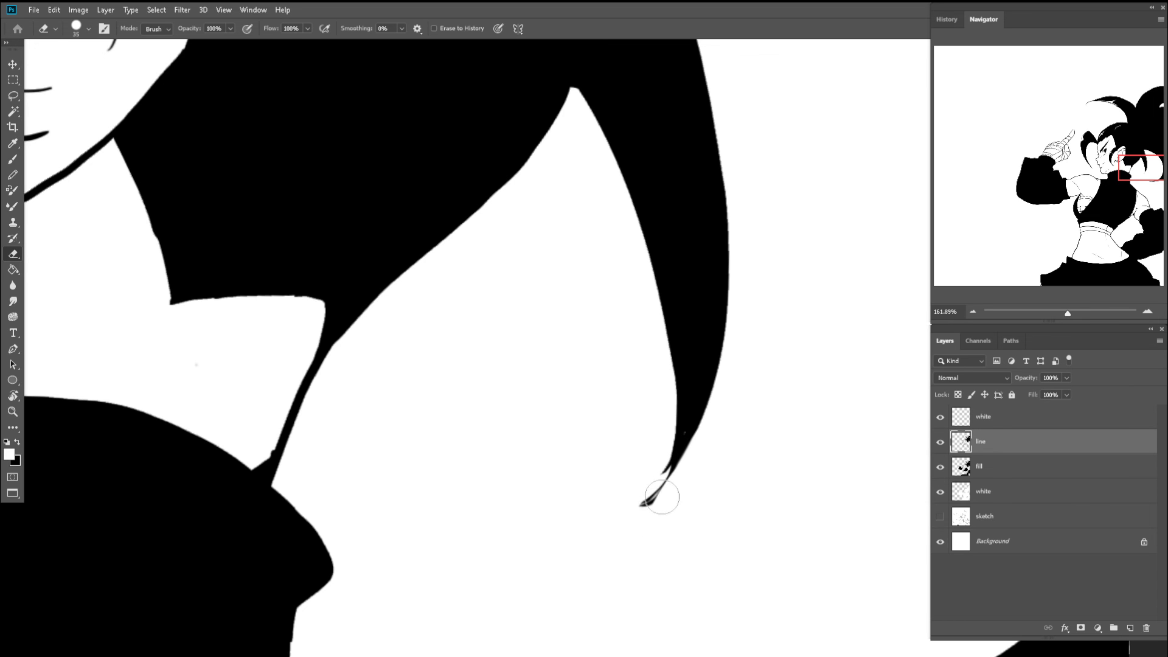
pyautogui.moveTo(715, 449); pyautogui.dragTo(600, 461)
pyautogui.click(1021, 467)
# - Paint a small white highlight with an inward spur on the lock behind the ear, using the top white layer
pyautogui.click(1005, 416)
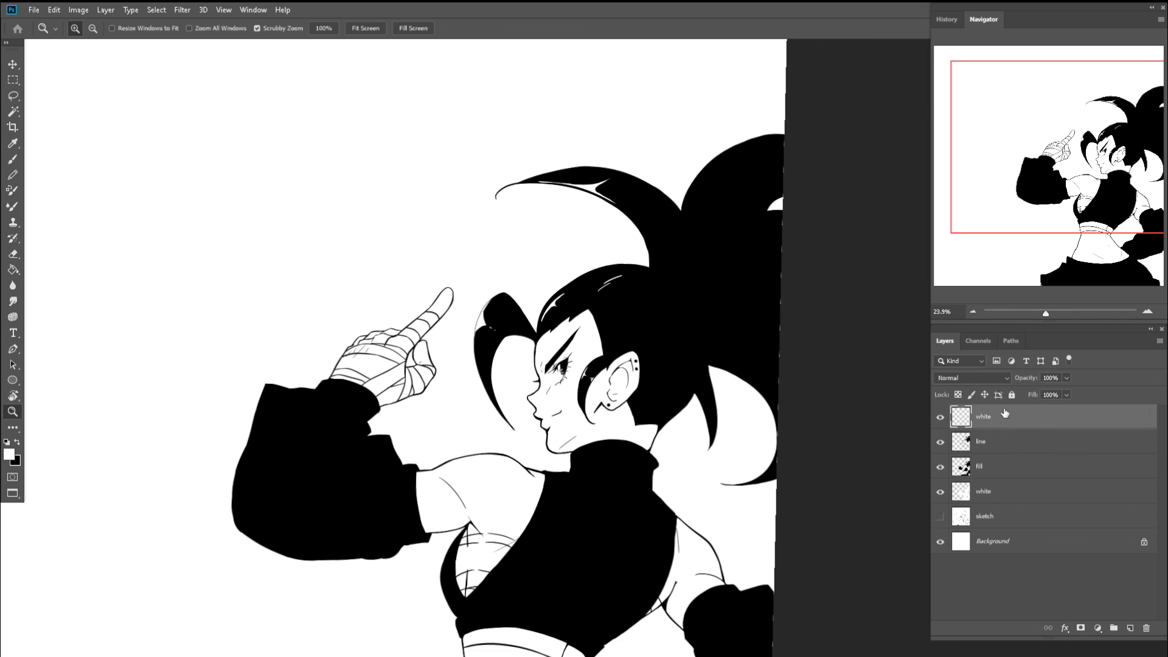
pyautogui.moveTo(676, 432); pyautogui.dragTo(791, 434)
pyautogui.moveTo(730, 354); pyautogui.dragTo(766, 354)
pyautogui.moveTo(677, 243); pyautogui.dragTo(710, 326)
pyautogui.hotkey('ctrl', 'z')
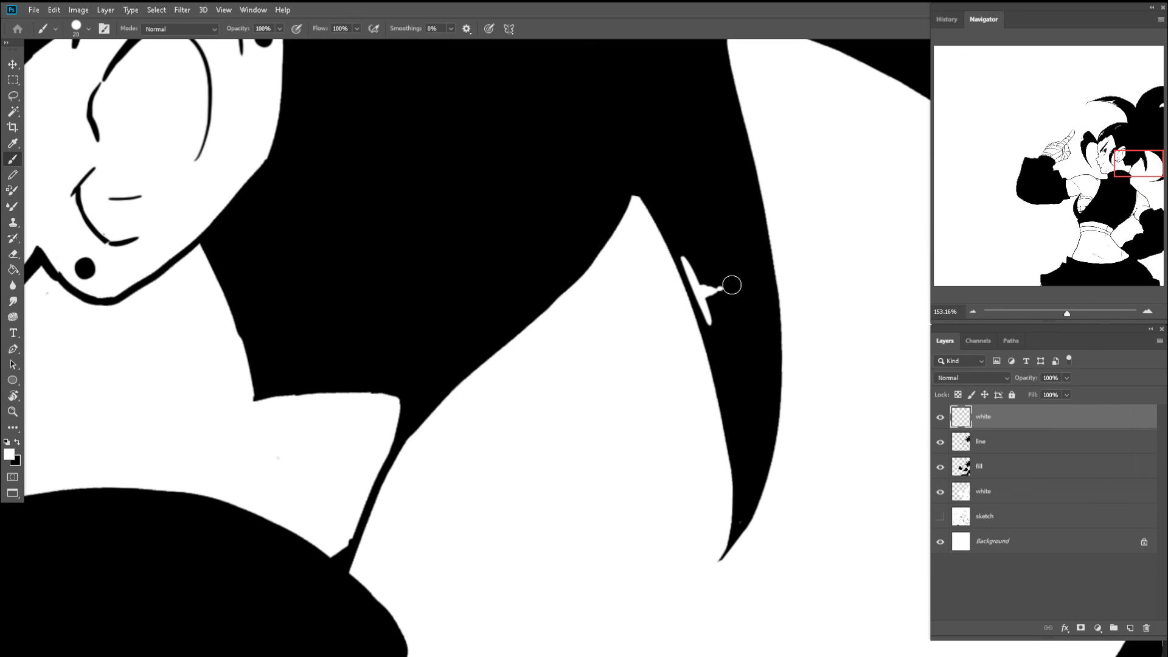
# - Sharpen the highlight on the lock behind the ear with the Eraser, keeping small white dots beside its inner point
pyautogui.press('e')
pyautogui.moveTo(748, 263)
pyautogui.mouseDown()
pyautogui.moveTo(709, 276)
pyautogui.moveTo(692, 257)
pyautogui.mouseUp()
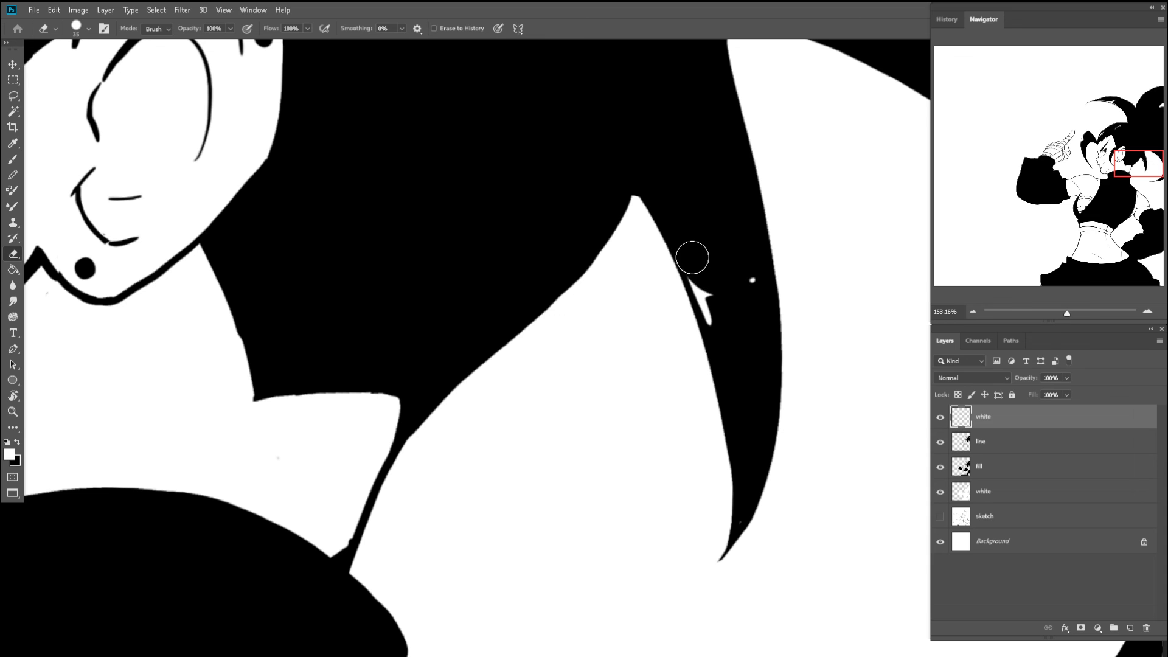
pyautogui.hotkey('ctrl', 'z')
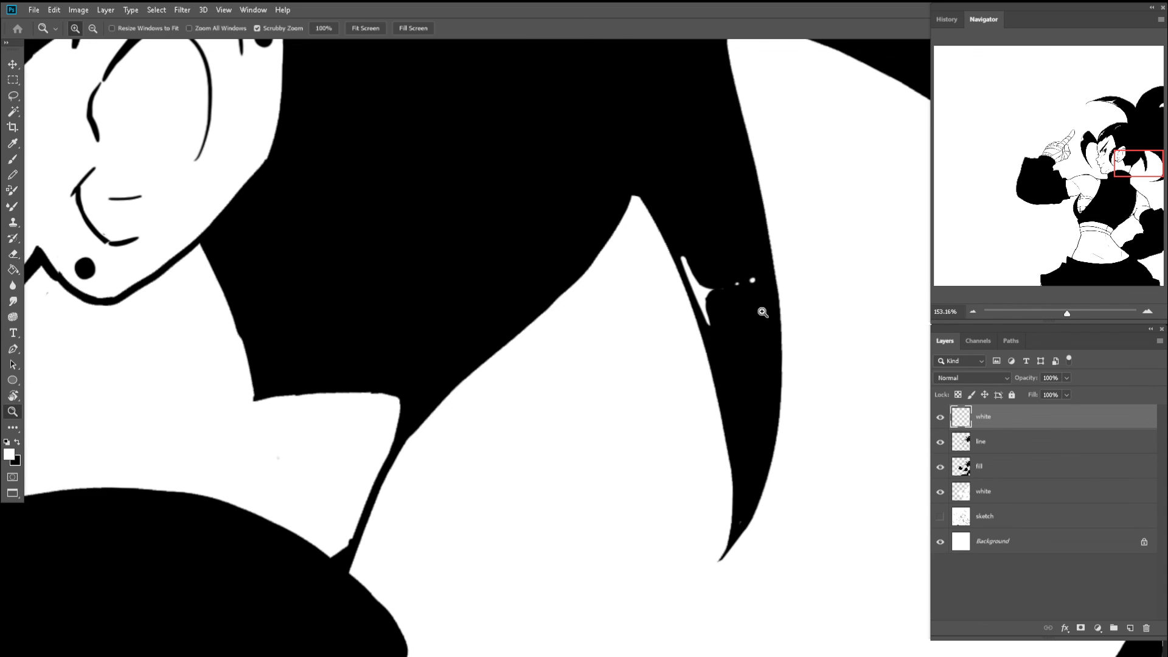
# - Paint a short, slightly curved vertical white highlight where the head hair meets the ponytail
pyautogui.moveTo(761, 310); pyautogui.dragTo(666, 289)
pyautogui.moveTo(663, 245); pyautogui.dragTo(640, 298)
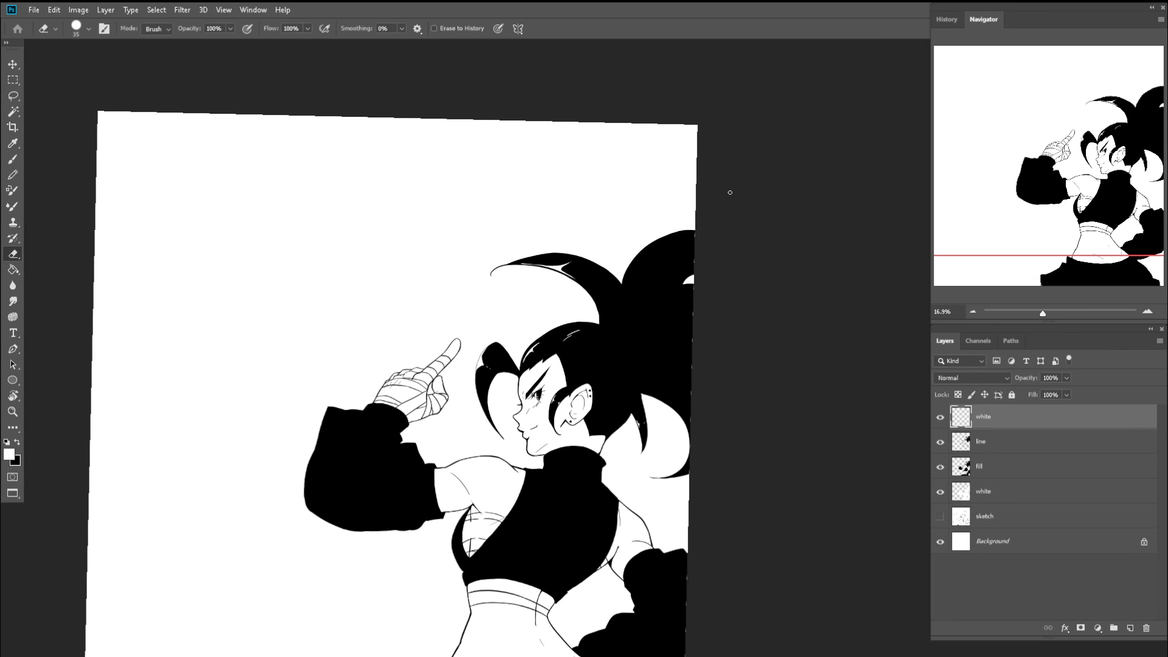
pyautogui.press('z')
pyautogui.moveTo(625, 345); pyautogui.dragTo(618, 345)
pyautogui.press('b')
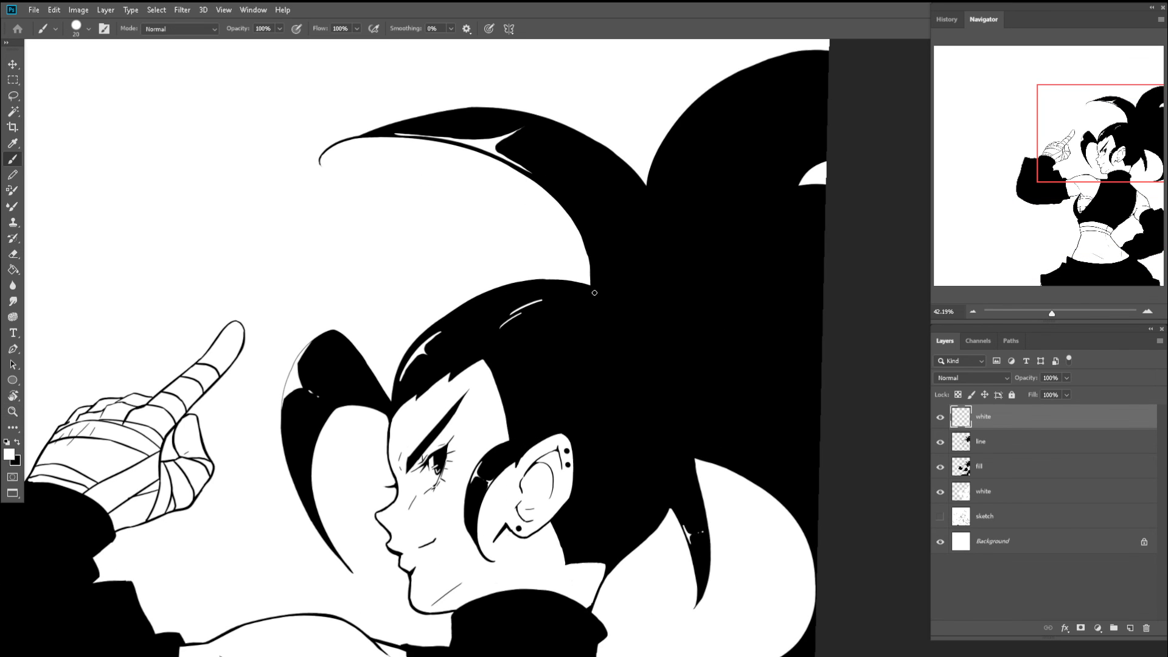
pyautogui.hotkey('ctrl', 'z')
pyautogui.moveTo(588, 301); pyautogui.dragTo(599, 393)
pyautogui.hotkey('ctrl', 'z')
pyautogui.moveTo(586, 315)
pyautogui.mouseDown()
pyautogui.moveTo(601, 385)
pyautogui.moveTo(632, 377)
pyautogui.moveTo(599, 368)
pyautogui.mouseUp()
# - Thin and taper the vertical highlight where the head hair meets the ponytail with the Eraser, leaving a small sideways spur
pyautogui.hotkey('ctrl', 'space')
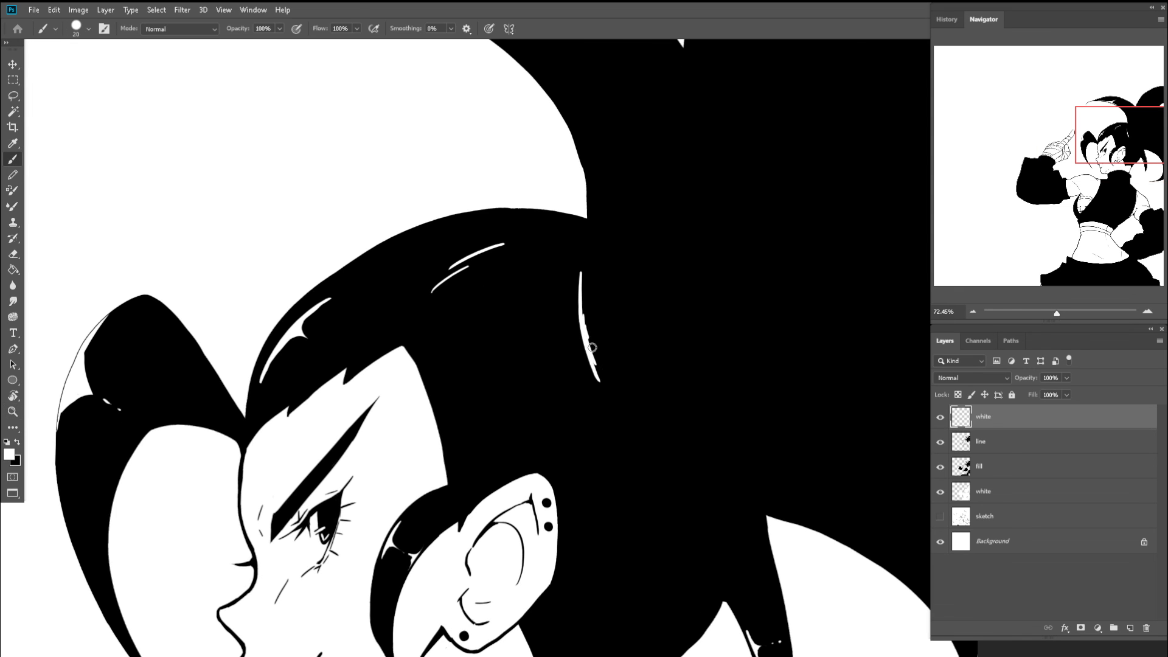
pyautogui.press('e')
pyautogui.moveTo(582, 255)
pyautogui.mouseDown()
pyautogui.moveTo(586, 323)
pyautogui.moveTo(611, 338)
pyautogui.moveTo(604, 384)
pyautogui.moveTo(594, 359)
pyautogui.mouseUp()
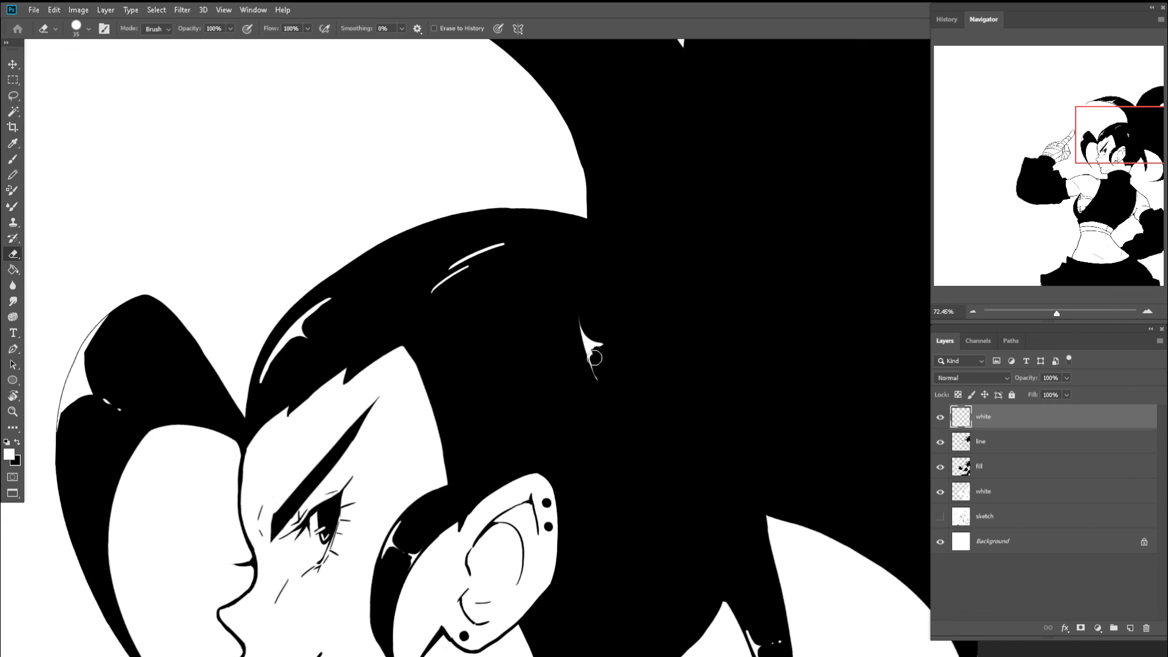
pyautogui.hotkey('ctrl', 'space')
pyautogui.moveTo(644, 322); pyautogui.dragTo(534, 334)
pyautogui.moveTo(613, 341); pyautogui.dragTo(657, 342)
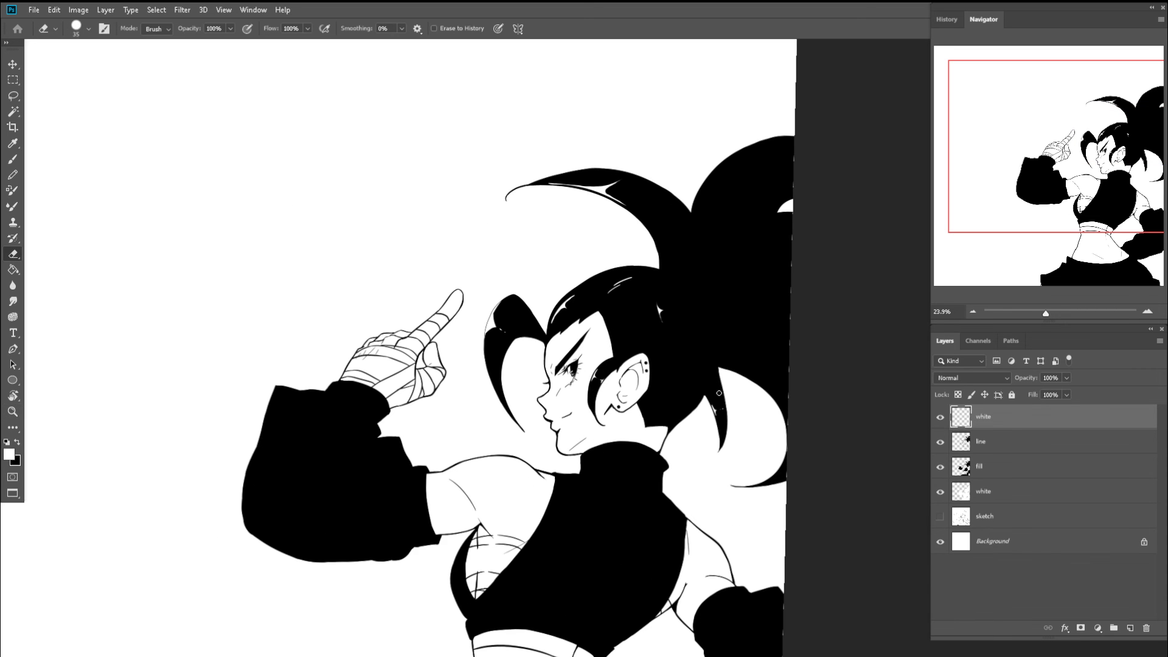
# - Paint a long arched white highlight across the black ponytail, running out to the canvas edge
pyautogui.hotkey('ctrl', 'space')
pyautogui.moveTo(753, 316); pyautogui.dragTo(724, 316)
pyautogui.press('r')
pyautogui.moveTo(634, 260)
pyautogui.mouseDown()
pyautogui.moveTo(801, 315)
pyautogui.moveTo(573, 160)
pyautogui.mouseUp()
pyautogui.press('space')
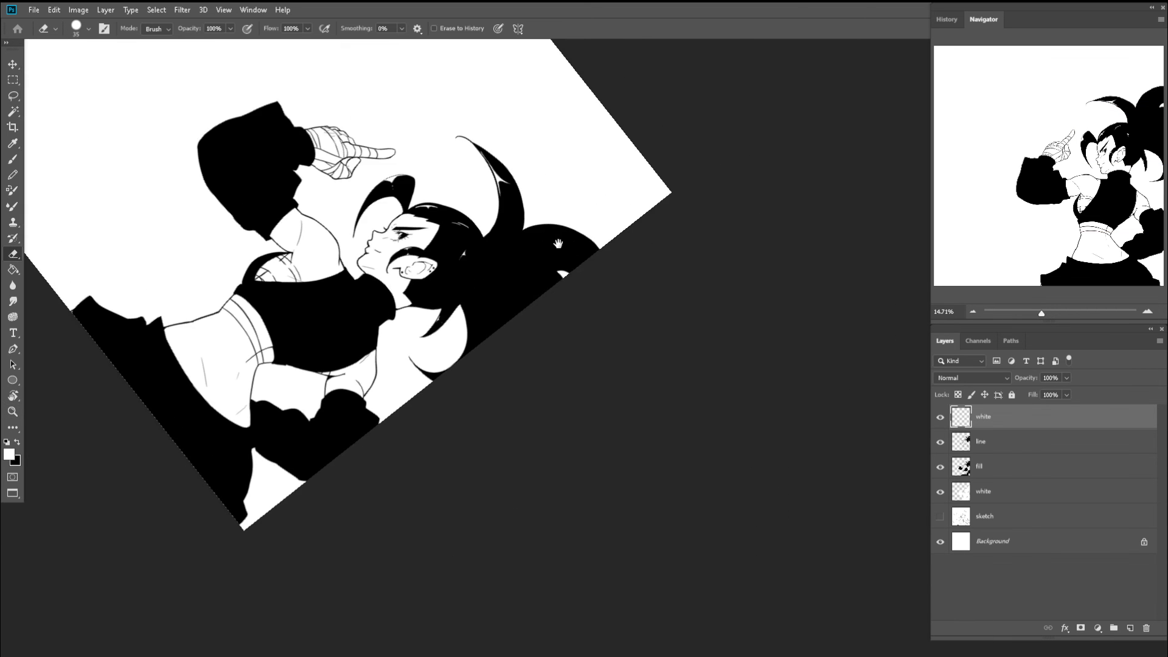
pyautogui.hotkey('ctrl', 'space')
pyautogui.moveTo(552, 257); pyautogui.dragTo(615, 265)
pyautogui.press('b')
pyautogui.moveTo(407, 265); pyautogui.dragTo(573, 328)
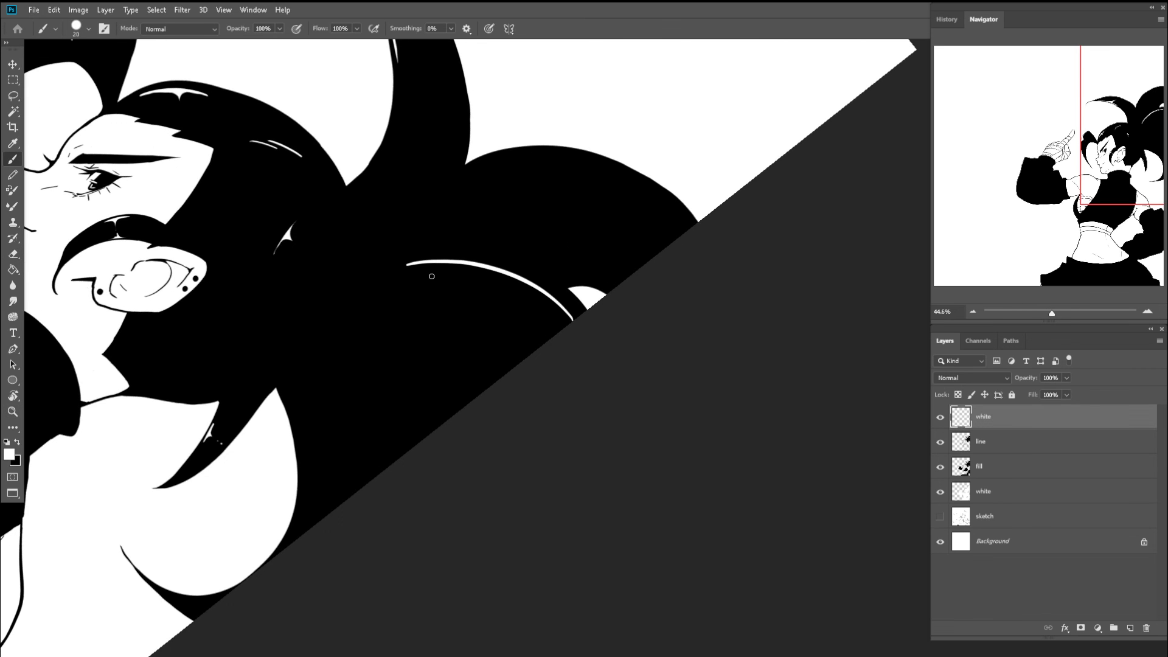
# - Thicken the middle of the ponytail's arched highlight and paint a pointed spur on its inner side
pyautogui.hotkey('ctrl', 'space')
pyautogui.moveTo(462, 275)
pyautogui.mouseDown()
pyautogui.moveTo(549, 294)
pyautogui.moveTo(518, 314)
pyautogui.moveTo(524, 336)
pyautogui.moveTo(462, 261)
pyautogui.moveTo(507, 317)
pyautogui.moveTo(533, 321)
pyautogui.moveTo(535, 309)
pyautogui.moveTo(593, 287)
pyautogui.moveTo(635, 305)
pyautogui.mouseUp()
pyautogui.press('e')
pyautogui.press('z')
pyautogui.press('b')
pyautogui.moveTo(523, 250)
pyautogui.mouseDown()
pyautogui.moveTo(572, 266)
pyautogui.moveTo(538, 254)
pyautogui.moveTo(606, 297)
pyautogui.mouseUp()
pyautogui.hotkey('ctrl', 'z')
pyautogui.moveTo(418, 231); pyautogui.dragTo(425, 270)
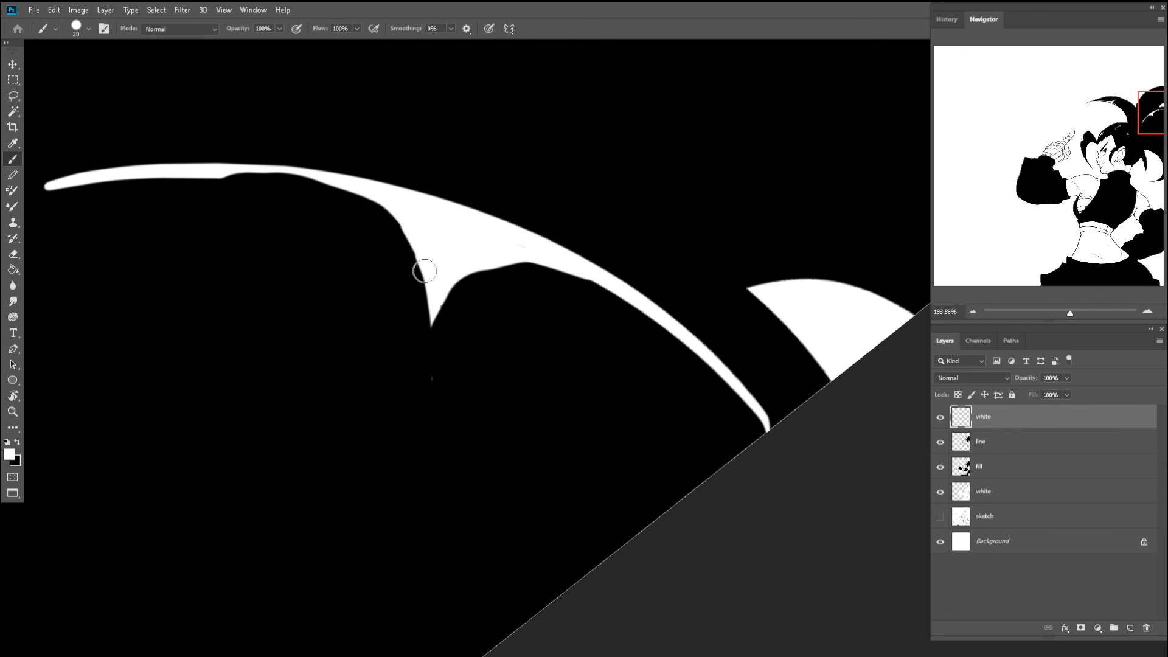
# - Widen the arched highlight along its inner edge between the free end and the spur
pyautogui.press('space')
pyautogui.moveTo(316, 191); pyautogui.dragTo(454, 222)
pyautogui.press('r')
pyautogui.moveTo(339, 176)
pyautogui.mouseDown()
pyautogui.moveTo(419, 101)
pyautogui.moveTo(538, 198)
pyautogui.moveTo(420, 127)
pyautogui.moveTo(557, 234)
pyautogui.mouseUp()
pyautogui.press('b')
pyautogui.moveTo(409, 126); pyautogui.dragTo(554, 231)
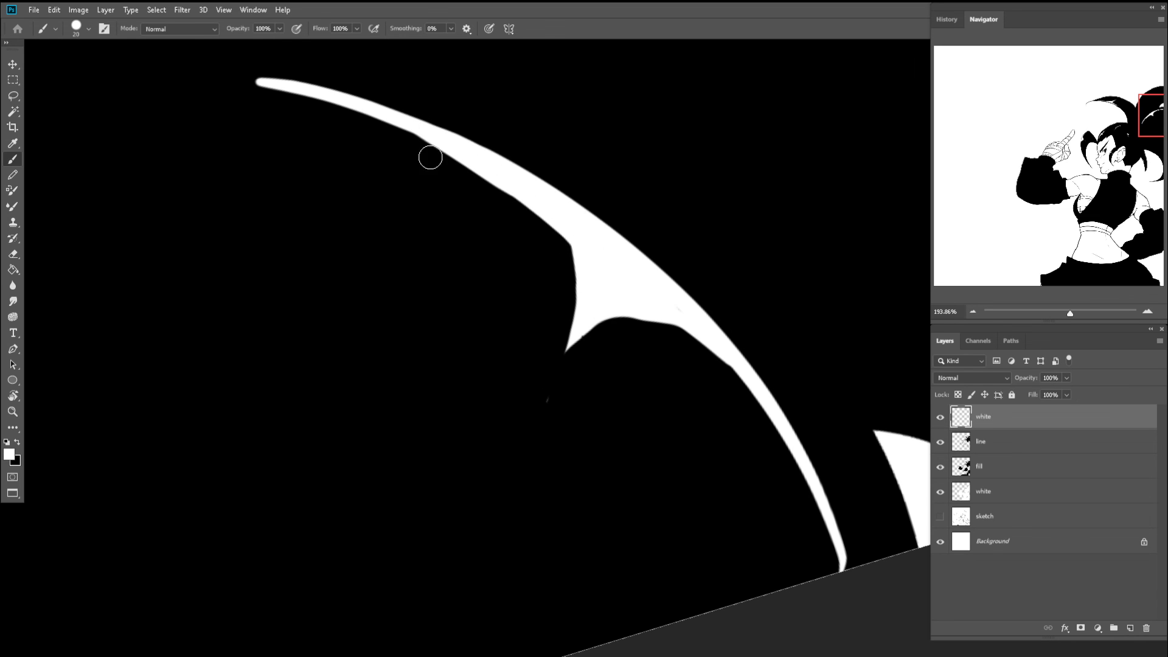
# - Taper the arched highlight's free end to a point and remove the stray speck below its spur with the Eraser
pyautogui.press('e')
pyautogui.moveTo(252, 84); pyautogui.dragTo(350, 106)
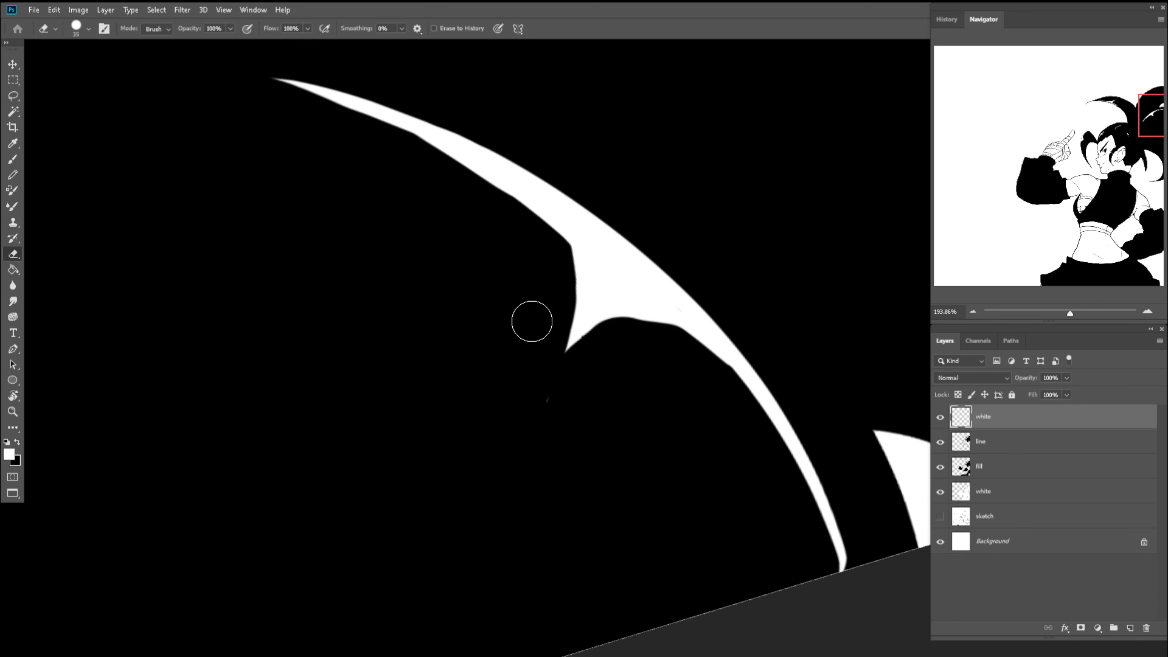
pyautogui.moveTo(539, 379); pyautogui.dragTo(537, 420)
pyautogui.press('z')
pyautogui.moveTo(608, 383); pyautogui.dragTo(535, 353)
pyautogui.press('Escape')
pyautogui.press('z')
pyautogui.moveTo(627, 393); pyautogui.dragTo(673, 392)
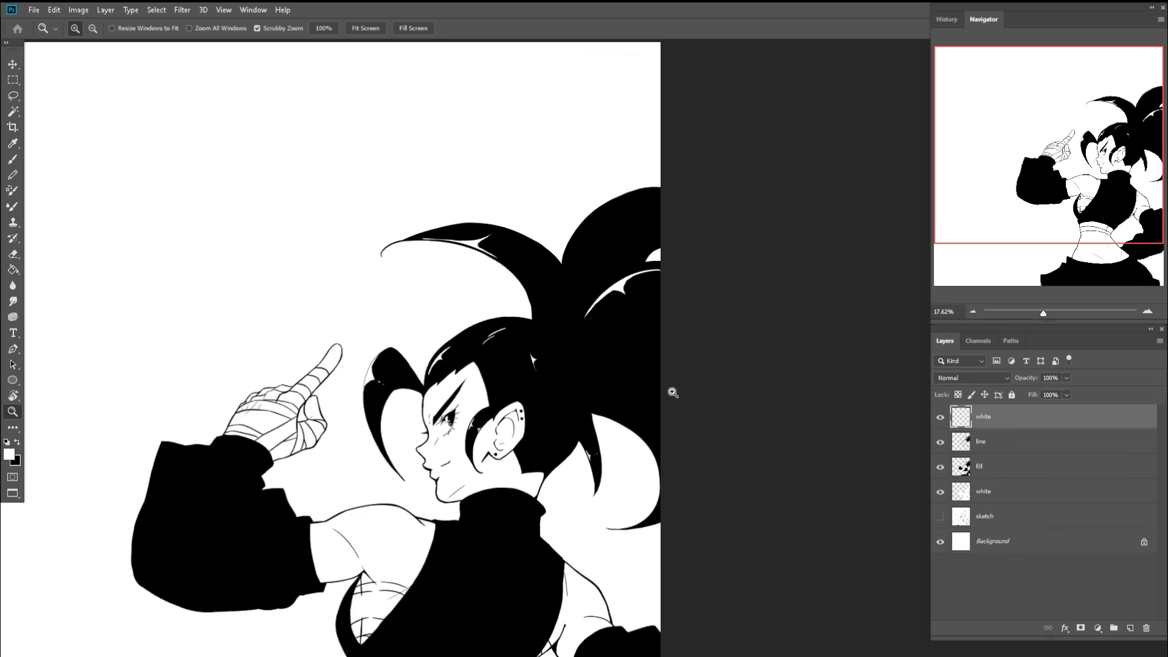
# - Paint a thin curved strand below the ponytail highlight's spur, taper it with the Eraser, and add two short dashes beneath it
pyautogui.scroll(3, 673, 393)
pyautogui.press('b')
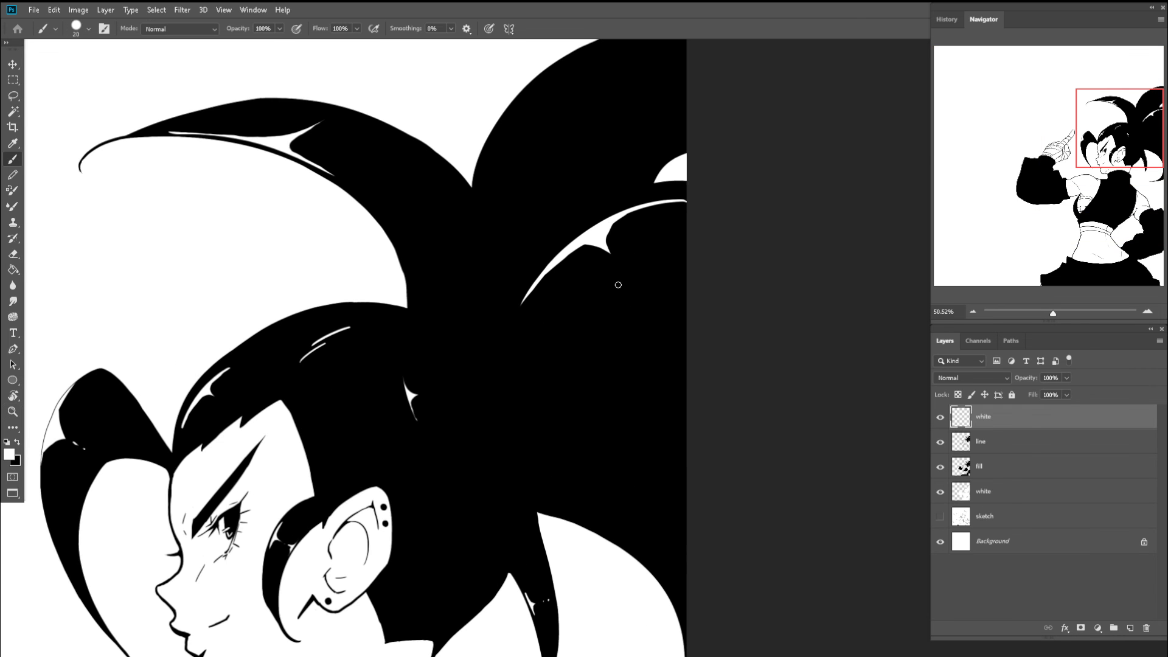
pyautogui.moveTo(621, 272); pyautogui.dragTo(645, 334)
pyautogui.press('z')
pyautogui.press('e')
pyautogui.moveTo(627, 288)
pyautogui.mouseDown()
pyautogui.moveTo(608, 262)
pyautogui.moveTo(645, 372)
pyautogui.mouseUp()
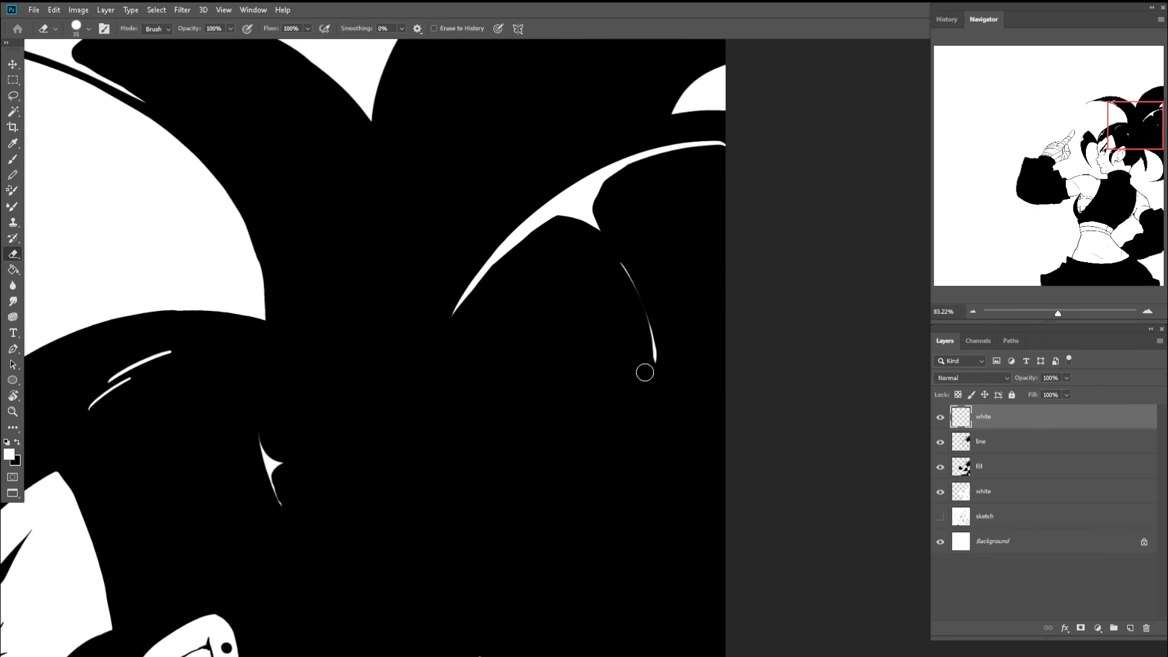
pyautogui.press('b')
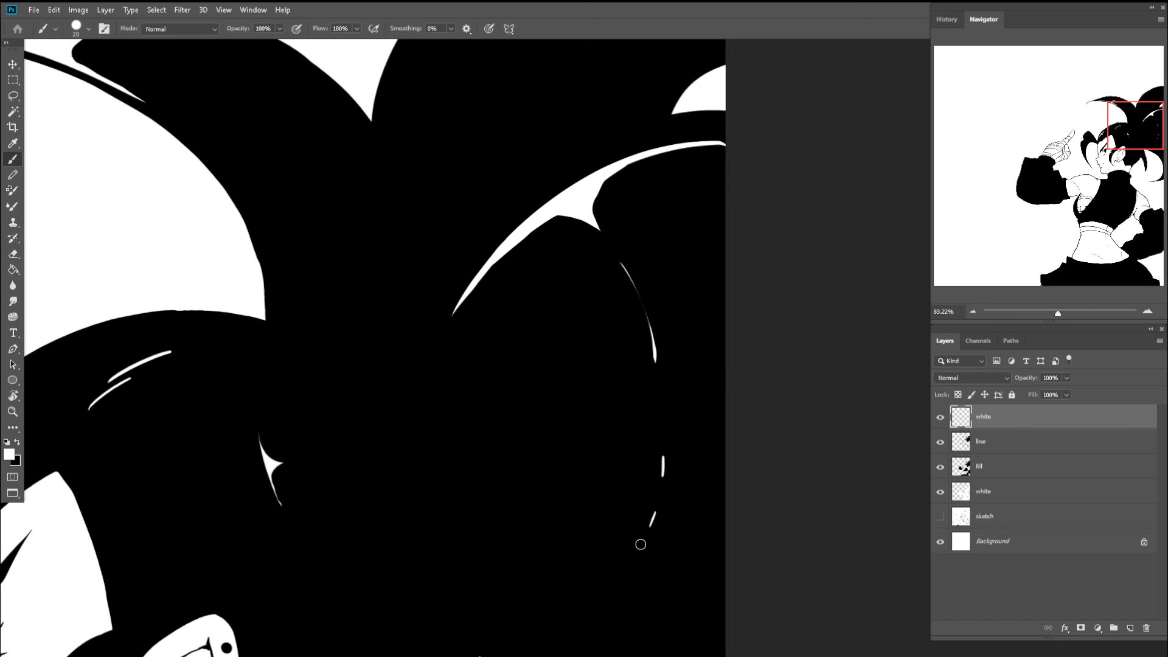
pyautogui.press('z')
pyautogui.scroll(-5, 640, 544)
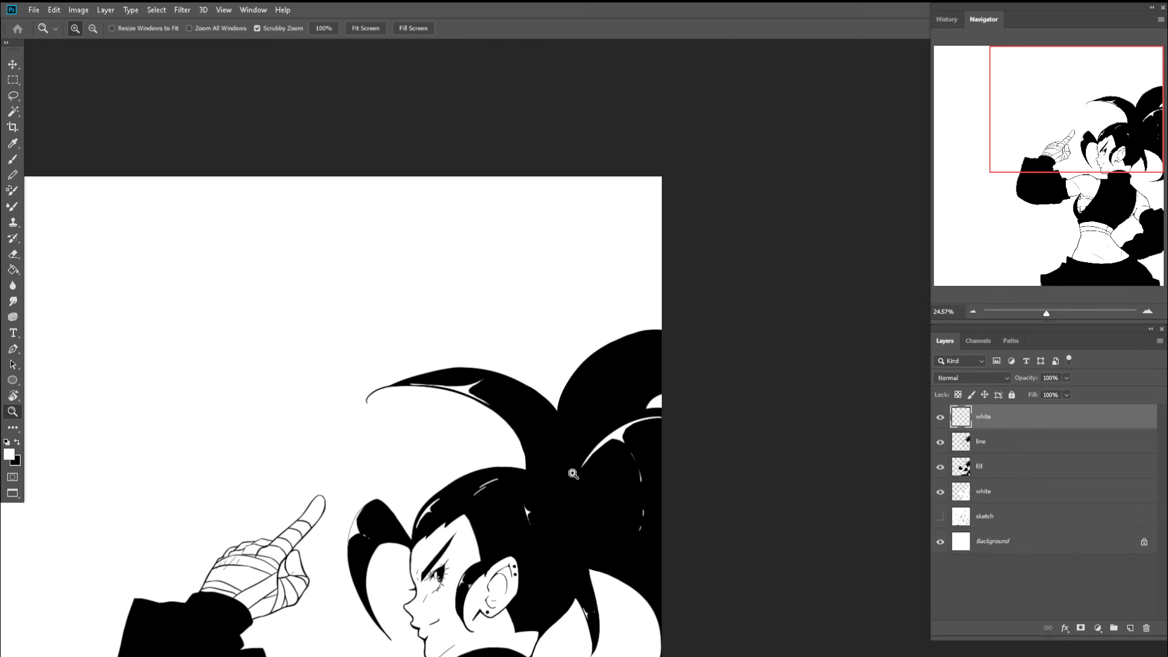
pyautogui.scroll(-3, 573, 474)
pyautogui.moveTo(573, 474); pyautogui.dragTo(564, 317)
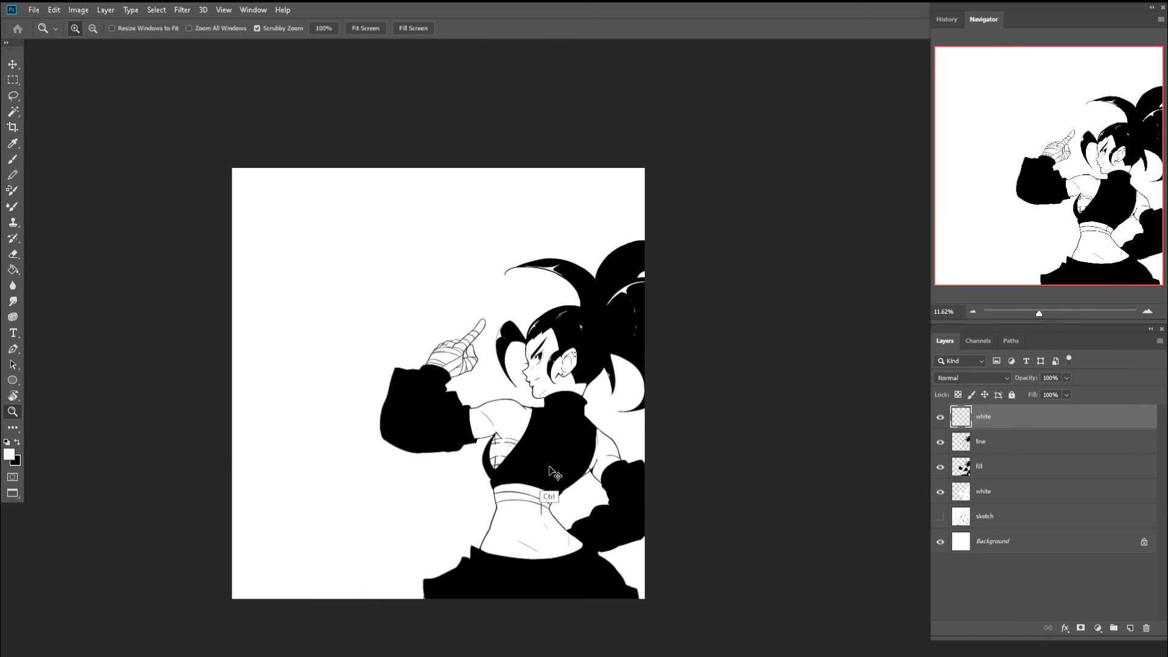
# - Paint a pair of short white dashes across the front end of the crop top's lower band
pyautogui.moveTo(541, 470); pyautogui.dragTo(602, 470)
pyautogui.press('r')
pyautogui.moveTo(670, 400); pyautogui.dragTo(665, 351)
pyautogui.press('z')
pyautogui.moveTo(571, 506); pyautogui.dragTo(611, 527)
pyautogui.press('r')
pyautogui.moveTo(490, 354); pyautogui.dragTo(576, 241)
pyautogui.press('z')
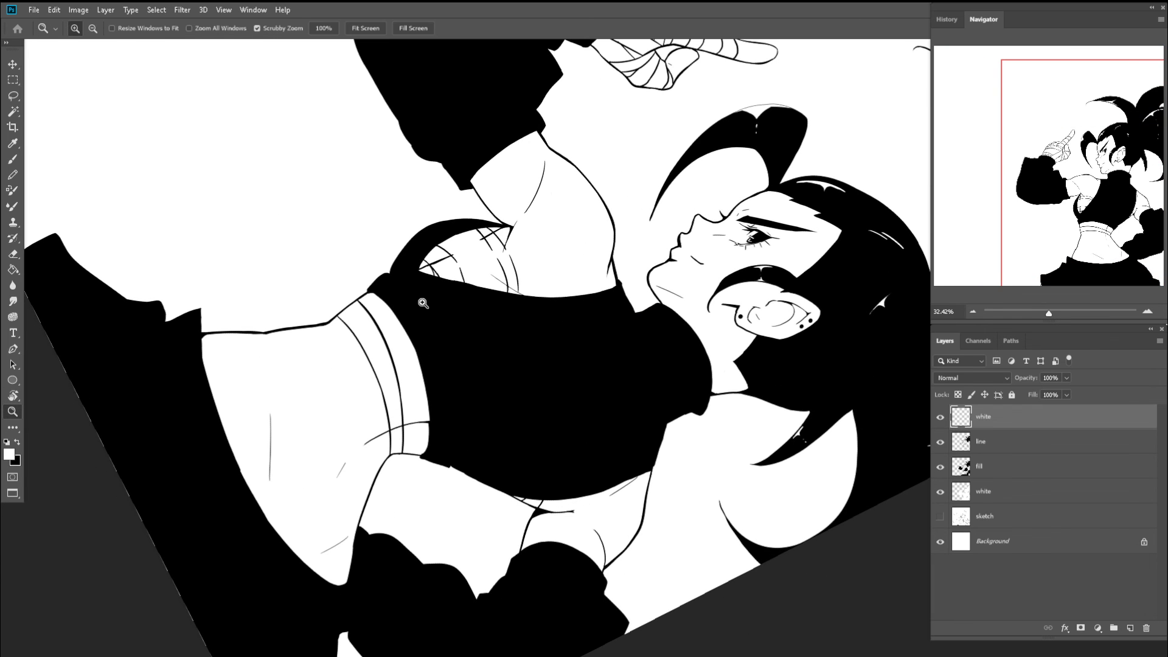
pyautogui.moveTo(423, 303); pyautogui.dragTo(485, 299)
pyautogui.press('r')
pyautogui.moveTo(373, 255); pyautogui.dragTo(354, 370)
pyautogui.press('b')
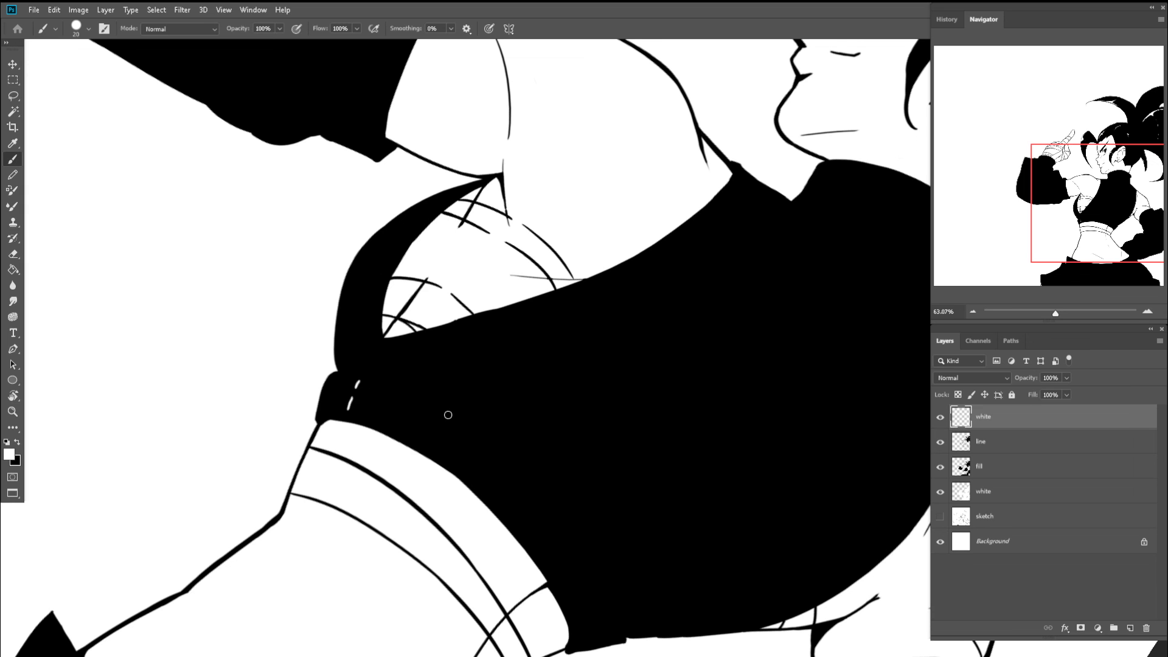
# - Add more pairs of short white dashes across the rest of the crop top's lower band
pyautogui.moveTo(491, 457); pyautogui.dragTo(431, 340)
pyautogui.press('r')
pyautogui.moveTo(480, 272); pyautogui.dragTo(478, 291)
pyautogui.press('b')
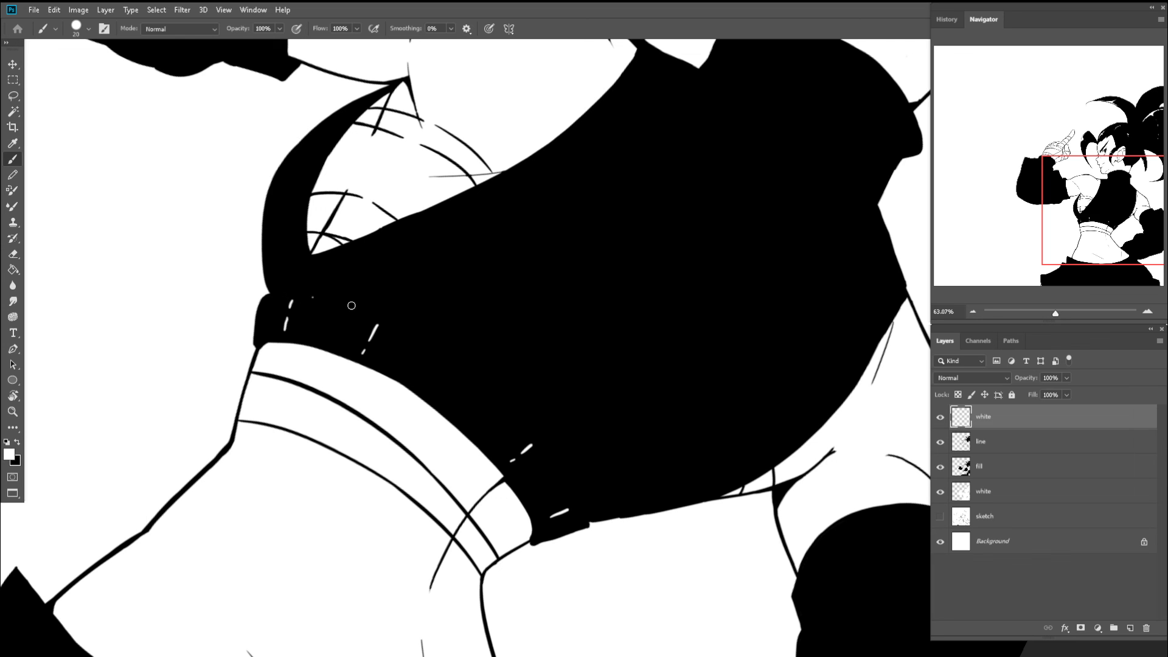
# - Paint thin broken white lines along the upper edge of the crop top's lower band
pyautogui.moveTo(312, 296)
pyautogui.mouseDown()
pyautogui.moveTo(409, 329)
pyautogui.moveTo(552, 444)
pyautogui.moveTo(496, 460)
pyautogui.mouseUp()
pyautogui.hotkey('ctrl', 'z')
pyautogui.press('z')
pyautogui.hotkey('ctrl', '0')
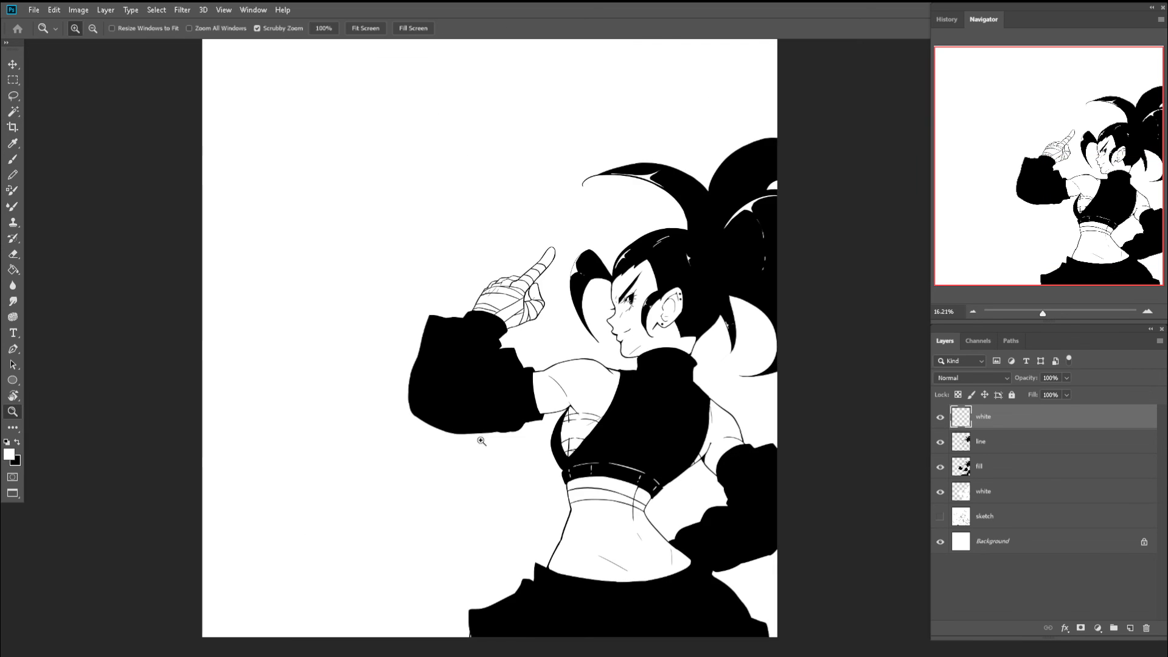
# - Paint a long curved white line on the black trousers, following the front of the waist edge
pyautogui.press('r')
pyautogui.moveTo(584, 470)
pyautogui.mouseDown()
pyautogui.moveTo(495, 453)
pyautogui.moveTo(492, 289)
pyautogui.mouseUp()
pyautogui.press('space')
pyautogui.press('z')
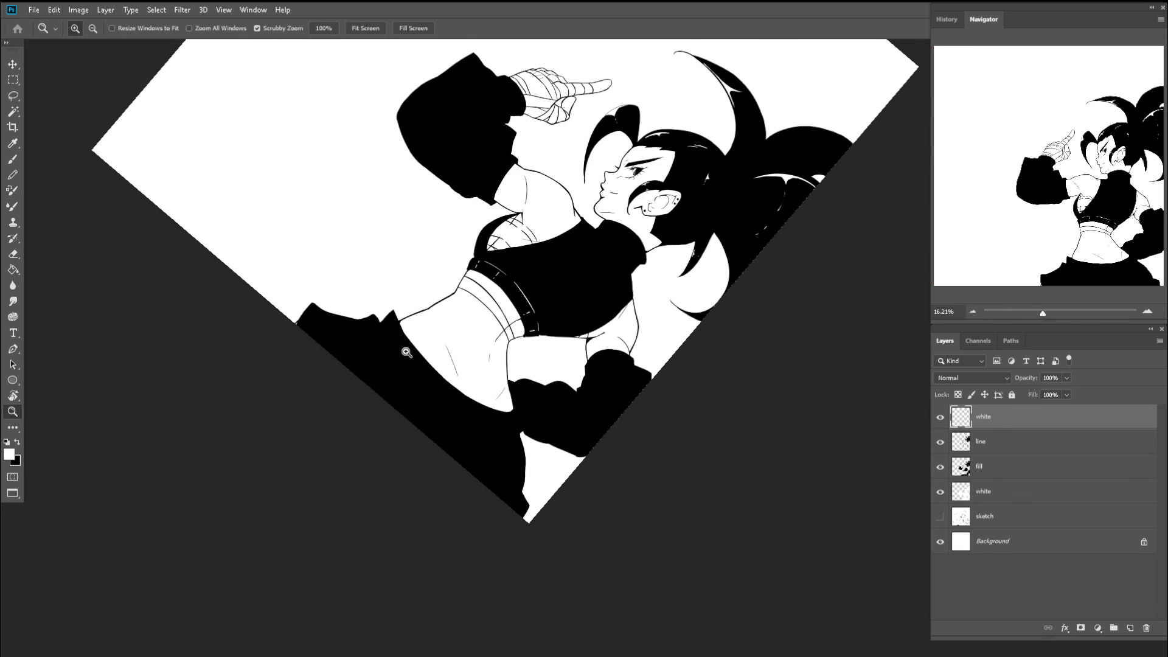
pyautogui.moveTo(407, 352); pyautogui.dragTo(451, 396)
pyautogui.press('b')
pyautogui.moveTo(354, 303); pyautogui.dragTo(473, 455)
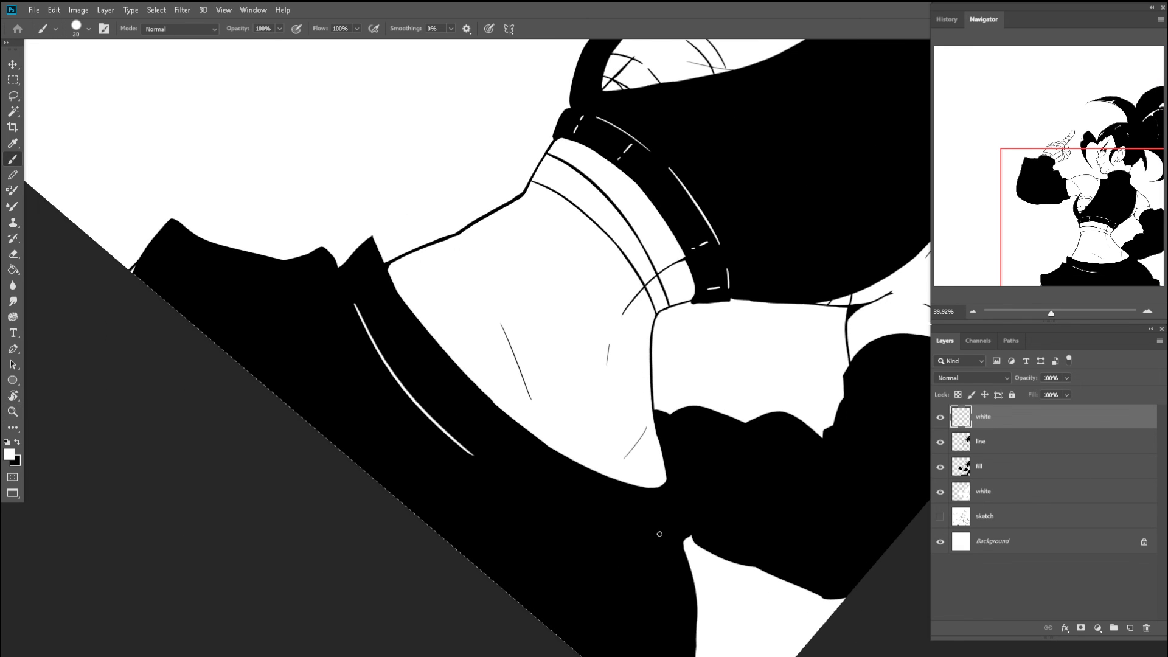
# - Paint a second curved white waistband line on the trousers toward the back hip, redoing the stroke once
pyautogui.moveTo(660, 534); pyautogui.dragTo(536, 494)
pyautogui.hotkey('ctrl', 'z')
pyautogui.press('z')
pyautogui.moveTo(659, 535)
pyautogui.mouseDown()
pyautogui.moveTo(550, 493)
pyautogui.moveTo(493, 455)
pyautogui.moveTo(494, 439)
pyautogui.mouseUp()
pyautogui.press('c')
pyautogui.press('z')
pyautogui.moveTo(552, 353); pyautogui.dragTo(613, 333)
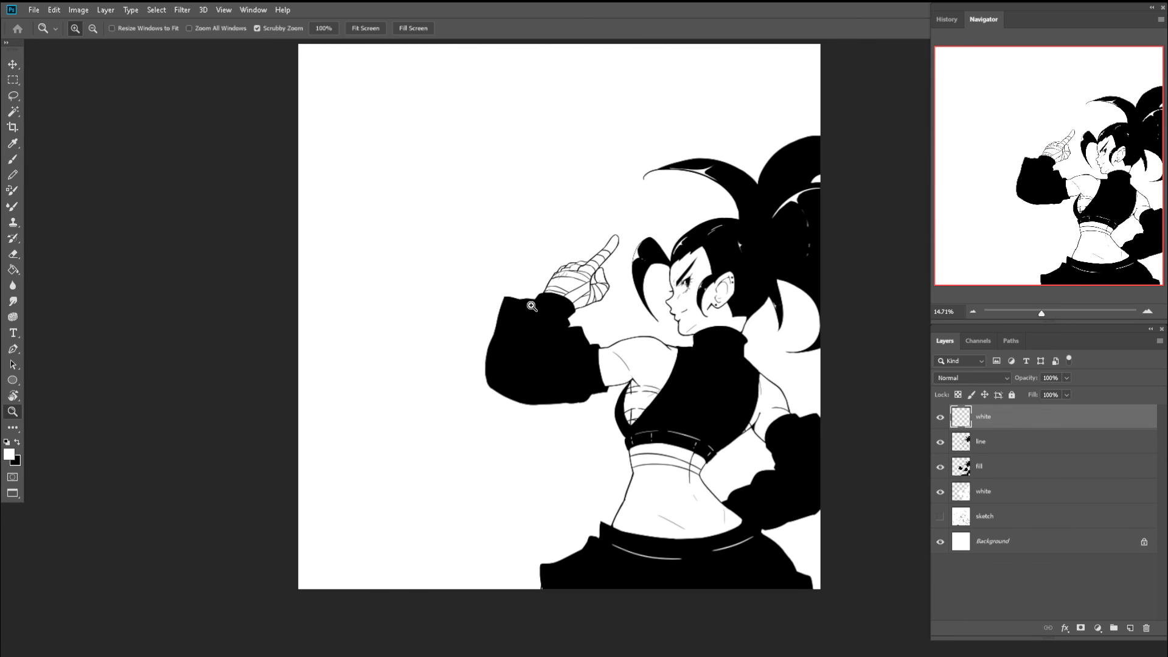
# - Paint a short curved white line separating the wrist cuff from the raised arm's sleeve
pyautogui.moveTo(532, 306); pyautogui.dragTo(615, 303)
pyautogui.press('r')
pyautogui.press('z')
pyautogui.moveTo(506, 256); pyautogui.dragTo(631, 226)
pyautogui.click(594, 265)
pyautogui.press('c')
pyautogui.press('r')
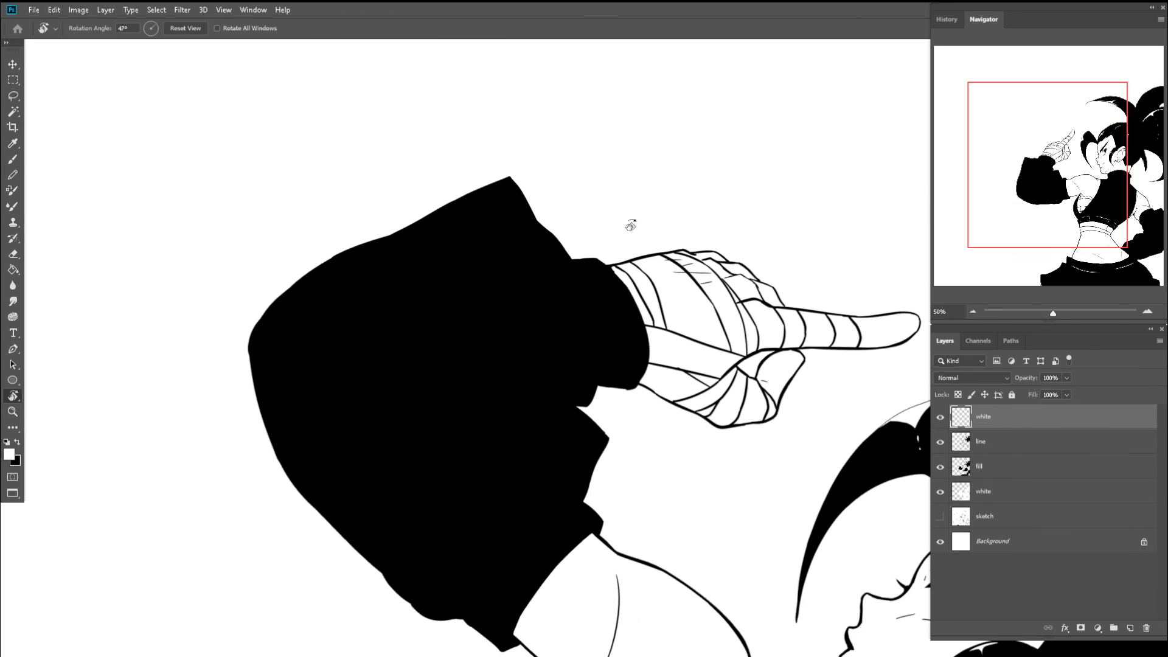
pyautogui.press('z')
pyautogui.press('b')
pyautogui.moveTo(566, 262)
pyautogui.mouseDown()
pyautogui.moveTo(607, 258)
pyautogui.moveTo(628, 337)
pyautogui.mouseUp()
pyautogui.hotkey('ctrl', 'z')
pyautogui.moveTo(586, 269); pyautogui.dragTo(635, 345)
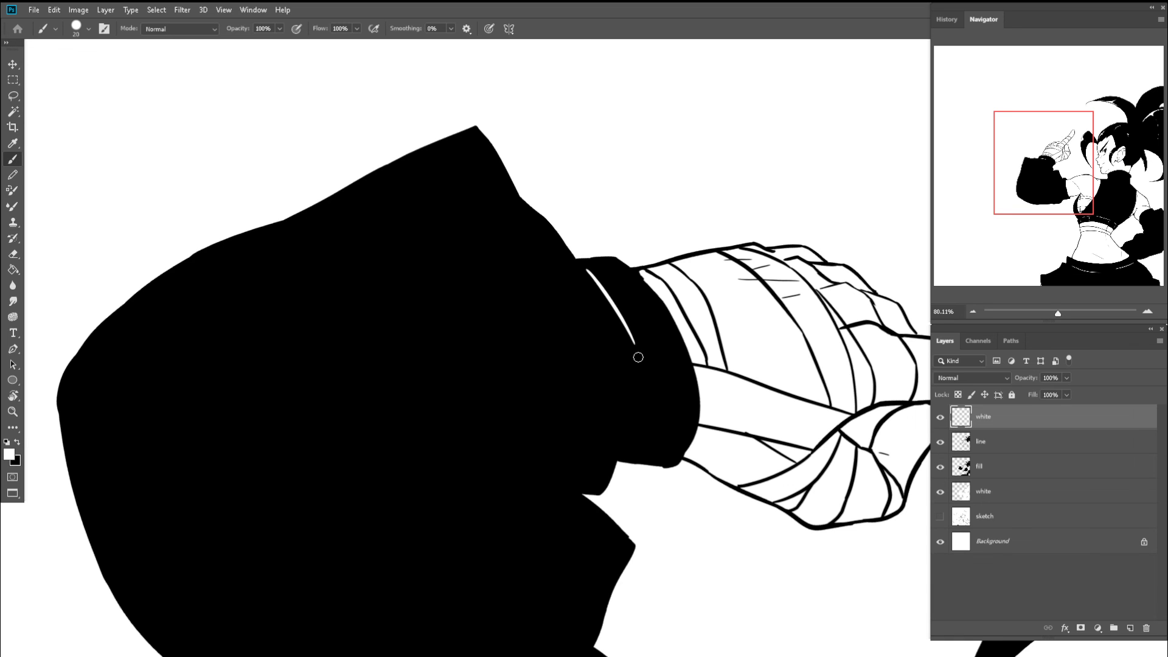
pyautogui.press('z')
pyautogui.moveTo(609, 278); pyautogui.dragTo(524, 290)
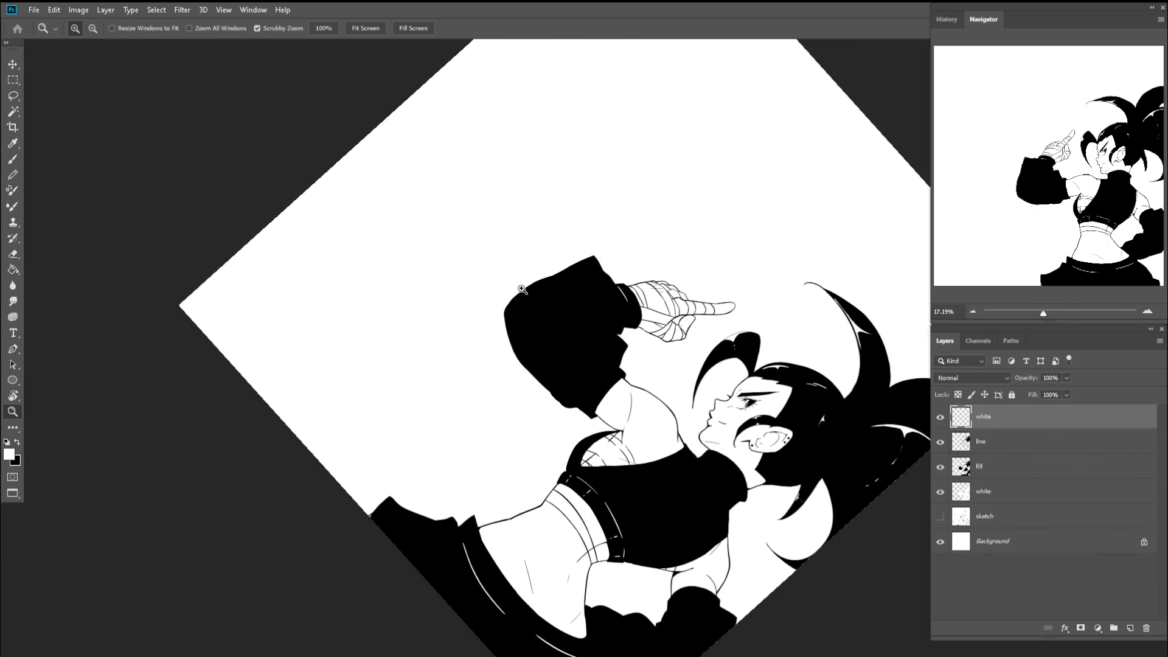
# - Paint a curved white fold line in two separate segments on the raised arm's black sleeve
pyautogui.moveTo(604, 307); pyautogui.dragTo(631, 346)
pyautogui.press('c')
pyautogui.press('z')
pyautogui.press('b')
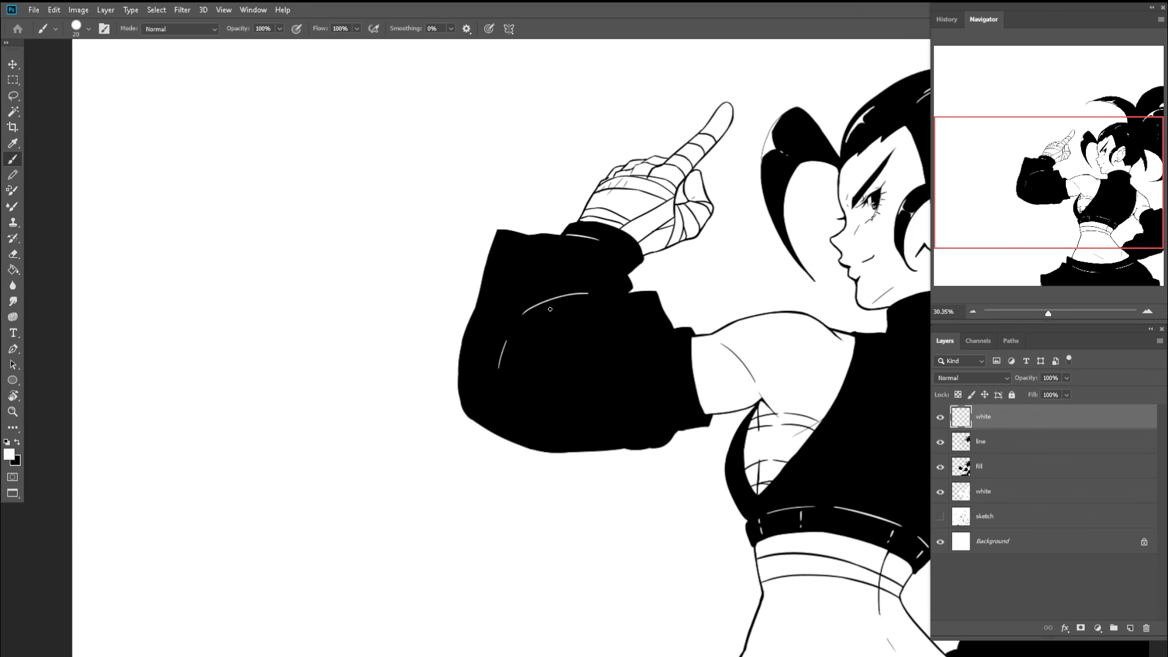
# - Join the raised sleeve's fold segments into a long curve and add a short stroke inside its upper end
pyautogui.press('z')
pyautogui.moveTo(592, 309)
pyautogui.mouseDown()
pyautogui.moveTo(651, 305)
pyautogui.moveTo(561, 310)
pyautogui.mouseUp()
pyautogui.press('b')
pyautogui.press('z')
pyautogui.moveTo(588, 357); pyautogui.dragTo(475, 350)
pyautogui.moveTo(564, 339); pyautogui.dragTo(677, 336)
pyautogui.press('b')
pyautogui.moveTo(481, 352)
pyautogui.mouseDown()
pyautogui.moveTo(432, 391)
pyautogui.moveTo(422, 384)
pyautogui.moveTo(554, 336)
pyautogui.moveTo(502, 415)
pyautogui.mouseUp()
pyautogui.press('z')
pyautogui.press('b')
pyautogui.hotkey('ctrl', 'z')
pyautogui.press('z')
pyautogui.press('b')
pyautogui.press('z')
pyautogui.press('b')
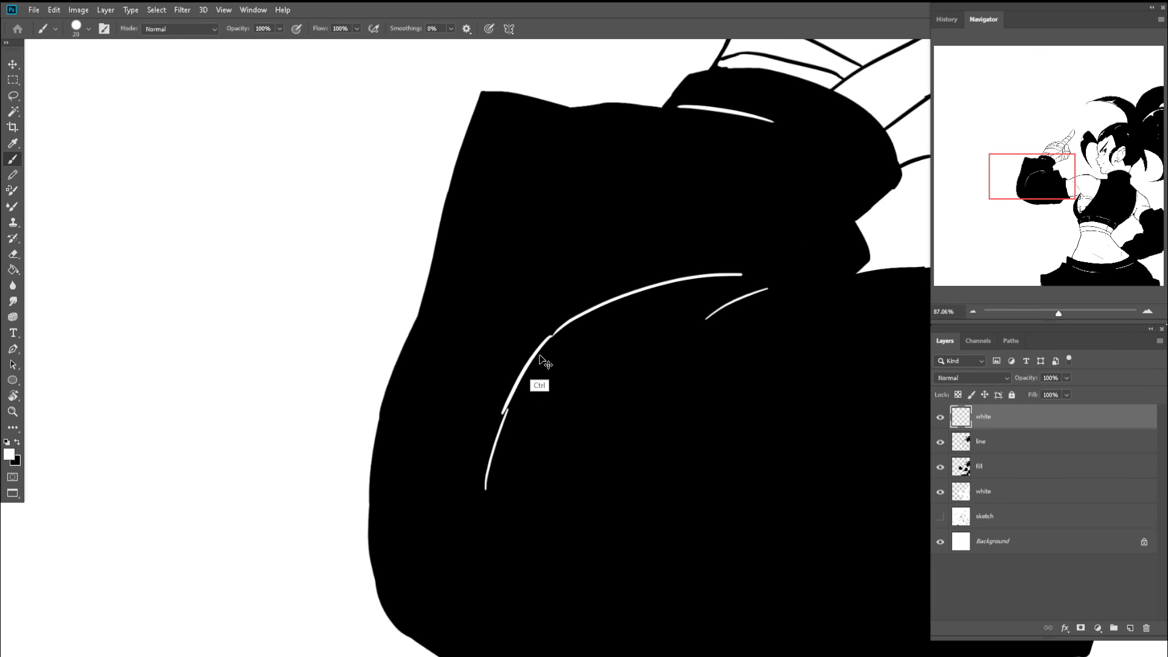
# - Redraw the middle of the raised sleeve's fold line and clean up the joint with the Eraser
pyautogui.hotkey('ctrl', 'z')
pyautogui.moveTo(547, 345); pyautogui.dragTo(512, 402)
pyautogui.press('e')
pyautogui.moveTo(546, 347)
pyautogui.mouseDown()
pyautogui.moveTo(480, 504)
pyautogui.moveTo(499, 418)
pyautogui.moveTo(482, 485)
pyautogui.moveTo(478, 421)
pyautogui.mouseUp()
pyautogui.press('b')
pyautogui.press('z')
pyautogui.moveTo(498, 361); pyautogui.dragTo(392, 359)
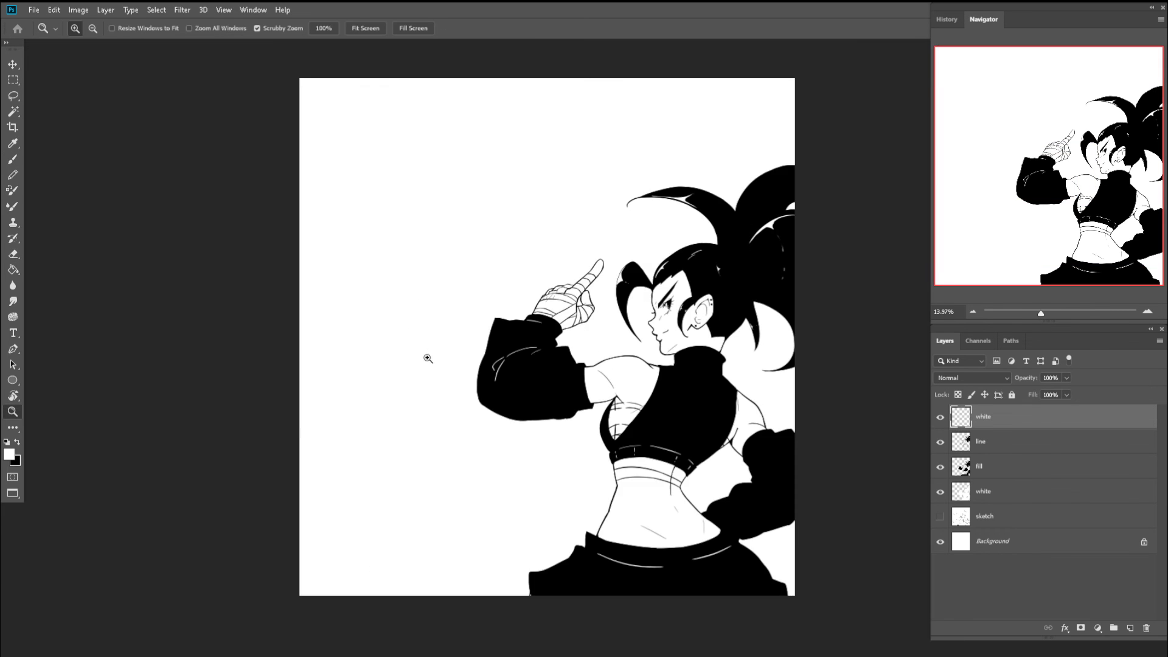
# - Paint a bent white fold line with two short accent strokes at the elbow of the lowered arm's sleeve
pyautogui.scroll(8, 815, 385)
pyautogui.press('b')
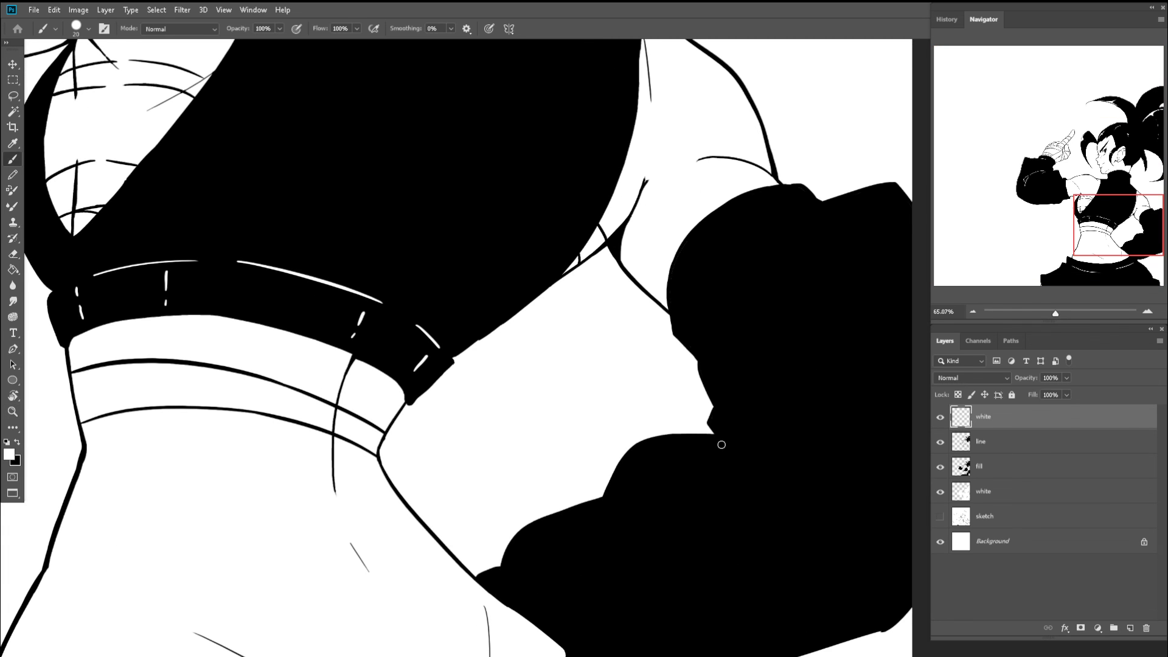
pyautogui.moveTo(722, 445)
pyautogui.mouseDown()
pyautogui.moveTo(812, 522)
pyautogui.moveTo(893, 503)
pyautogui.mouseUp()
pyautogui.hotkey('ctrl', 'z')
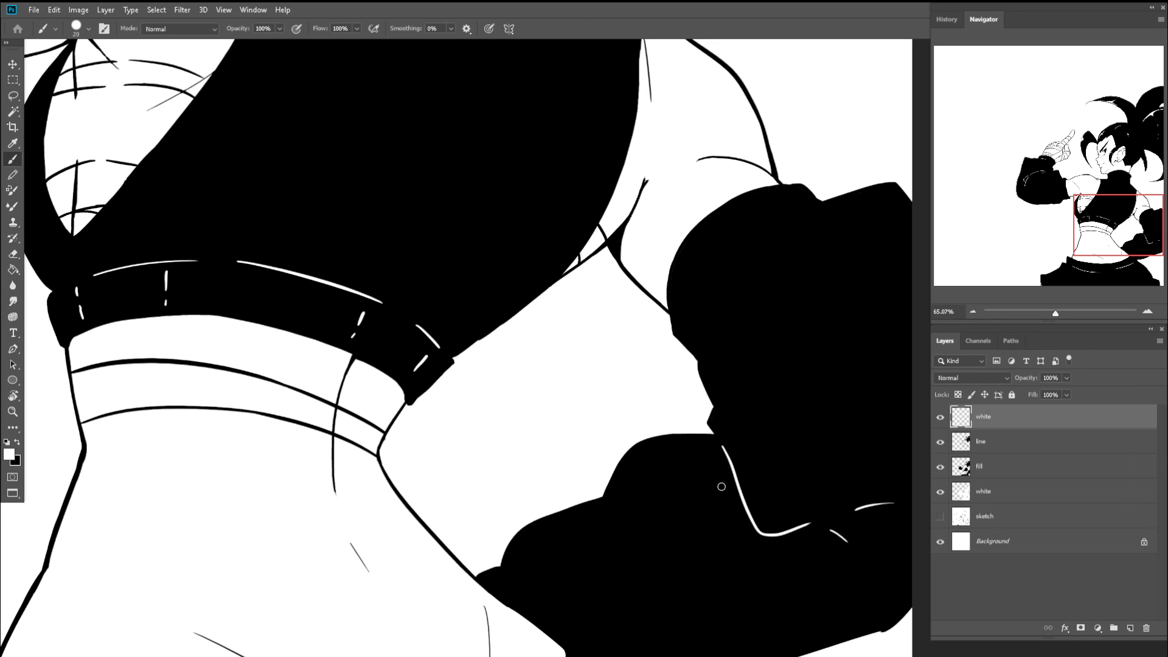
pyautogui.press('z')
pyautogui.moveTo(696, 482); pyautogui.dragTo(602, 465)
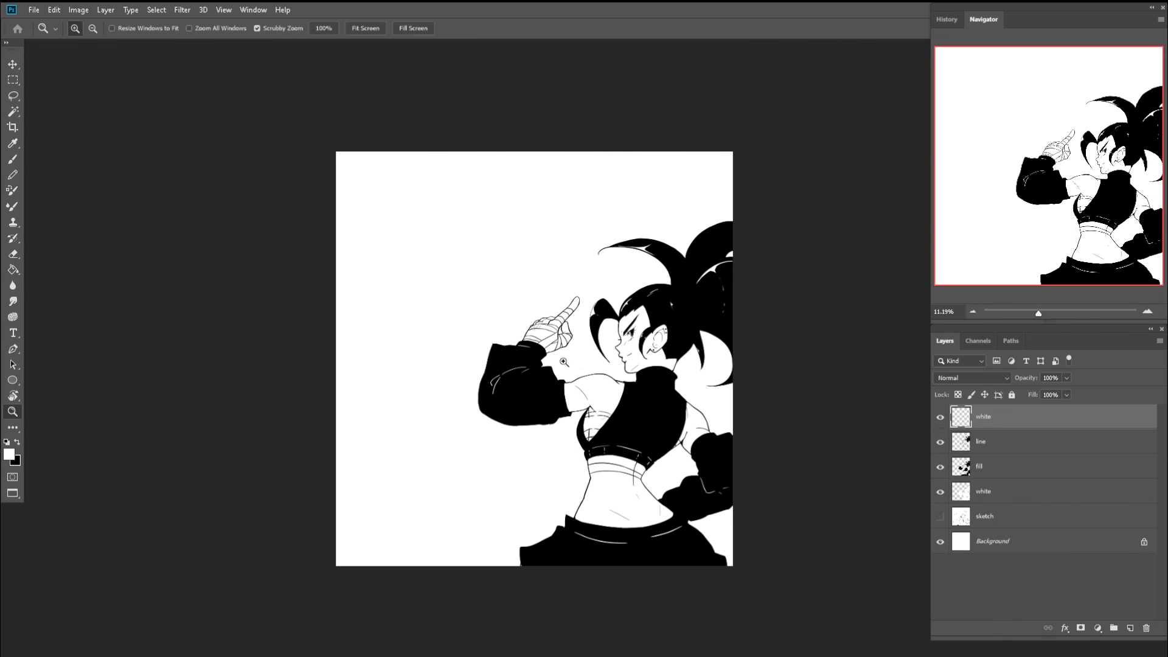
# - Paint a curved white seam along the base of the top's high collar and short vertical dashes across the collar
pyautogui.press('r')
pyautogui.moveTo(559, 353)
pyautogui.mouseDown()
pyautogui.moveTo(550, 364)
pyautogui.moveTo(553, 335)
pyautogui.mouseUp()
pyautogui.press('z')
pyautogui.moveTo(642, 427); pyautogui.dragTo(698, 397)
pyautogui.press('r')
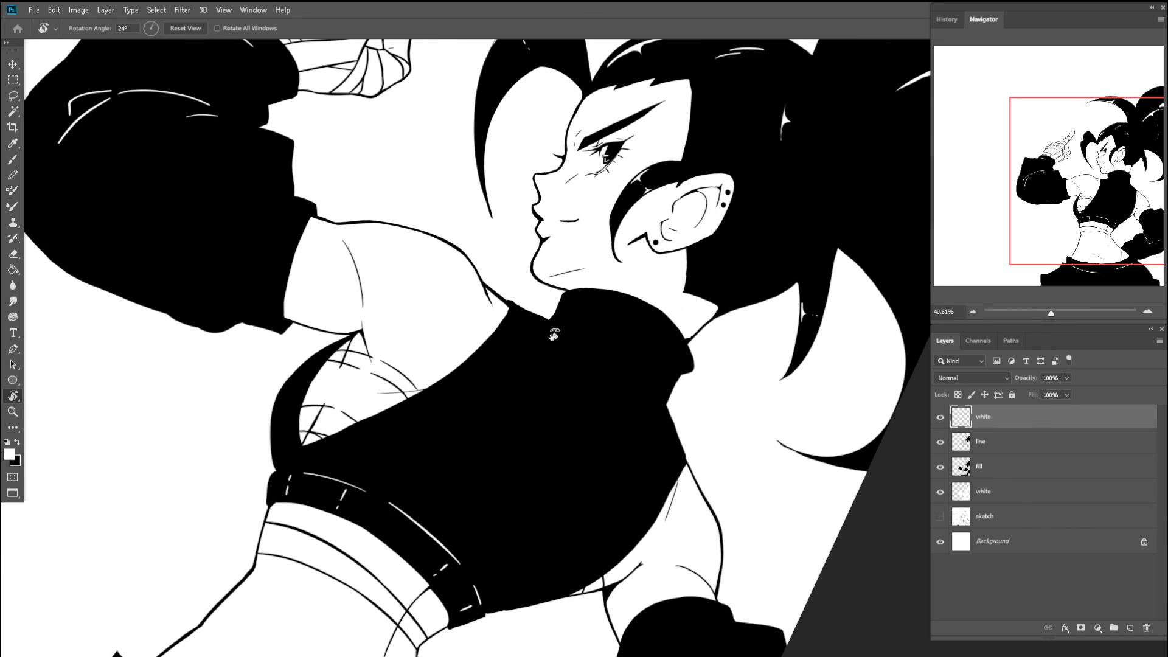
pyautogui.press('b')
pyautogui.scroll(3, 554, 335)
pyautogui.moveTo(564, 324); pyautogui.dragTo(674, 394)
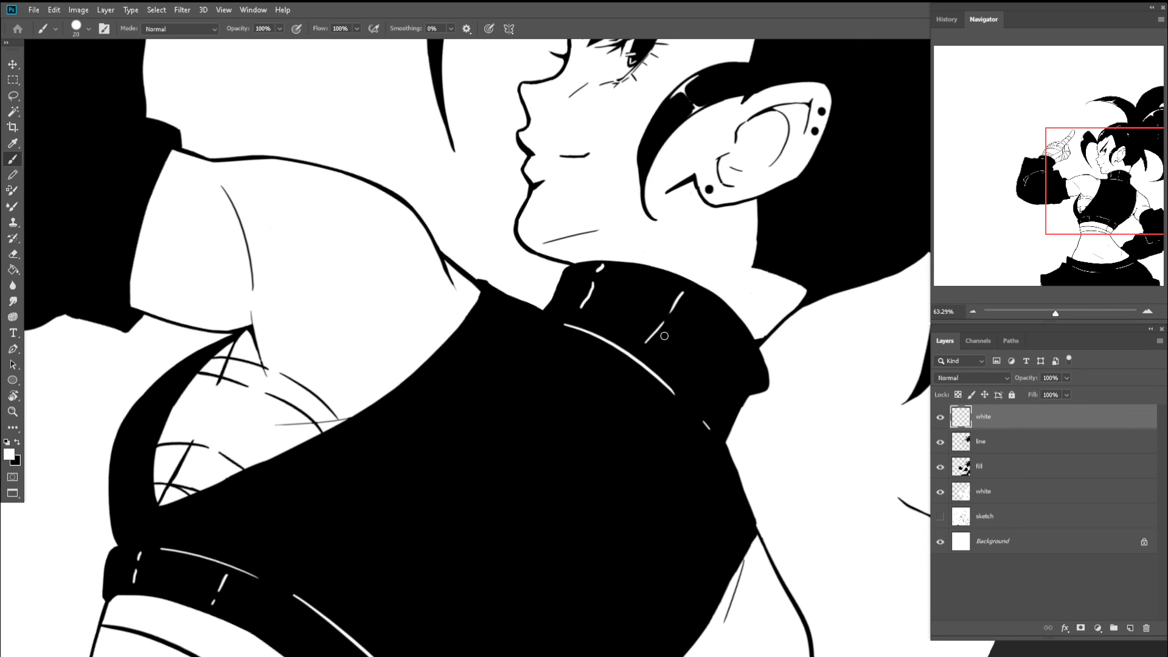
pyautogui.press('z')
pyautogui.moveTo(706, 395); pyautogui.dragTo(644, 430)
pyautogui.press('c')
pyautogui.press('z')
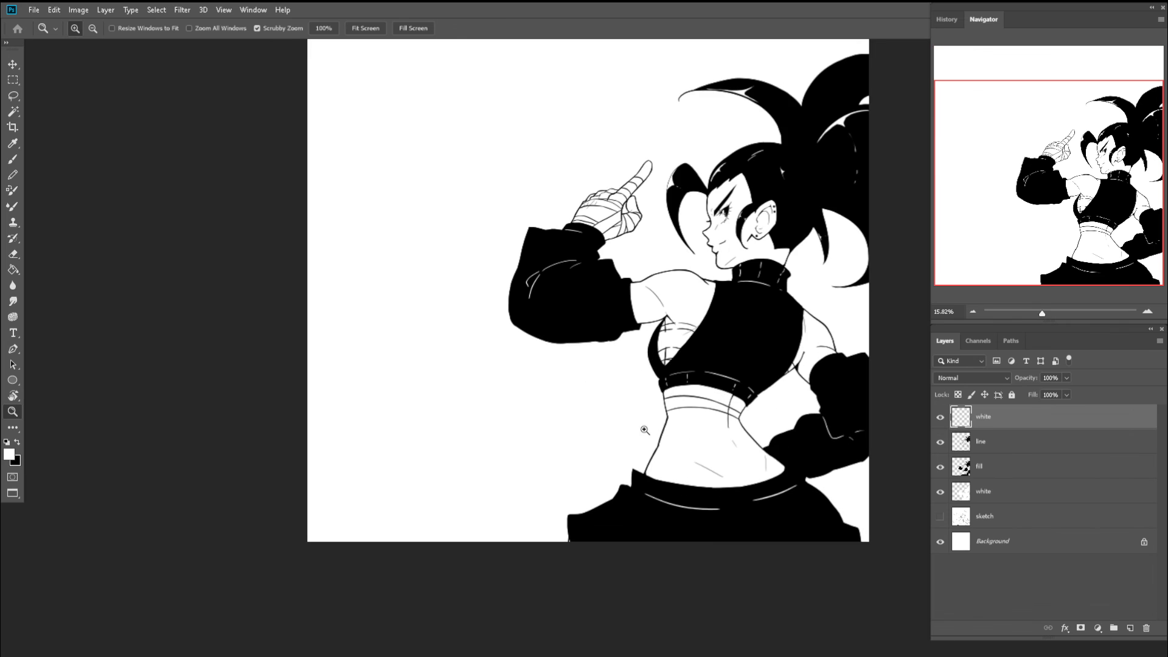
# - View the whole illustration full screen, return to the standard screen mode, and switch to Streamlabs Desktop
pyautogui.moveTo(644, 347); pyautogui.dragTo(591, 316)
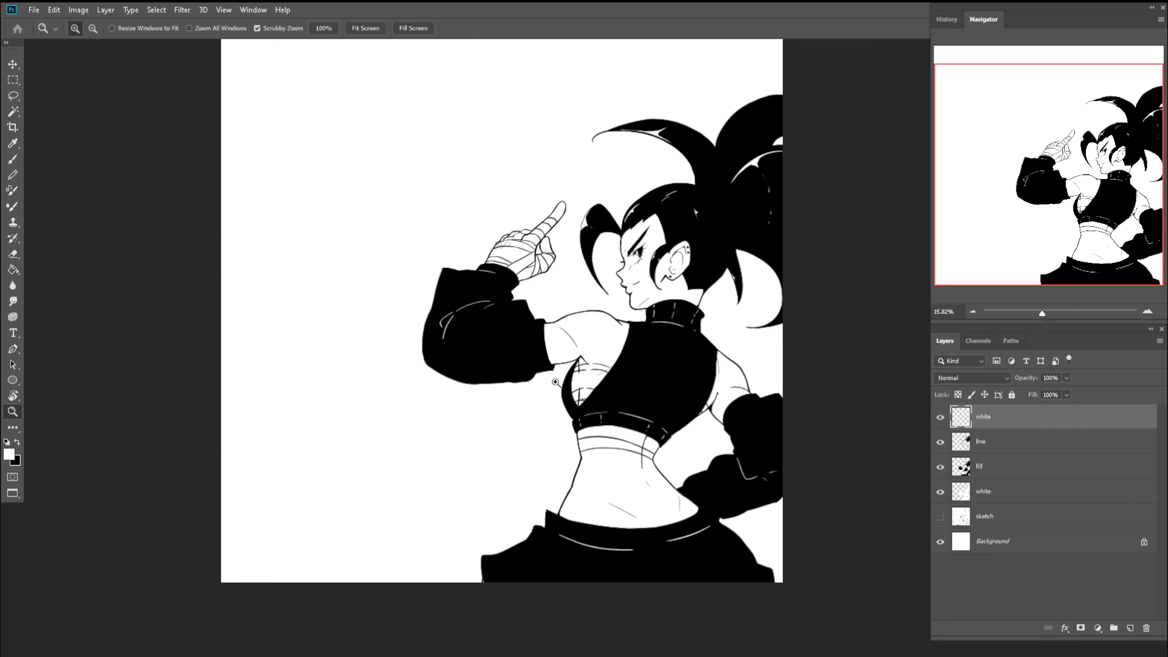
pyautogui.press('f')
pyautogui.press('f')
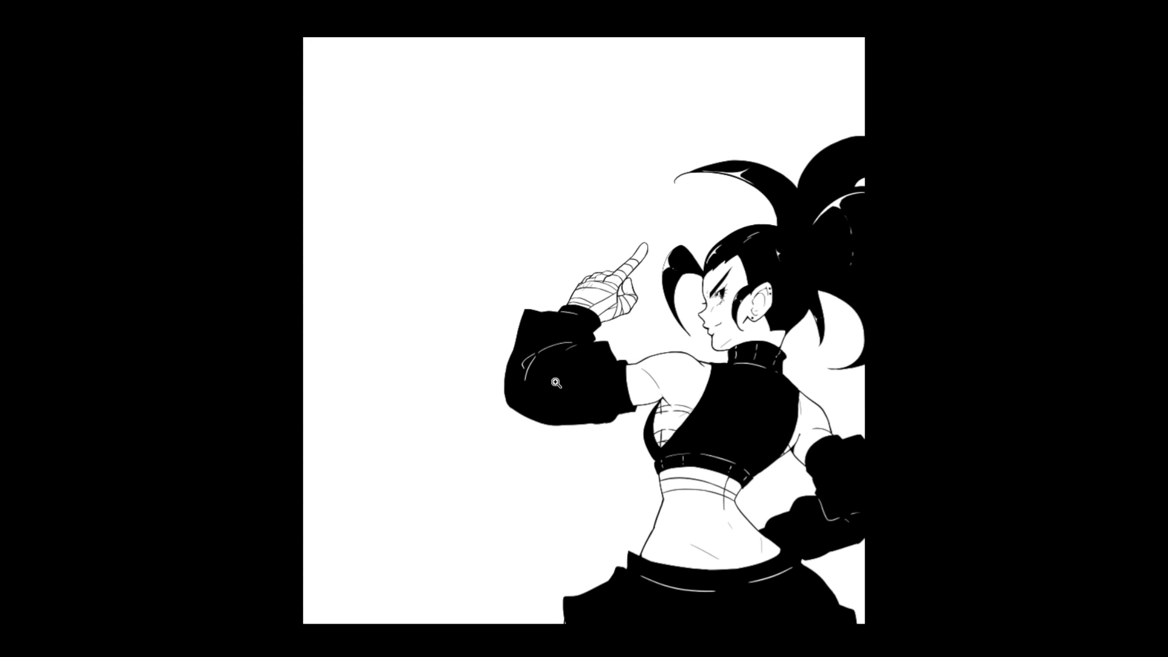
pyautogui.press('f')
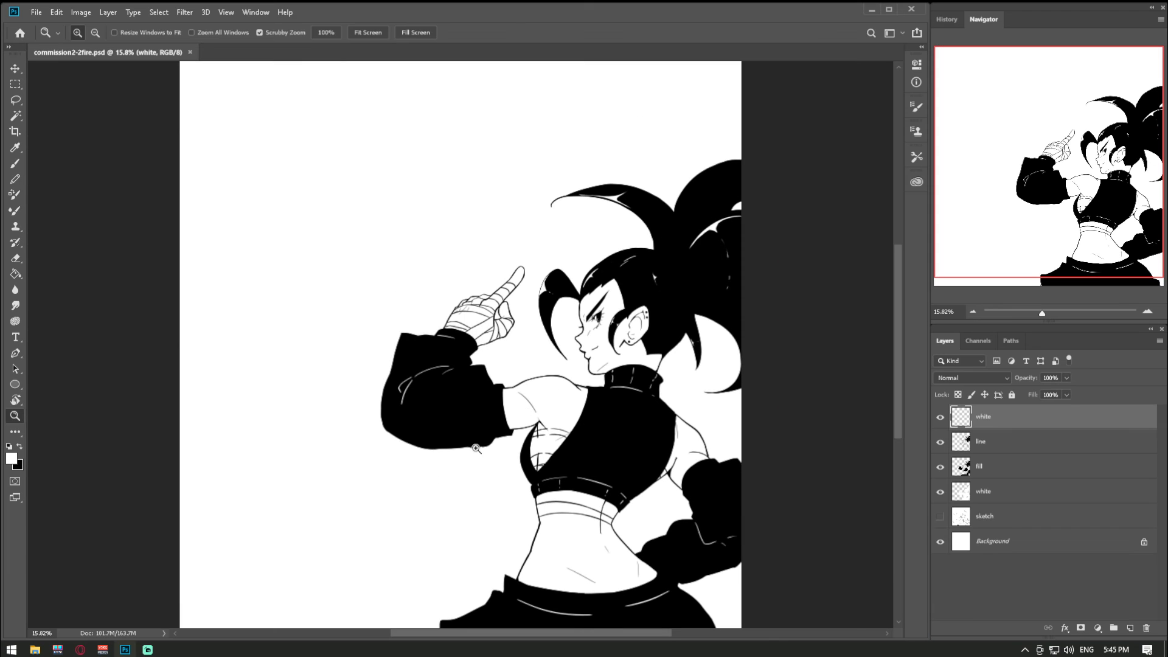
pyautogui.click(144, 650)
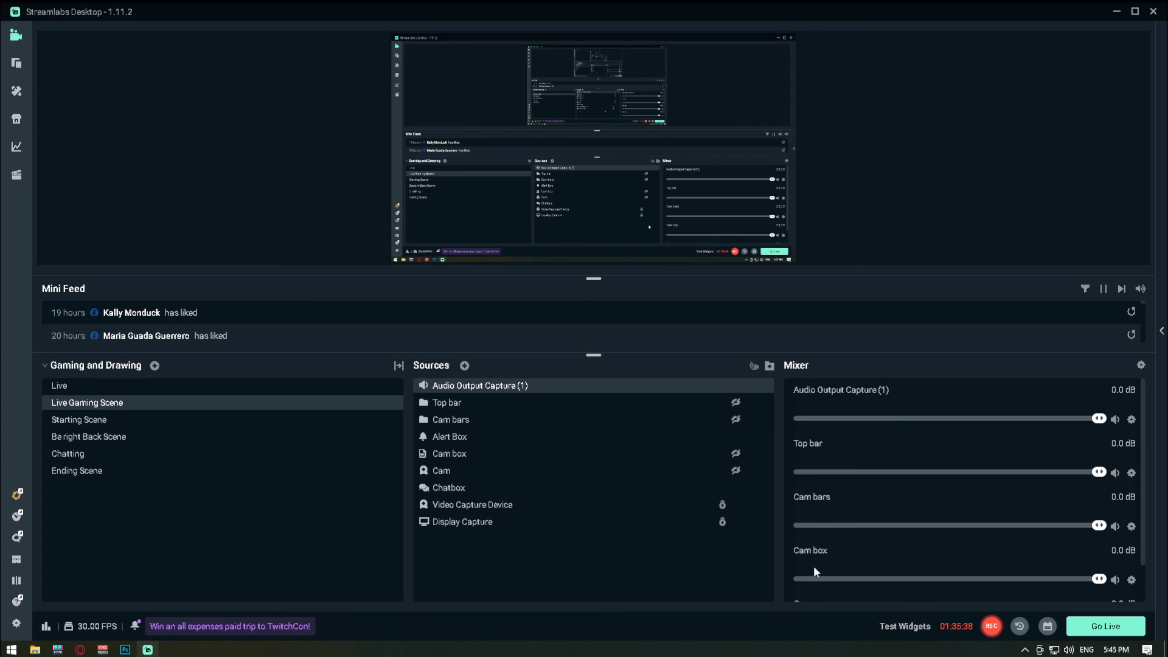